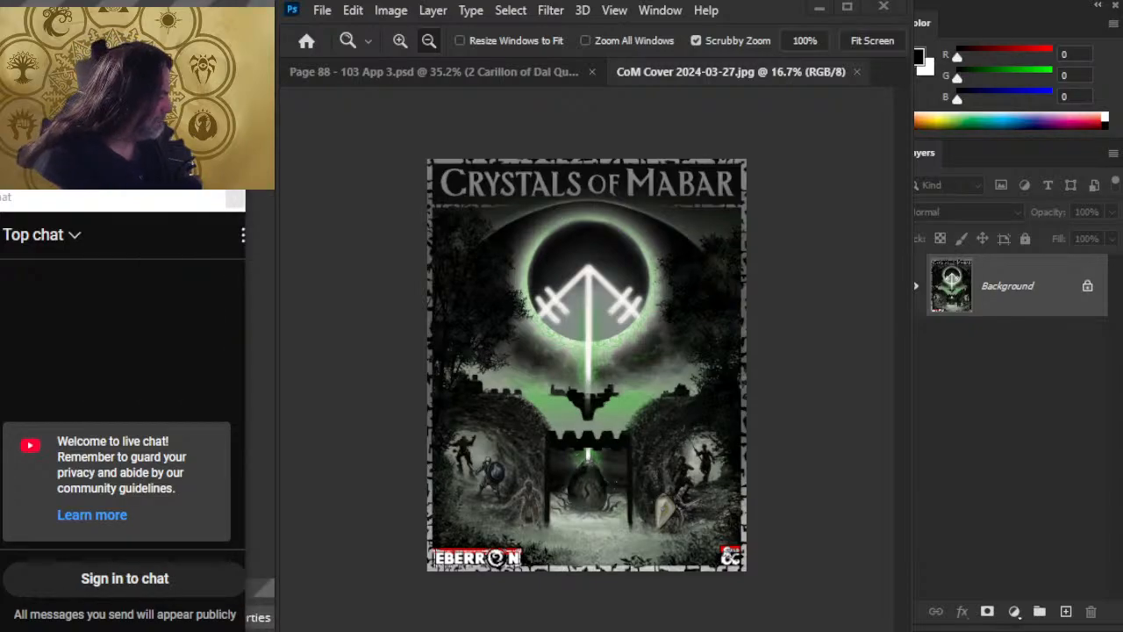
Switch to the YouTube stream page in the browser, like the video and expand its description to read through it
left_click(1065, 528)
key("alt+Tab")
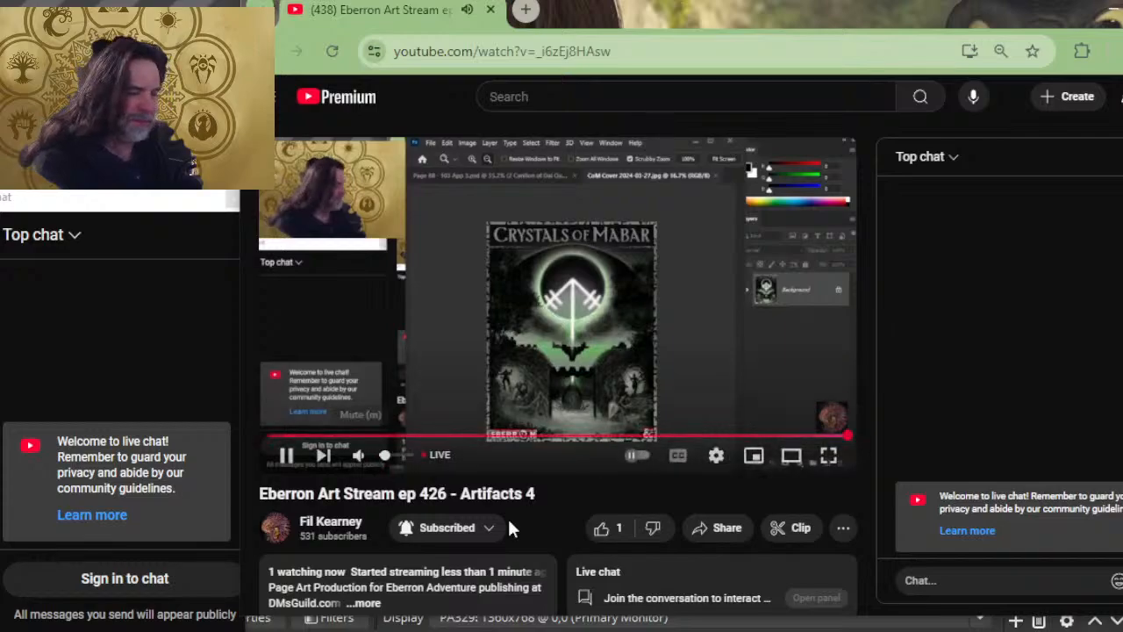
left_click(618, 529)
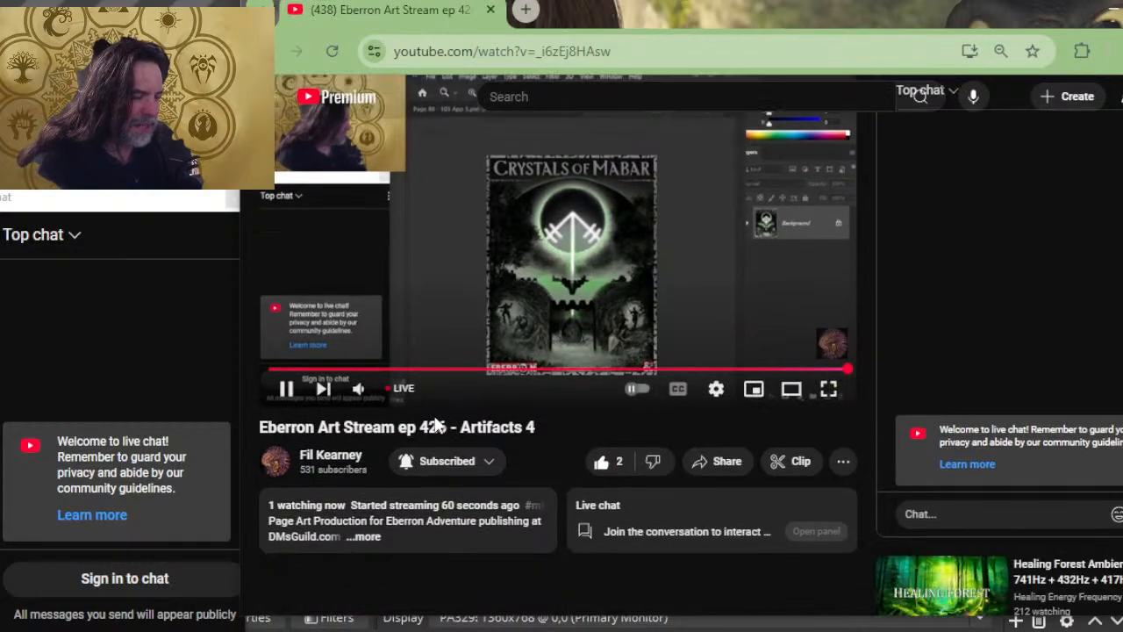
scroll(393, 402, "down", 2)
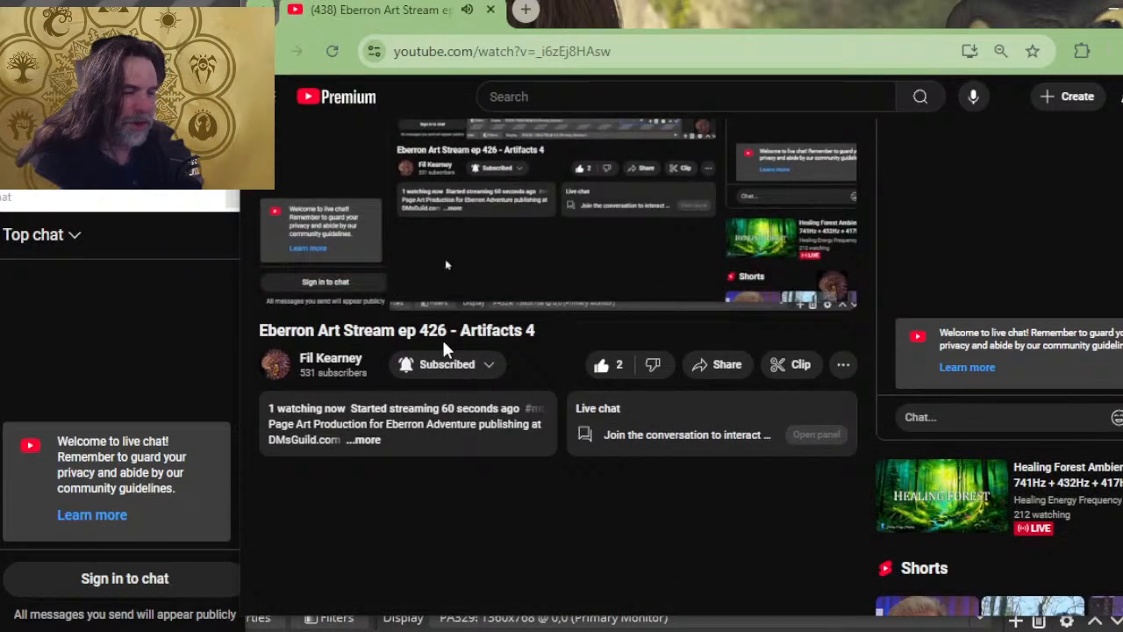
left_click(368, 442)
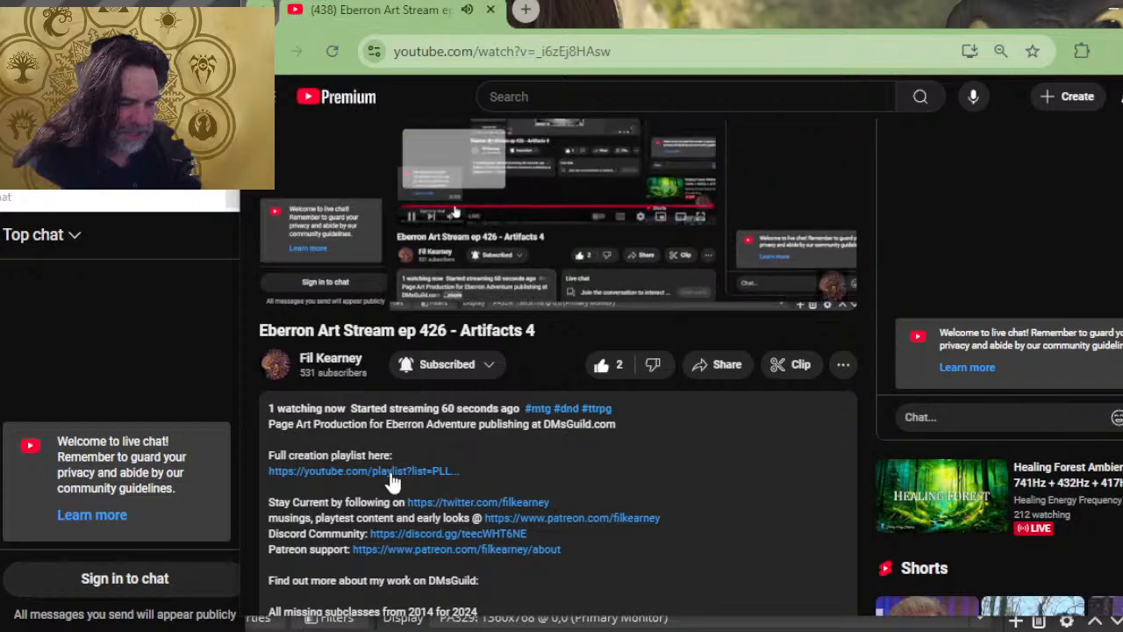
scroll(394, 298, "down", 6)
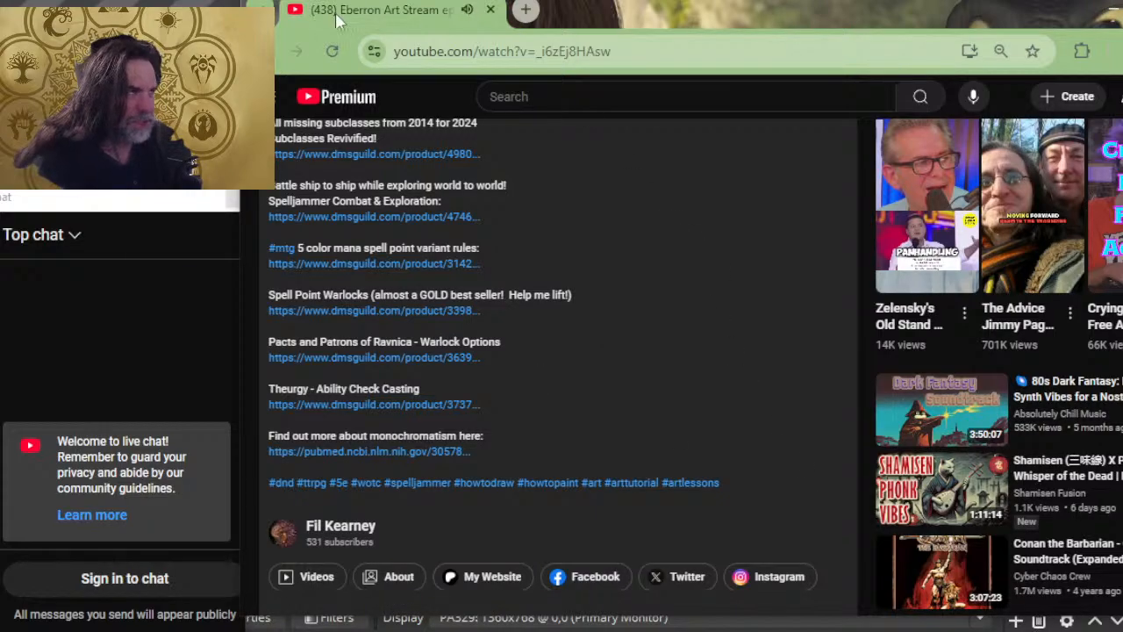
Switch to Photoshop and close the CoM Cover 2024-03-27.jpg document
key("alt+Tab")
key("alt+Tab")
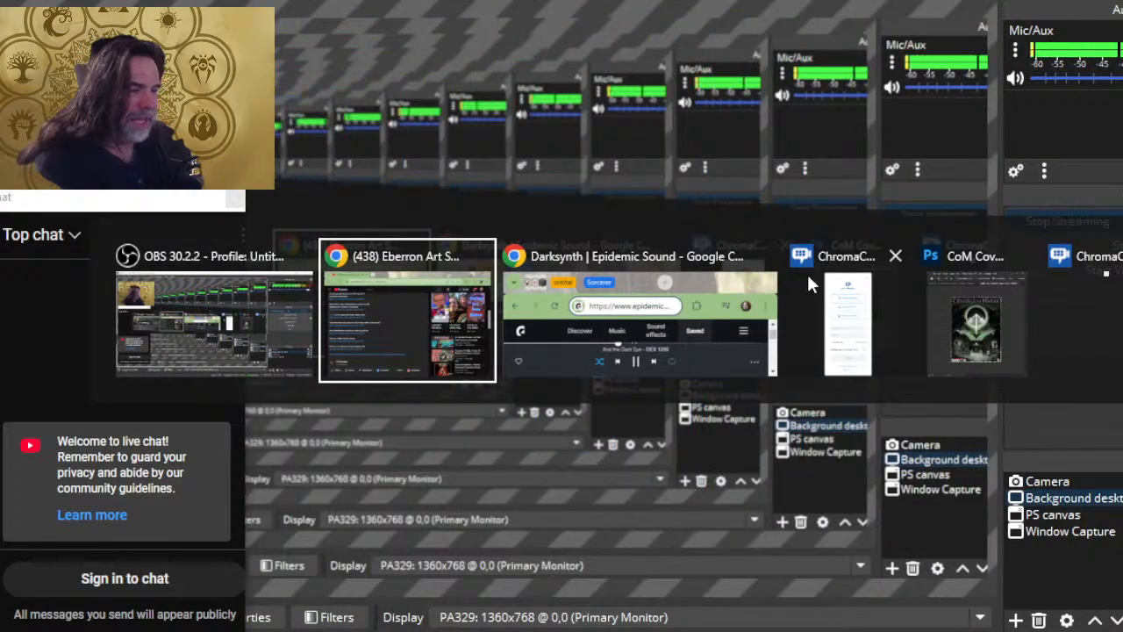
key("alt+Tab")
key("alt+Tab")
key("alt+Tab")
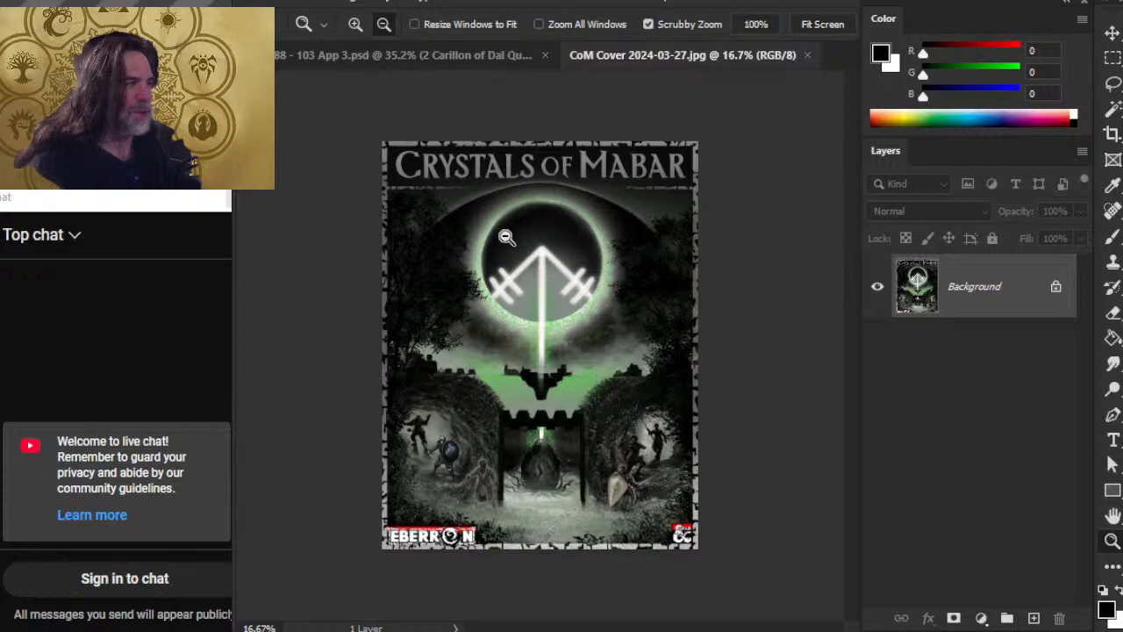
left_click(807, 54)
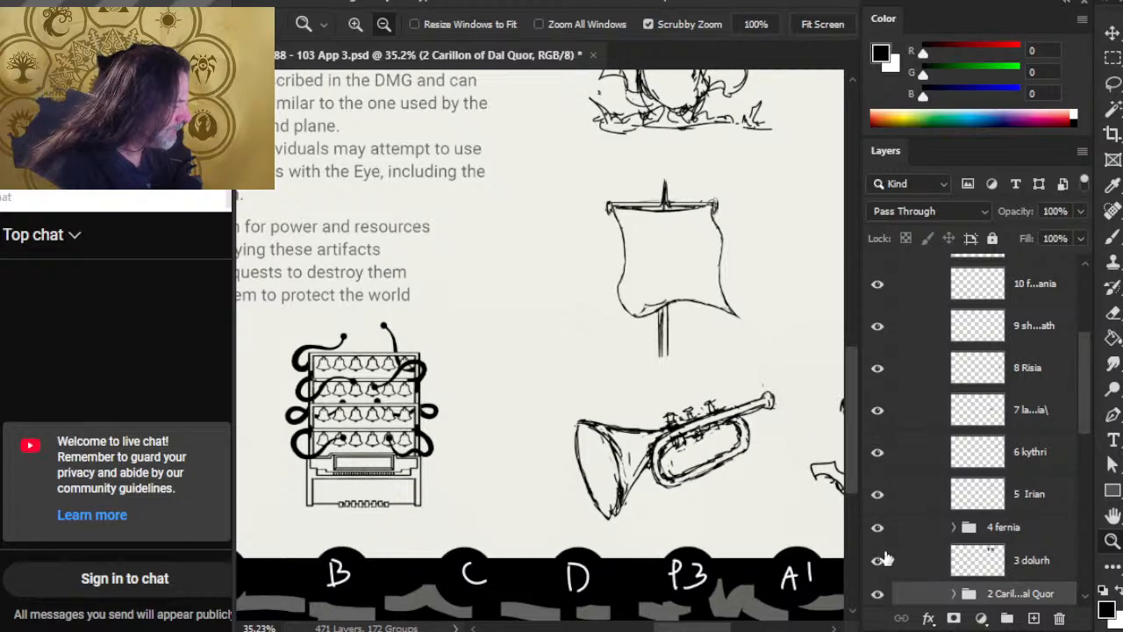
Look through the artifact layers of page 103, toggling visibility to identify which sketches the 12 xoriat and 11 Thelanis layers hold
scroll(1080, 430, "down", 3)
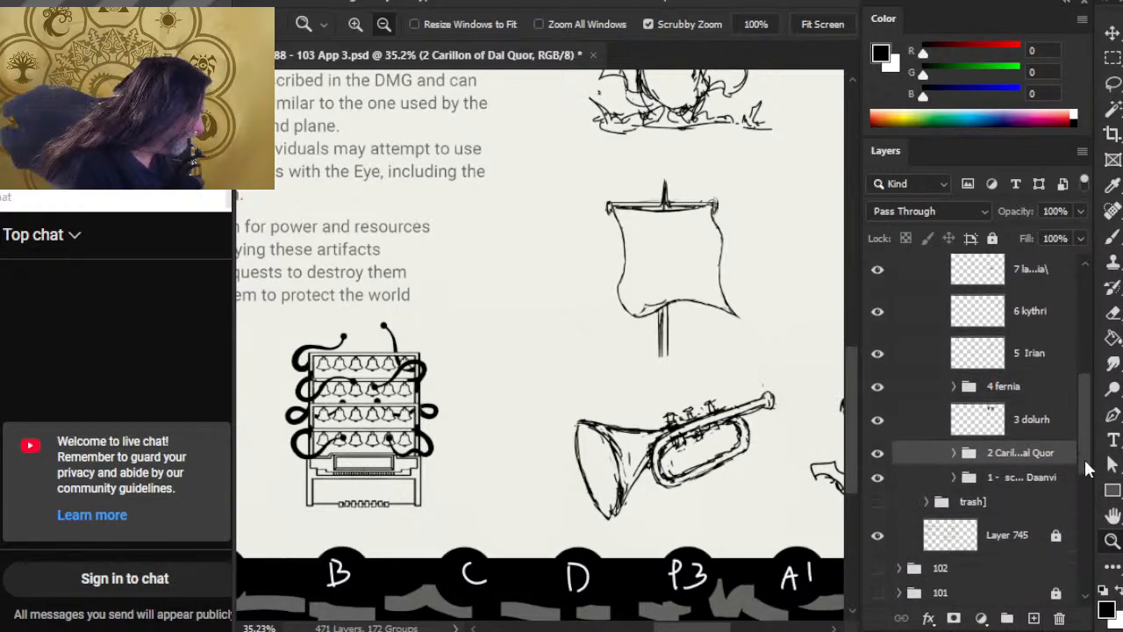
left_click(879, 394)
left_click(881, 429)
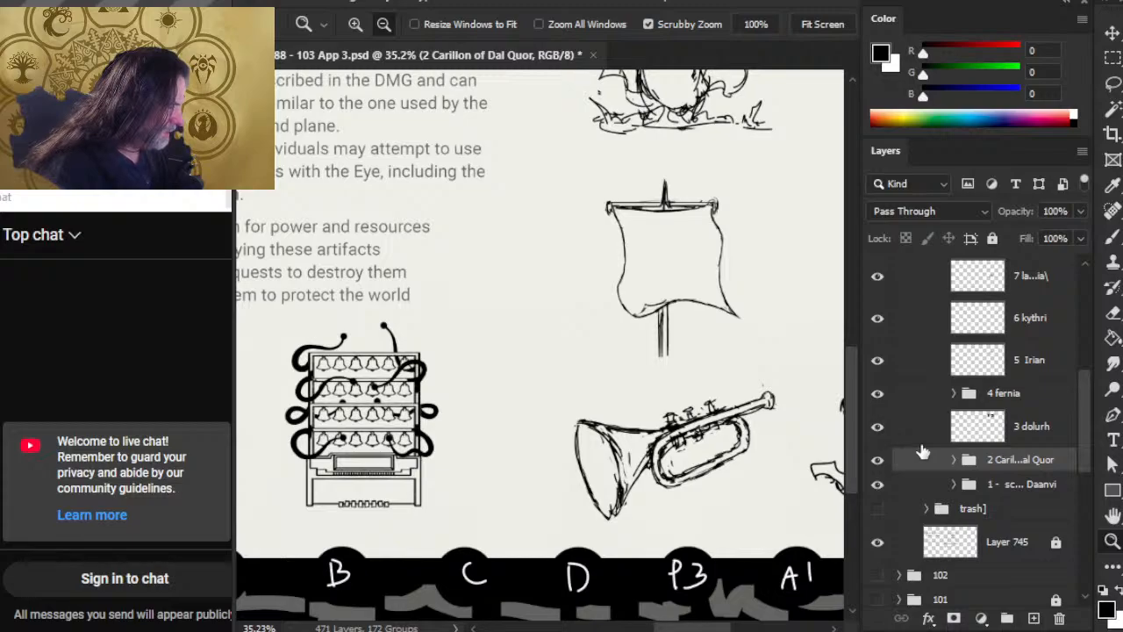
left_click_drag(1091, 443, 1088, 343)
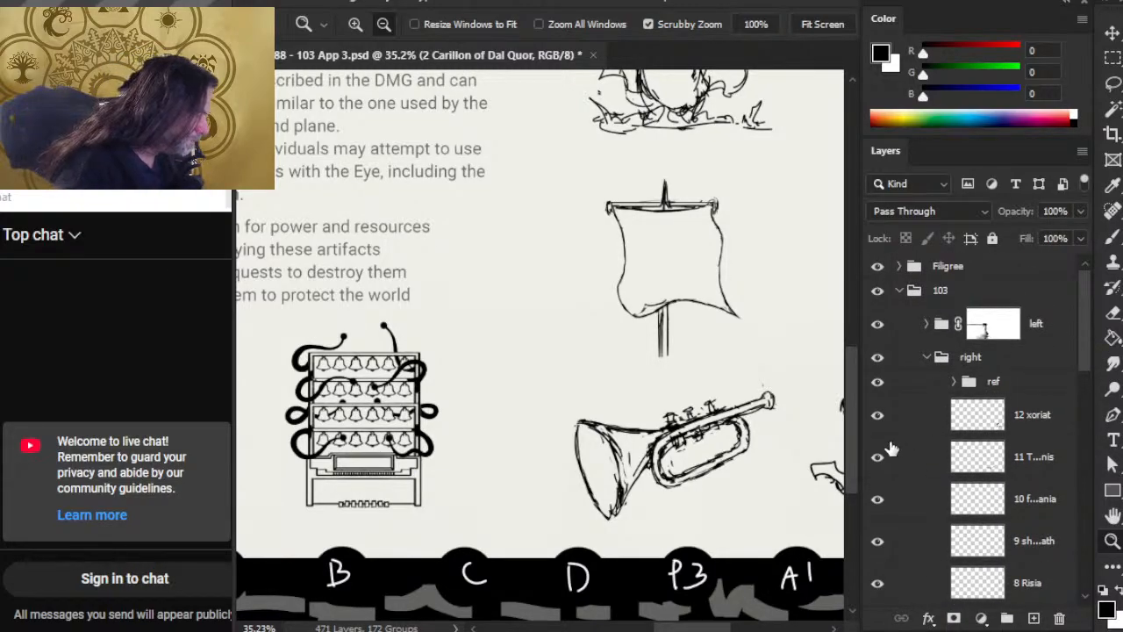
left_click(723, 432, "alt")
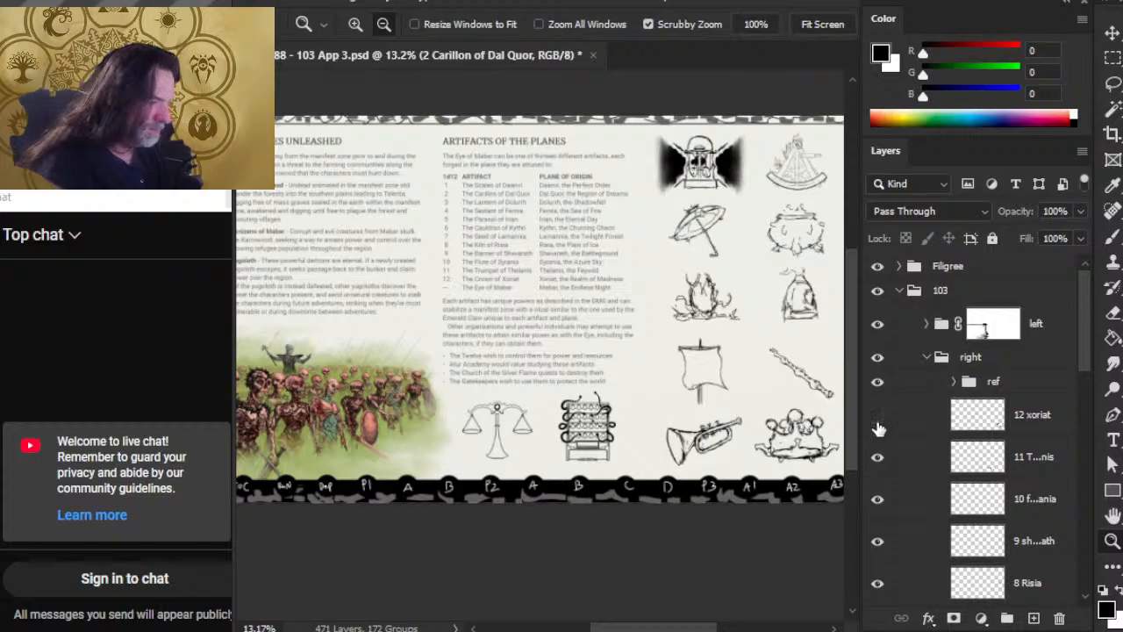
left_click(879, 430)
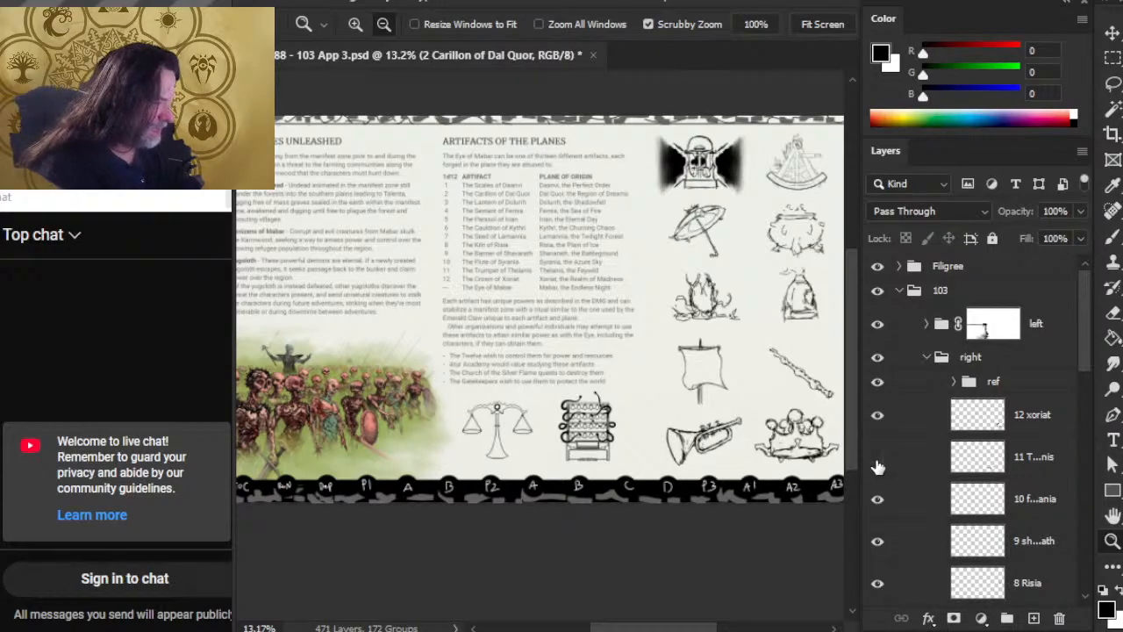
left_click(877, 466)
Put the 11 Thelanis layer into a new group named "11 = TRUMPET OF THELANIS"
mouse_move(518, 314)
left_mouse_down()
mouse_move(620, 334)
mouse_move(568, 321)
left_mouse_up()
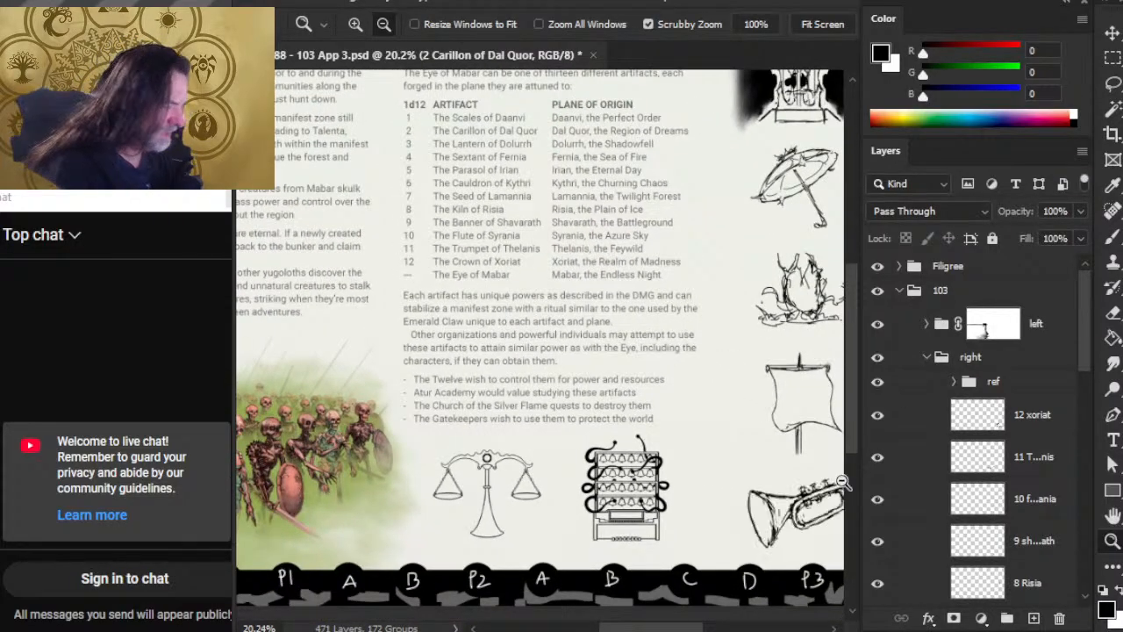
left_click_drag(831, 473, 556, 407)
left_click(1048, 458)
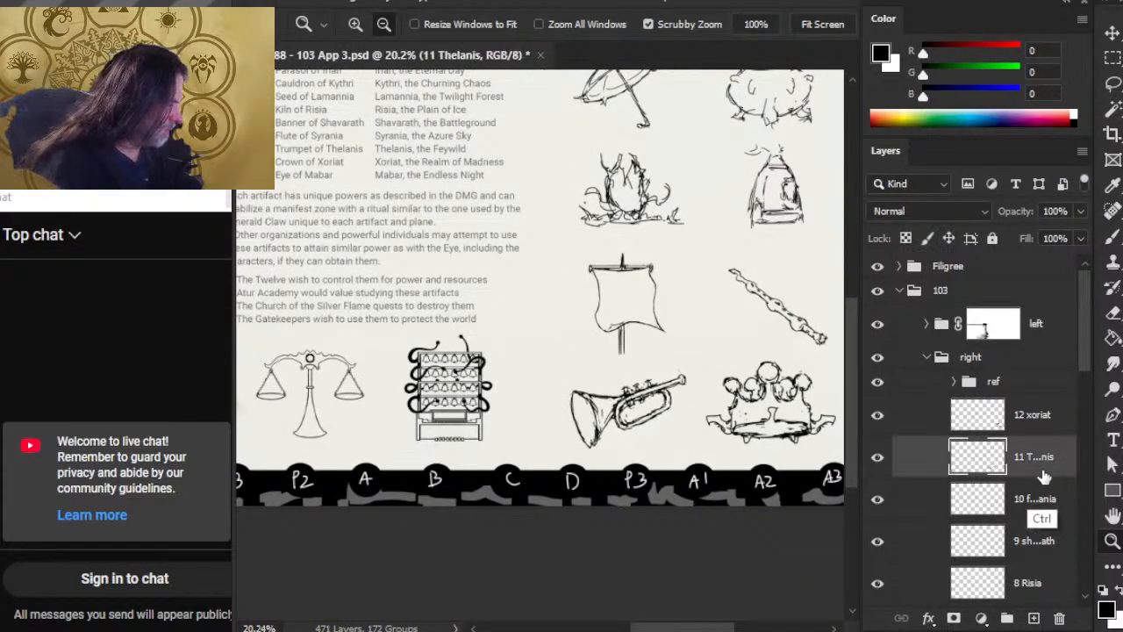
key("ctrl+g")
double_click(1009, 448)
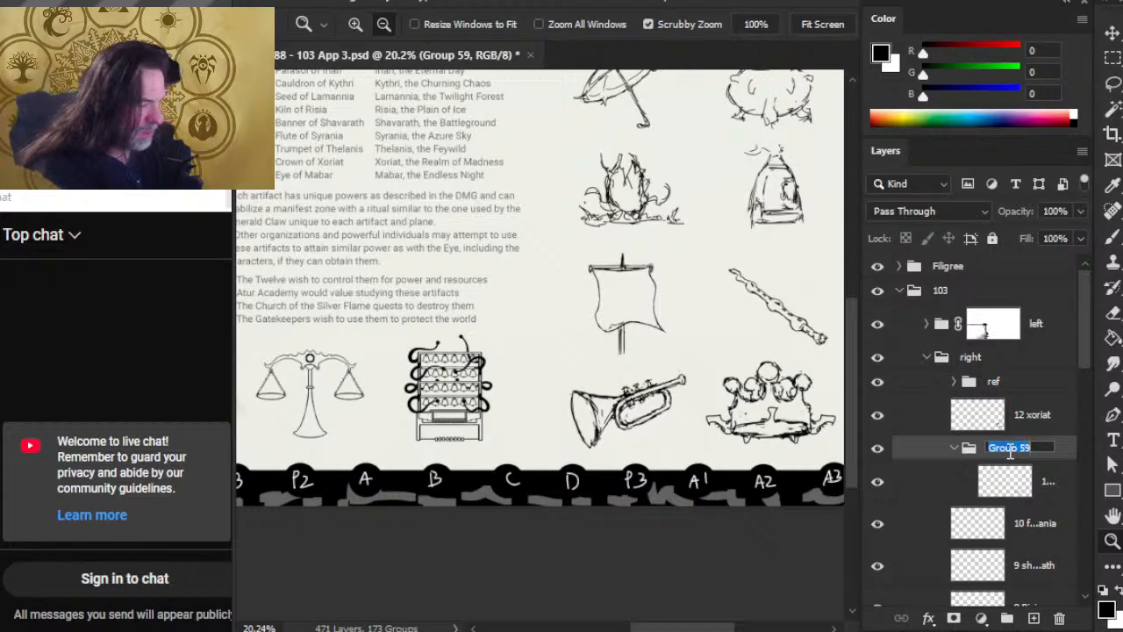
type("11 - TRUM")
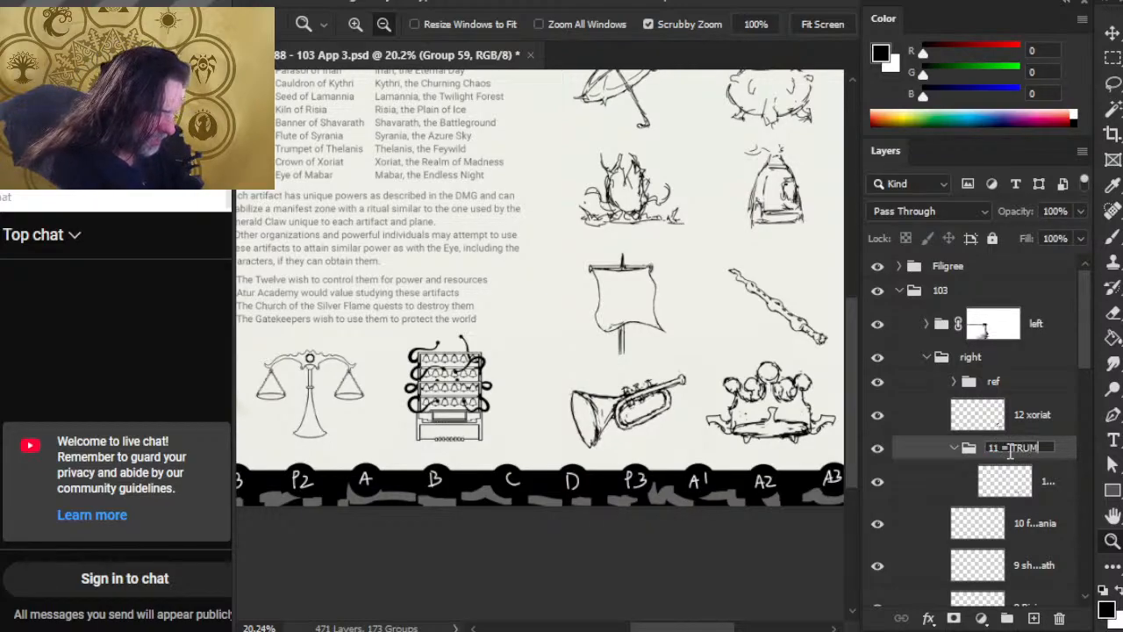
type("PET OF THE")
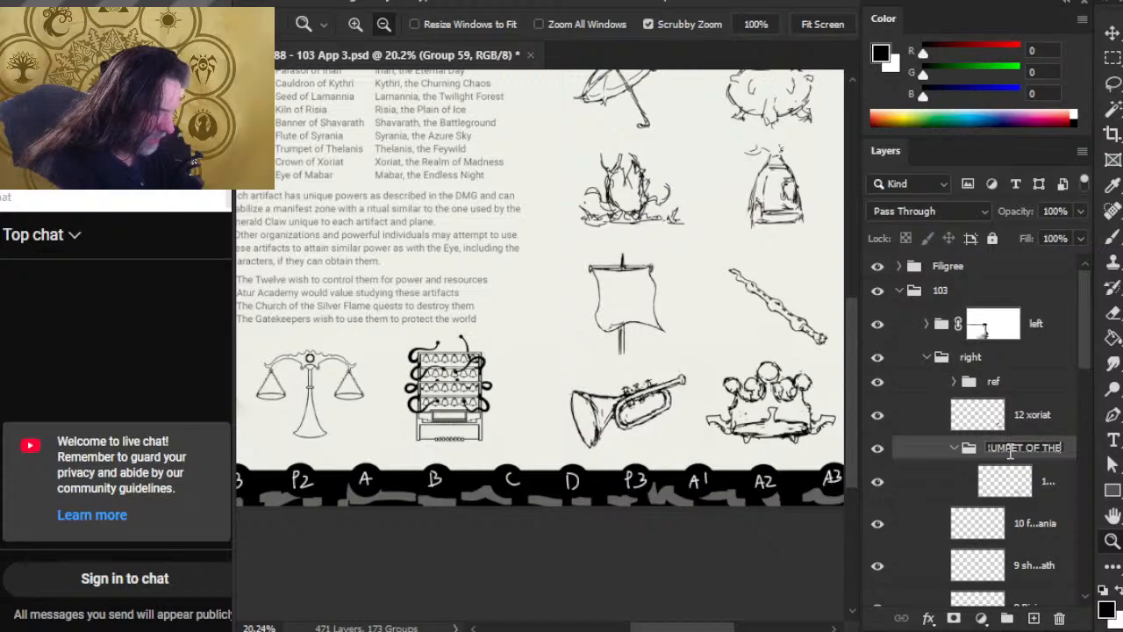
type("LANIS")
key("Return")
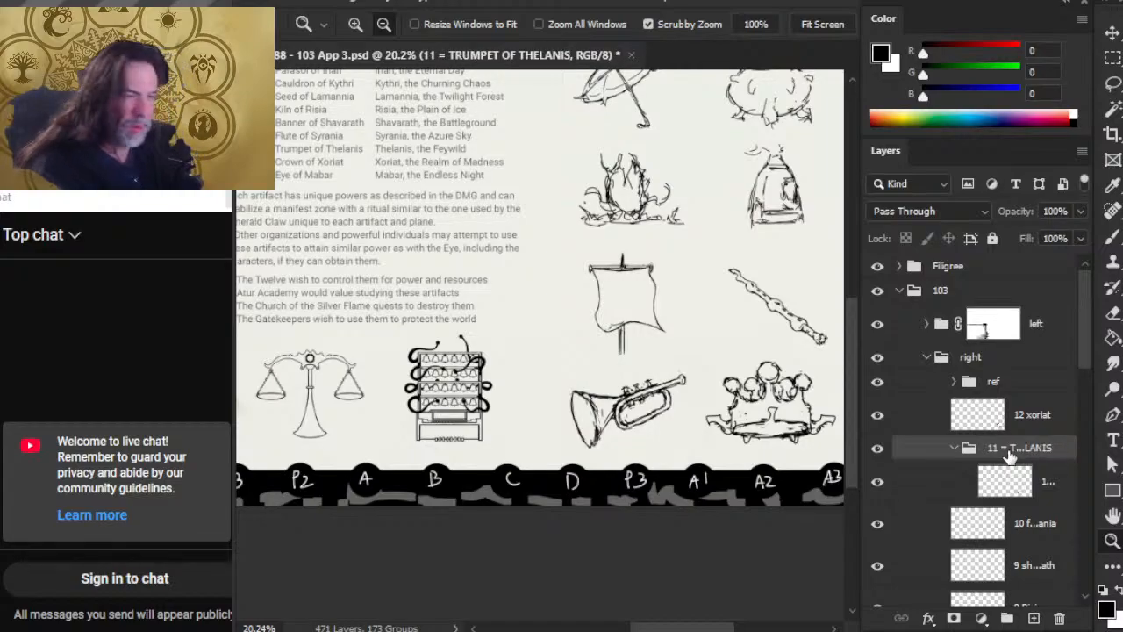
Duplicate the 11 Thelanis trumpet sketch layer inside its group and hide the original layer
scroll(709, 434, "up", 3)
scroll(513, 291, "up", 3)
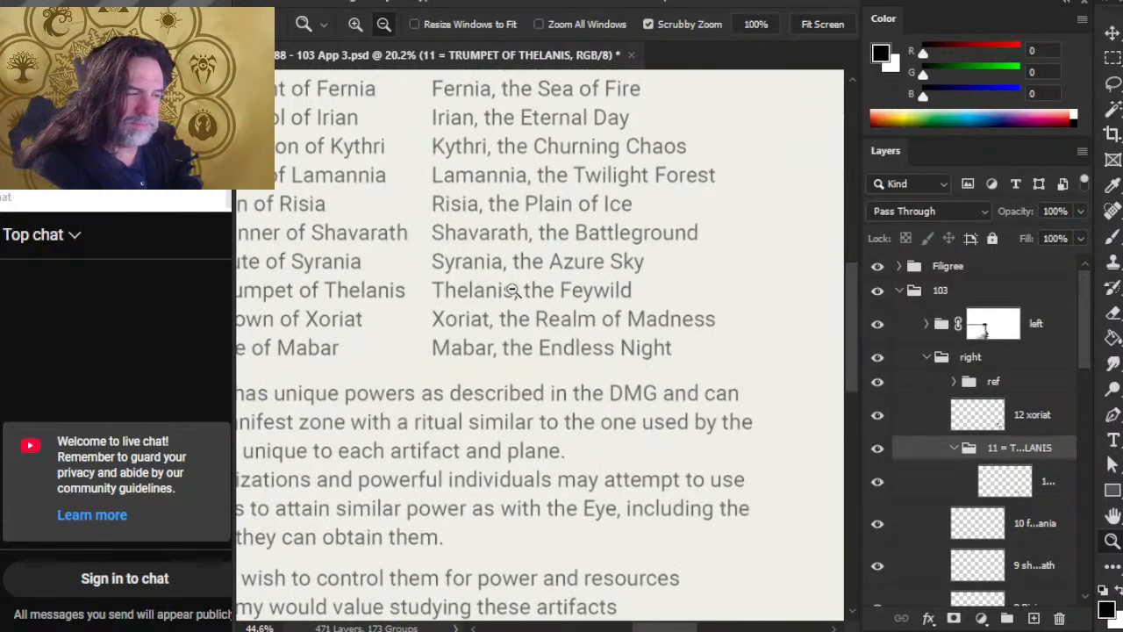
mouse_move(714, 439)
left_mouse_down()
mouse_move(714, 426)
mouse_move(785, 454)
mouse_move(636, 395)
mouse_move(583, 395)
left_mouse_up()
scroll(636, 395, "down", 3)
left_click_drag(656, 494, 549, 408)
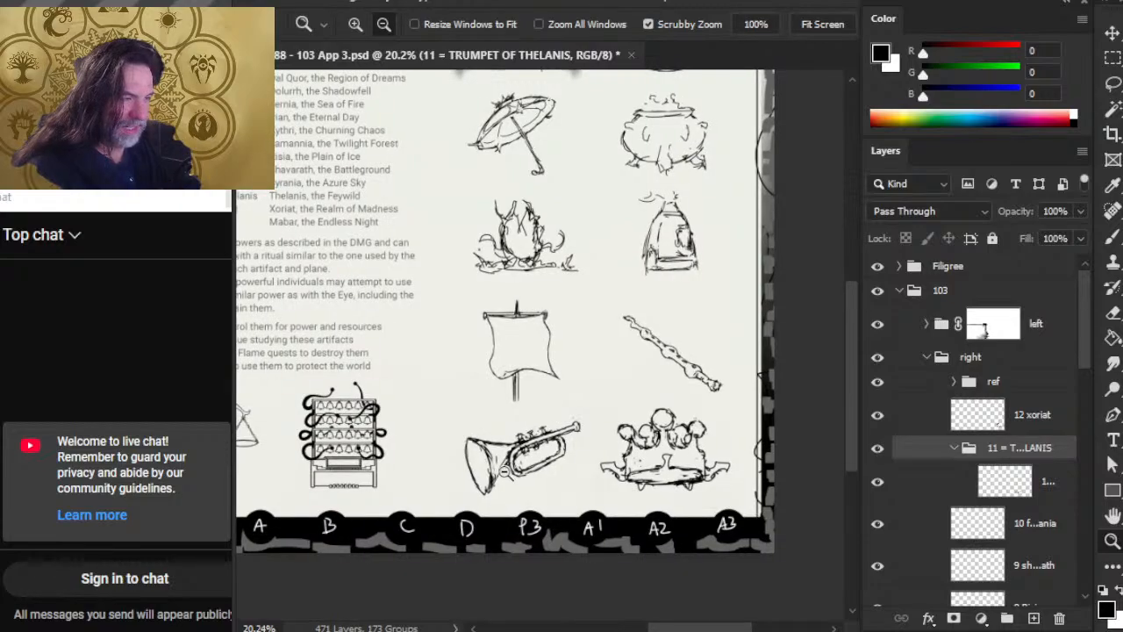
mouse_move(486, 440)
left_mouse_down()
mouse_move(552, 504)
mouse_move(538, 534)
left_mouse_up()
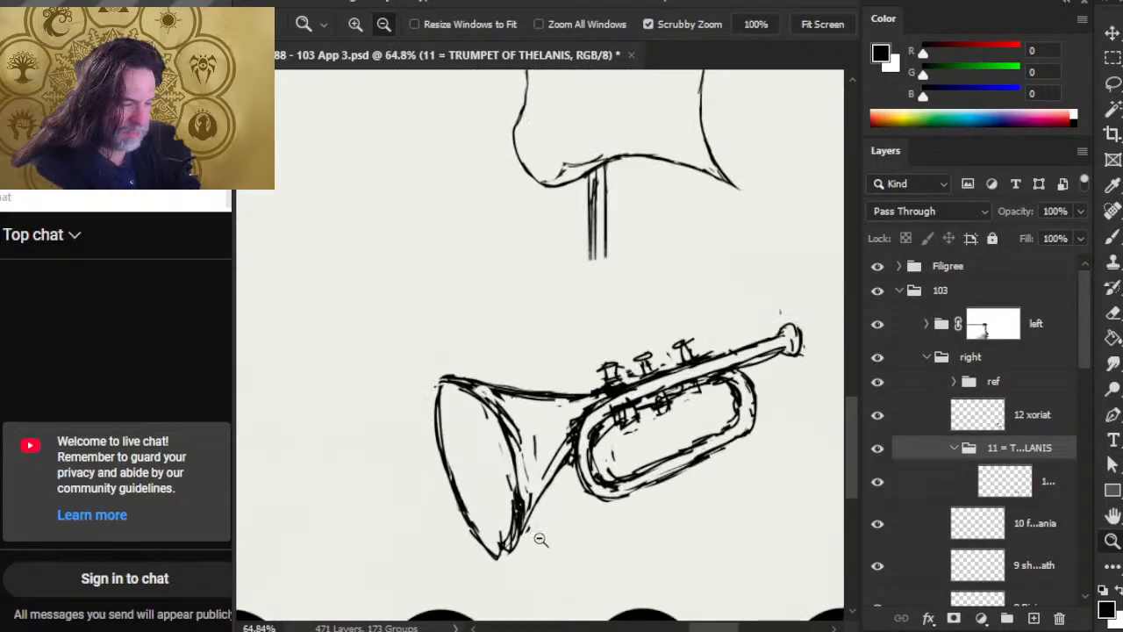
key("e")
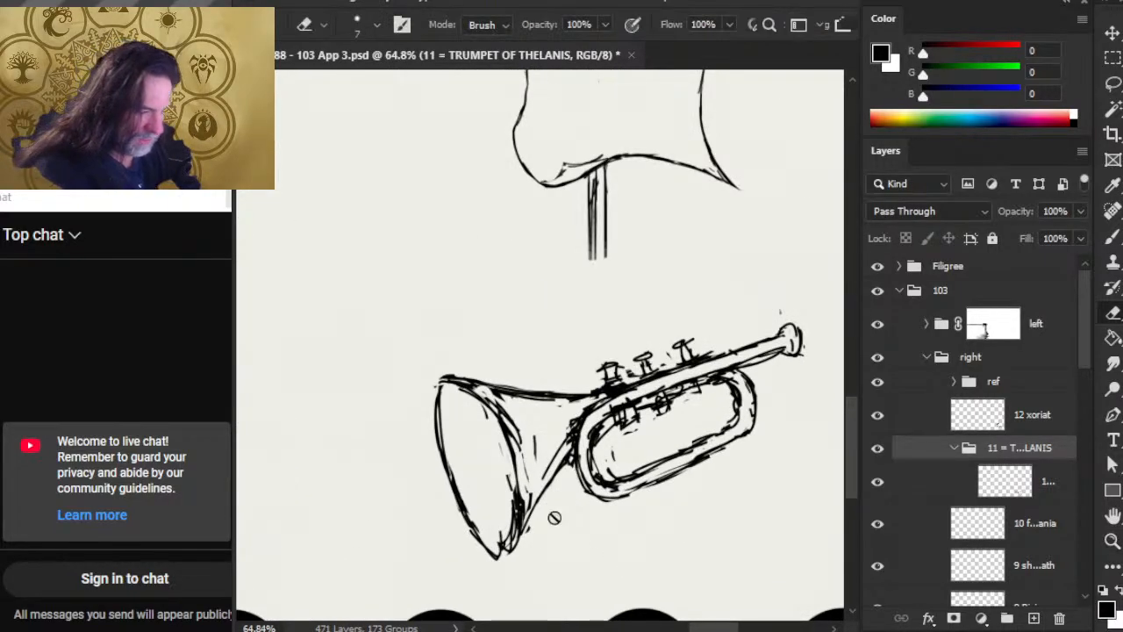
left_click(877, 481)
left_click(877, 481)
left_click(896, 481)
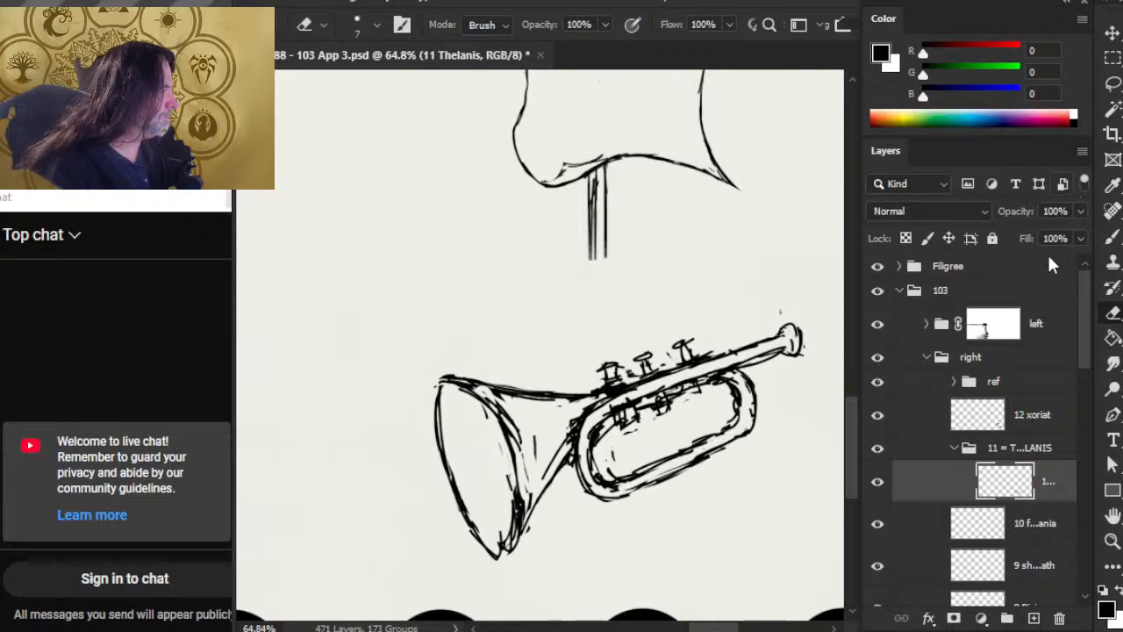
right_click(923, 483)
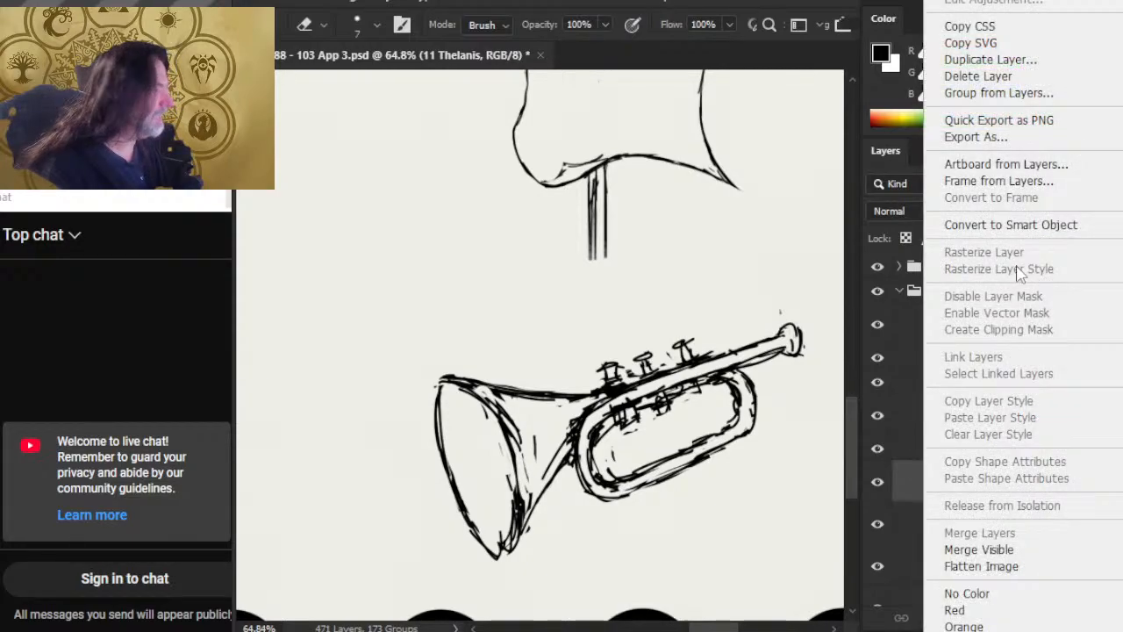
left_click(1008, 61)
key("Return")
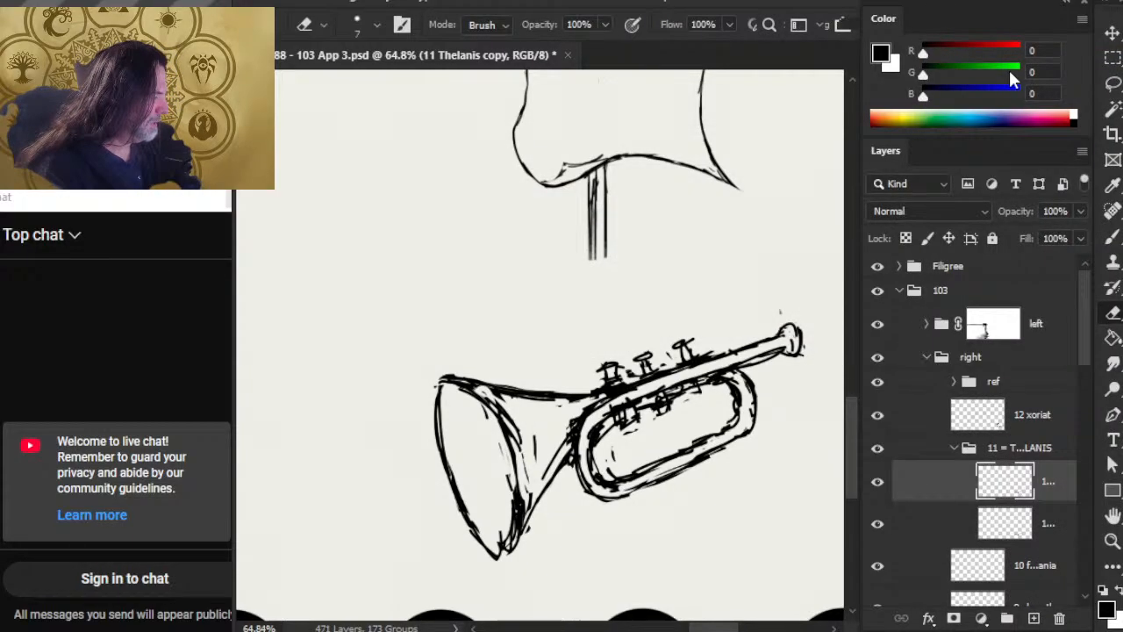
left_click(878, 524)
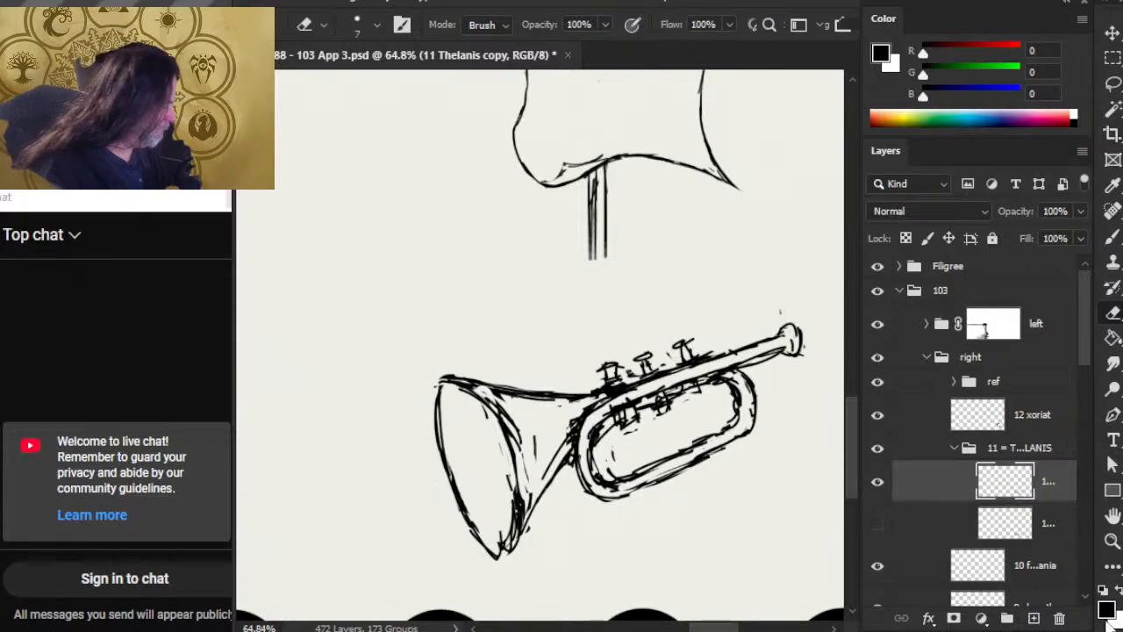
Reduce the Brush size to 4, draw a test stroke above the trumpet and undo it
key("b")
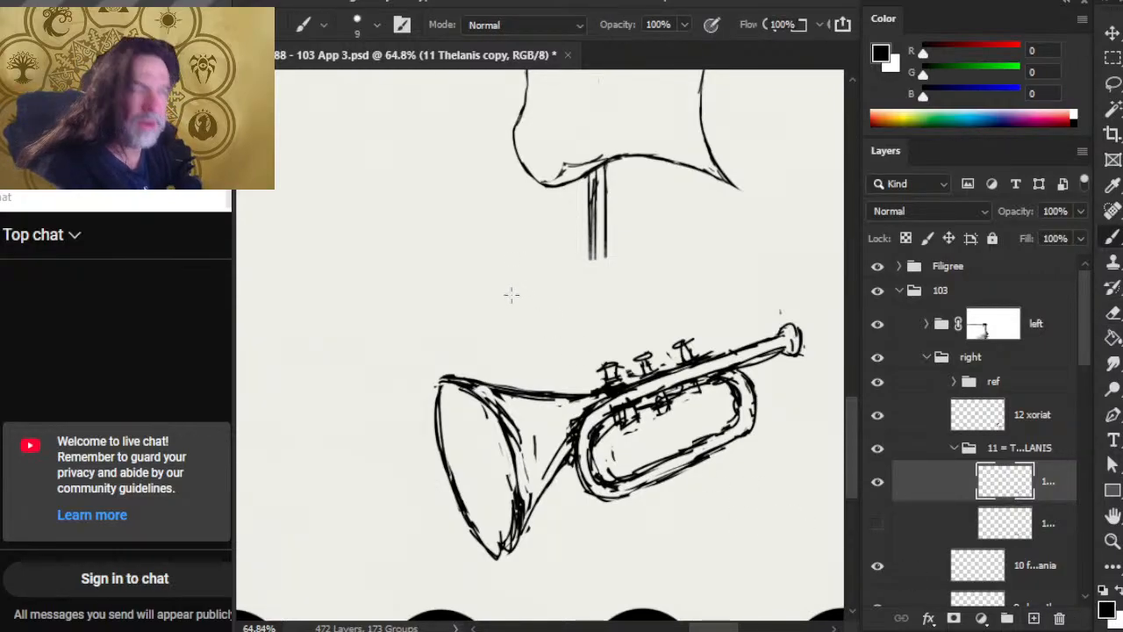
key("bracketleft")
key("bracketleft")
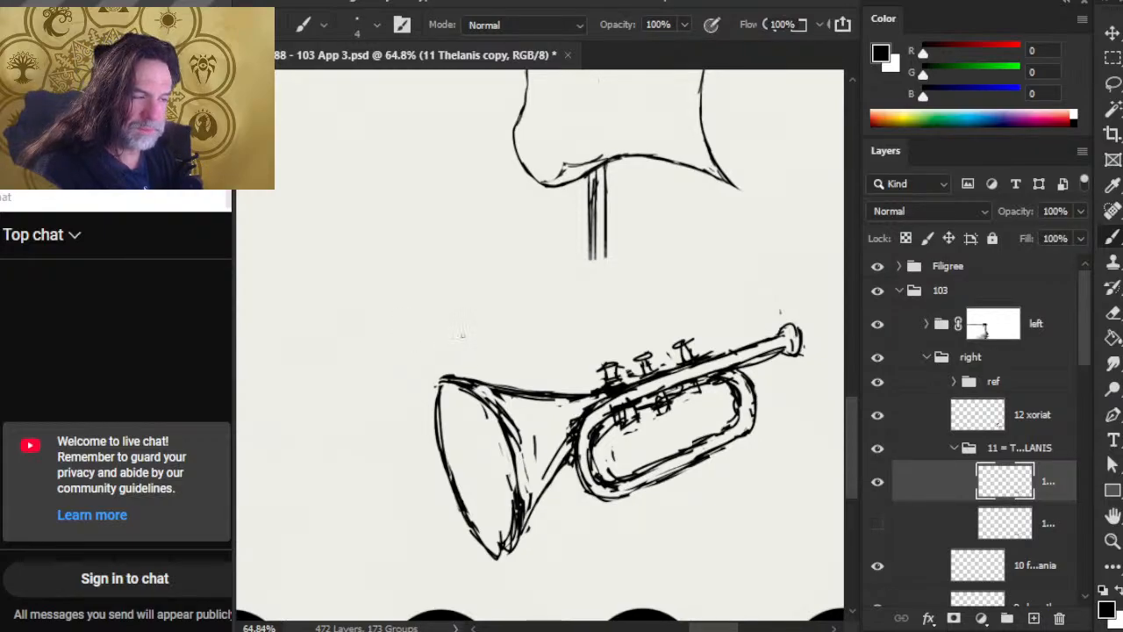
left_click_drag(456, 333, 551, 355)
key("ctrl+z")
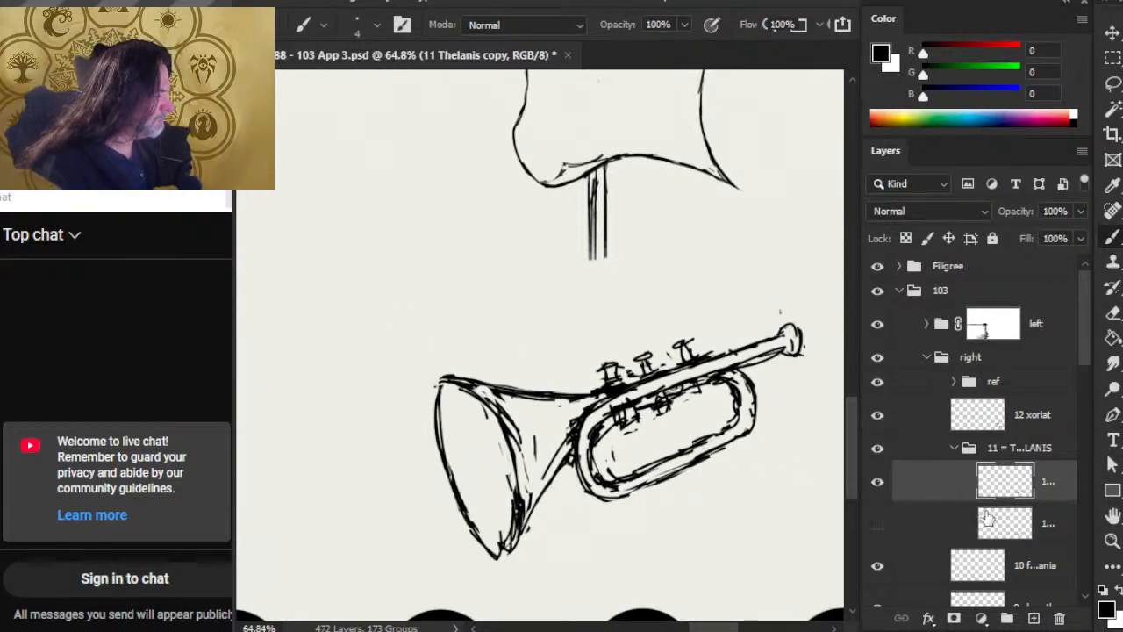
Lower the opacity of the duplicated trumpet sketch to 22% and add a new layer above it
left_click(1078, 238)
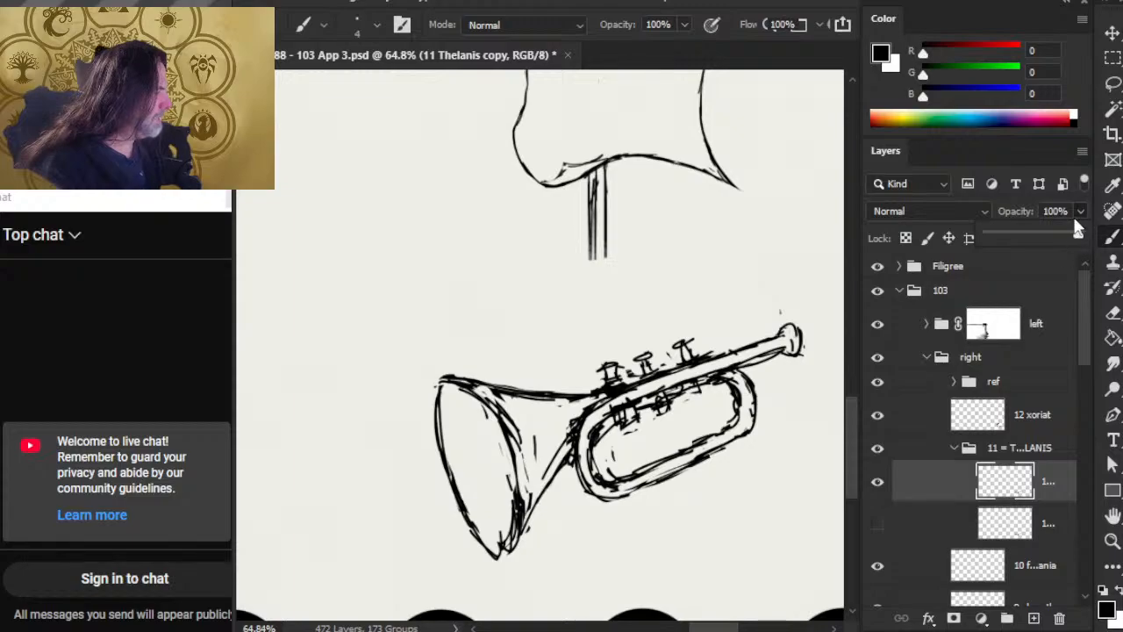
left_click_drag(1078, 238, 1007, 238)
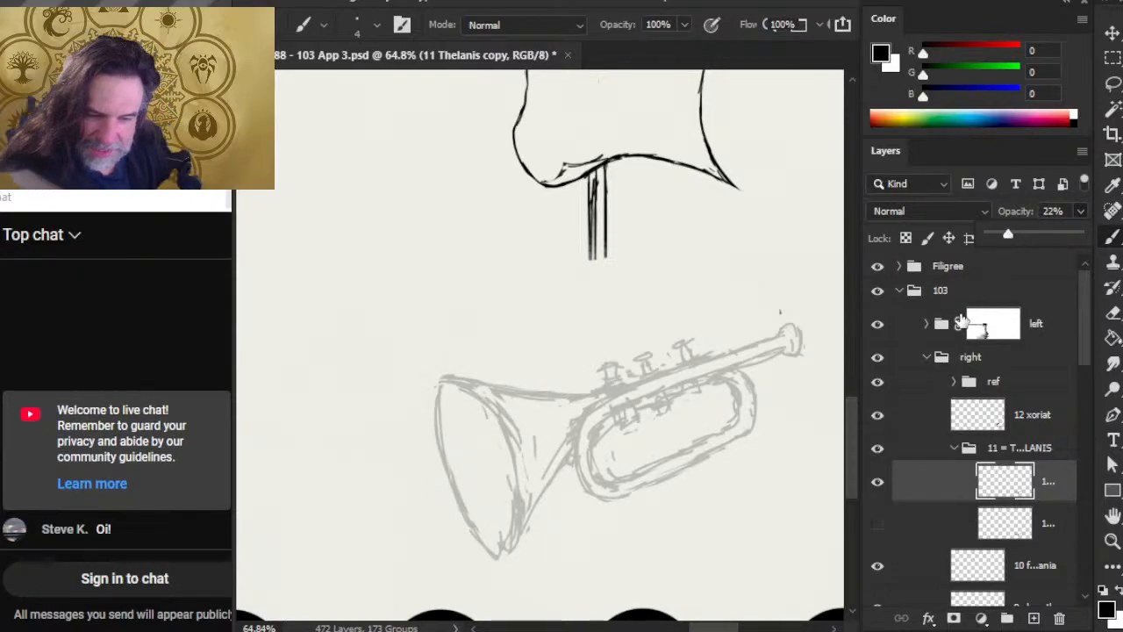
left_click(1033, 618)
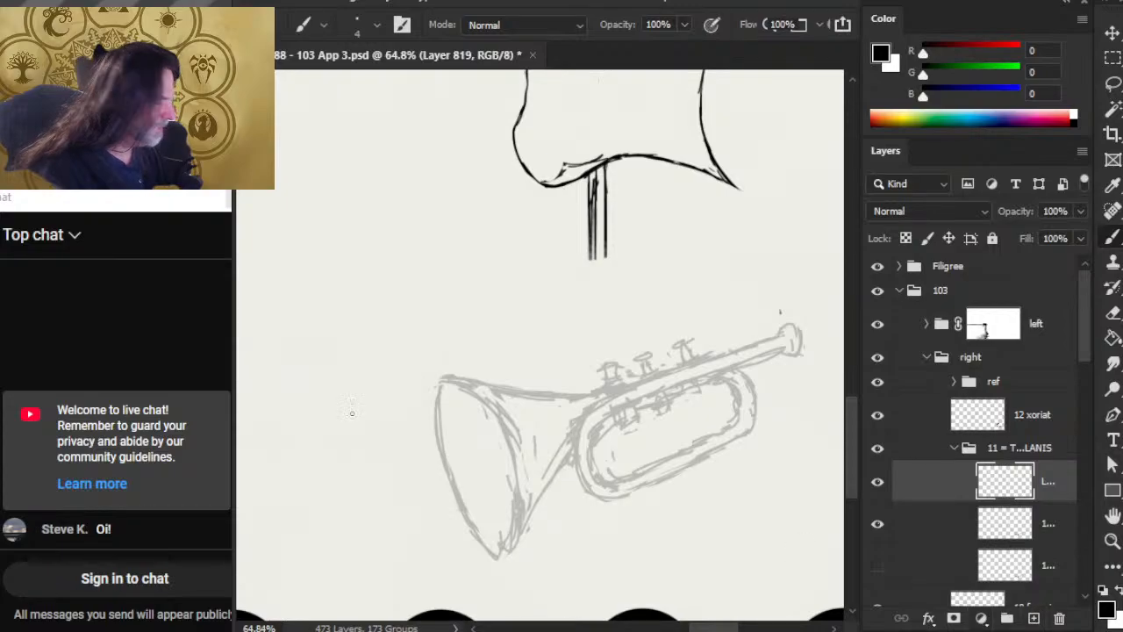
Trace the curved edges of the trumpet's bell opening over the faded sketch
left_click_drag(351, 412, 463, 421)
scroll(463, 421, "down", 2)
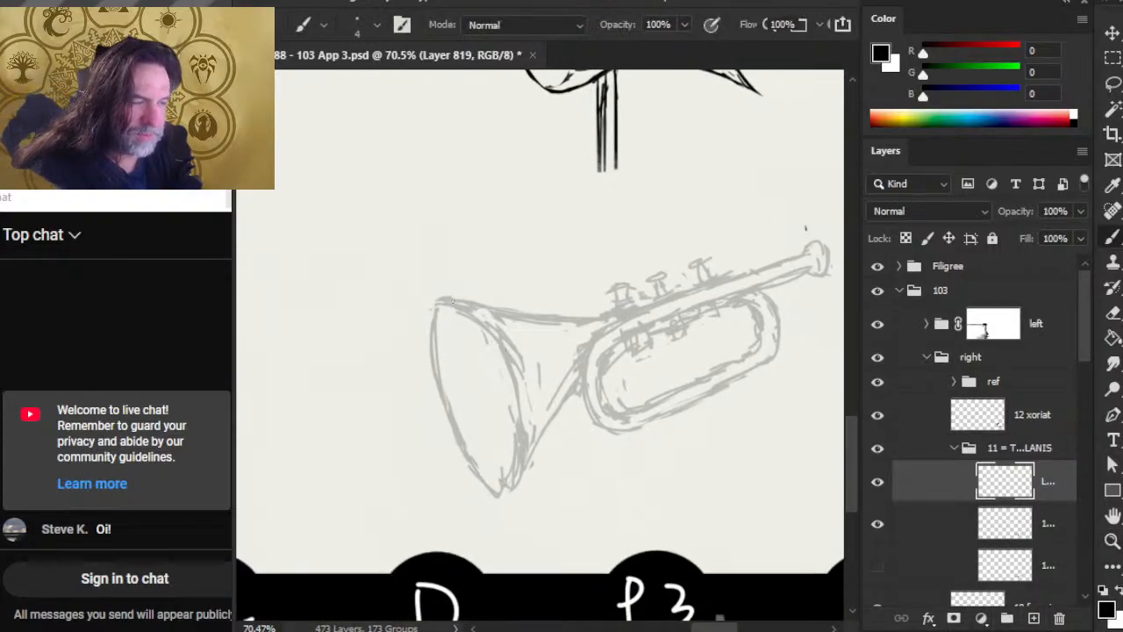
left_click_drag(437, 301, 481, 332)
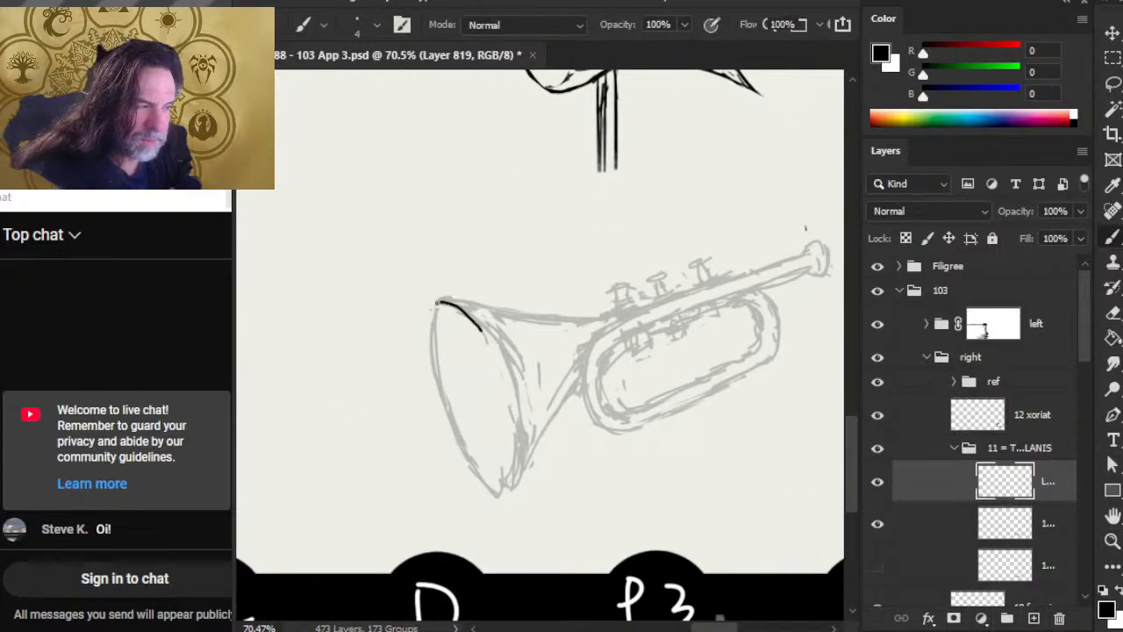
key("ctrl+z")
left_click_drag(438, 302, 480, 325)
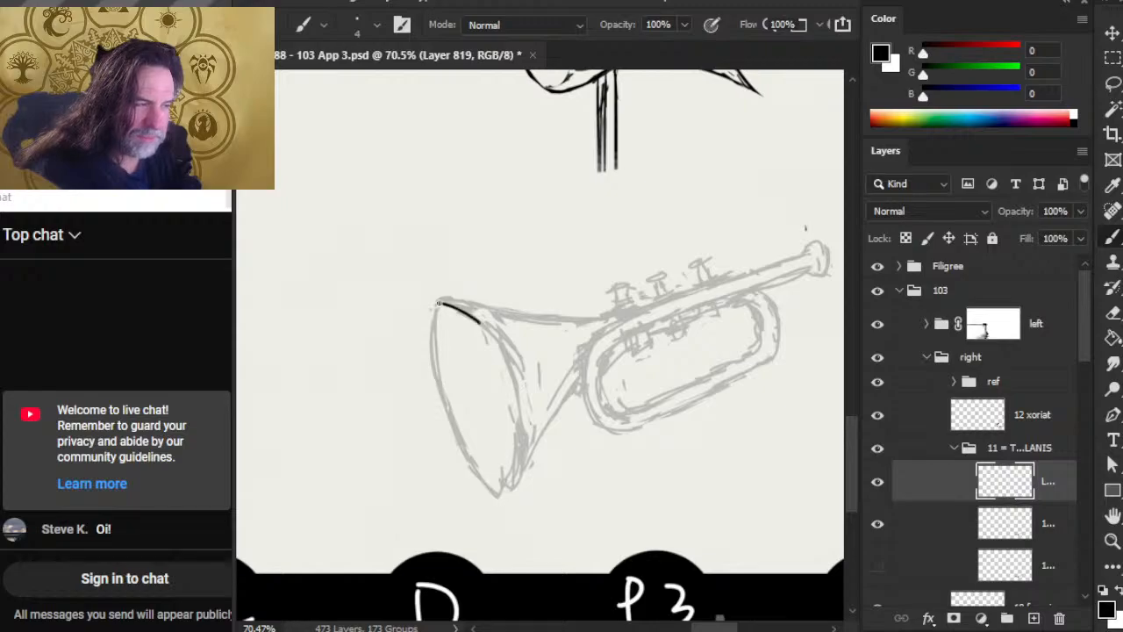
left_click_drag(518, 406, 520, 456)
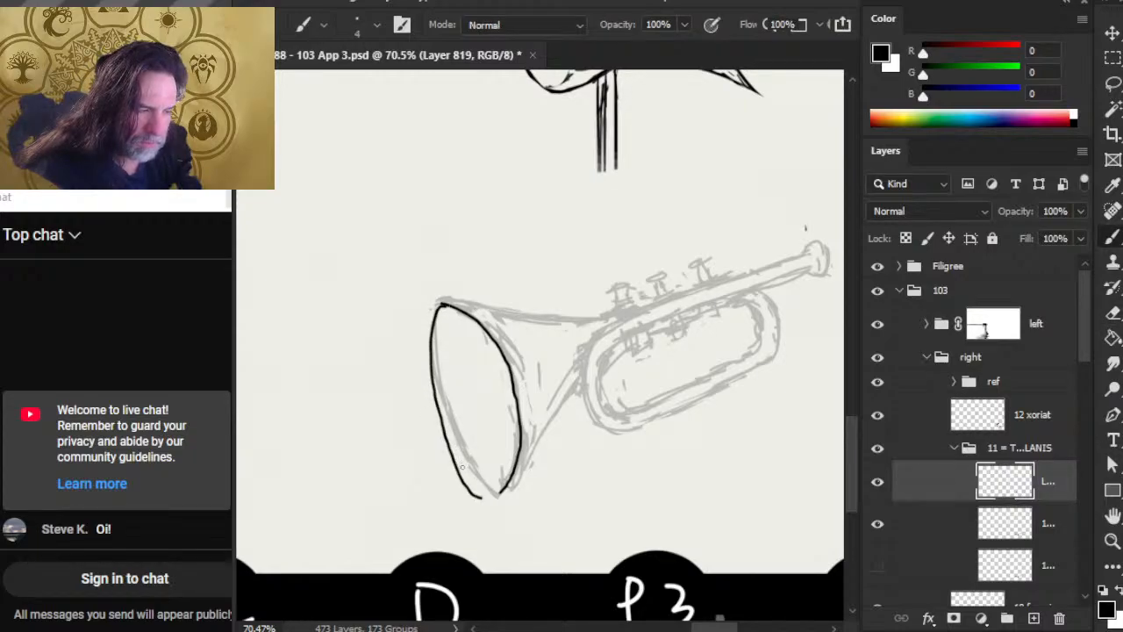
Undo the strokes along the bell's outer edge and trim the upper tip of the remaining curve with the Eraser
key("ctrl+z")
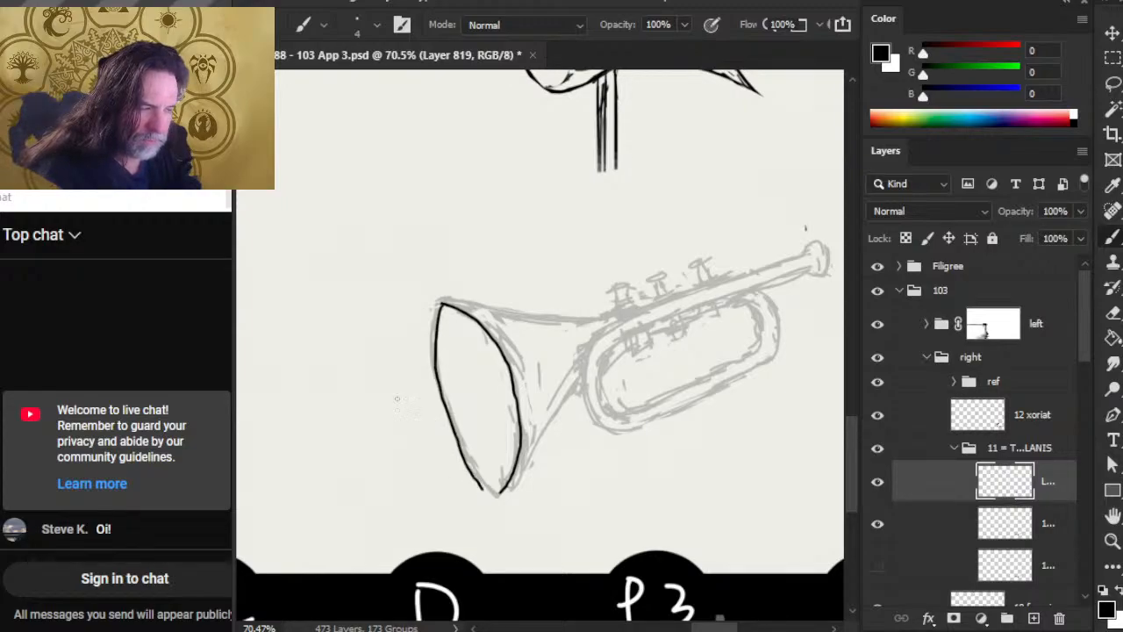
key("ctrl+z")
key("e")
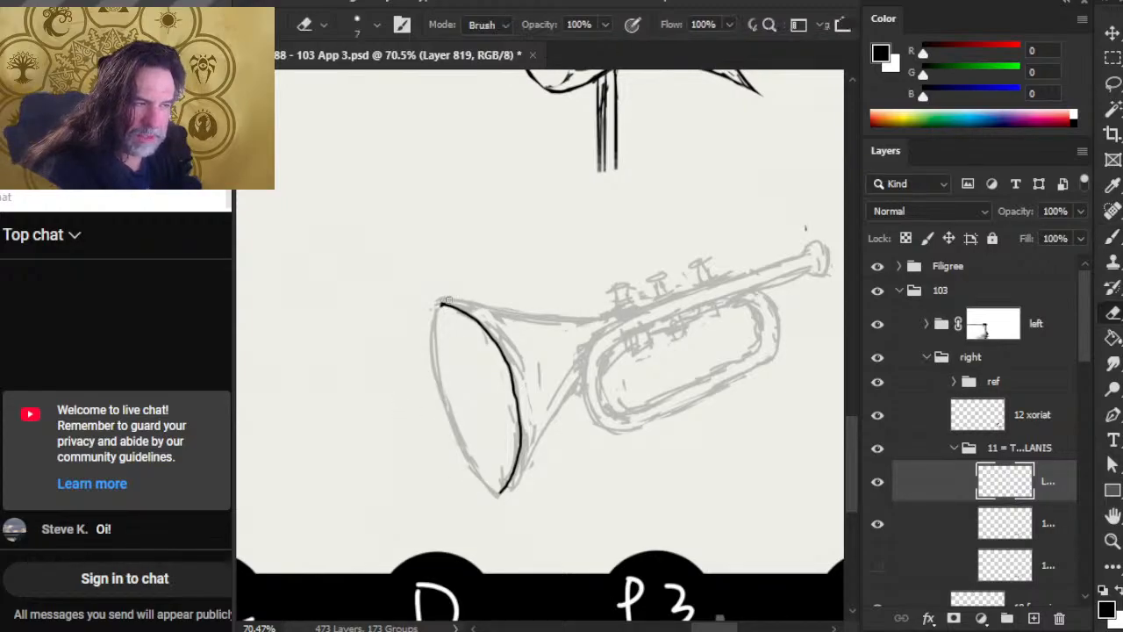
key("b")
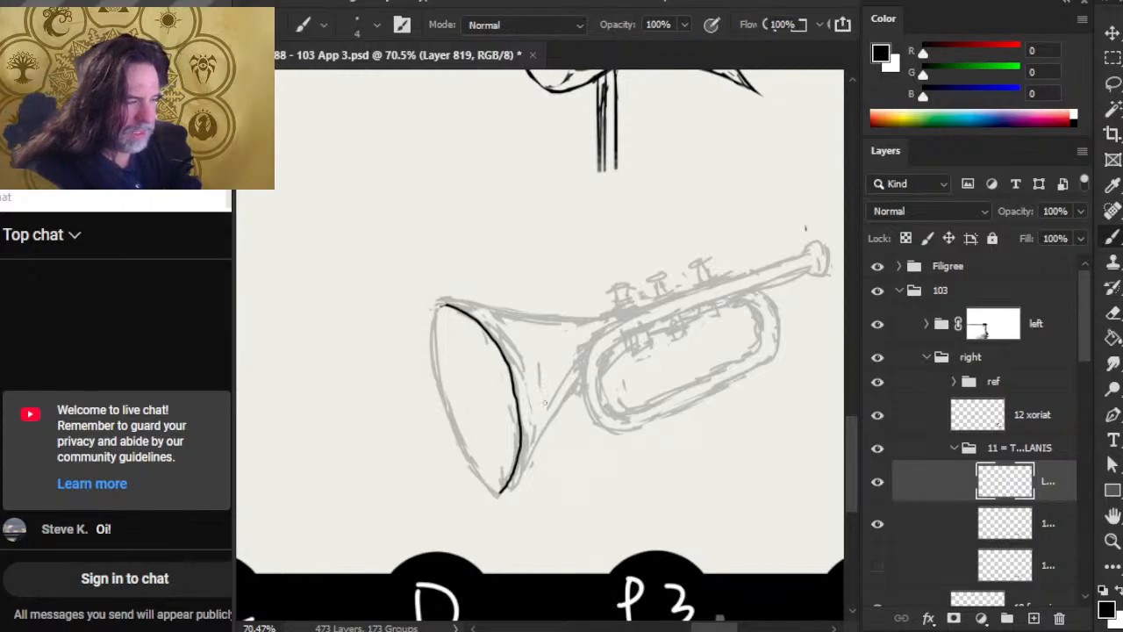
Select the line art layer together with the faded sketch layer and rotate both with Free Transform until the trumpet lies horizontally
left_click(940, 454)
left_click(912, 489)
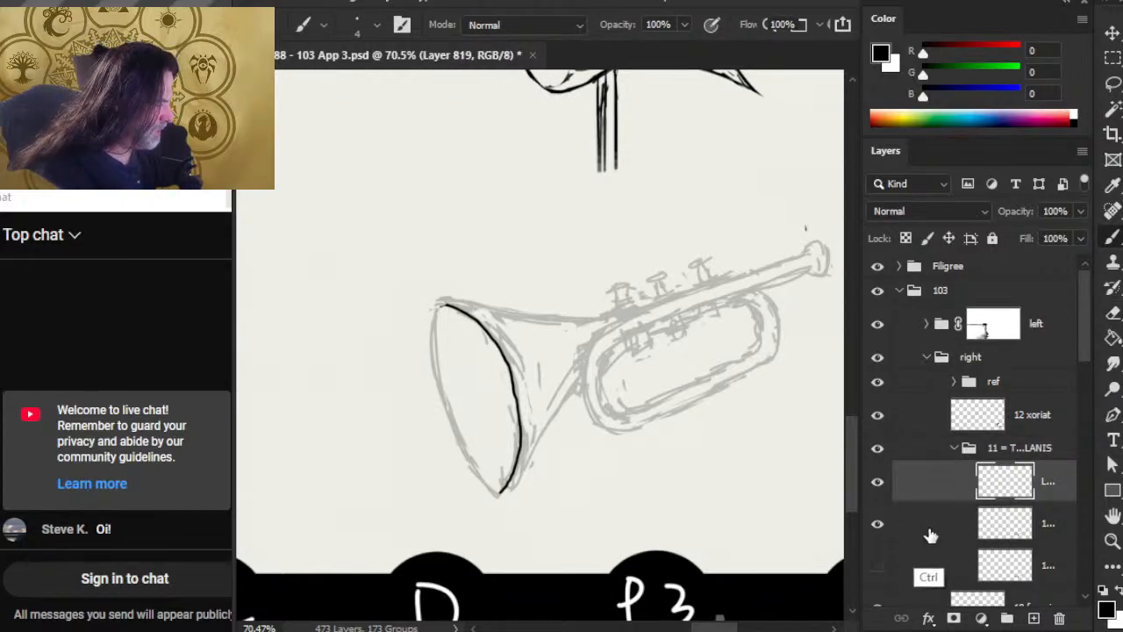
left_click(927, 526, "shift")
key("l")
right_click(521, 279)
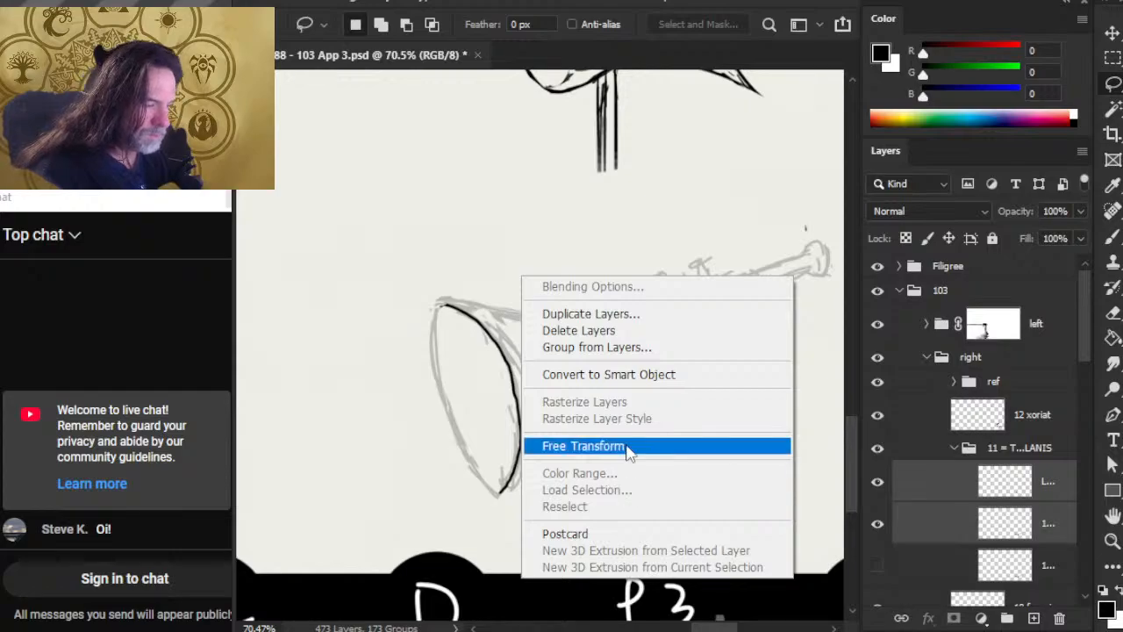
left_click(627, 450)
left_click_drag(514, 166, 583, 150)
key("Return")
key("l")
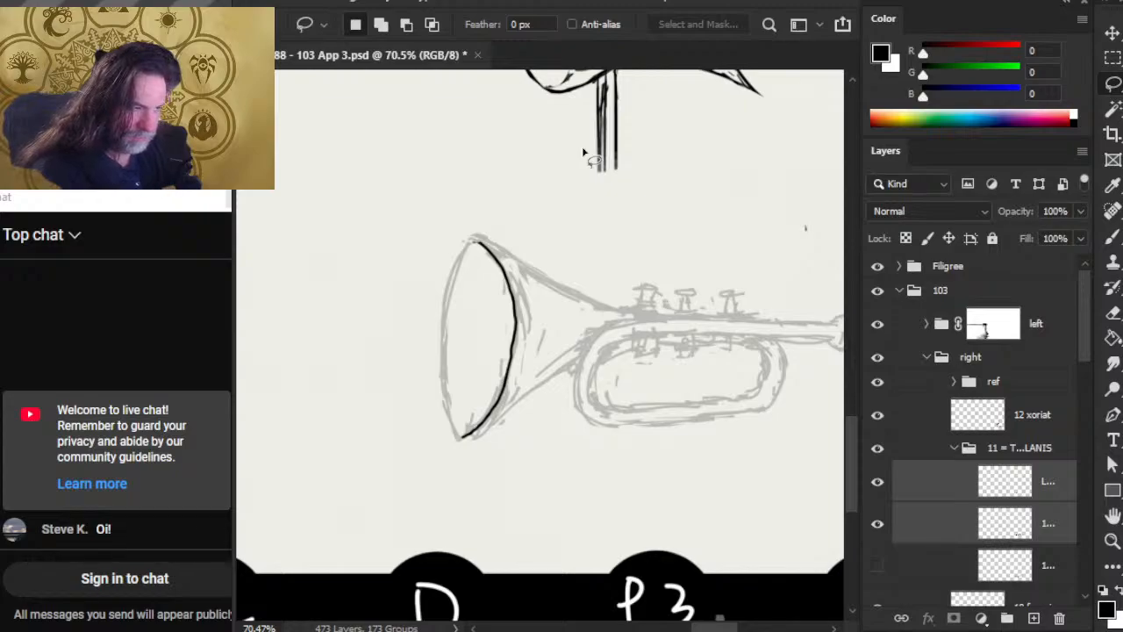
Enlarge the Brush to 300 and stamp a single black circle over the bell opening on the line art layer
key("e")
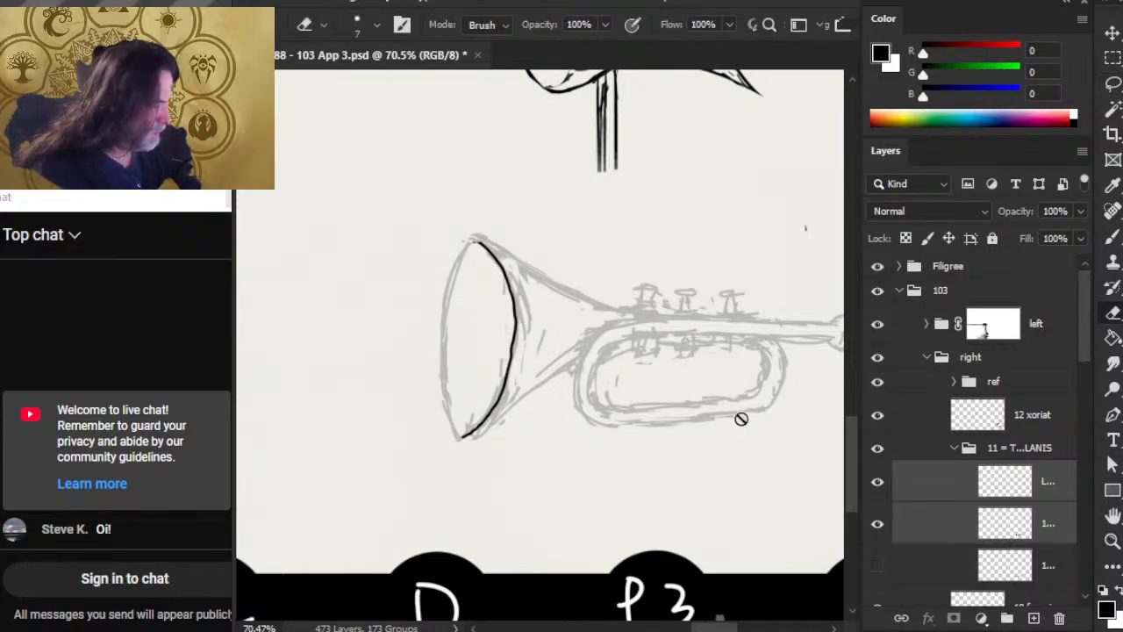
key("b")
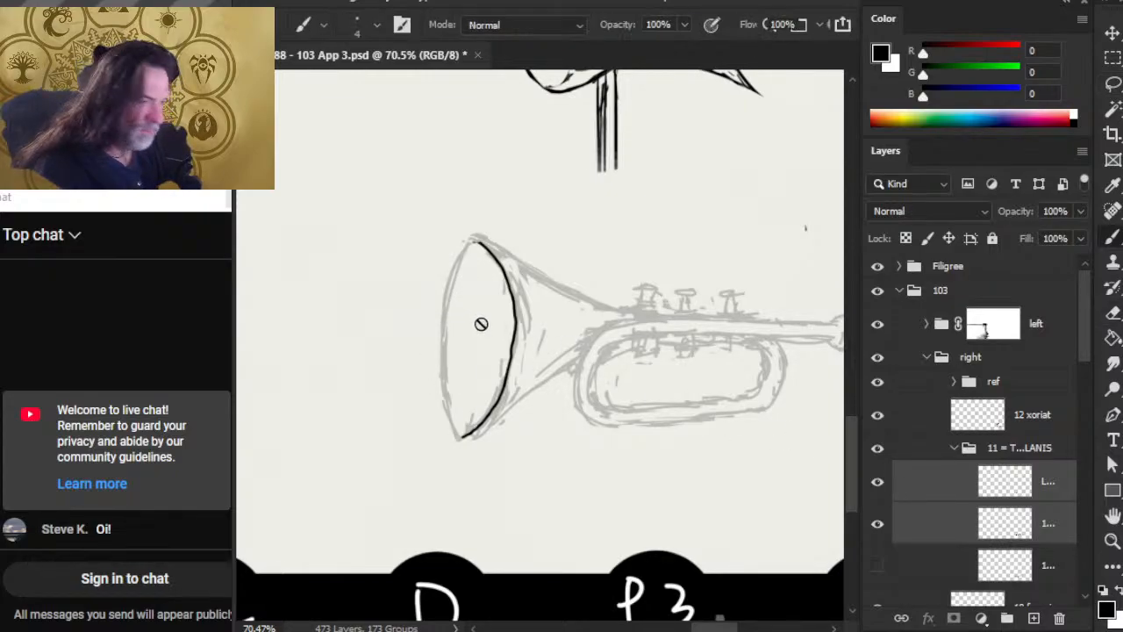
left_click(960, 487)
key("bracketright")
key("bracketright")
key("bracketright")
key("bracketright")
key("bracketright")
key("bracketright")
key("bracketright")
key("bracketright")
key("bracketright")
key("bracketright")
key("bracketright")
key("bracketright")
key("bracketright")
key("bracketright")
key("bracketright")
key("bracketright")
key("bracketright")
key("bracketright")
key("bracketright")
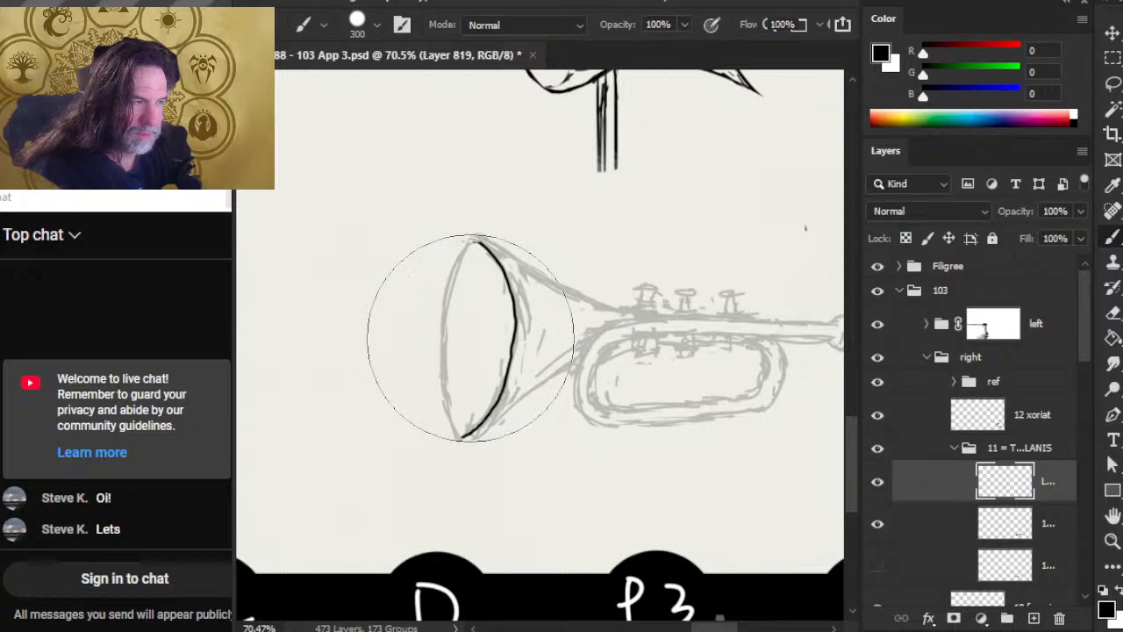
left_click(470, 336)
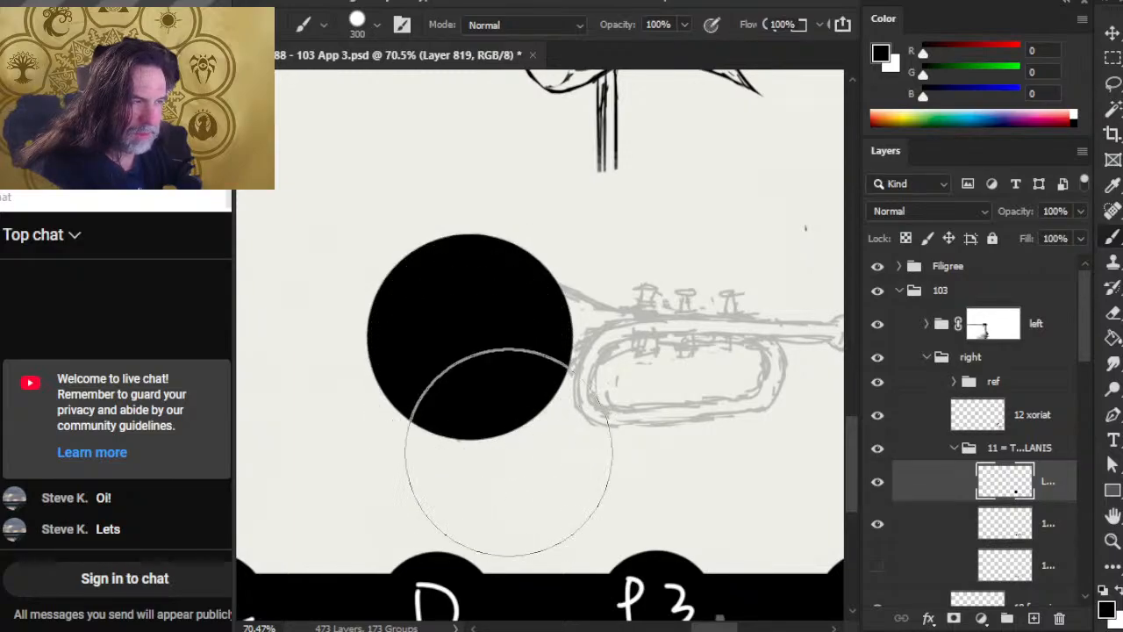
Lower the opacity of the black circle's layer to 57%
key("l")
right_click(511, 363)
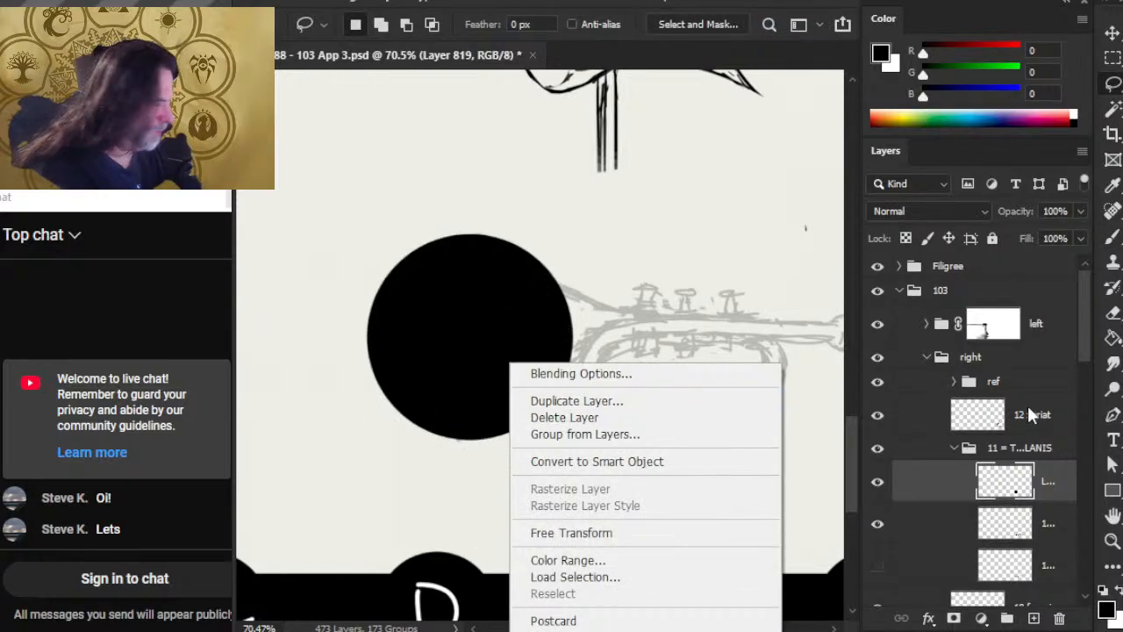
left_click(1067, 215)
left_click(1081, 219)
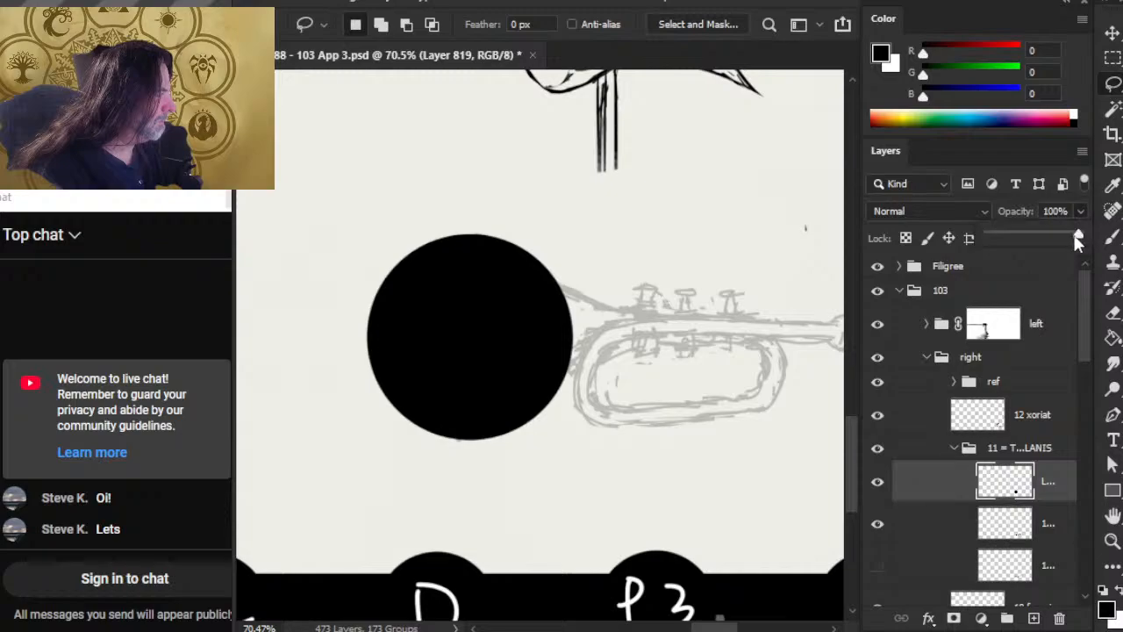
left_click_drag(1078, 241, 982, 284)
Squeeze the circle horizontally to about 40% width with Free Transform, forming an ellipse that fits the bell opening
right_click(493, 353)
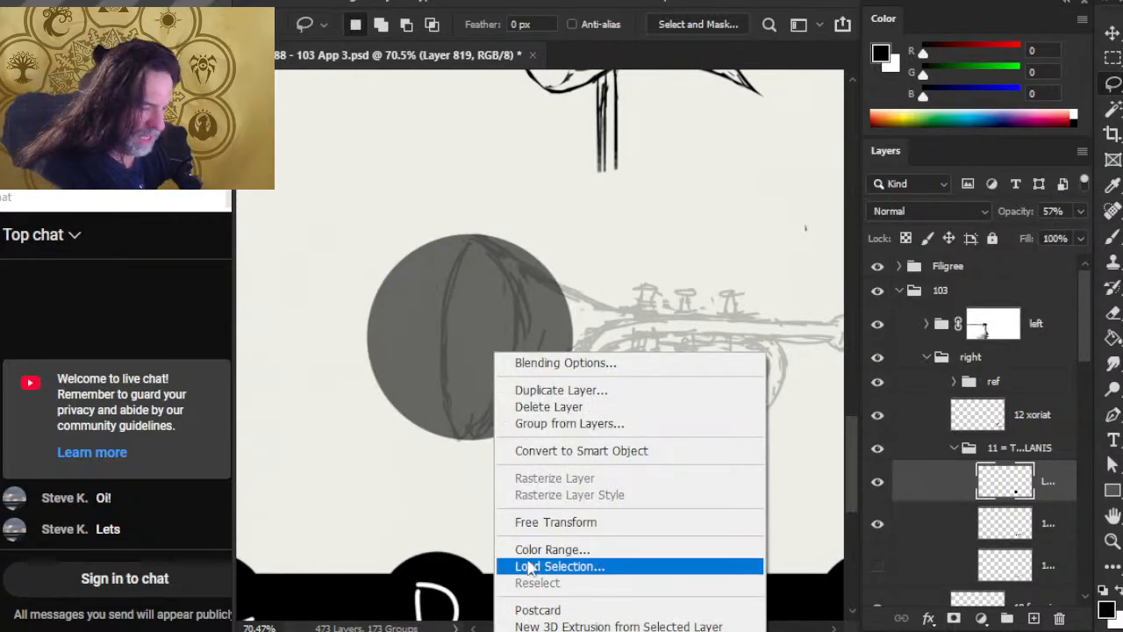
left_click(544, 522)
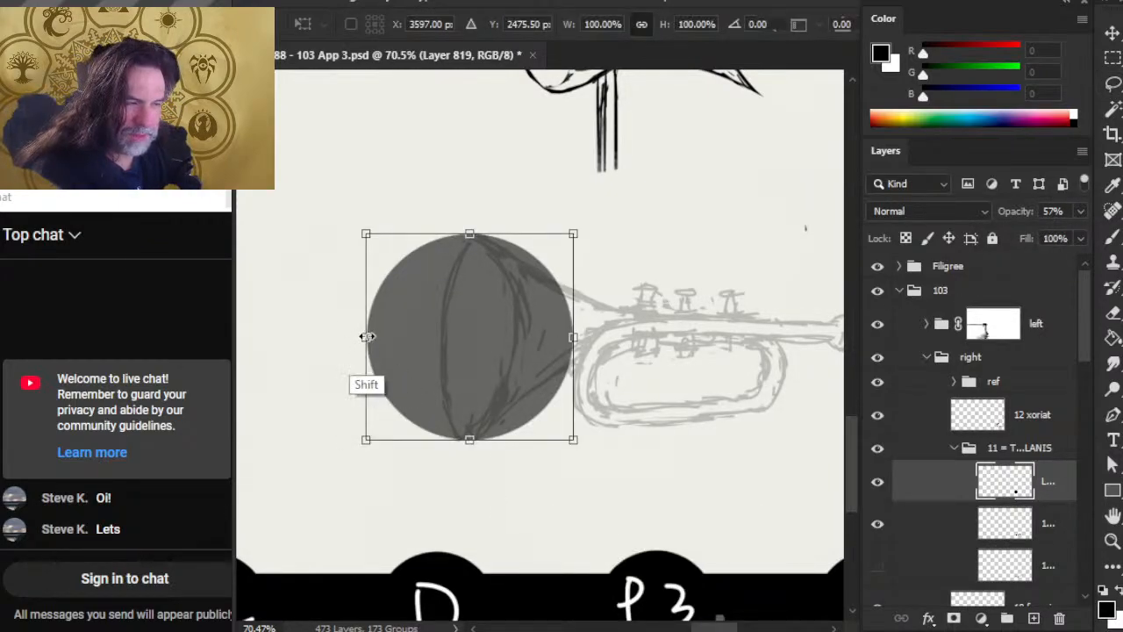
left_click_drag(365, 338, 432, 337)
left_click_drag(572, 334, 515, 337)
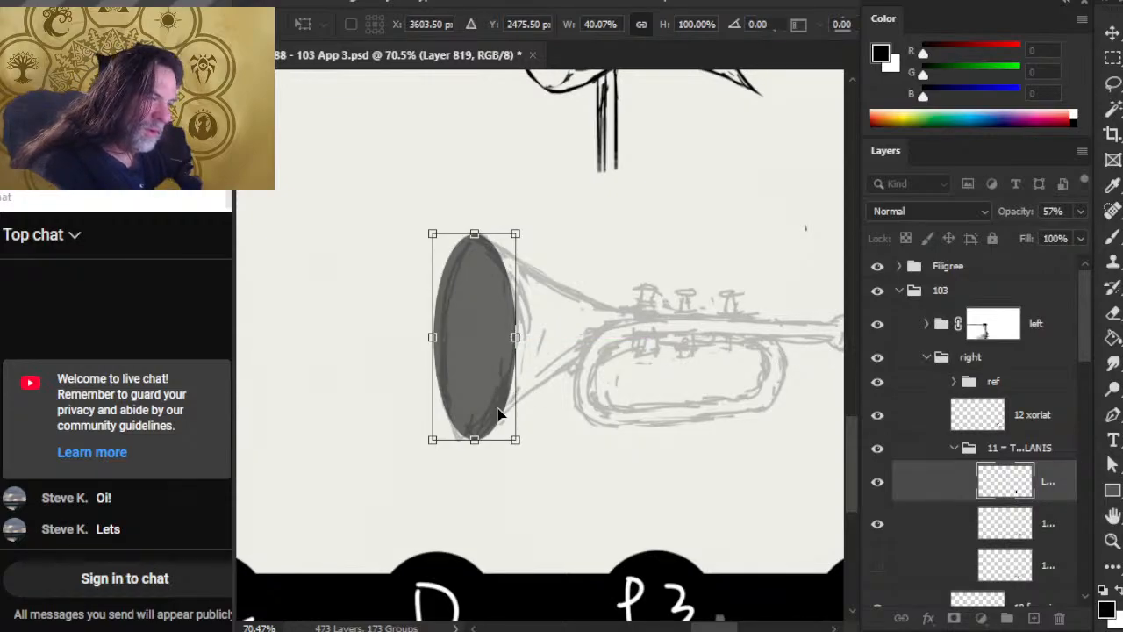
key("Return")
key("l")
left_click_drag(507, 526, 435, 440)
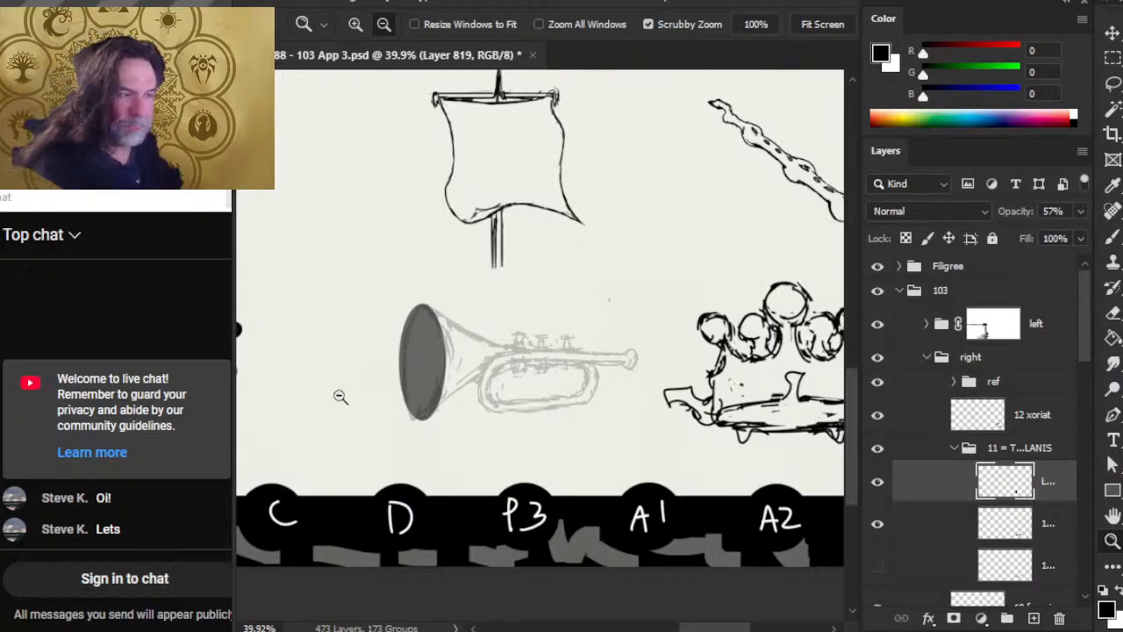
left_click_drag(385, 367, 476, 426)
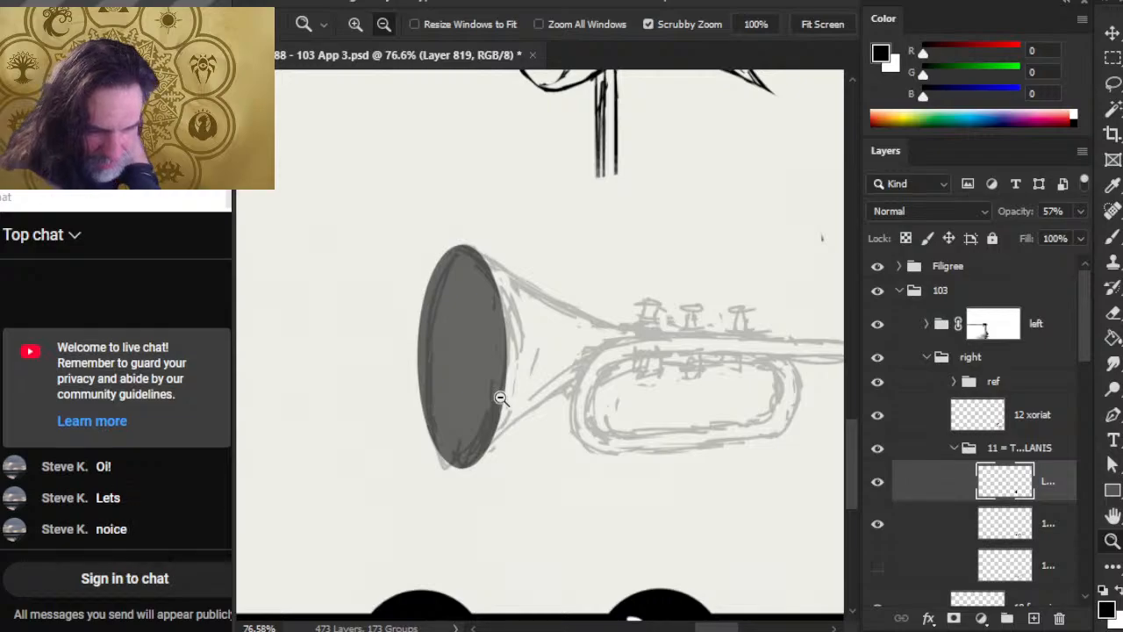
Narrow the bell ellipse slightly more from both sides with Free Transform
key("l")
right_click(549, 366)
left_click(612, 232)
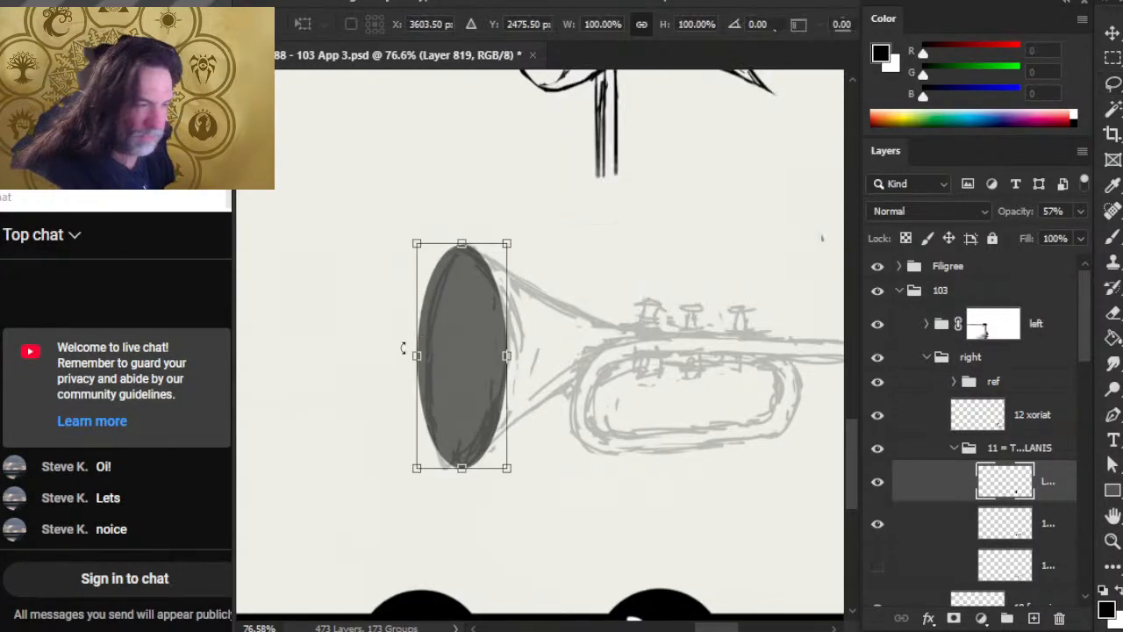
left_click_drag(420, 356, 426, 355)
left_click_drag(506, 356, 493, 356)
key("Return")
key("l")
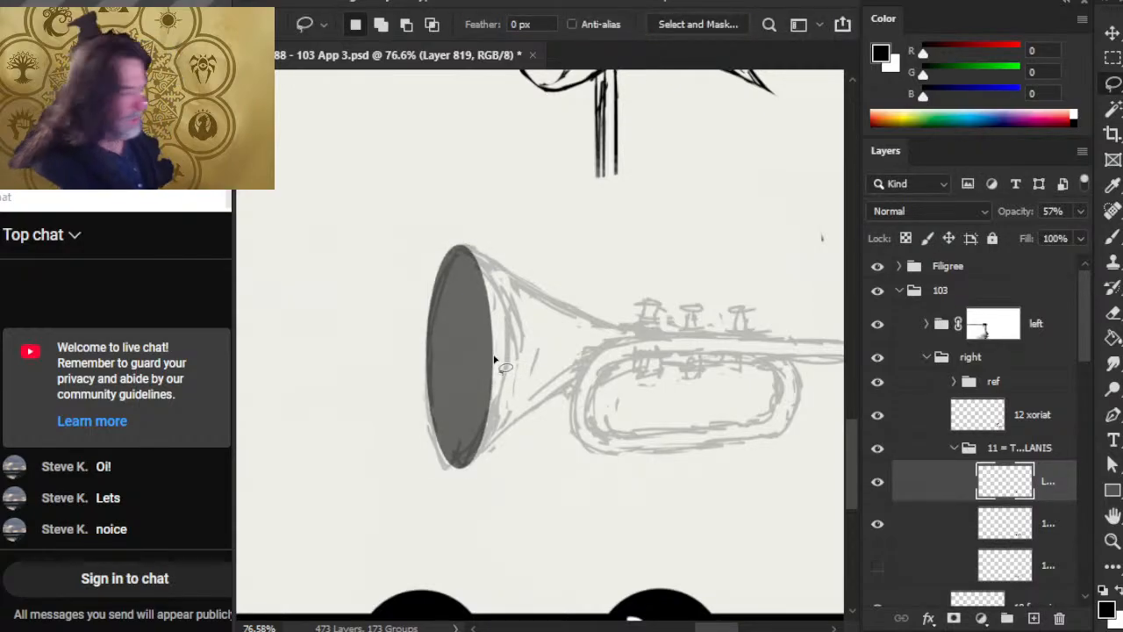
Compare the rotated trumpet and bell ellipse with the original sketch by briefly showing its hidden layer
key("z")
scroll(619, 474, "down", 5)
left_click_drag(693, 558, 536, 461)
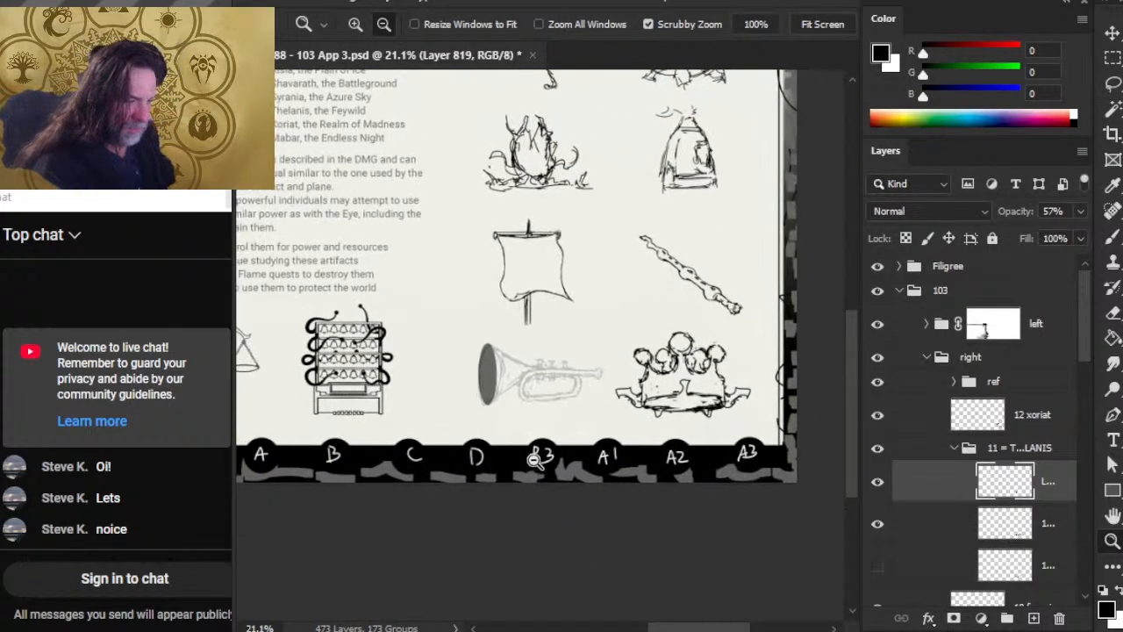
left_click_drag(519, 378, 645, 405)
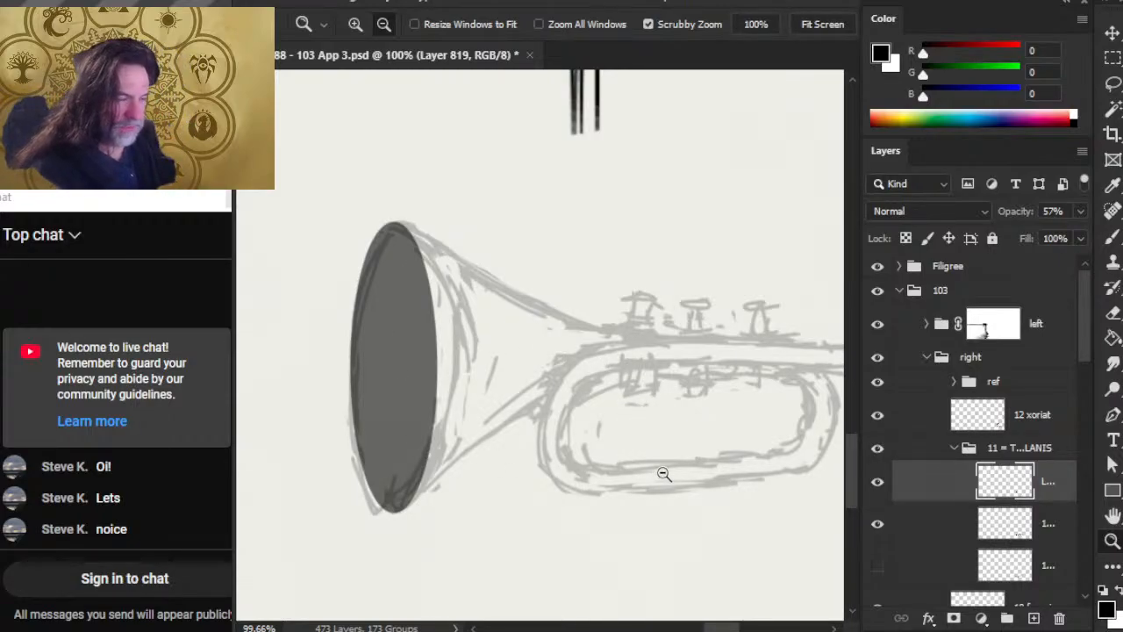
left_click_drag(664, 474, 637, 482)
left_click_drag(735, 511, 659, 464)
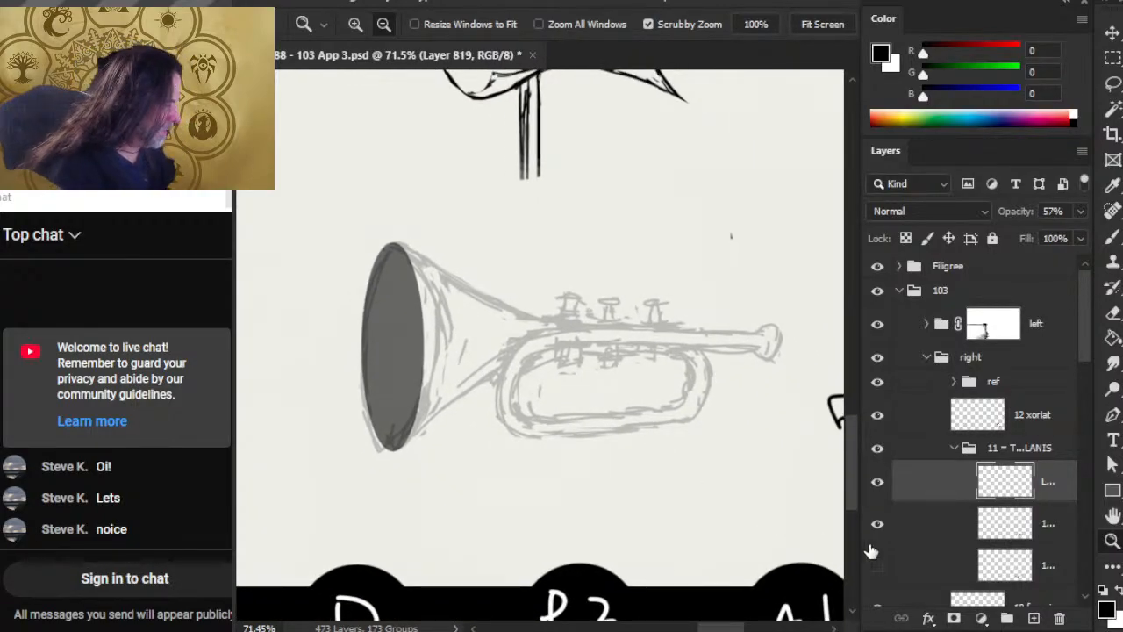
left_click(878, 566)
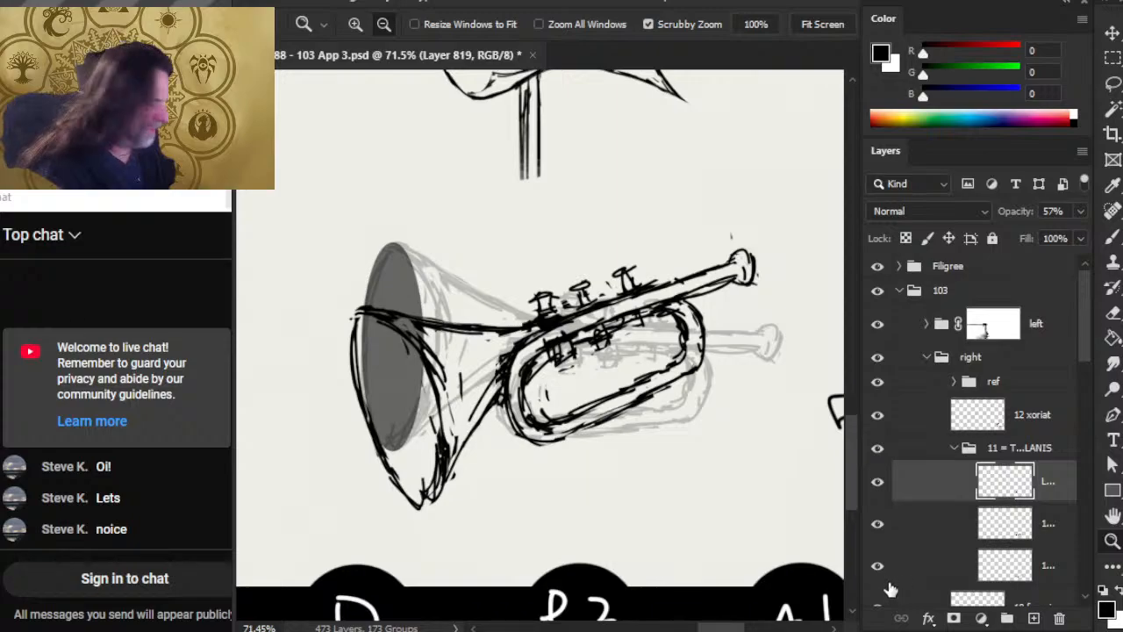
left_click(877, 569)
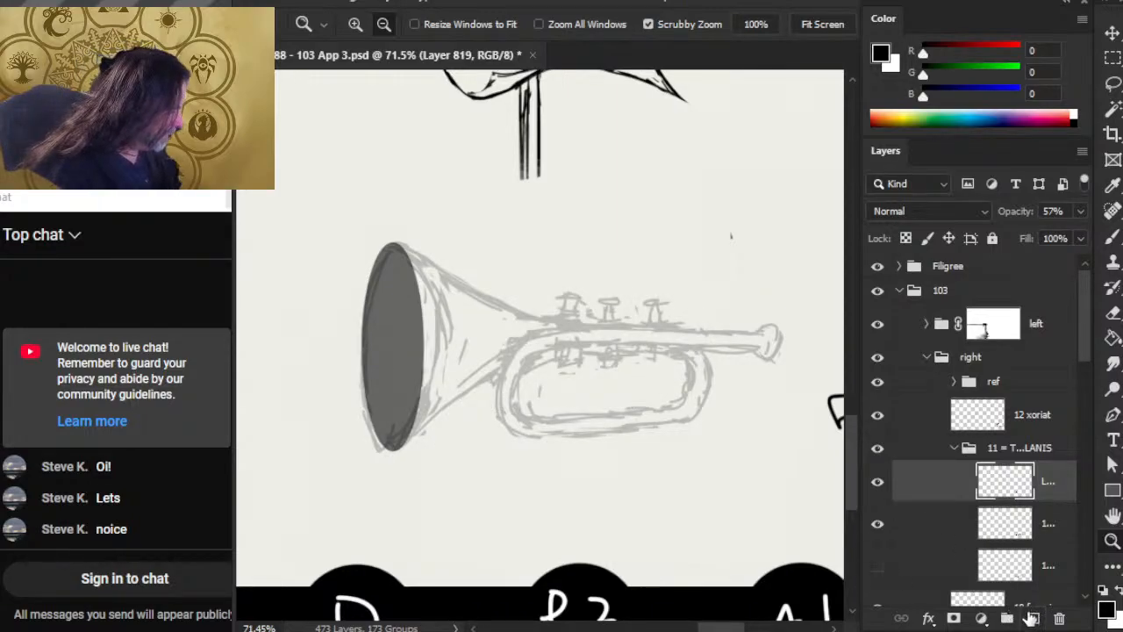
Add a new layer above the bell ellipse layer in the trumpet group
left_click_drag(1031, 617, 1006, 619)
key("ctrl+z")
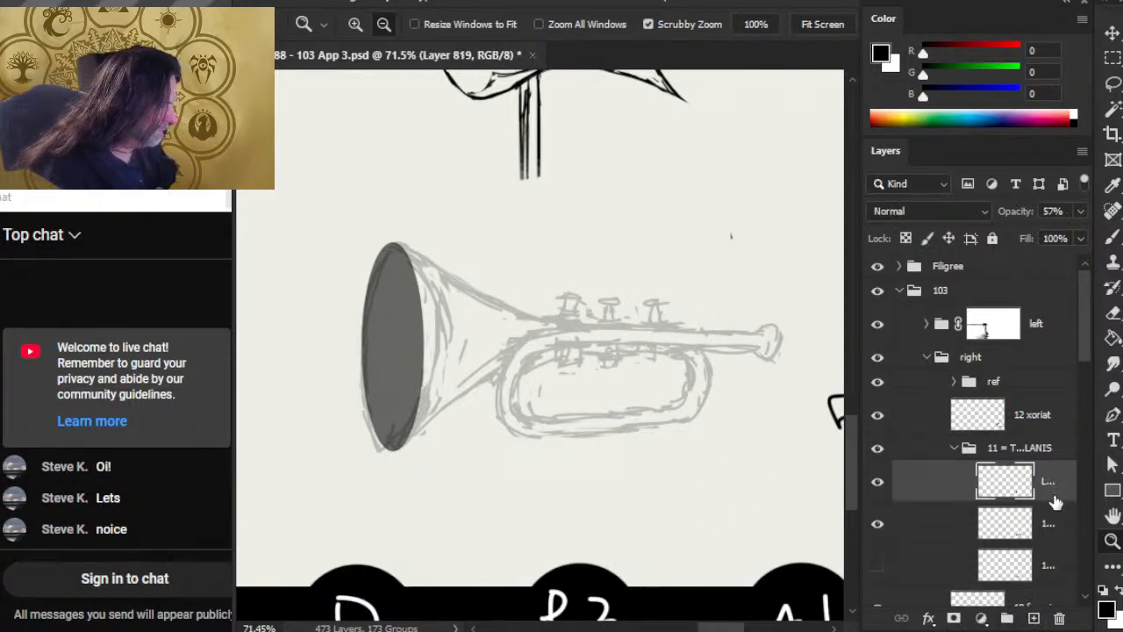
left_click(1035, 618)
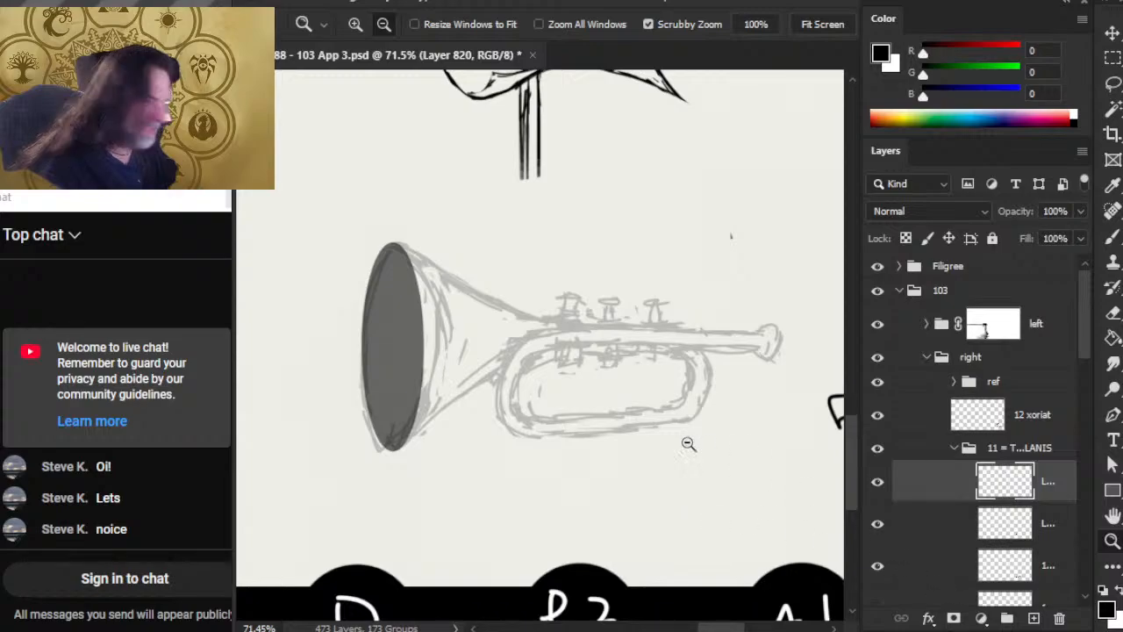
Reduce the Brush size to 4 and ink a short arc over the top of the bell ellipse
scroll(415, 282, "up", 2)
key("b")
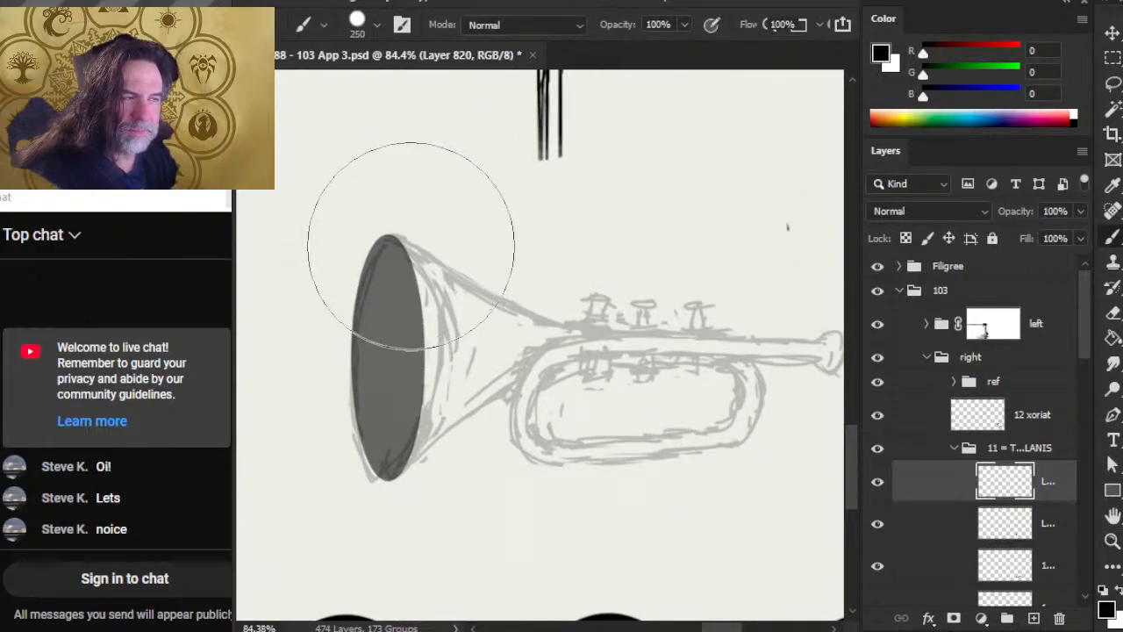
key("bracketleft")
key("bracketleft")
key("bracketleft")
key("bracketleft")
key("bracketleft")
key("bracketleft")
key("bracketleft")
key("bracketleft")
key("bracketleft")
key("bracketleft")
key("bracketleft")
key("bracketleft")
key("bracketleft")
key("bracketleft")
key("bracketright")
key("bracketright")
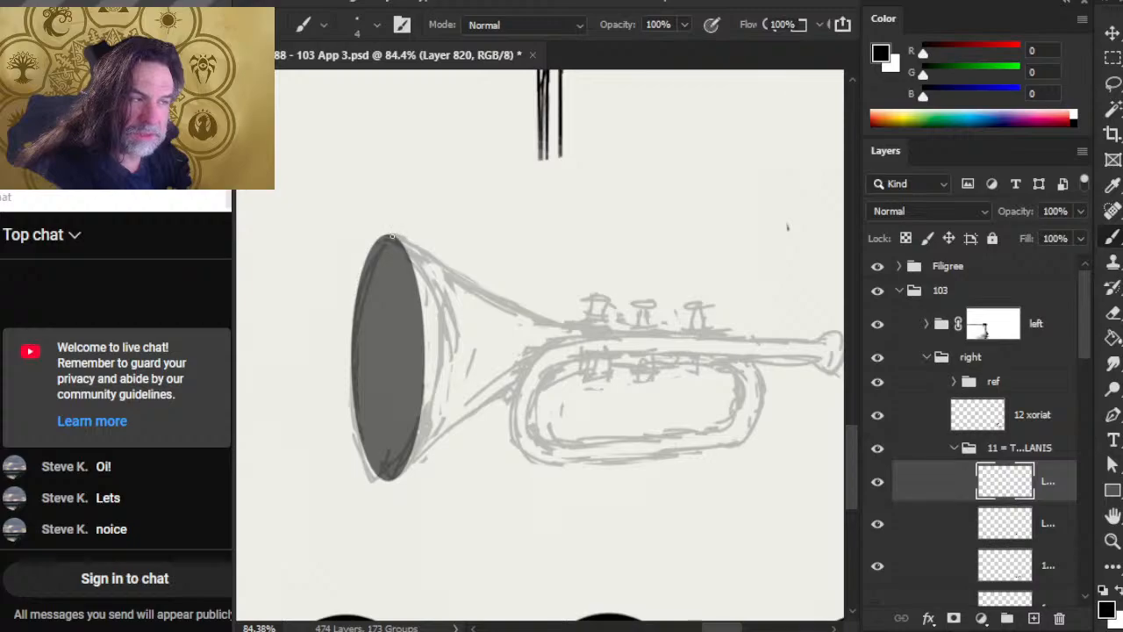
mouse_move(392, 235)
left_mouse_down()
mouse_move(402, 236)
mouse_move(388, 235)
left_mouse_up()
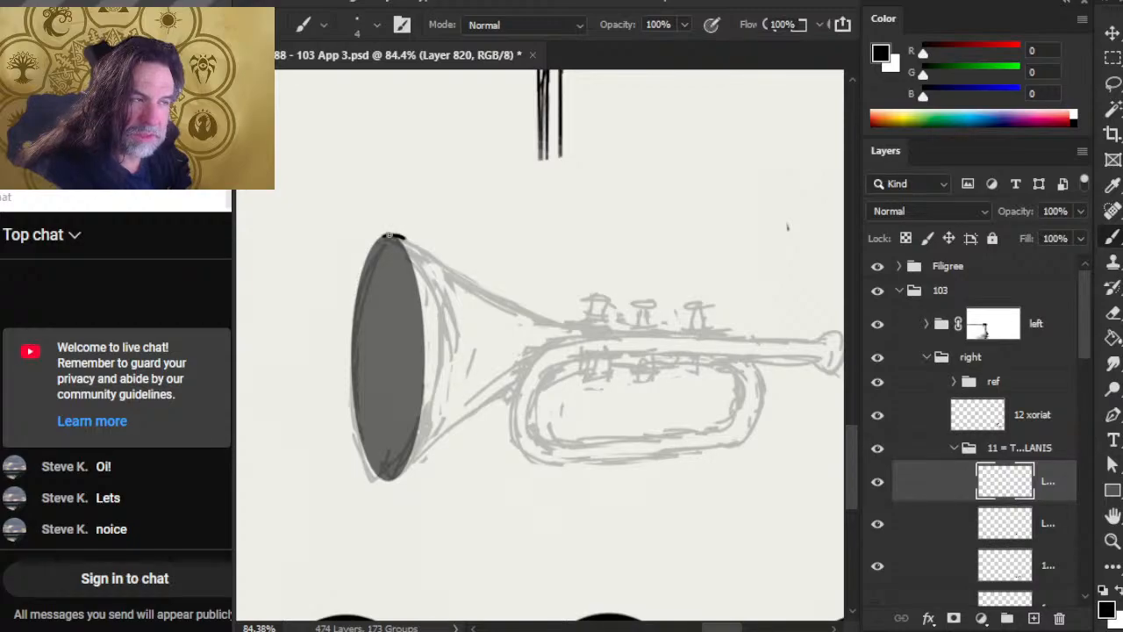
key("e")
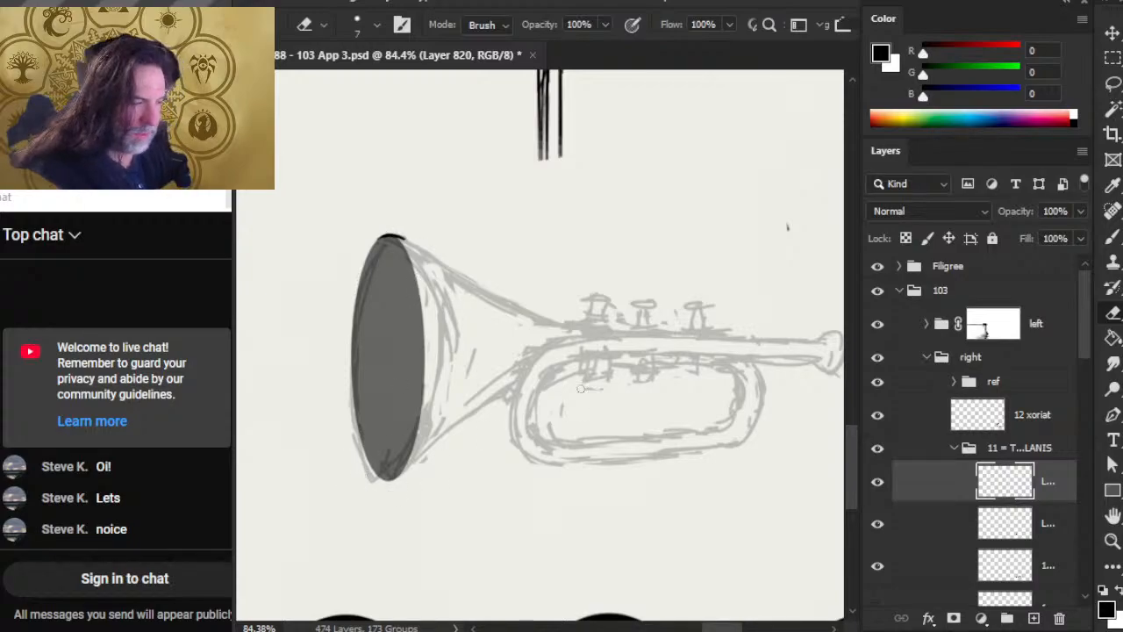
left_click_drag(580, 387, 475, 368)
key("b")
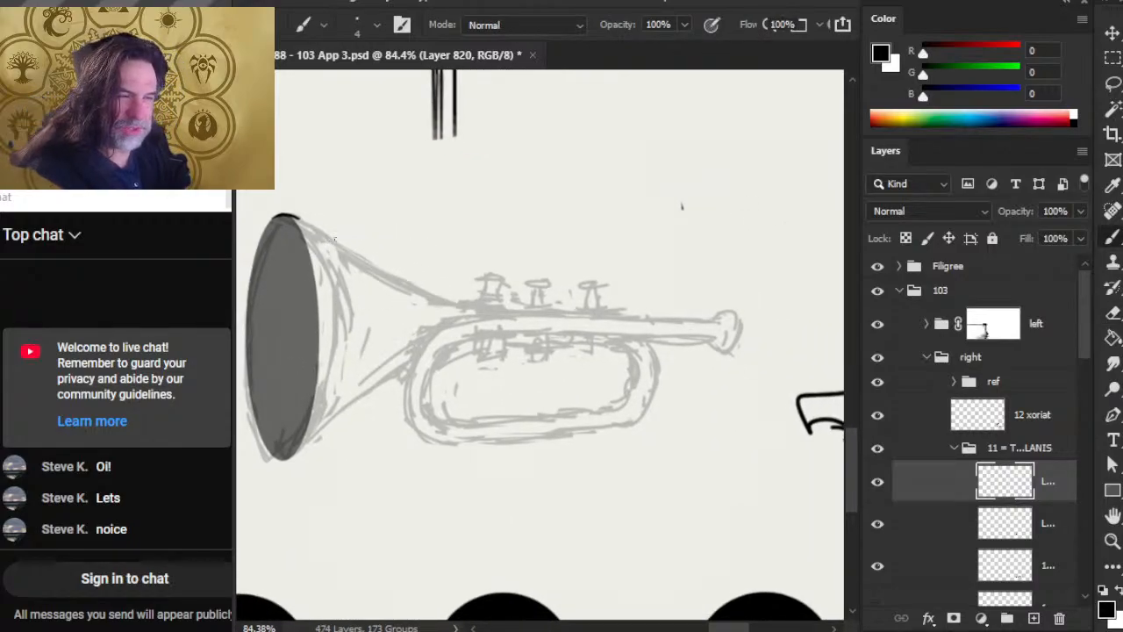
Ink the bell's upper and lower flared edges, the joint, two straight tube lines and the mouthpiece curve over the sketch
left_click_drag(334, 238, 428, 299)
mouse_move(326, 439)
left_mouse_down()
mouse_move(439, 332)
mouse_move(427, 344)
left_mouse_up()
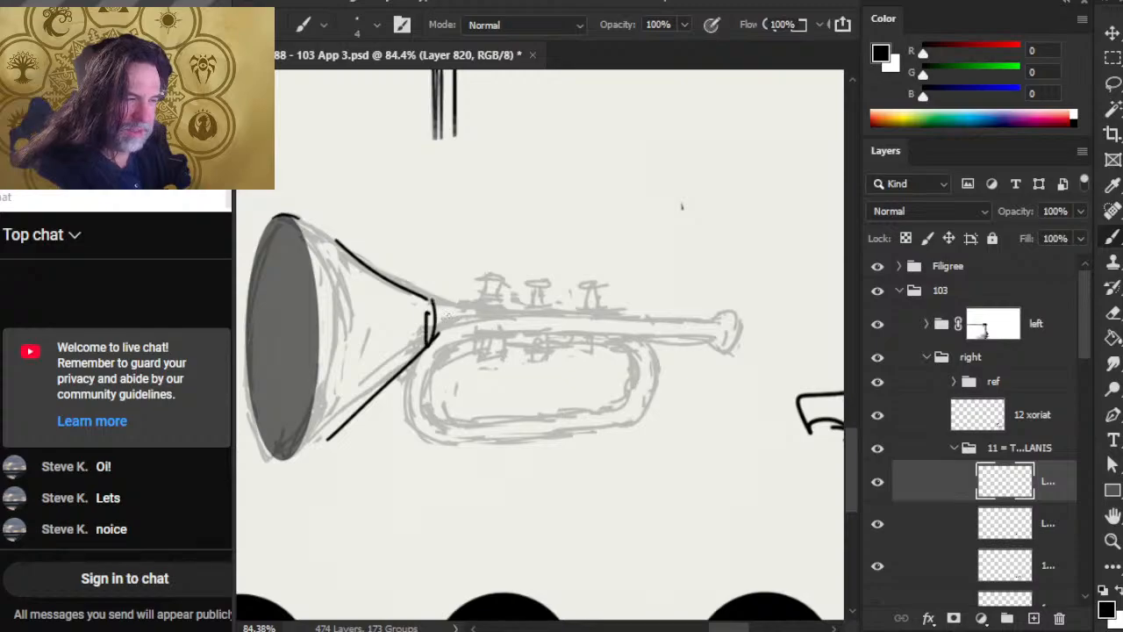
left_click_drag(436, 303, 717, 304)
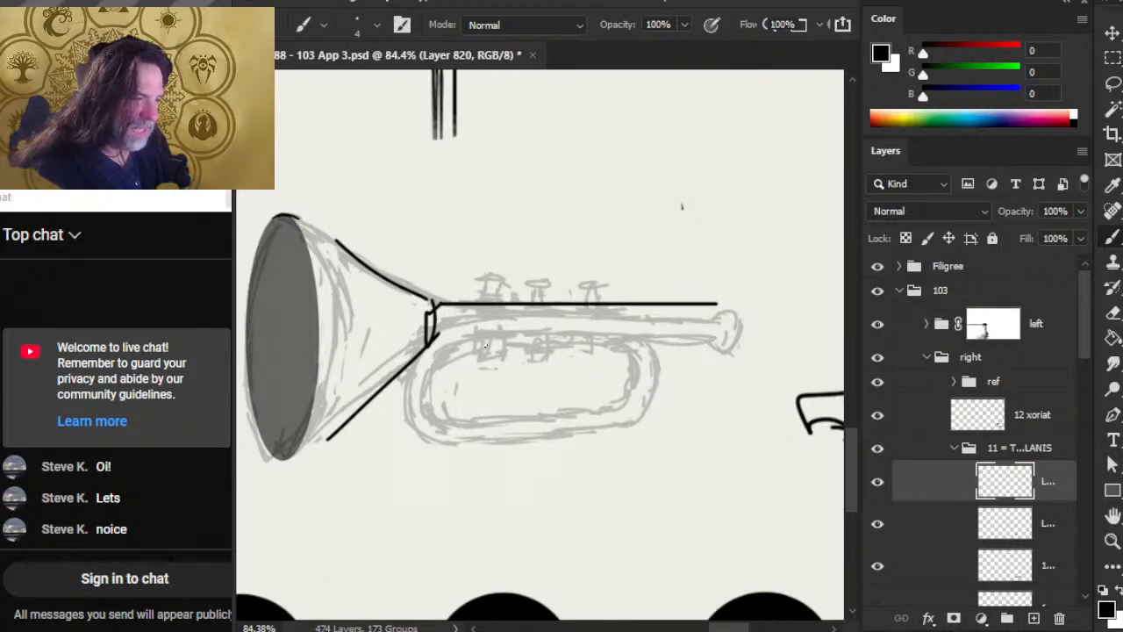
left_click_drag(436, 332, 708, 334)
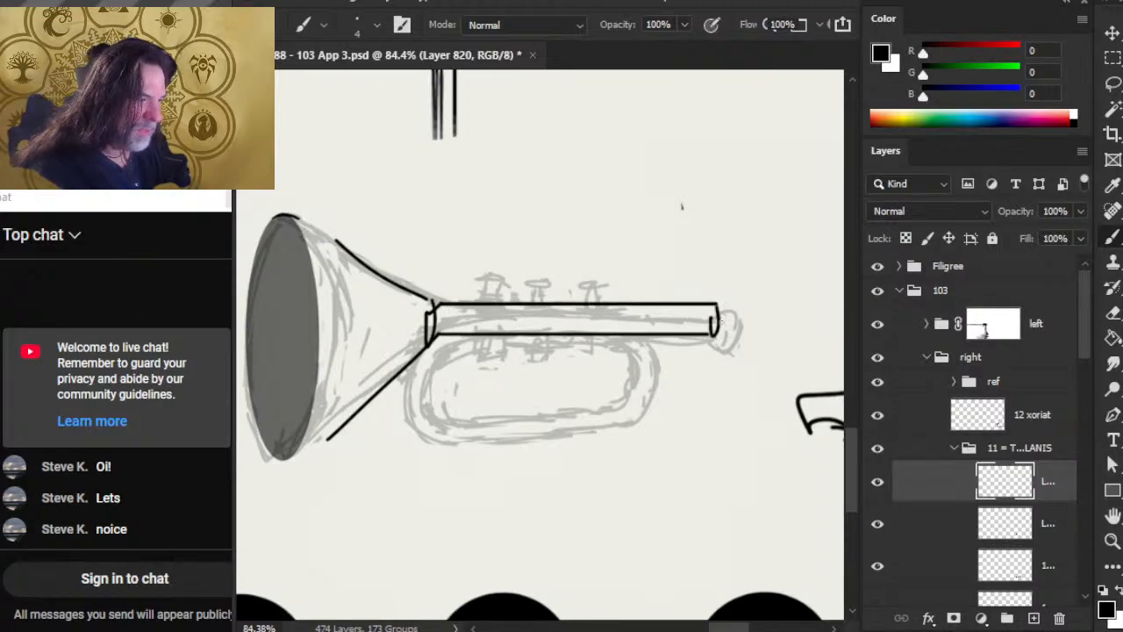
left_click_drag(721, 295, 715, 352)
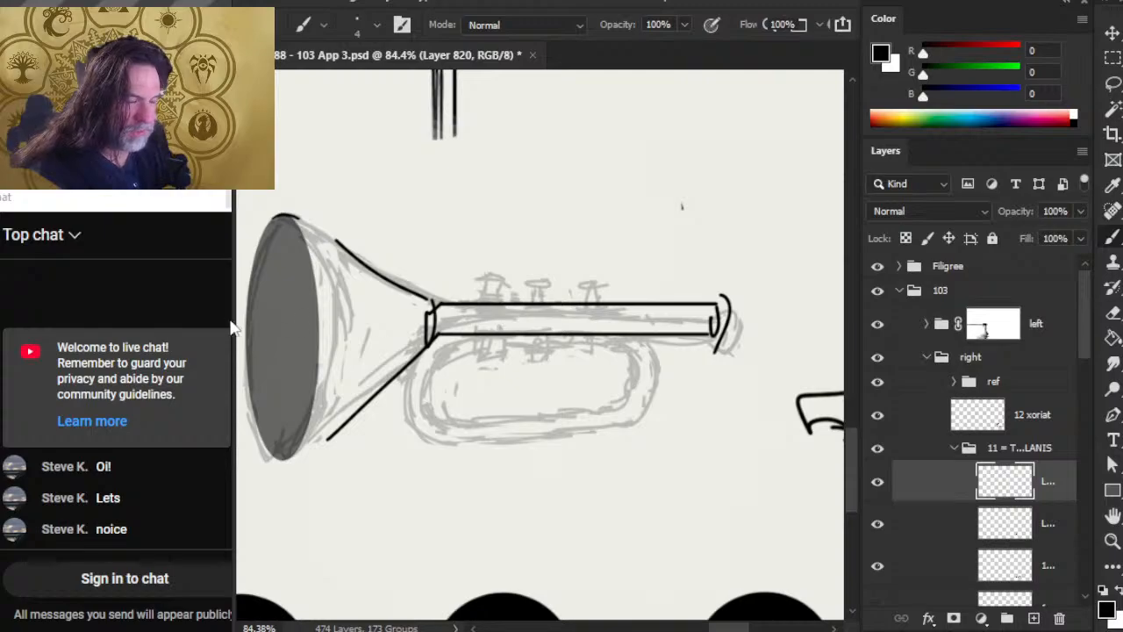
Delete the inked line layer and add a fresh empty layer above the bell ellipse layer
left_click_drag(494, 402, 599, 345)
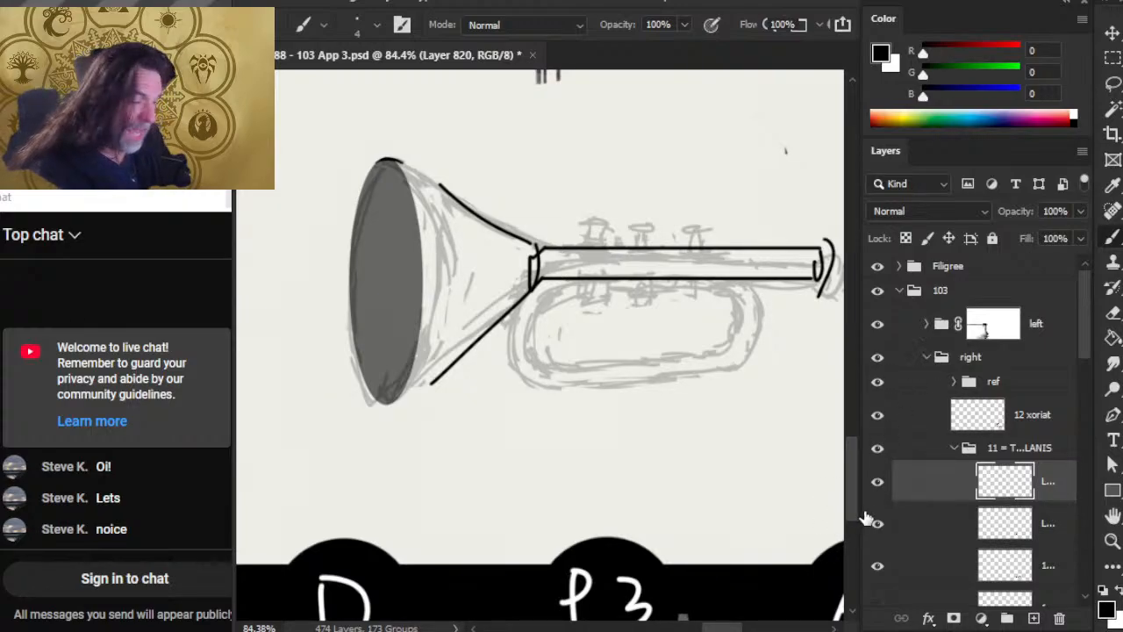
key("Delete")
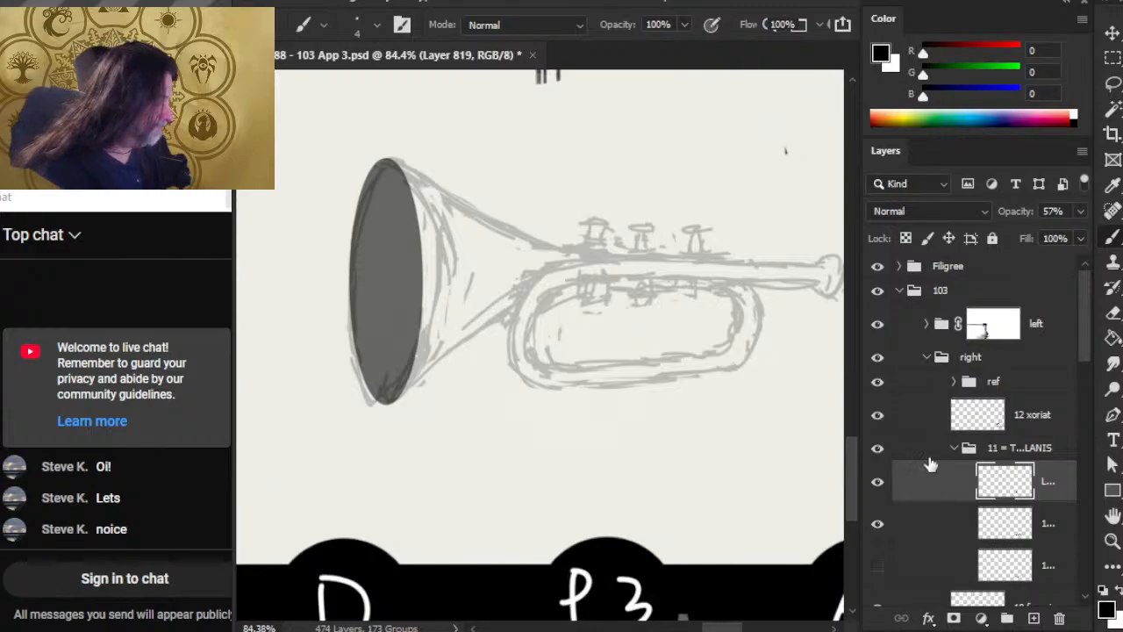
left_click(1035, 618)
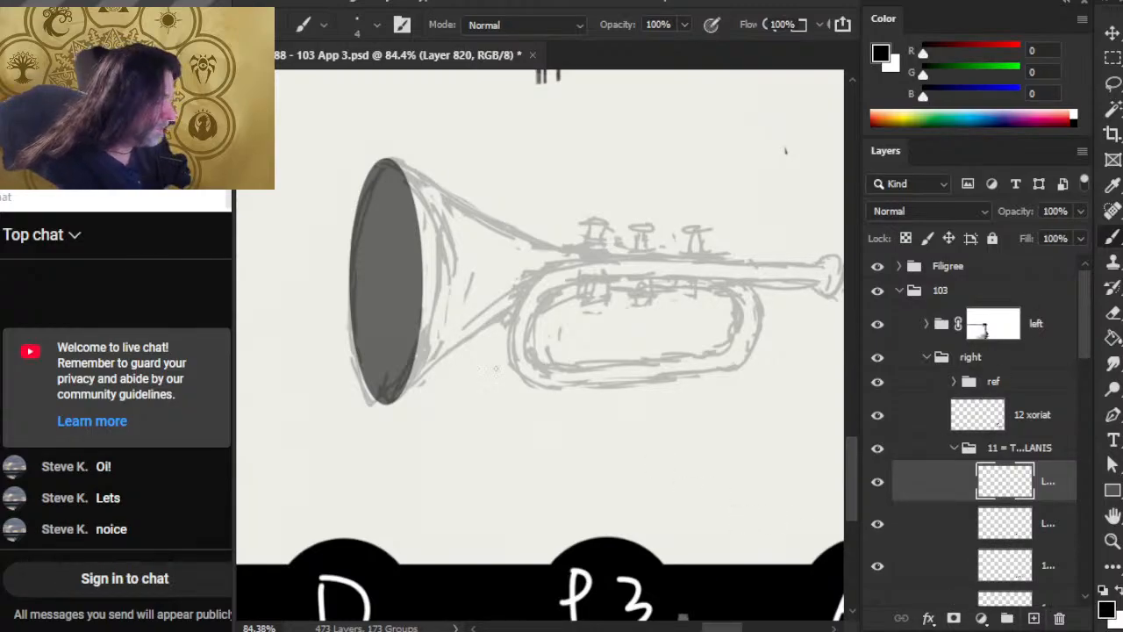
Try inking the bell's upper edge from the top of the ellipse along the flare toward the tube, and remove the attempts
left_click(400, 165, "ctrl")
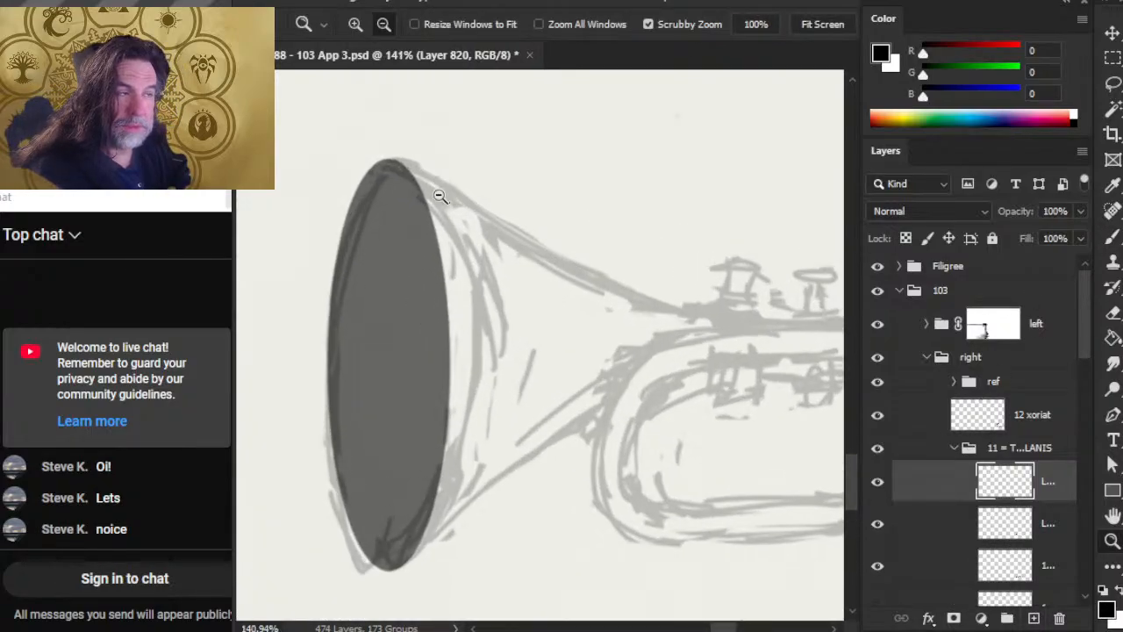
mouse_move(379, 165)
left_mouse_down()
mouse_move(422, 171)
mouse_move(574, 274)
mouse_move(712, 334)
left_mouse_up()
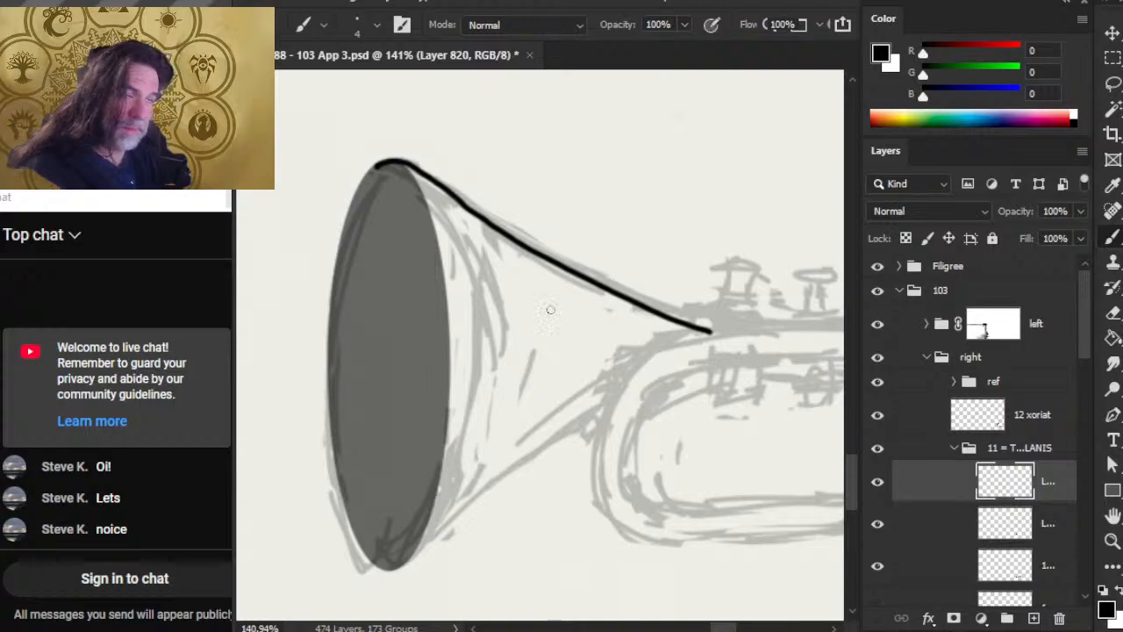
key("e")
mouse_move(397, 160)
left_mouse_down()
mouse_move(377, 165)
mouse_move(455, 198)
left_mouse_up()
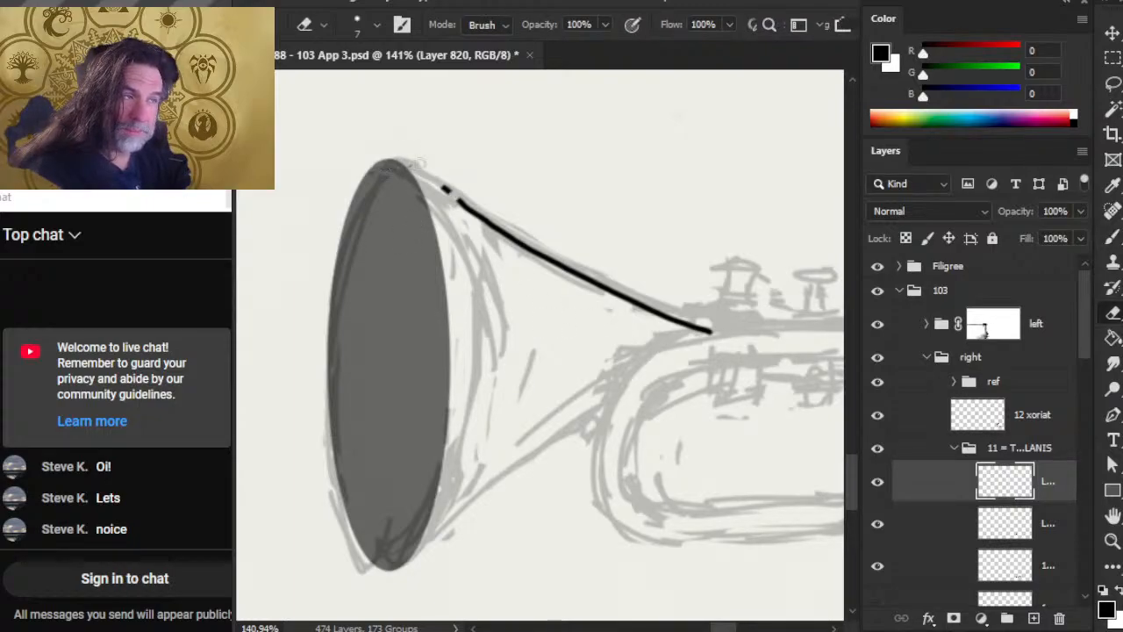
mouse_move(441, 188)
left_mouse_down()
mouse_move(575, 274)
mouse_move(714, 332)
left_mouse_up()
key("b")
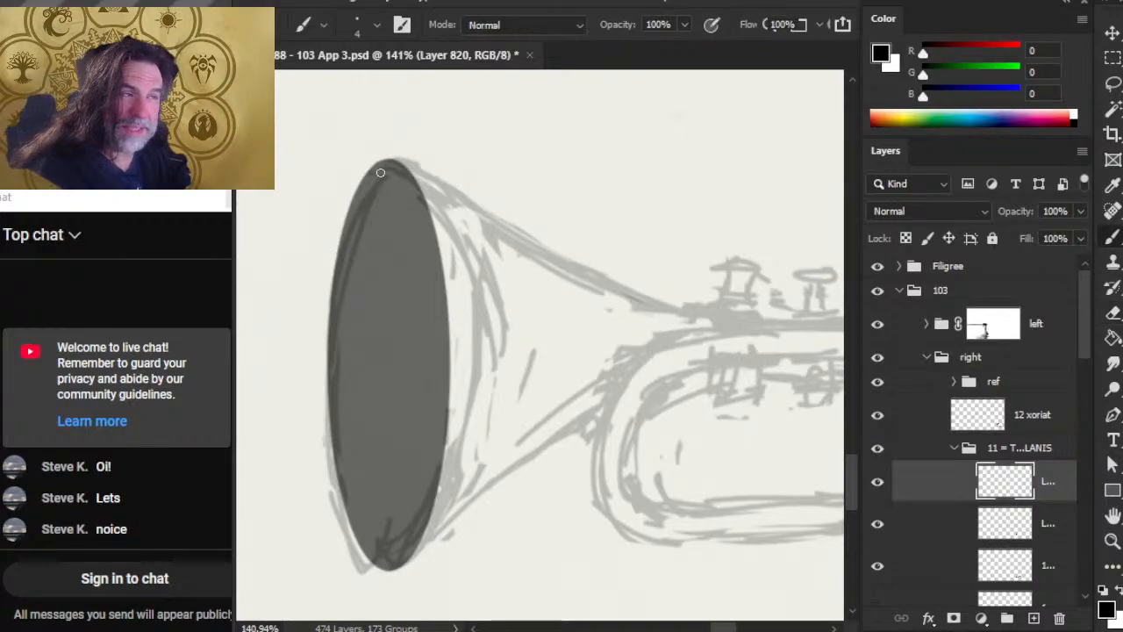
mouse_move(381, 167)
left_mouse_down()
mouse_move(406, 164)
mouse_move(450, 189)
left_mouse_up()
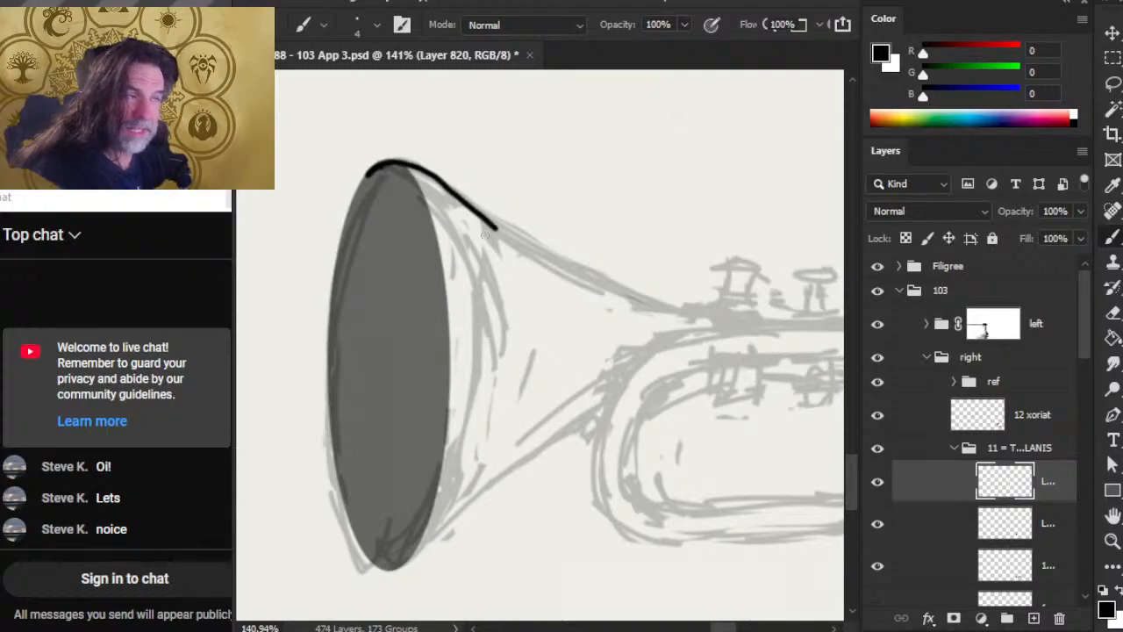
key("ctrl+z")
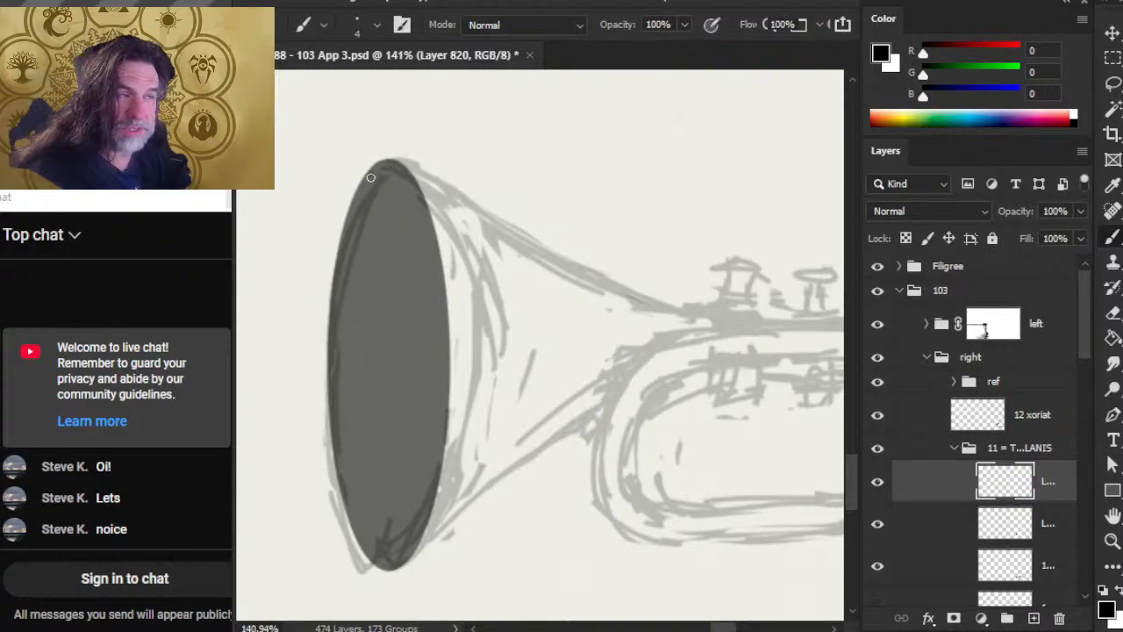
Ink the bell's upper edge as a smooth concave curve from the ellipse's top into a straight tube line running past the mouthpiece
mouse_move(368, 179)
left_mouse_down()
mouse_move(413, 169)
mouse_move(533, 270)
left_mouse_up()
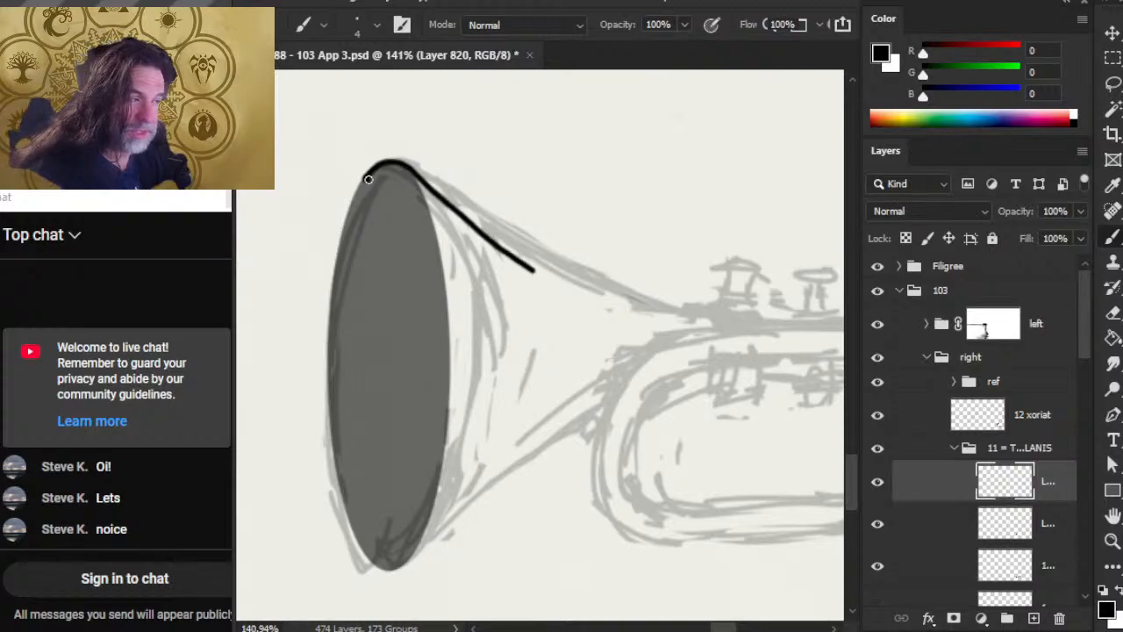
mouse_move(636, 321)
left_mouse_down()
mouse_move(777, 339)
mouse_move(667, 339)
left_mouse_up()
key("z")
left_click_drag(642, 429, 495, 342)
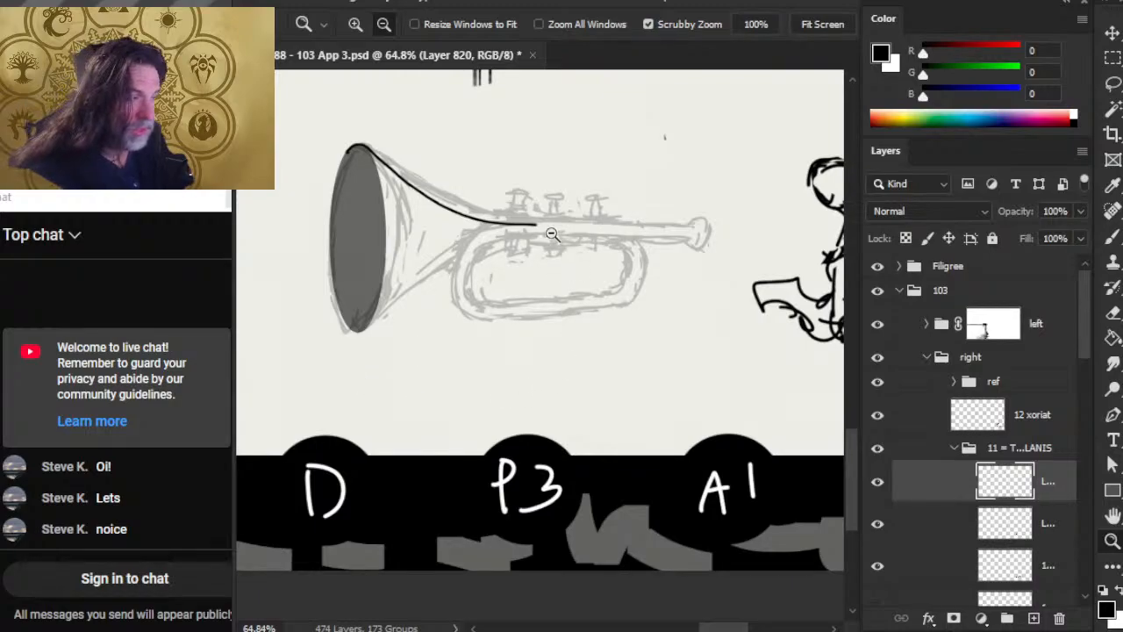
left_click_drag(550, 229, 553, 230)
key("b")
mouse_move(483, 217)
left_mouse_down()
mouse_move(579, 274)
mouse_move(833, 323)
mouse_move(736, 320)
left_mouse_up()
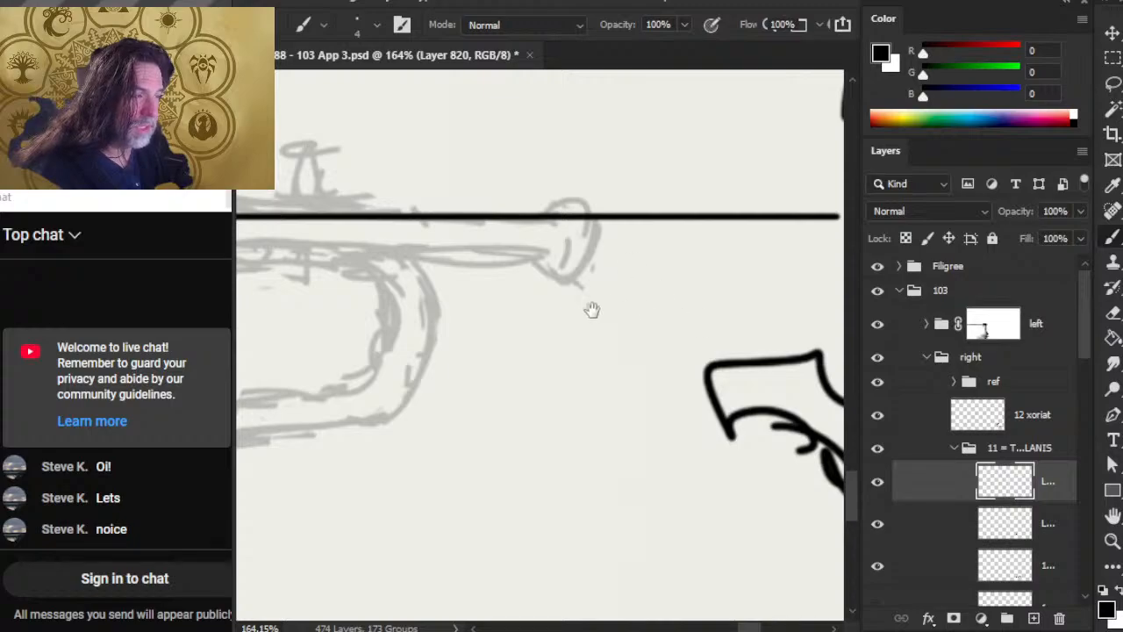
Erase the part of the tube line that overshoots the mouthpiece, using the Eraser at size 10
key("e")
left_click_drag(709, 270, 457, 268)
key("bracketright")
key("bracketright")
key("bracketright")
left_click_drag(299, 401, 620, 379)
left_click_drag(335, 370, 633, 392)
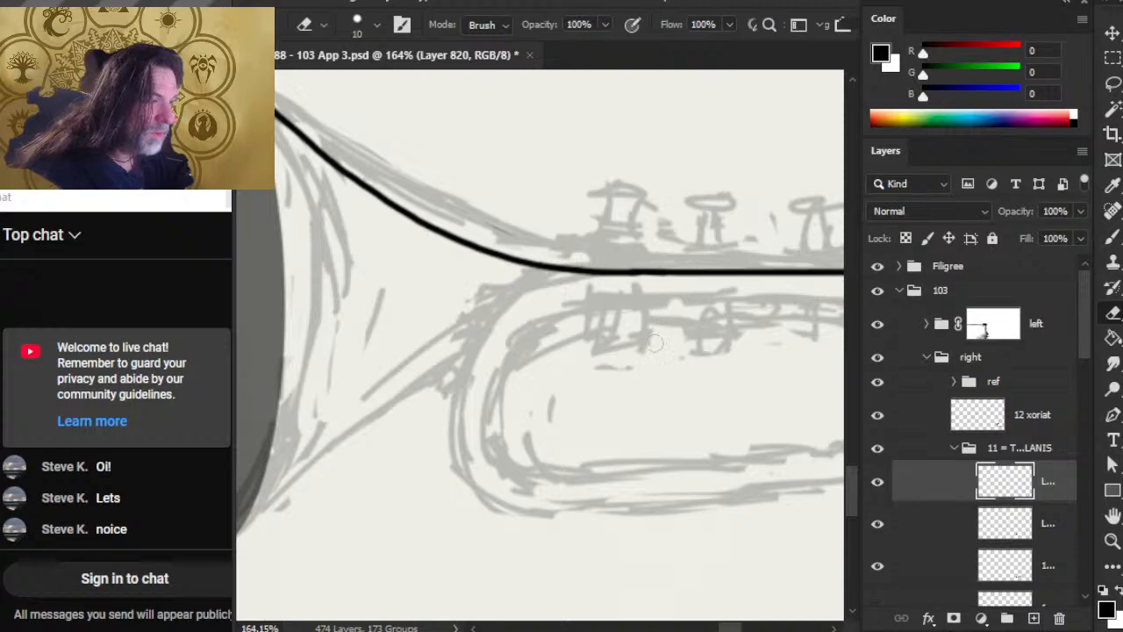
Duplicate the layer with the inked upper trumpet line, keeping the default copy name
key("z")
left_click_drag(655, 360, 605, 360)
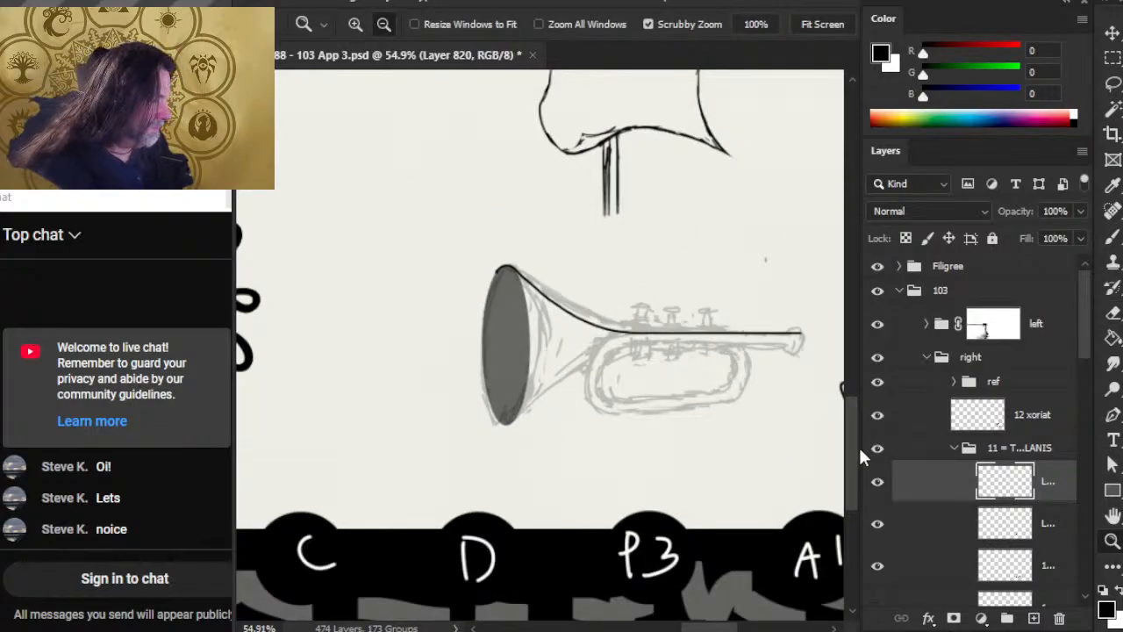
right_click(945, 488)
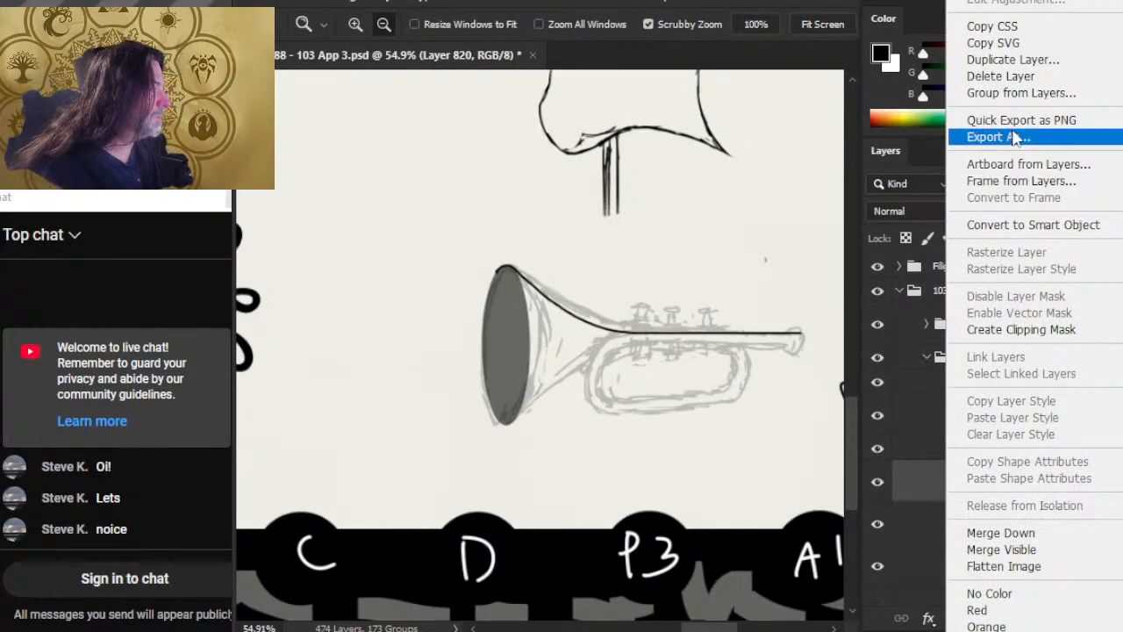
left_click(1013, 60)
key("Return")
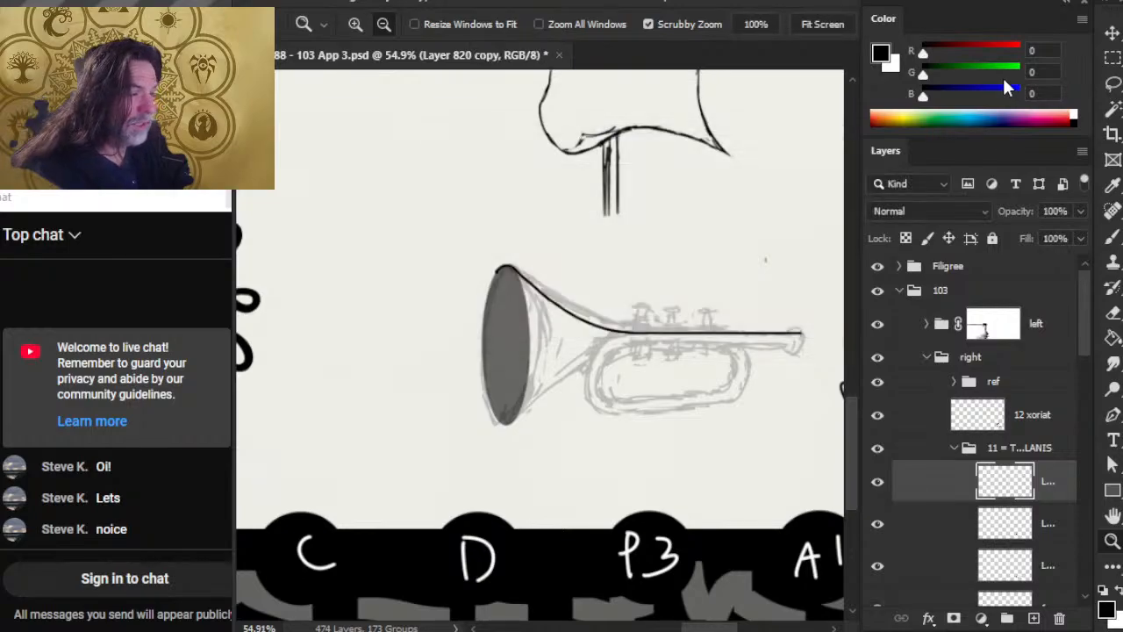
Flip the duplicated trumpet line vertically with Free Transform and apply the transform
key("l")
right_click(527, 362)
left_click(604, 532)
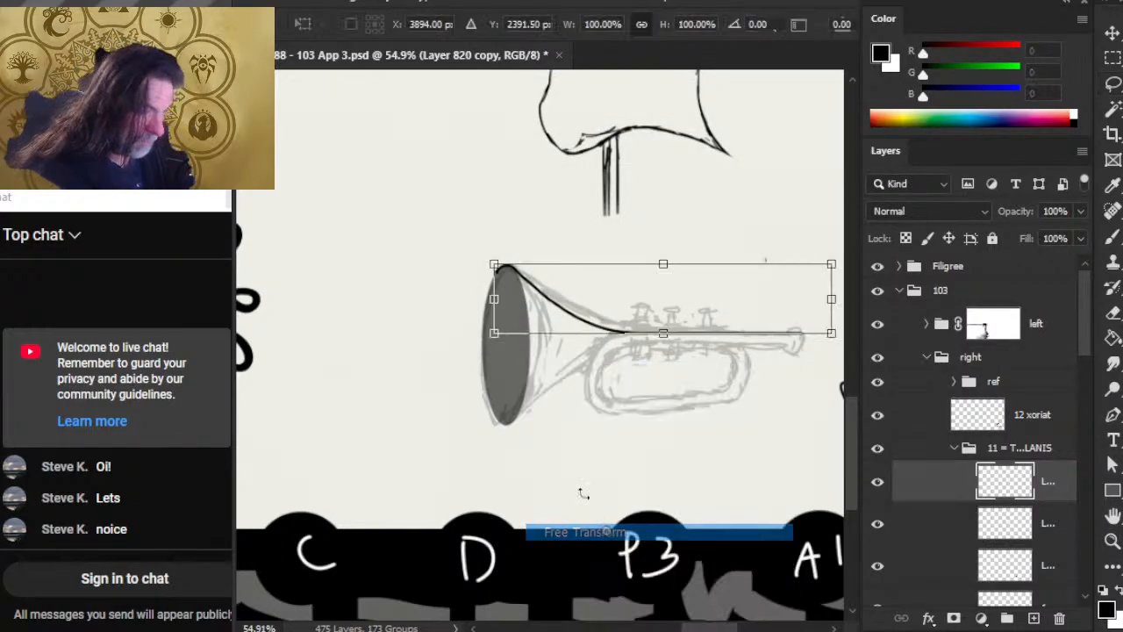
right_click(552, 491)
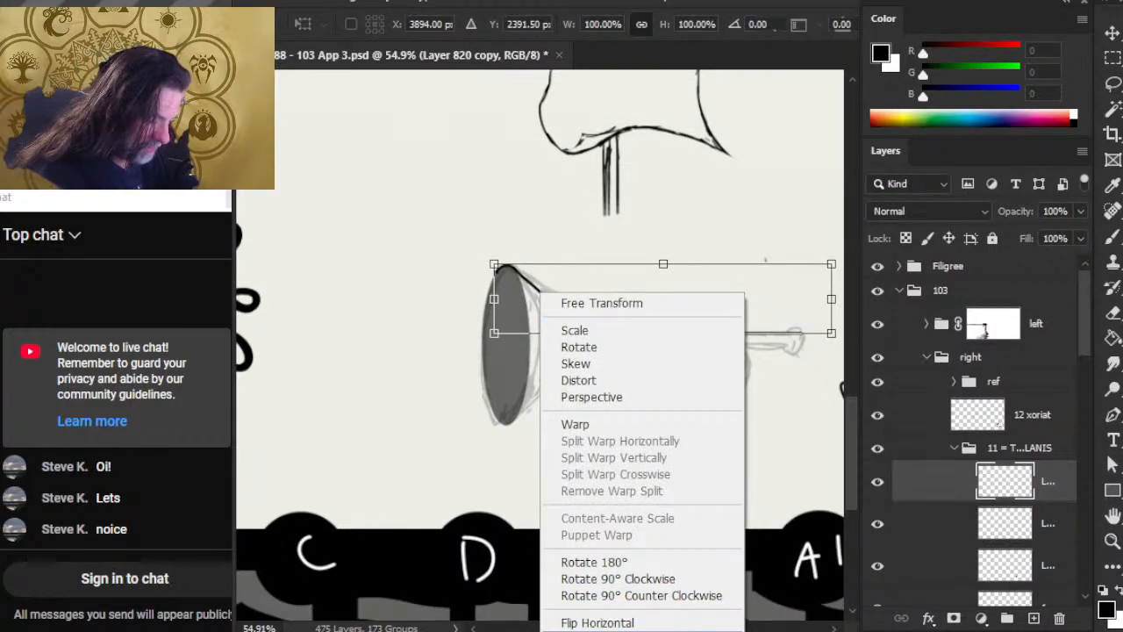
left_click(614, 628)
key("Return")
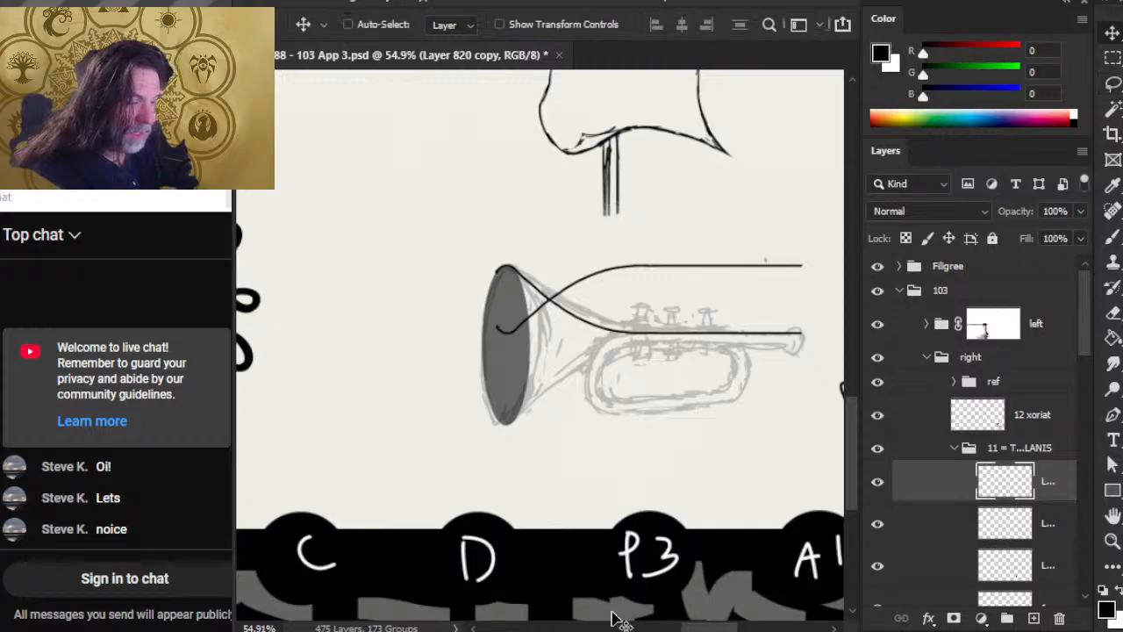
Nudge the flipped line copy down until its curved end meets the bottom of the bell ellipse, forming the lower outline
key("Down")
key("Down")
key("Down")
key("Down")
key("Down")
key("Down")
key("Down")
key("Down")
key("Down")
key("Down")
key("Down")
key("Down")
key("Down")
key("Down")
key("Down")
key("Down")
key("Down")
key("Down")
key("Down")
key("Down")
key("Down")
key("Down")
key("Down")
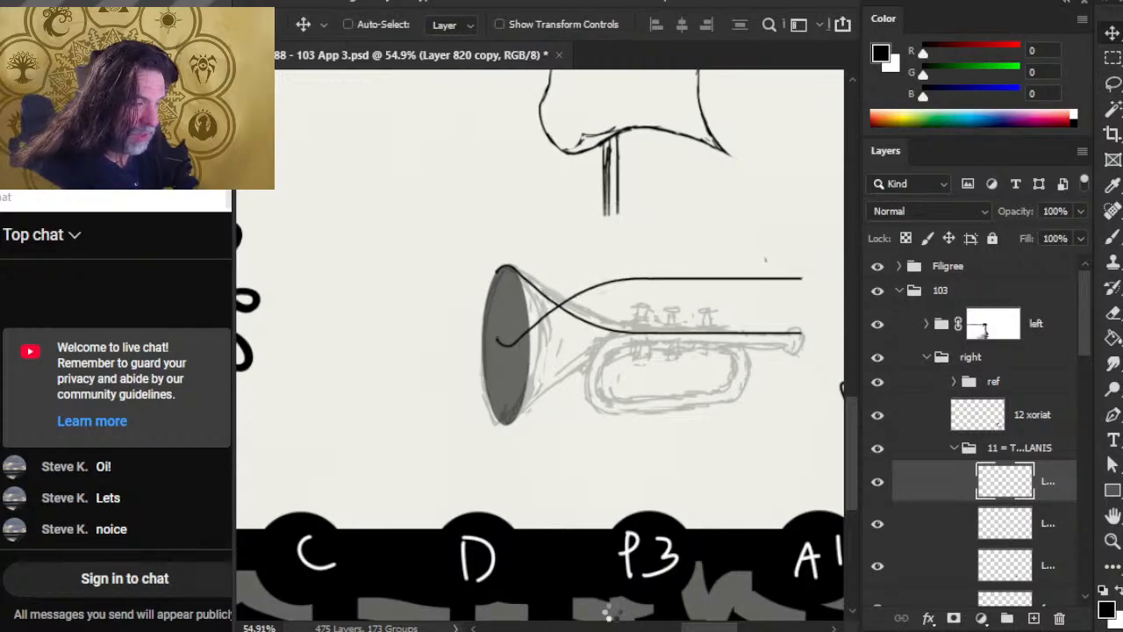
key("Down")
key("Down")
key("Down")
key("Down")
key("Down")
key("Down")
key("Down")
key("Down")
key("Down")
key("Down")
key("Down")
key("Down")
key("Down")
key("Down")
key("Down")
key("Down")
key("Down")
key("Down")
key("Down")
key("Down")
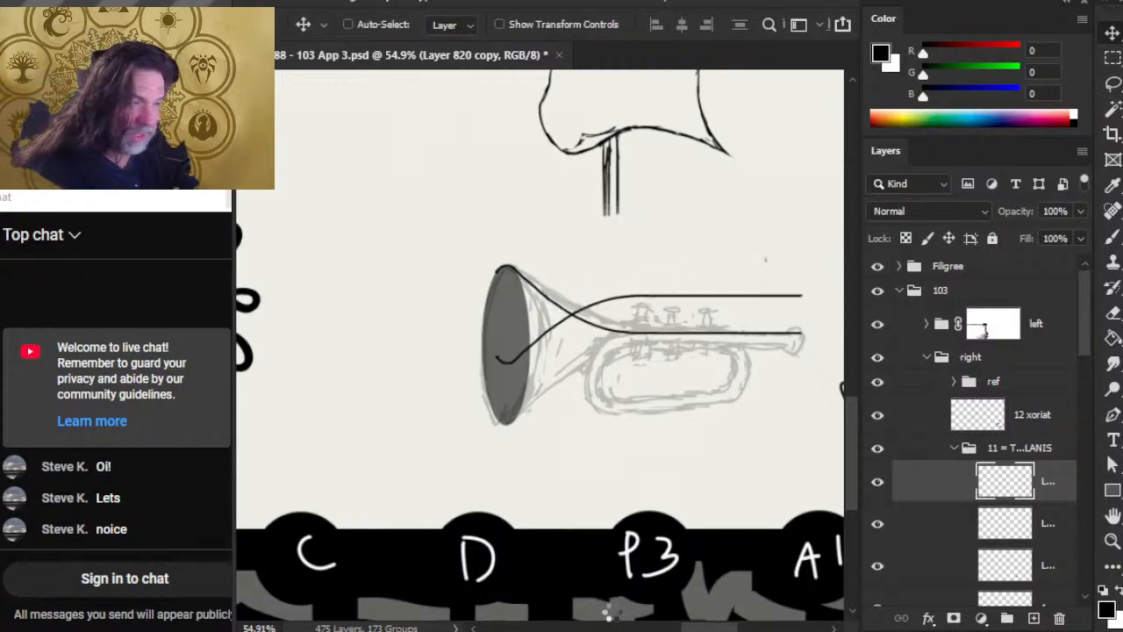
key("Down")
key("Down")
key("Down")
key("Down")
key("Down")
key("Down")
key("Down")
key("Down")
key("Down")
key("Down")
key("Down")
key("Down")
key("Down")
key("Down")
key("Down")
key("Down")
key("Down")
key("Down")
key("Down")
key("Down")
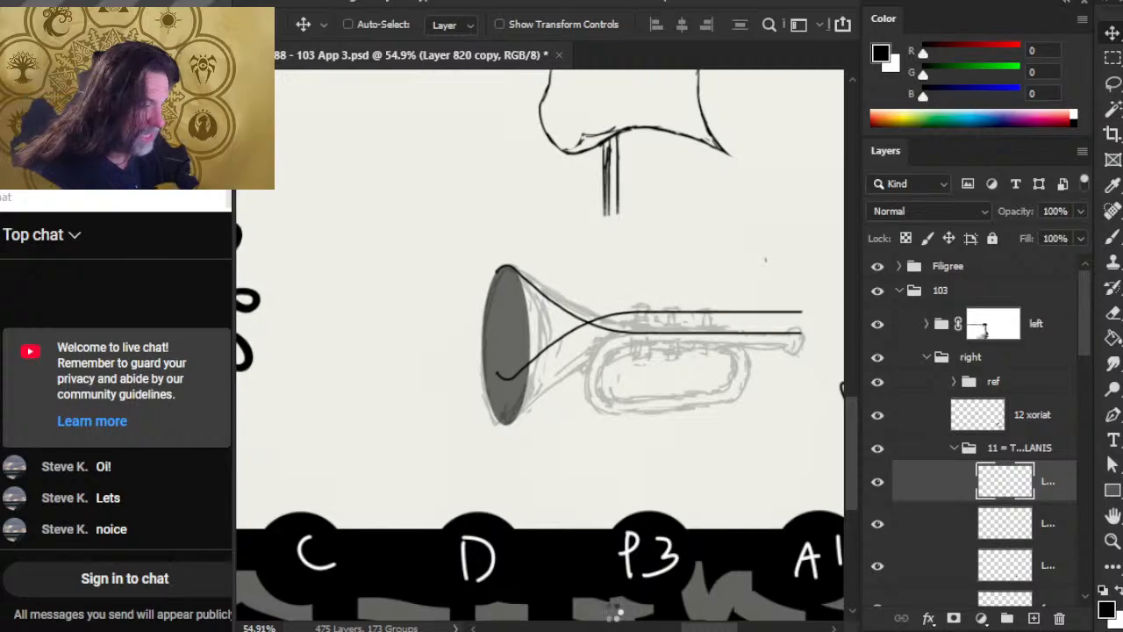
key("Down")
key("Down")
key("Down")
key("Down")
key("Down")
key("Down")
key("Down")
key("Down")
key("Down")
key("Down")
key("Down")
key("Down")
key("Down")
key("Down")
key("Down")
key("Down")
key("Down")
key("Down")
key("Down")
key("Down")
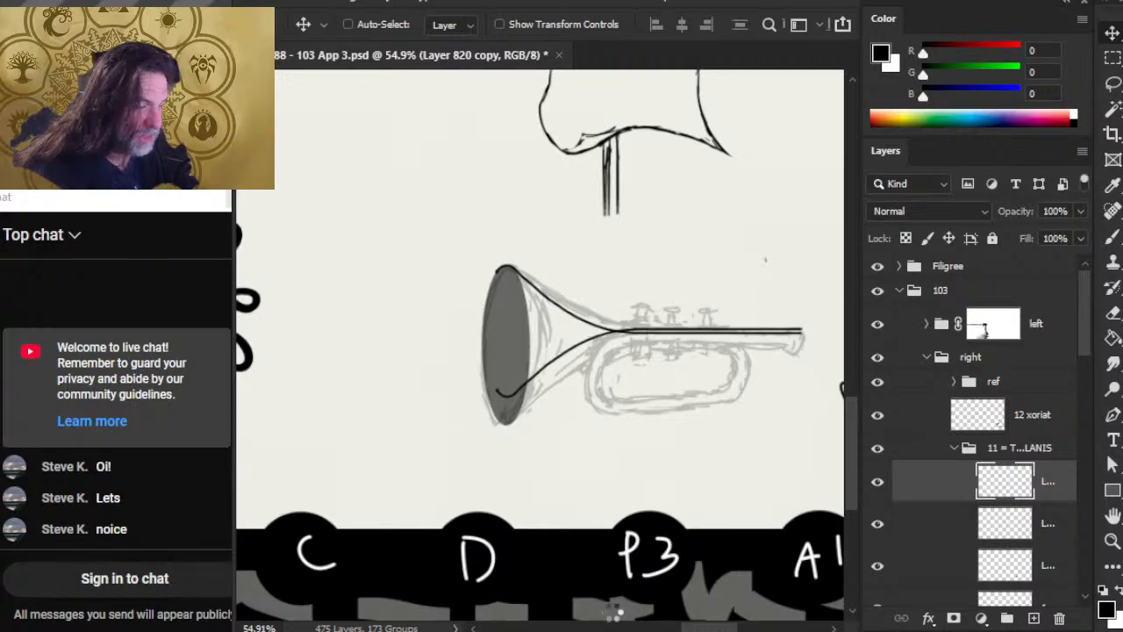
key("Down")
key("Down")
key("Down")
key("Down")
key("Down")
key("Down")
key("Down")
key("Down")
key("Down")
key("Down")
key("Down")
key("Down")
key("Down")
key("Down")
key("Down")
key("Down")
key("Down")
key("Down")
key("Down")
key("Down")
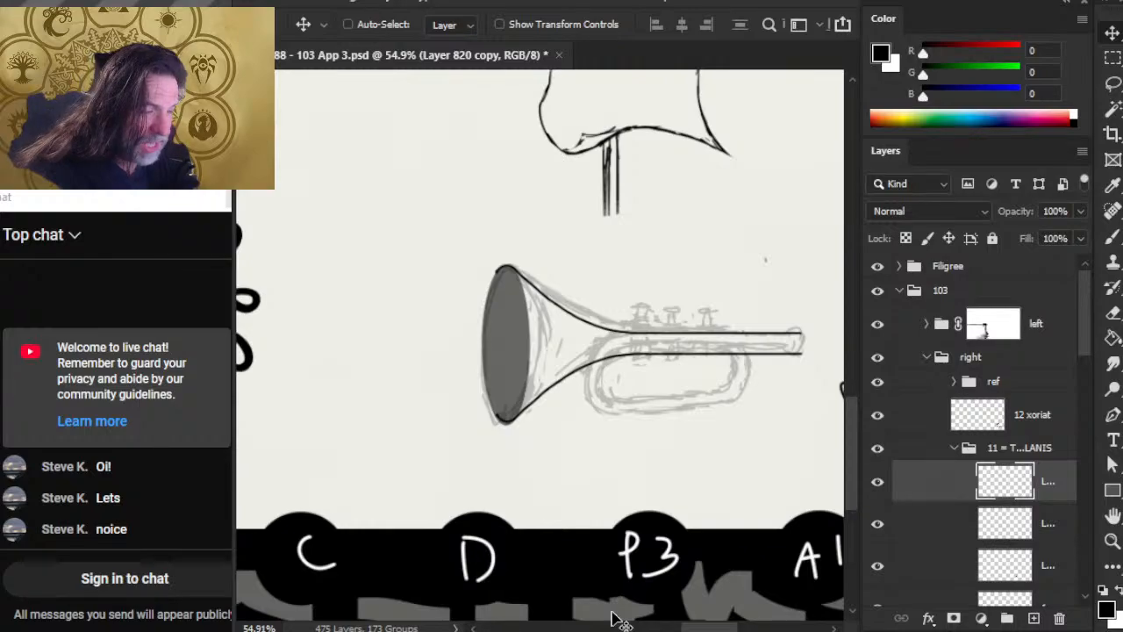
key("Down")
key("Down")
key("Down")
key("Down")
key("Down")
key("Down")
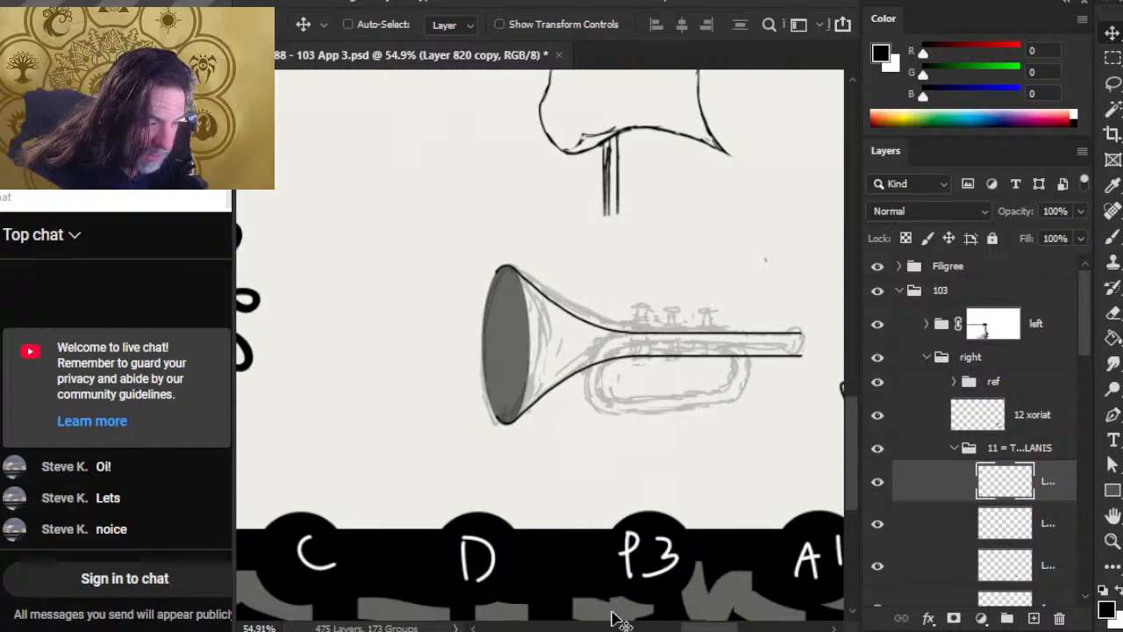
key("Up")
key("Up")
key("Up")
key("Up")
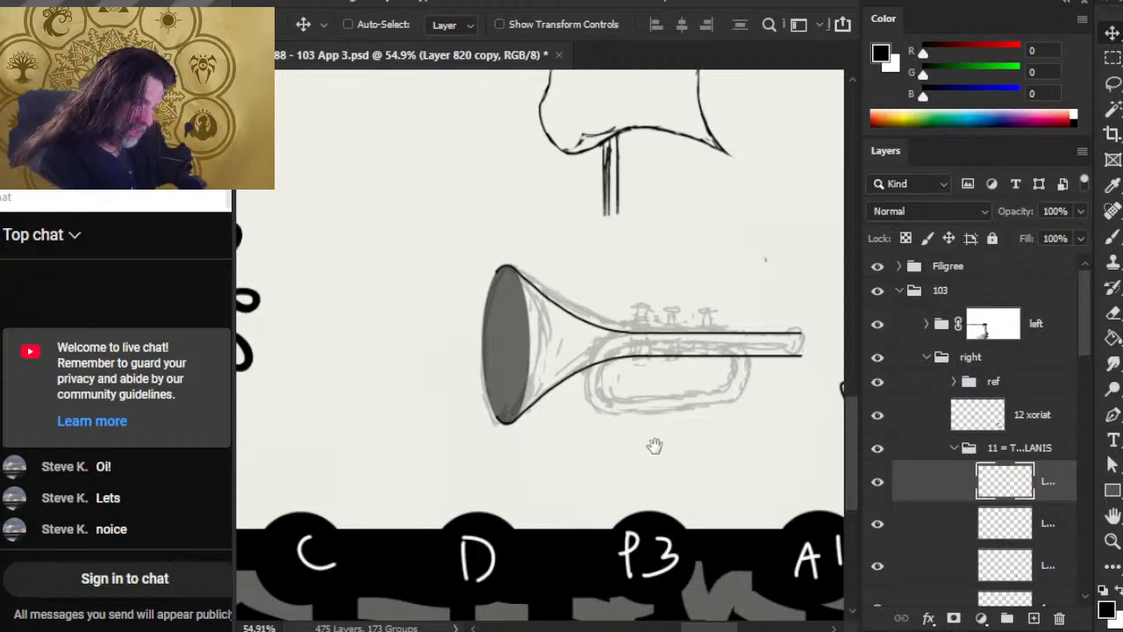
Brush a short straight horizontal line midway between the two tube lines where the bell narrows into the tube
left_click_drag(652, 446, 552, 325)
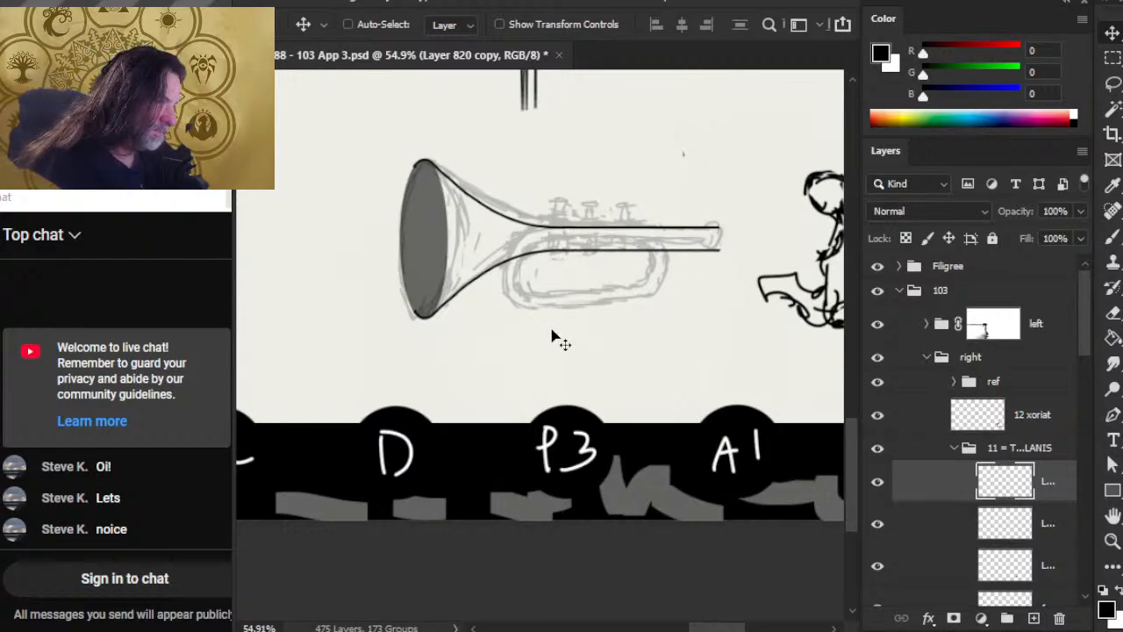
key("b")
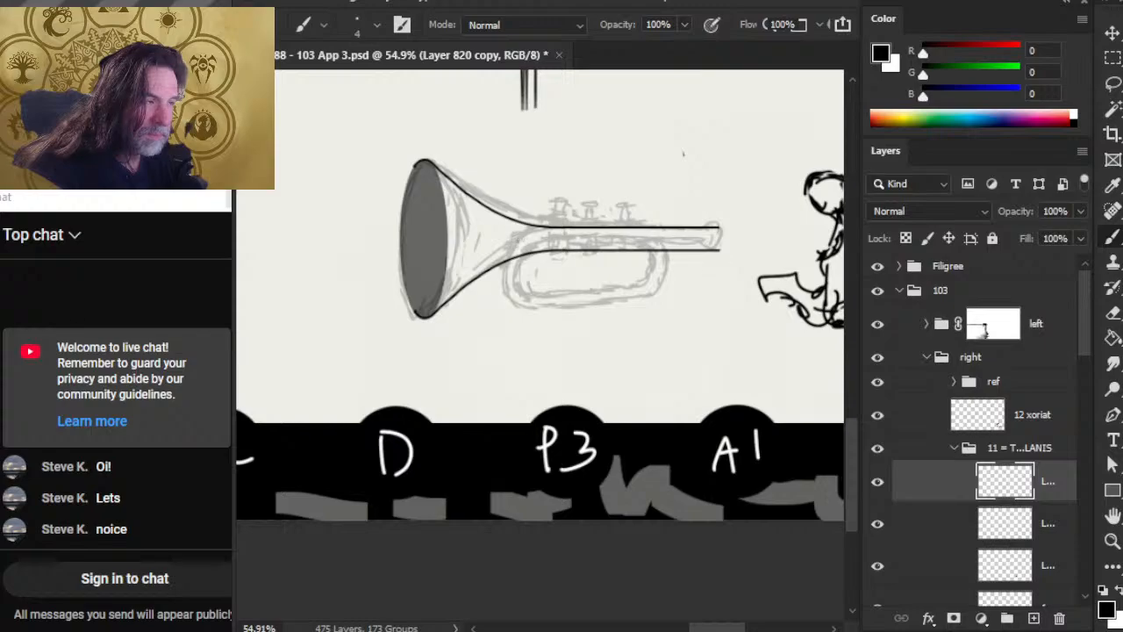
left_click_drag(516, 240, 582, 241)
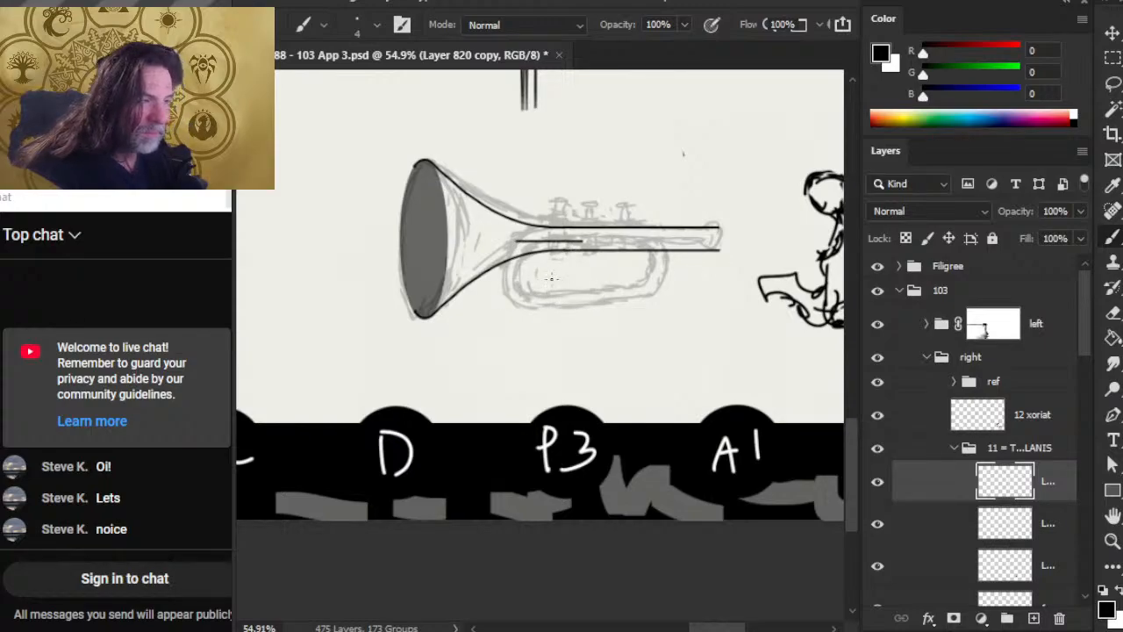
Nudge the lower outline layer slightly upward with the Move tool to narrow the tube
key("v")
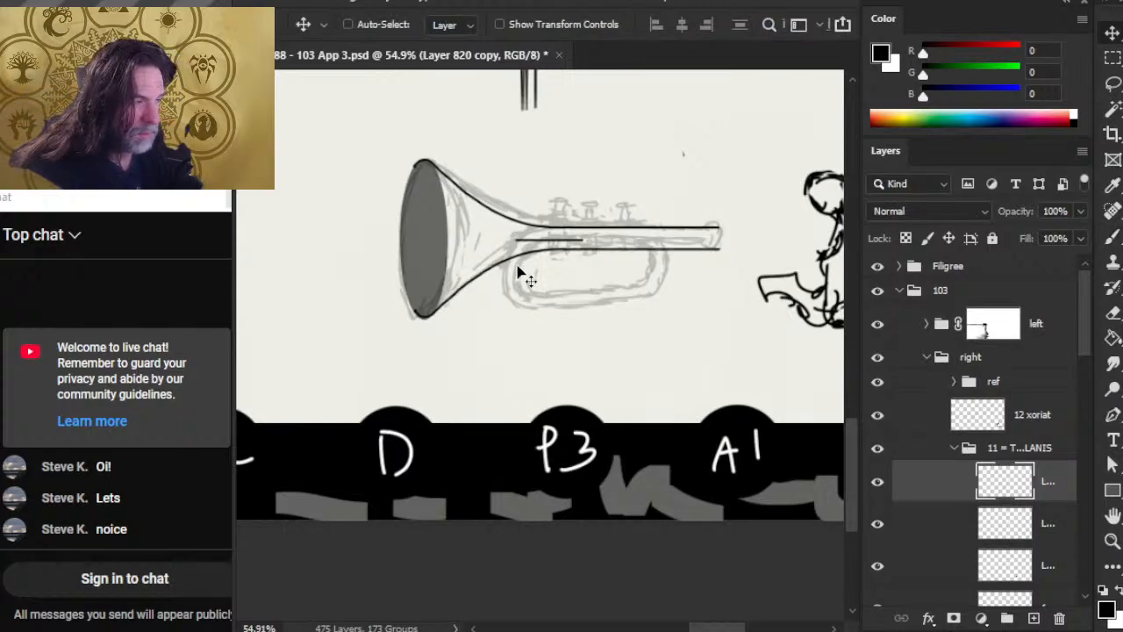
key("Up")
key("Up")
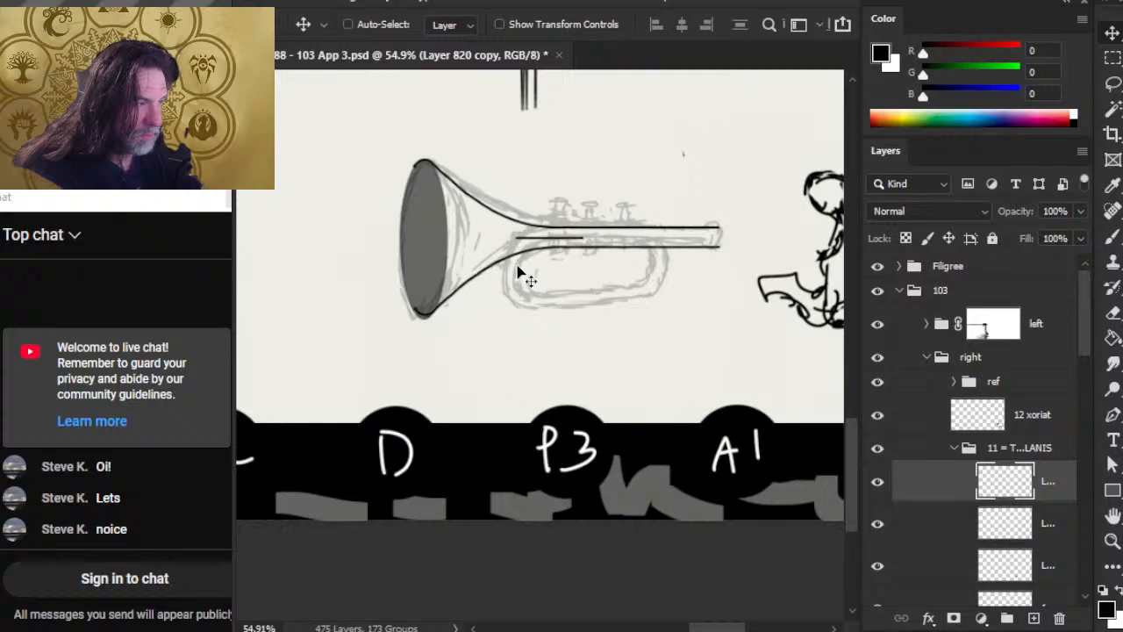
Try nudging the lower outline further up, and undo back past the nudges and the short centre stroke
key("Up")
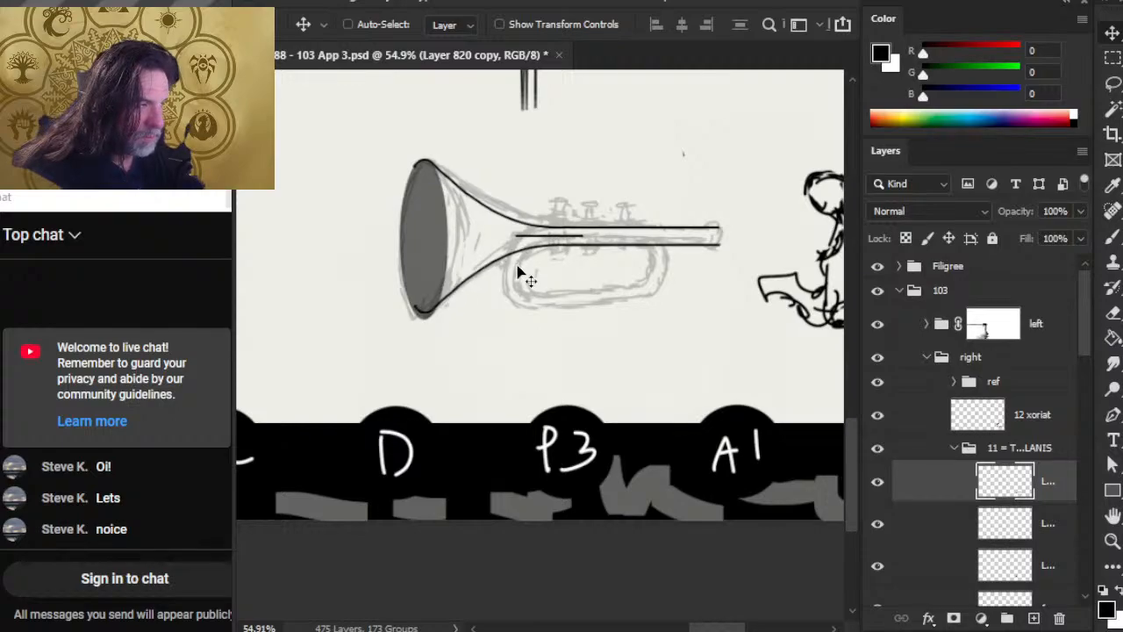
key("Up")
key("ctrl+z")
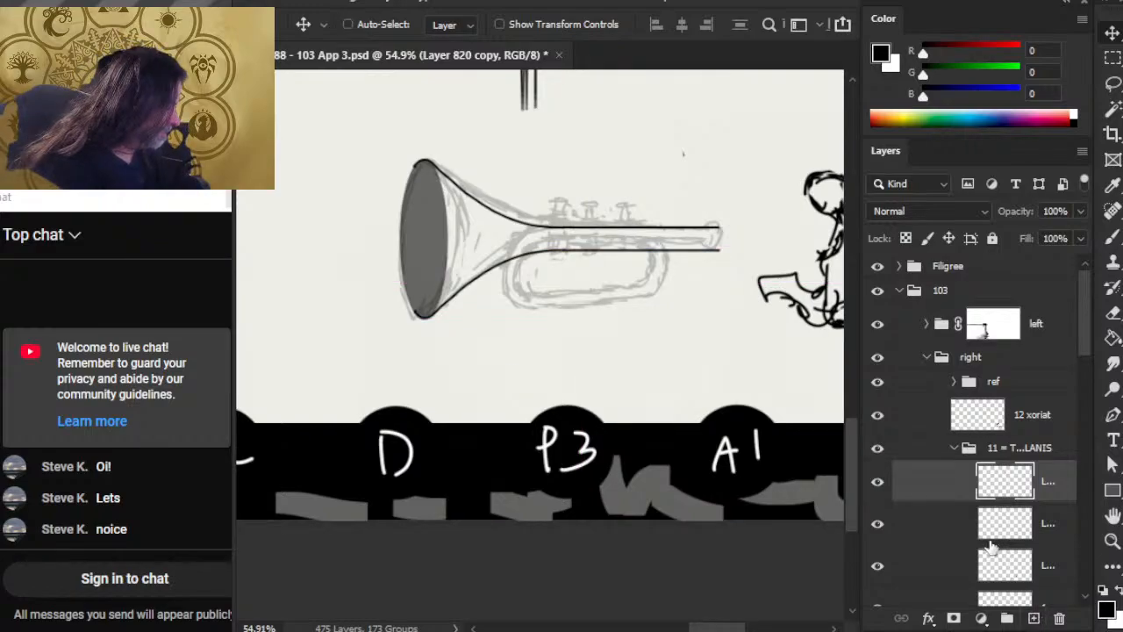
Merge the lower outline down into the upper outline's layer, and brush a horizontal centre line along the tube on a new layer
right_click(956, 484)
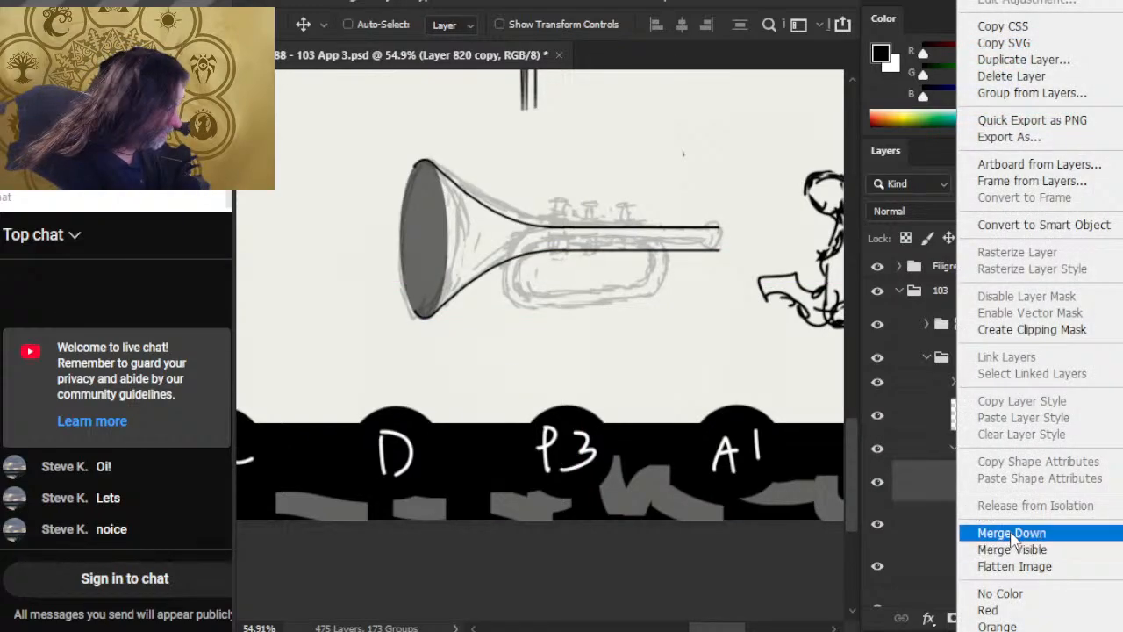
left_click(1011, 533)
left_click(1034, 619)
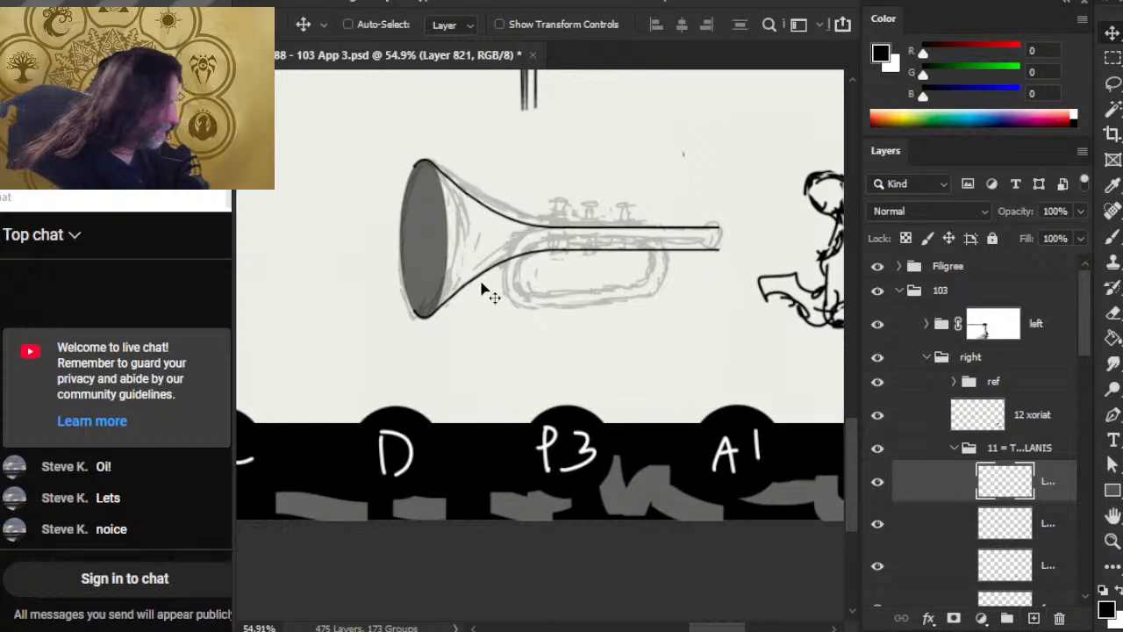
key("b")
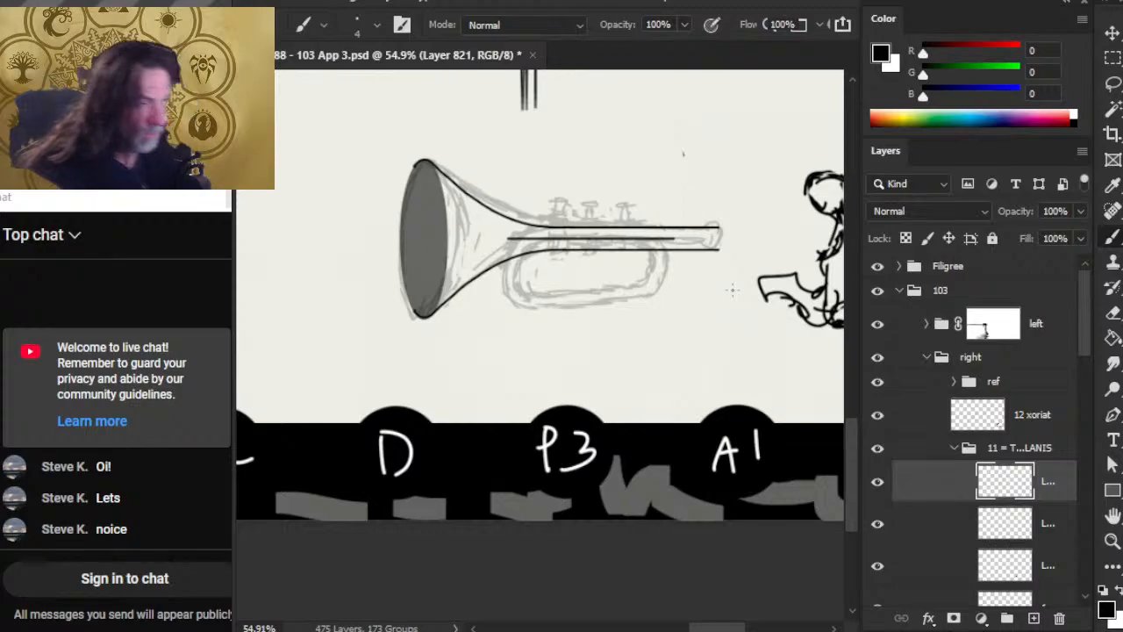
Brush two short parallel horizontal lines along the bottom run of the sketched tubing loop
key("z")
left_click_drag(572, 303, 580, 319)
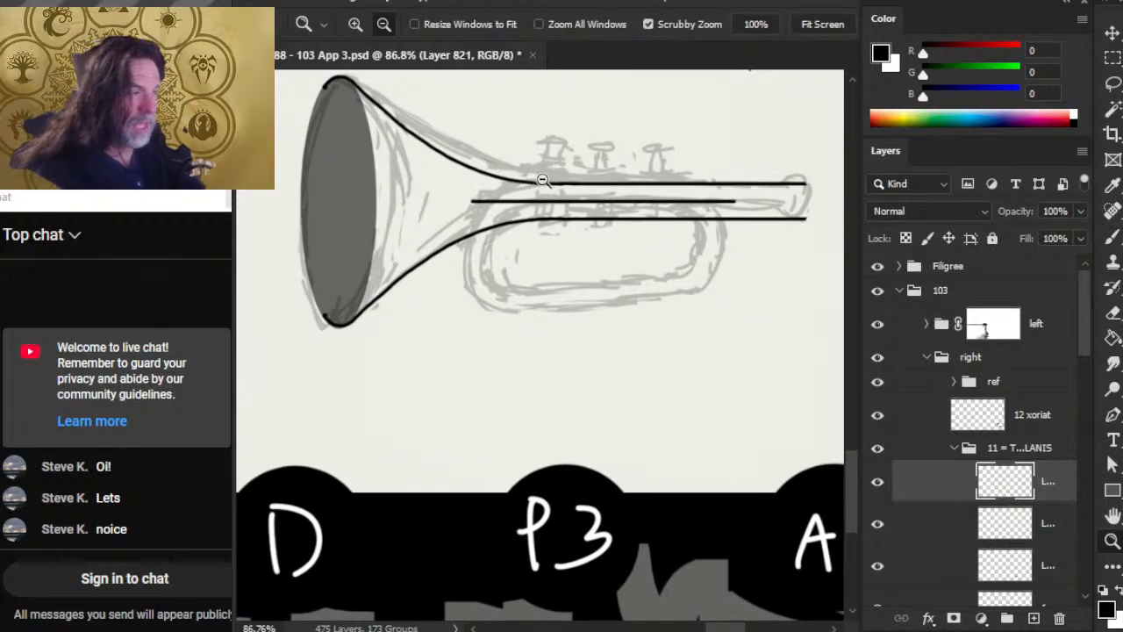
key("b")
left_click(536, 289)
left_click(650, 289, "shift")
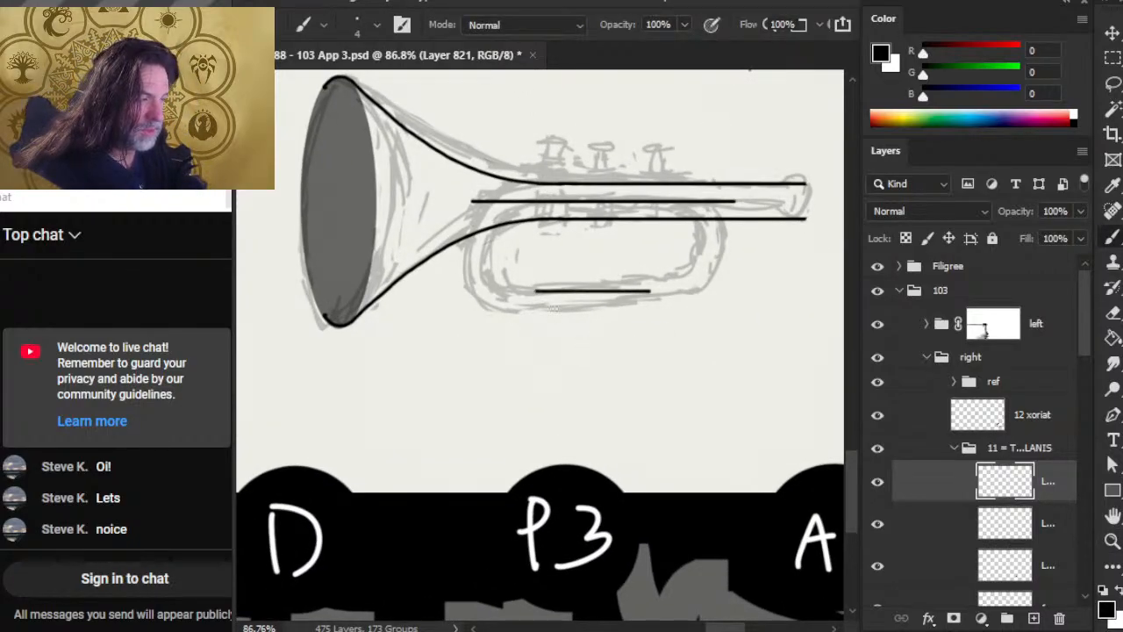
left_click_drag(525, 312, 646, 312)
Lasso the two short parallel lines, move them up to straddle the tube's centre line, and put them on their own layer
key("l")
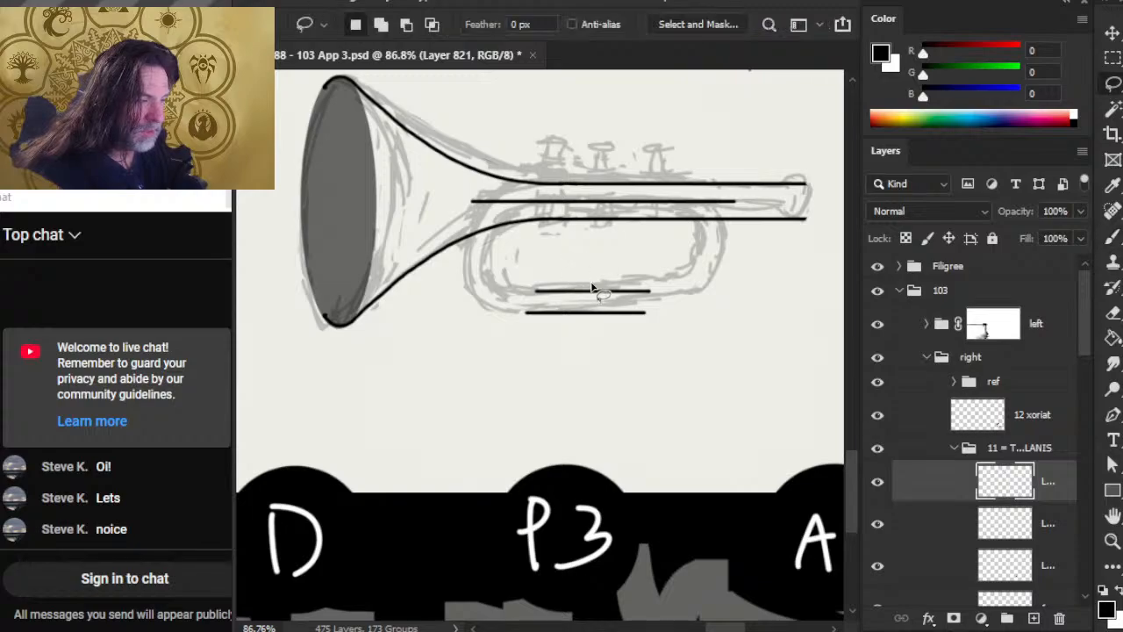
mouse_move(614, 273)
left_mouse_down()
mouse_move(491, 351)
mouse_move(614, 273)
left_mouse_up()
key("v")
left_click_drag(608, 312, 603, 212)
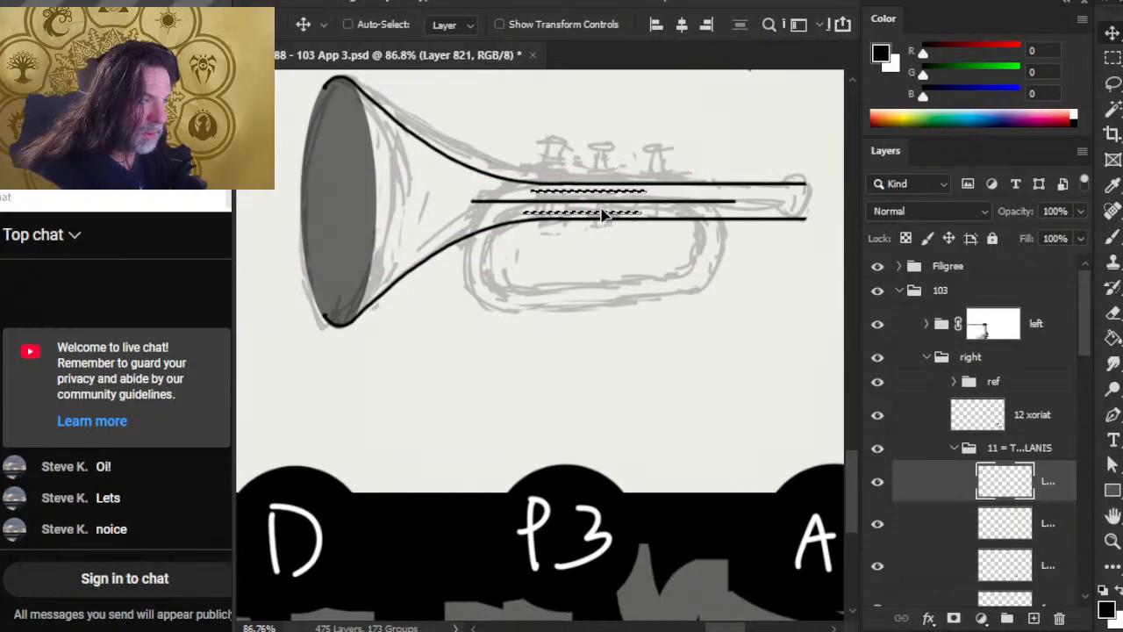
key("ctrl")
key("ctrl+v")
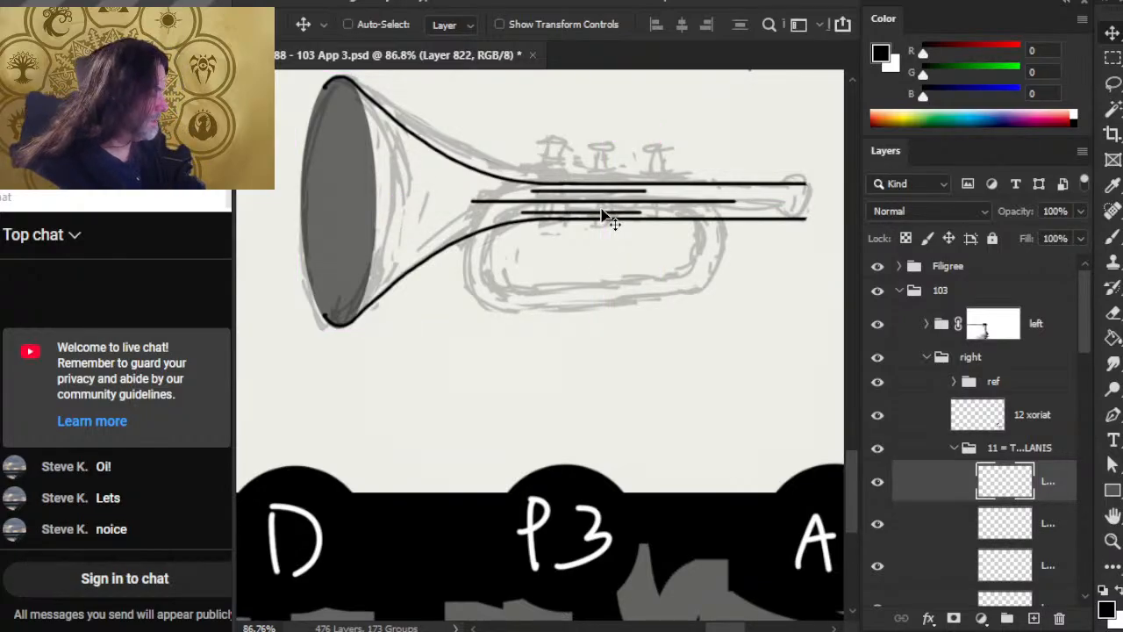
Hide the centre line's layer and keep the merged outline and the two short lines shown
left_click(879, 528)
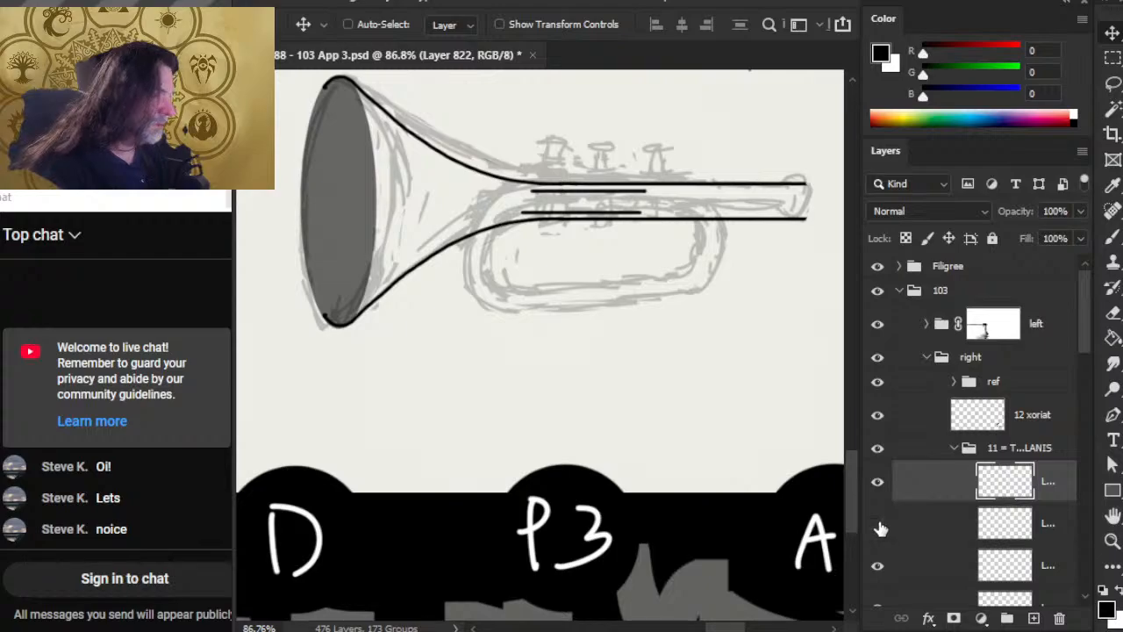
left_click(879, 525)
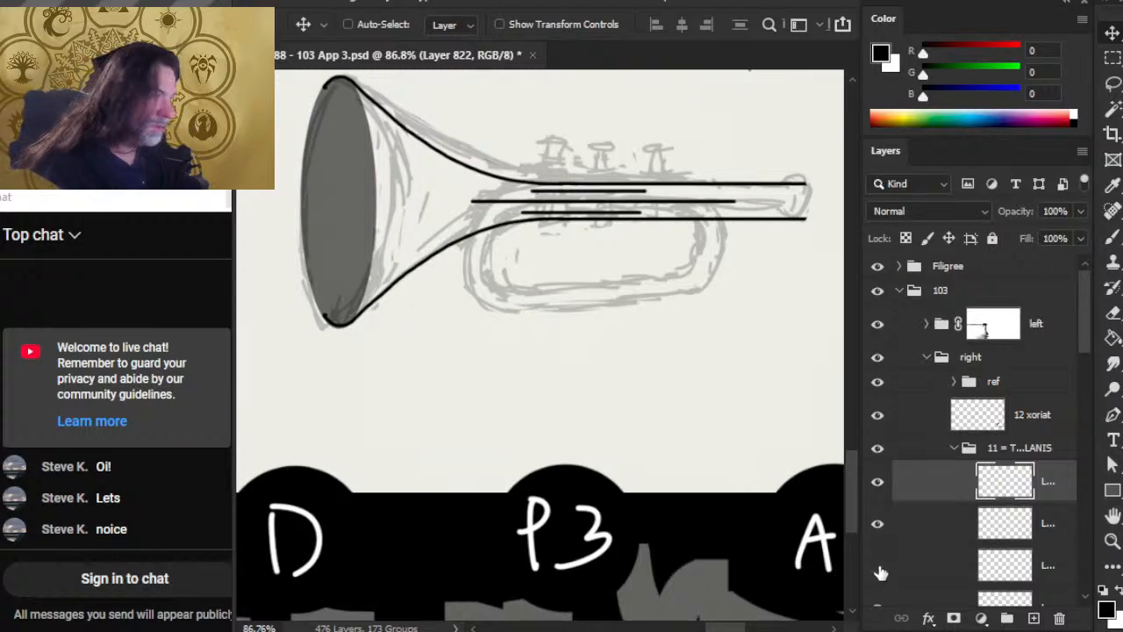
left_click(879, 567)
left_click(881, 528)
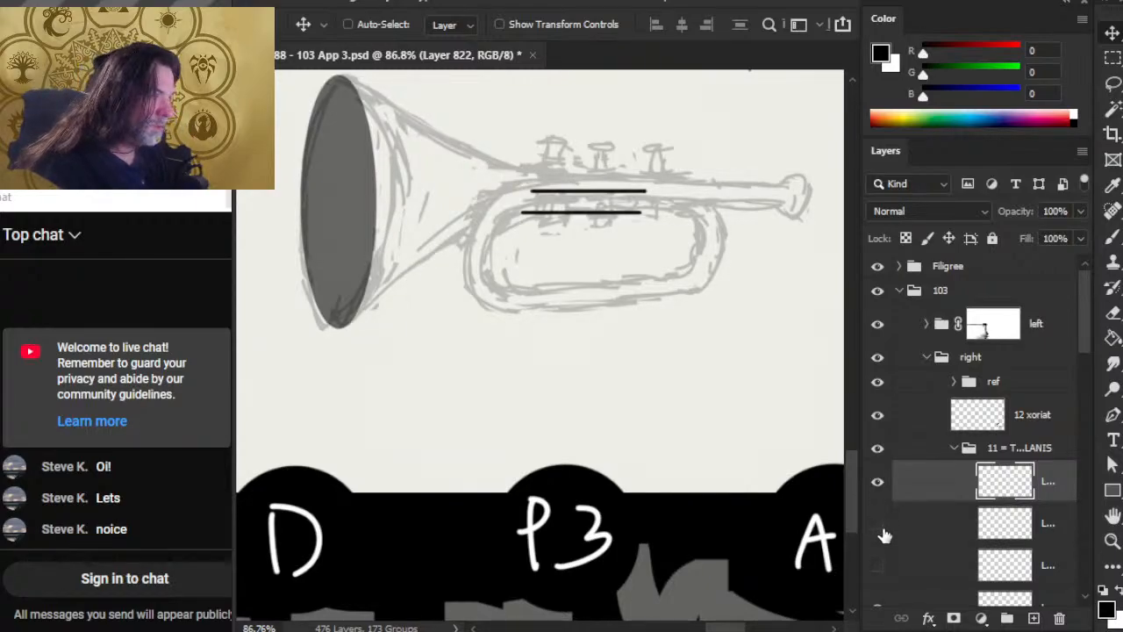
left_click(877, 567)
Lower the merged trumpet outline layer's opacity to 41%
left_click(927, 558)
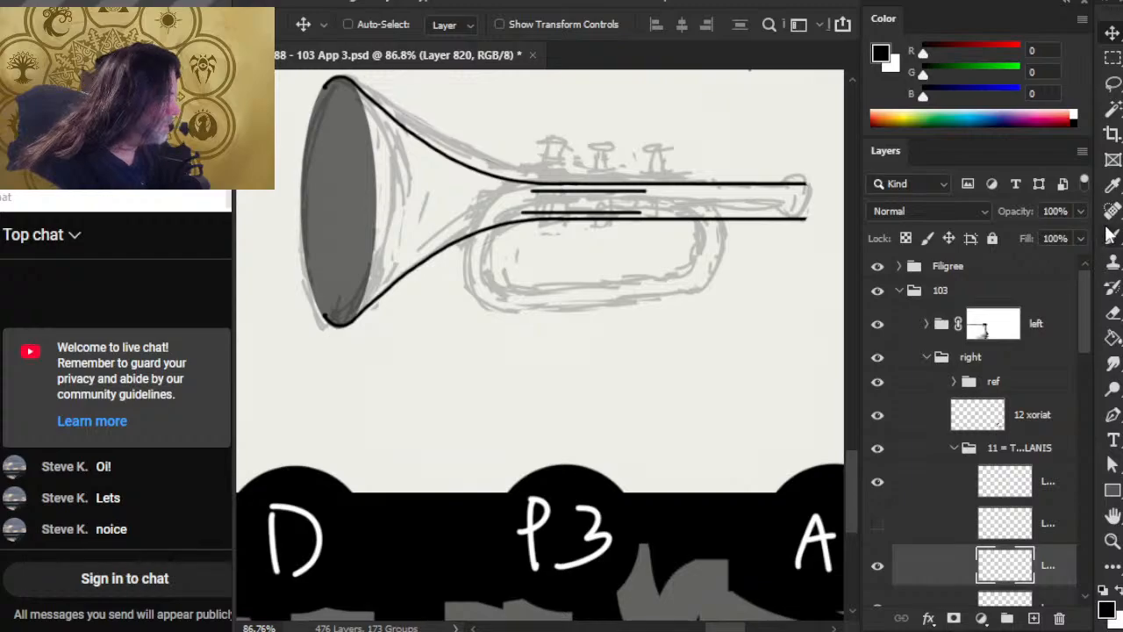
left_click(1080, 211)
left_click_drag(1066, 238, 1024, 227)
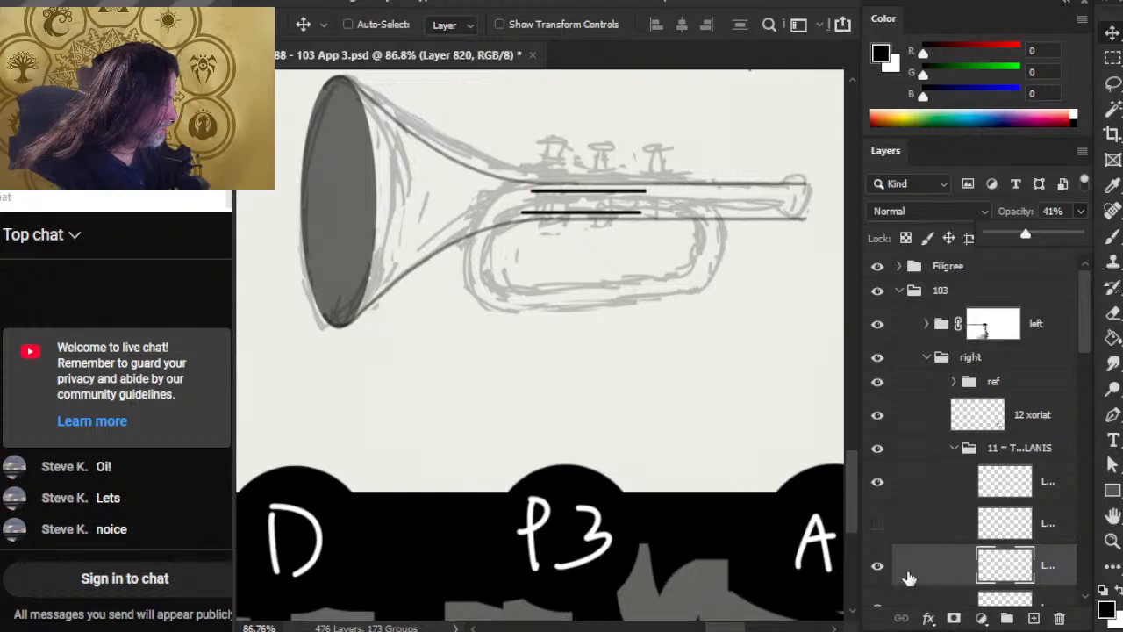
Create a new layer above the two short tube lines for brushing a narrower bell curve
left_click(945, 494)
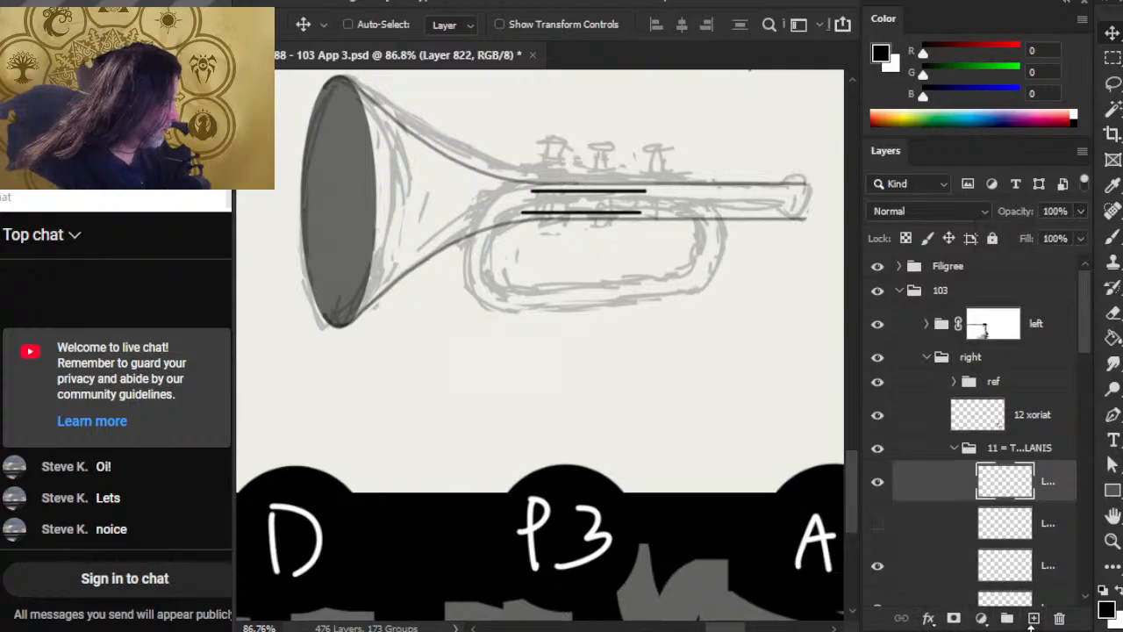
left_click(877, 523)
left_click(877, 565)
left_click_drag(439, 258, 465, 355)
key("b")
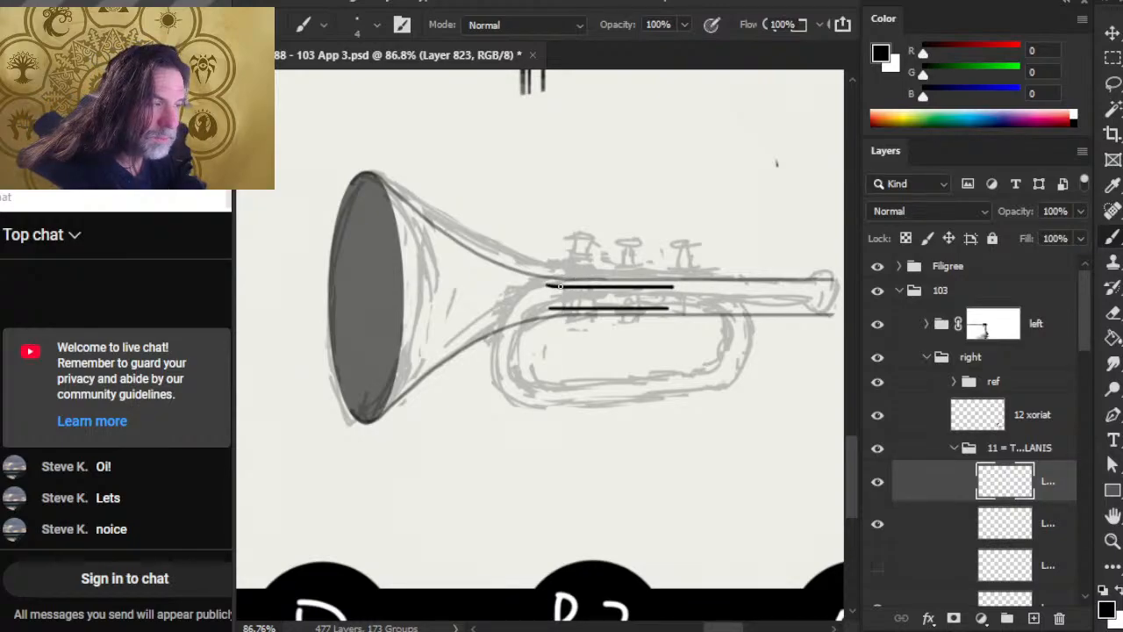
Try several brush strokes for the upper bell curve from the ellipse's top to the upper short tube line, undoing each
key("ctrl+z")
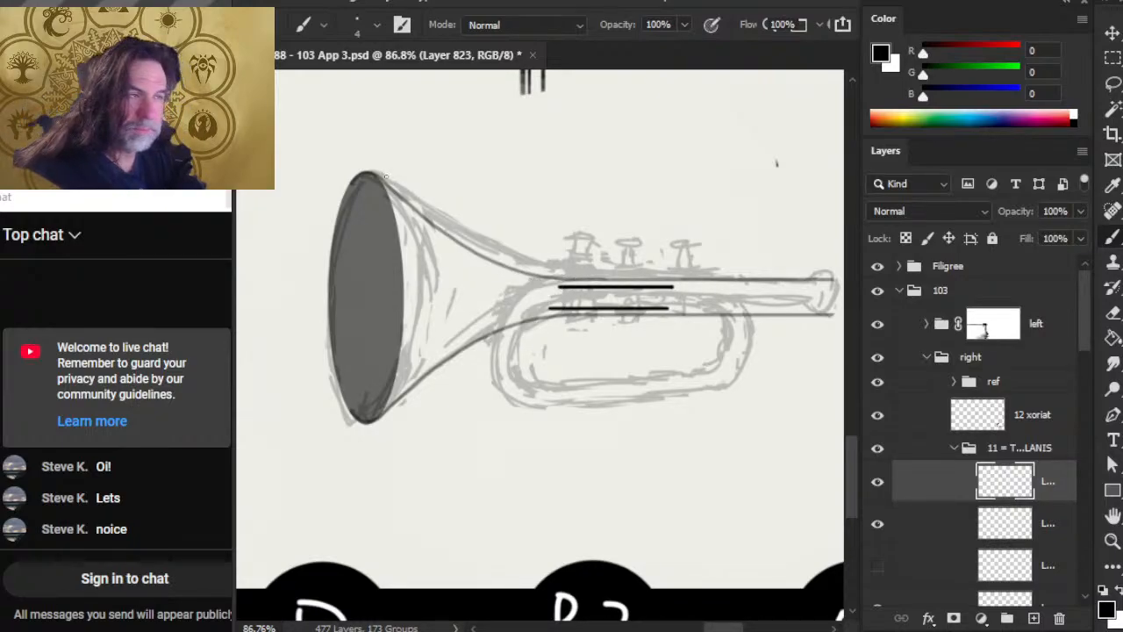
left_click_drag(375, 173, 425, 221)
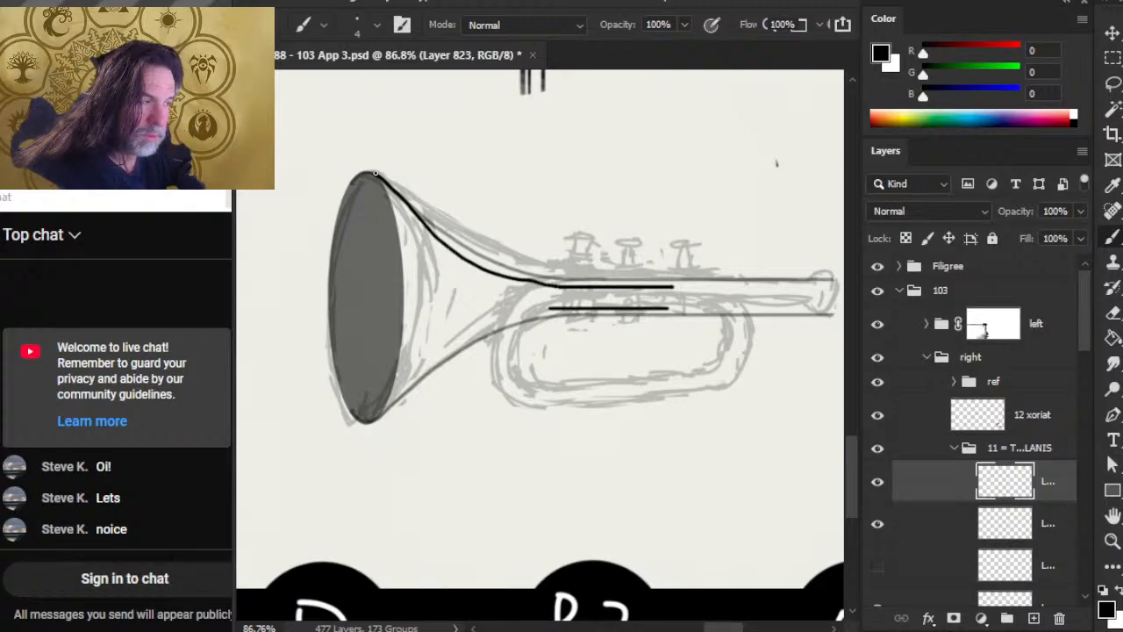
key("ctrl+z")
left_click_drag(375, 174, 468, 248)
key("ctrl+z")
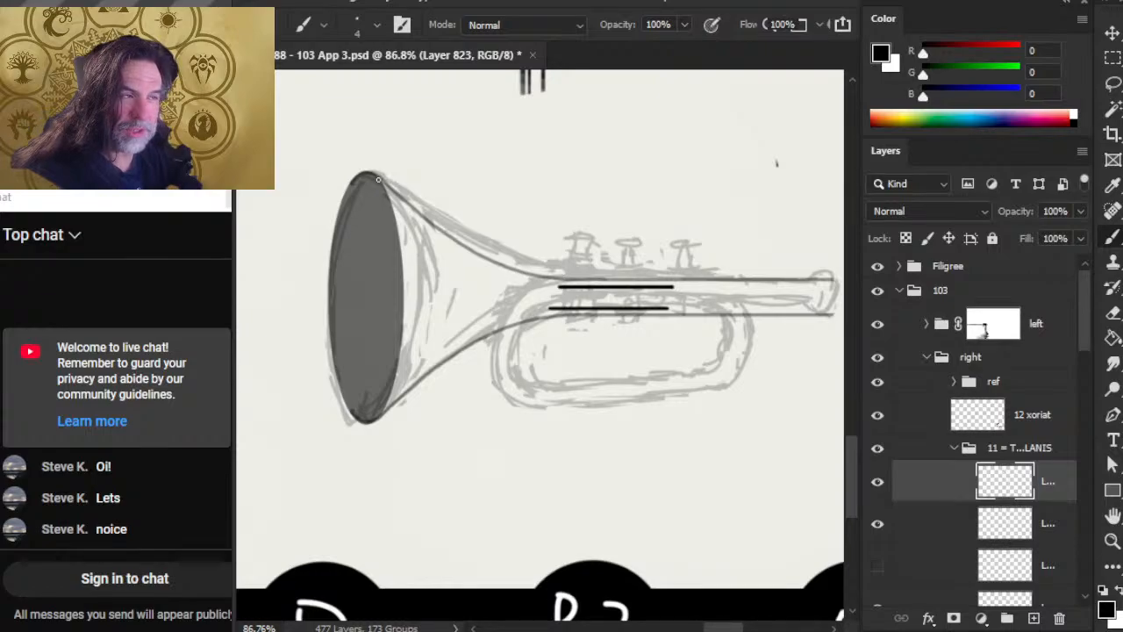
left_click_drag(397, 197, 457, 251)
left_click_drag(507, 279, 538, 287)
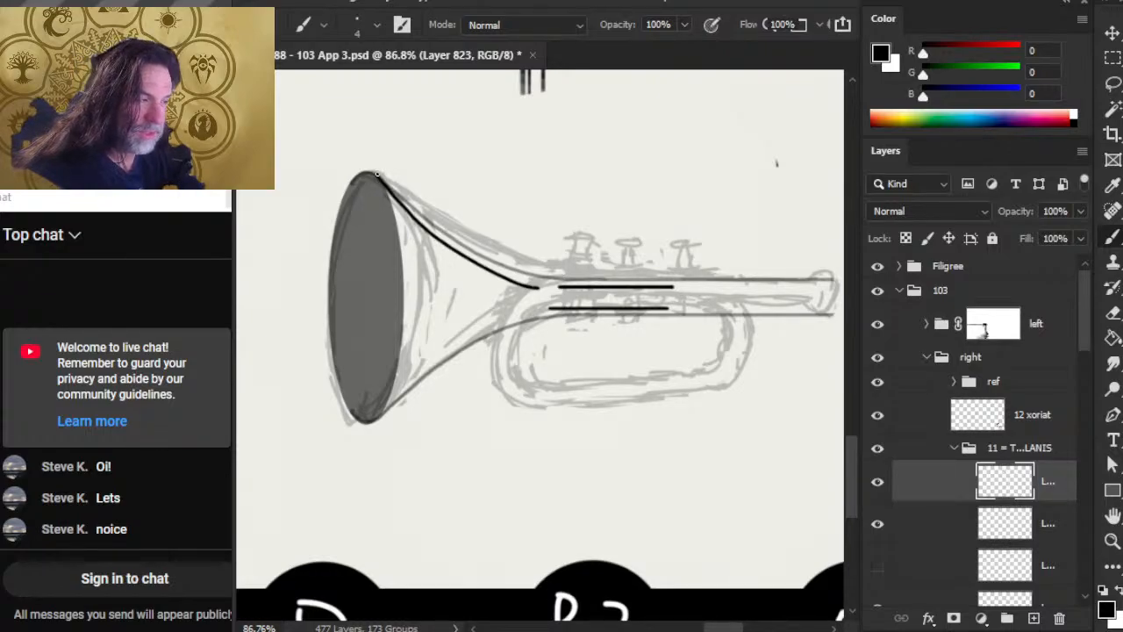
key("ctrl+z")
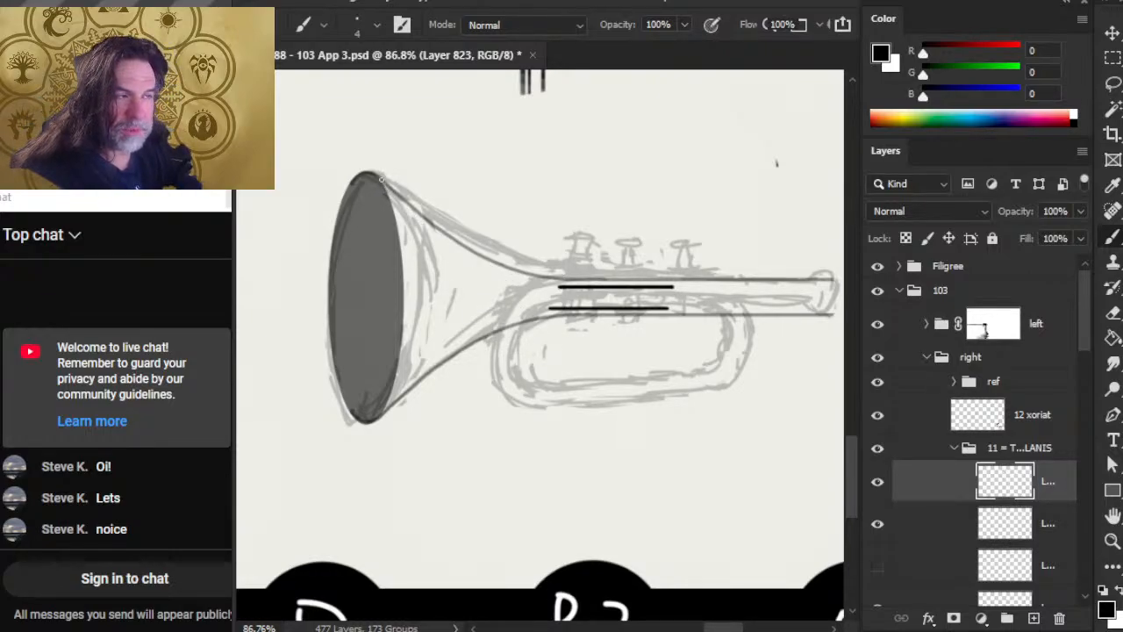
left_click_drag(376, 174, 497, 259)
key("ctrl+z")
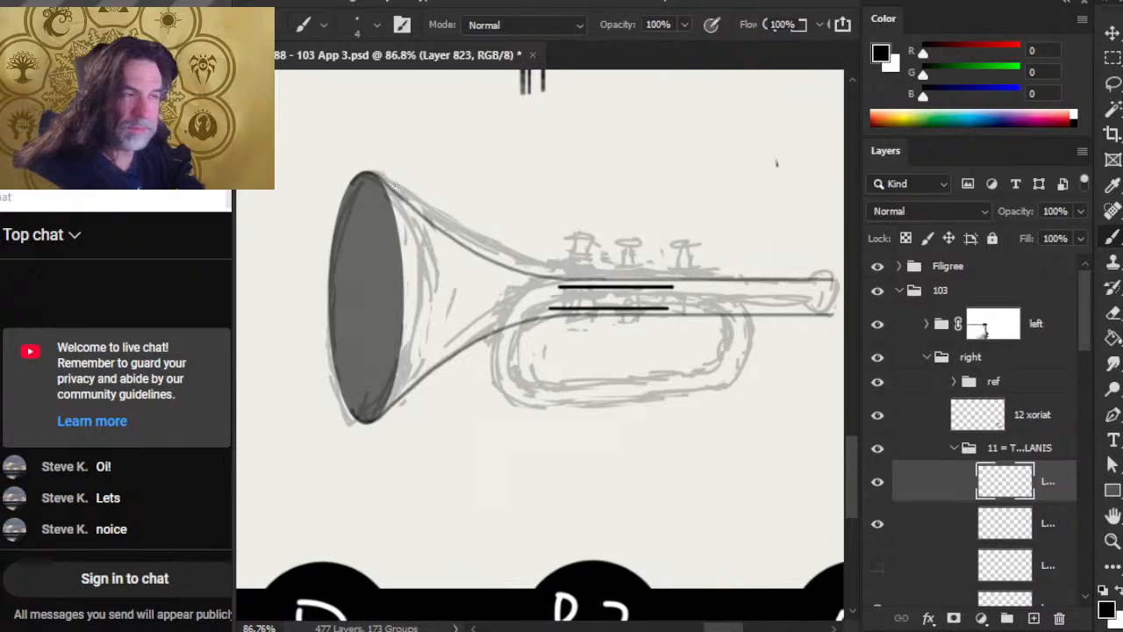
mouse_move(374, 175)
left_mouse_down()
mouse_move(433, 234)
mouse_move(535, 281)
left_mouse_up()
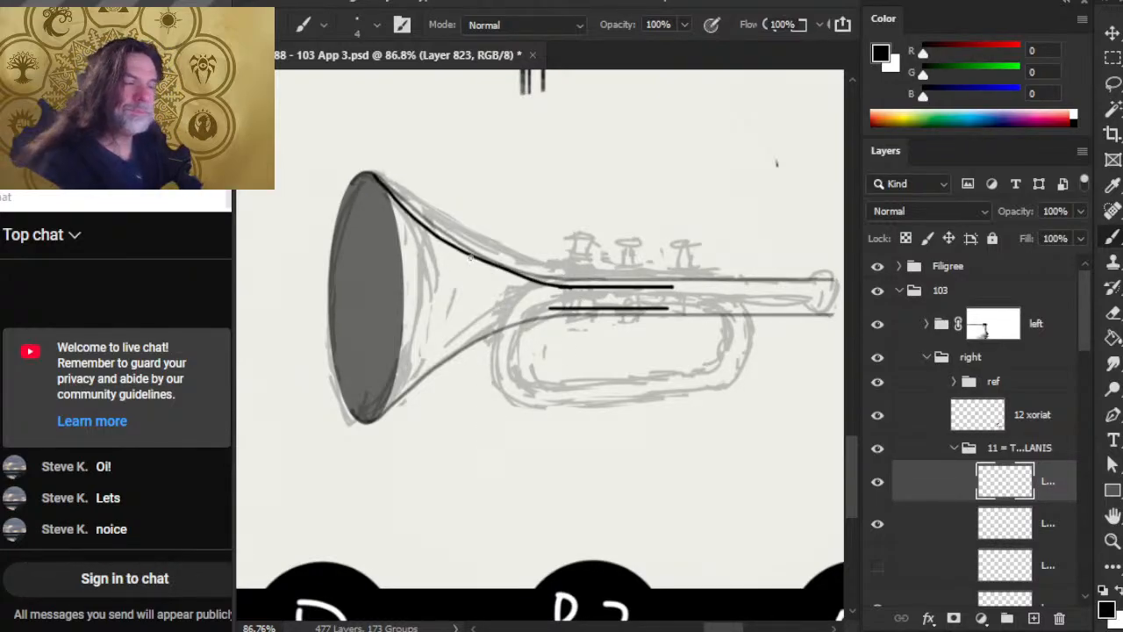
key("ctrl+z")
Brush the upper bell curve from the top of the ellipse into the upper short line, and align their ends
mouse_move(378, 175)
left_mouse_down()
mouse_move(437, 244)
mouse_move(517, 283)
left_mouse_up()
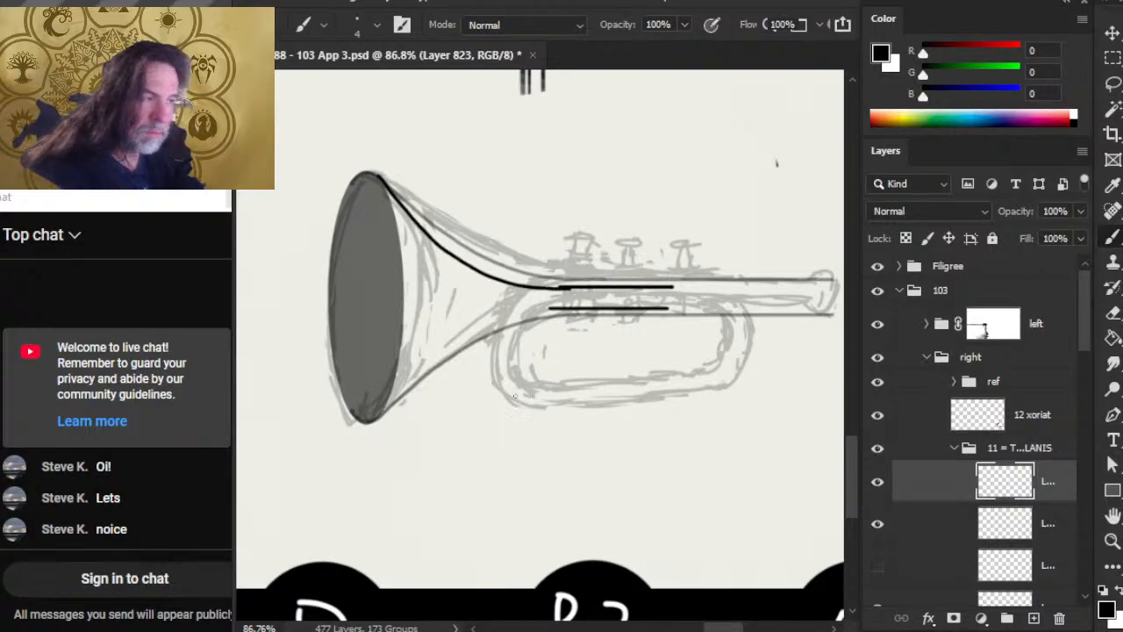
key("v")
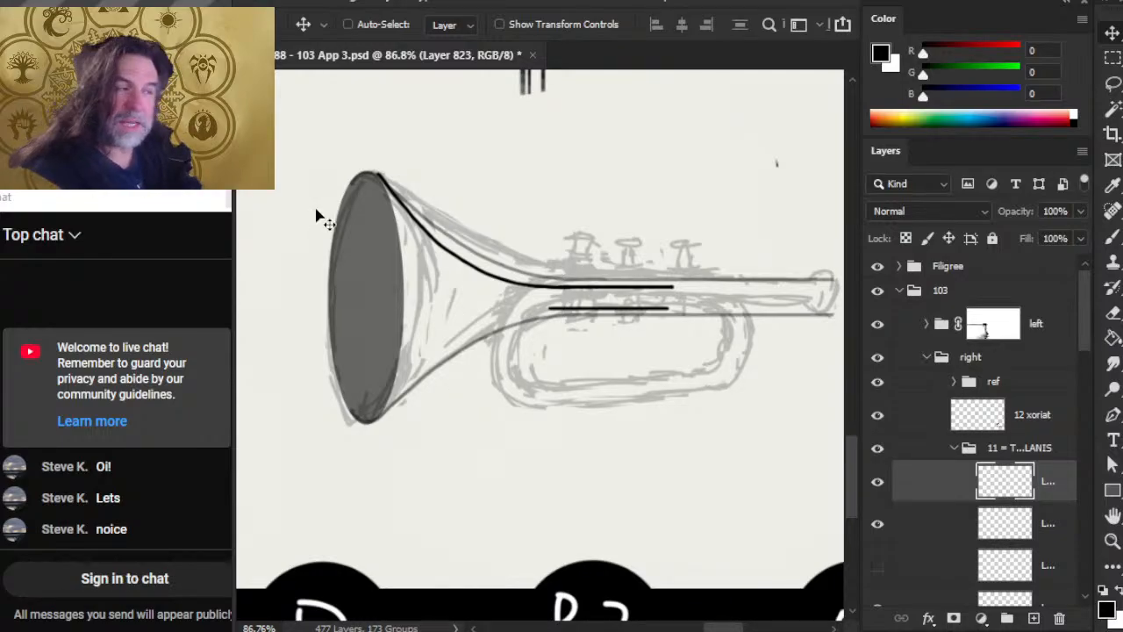
key("e")
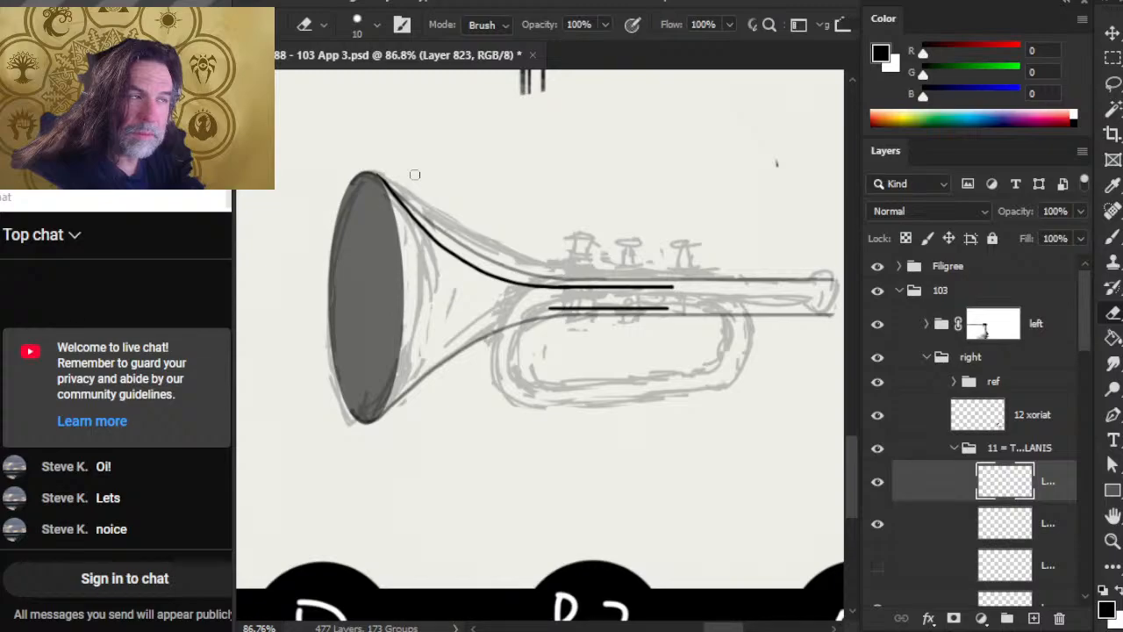
Hide the faded outline layer and toggle the short-lines layer to check how the new bell curve joins them
left_click(878, 524)
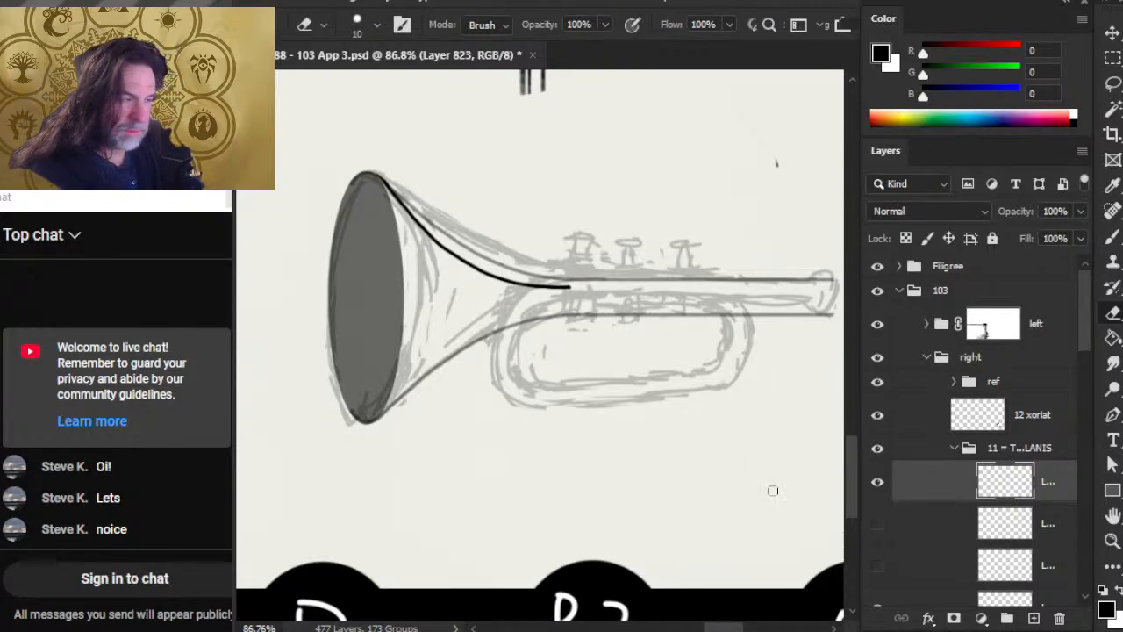
scroll(1079, 350, "down", 2)
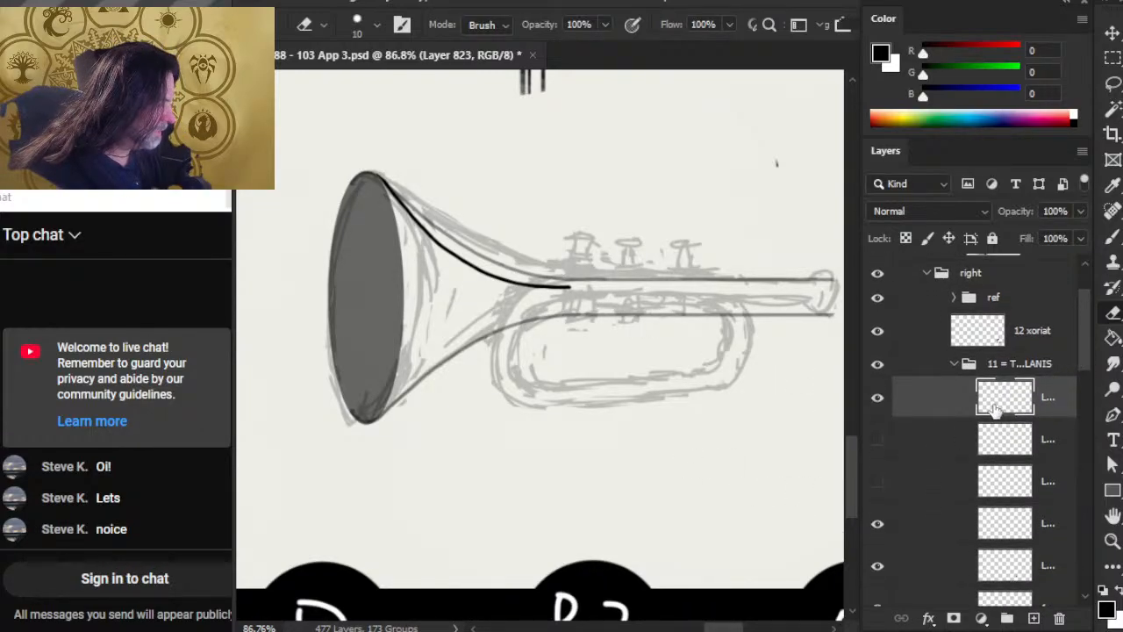
left_click(874, 441)
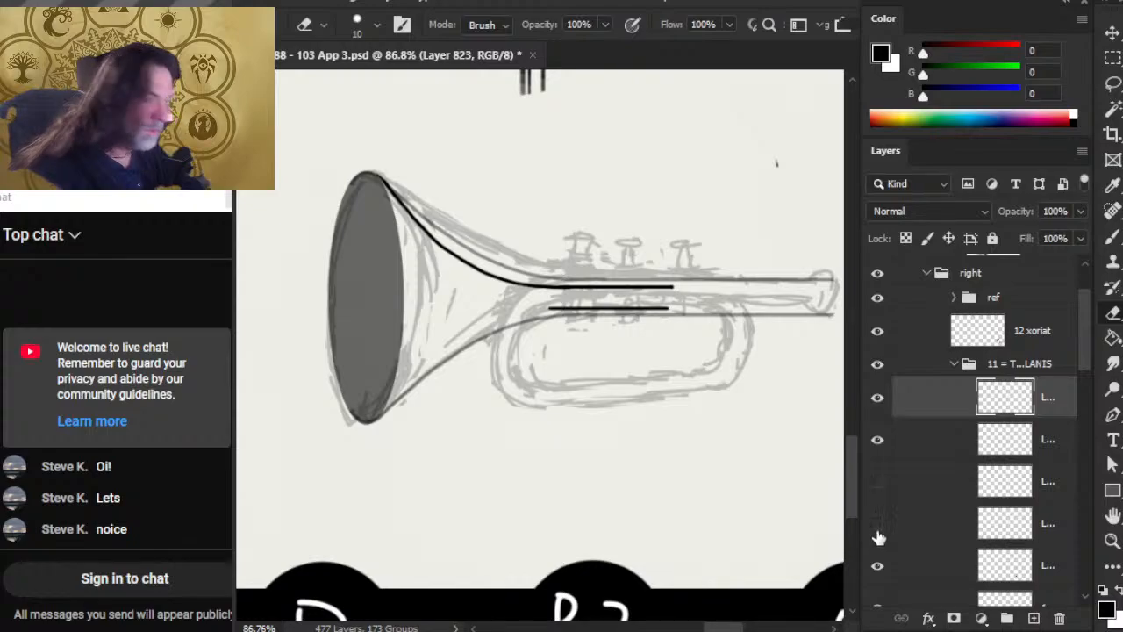
left_click(875, 527)
key("z")
mouse_move(658, 452)
left_mouse_down()
mouse_move(599, 441)
mouse_move(695, 442)
left_mouse_up()
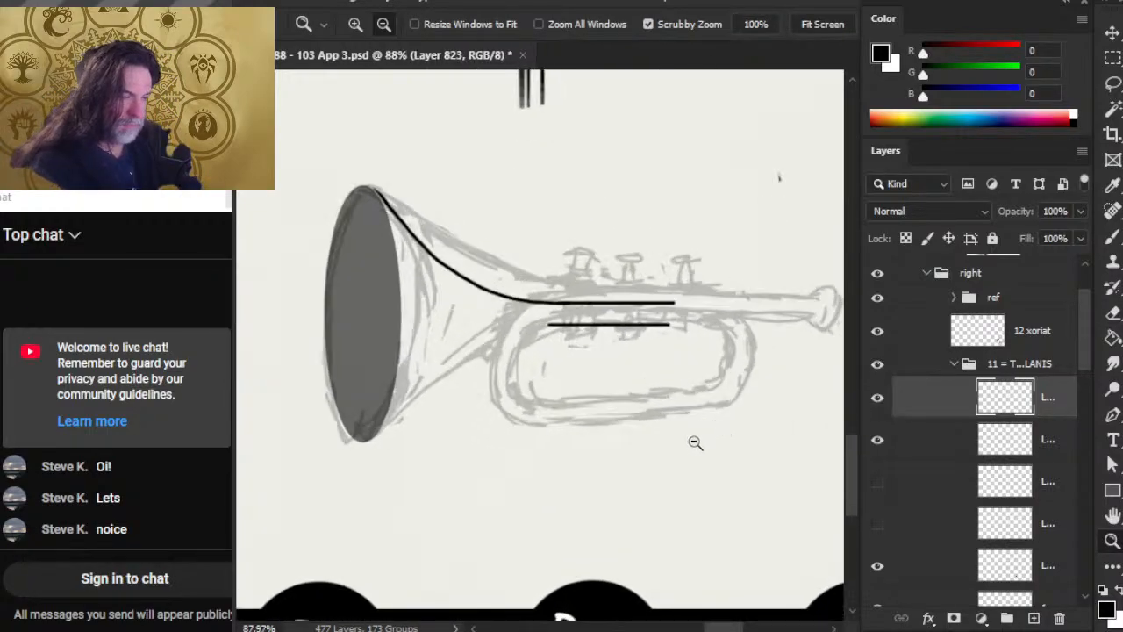
left_click(878, 441)
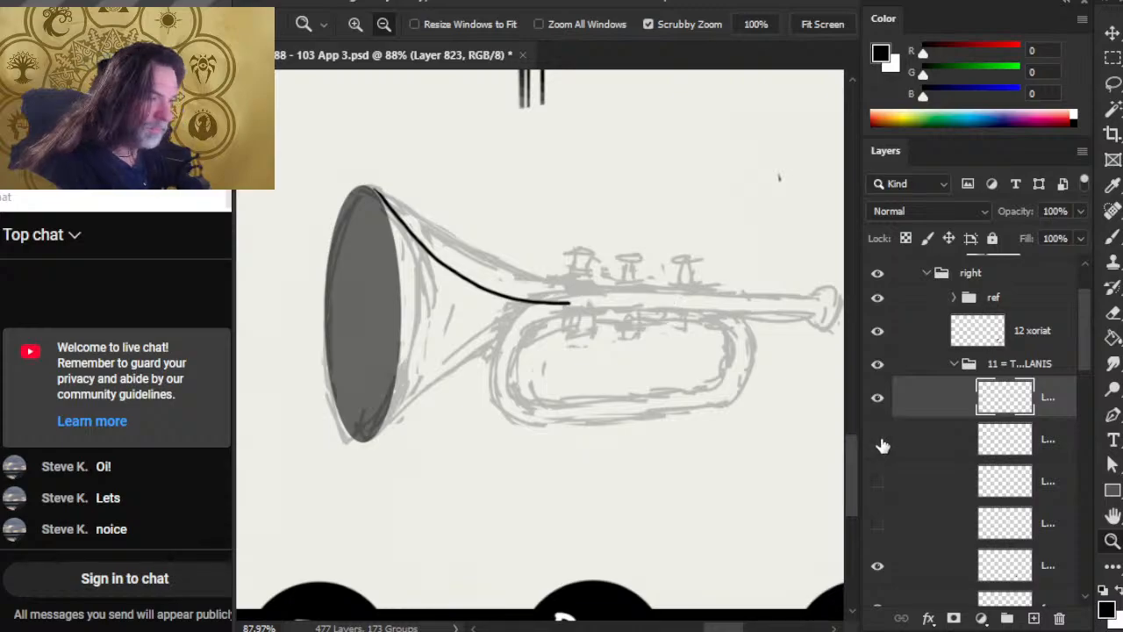
left_click(880, 441)
Set the Smudge tool to size 20 and 100% strength
key("r")
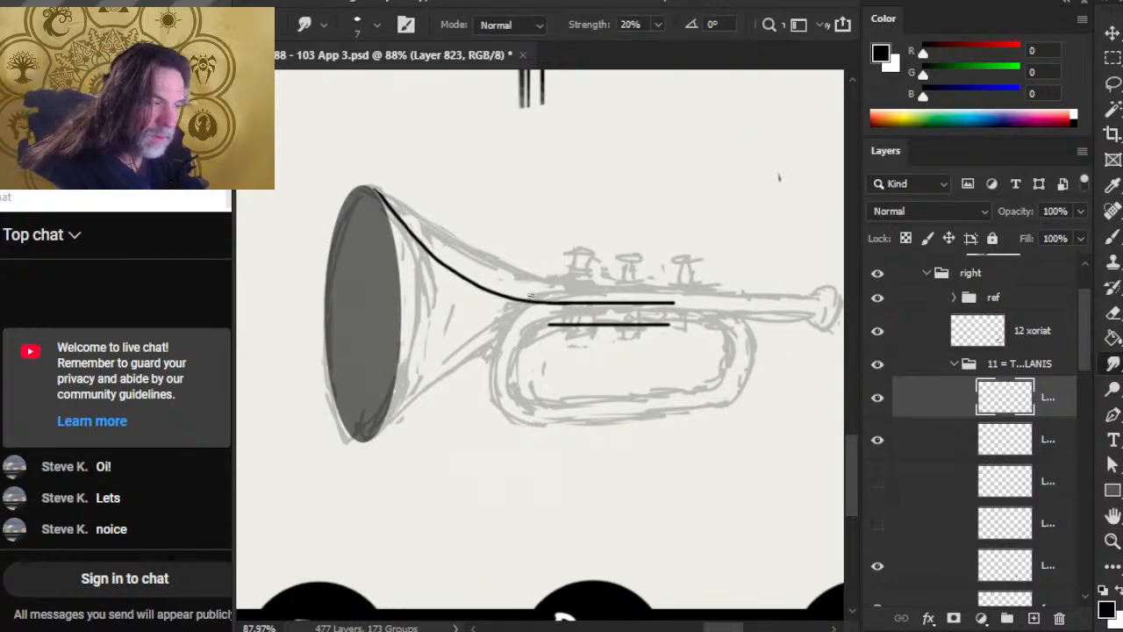
key("bracketright")
key("bracketright")
key("bracketright")
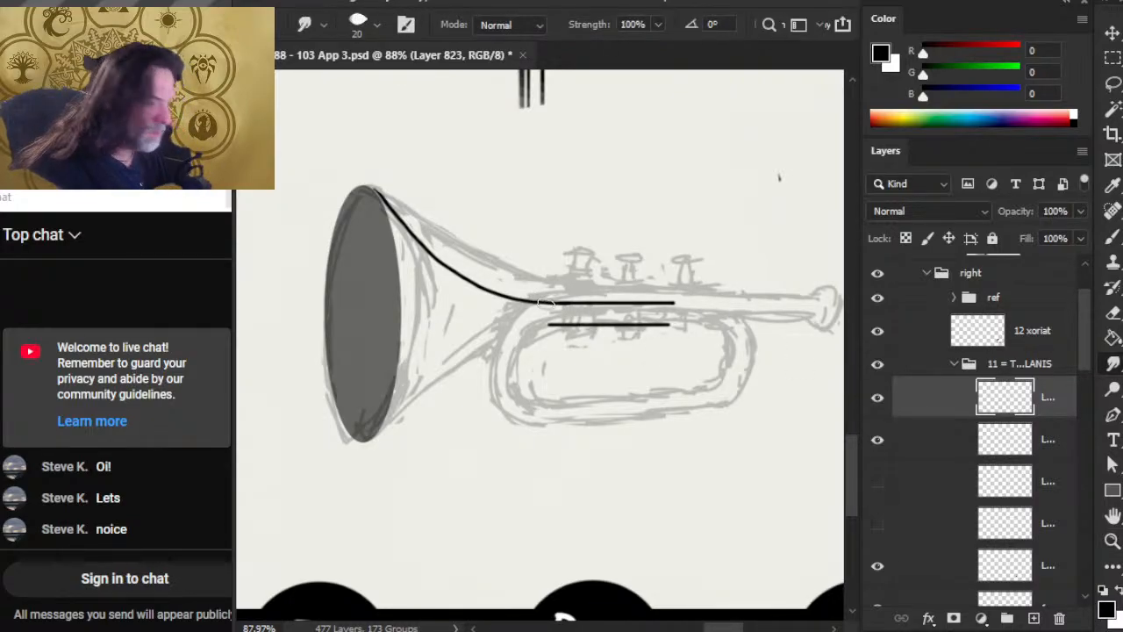
Nudge the new bell curve slightly down to line up with the upper short tube line
key("v")
key("Down")
key("Down")
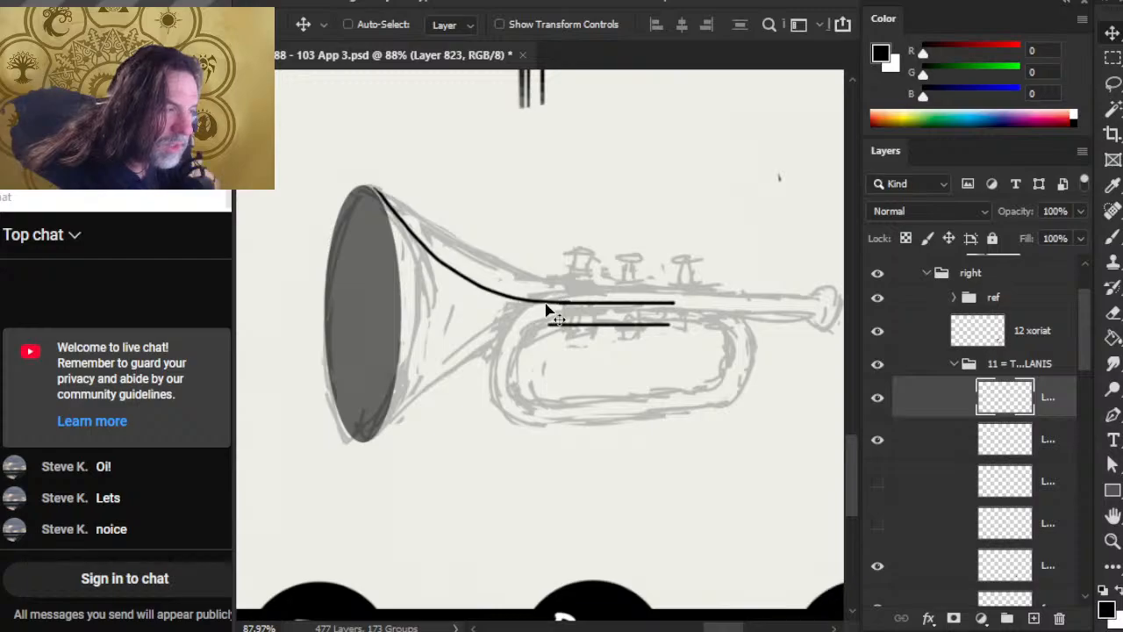
Smudge the upper tube line straight out to the mouthpiece and duplicate its layer
key("r")
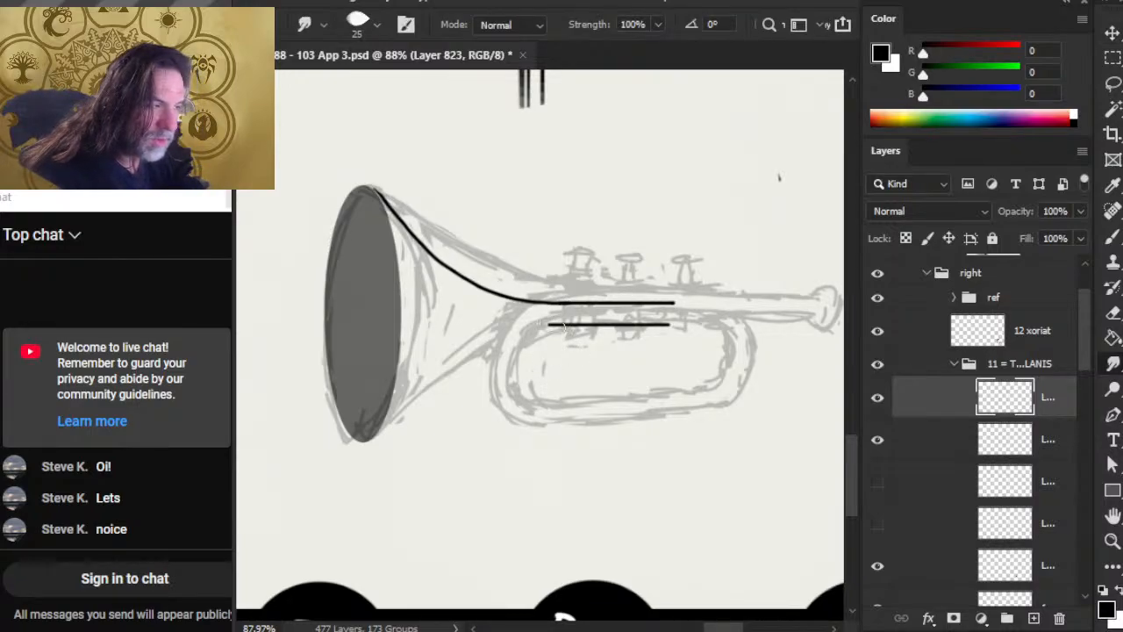
left_click_drag(551, 302, 825, 303)
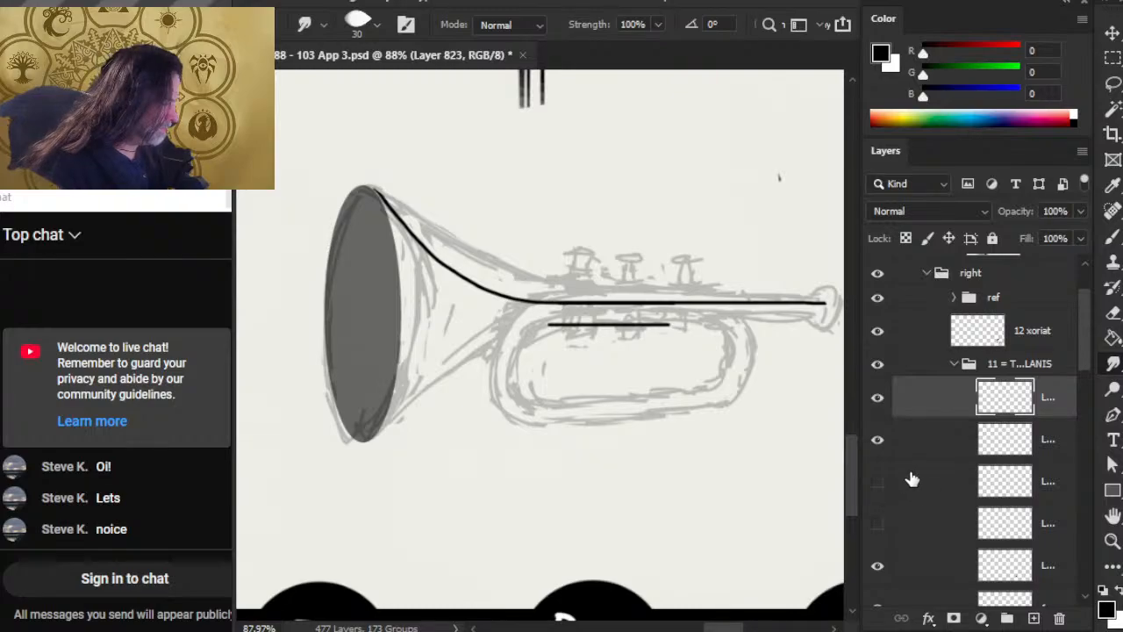
right_click(932, 403)
left_click(999, 60)
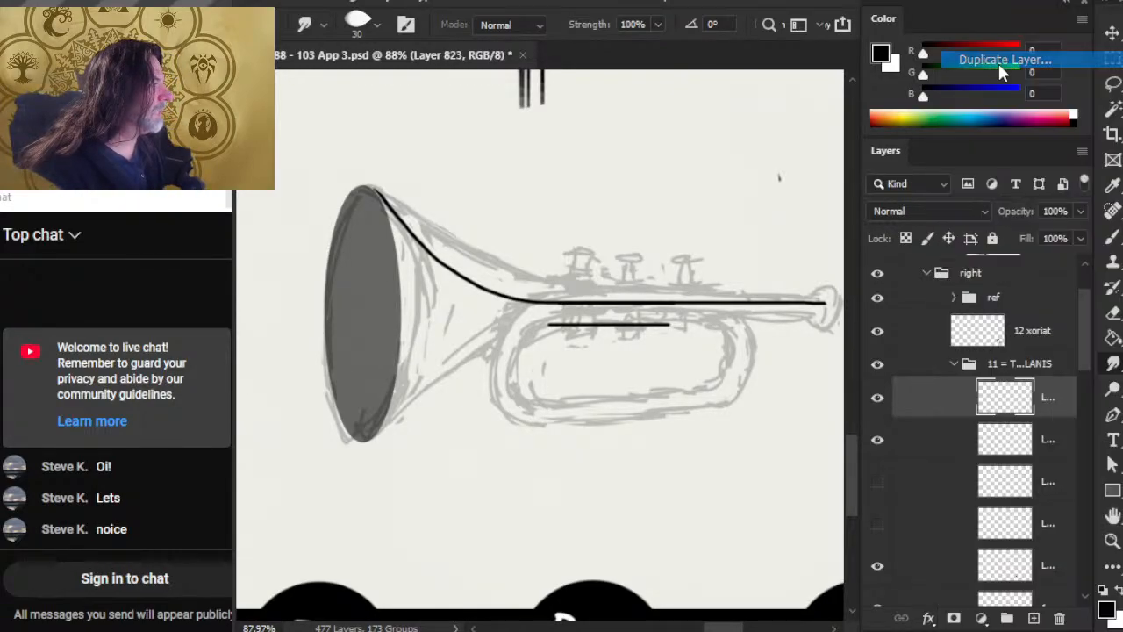
key("Return")
Flip the duplicated bell curve and tube line vertically with Free Transform
key("l")
right_click(527, 329)
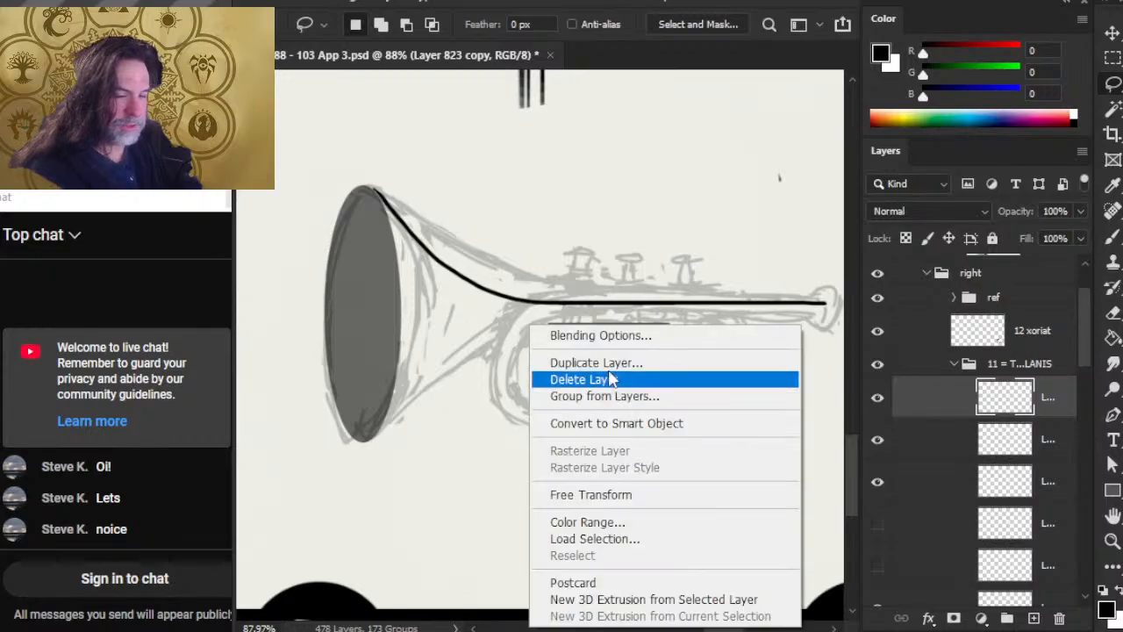
left_click(626, 496)
right_click(566, 311)
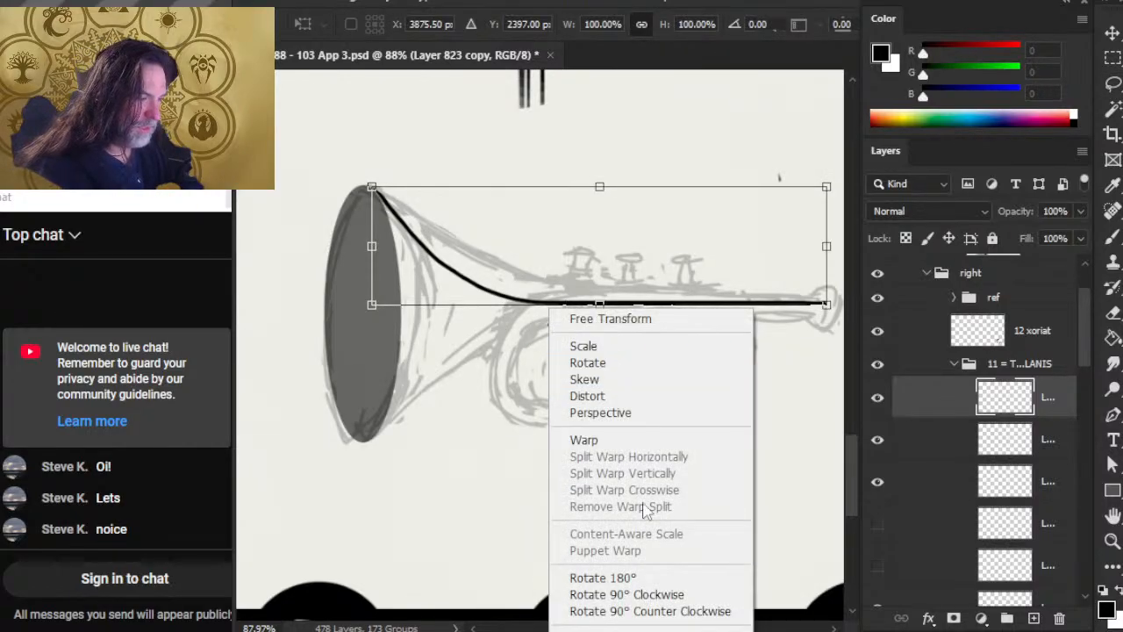
left_click(614, 631)
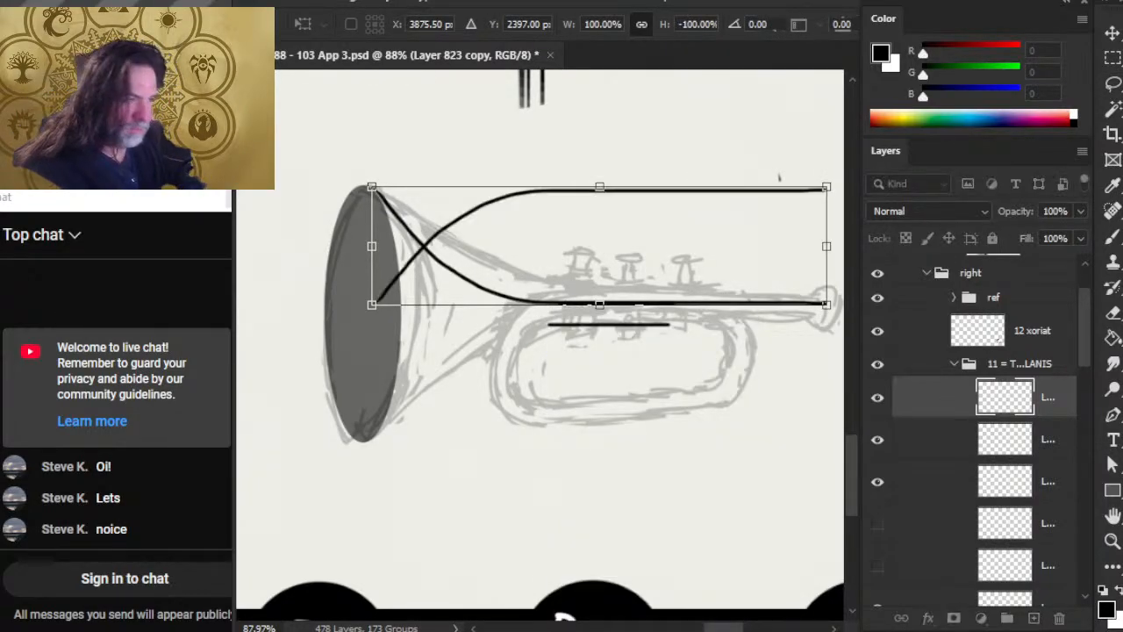
key("Return")
Move the flipped curve down so it runs from the ellipse's bottom along the lower short tube line
key("v")
key("shift+Down")
key("shift+Down")
key("shift+Down")
key("shift+Down")
key("shift+Down")
key("shift+Down")
key("shift+Down")
key("shift+Down")
key("shift+Down")
key("shift+Down")
key("shift+Down")
key("shift+Down")
key("shift+Down")
key("shift+Down")
key("shift+Down")
key("shift+Down")
key("shift+Down")
key("shift+Down")
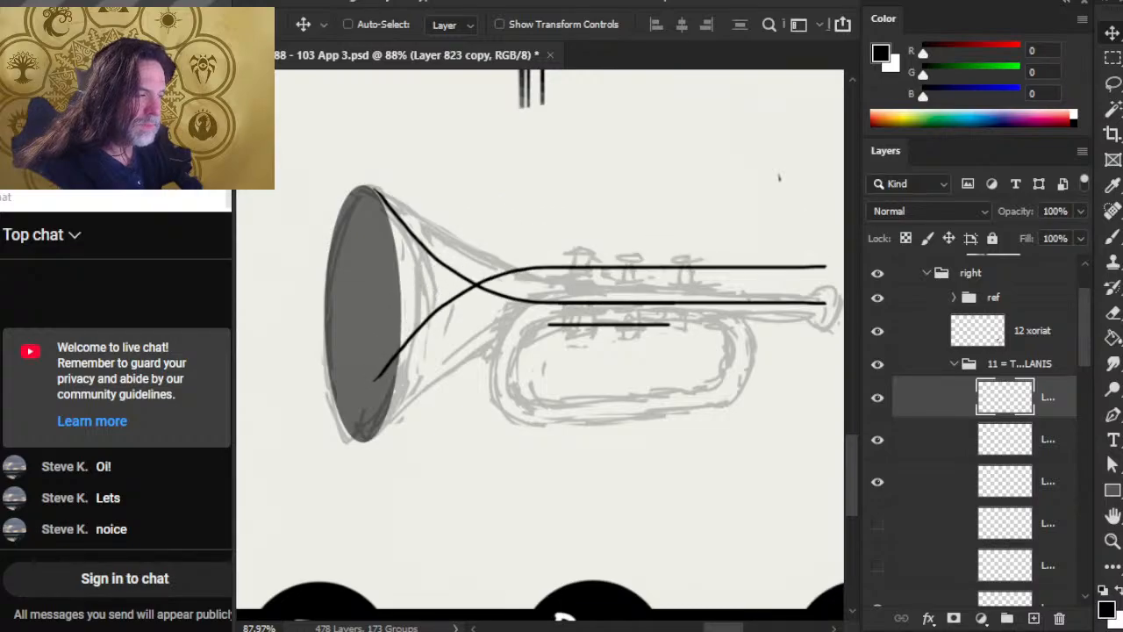
key("Up")
key("Up")
key("Up")
key("Up")
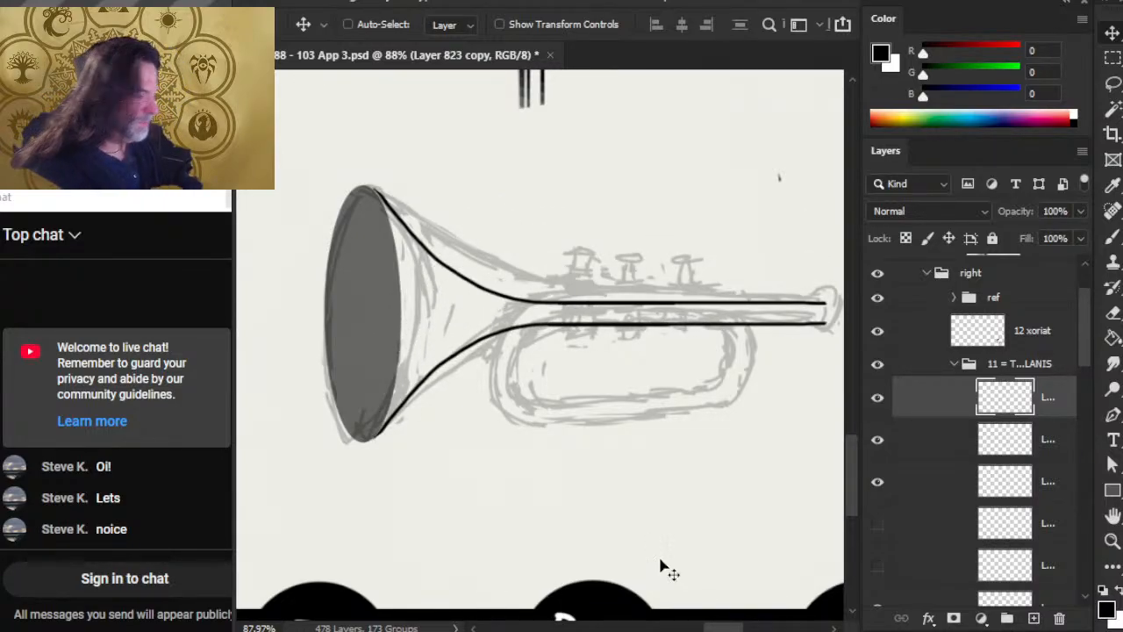
Toggle the short-lines layer to compare it with the new tube lines, and delete that layer
left_click(877, 481)
left_click(877, 481)
left_click(899, 489)
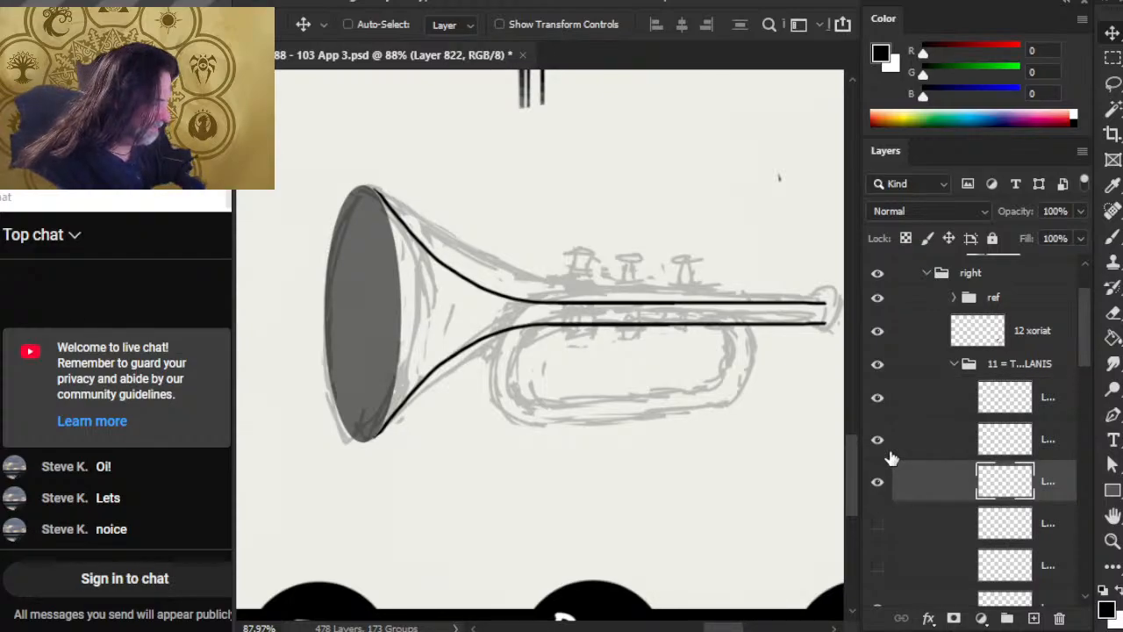
key("Delete")
Lasso the bell ellipse, copy it to a new layer filled black, and move the copy over the mouthpiece end
left_click(880, 569)
left_click(912, 576)
key("l")
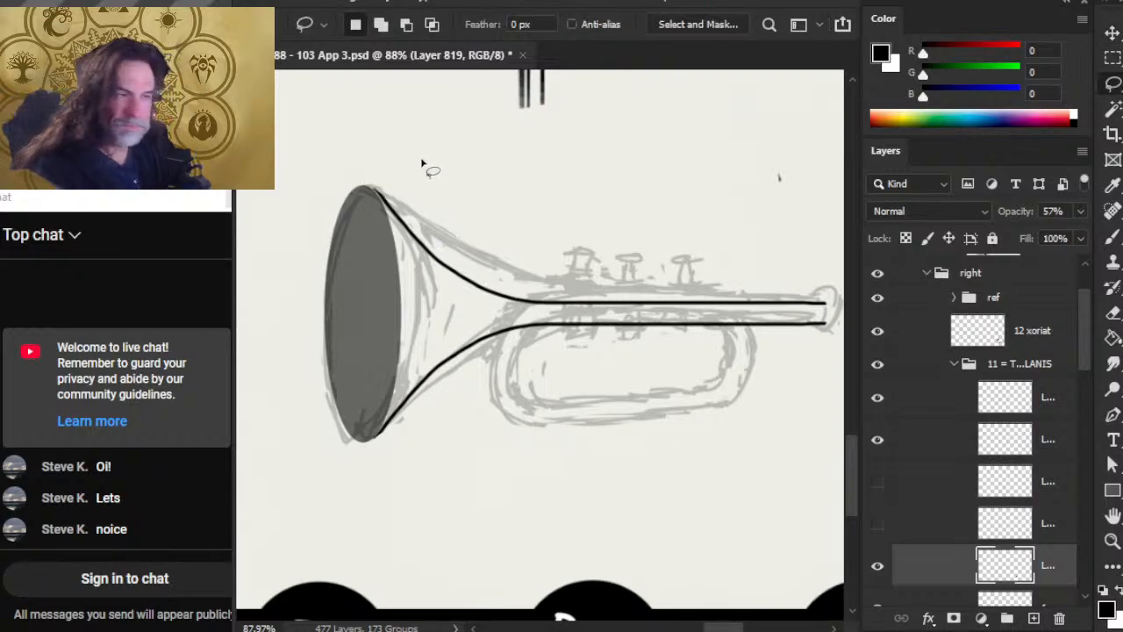
mouse_move(391, 149)
left_mouse_down()
mouse_move(382, 544)
mouse_move(386, 145)
left_mouse_up()
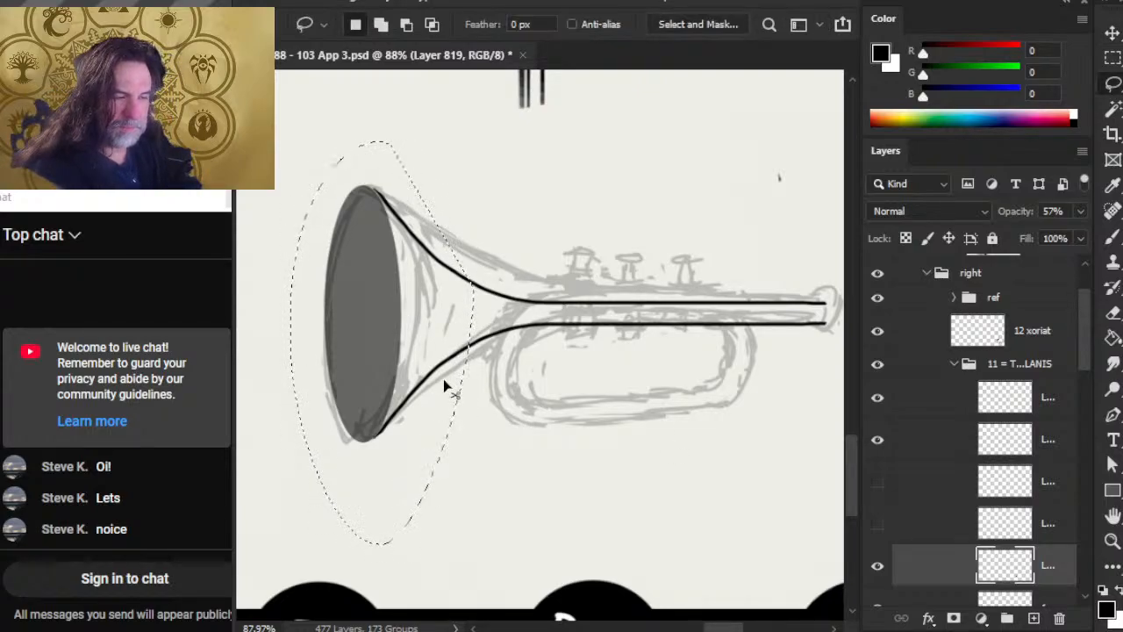
key("ctrl+j")
key("shift+alt+BackSpace")
scroll(582, 446, "right", 3)
key("v")
left_click_drag(491, 438, 759, 414)
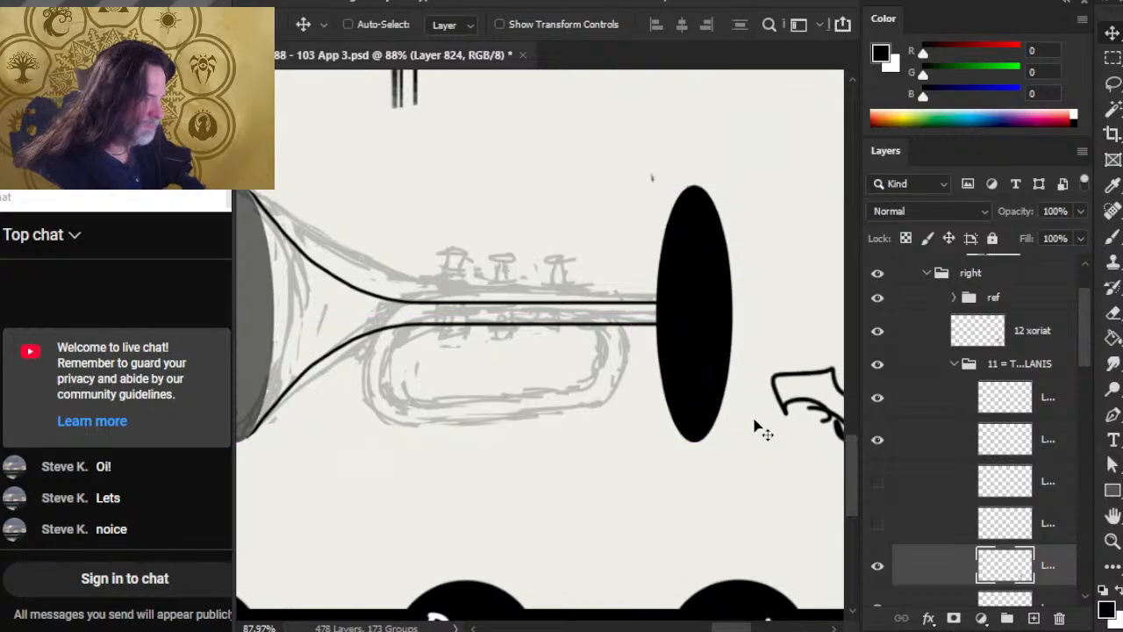
Set the copied ellipse's opacity to 26% and scale it to 18.63% at the end of the tube
left_click(1079, 211)
left_click_drag(1085, 235, 1010, 240)
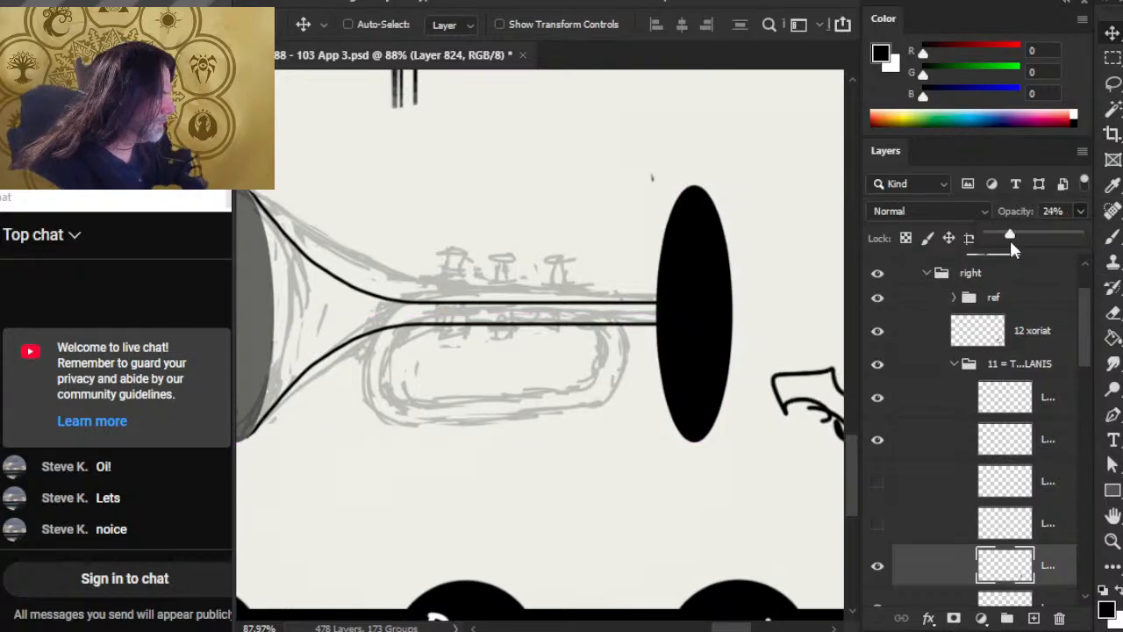
key("l")
right_click(709, 320)
left_click(772, 491)
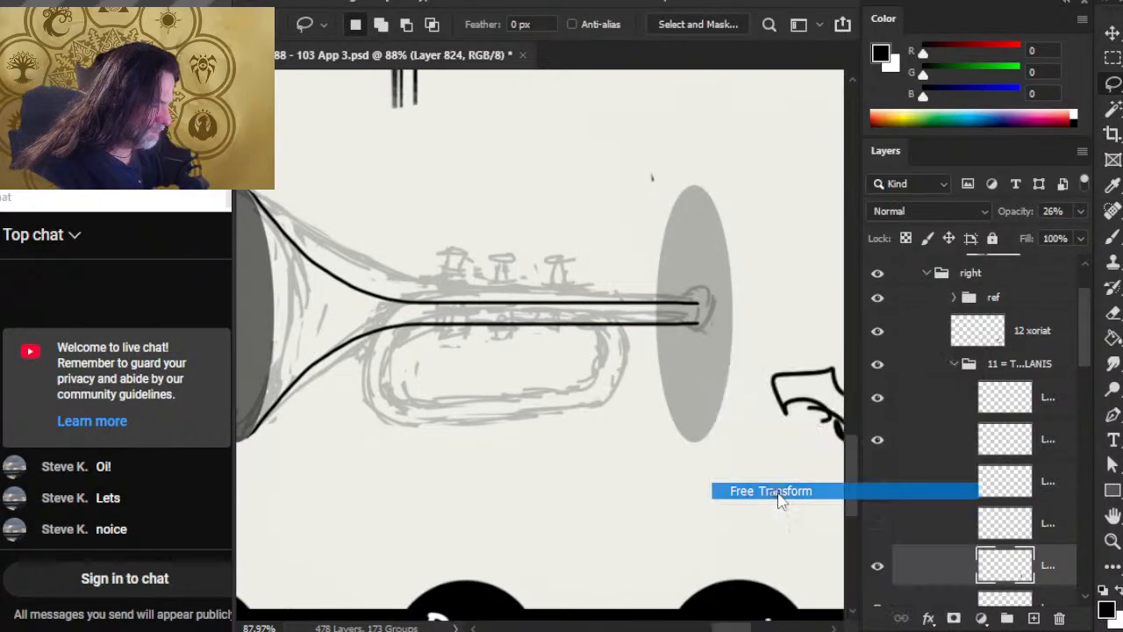
left_click_drag(731, 312, 692, 314)
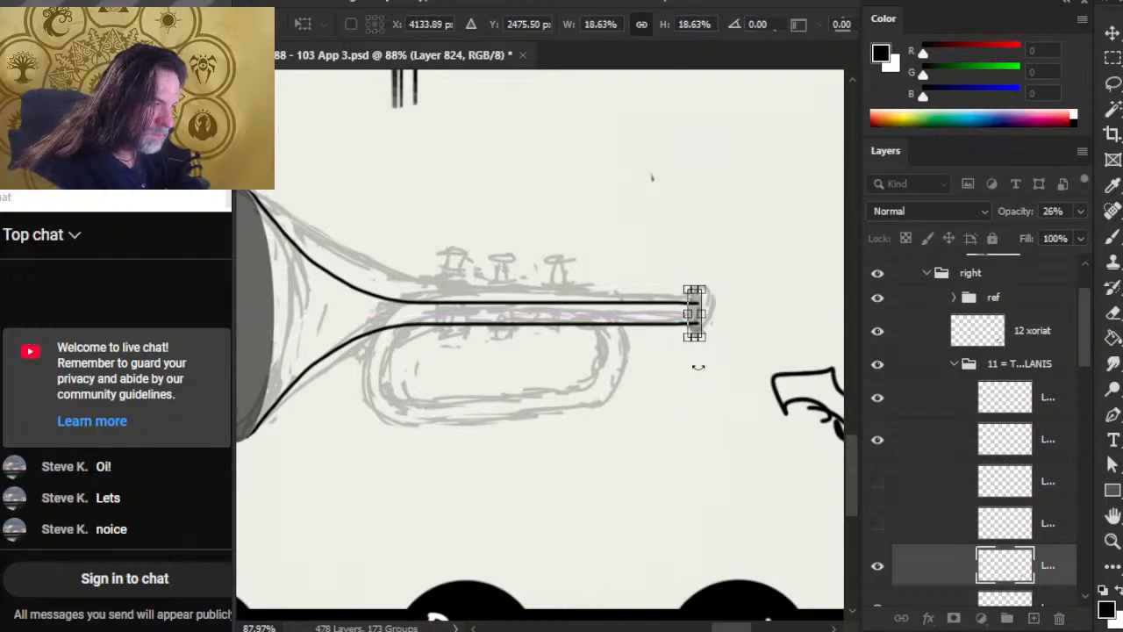
key("Return")
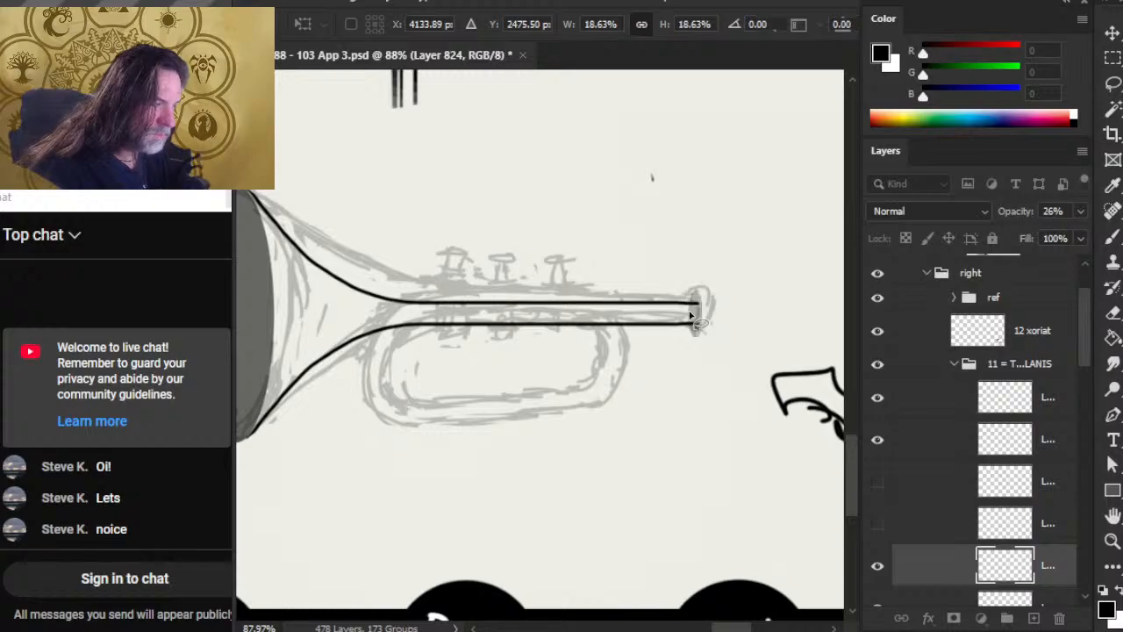
Pull the small mouthpiece ellipse's inner edge slightly inward with Free Transform
key("z")
left_click_drag(706, 313, 761, 371)
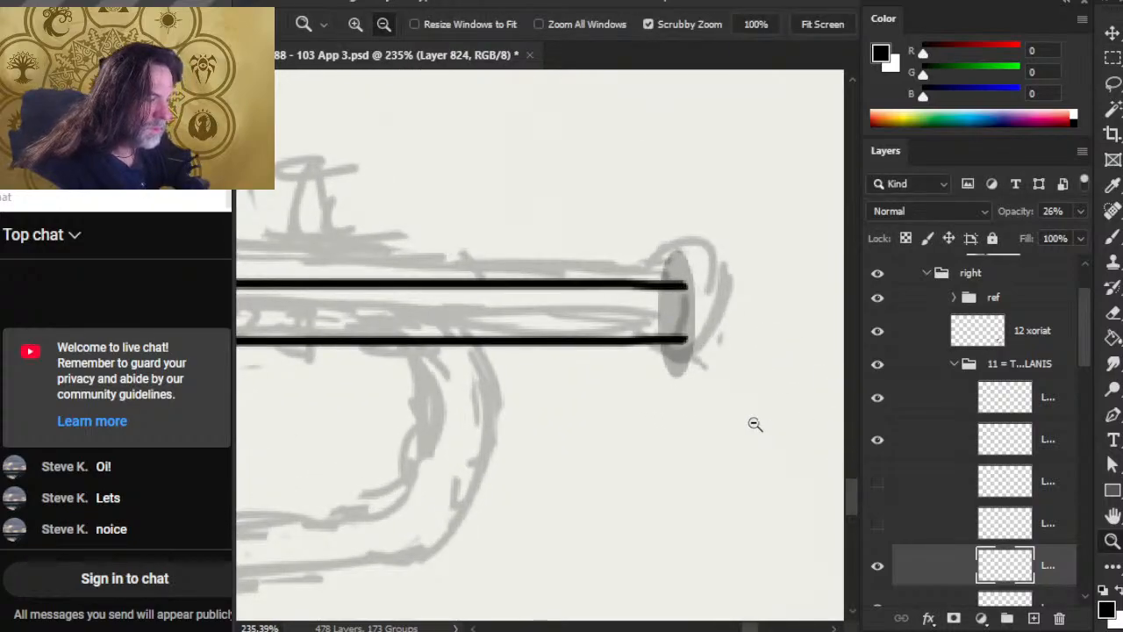
key("l")
right_click(531, 355)
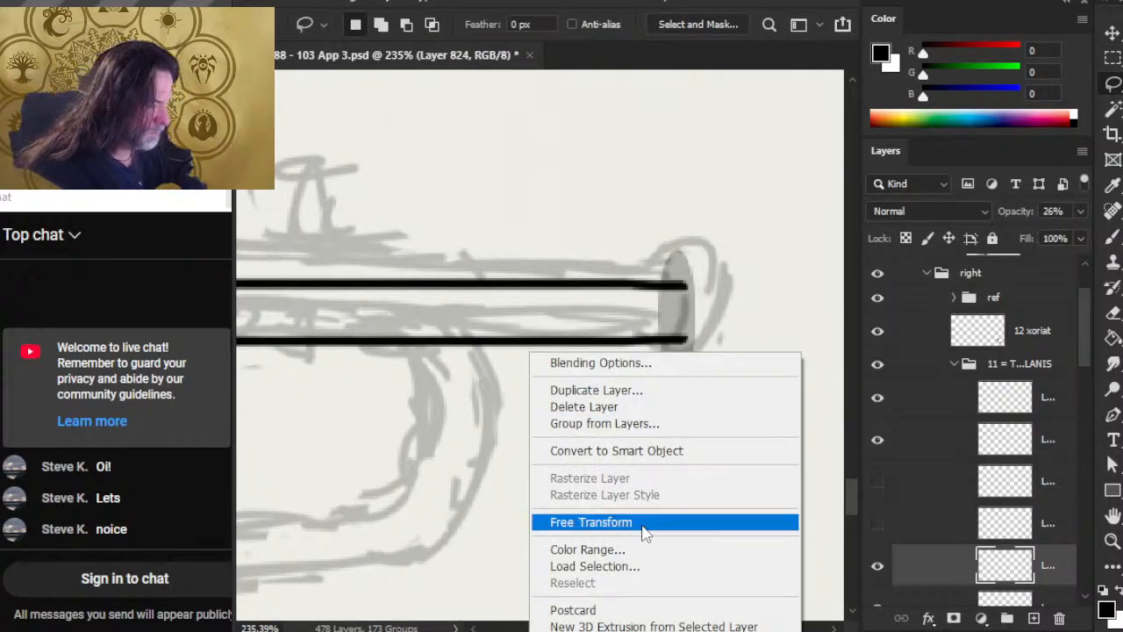
left_click(643, 523)
left_click_drag(663, 320, 665, 319)
key("Return")
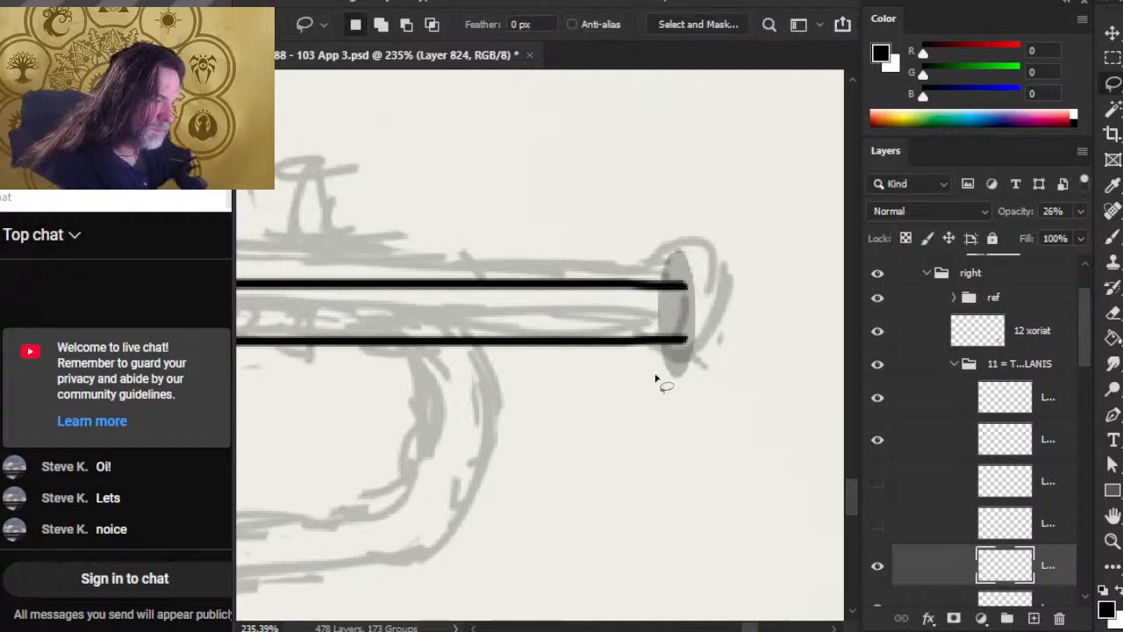
Shrink the mouthpiece ellipse to just beyond the tube's width and nudge it right onto the line ends
right_click(620, 300)
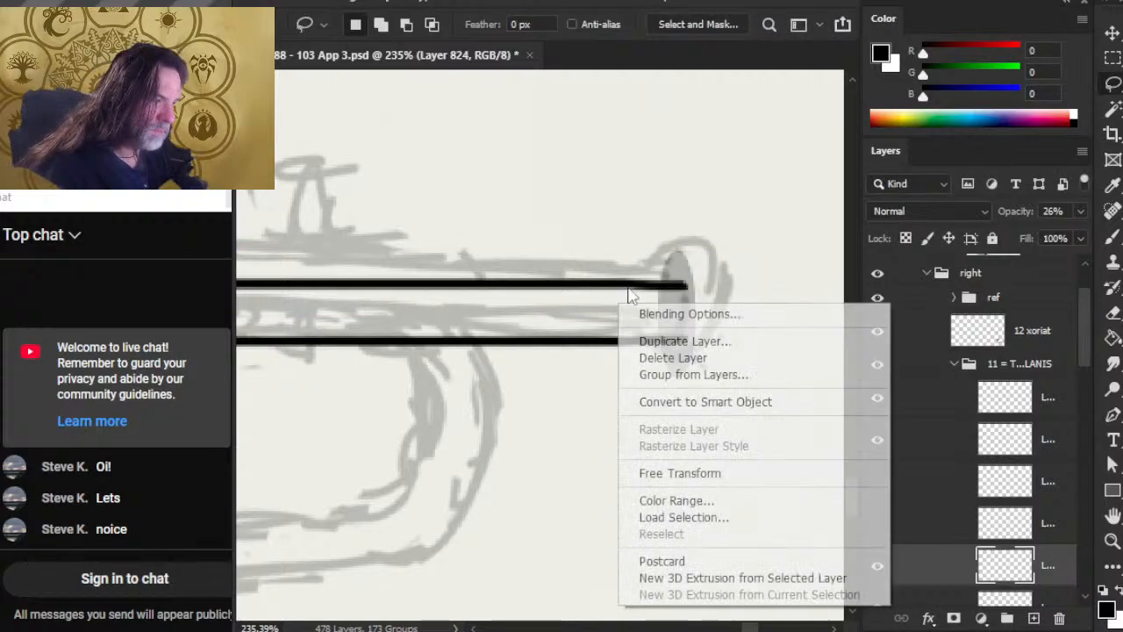
left_click(728, 471)
left_click_drag(693, 317, 688, 311)
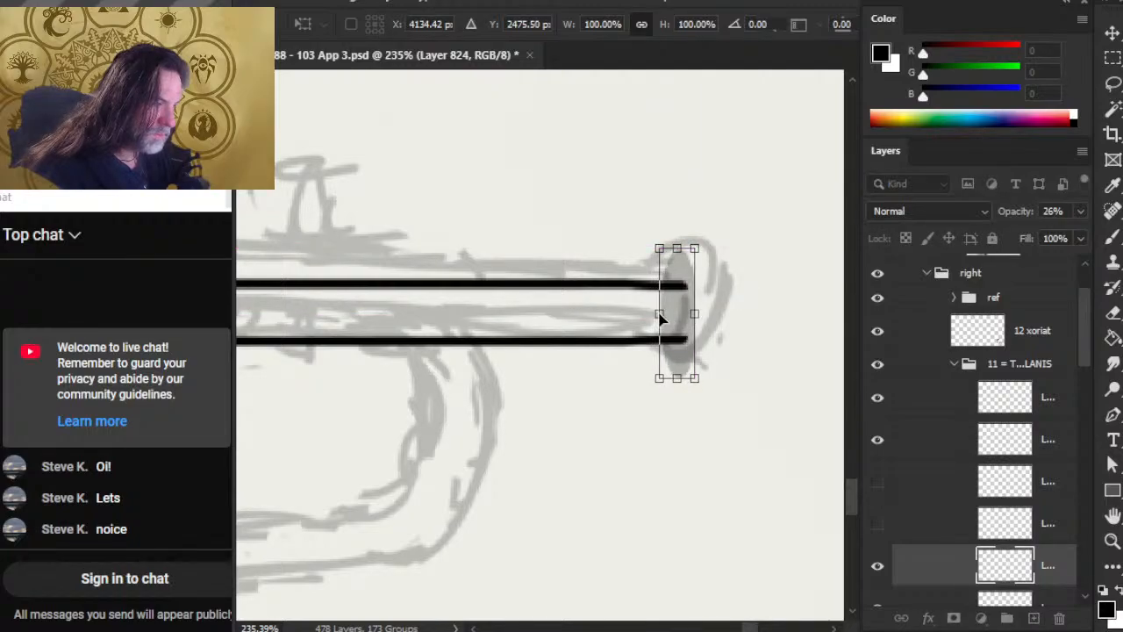
left_click_drag(658, 316, 665, 314)
key("Return")
key("l")
key("v")
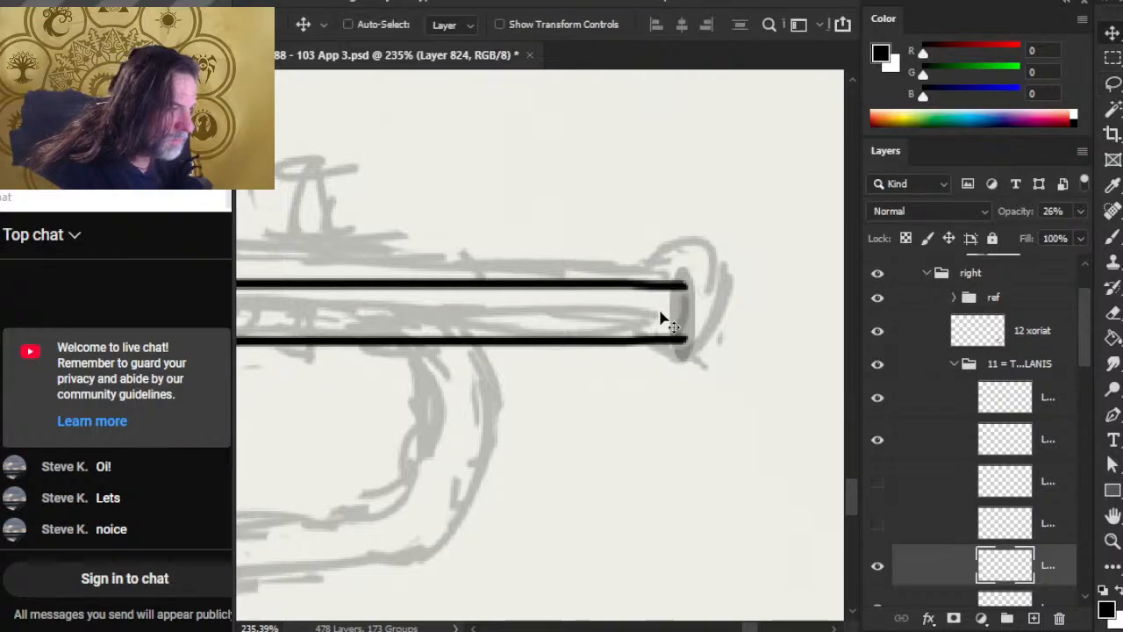
key("Right")
key("Right")
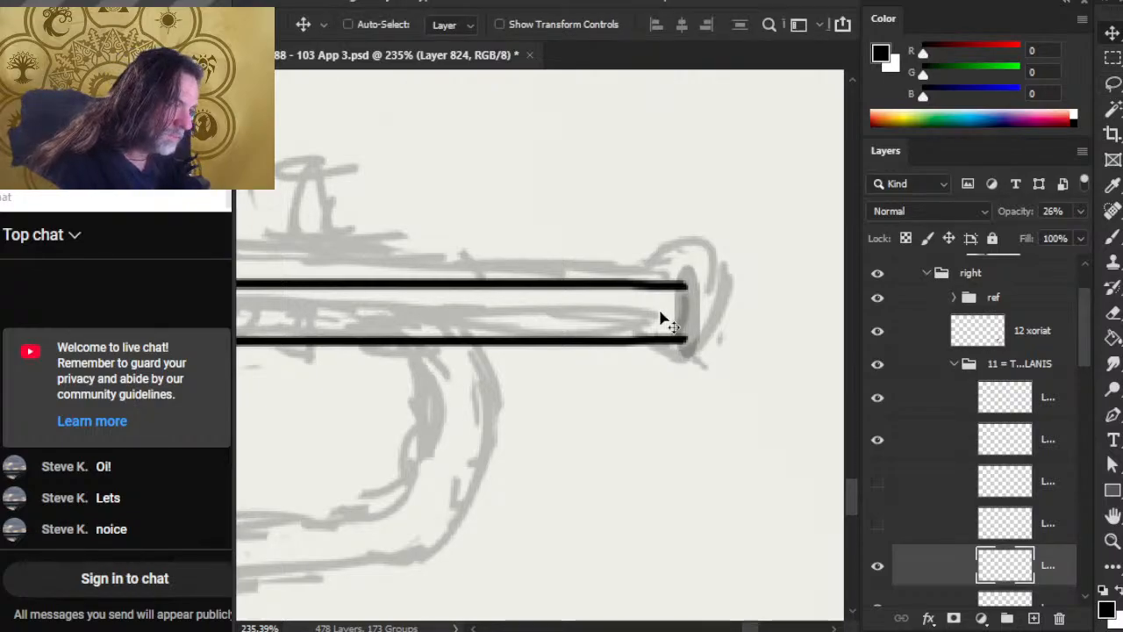
On a new layer above the line art, ink the mouthpiece's upper flare and outer rim along the ellipse, cleaning up with the Eraser
left_click(925, 403)
left_click(1033, 617)
key("b")
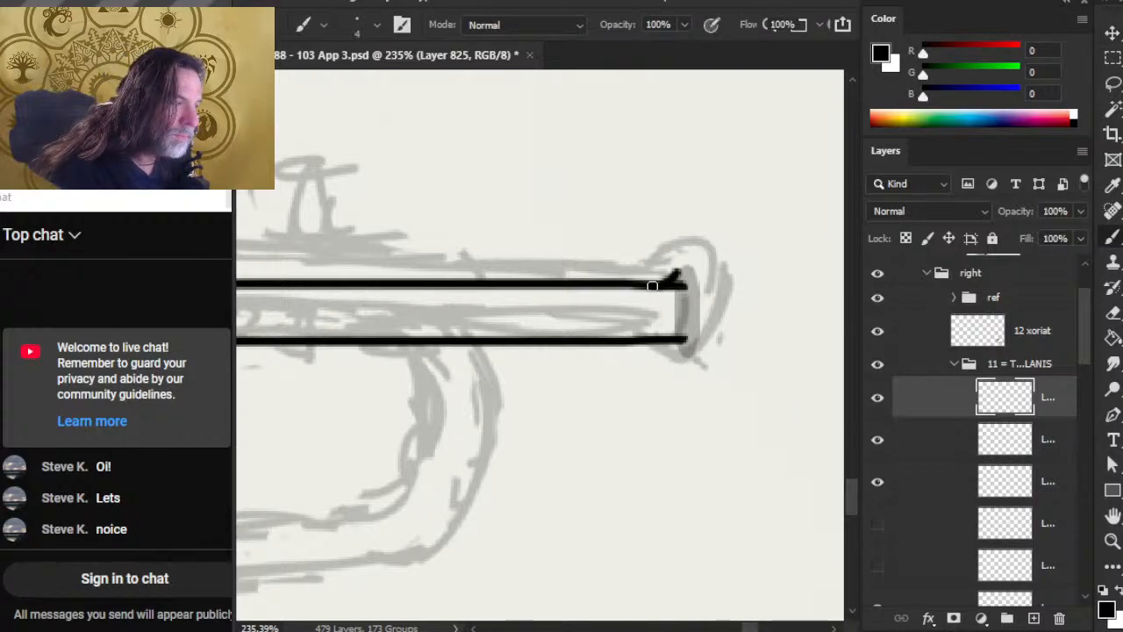
left_click_drag(652, 286, 693, 277)
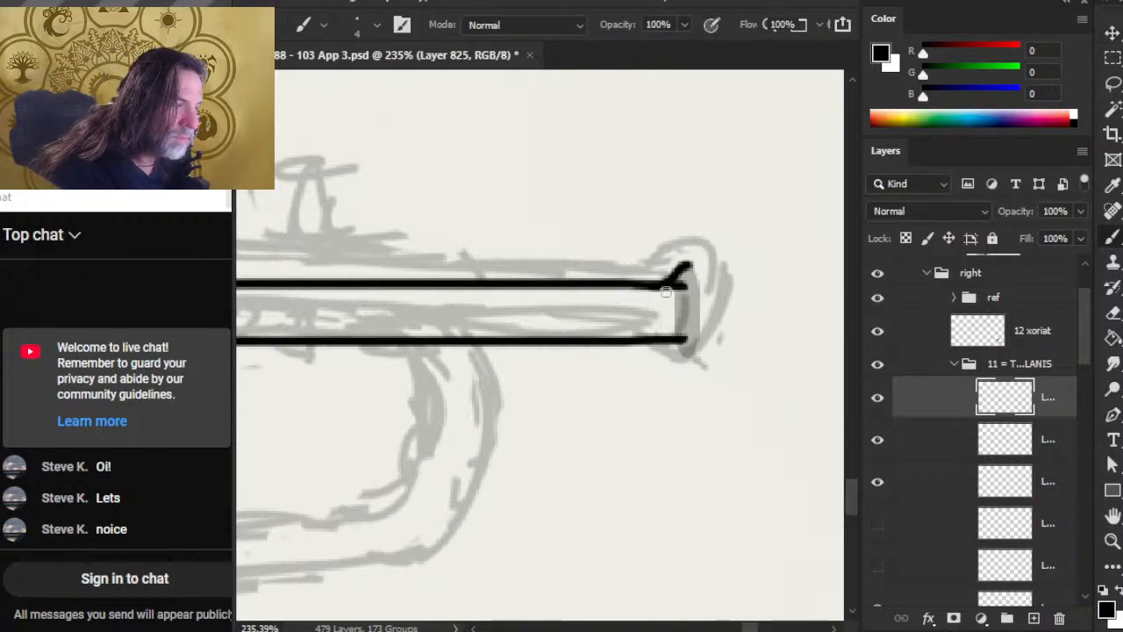
left_click_drag(688, 267, 694, 294)
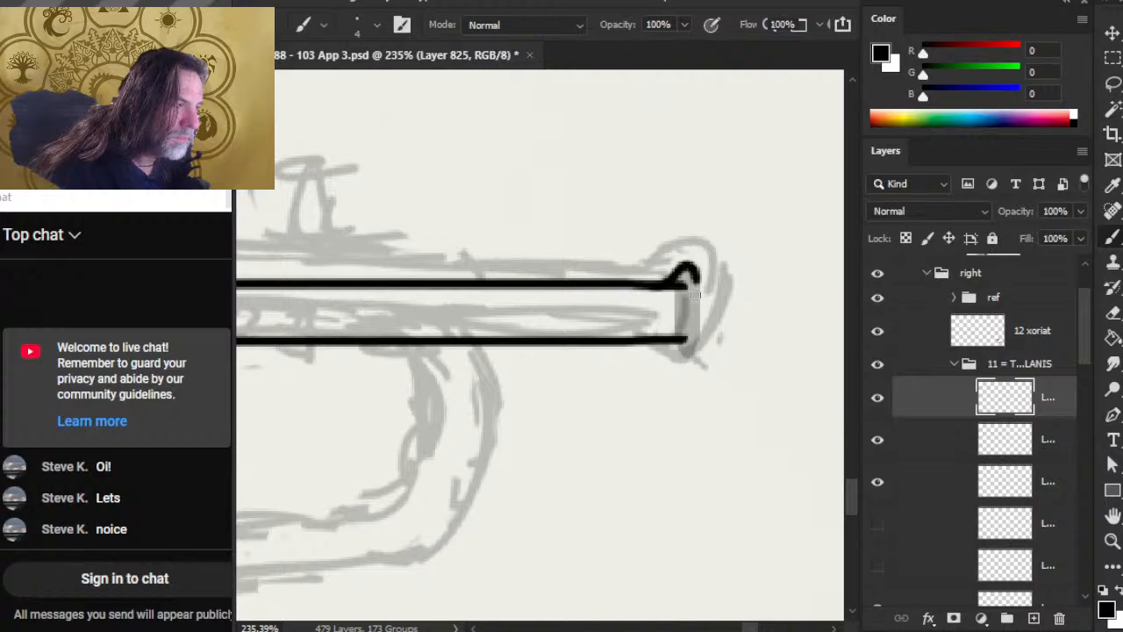
key("e")
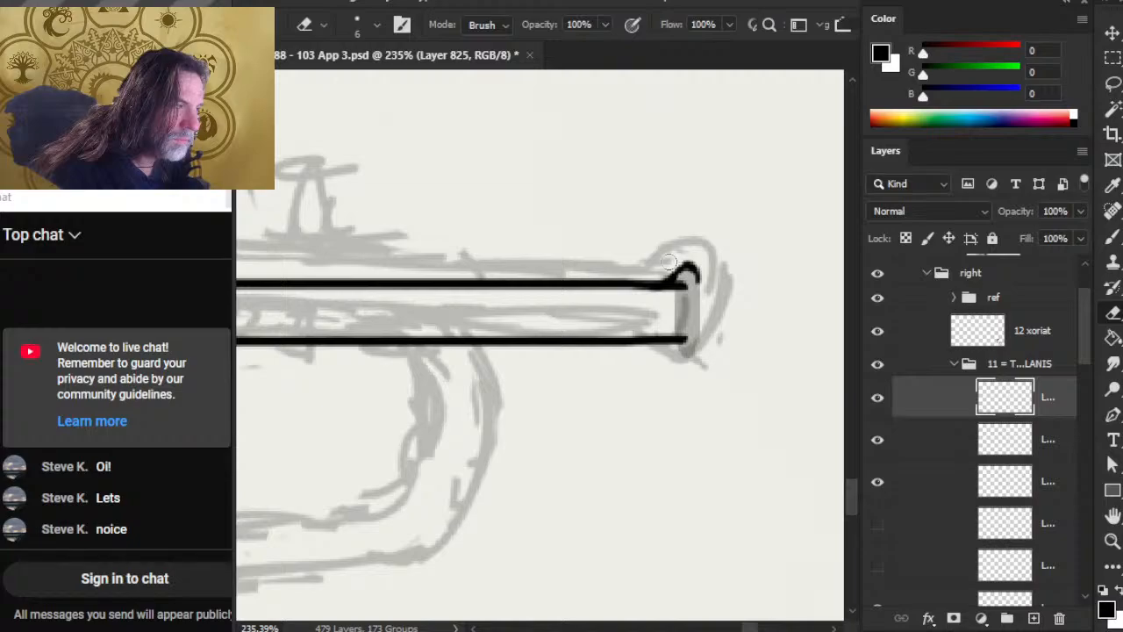
left_click_drag(689, 267, 698, 321)
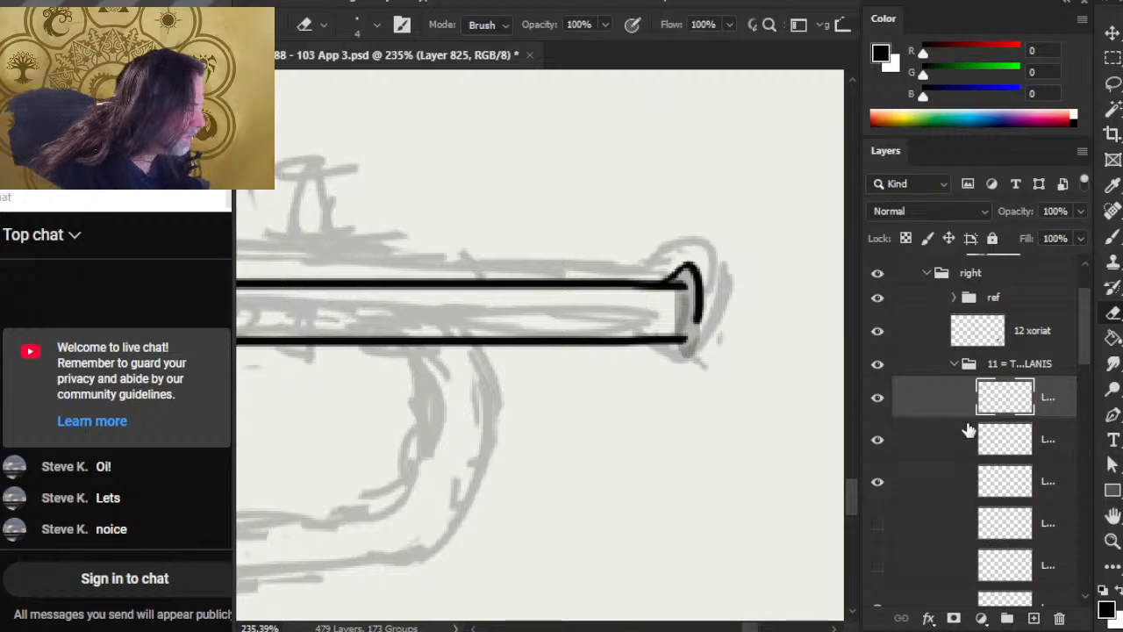
Merge the upper and lower tube line layers and toggle the merged layer's visibility to check it
left_click(925, 452)
left_click(919, 485, "shift")
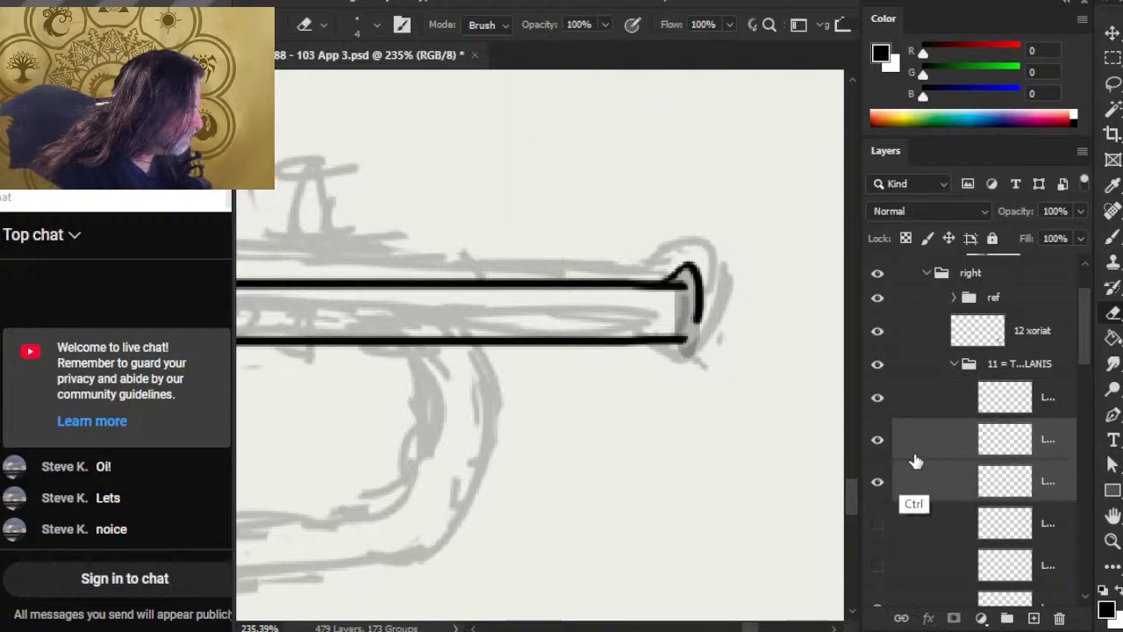
right_click(928, 444)
left_click(974, 533)
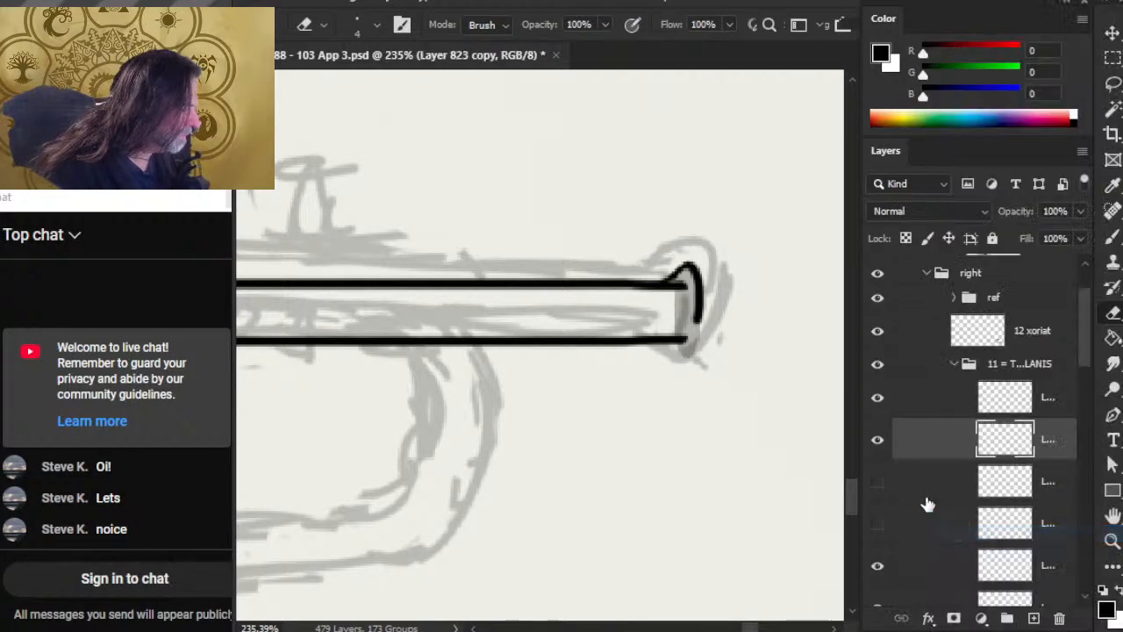
left_click(877, 439)
left_click(877, 438)
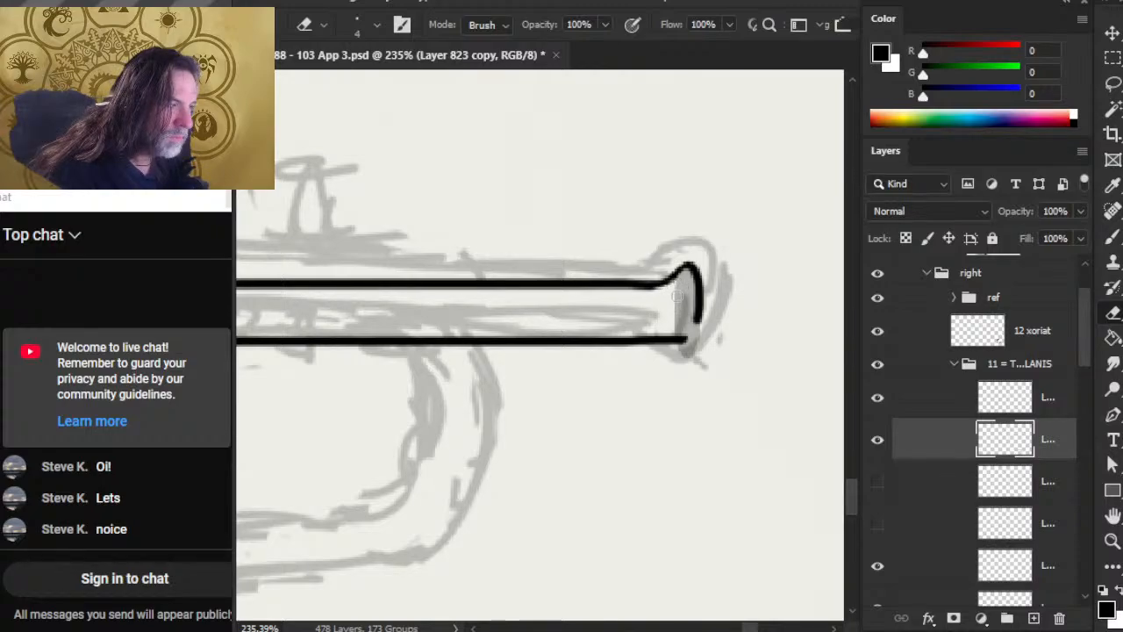
Smooth the join between the upper tube line and the mouthpiece flare with Brush and Eraser touch-ups
key("b")
left_click_drag(634, 286, 675, 283)
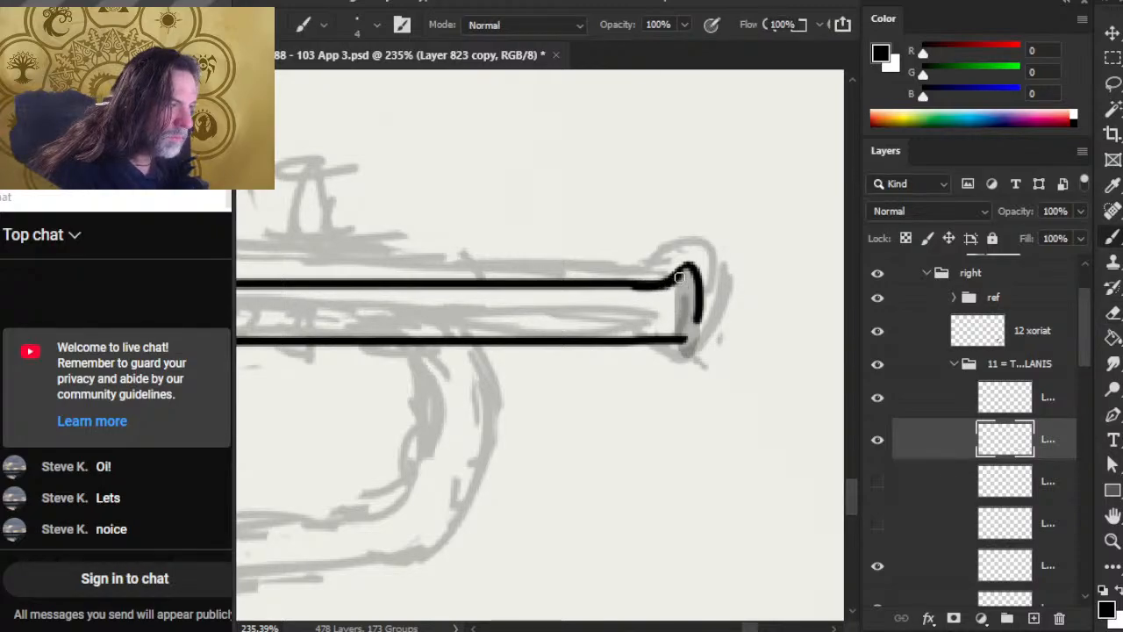
key("e")
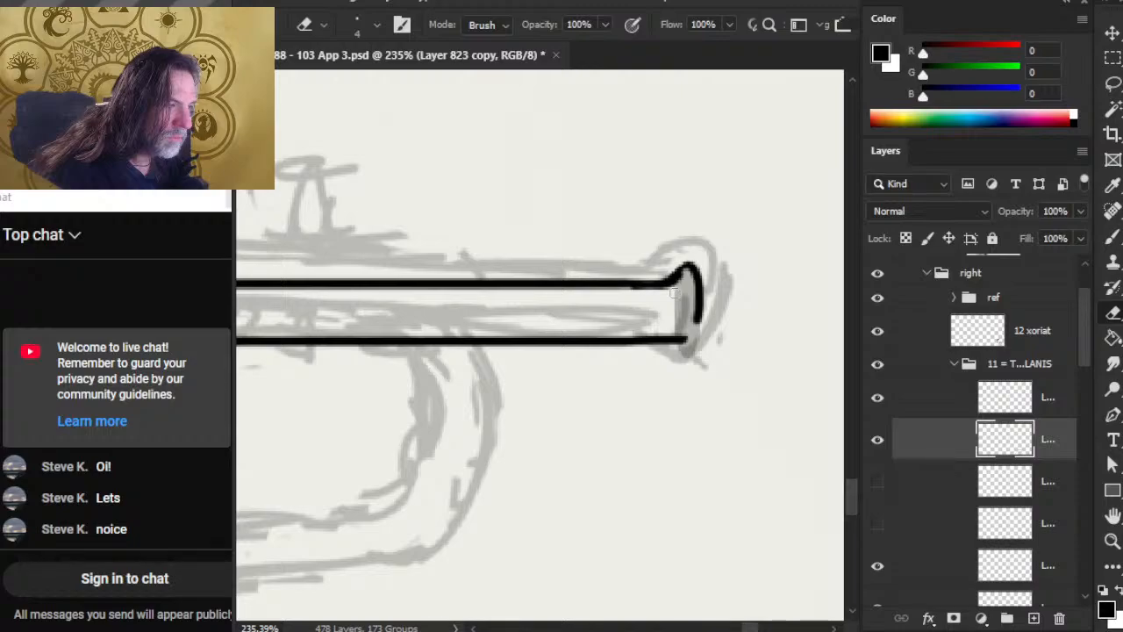
key("b")
mouse_move(664, 284)
left_mouse_down()
mouse_move(698, 299)
mouse_move(682, 293)
mouse_move(684, 274)
left_mouse_up()
key("e")
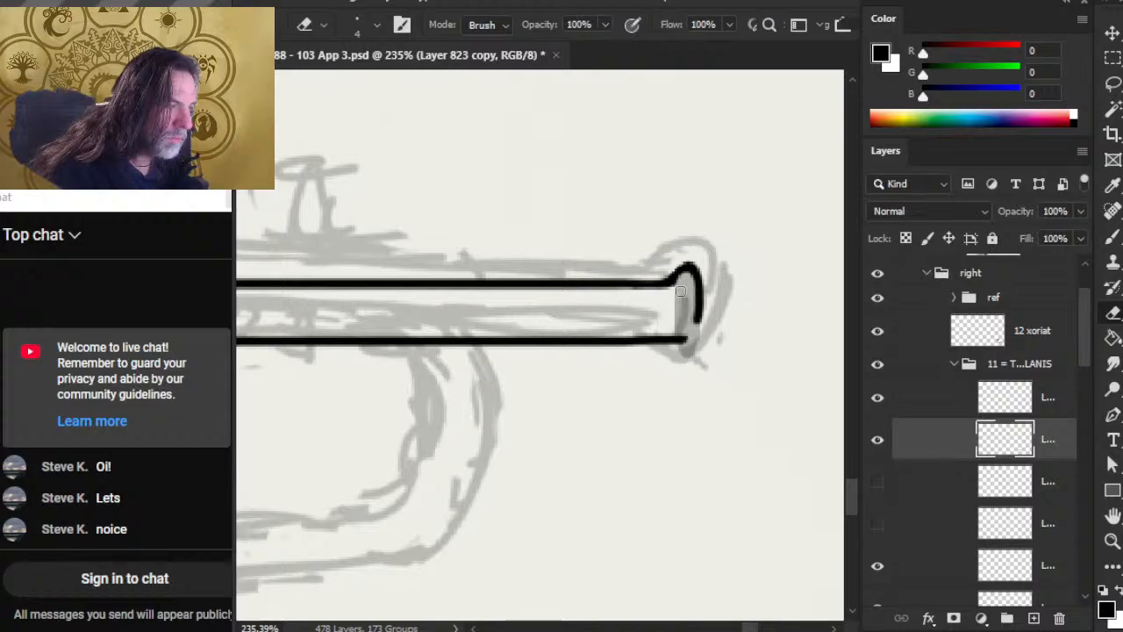
Duplicate the layer holding the mouthpiece's upper flare and rim, and flip the copy vertically
right_click(932, 404)
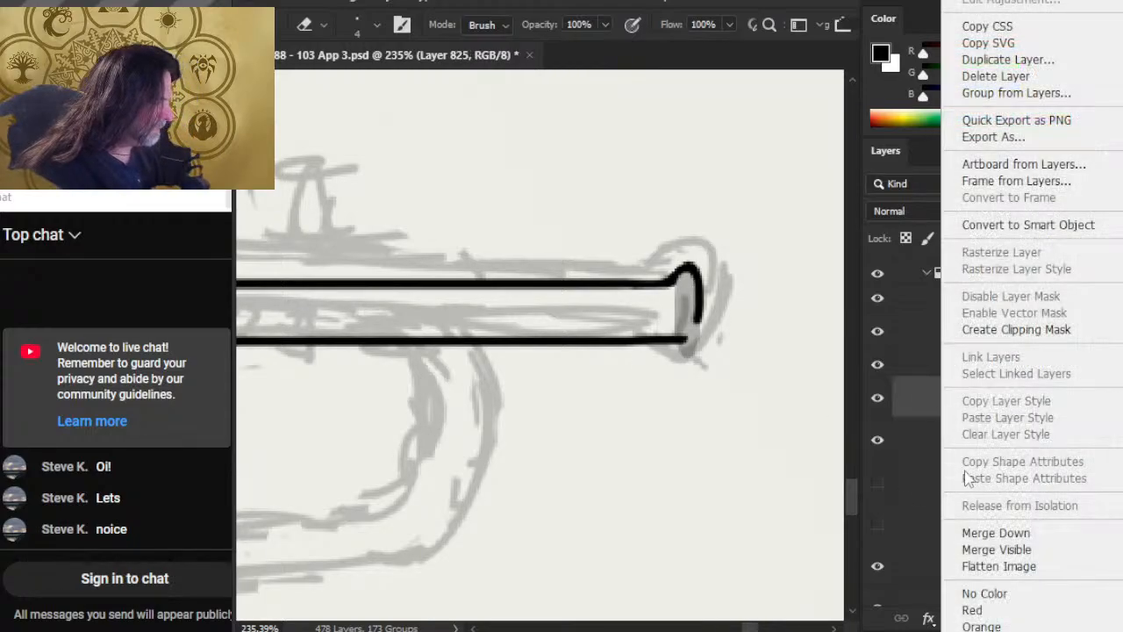
left_click(878, 443)
left_click(877, 444)
left_click(877, 443)
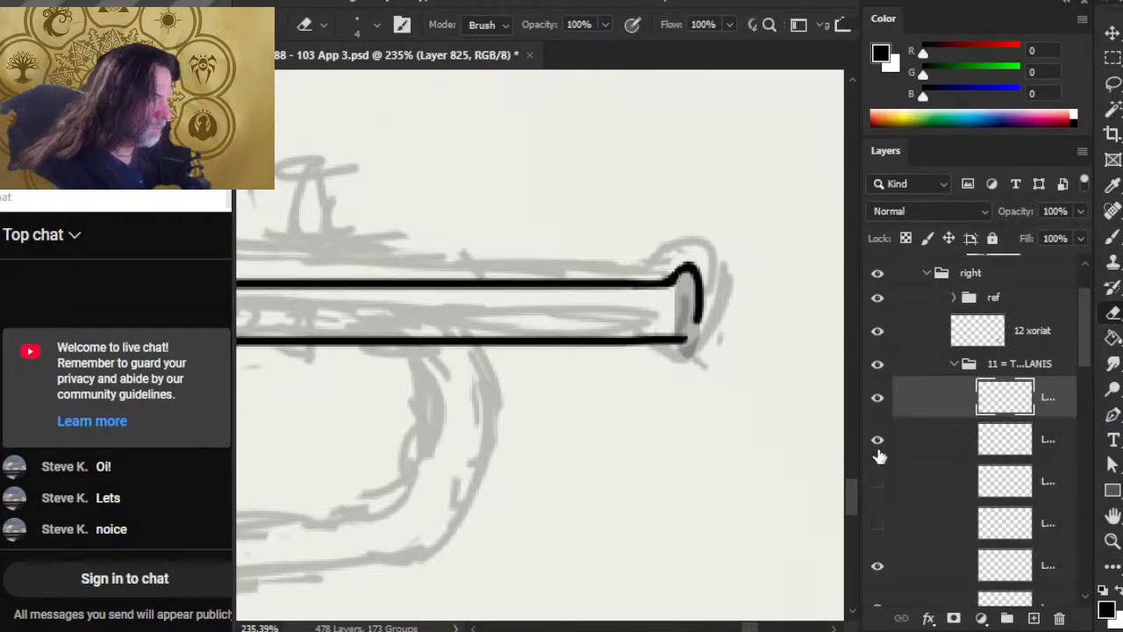
right_click(922, 406)
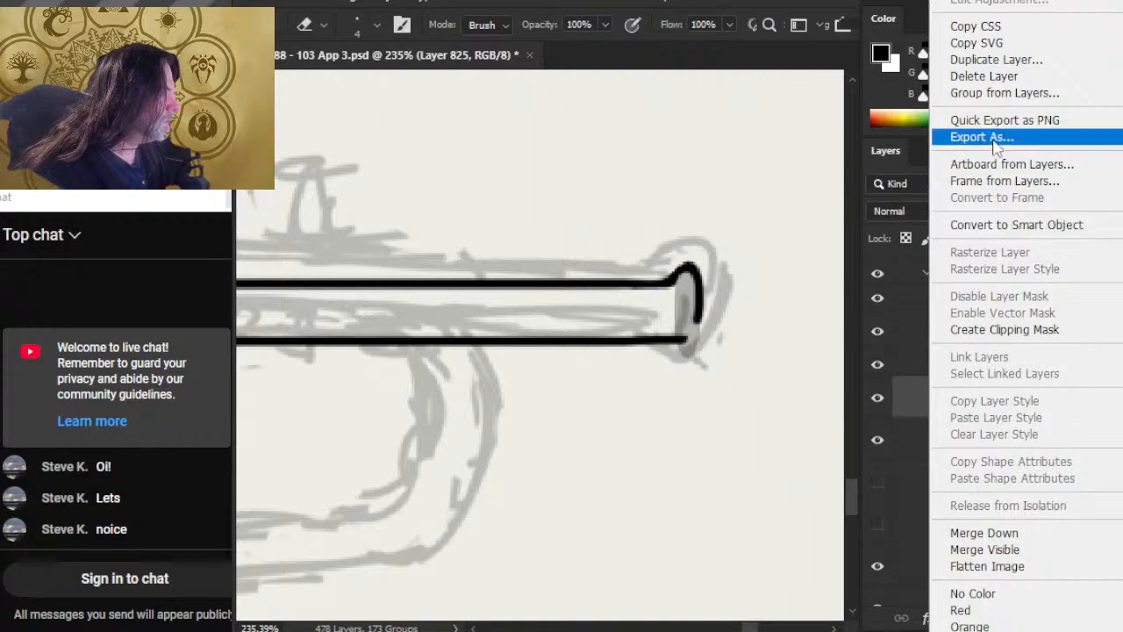
left_click(1015, 59)
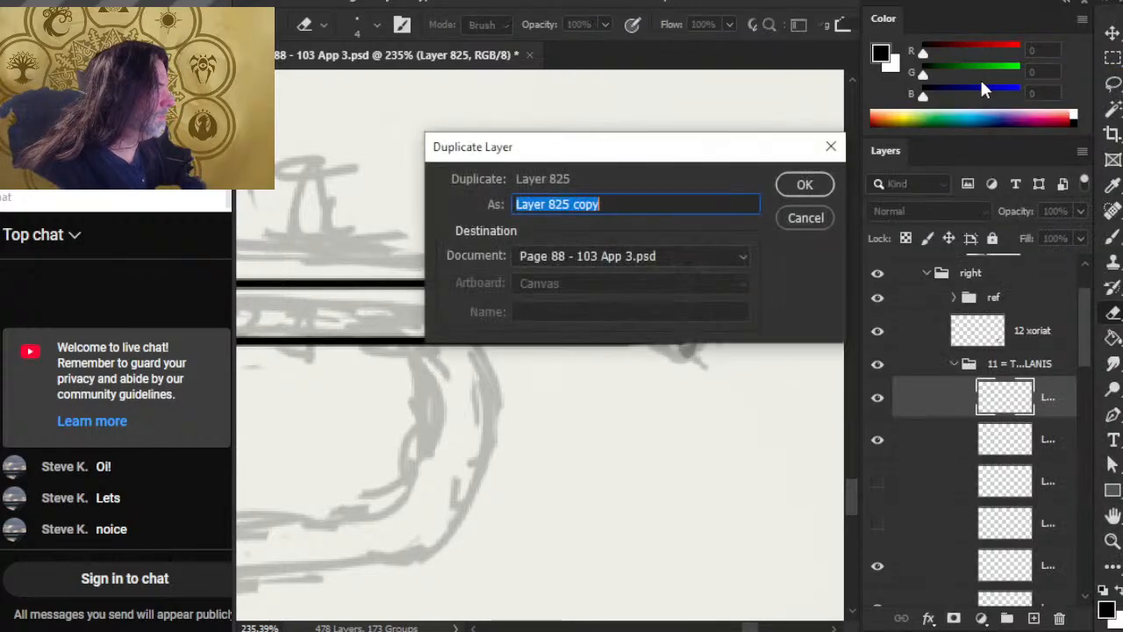
key("Return")
key("l")
right_click(654, 333)
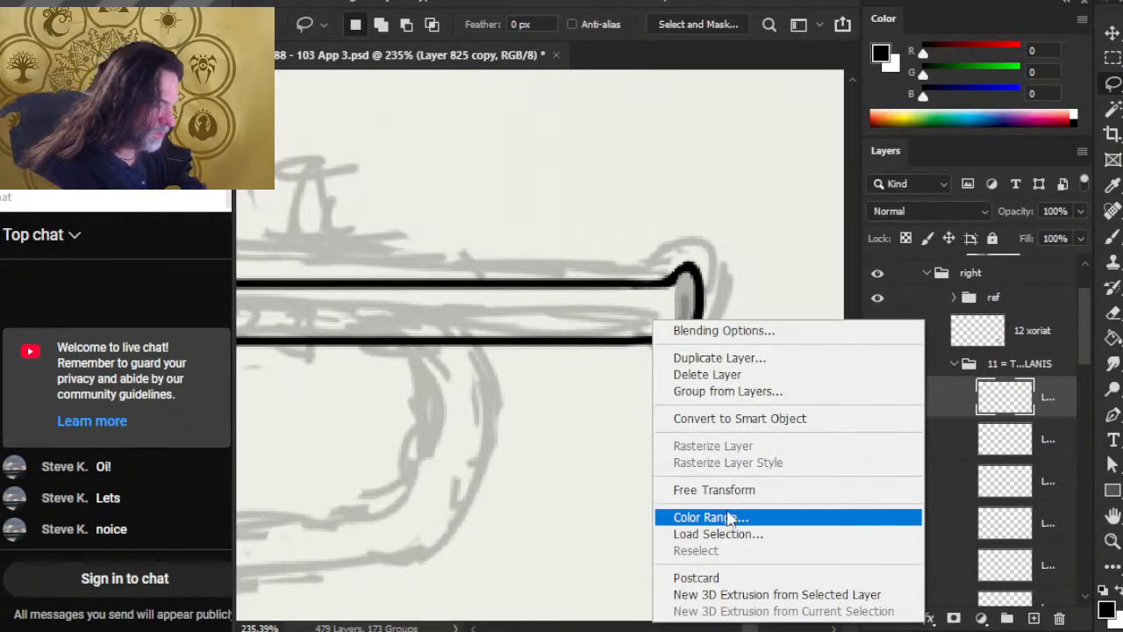
left_click(714, 489)
right_click(616, 383)
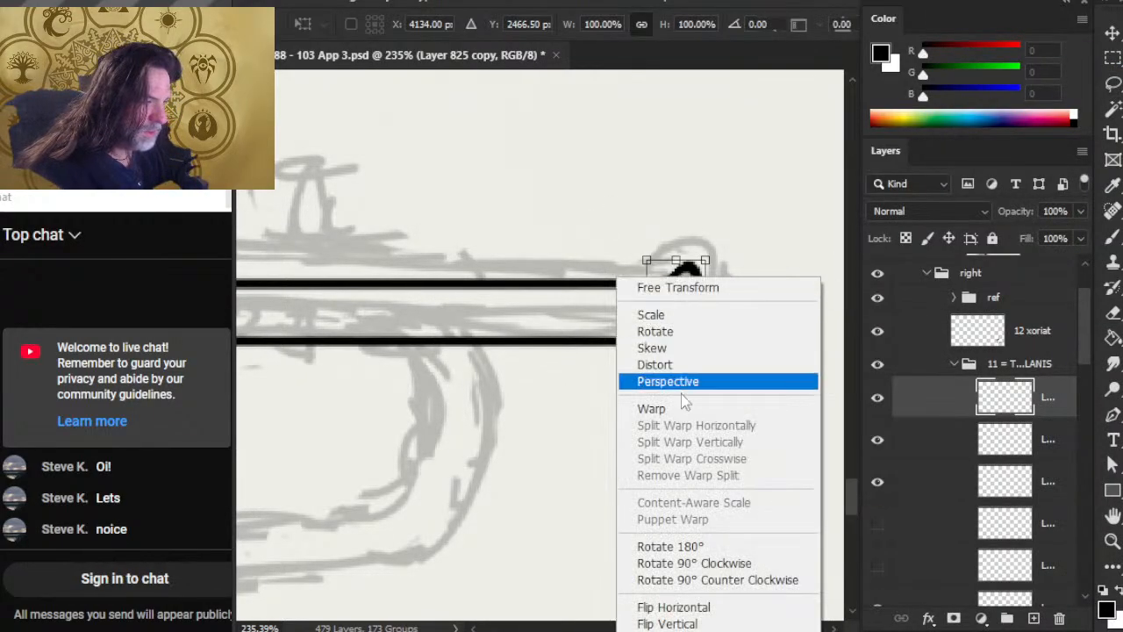
left_click(686, 623)
key("Return")
Nudge the flipped mouthpiece copy straight down until its flare meets the lower tube line
key("v")
key("Down")
key("Down")
key("Down")
key("Down")
key("Down")
key("Down")
key("Down")
key("Down")
key("Down")
key("Down")
key("Down")
key("Down")
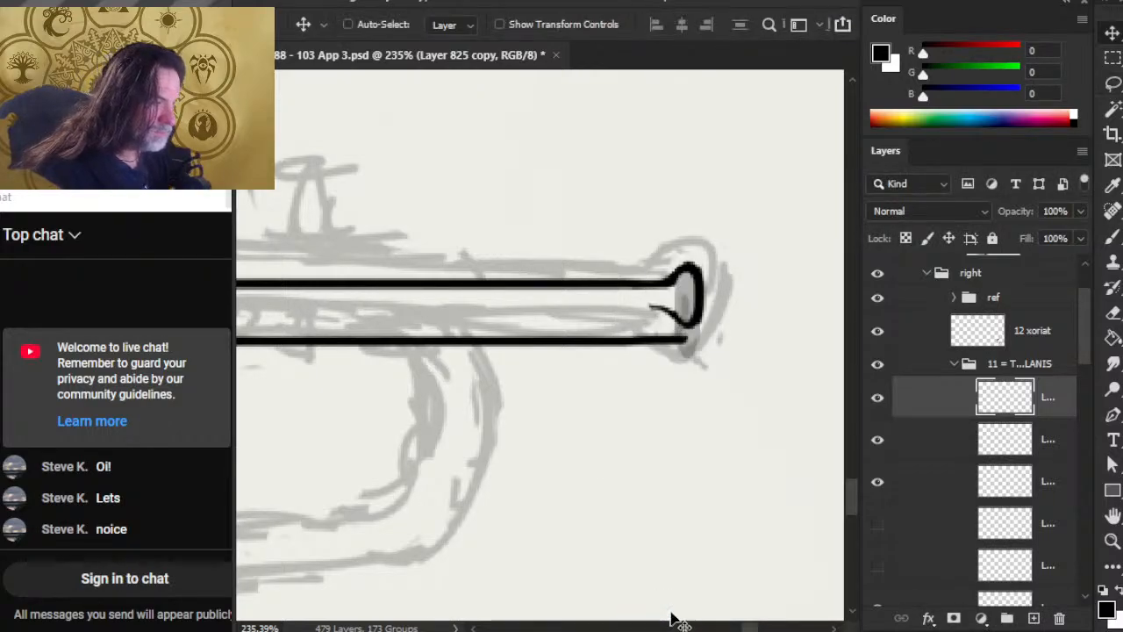
key("Down")
key("Down")
key("Down")
key("Down")
key("Down")
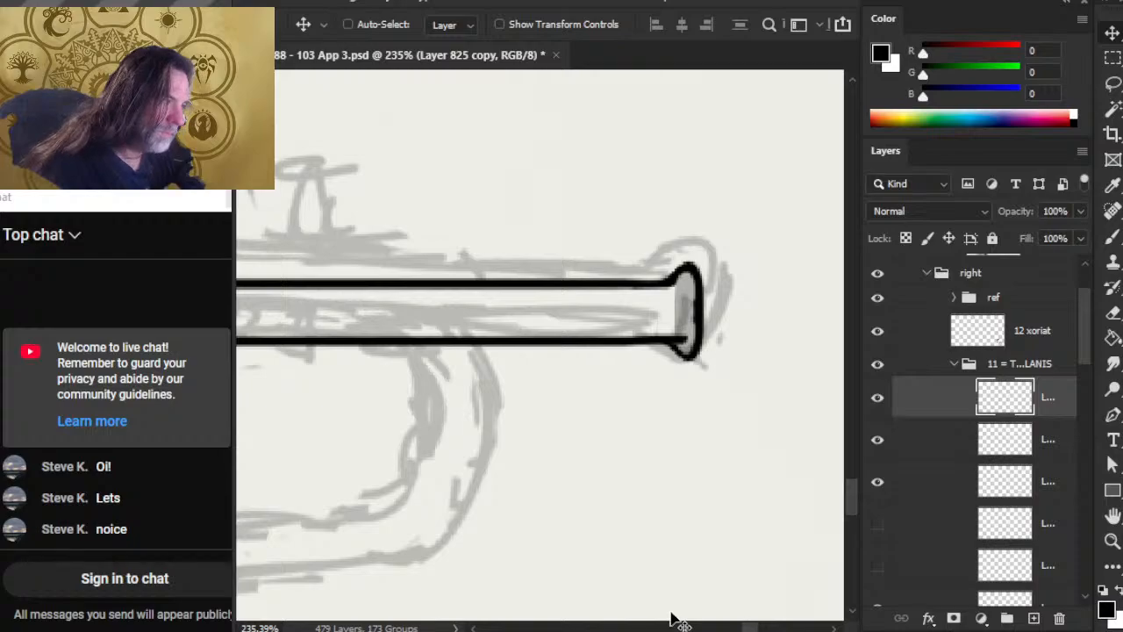
key("Up")
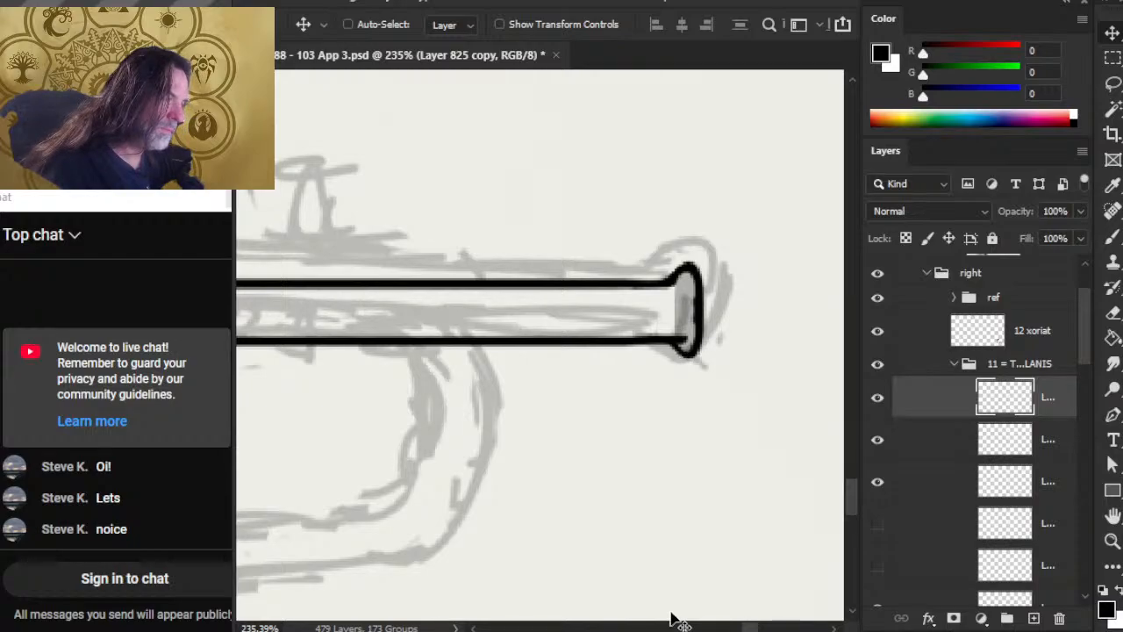
key("Down")
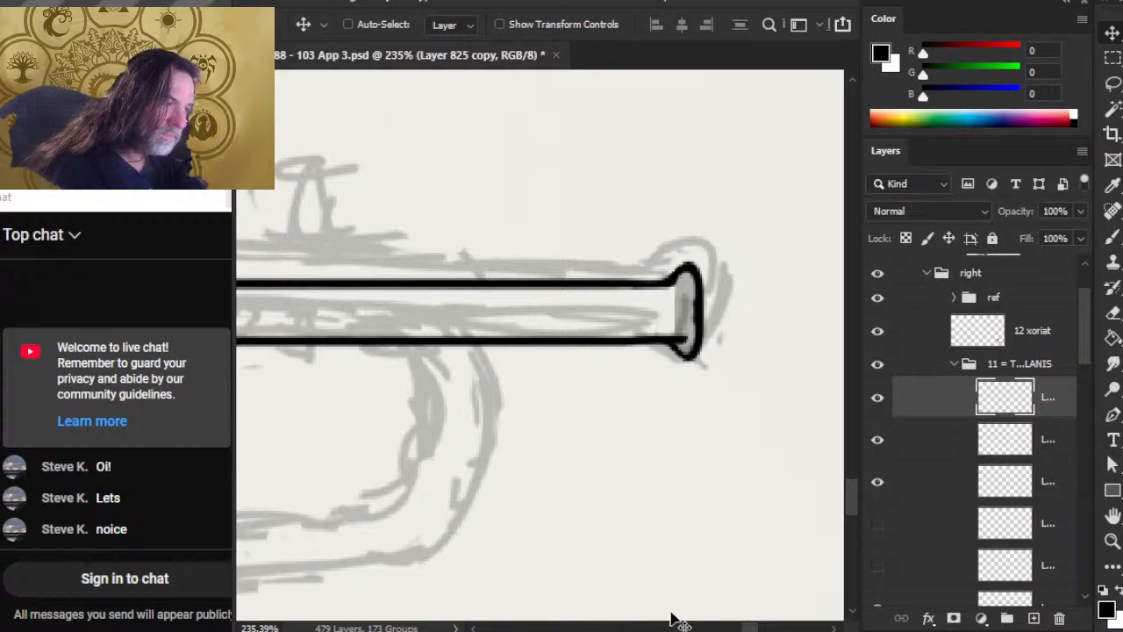
Merge the flipped flare down into the original flare layer and even out the rim with Brush and Eraser touch-ups
right_click(921, 423)
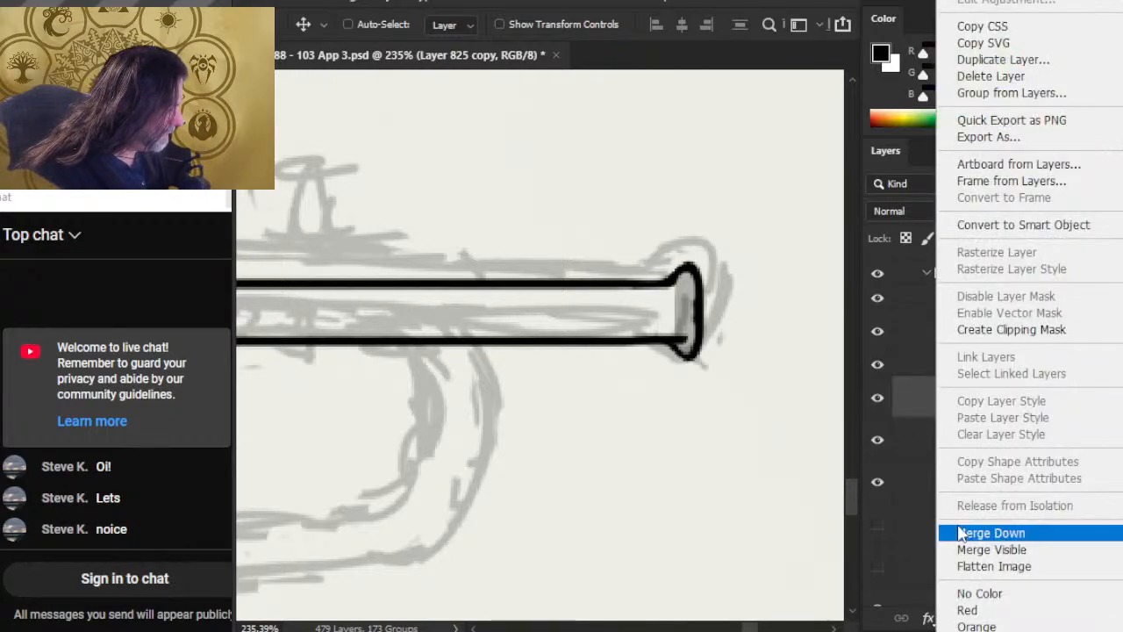
left_click(960, 532)
key("e")
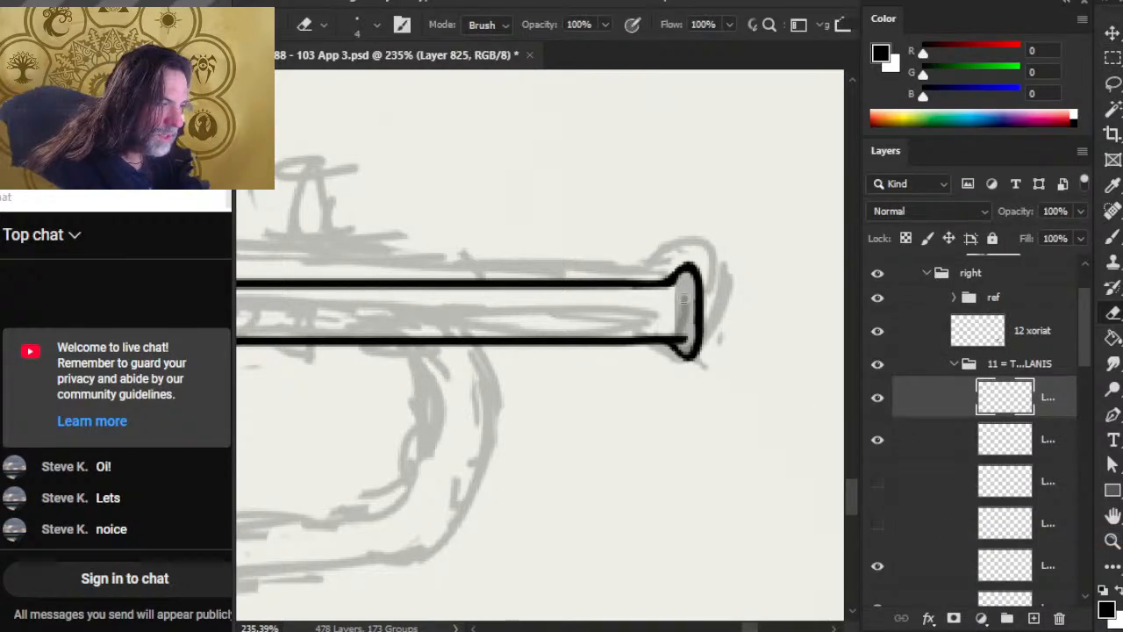
key("b")
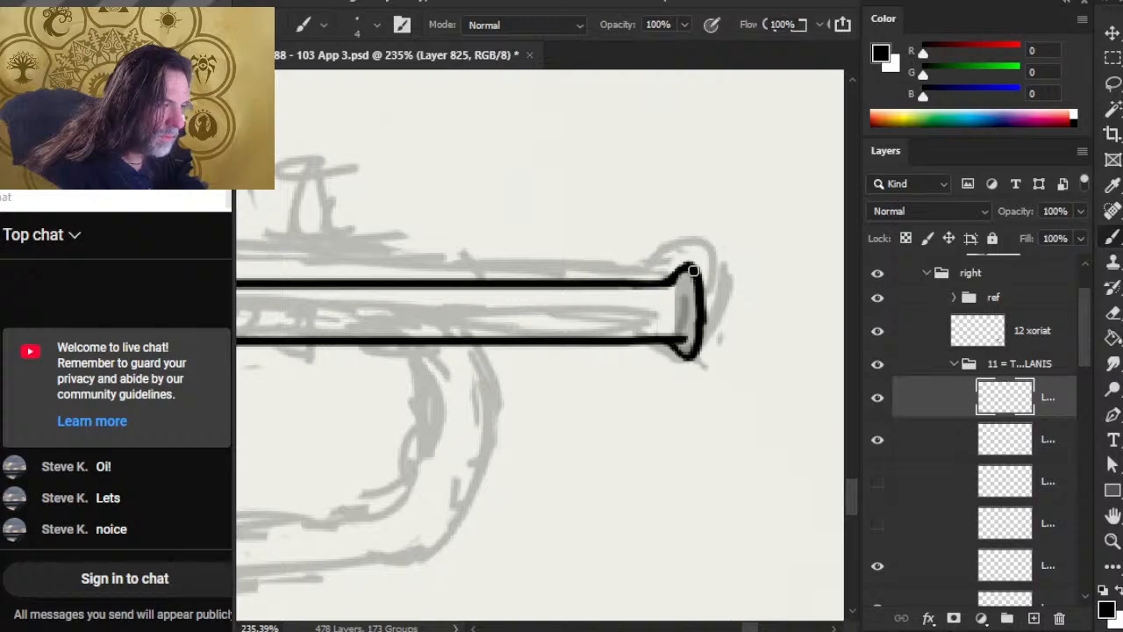
key("e")
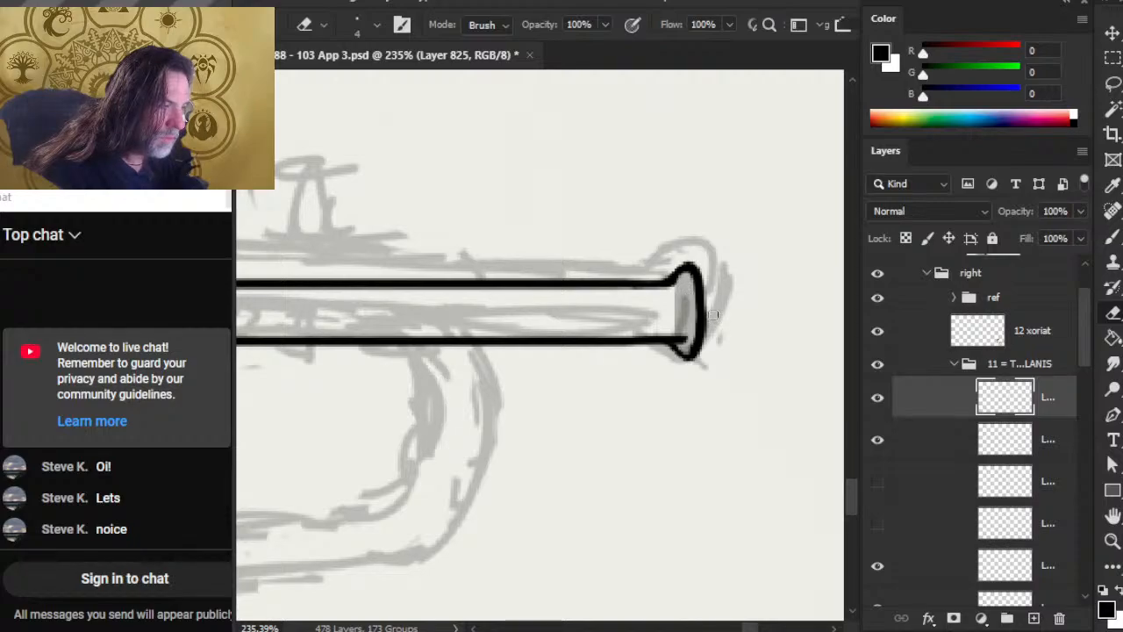
On the tube line layer, erase the line end inside the mouthpiece and blend the lower line into its flare
left_click(940, 438)
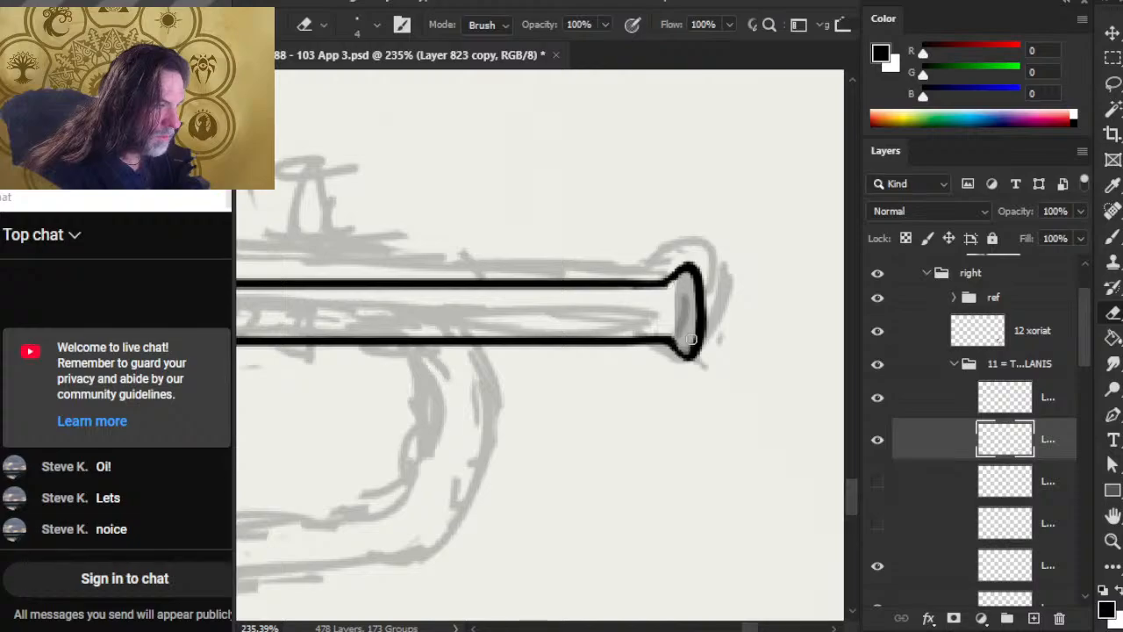
key("b")
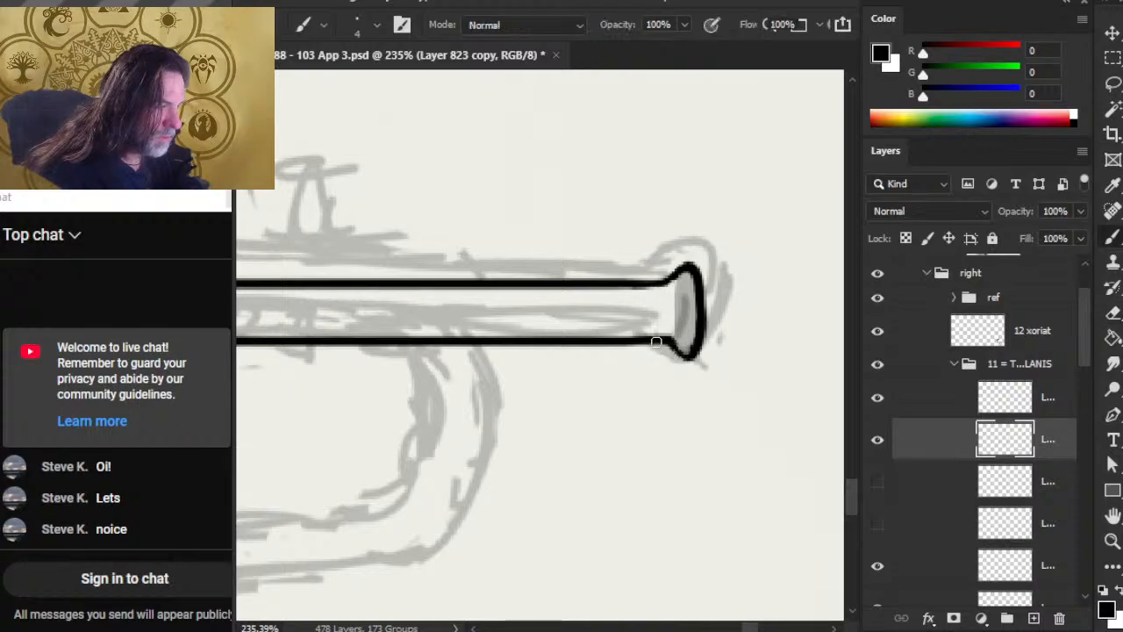
left_click_drag(660, 336, 685, 356)
key("e")
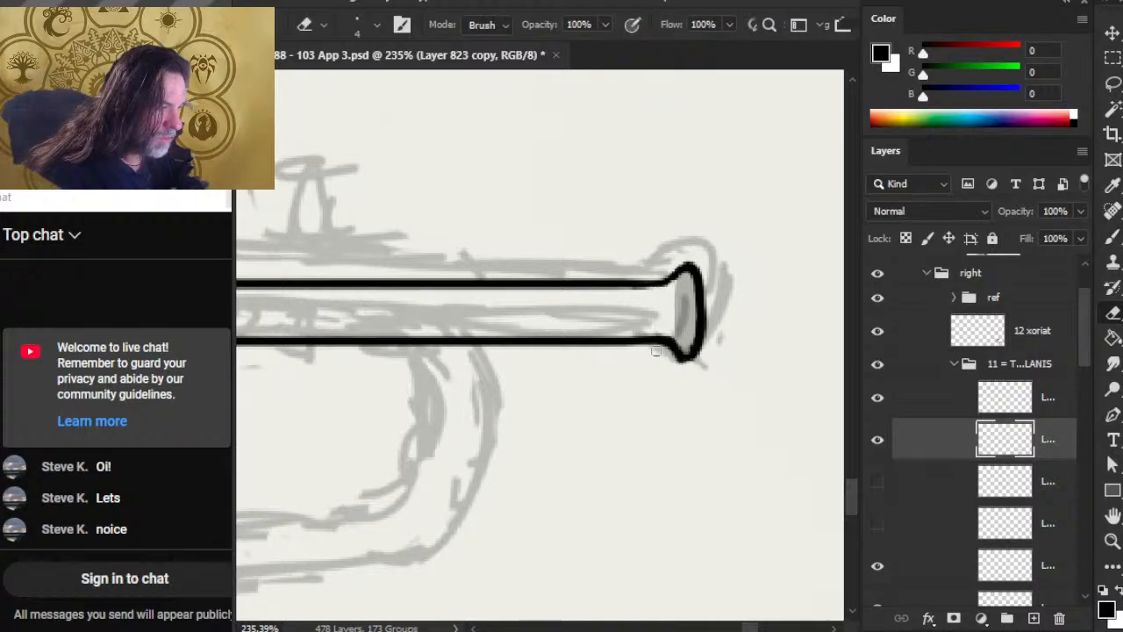
left_click_drag(670, 360, 668, 351)
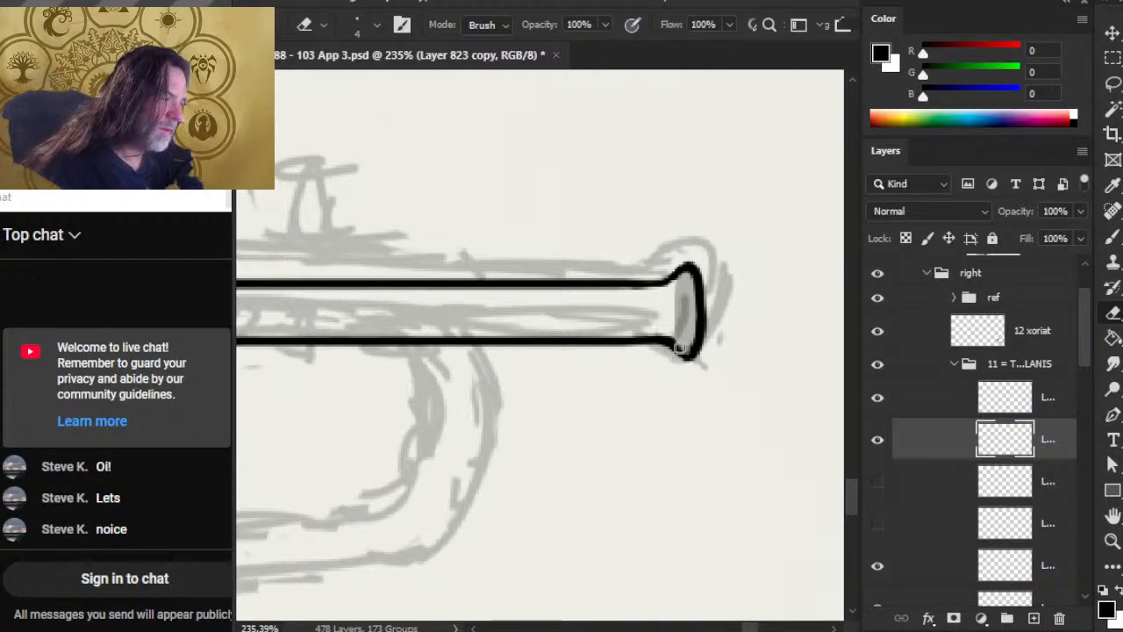
Merge the mouthpiece layer down into the tube lines and erase the mouthpiece's lower half with the Eraser at size 8
right_click(905, 401)
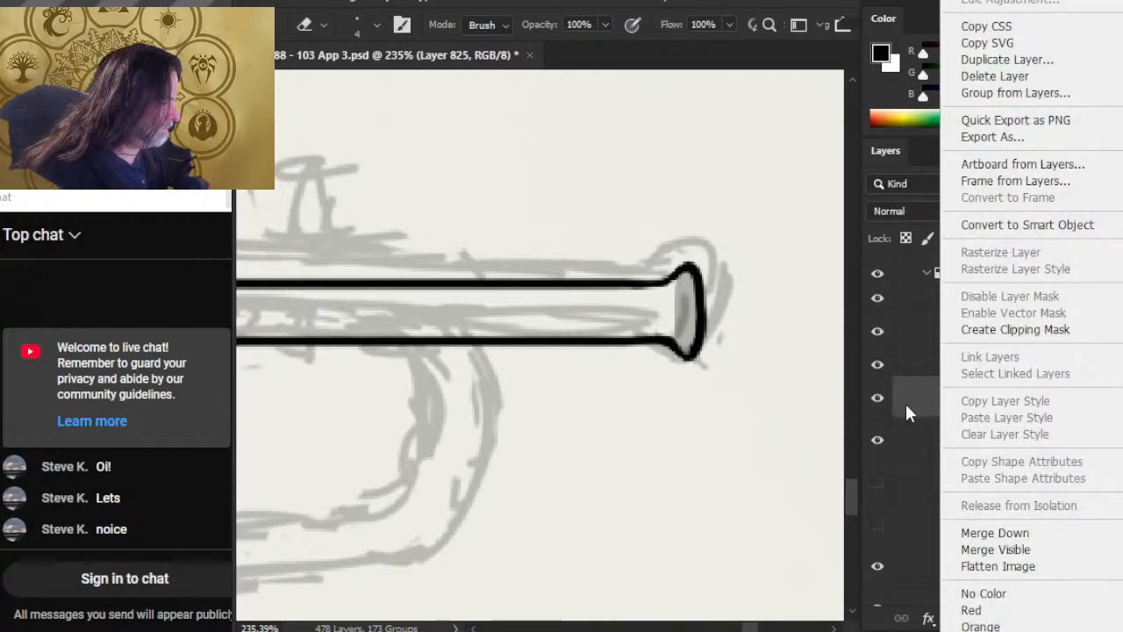
left_click(997, 534)
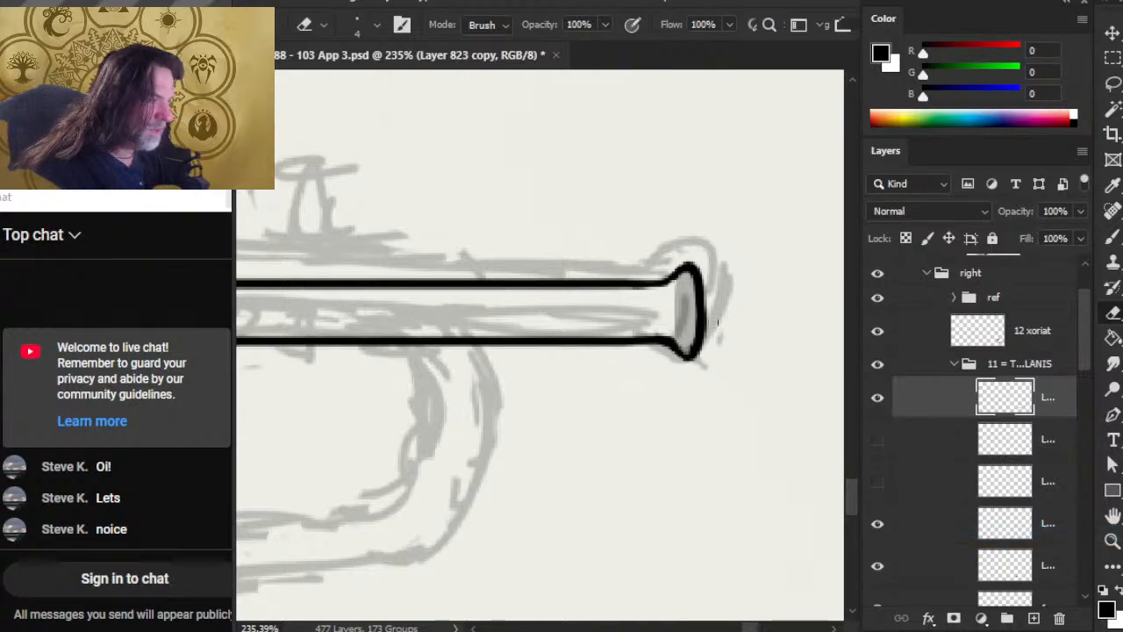
key("bracketright")
mouse_move(699, 329)
left_mouse_down()
mouse_move(676, 347)
mouse_move(716, 330)
left_mouse_up()
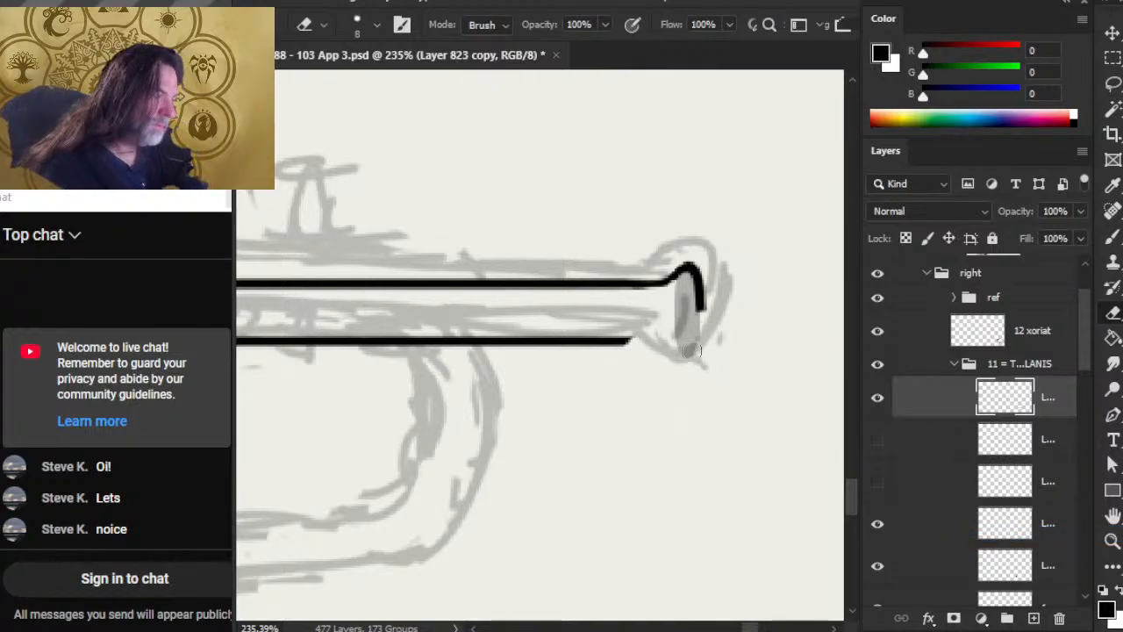
Lasso the upper flare with a short stretch of tube line, copy it to a new layer and flip it vertically
key("l")
mouse_move(698, 242)
left_mouse_down()
mouse_move(671, 226)
mouse_move(744, 334)
mouse_move(696, 241)
left_mouse_up()
key("ctrl+j")
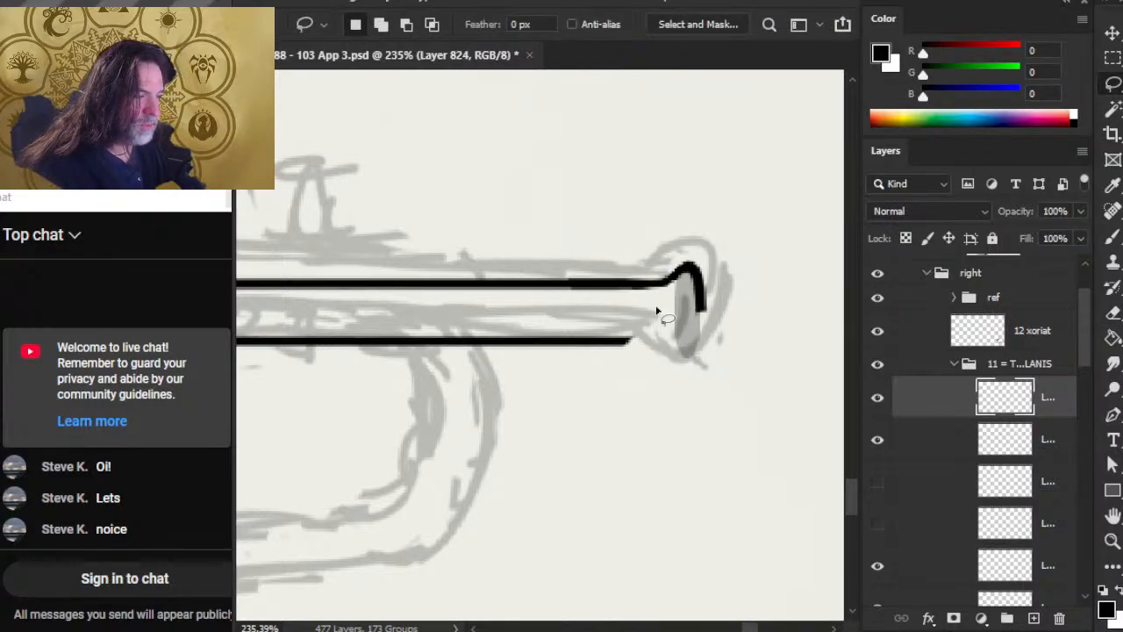
right_click(650, 301)
left_click(712, 471)
right_click(658, 324)
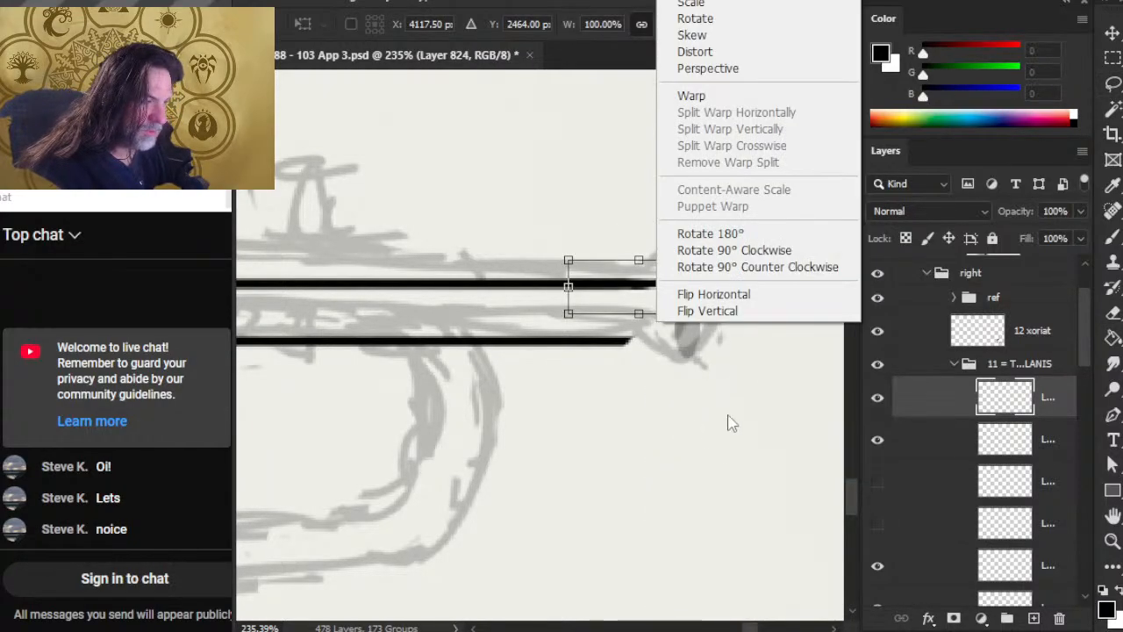
left_click(728, 312)
key("Return")
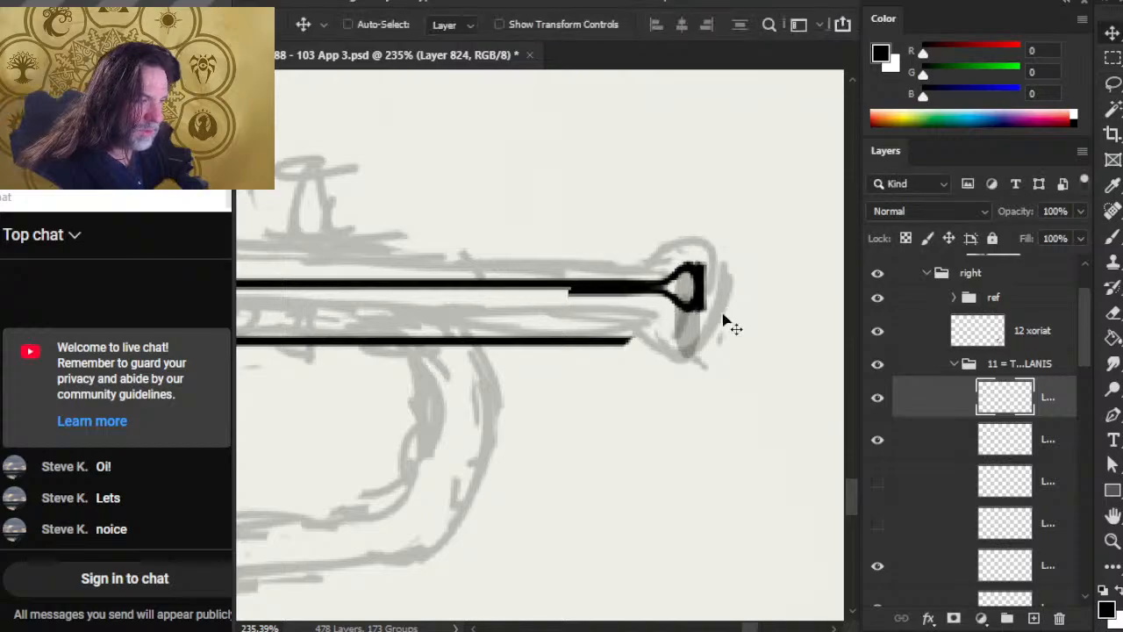
Nudge the mirrored flare down until its tube stretch overlaps the lower tube line and the rim halves meet
key("Down")
key("Down")
key("Down")
key("Down")
key("Down")
key("Down")
key("Down")
key("Down")
key("Down")
key("Down")
key("Down")
key("Down")
key("Down")
key("Down")
key("Down")
key("Down")
key("Down")
key("Down")
key("Down")
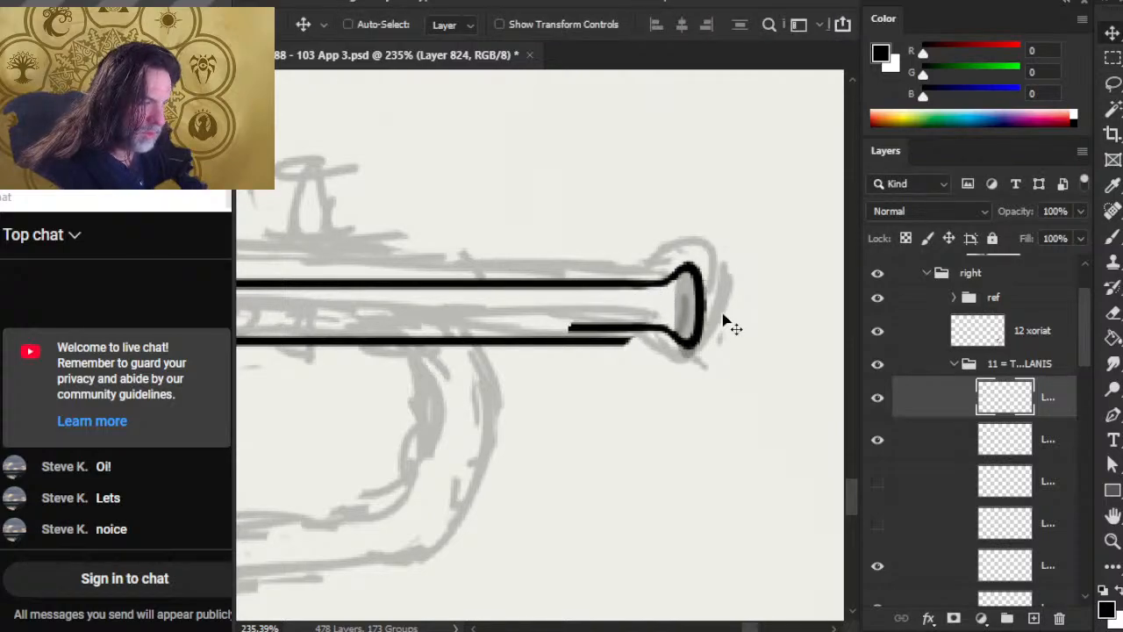
key("Down")
key("Down")
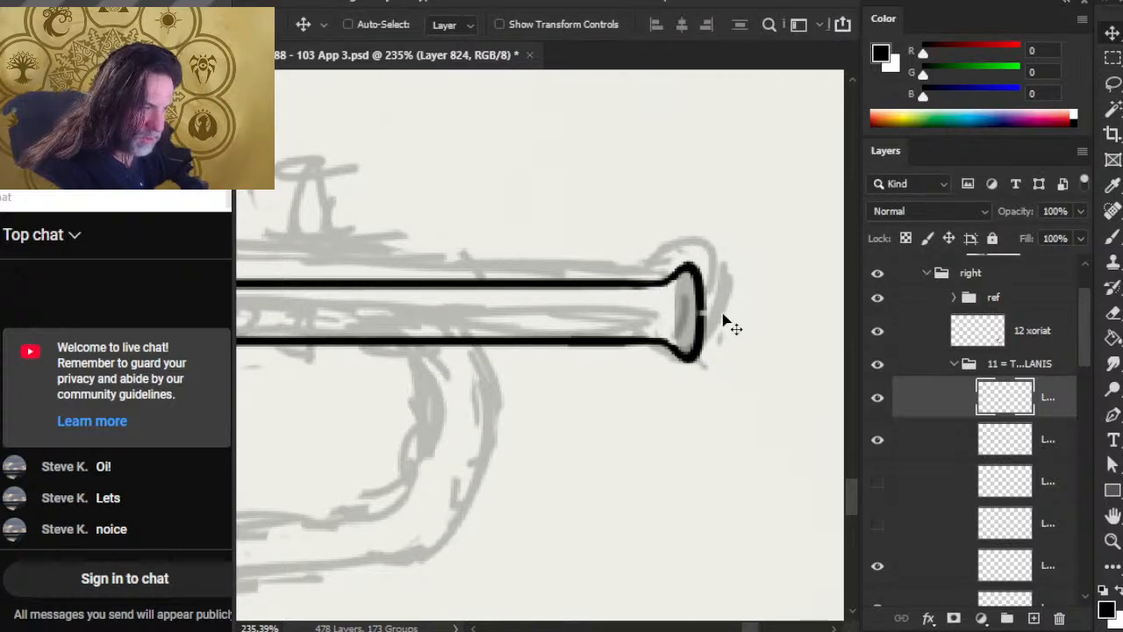
Bridge the gap in the middle of the mouthpiece rim with the Brush and clean the edges with the Eraser
key("e")
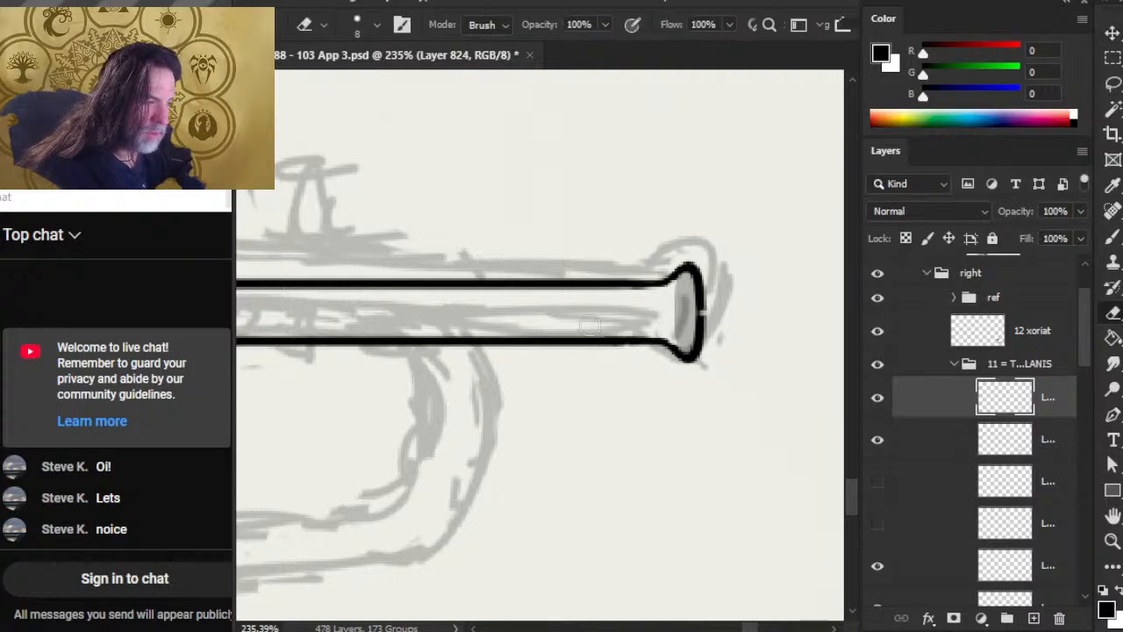
key("b")
left_click_drag(699, 305, 698, 327)
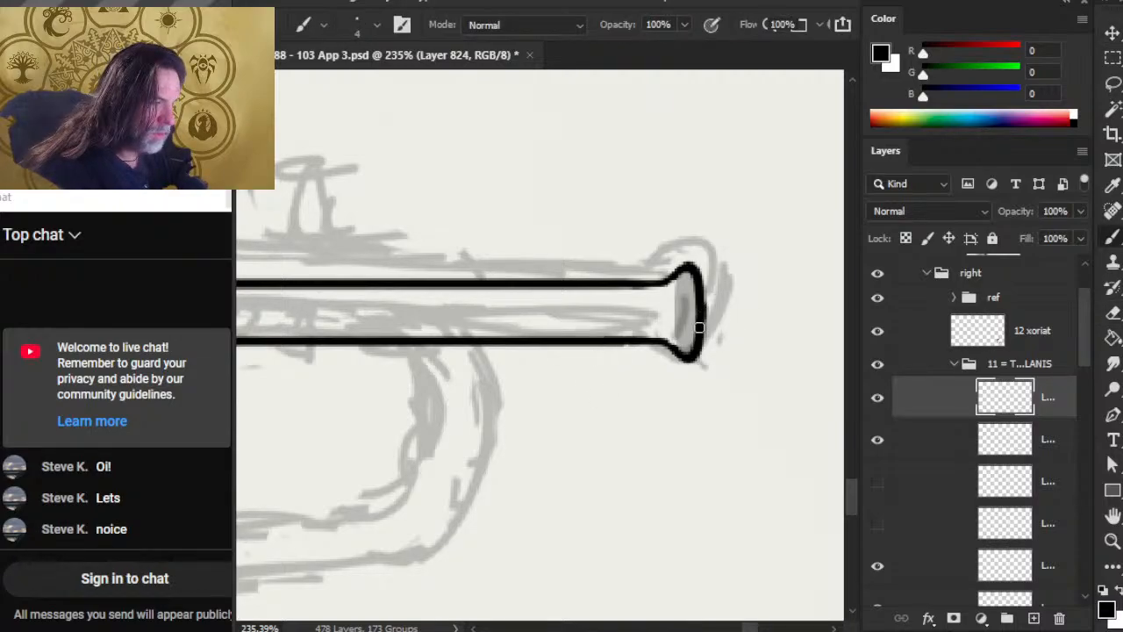
key("e")
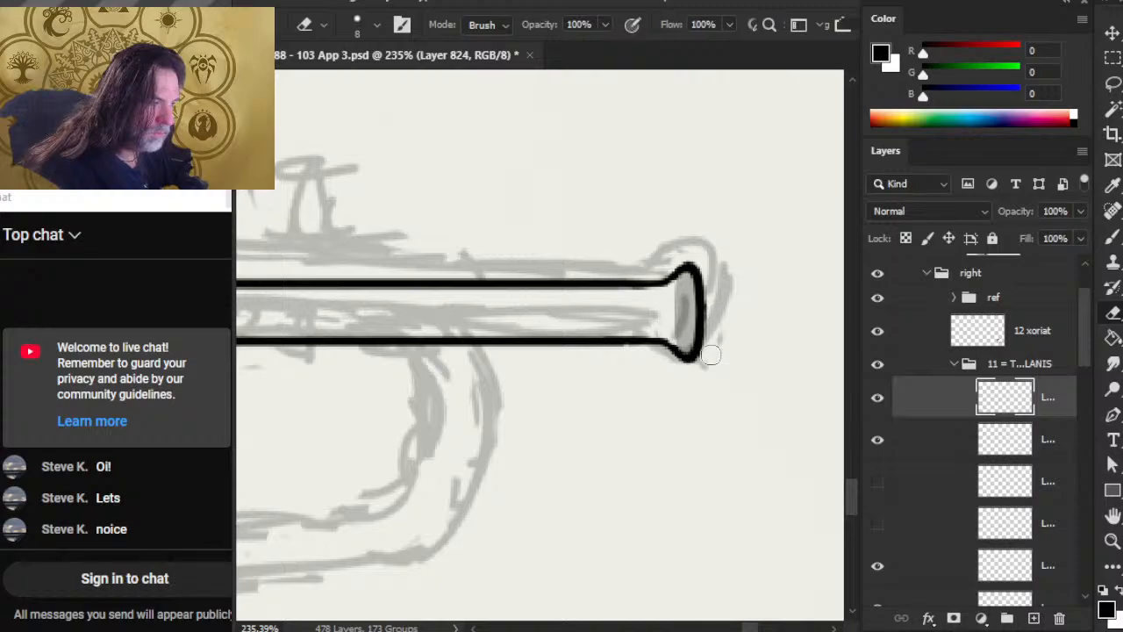
Check the mouthpiece by toggling the tube line layer's visibility, and hide the grey mouthpiece ellipse layer
key("z")
scroll(689, 386, "down", 5)
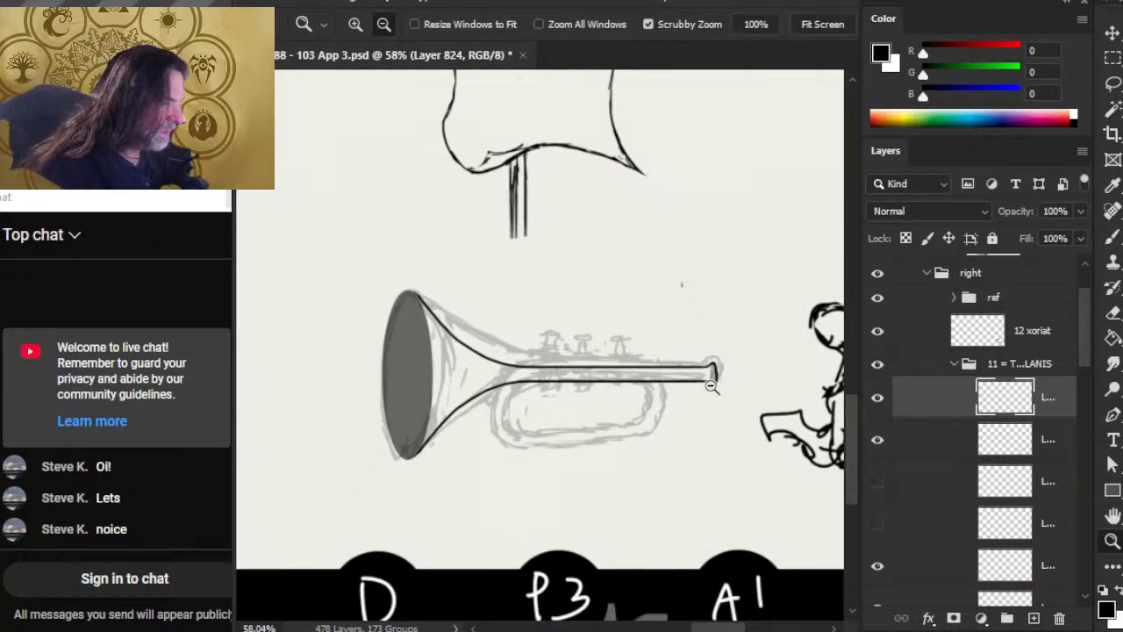
scroll(712, 388, "up", 5)
left_click(878, 438)
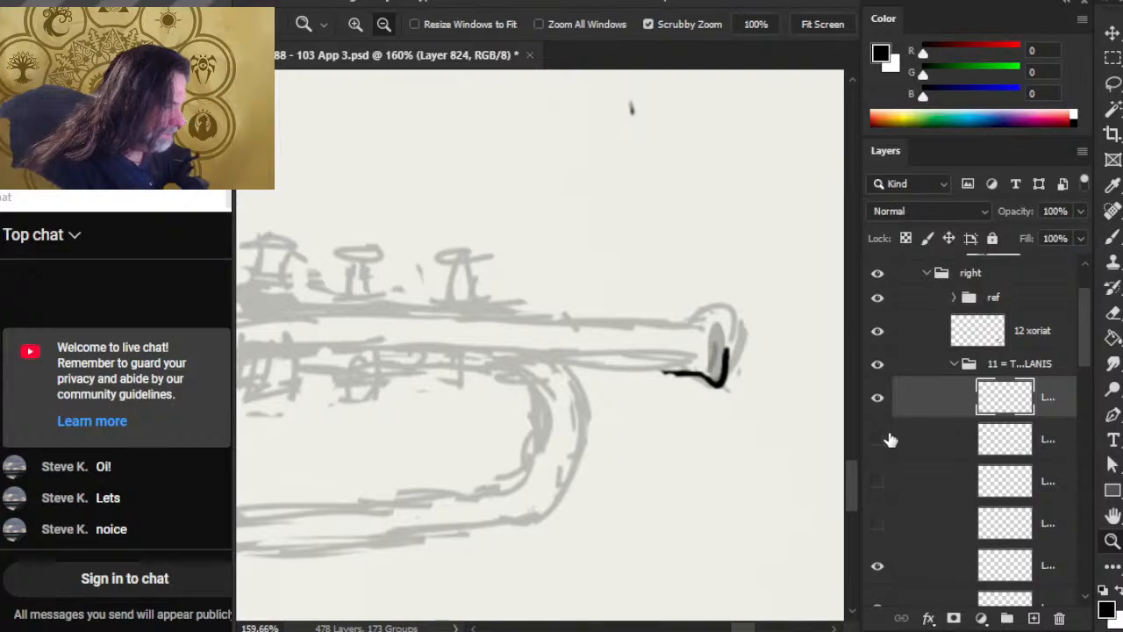
left_click(879, 439)
left_click(878, 582)
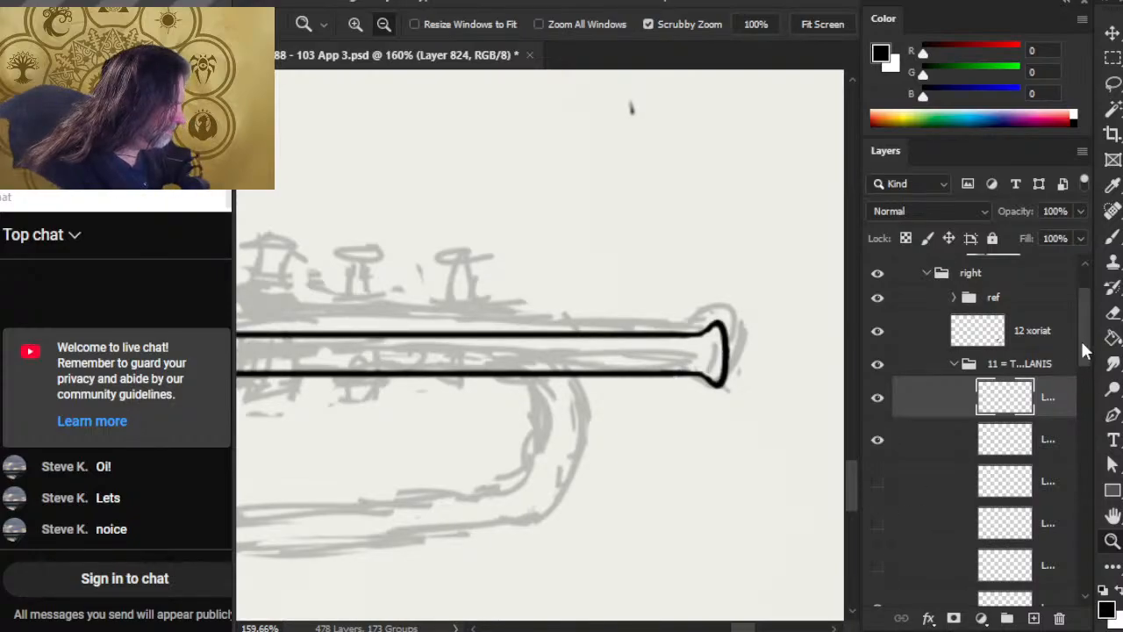
Confirm the mirrored flare layer by toggling its visibility, and merge it down into the tube line layer
scroll(1080, 338, "down", 3)
left_click_drag(676, 328, 752, 364)
key("b")
key("e")
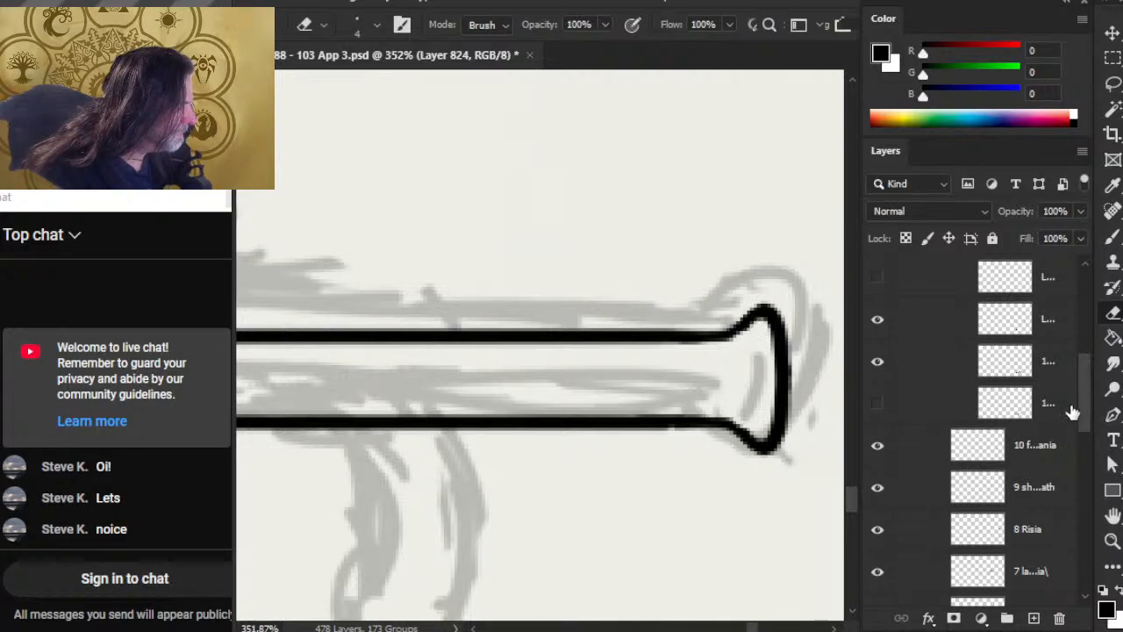
scroll(1072, 465, "down", 4)
scroll(1085, 389, "up", 8)
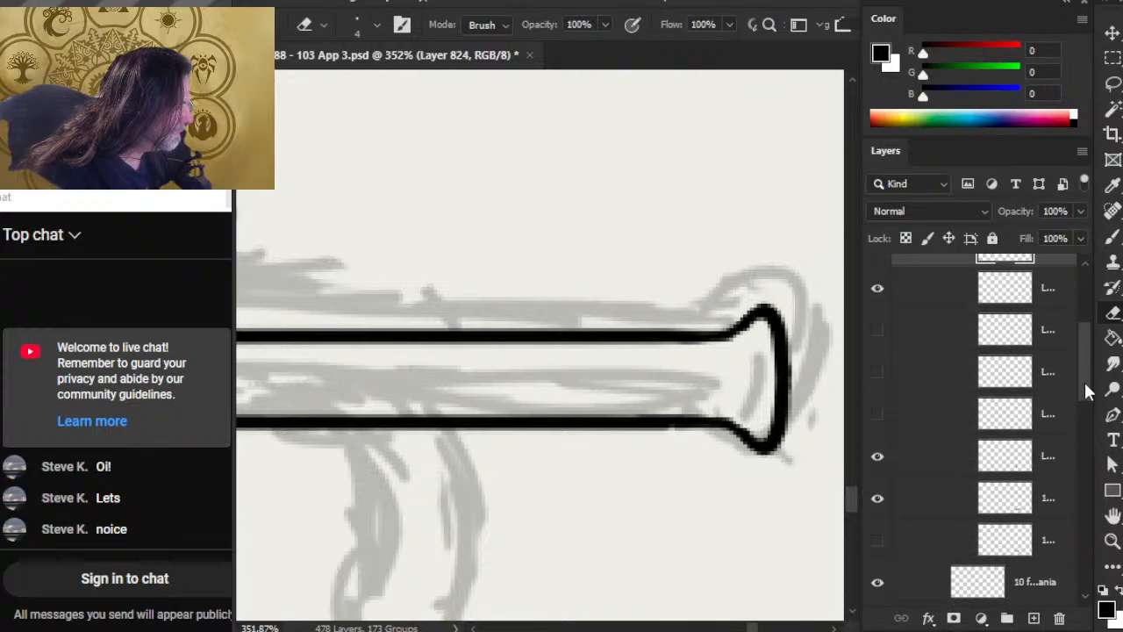
scroll(1086, 377, "up", 1)
left_click(877, 317)
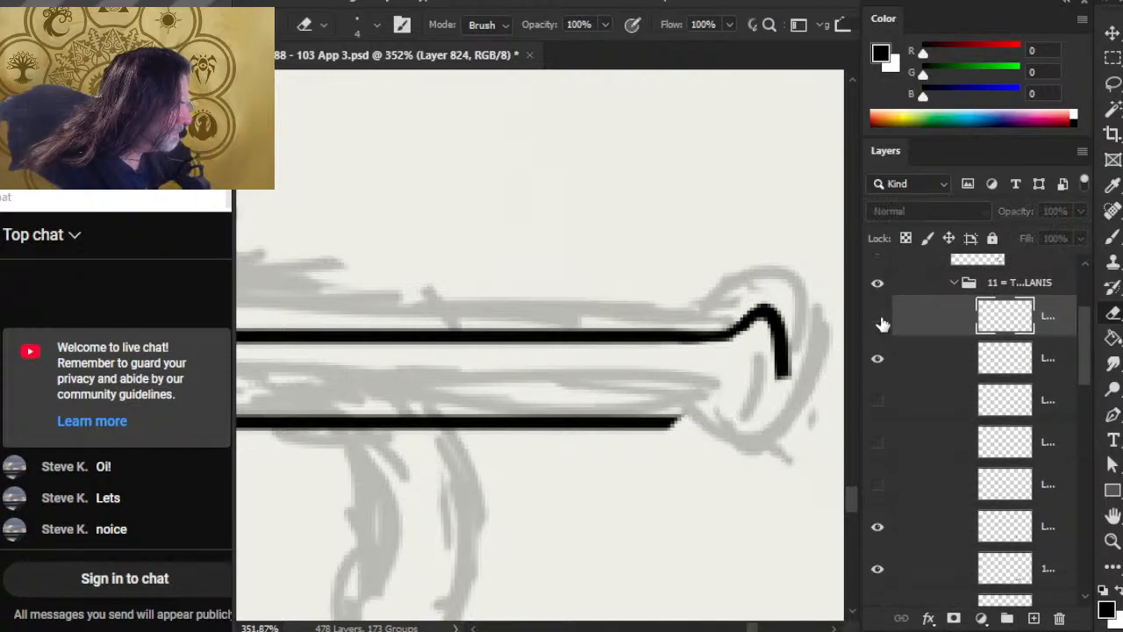
left_click(877, 317)
right_click(908, 332)
left_click(973, 531)
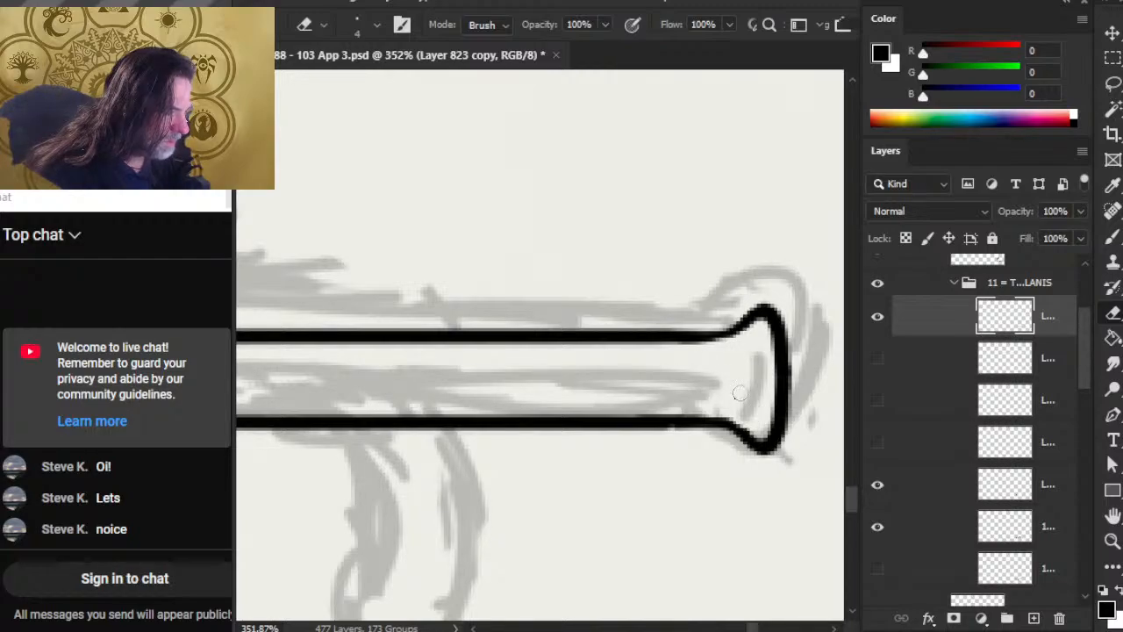
Trim the underside of the upper tube line with straight Eraser passes, undoing the stroke that thins it too much beside the mouthpiece
mouse_move(713, 383)
left_mouse_down()
mouse_move(683, 400)
mouse_move(787, 362)
mouse_move(757, 338)
left_mouse_up()
key("e")
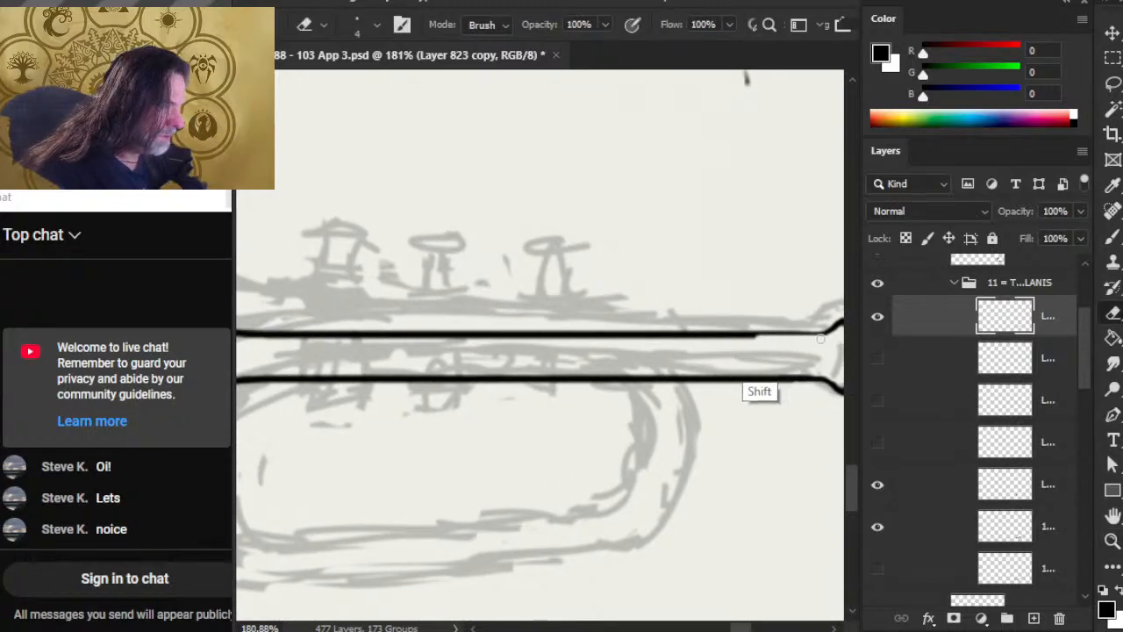
key("ctrl+z")
left_click_drag(786, 376, 689, 388)
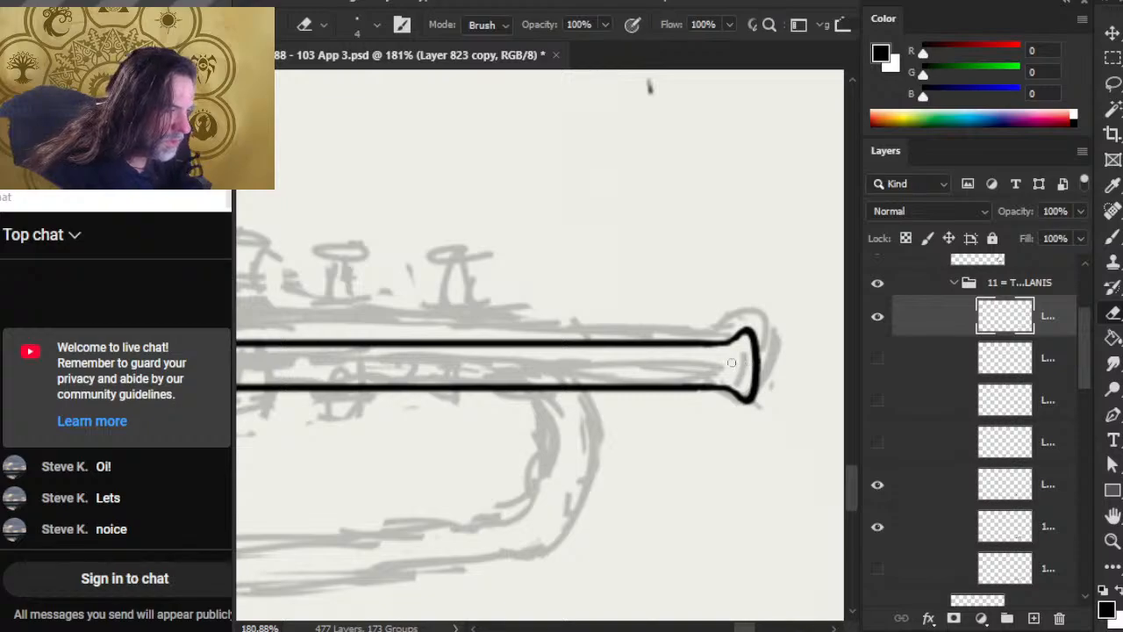
left_click_drag(723, 349, 381, 350)
scroll(720, 350, "left", 5)
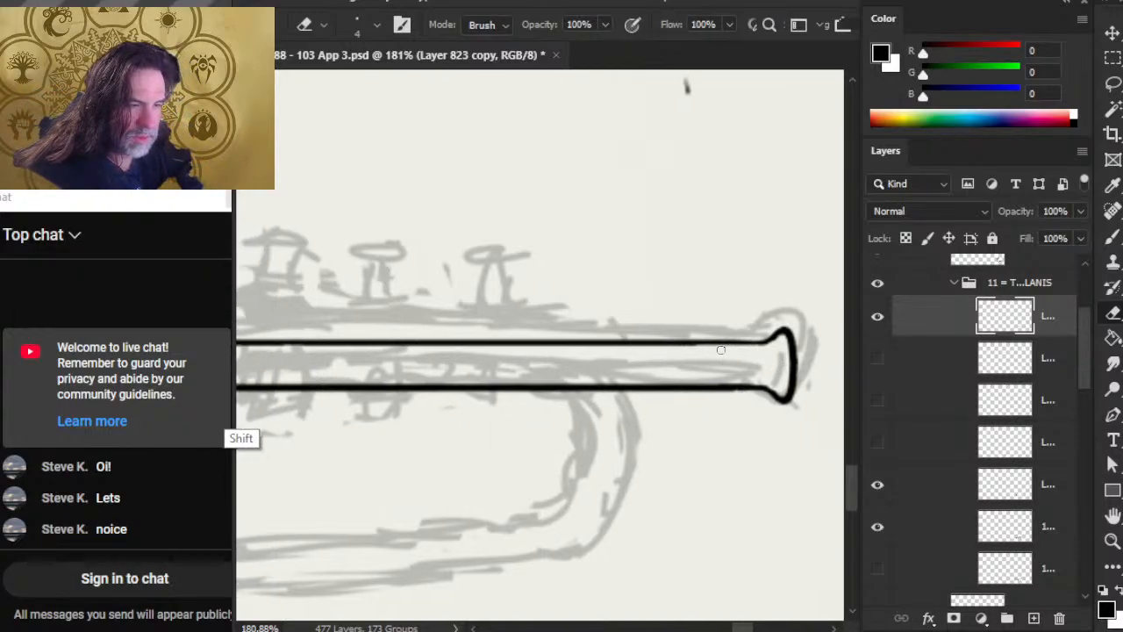
scroll(720, 350, "left", 2)
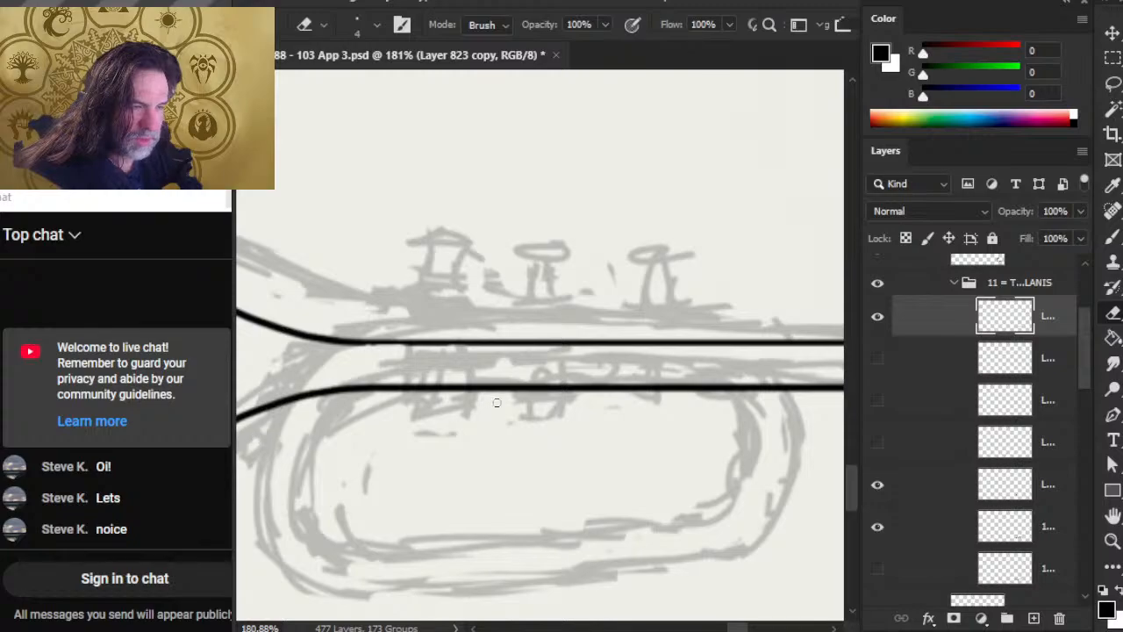
Even out the upper tube line from the bell curve towards the mouthpiece with straight Smudge strokes, and undo the last stroke
key("ctrl+space")
left_click_drag(390, 406, 456, 371)
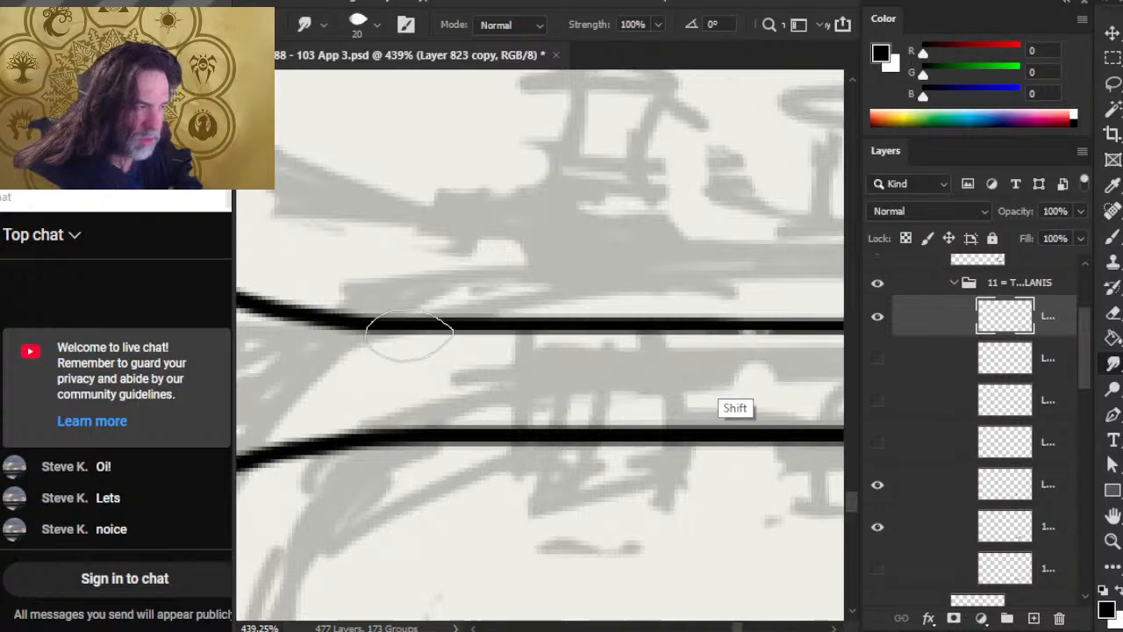
left_click(410, 336, "shift")
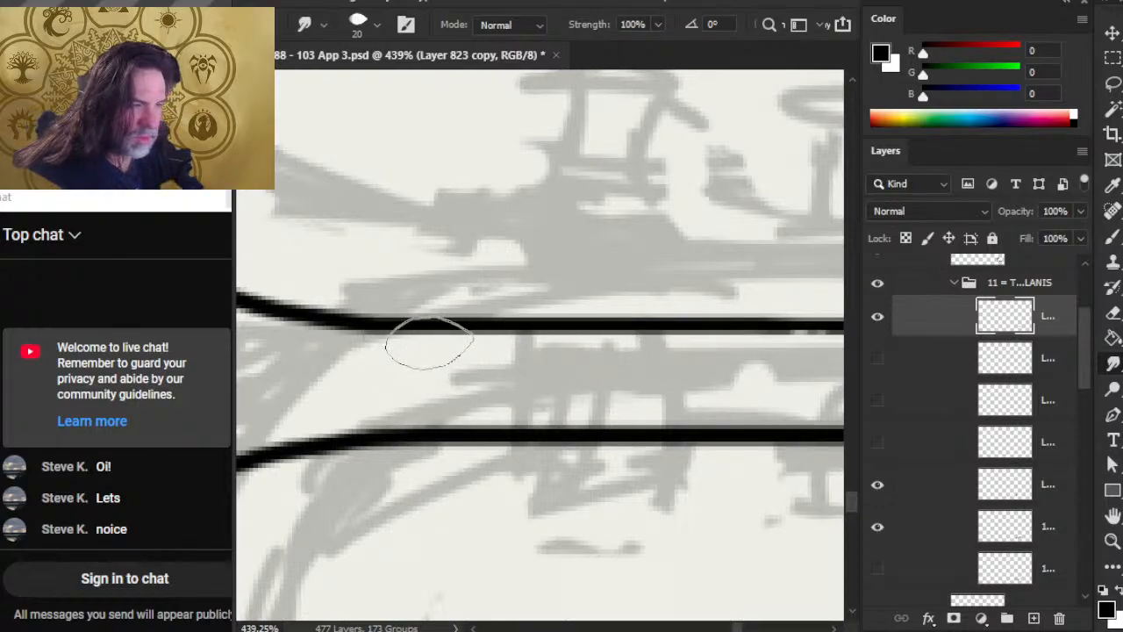
left_click_drag(415, 345, 890, 375)
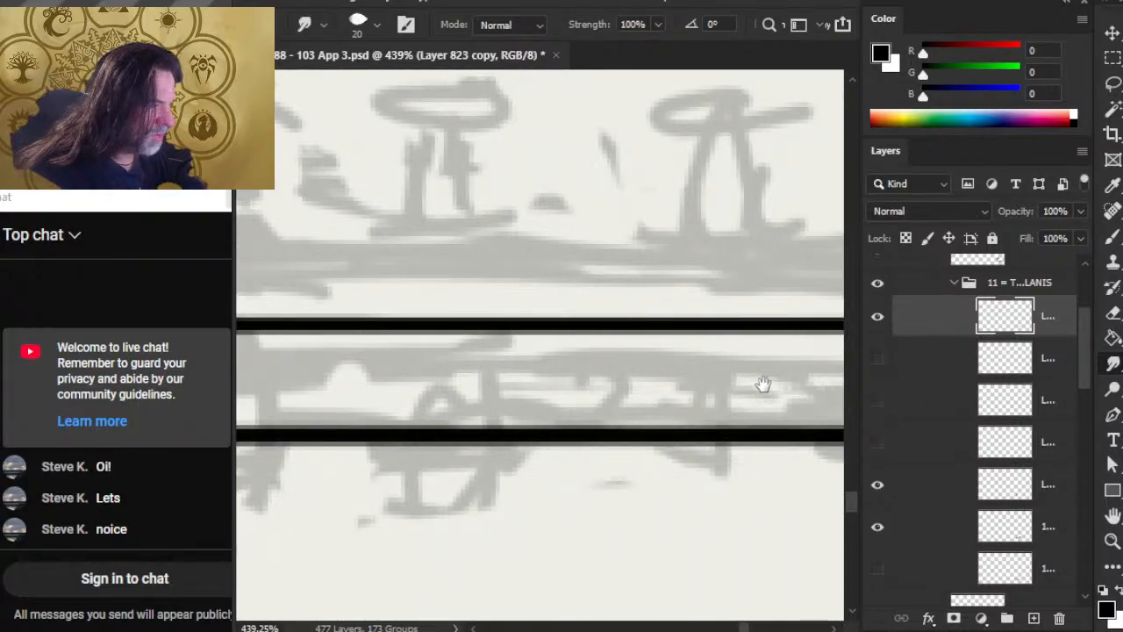
left_click_drag(759, 381, 388, 381)
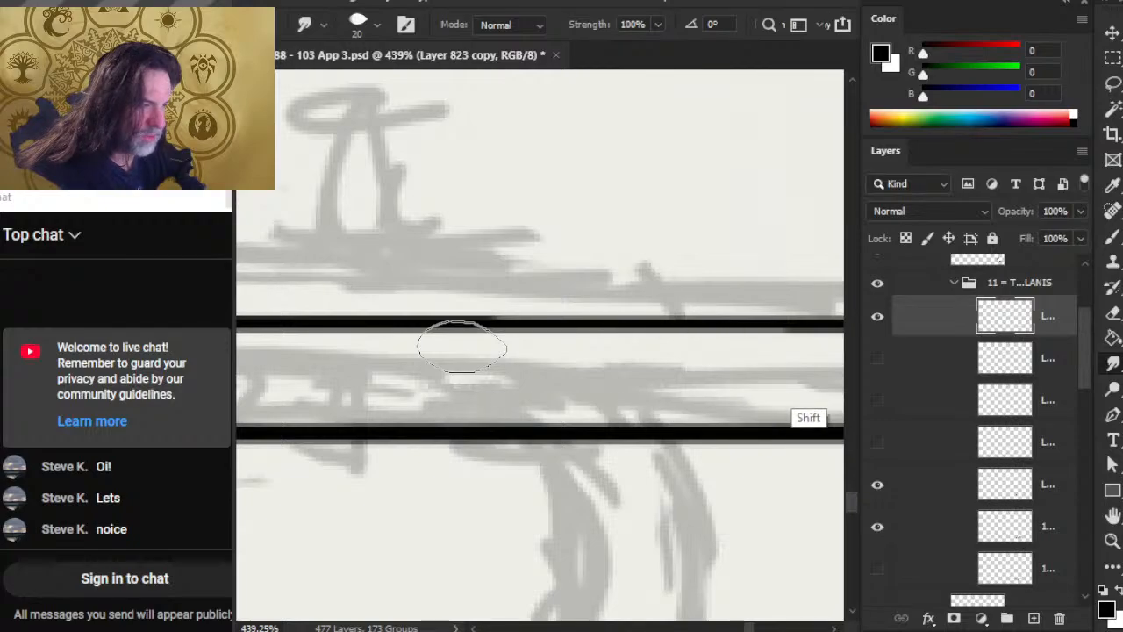
left_click(468, 330, "shift")
key("ctrl+z")
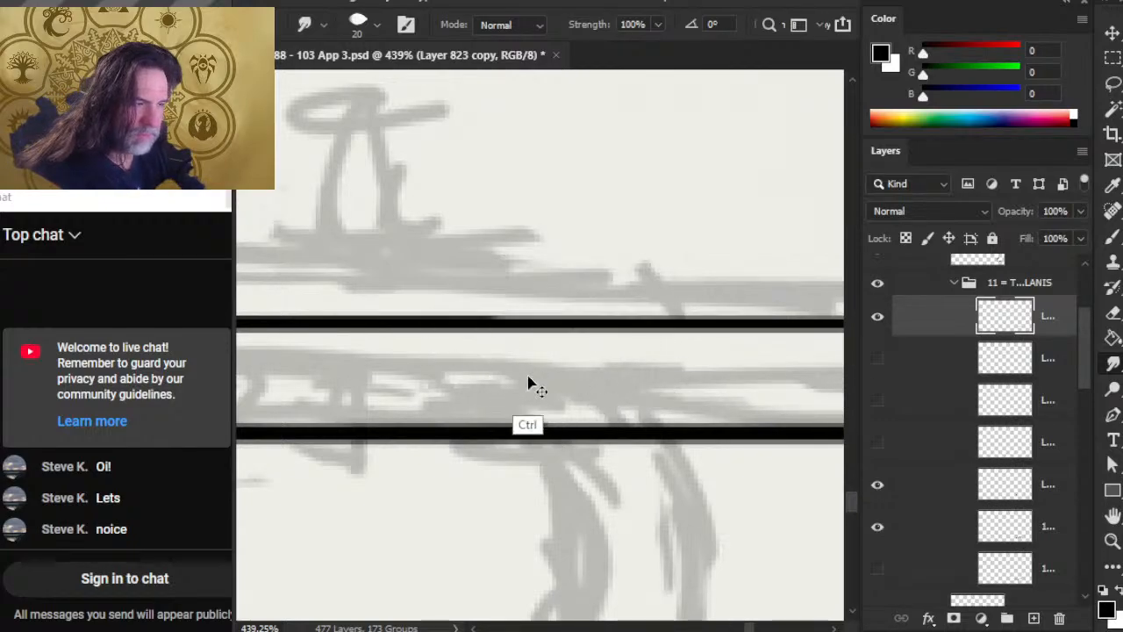
scroll(637, 401, "right", 10)
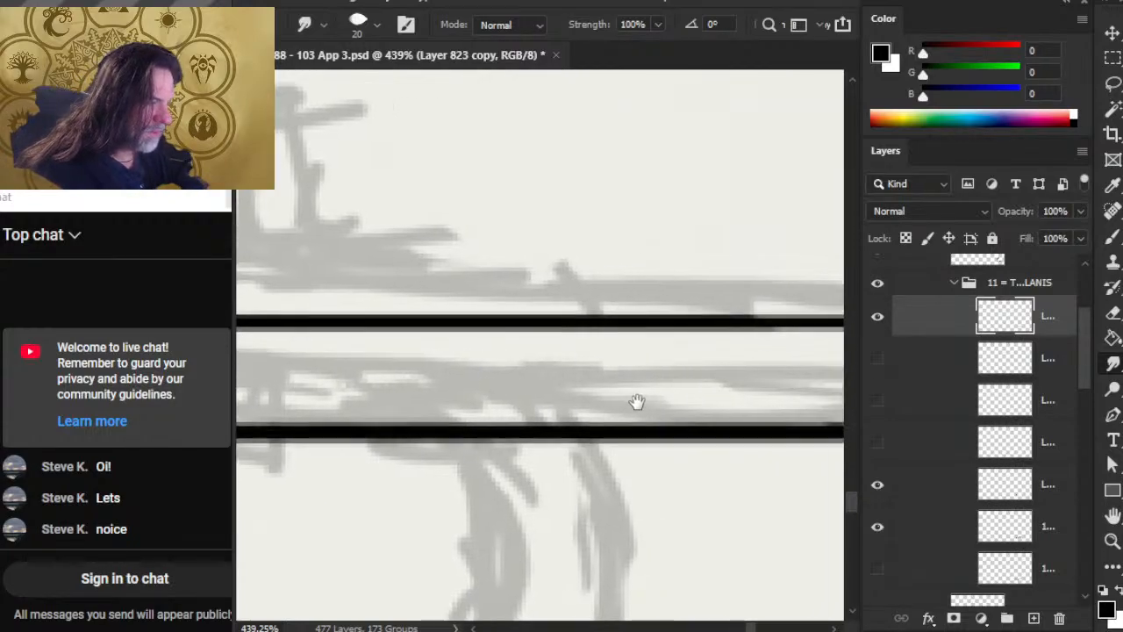
Reduce the Smudge brush to size 3 and tidy the joint between the upper tube line and the mouthpiece flare, finishing with the Eraser
left_click_drag(623, 354, 687, 356)
key("bracketleft")
key("bracketleft")
key("bracketleft")
key("bracketleft")
key("bracketleft")
key("bracketleft")
key("bracketleft")
key("bracketleft")
key("bracketleft")
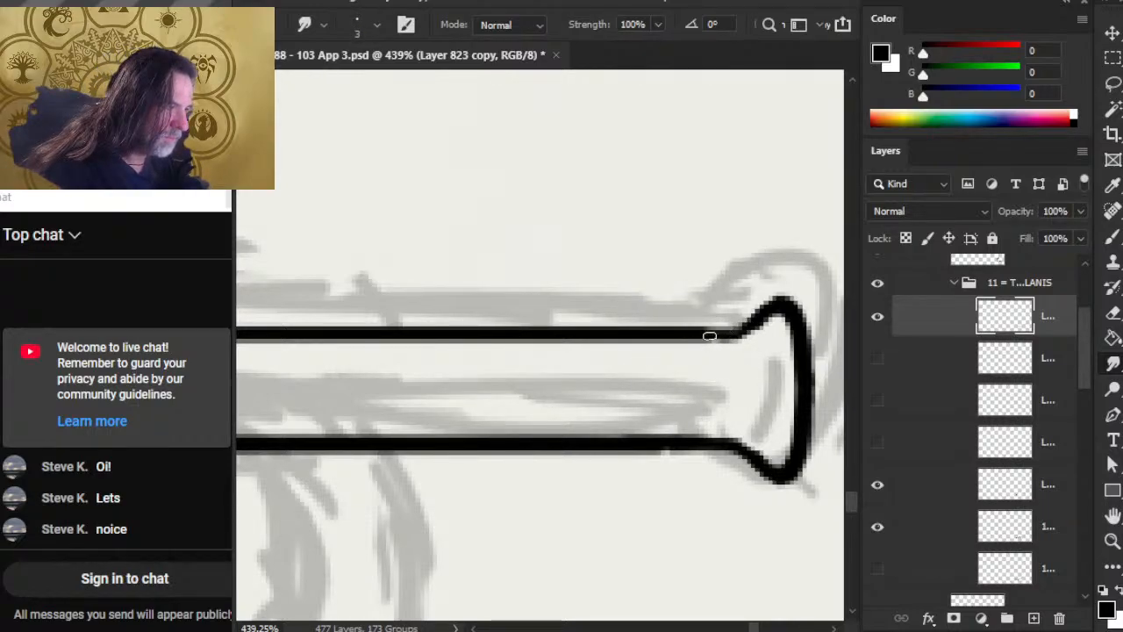
key("e")
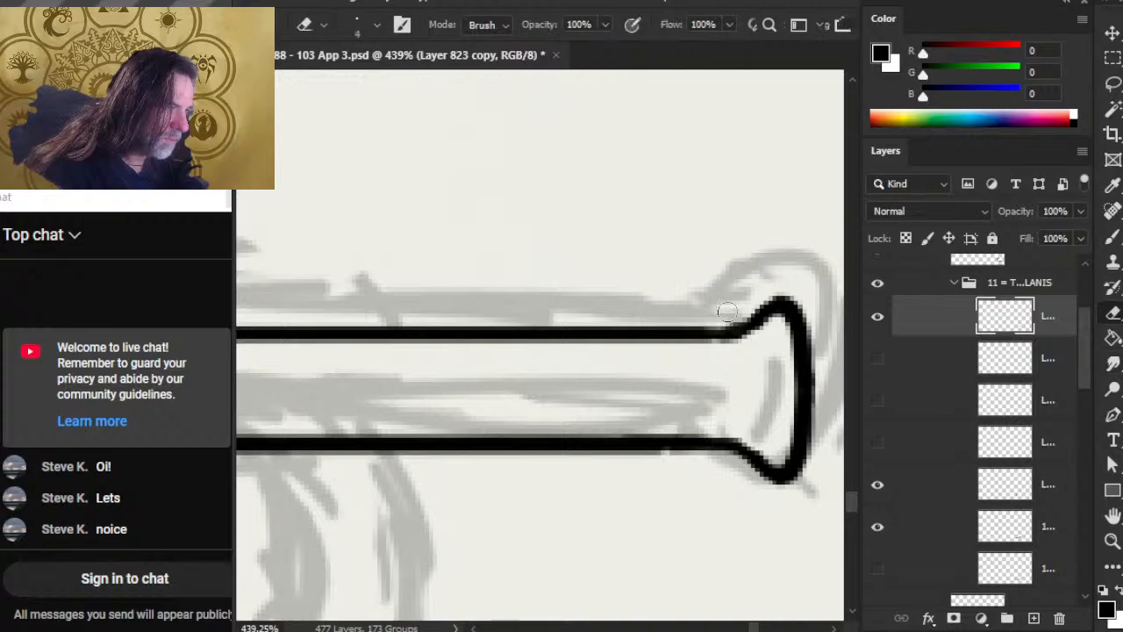
key("z")
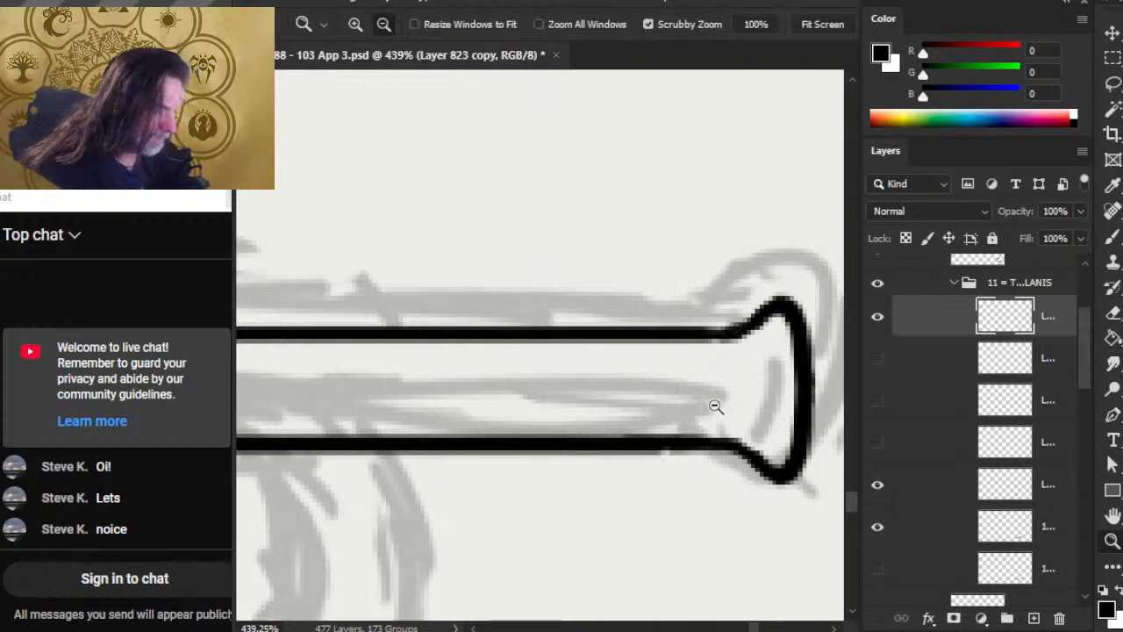
left_click_drag(714, 403, 526, 478)
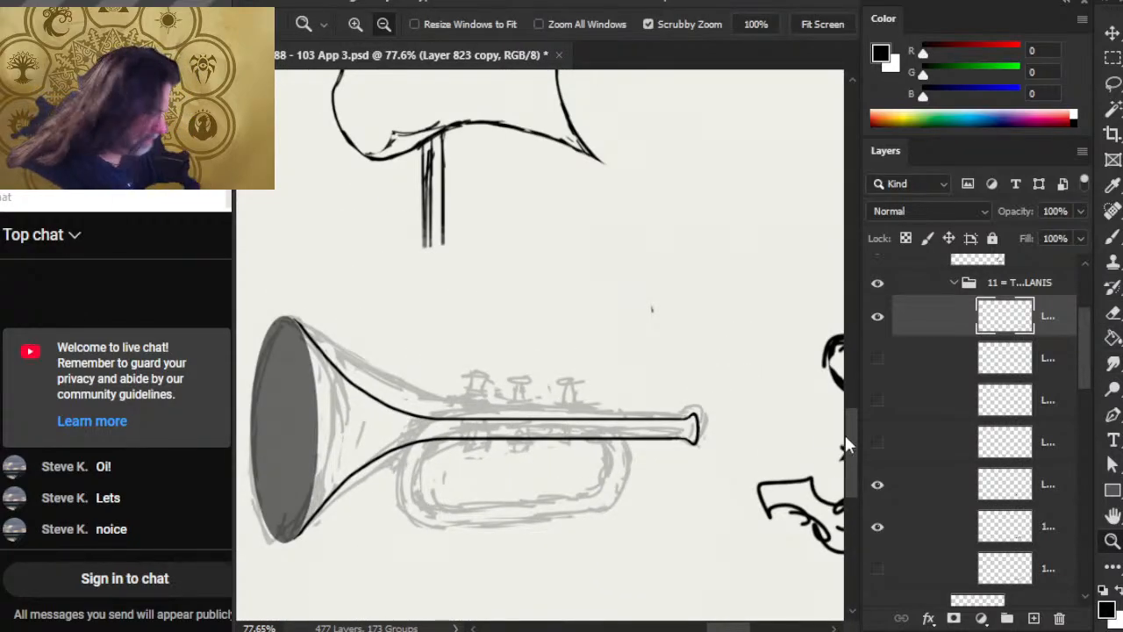
Add a new layer above the trumpet line art and load the outline of the dark bell ellipse as a selection
left_click(1033, 617)
left_click_drag(303, 372, 475, 356)
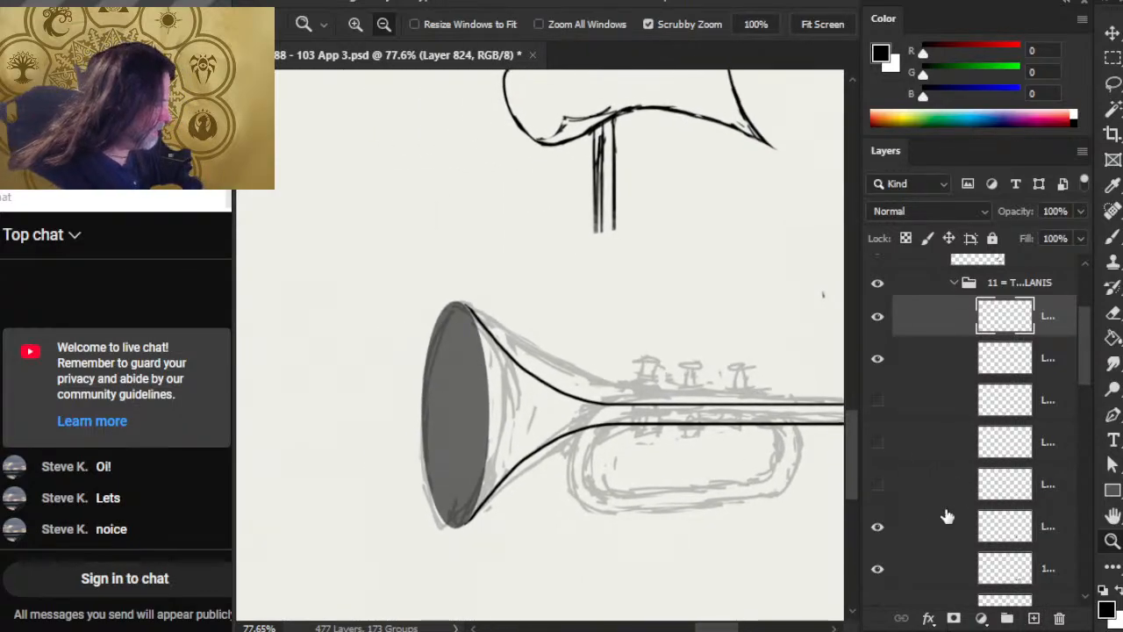
left_click(878, 528)
left_click(879, 527)
left_click(925, 542)
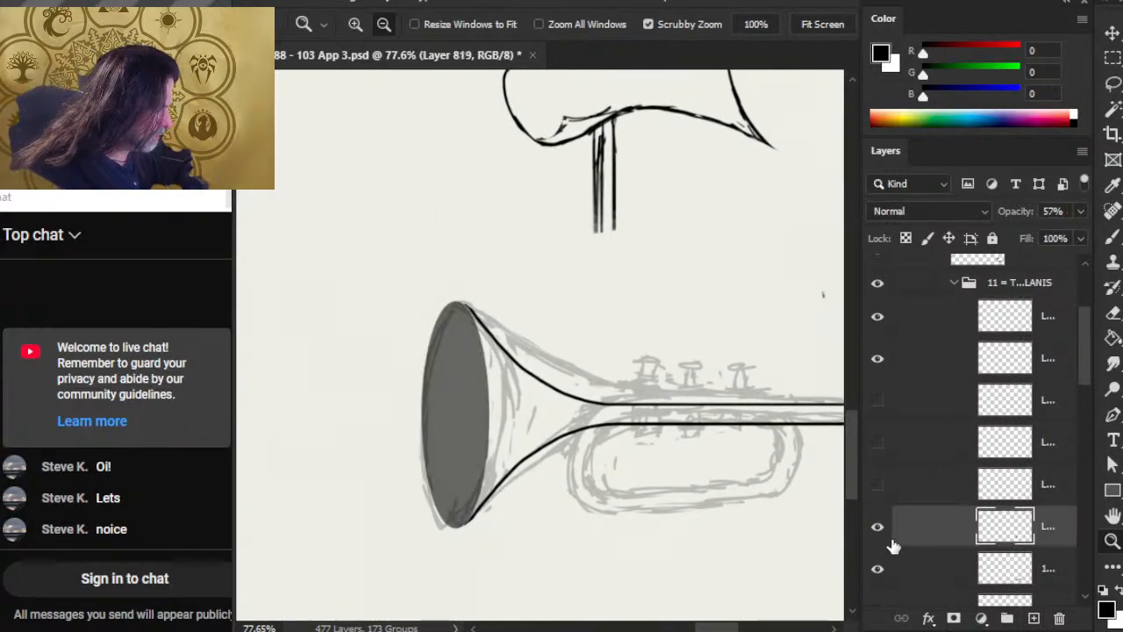
left_click(935, 537, "ctrl")
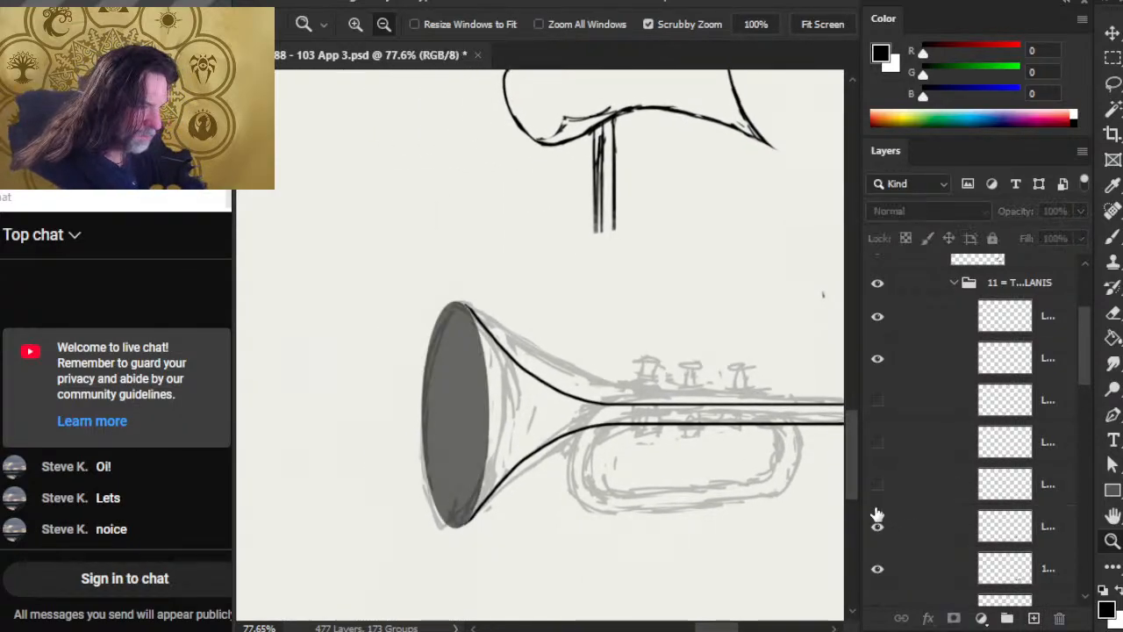
left_click(1000, 532, "ctrl")
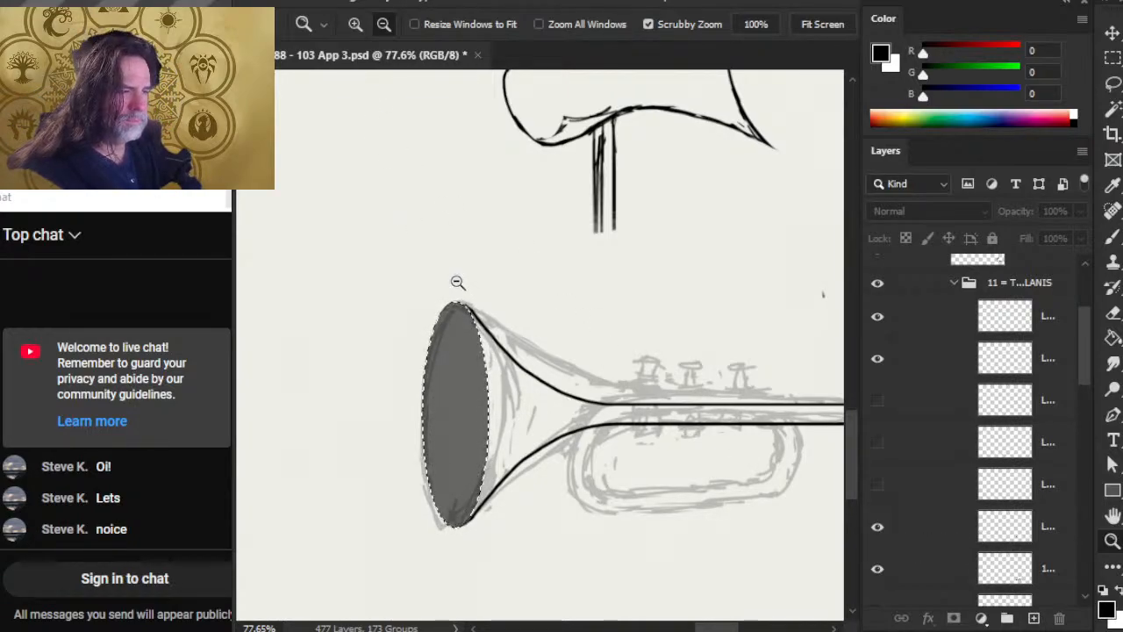
key("ctrl+alt+shift+n")
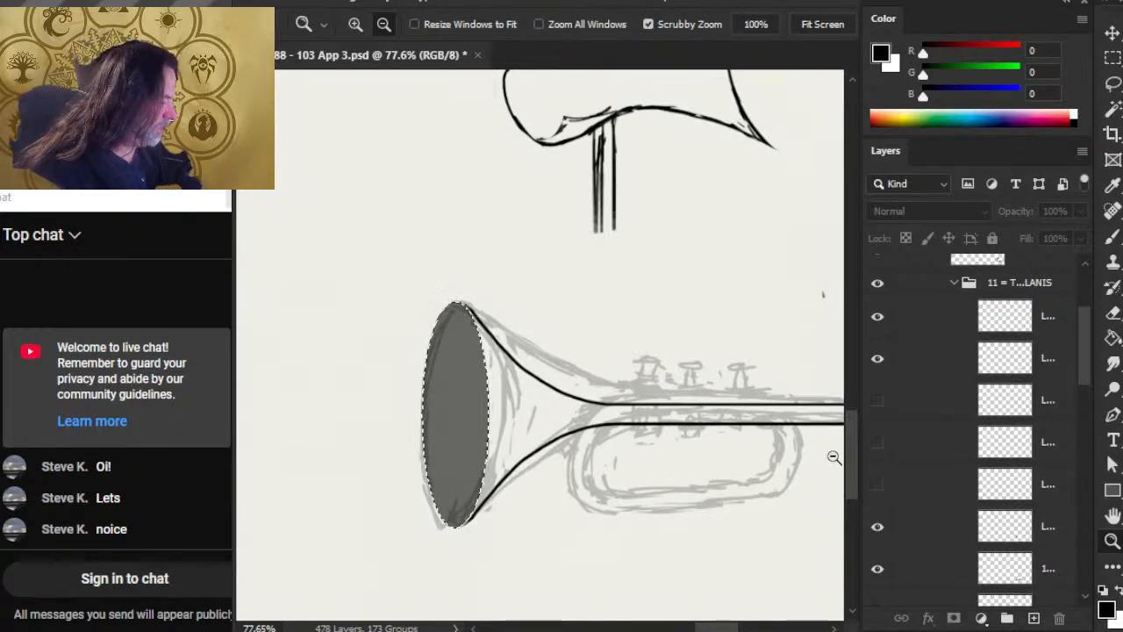
Find the dark bell ellipse layer by toggling its visibility, and duplicate it under the default copy name
scroll(1084, 372, "down", 3)
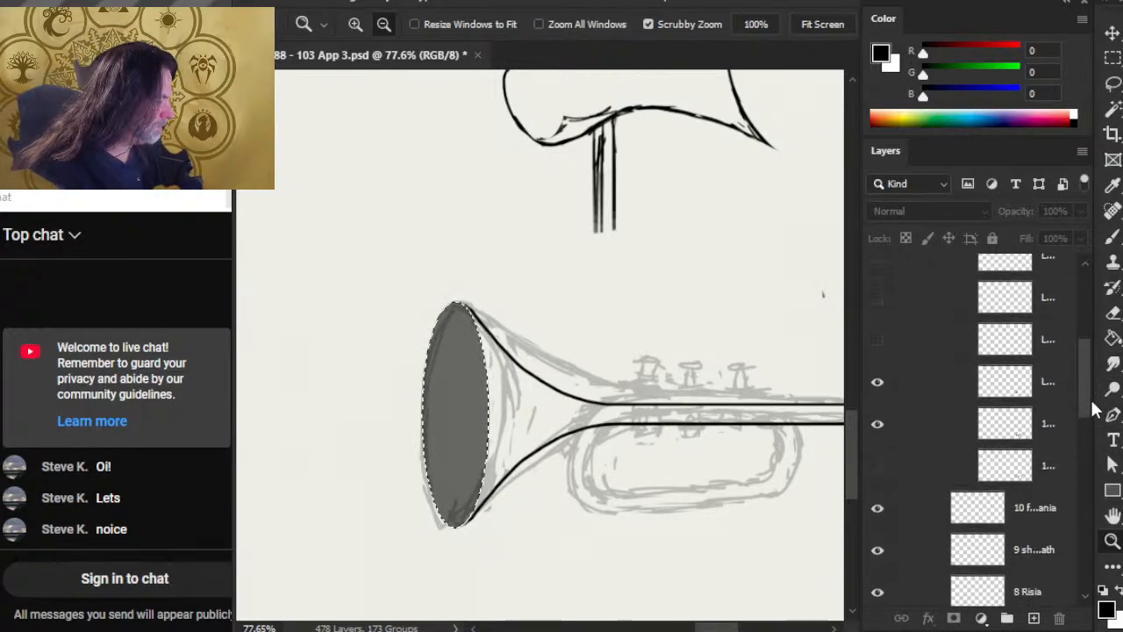
scroll(1085, 372, "up", 2)
left_click(875, 513)
left_click(878, 513)
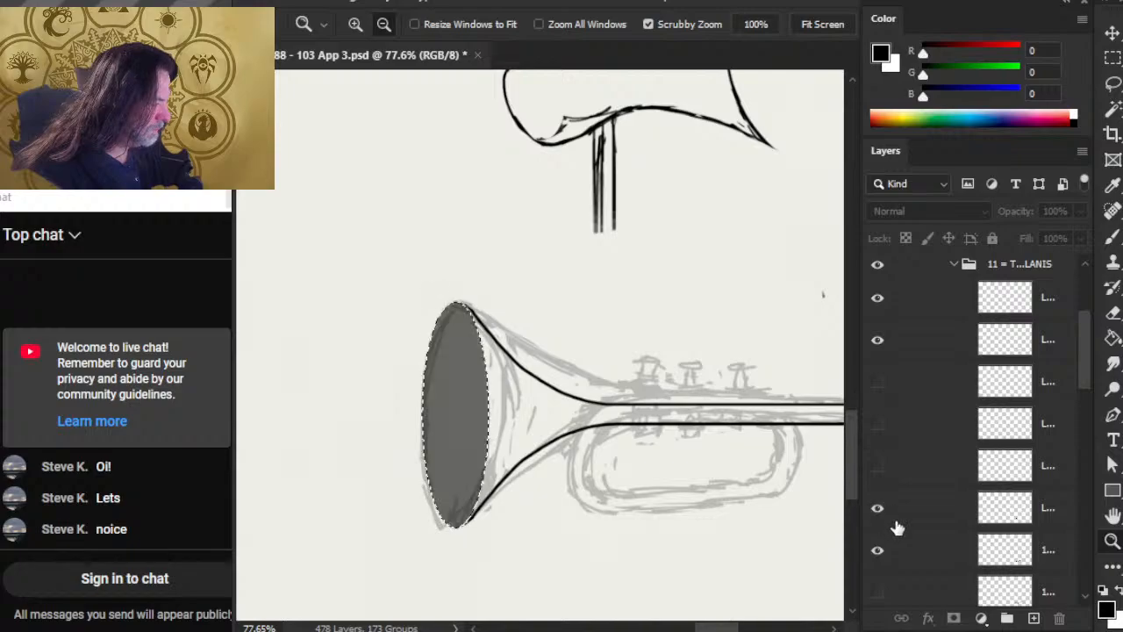
right_click(915, 519)
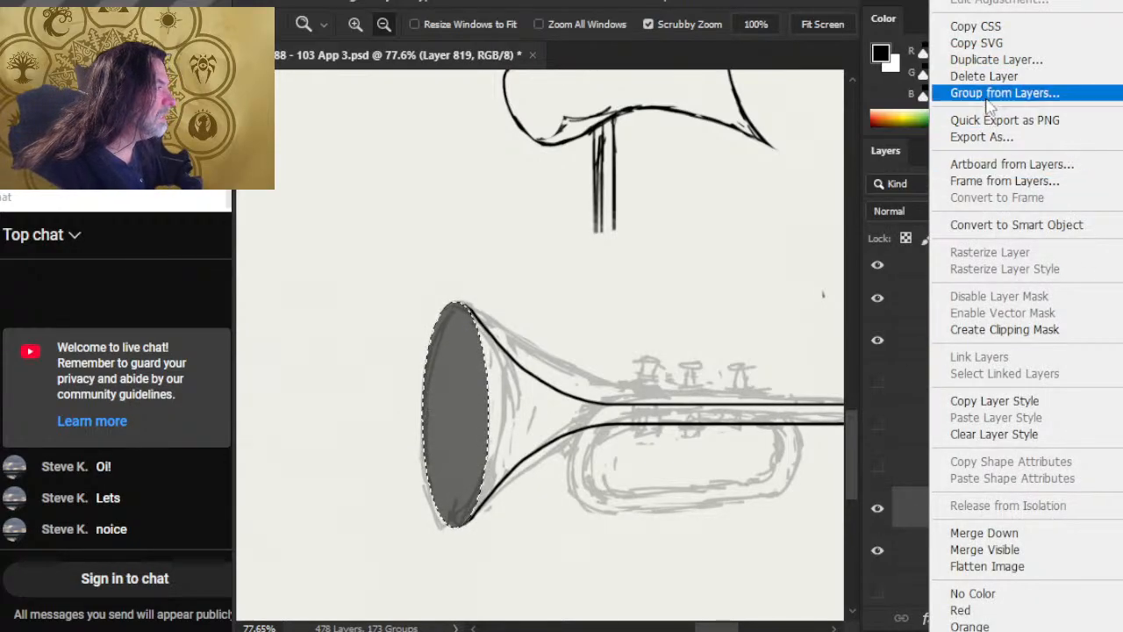
left_click(1018, 59)
key("Return")
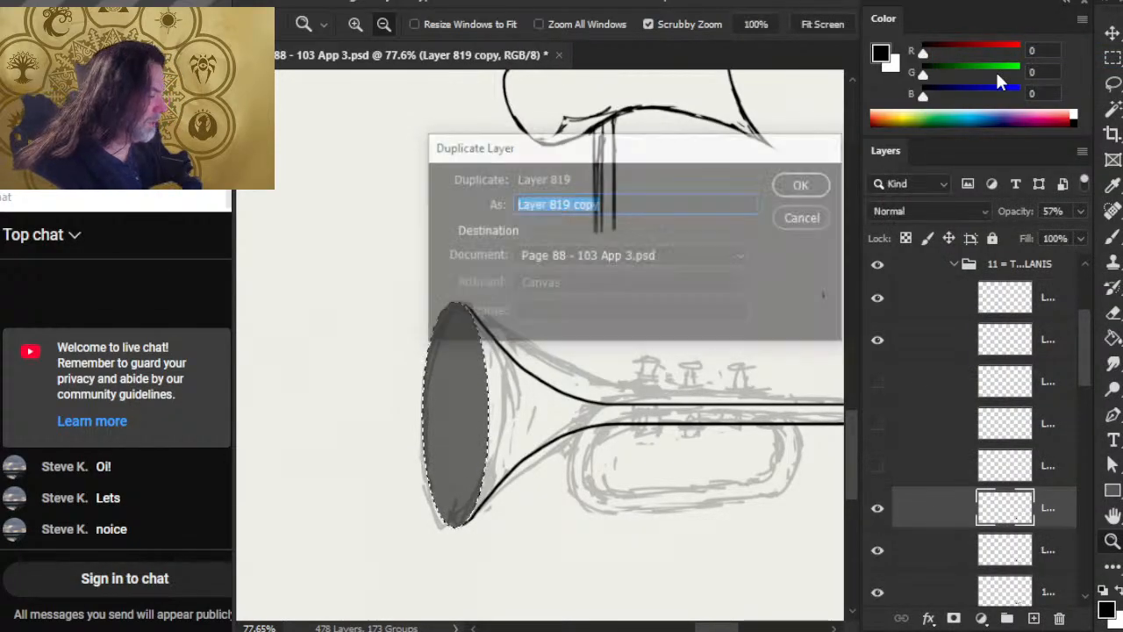
Free Transform the duplicated bell ellipse to be slightly smaller than the original, leaving a thin rim, and apply it
right_click(476, 401)
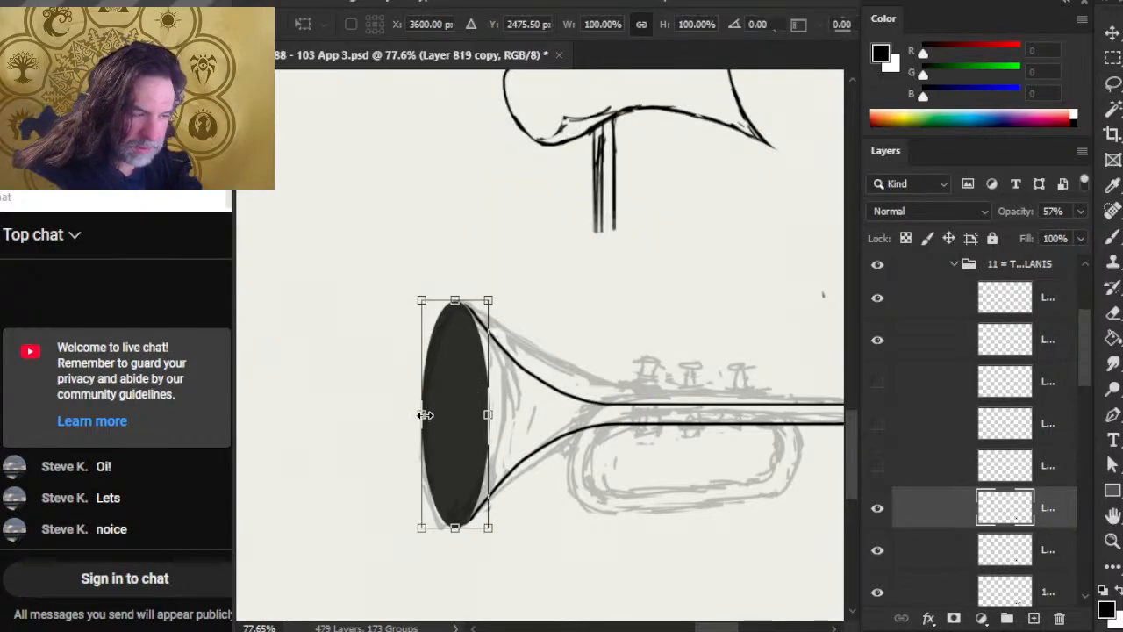
right_click(424, 414)
left_click(412, 413)
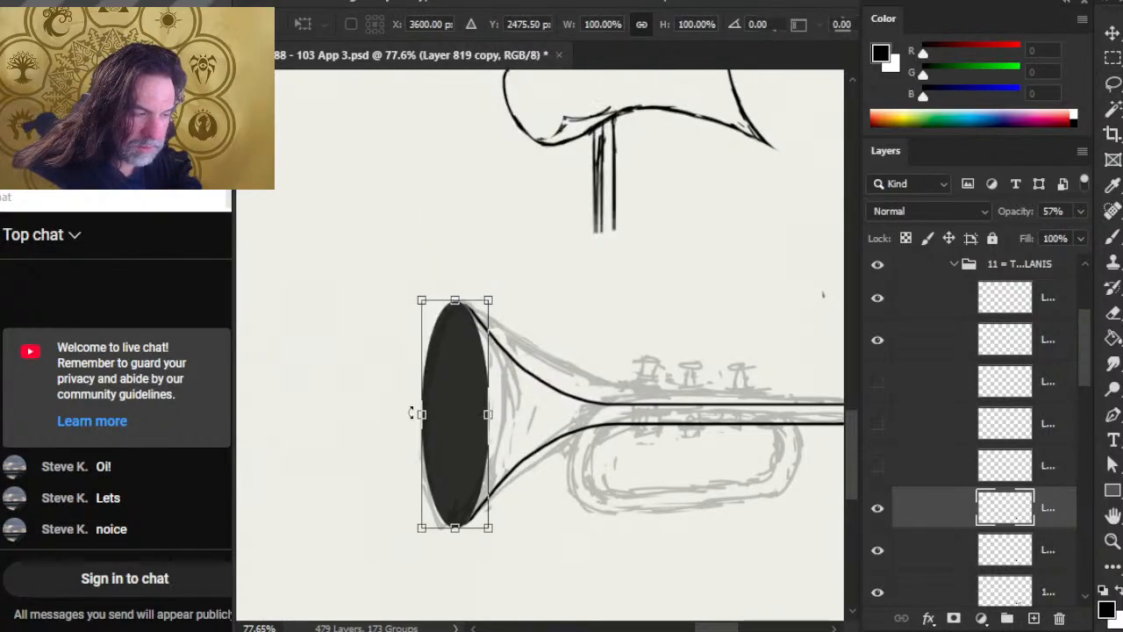
left_click_drag(422, 414, 425, 411)
key("Return")
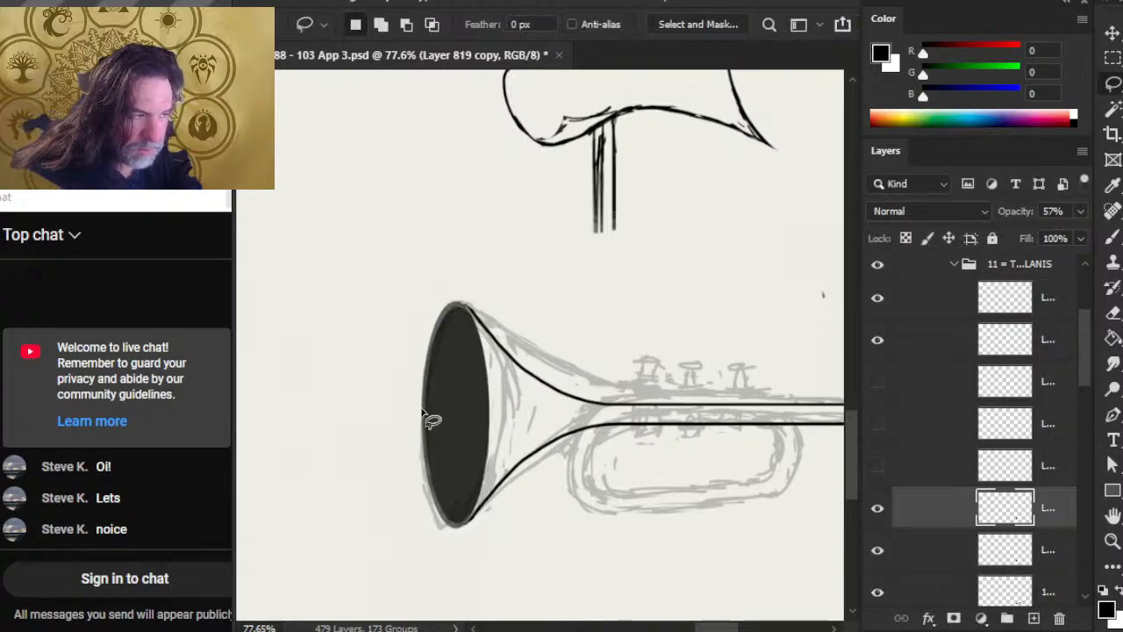
Free Transform the duplicated bell ellipse down to 97.72% towards its inner edge and apply it
key("v")
key("z")
scroll(423, 431, "up", 2)
left_click_drag(423, 431, 672, 338)
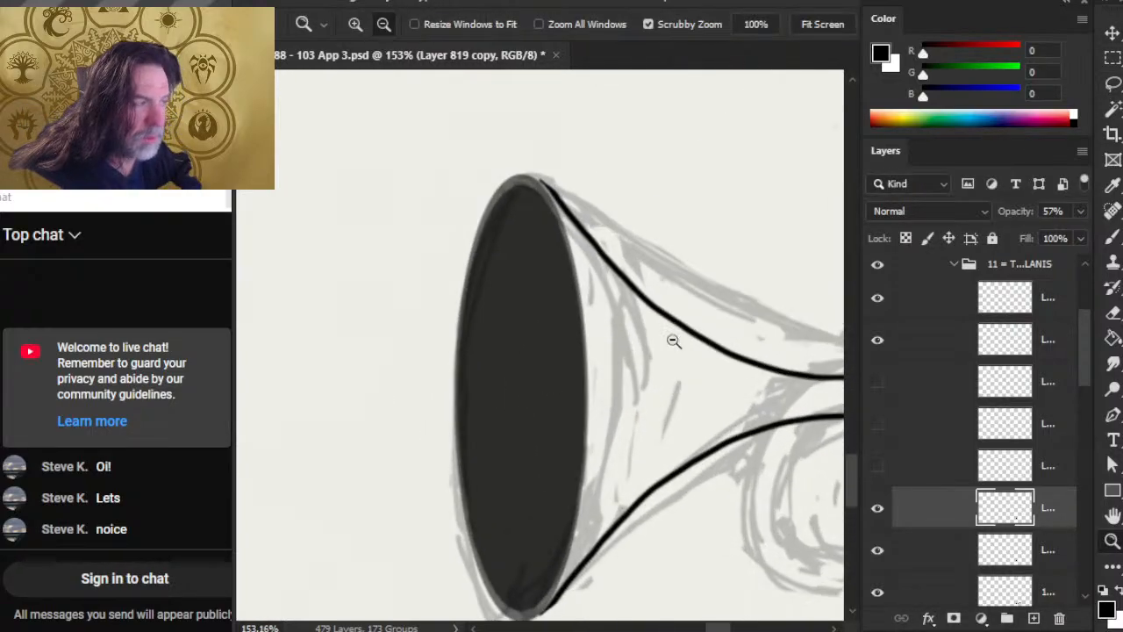
scroll(597, 389, "down", 2)
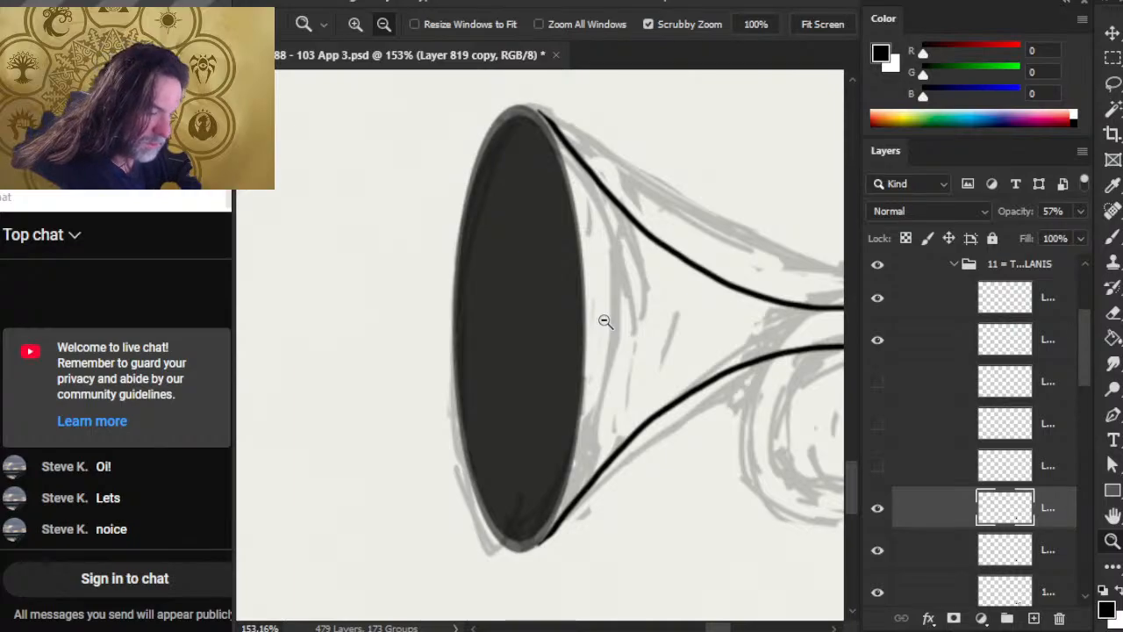
key("l")
right_click(420, 281)
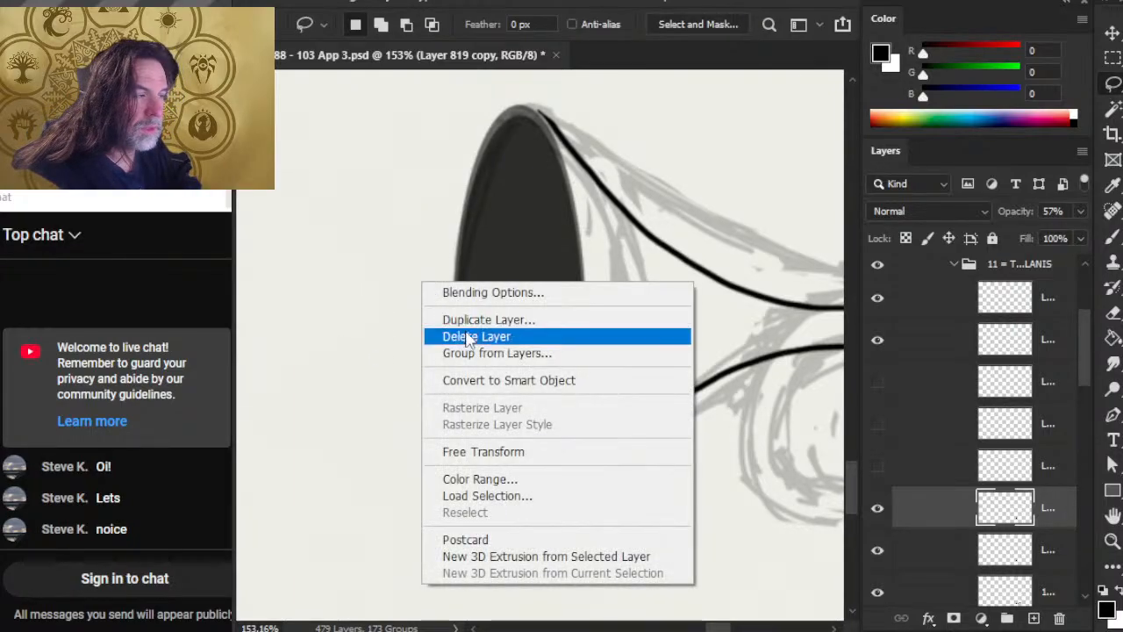
left_click(454, 457)
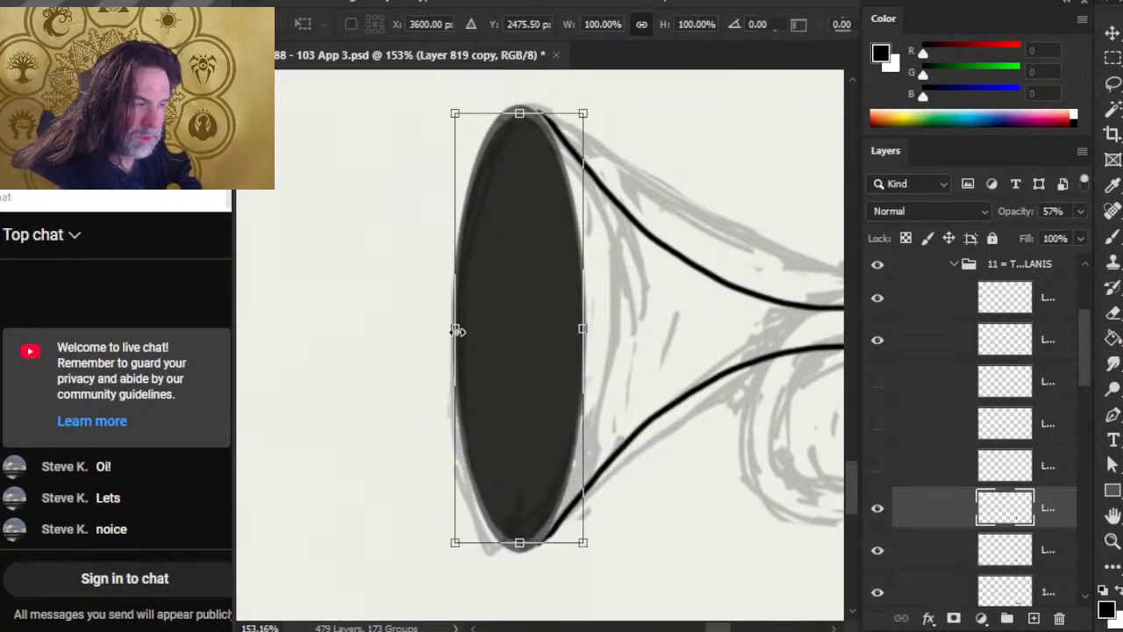
mouse_move(447, 331)
left_mouse_down()
mouse_move(472, 332)
mouse_move(459, 325)
left_mouse_up()
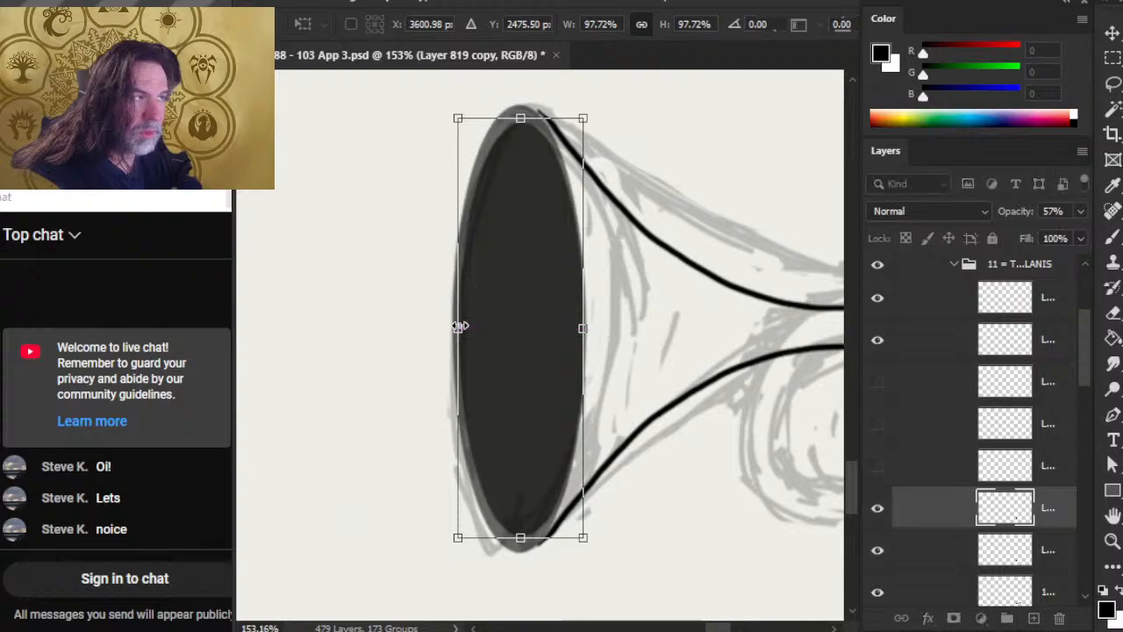
key("Return")
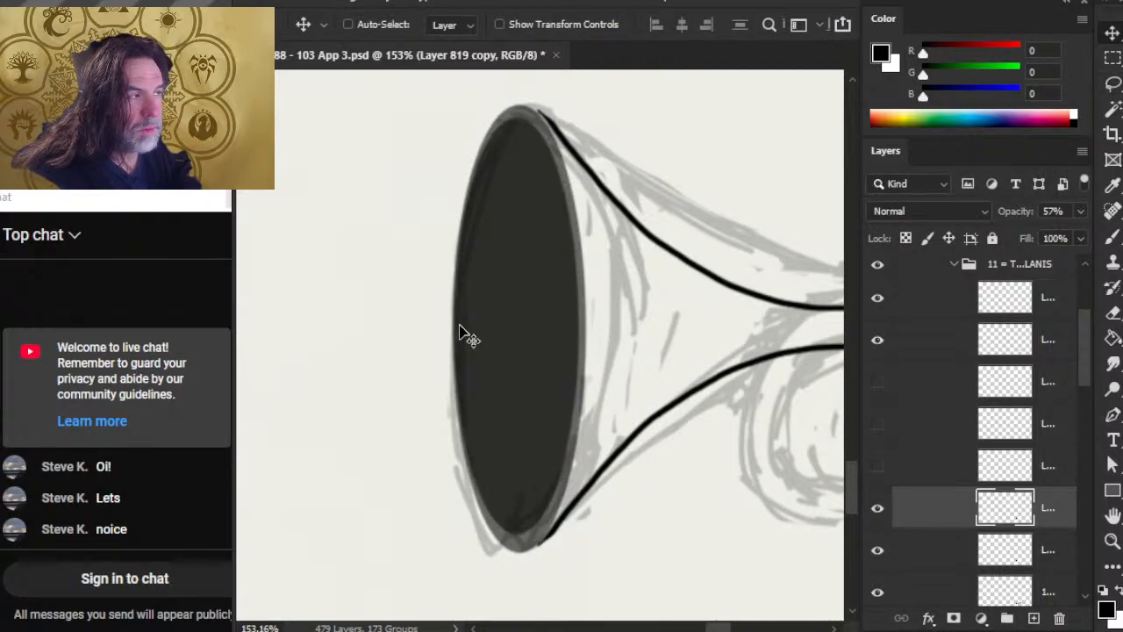
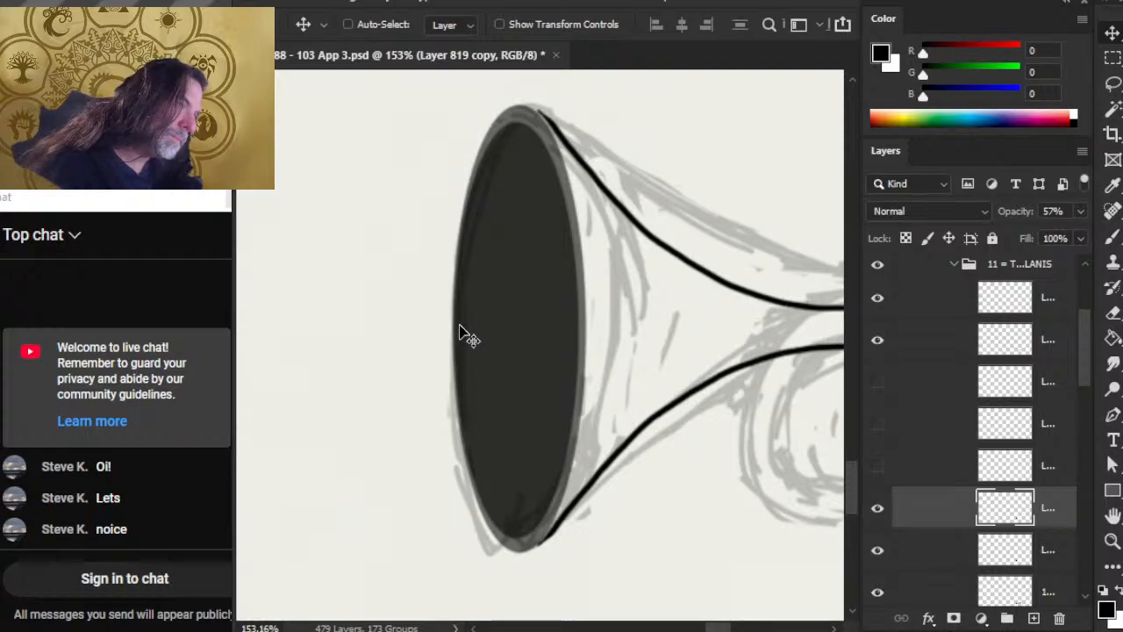
Free Transform the duplicated bell ellipse again, enlarging it to 104.66% towards the outer edge of the bell, and apply it
key("m")
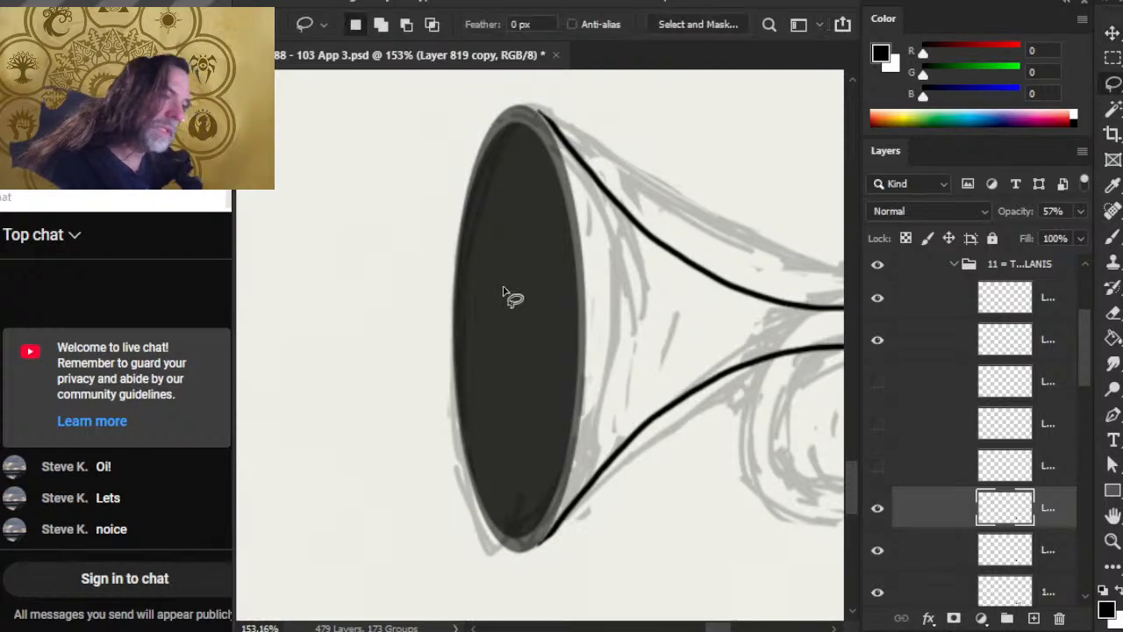
right_click(509, 293)
left_click(561, 458)
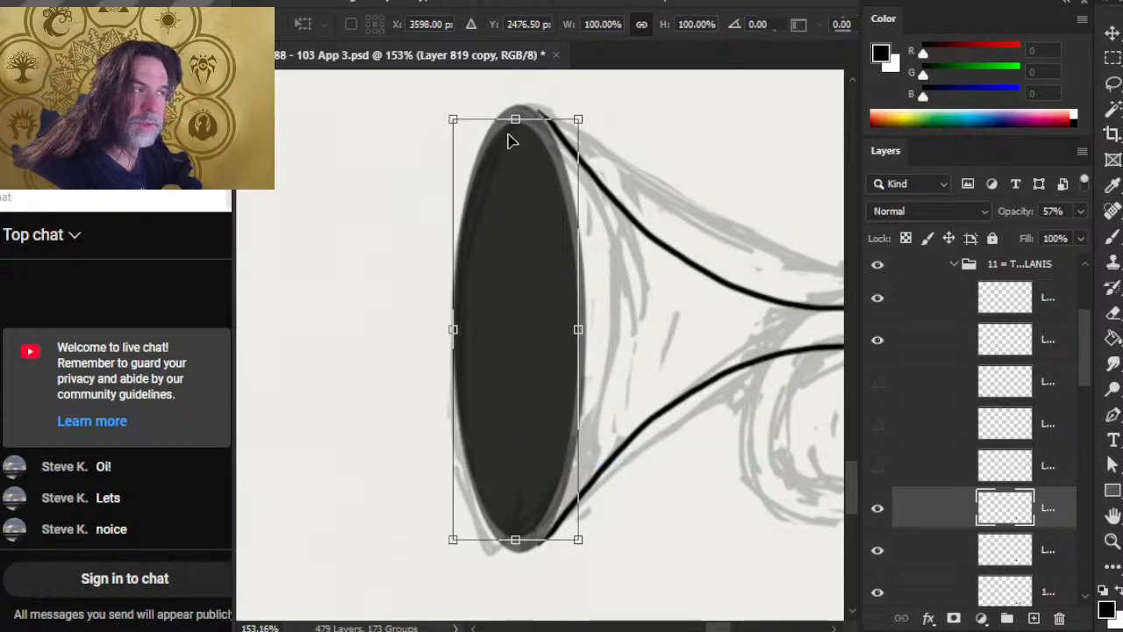
left_click_drag(455, 330, 447, 329)
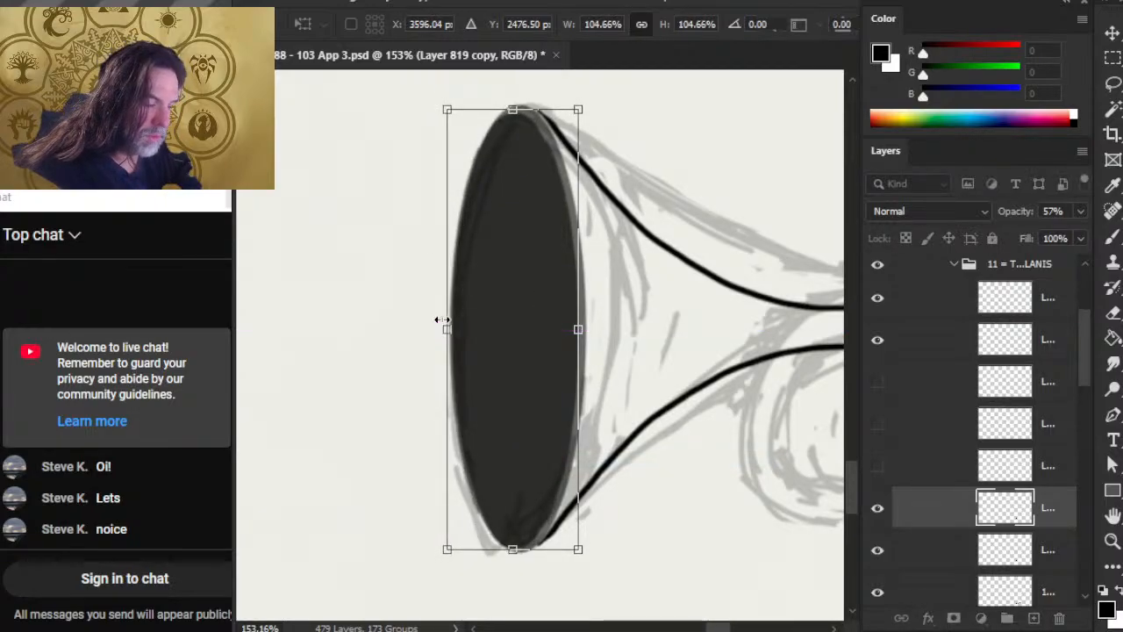
key("Return")
key("l")
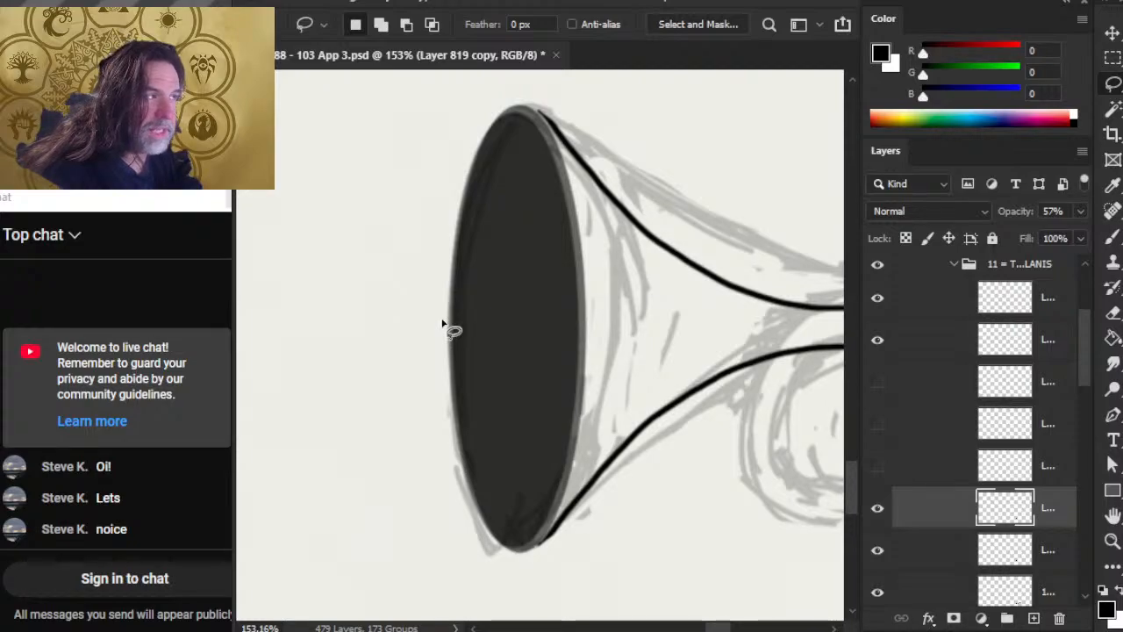
Nudge the duplicated bell ellipse slightly away from the tube so the original shows as a crescent along its inner edge
key("v")
key("Right")
key("Left")
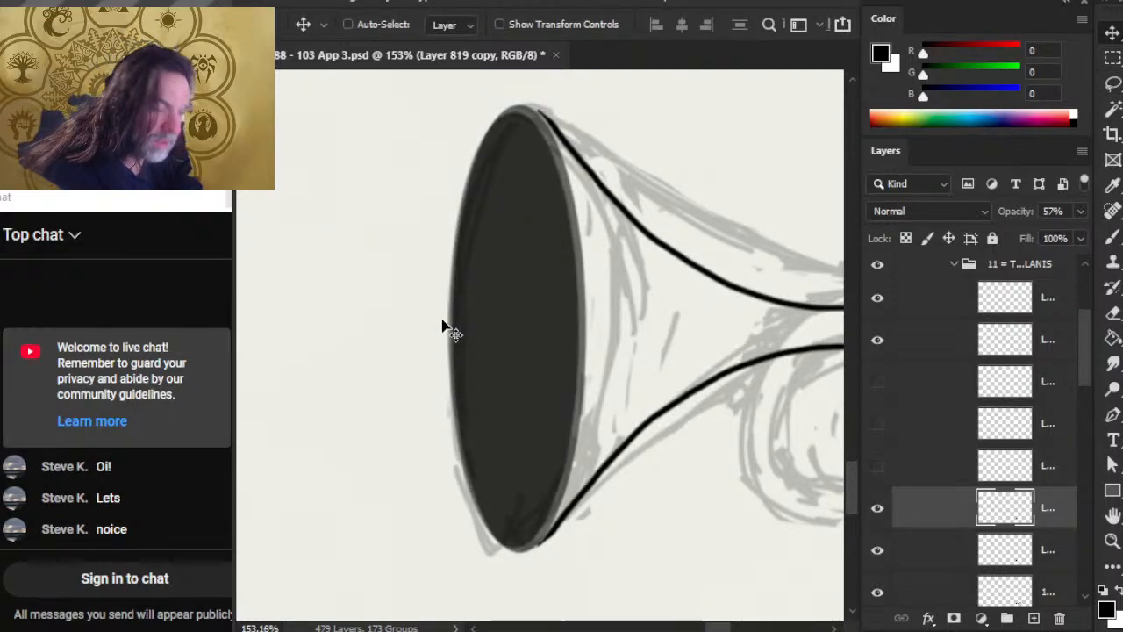
key("Up")
key("Down")
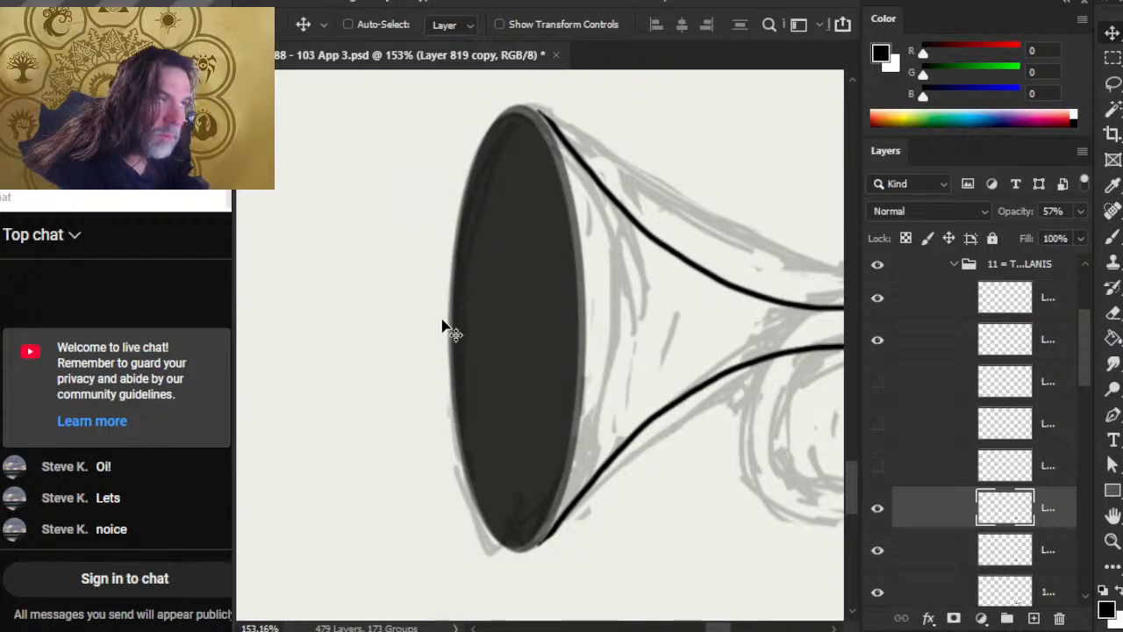
key("Left")
key("Left")
key("Left")
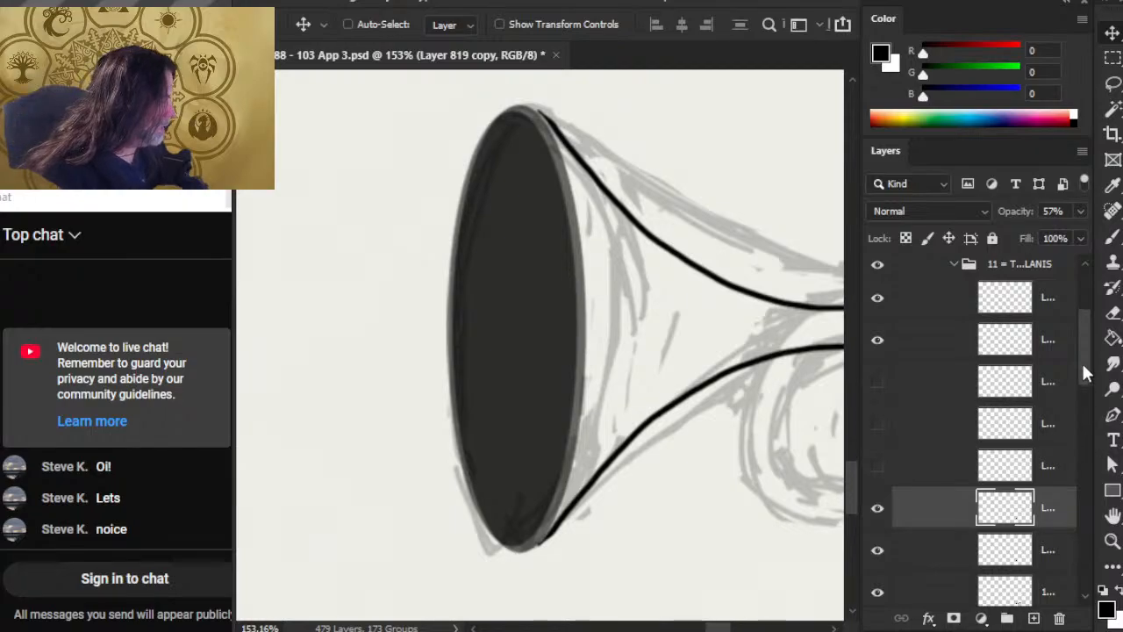
Load the shifted ellipse's outline as a selection and duplicate the original ellipse layer as Layer 819 copy 2
scroll(1063, 357, "up", 2)
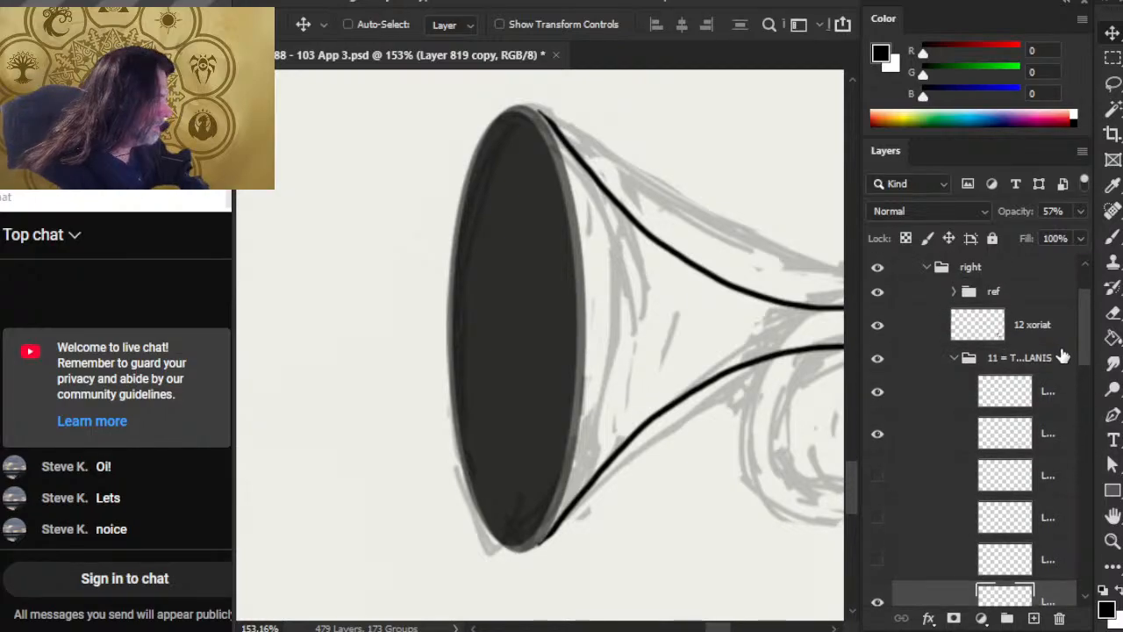
left_click(1005, 597, "ctrl")
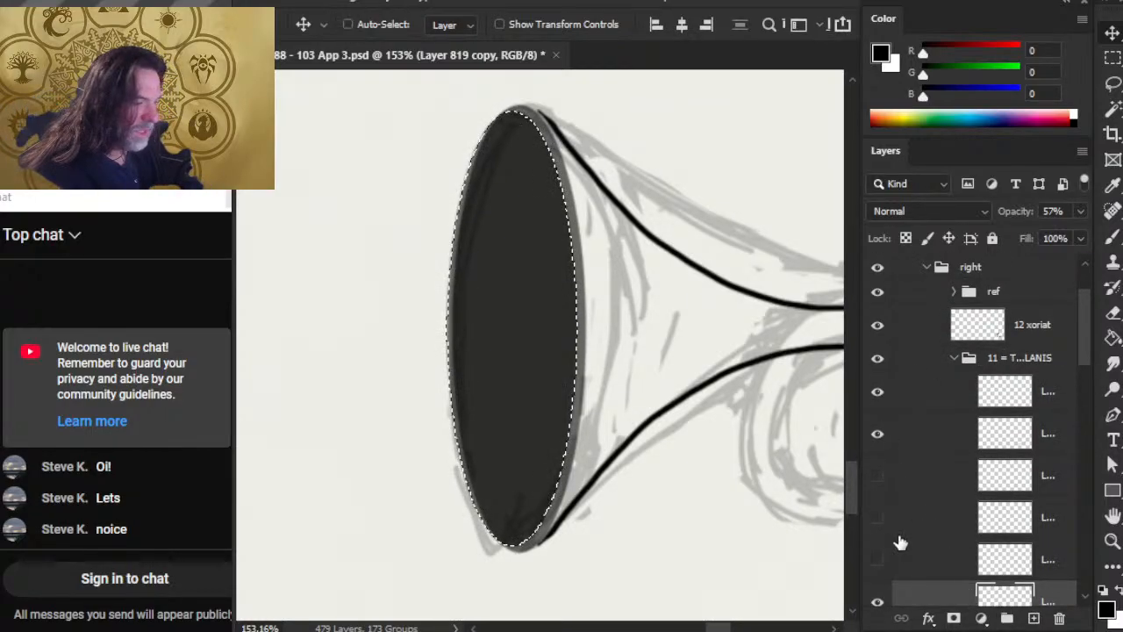
scroll(1009, 395, "down", 3)
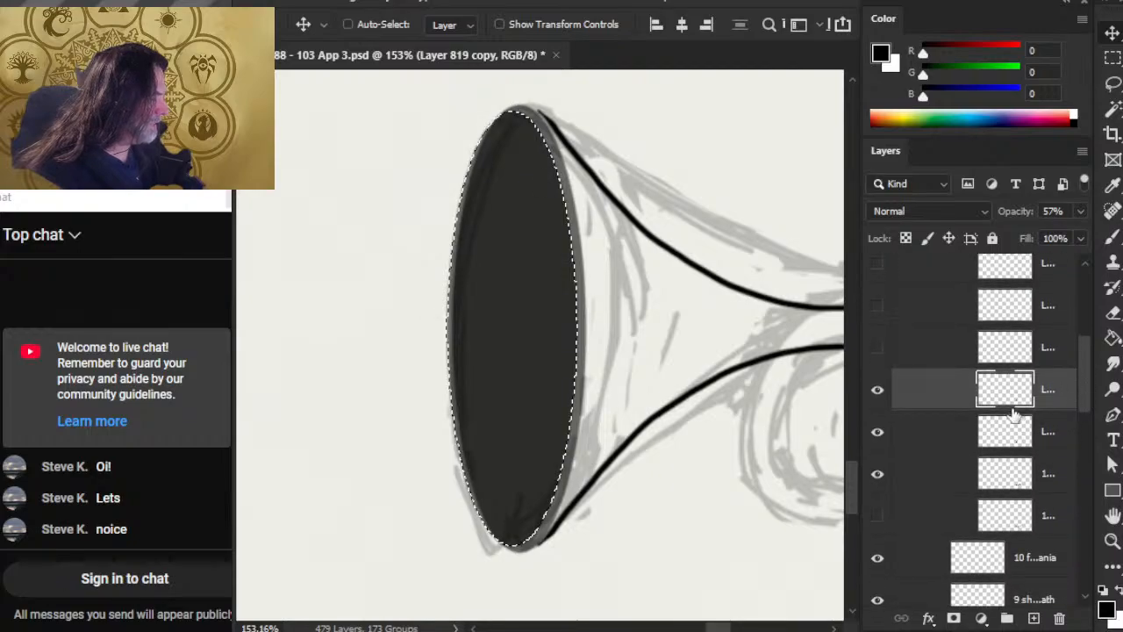
left_click(877, 434)
left_click(878, 436)
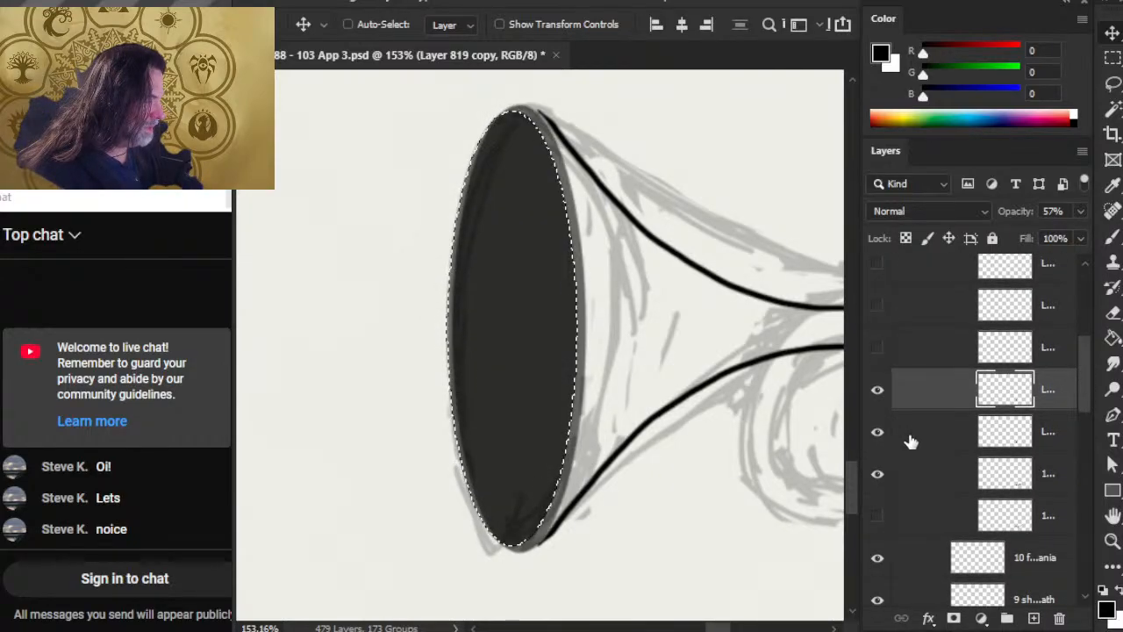
right_click(908, 441)
left_click(978, 61)
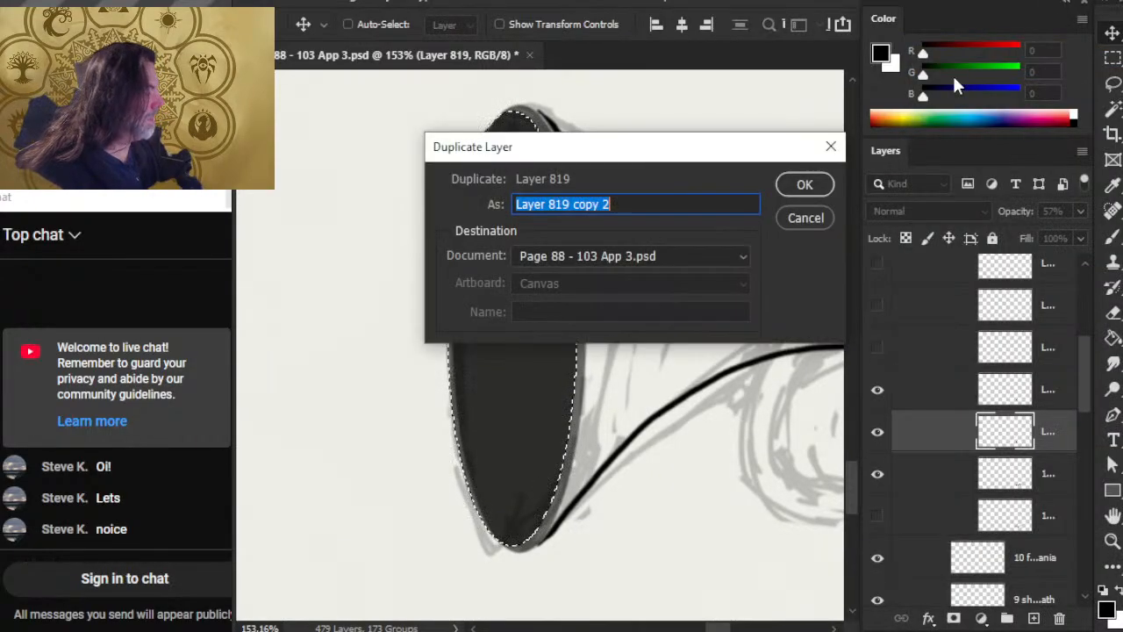
key("Return")
Hide the grey trumpet sketch, clear the selection, and check the stacked bell ellipses by toggling the new copy's visibility
left_click(877, 517)
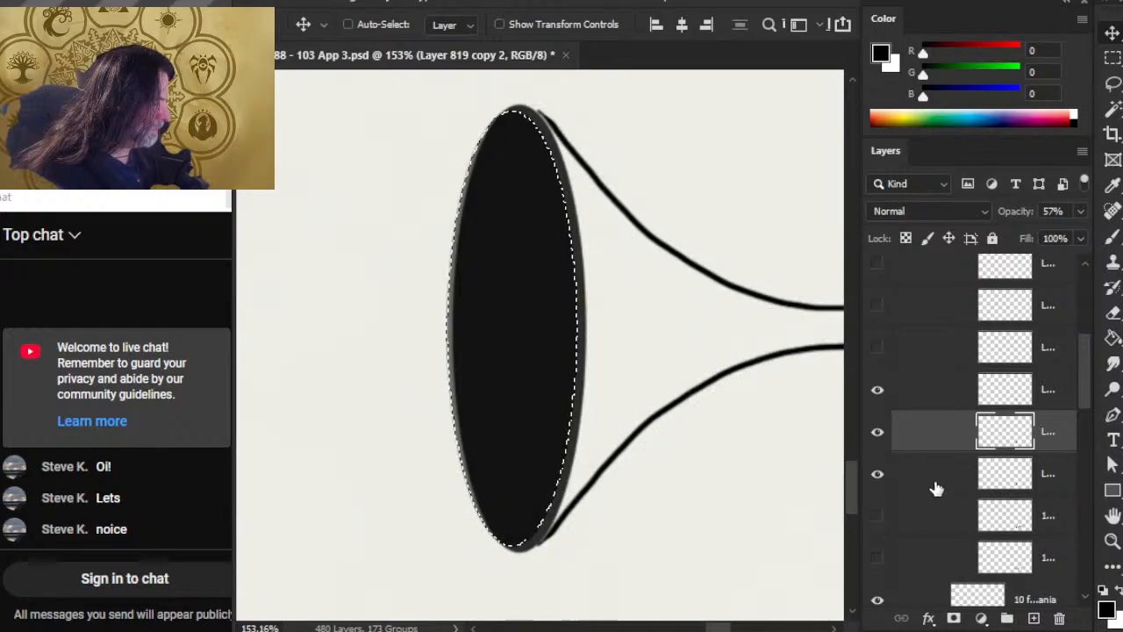
left_click(938, 480)
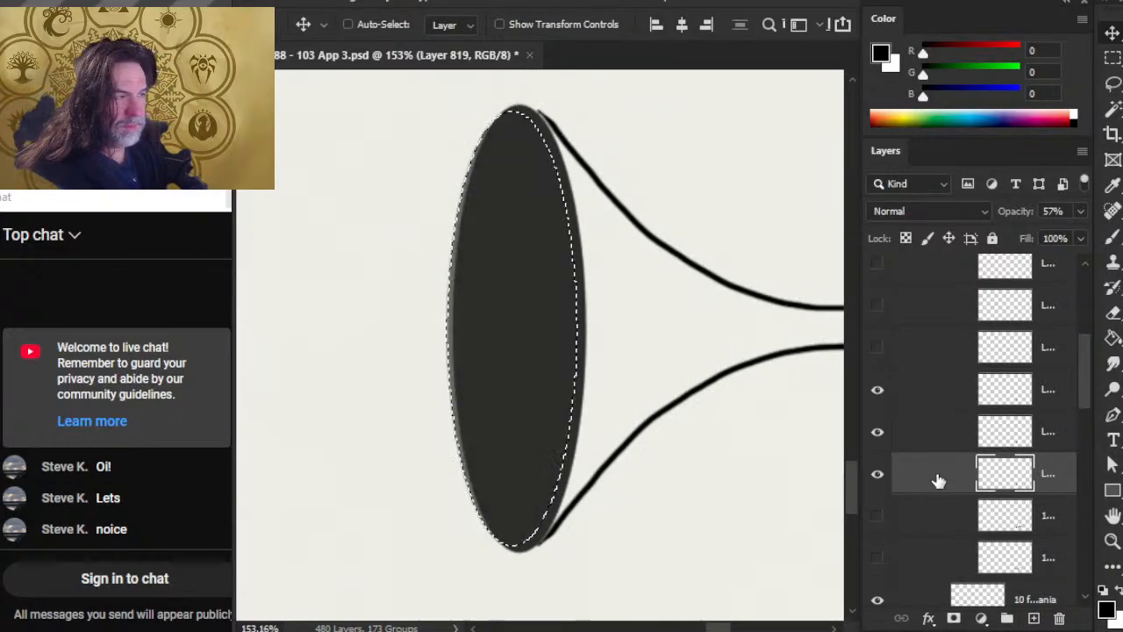
key("l")
key("ctrl+d")
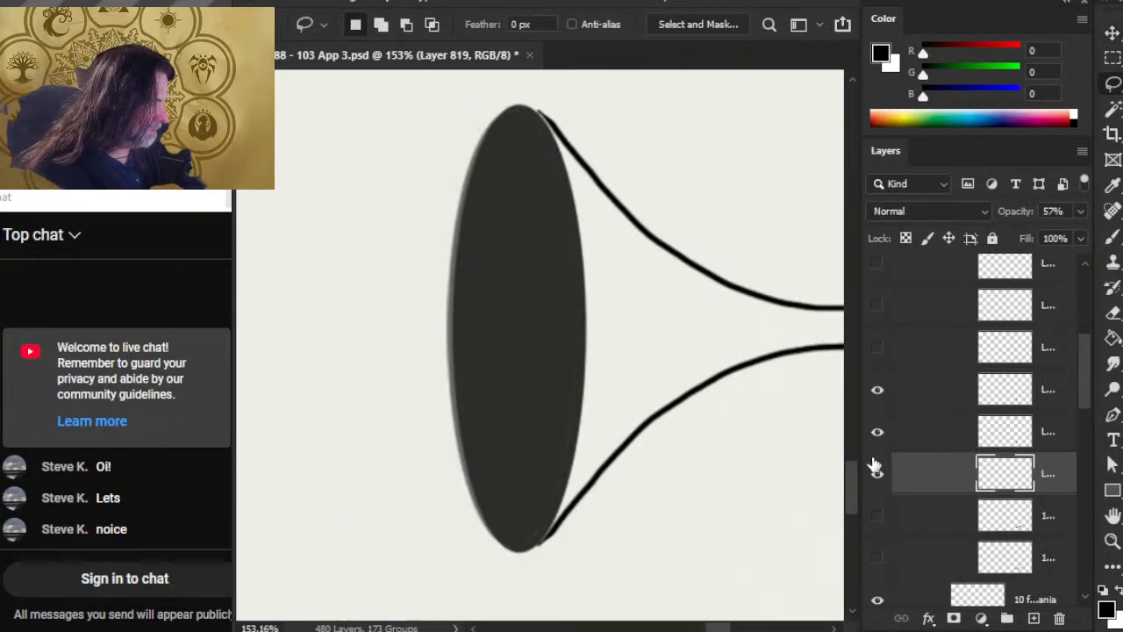
left_click(877, 432)
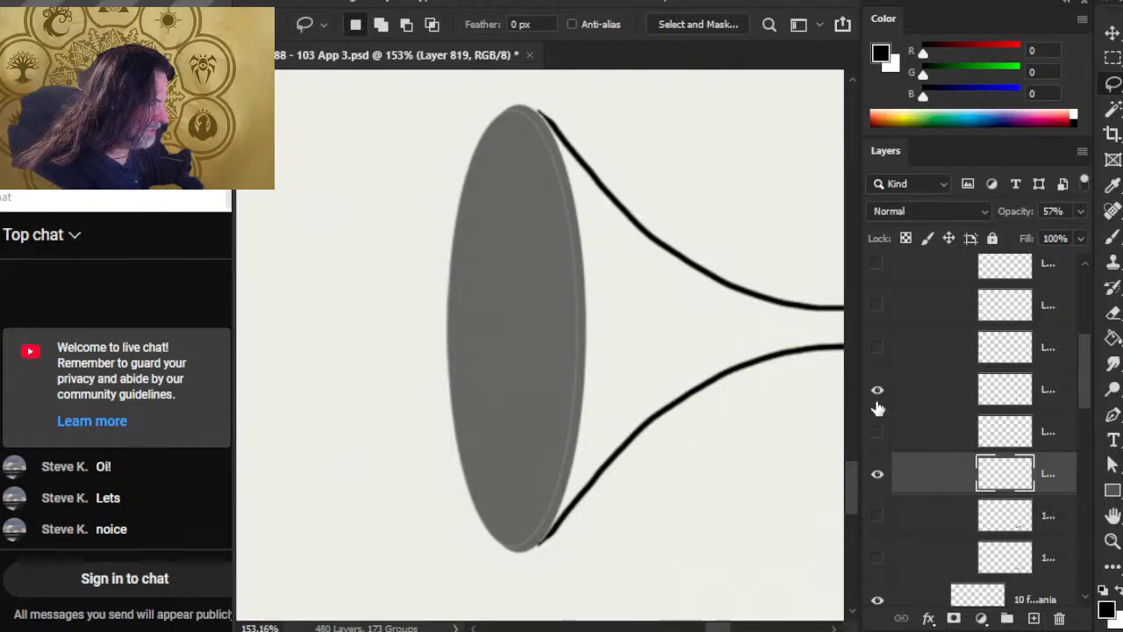
left_click(877, 431)
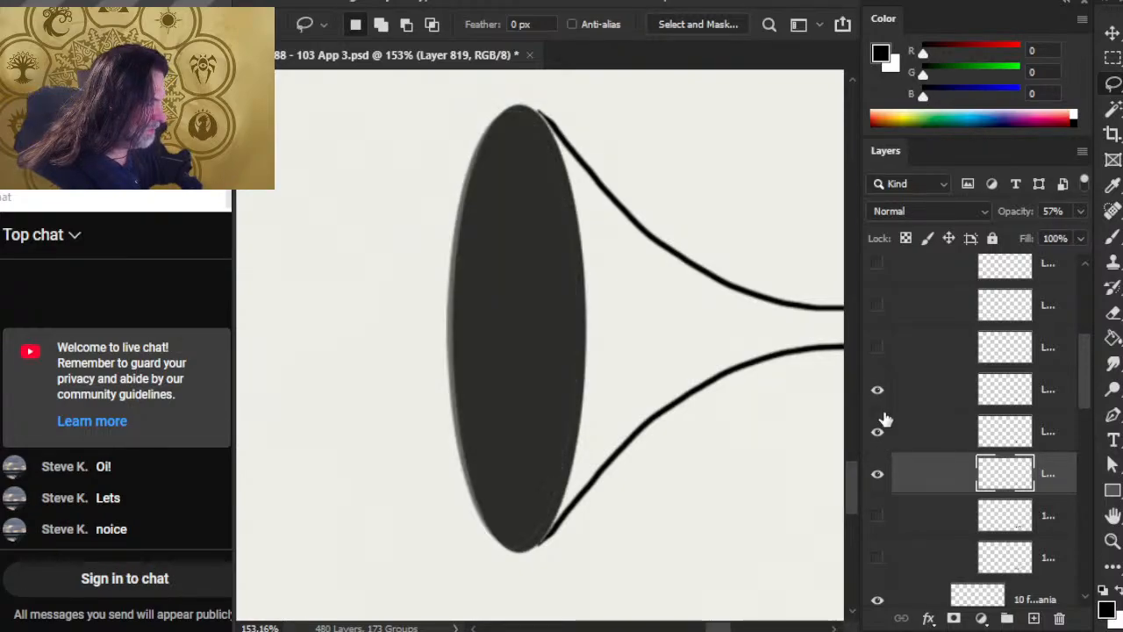
Load the shifted ellipse's outline as a selection again and hide the original Layer 819, keeping Layer 819 copy 2 visible
left_click(870, 449, "ctrl")
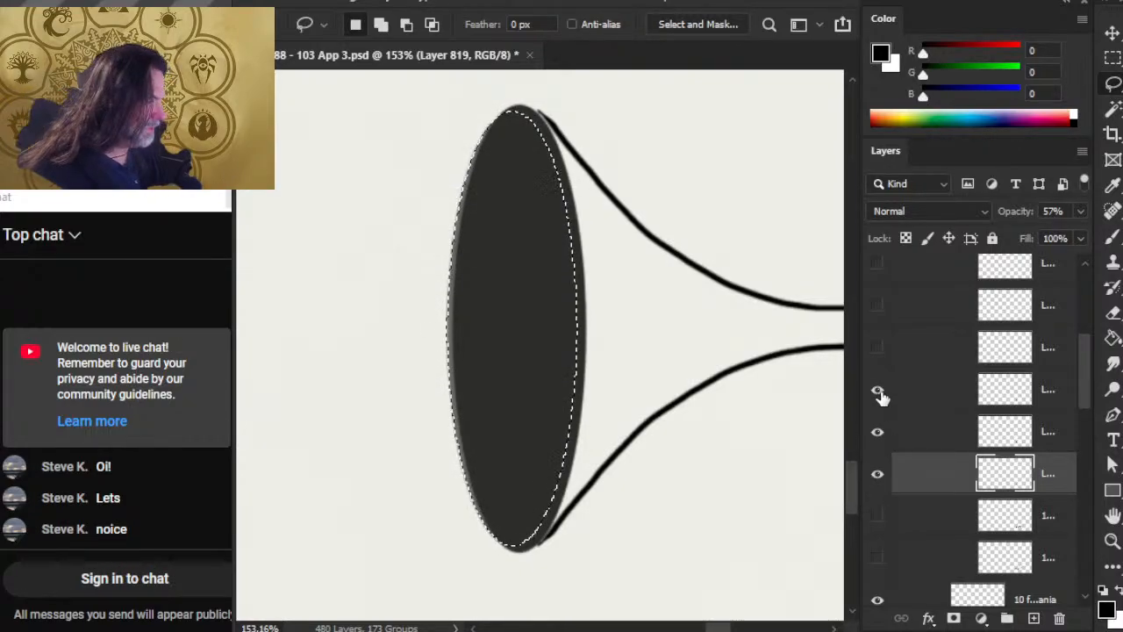
left_click(879, 474)
left_click(878, 432)
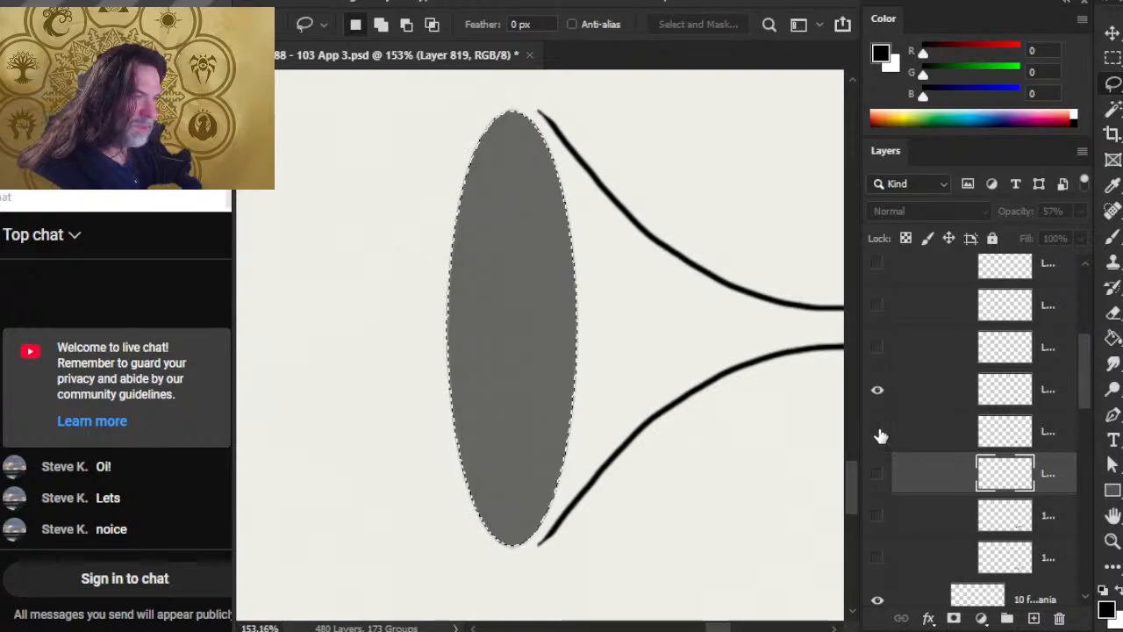
left_click(878, 431)
left_click(879, 433)
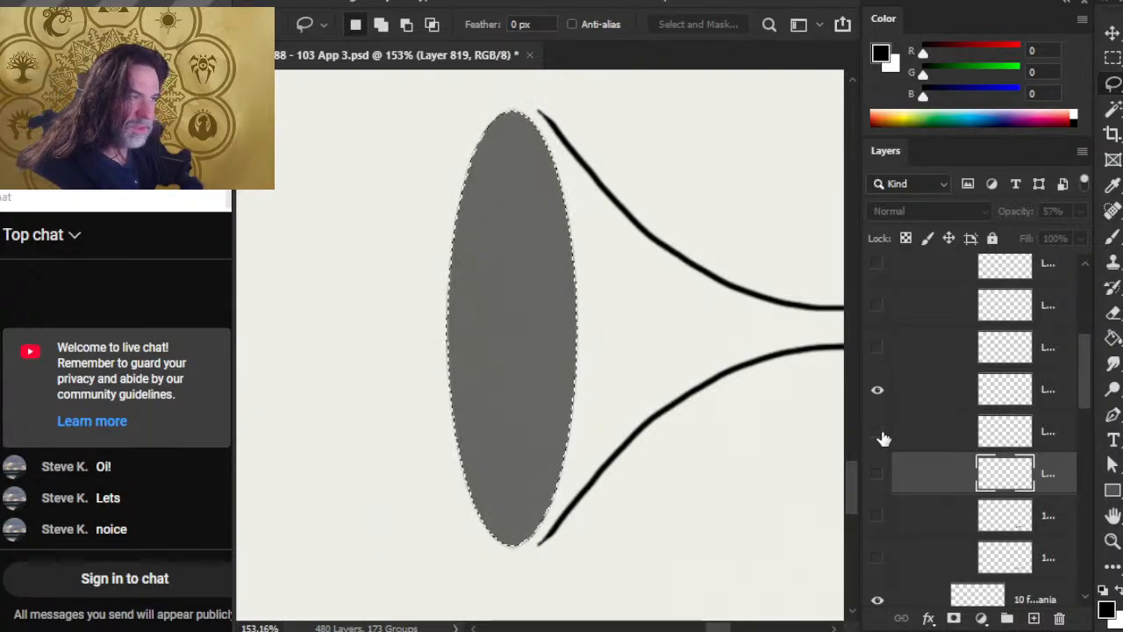
left_click(878, 432)
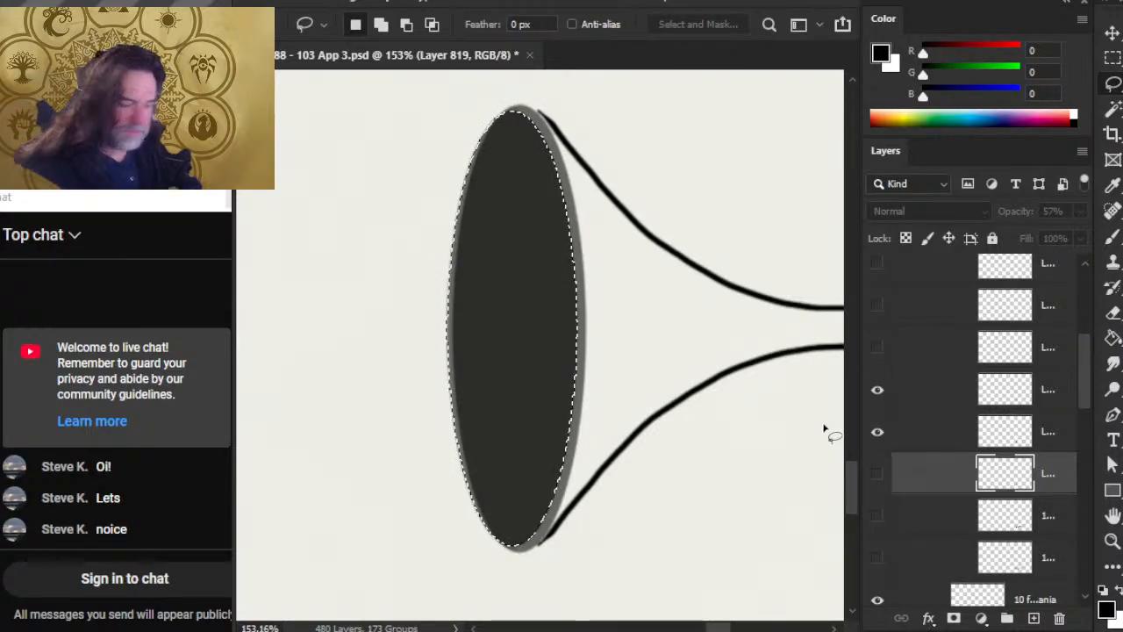
Make Layer 819 copy 2 the active layer and hide the shifted ellipse layer above it
left_click(933, 436)
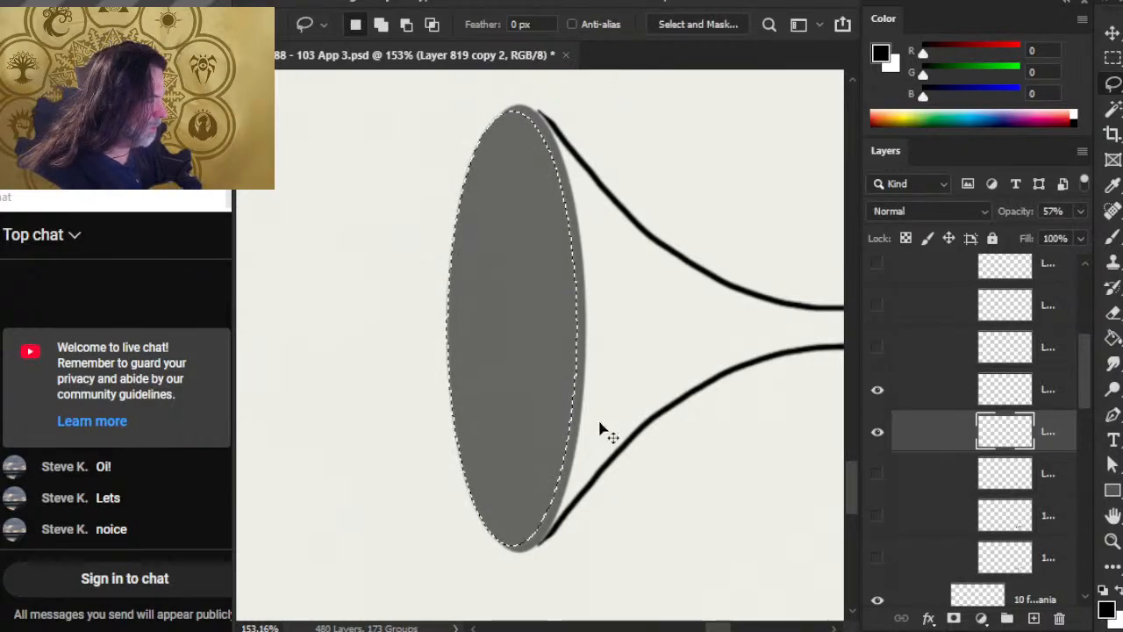
left_click(877, 389)
left_click(877, 389)
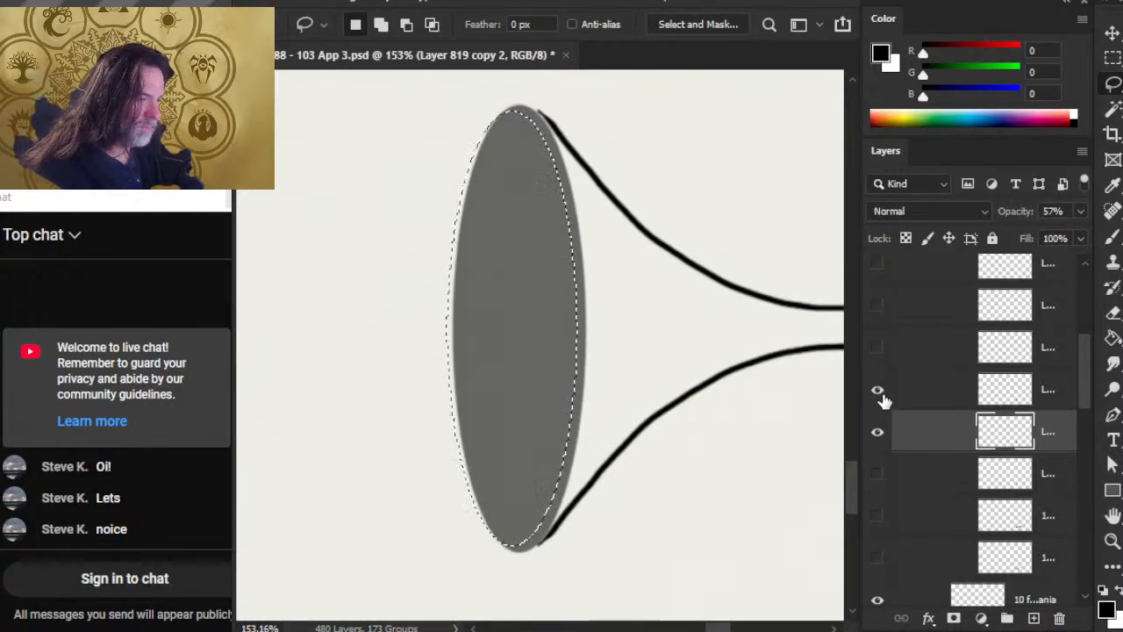
left_click(881, 439)
left_click(883, 441)
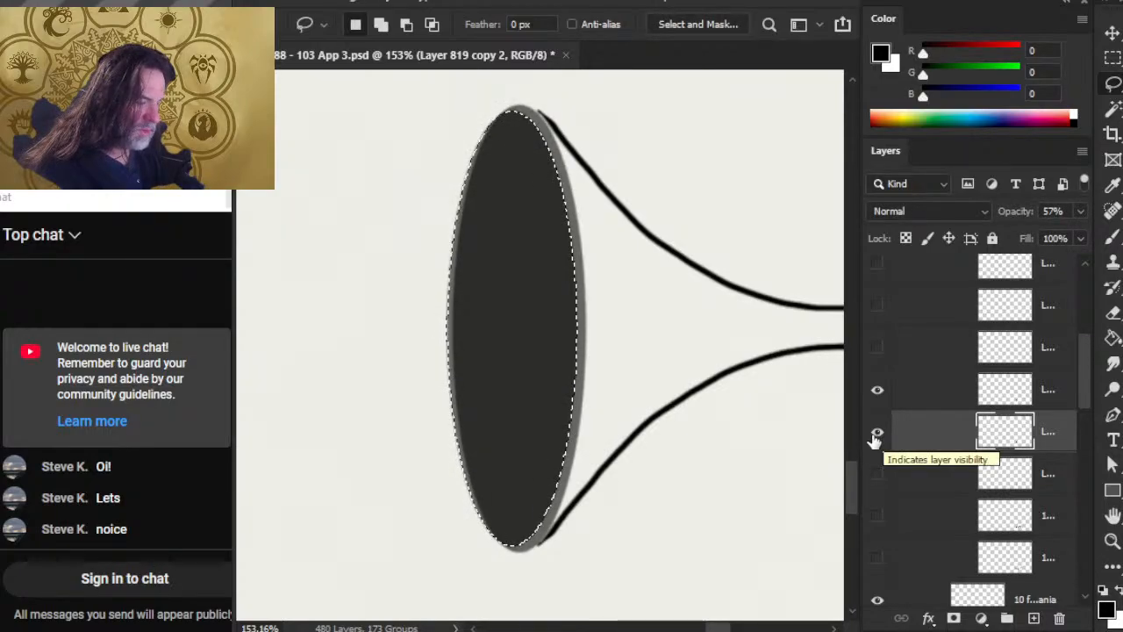
left_click(875, 405)
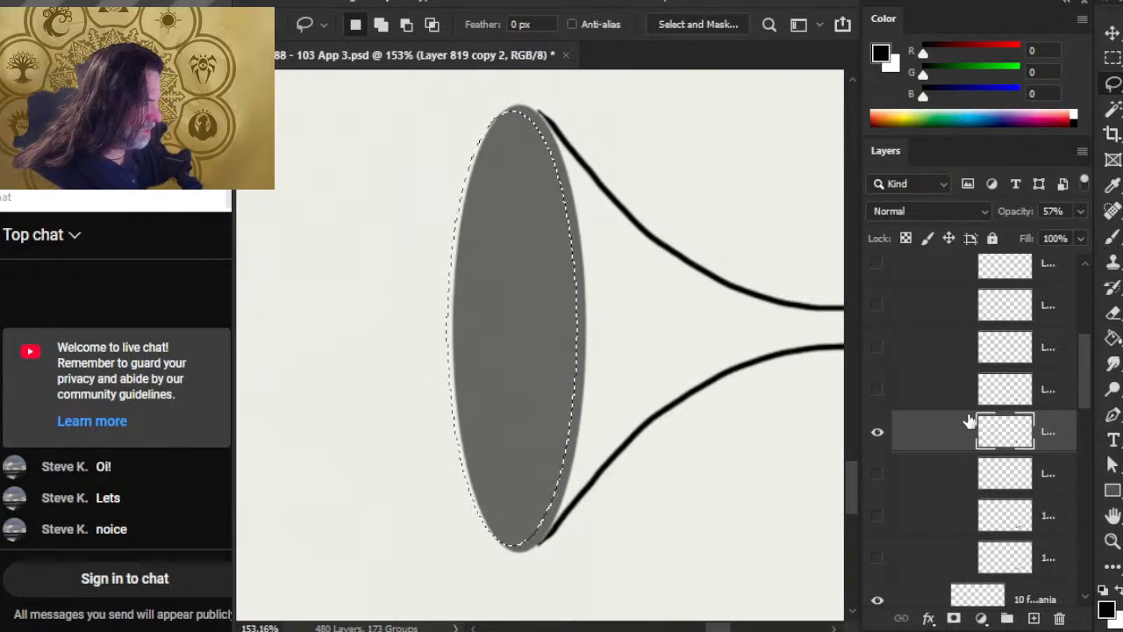
Delete the selected ellipse area from Layer 819 copy 2 to leave a crescent rim, deselect, and set the layer's opacity to 100%
left_click(653, 461)
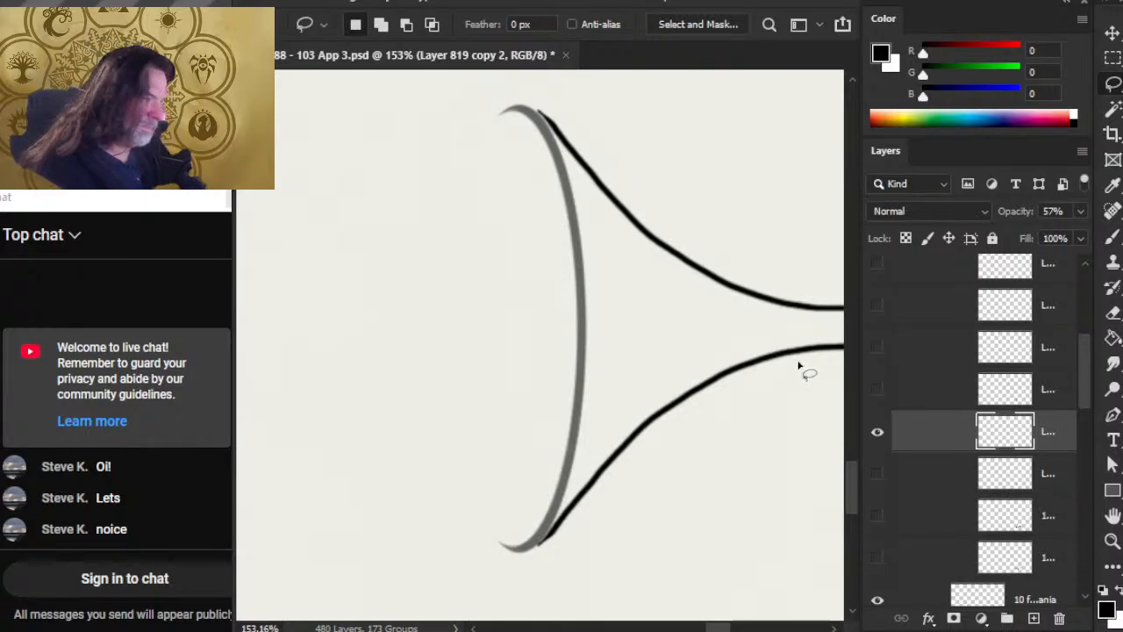
left_click(1080, 211)
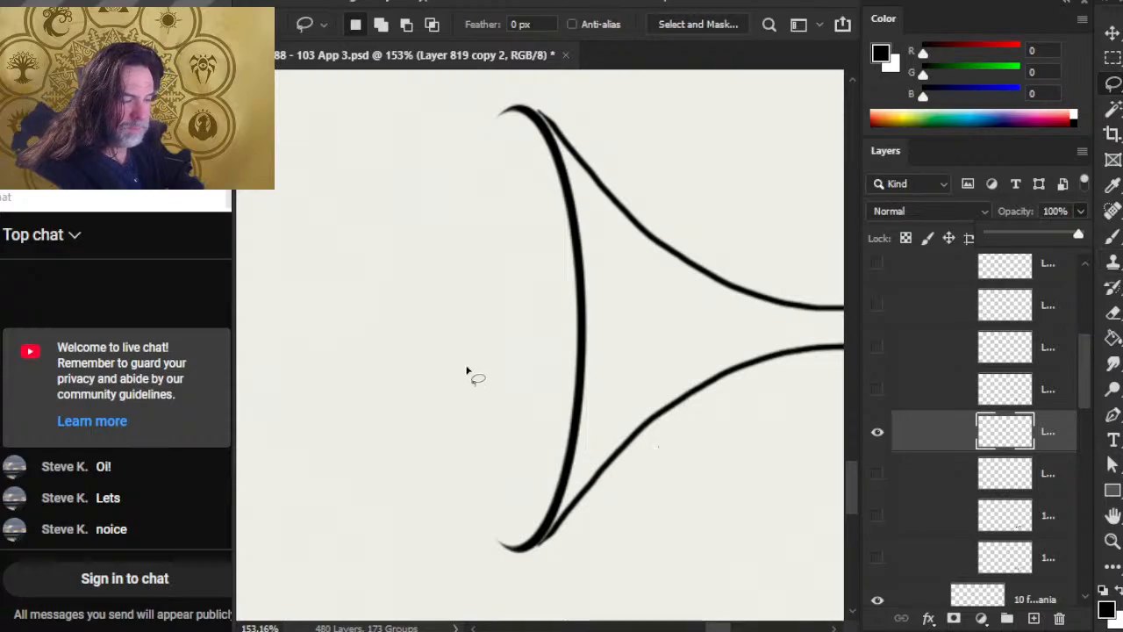
key("v")
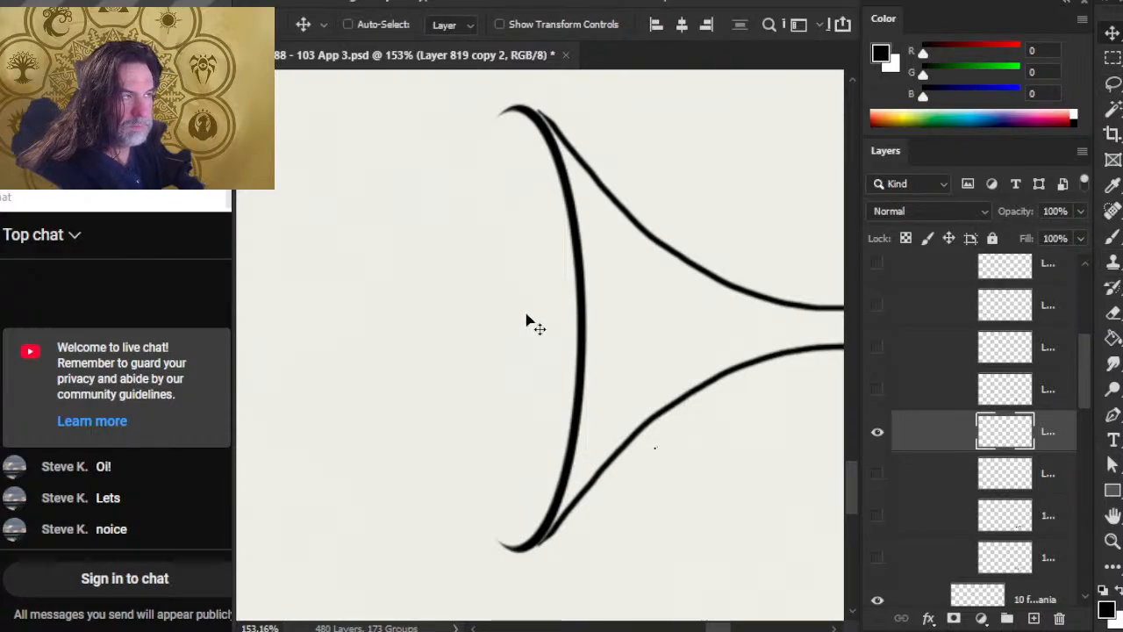
Nudge the crescent rim on Layer 819 copy 2 right until it overlaps the ends of the bell's flared lines
key("Left")
key("Return")
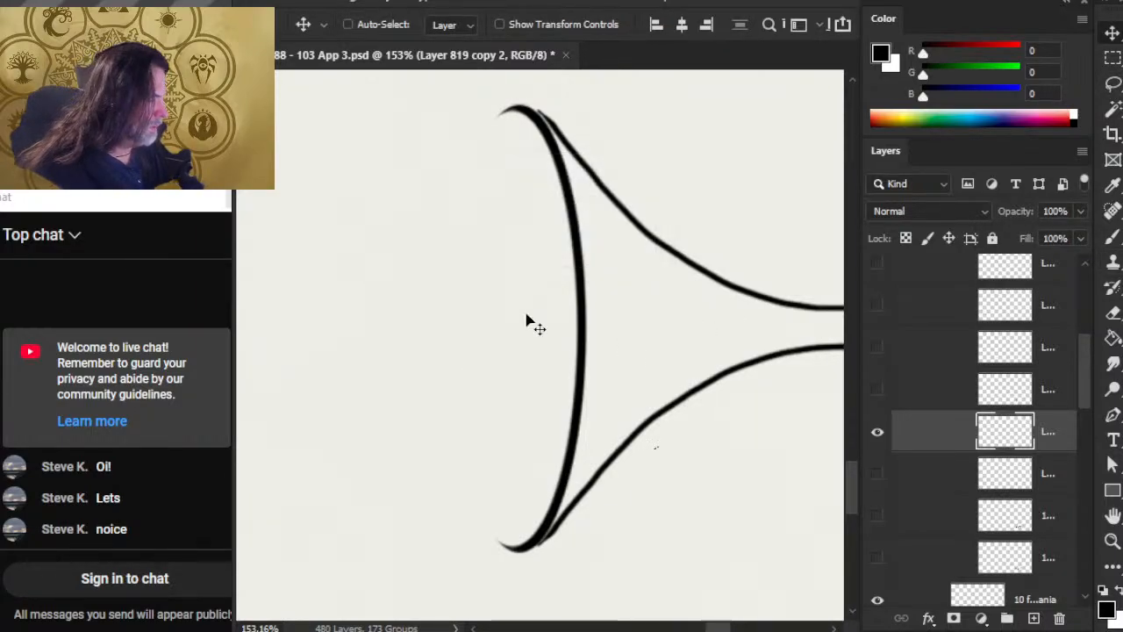
key("Left")
key("Return")
key("l")
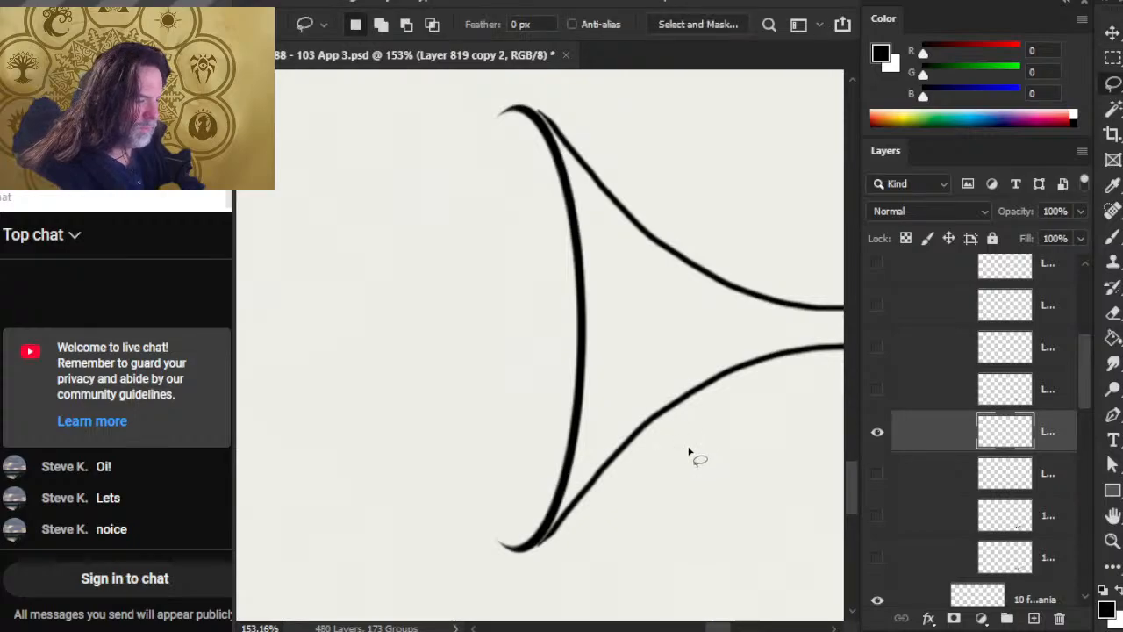
key("v")
key("Right")
key("Right")
key("Right")
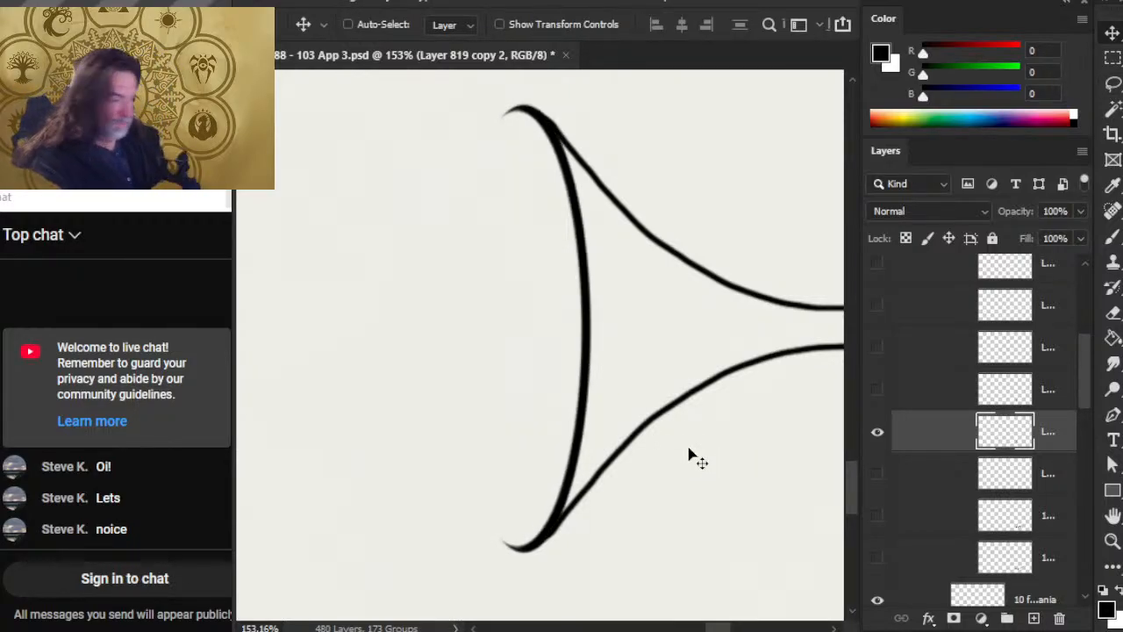
Compare the nudged crescent rim with Layer 819 and the sketch layers beneath by toggling their visibility
left_click(878, 475)
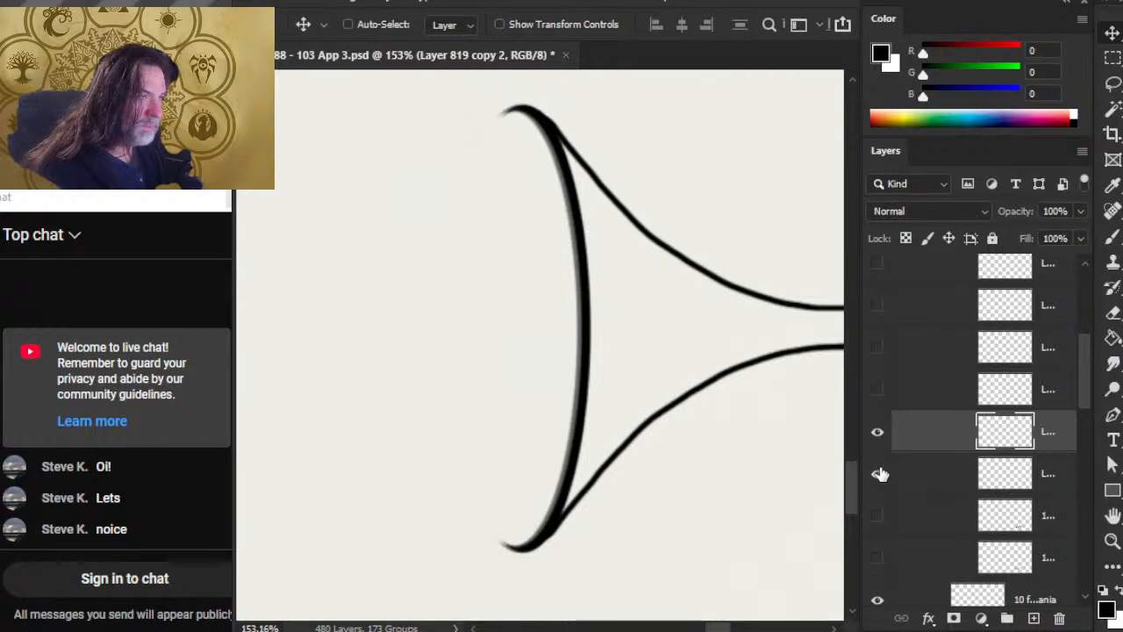
left_click(878, 475)
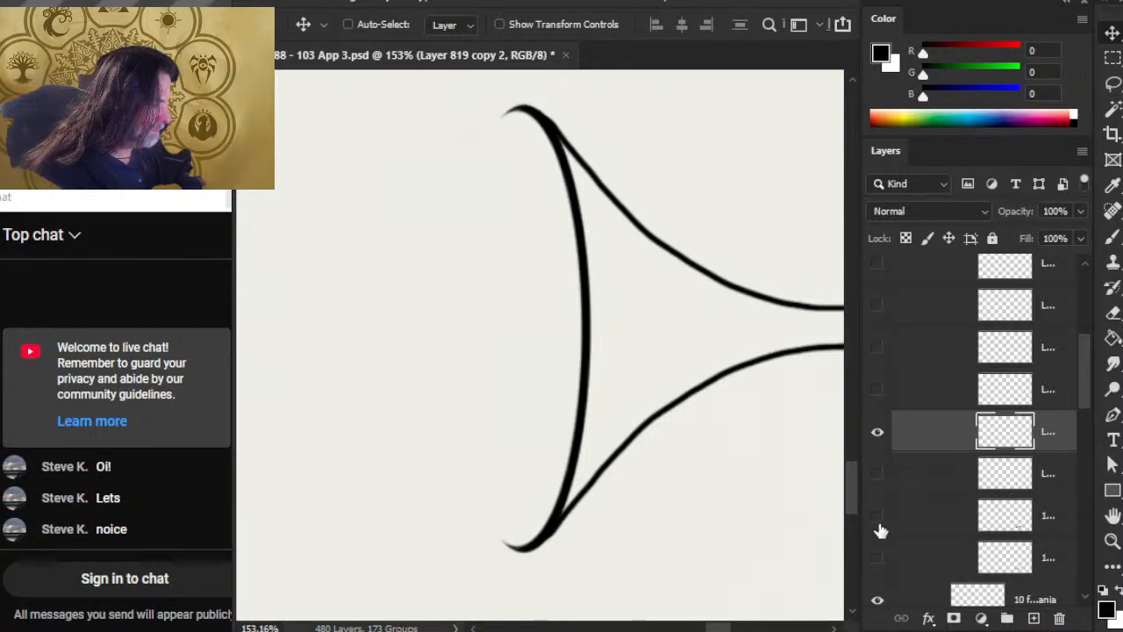
left_click(878, 517)
left_click(877, 517)
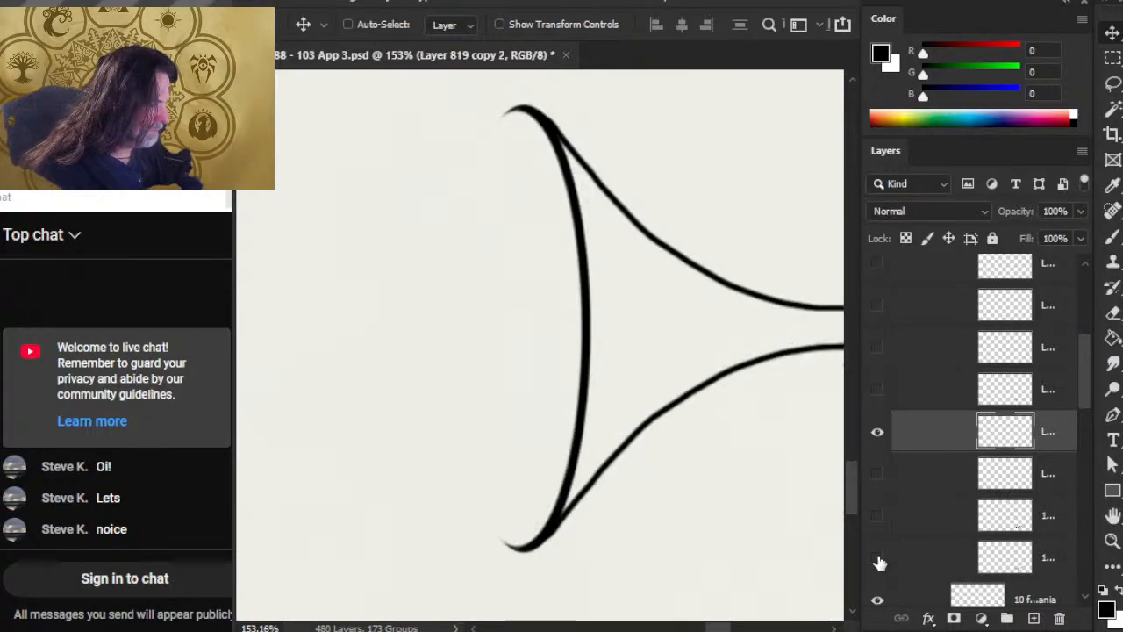
left_click(877, 557)
left_click(877, 557)
left_click(877, 431)
left_click(877, 432)
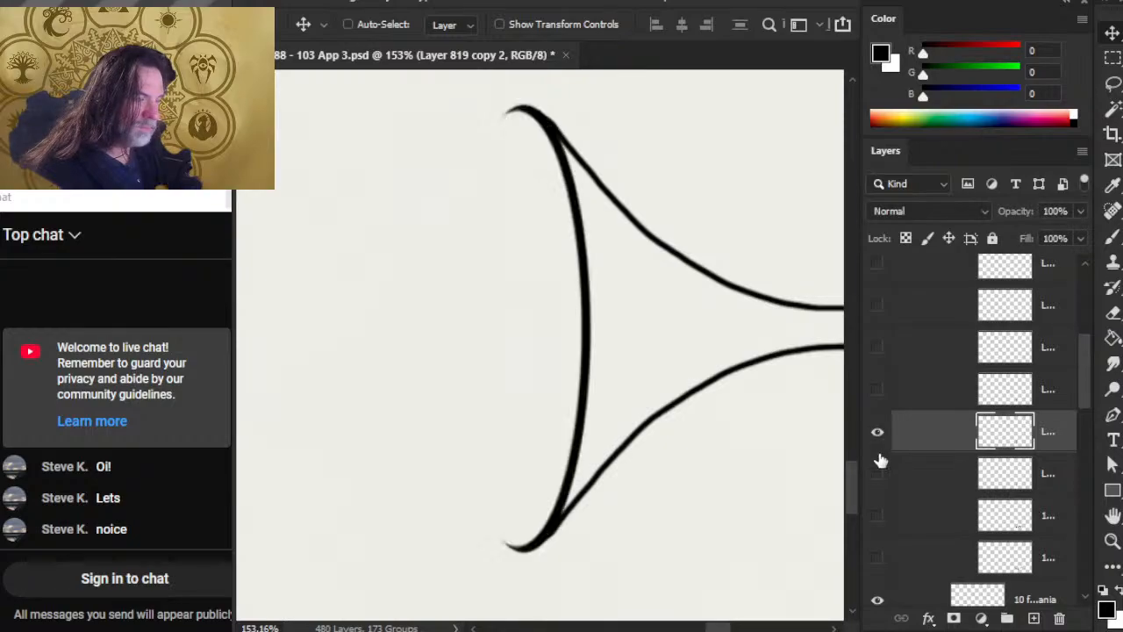
Undo the rim edits back to the filled 57% ellipse on Layer 819 copy 2 with its selection active
key("ctrl")
key("ctrl+z")
key("ctrl+z")
key("ctrl+z")
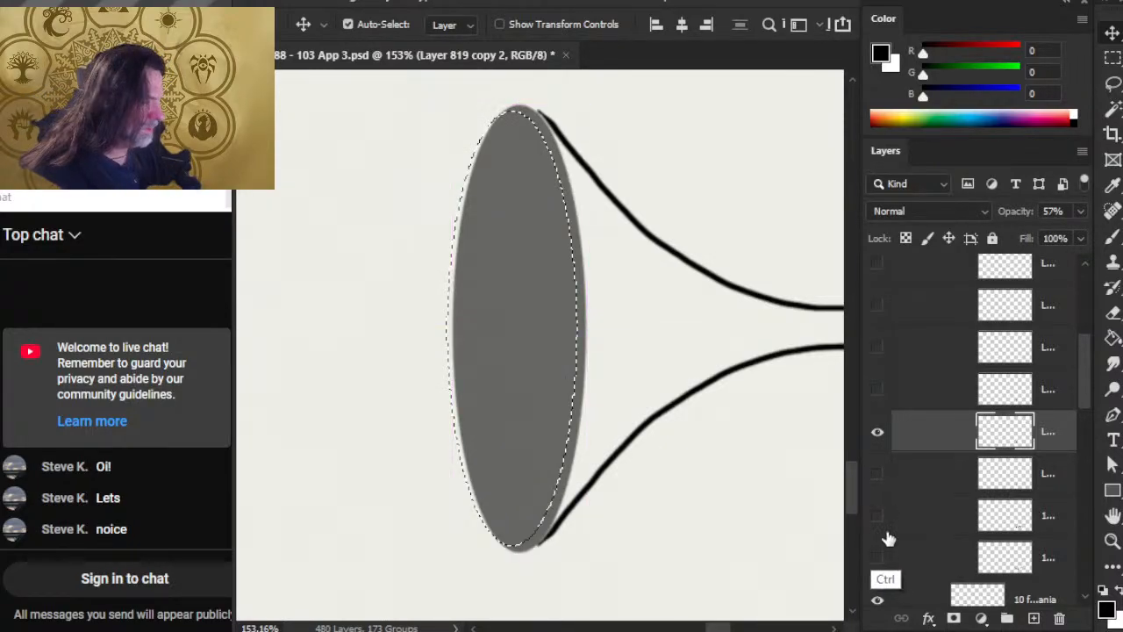
Compare the ellipses on Layer 819 copy 2 and Layer 819 with the grey trumpet sketch by toggling their visibility
left_click(878, 474)
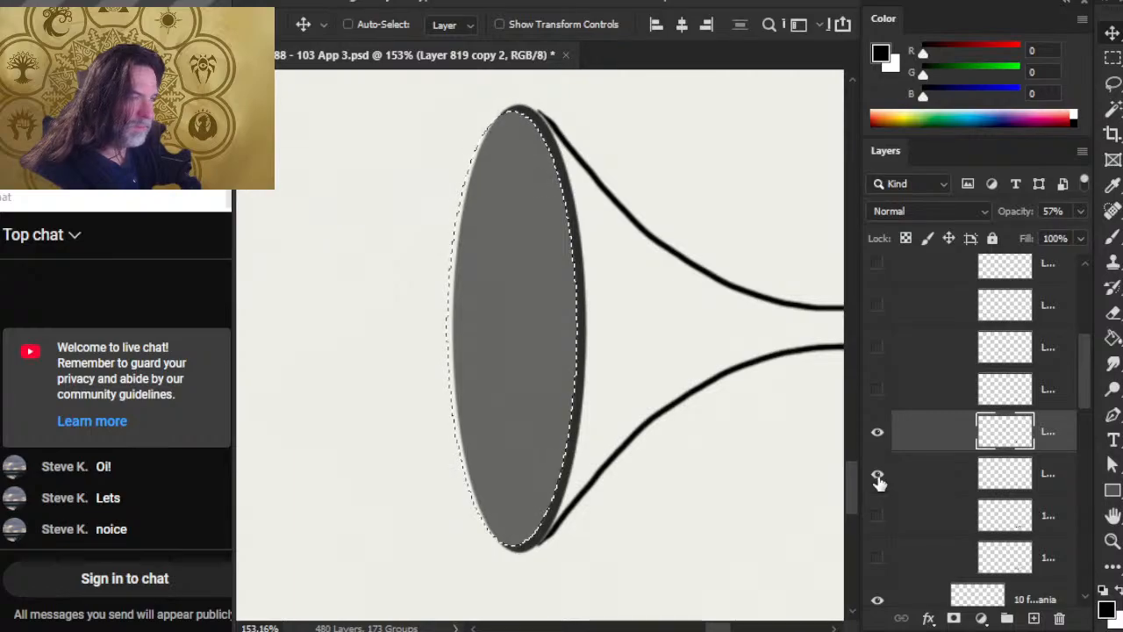
left_click(877, 475)
left_click(878, 516)
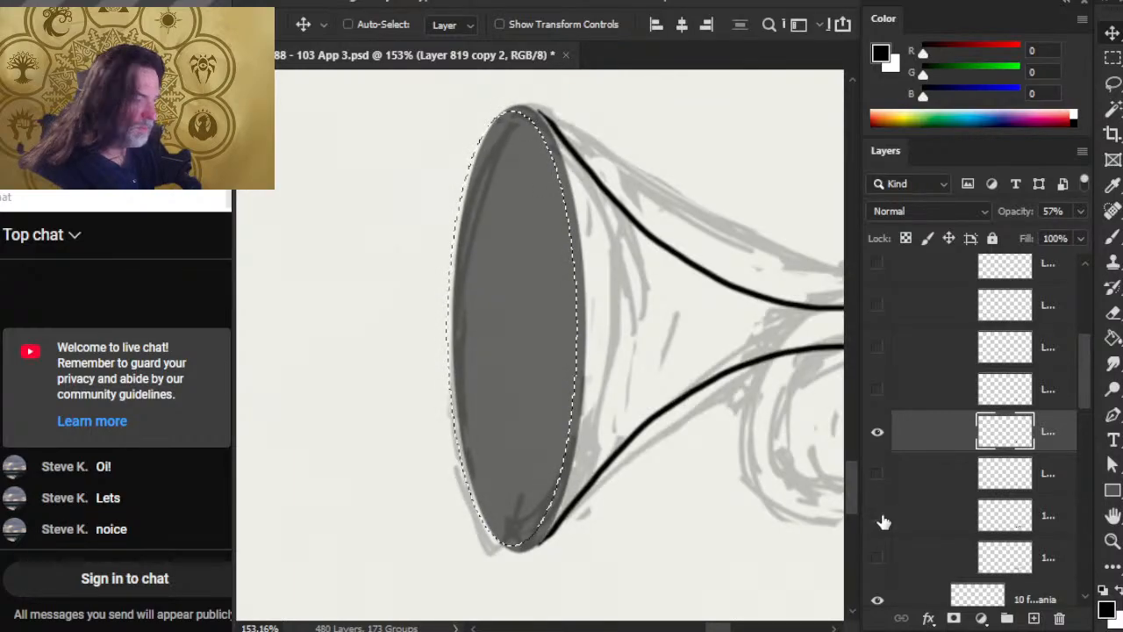
left_click(880, 518)
left_click(878, 474)
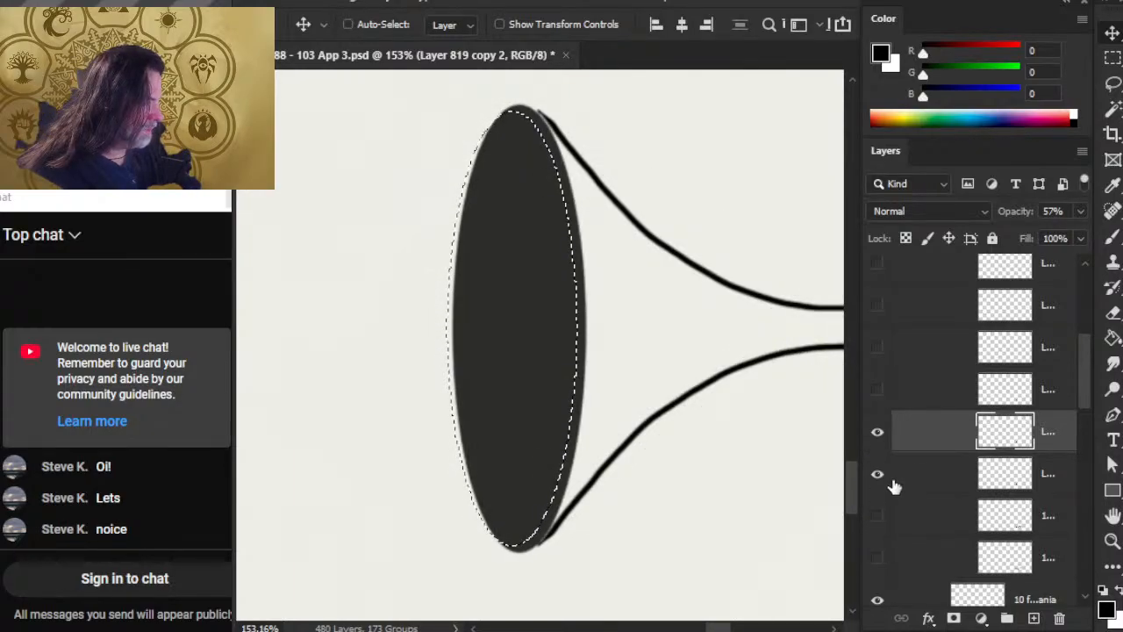
left_click(876, 433)
left_click(876, 432)
left_click(878, 474)
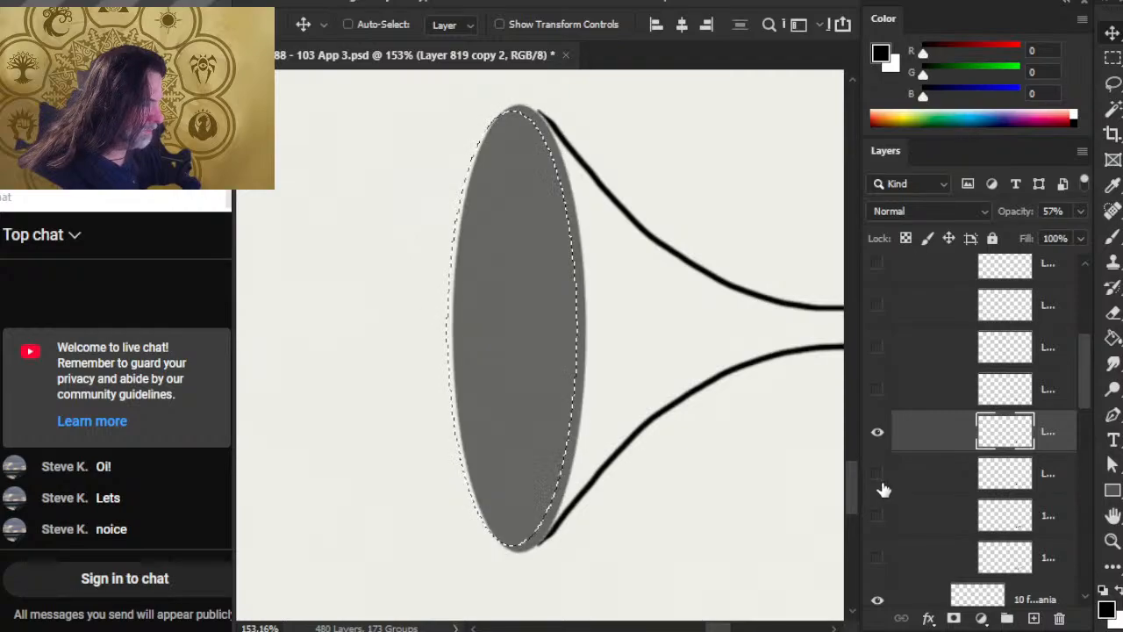
left_click(877, 431)
left_click(879, 474)
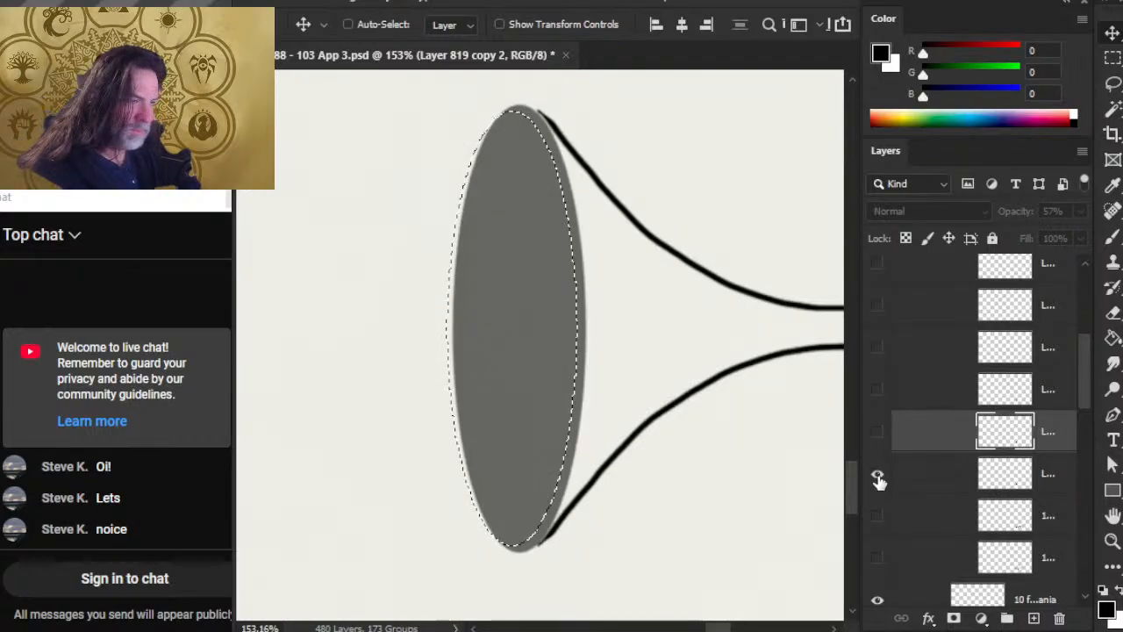
left_click(877, 474)
left_click(877, 432)
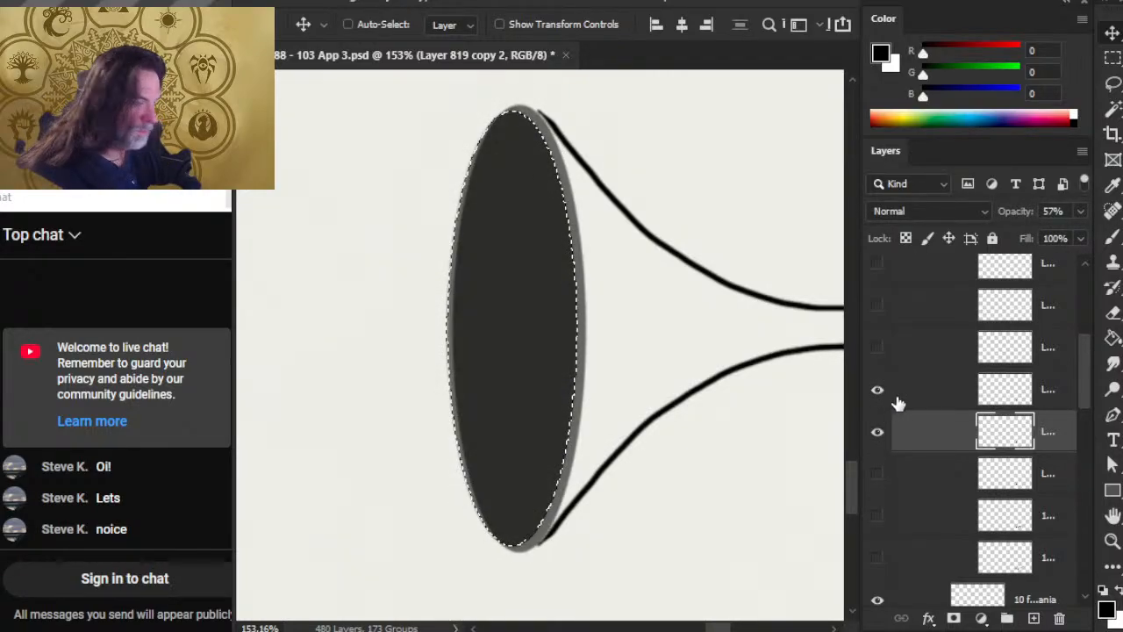
Check the shifted ellipse on Layer 819 copy against Layer 819 copy 2, and hide Layer 819 copy
left_click(917, 402)
left_click(908, 428)
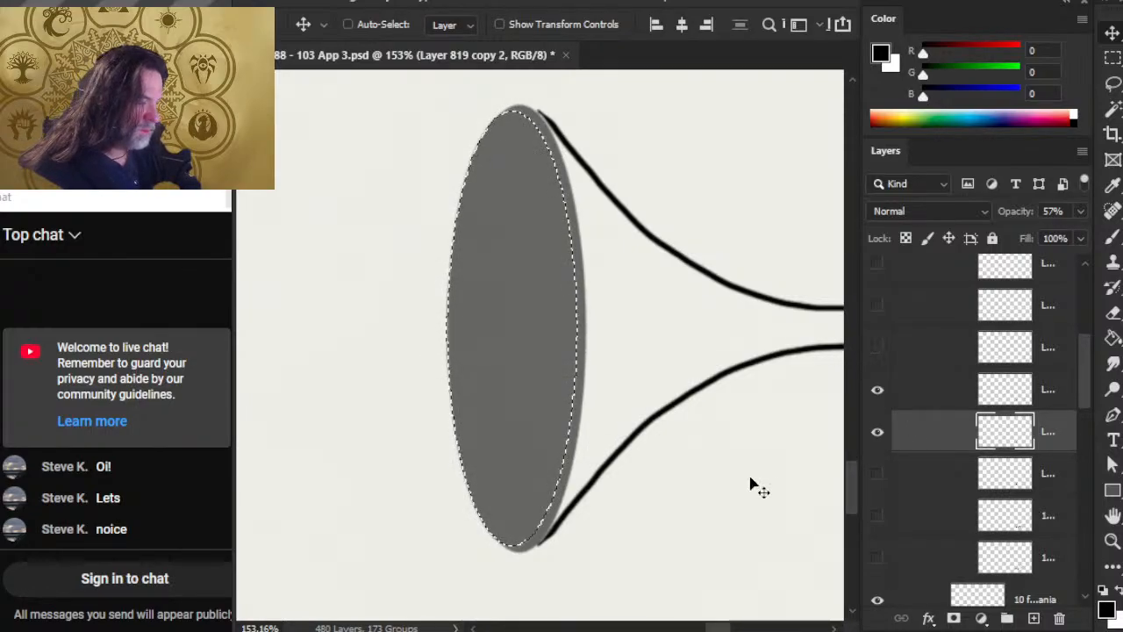
left_click(921, 402)
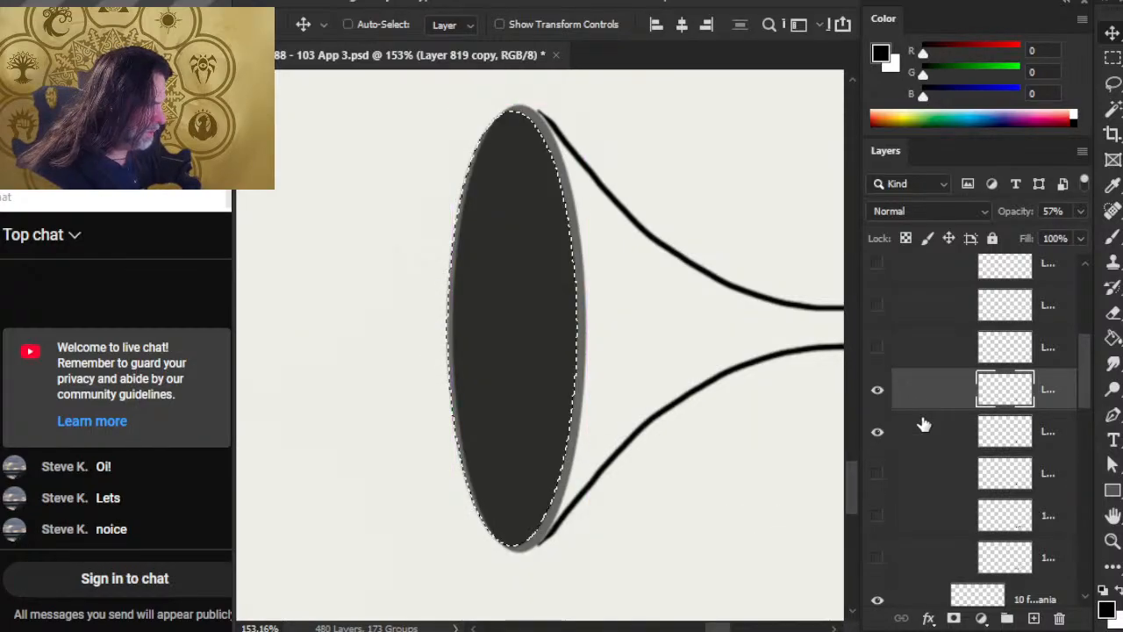
left_click(877, 391)
left_click(878, 391)
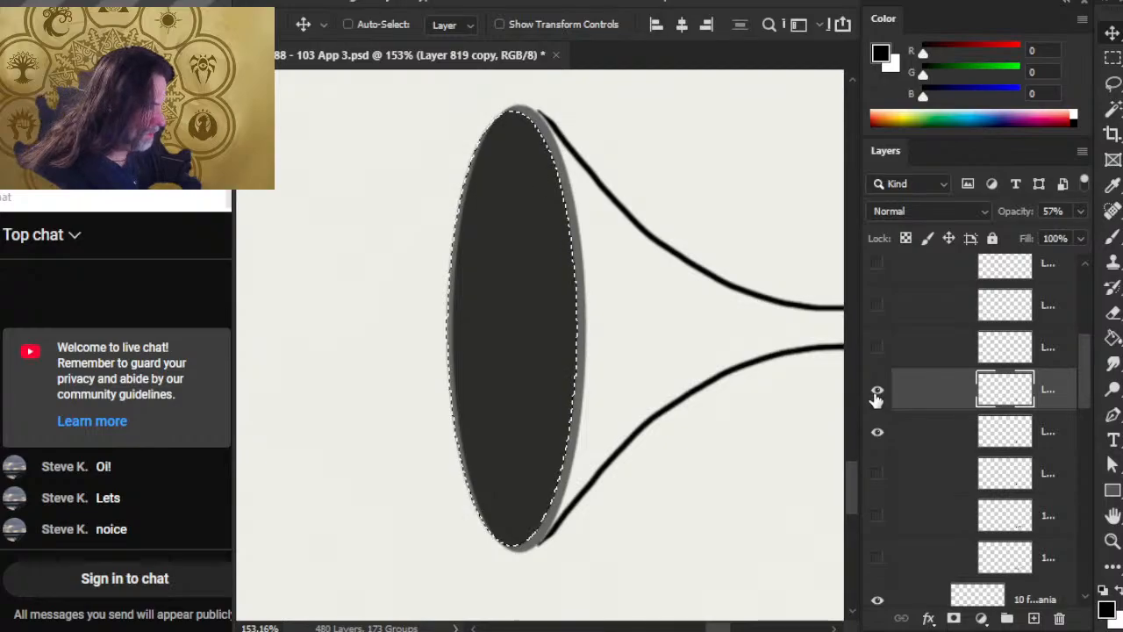
left_click(877, 393)
Delete the selected ellipse area from Layer 819 copy 2 to leave a crescent, deselect, and set the layer's opacity to 100%
left_click(933, 439)
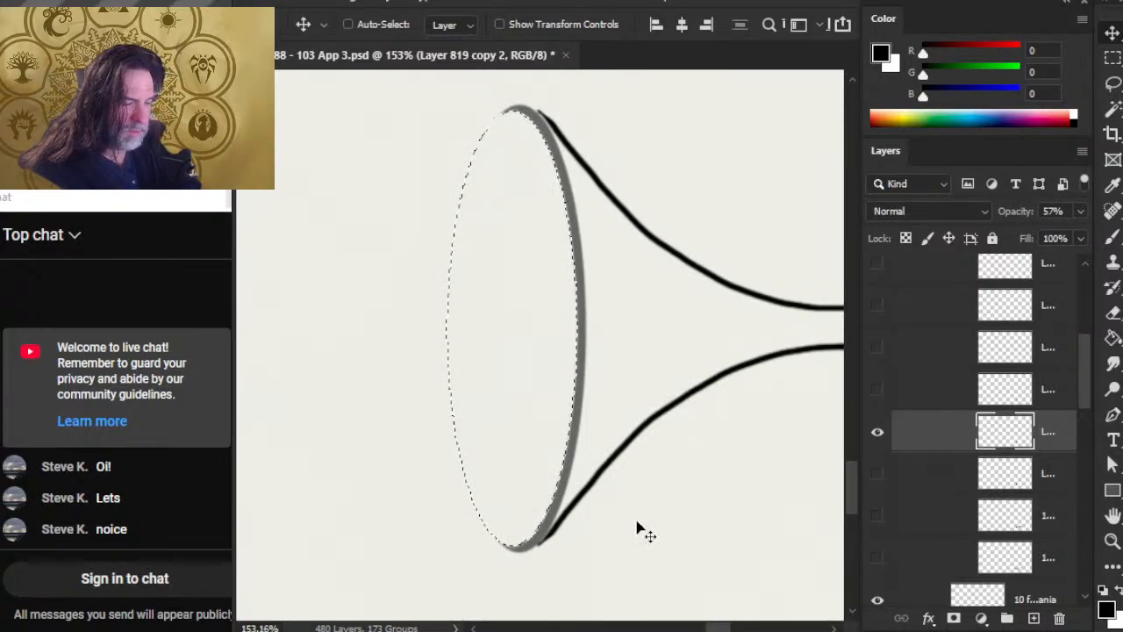
key("l")
key("ctrl+d")
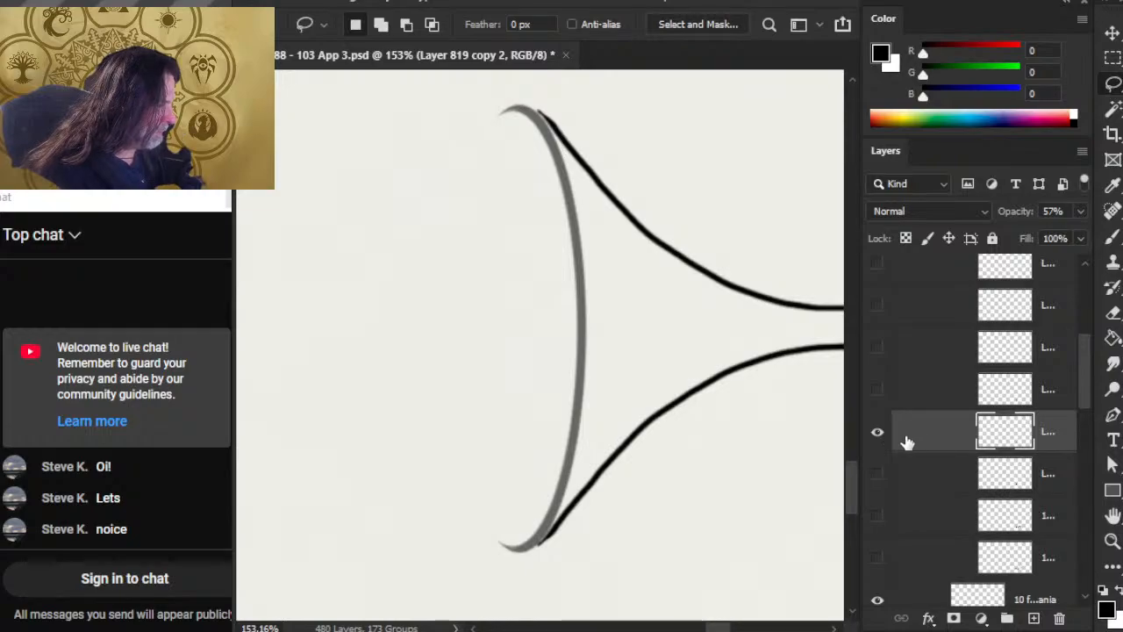
key("v")
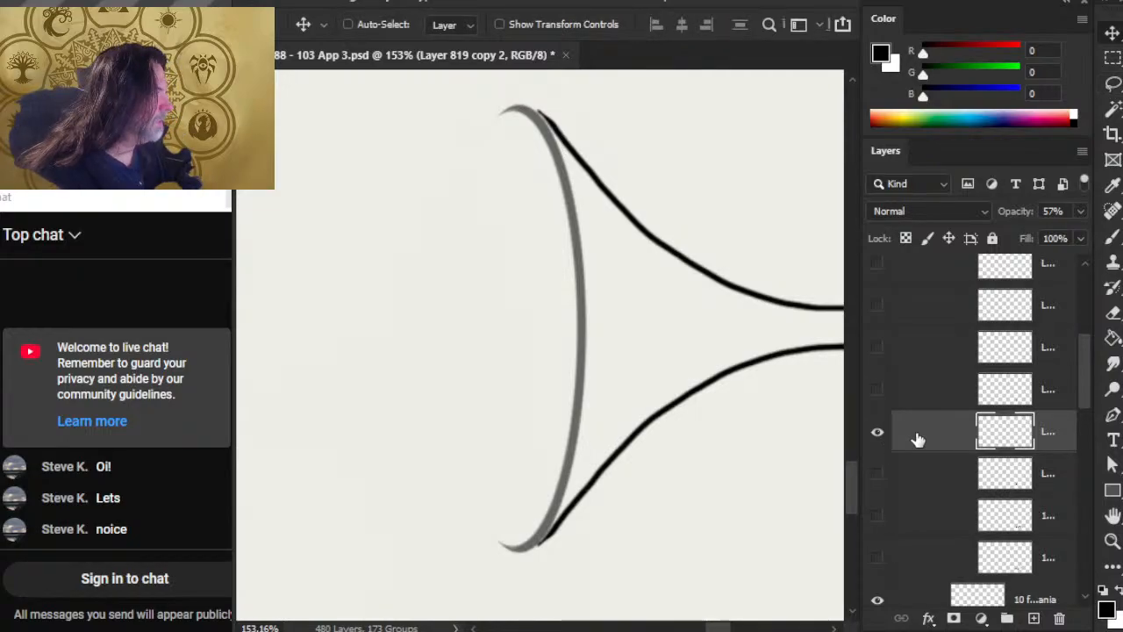
left_click(1080, 210)
left_click_drag(1043, 234, 1078, 234)
left_click(983, 439)
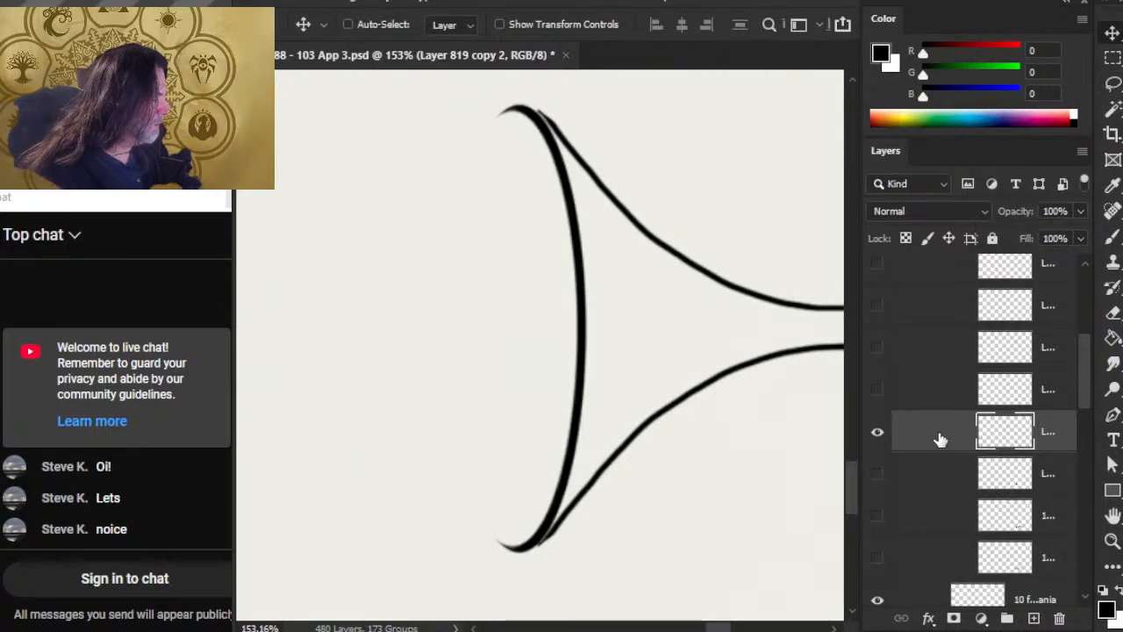
Nudge the black crescent rim slightly right so its ends overlap the bell's flared outlines
key("Right")
key("Right")
key("Right")
key("Right")
key("Right")
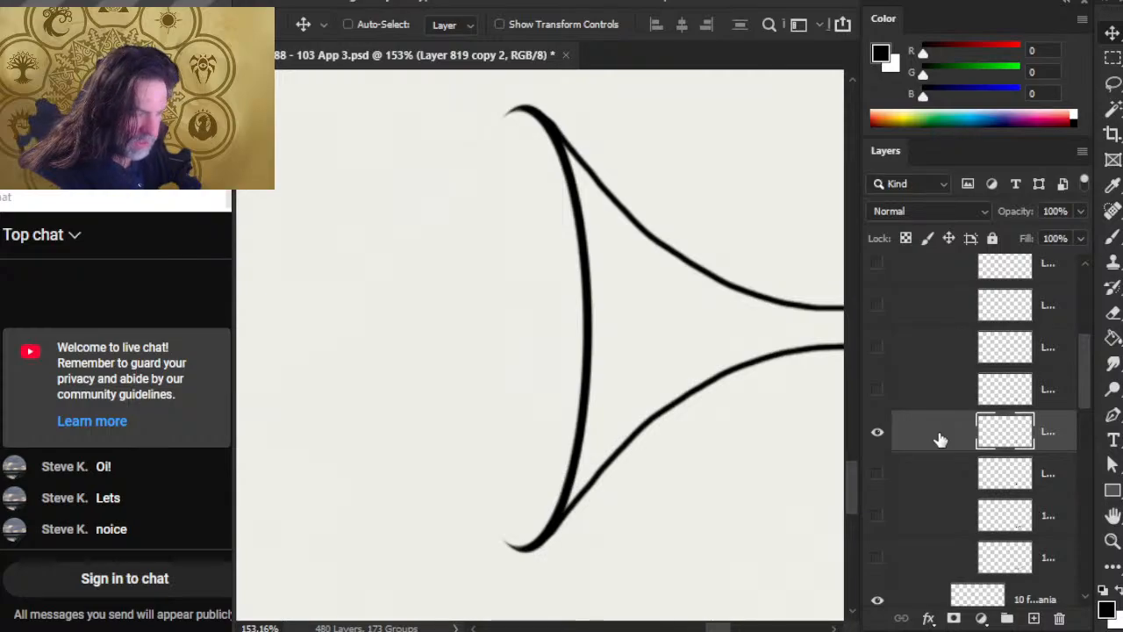
Show Layer 819 copy and nudge its grey ellipse right until it sits flush against the crescent rim
key("z")
left_click_drag(605, 523, 557, 528)
left_click_drag(676, 536, 586, 481)
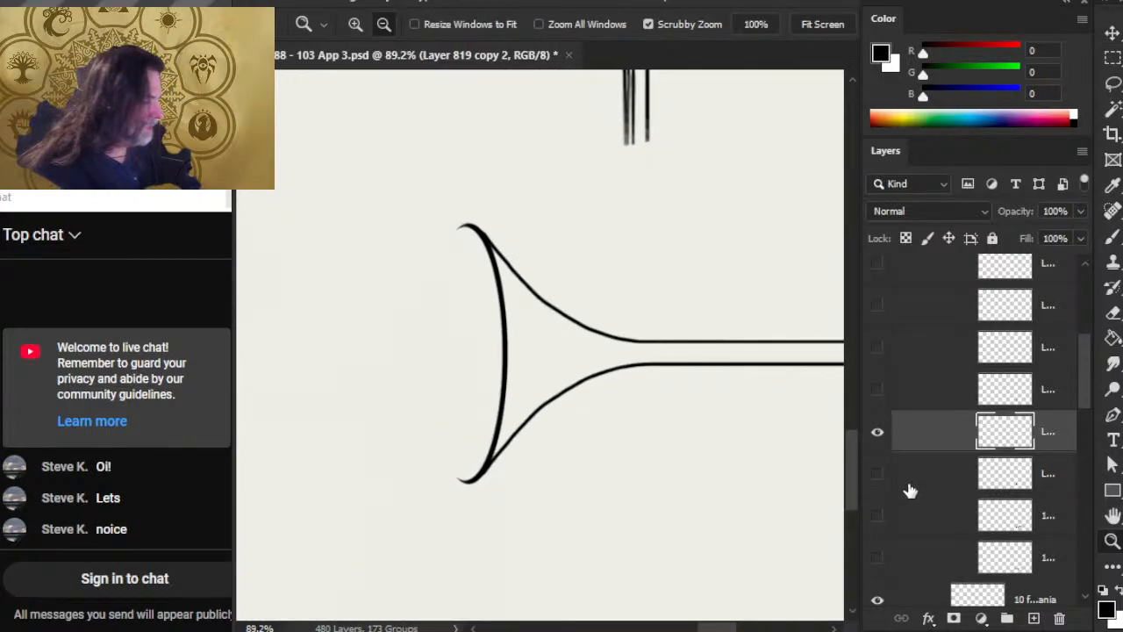
left_click(876, 393)
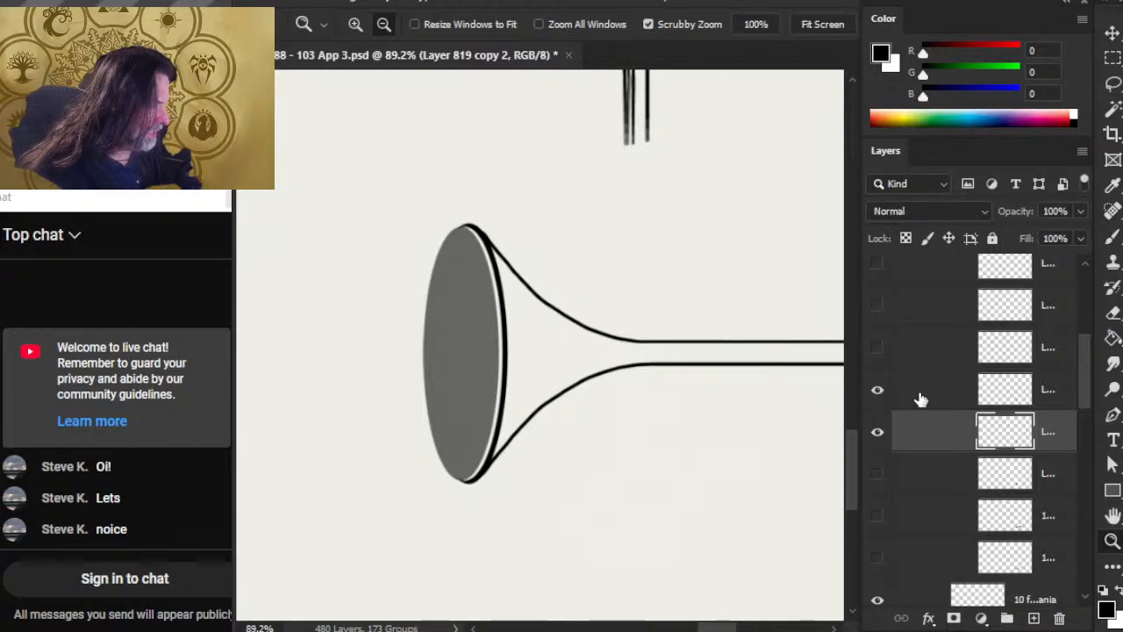
key("v")
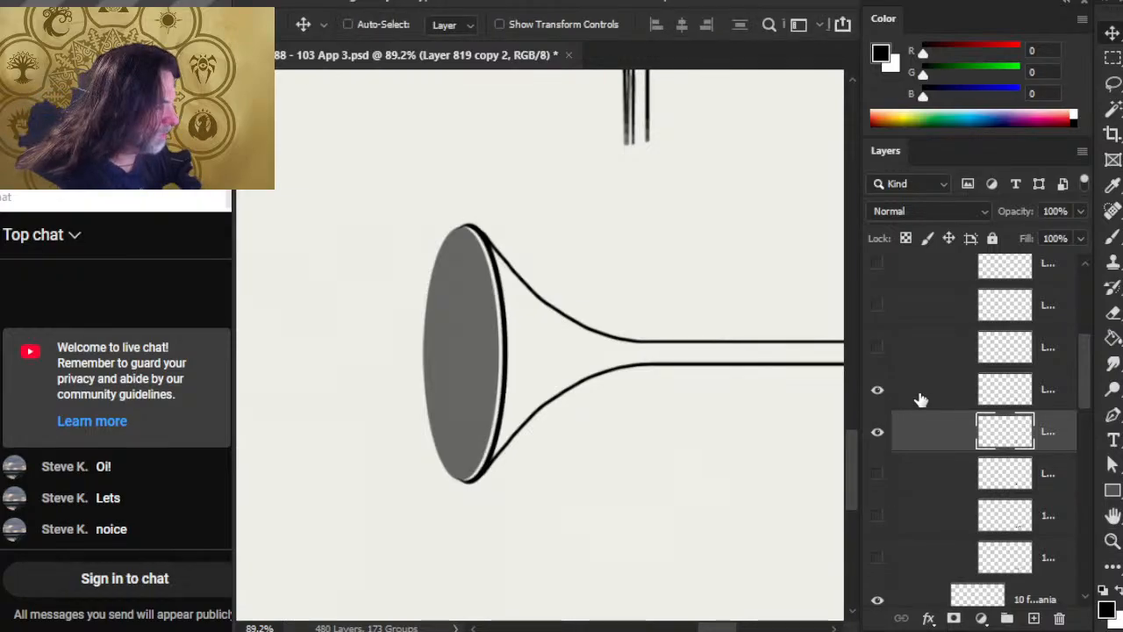
left_click(876, 392)
left_click(879, 393)
left_click(910, 400)
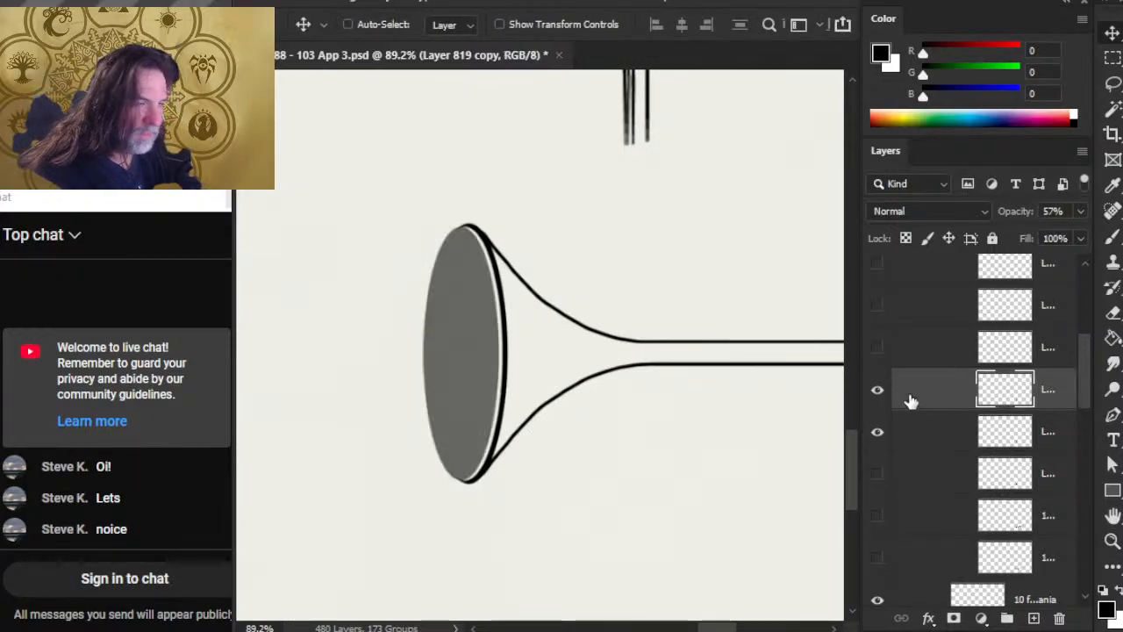
key("Right")
key("Right")
key("Right")
key("Right")
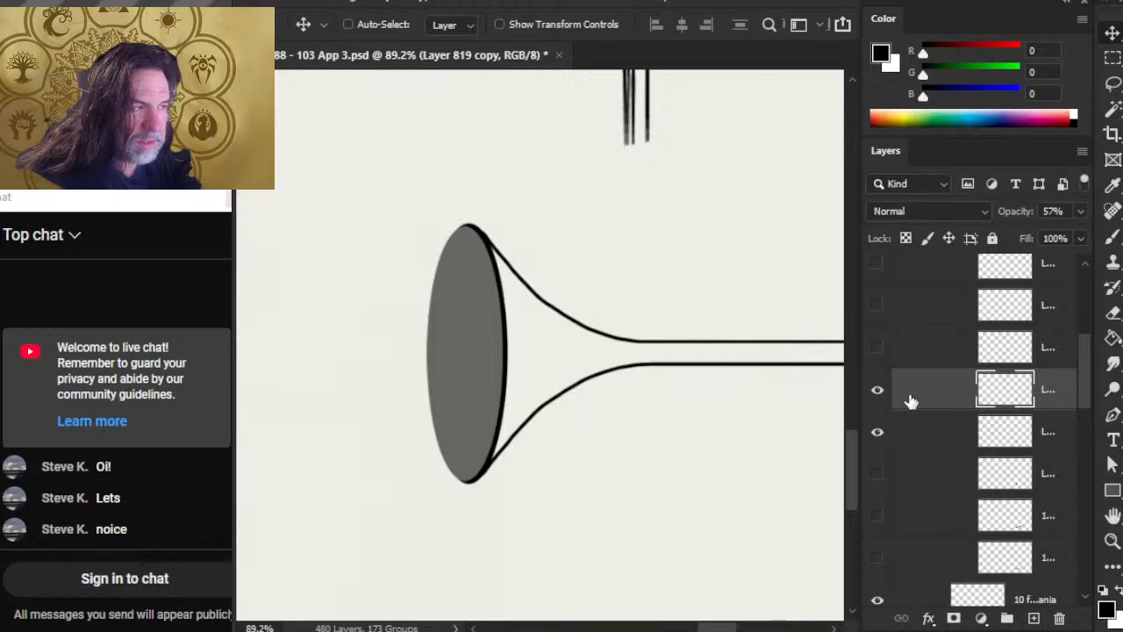
Show Layer 819, make it active, and nudge its ellipse right so it is slightly offset from the ellipse above
left_click(875, 475)
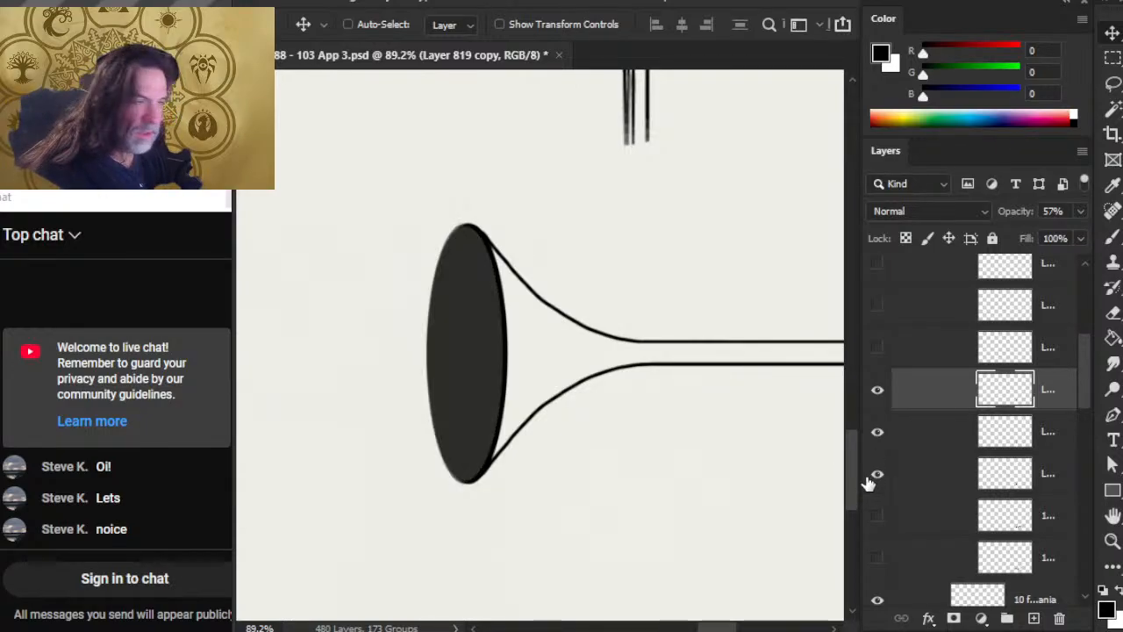
left_click(900, 484)
left_click(878, 475)
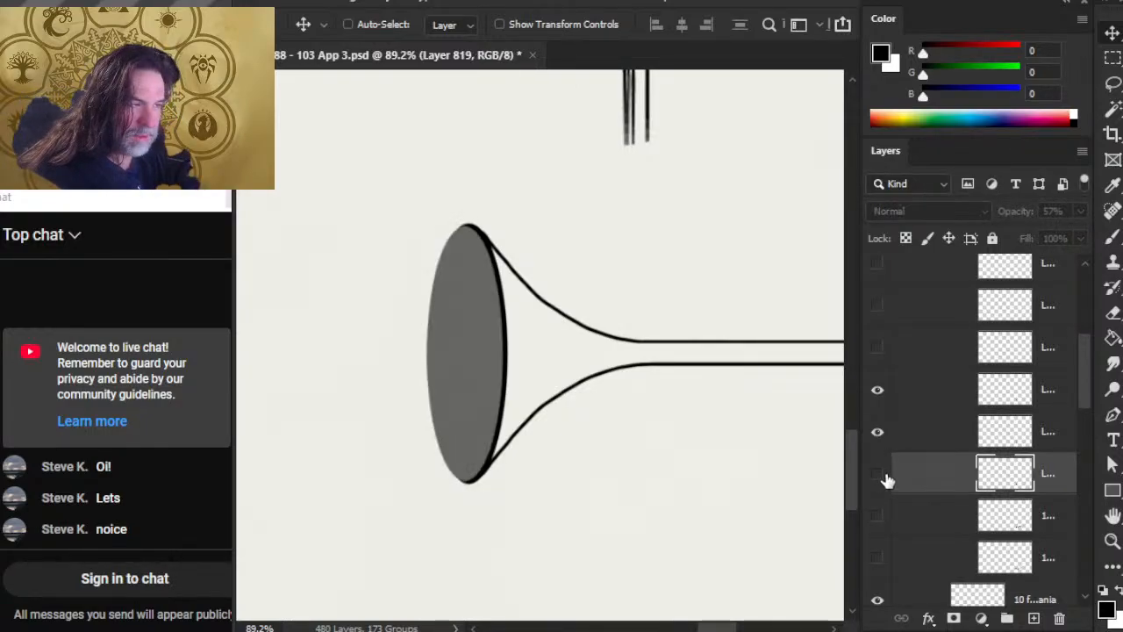
left_click(877, 474)
key("z")
left_click_drag(431, 351, 481, 333)
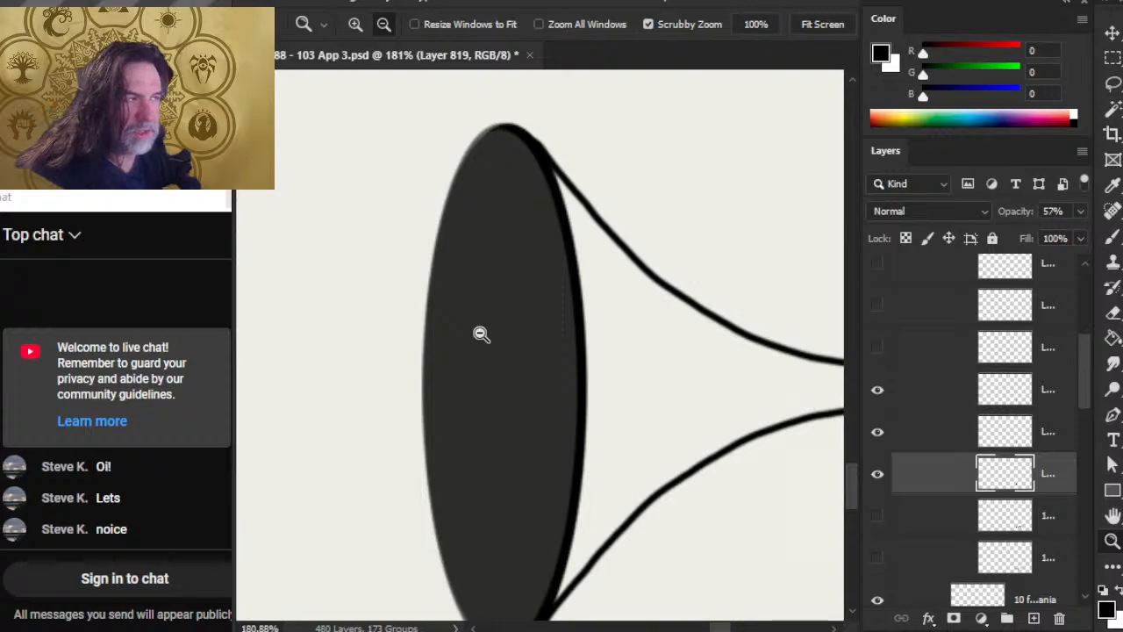
key("v")
key("Right")
key("Right")
key("Right")
key("Right")
key("Right")
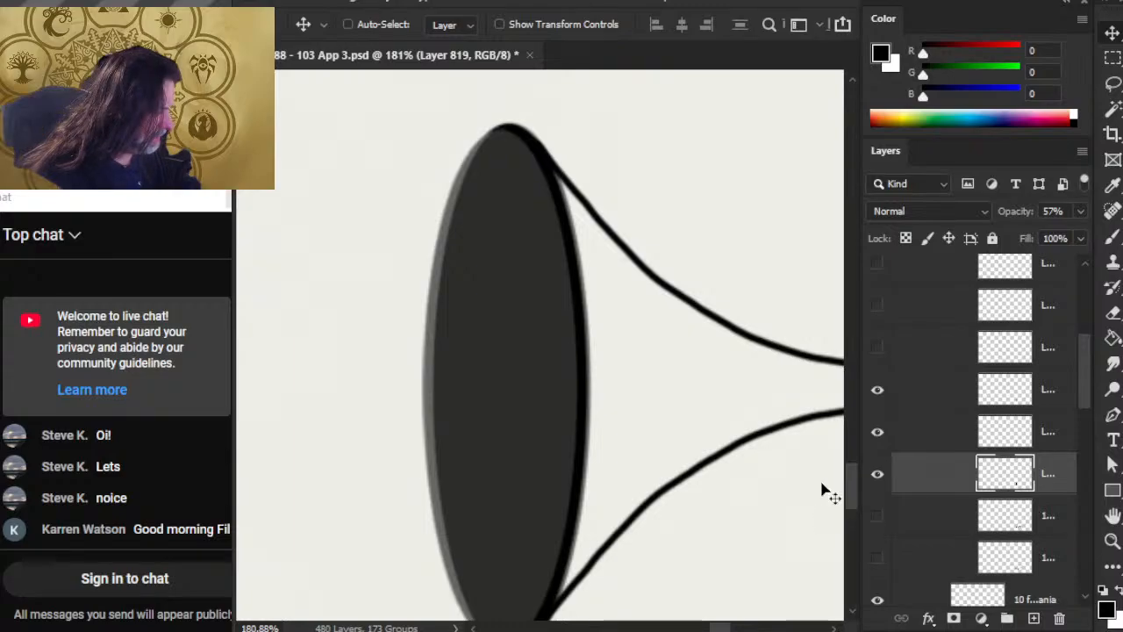
Load Layer 819's ellipse outline as a selection and duplicate Layer 819 copy as Layer 819 copy 3
left_click(1004, 474, "ctrl")
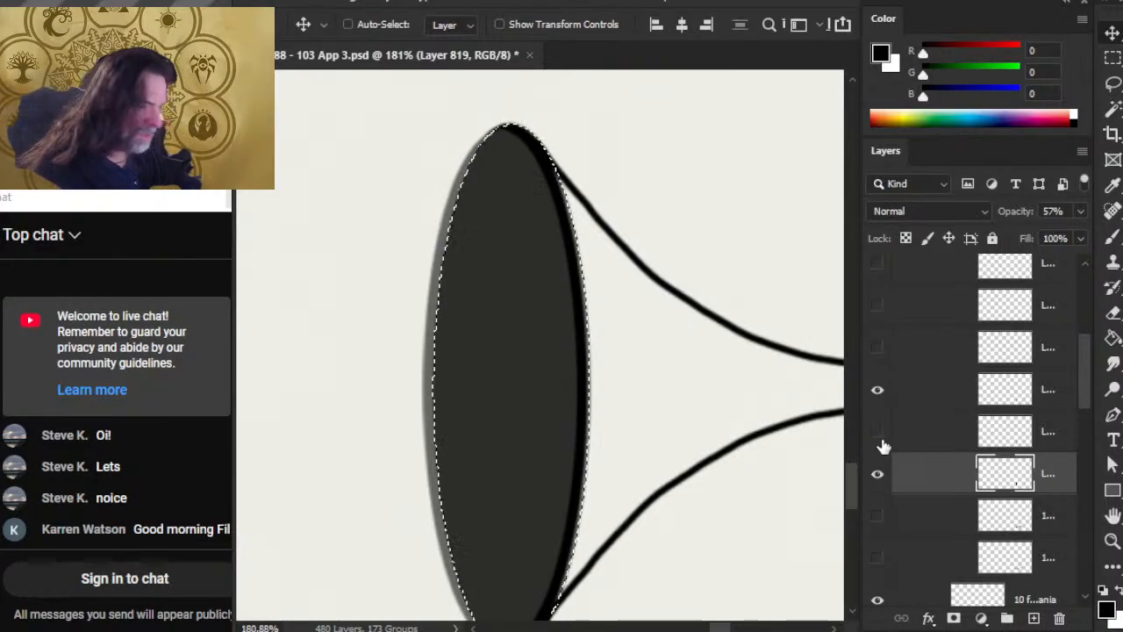
key("ctrl+j")
right_click(935, 404)
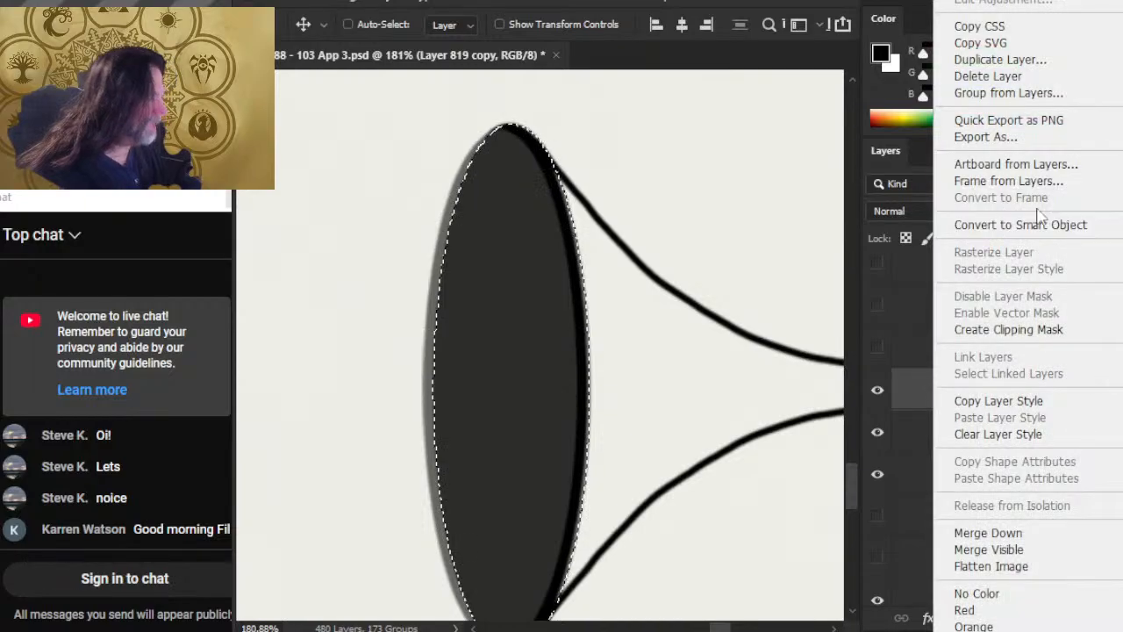
left_click(1000, 59)
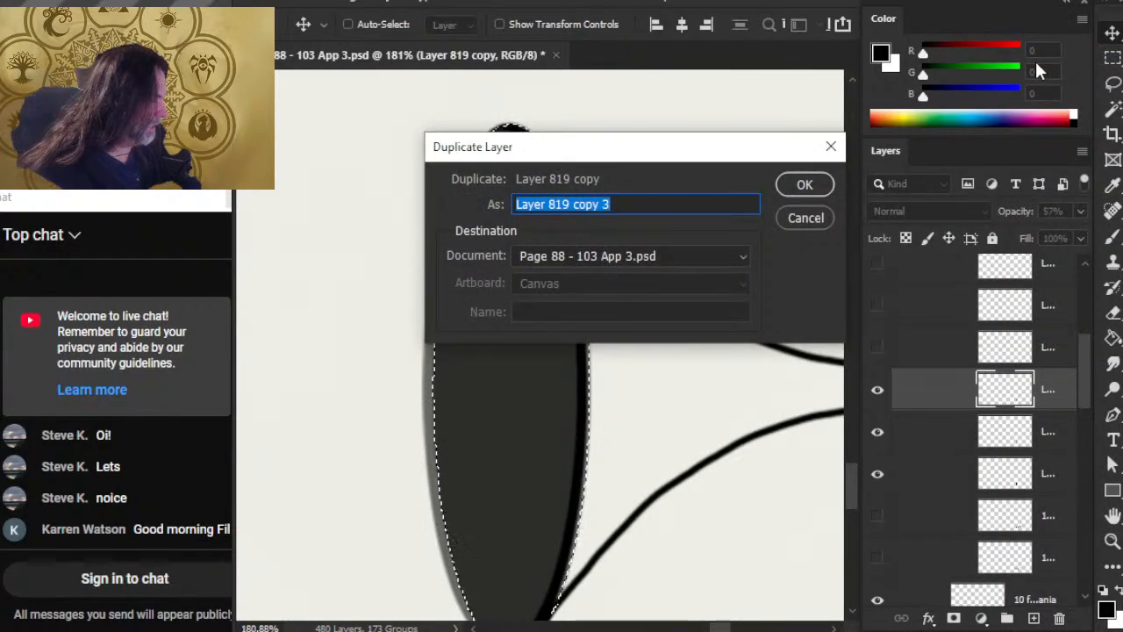
key("Return")
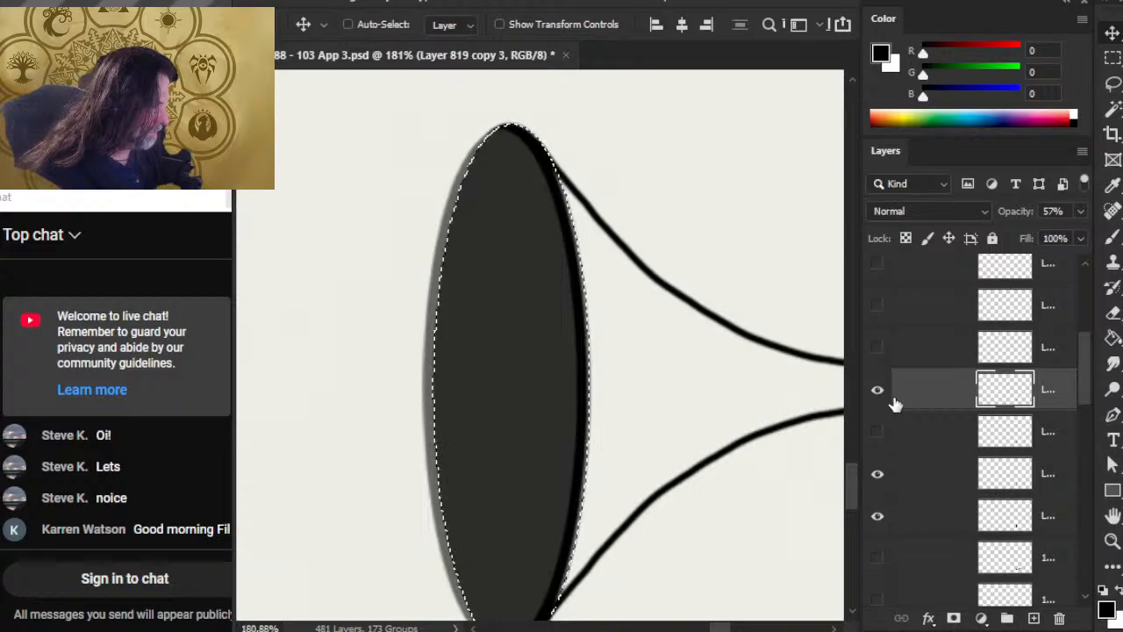
Cut the selected ellipse out of Layer 819 copy 3, leaving a thin crescent, and hide Layer 819
key("l")
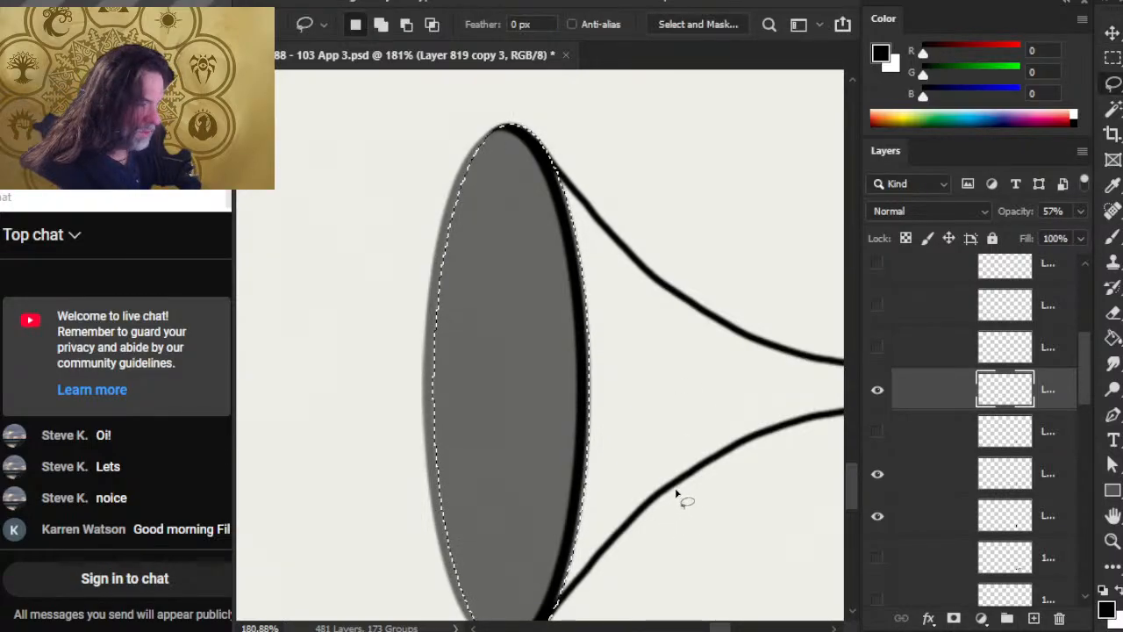
left_click(877, 516)
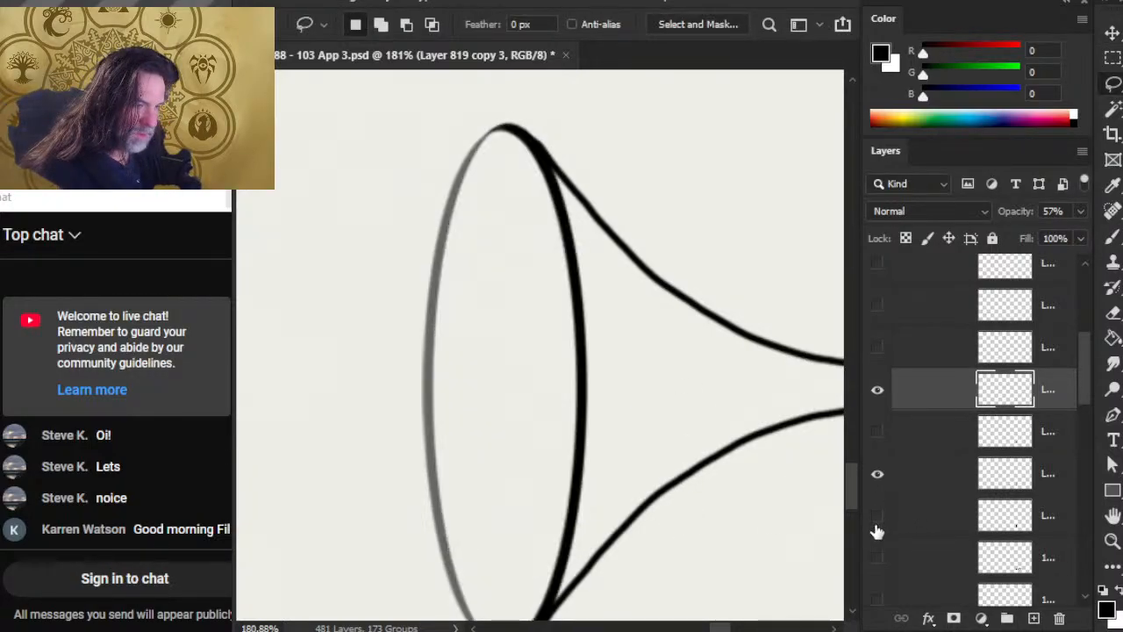
Raise the opacity of Layer 819 copy 3 to 100% so its grey crescent turns solid black
left_click(1080, 212)
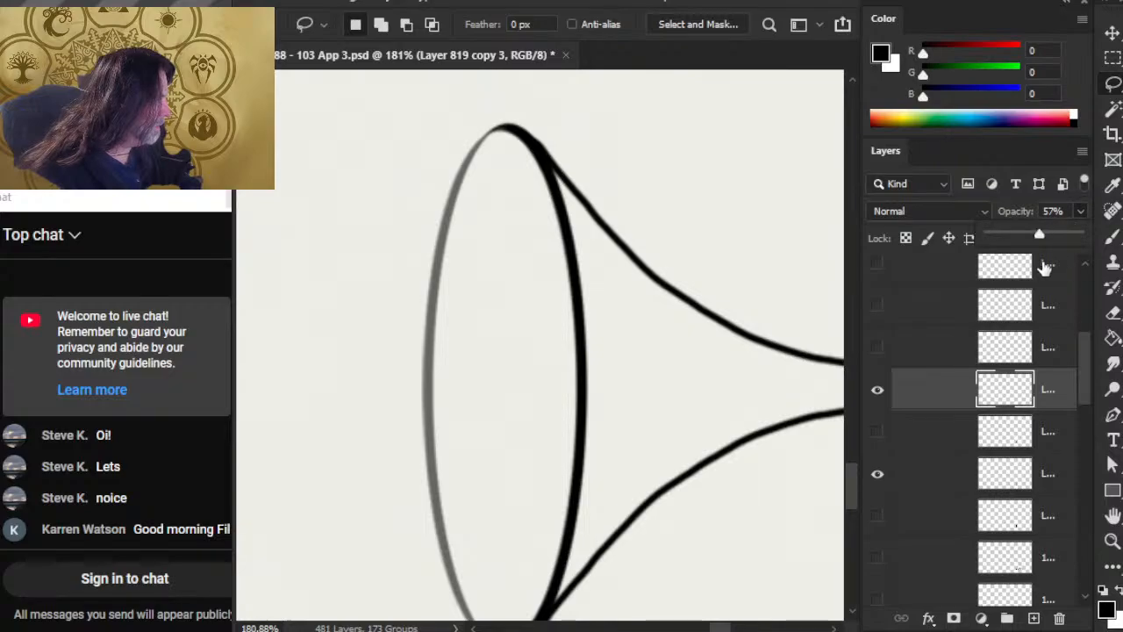
left_click_drag(1035, 233, 1074, 233)
left_click(709, 413)
Nudge the bell opening's outer crescent horizontally in small increments until its tips align with the thicker rim crescent
left_click_drag(709, 413, 685, 478)
left_click_drag(685, 481, 672, 454)
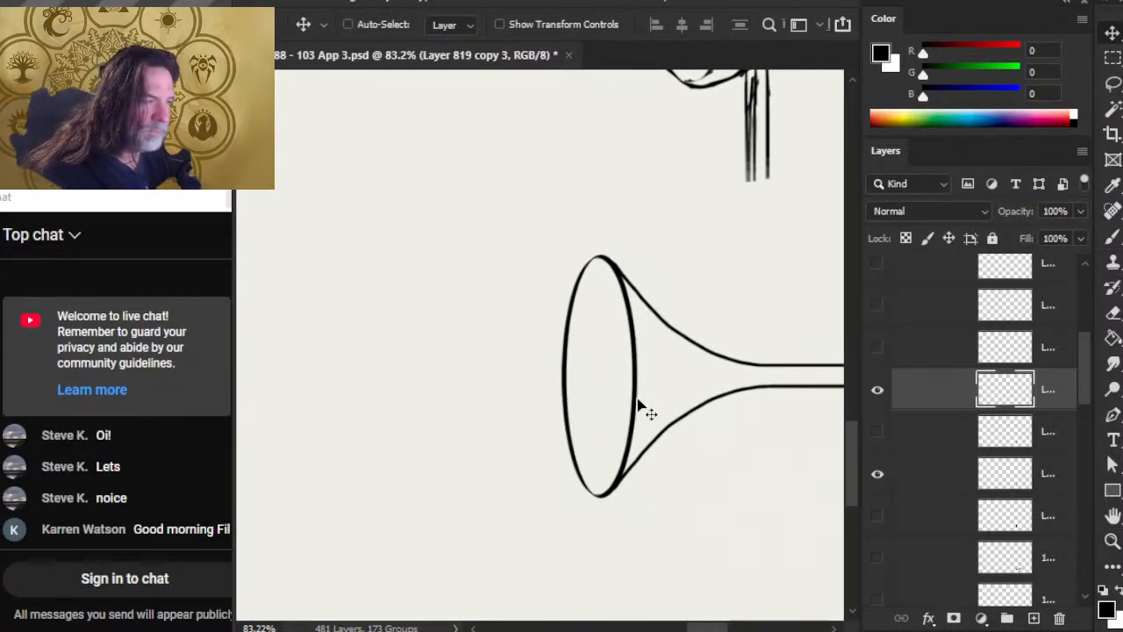
key("Right")
key("Right")
key("Right")
key("Right")
key("Right")
key("Right")
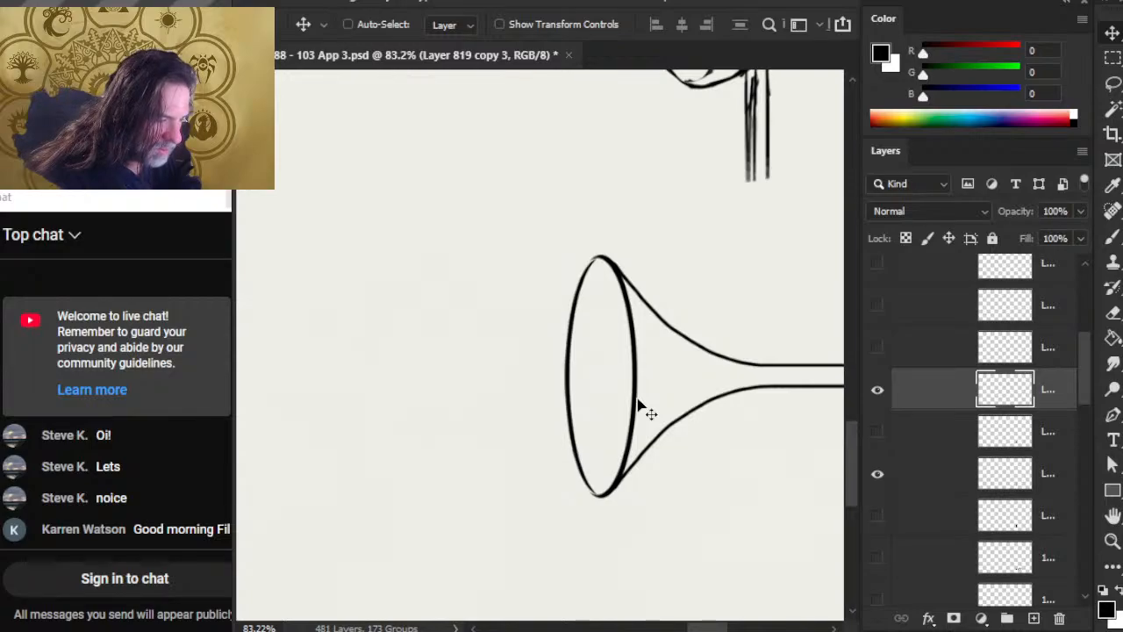
key("Left")
key("Left")
key("Left")
key("Left")
key("Left")
key("Right")
key("Right")
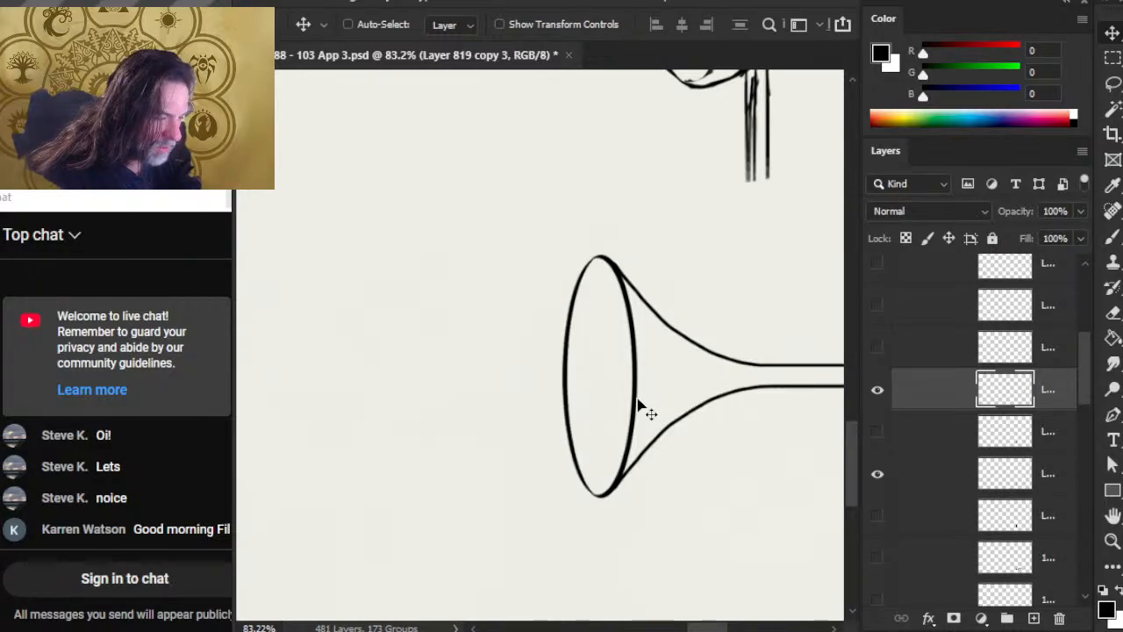
Touch up the thin joints between the two crescents of the bell opening with a size 4 black brush
key("z")
mouse_move(579, 250)
left_mouse_down()
mouse_move(664, 273)
mouse_move(594, 276)
mouse_move(572, 296)
mouse_move(575, 362)
left_mouse_up()
key("b")
left_click_drag(620, 450, 614, 192)
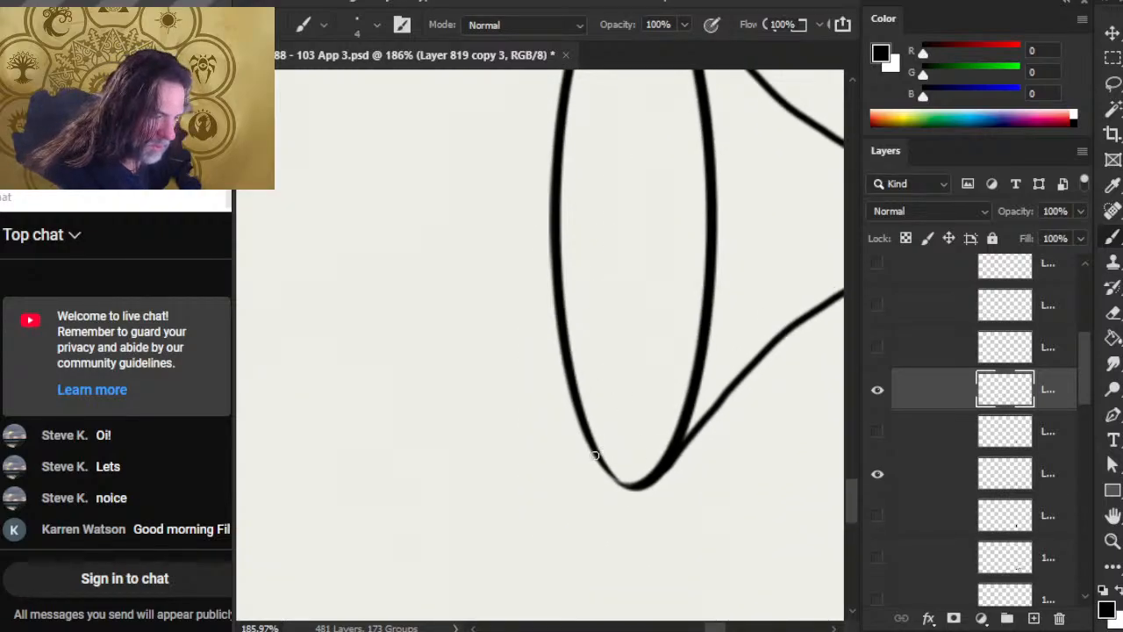
left_click_drag(649, 509, 474, 469)
left_click_drag(675, 519, 544, 438)
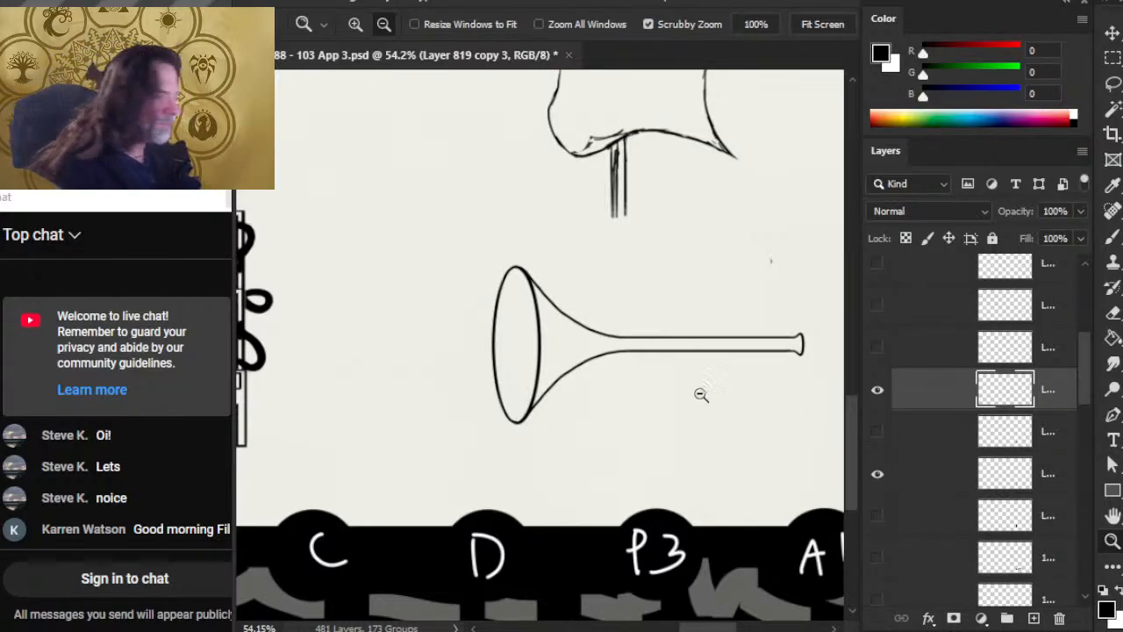
Examine the skeleton army illustration and the artifact line drawings on the page in full-screen view
left_click_drag(556, 394, 497, 395)
left_click_drag(436, 430, 559, 468)
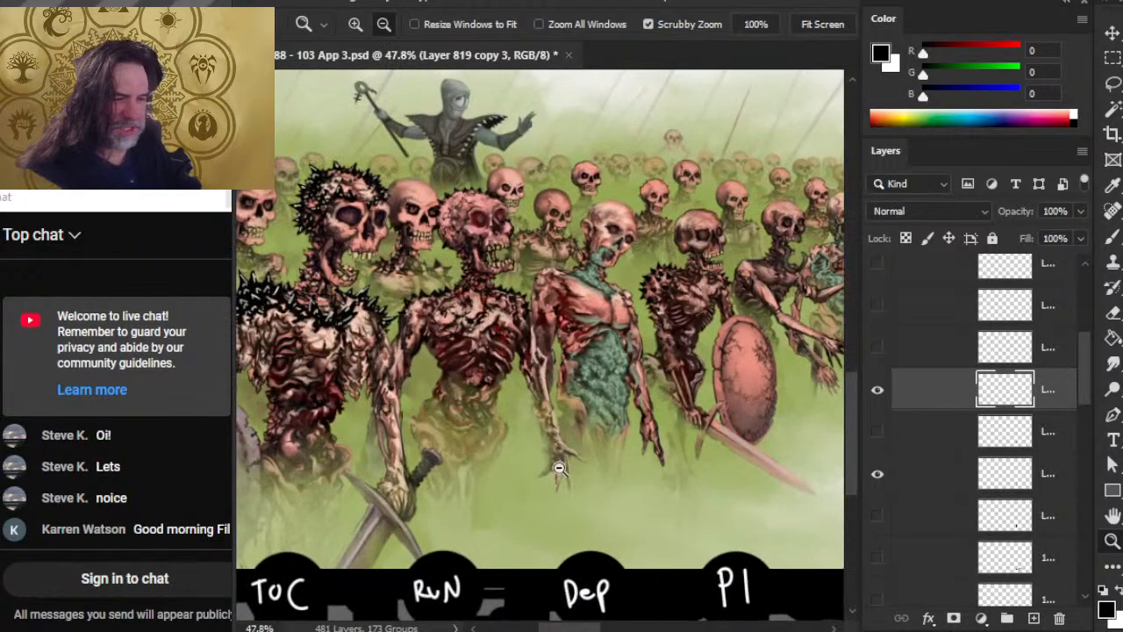
left_click_drag(701, 419, 625, 416)
left_click_drag(707, 447, 573, 427)
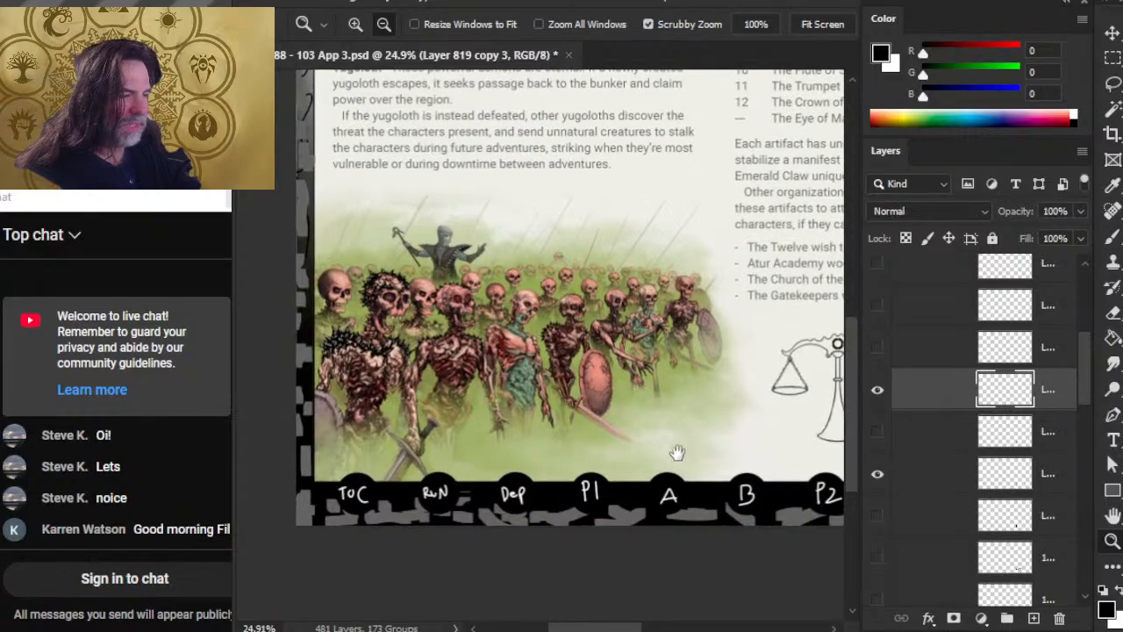
key("f")
key("f")
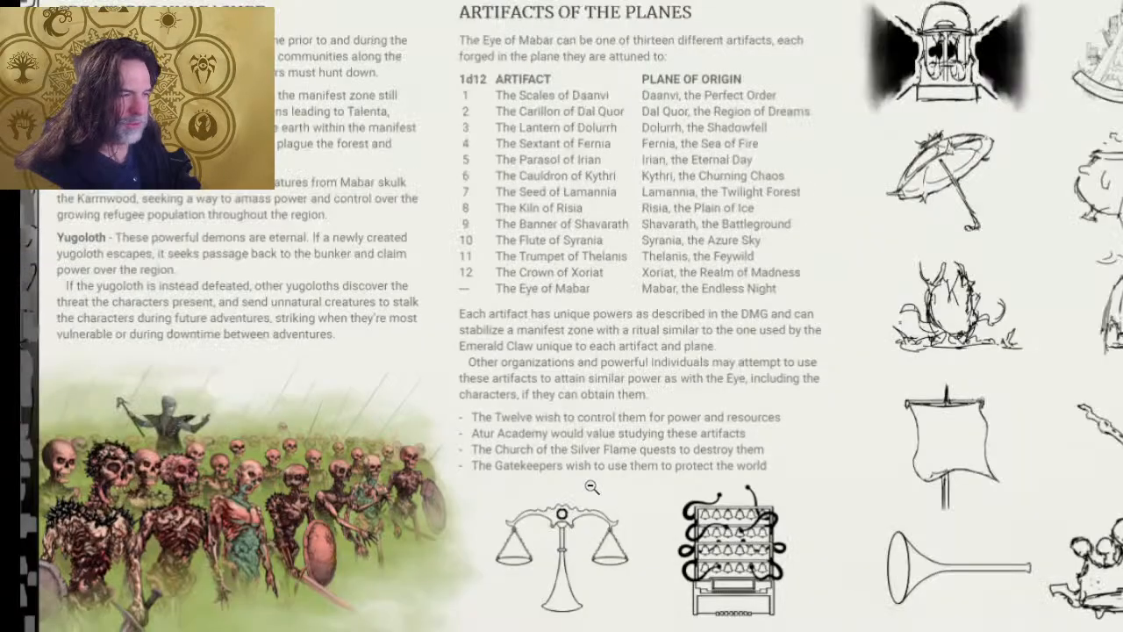
left_click_drag(392, 487, 662, 374)
scroll(662, 374, "up", 1)
scroll(725, 353, "down", 3)
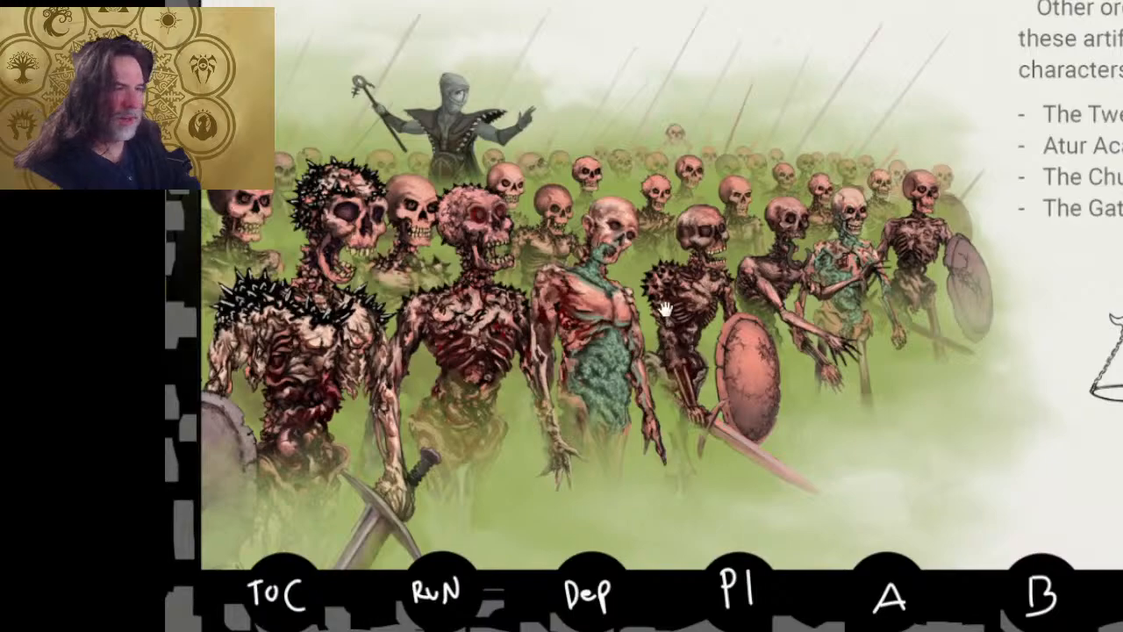
left_click_drag(678, 275, 707, 299)
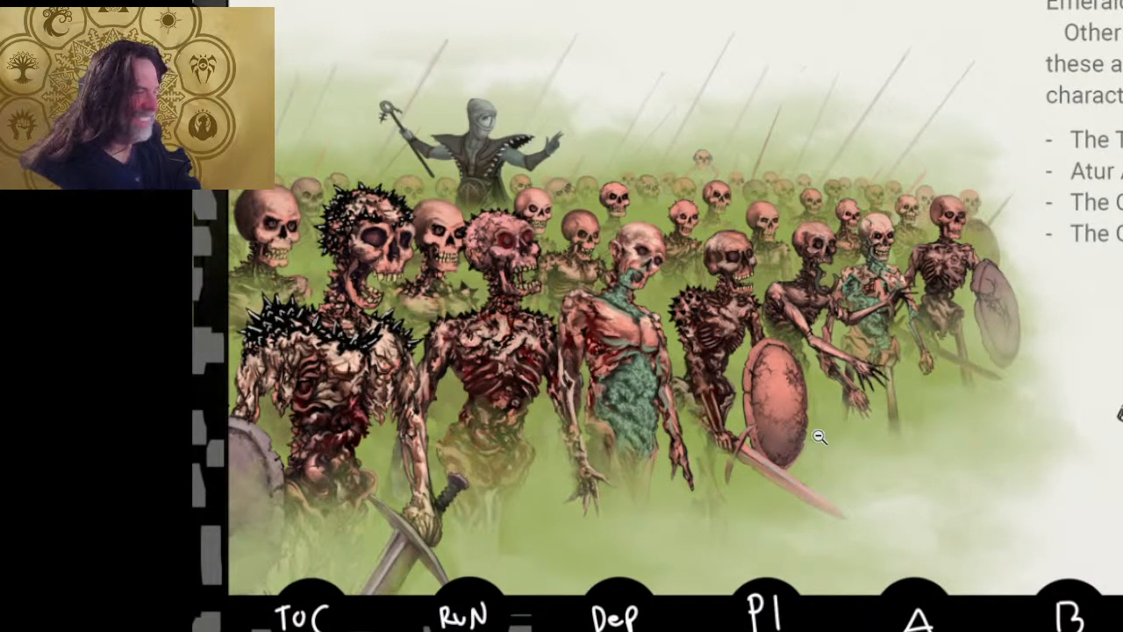
scroll(819, 436, "right", 6)
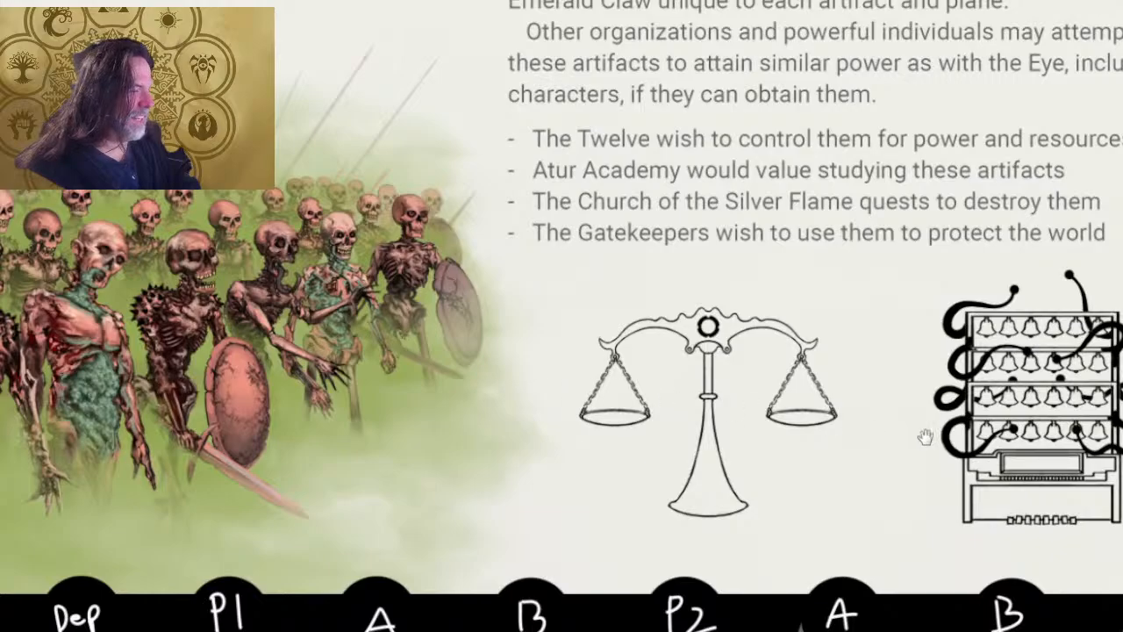
scroll(926, 437, "right", 5)
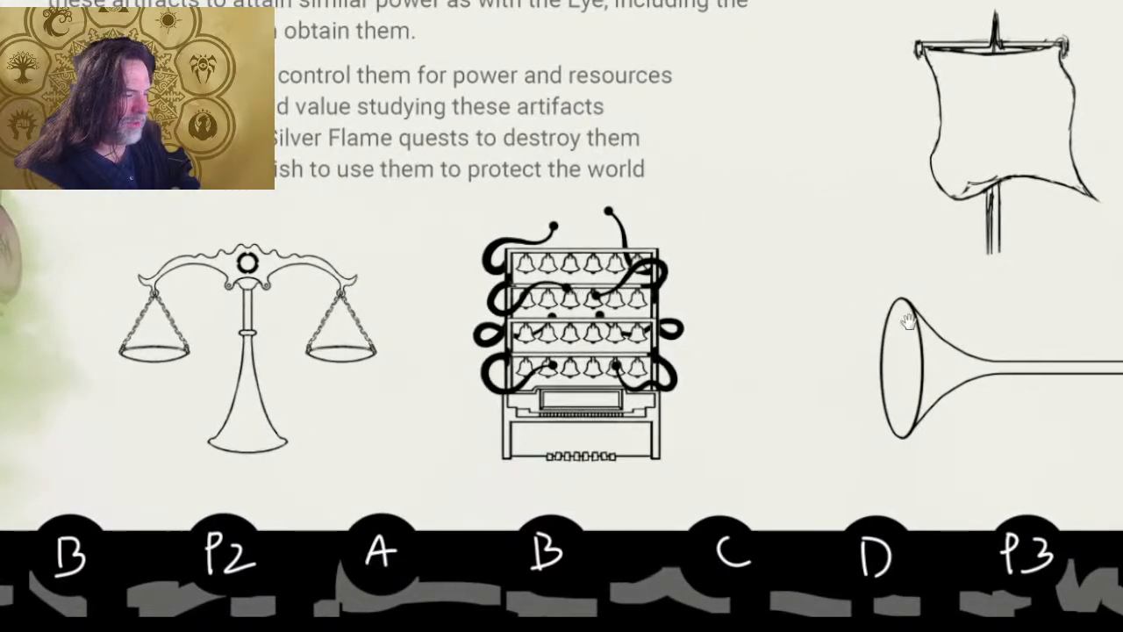
left_click_drag(946, 344, 529, 388)
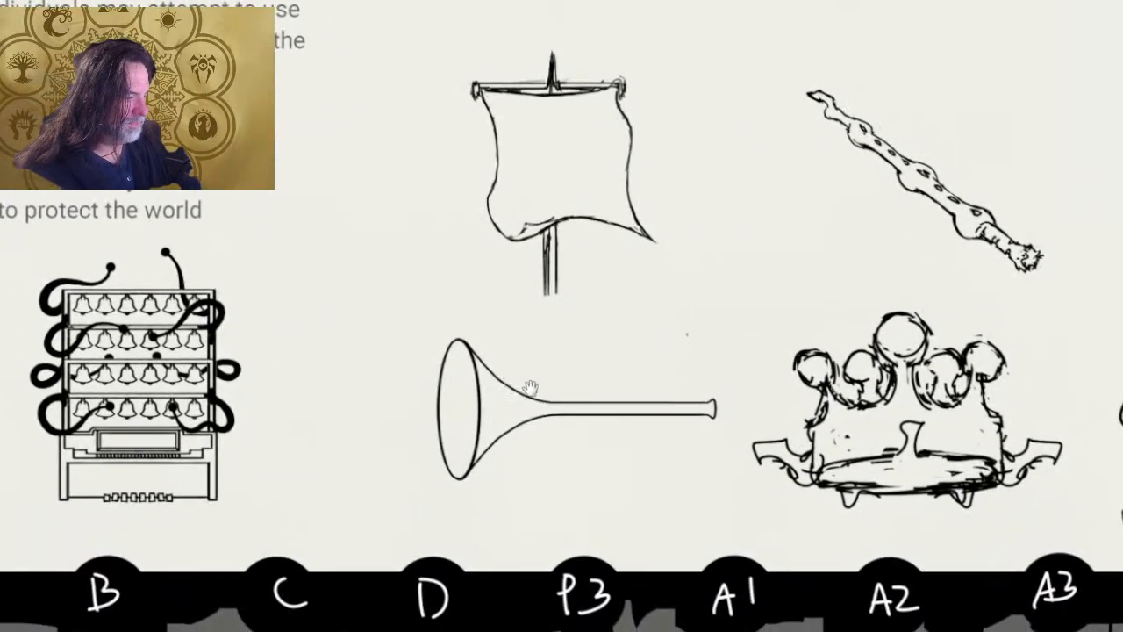
scroll(734, 377, "up", 3)
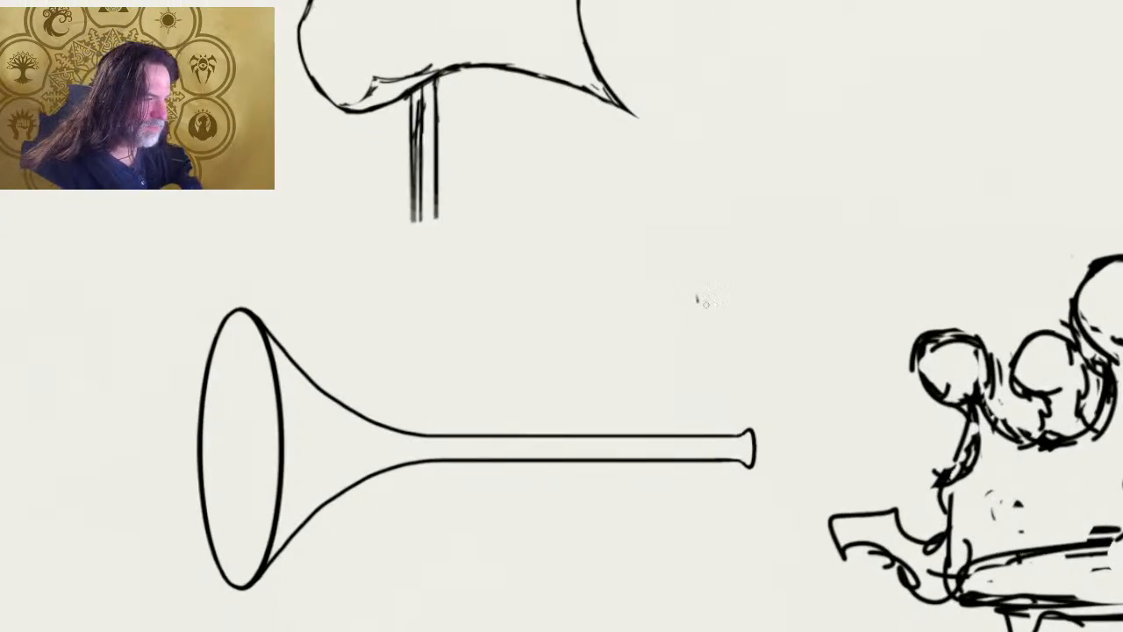
Return to the standard screen mode with the panels shown and frame the trumpet drawing
key("Tab")
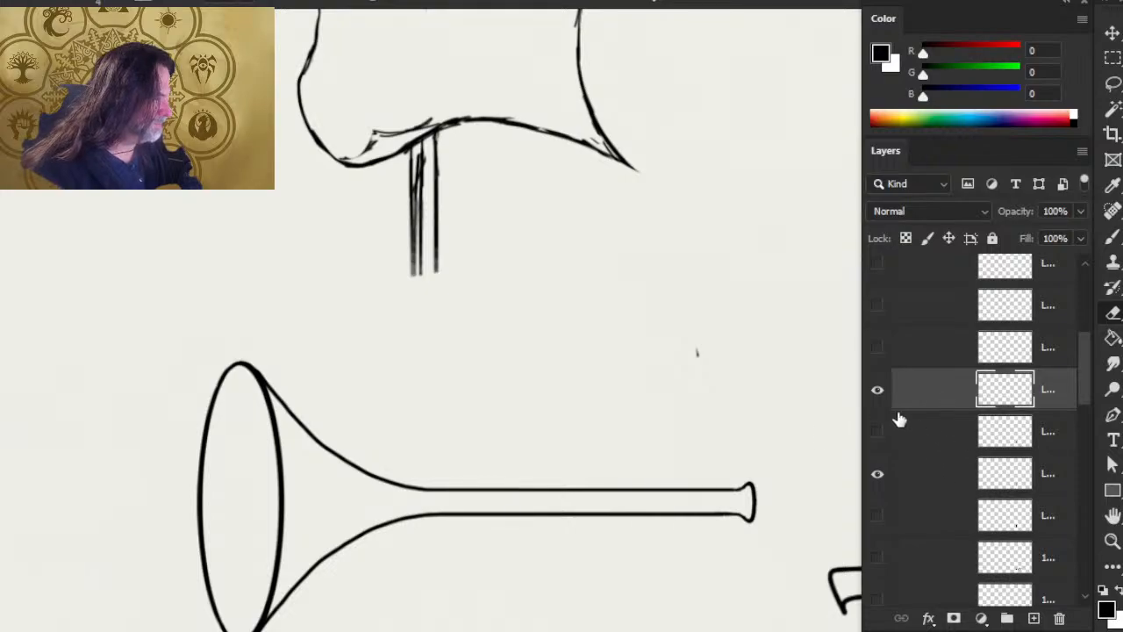
key("Tab")
key("f")
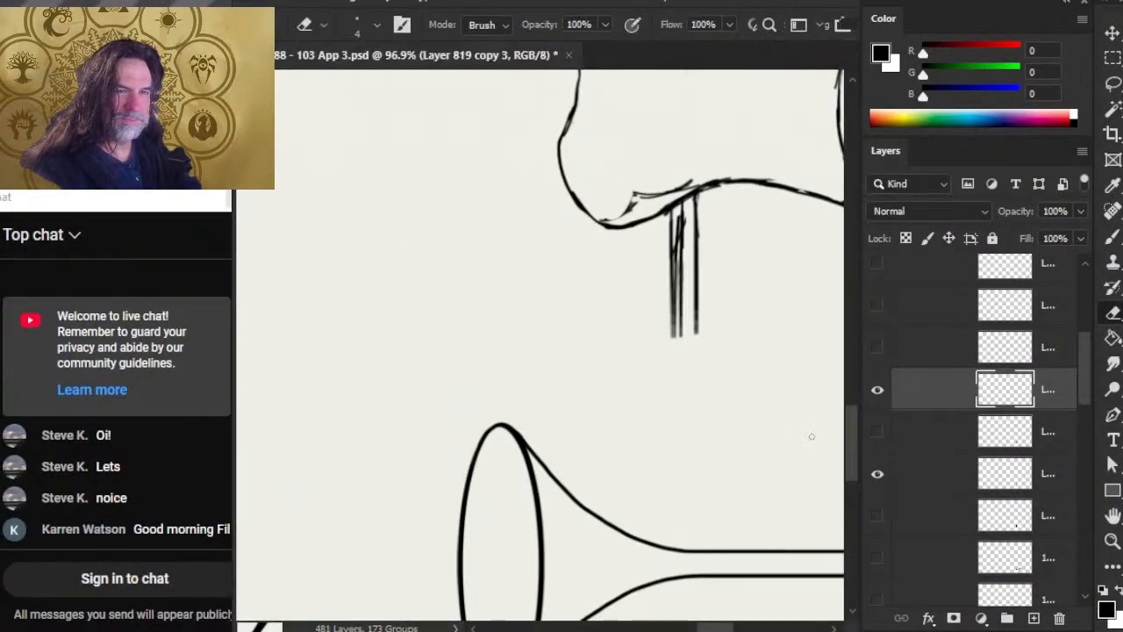
left_click_drag(654, 487, 416, 392)
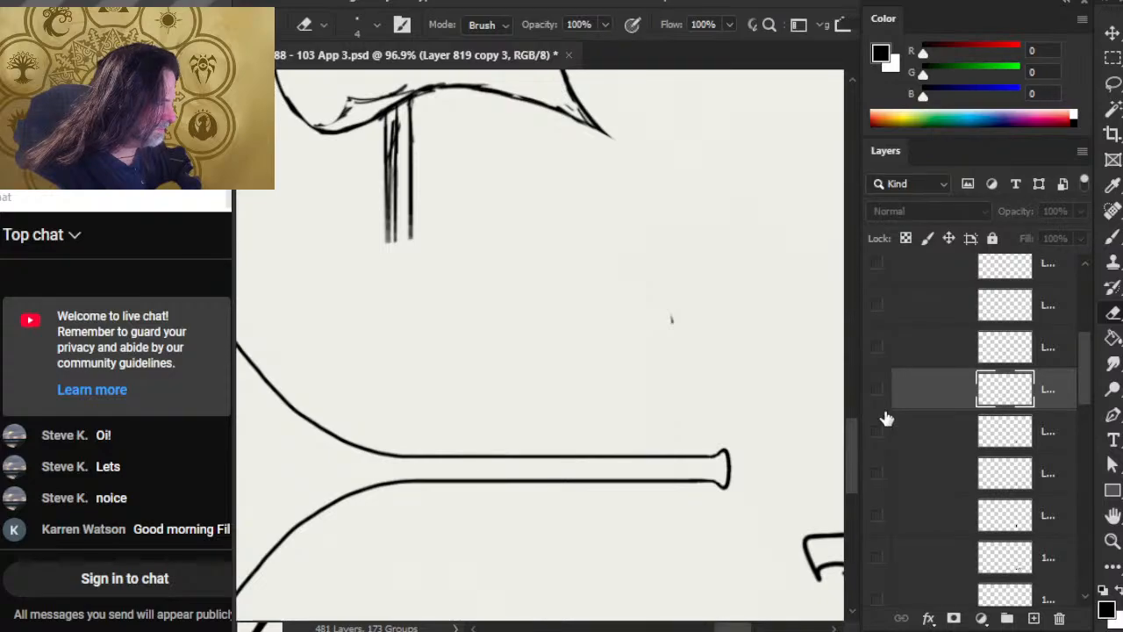
Check the contents of the hidden layers around the selected trumpet outline layer by toggling their visibility
key("z")
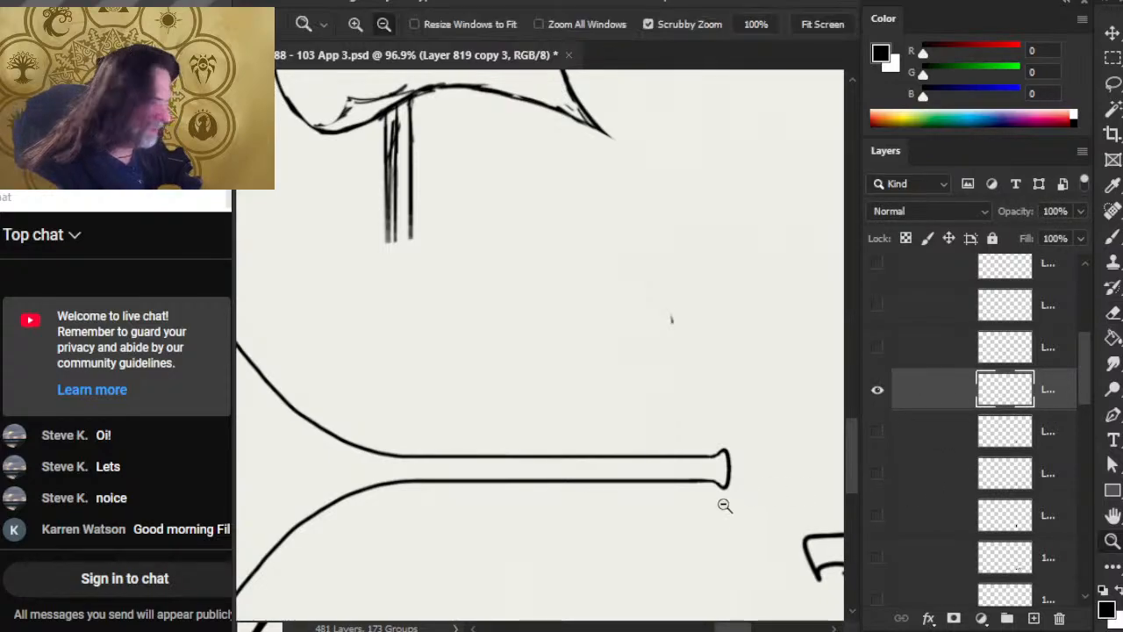
left_click_drag(725, 503, 686, 492)
left_click(879, 351)
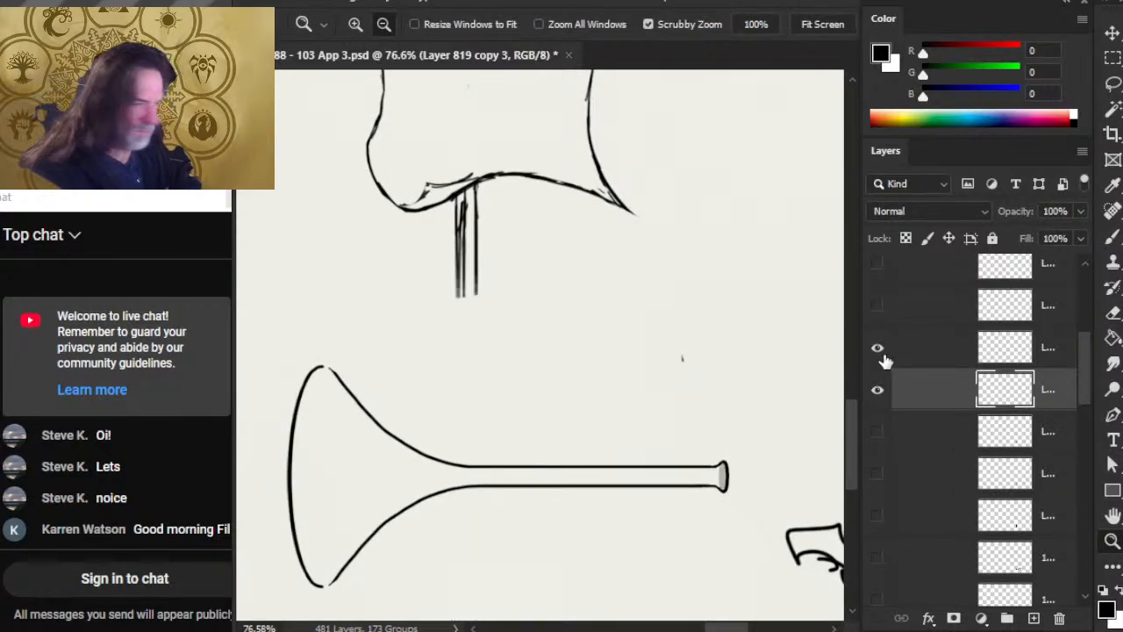
left_click(878, 348)
left_click(878, 431)
left_click(878, 431)
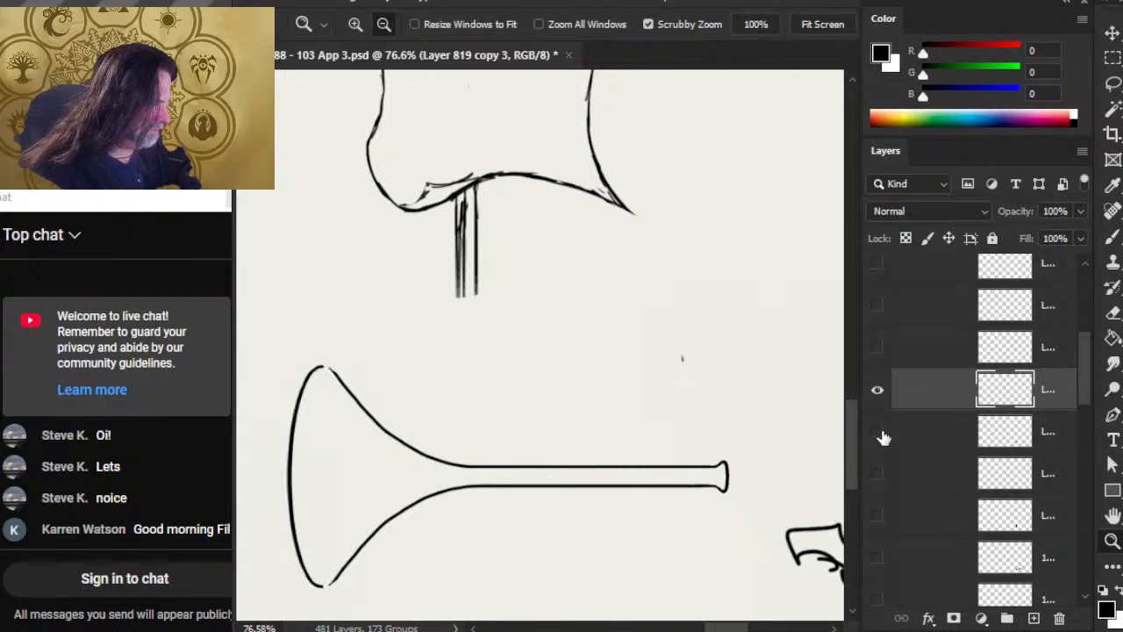
left_click(877, 306)
left_click(877, 306)
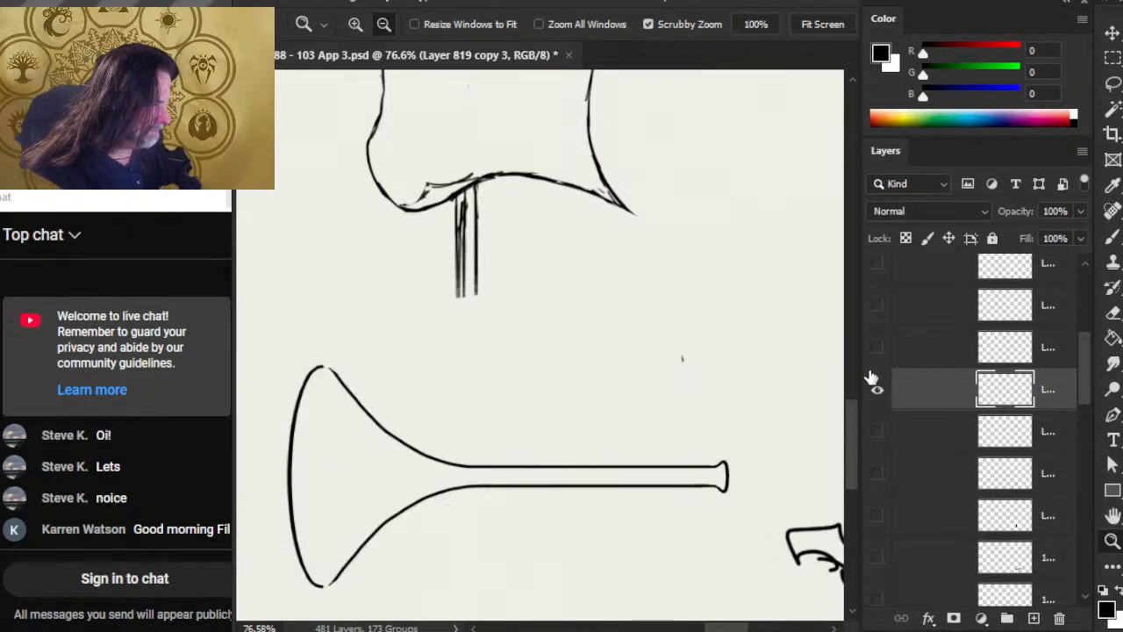
left_click(880, 432)
left_click(880, 434)
Show the trumpet's bell-rim layer and move it directly beneath Layer 819 copy 3, checking what both layers contain
left_click(878, 474)
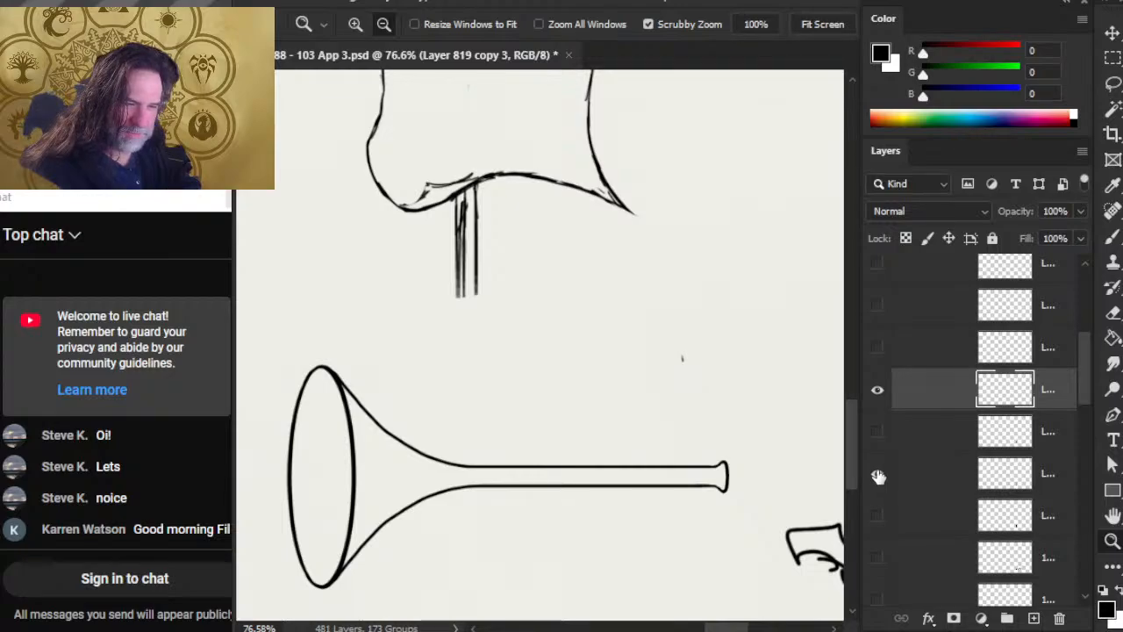
left_click_drag(932, 471, 933, 413)
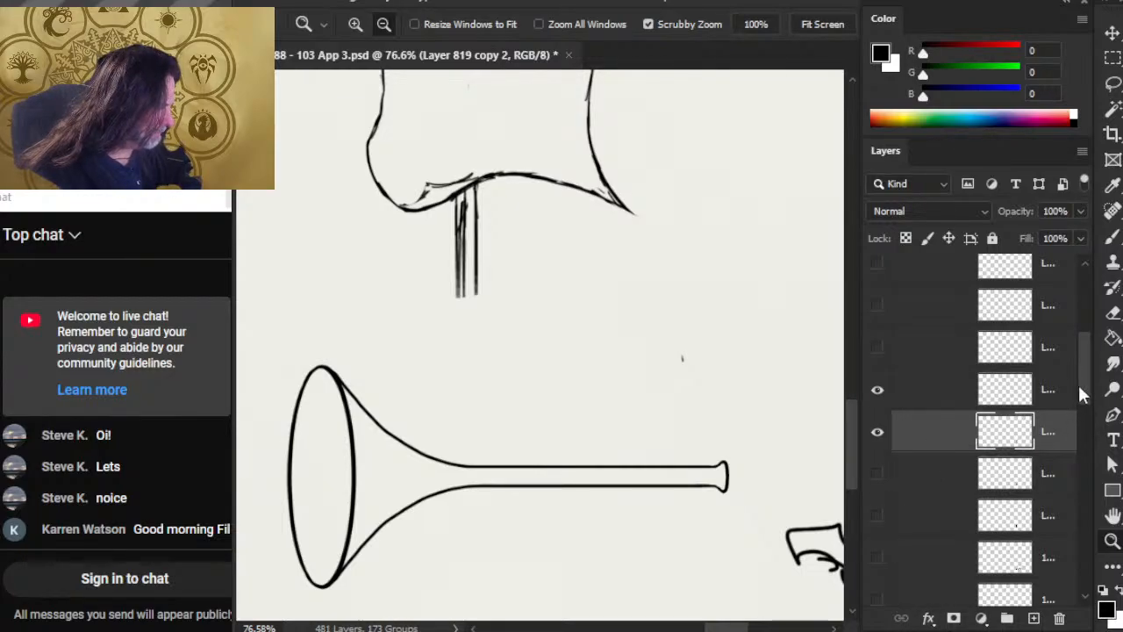
scroll(1079, 397, "down", 2)
left_click(875, 331)
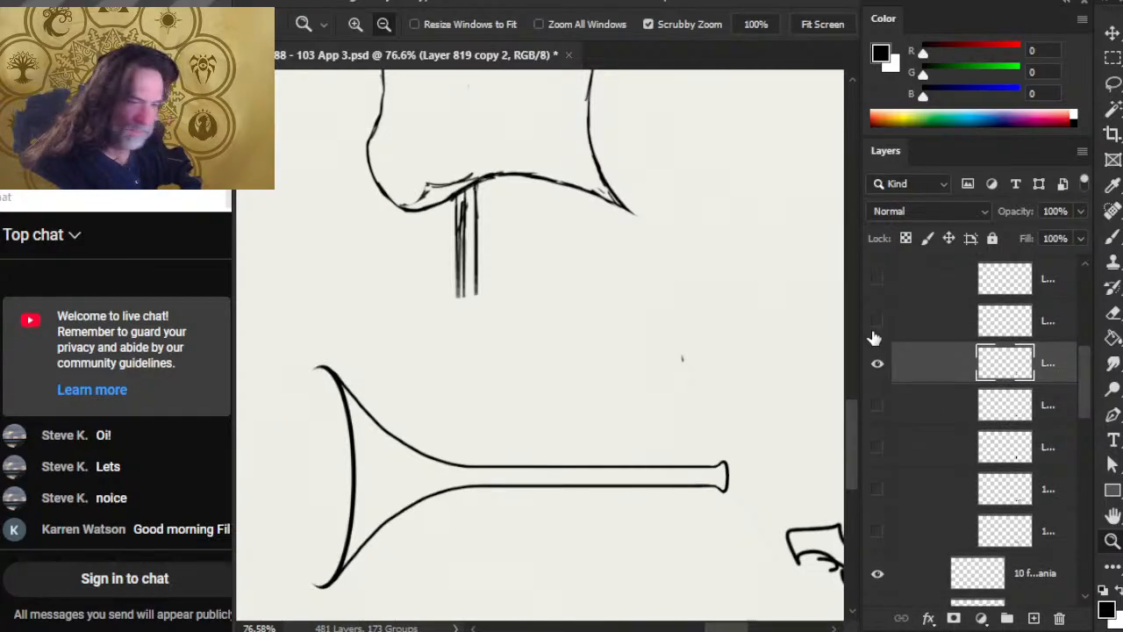
left_click(877, 327)
left_click(877, 367)
left_click(877, 366)
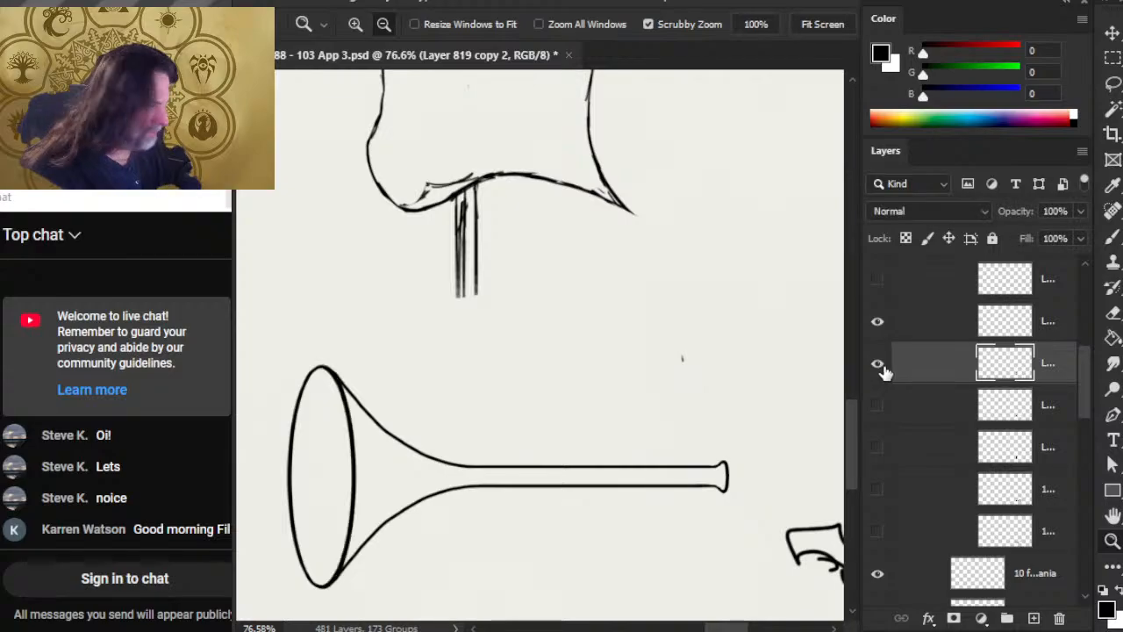
Move the two visible trumpet outline layers beneath the two visible layers heading the trumpet folder and group all four
scroll(1078, 366, "up", 5)
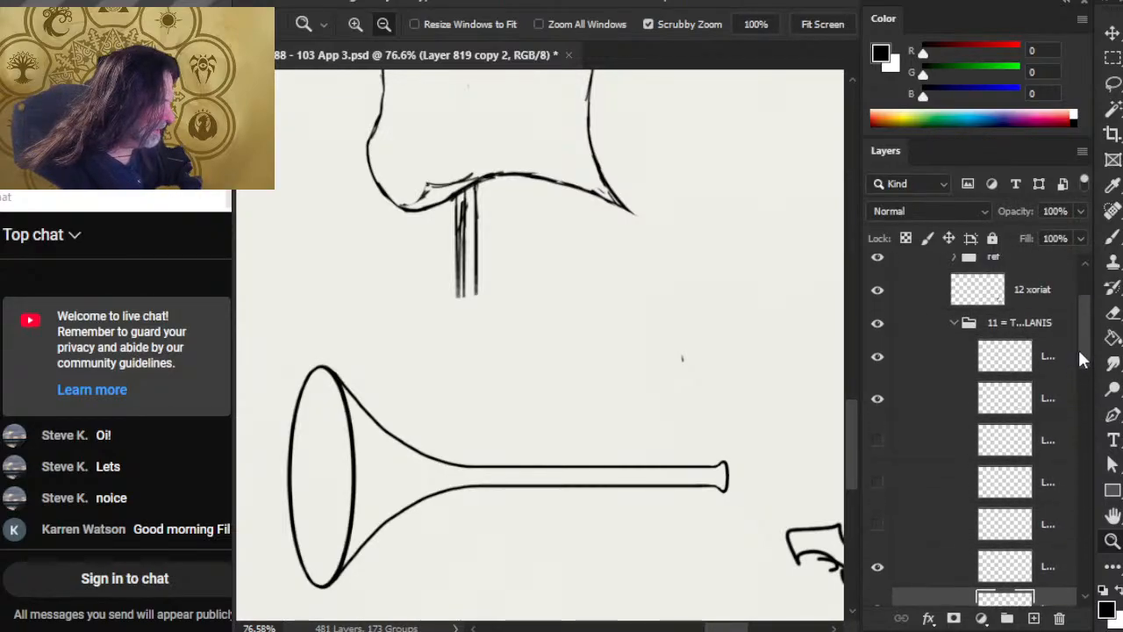
left_click(942, 539, "ctrl")
left_click_drag(942, 539, 939, 399)
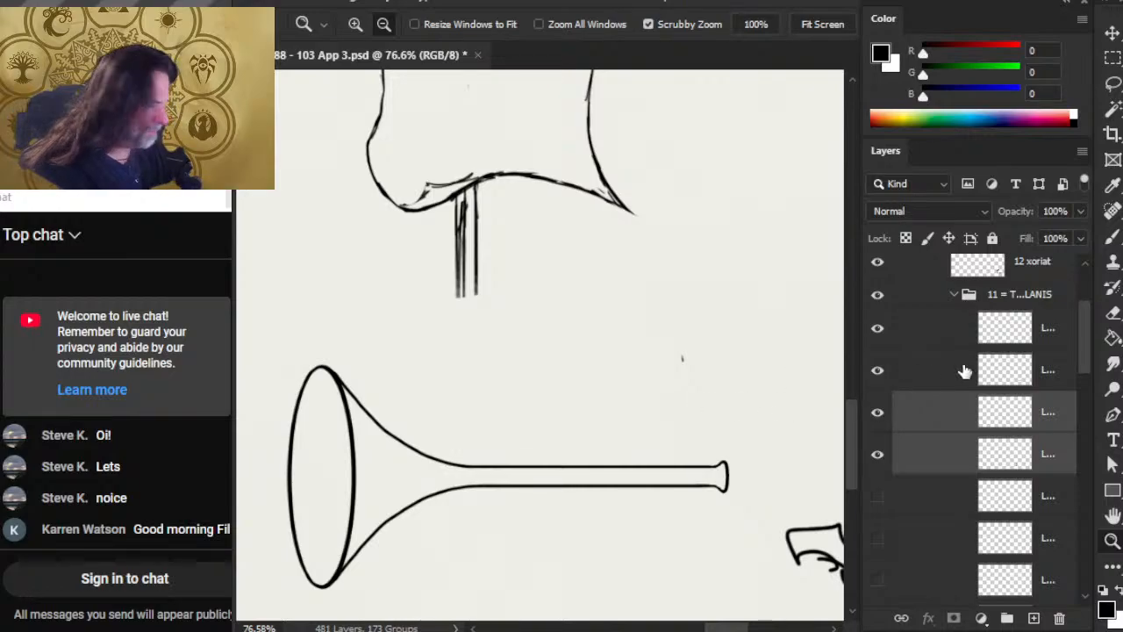
left_click(944, 326, "ctrl")
left_click(937, 373, "ctrl")
key("ctrl+g")
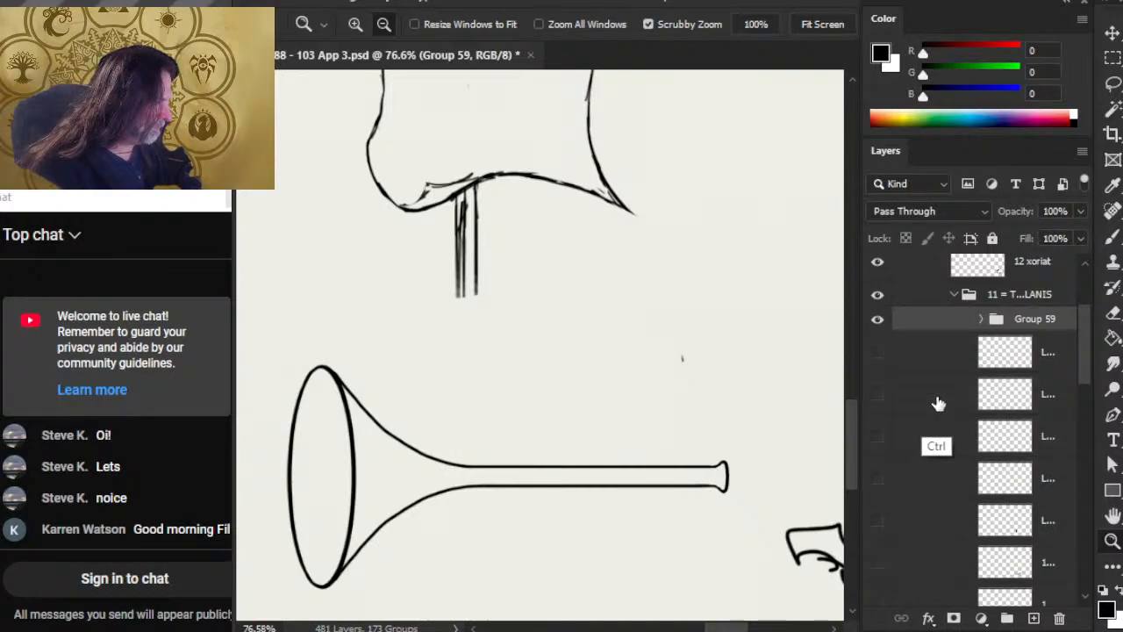
Expand the new group and check the five hidden layers below it one by one against the trumpet outline
left_click(981, 320)
scroll(1088, 369, "down", 3)
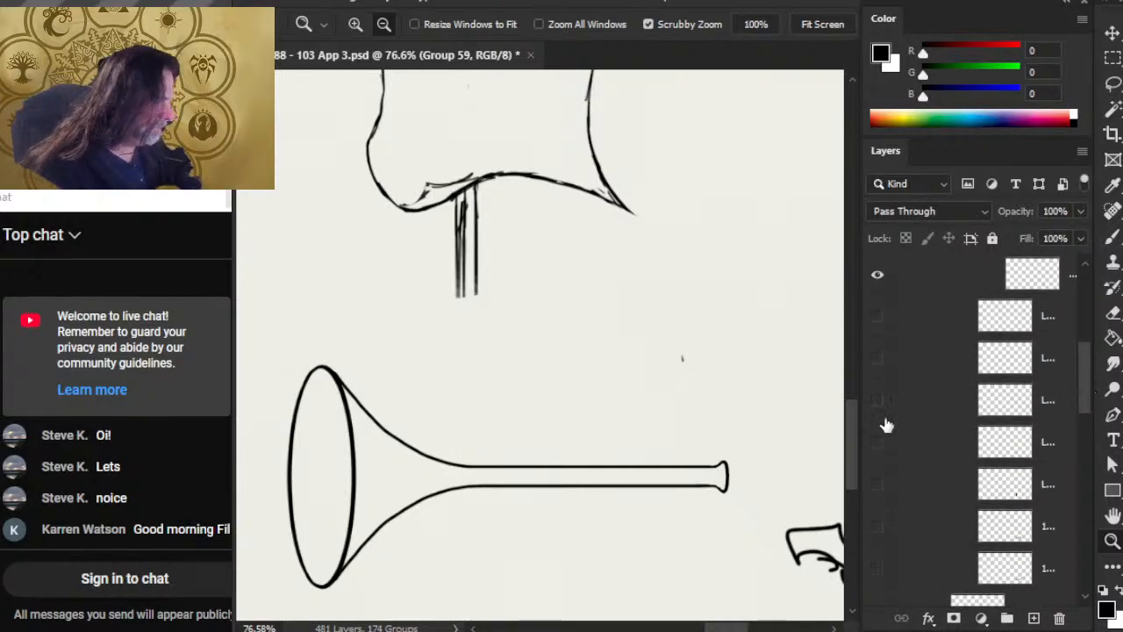
left_click_drag(553, 522, 584, 423)
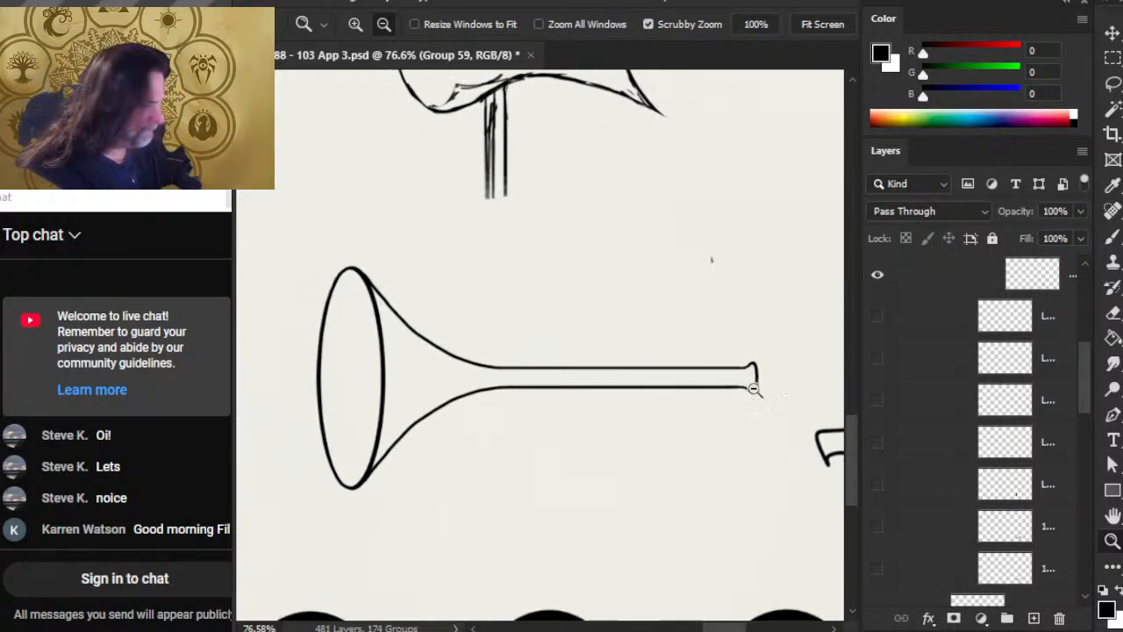
left_click(878, 317)
left_click(878, 317)
left_click(878, 358)
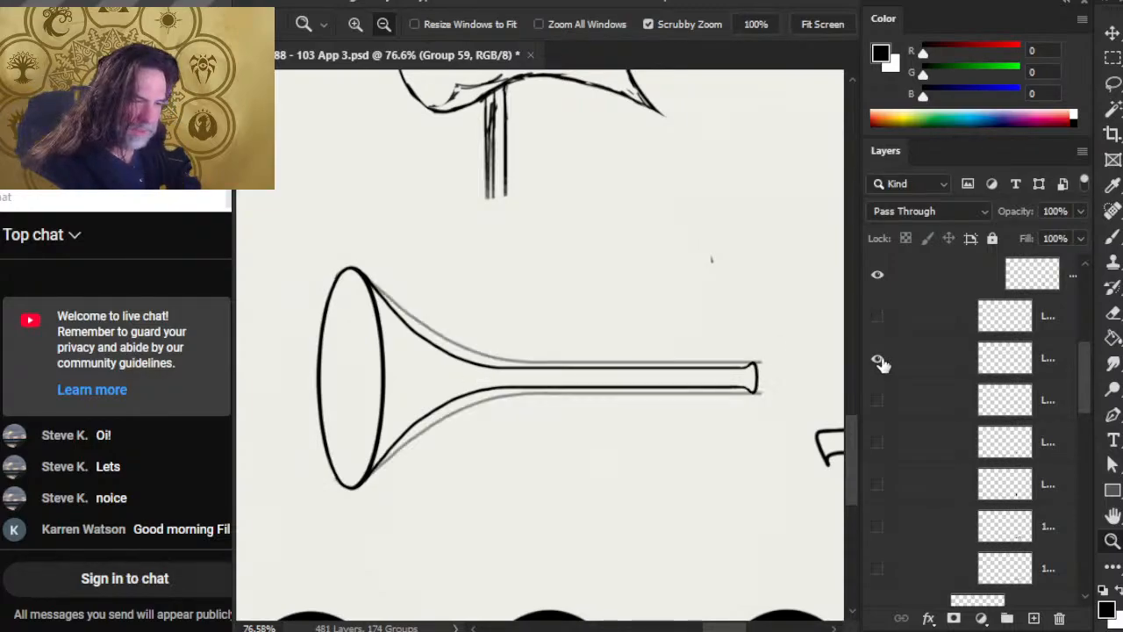
left_click(878, 358)
left_click(878, 402)
left_click(878, 402)
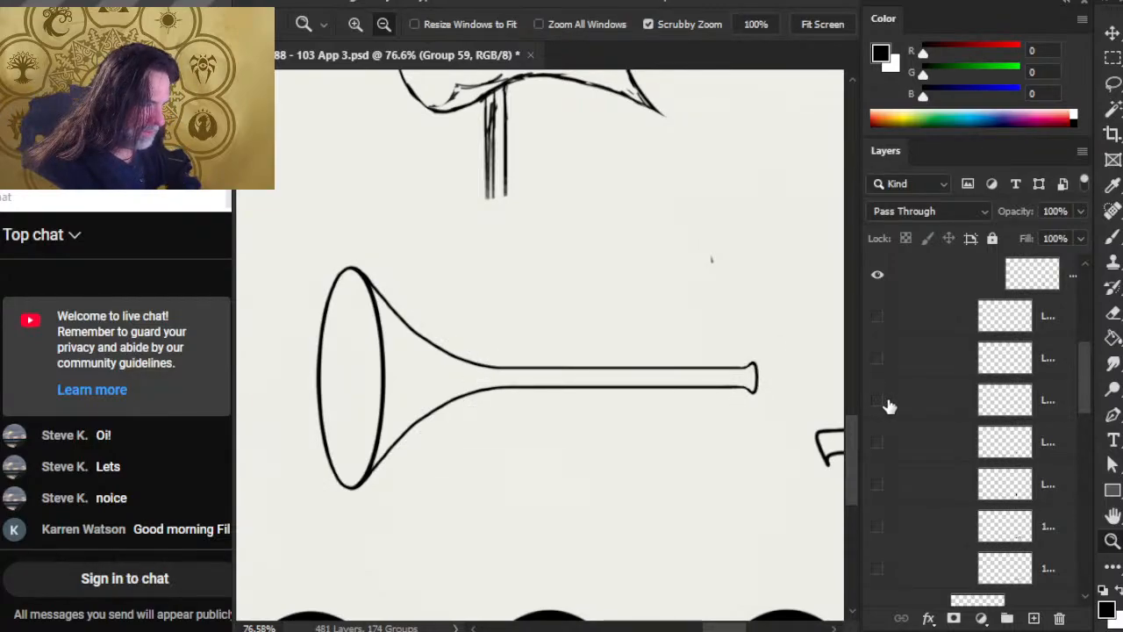
left_click(878, 443)
left_click(878, 442)
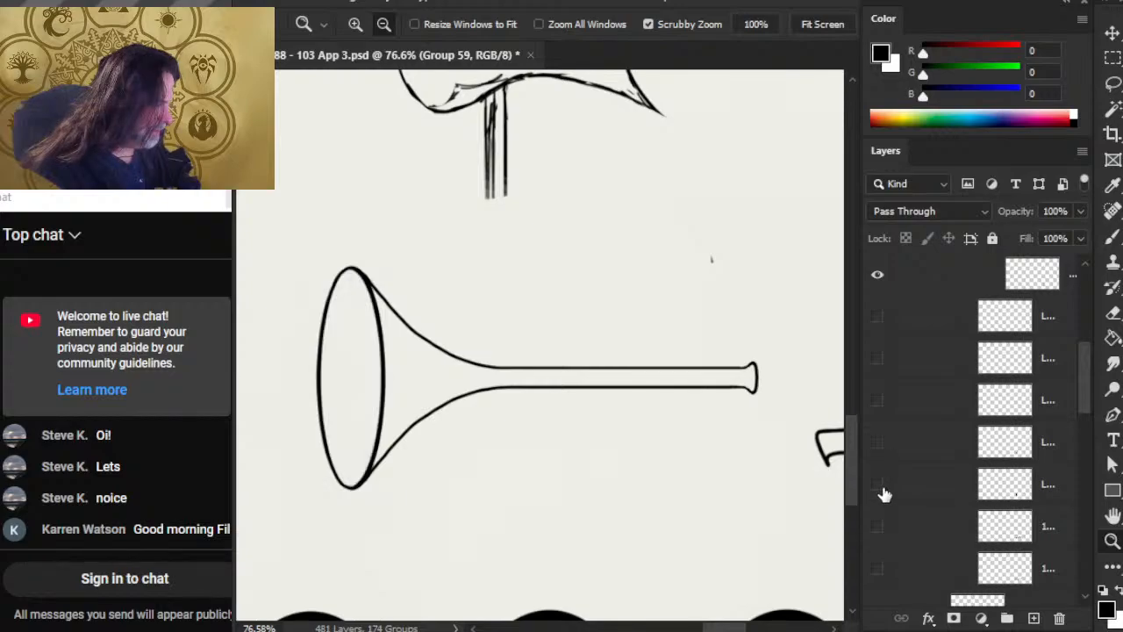
left_click(878, 487)
left_click(878, 487)
Show the grey trumpet sketch layer behind the outline and briefly check the older dark sketch layer beneath it
left_click(878, 527)
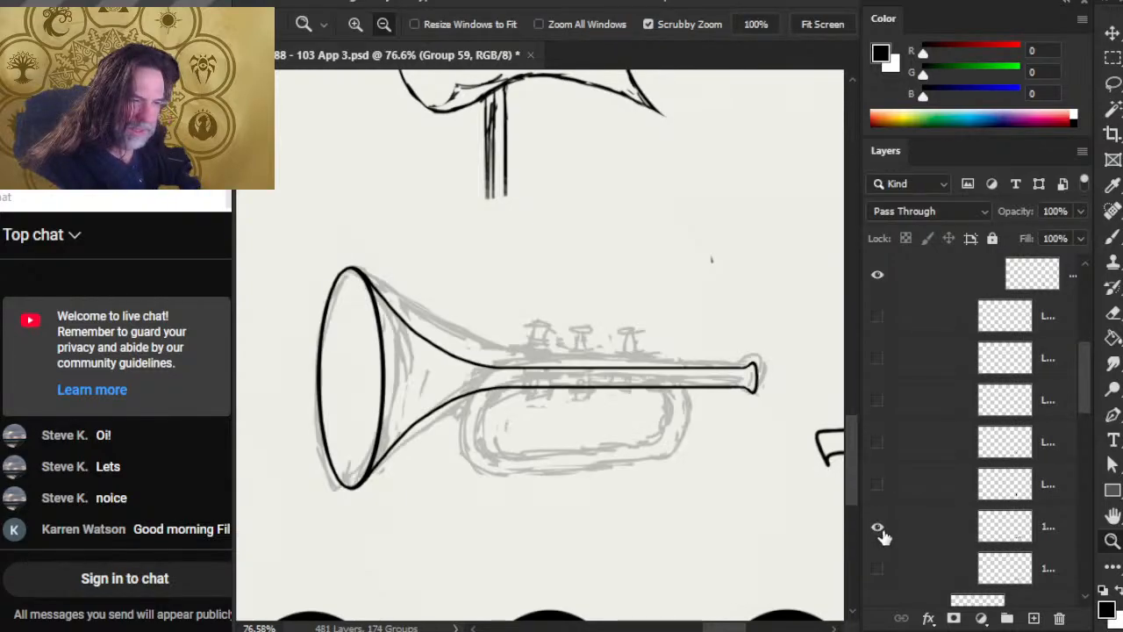
left_click(878, 570)
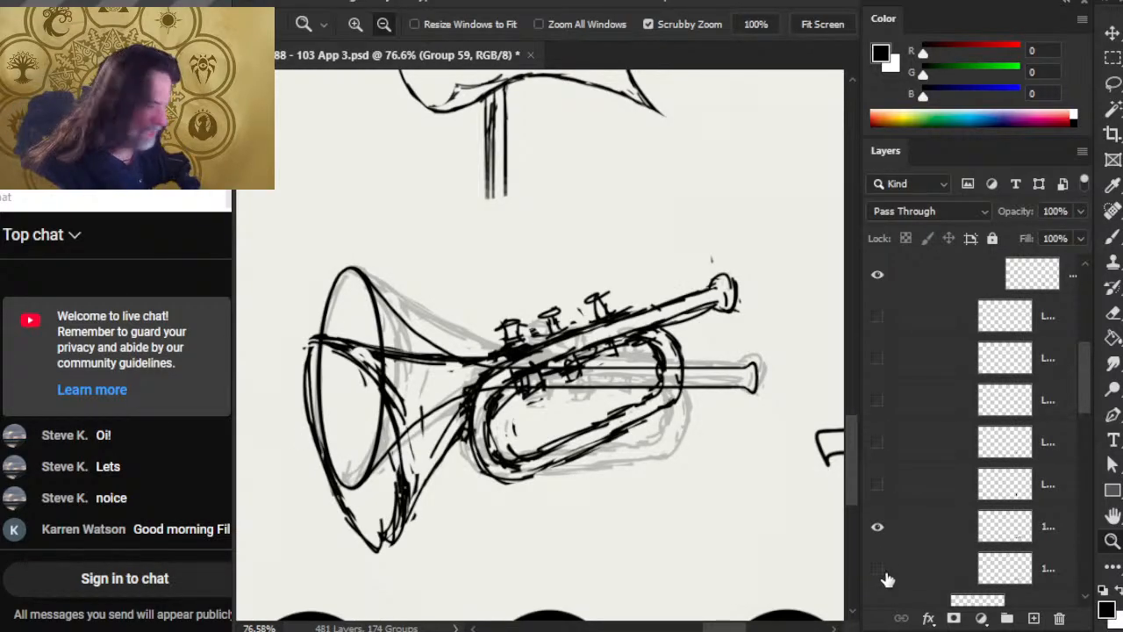
left_click(884, 572)
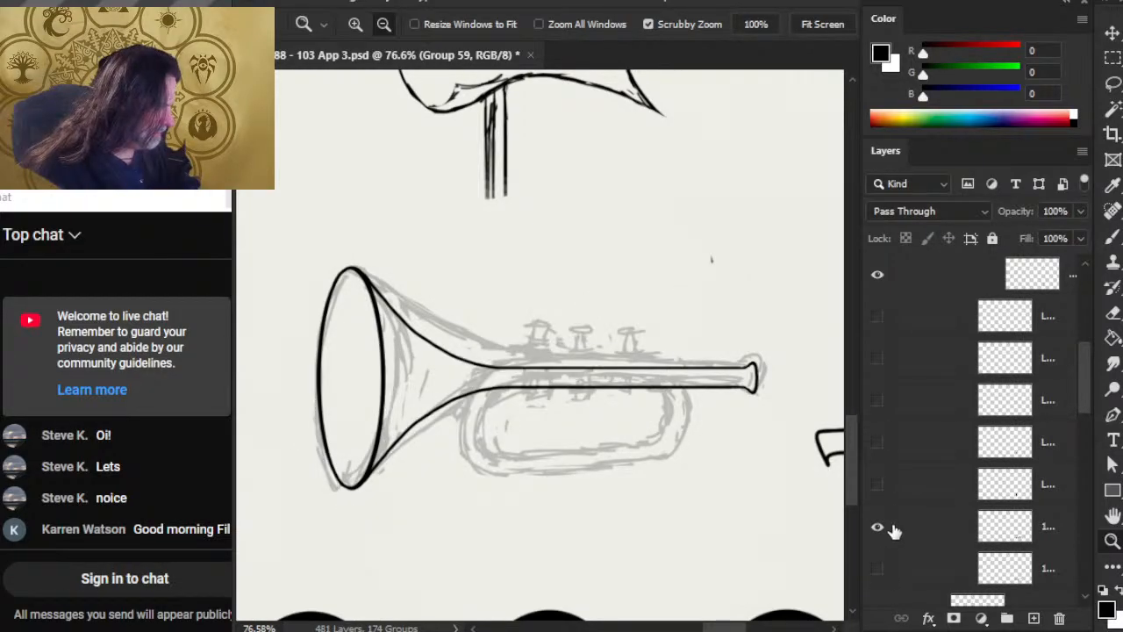
Group the five hidden trumpet layers that sit above the grey sketch layer
left_click(933, 329)
left_click(932, 493, "shift")
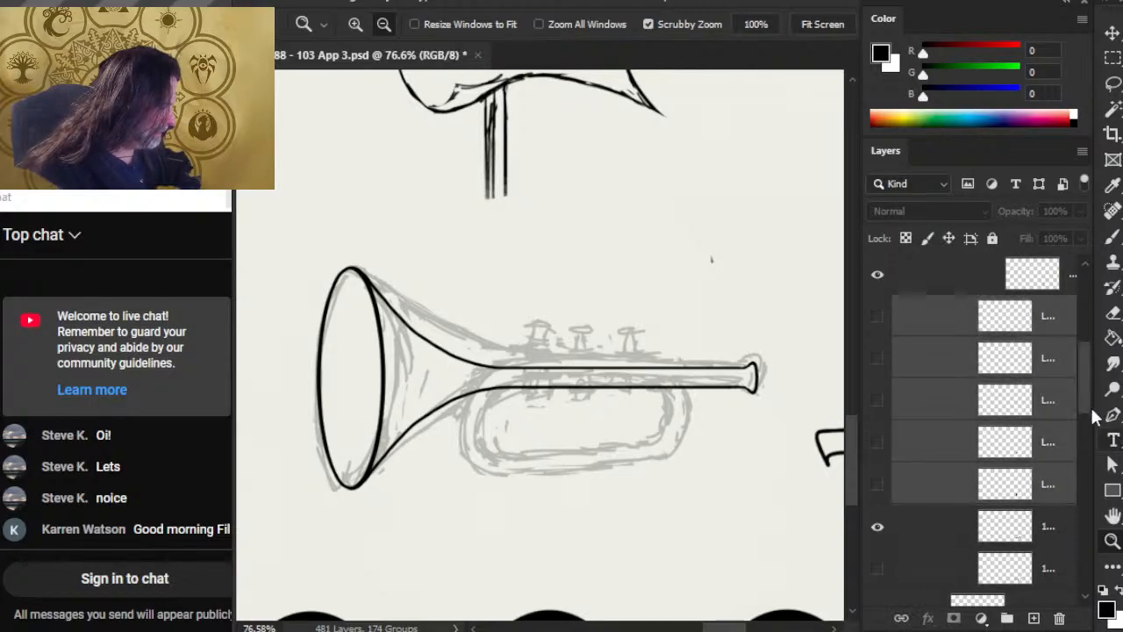
key("ctrl+g")
Move the group of hidden trumpet layers down into the trash folder and return to the trumpet folder
scroll(1079, 384, "down", 1)
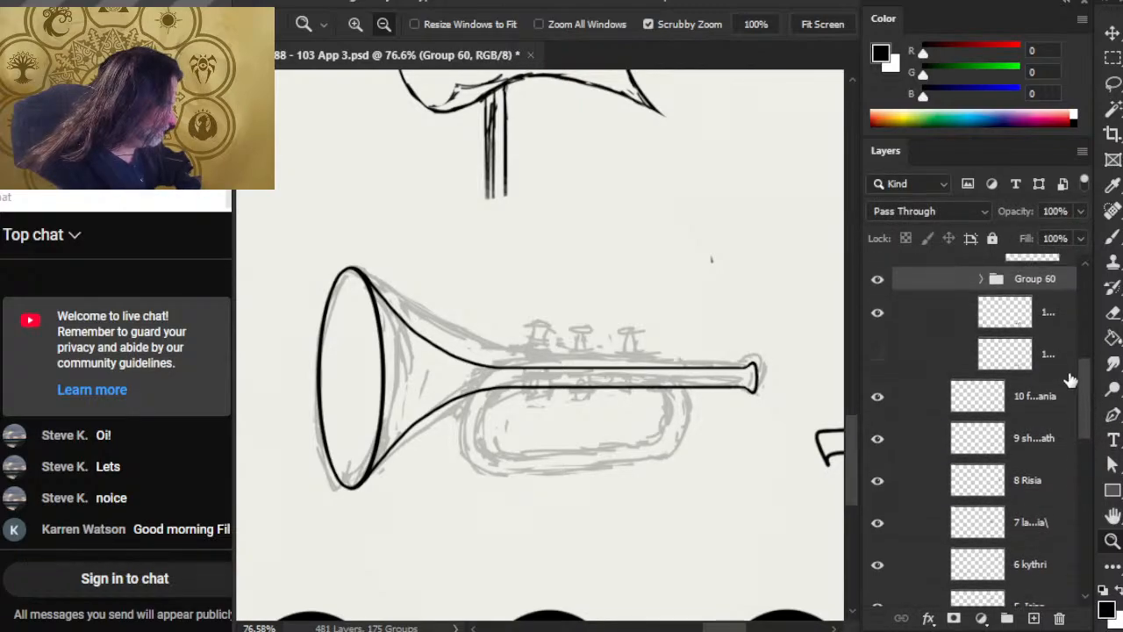
left_click_drag(1081, 387, 1057, 378)
left_click_drag(977, 321, 877, 532)
left_click_drag(1092, 410, 1082, 450)
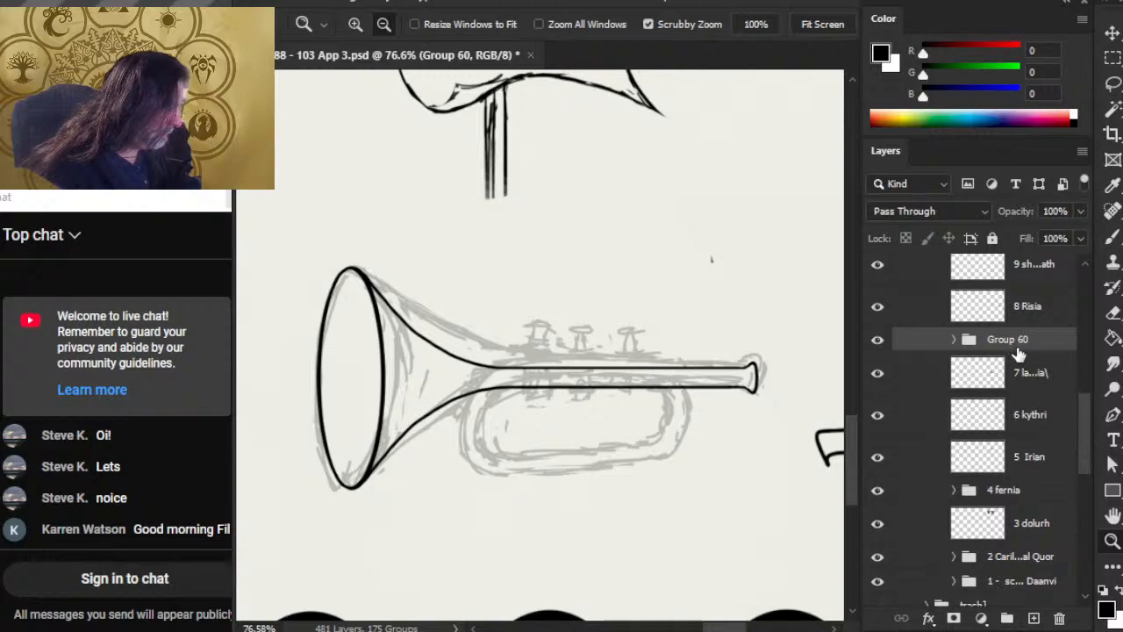
left_click_drag(1018, 352, 995, 446)
left_click_drag(1079, 430, 1083, 462)
left_click_drag(1002, 331, 1011, 512)
left_click_drag(1084, 482, 1077, 377)
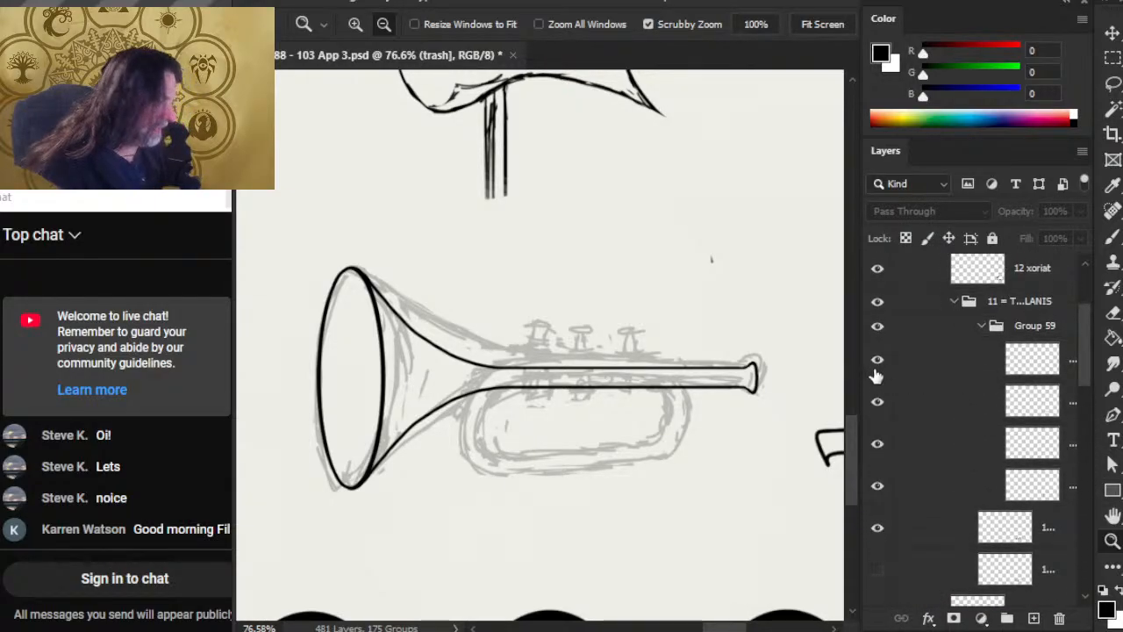
Hide and show the second layer of Group 59 to check which of the trumpet's lines it holds
left_click(877, 401)
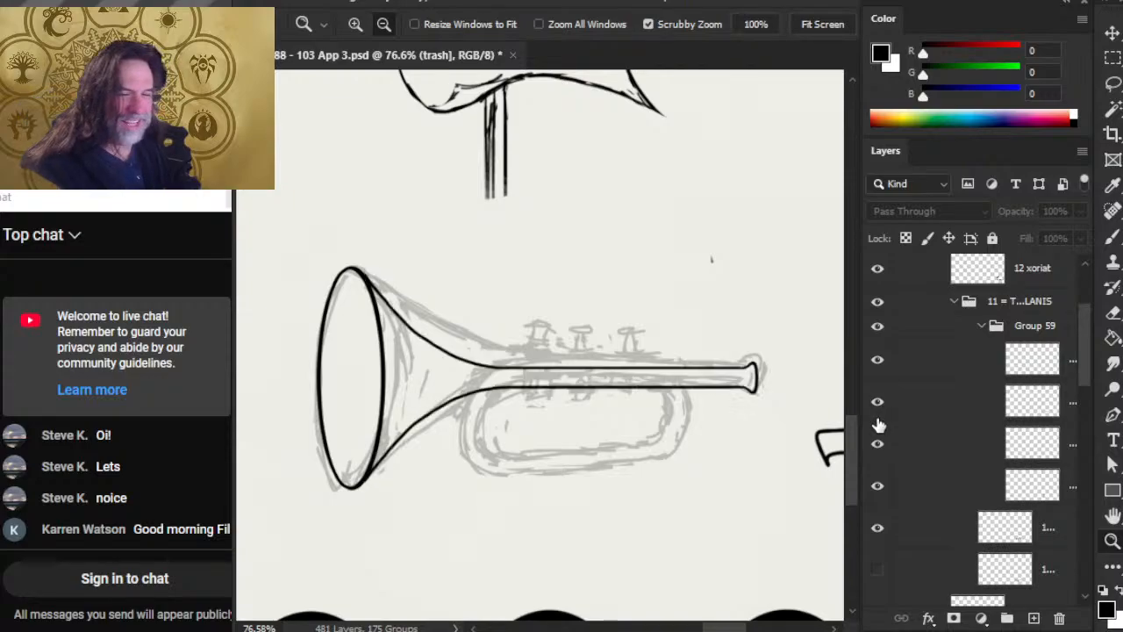
left_click(877, 400)
left_click(878, 401)
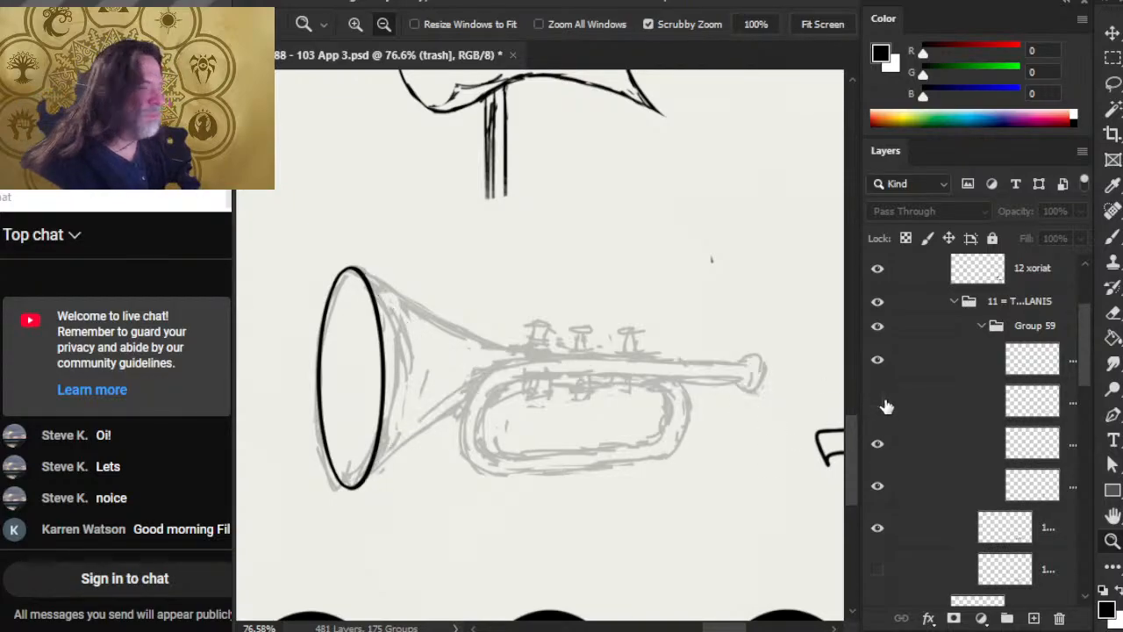
left_click(878, 401)
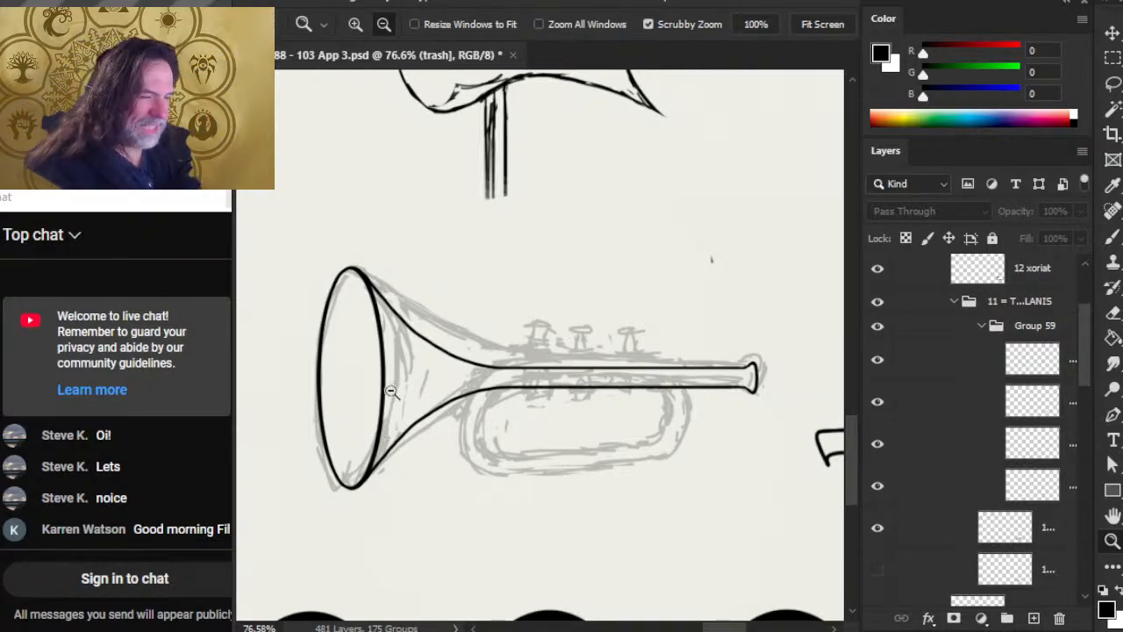
Inspect the trumpet's mouthpiece up close and toggle the Group 59 layers to find which ones hold its lines
left_click_drag(726, 400, 804, 434)
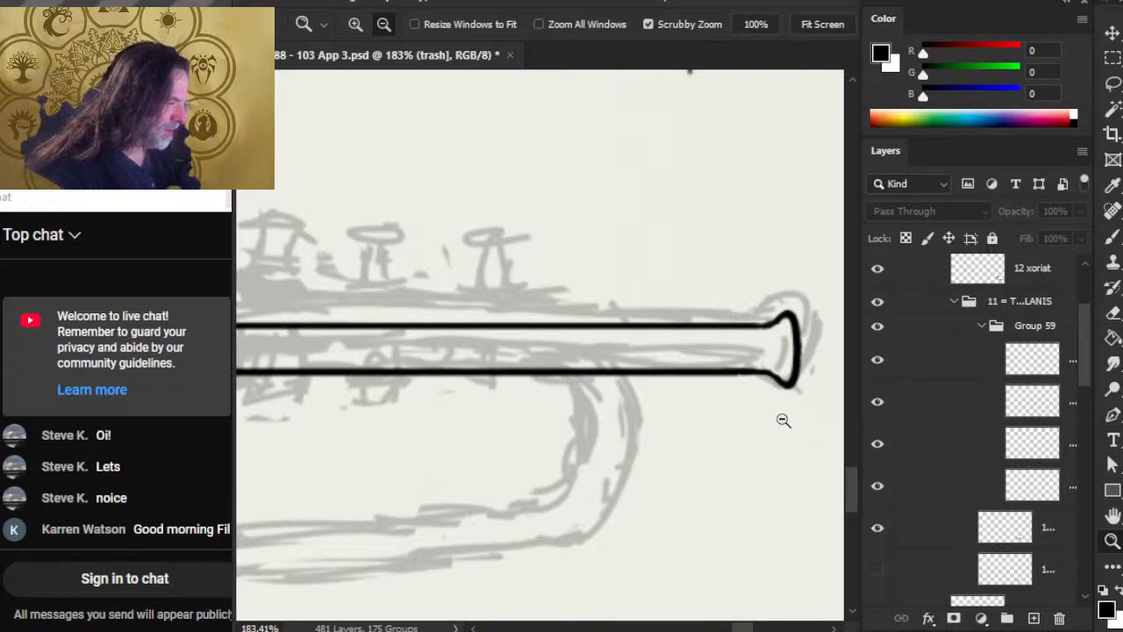
key("b")
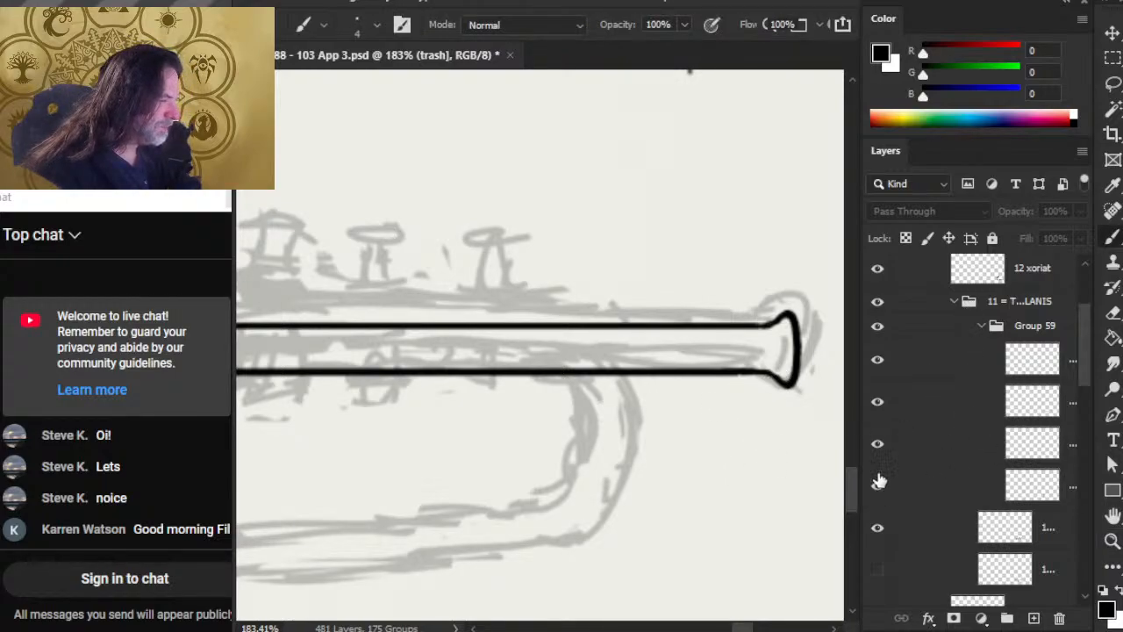
left_click(883, 364)
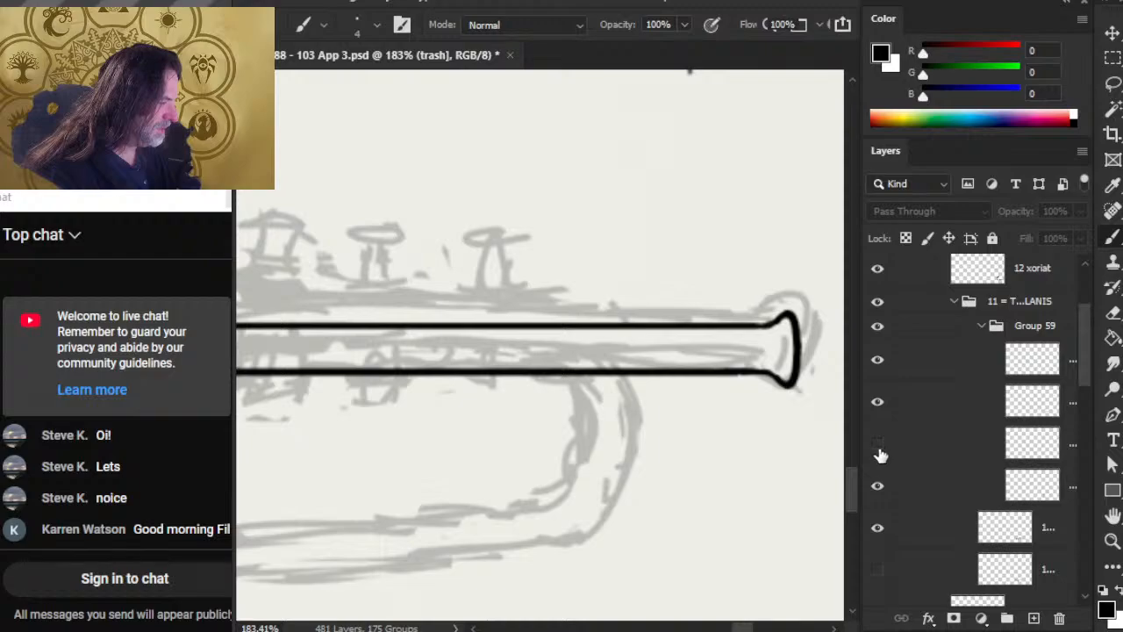
left_click(879, 446)
left_click(879, 406)
left_click(879, 406)
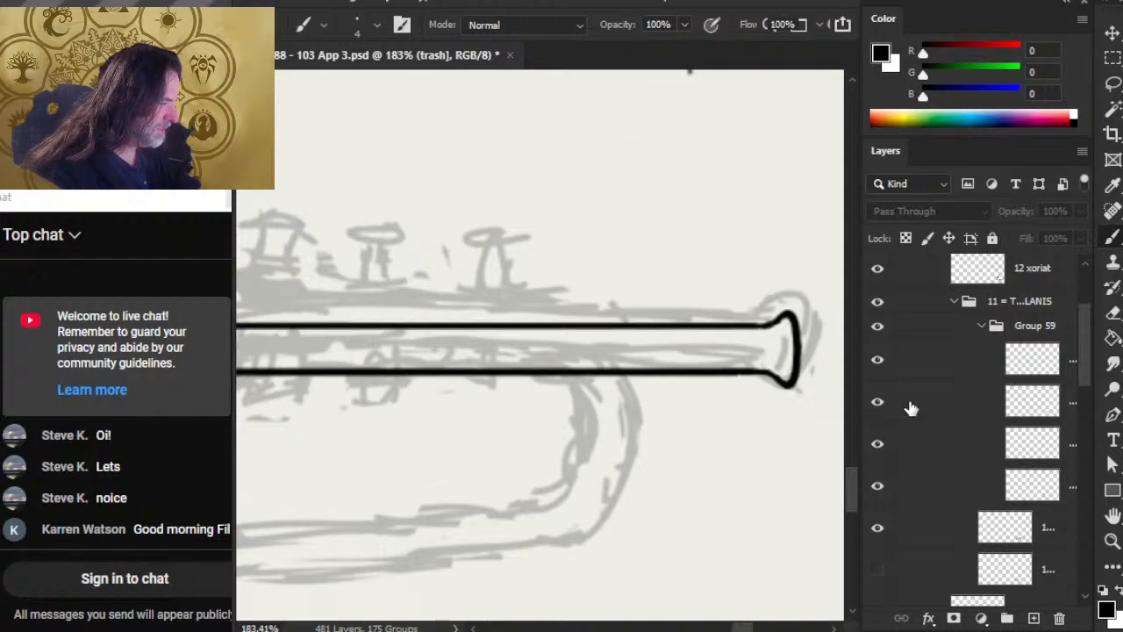
Retouch the joints between the tube lines and the mouthpiece on the first layer of Group 59, undoing the stray strokes
left_click(912, 406)
left_click(926, 360)
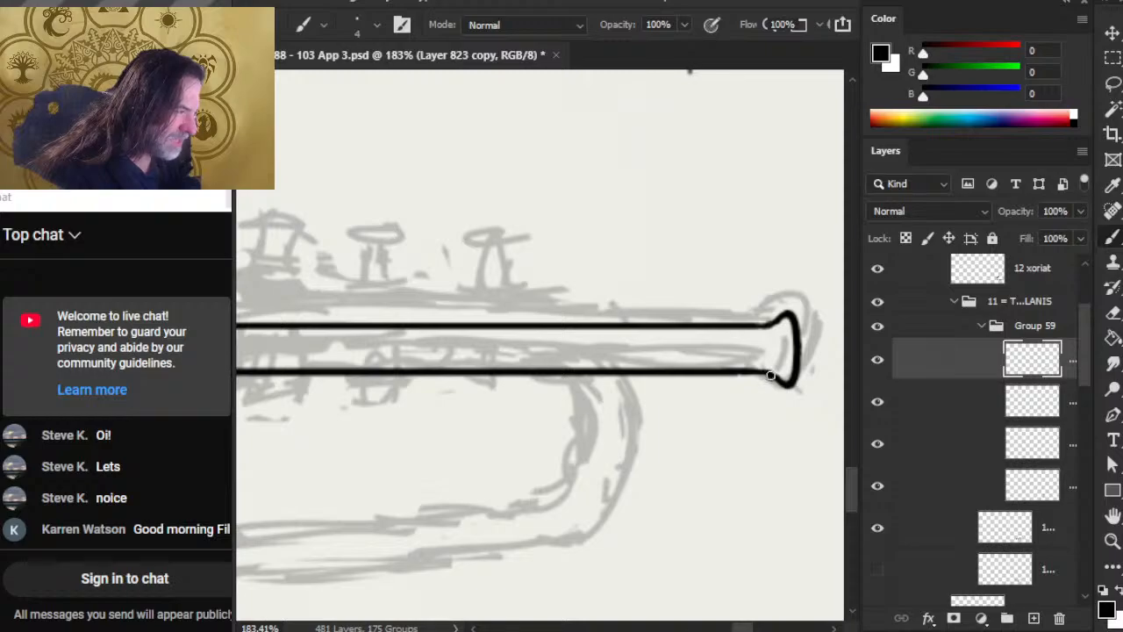
key("e")
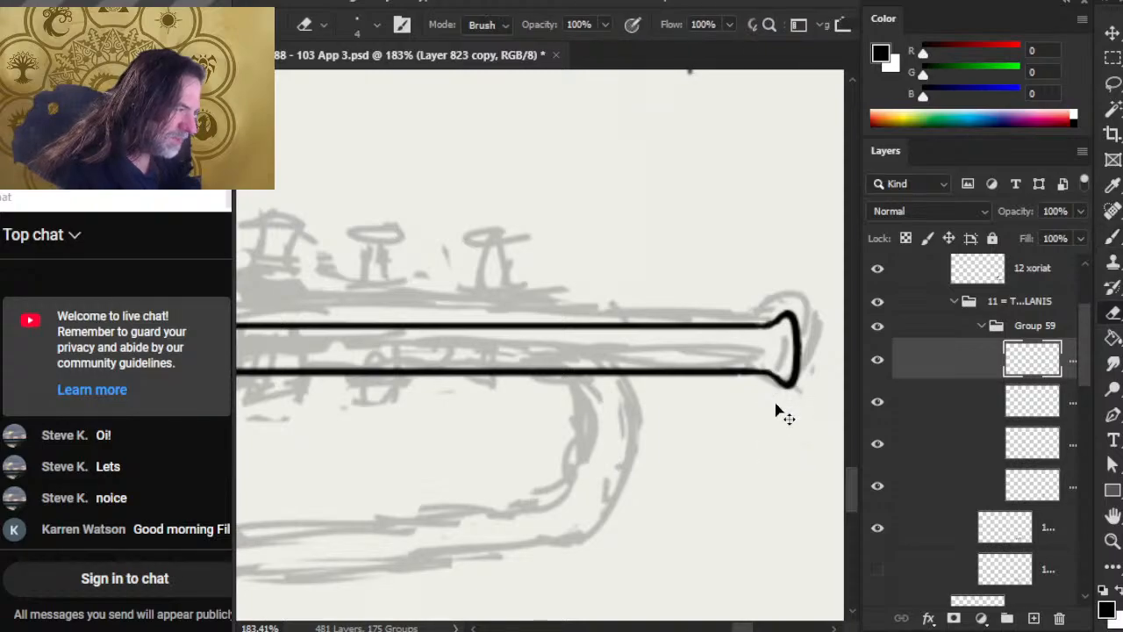
key("b")
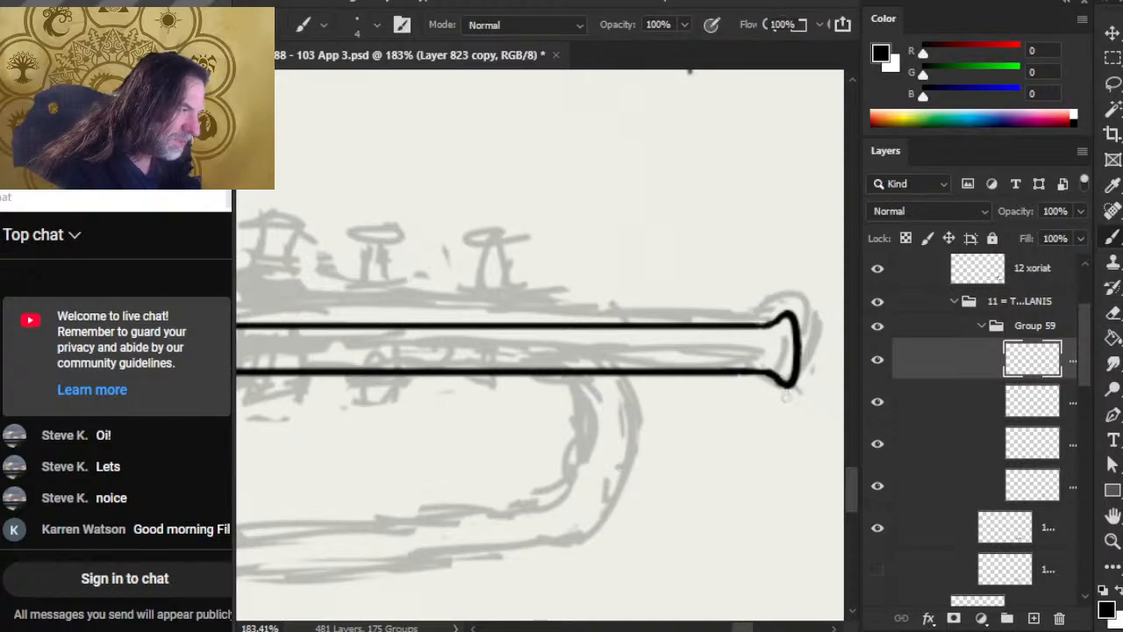
key("e")
key("b")
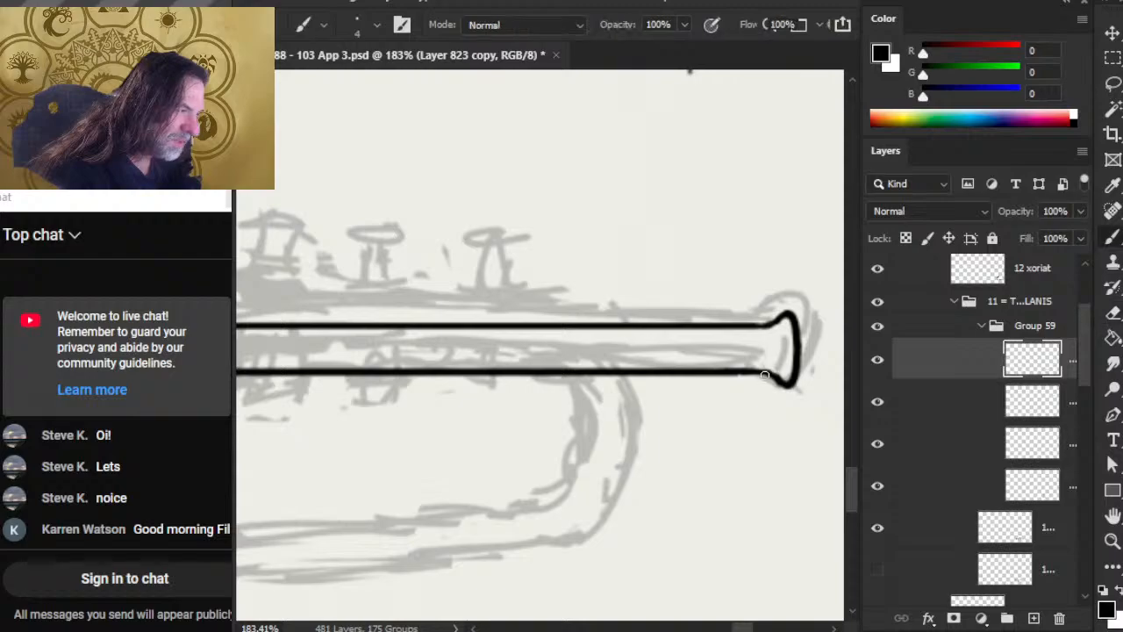
mouse_move(717, 376)
left_mouse_down()
mouse_move(768, 375)
mouse_move(698, 376)
left_mouse_up()
key("ctrl+z")
key("e")
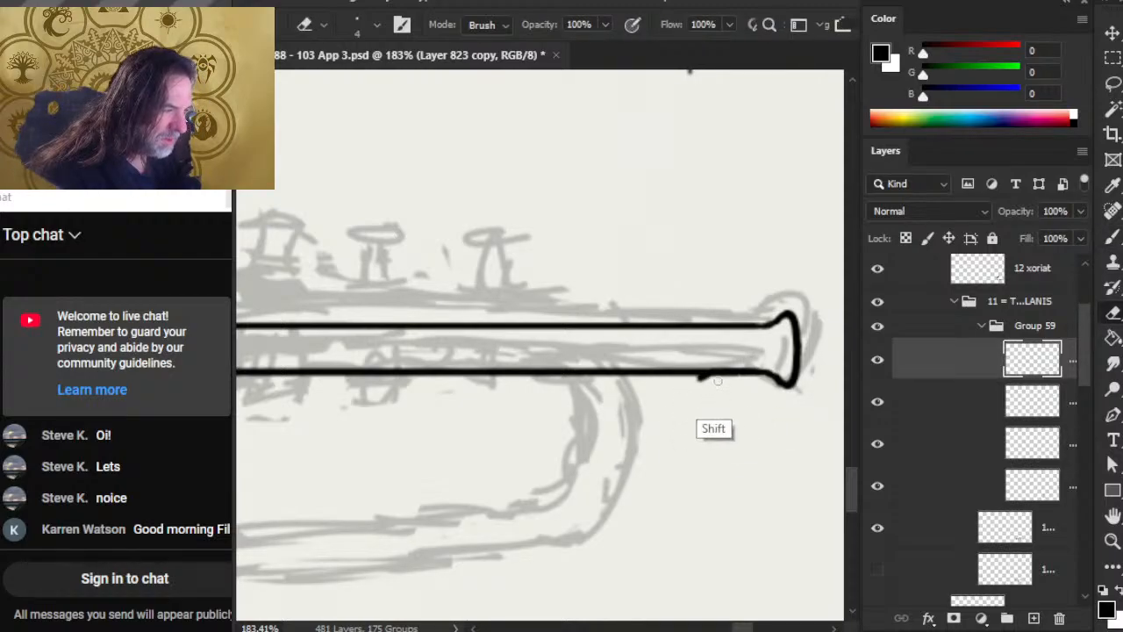
key("ctrl+z")
key("b")
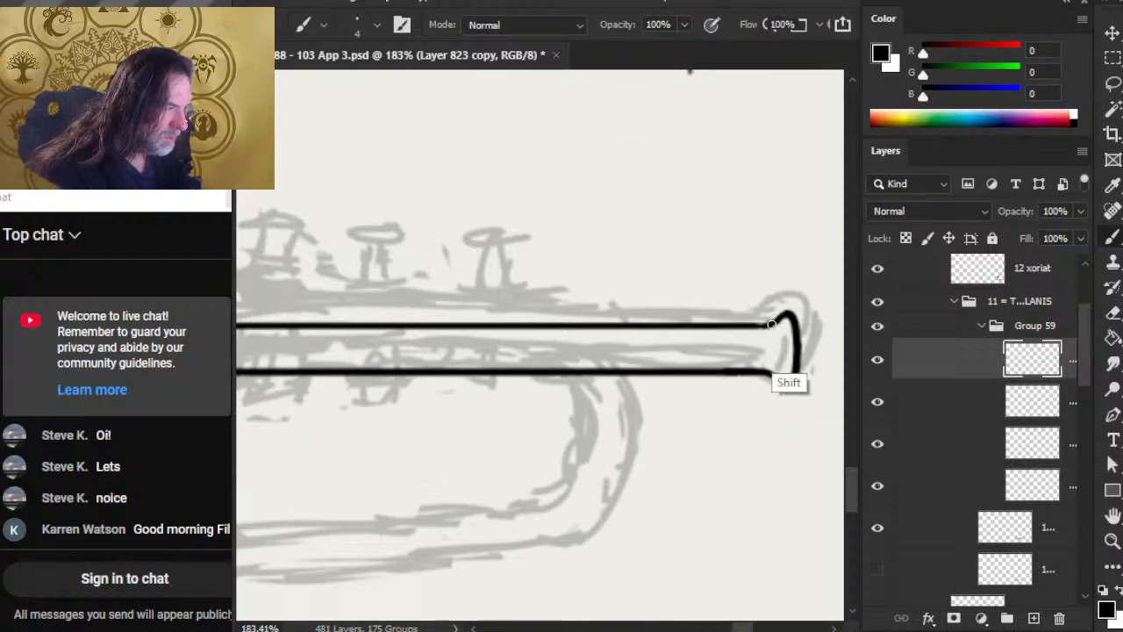
left_click_drag(771, 321, 730, 368)
key("ctrl+z")
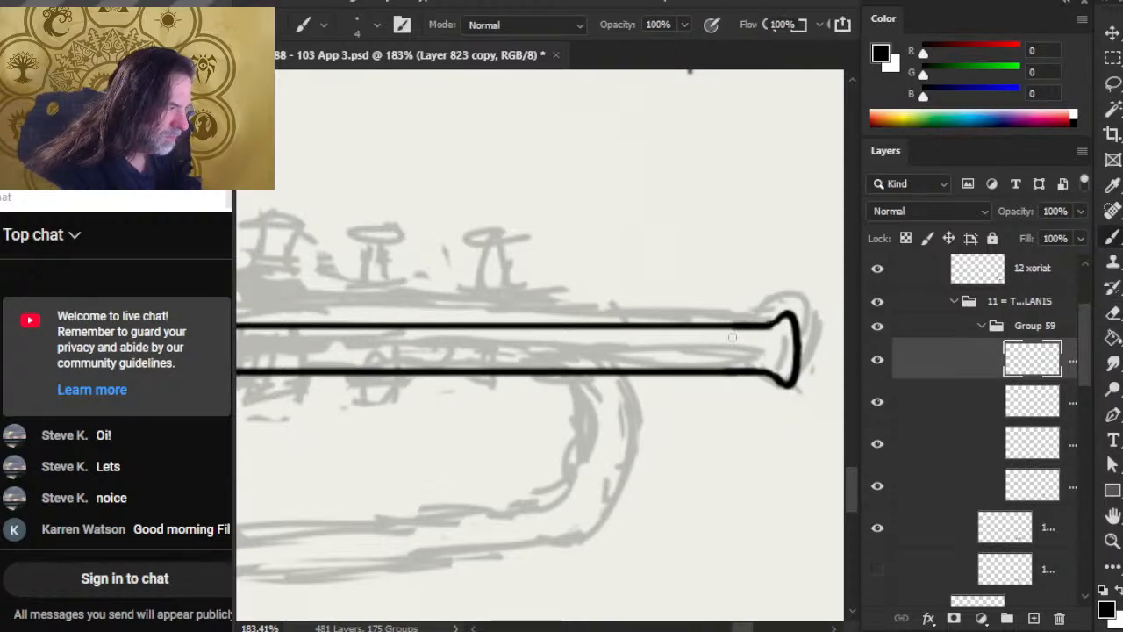
Review the whole trumpet outline and toggle the retouched layer off and on
key("z")
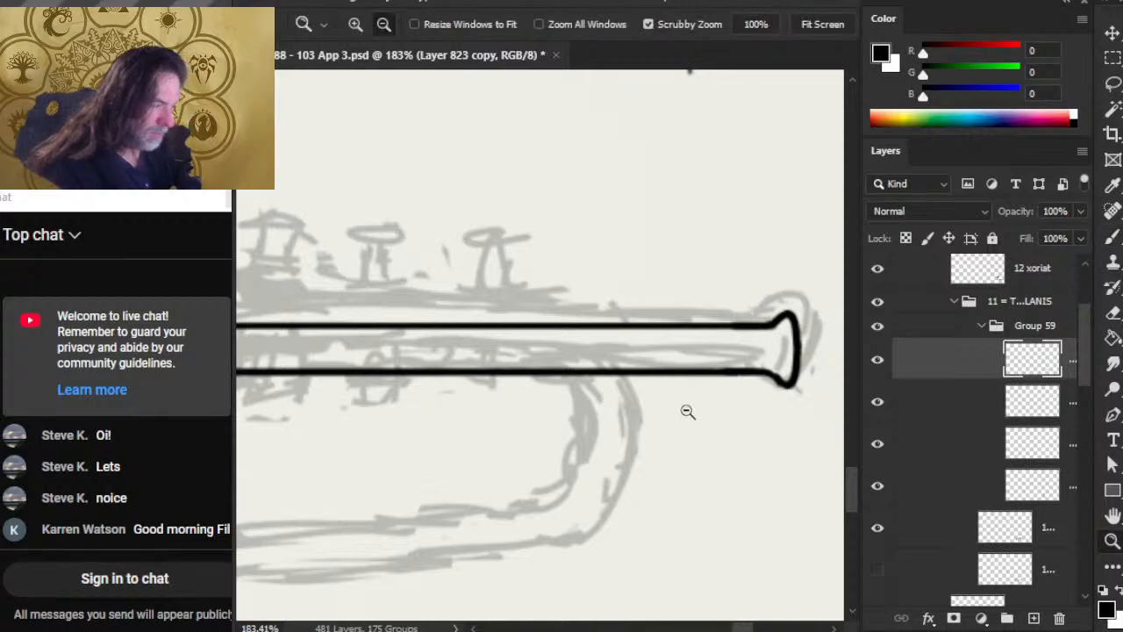
left_click(685, 409, "alt")
left_click_drag(624, 443, 691, 441)
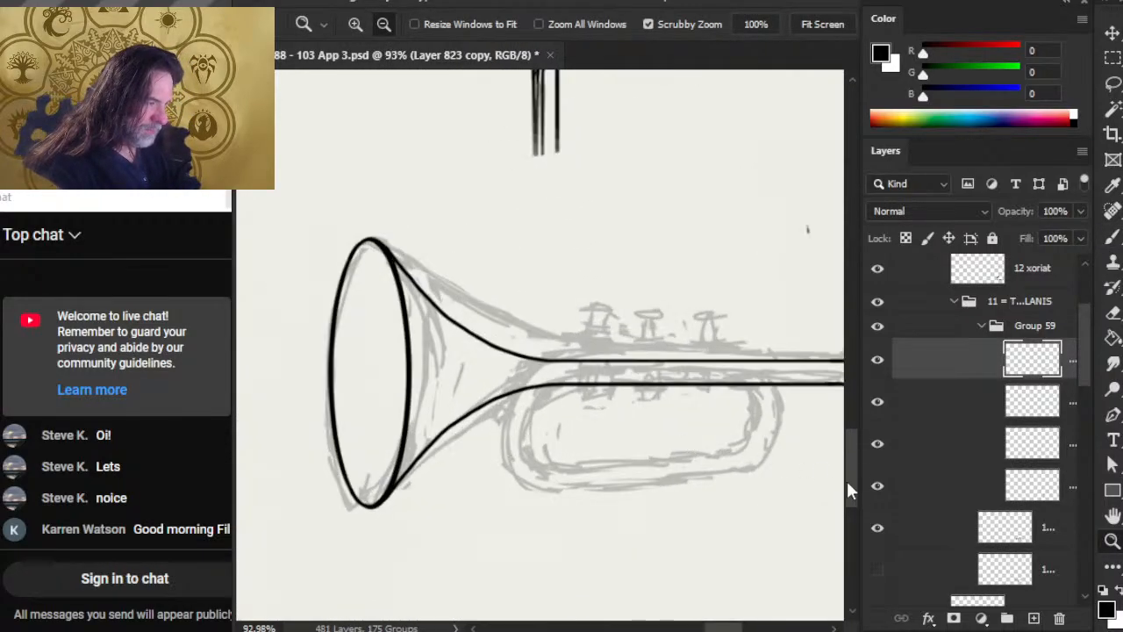
left_click(878, 362)
left_click(878, 361)
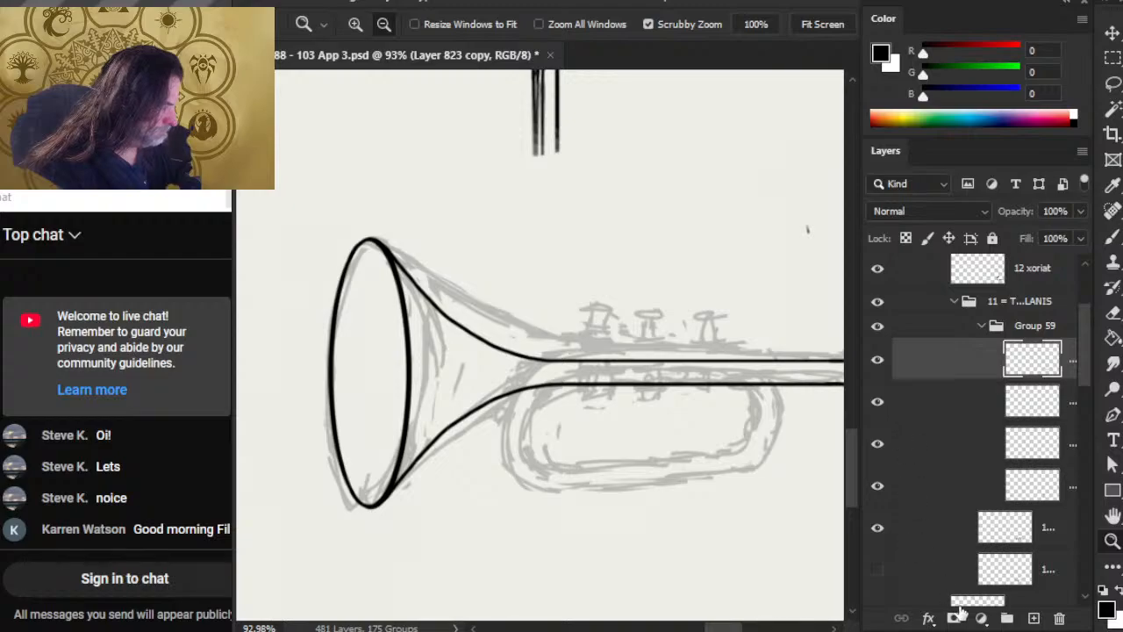
Add a new layer and copy the straight middle section of both tube lines onto it from a Lasso selection
left_click(1034, 618)
left_click_drag(764, 538, 634, 451)
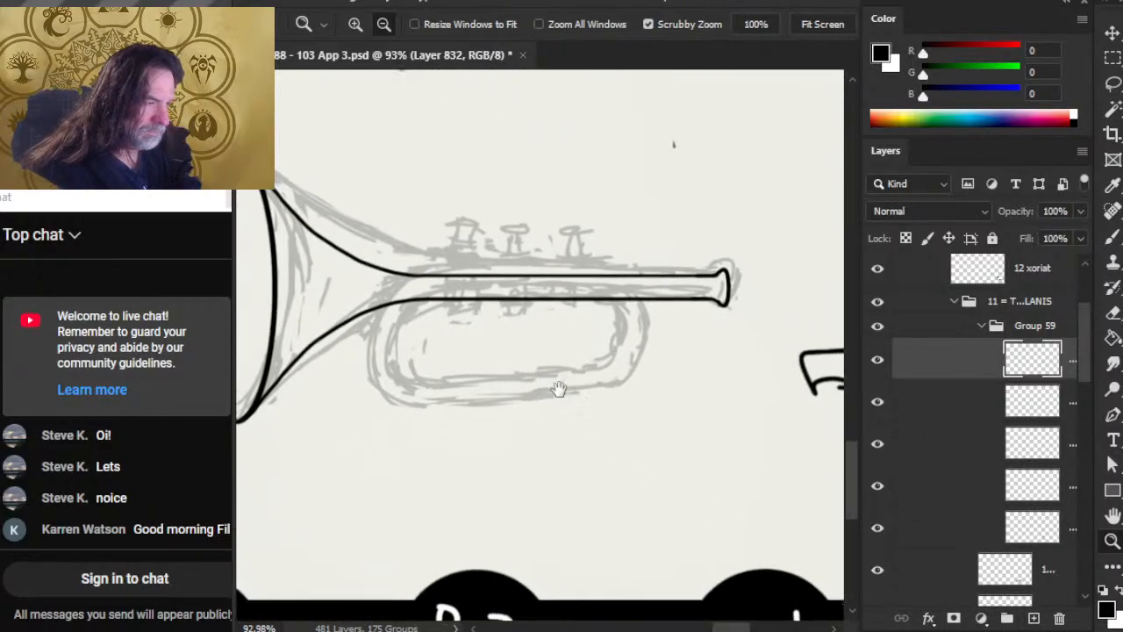
left_click(954, 400)
key("l")
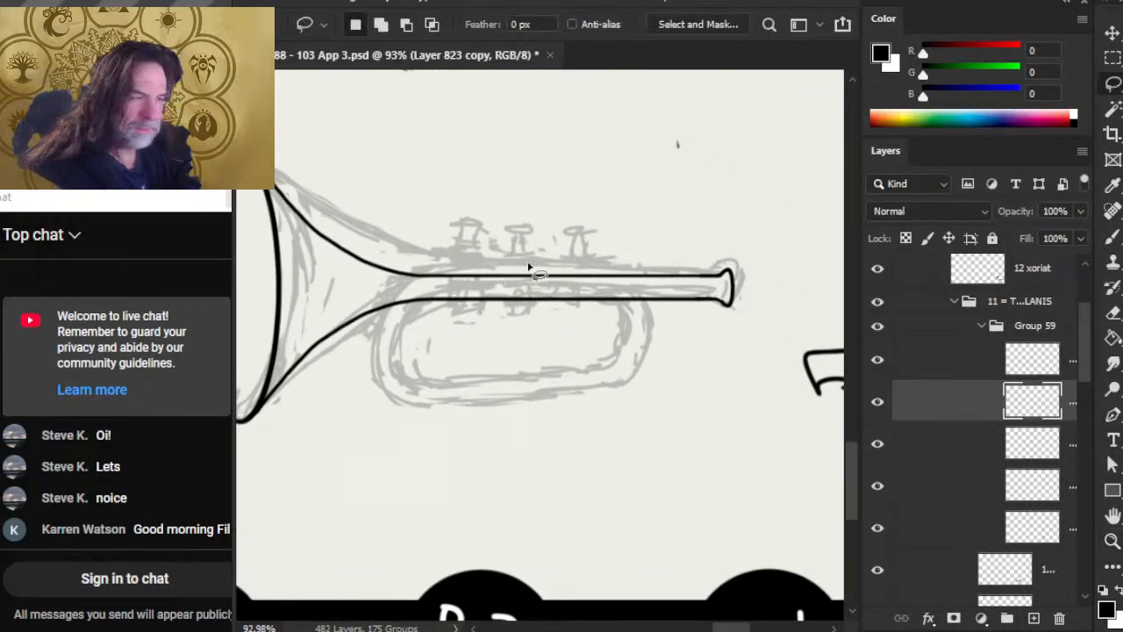
mouse_move(428, 330)
left_mouse_down()
mouse_move(544, 252)
mouse_move(654, 333)
left_mouse_up()
left_click(941, 367)
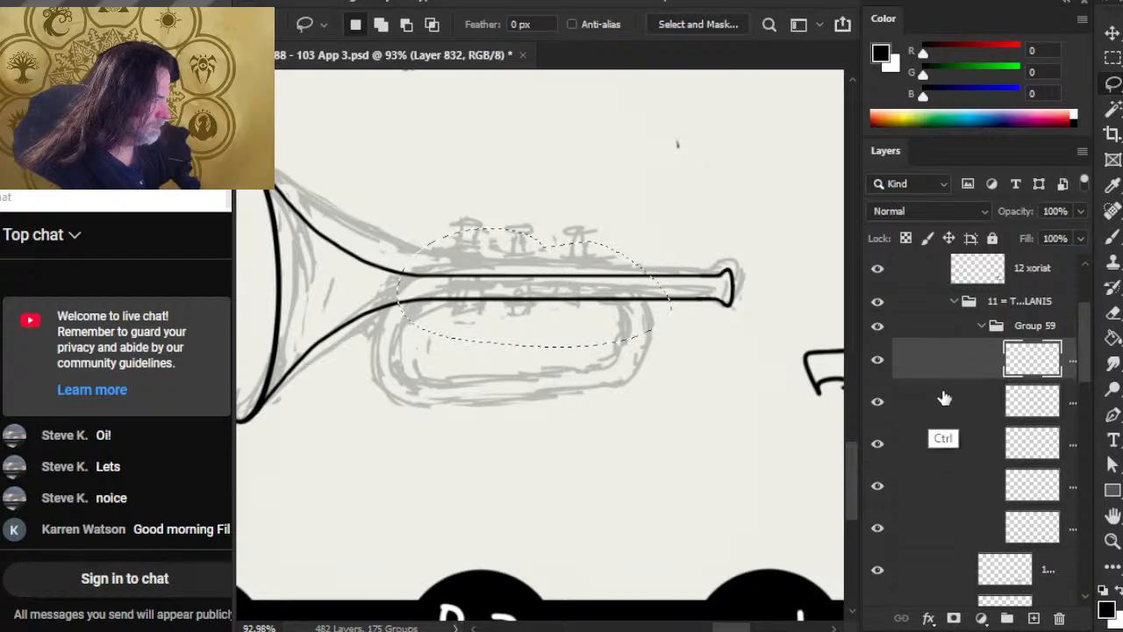
key("ctrl+j")
Move the copied pair of lines down onto the lower tube of the sketched loop
key("v")
left_click_drag(593, 388, 597, 474)
key("Down")
key("Down")
key("Down")
key("Down")
key("Down")
key("Down")
key("Down")
key("Down")
key("Down")
key("Down")
key("Down")
key("Down")
key("Right")
key("Right")
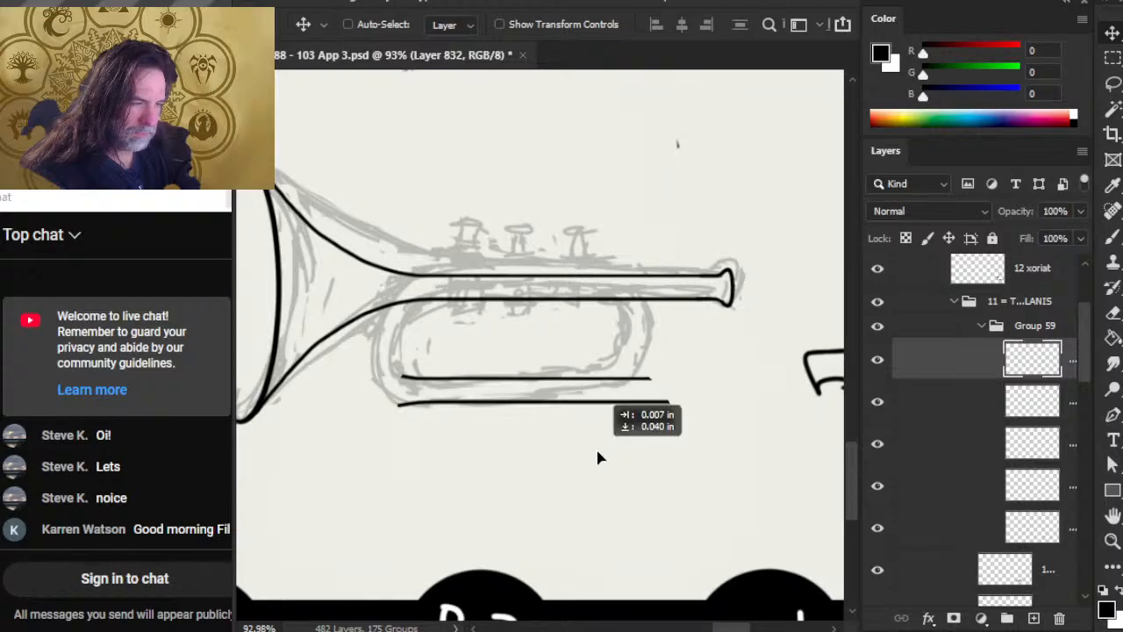
key("Up")
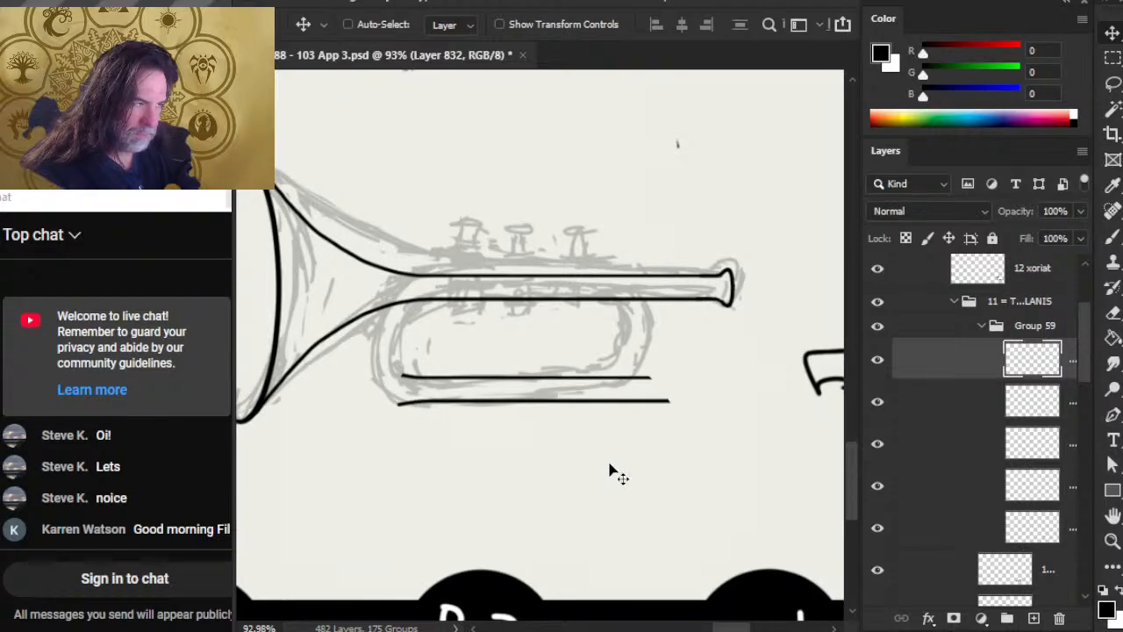
Trim the ends of the lower tube lines with the Eraser and nudge the lines slightly up and left
key("e")
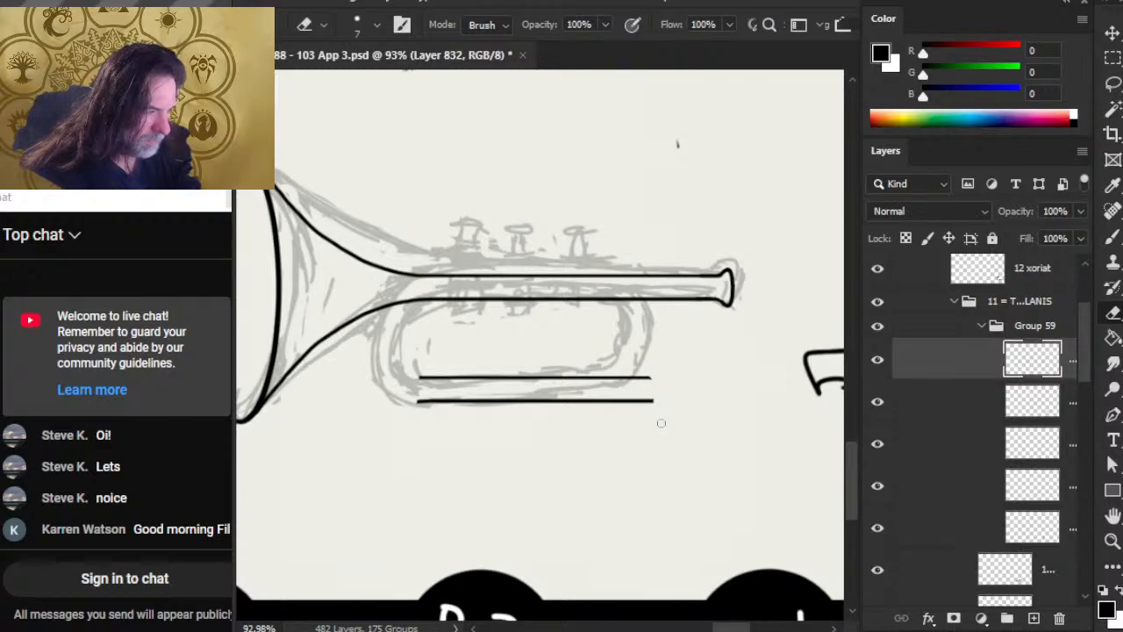
key("v")
key("Up")
key("Up")
key("Up")
key("Up")
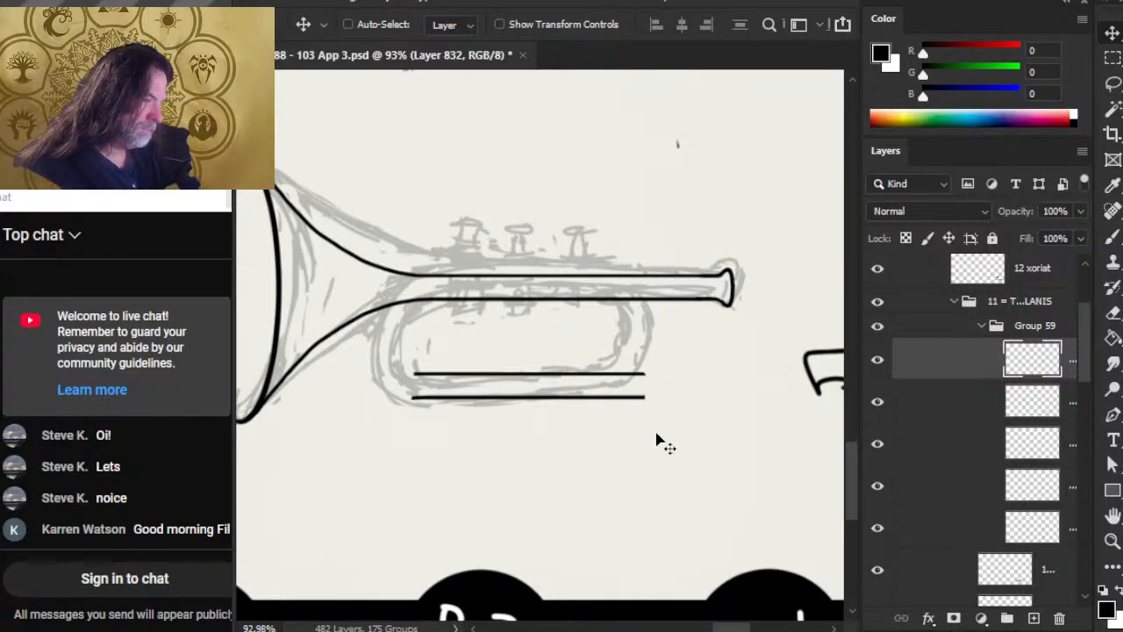
key("Left")
key("Left")
key("Left")
key("Left")
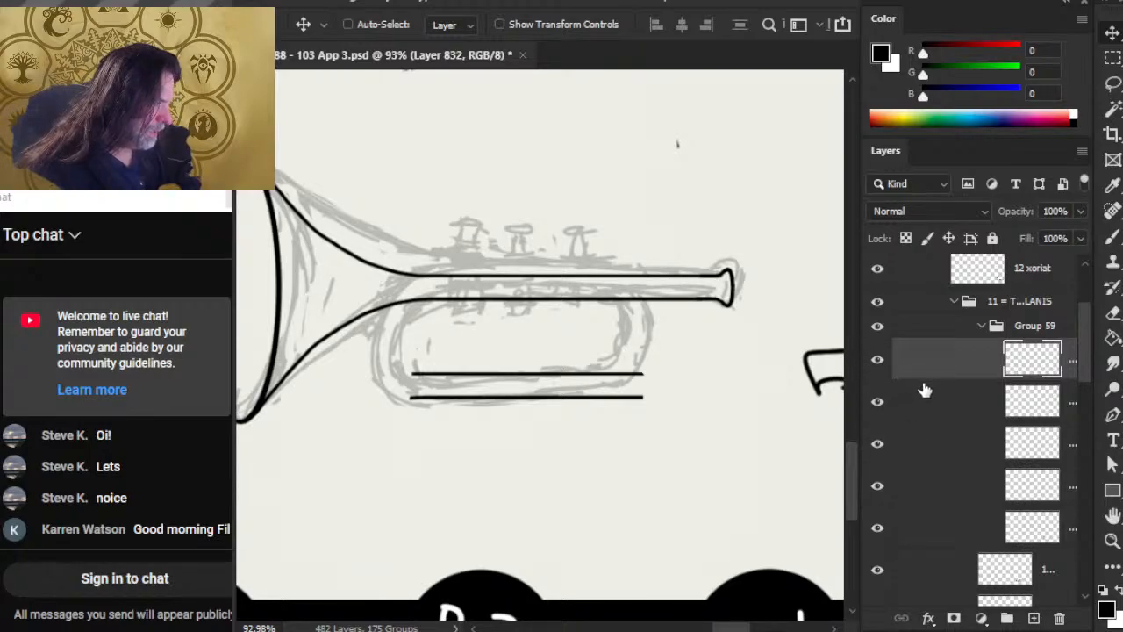
Add a new layer and stamp a black circle with a 125-pixel brush over the right end of the sketched loop
left_click(1034, 619)
key("b")
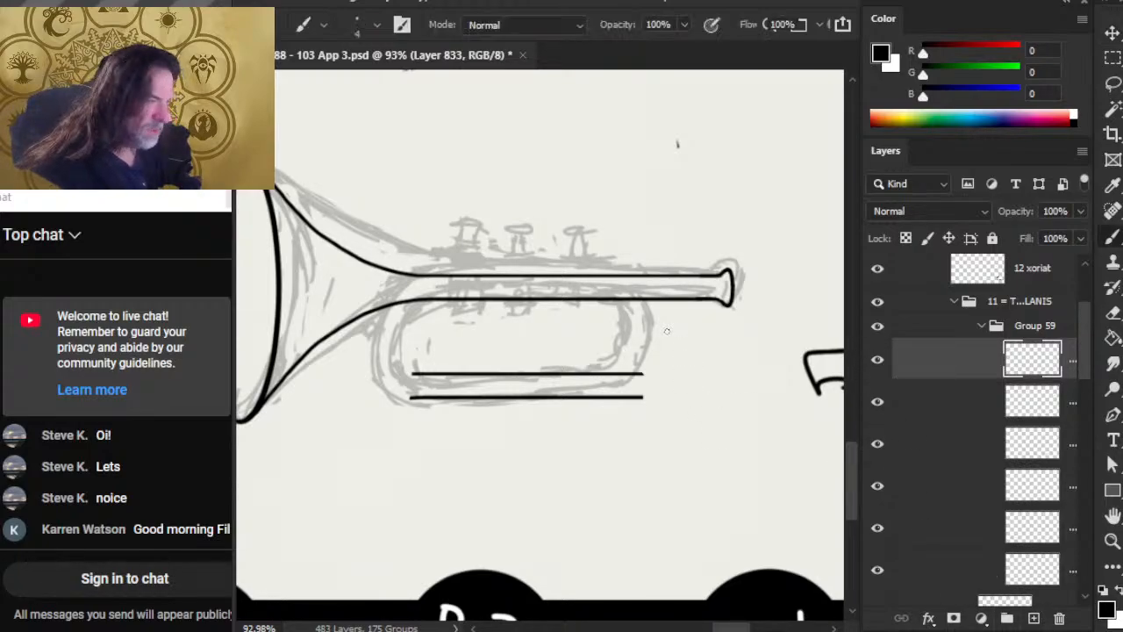
key("bracketright")
key("bracketright")
key("bracketright")
key("bracketright")
key("bracketright")
key("bracketright")
key("bracketright")
key("bracketright")
key("bracketright")
key("bracketright")
key("bracketright")
key("bracketright")
key("bracketright")
key("bracketright")
key("bracketright")
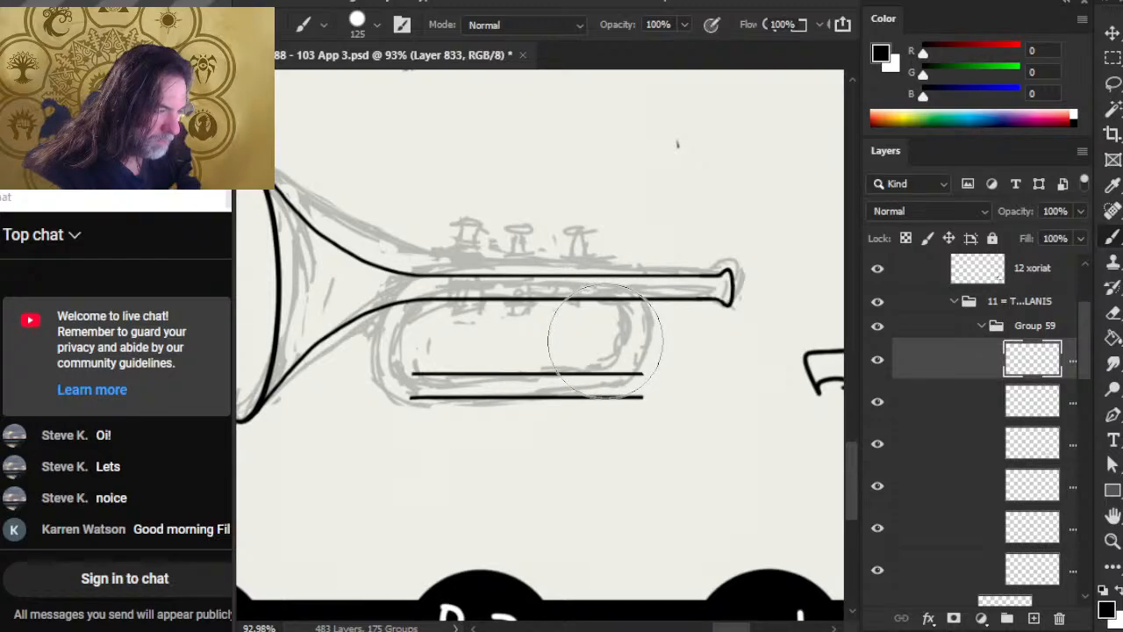
left_click(606, 340)
key("v")
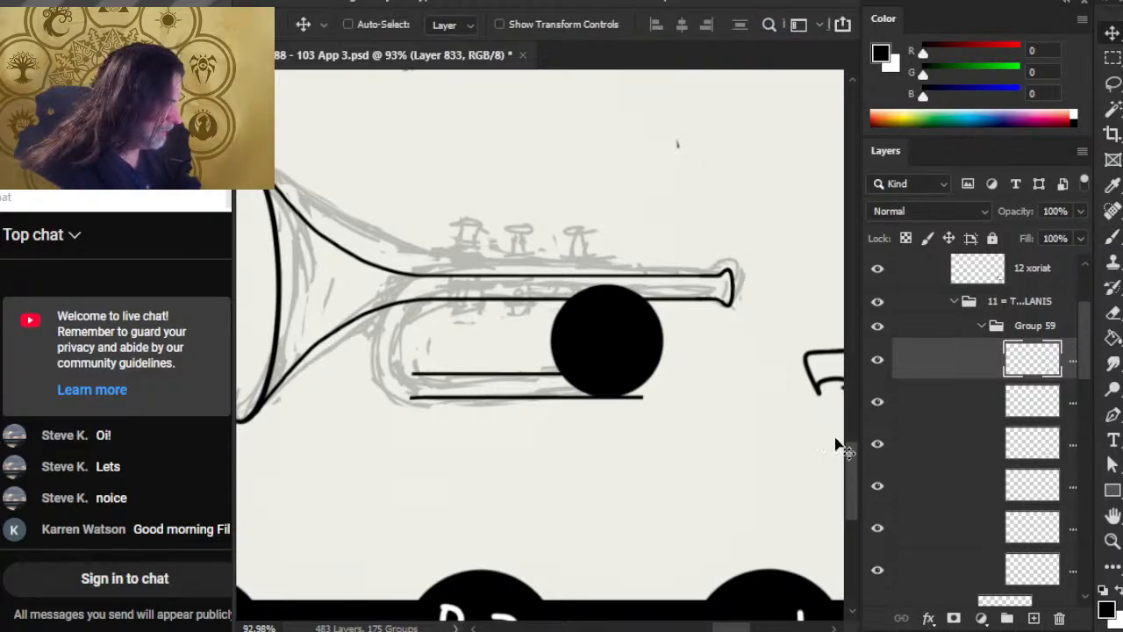
right_click(926, 377)
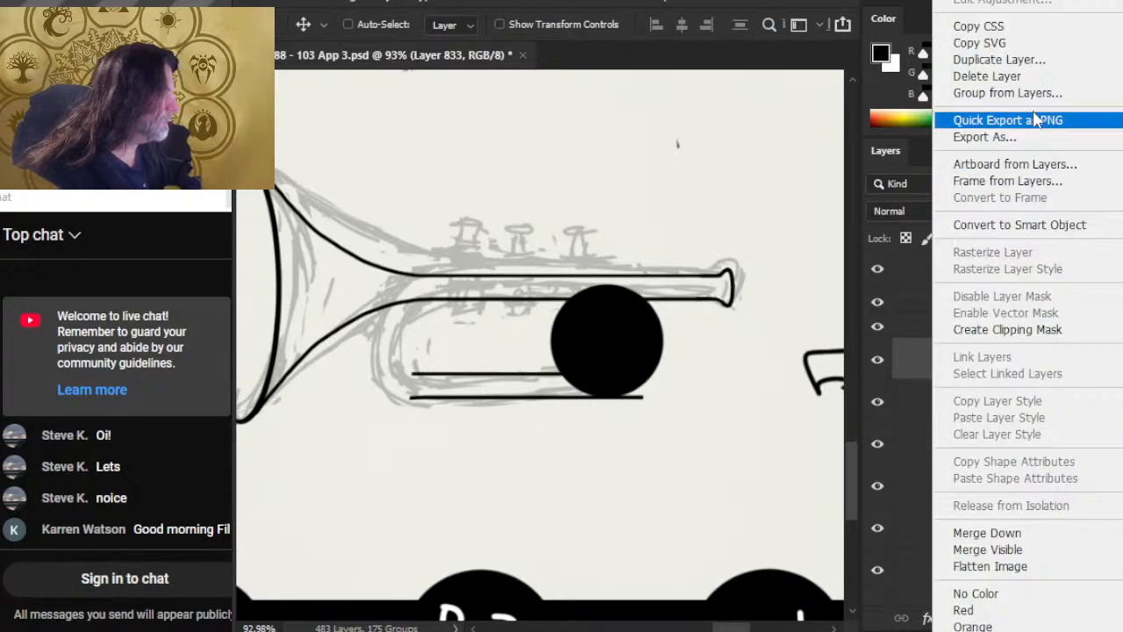
left_click(1000, 77)
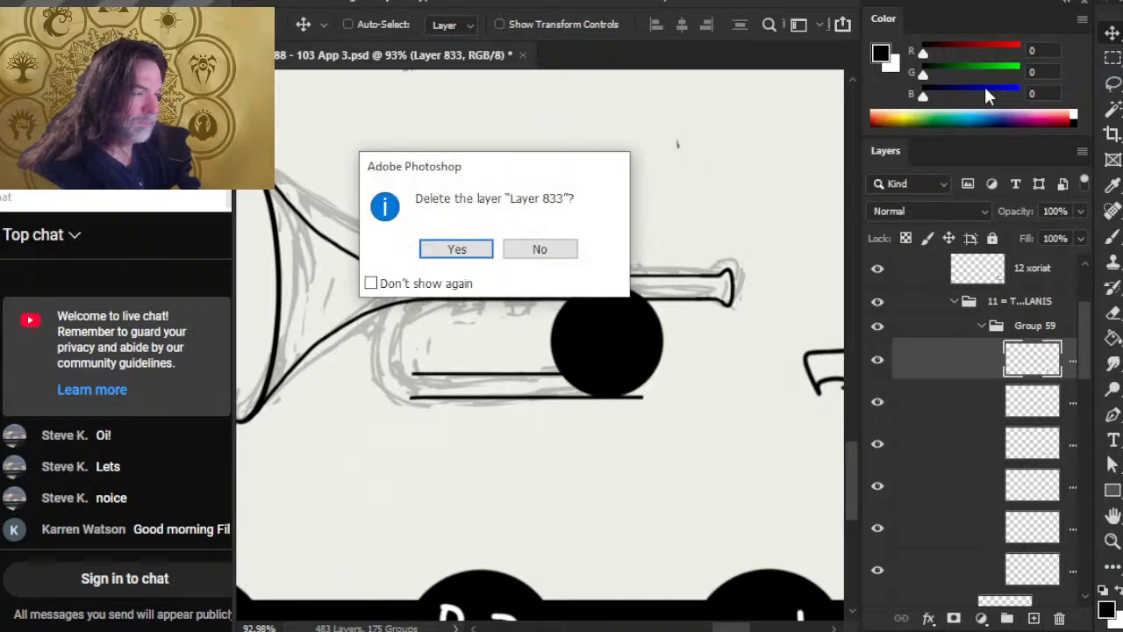
key("Return")
key("ctrl+z")
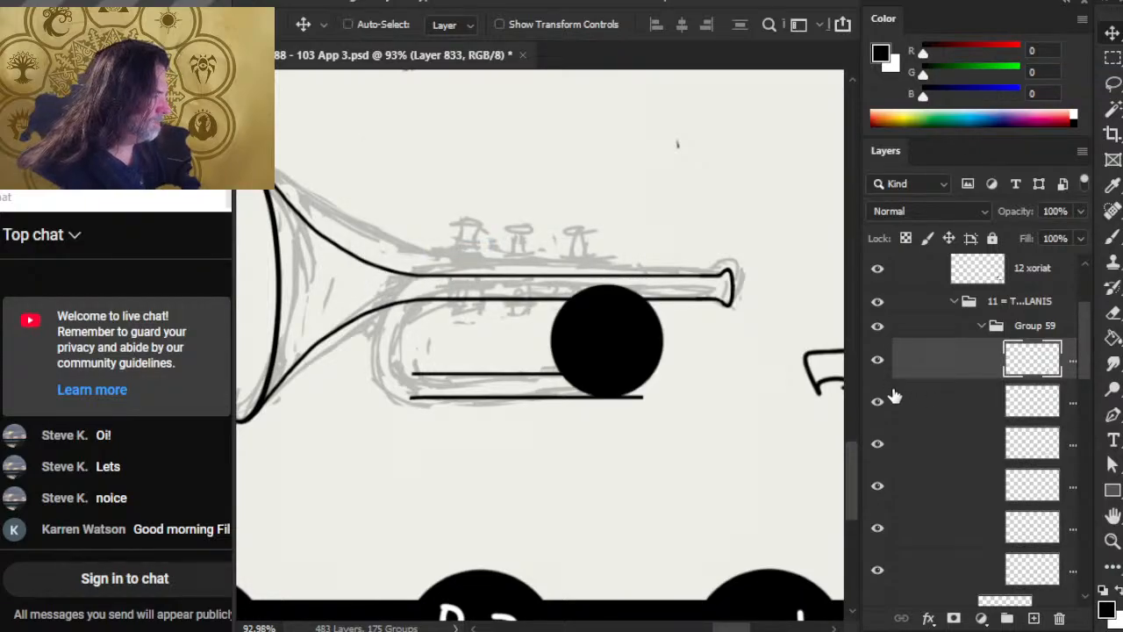
Duplicate the black circle's layer under the default name and shift the copy left onto the left end of the sketched loop
right_click(925, 375)
left_click(1000, 60)
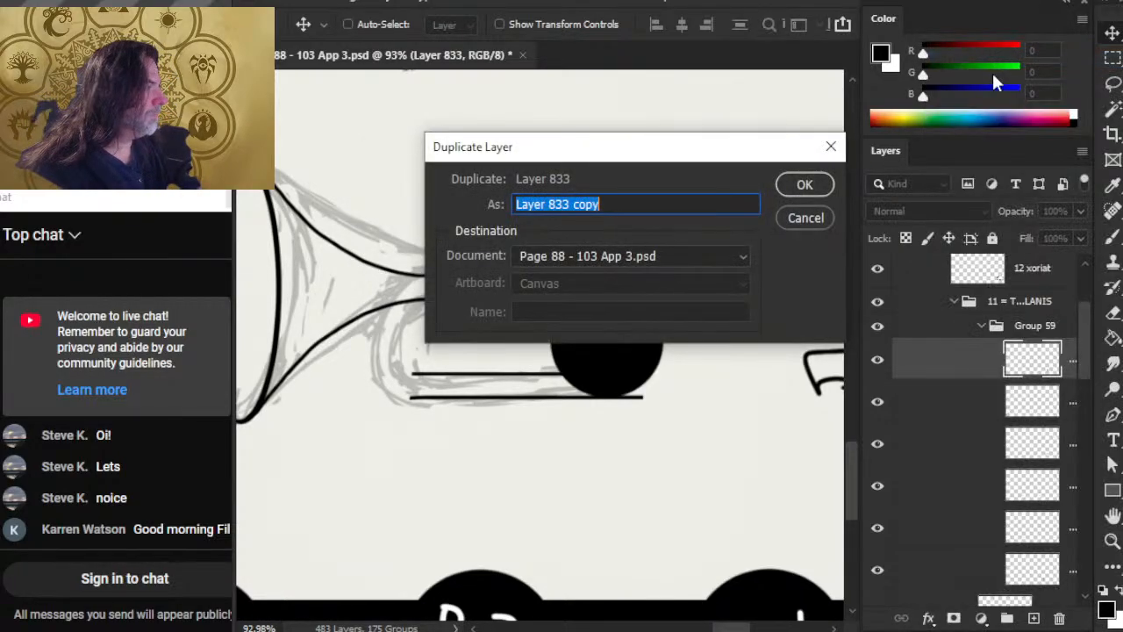
key("Return")
key("shift+Left")
key("shift+Left")
key("shift+Left")
key("shift+Left")
key("shift+Left")
key("shift+Left")
key("shift+Left")
key("shift+Left")
key("shift+Left")
key("shift+Left")
key("shift+Left")
key("shift+Left")
key("shift+Left")
key("shift+Left")
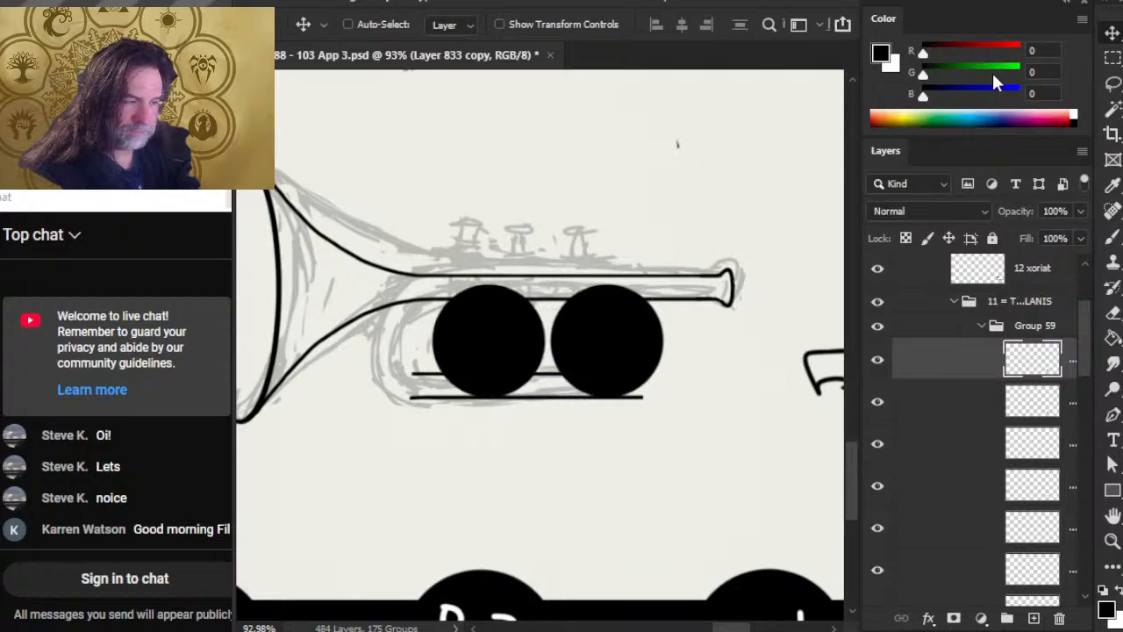
key("shift+Left")
key("shift+Left")
key("shift+Left")
key("shift+Left")
key("shift+Left")
key("shift+Left")
key("shift+Left")
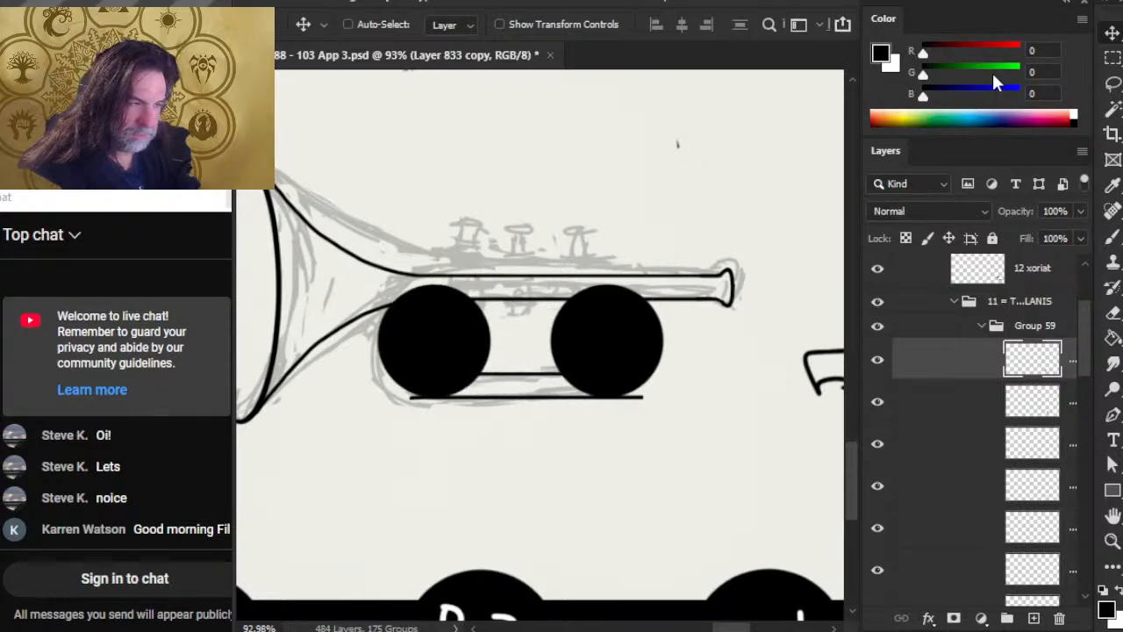
key("z")
scroll(504, 443, "down", 3)
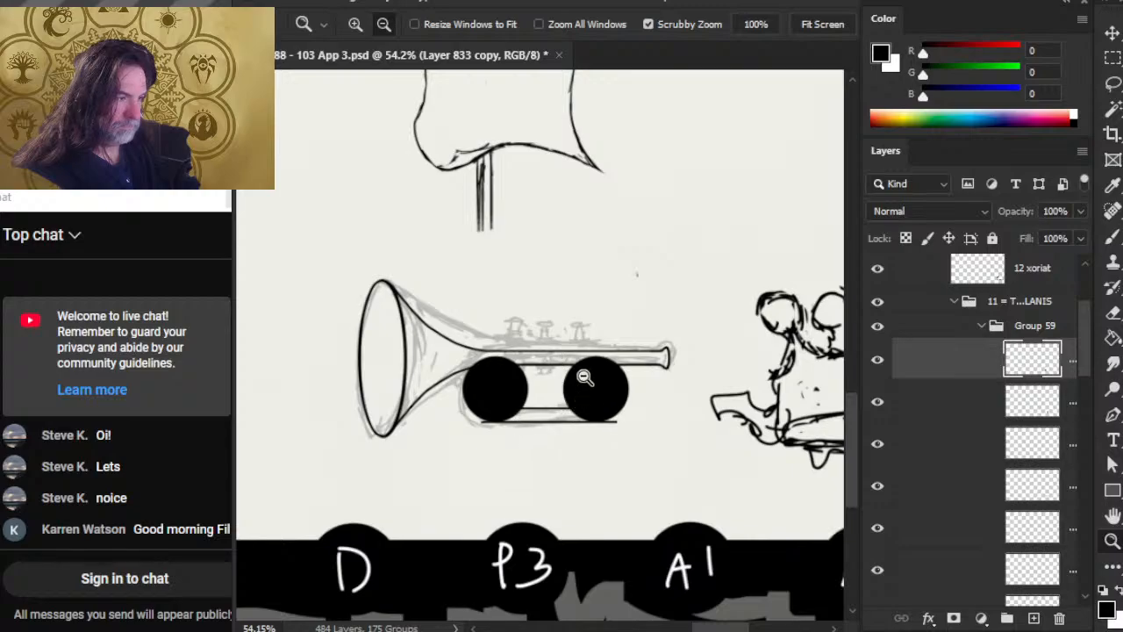
Nudge the left black circle further left to match the left end of the sketched loop
key("v")
key("Left")
key("Left")
key("Left")
key("Left")
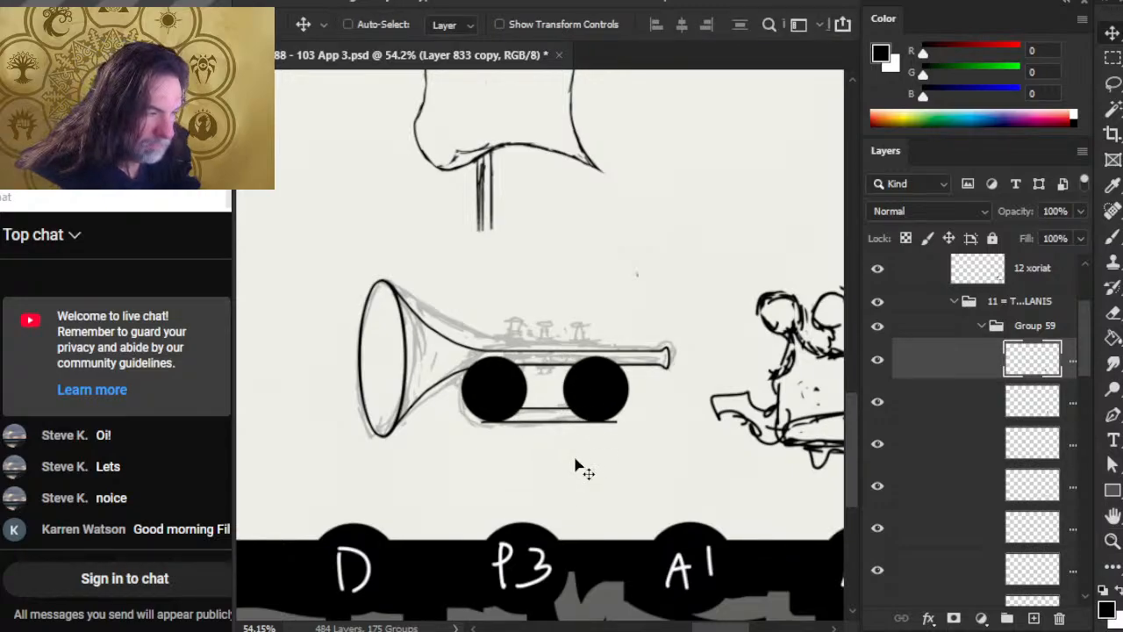
key("Left")
key("Left")
key("Left")
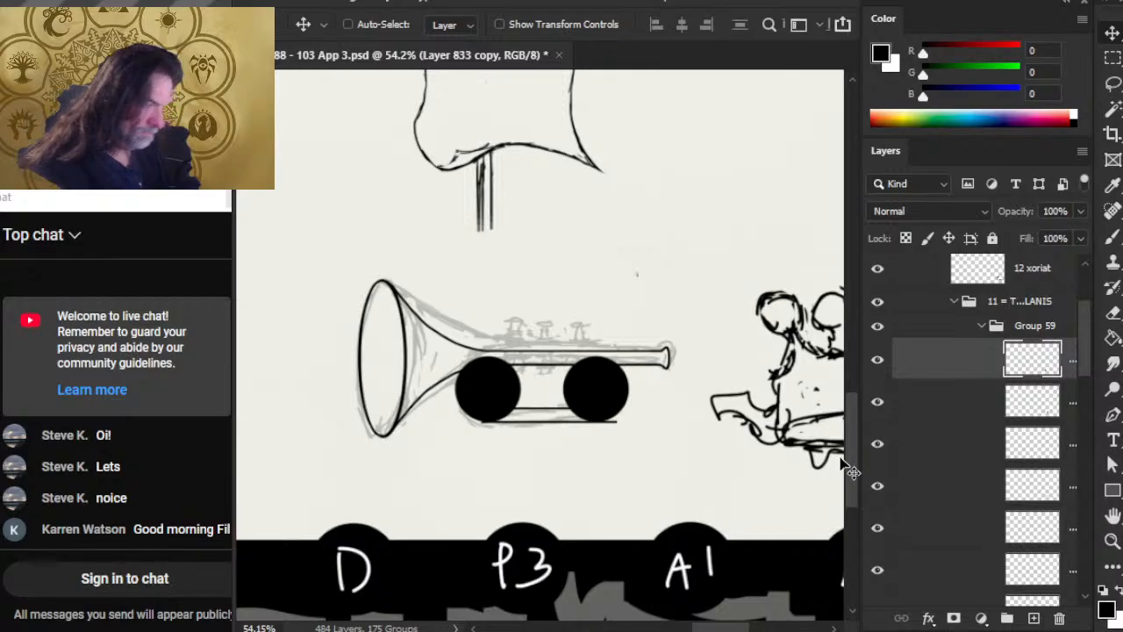
Select the right black circle's layer and nudge the circle slightly right
left_click(944, 405)
key("Right")
key("Right")
key("Right")
key("Right")
key("Right")
key("Right")
key("Right")
key("Right")
key("Right")
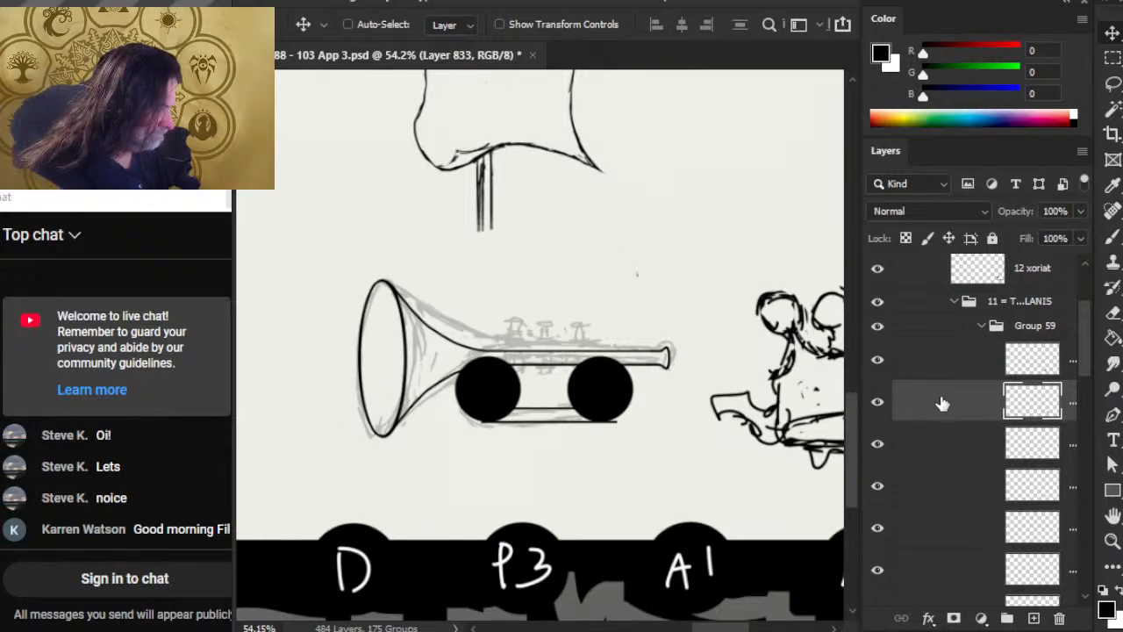
Merge the two black circles' layers into a single layer
left_click(877, 359)
left_click(877, 359)
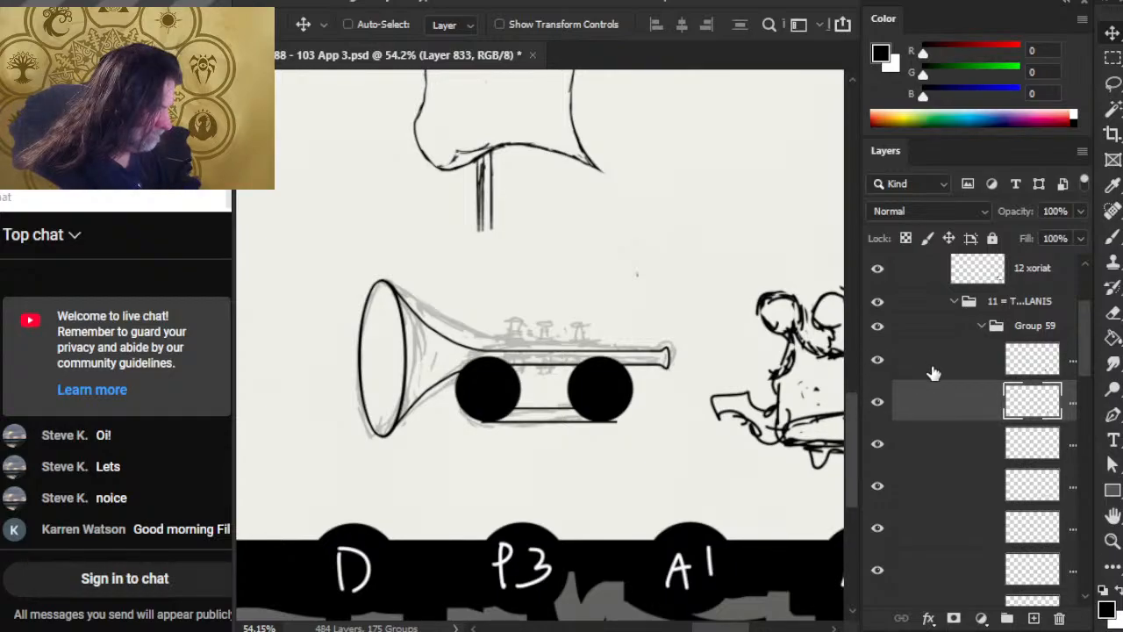
left_click(935, 371, "ctrl")
right_click(962, 388)
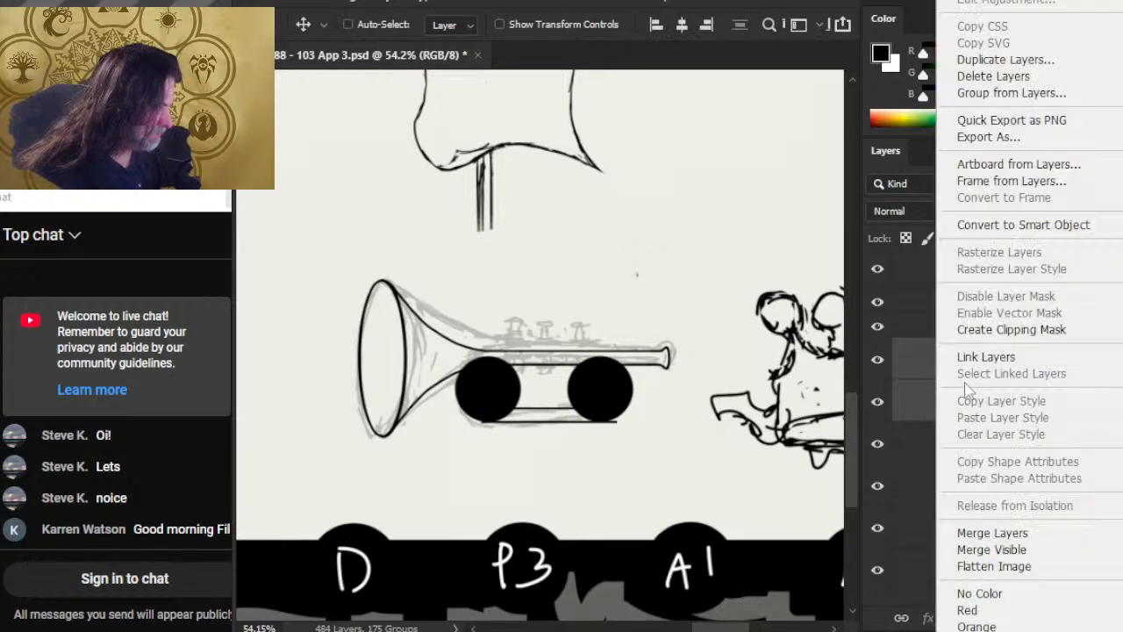
left_click(1001, 533)
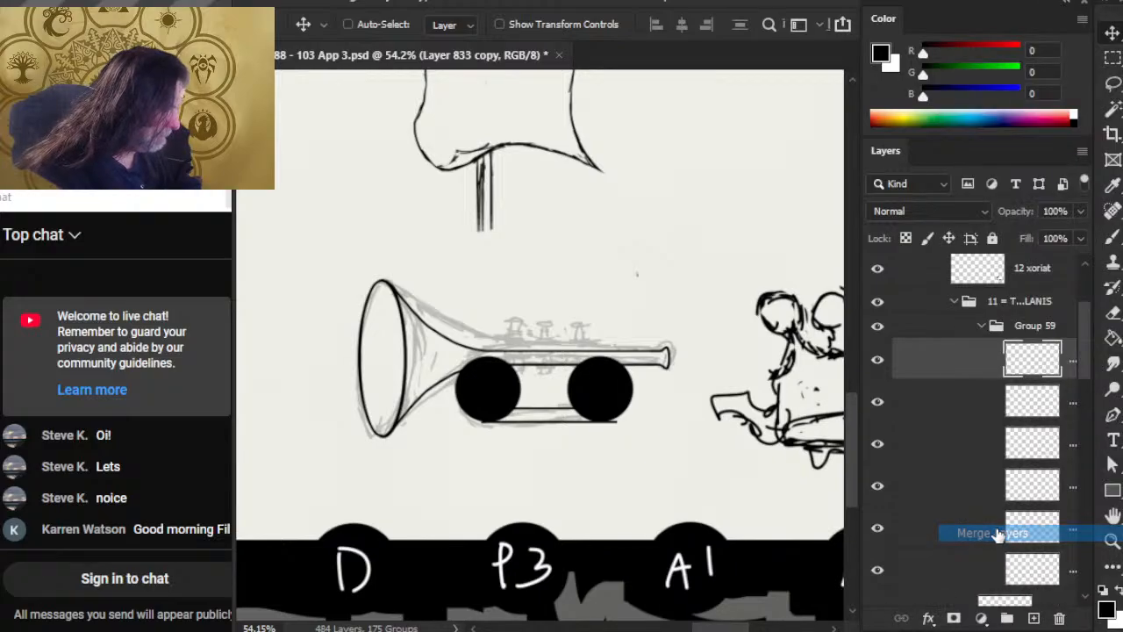
Load the merged circles as a selection and contract it by 4 pixels
left_click(1049, 365, "ctrl")
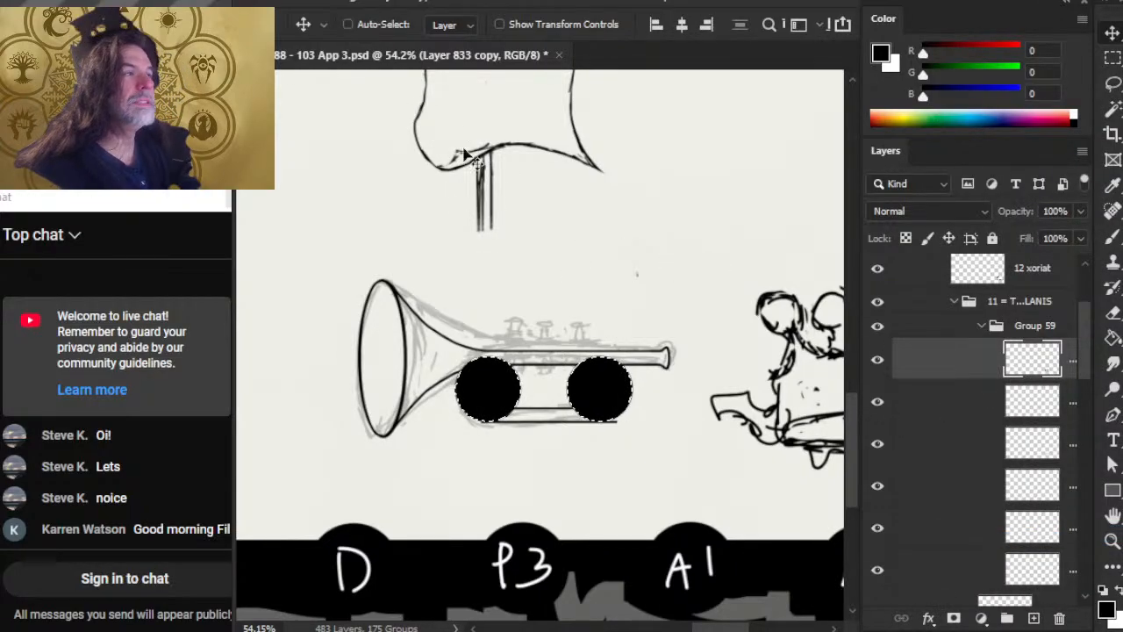
left_click(460, 7)
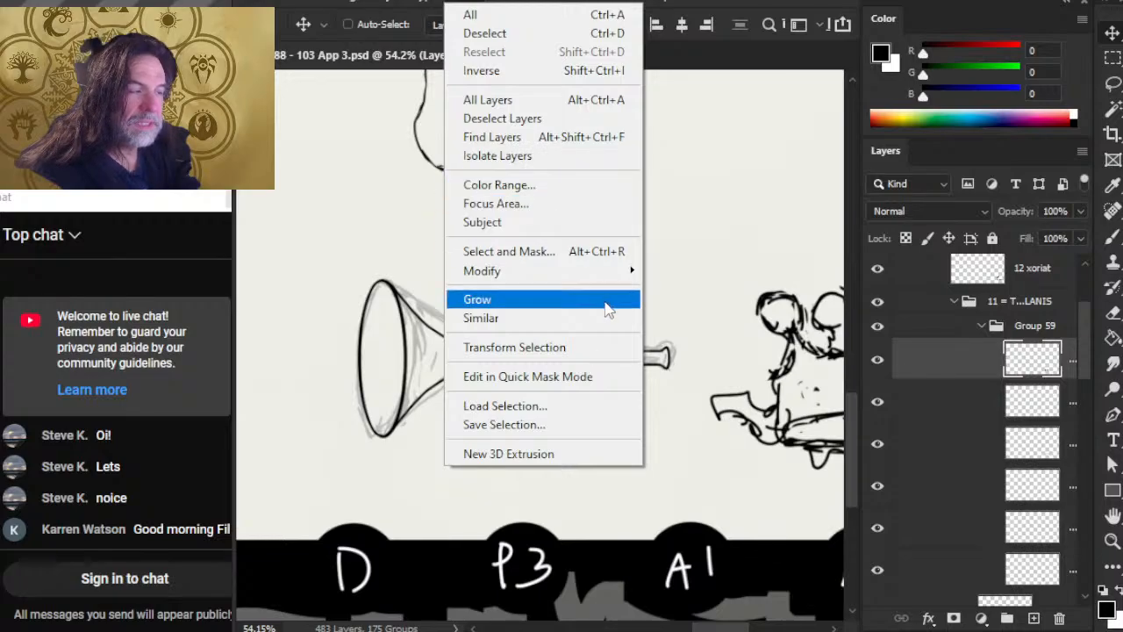
mouse_move(605, 271)
left_click(718, 325)
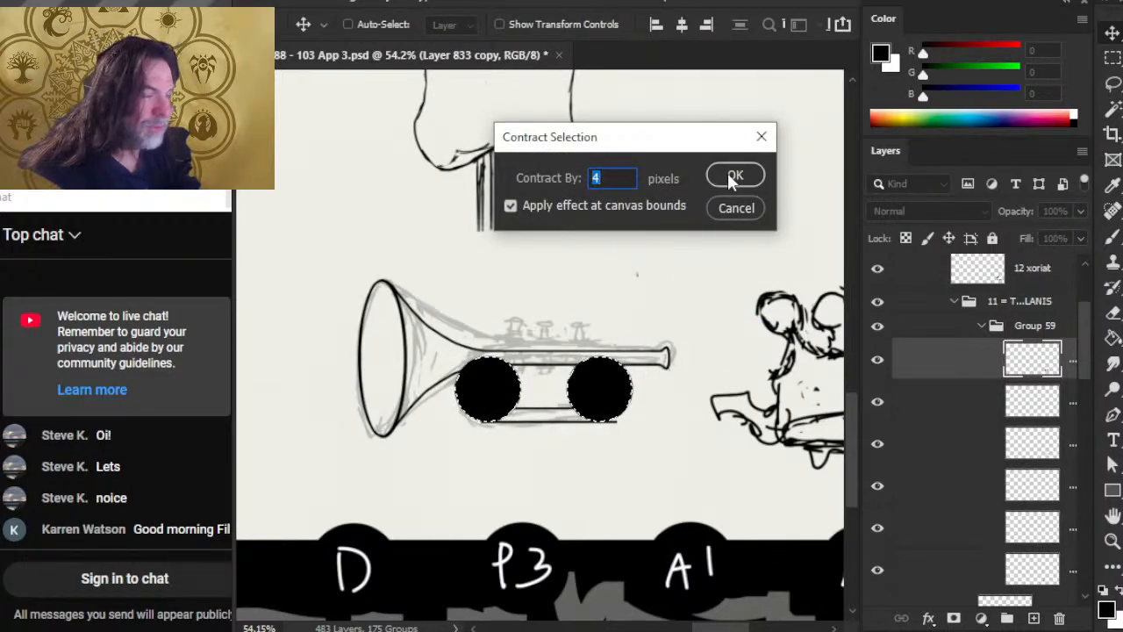
left_click(734, 174)
Duplicate the circles layer under the default name, clear the selected interiors to leave outline rings, and hide the filled original
right_click(913, 378)
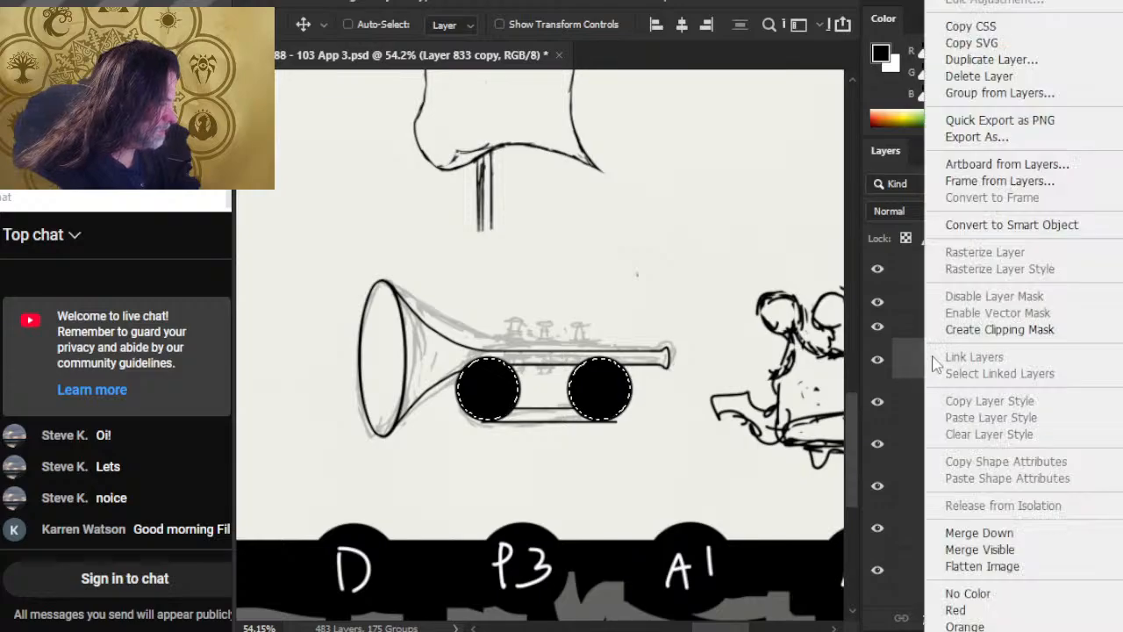
left_click(1000, 62)
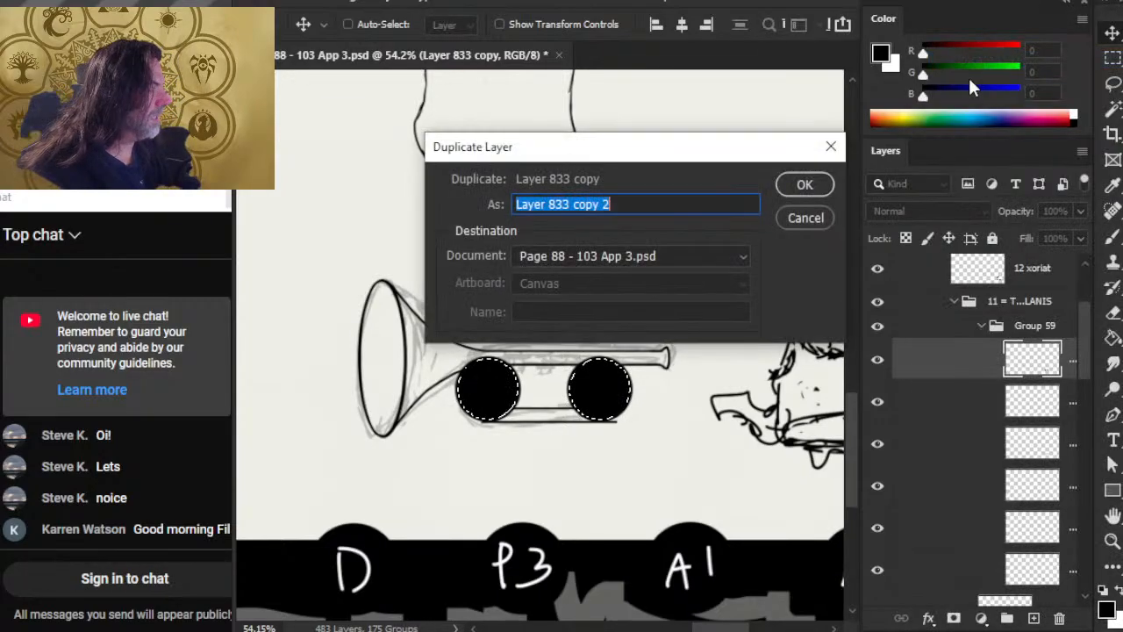
key("Return")
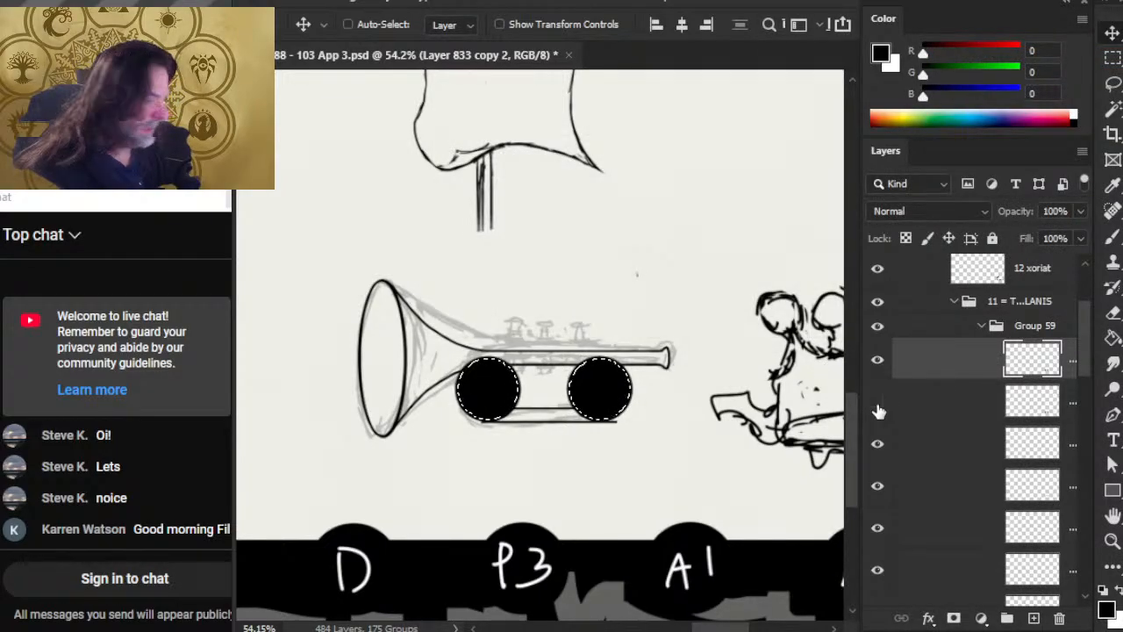
left_click(878, 402)
key("l")
key("z")
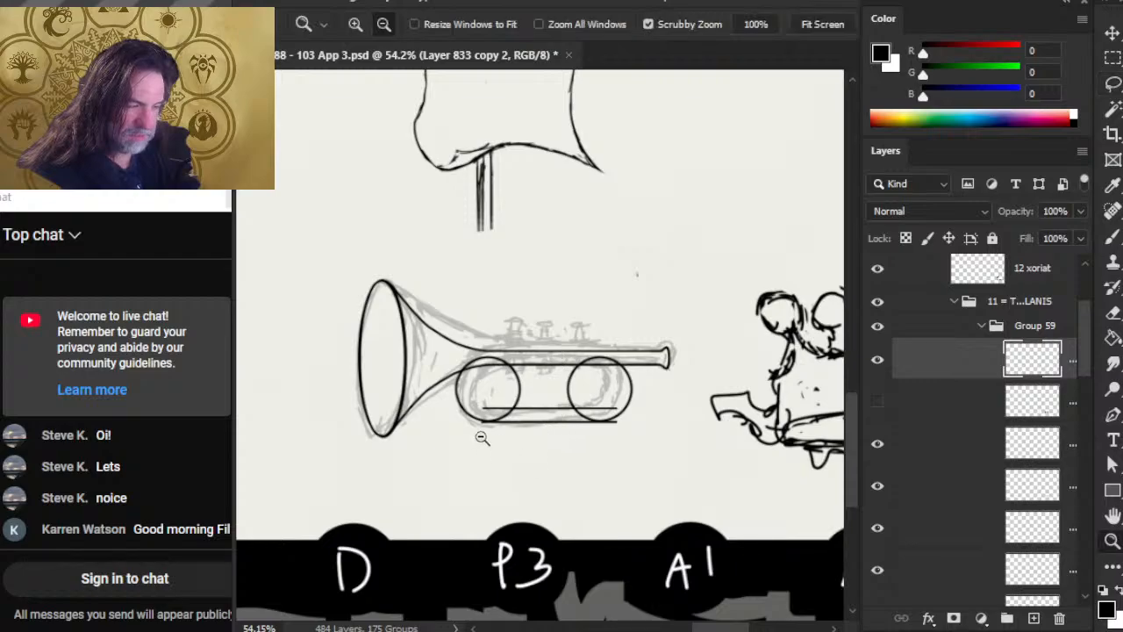
On the lower tube lines' layer, trim both ends of the inner line inside the circles with the Eraser
left_click_drag(479, 434, 553, 457)
key("v")
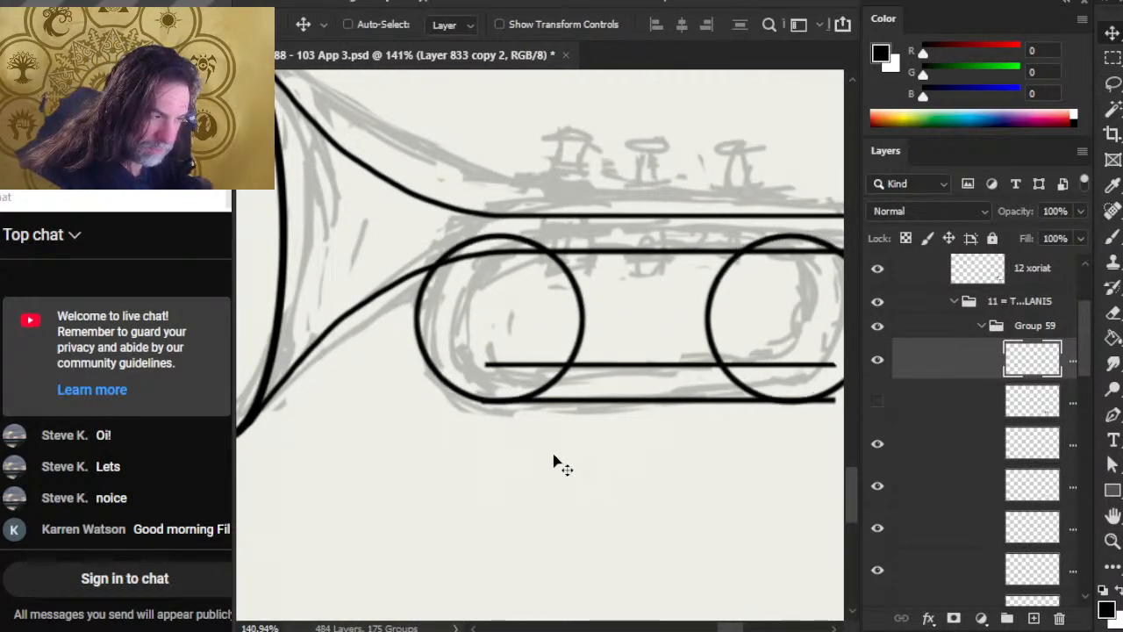
left_click(878, 454)
left_click(899, 458)
key("e")
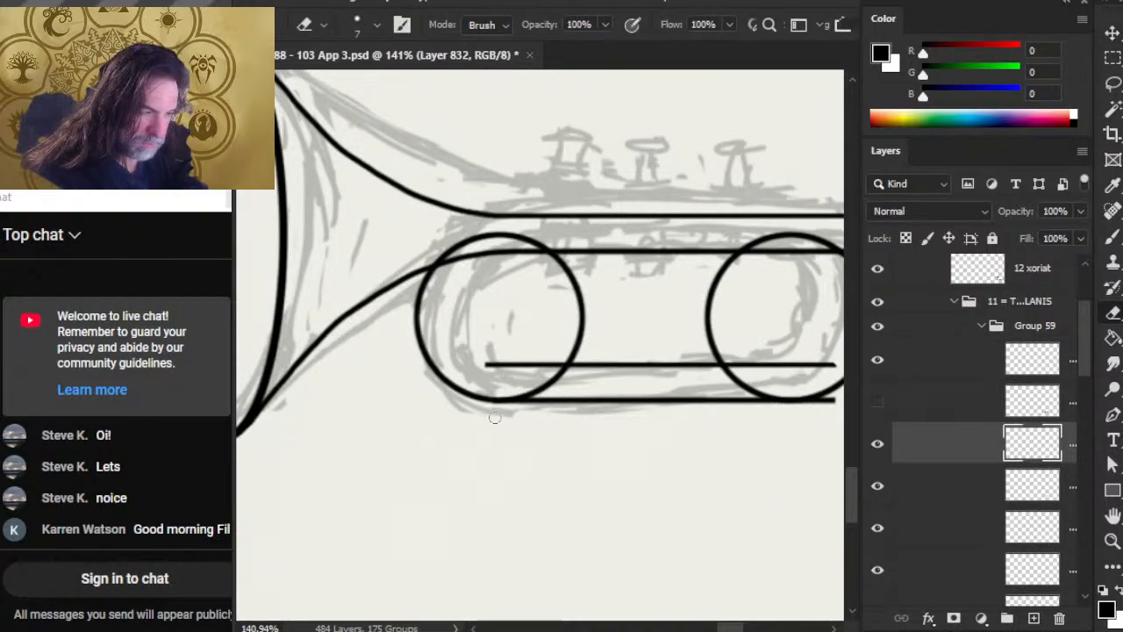
left_click_drag(485, 363, 531, 363)
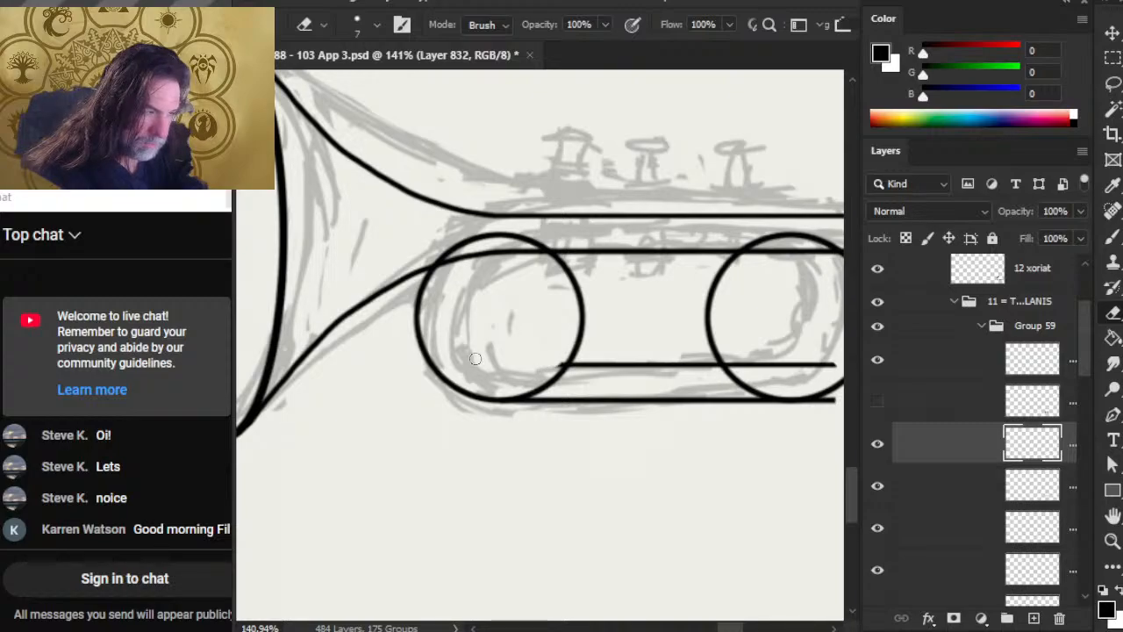
scroll(551, 379, "right", 5)
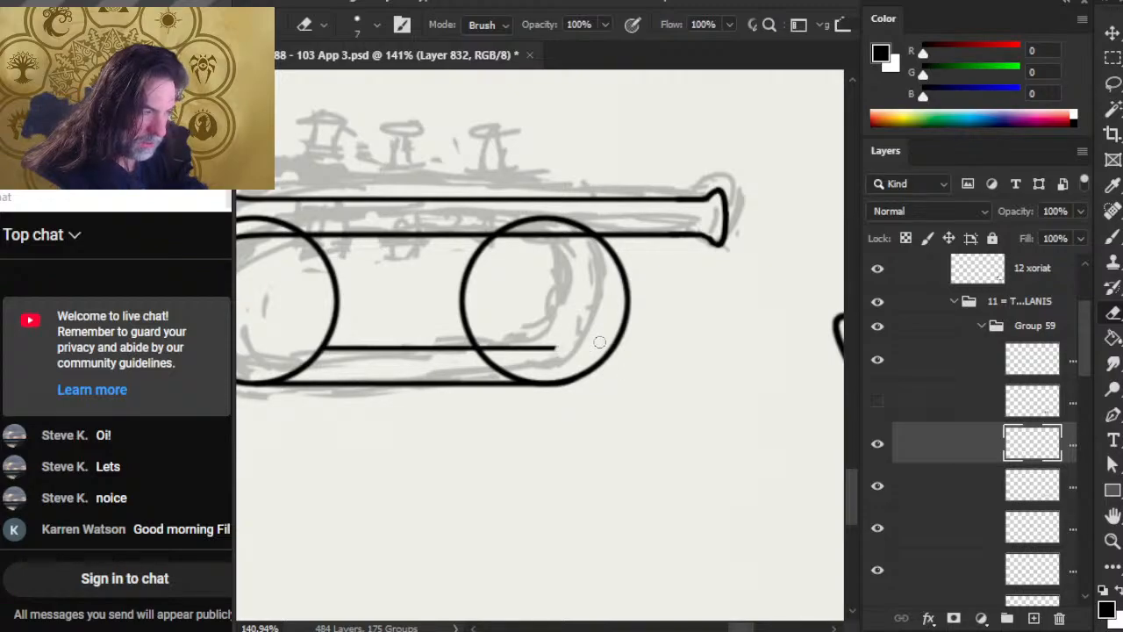
left_click_drag(600, 341, 513, 348)
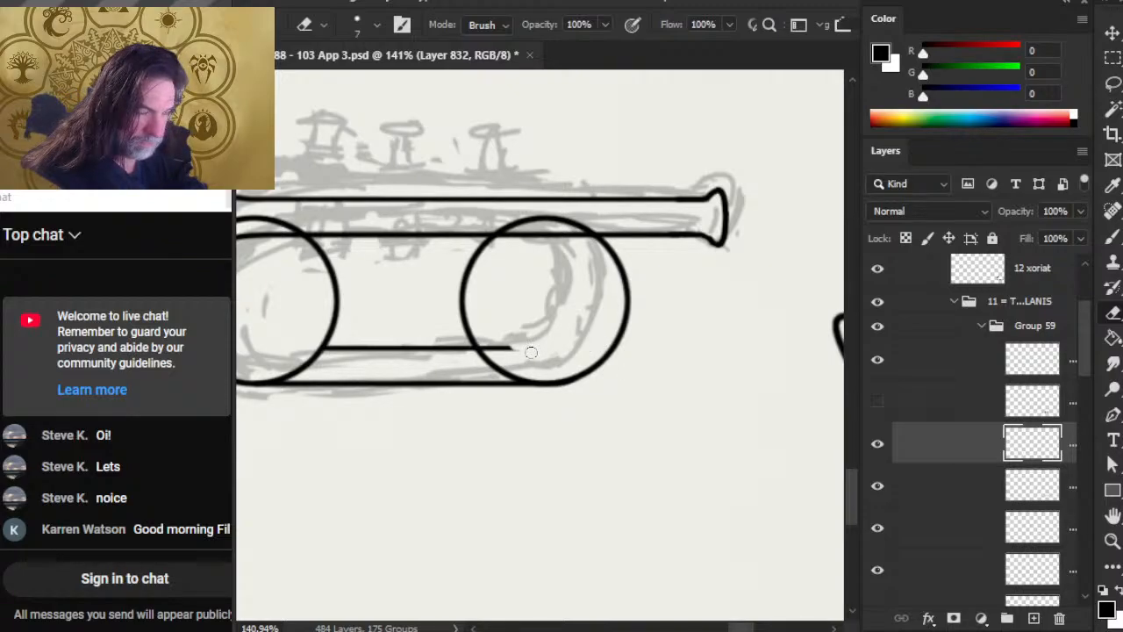
Extend the inner lower tube line straight to the outer edges of both circles using the Smudge tool with a 25-pixel brush
key("r")
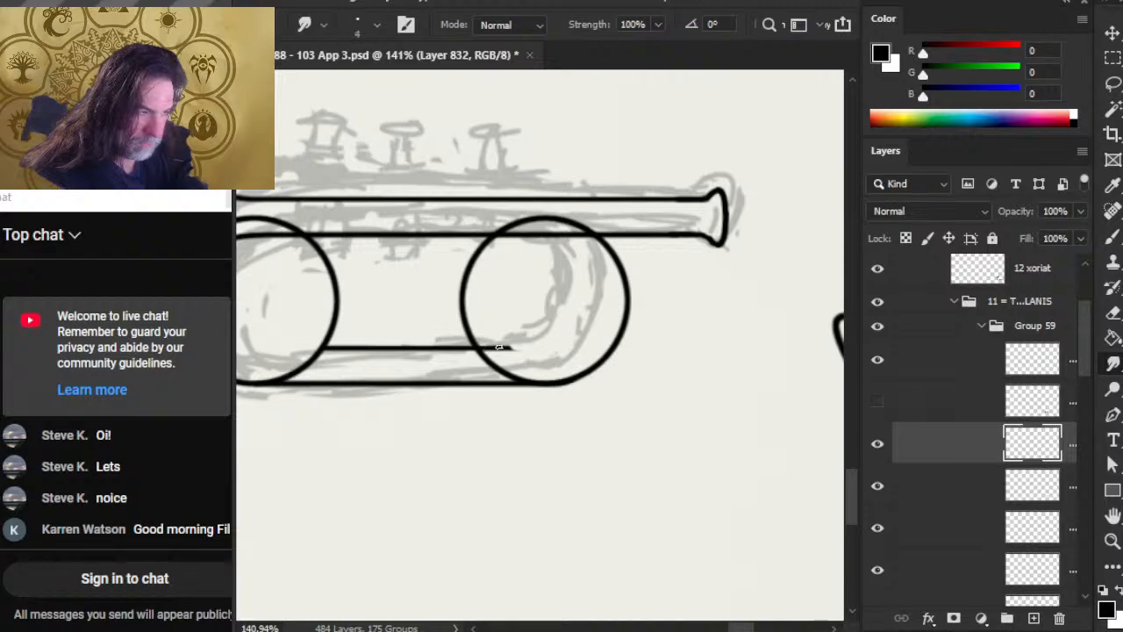
key("bracketright")
key("bracketright")
key("bracketright")
key("bracketright")
left_click_drag(501, 348, 601, 348)
left_click_drag(371, 465, 614, 471)
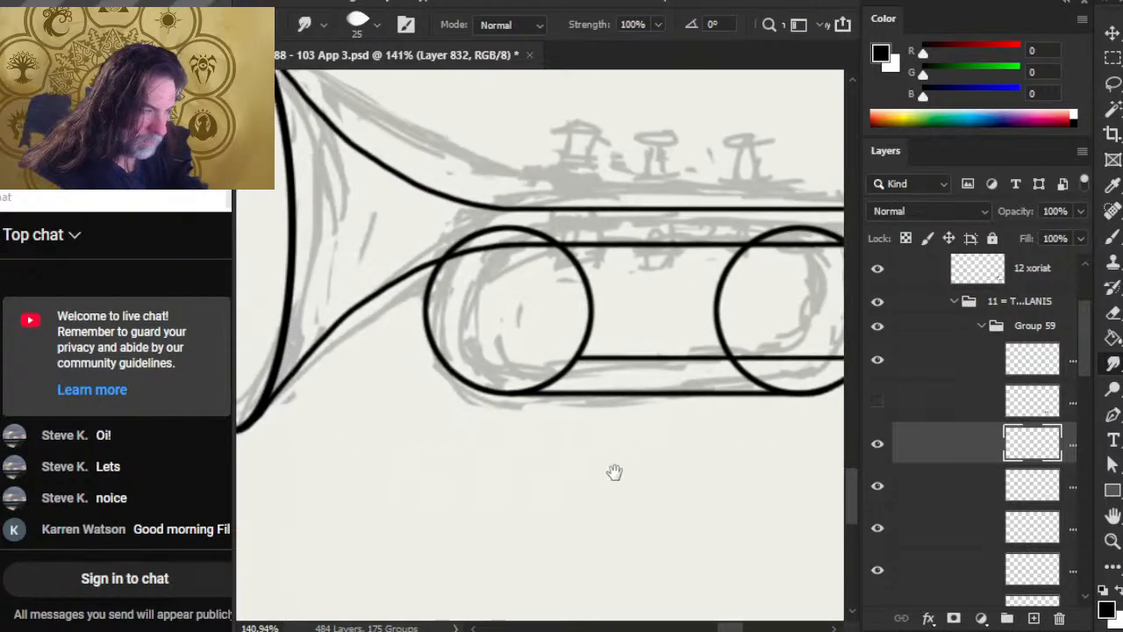
mouse_move(596, 375)
left_mouse_down()
mouse_move(564, 359)
mouse_move(443, 373)
left_mouse_up()
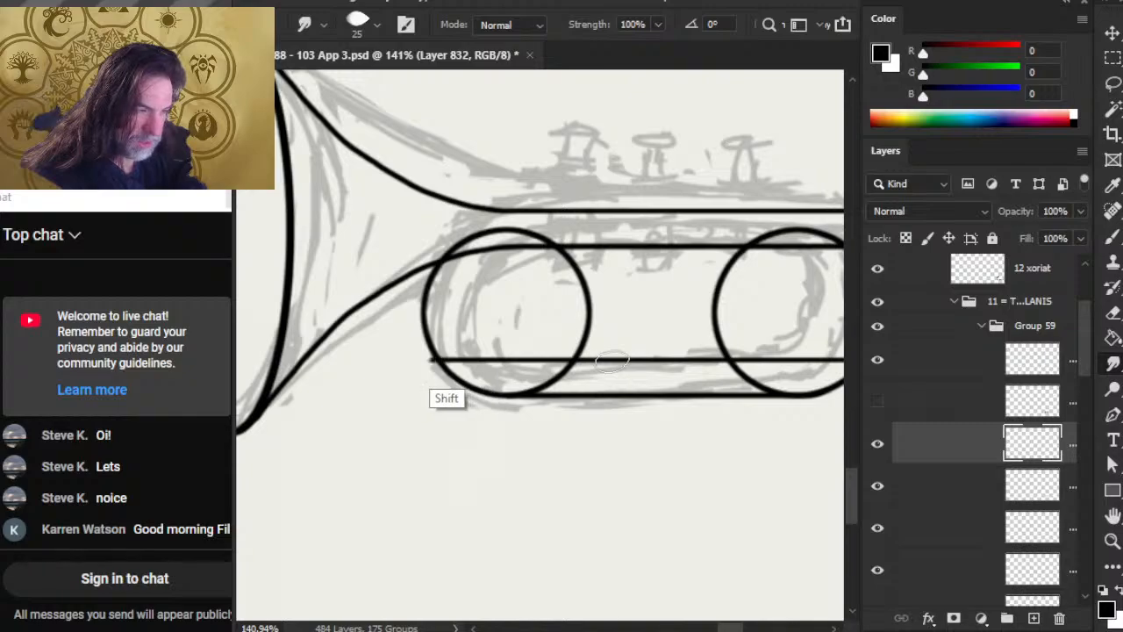
key("e")
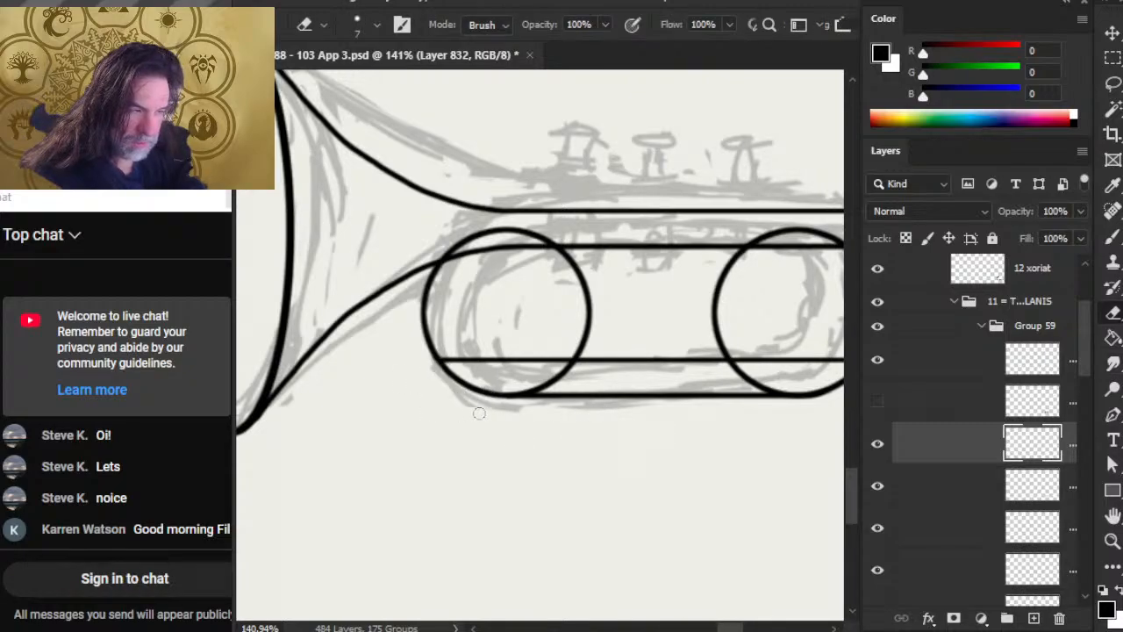
Duplicate the lower tube lines' layer under the default name
right_click(930, 456)
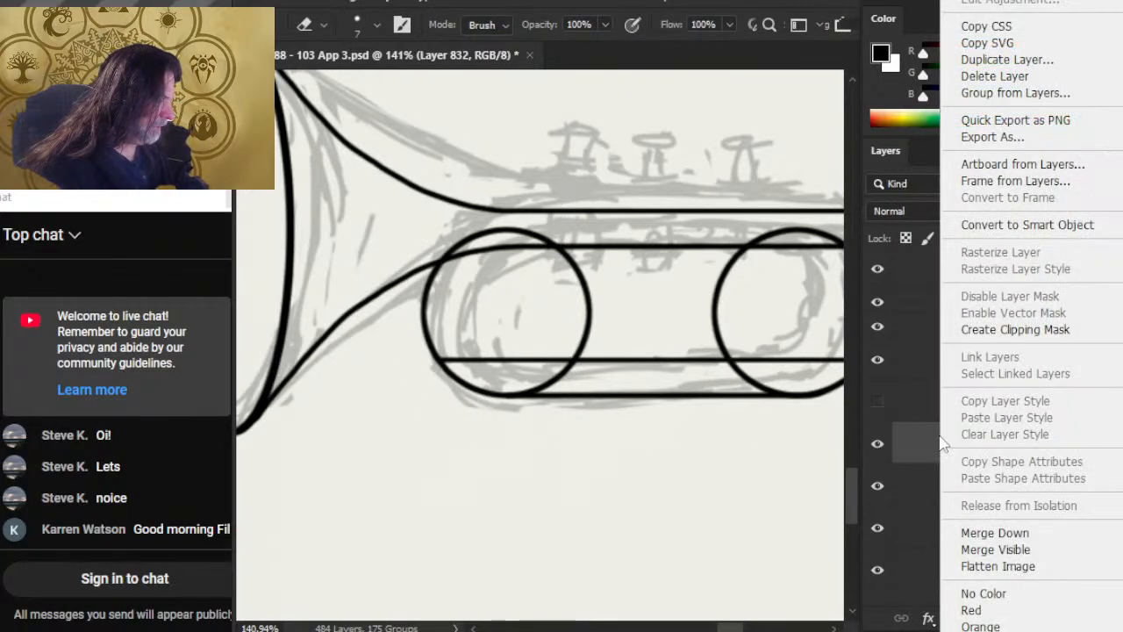
left_click(1007, 59)
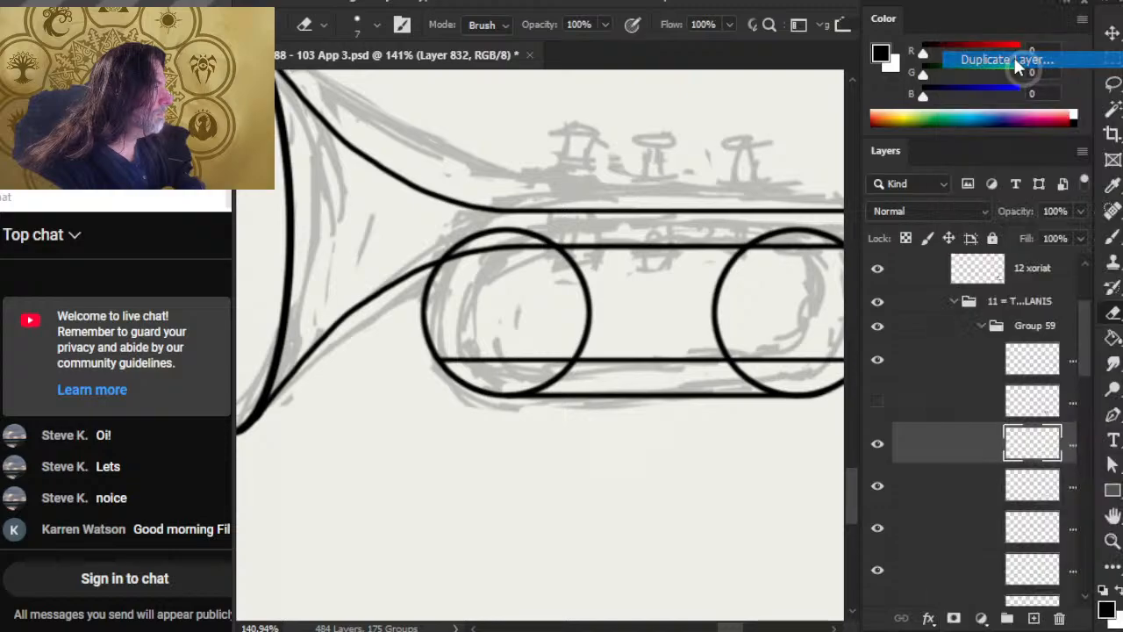
key("Return")
key("l")
right_click(539, 316)
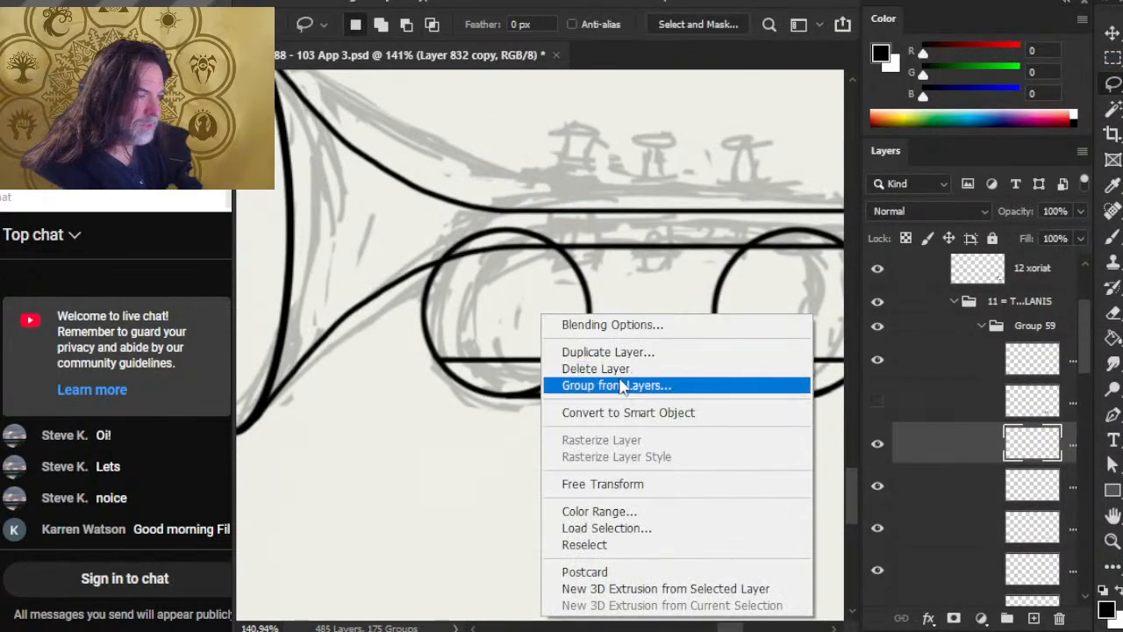
left_click(647, 482)
right_click(592, 403)
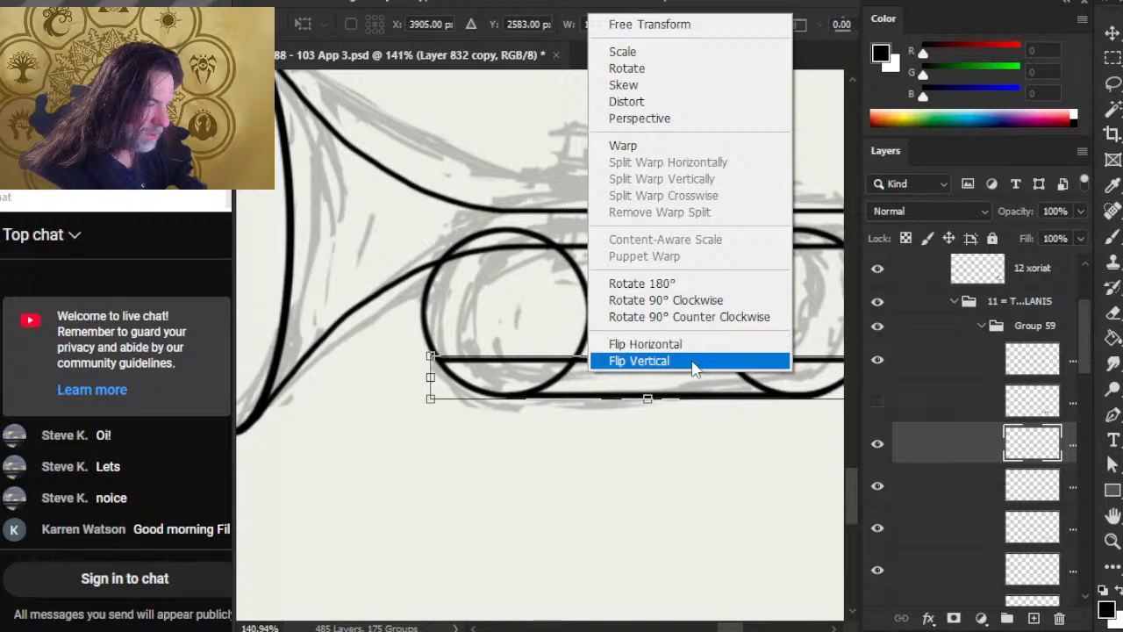
left_click(697, 361)
key("Up")
key("Up")
key("Up")
key("Up")
key("Up")
key("Up")
key("Up")
key("Up")
key("Up")
key("Up")
key("Up")
key("Up")
key("Up")
key("Up")
key("Up")
key("Up")
key("Up")
key("Up")
key("Up")
key("Up")
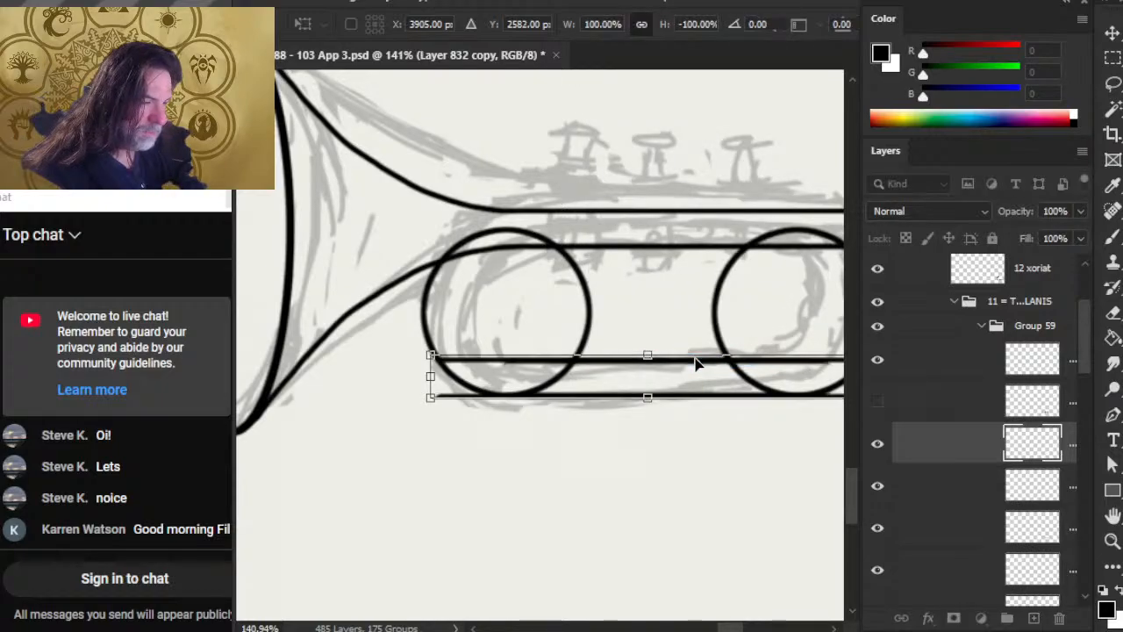
key("Up")
key("Up")
key("Up")
key("Up")
key("Up")
key("Up")
key("Up")
key("Up")
key("Up")
key("Up")
key("Up")
key("Up")
key("Up")
key("Up")
key("Up")
key("Up")
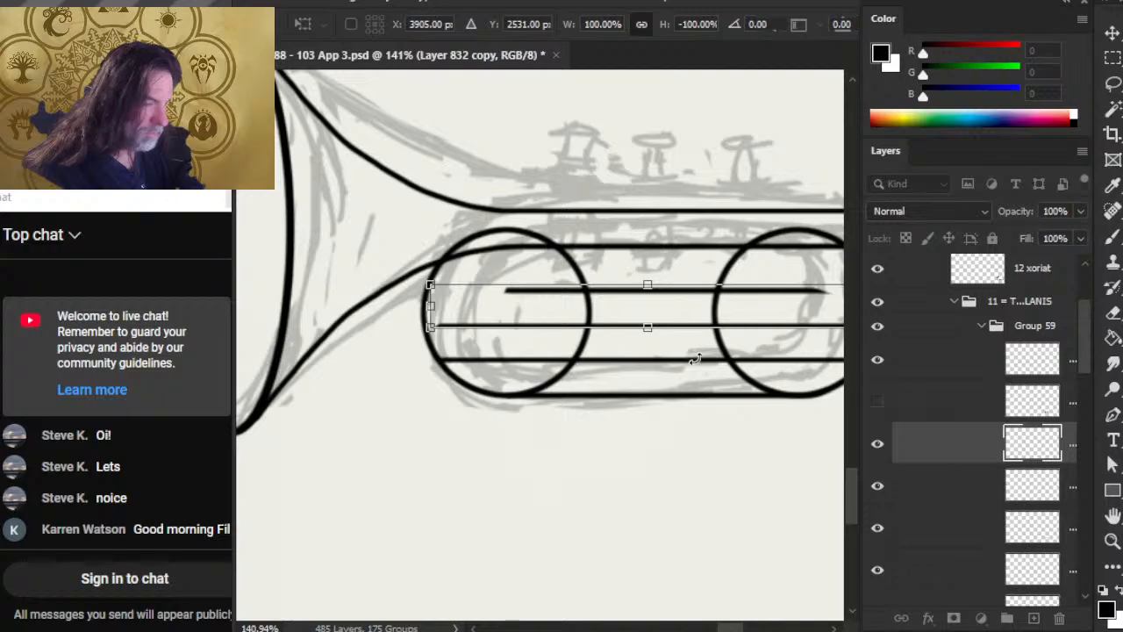
key("Escape")
Flip the copied tube lines vertically with Free Transform and raise them to the tops of the two circles
key("l")
right_click(603, 369)
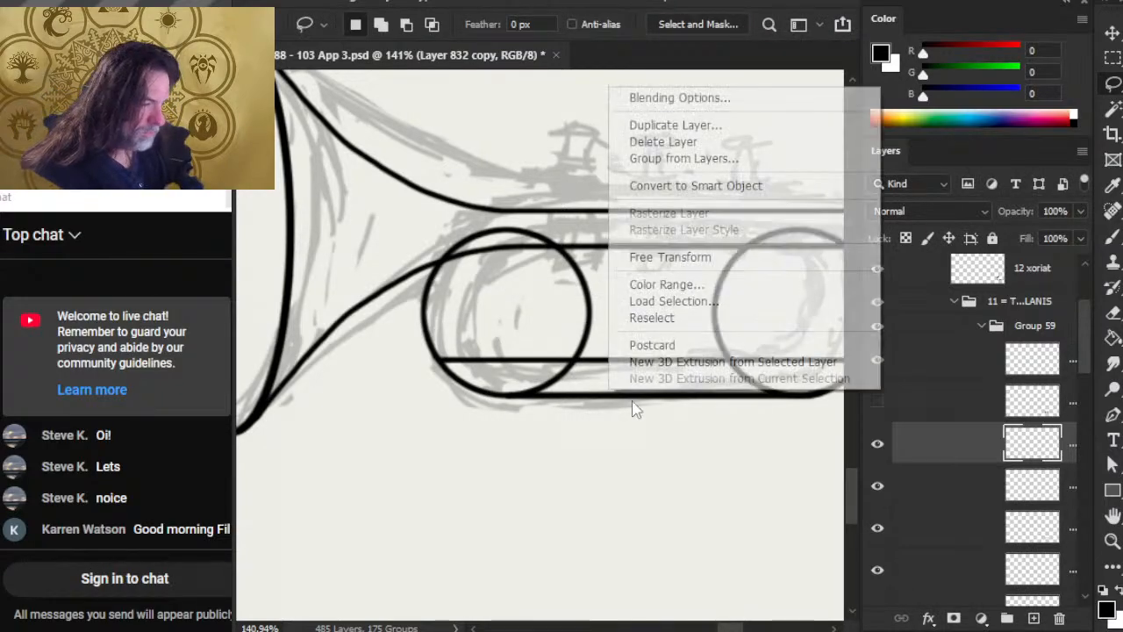
left_click(689, 257)
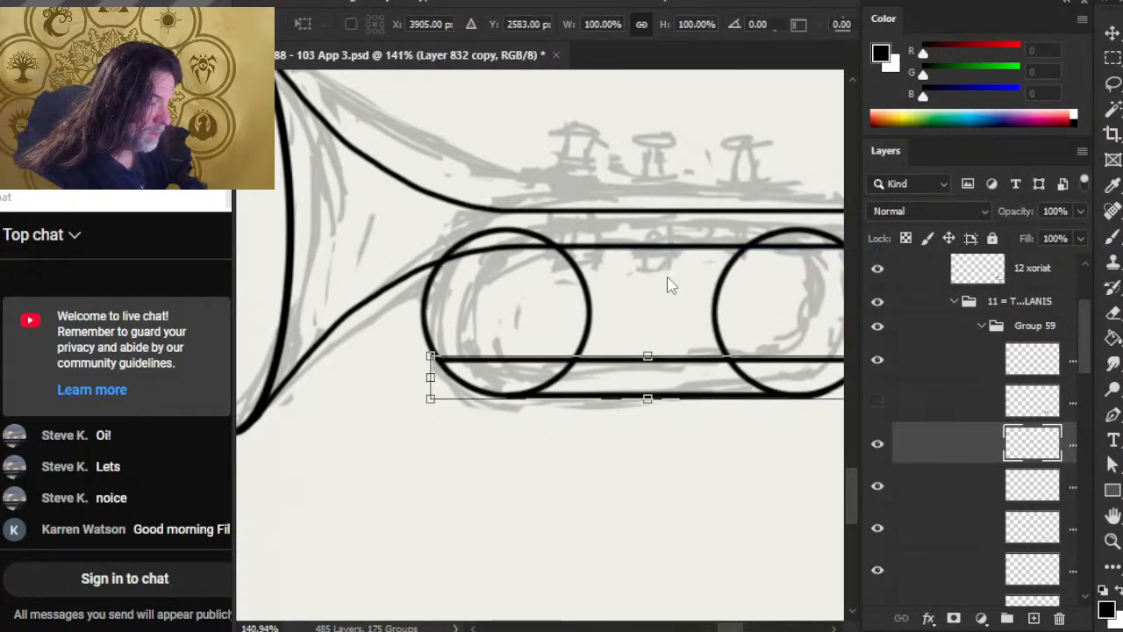
right_click(665, 279)
left_click(710, 624)
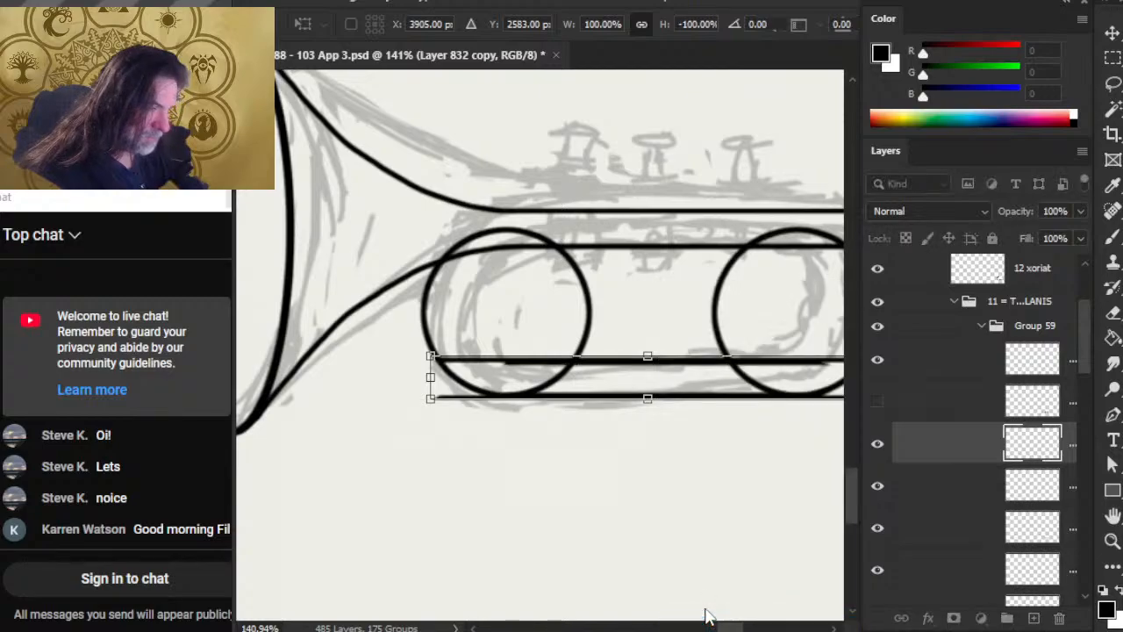
key("Return")
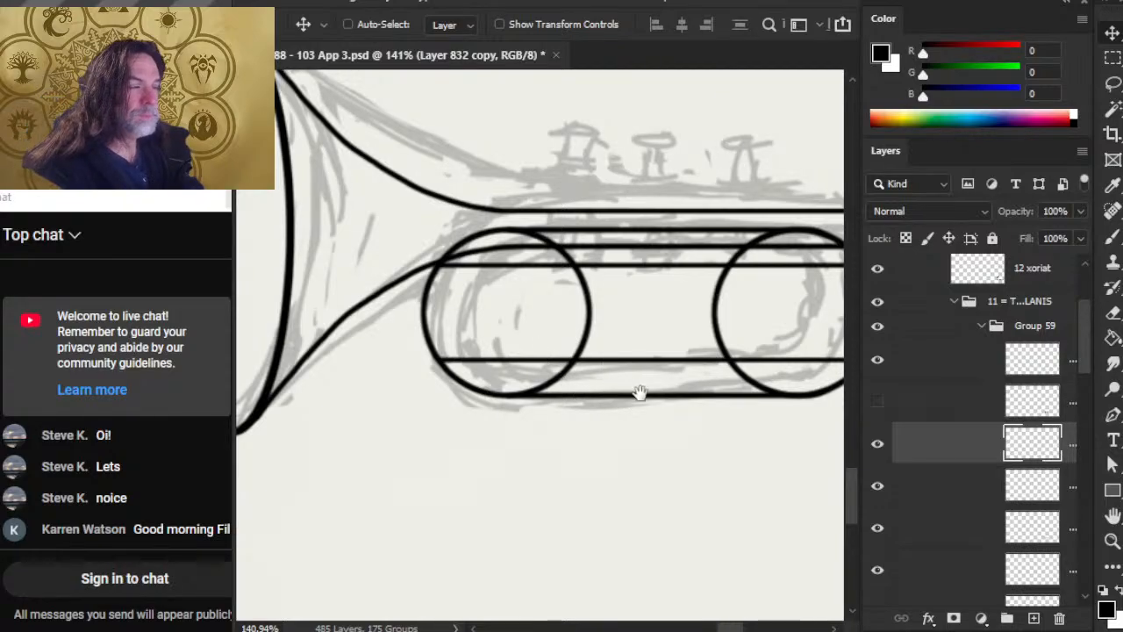
Undo the flipped lines' move and reposition the pair so its outer line meets the tops of both circles
left_click_drag(639, 394, 489, 363)
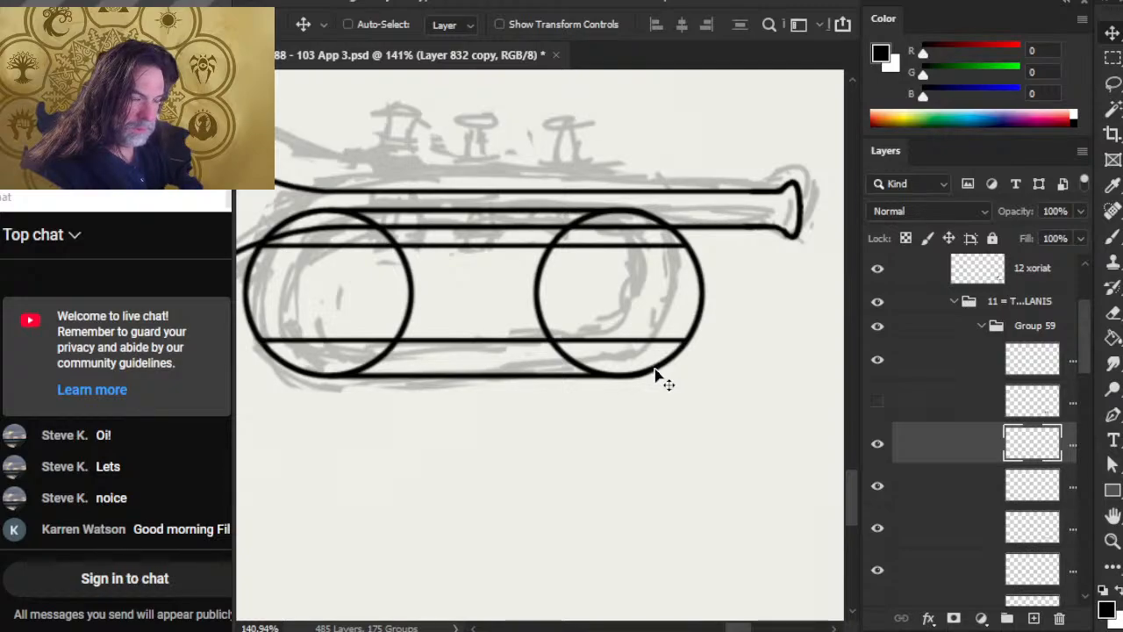
left_click_drag(547, 343, 546, 328)
key("ctrl")
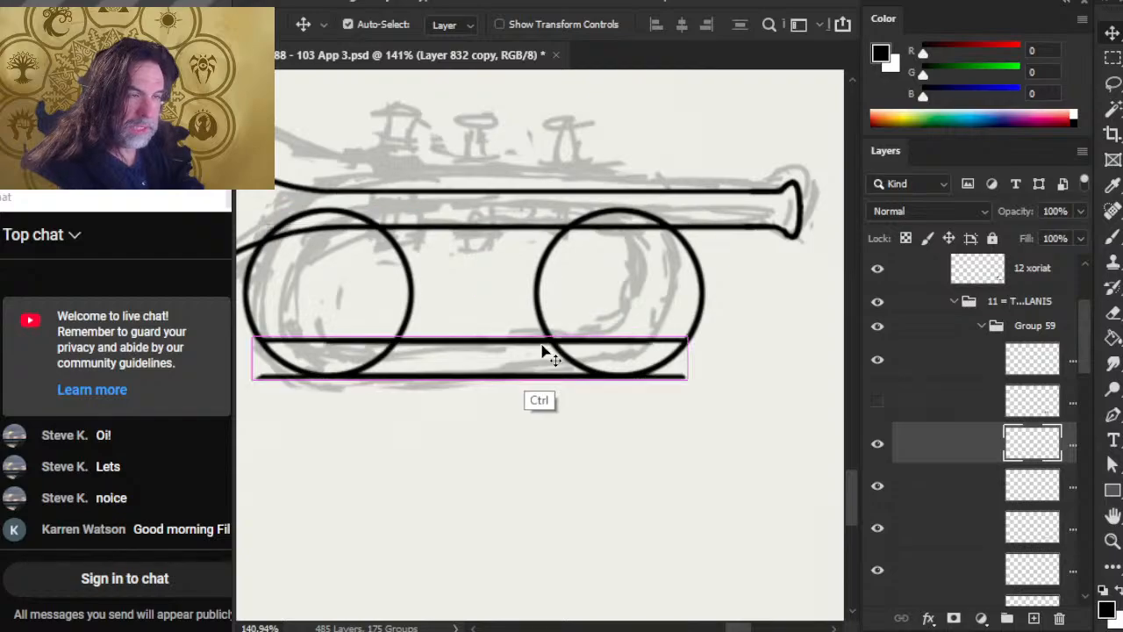
left_click_drag(547, 451, 542, 316)
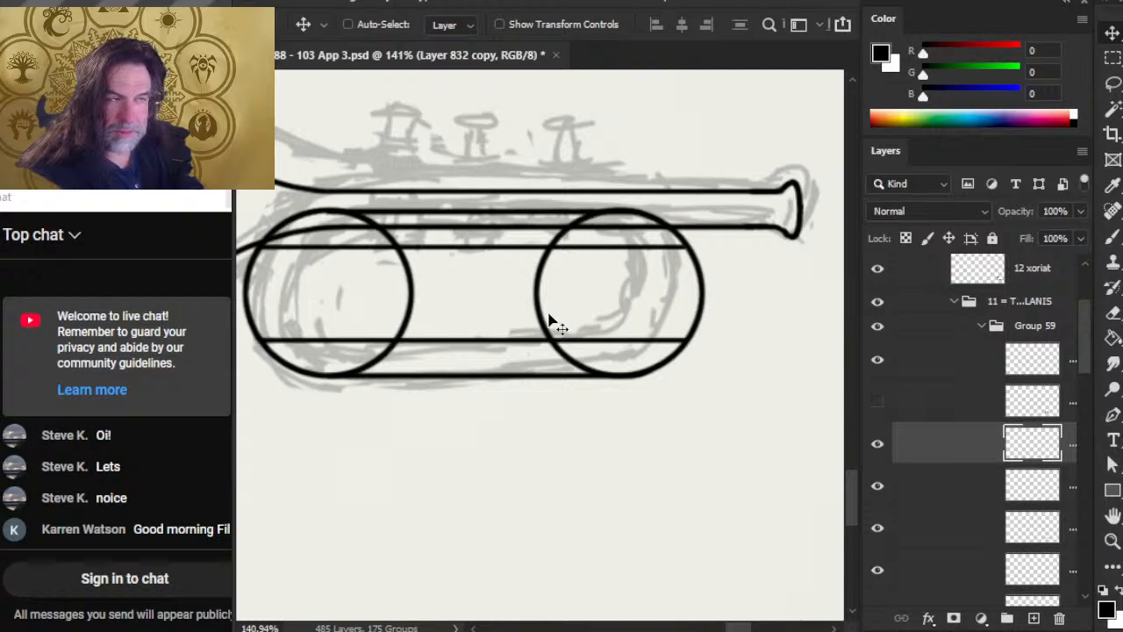
Toggle the trumpet line layers' visibility to identify their contents, and select the layer holding the left circle
key("z")
left_click(586, 495, "alt")
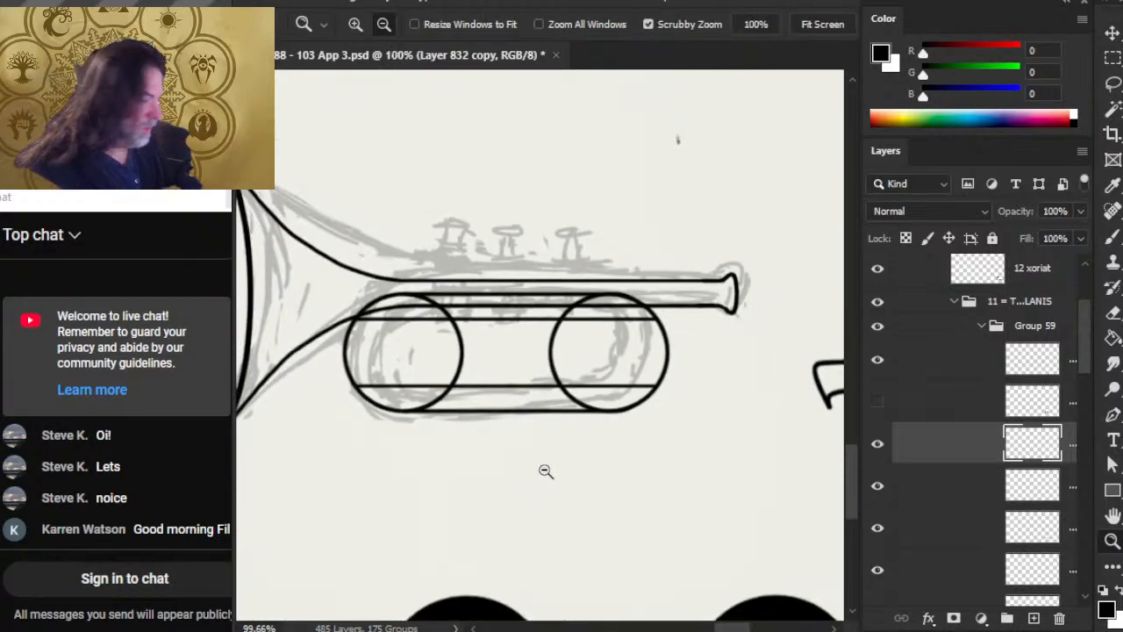
left_click(877, 529)
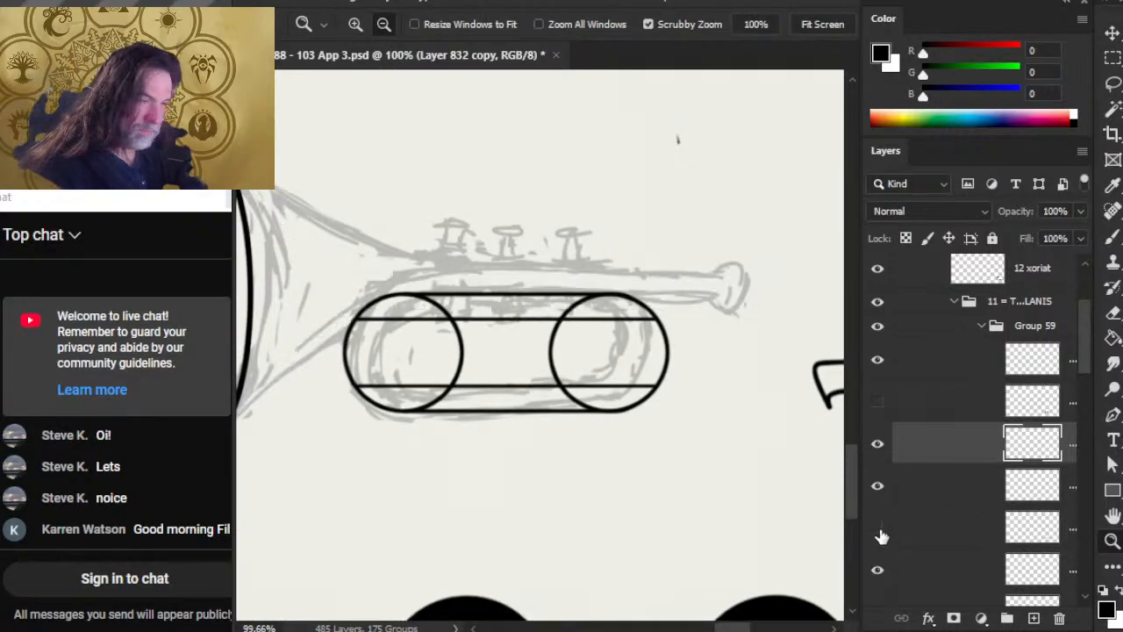
left_click(878, 529)
left_click(879, 489)
left_click(880, 490)
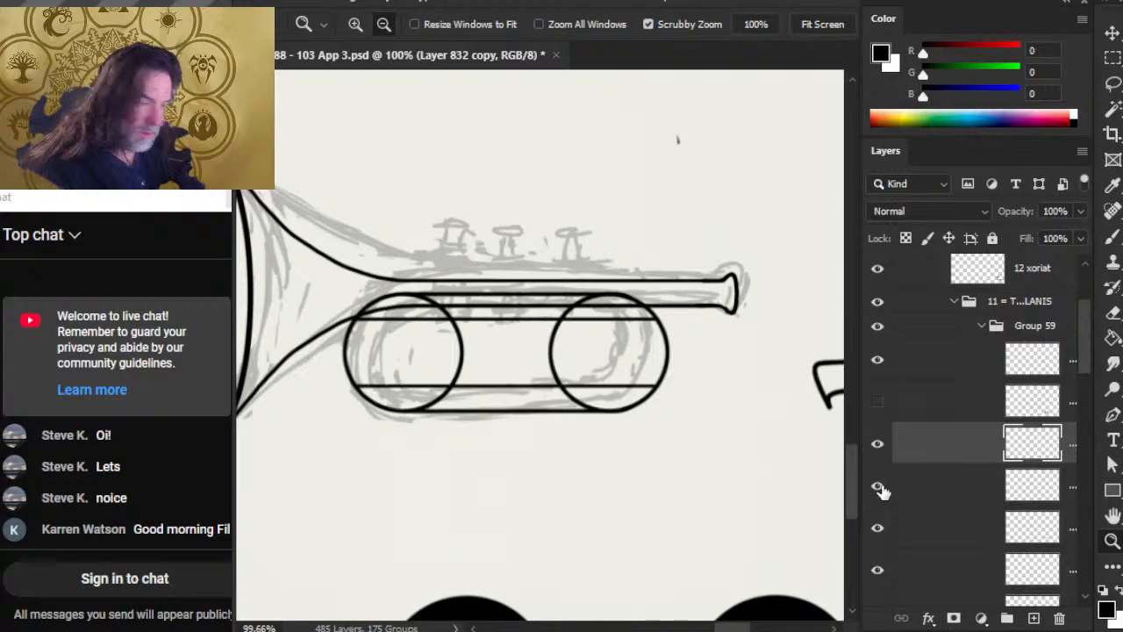
left_click(878, 362)
left_click(880, 365)
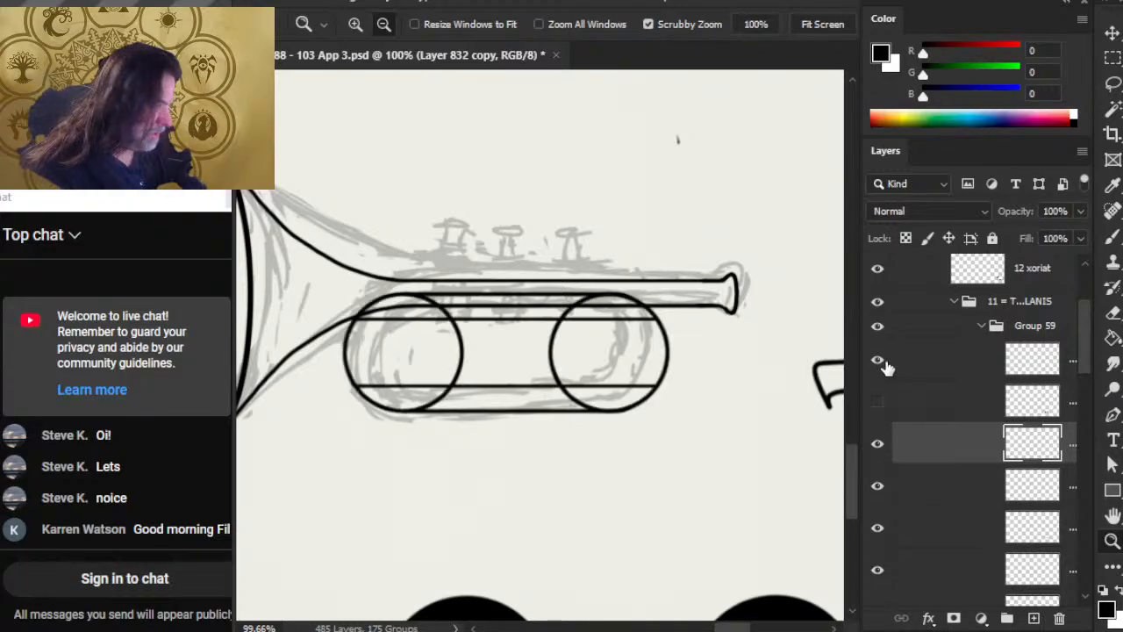
left_click(919, 377)
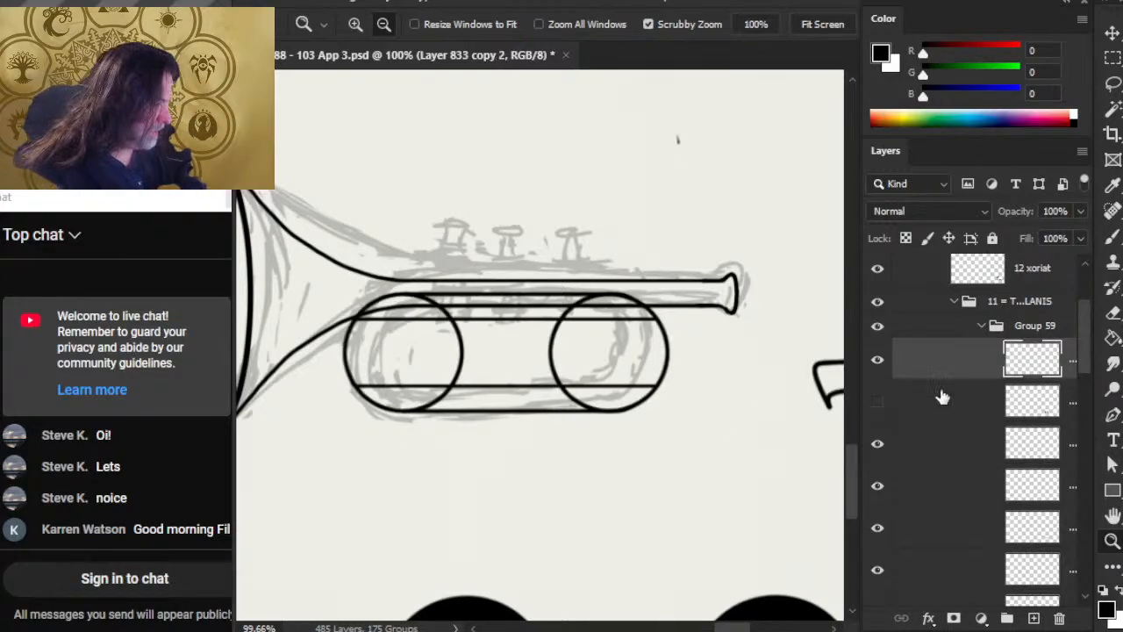
left_click(881, 363)
left_click(880, 365)
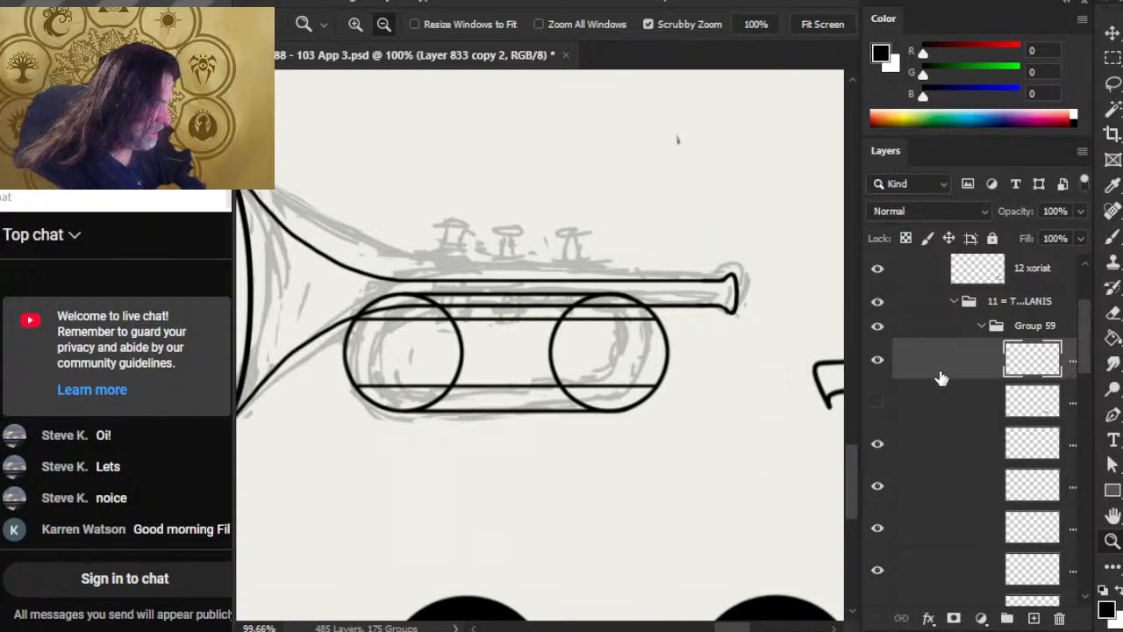
Lasso the left circle and copy it to its own layer
key("l")
mouse_move(404, 277)
left_mouse_down()
mouse_move(321, 323)
mouse_move(439, 279)
left_mouse_up()
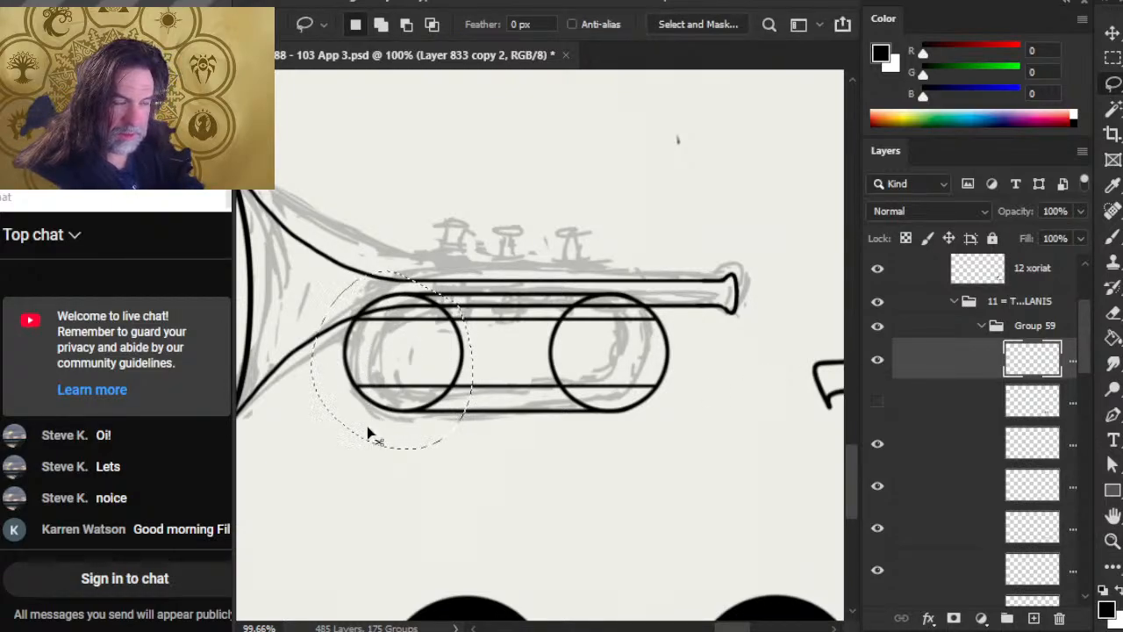
key("ctrl+j")
Try offsetting the copied circle to the right of the original left circle, and return it to its starting place
key("v")
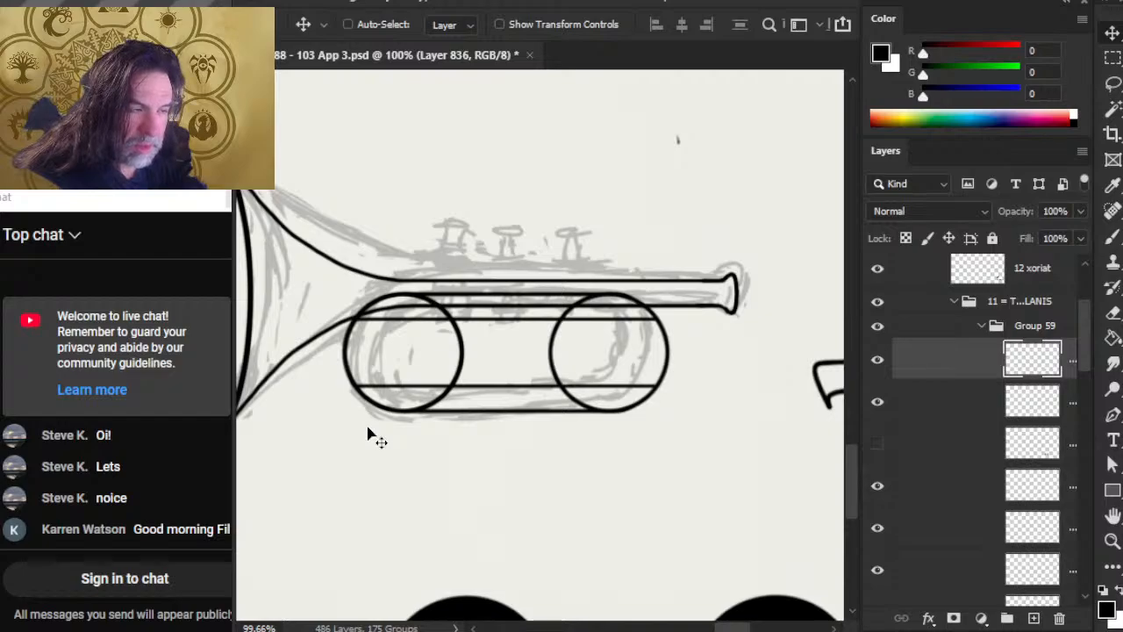
key("Right")
key("Right")
key("Right")
key("Right")
key("Right")
key("Right")
key("Right")
key("Right")
key("Right")
key("Right")
key("Right")
key("Right")
key("Right")
key("Right")
key("Right")
key("Right")
key("Right")
key("Right")
key("Right")
key("Right")
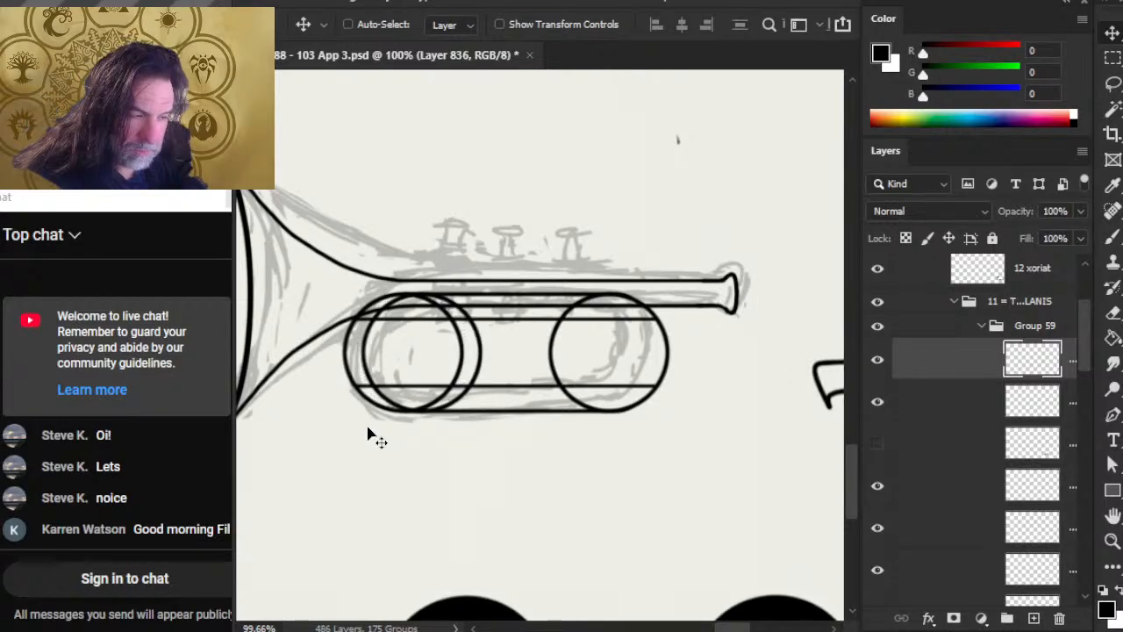
key("Right")
key("Right")
key("Right")
key("Right")
key("Right")
key("Right")
key("Right")
key("Right")
key("Right")
key("Right")
key("Right")
key("Right")
key("Right")
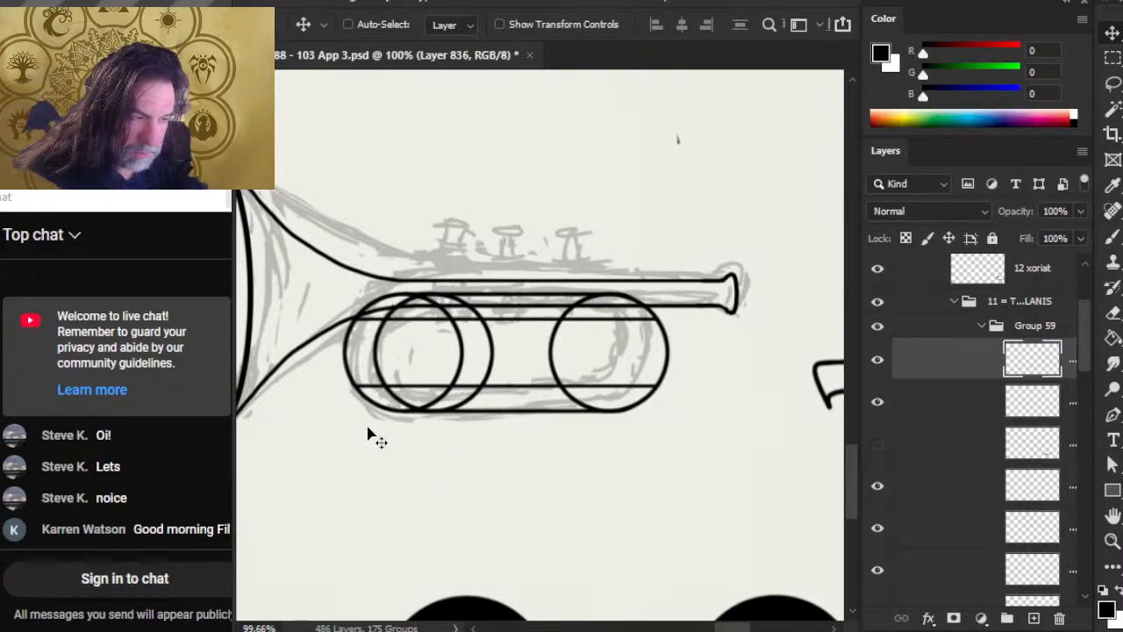
key("Right")
key("Right")
key("Right")
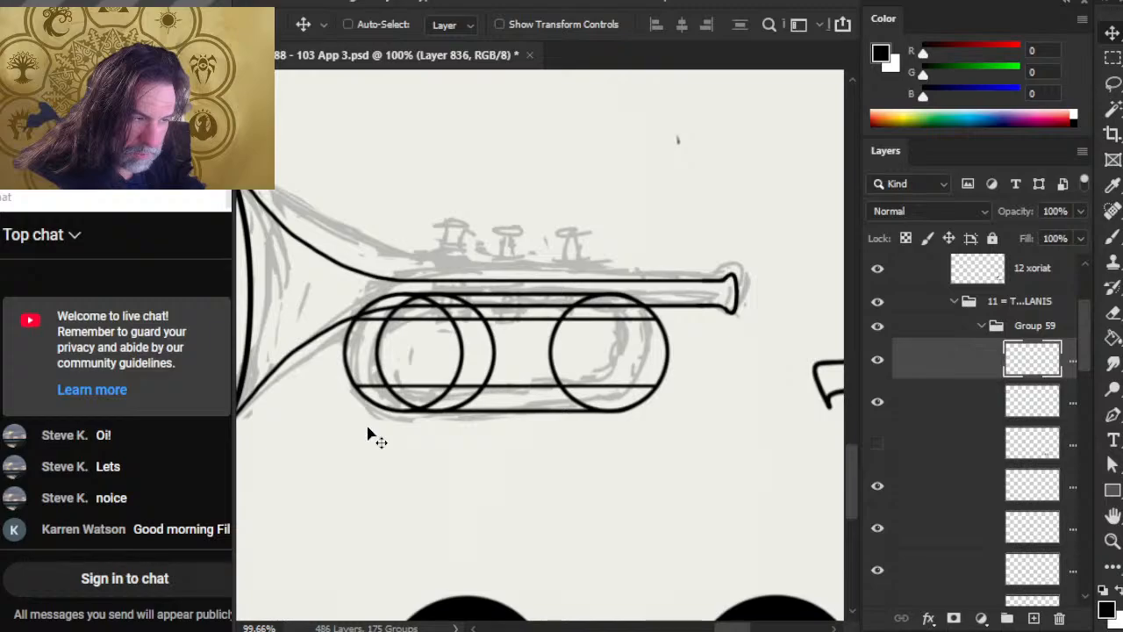
key("Right")
key("Right")
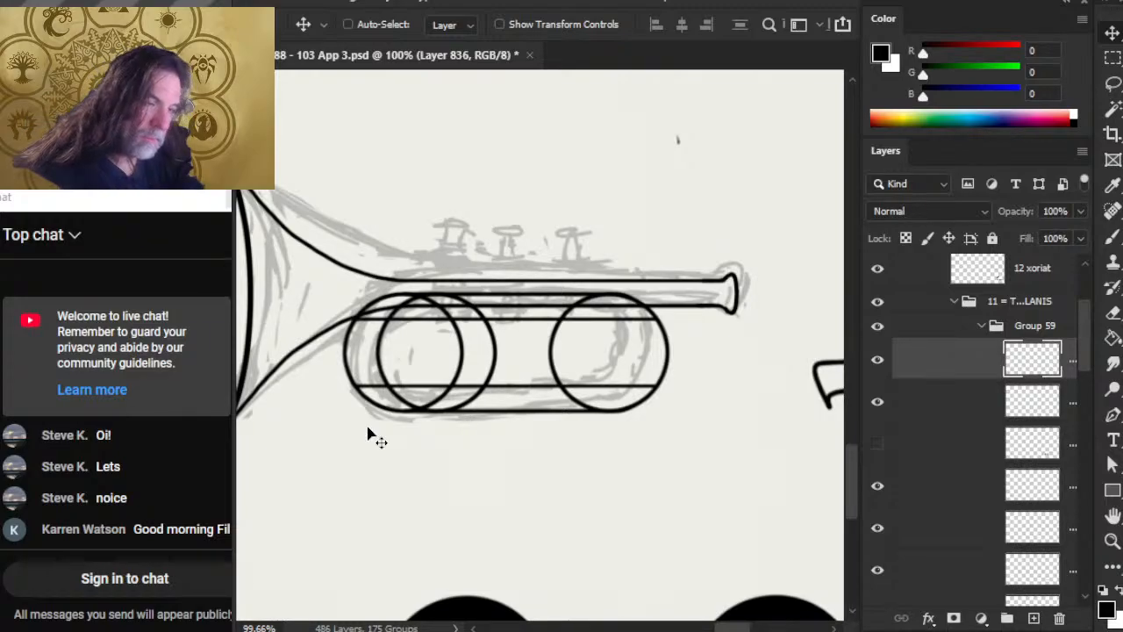
key("l")
key("v")
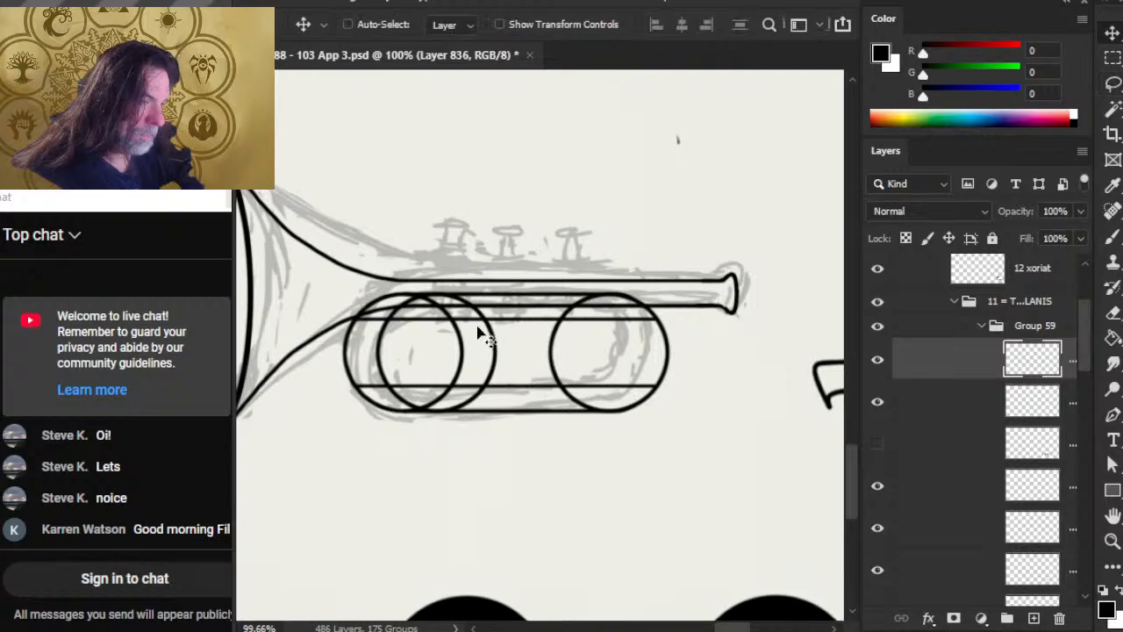
key("shift+Left")
key("shift+Left")
key("shift+Left")
key("shift+Left")
Shrink the copied circle to about 61.6% with Free Transform and centre it inside the left circle
key("l")
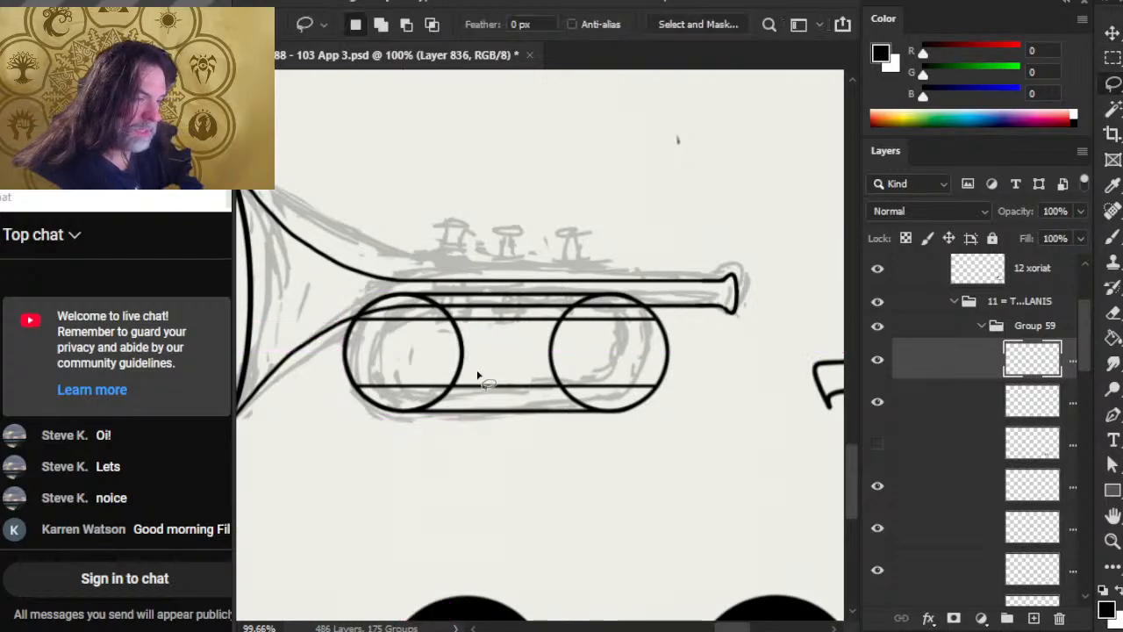
right_click(478, 376)
left_click(541, 239)
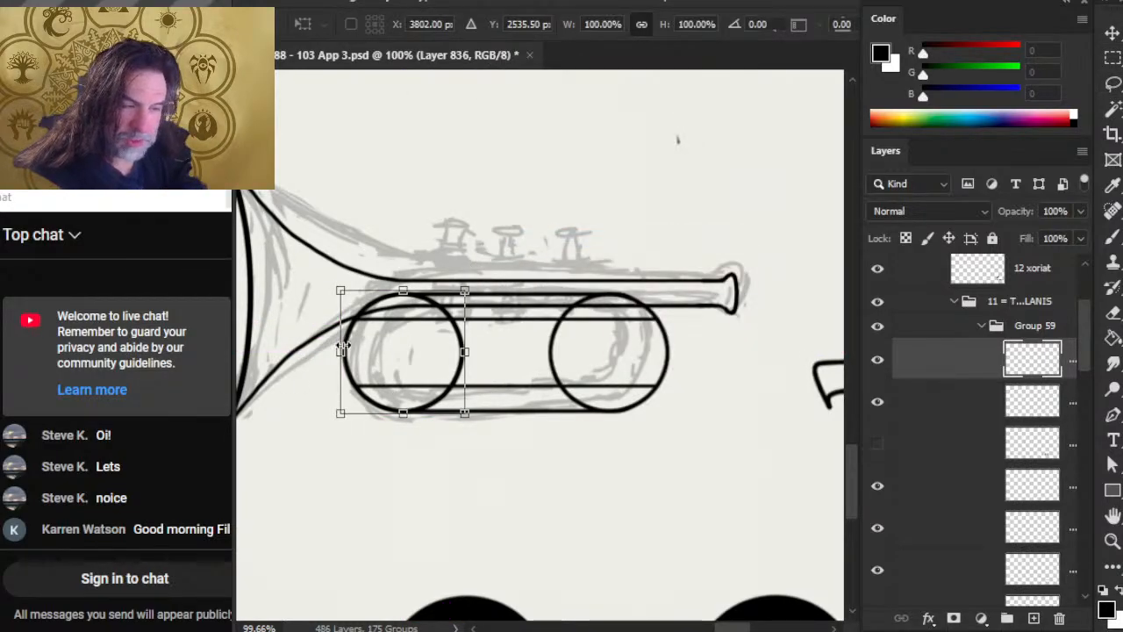
left_click_drag(335, 354, 386, 354)
key("Left")
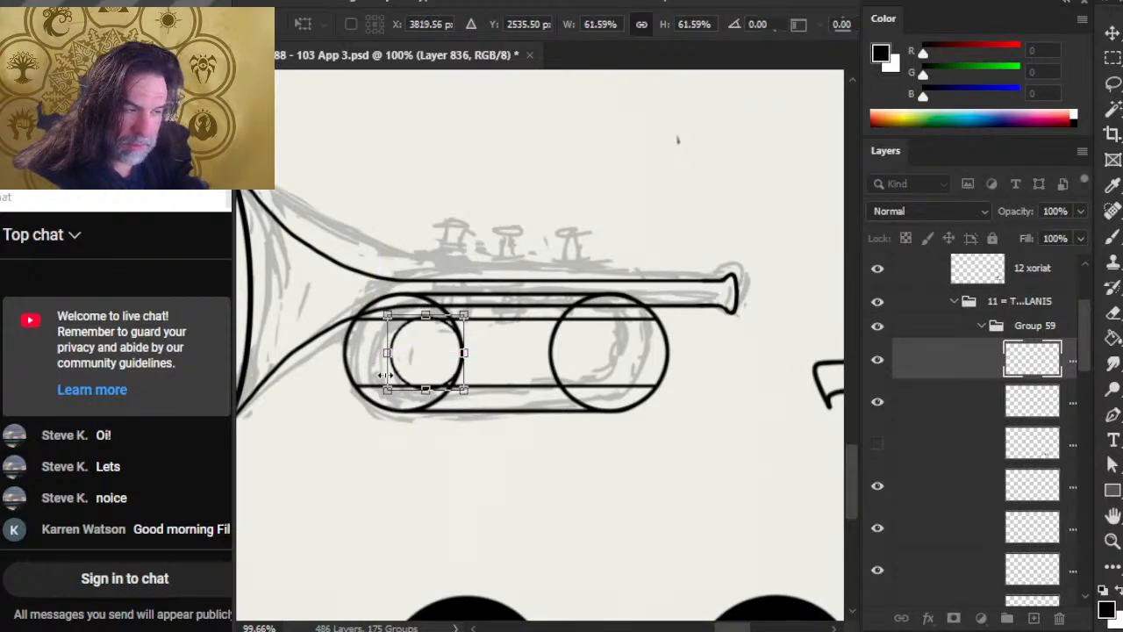
key("Left")
key("Left")
key("Left")
key("Left")
key("Left")
key("Left")
key("Left")
key("Right")
key("Right")
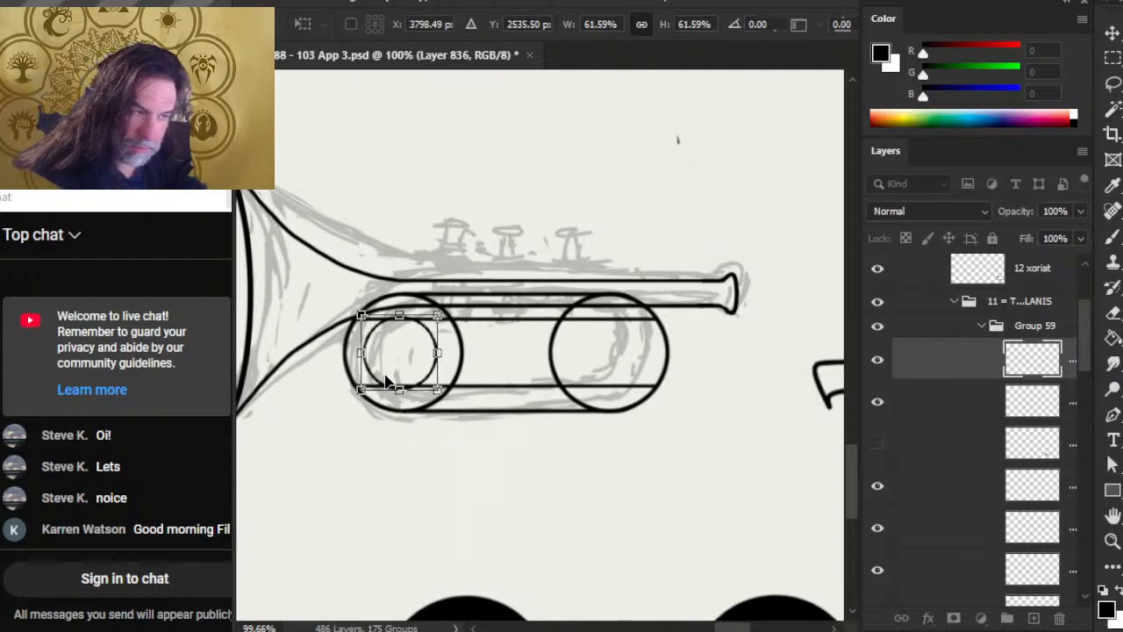
key("Right")
key("Right")
key("Right")
key("Right")
key("Right")
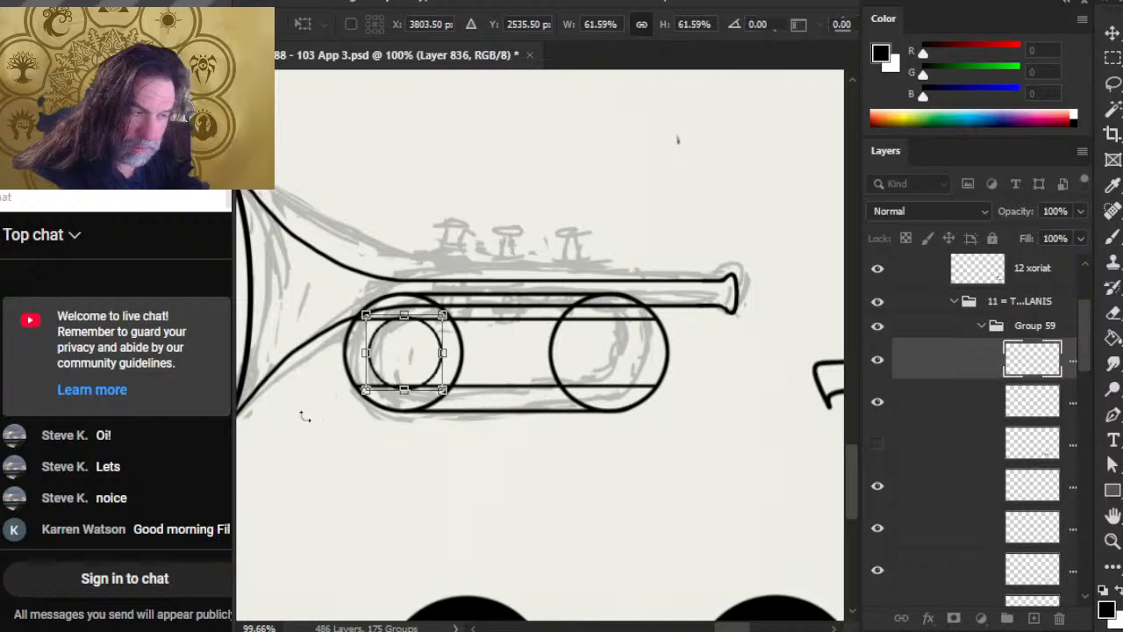
Shrink the inner circle slightly more to fit between the inner tube lines and re-centre it within the left circle
left_click_drag(365, 351, 372, 351)
key("Return")
key("v")
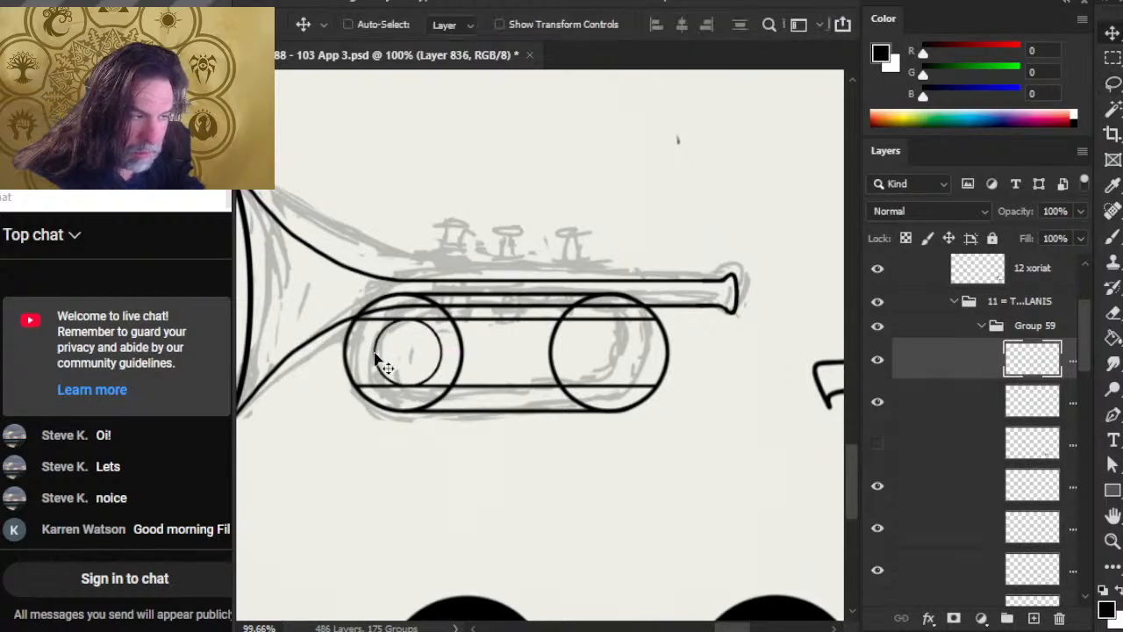
key("Left")
key("Left")
key("Left")
key("Left")
key("Left")
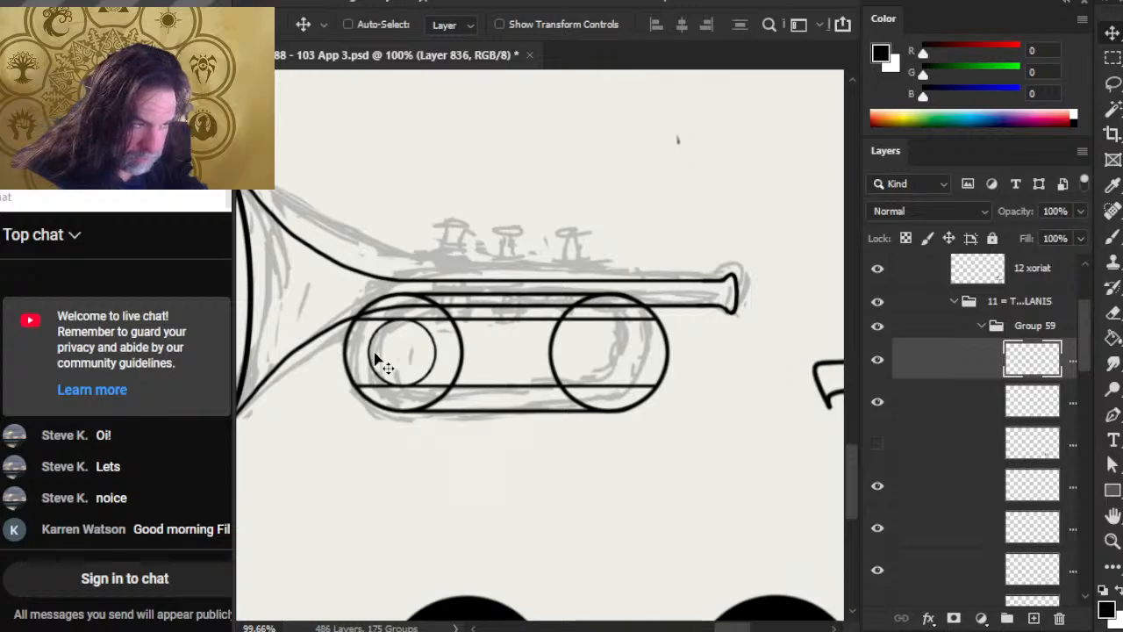
key("Right")
key("Right")
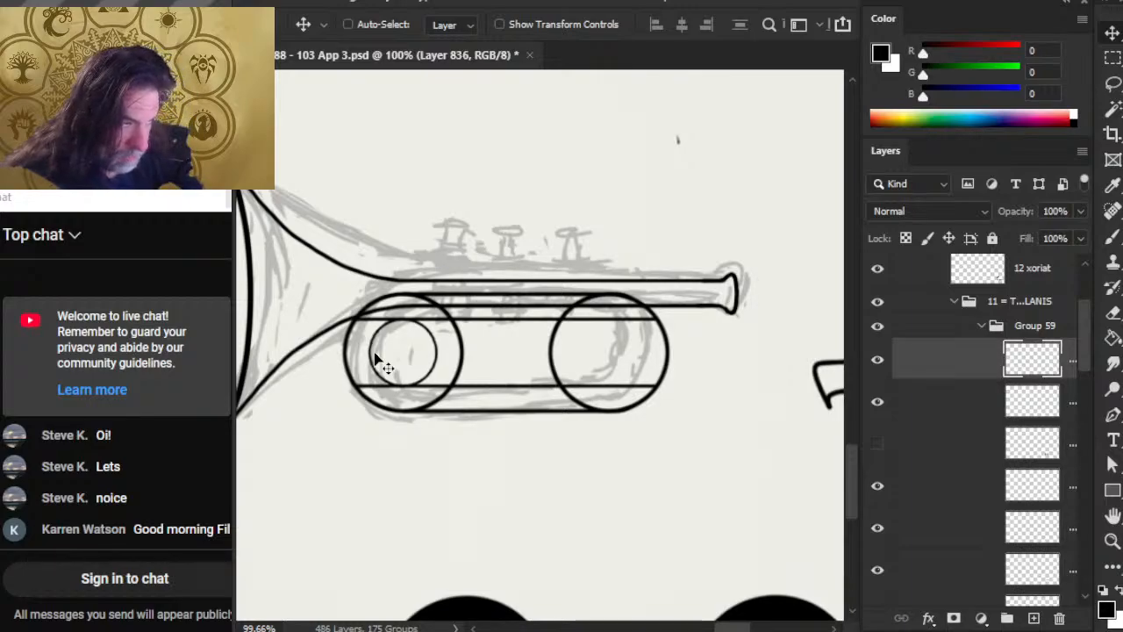
key("Right")
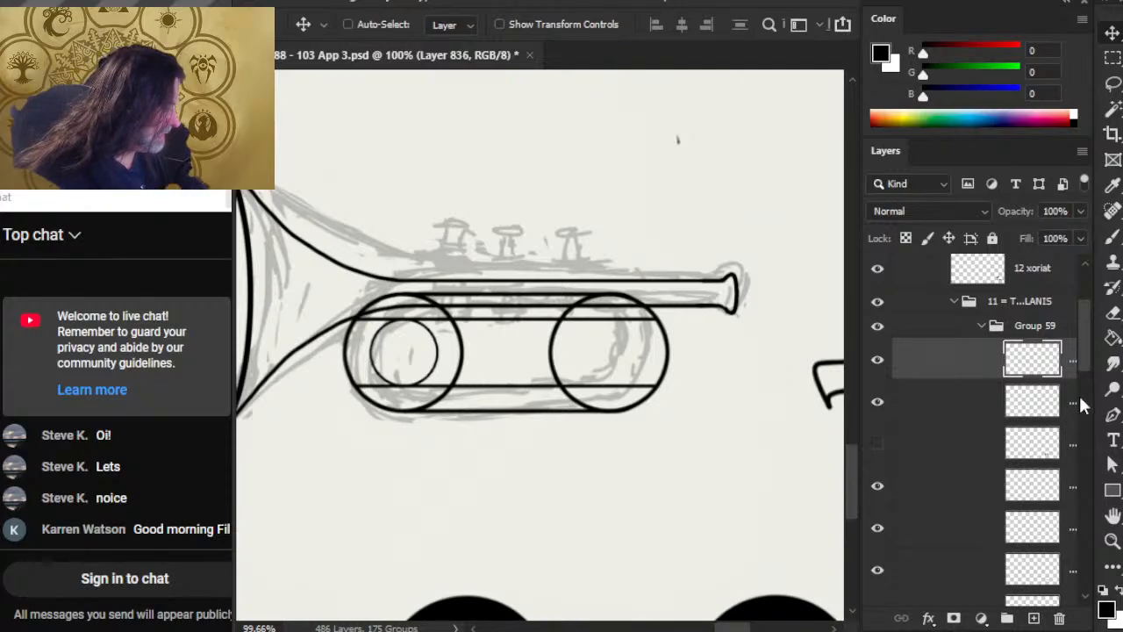
Hide the four layers holding the trumpet's bell and main tube lines, keeping the circles and loop lines visible
scroll(1088, 377, "down", 5)
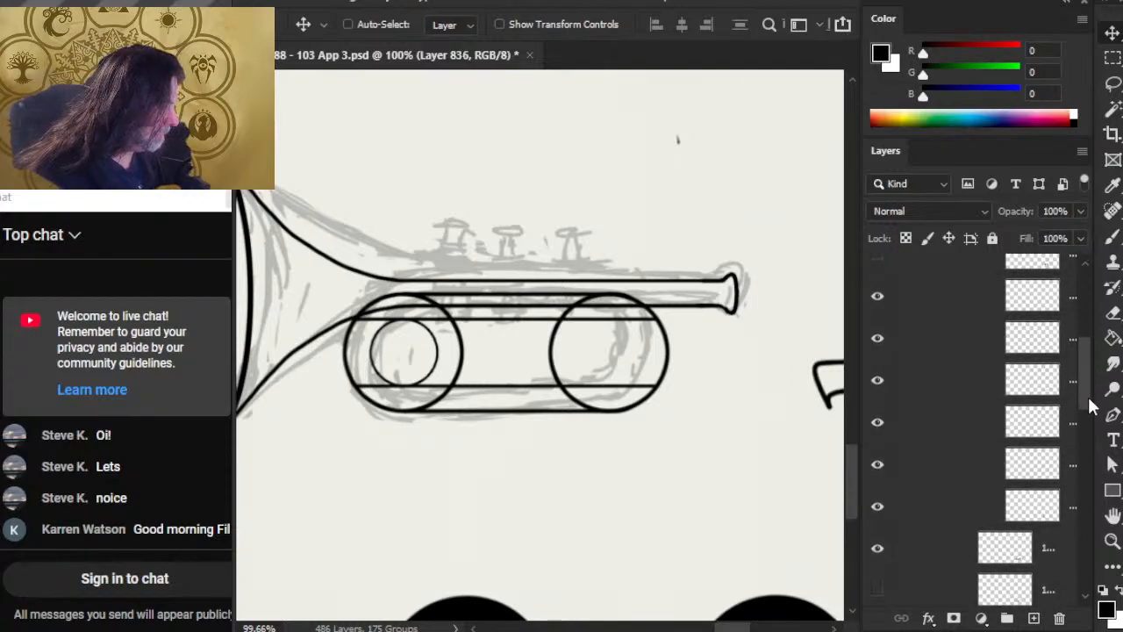
left_click(878, 480)
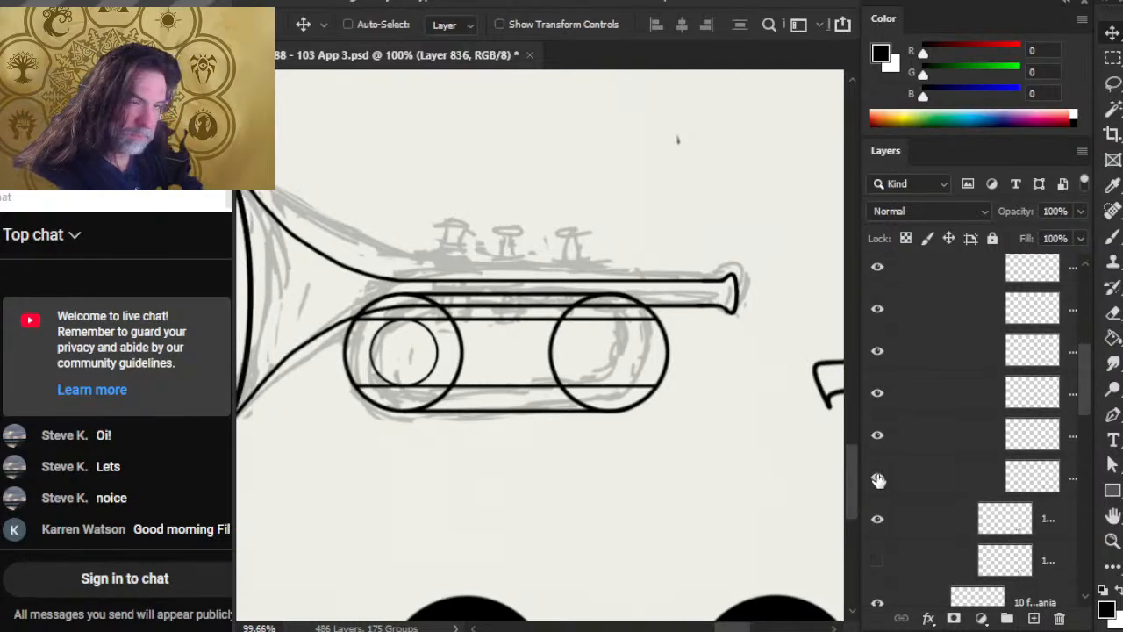
left_click_drag(878, 479, 888, 360)
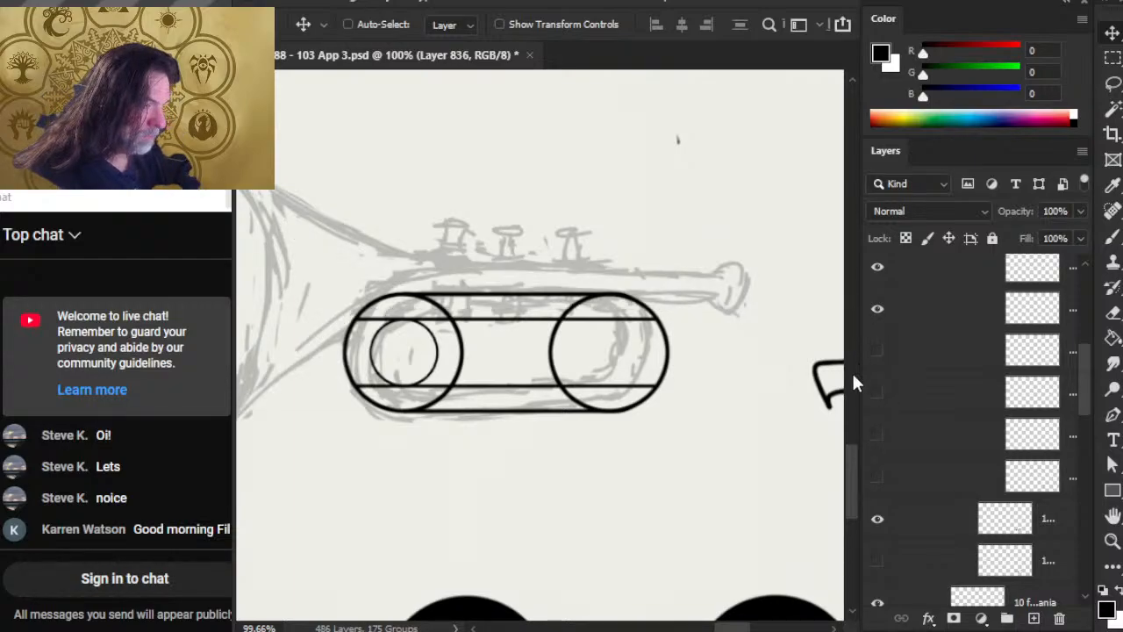
left_click(879, 312)
left_click(880, 313)
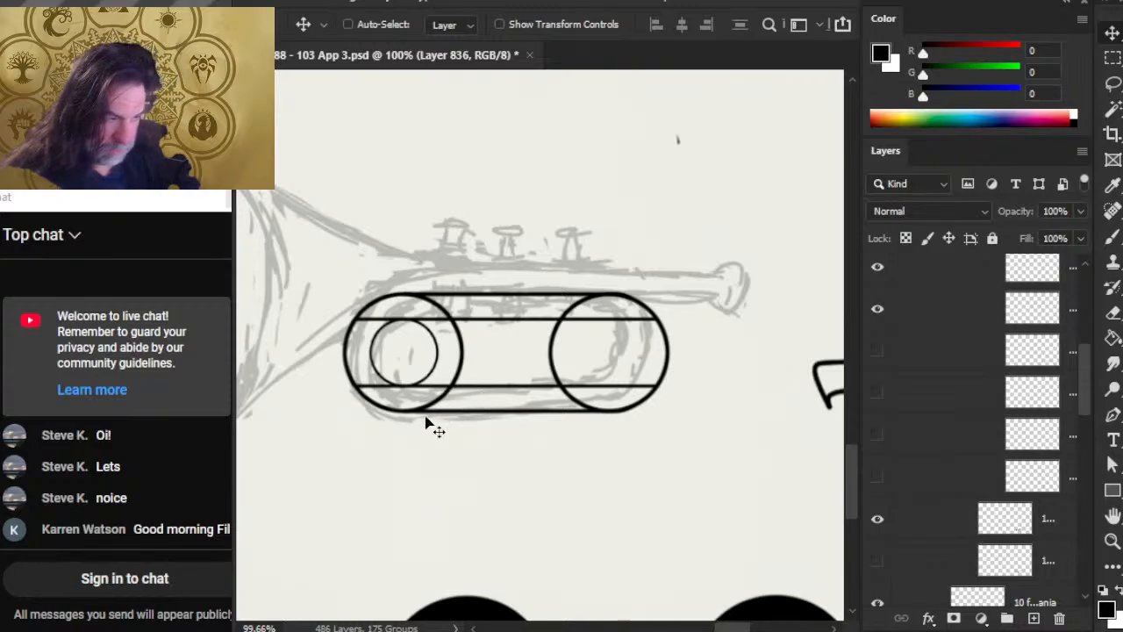
Fill the small inner circle's layer with a solid black disc using a single 70-pixel brush dab
key("z")
left_click_drag(344, 365, 401, 427)
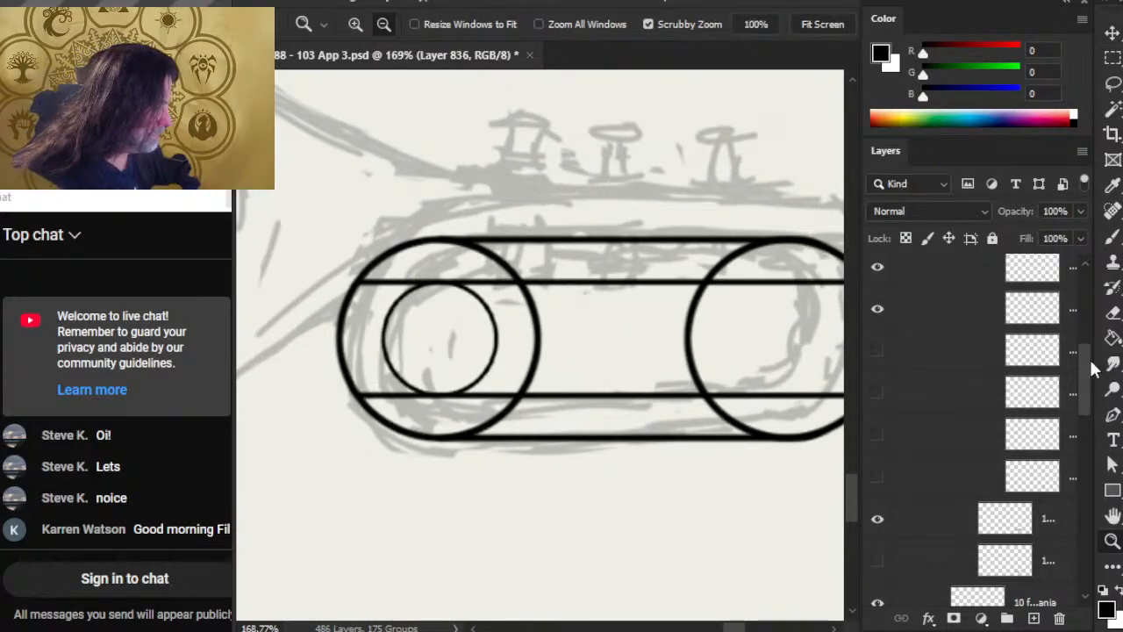
left_click_drag(1092, 366, 1087, 347)
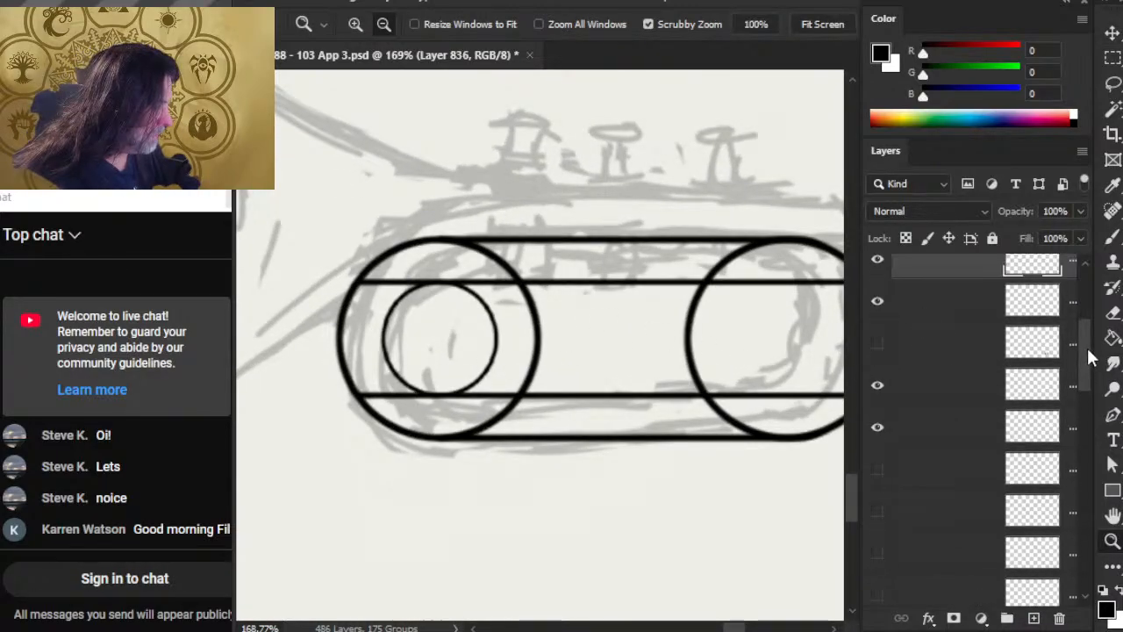
left_click(880, 263)
left_click(882, 261)
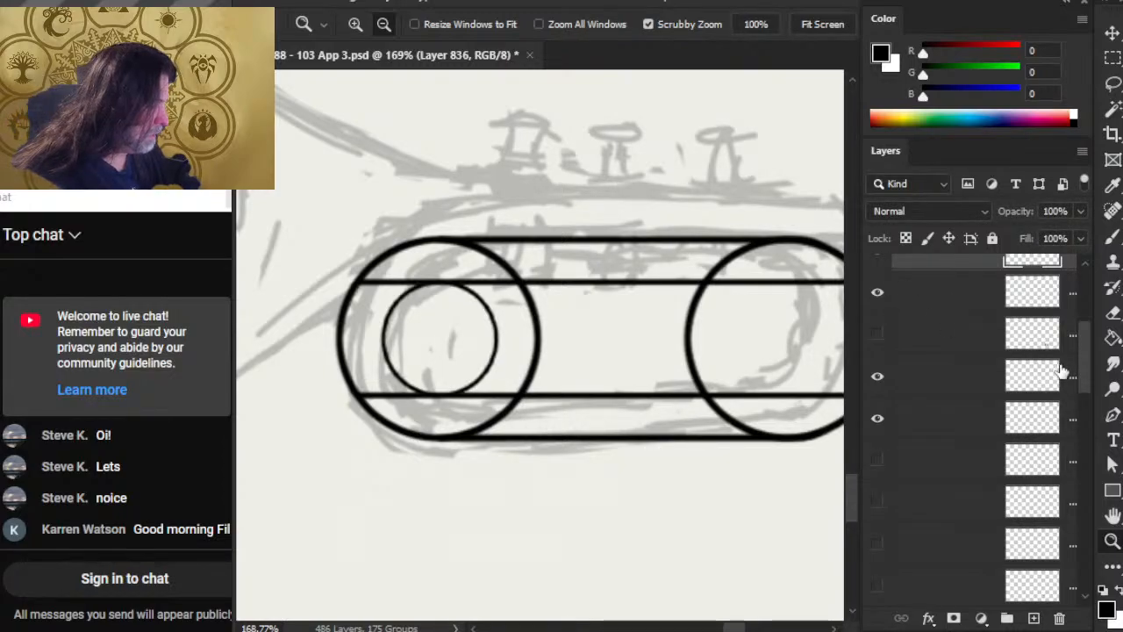
left_click_drag(1088, 375, 1088, 349)
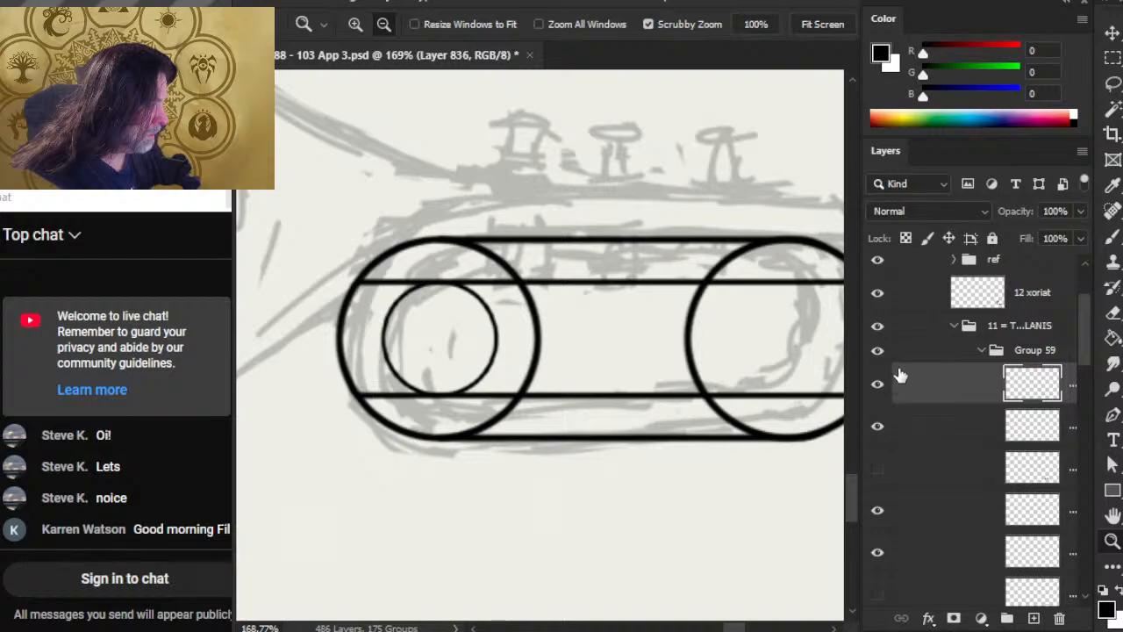
key("b")
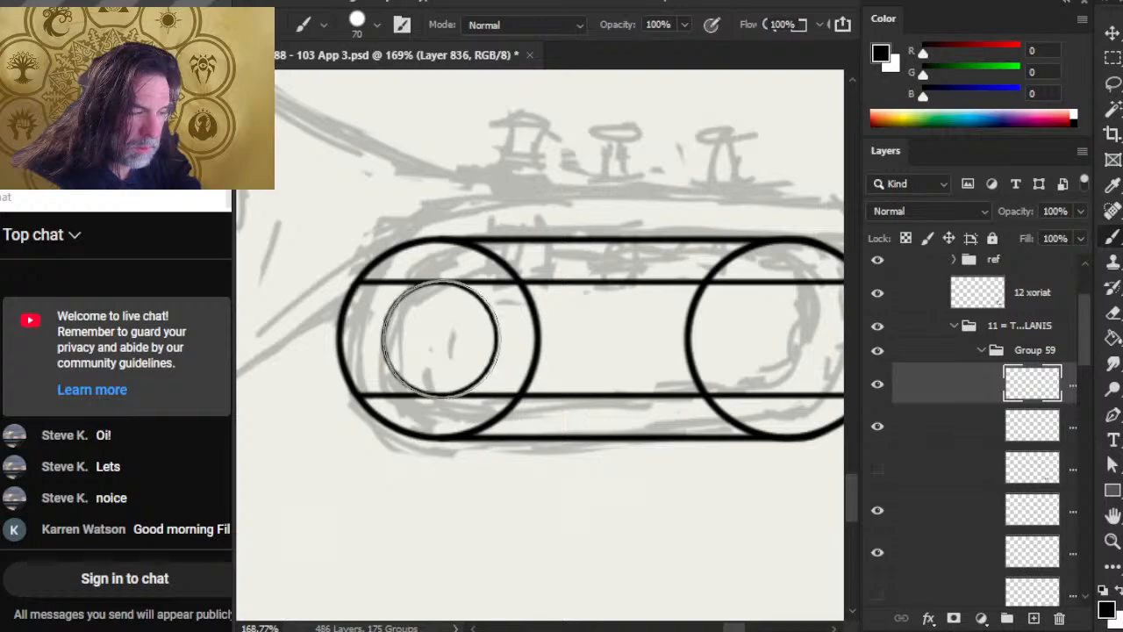
left_click(439, 337)
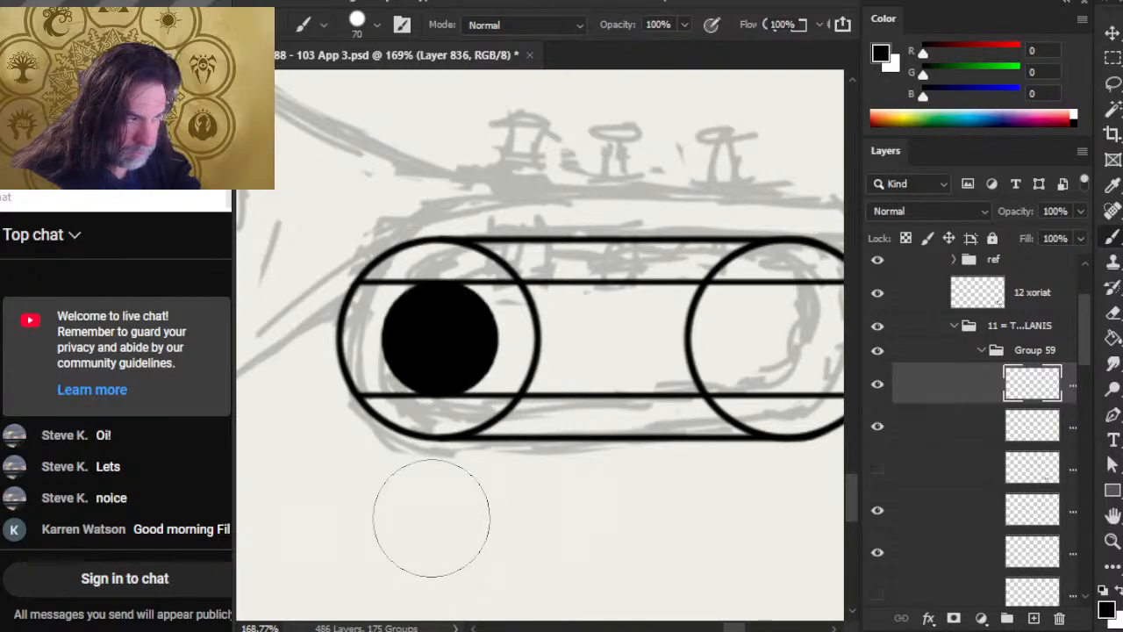
Load the black disc as a selection, contract it by 4 pixels, and delete its inside to leave a thin ring
key("v")
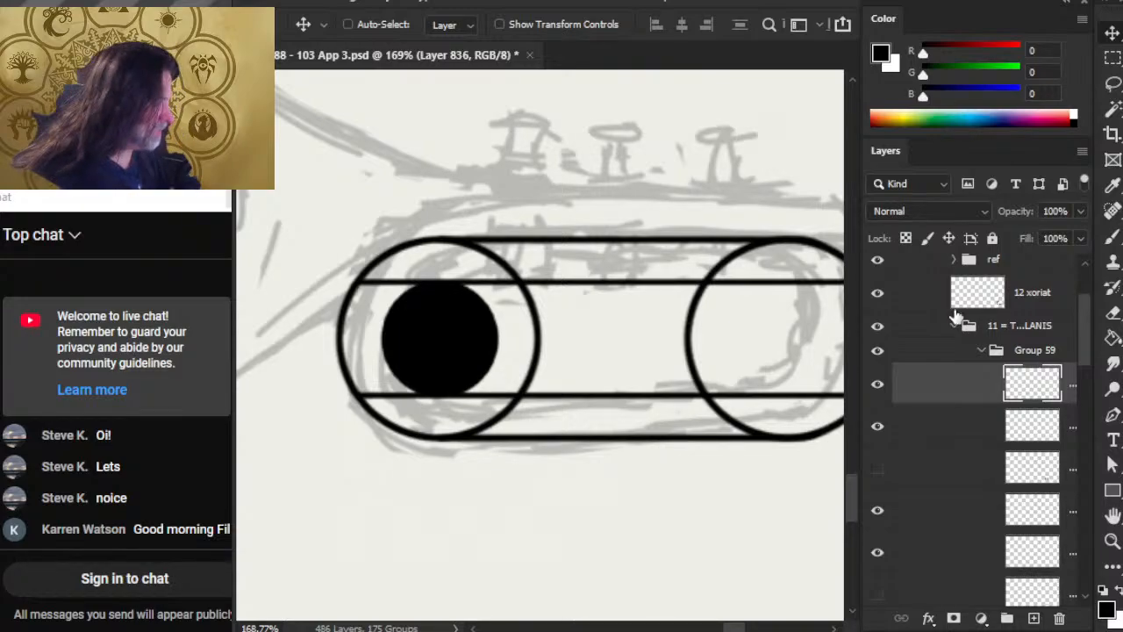
left_click(1027, 383, "ctrl")
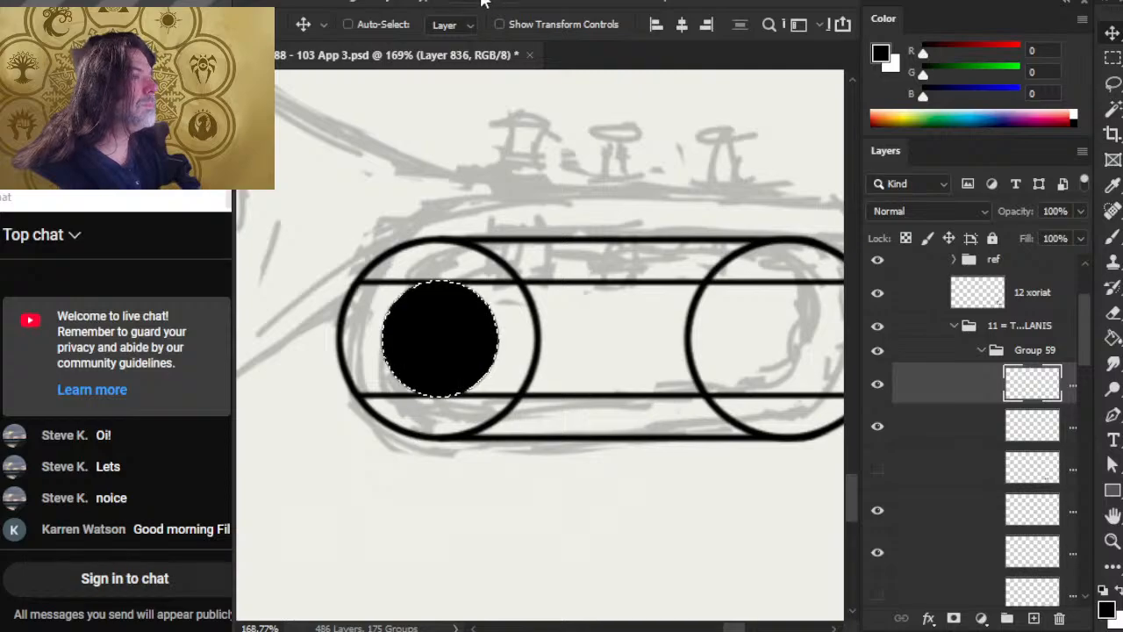
left_click(460, 1)
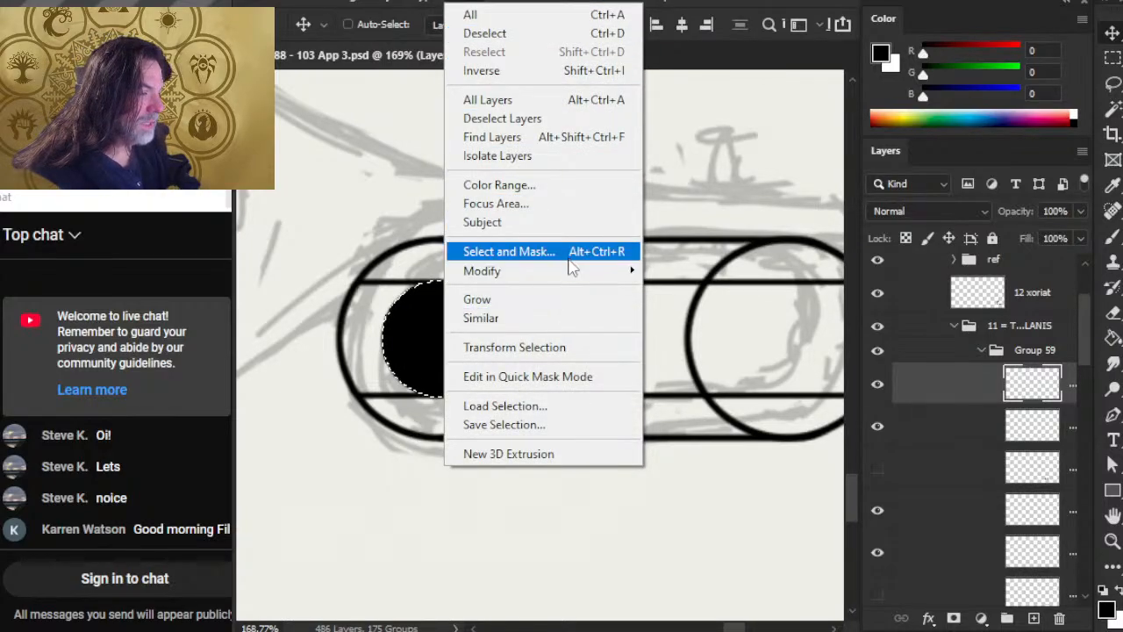
mouse_move(570, 271)
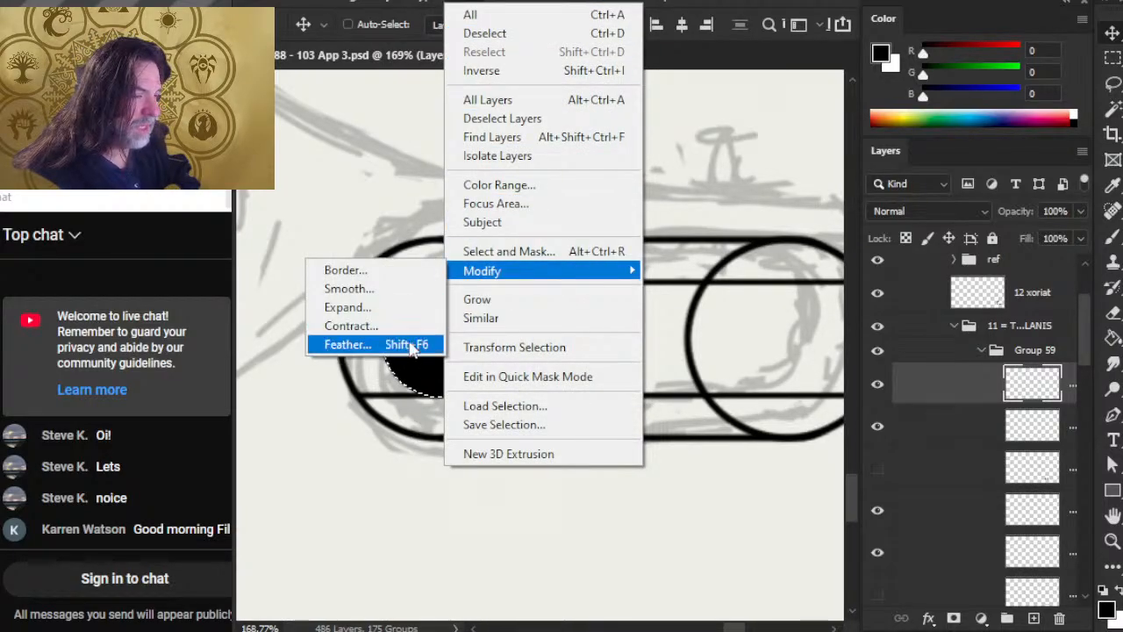
left_click(386, 327)
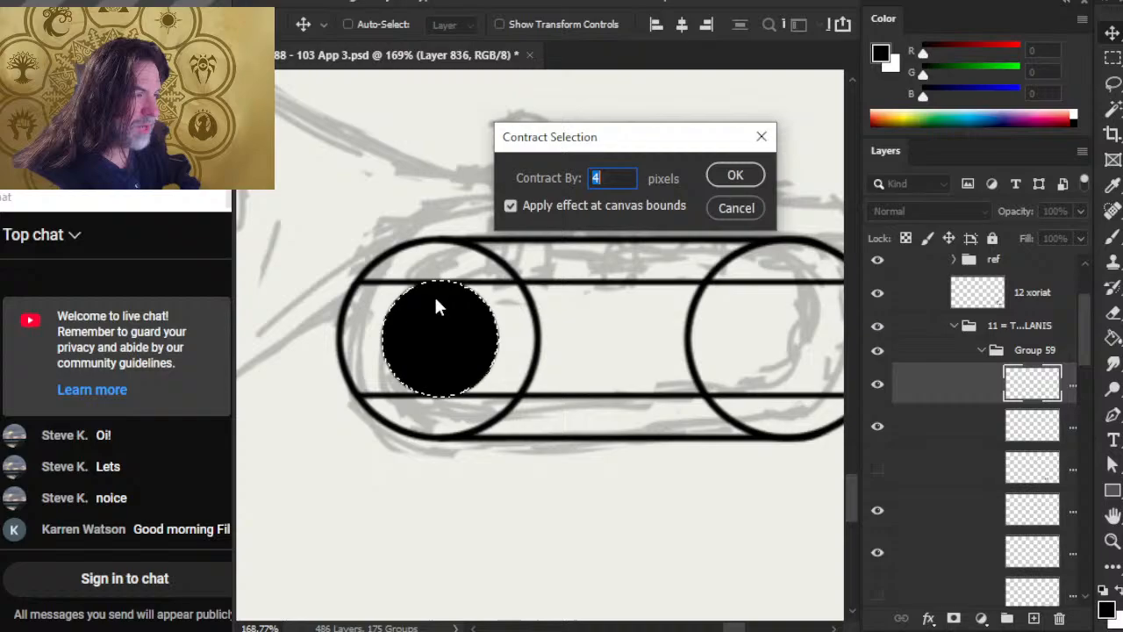
left_click(726, 177)
key("Delete")
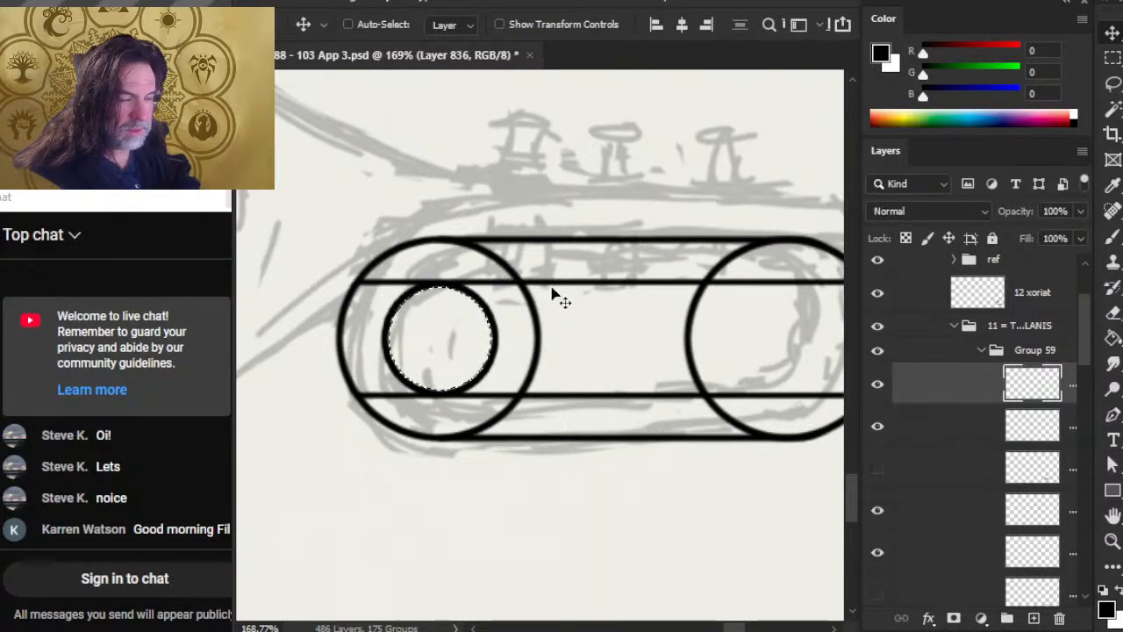
key("l")
key("ctrl+d")
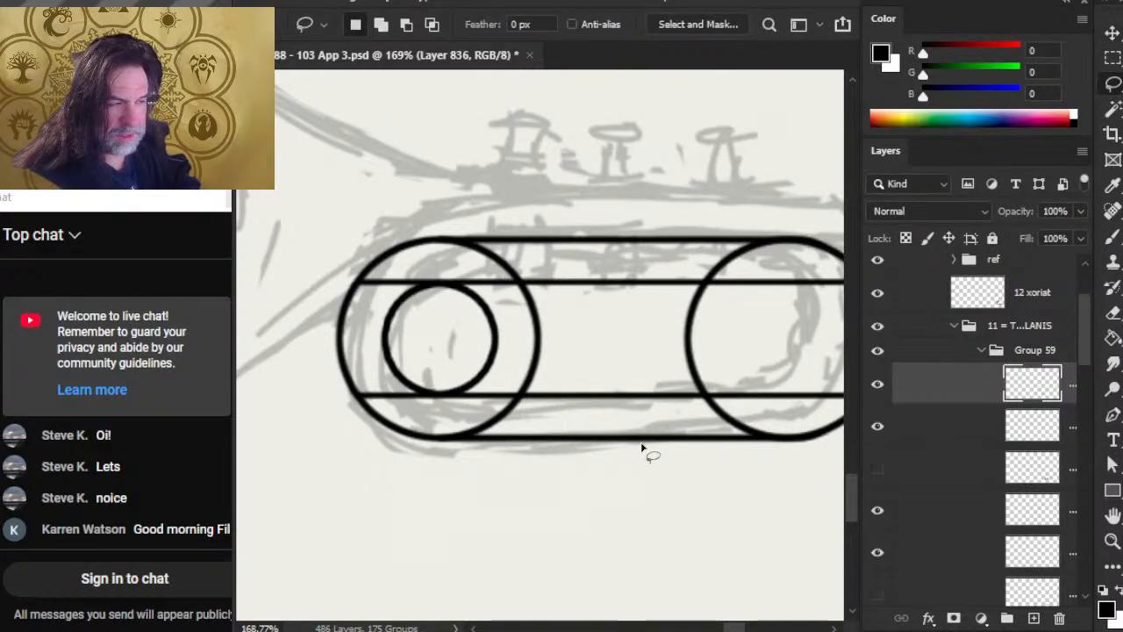
Duplicate the small ring's layer and move the copy inside the right outer circle, between the inner tube lines
right_click(956, 386)
left_click(1017, 60)
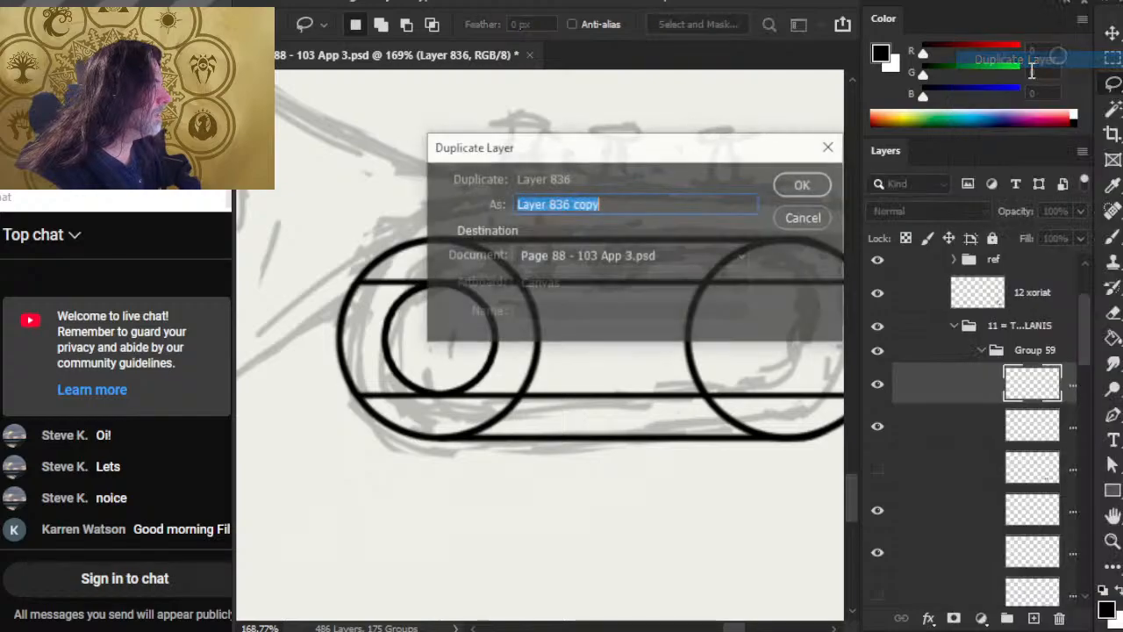
key("Return")
key("v")
left_click_drag(496, 430, 656, 451)
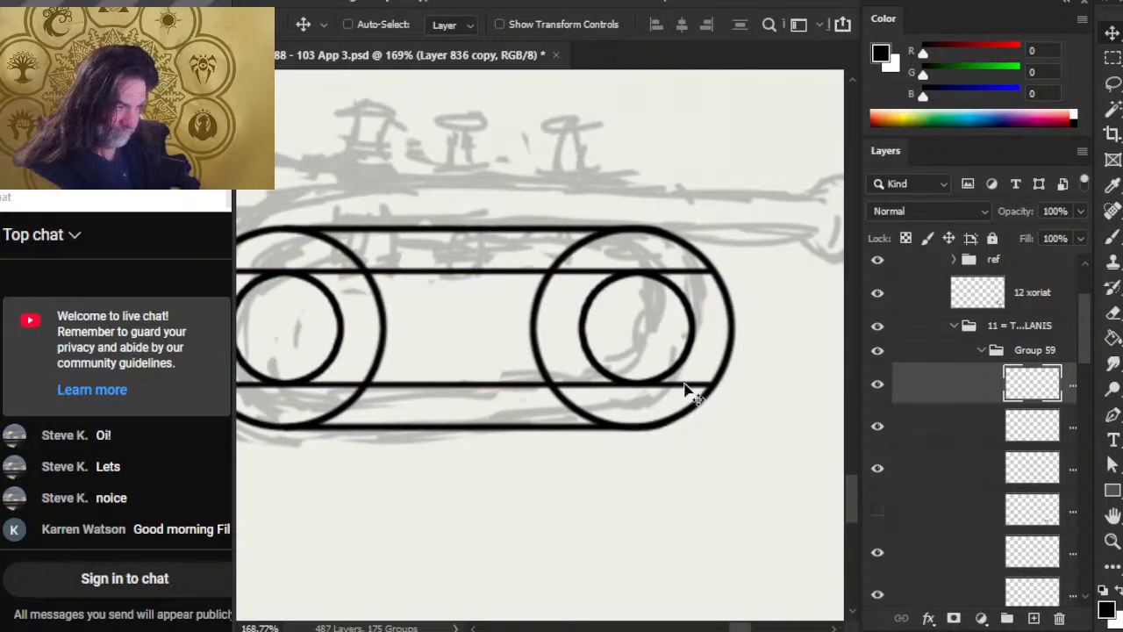
Toggle the visibility of the circle and tube line layers one at a time to identify what each layer holds
key("z")
left_click_drag(719, 468, 664, 469)
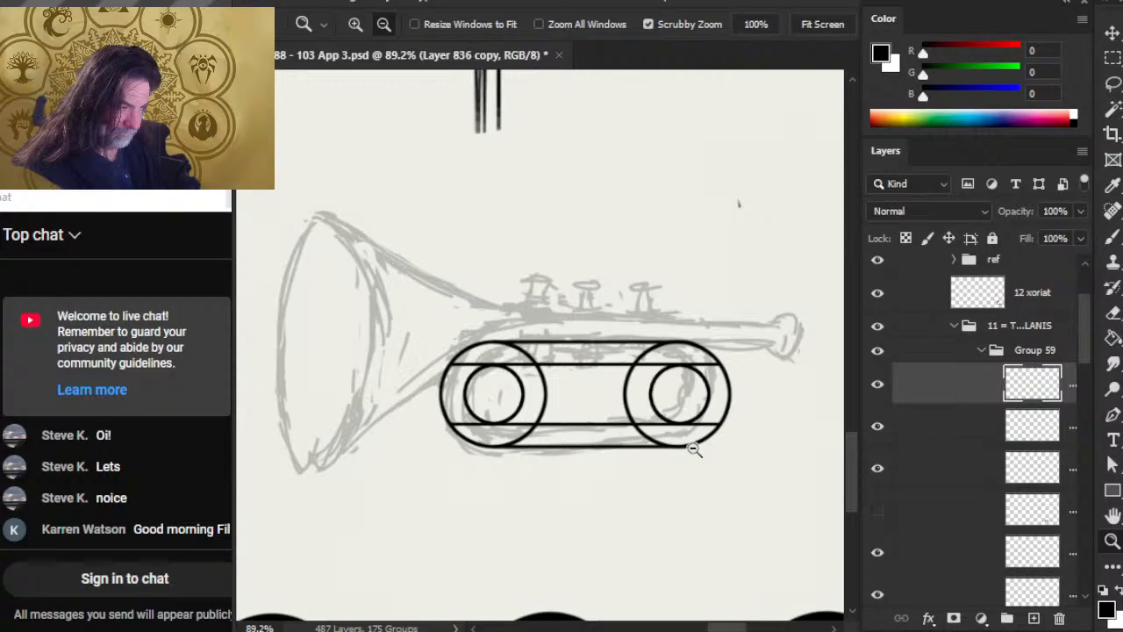
left_click(877, 470)
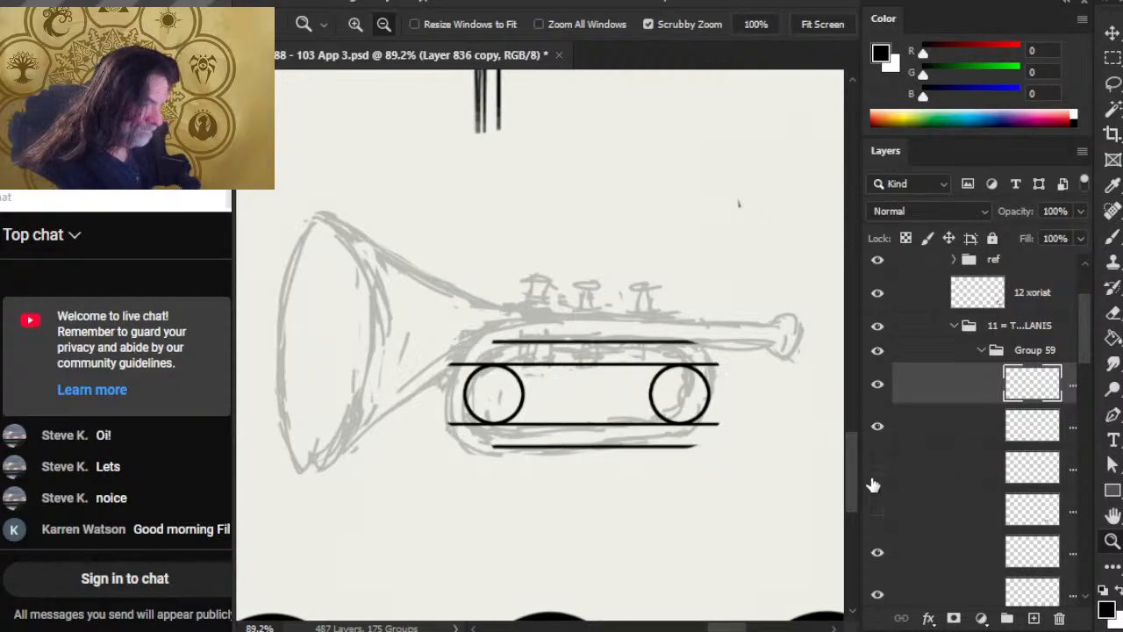
left_click(876, 470)
left_click(879, 427)
left_click(882, 428)
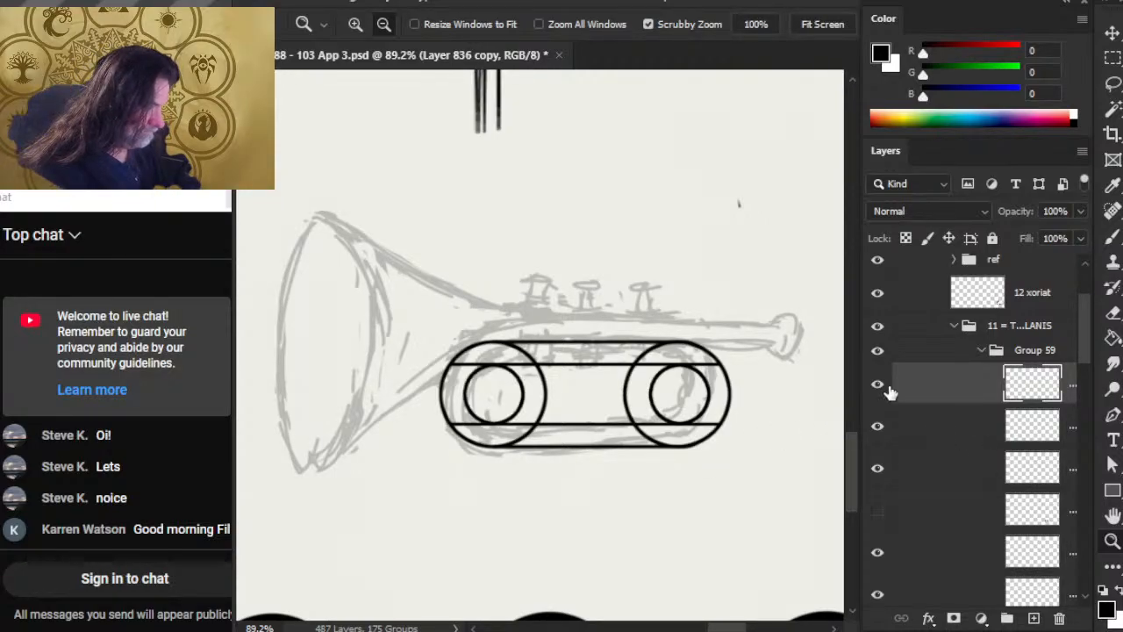
left_click(882, 386)
left_click(882, 386)
left_click(879, 556)
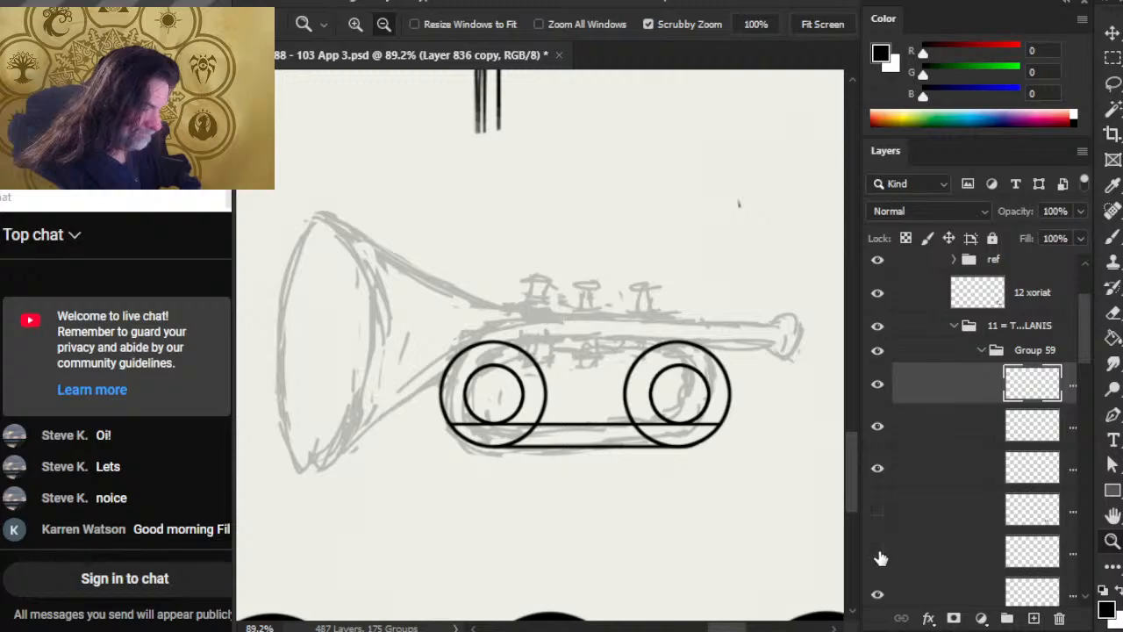
left_click(879, 555)
left_click(877, 597)
left_click(877, 596)
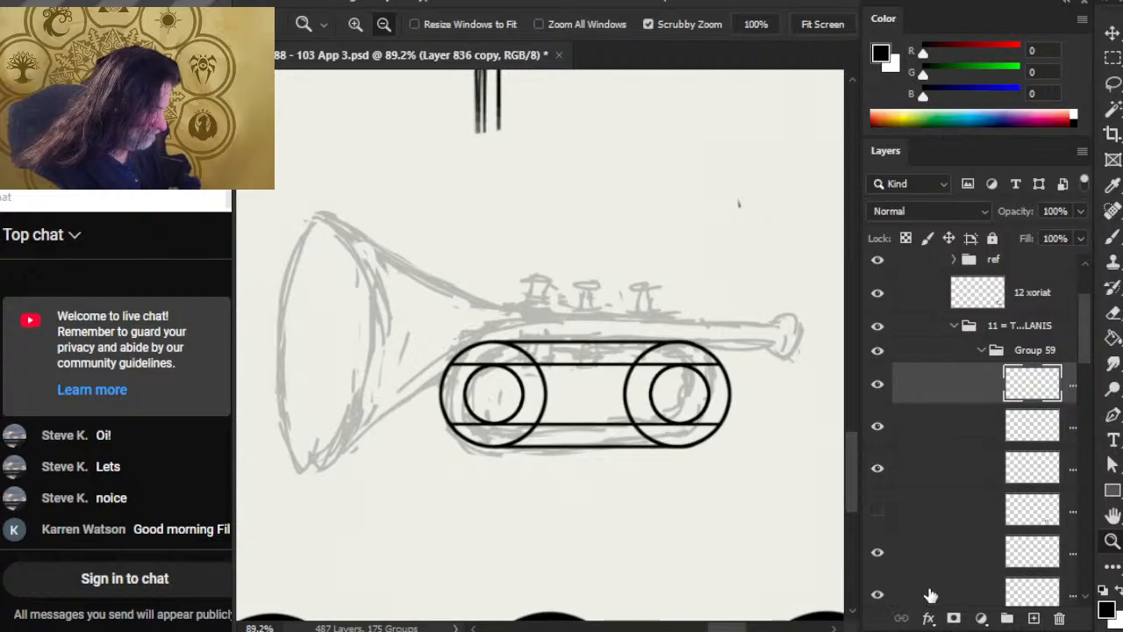
Group the loop's tube line and circle layers together and add a layer mask to the group
left_click(928, 594)
left_click(939, 552, "shift")
left_click_drag(940, 544, 958, 461)
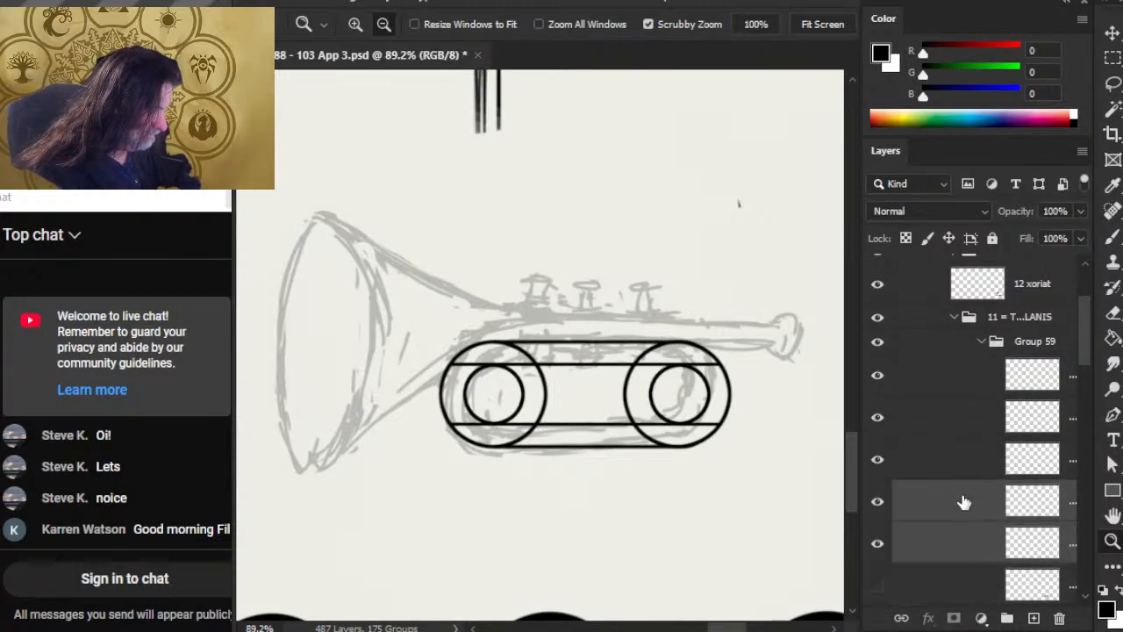
left_click(956, 413, "ctrl")
key("ctrl+g")
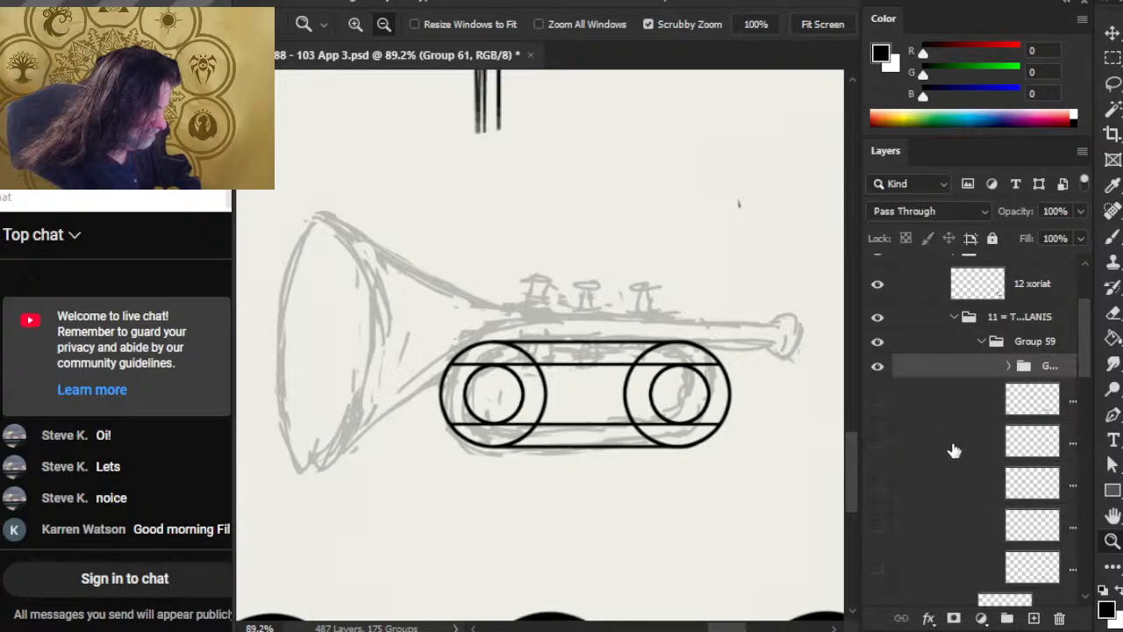
left_click(954, 617)
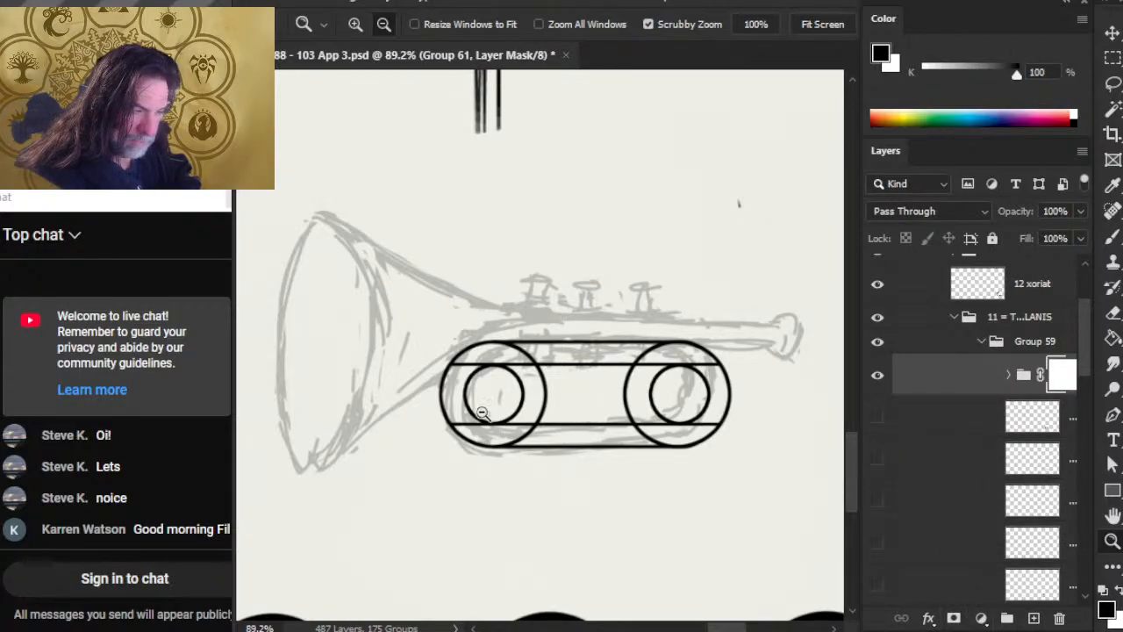
Paint black on the group mask with a 10-pixel brush to hide the upper inner tube line's overhang at the loop's left end
scroll(473, 412, "up", 3)
key("b")
key("bracketleft")
key("bracketleft")
key("bracketleft")
key("bracketleft")
key("bracketleft")
key("bracketleft")
key("bracketleft")
key("bracketleft")
key("bracketleft")
key("bracketleft")
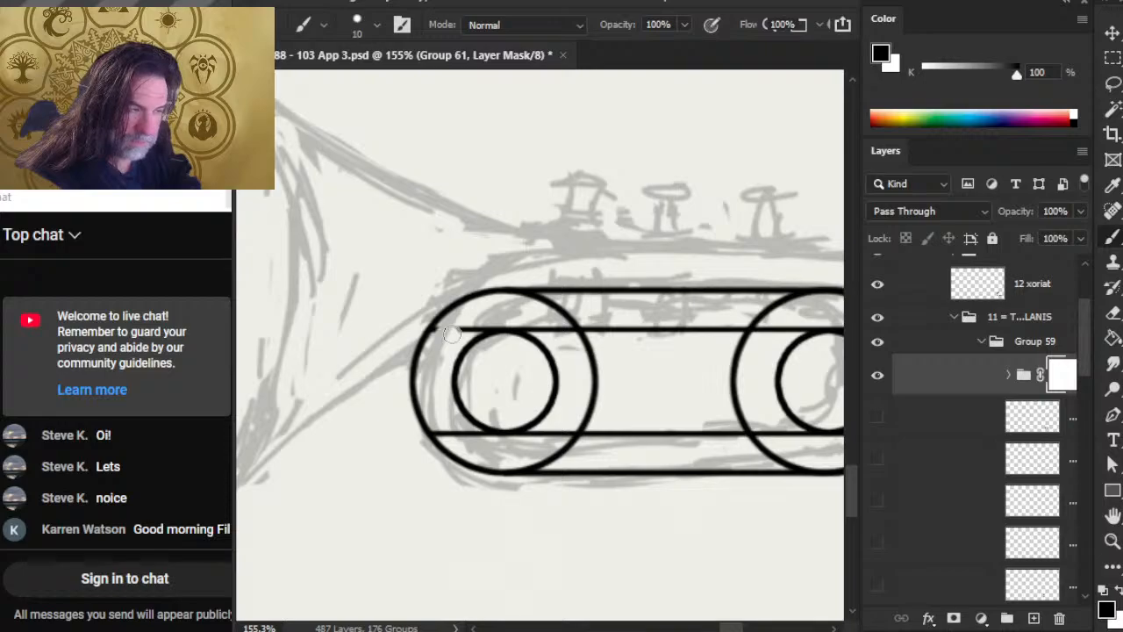
left_click(451, 334)
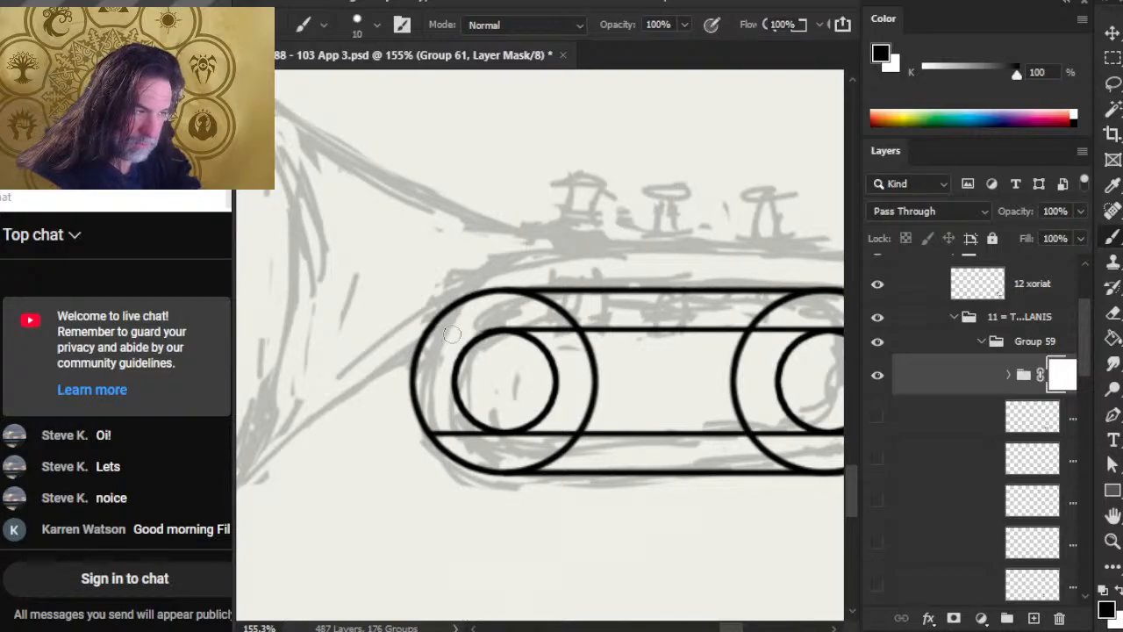
left_click_drag(451, 334, 548, 335)
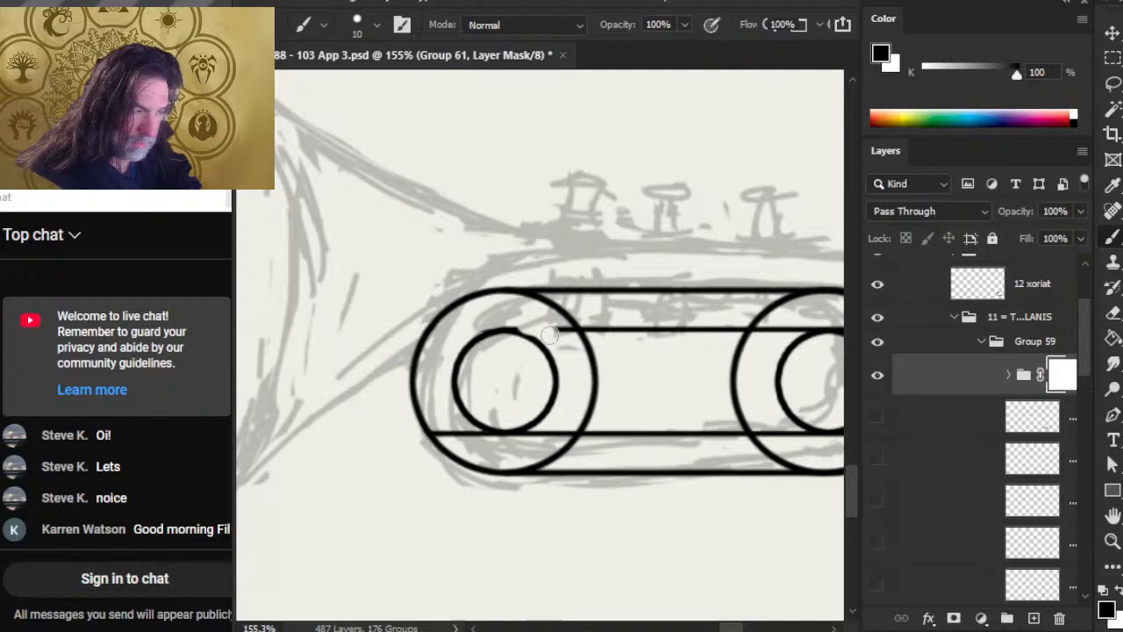
key("ctrl+z")
key("ctrl+z")
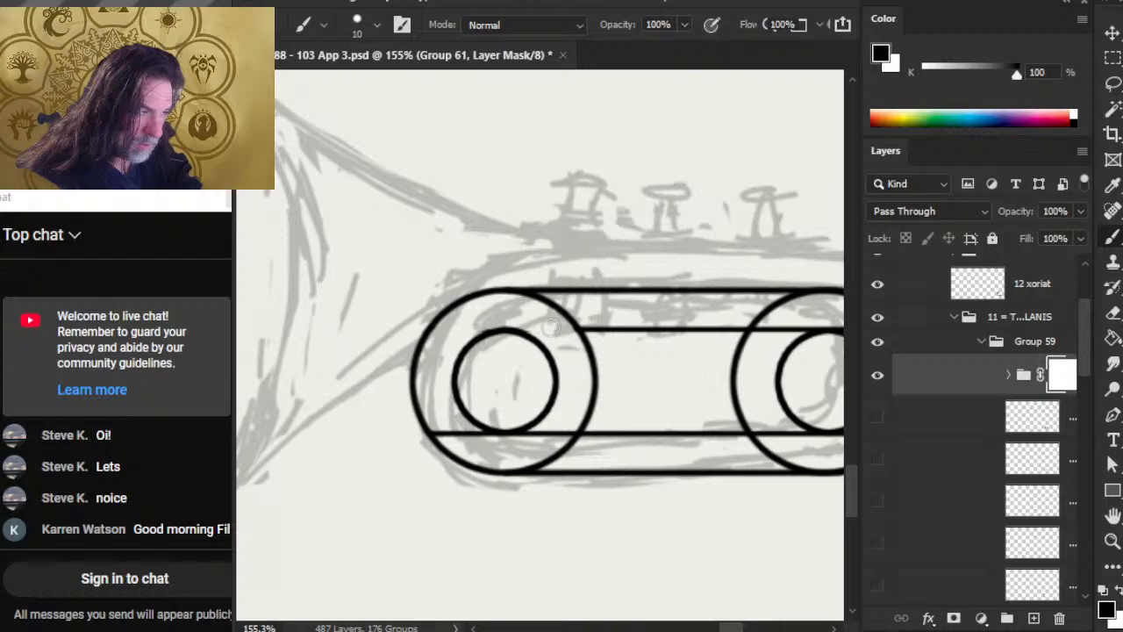
Mask out the left outer circle's arc where it crosses between the two upper tube lines, keeping the inner tube line intact
left_click_drag(550, 326, 548, 312)
key("shift")
key("shift")
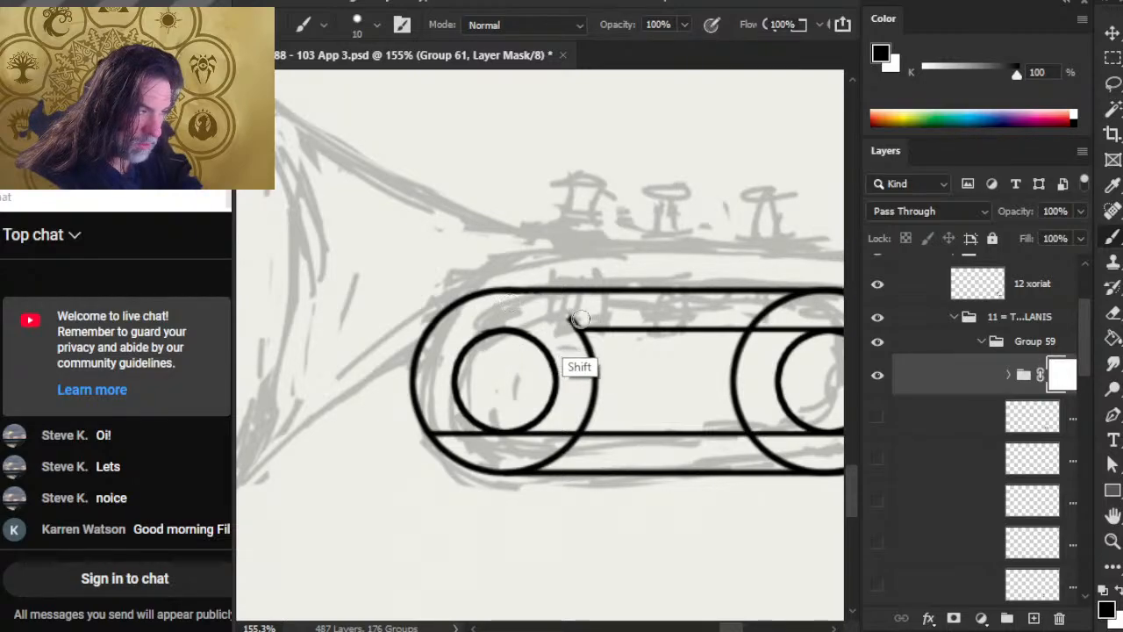
left_click_drag(584, 317, 545, 353)
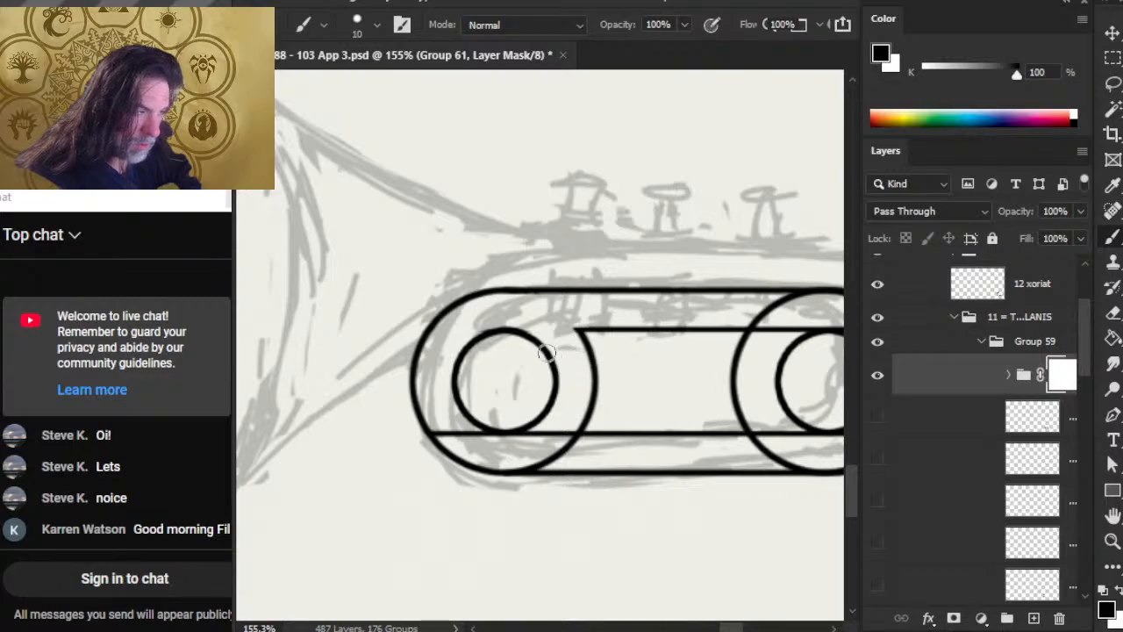
key("e")
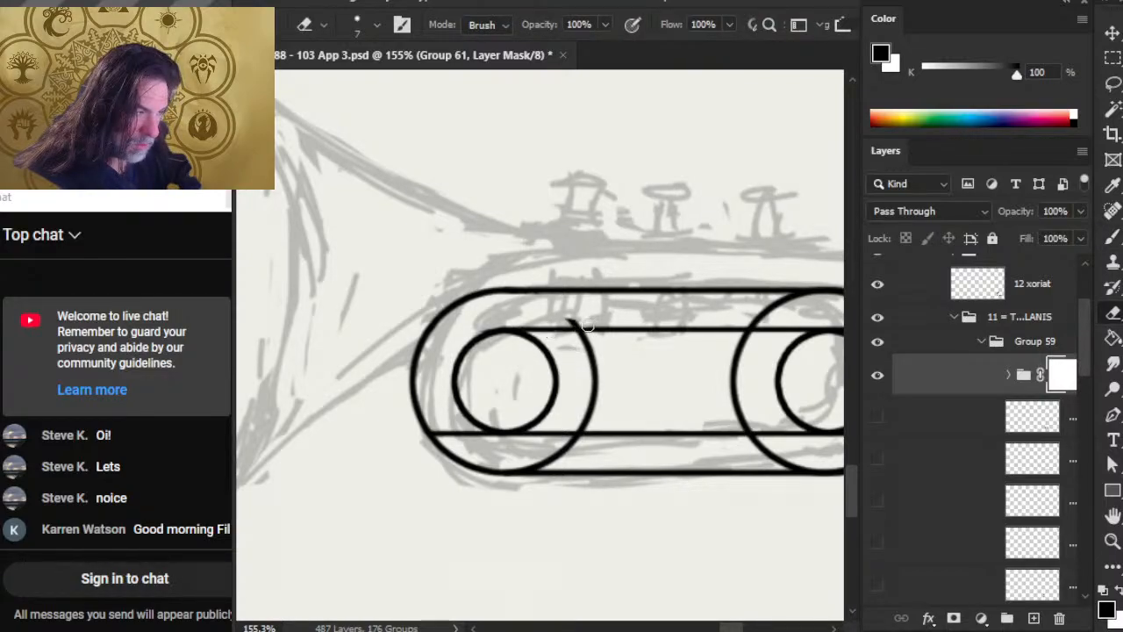
key("b")
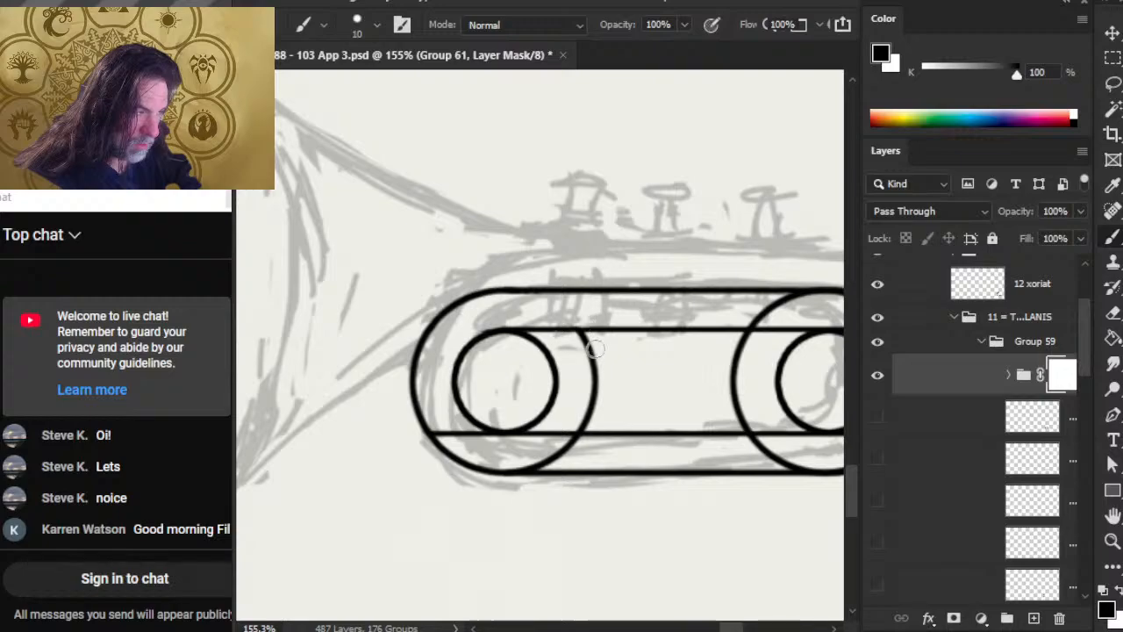
Mask out the left circles' remaining inward-facing arcs and the lower inner line's overhang to form a clean left bend
mouse_move(595, 349)
left_mouse_down()
mouse_move(570, 333)
mouse_move(547, 339)
mouse_move(602, 352)
left_mouse_up()
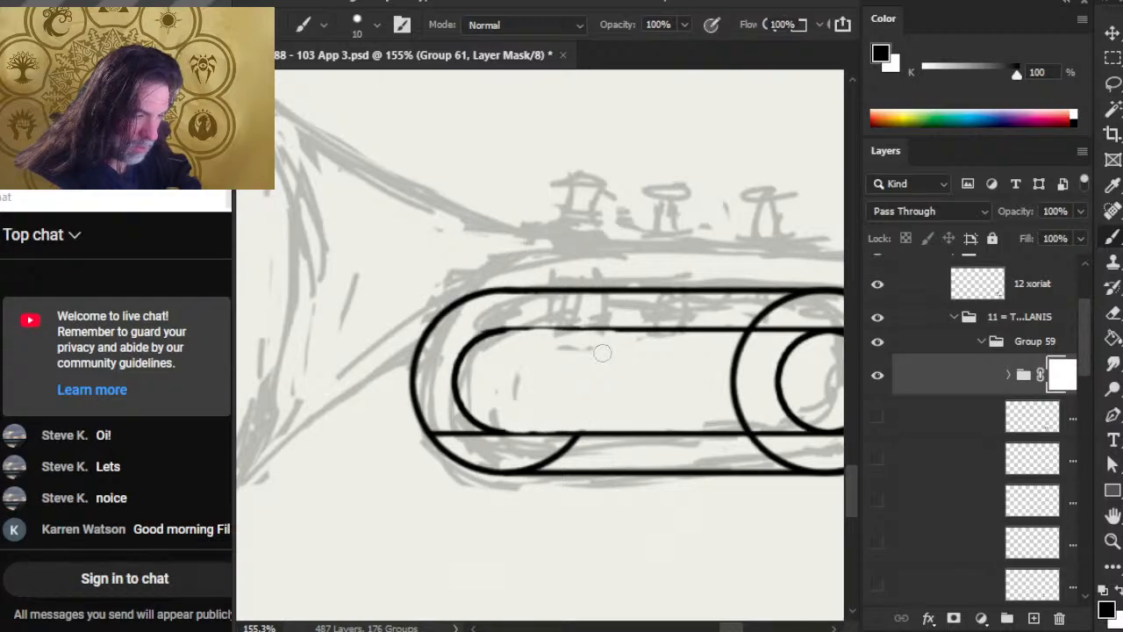
left_click_drag(455, 436, 458, 438)
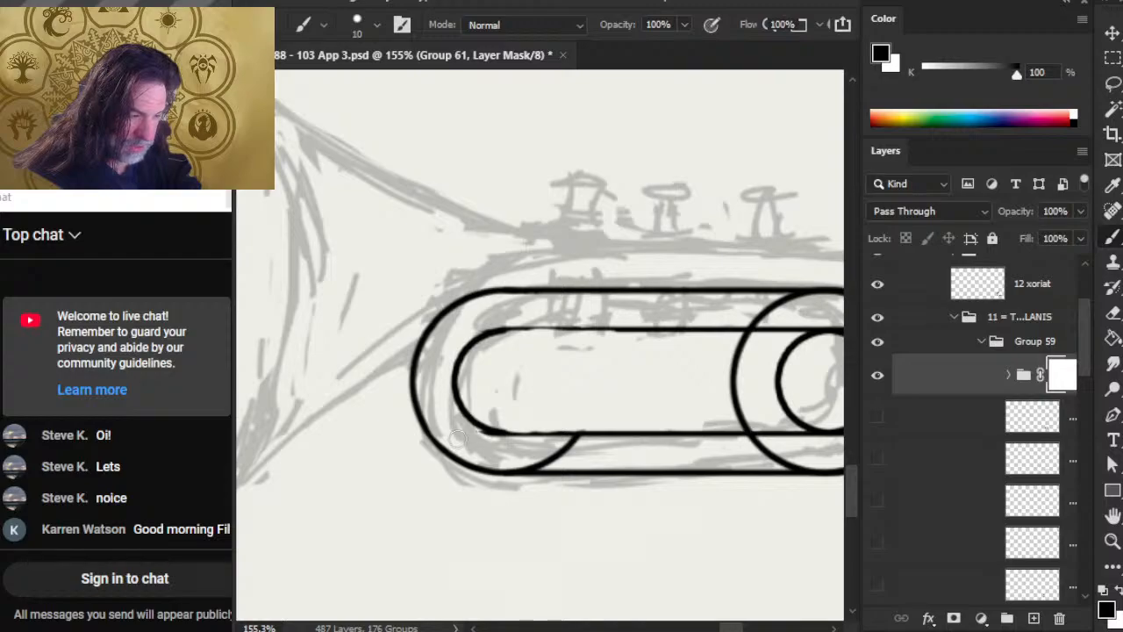
left_click_drag(557, 455, 571, 447)
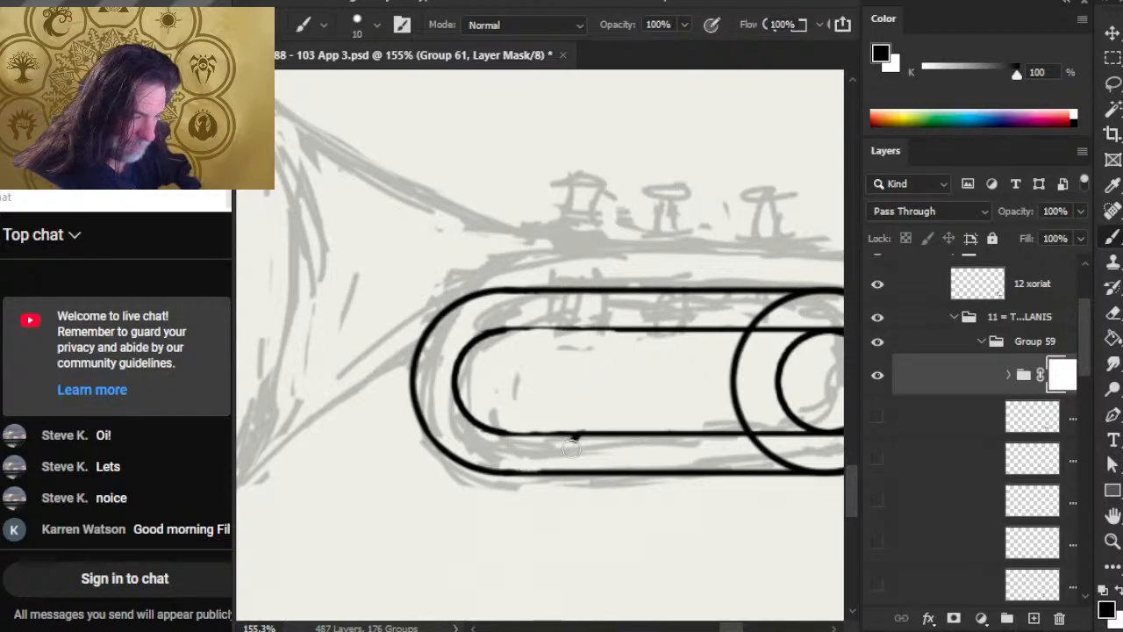
Mask out the right circles' inward-facing arcs and the inner tube lines' overhangs to form the loop's right bend
scroll(579, 452, "right", 5)
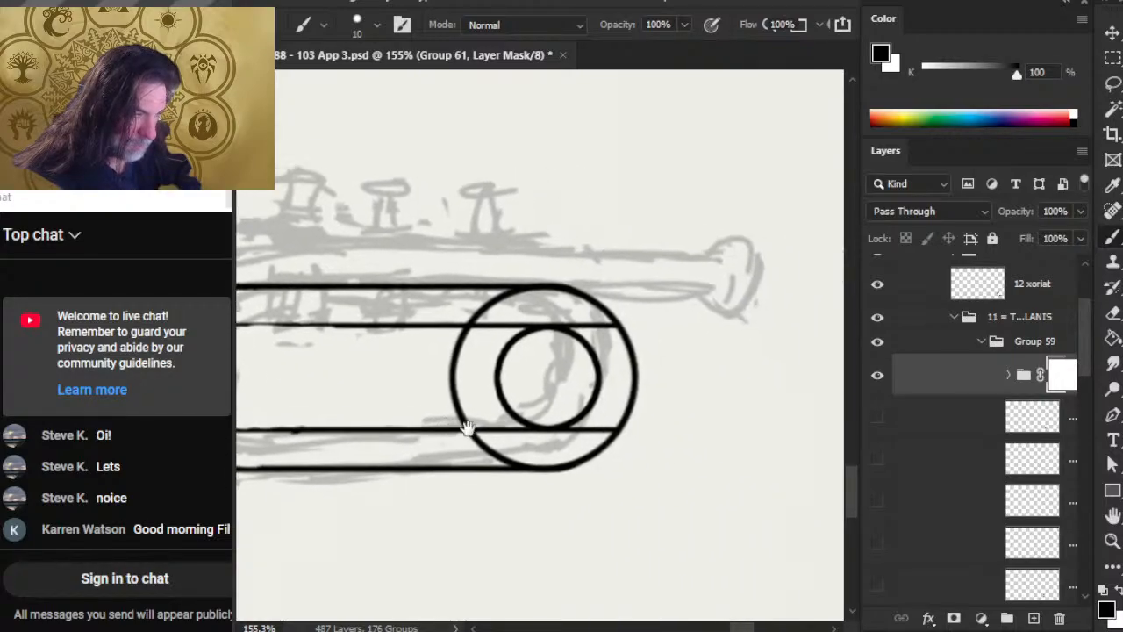
mouse_move(478, 294)
left_mouse_down()
mouse_move(461, 314)
mouse_move(500, 286)
mouse_move(479, 293)
left_mouse_up()
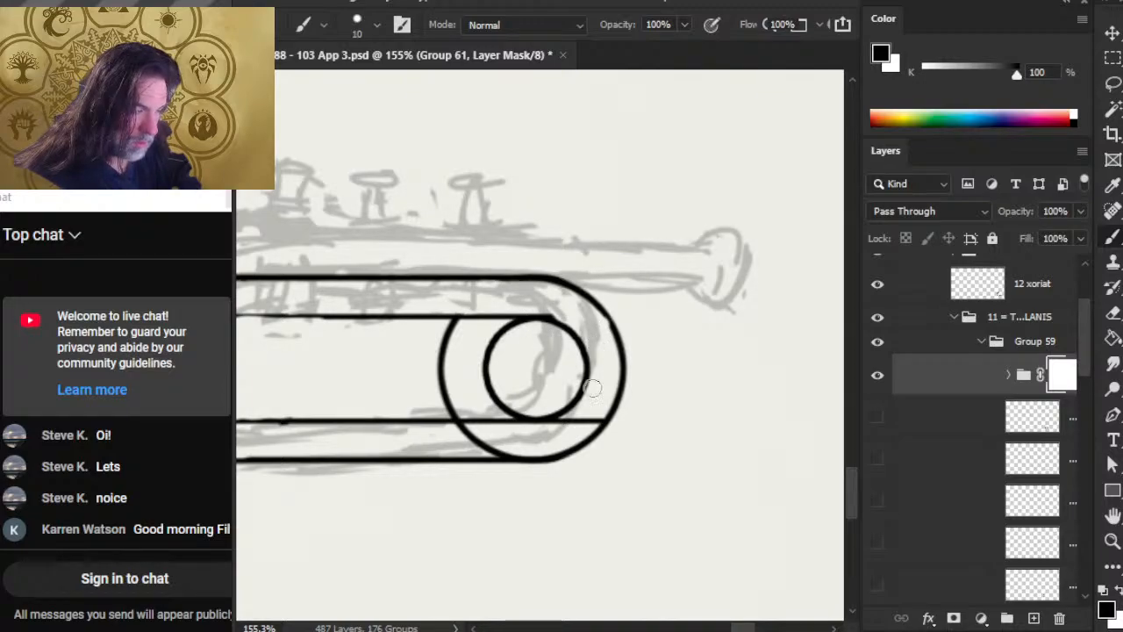
mouse_move(592, 388)
left_mouse_down()
mouse_move(585, 419)
mouse_move(593, 409)
mouse_move(596, 418)
mouse_move(523, 413)
mouse_move(500, 429)
mouse_move(463, 412)
mouse_move(472, 434)
mouse_move(459, 430)
mouse_move(516, 431)
mouse_move(521, 397)
left_mouse_up()
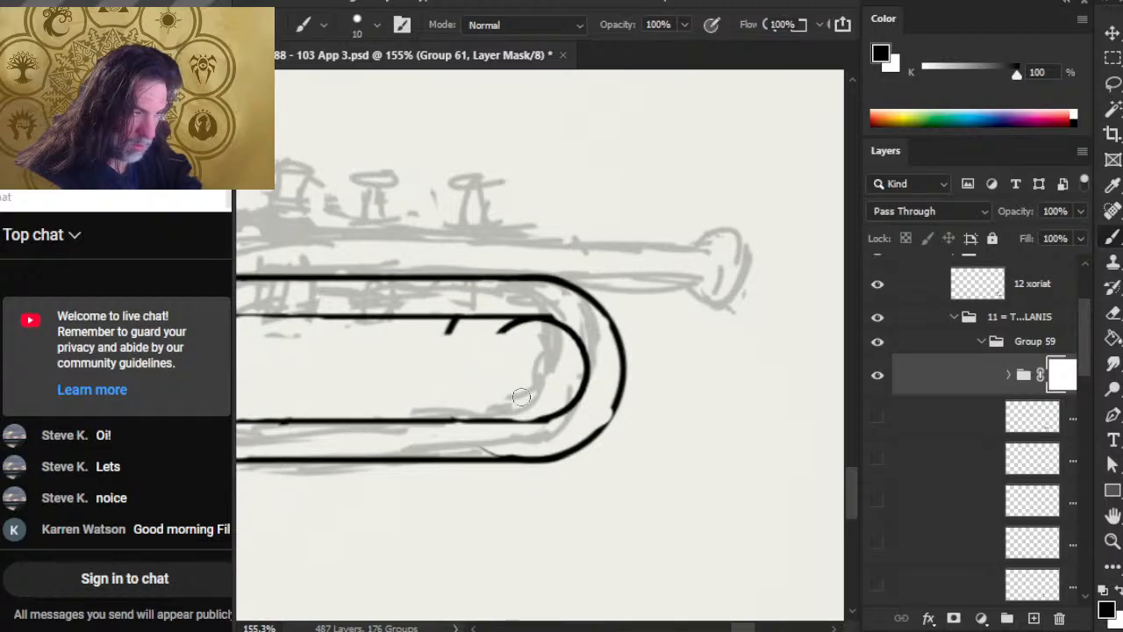
Show the layer with the trumpet's bell and main tube lines again, and check the other hidden layers by toggling their visibility
key("z")
left_click_drag(548, 342, 447, 389)
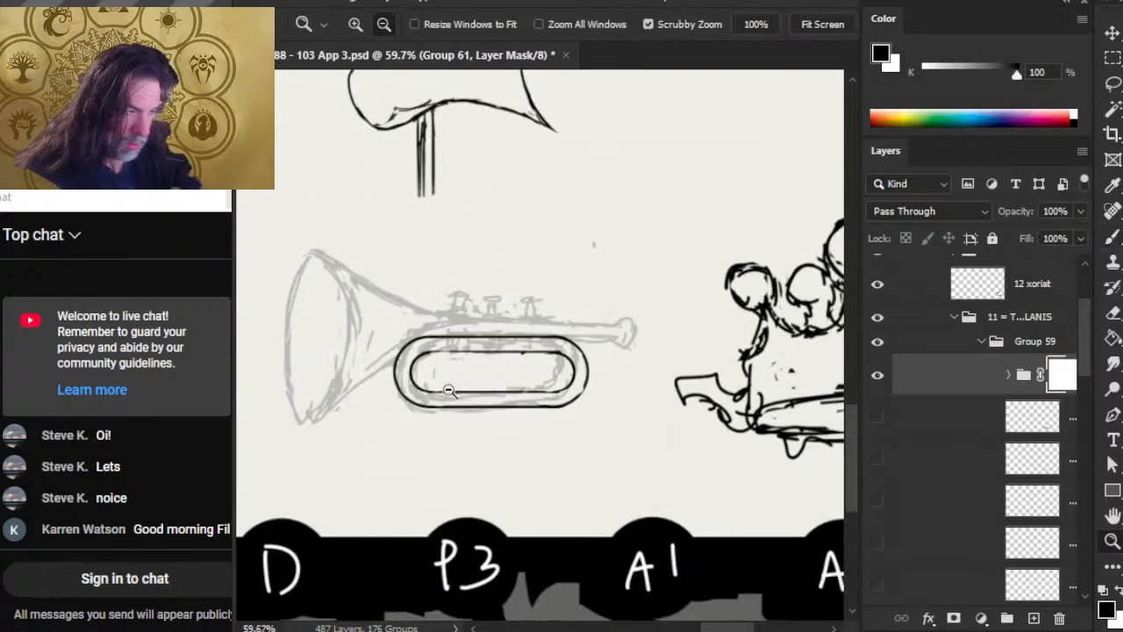
left_click(878, 419)
left_click(878, 419)
left_click(878, 462)
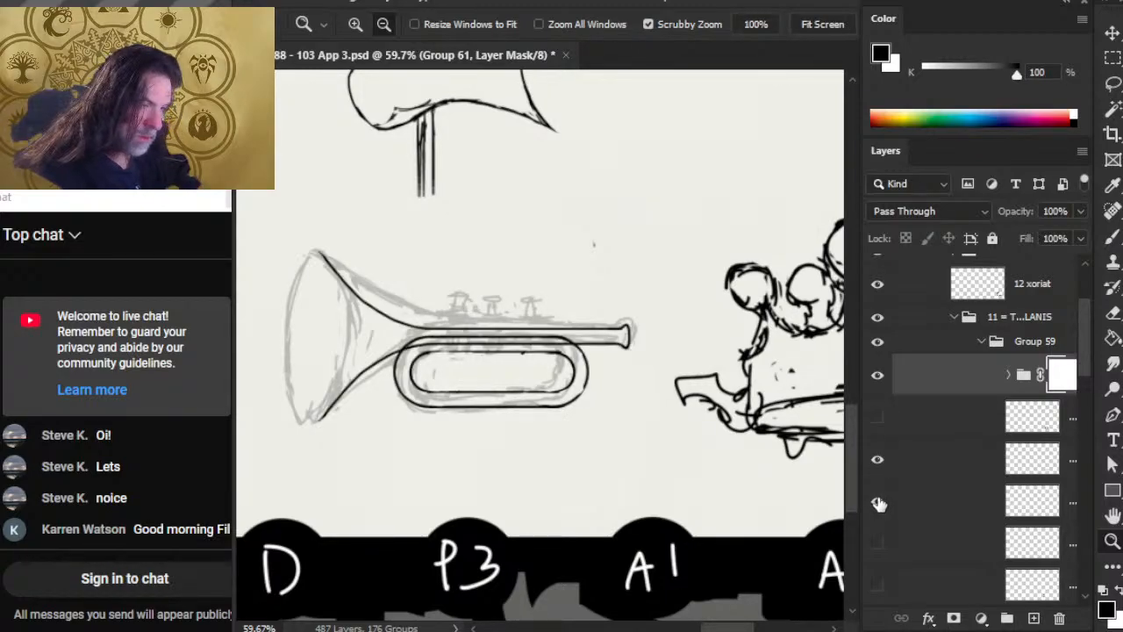
left_click(884, 430)
left_click(877, 421)
left_click(877, 421)
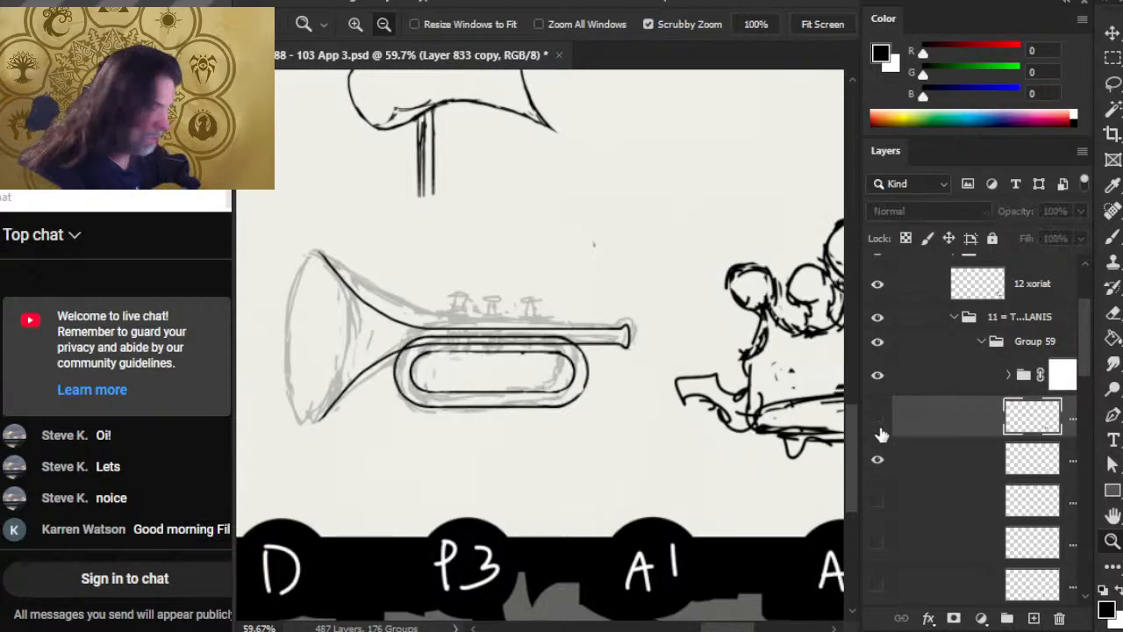
scroll(1080, 369, "down", 3)
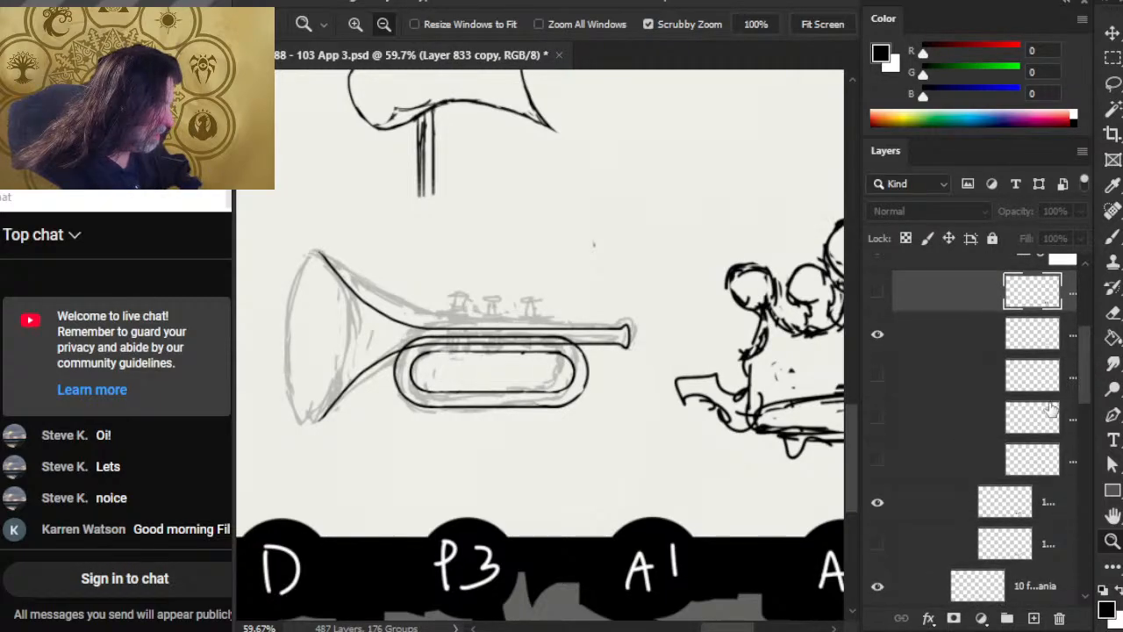
Toggle the main tube lines layer and the hidden layer beneath it to check their contents, and select the hidden layer
left_click(880, 383)
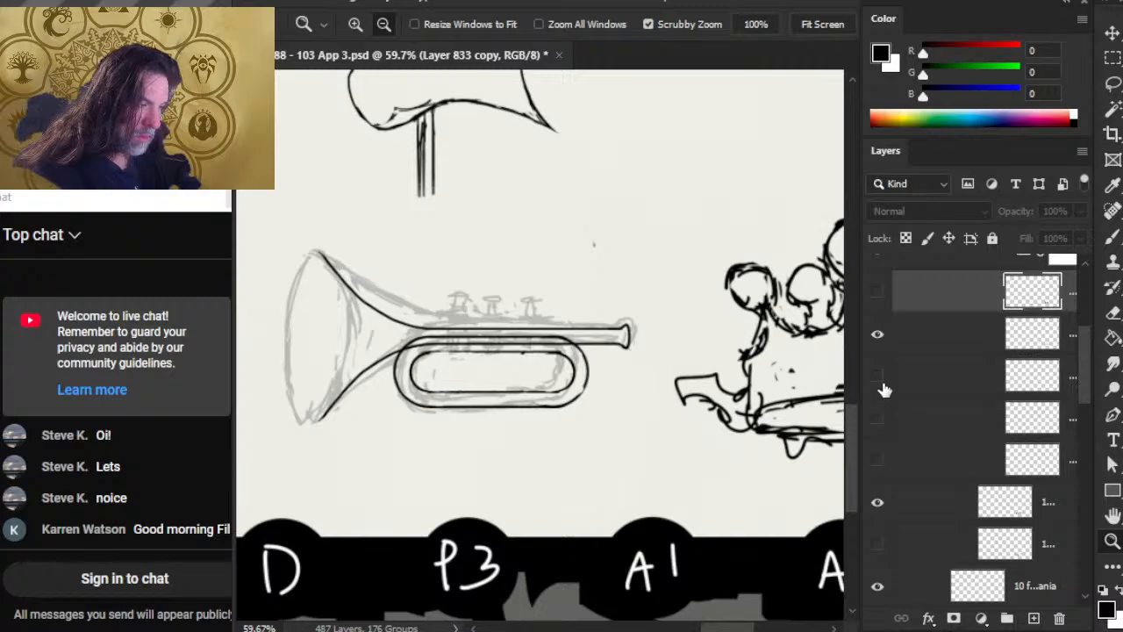
key("l")
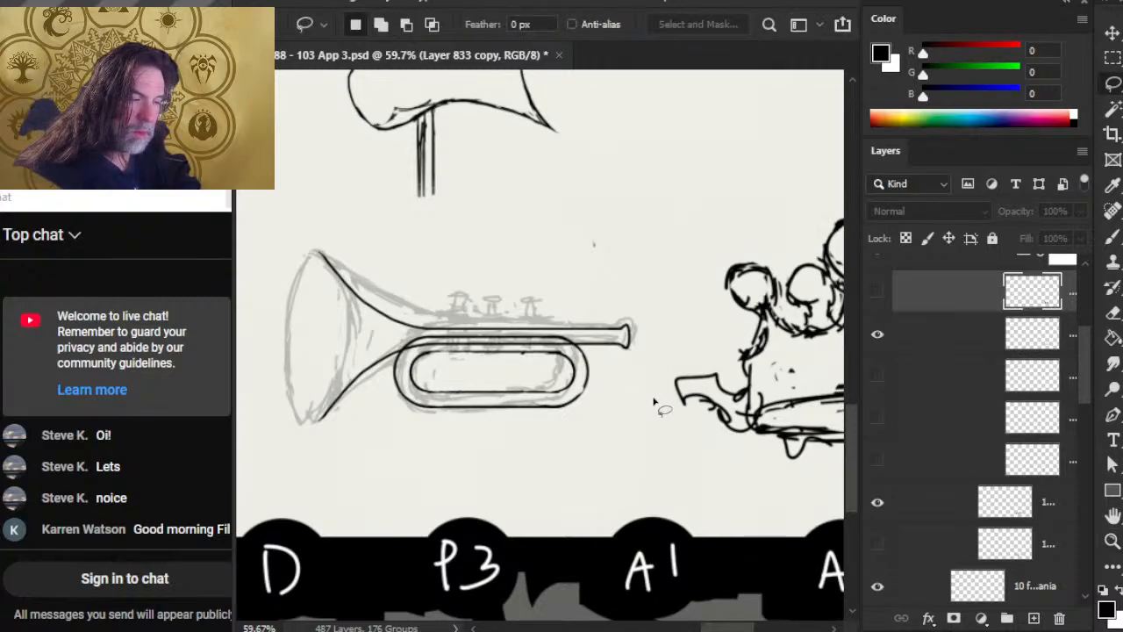
left_click(879, 342)
left_click(879, 342)
left_click(882, 379)
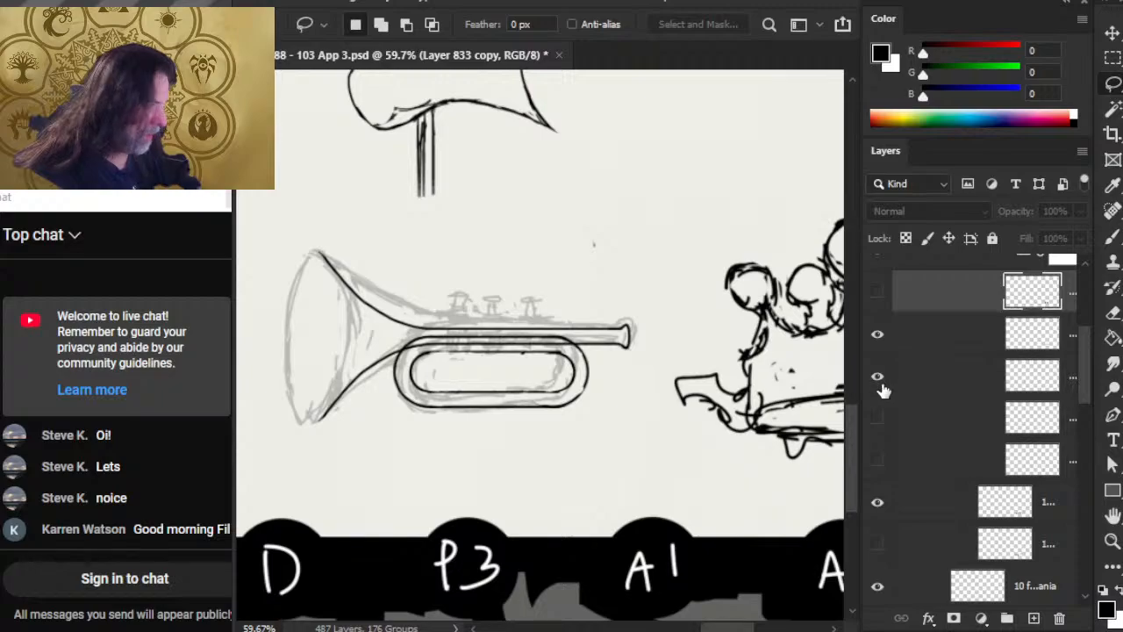
left_click(905, 381)
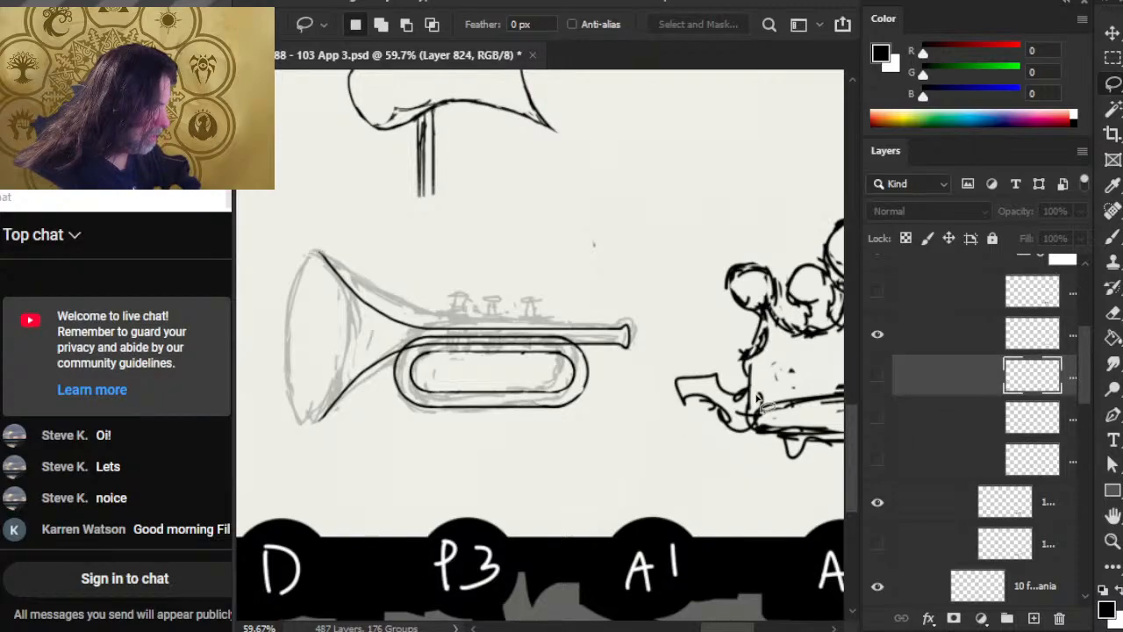
right_click(670, 422)
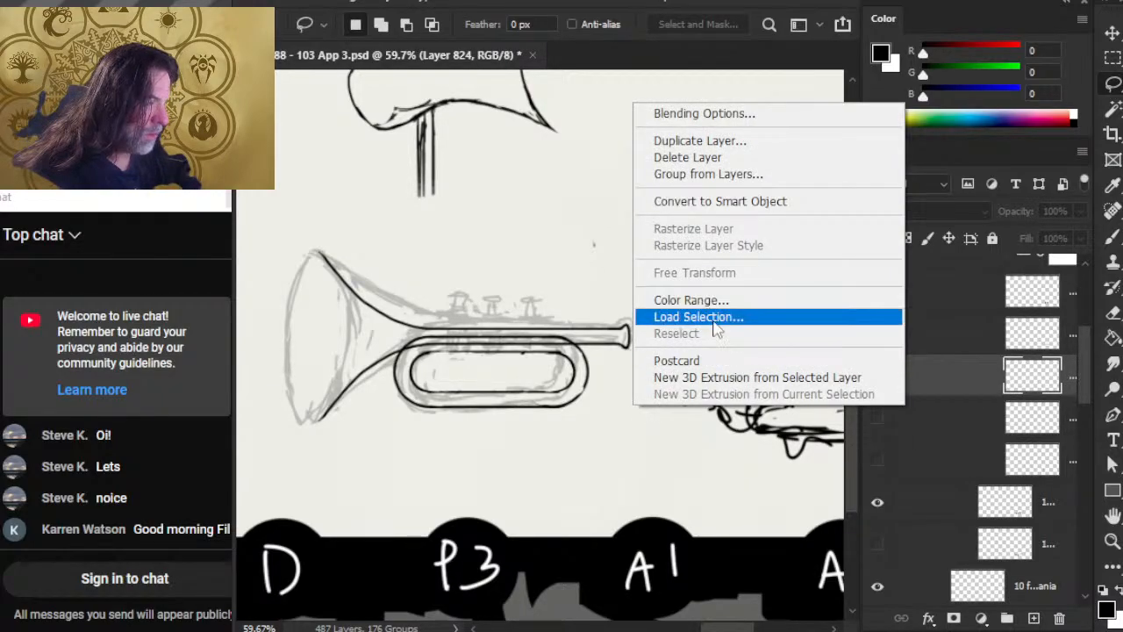
left_click(577, 419)
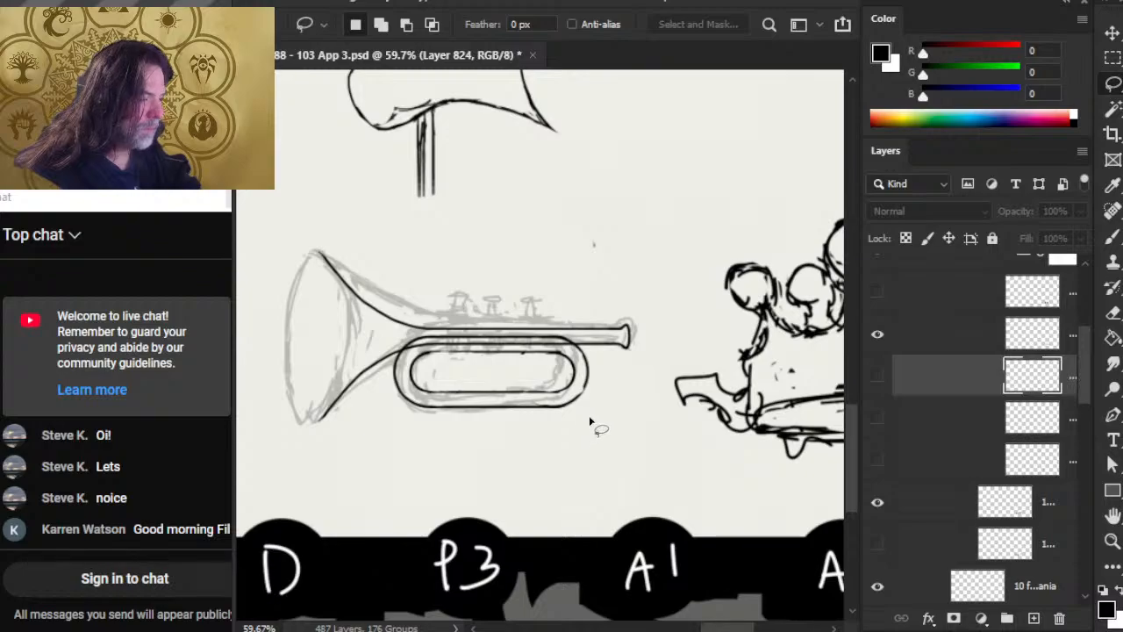
right_click(594, 412)
left_click(572, 444)
right_click(570, 424)
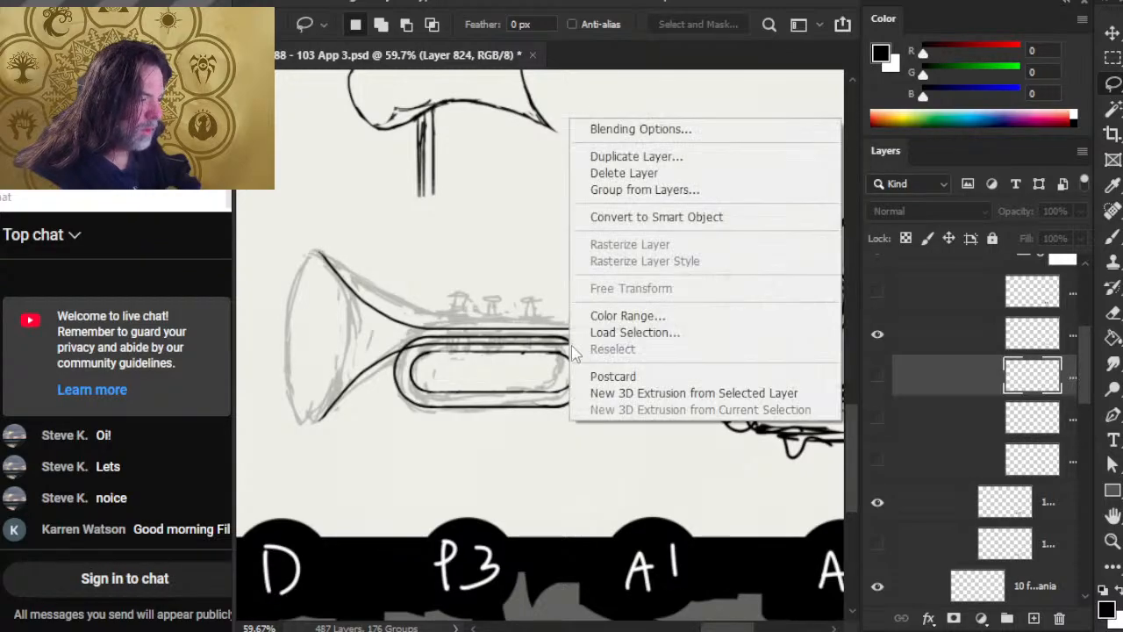
left_click(532, 444)
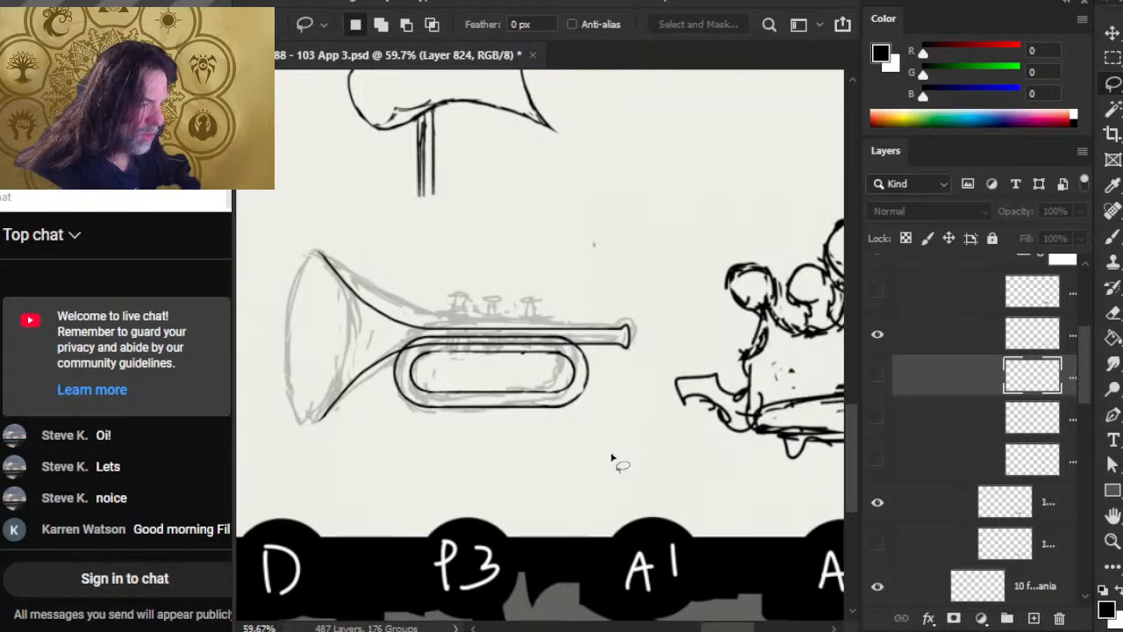
right_click(570, 399)
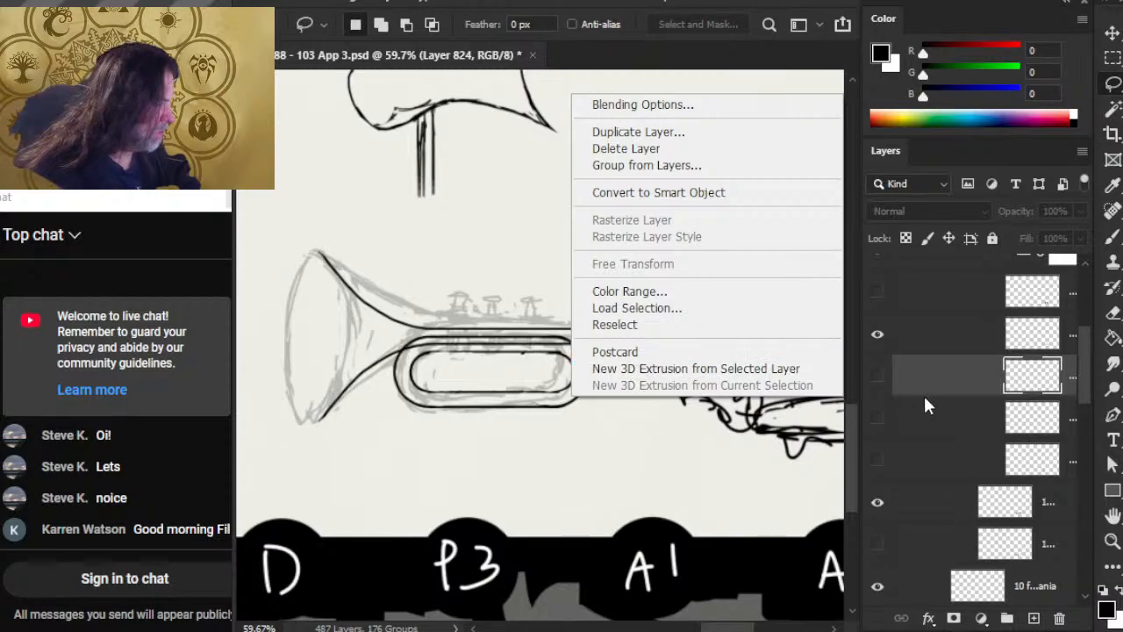
Show the hidden layer below the main tube lines, check its extent with Free Transform, and delete the layer
left_click(871, 387)
left_click(877, 379)
left_click(880, 383)
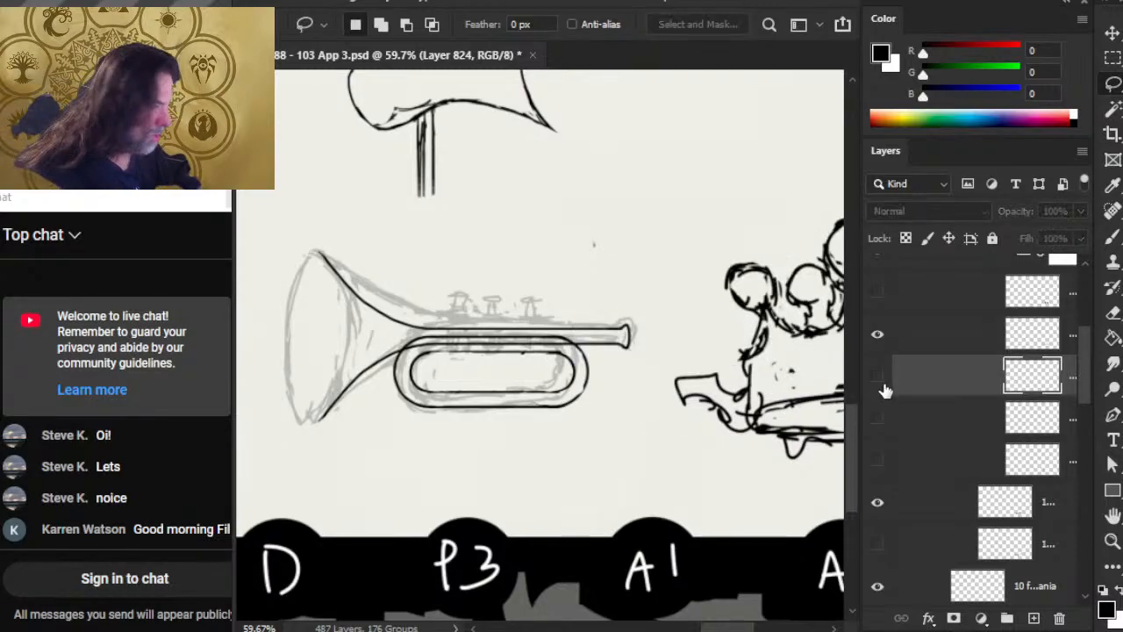
left_click(877, 379)
right_click(693, 406)
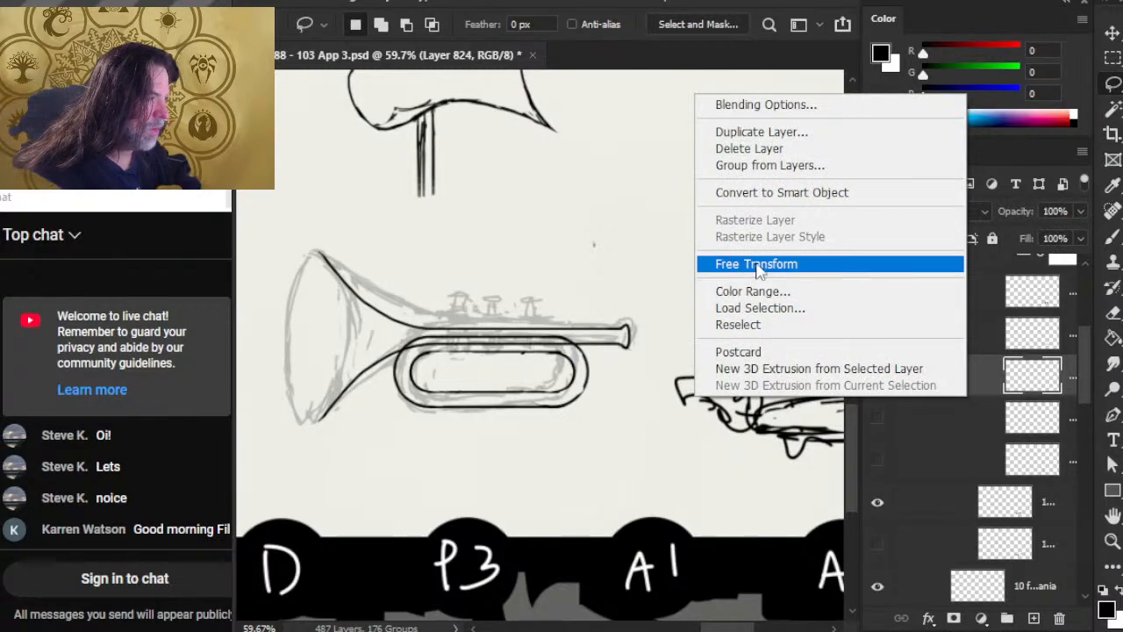
left_click(751, 268)
key("Return")
key("Delete")
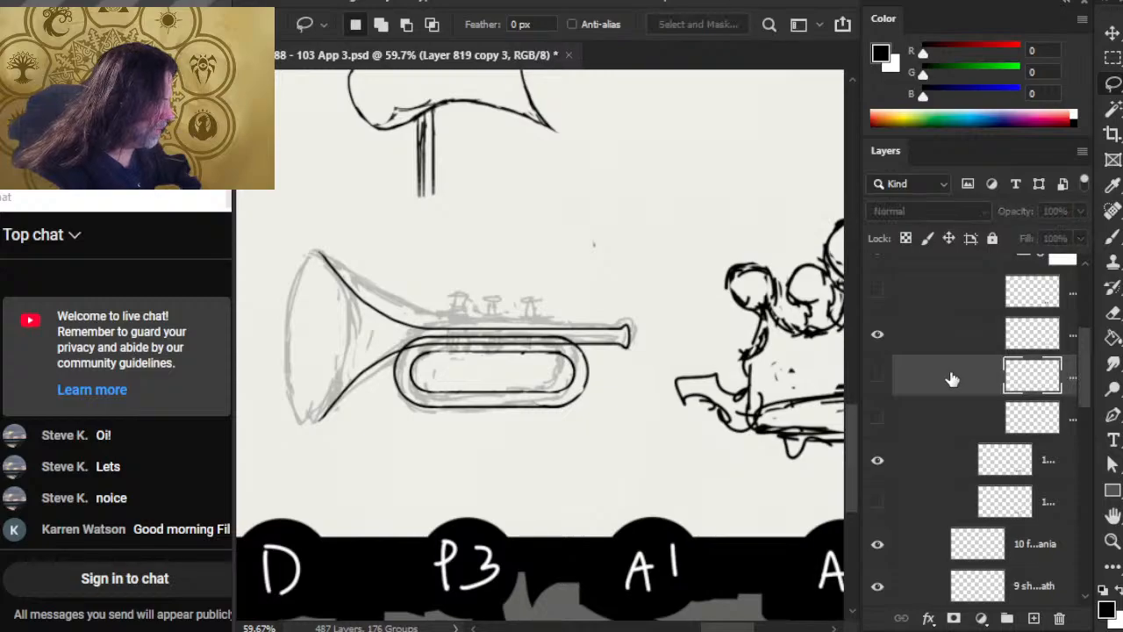
Show the two hidden layers with the trumpet bell's rim curves, and check the main tube lines layer by toggling it
left_click(880, 384)
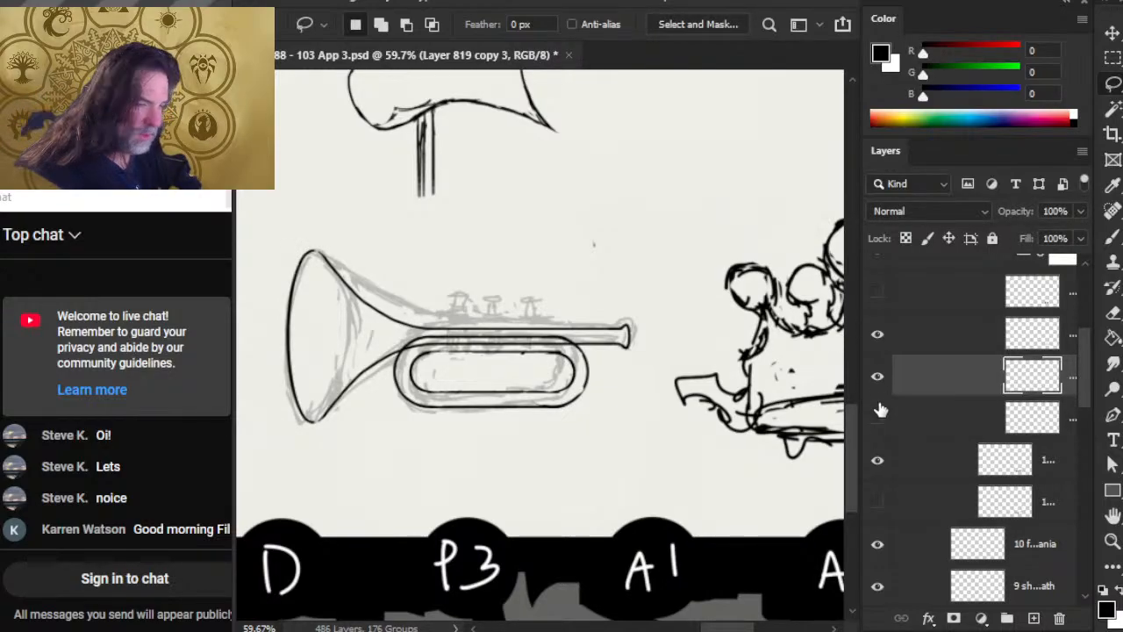
left_click(879, 339)
left_click(879, 338)
Add a layer mask to the main tube lines layer and paint out the lower tube line above the tubing loop
left_click(913, 349)
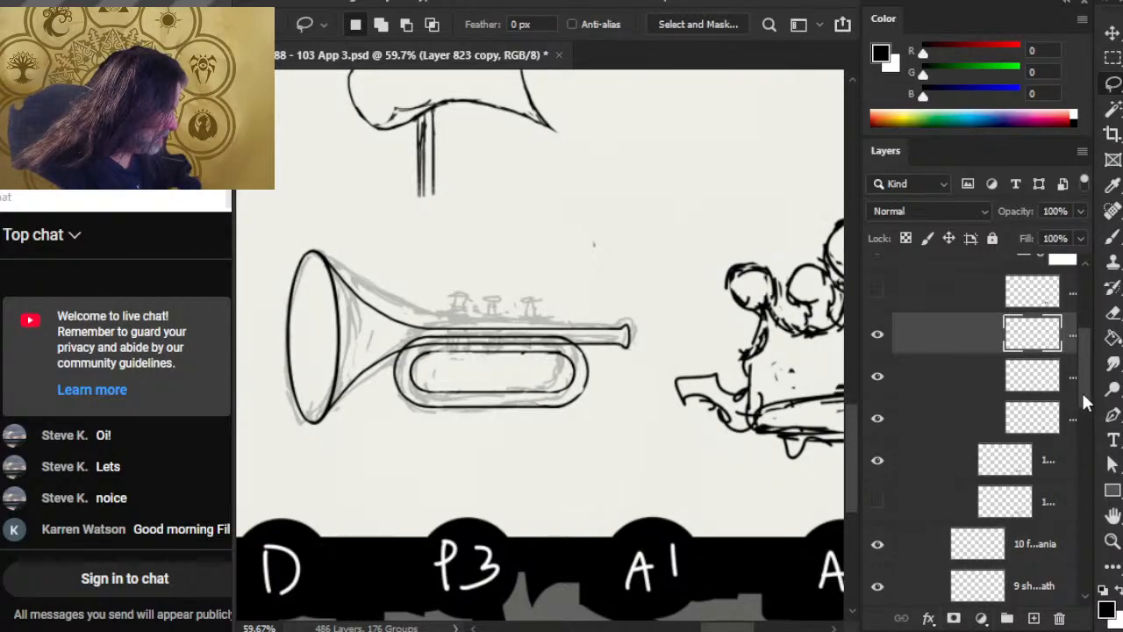
scroll(1087, 395, "up", 3)
scroll(1091, 374, "down", 1)
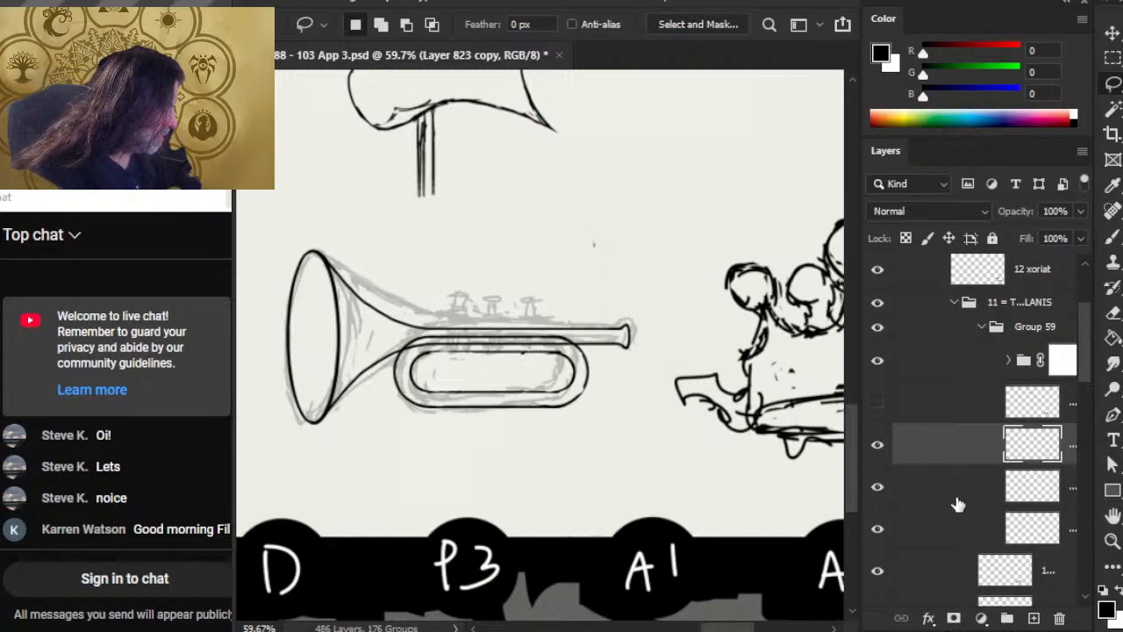
left_click(952, 620)
key("b")
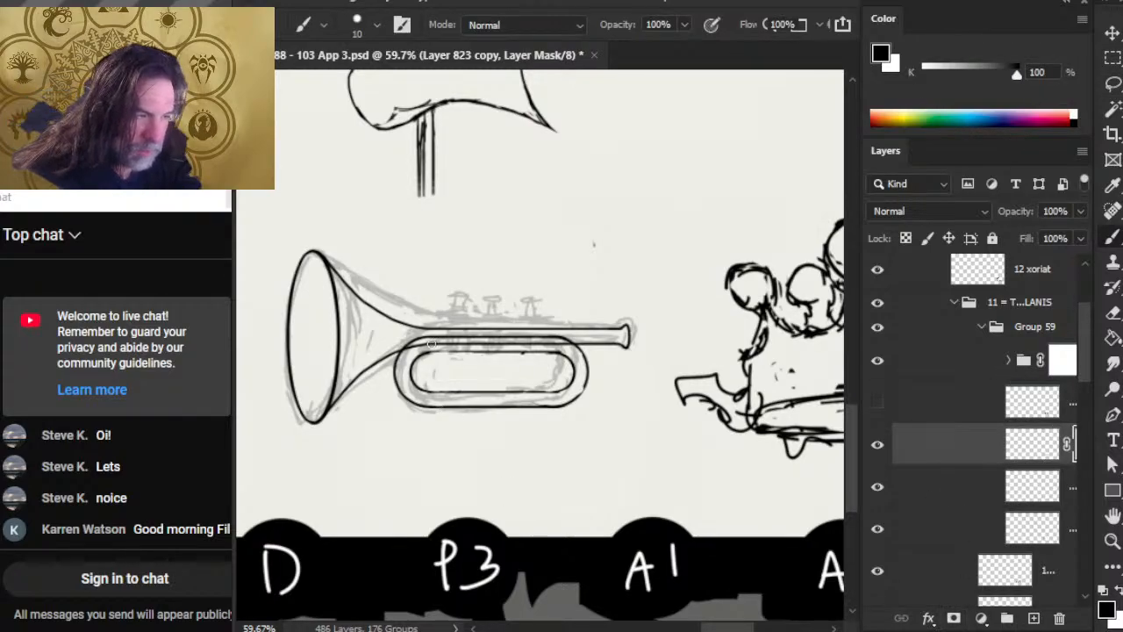
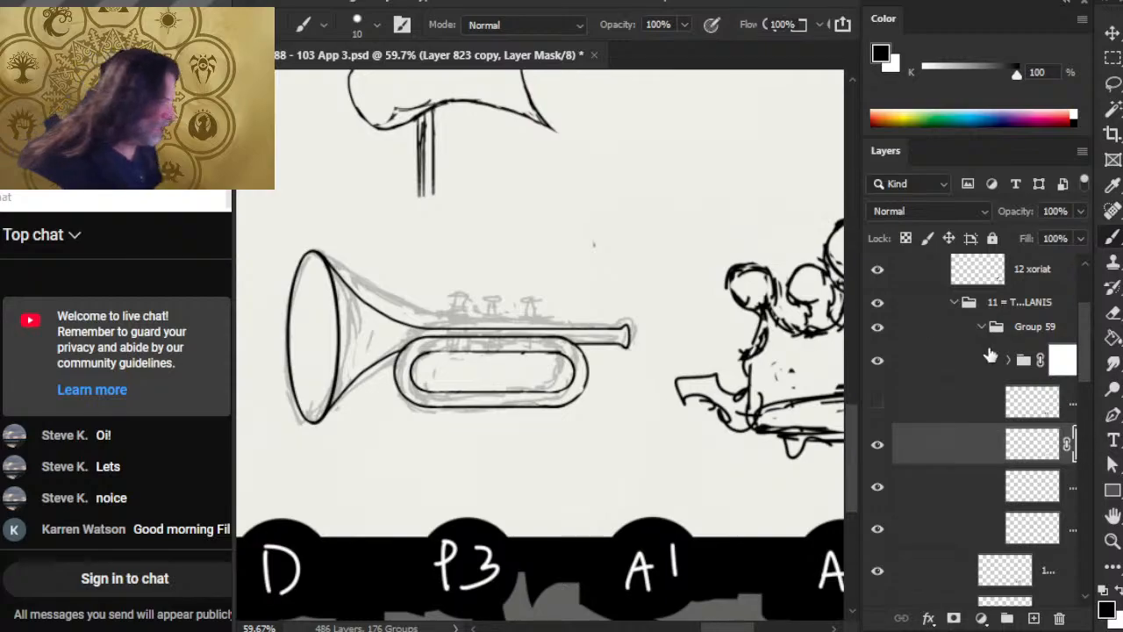
Check the trumpet line art against its sketch by toggling Group 59 and the sketch layers, and look through the remaining layers
left_click(877, 324)
left_click(878, 325)
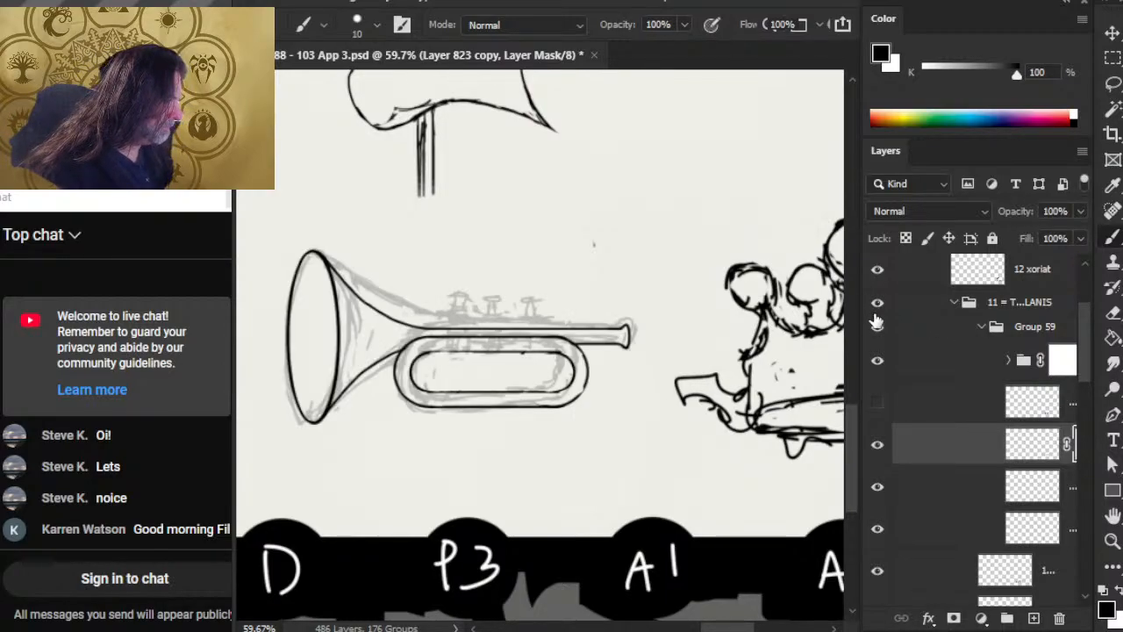
scroll(1078, 409, "down", 8)
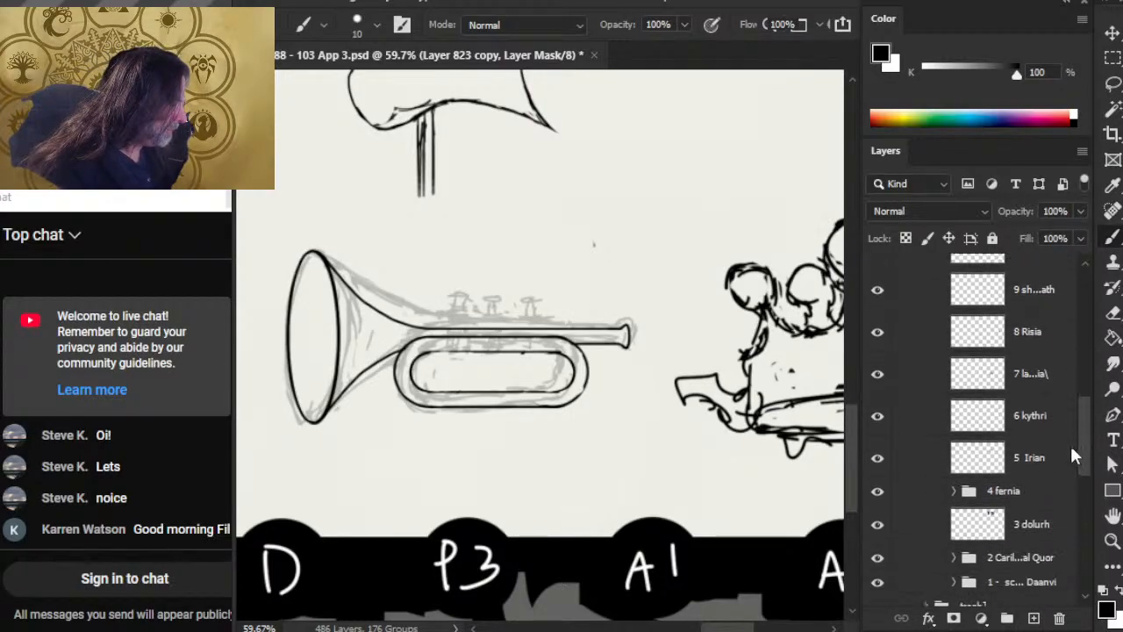
scroll(1074, 455, "down", 2)
scroll(1070, 458, "up", 2)
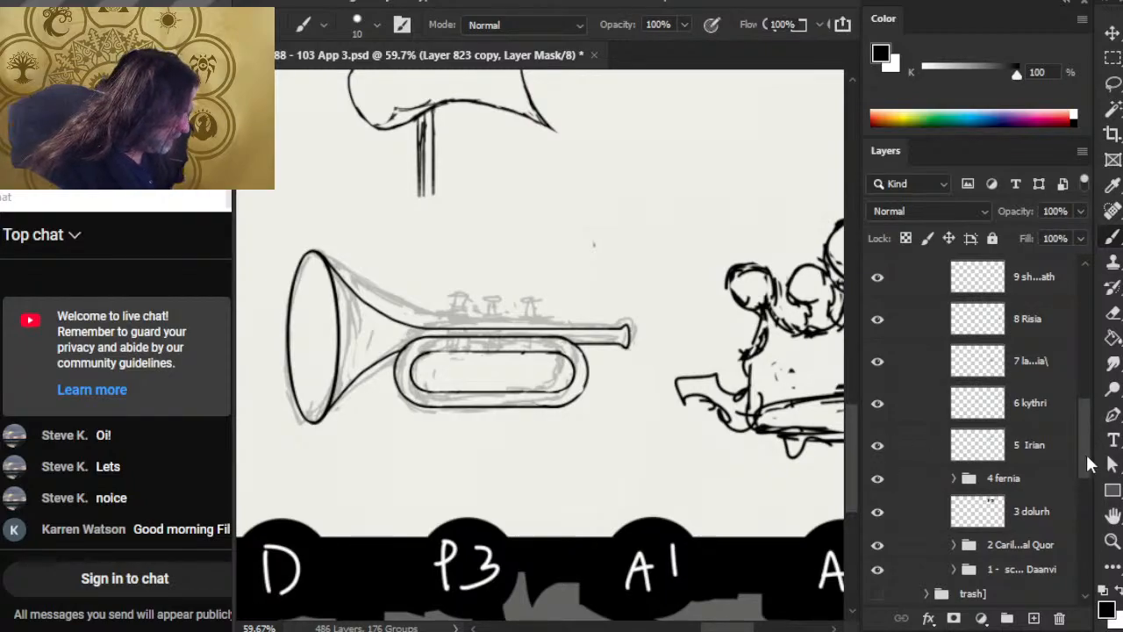
scroll(1087, 439, "up", 5)
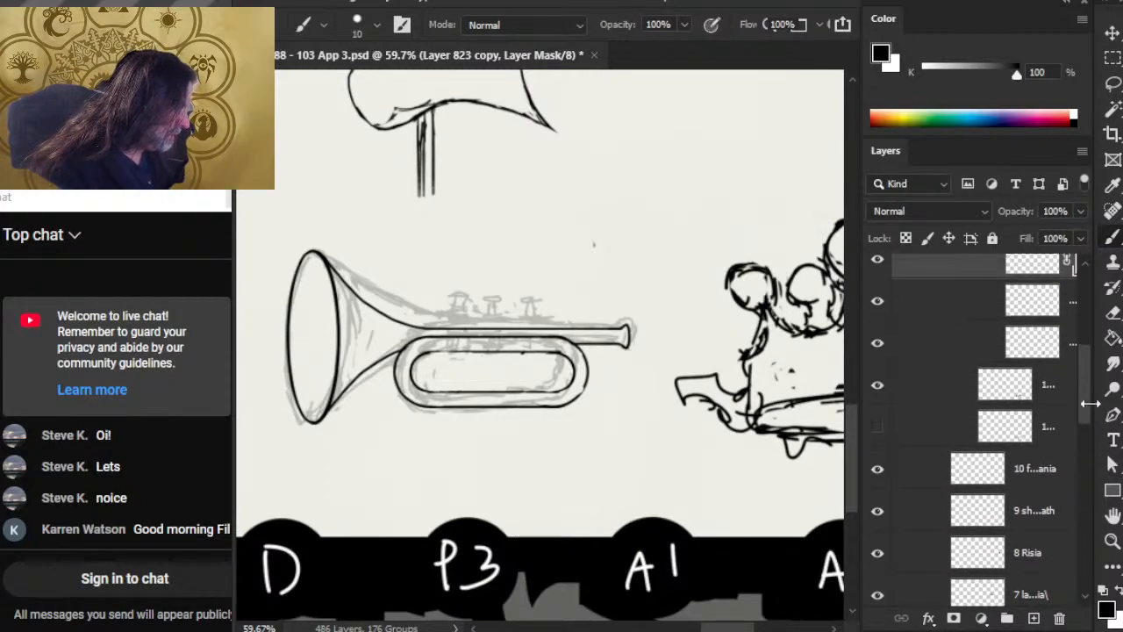
left_click(876, 427)
left_click(878, 427)
left_click(877, 384)
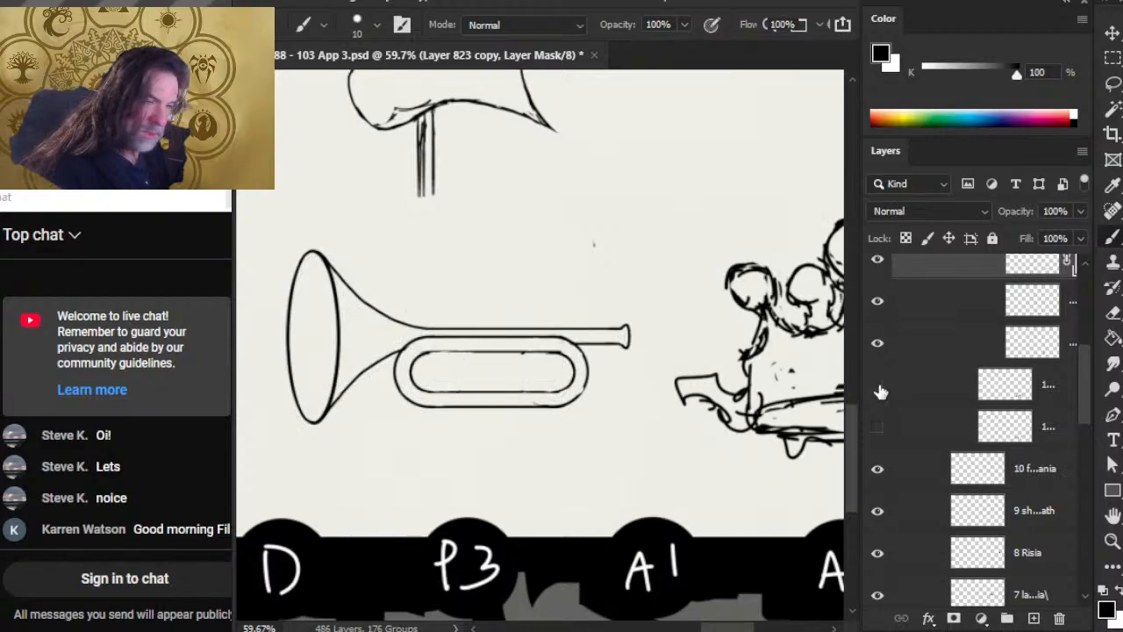
left_click(877, 386)
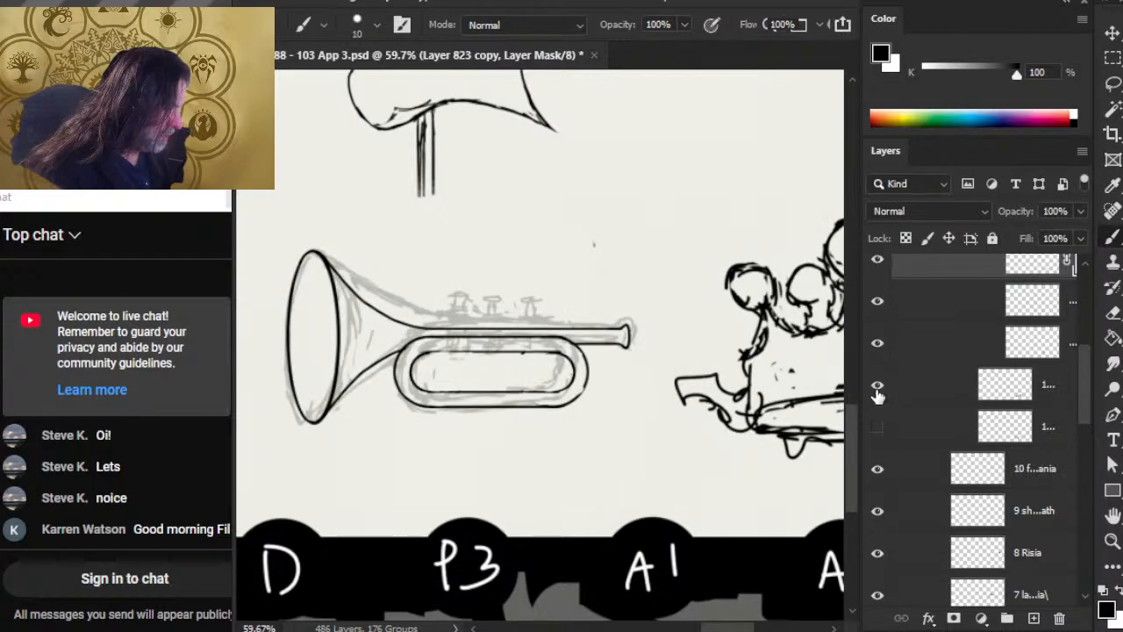
Show the angled trumpet sketch layer, lower its opacity to 36%, and hide the straight sketch layer
scroll(1084, 404, "up", 2)
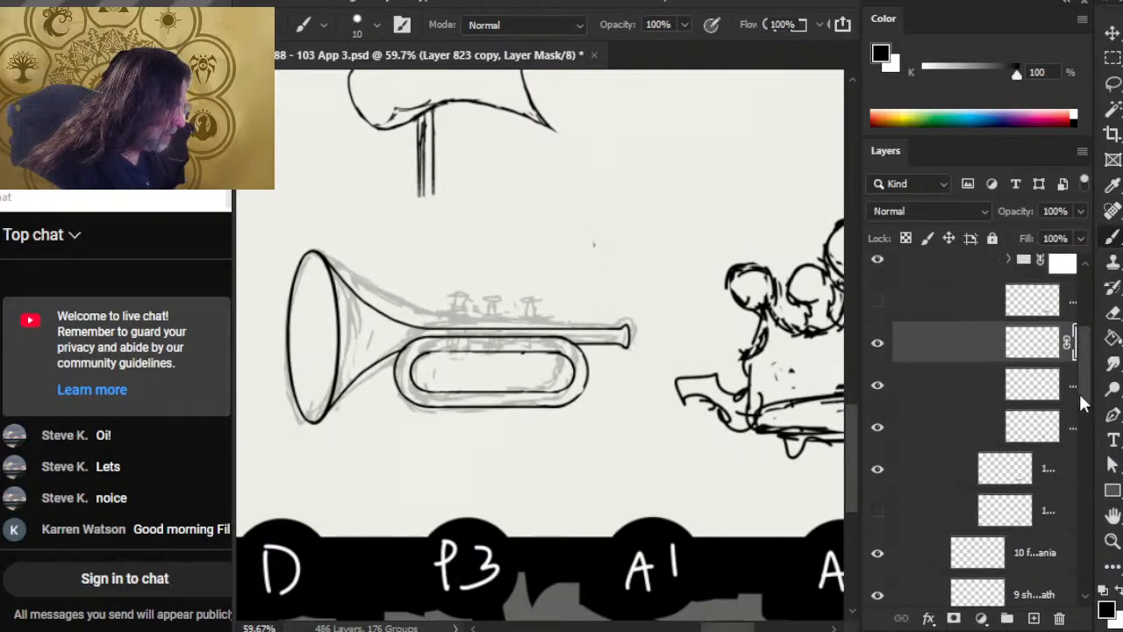
left_click(877, 493)
left_click(921, 493)
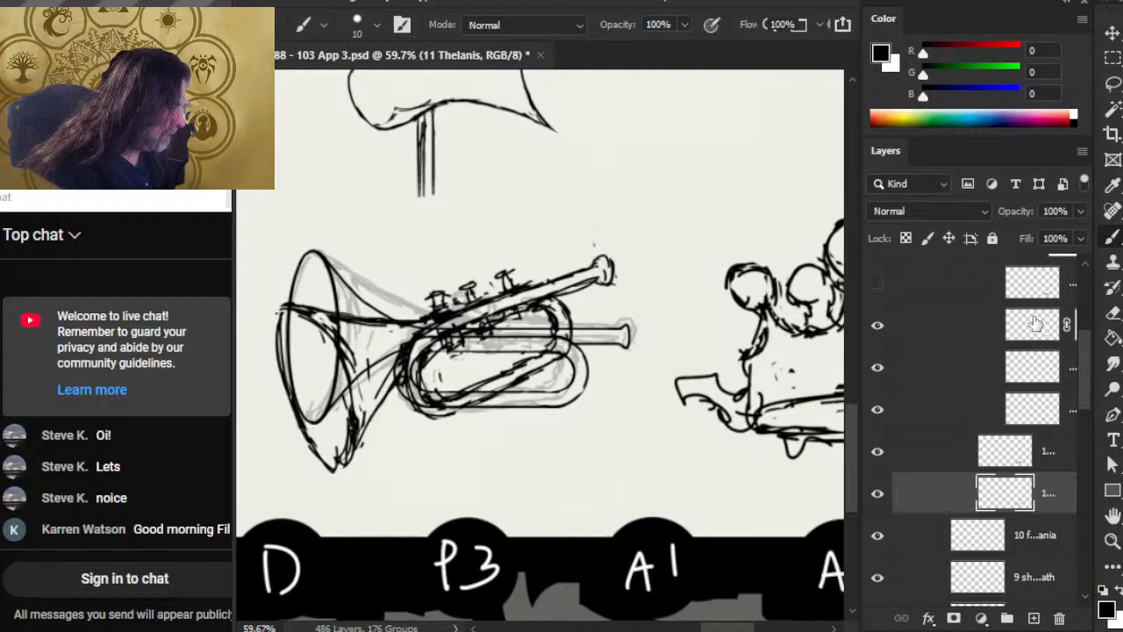
left_click(1080, 210)
mouse_move(1064, 241)
left_mouse_down()
mouse_move(998, 236)
mouse_move(1020, 237)
left_mouse_up()
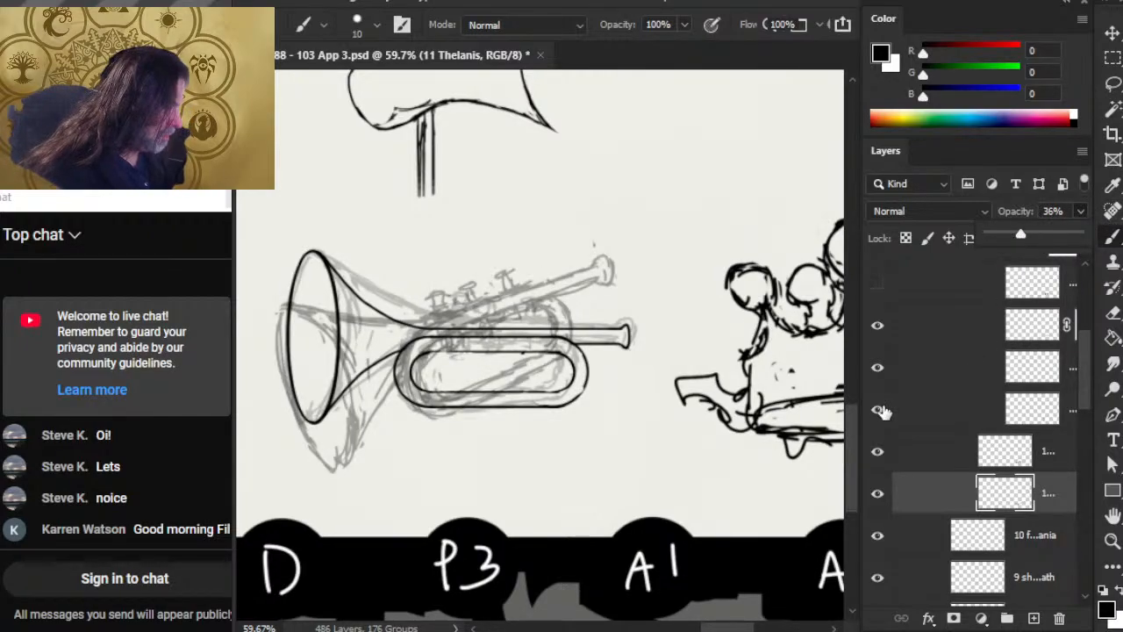
left_click(877, 451)
Toggle Group 59 to check that it holds the trumpet's line art, and select the group
scroll(1092, 406, "up", 4)
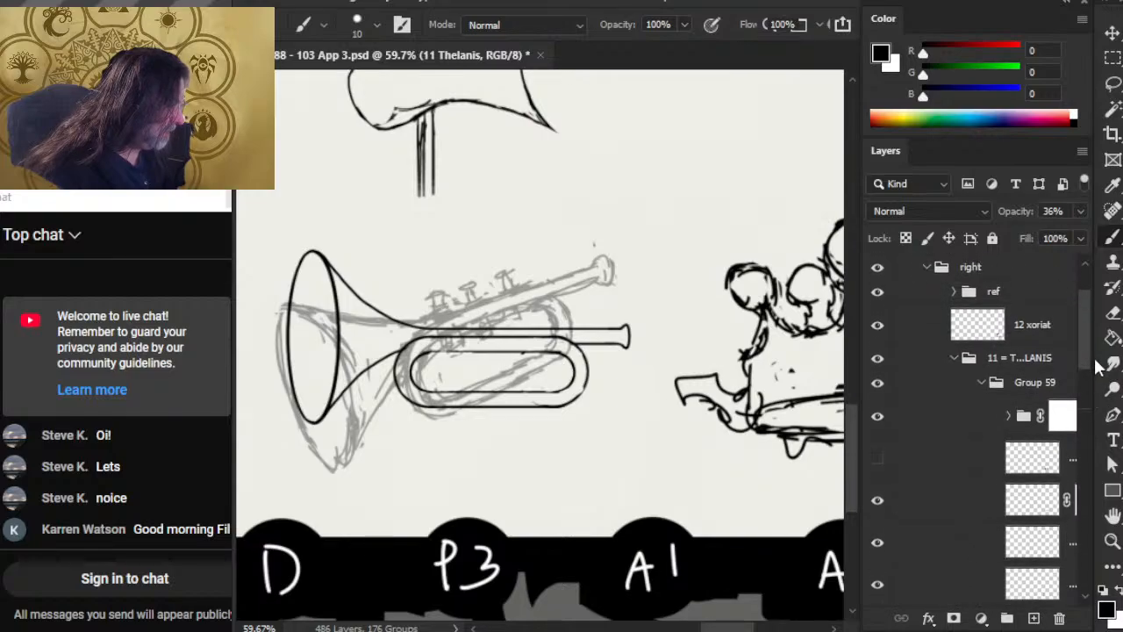
left_click(877, 372)
left_click(877, 372)
left_click(910, 375)
key("l")
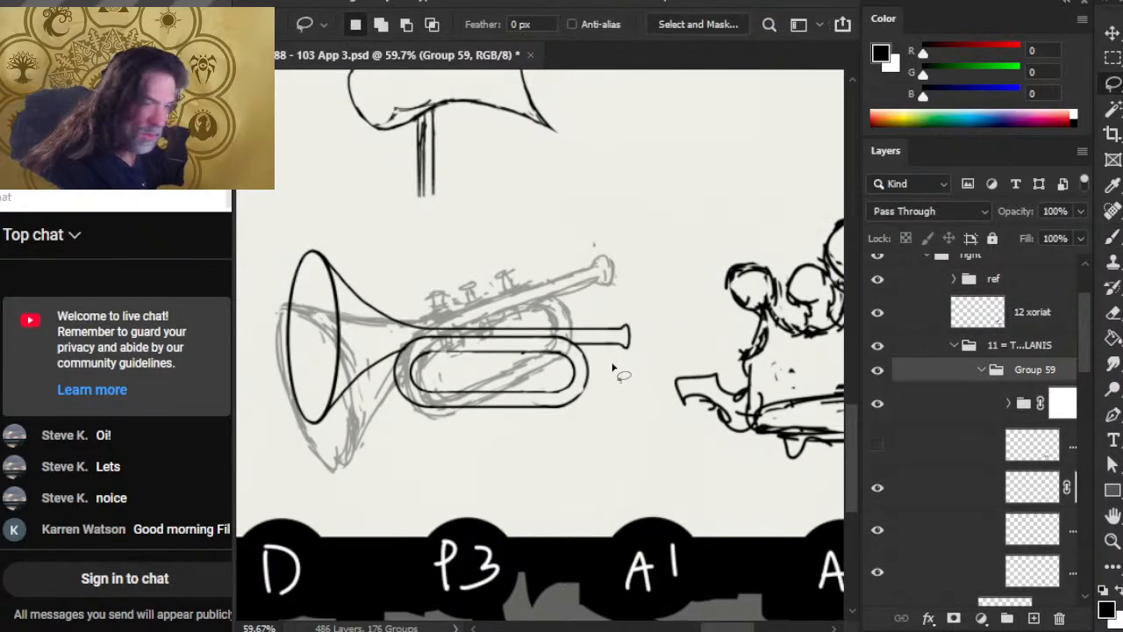
Try to rotate Group 59 with Free Transform to about -20.5° and position it over the angled trumpet sketch
right_click(612, 368)
left_click(702, 533)
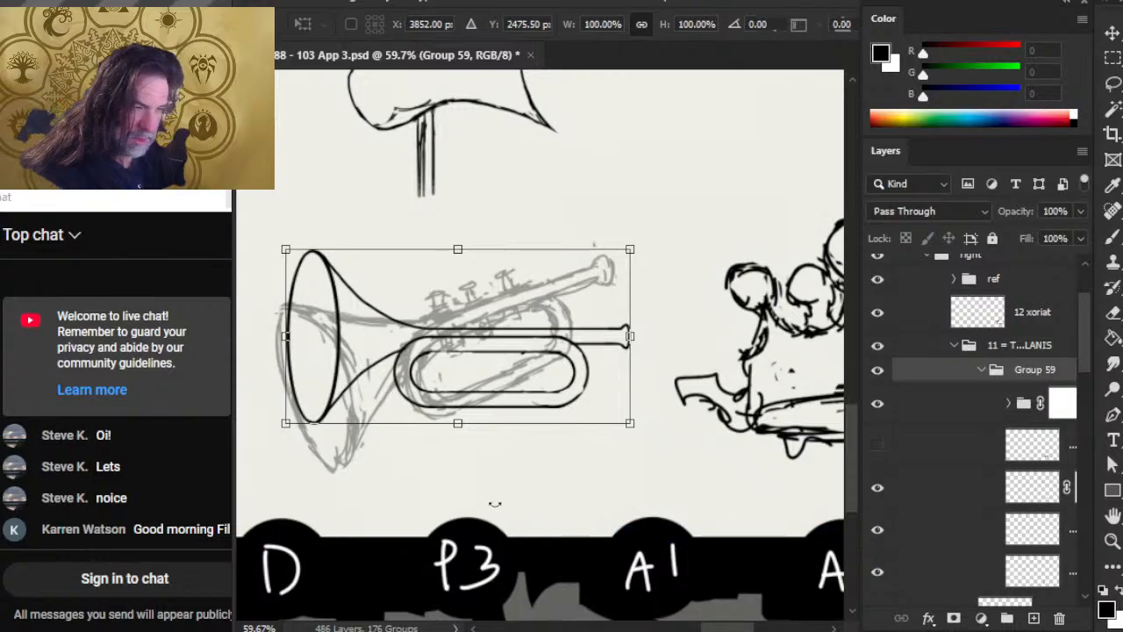
left_click_drag(495, 503, 560, 482)
left_click_drag(560, 374, 544, 356)
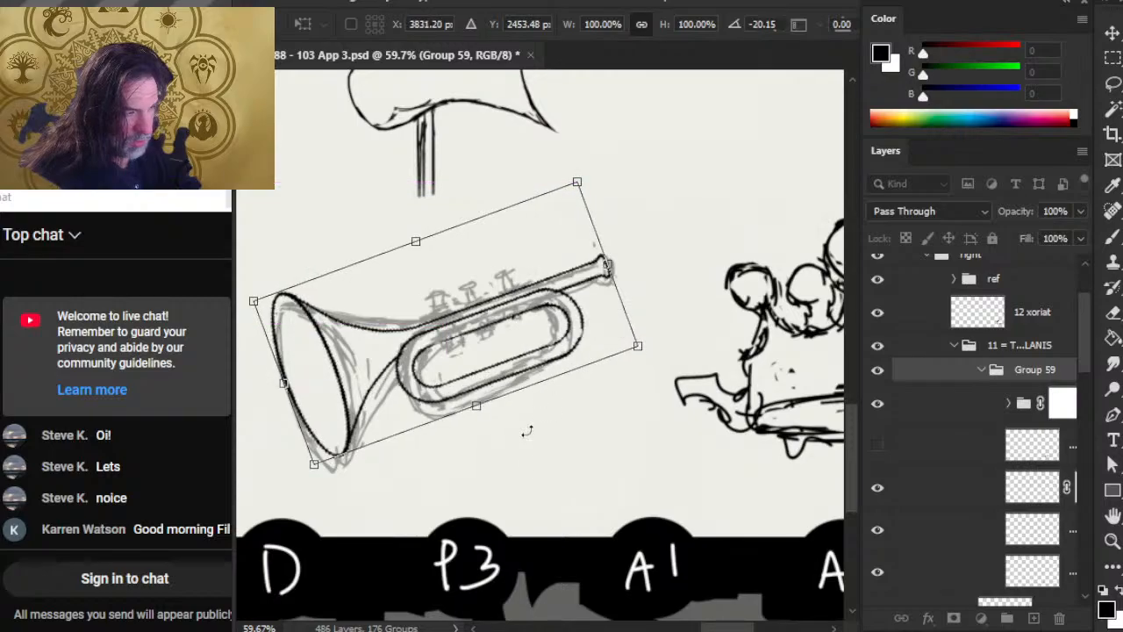
left_click_drag(521, 453, 747, 431)
left_click_drag(630, 297, 626, 304)
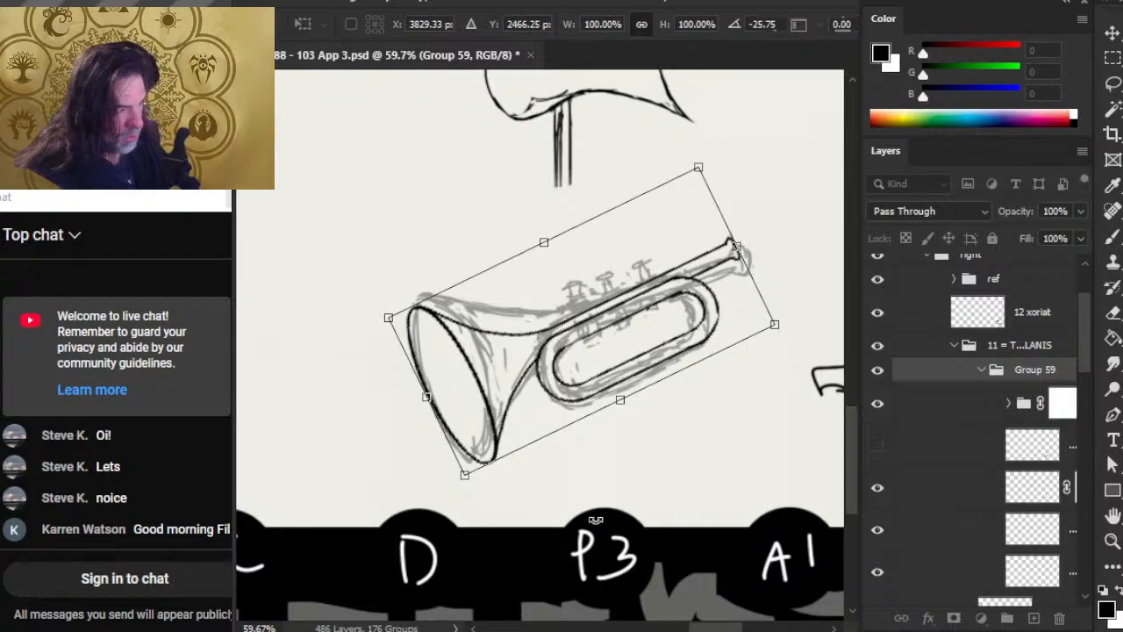
left_click_drag(652, 439, 632, 436)
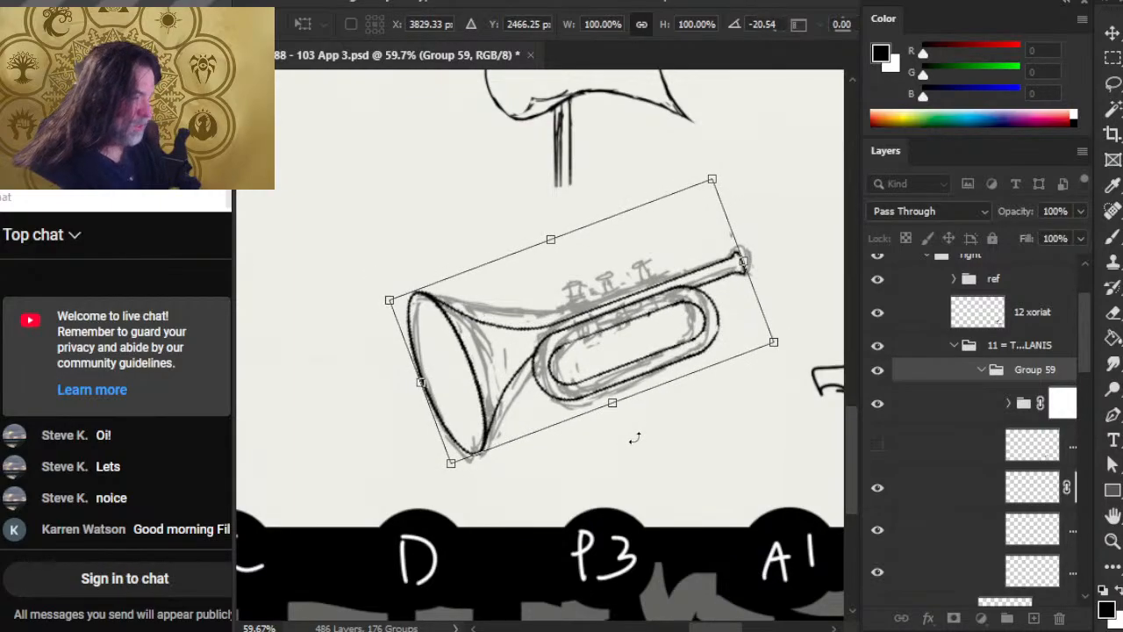
key("Escape")
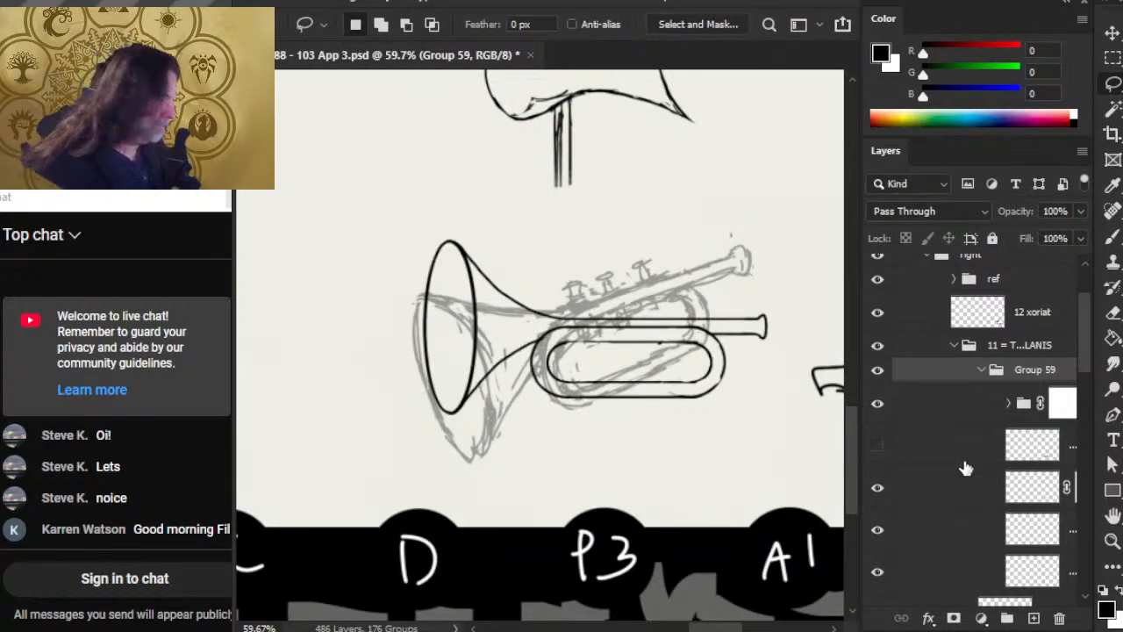
Collapse Group 59 in the layer list and check its visibility by toggling it off and on
left_click(981, 369)
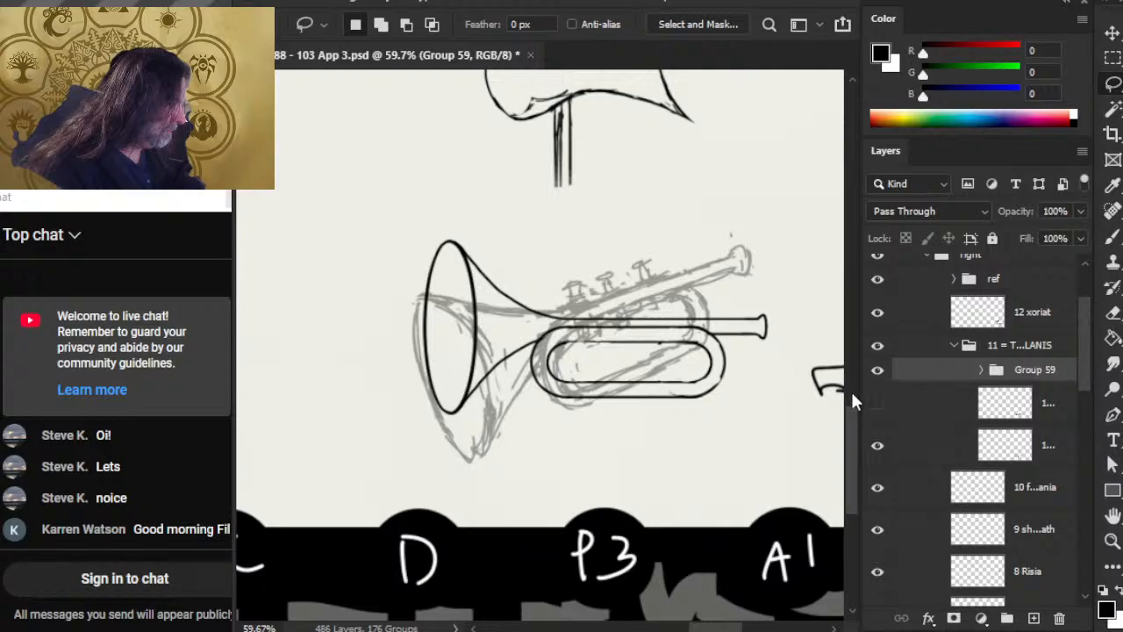
left_click(876, 379)
left_click(878, 379)
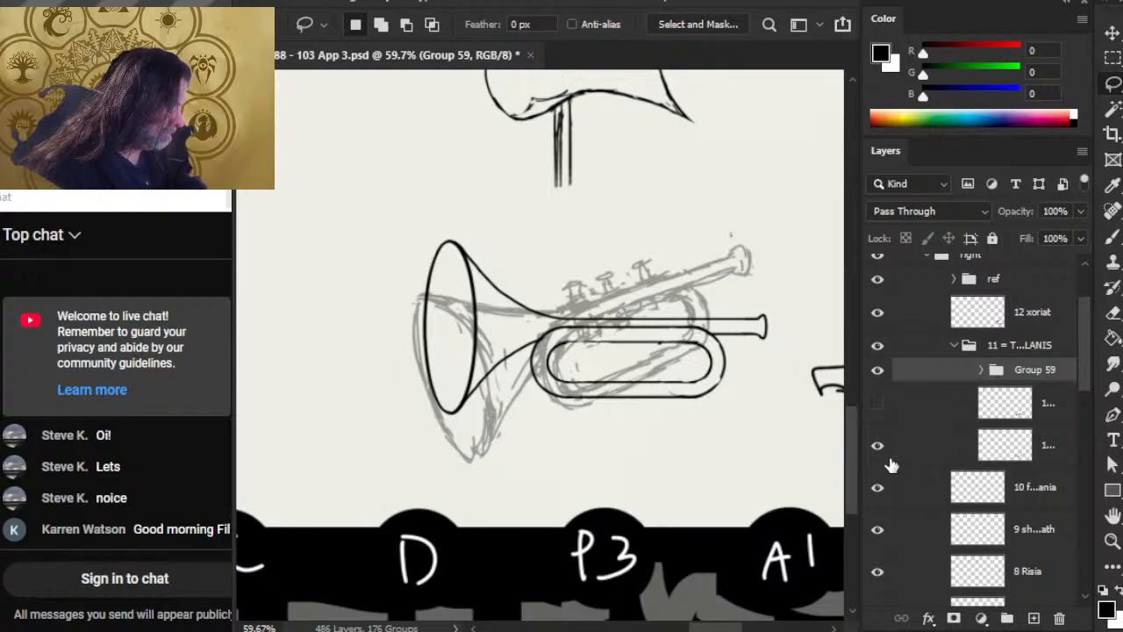
Expand Group 59 and its nested group, select the nested group's mask, and toggle that group's visibility to identify its lines
left_click(982, 370)
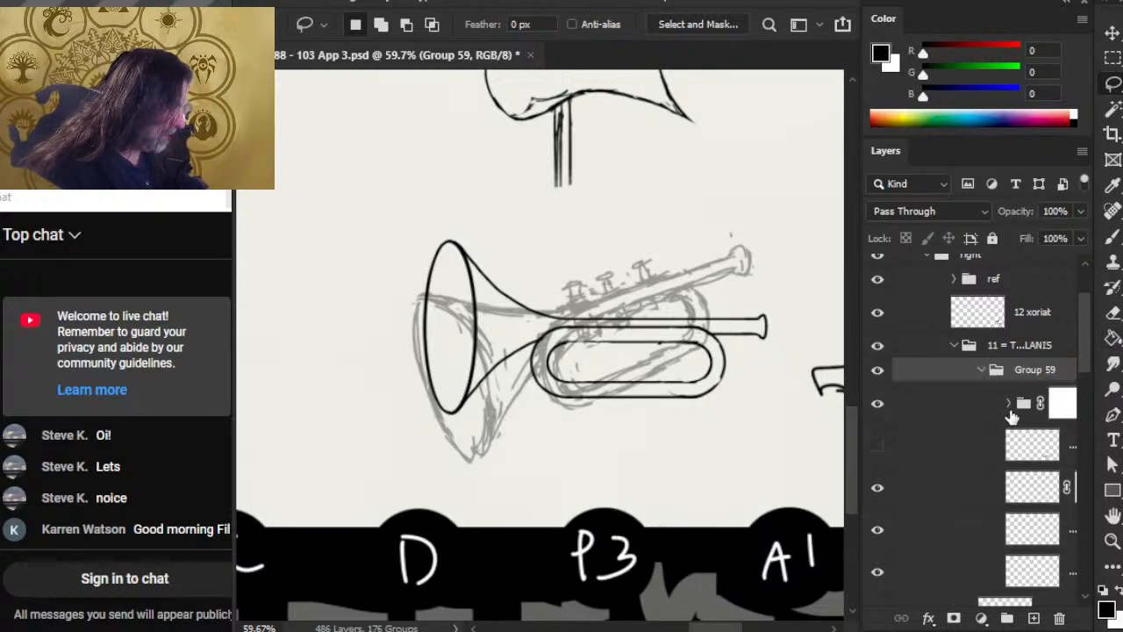
left_click(1008, 403)
scroll(1027, 386, "down", 2)
left_click(1061, 293)
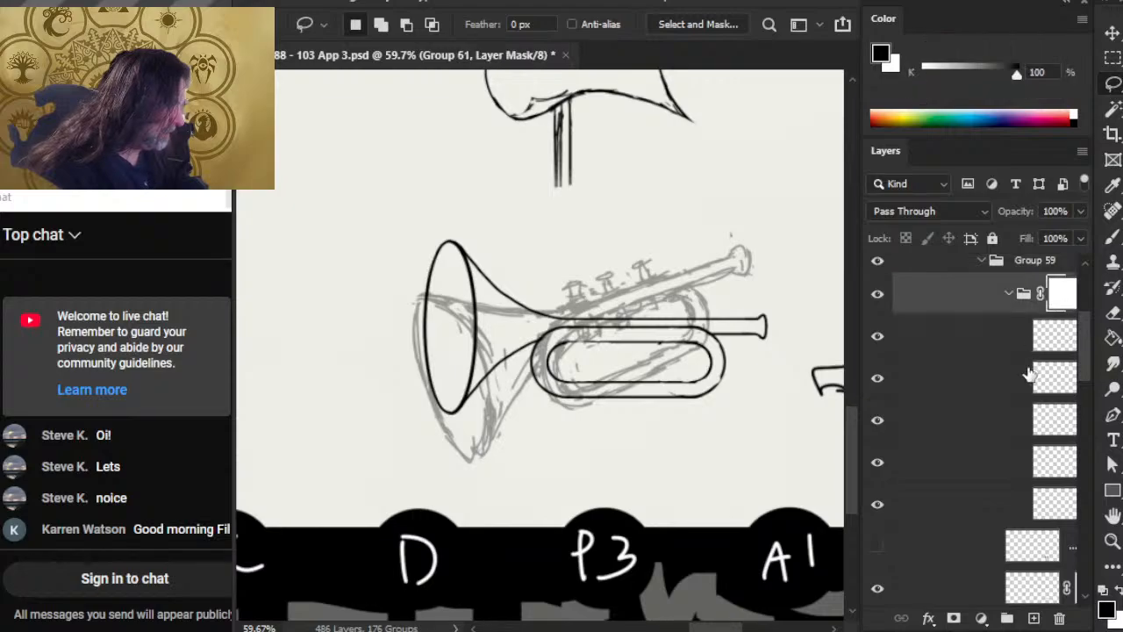
left_click(878, 295)
left_click(878, 295)
Toggle the individual line layers inside Group 59 to check which parts of the trumpet each one holds
key("z")
mouse_move(694, 339)
left_mouse_down()
mouse_move(757, 349)
mouse_move(646, 389)
left_mouse_up()
key("b")
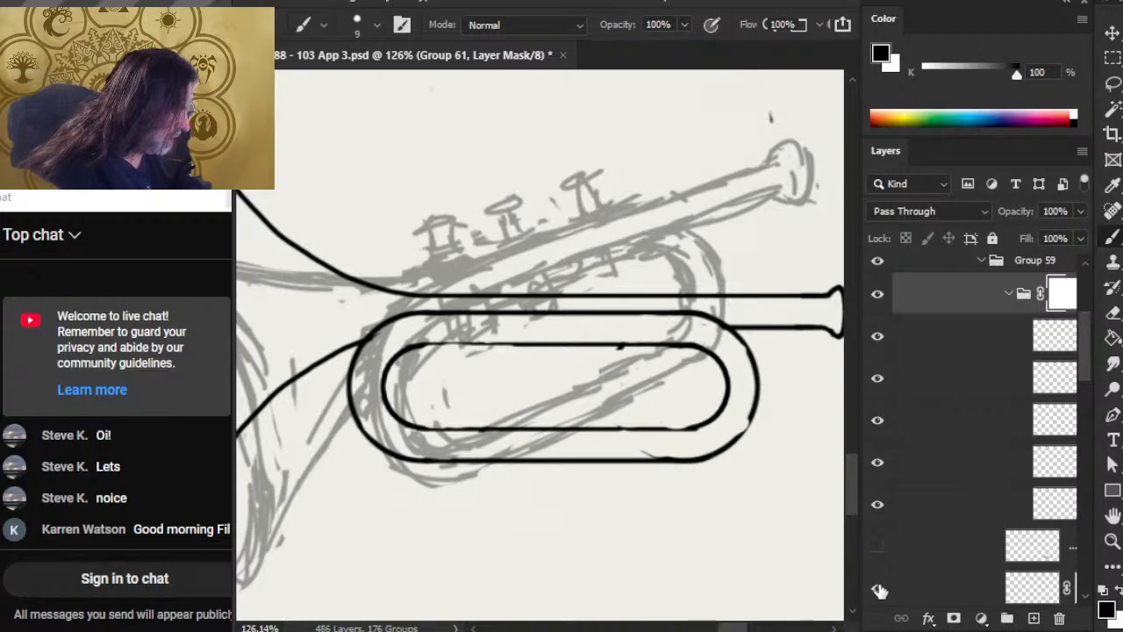
key("e")
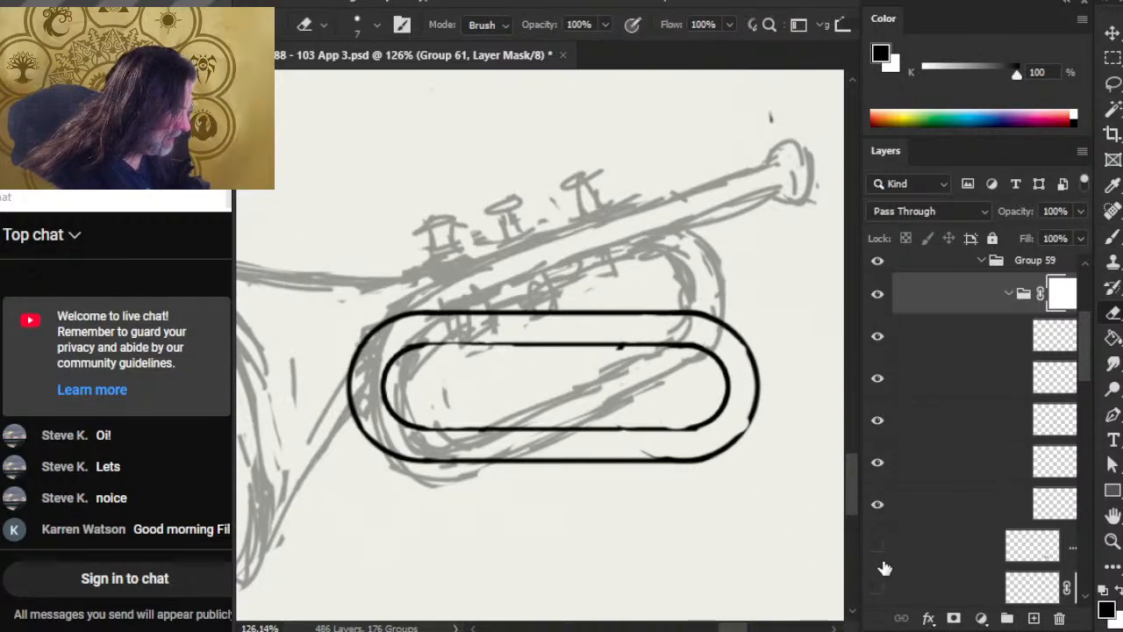
scroll(1088, 377, "down", 3)
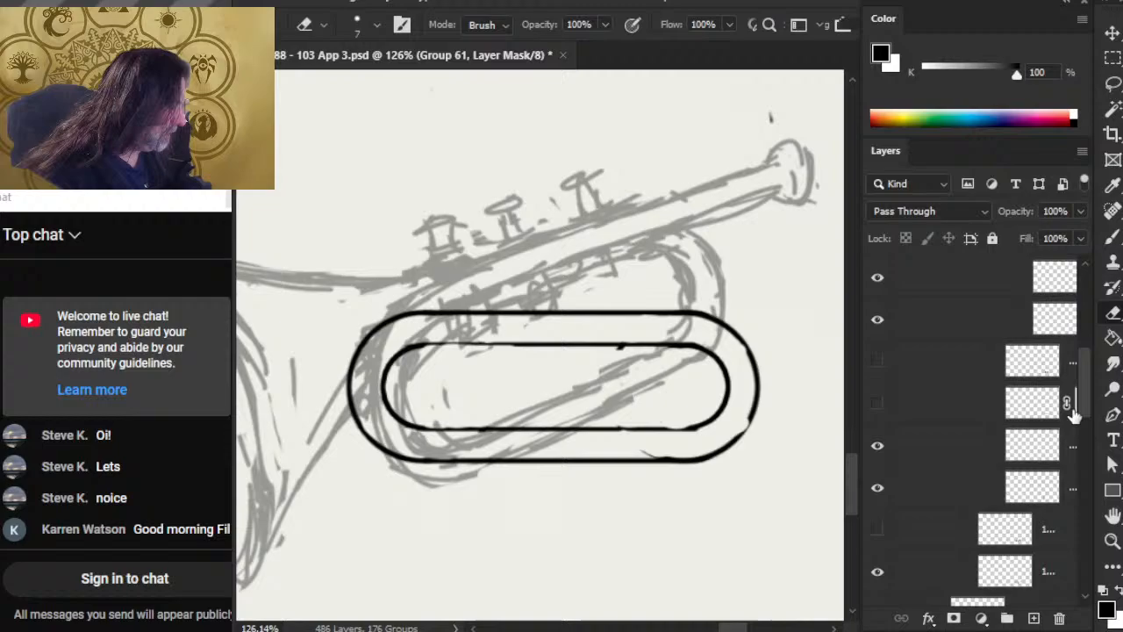
left_click(878, 405)
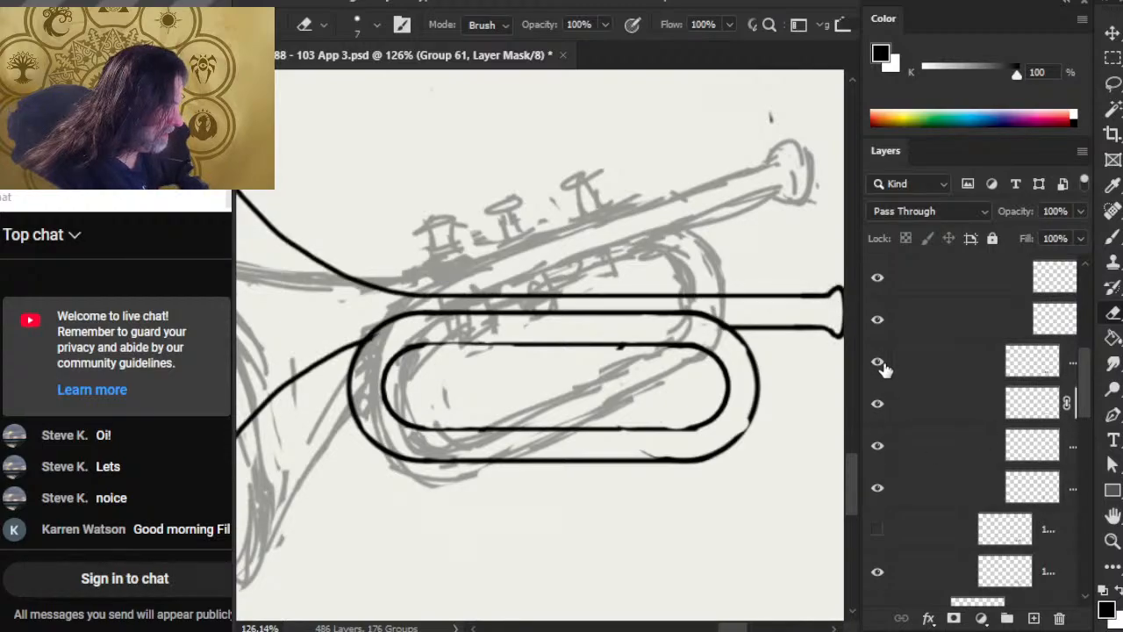
left_click(878, 363)
left_click(878, 364)
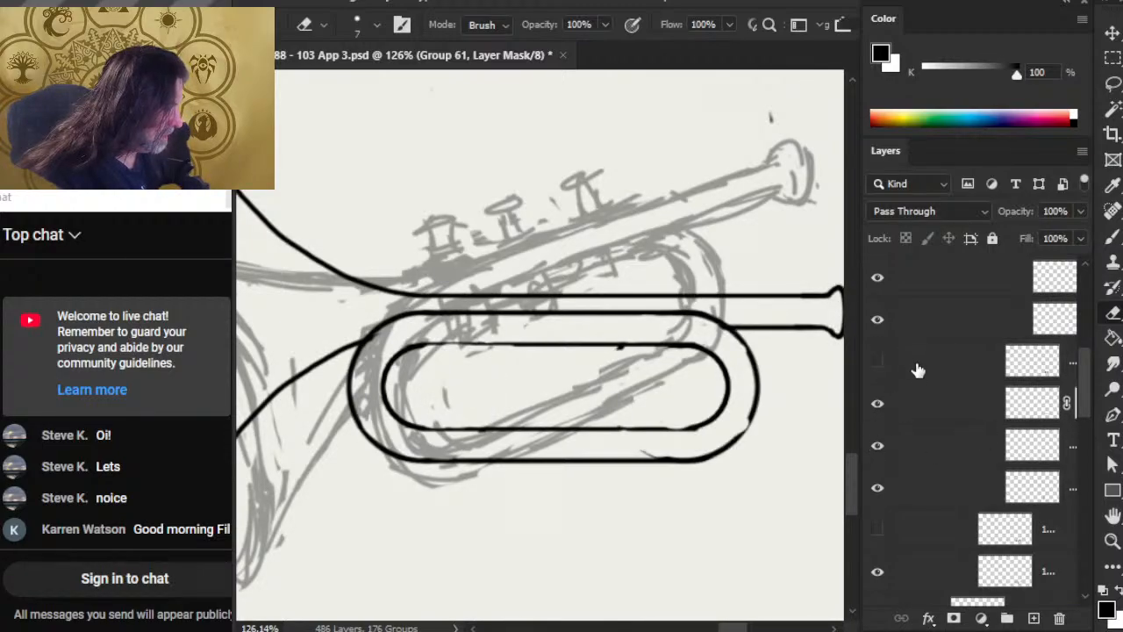
Move the hidden Layer 833 copy out of Group 59, directly below the hidden straight sketch layer
left_click(917, 370)
left_click(878, 531)
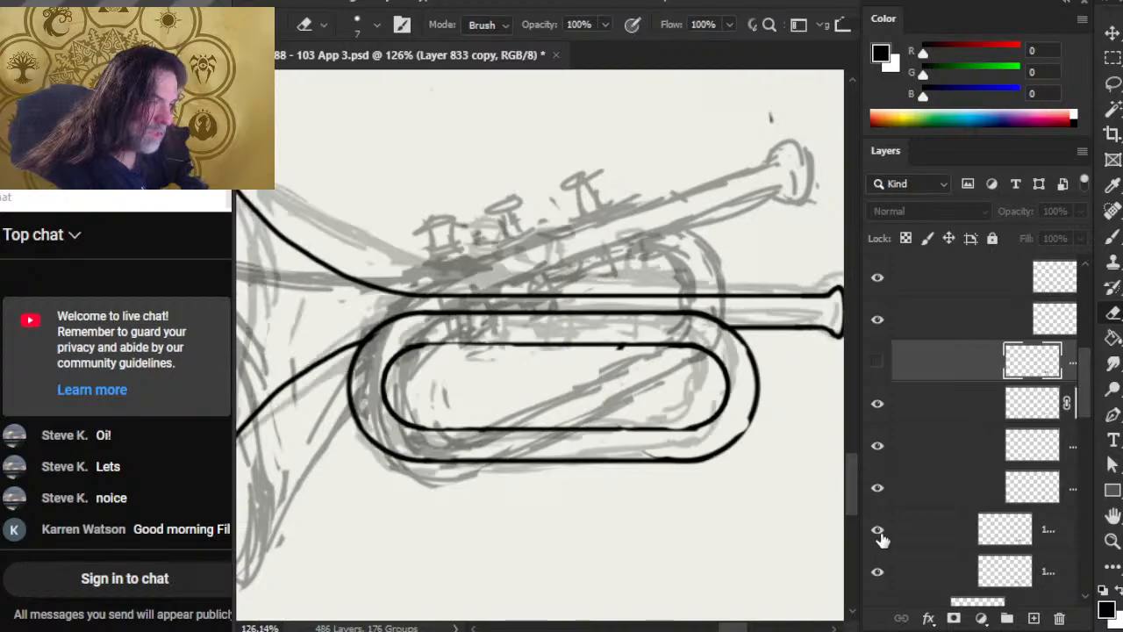
left_click(884, 532)
left_click_drag(935, 371, 925, 544)
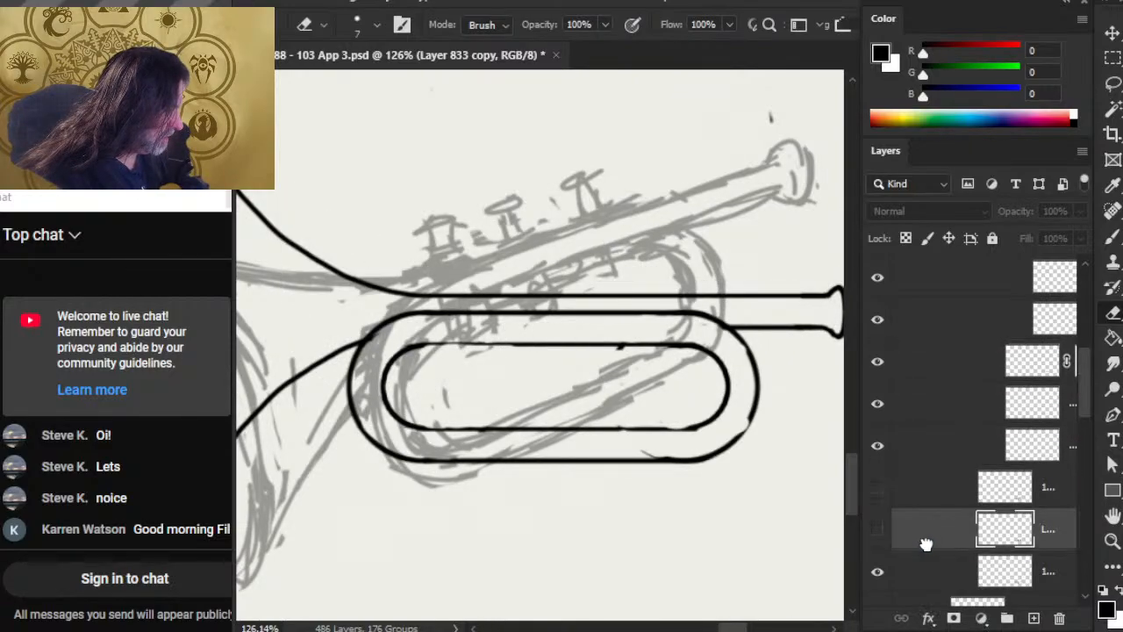
Lower the opacity of the angled trumpet sketch layer, 11 Thelanis, to 5%
left_click(926, 575)
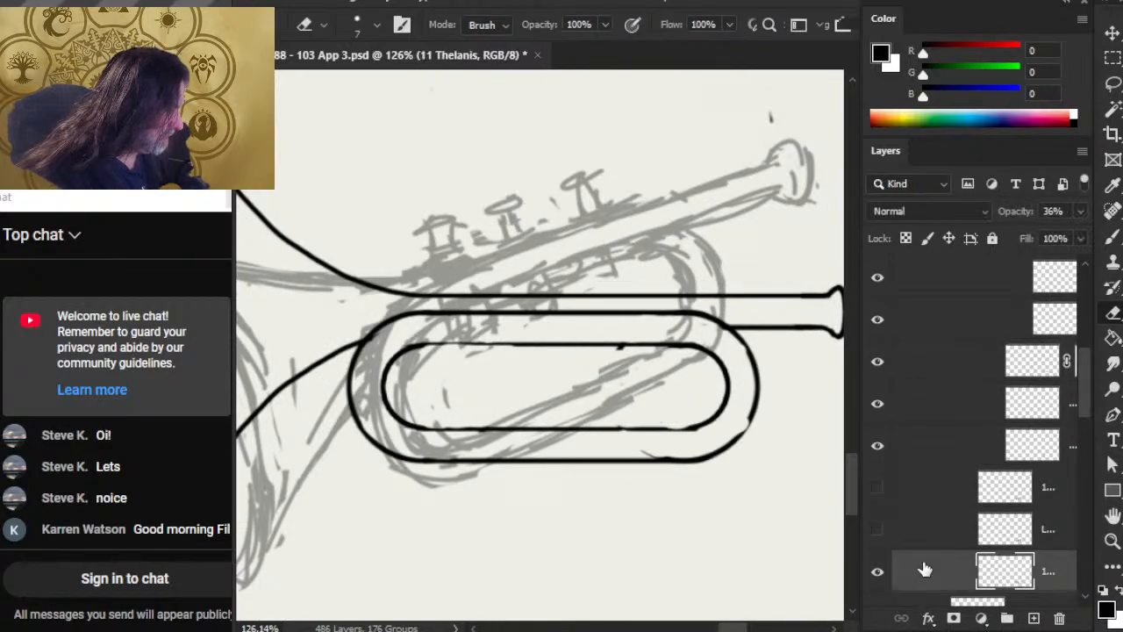
left_click(1080, 212)
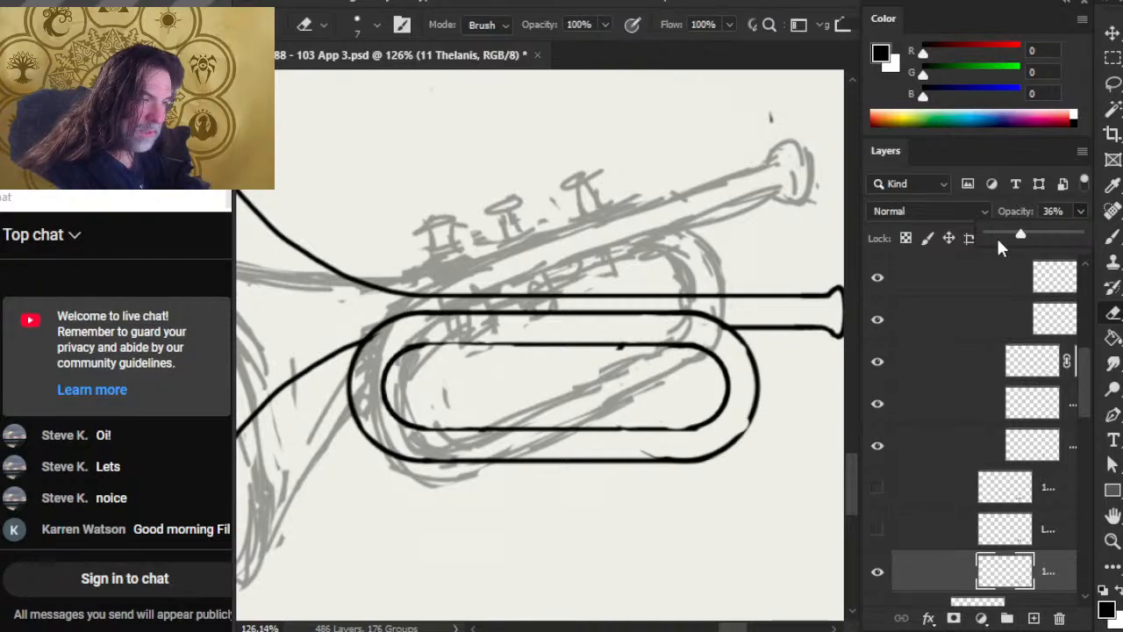
left_click_drag(1008, 233, 993, 237)
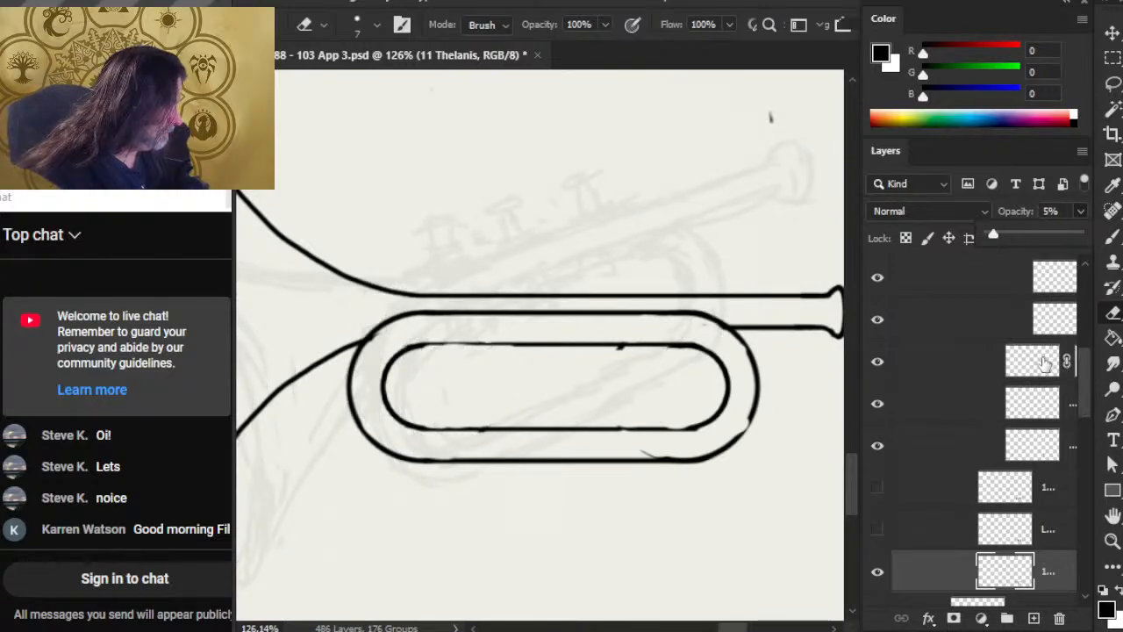
Refine the mask of Layer 823 copy with a size 7 brush where the lead pipe meets the tubing loop's upper corner
left_click(859, 376)
left_click(876, 363)
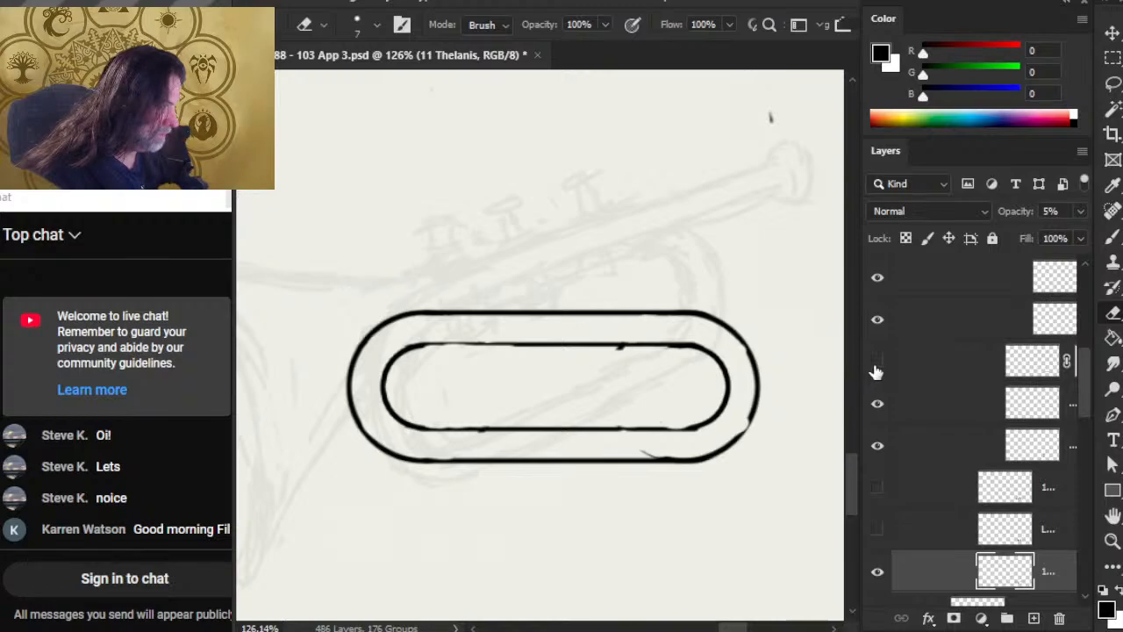
left_click(879, 367)
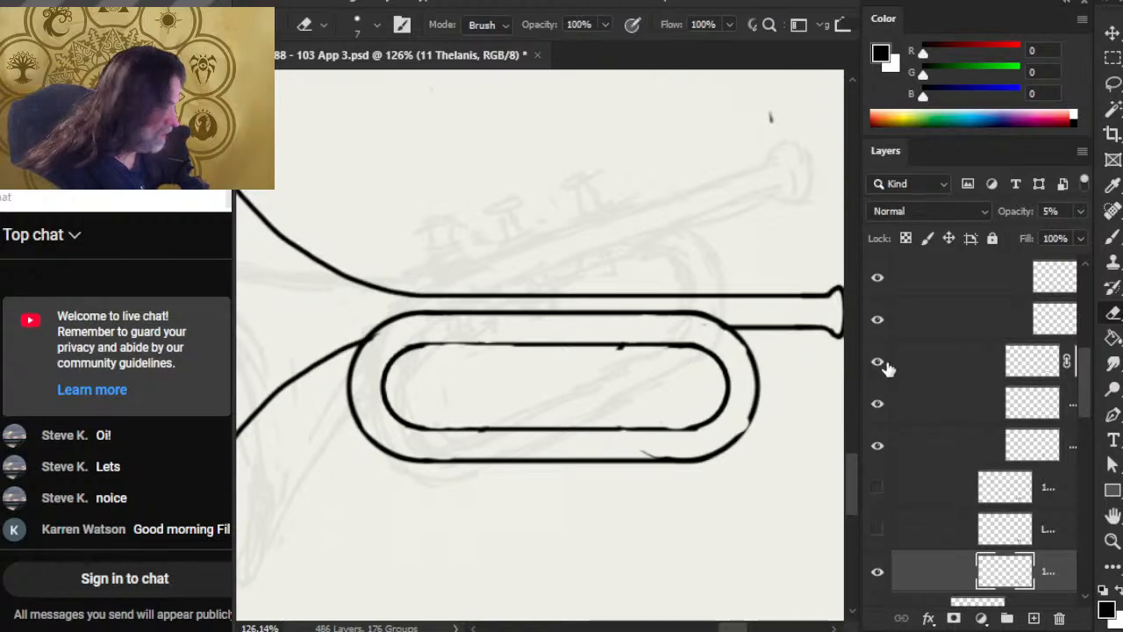
left_click_drag(1092, 378, 1118, 378)
left_click(1088, 360)
key("b")
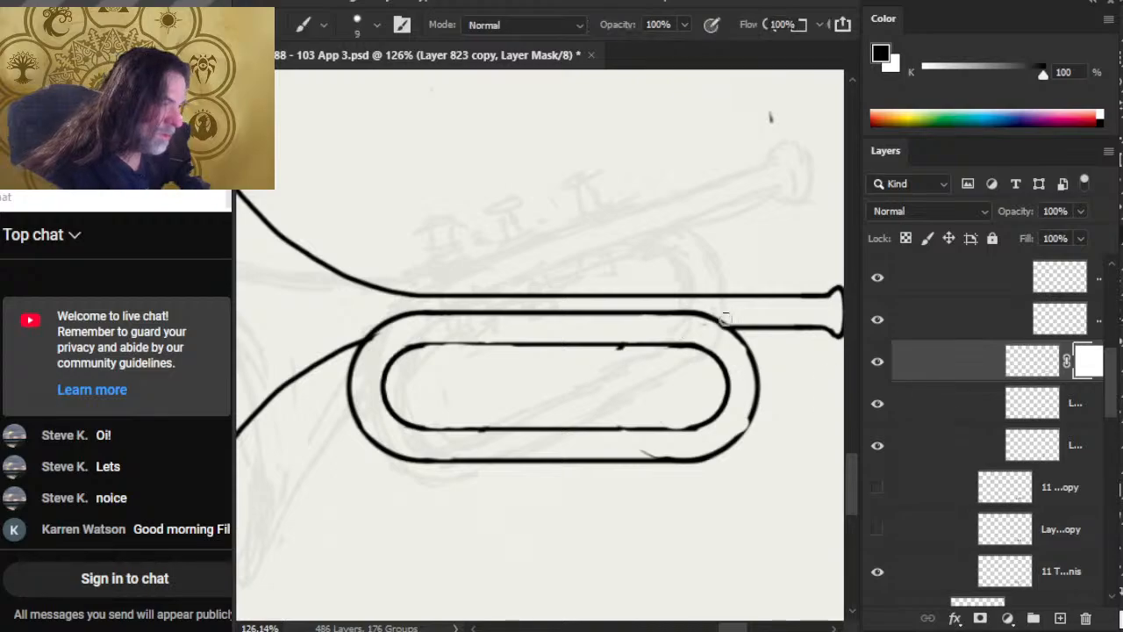
key("bracketleft")
key("bracketleft")
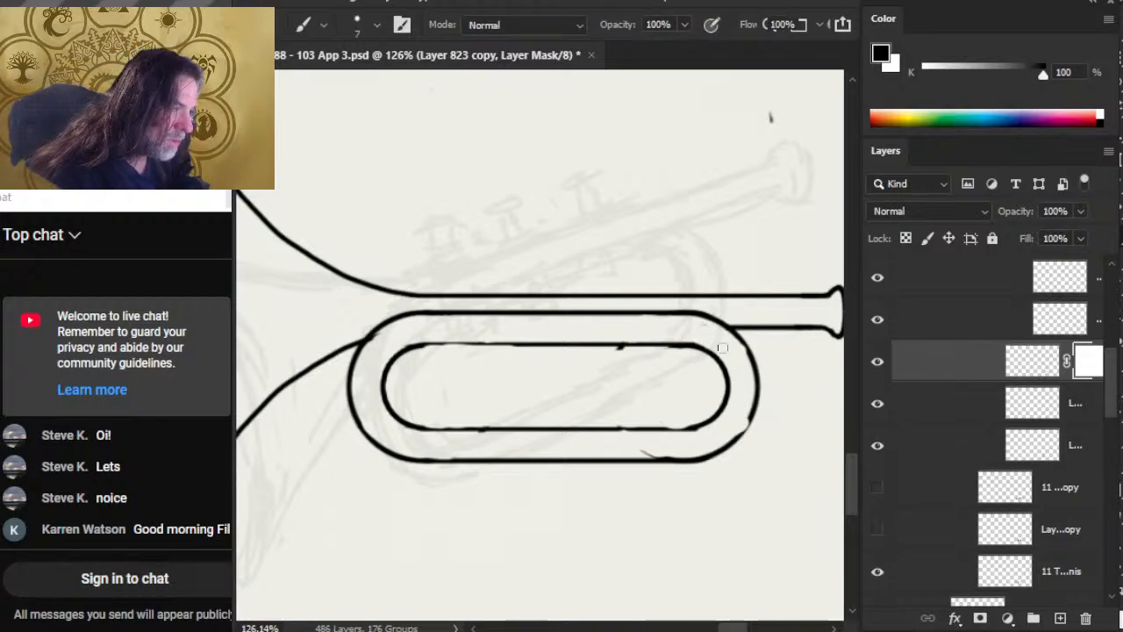
key("e")
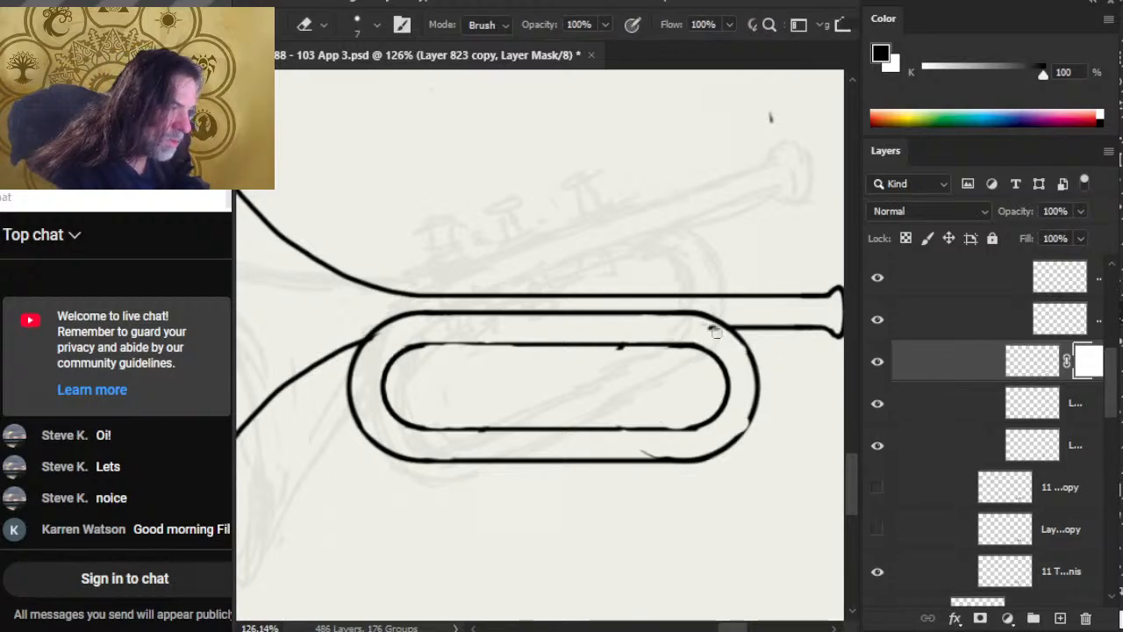
key("b")
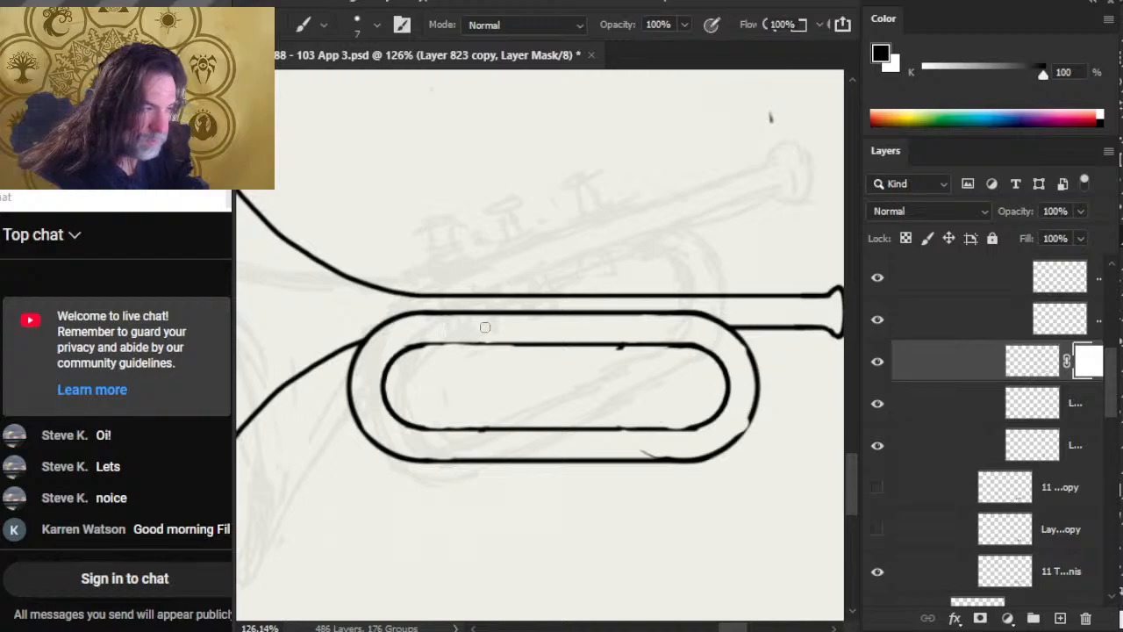
Duplicate the masked bell-and-pipe layer, Layer 823 copy, under the default name
right_click(1084, 363)
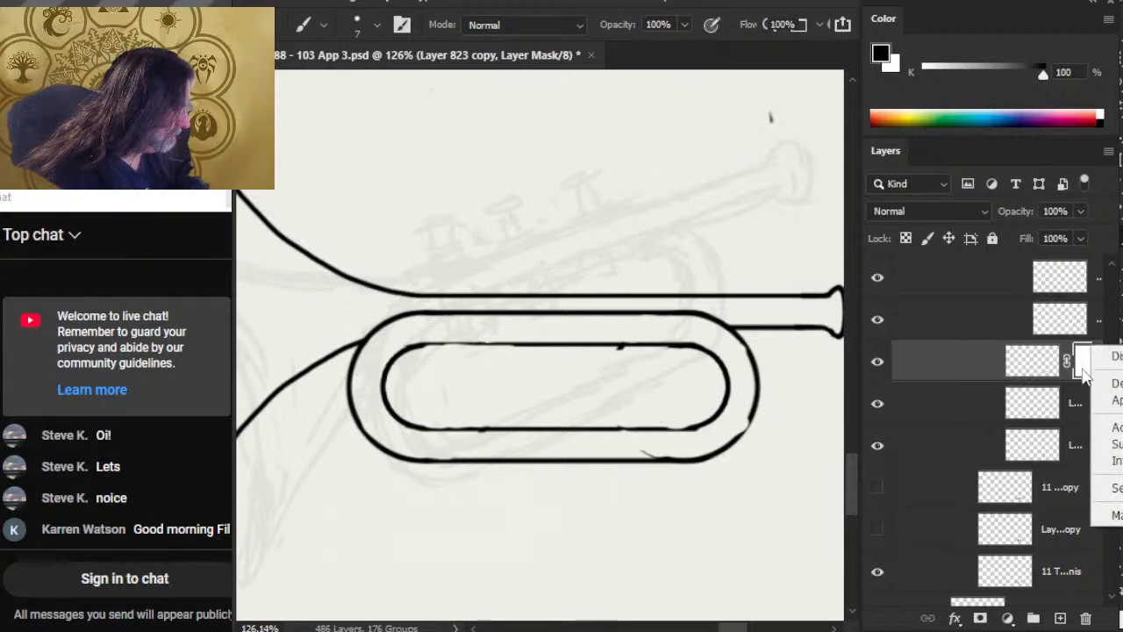
key("Escape")
left_click(937, 376)
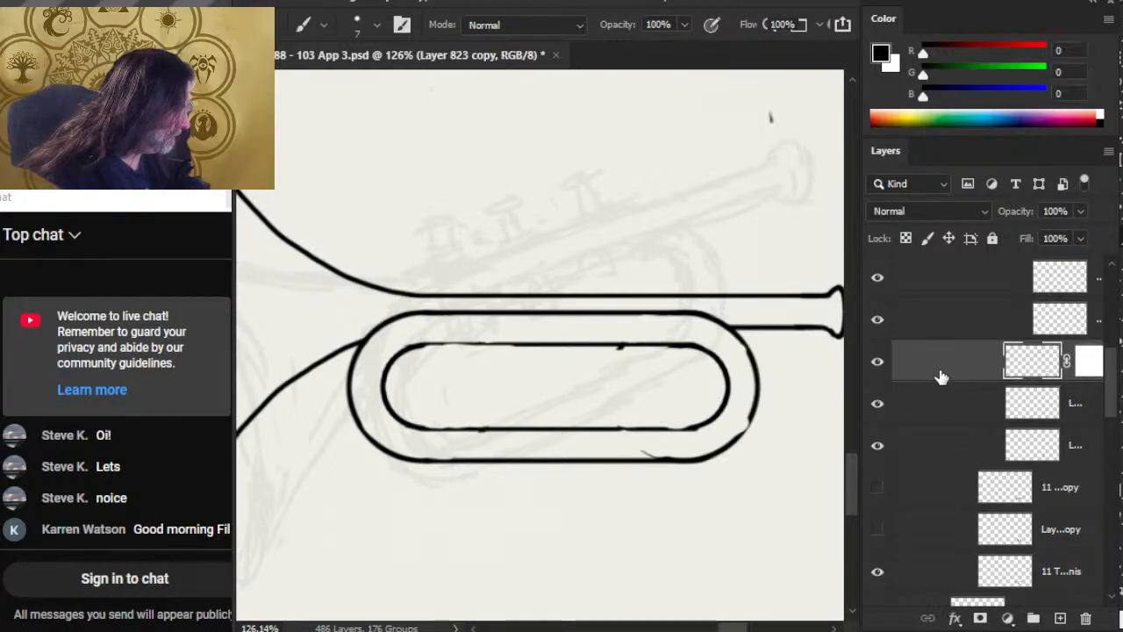
right_click(949, 360)
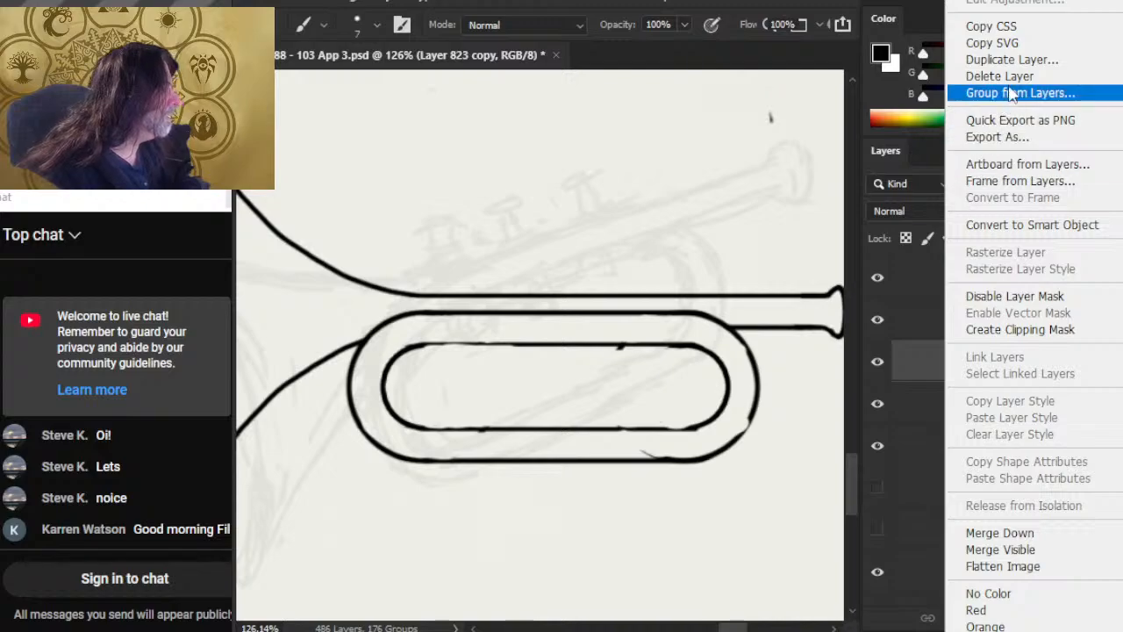
left_click(1016, 58)
key("Return")
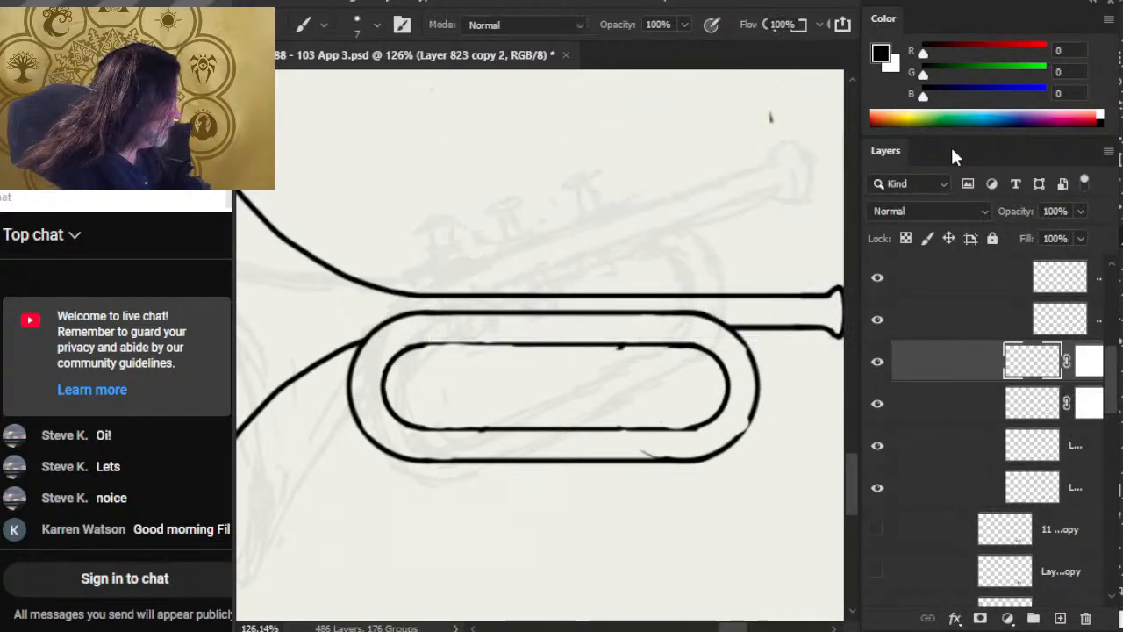
Delete the mask from the original Layer 823 copy, hide the layer, and move it out of Group 59 as a backup
right_click(1081, 420)
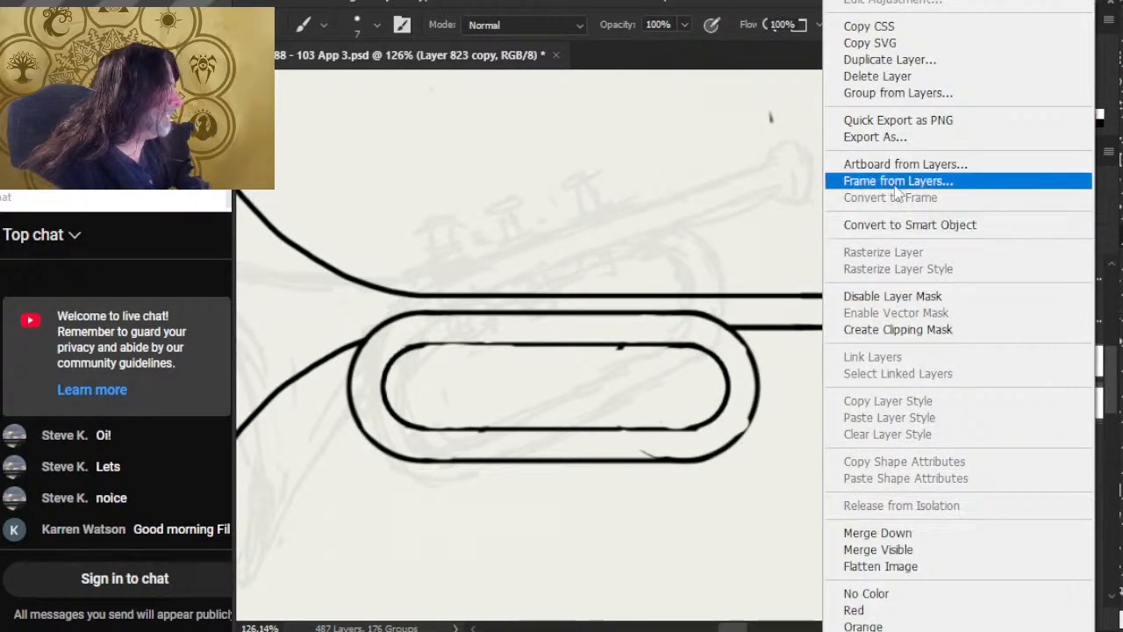
left_click(737, 478)
left_click(1087, 405)
right_click(1087, 405)
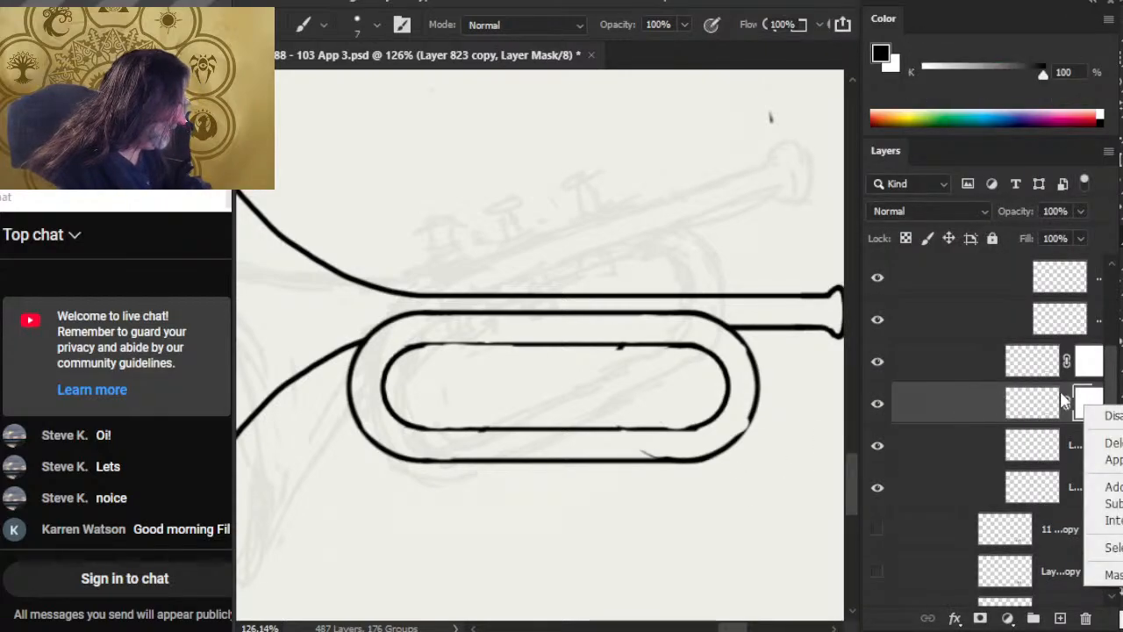
left_click(1112, 465)
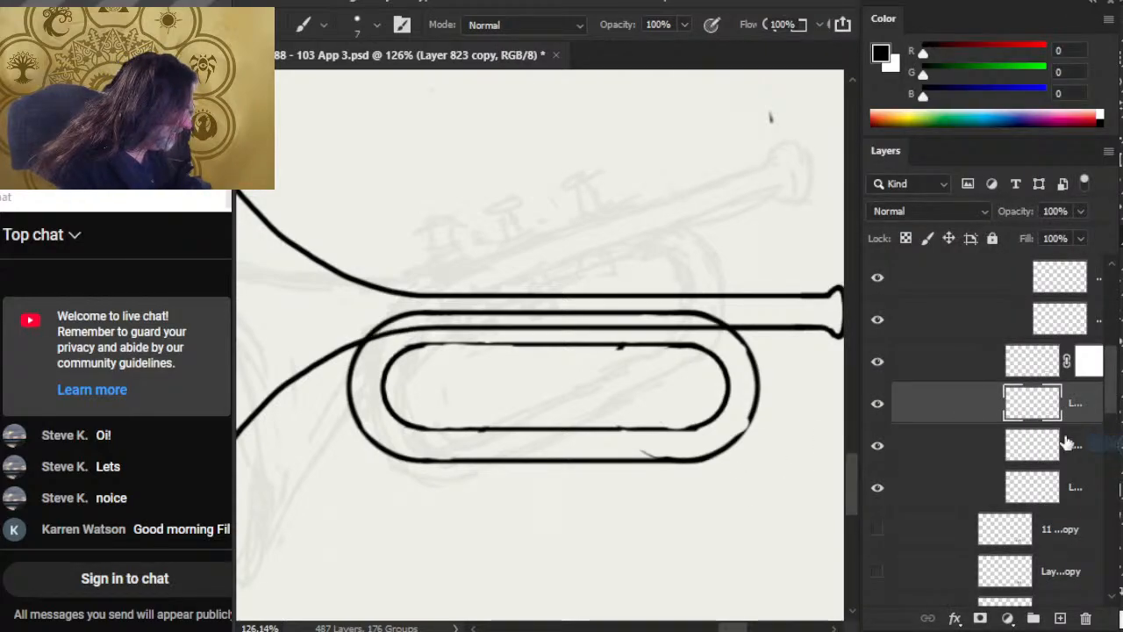
left_click(878, 404)
left_click_drag(952, 408, 968, 492)
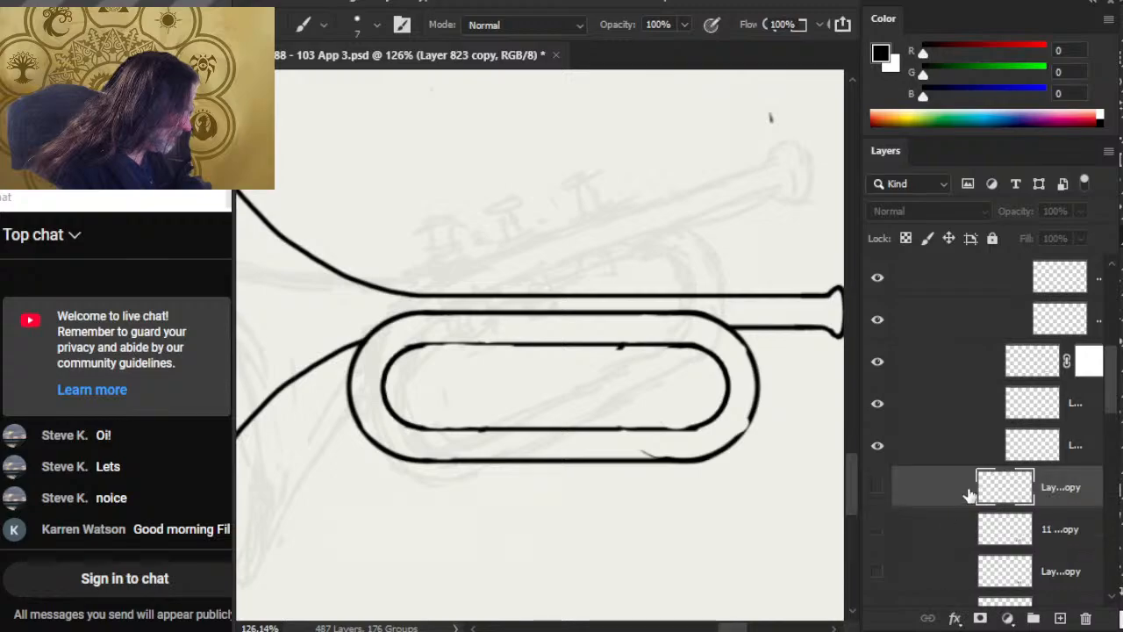
Apply the layer mask of Layer 823 copy 2 permanently to its bell-and-pipe lines
right_click(1093, 372)
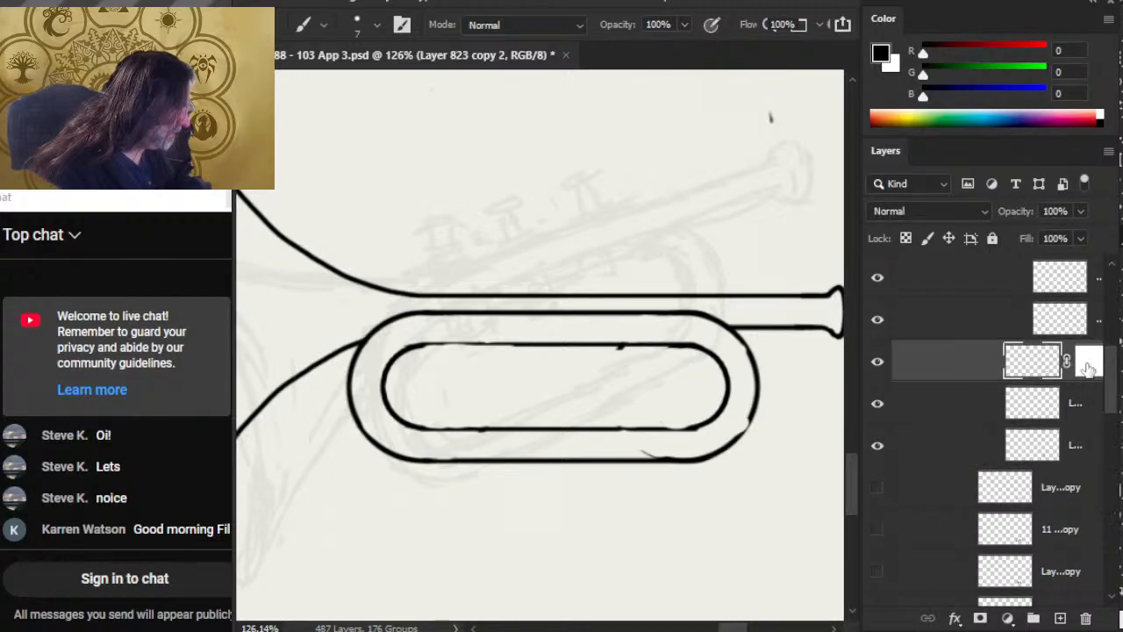
right_click(1093, 371)
left_click(1110, 419)
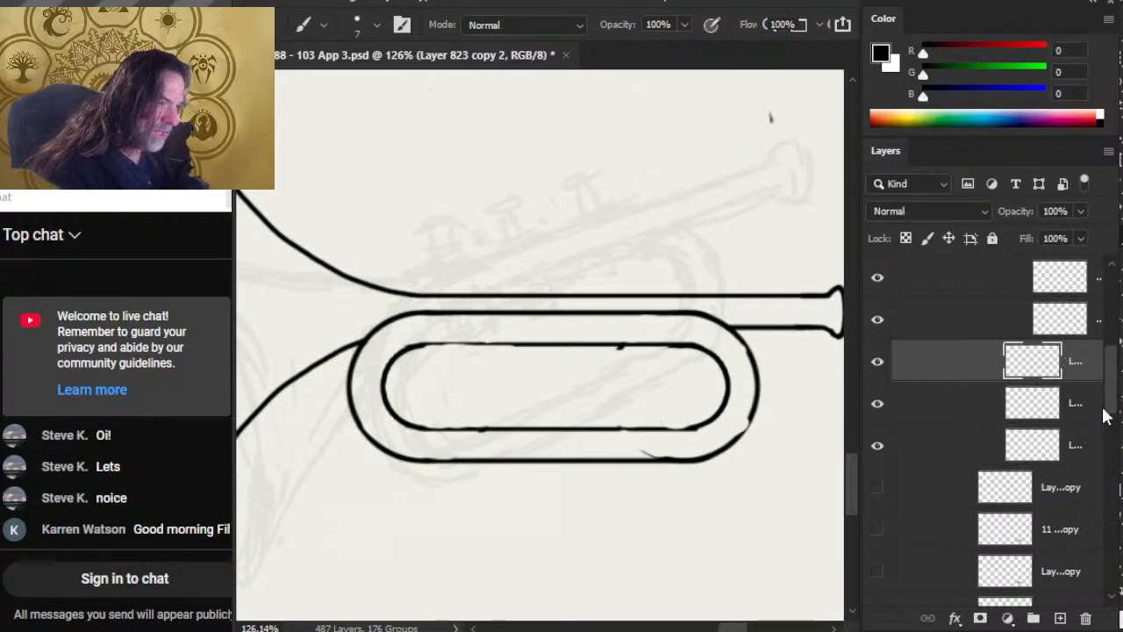
Clean the bump on the upper line of the inner tubing loop in Group 61's layer mask with the size 7 brush and Smudge tool
scroll(1112, 386, "up", 2)
scroll(1113, 383, "up", 5)
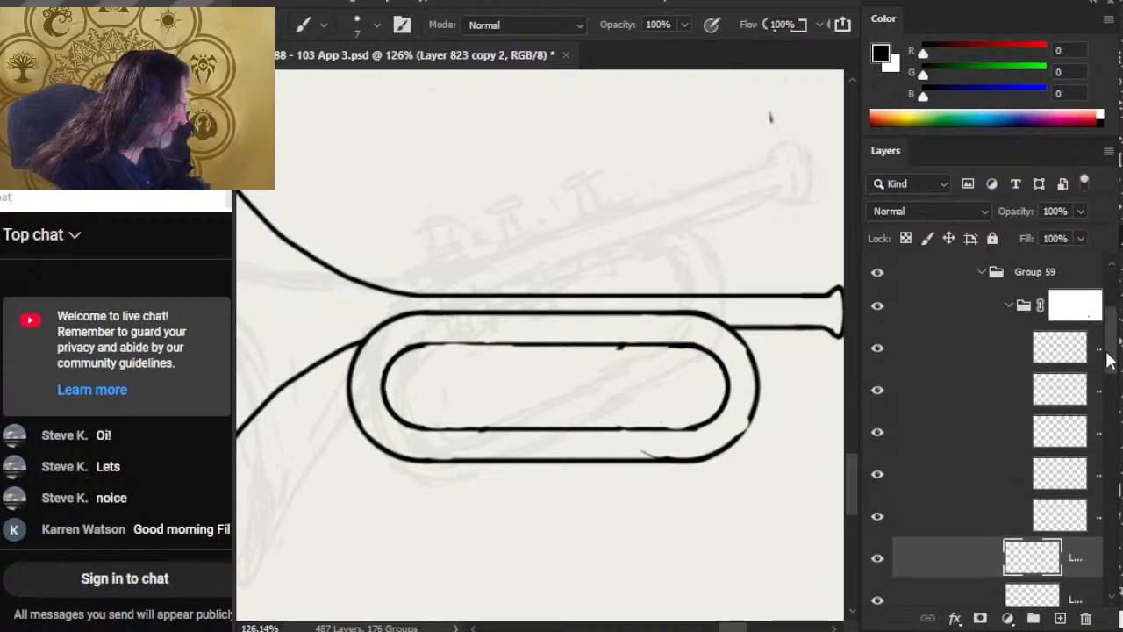
left_click(1074, 397)
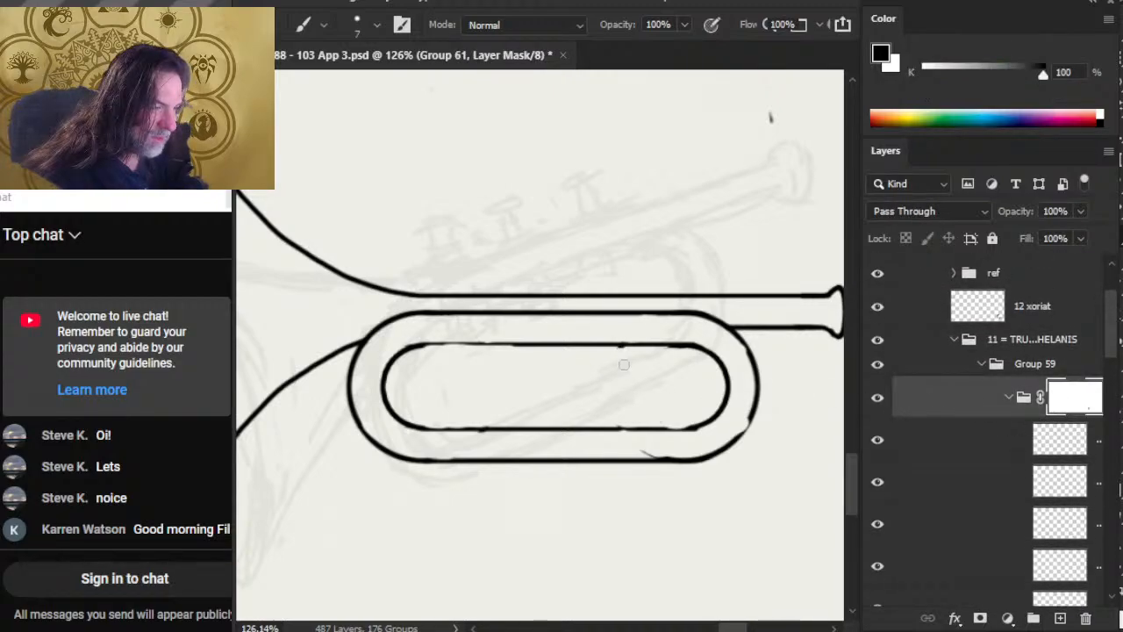
key("r")
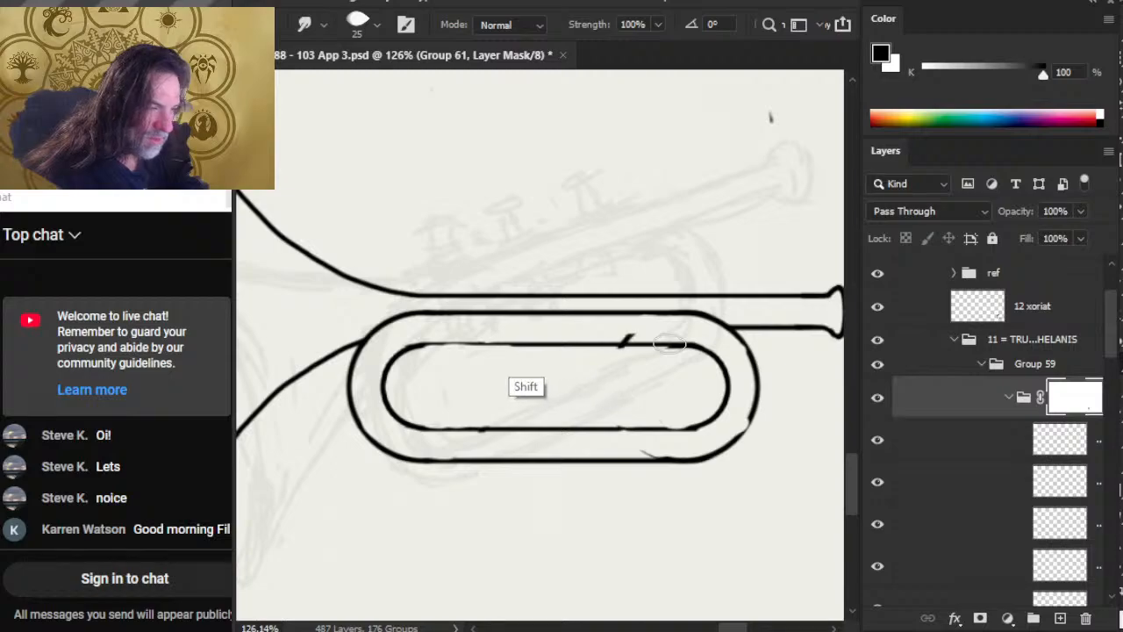
key("b")
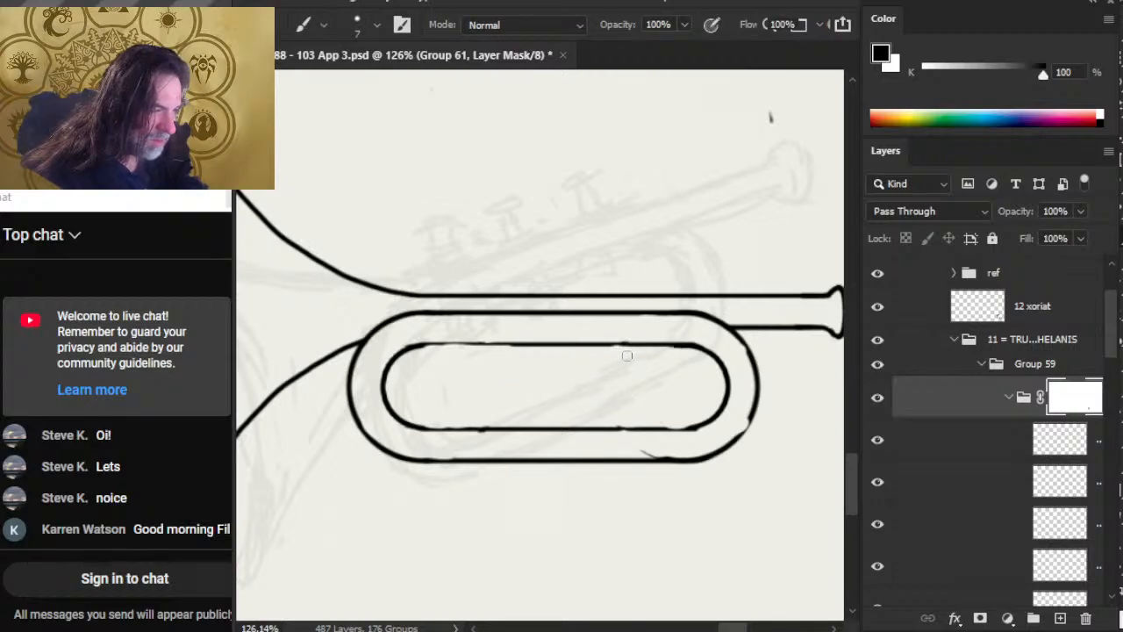
key("r")
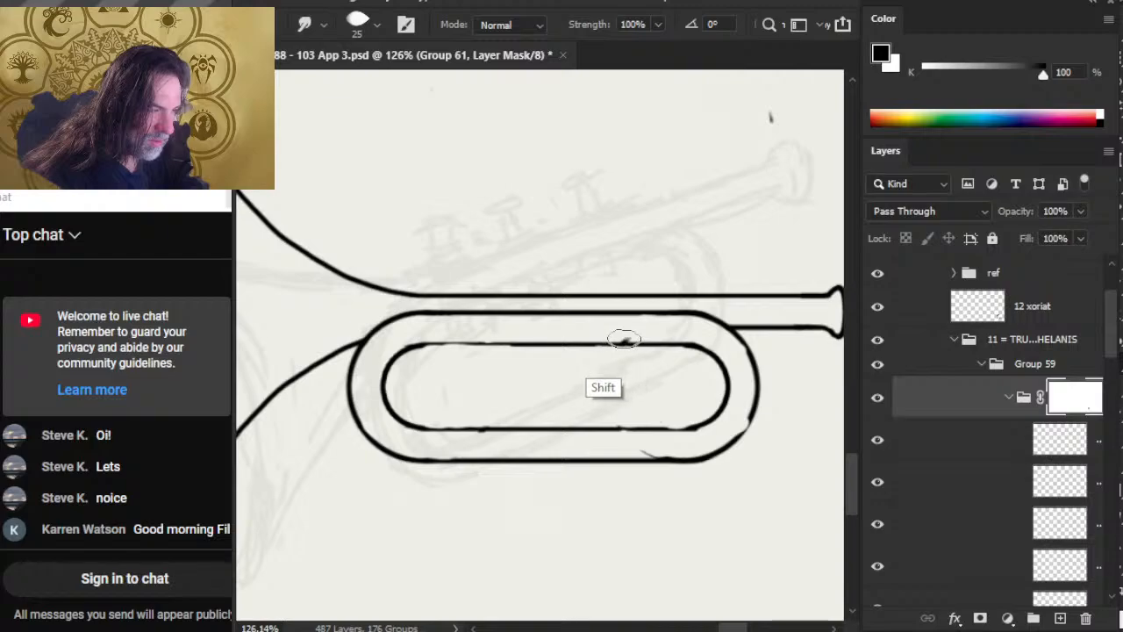
key("b")
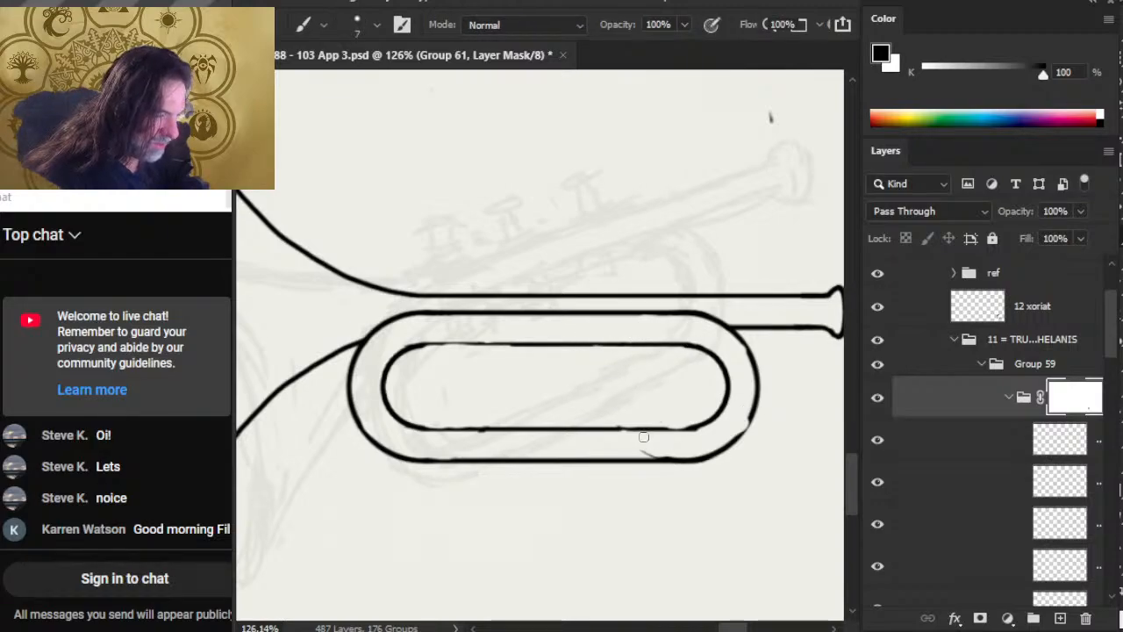
Refine Group 61's mask at the inner loop's lower-right corner with a size 9 Smudge tool and size 7 eraser and brush
key("r")
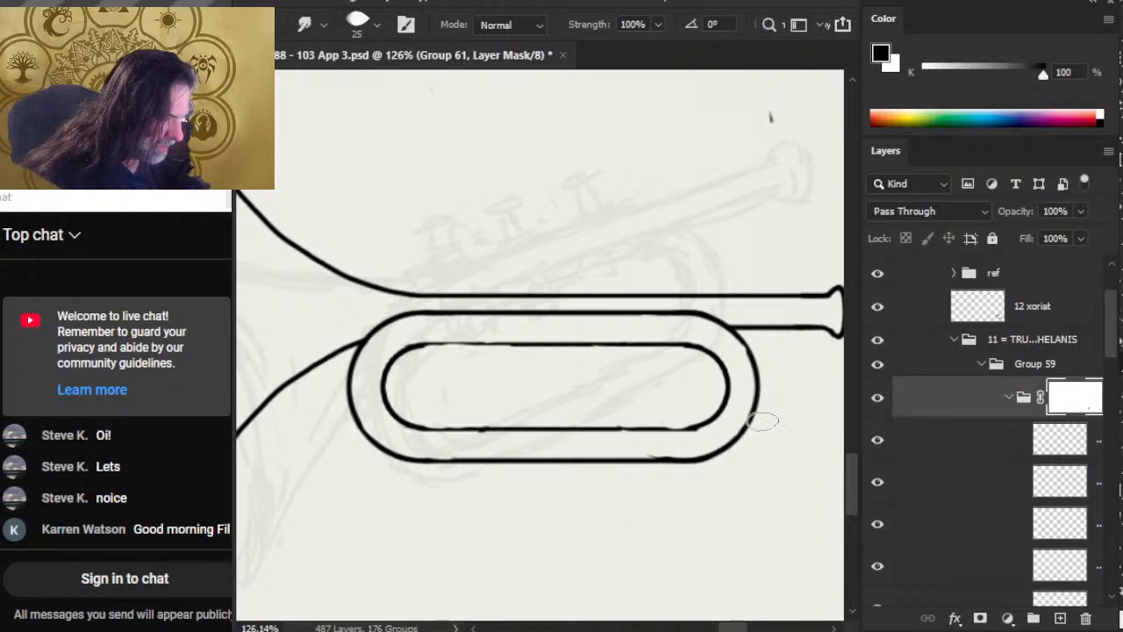
key("bracketleft")
key("bracketleft")
key("bracketleft")
key("bracketleft")
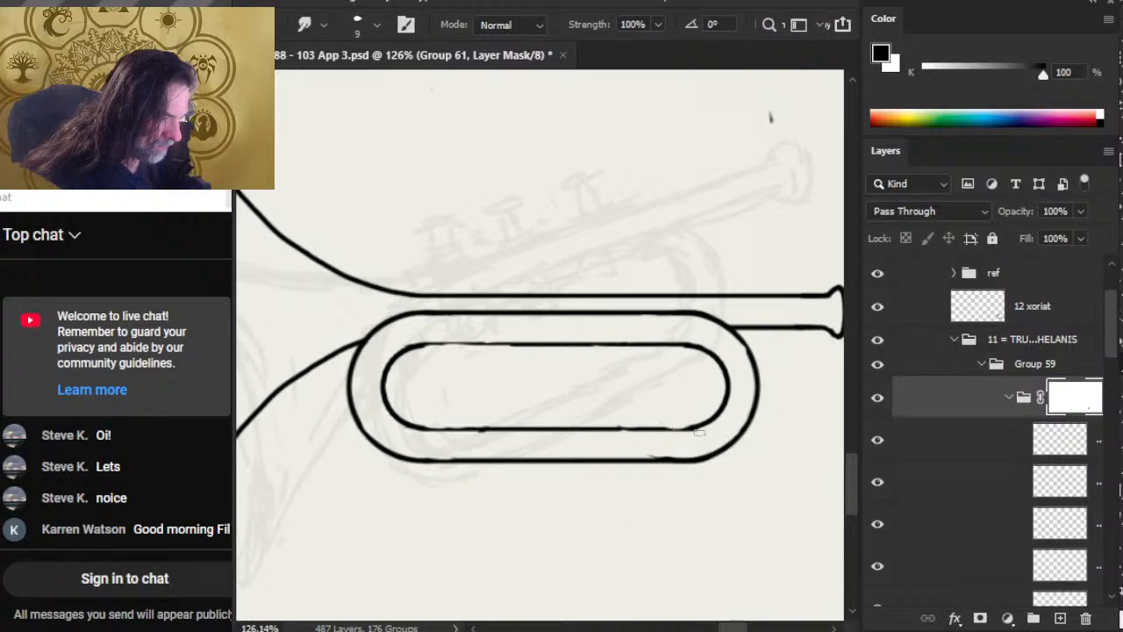
key("e")
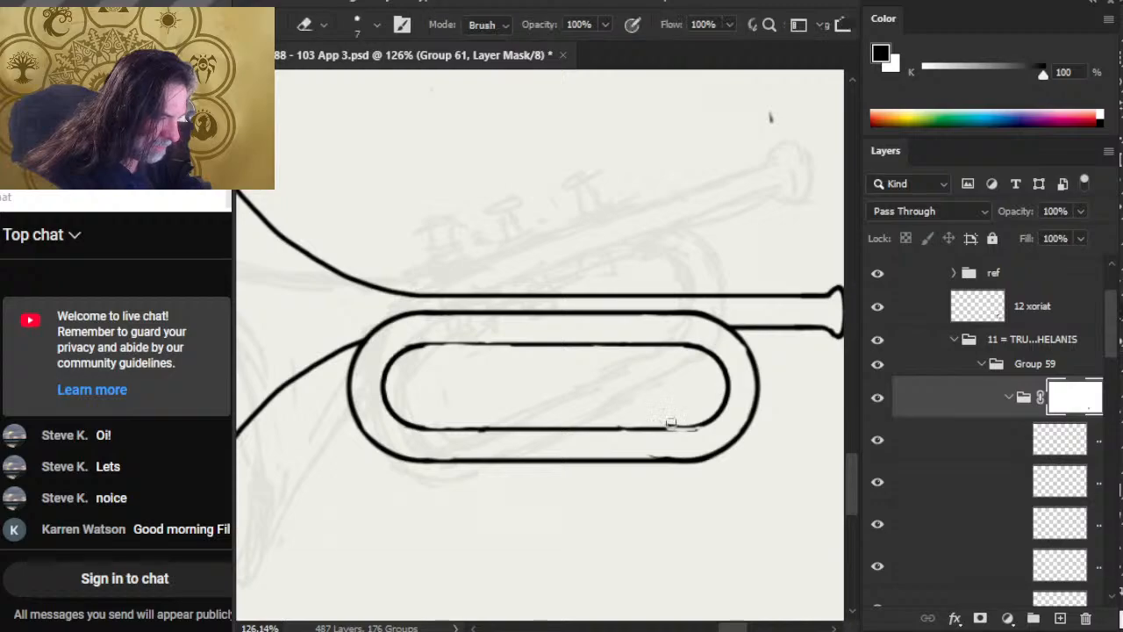
key("b")
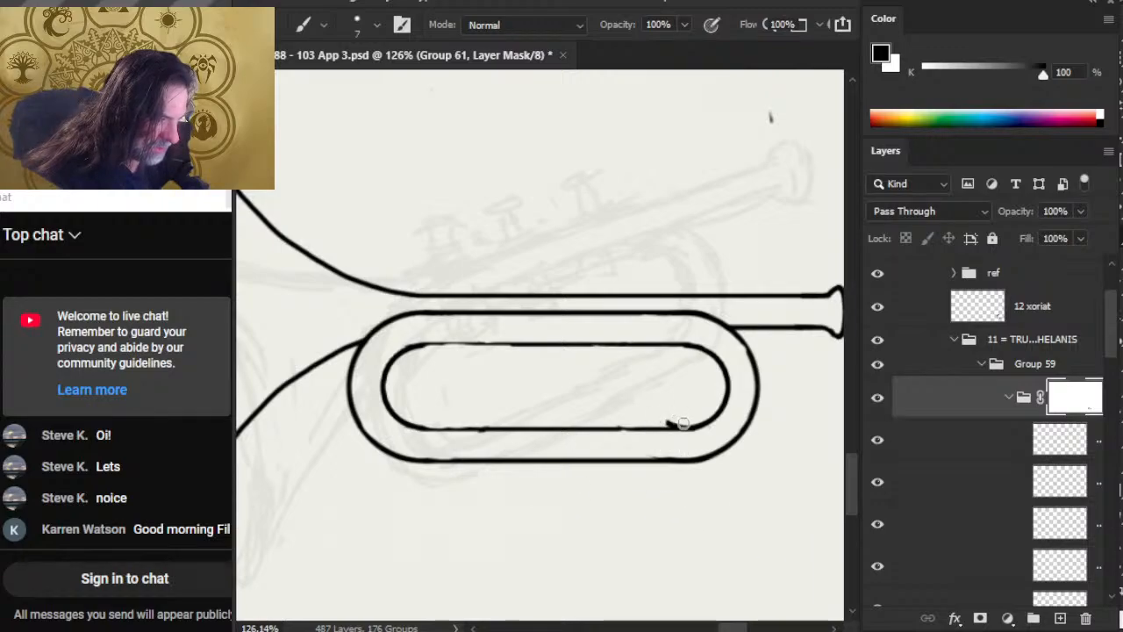
key("shift")
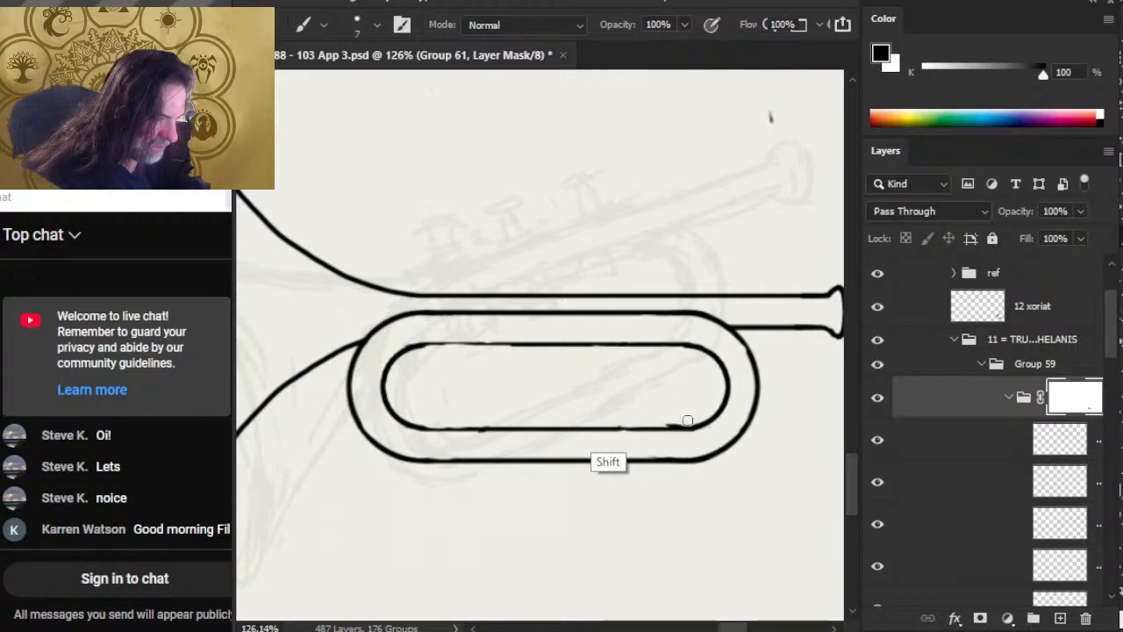
key("shift")
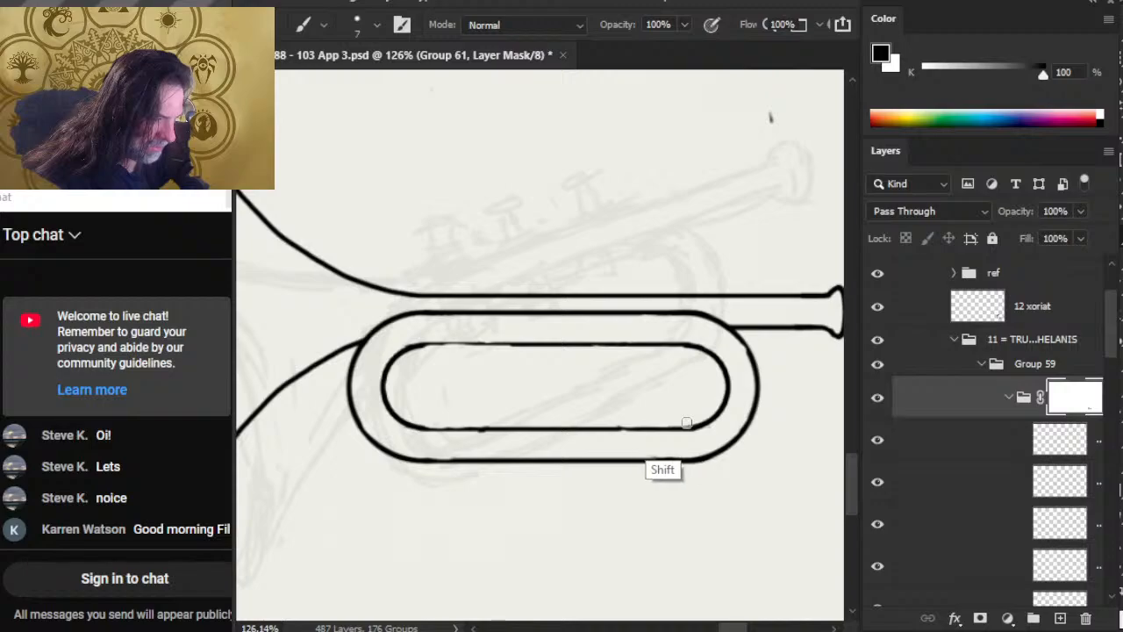
Smooth the straight lower line of the inner loop on Group 61's mask with the Smudge tool and brush
key("shift+r")
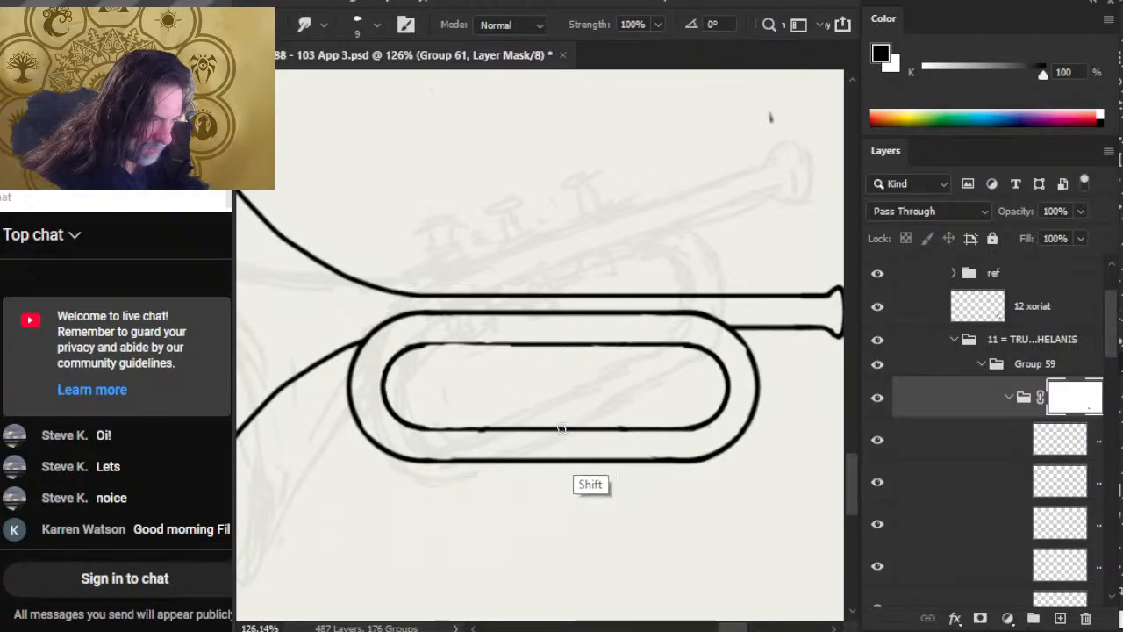
key("shift+b")
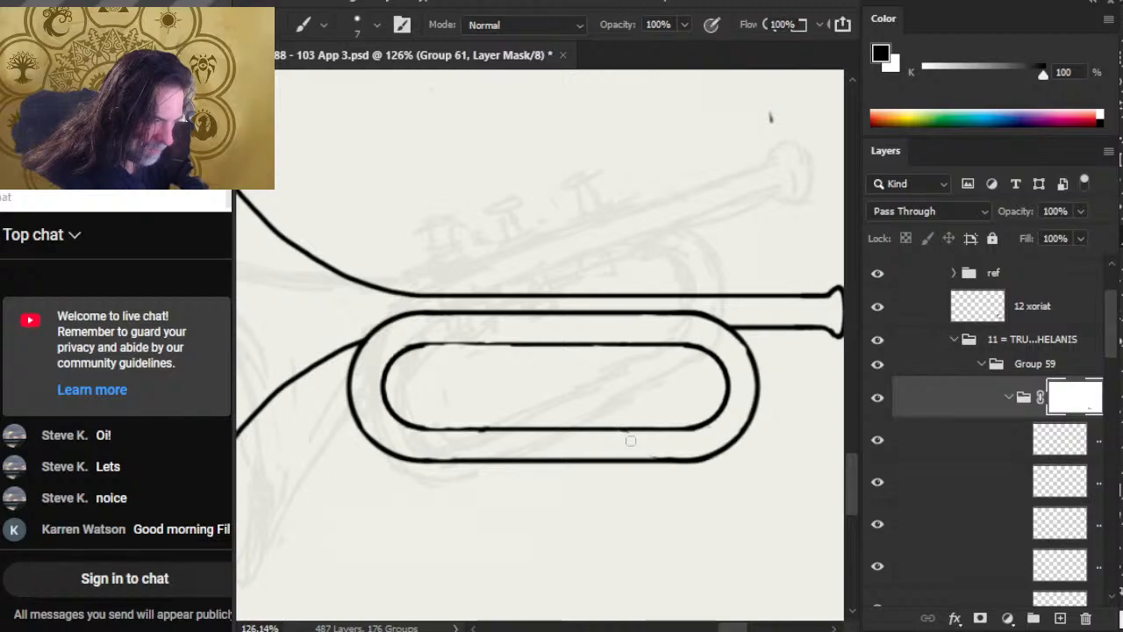
key("shift+r")
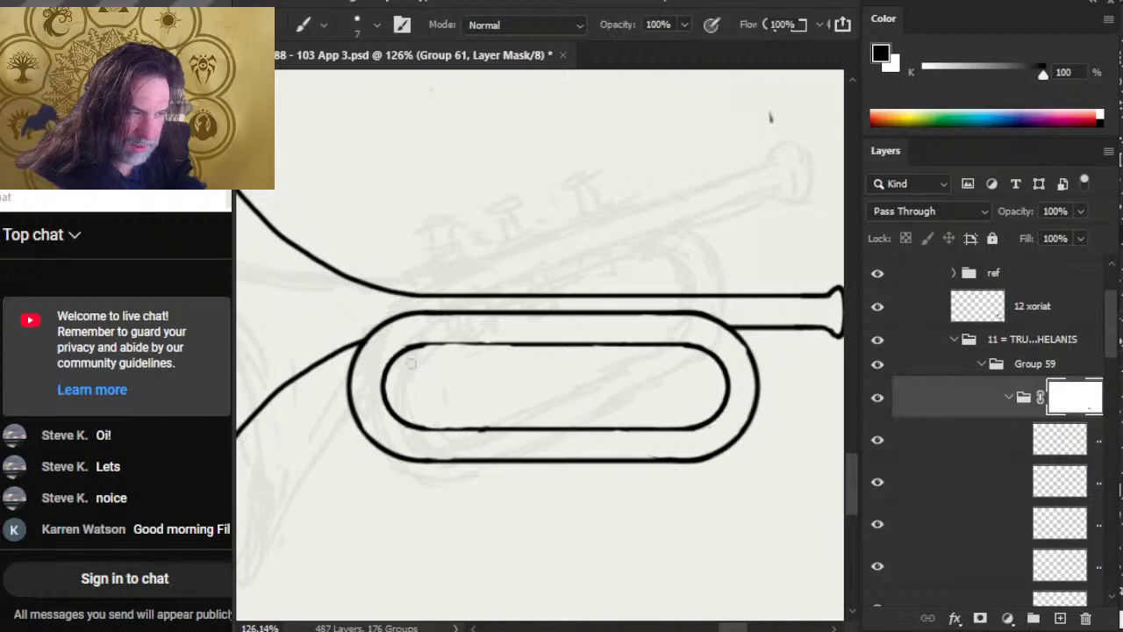
Restore and re-trim the left part of the inner loop's upper line on Group 61's mask with the size 7 eraser and brush
key("e")
left_click_drag(425, 347, 427, 347)
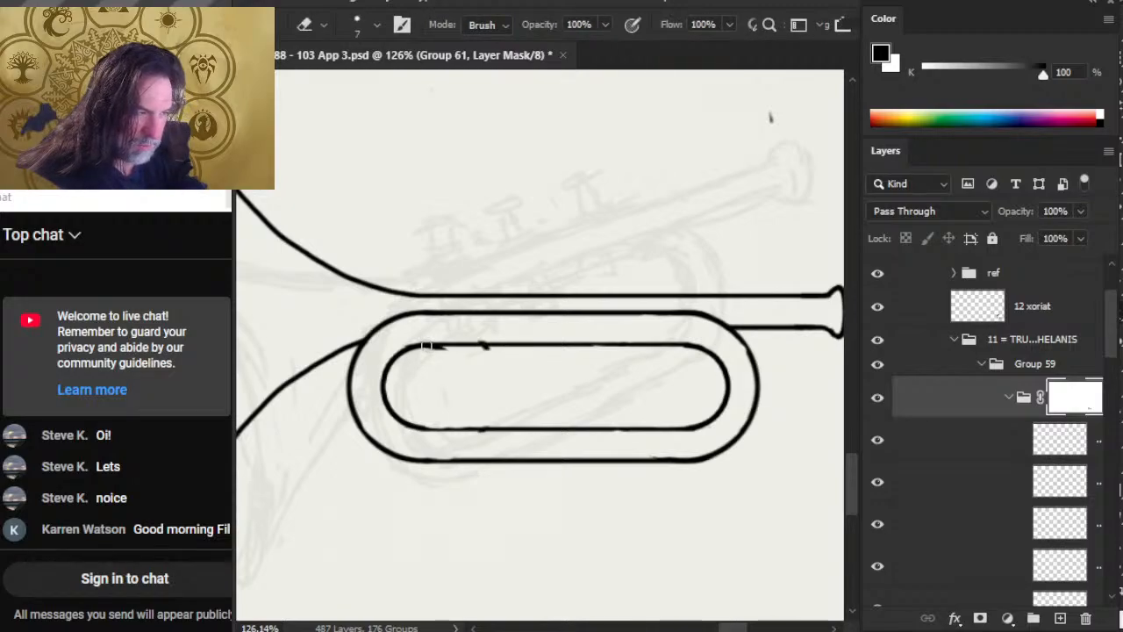
key("b")
key("e")
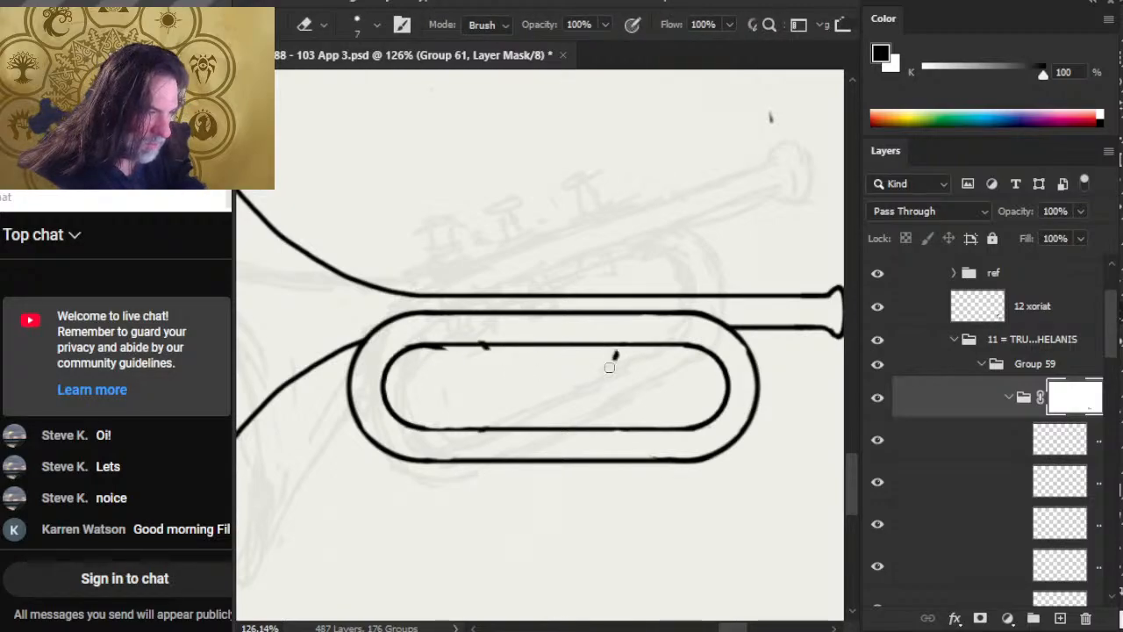
key("b")
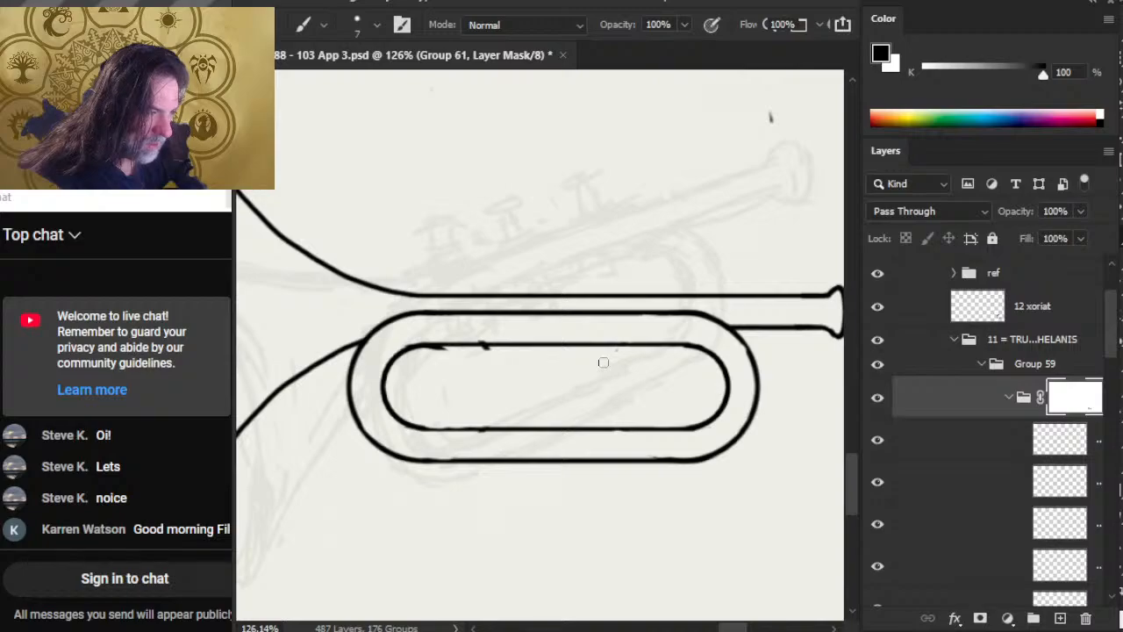
key("shift")
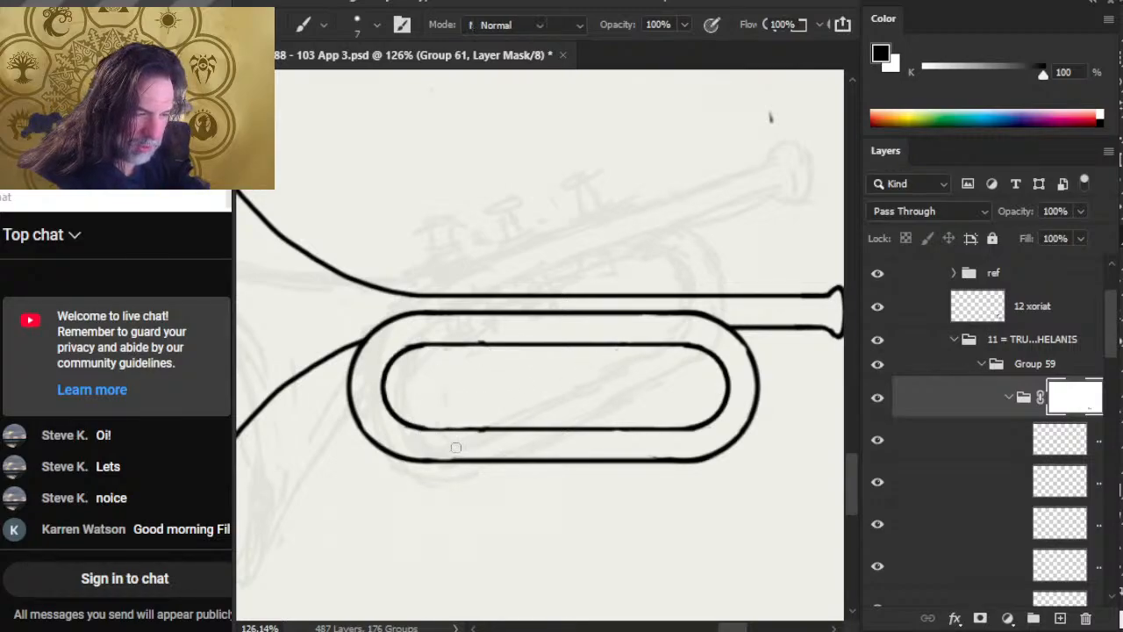
Refine Group 61's mask along the outer loop's upper-right curve and the left end of the inner loop's lower line
key("r")
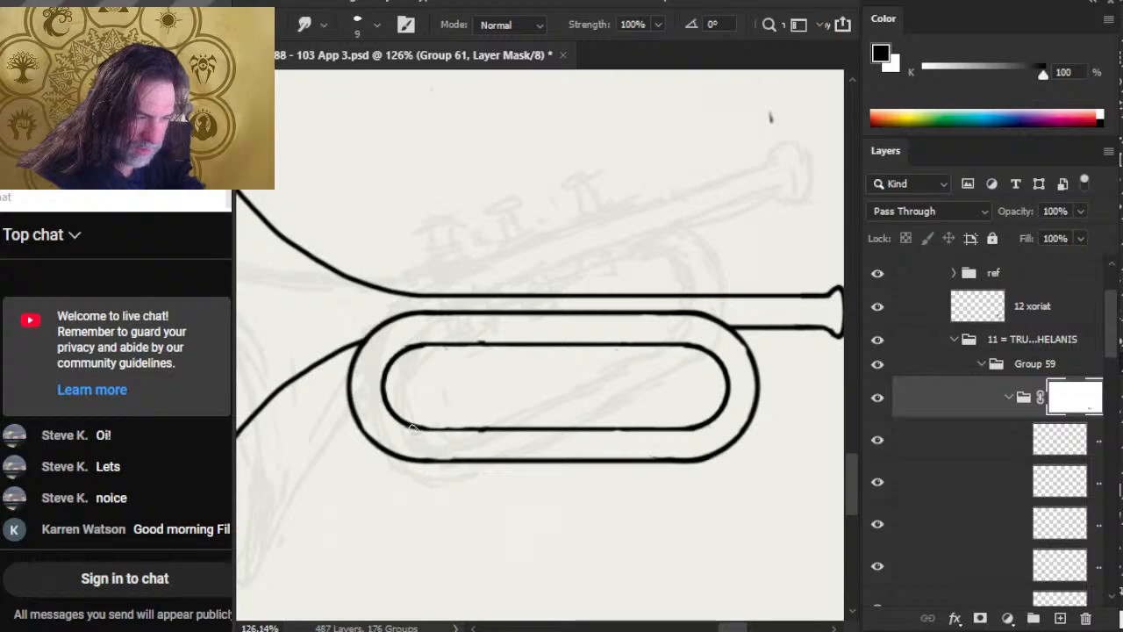
key("b")
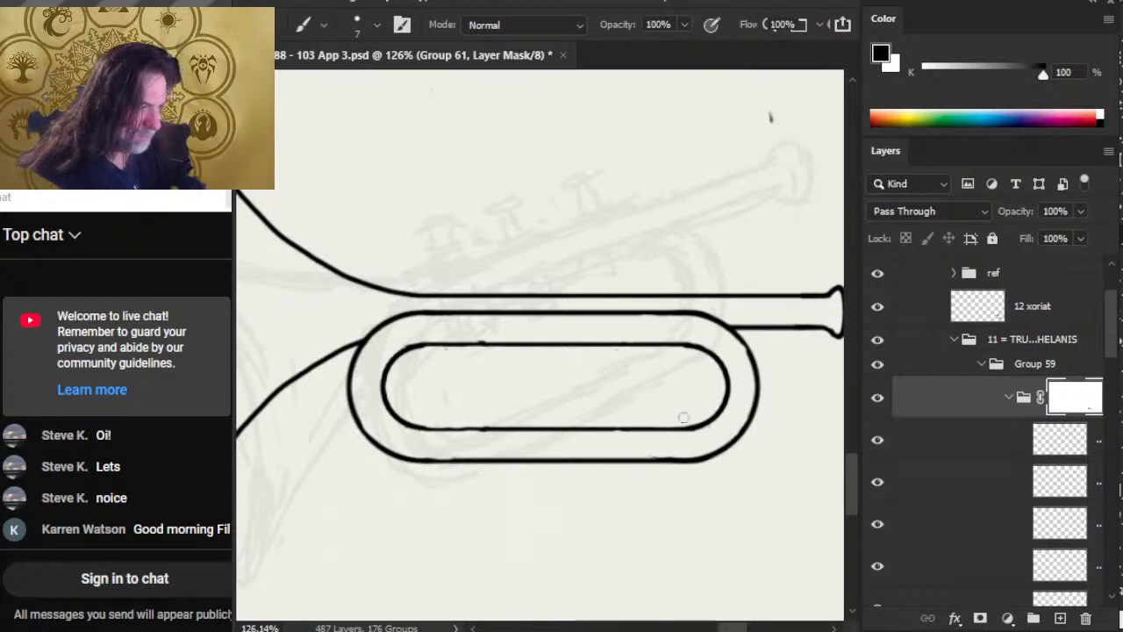
key("e")
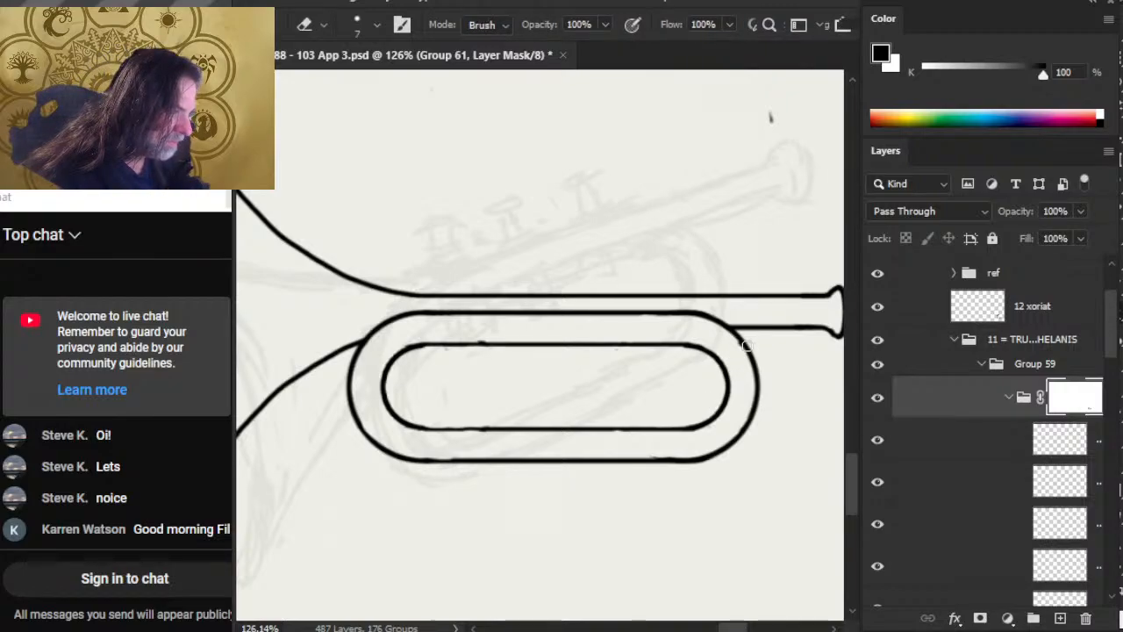
key("b")
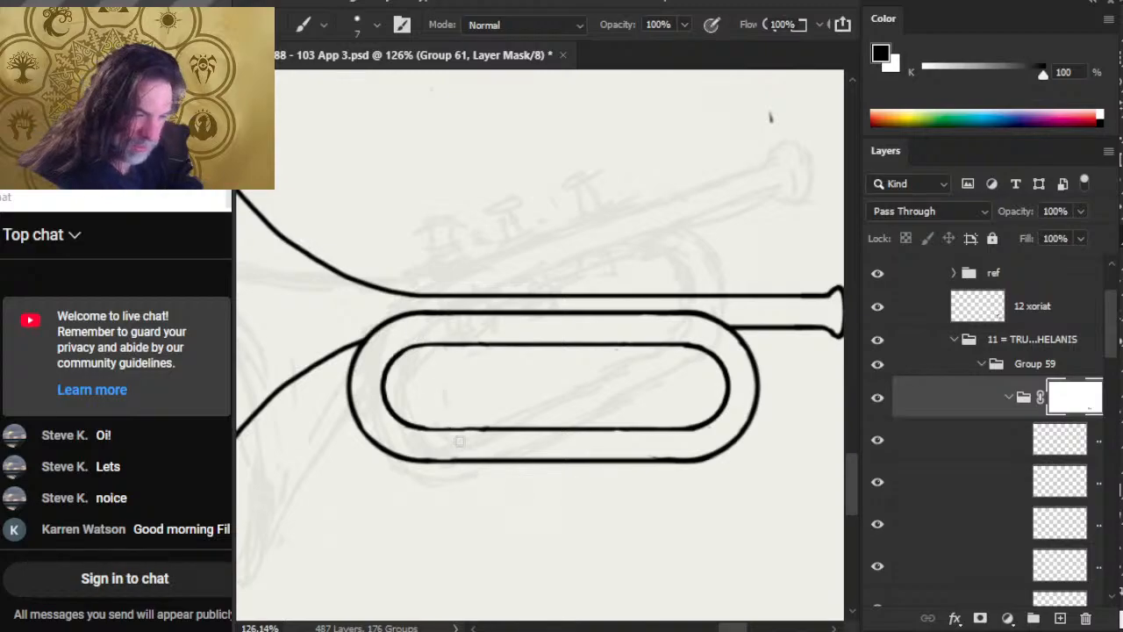
key("e")
mouse_move(421, 430)
left_mouse_down()
mouse_move(478, 430)
mouse_move(468, 440)
left_mouse_up()
key("b")
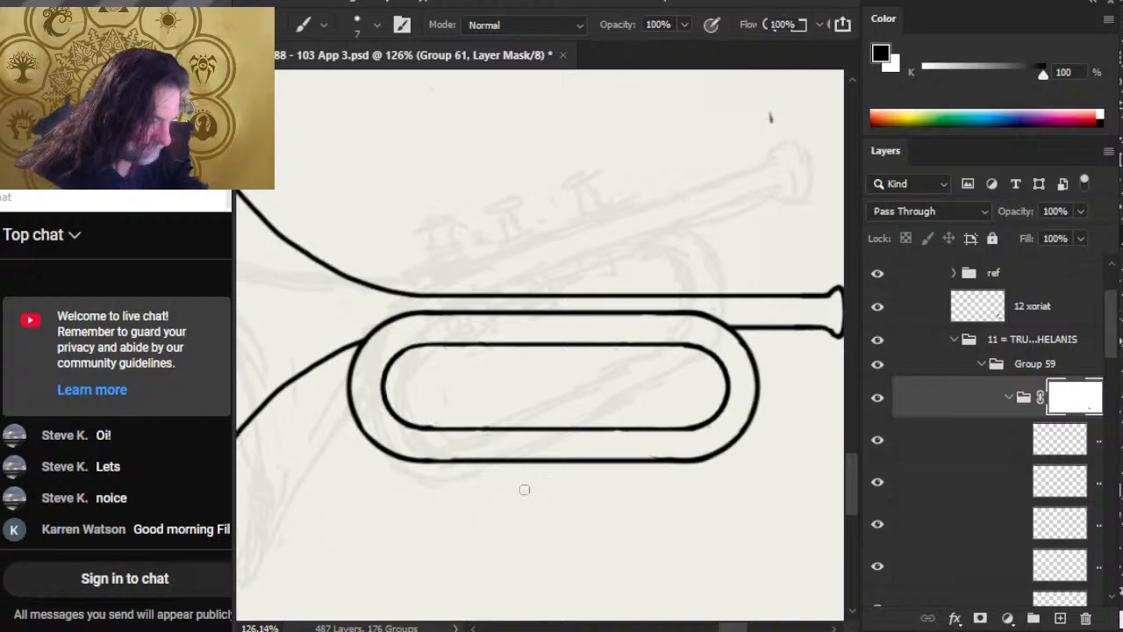
Check the cleaned tubing loop against the whole trumpet by toggling Group 61's visibility
key("z")
scroll(527, 491, "down", 3)
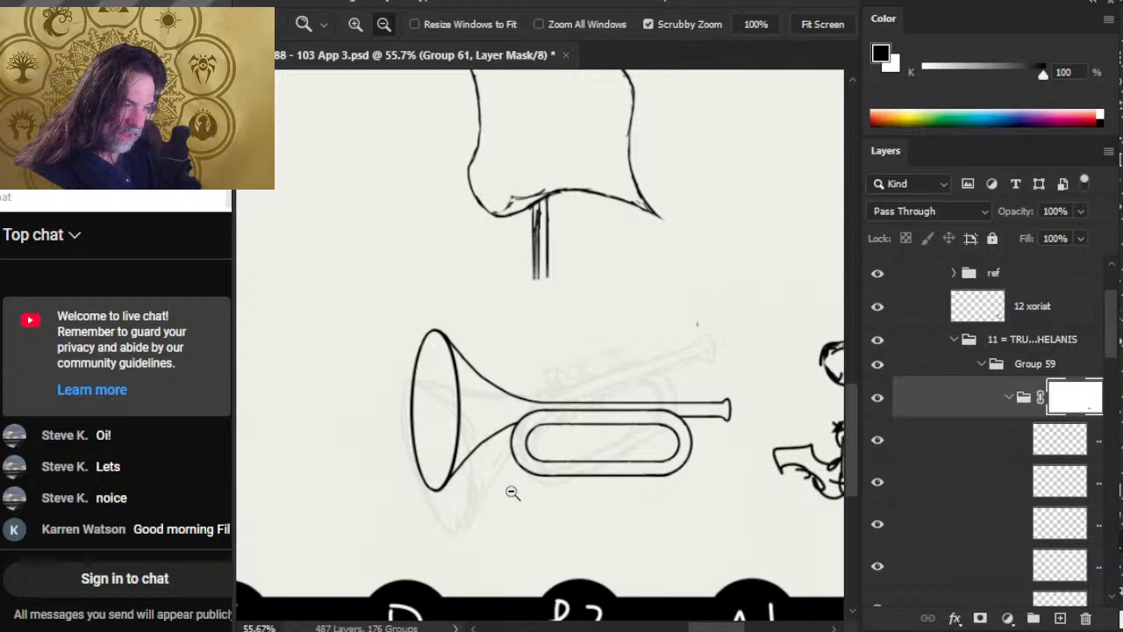
left_click(877, 400)
left_click(877, 400)
right_click(1082, 399)
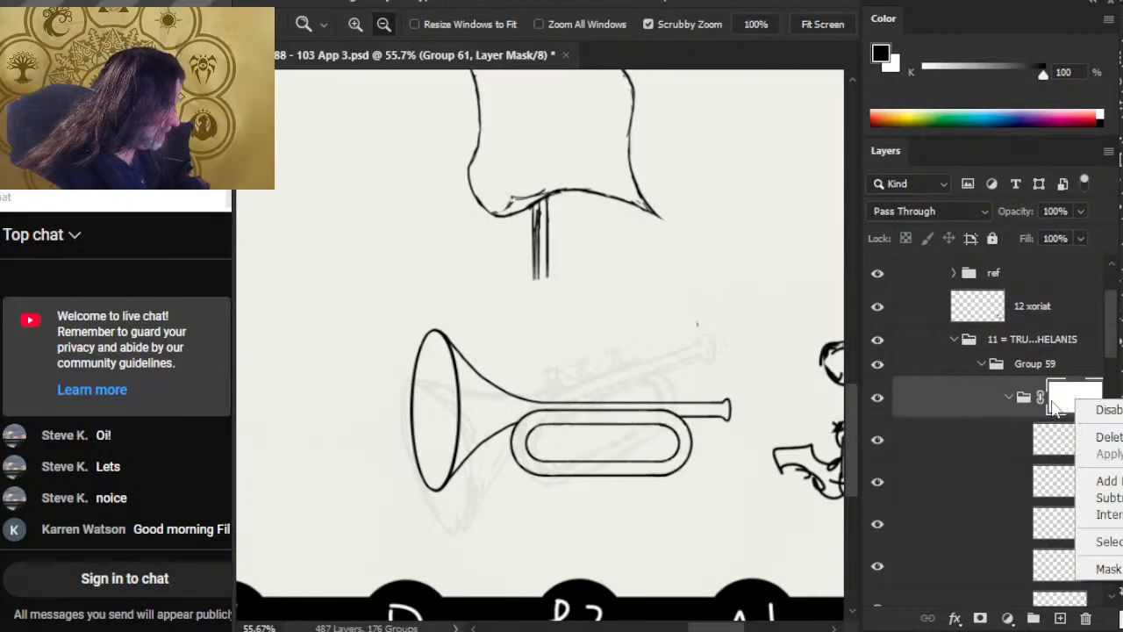
right_click(965, 390)
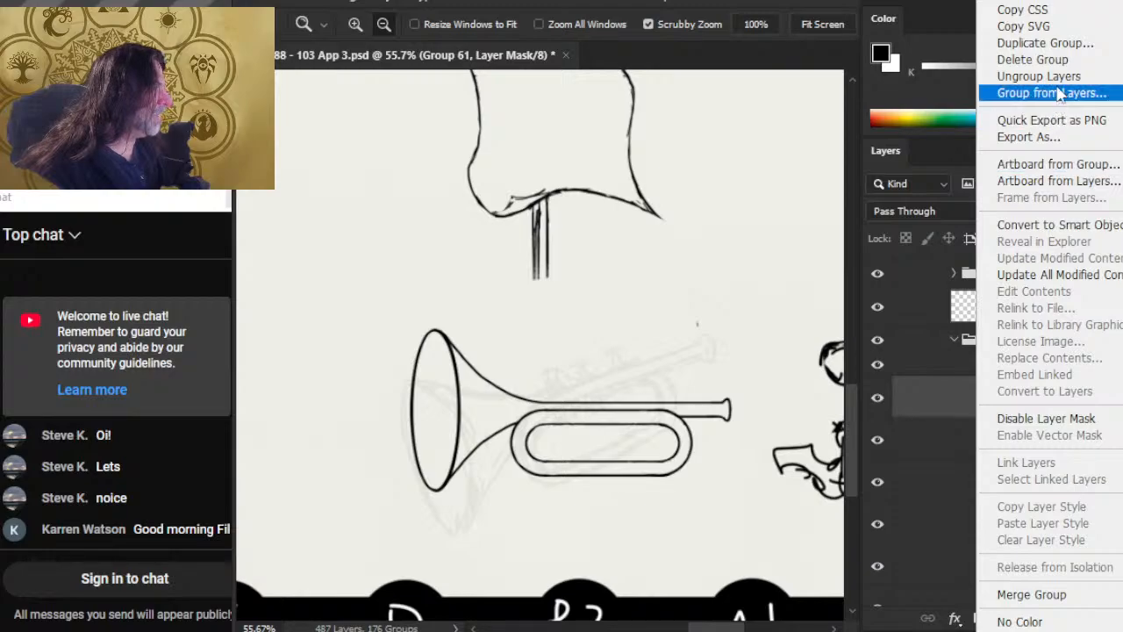
left_click(1061, 43)
key("Return")
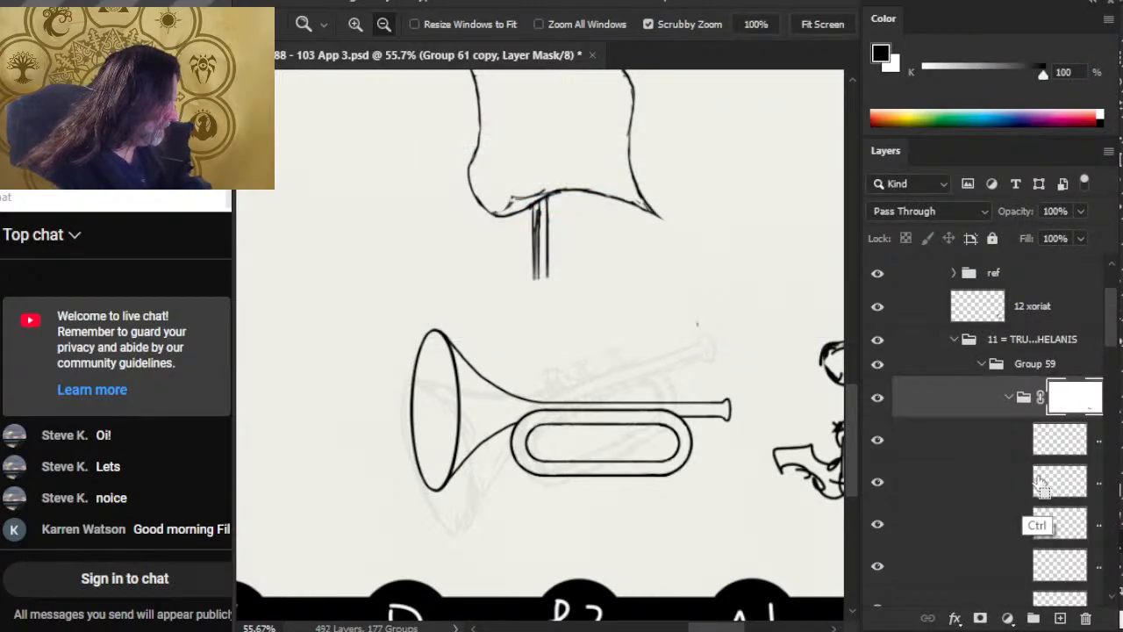
key("ctrl+z")
Duplicate the masked tubing loop group, Group 61, under the default name and hide the original as a backup
left_click(1013, 415)
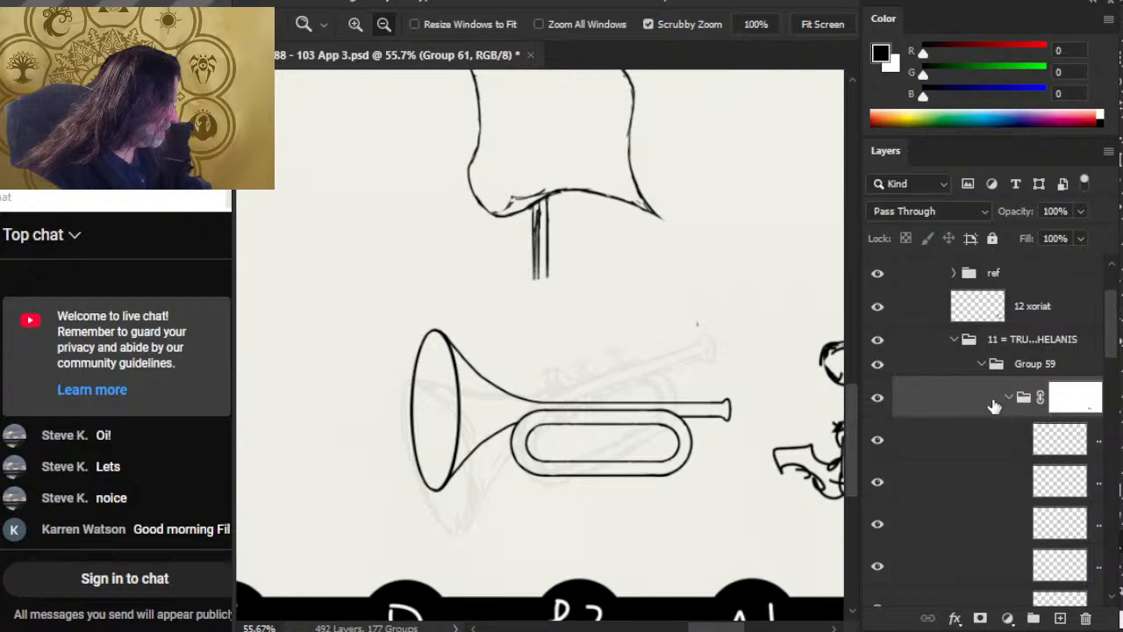
right_click(992, 408)
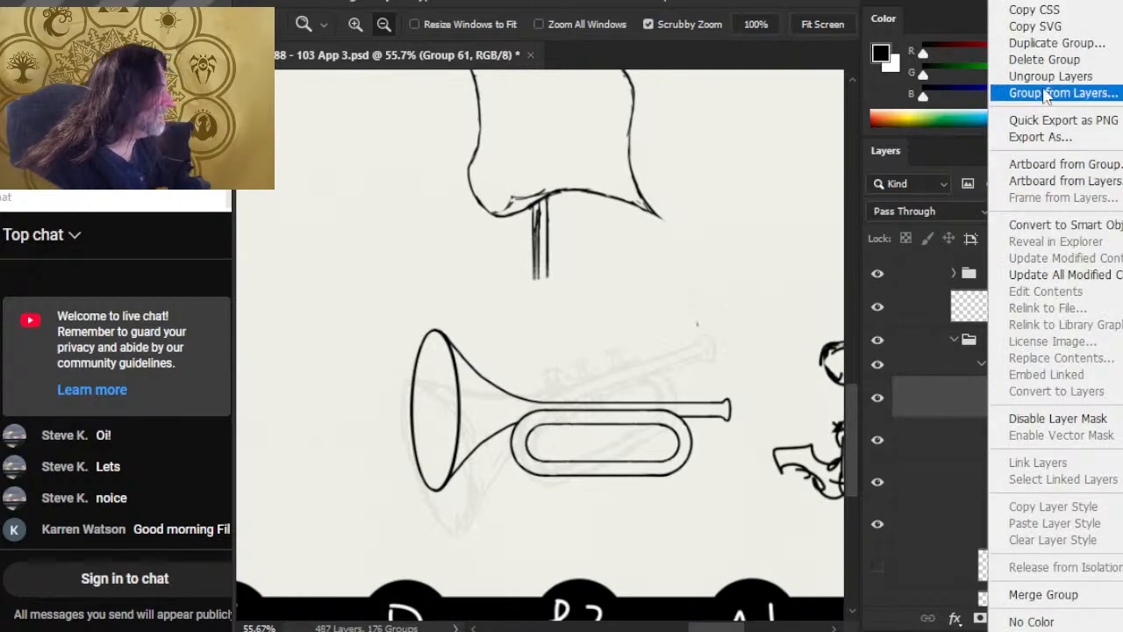
left_click(1052, 43)
key("Return")
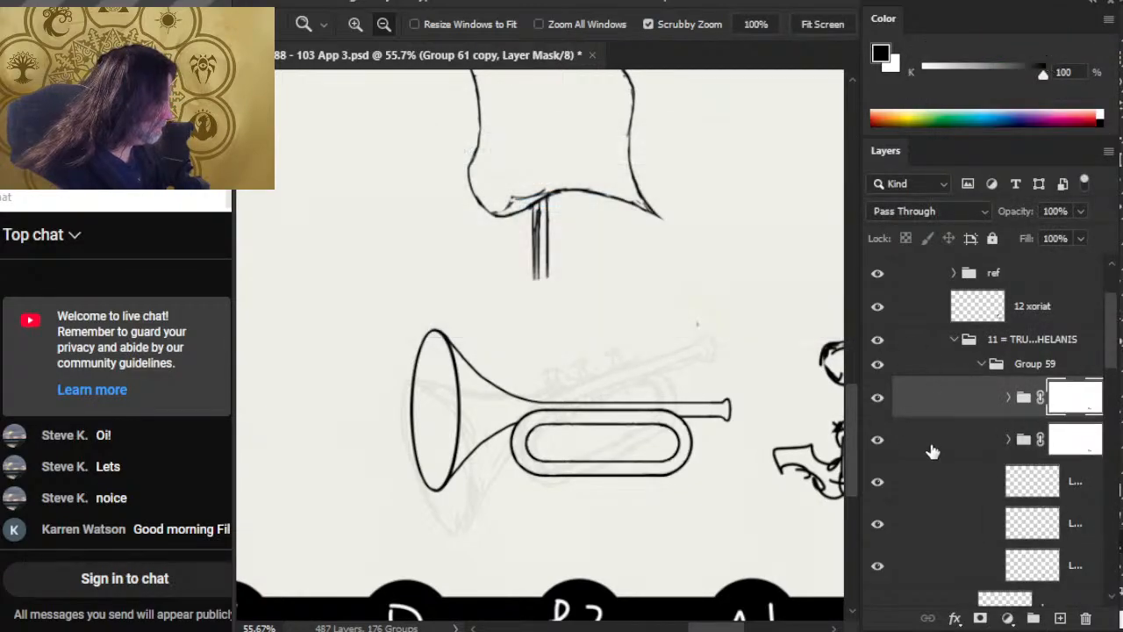
left_click(877, 441)
Merge Group 61 copy into a single layer and target its layer mask
right_click(1072, 402)
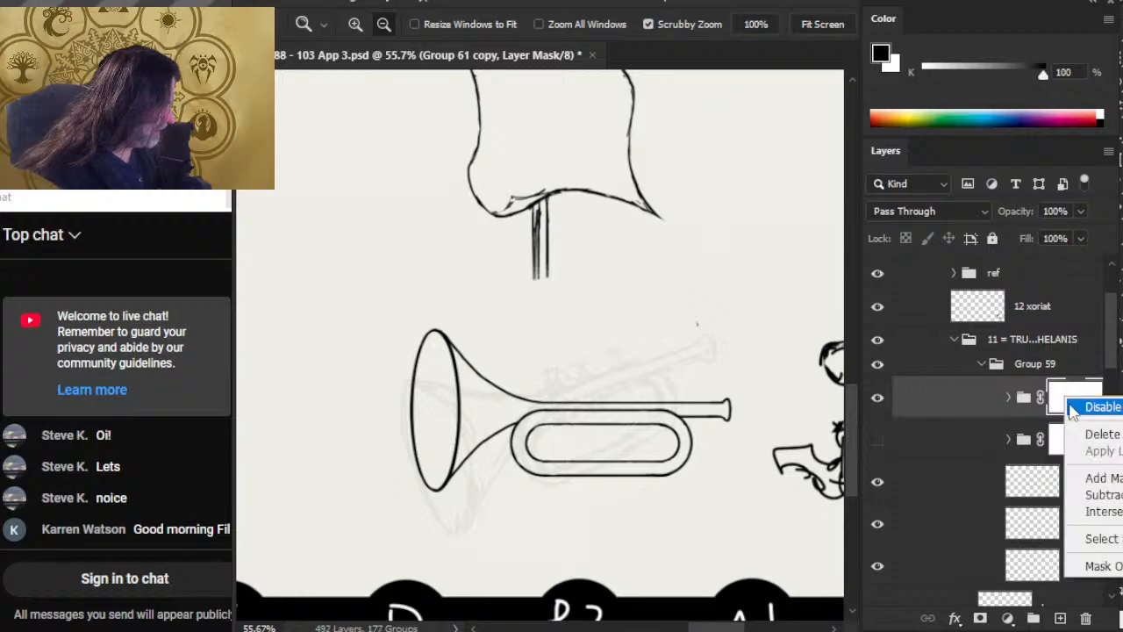
key("Escape")
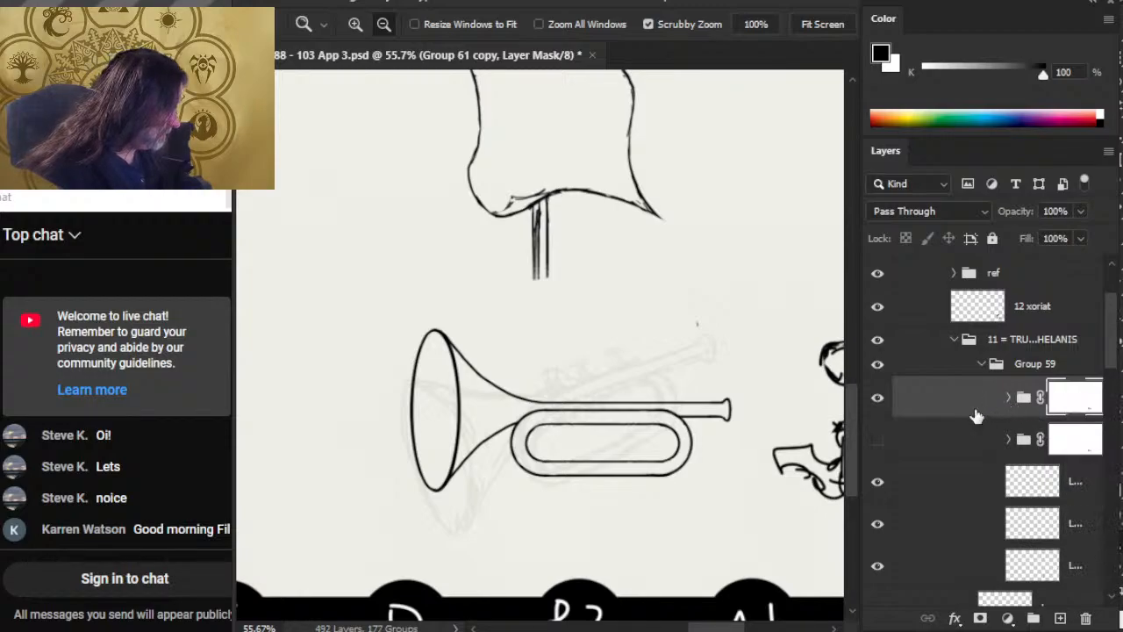
right_click(972, 401)
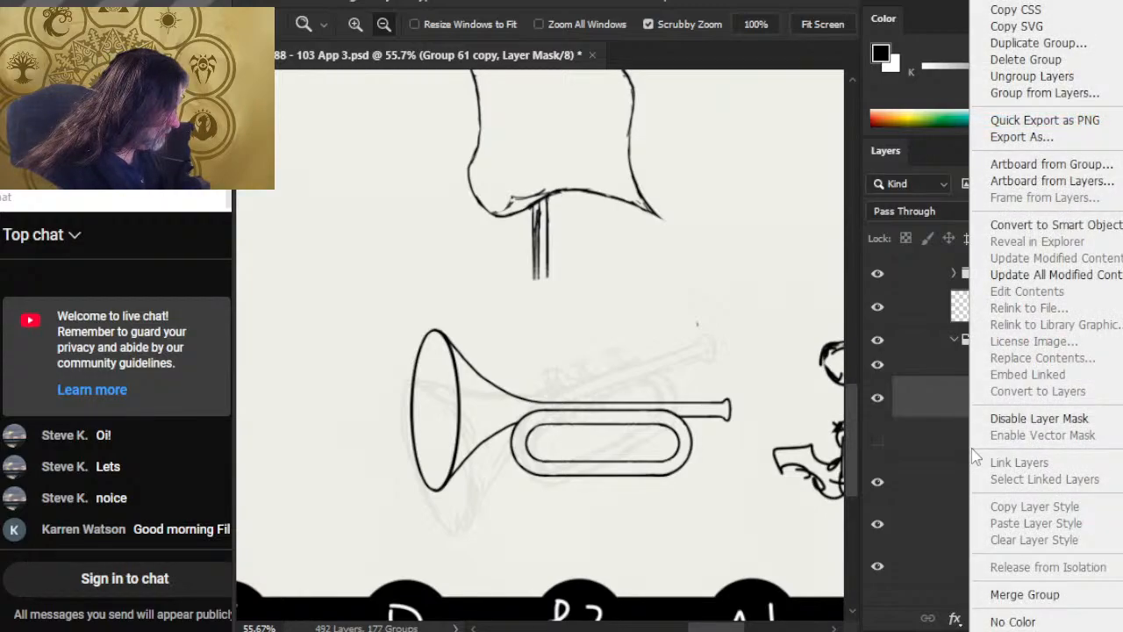
left_click(1024, 594)
right_click(1096, 409)
left_click(1091, 399)
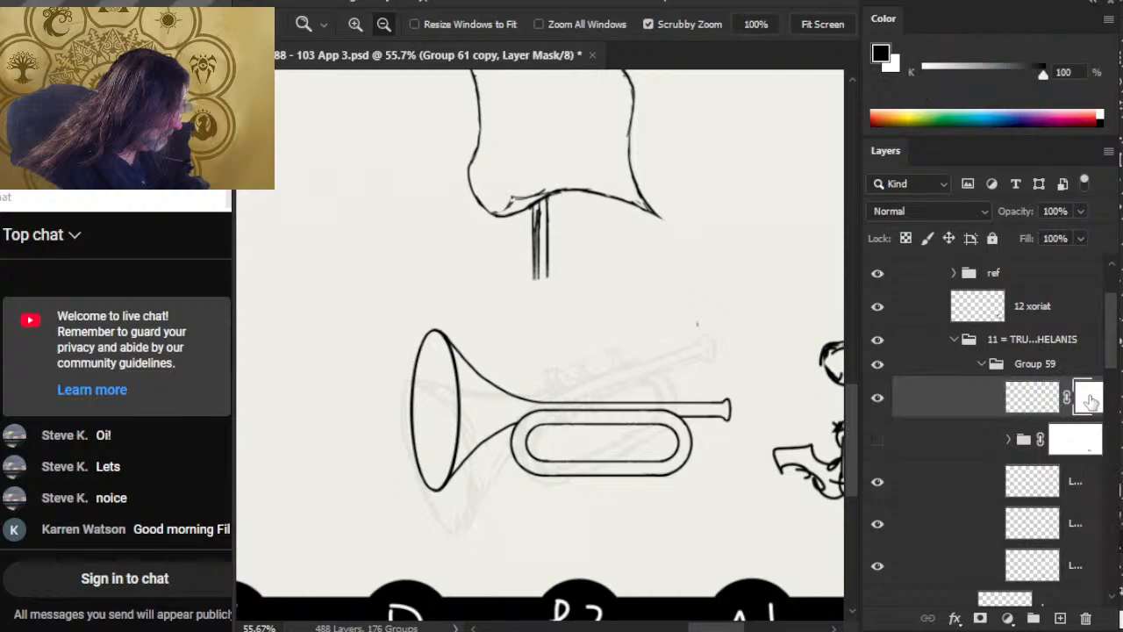
Apply the layer mask to Group 61 copy and check the result by toggling the visibility of the loop and Group 59
right_click(1092, 401)
left_click(1111, 453)
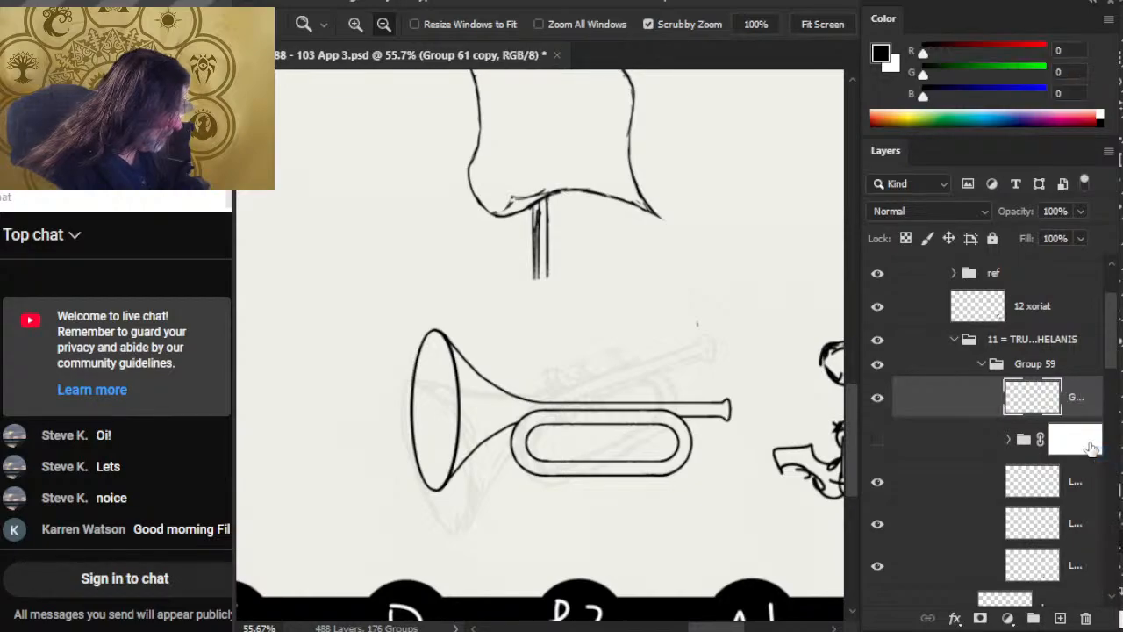
left_click(879, 397)
left_click(879, 398)
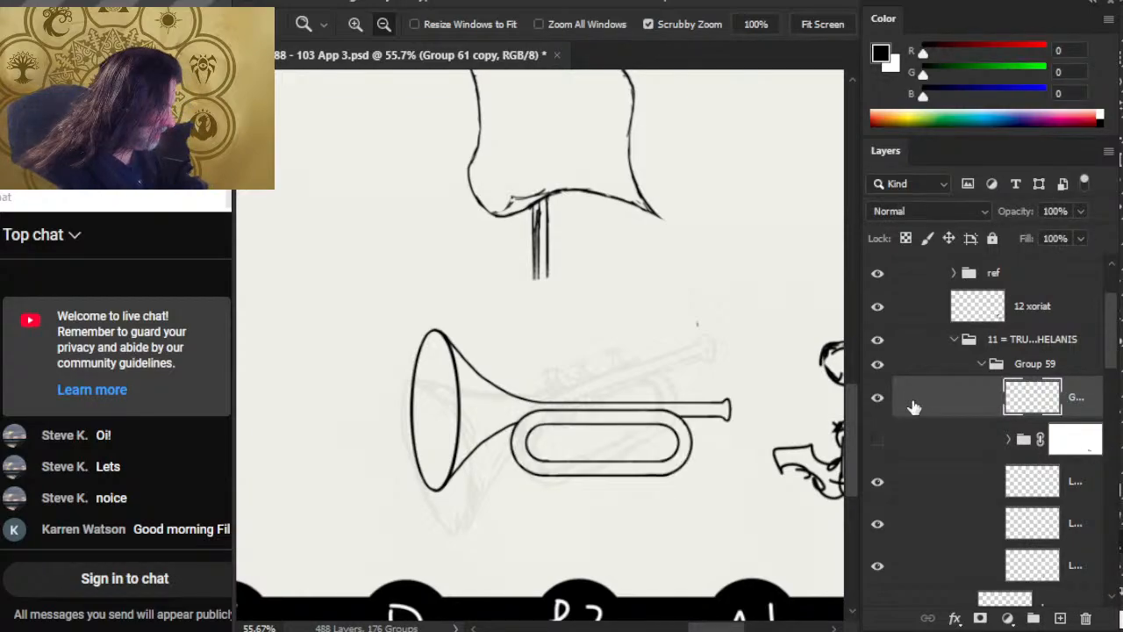
left_click(877, 365)
left_click(877, 365)
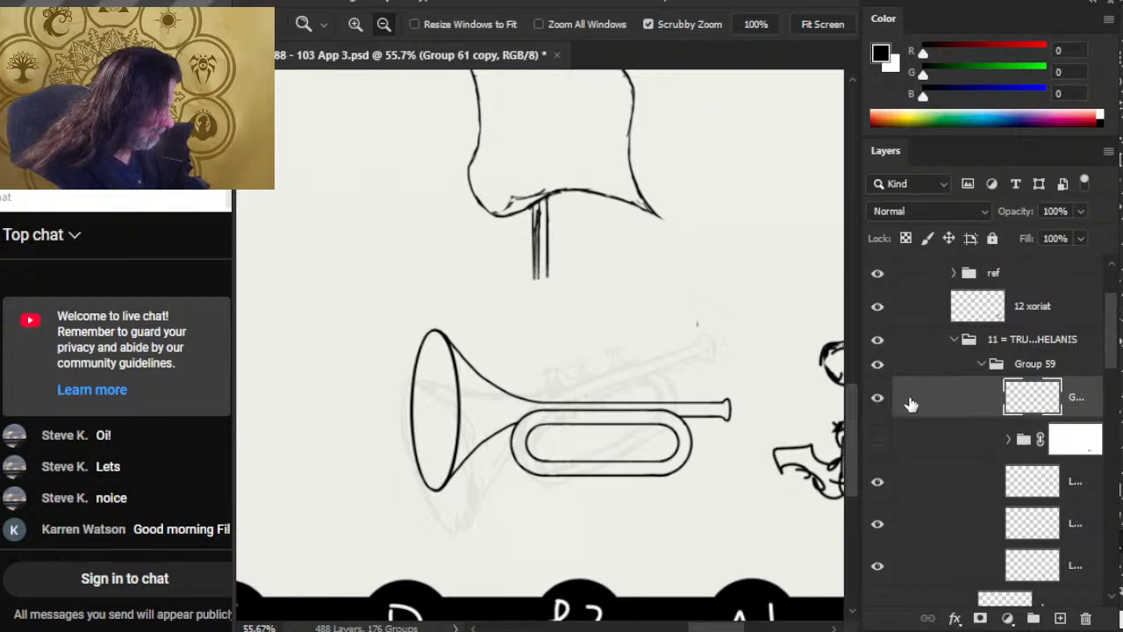
left_click(876, 399)
left_click(876, 400)
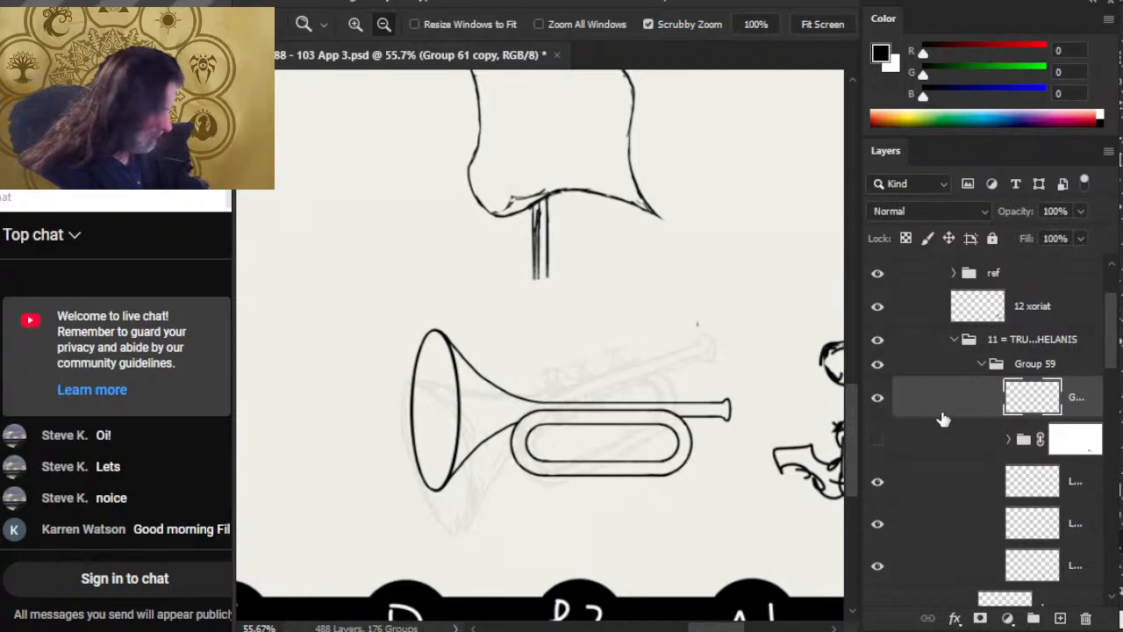
right_click(585, 430)
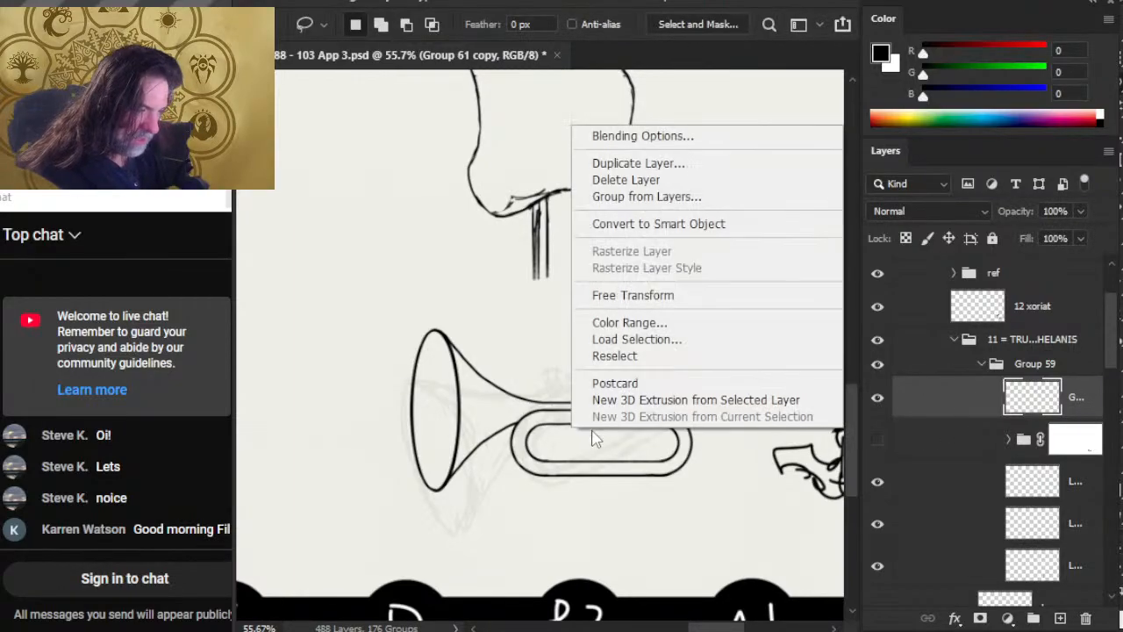
left_click(653, 295)
right_click(526, 423)
left_click(611, 162)
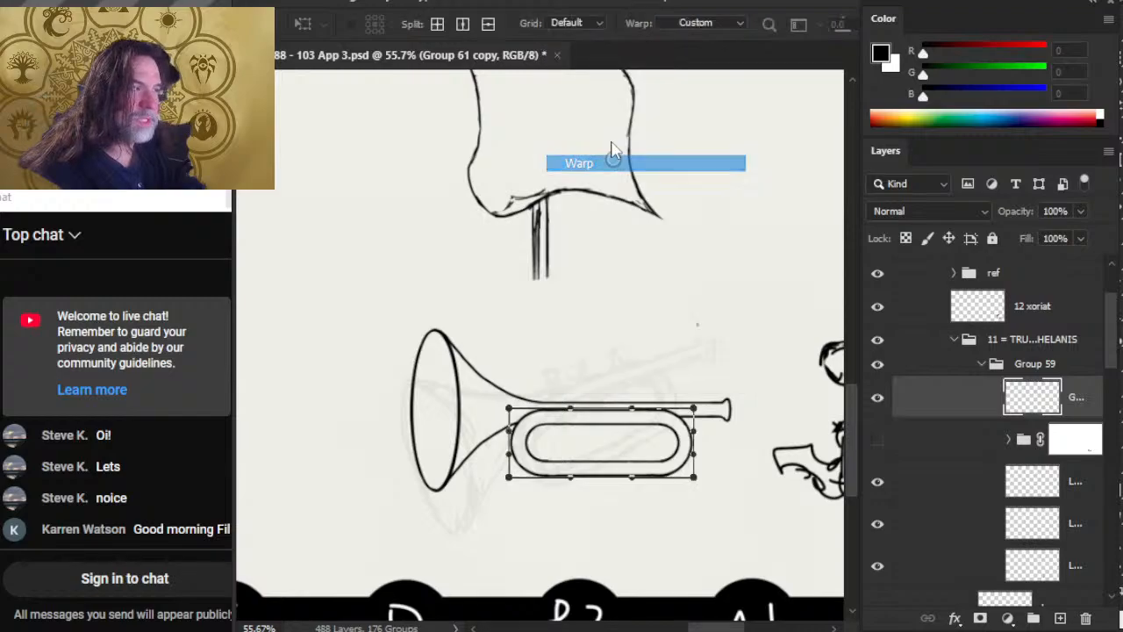
key("Return")
key("l")
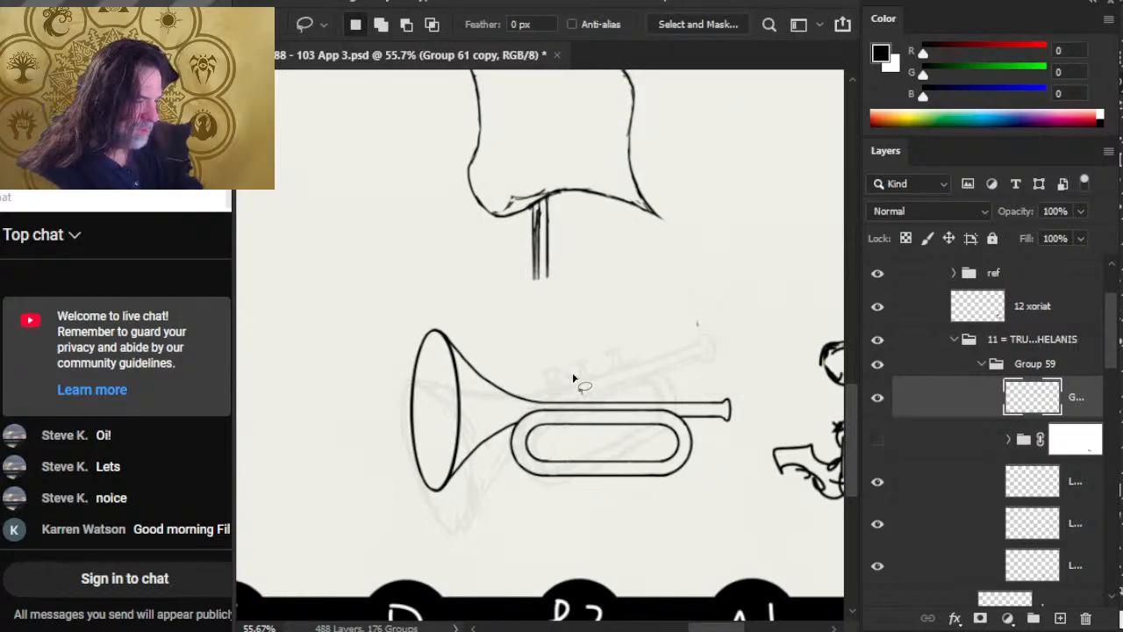
Apply a perspective transform to the tubing loop, making its left end taller, with the height at about 114%
right_click(572, 372)
left_click(667, 242)
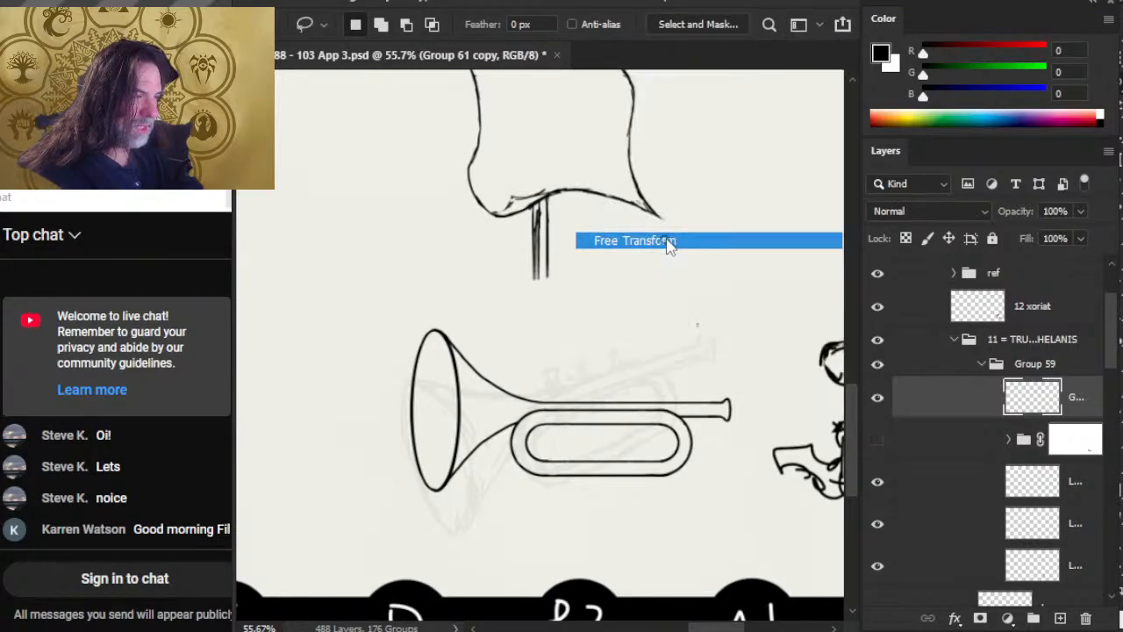
right_click(612, 335)
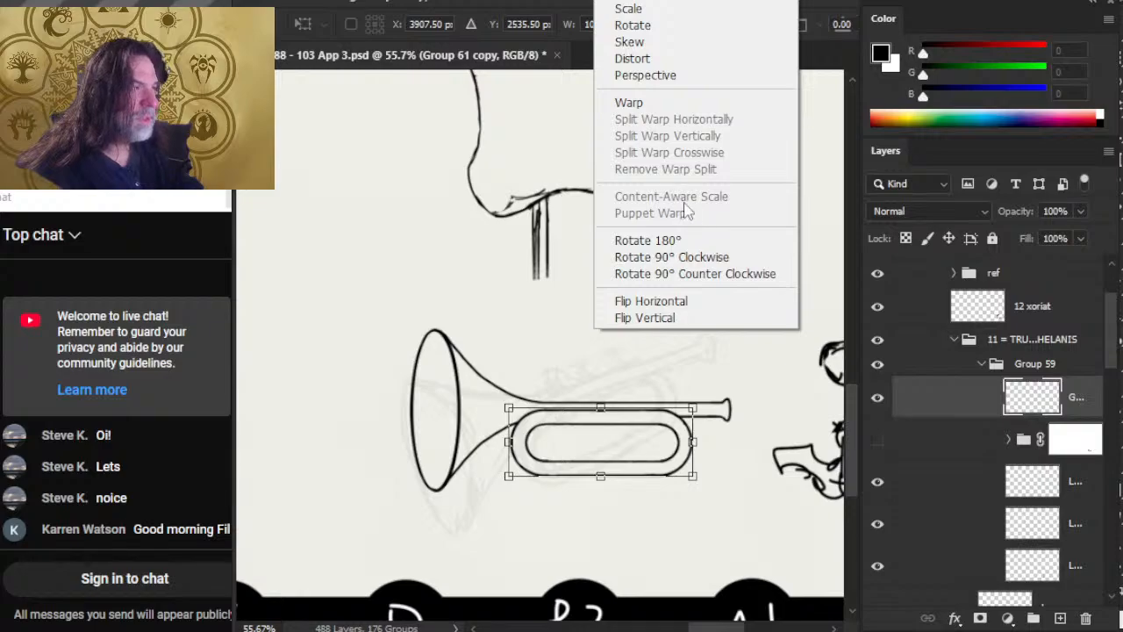
left_click(697, 77)
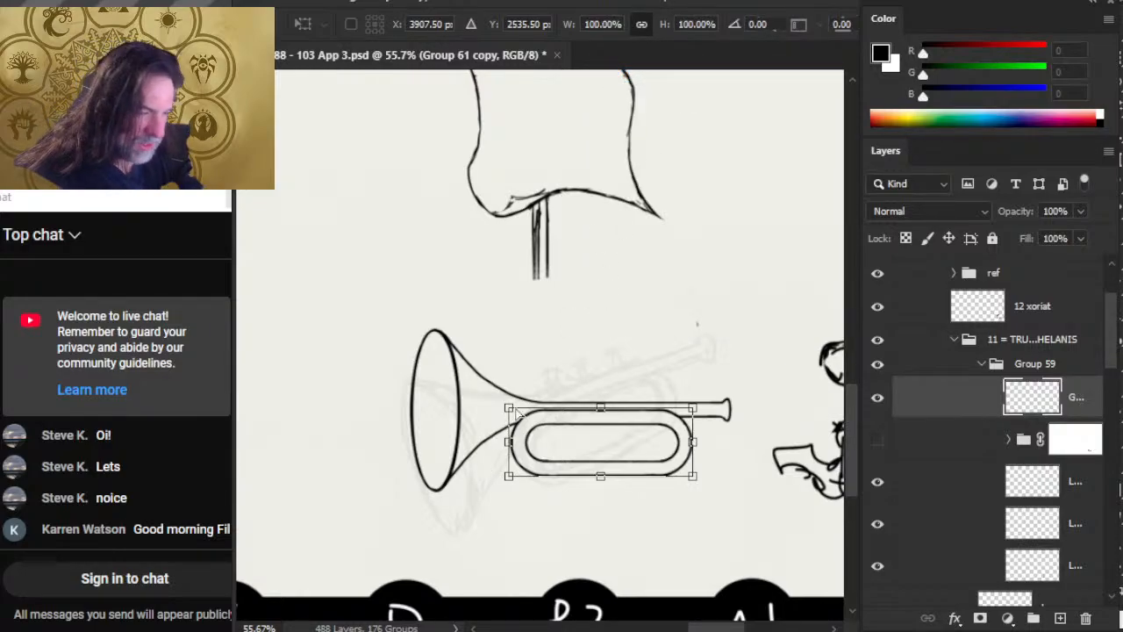
left_click_drag(511, 409, 511, 405)
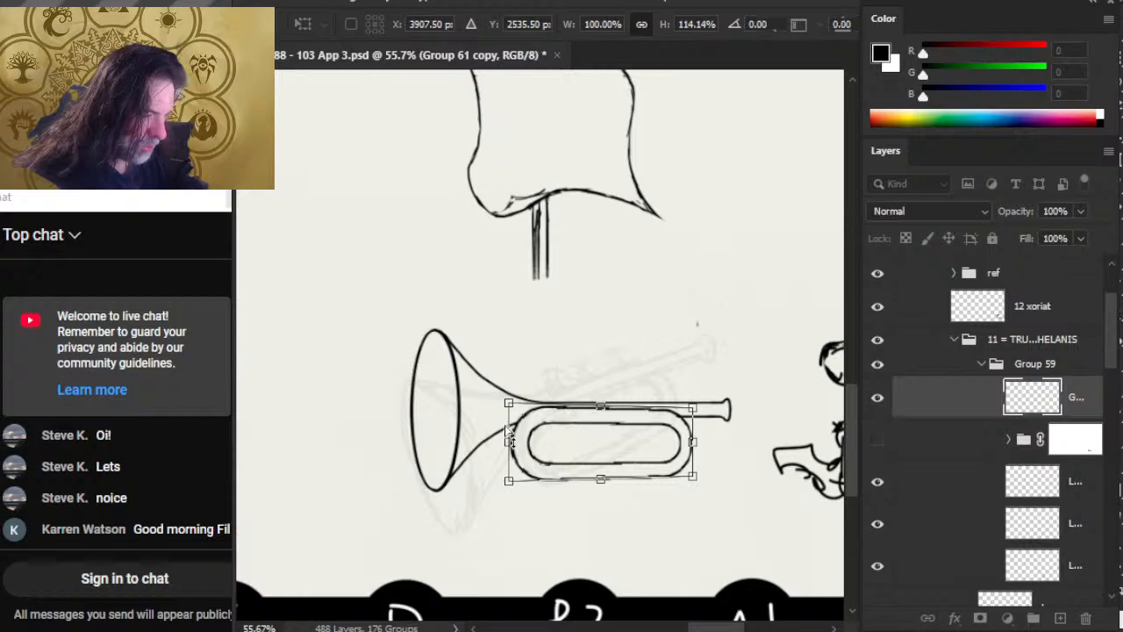
key("Return")
key("z")
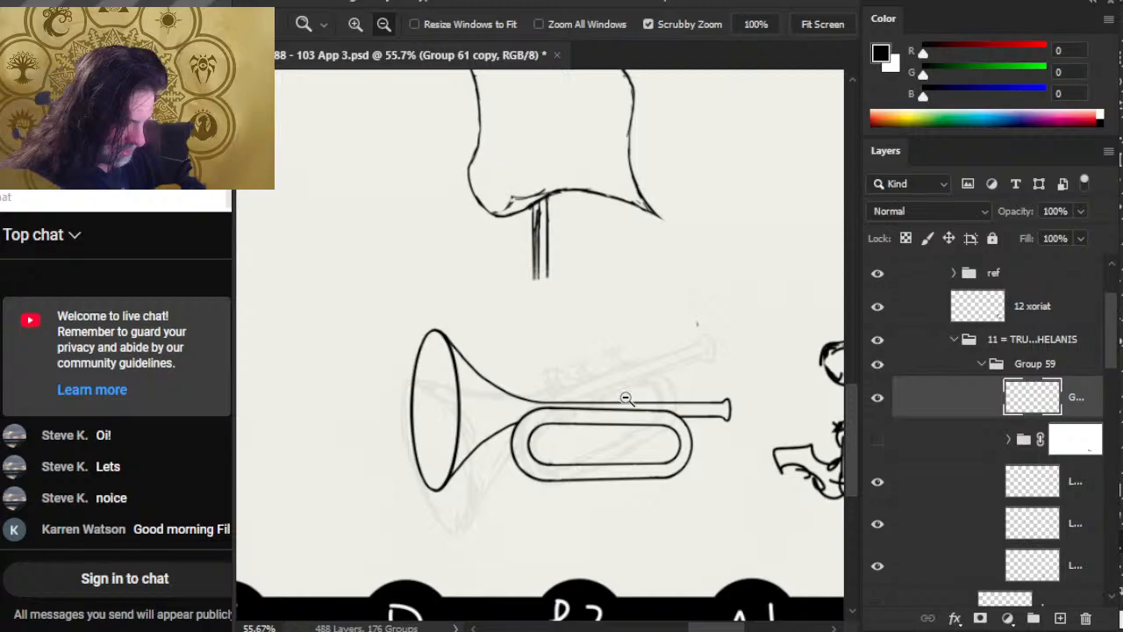
Skew the tubing loop slightly so its left end sits lower and its right end sits higher
key("l")
right_click(674, 391)
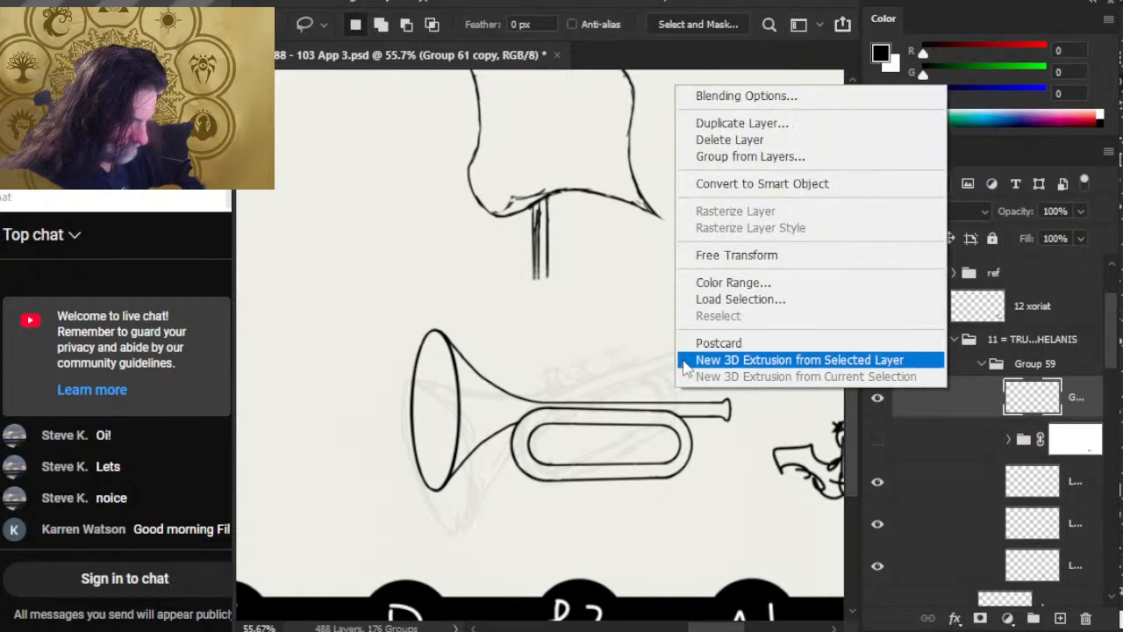
left_click(773, 256)
right_click(744, 298)
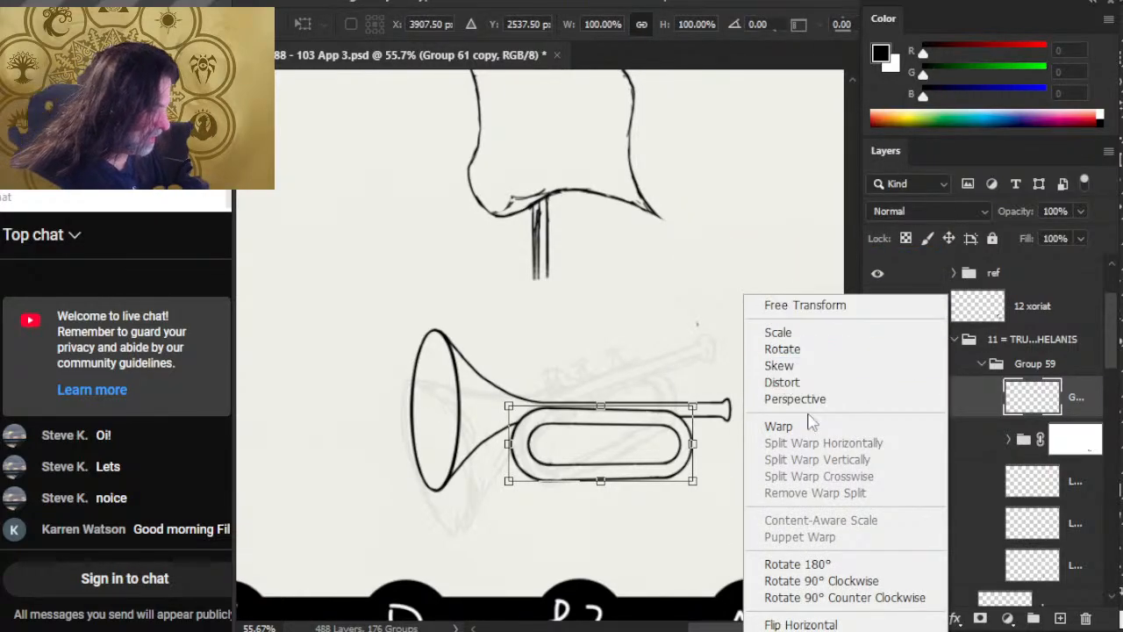
left_click(809, 368)
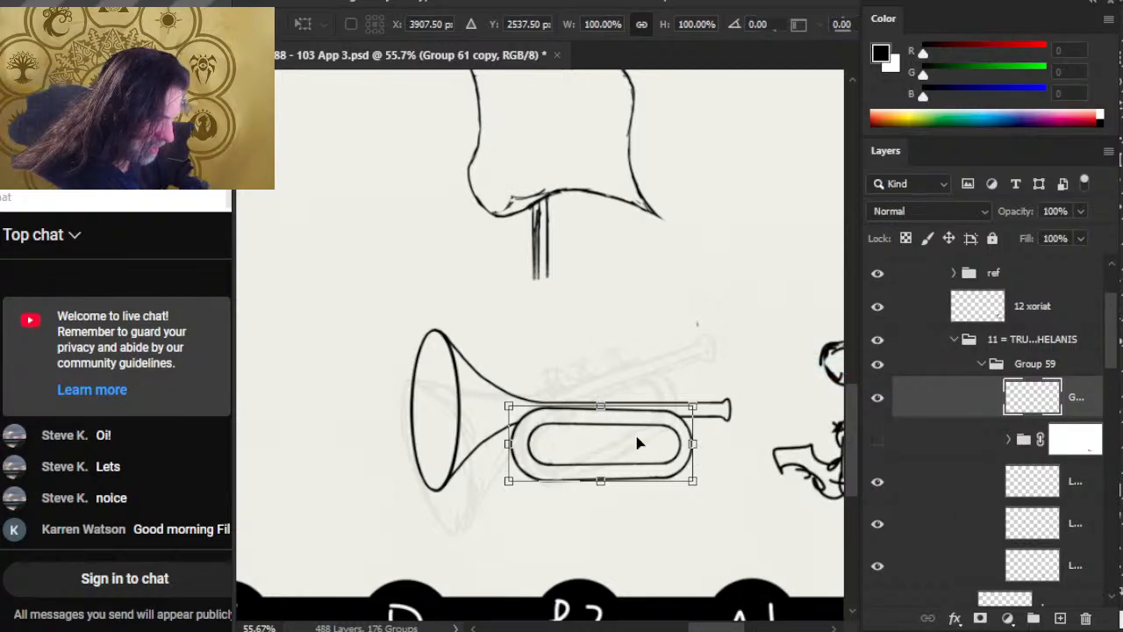
left_click_drag(508, 443, 511, 447)
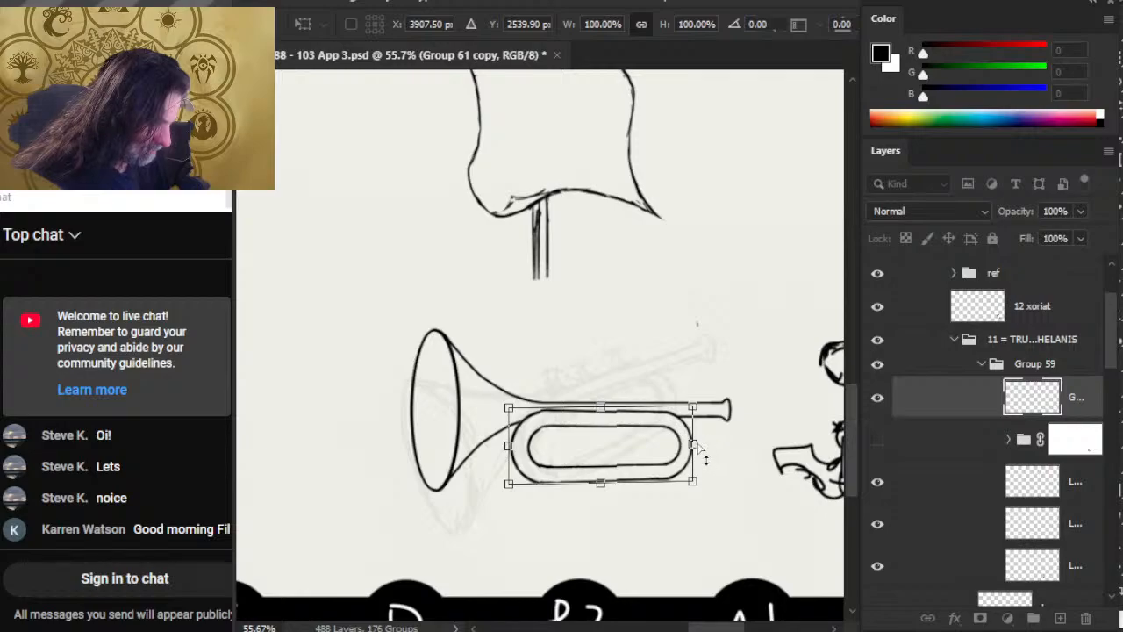
left_click_drag(693, 444, 697, 449)
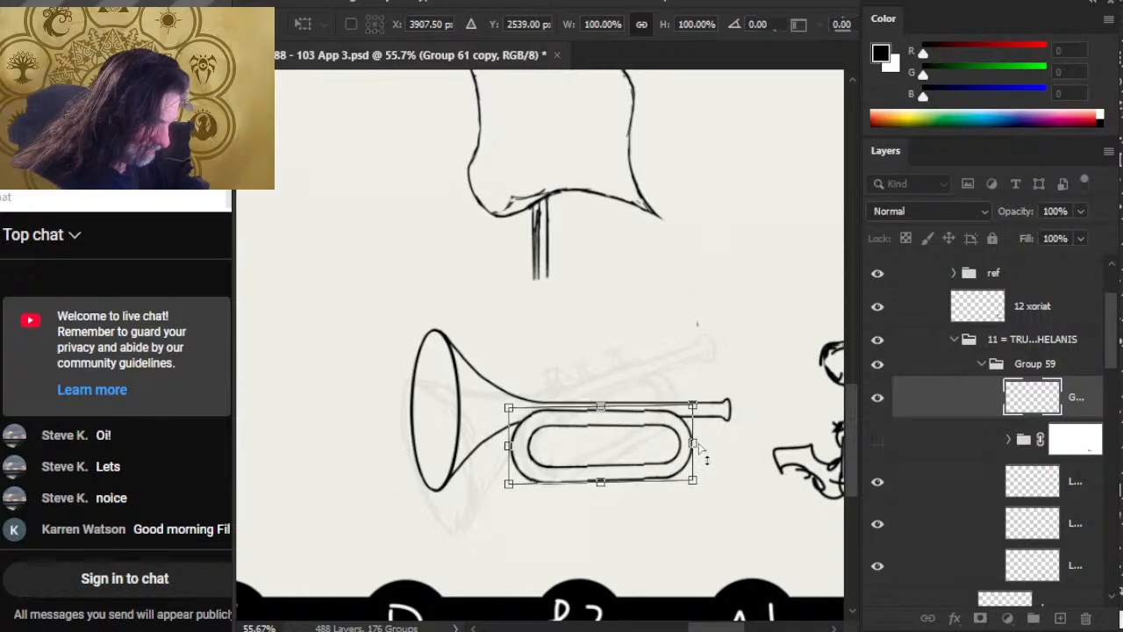
key("Return")
key("z")
Nudge the tubing loop slightly down and to the right relative to the trumpet's pipe
key("v")
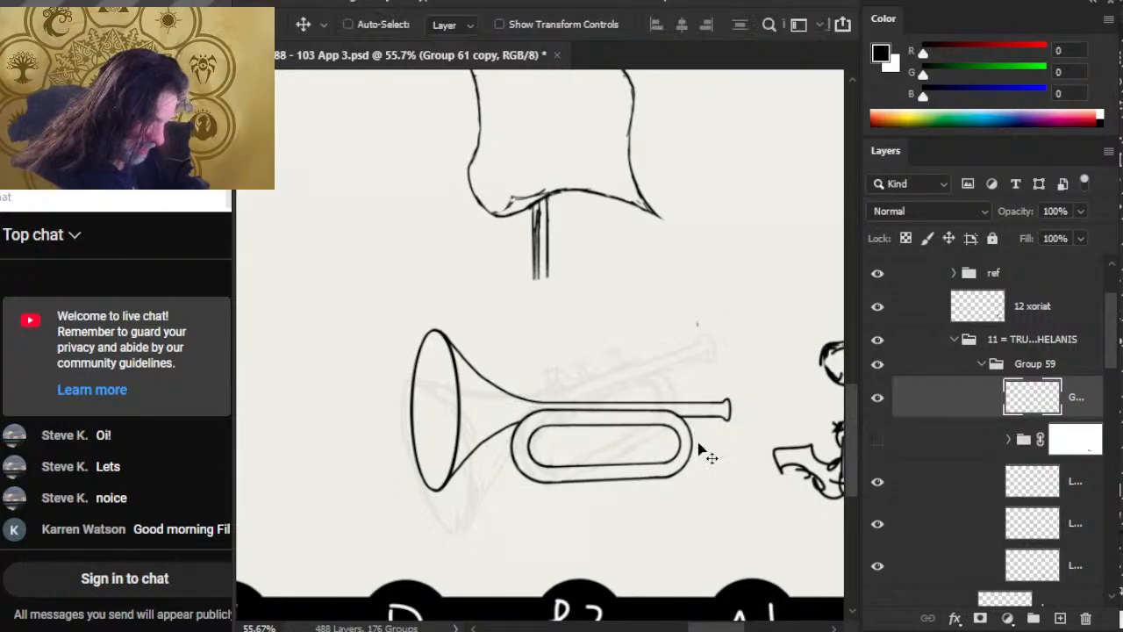
key("Down")
key("Down")
key("Down")
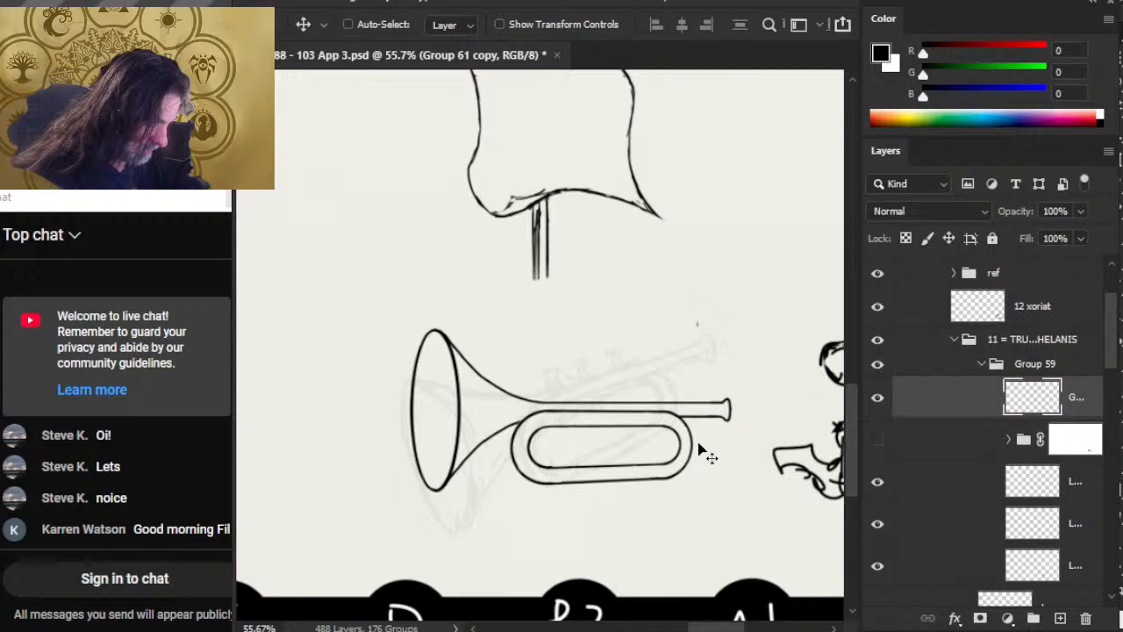
key("Right")
key("Right")
key("Right")
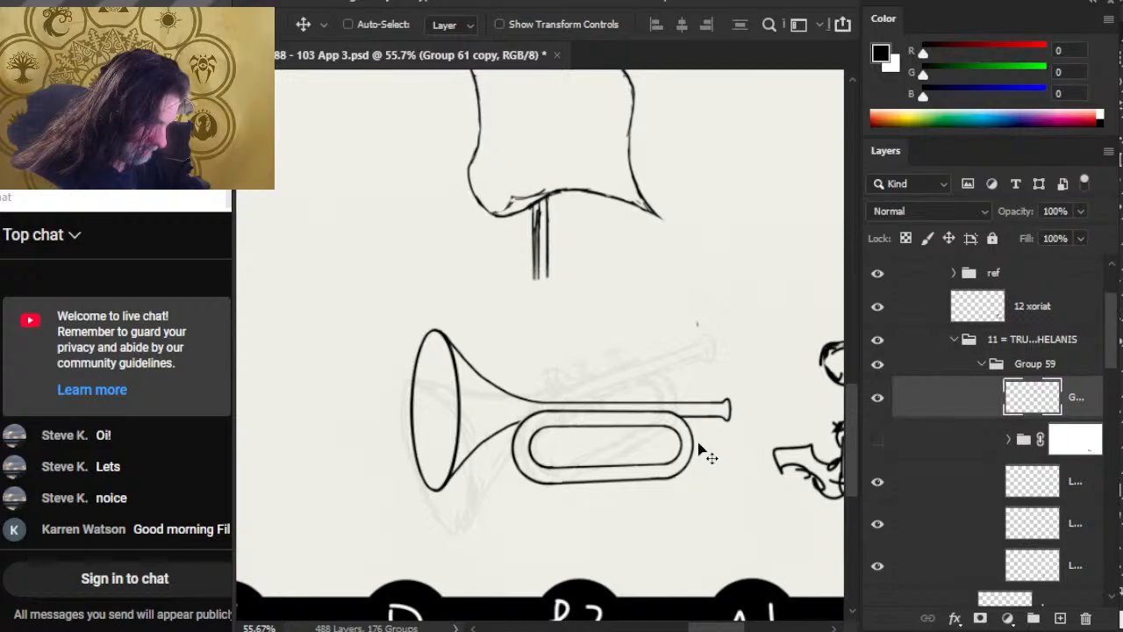
key("Right")
key("Right")
key("Right")
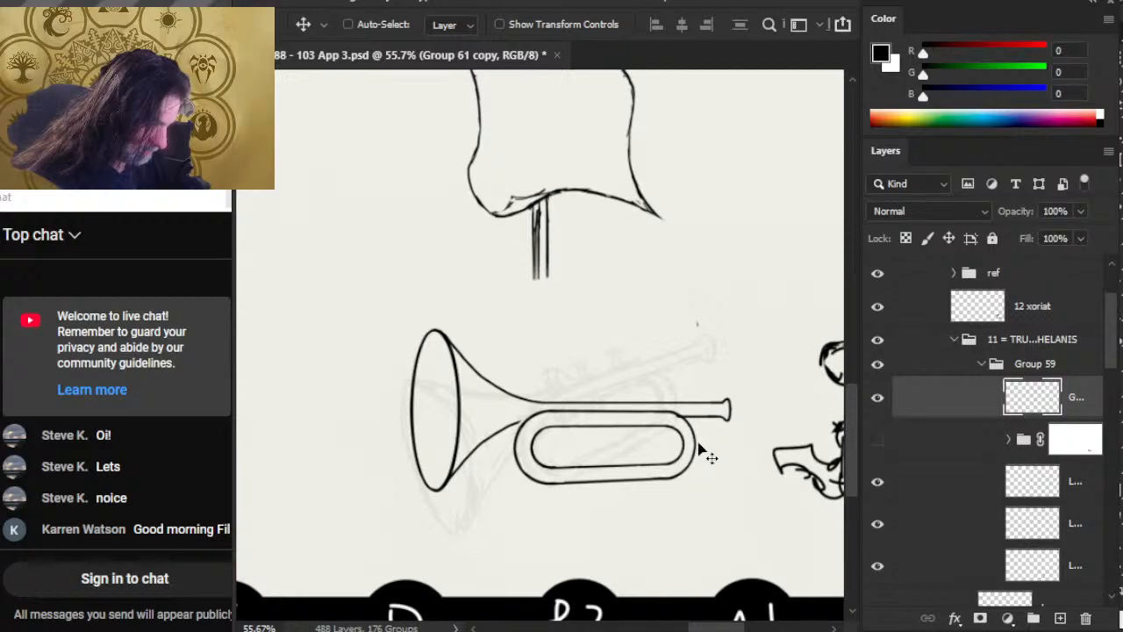
key("Left")
key("Left")
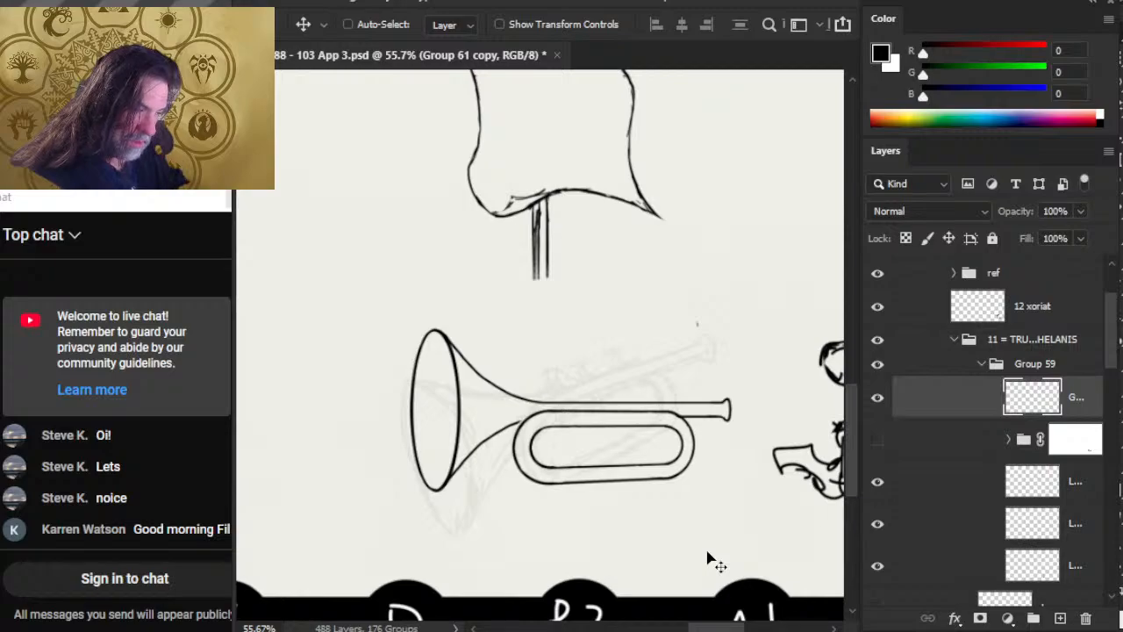
Nudge the tubing loop up between the pipe's two lines and slightly right, and check the trumpet by toggling Group 59's visibility
key("Up")
key("Up")
key("Up")
key("Up")
key("Up")
key("Up")
key("Up")
key("Up")
key("Up")
key("Up")
key("Right")
key("Right")
key("Right")
key("Right")
key("Right")
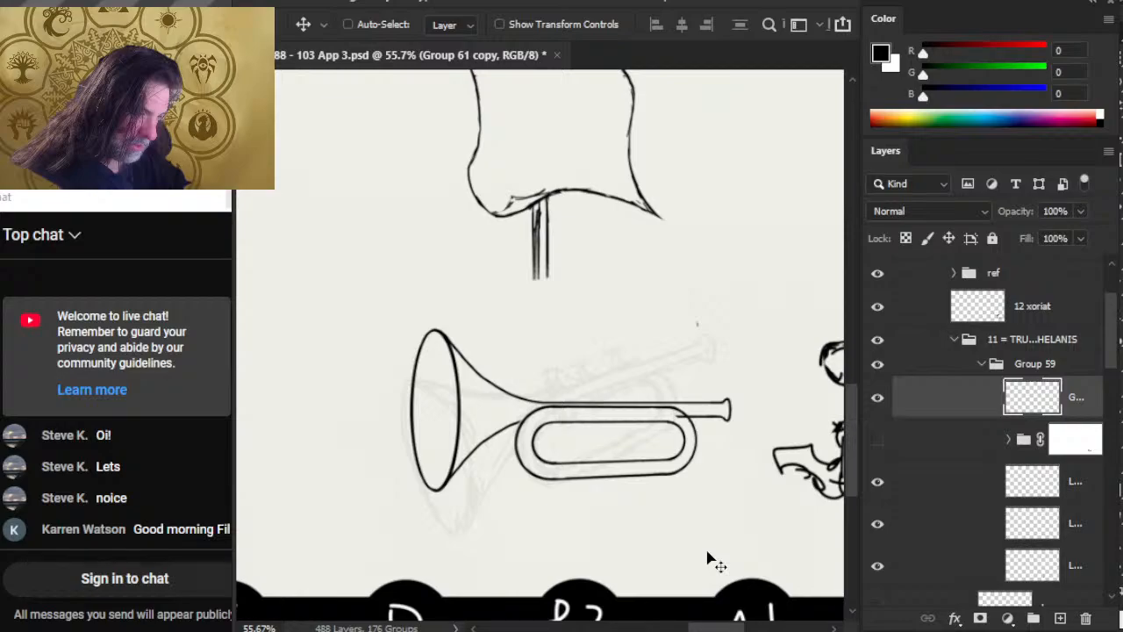
key("Right")
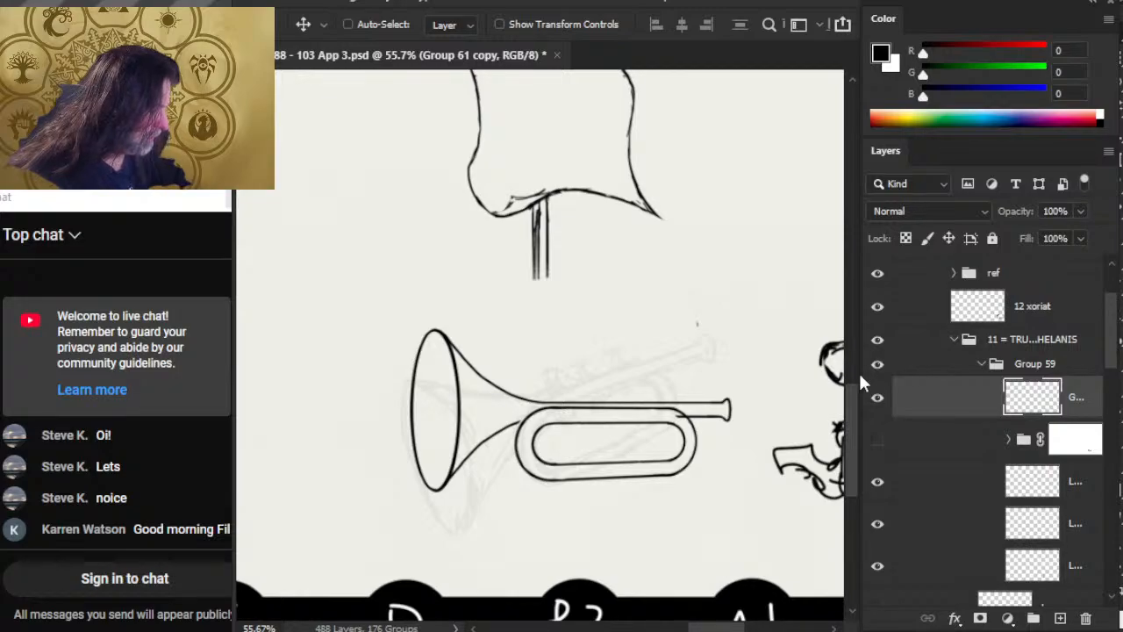
left_click(878, 396)
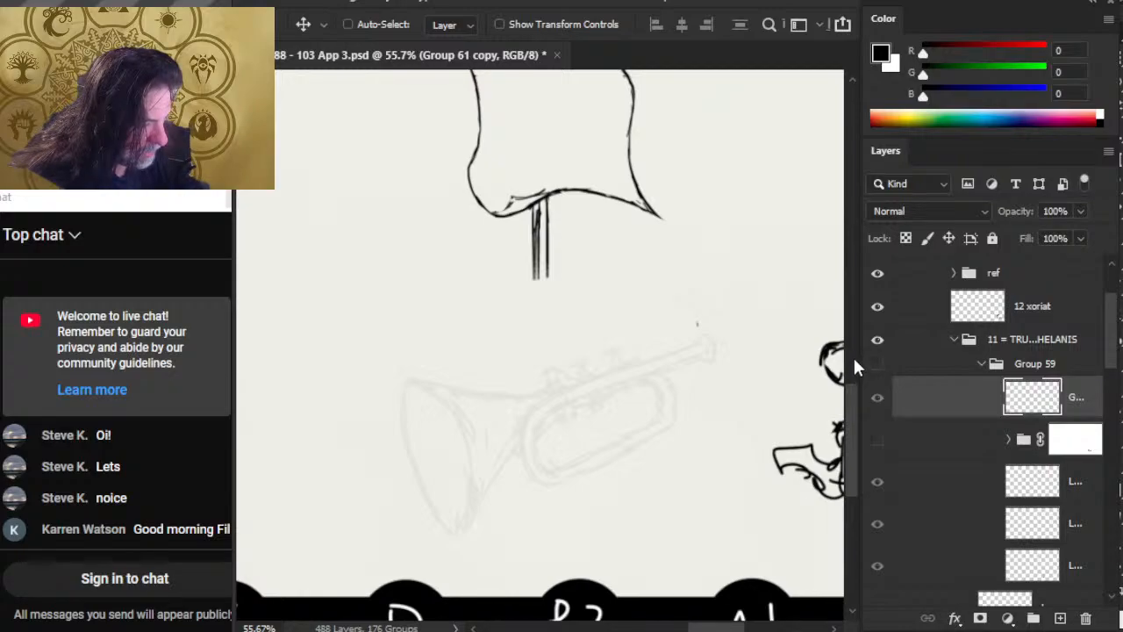
left_click(878, 399)
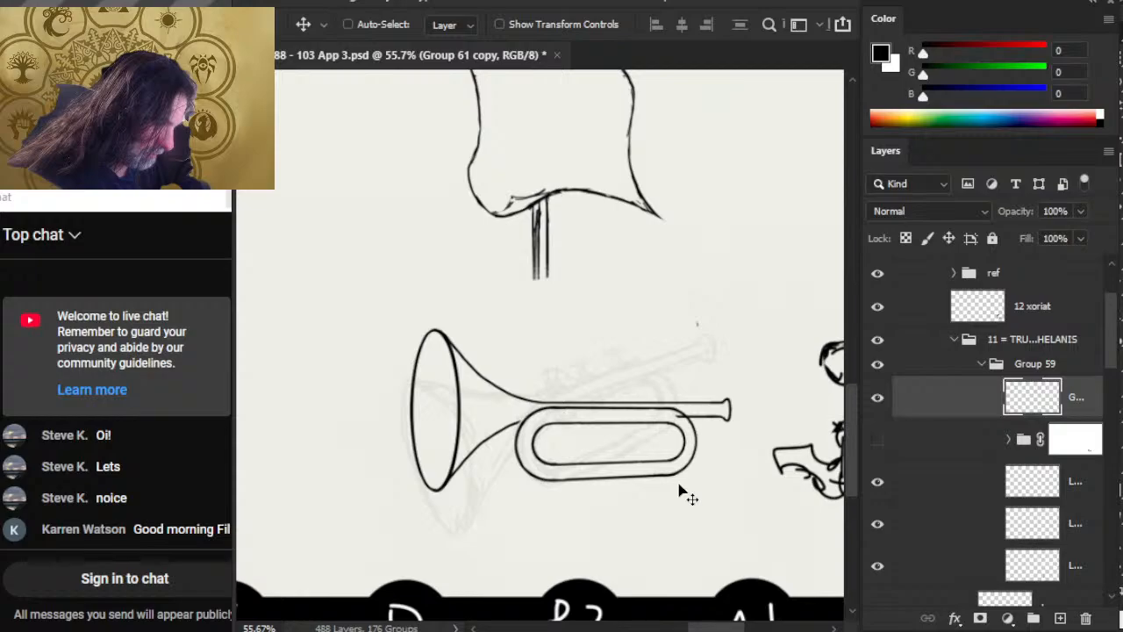
Try the tubing loop higher against the pipe's upper line and shift it back down below that line
key("Up")
key("Up")
key("Up")
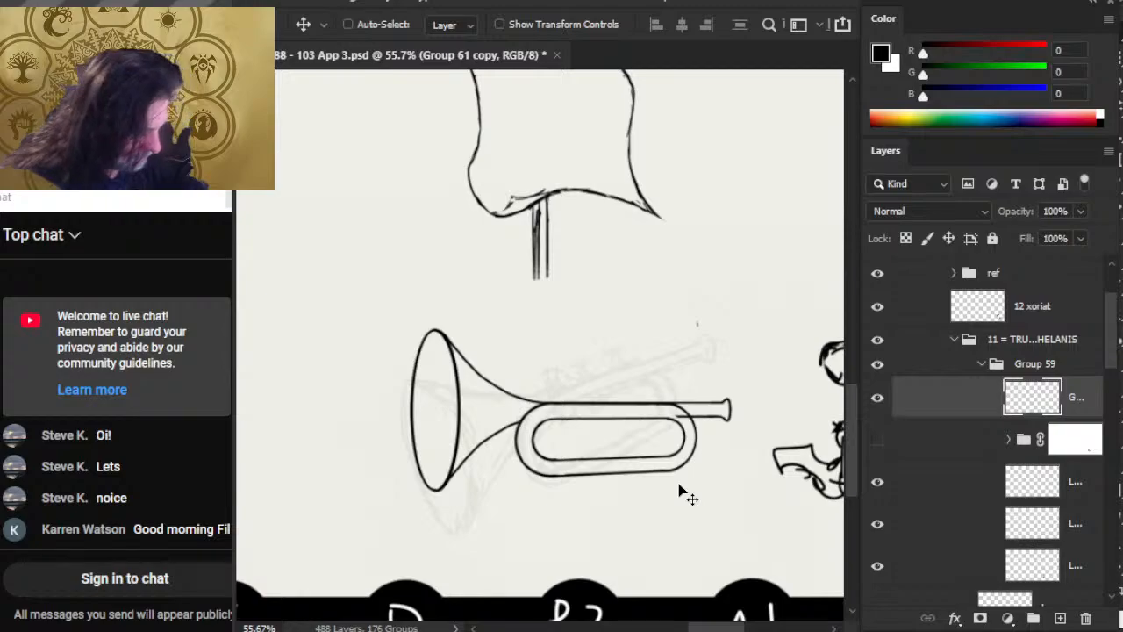
key("Down")
key("Down")
key("Down")
key("Down")
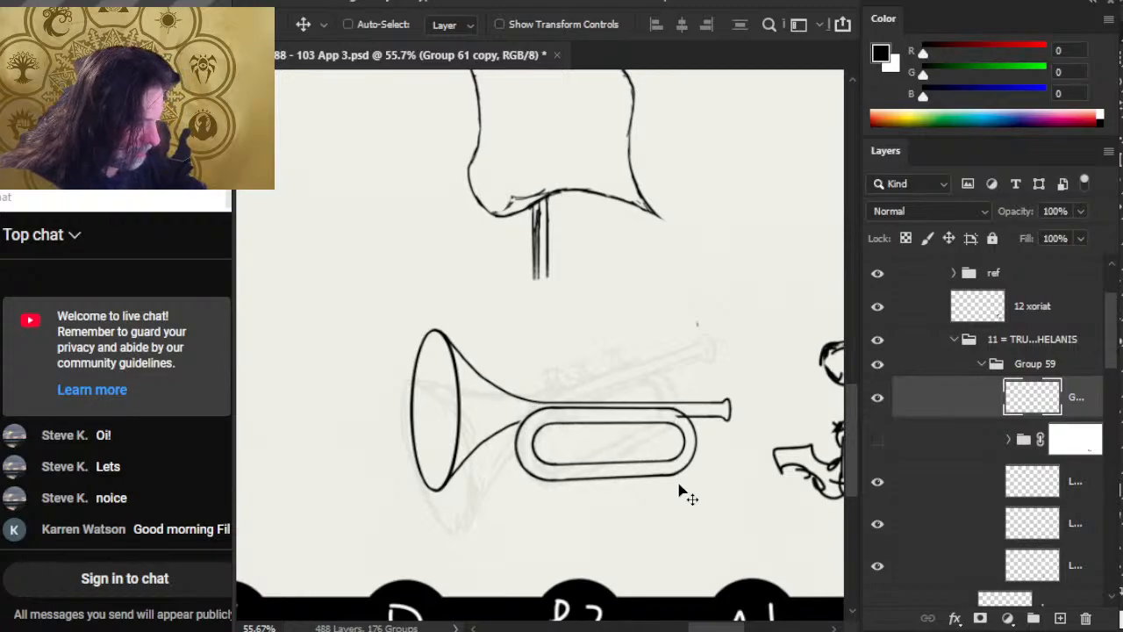
key("Down")
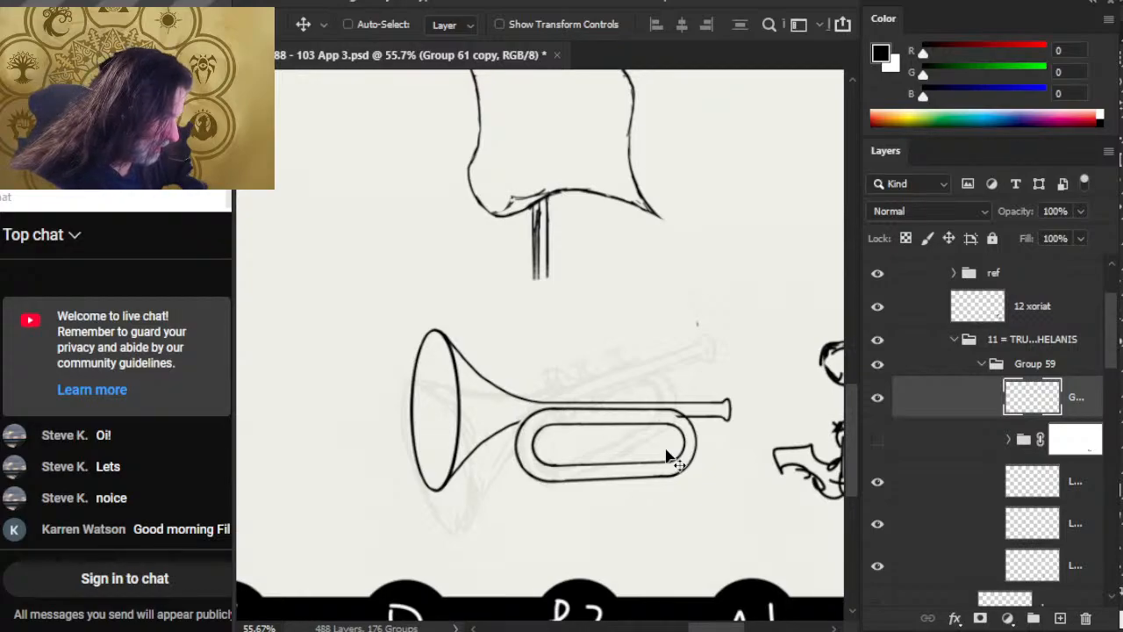
Nudge the tubing loop up until its outer top line overlaps the pipe's upper line
key("Up")
key("Up")
key("Up")
key("Up")
key("Up")
key("Up")
key("Up")
key("Up")
key("Up")
key("Up")
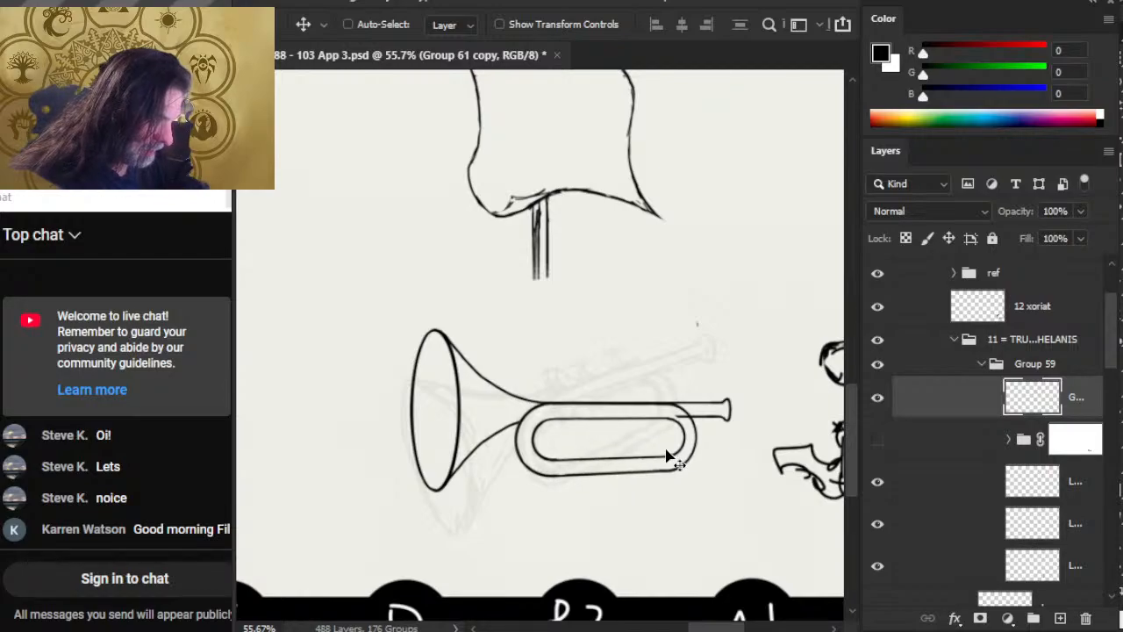
key("Up")
key("Up")
key("Up")
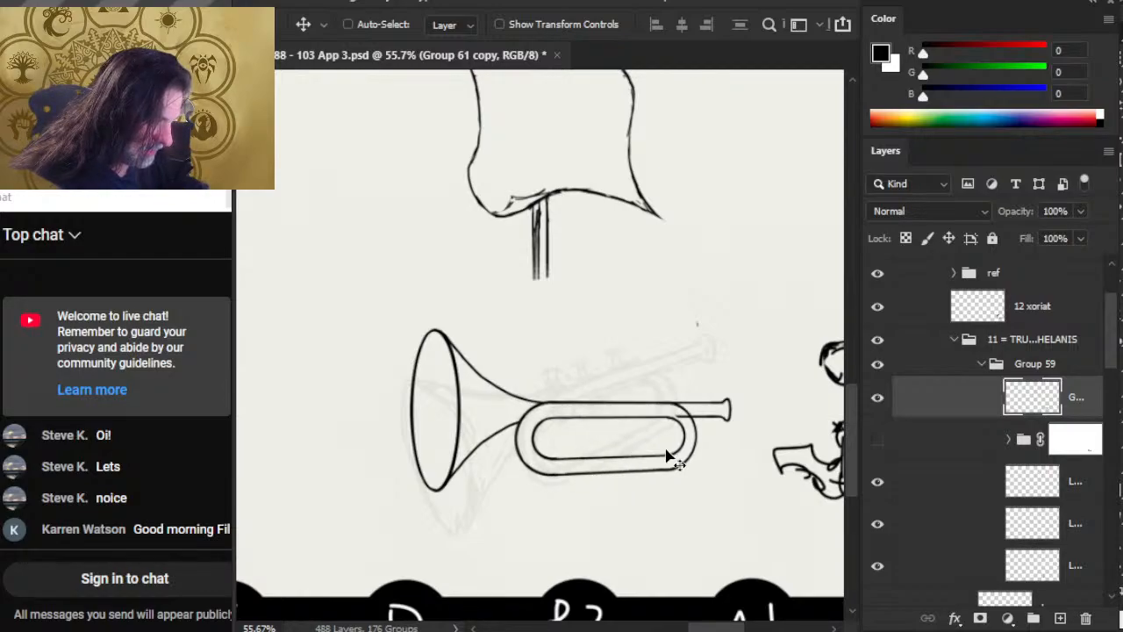
key("Down")
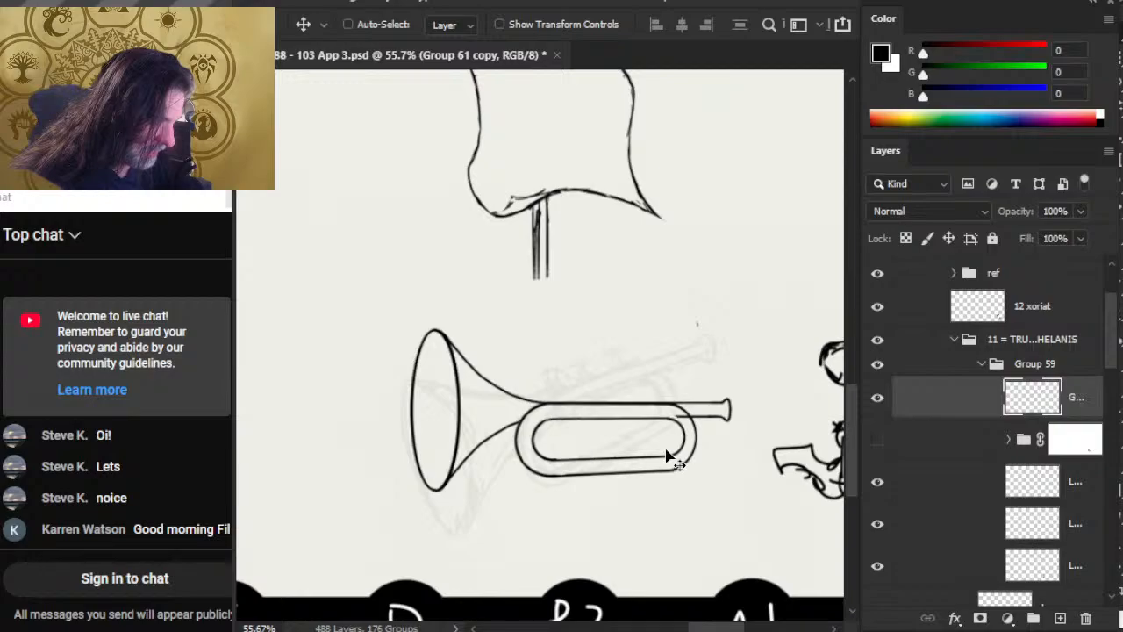
key("Up")
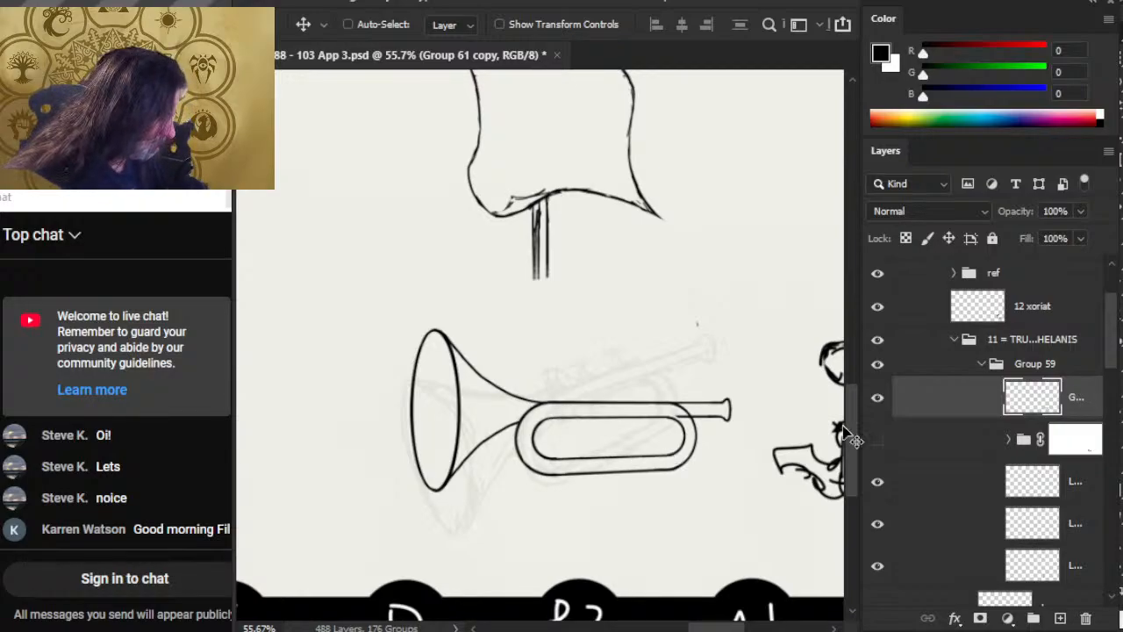
Cut the mouthpiece end of the trumpet's pipe from its line layer and paste it onto a separate layer
left_click(877, 482)
left_click(877, 482)
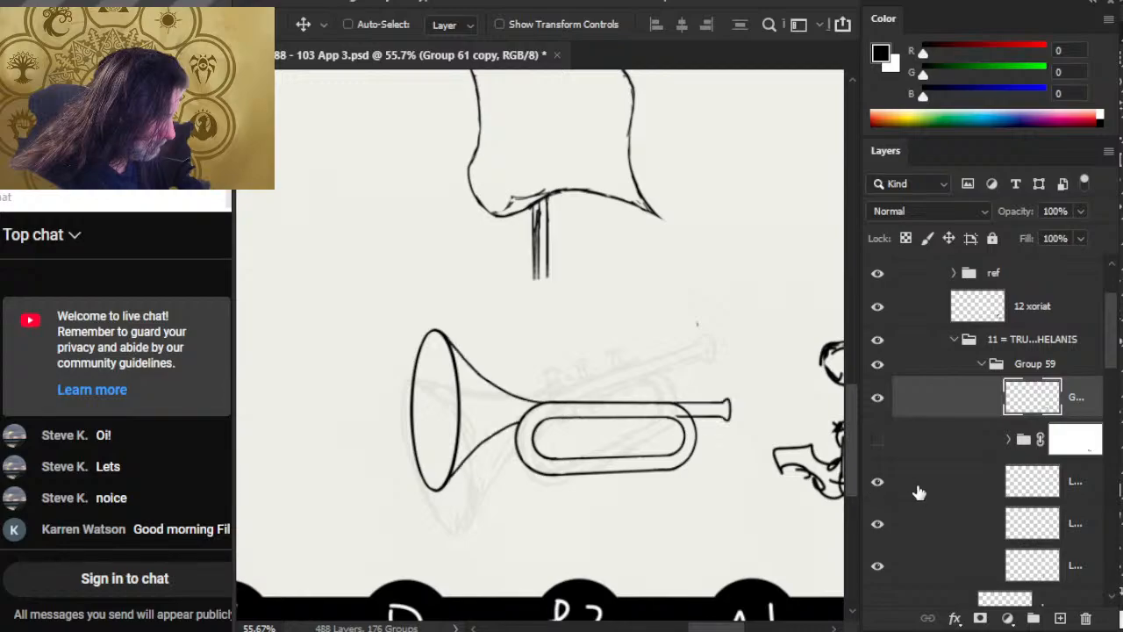
left_click(915, 490)
key("l")
mouse_move(728, 367)
left_mouse_down()
mouse_move(627, 401)
mouse_move(735, 369)
left_mouse_up()
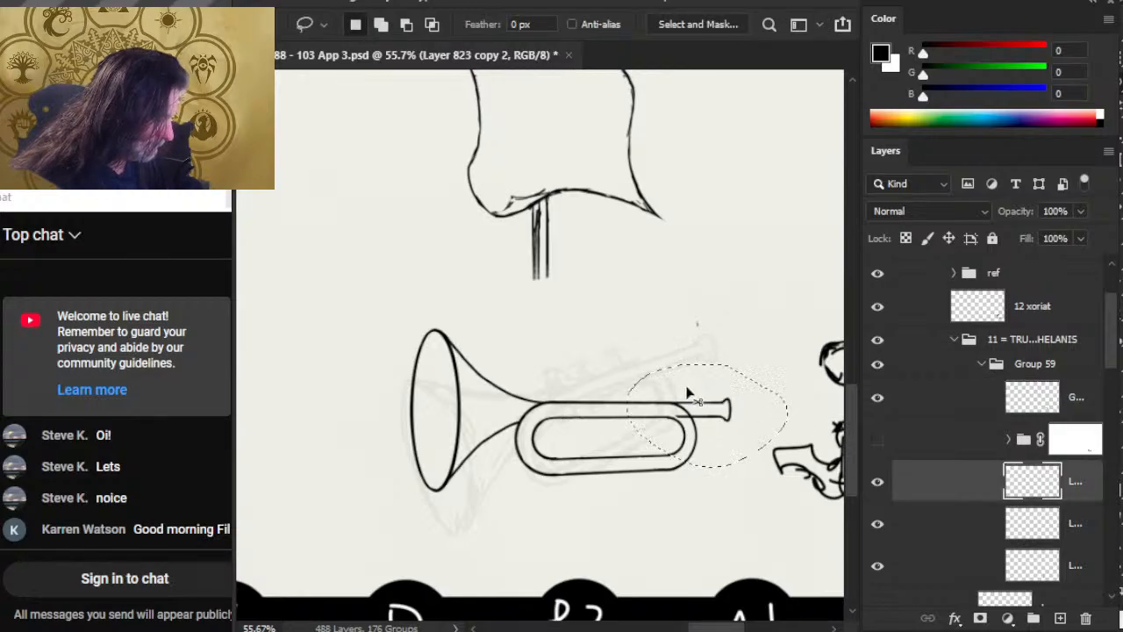
key("ctrl+x")
key("ctrl+v")
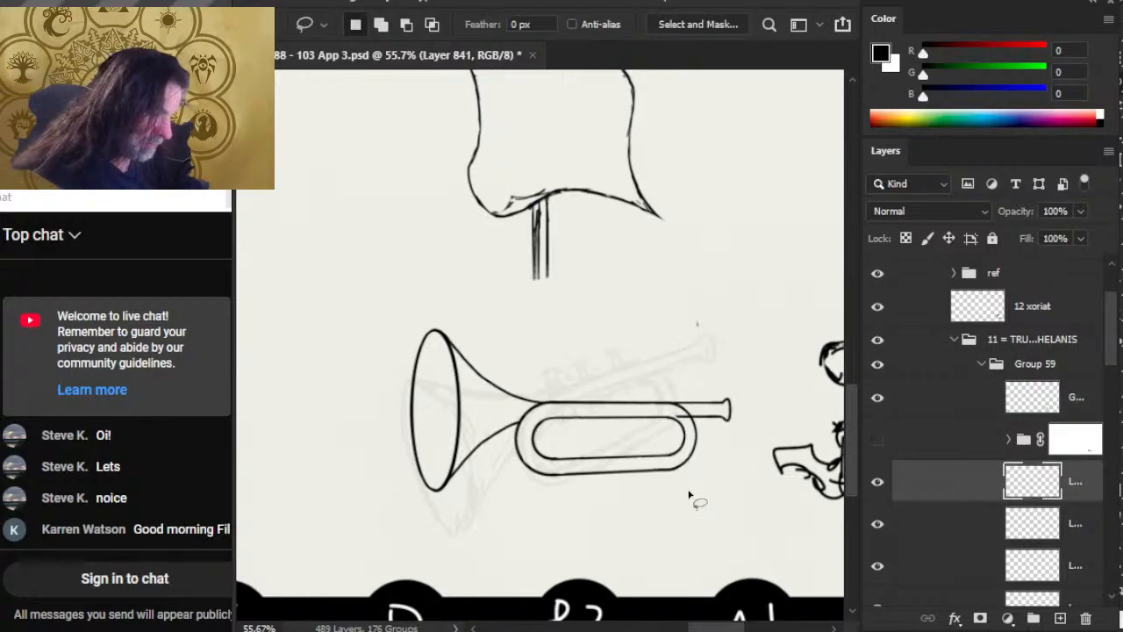
Nudge the separated mouthpiece end left and slightly down to shorten the pipe and line it up with the tubing
key("v")
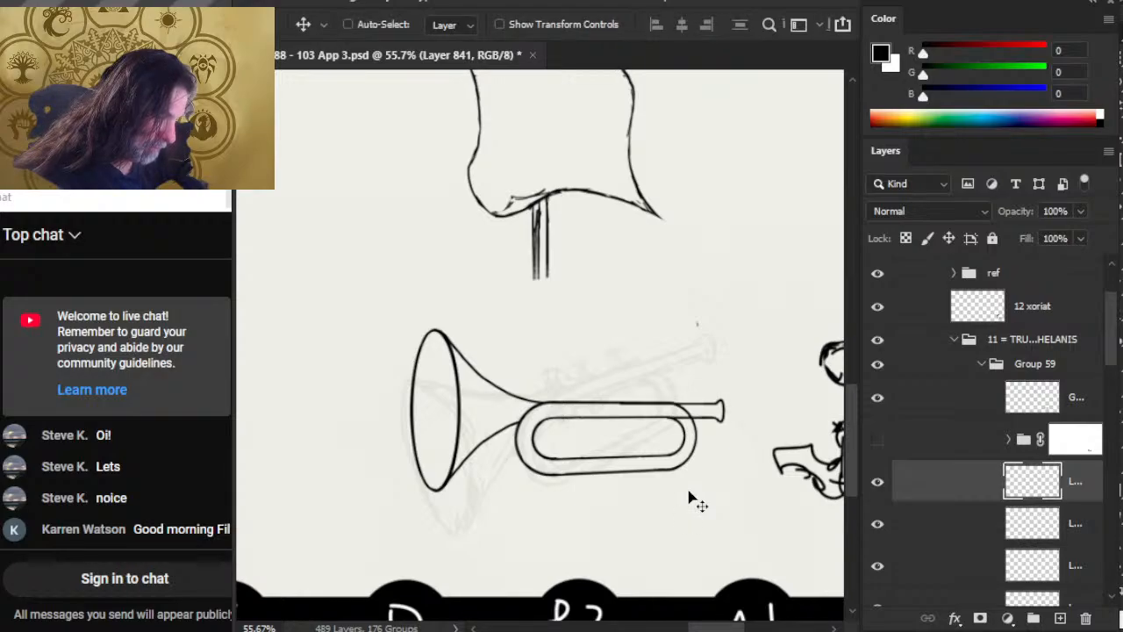
key("Down")
key("Left")
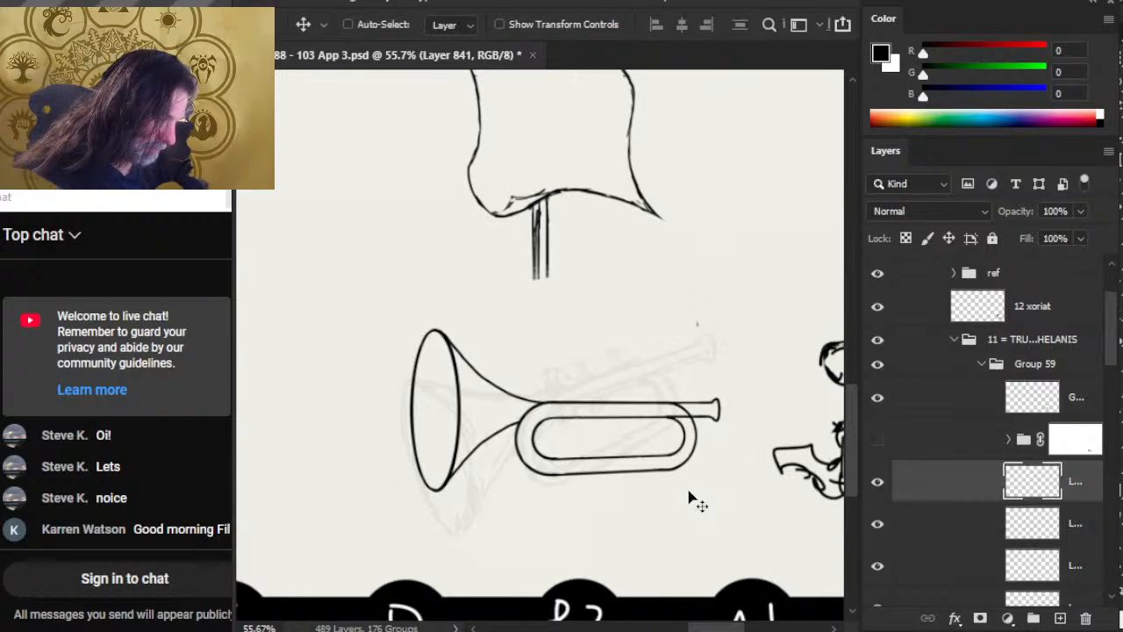
key("Left")
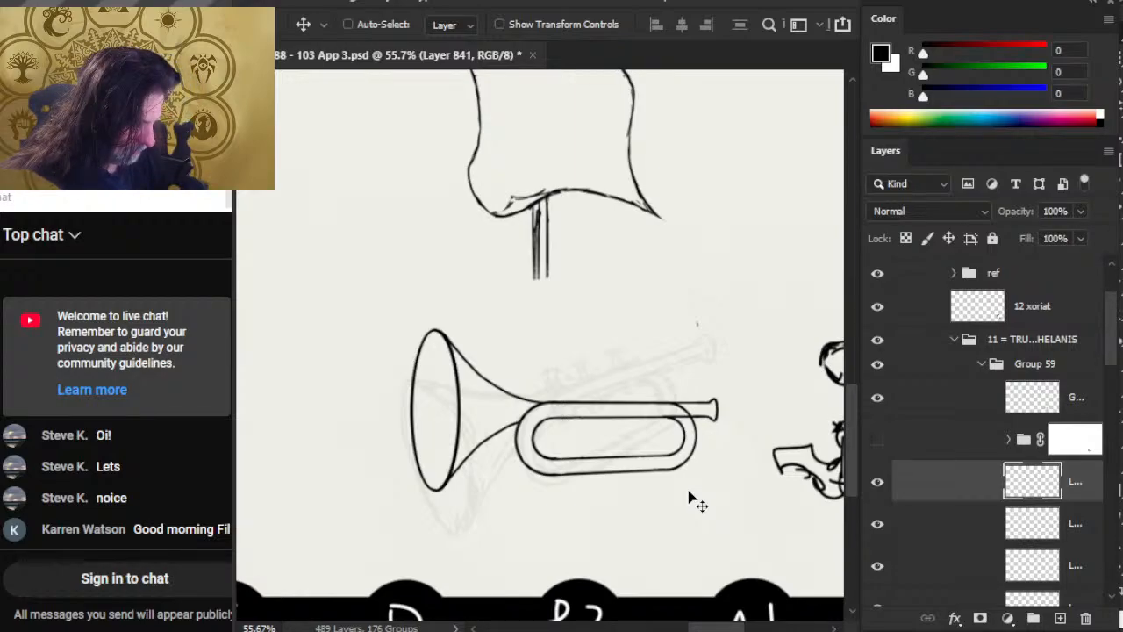
Erase the tubing loop's outer curve where it crosses inside the pipe near the mouthpiece on the loop's layer
left_click(878, 398)
left_click(877, 397)
left_click(917, 408)
key("e")
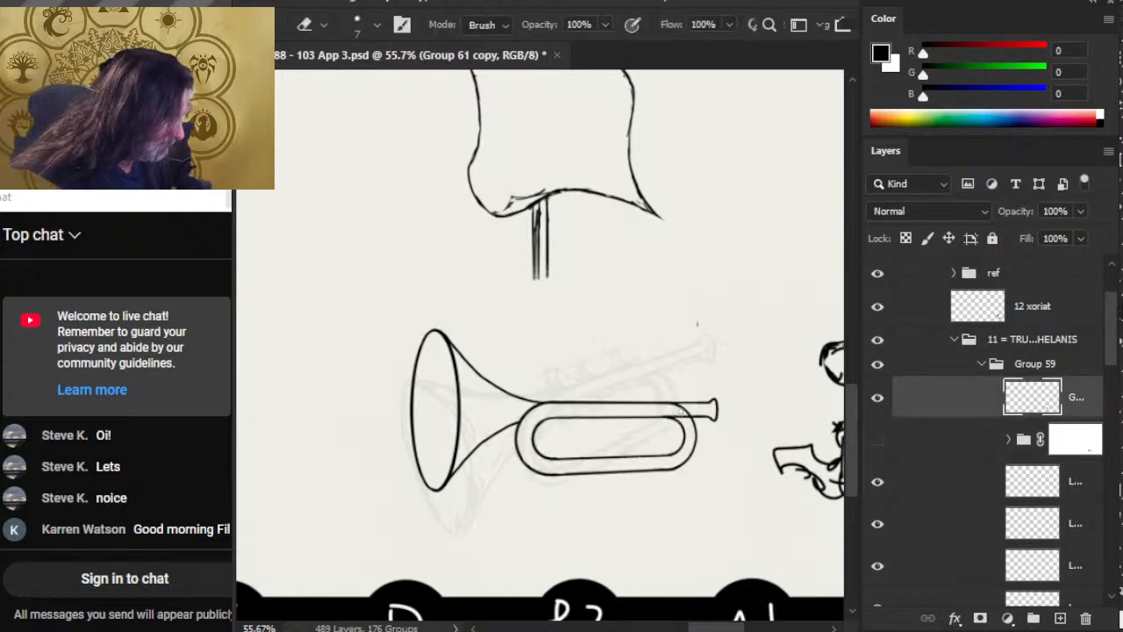
left_click_drag(659, 405, 690, 408)
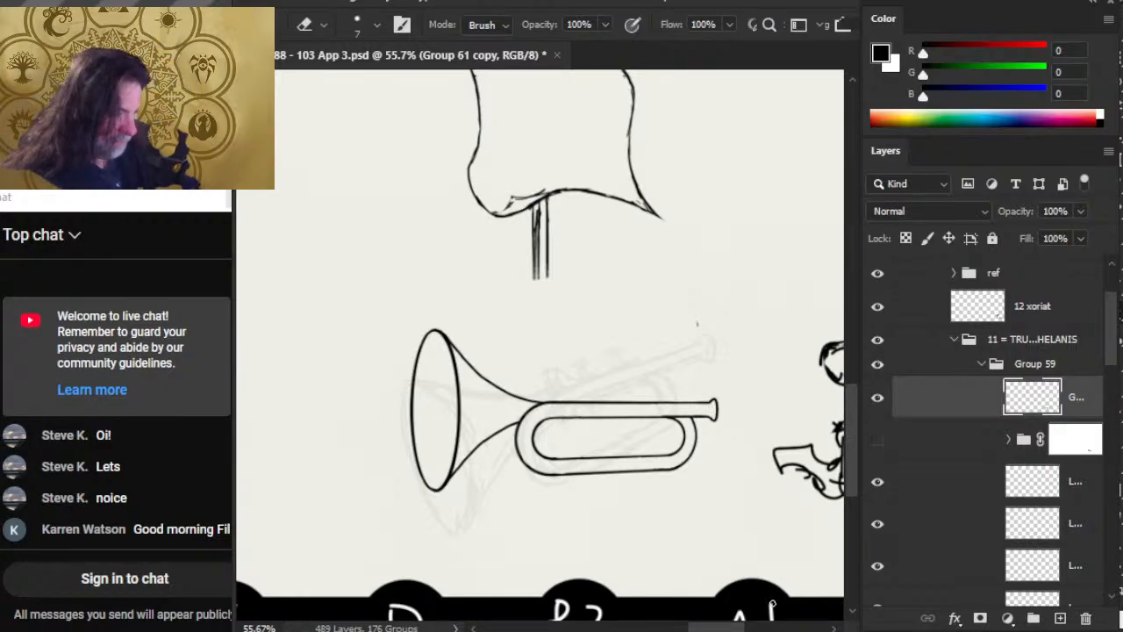
key("v")
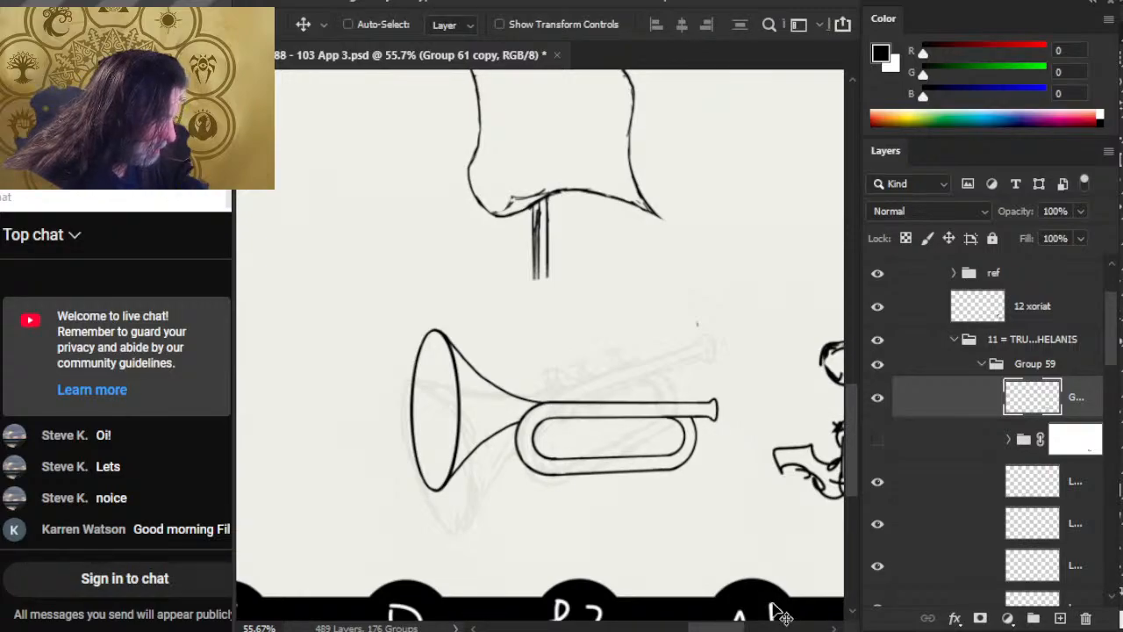
Lasso the trumpet's mouthpiece on Layer 841, cut it onto a new layer and place that layer first in Group 59
left_click(876, 497)
left_click(881, 501)
left_click(877, 496)
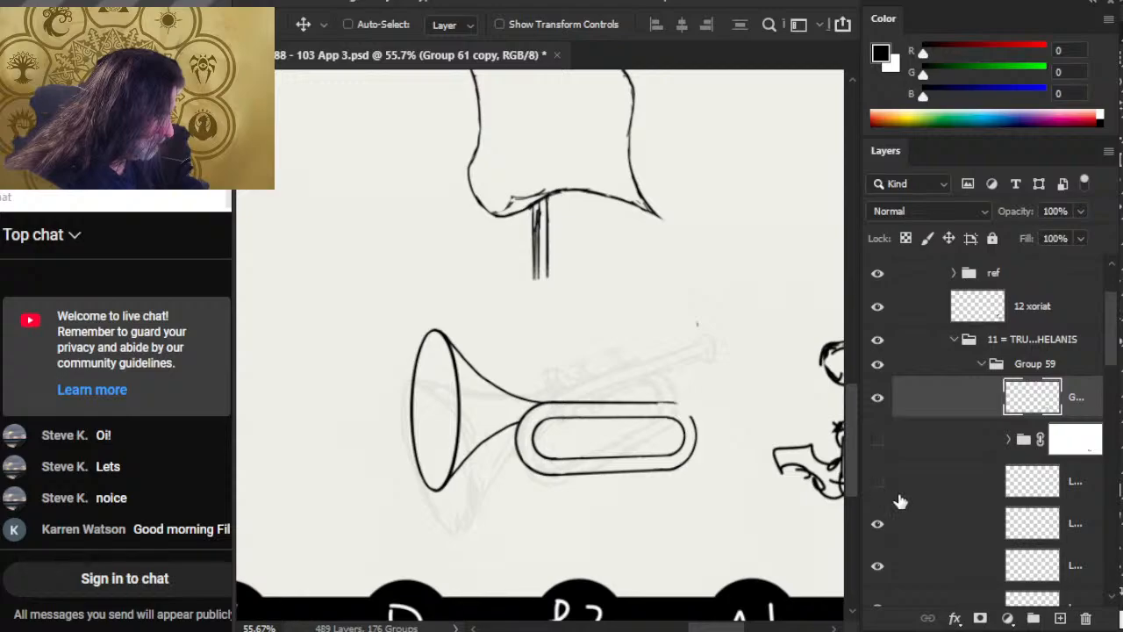
left_click(890, 500)
left_click(877, 483)
key("l")
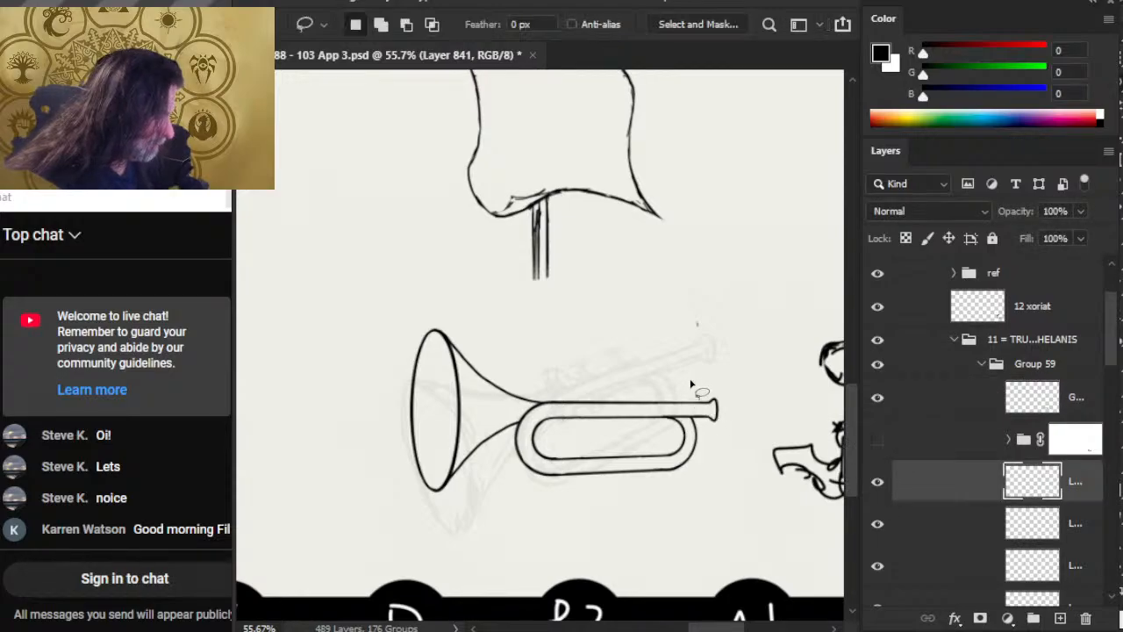
left_click_drag(693, 395, 702, 411)
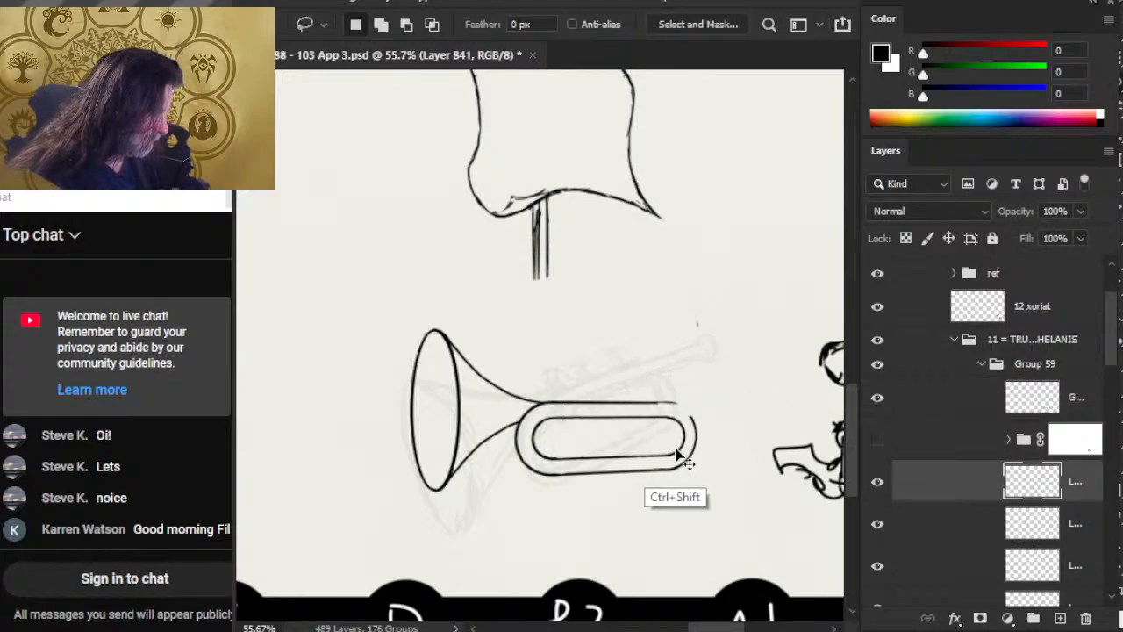
key("ctrl+shift+j")
left_click_drag(948, 486, 971, 395)
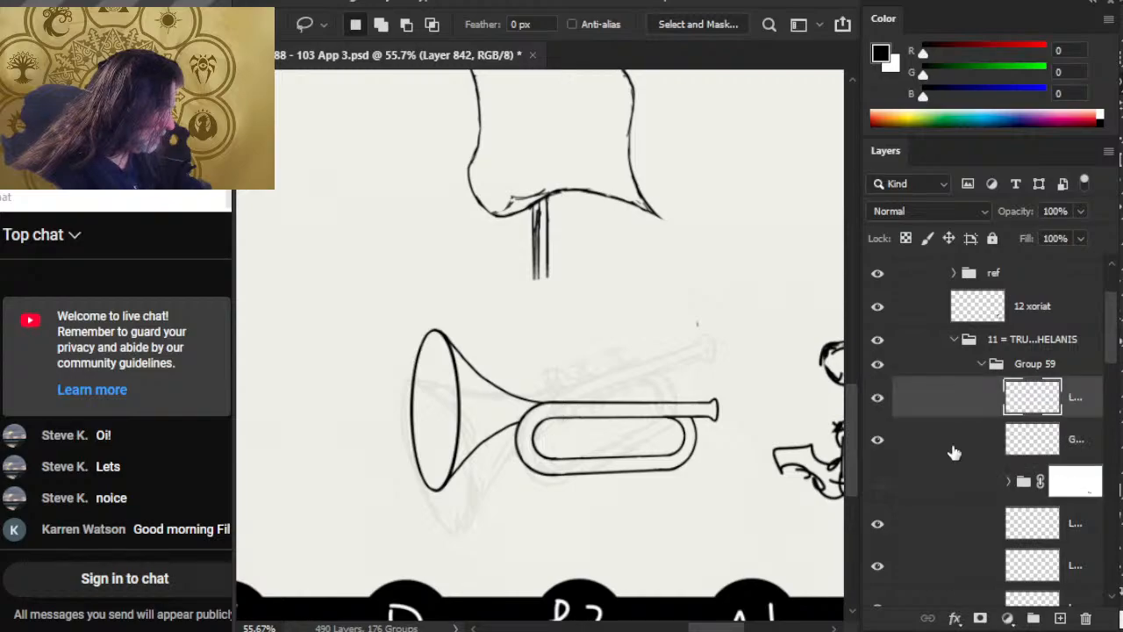
Check the leftover content of Layer 841 with Free Transform and merge it down into Layer 823 copy 2
left_click(878, 364)
left_click(879, 366)
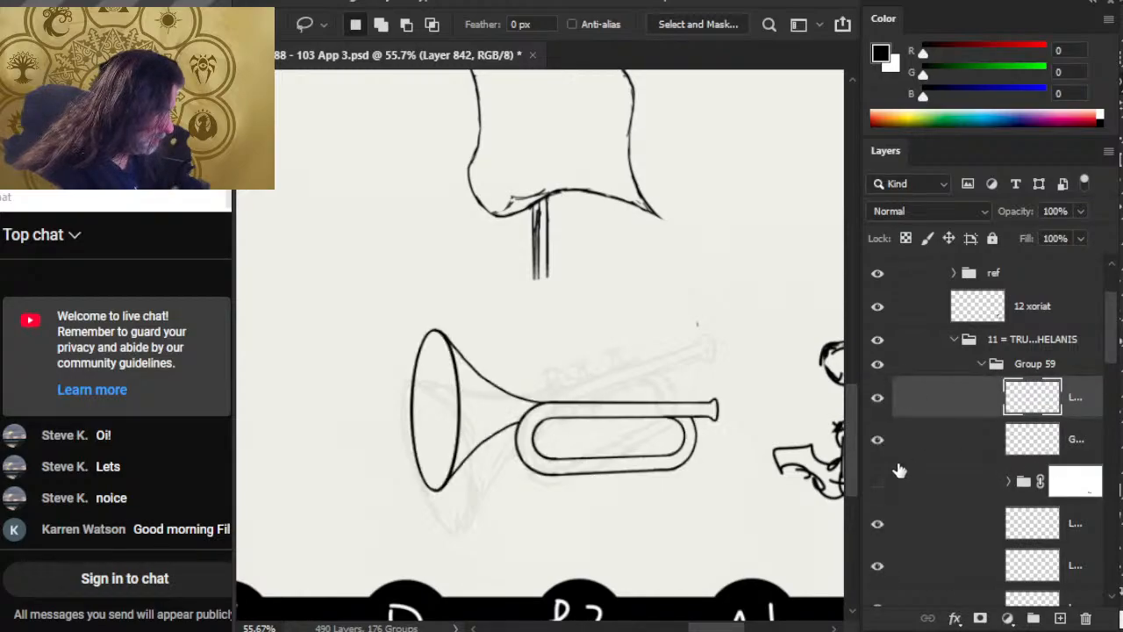
left_click(878, 526)
left_click(879, 568)
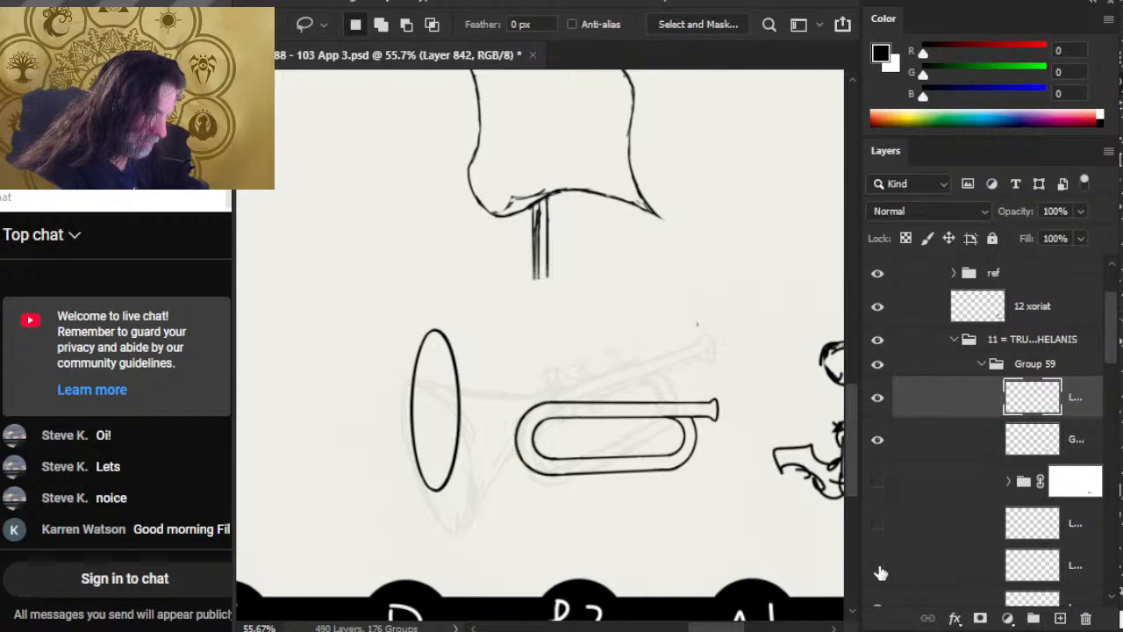
left_click(879, 569)
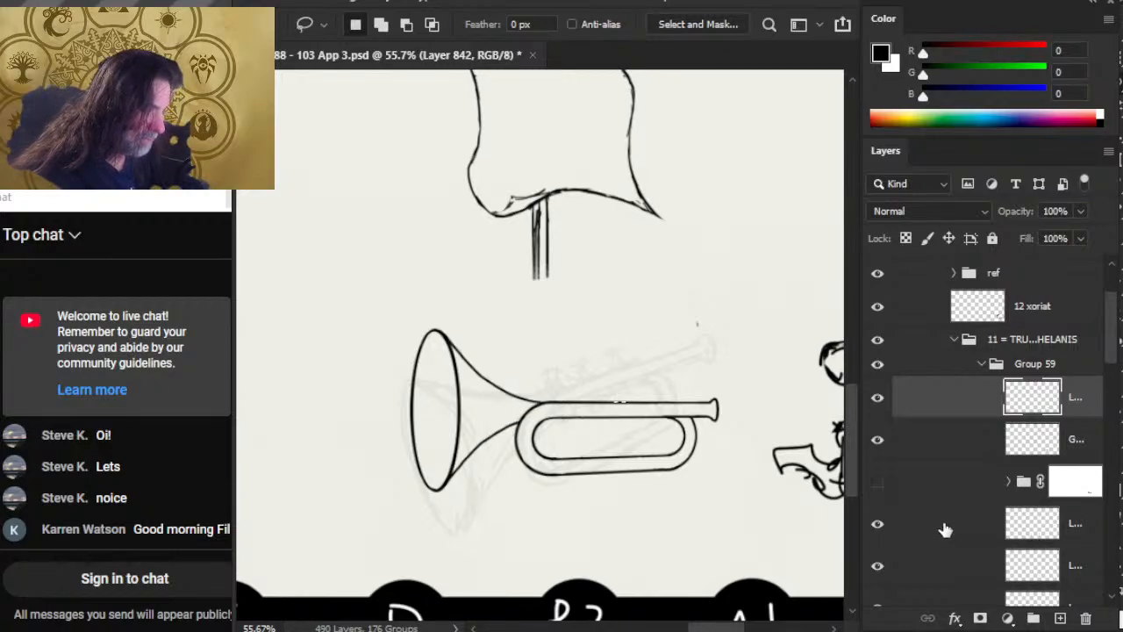
left_click(1039, 529)
right_click(737, 484)
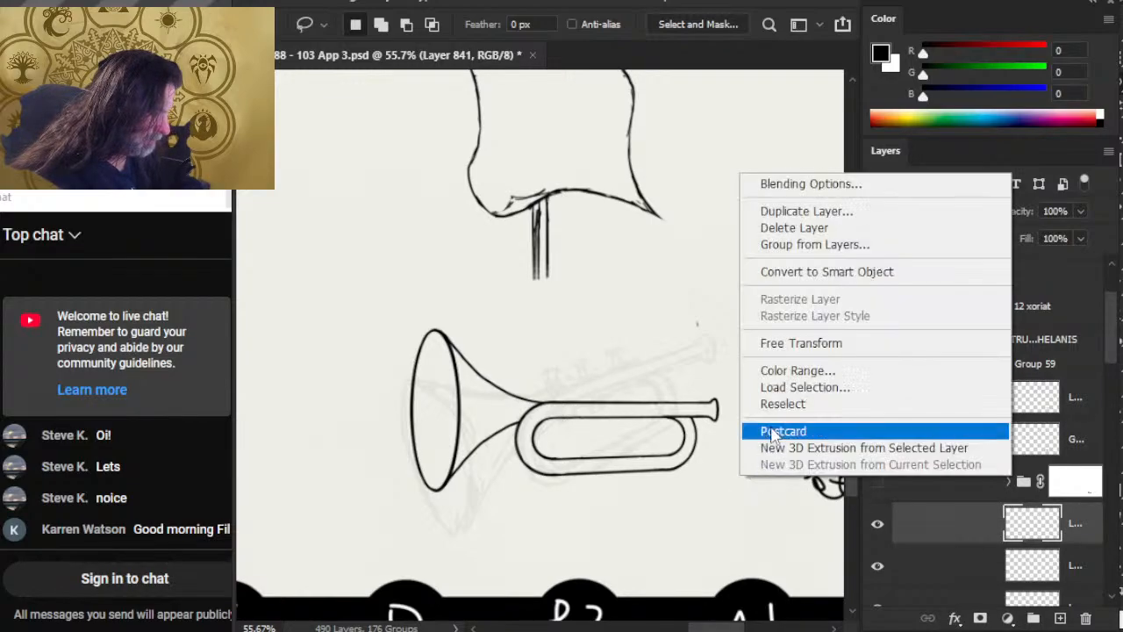
left_click(834, 341)
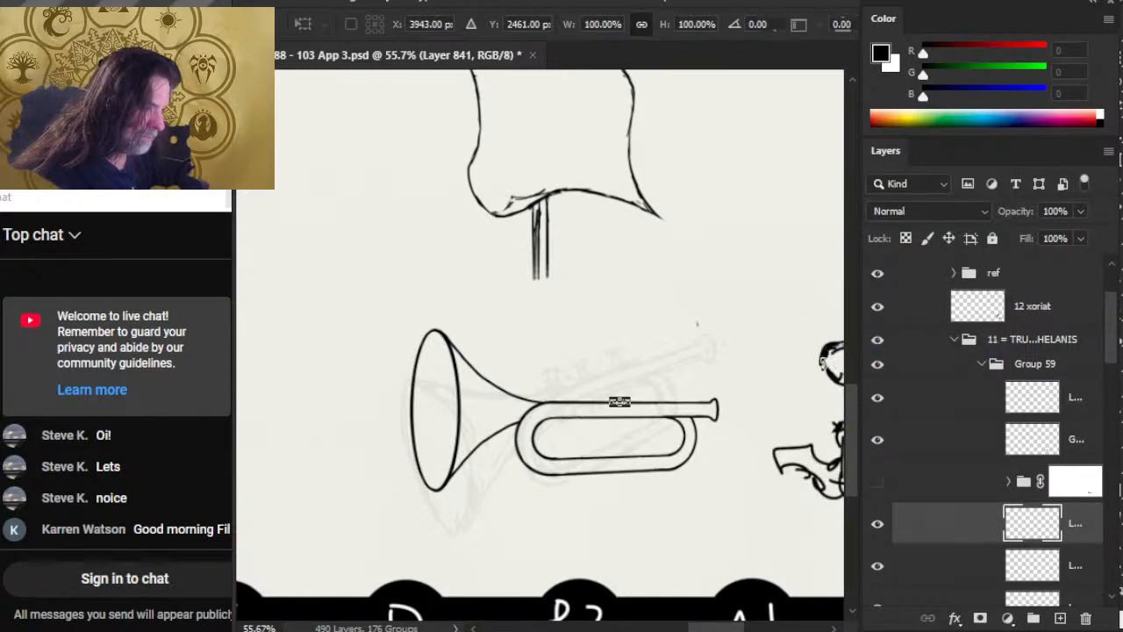
key("Return")
key("ctrl+e")
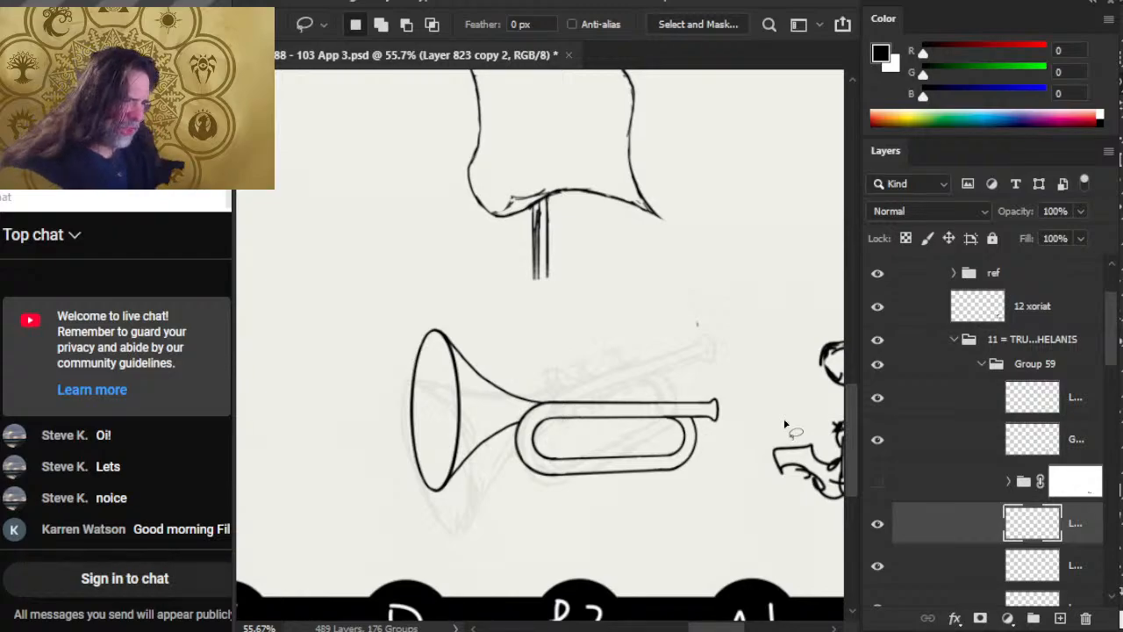
Examine which part of the trumpet's bell each remaining line-art layer in Group 59 holds by toggling its visibility
left_click(879, 566)
left_click(879, 567)
left_click(879, 523)
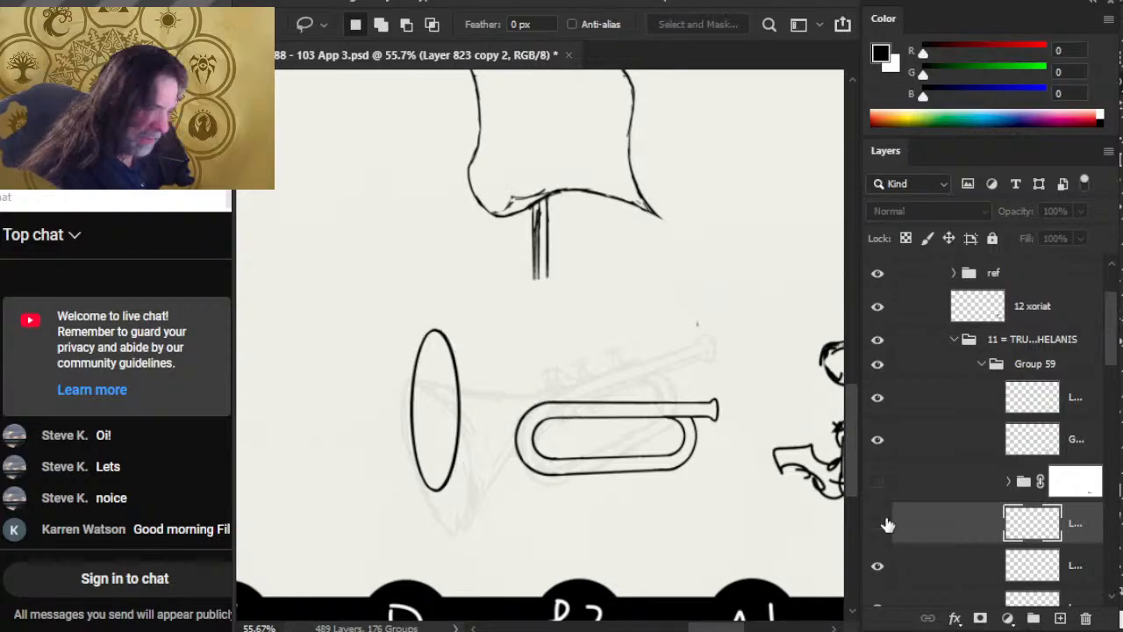
left_click(879, 523)
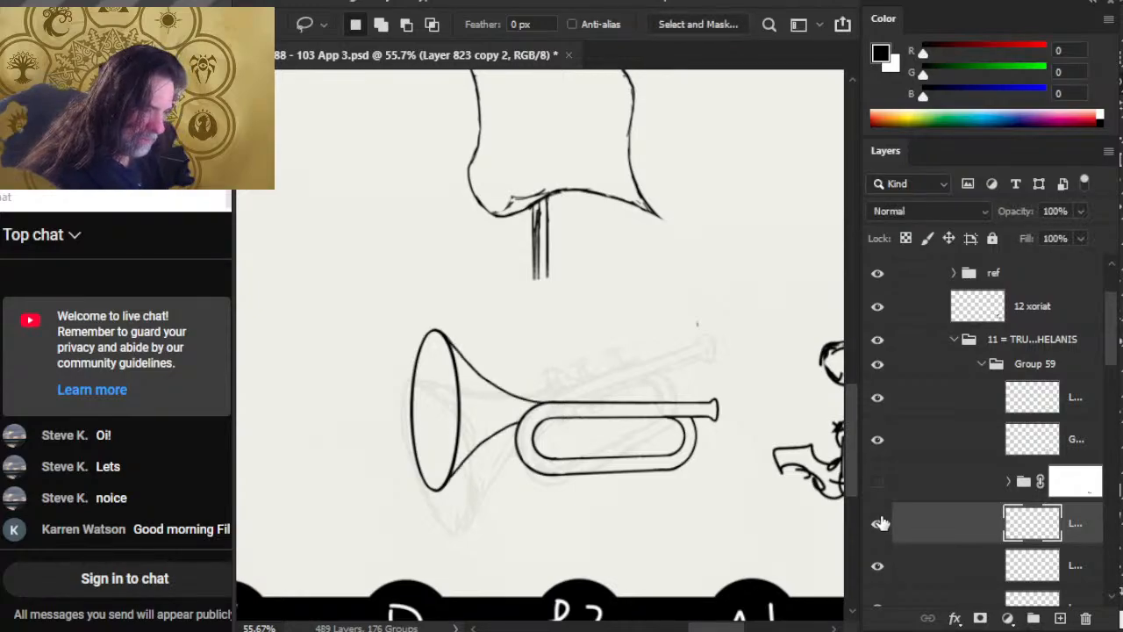
left_click(877, 607)
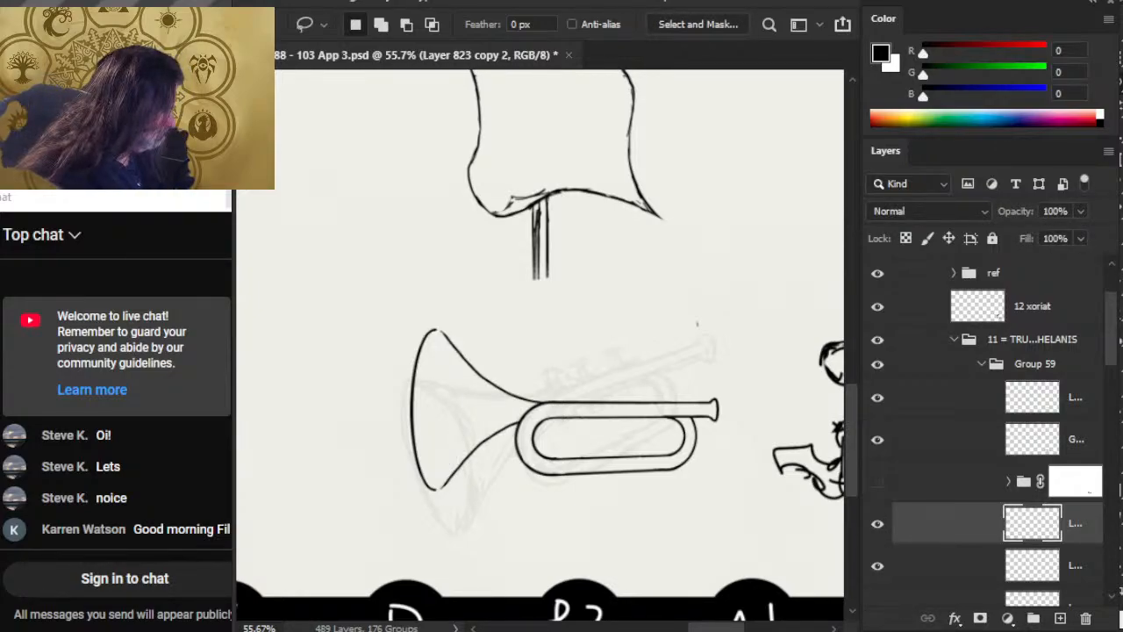
scroll(1096, 378, "down", 3)
left_click(879, 462)
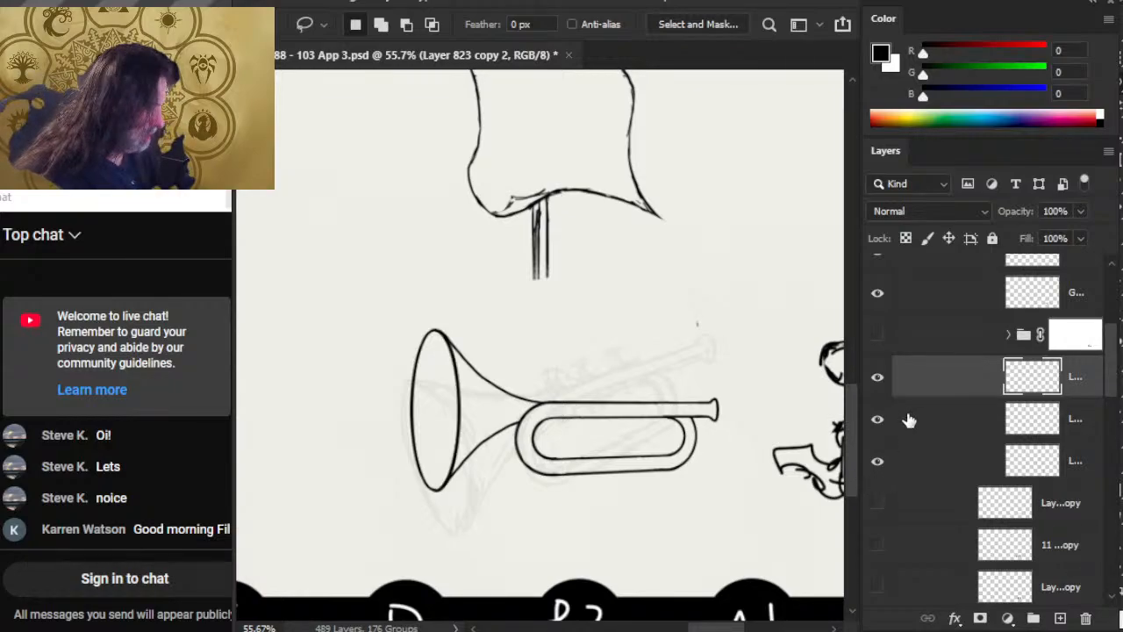
left_click(878, 379)
left_click(877, 391)
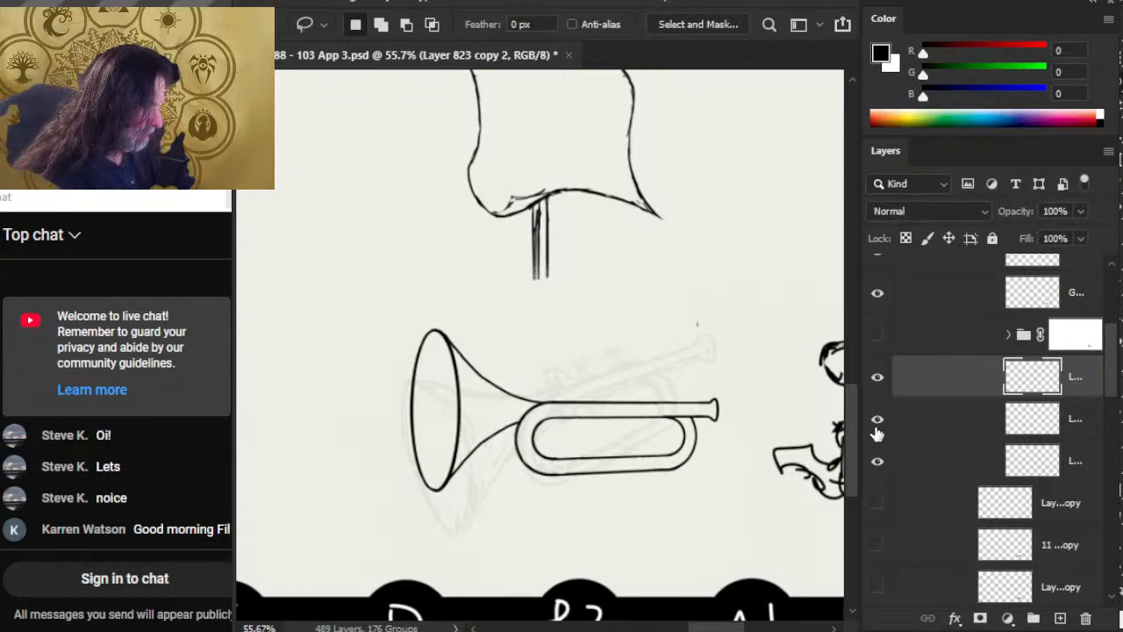
left_click(877, 420)
left_click(877, 419)
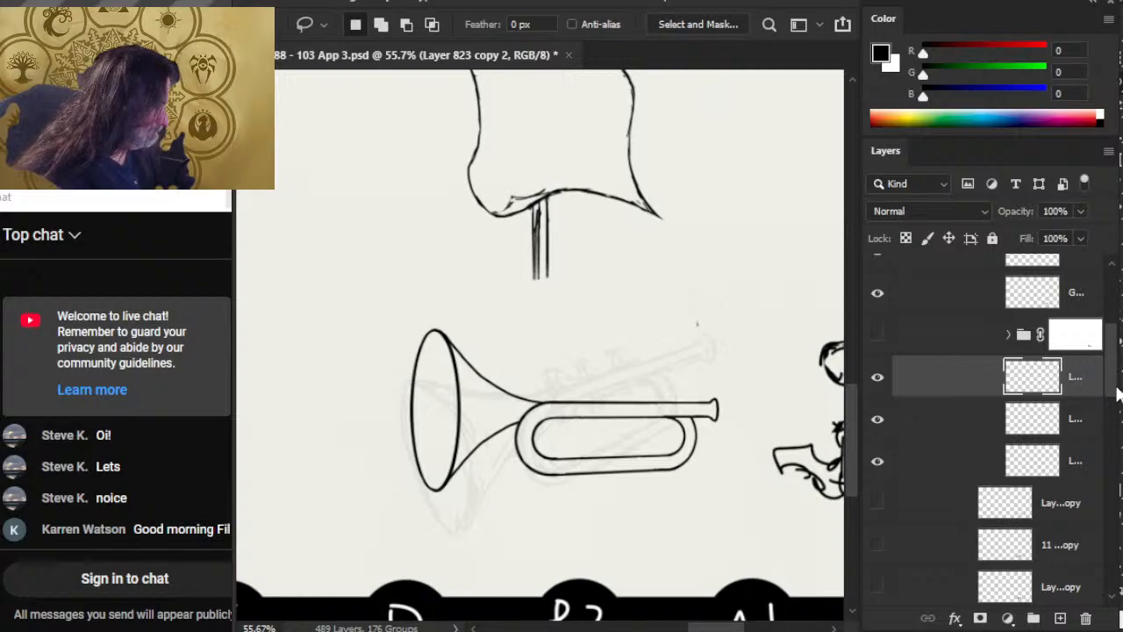
Move the hidden masked Group 61 out of Group 59, placing it directly below the "11" copy layer
left_click_drag(1117, 392, 1113, 371)
scroll(1111, 377, "down", 3)
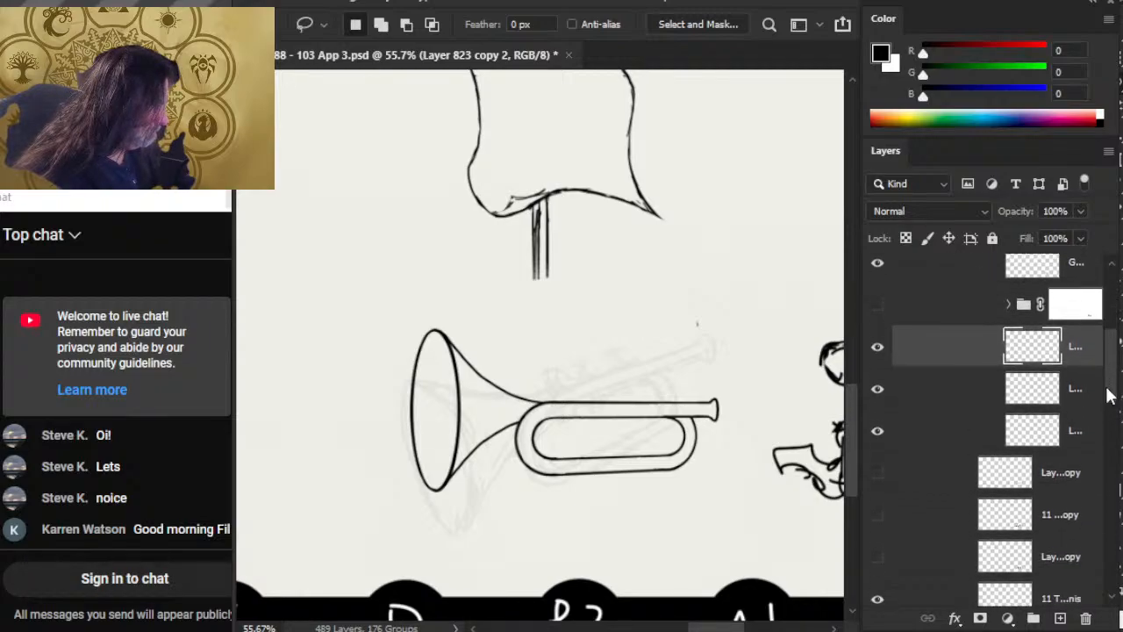
left_click_drag(965, 269, 965, 519)
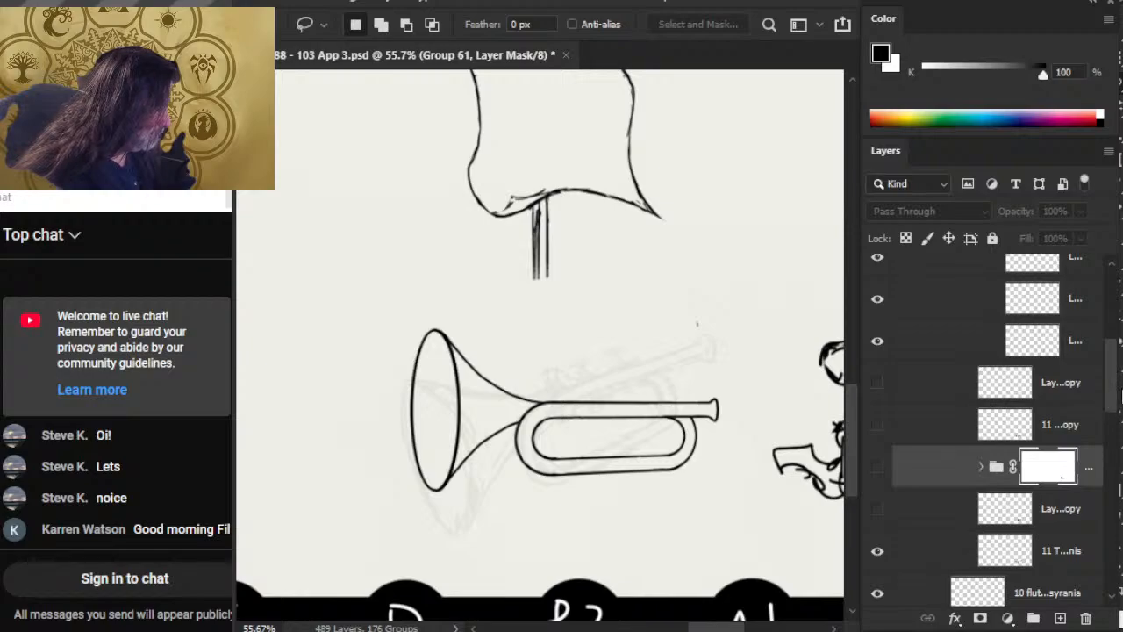
Examine the extent of the faint 11 Thelanis sketch layer using its visibility and Free Transform bounds
left_click(878, 553)
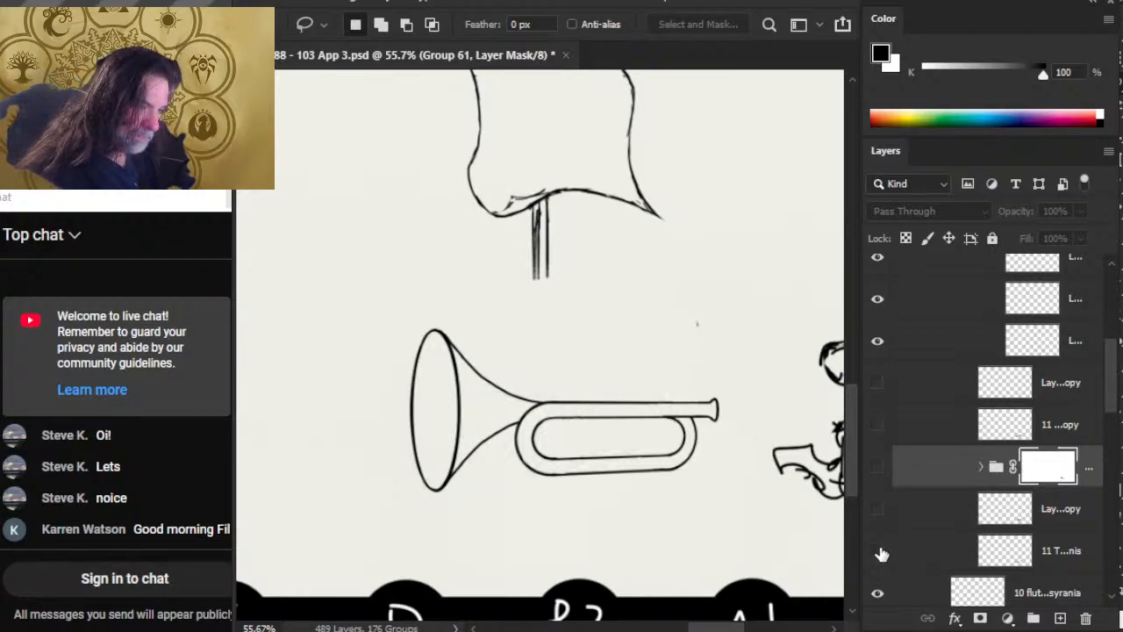
left_click(878, 553)
left_click(932, 554)
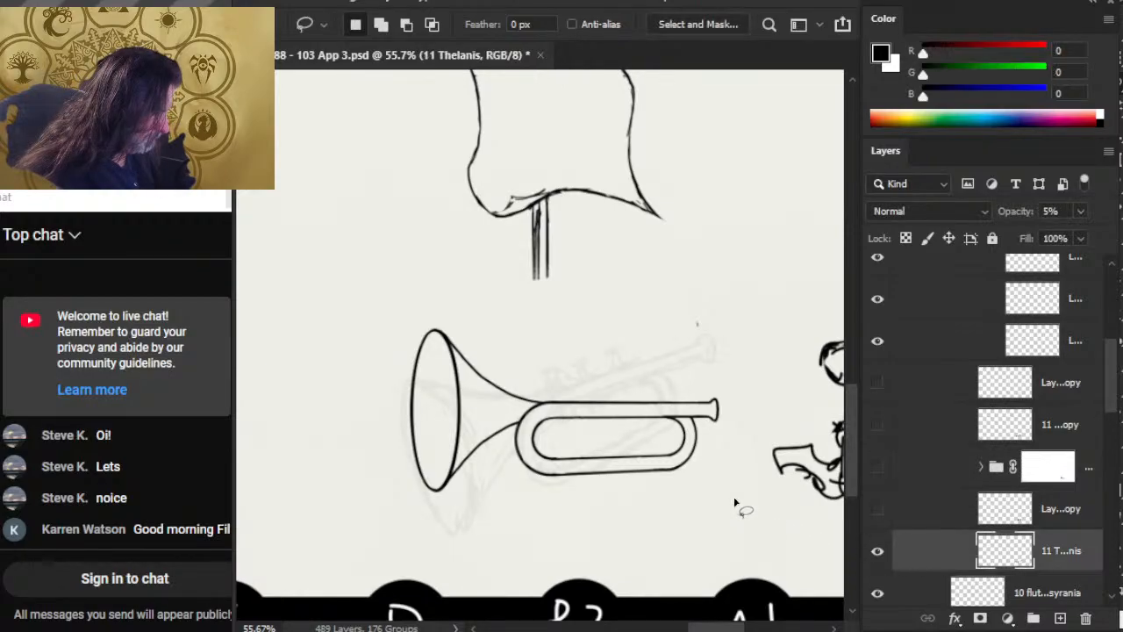
right_click(735, 501)
left_click(768, 366)
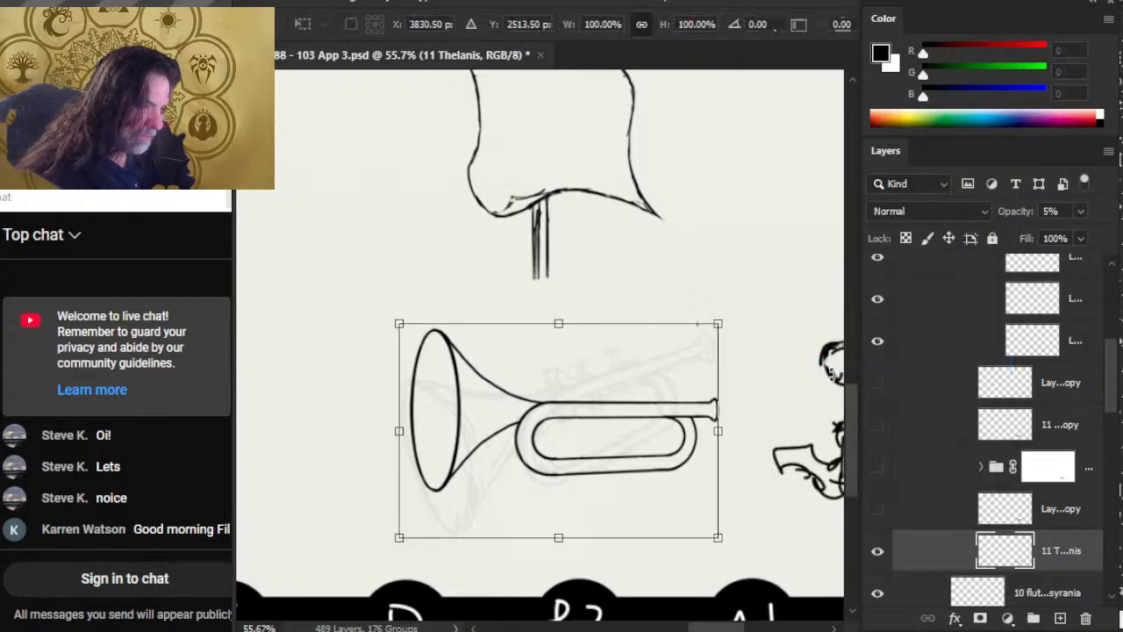
key("Return")
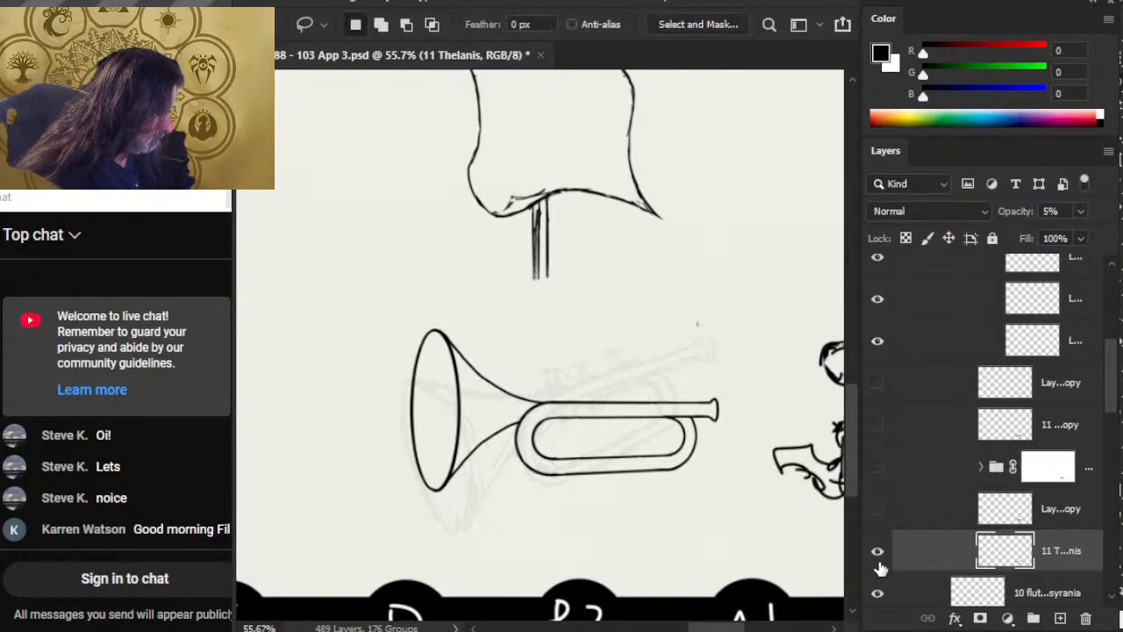
left_click(878, 552)
left_click(878, 552)
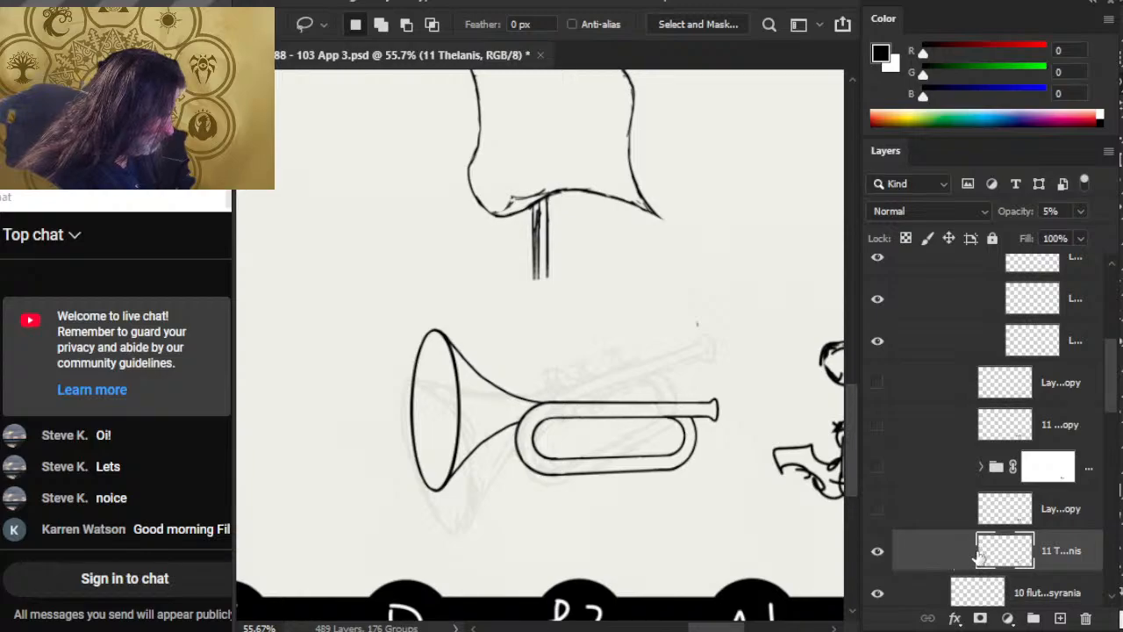
Compare the 11 Thelanis sketch with the hidden layer copy directly above it by toggling their visibility
key("v")
key("ctrl")
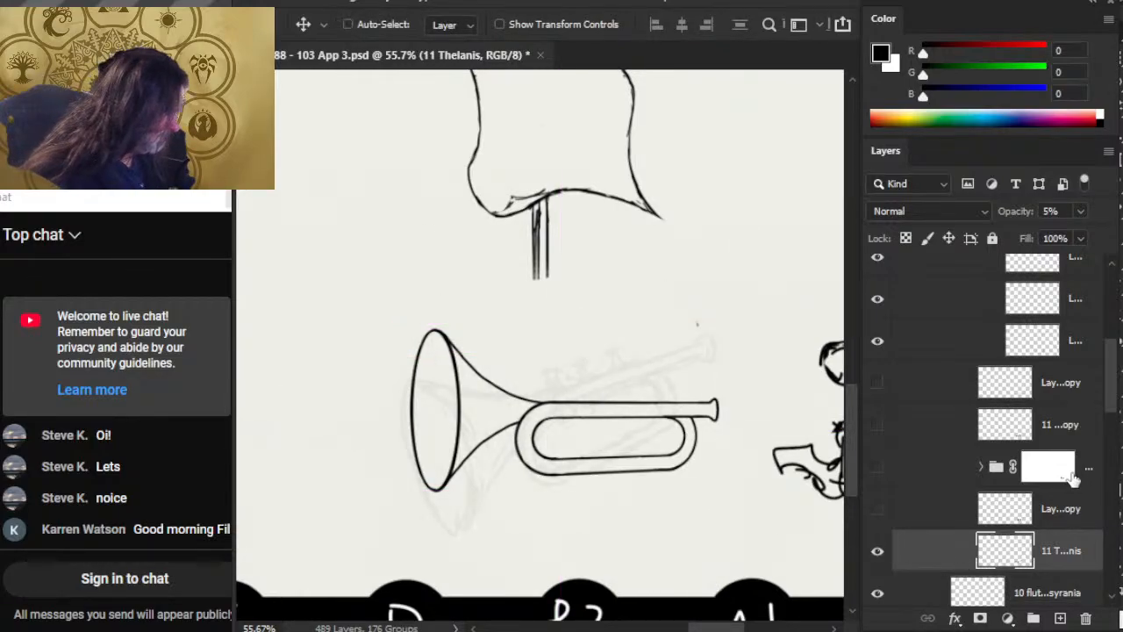
scroll(1097, 438, "down", 8)
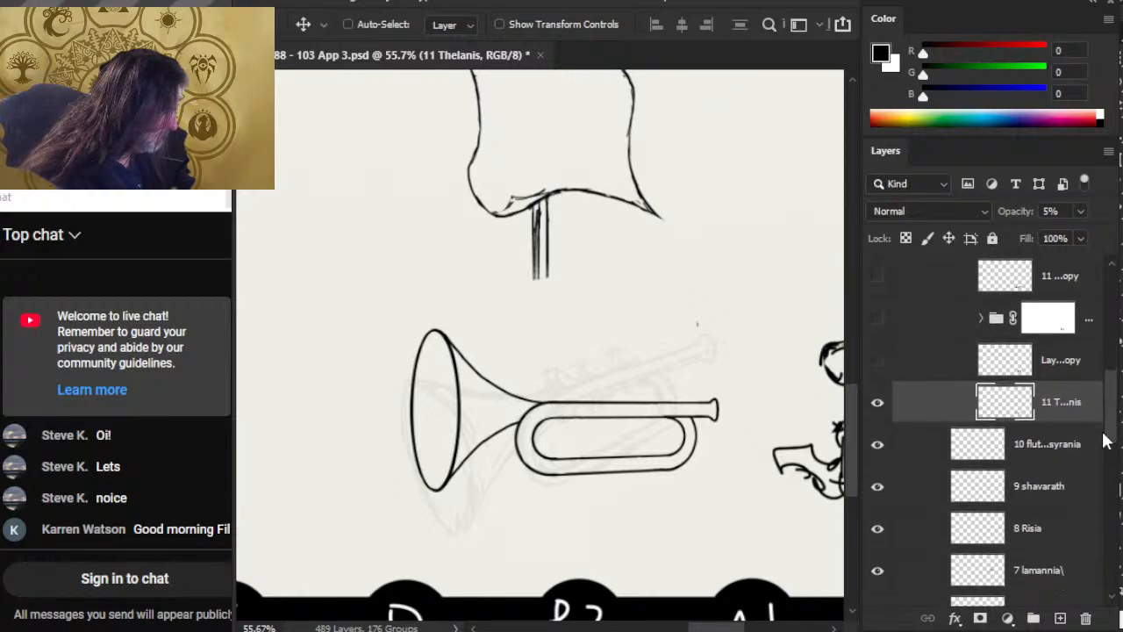
scroll(1079, 467, "up", 6)
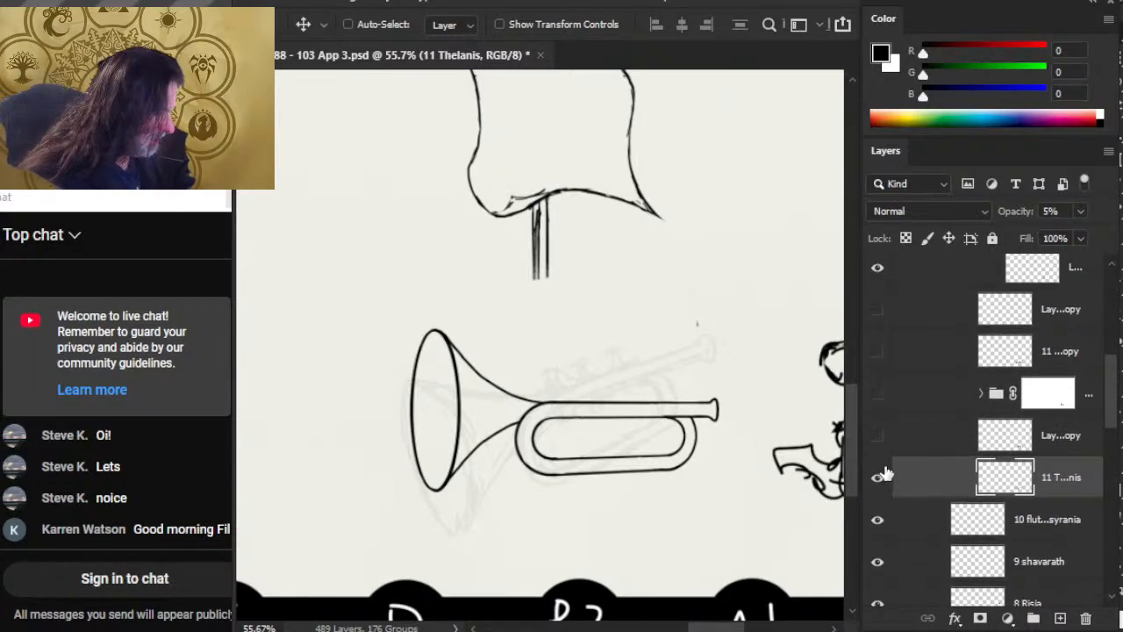
left_click(879, 475)
left_click(879, 475)
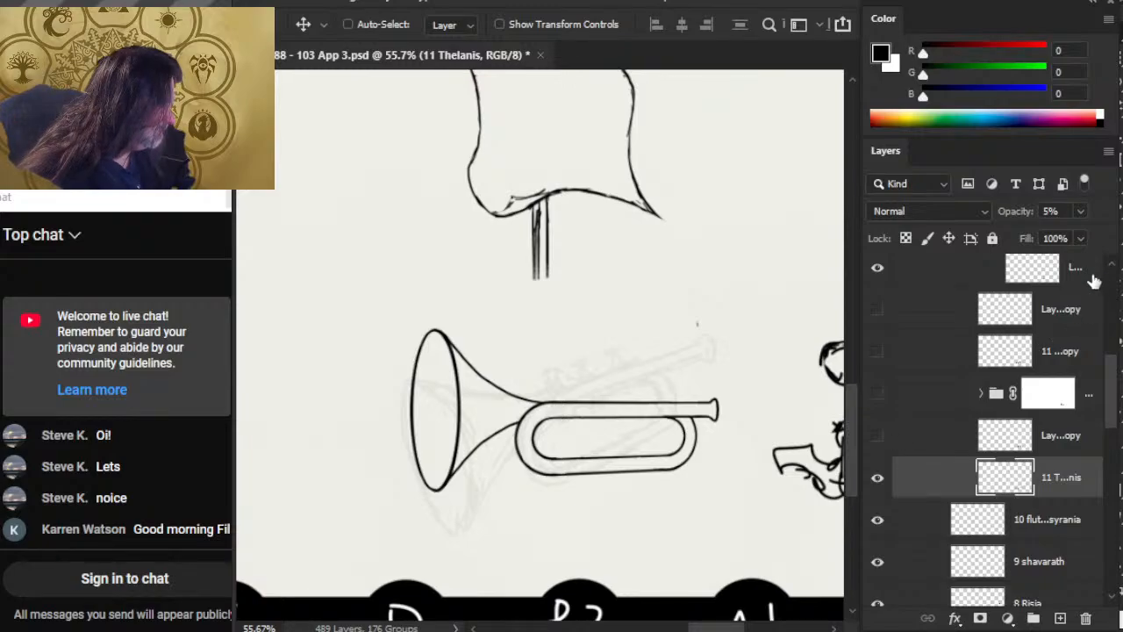
left_click(880, 445)
left_click(883, 447)
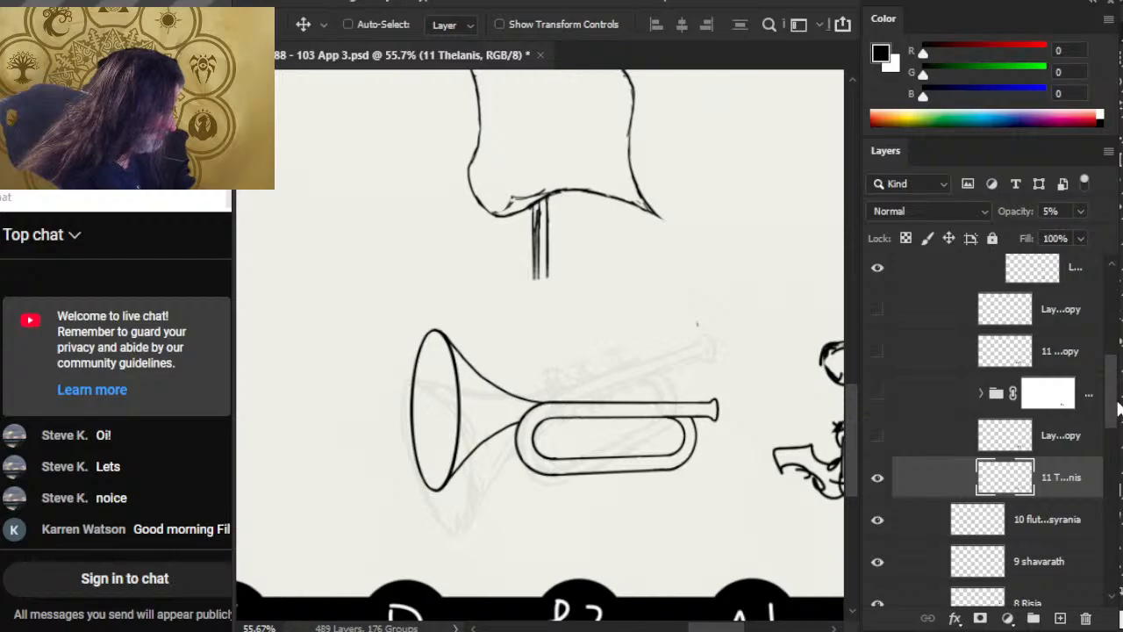
Move the hidden Layer 833 copy above the masked Group 61 in the layer stack
scroll(1107, 401, "up", 2)
scroll(1107, 401, "up", 2)
scroll(1107, 392, "down", 1)
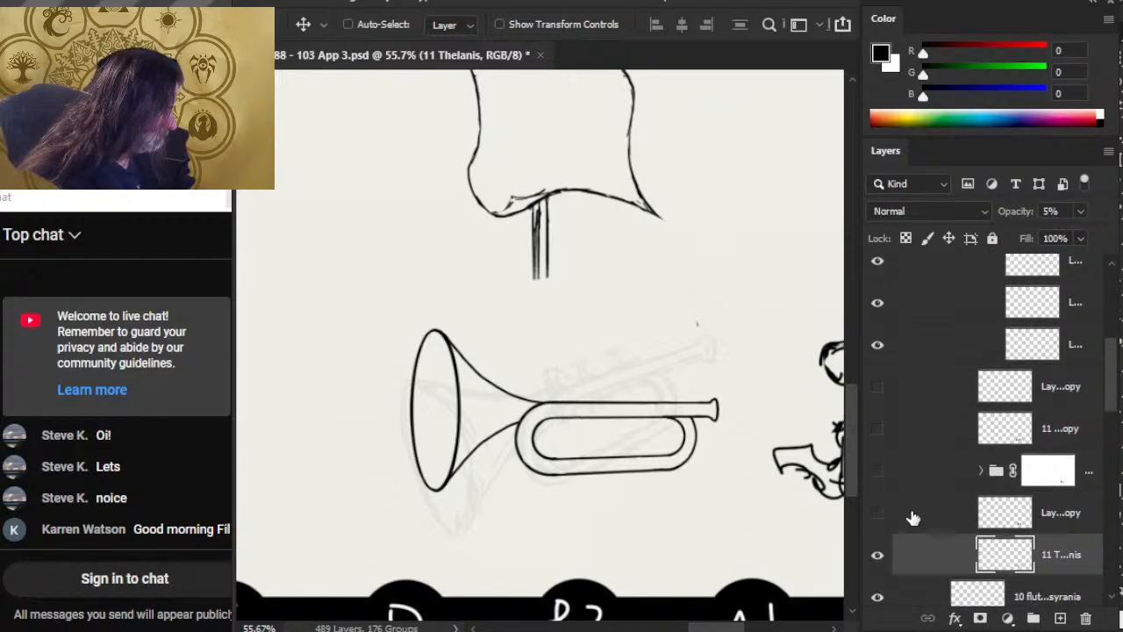
left_click_drag(943, 517, 965, 444)
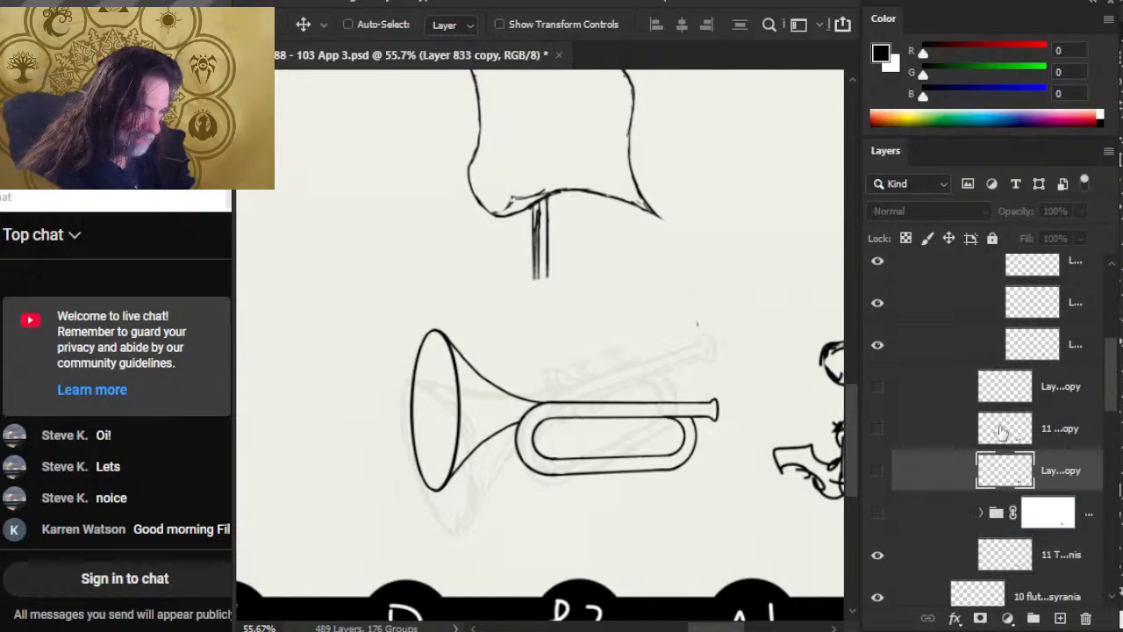
Identify the layer holding the trumpet's looped tubing, Group 61 copy, and nudge it slightly left and down
scroll(1119, 414, "up", 1)
scroll(991, 430, "up", 1)
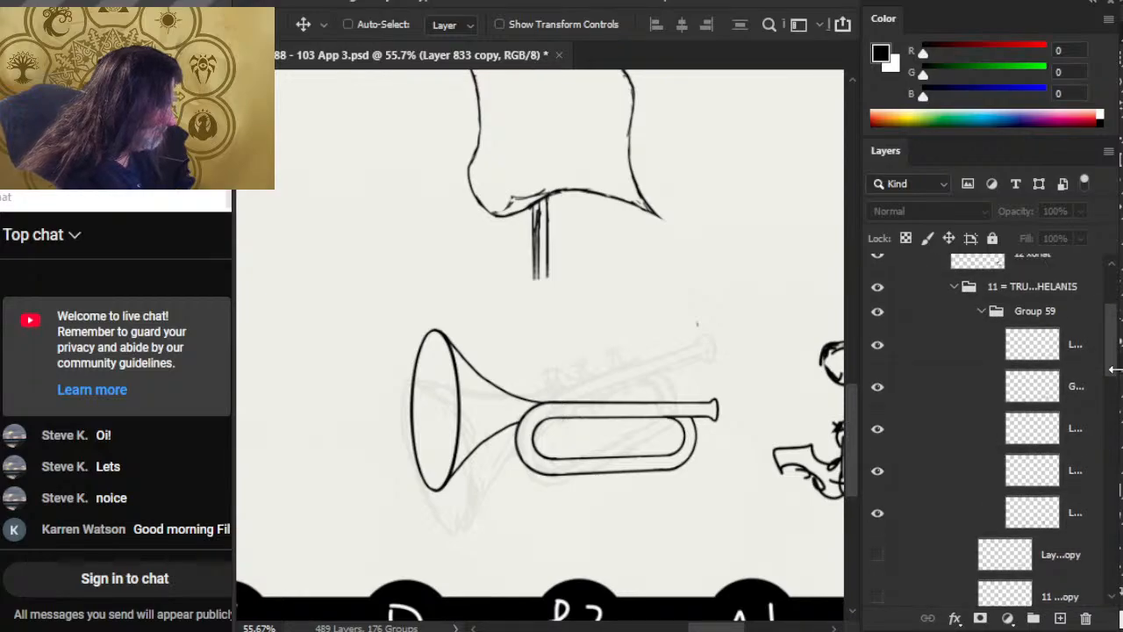
left_click(876, 345)
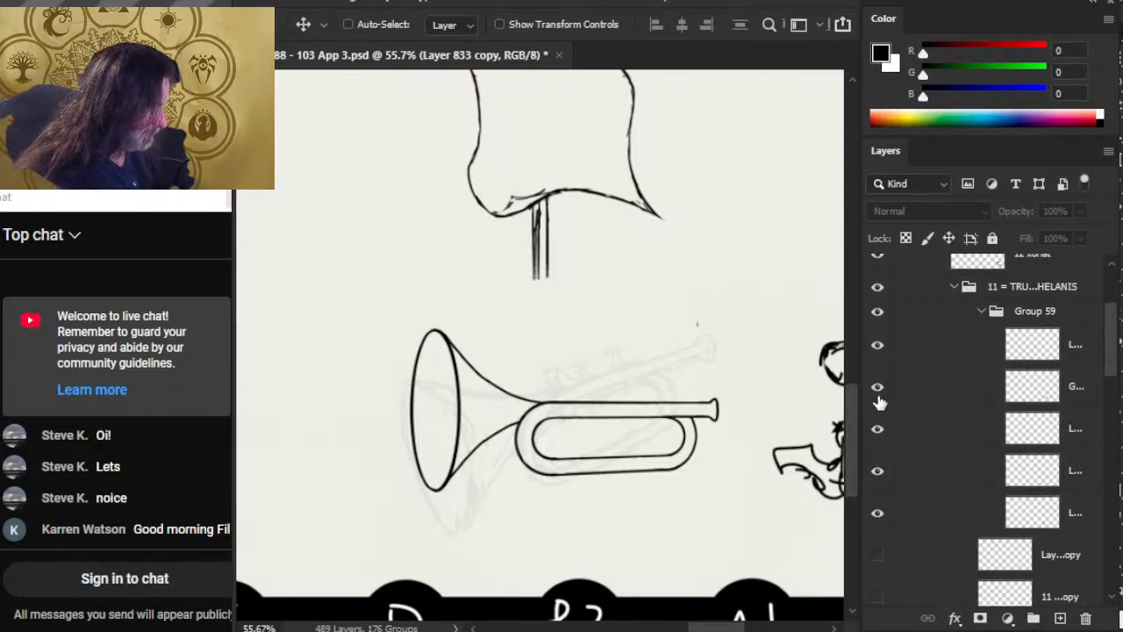
left_click(877, 391)
left_click(878, 395)
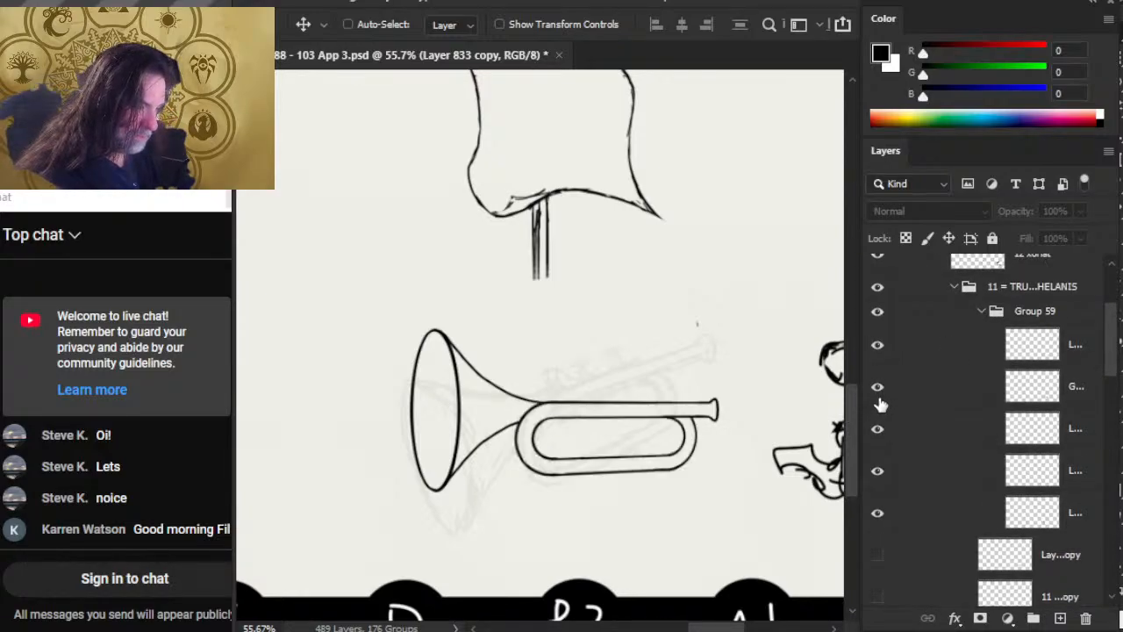
left_click(916, 399)
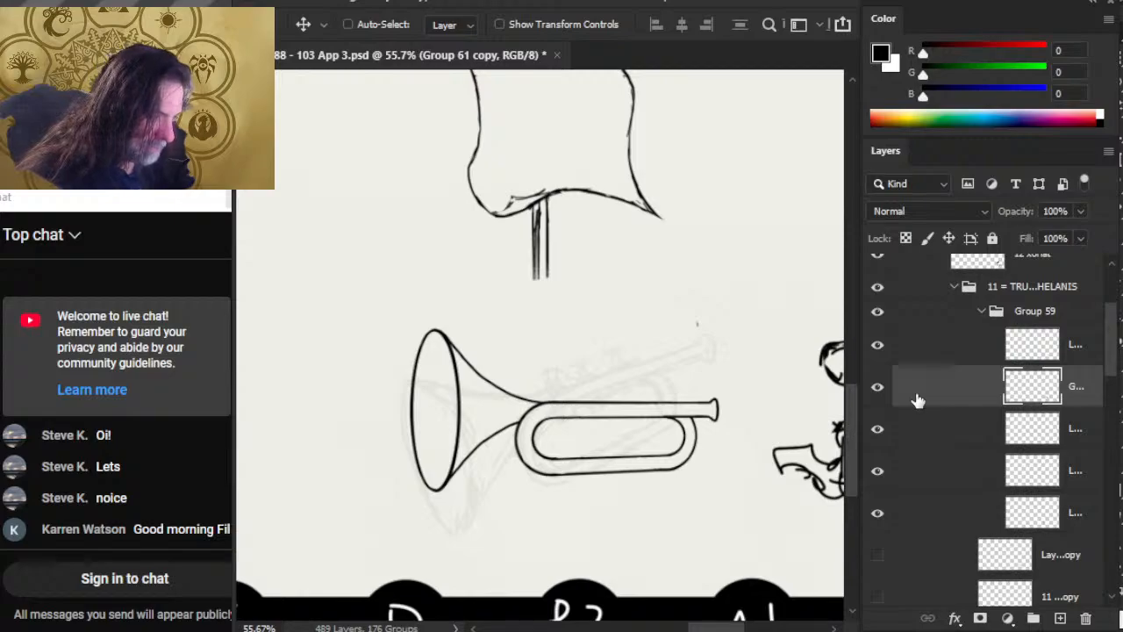
key("Left")
key("Left")
key("Left")
key("Left")
key("Left")
key("Down")
key("Down")
key("Down")
key("Down")
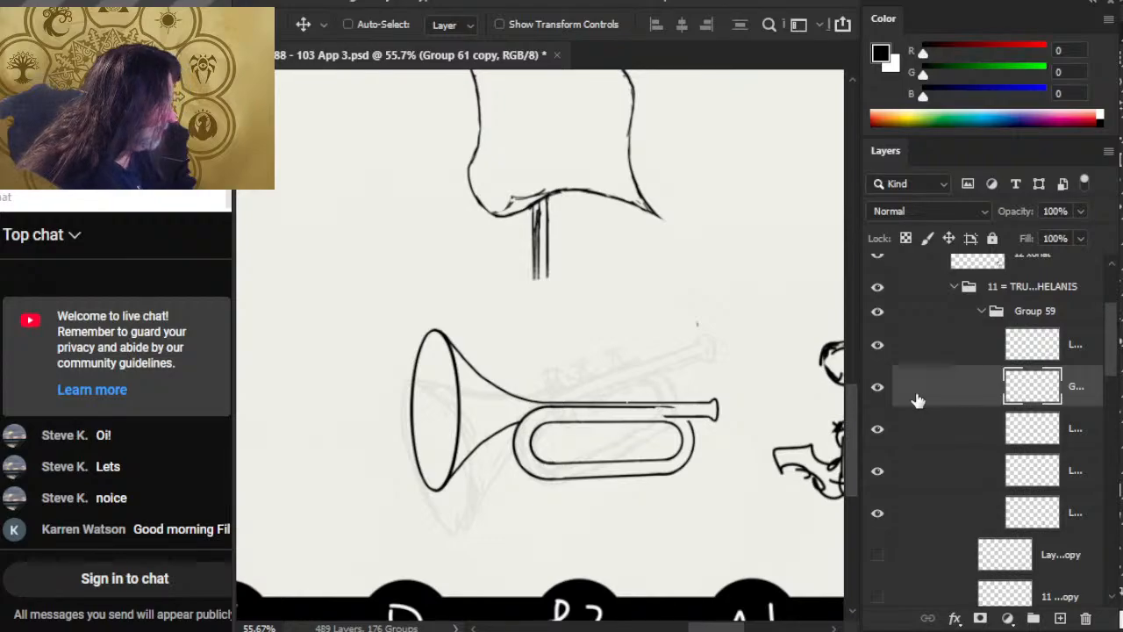
Identify the layer holding the mouthpiece pipe, topmost in Group 59, and nudge it down in line with the looped tubing
left_click(879, 347)
left_click(878, 347)
left_click(925, 349)
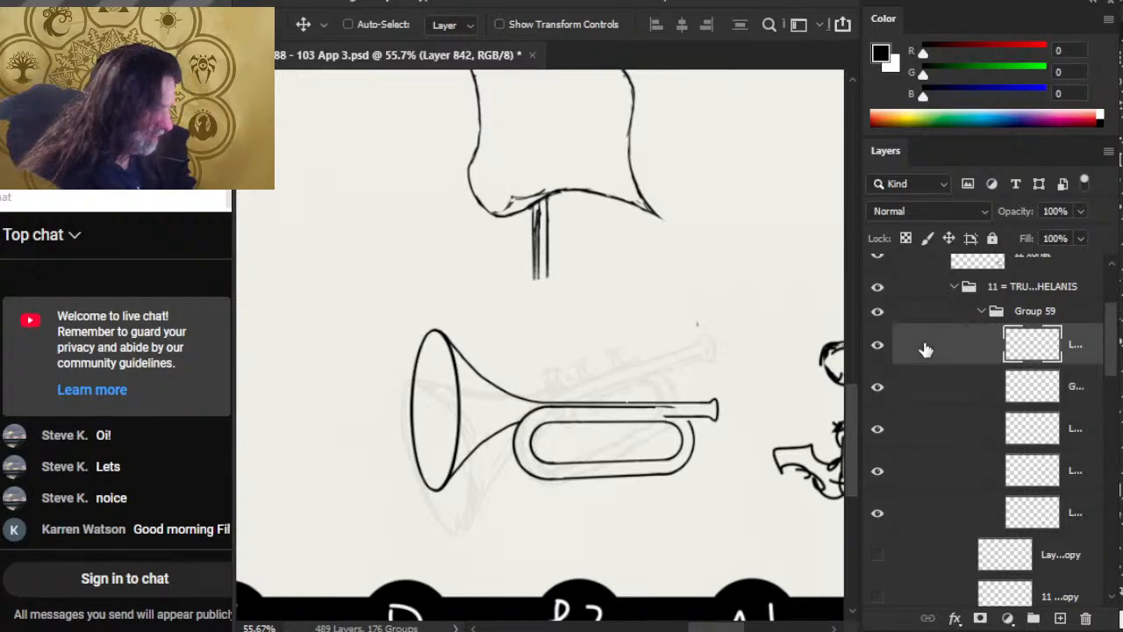
key("Down")
key("Down")
key("Down")
key("Down")
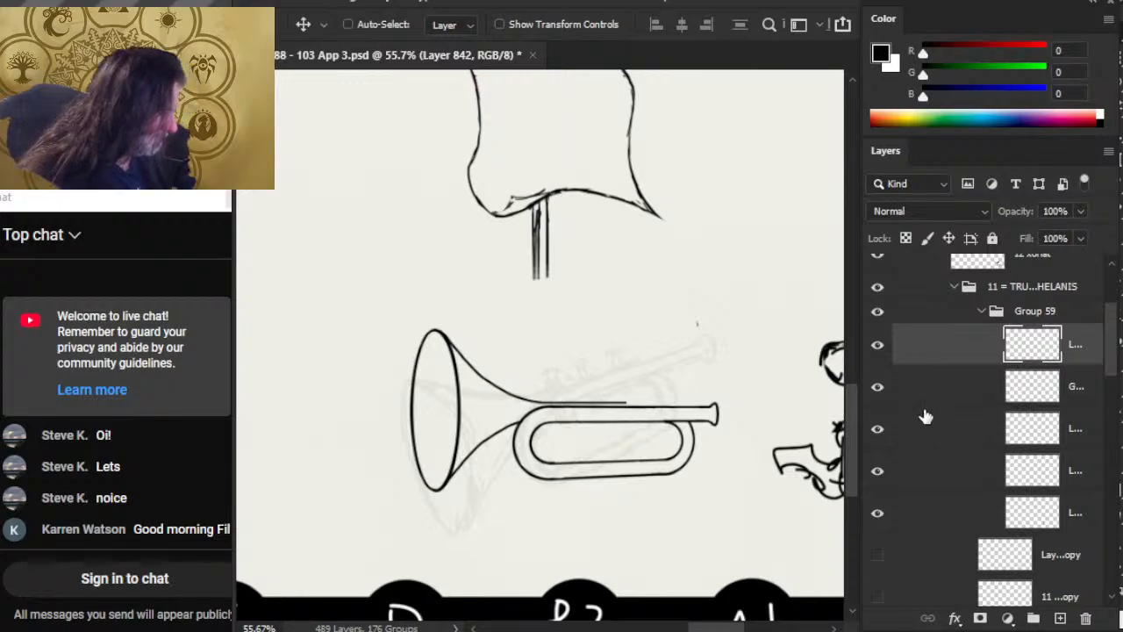
Lasso the upper-right end of the outer tubing on Group 61 copy, cut it onto its own layer and nudge it slightly up
left_click(878, 391)
left_click(880, 390)
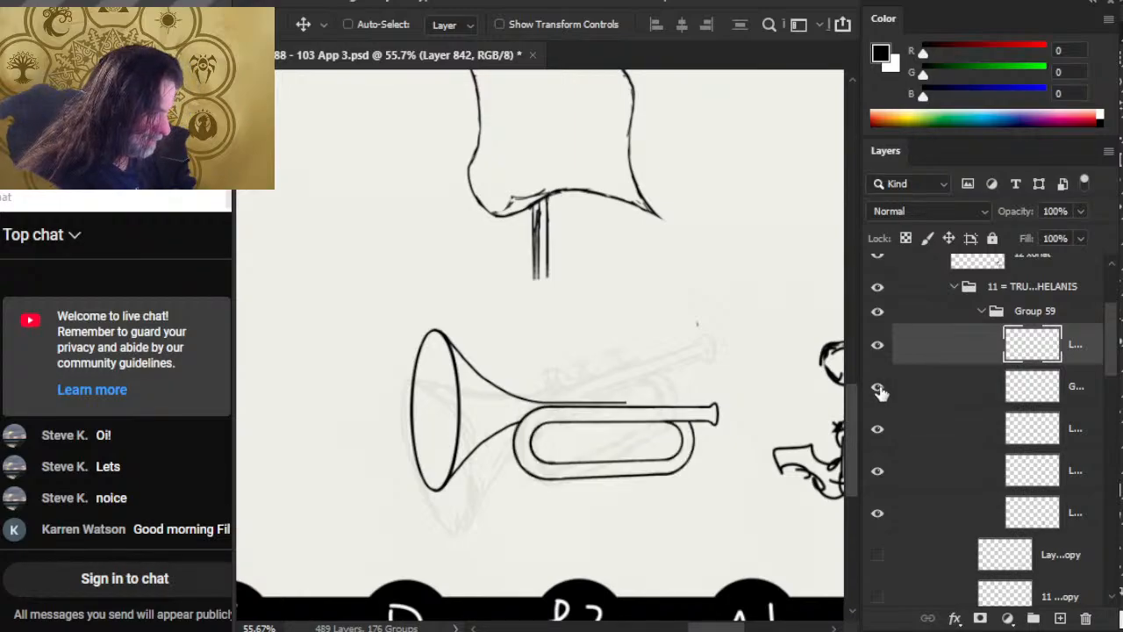
left_click(877, 346)
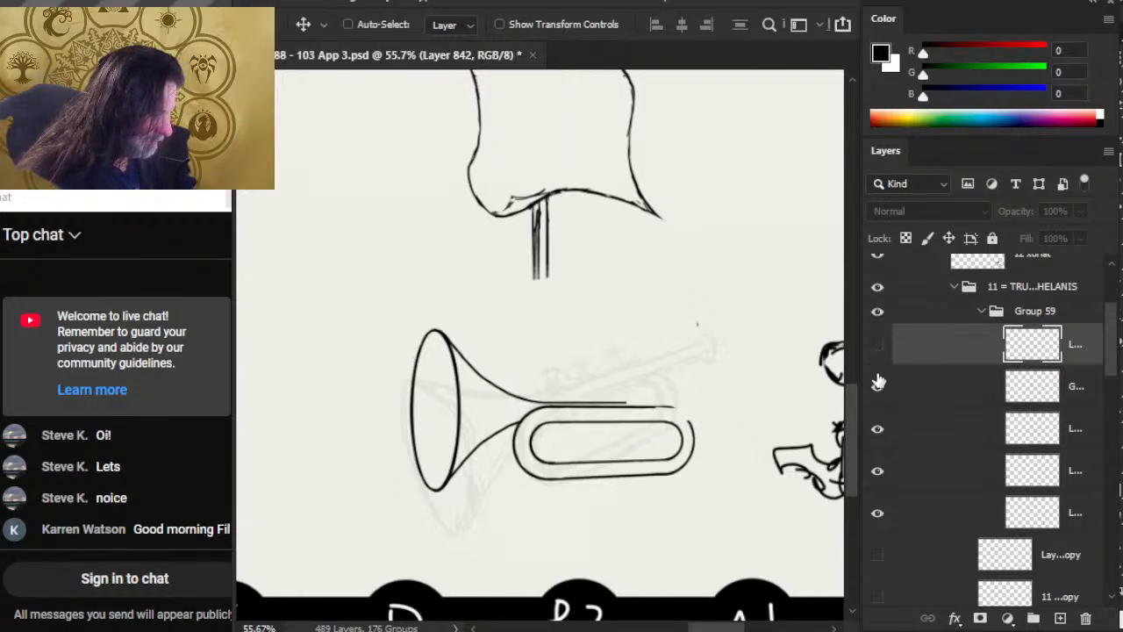
left_click(878, 392)
left_click(880, 393)
left_click(929, 402)
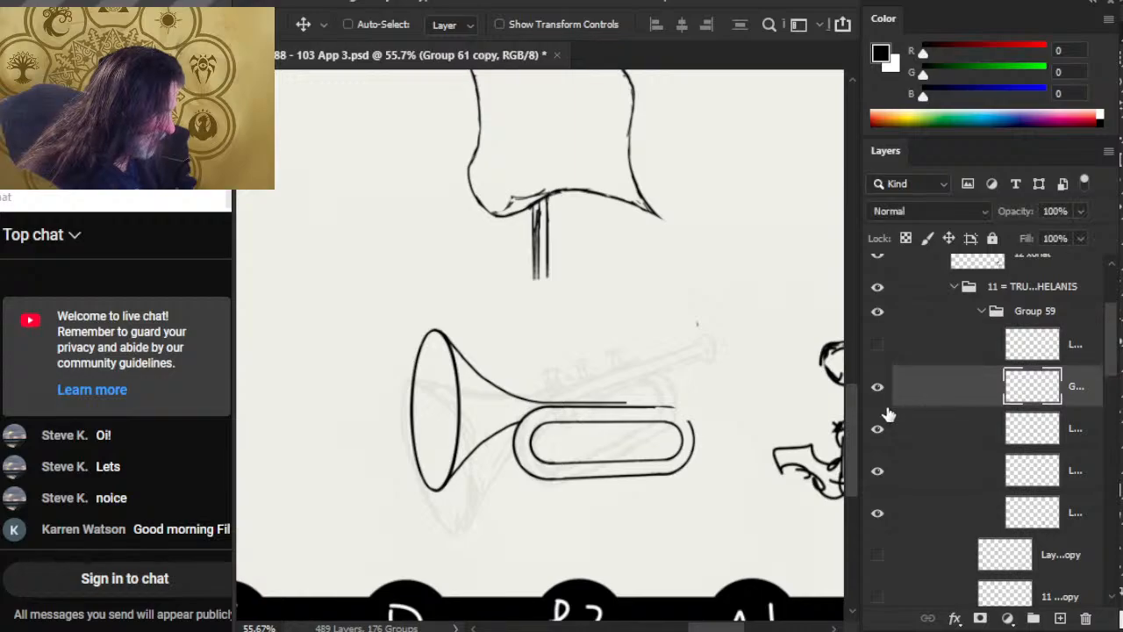
key("l")
mouse_move(618, 407)
left_mouse_down()
mouse_move(665, 413)
mouse_move(702, 437)
left_mouse_up()
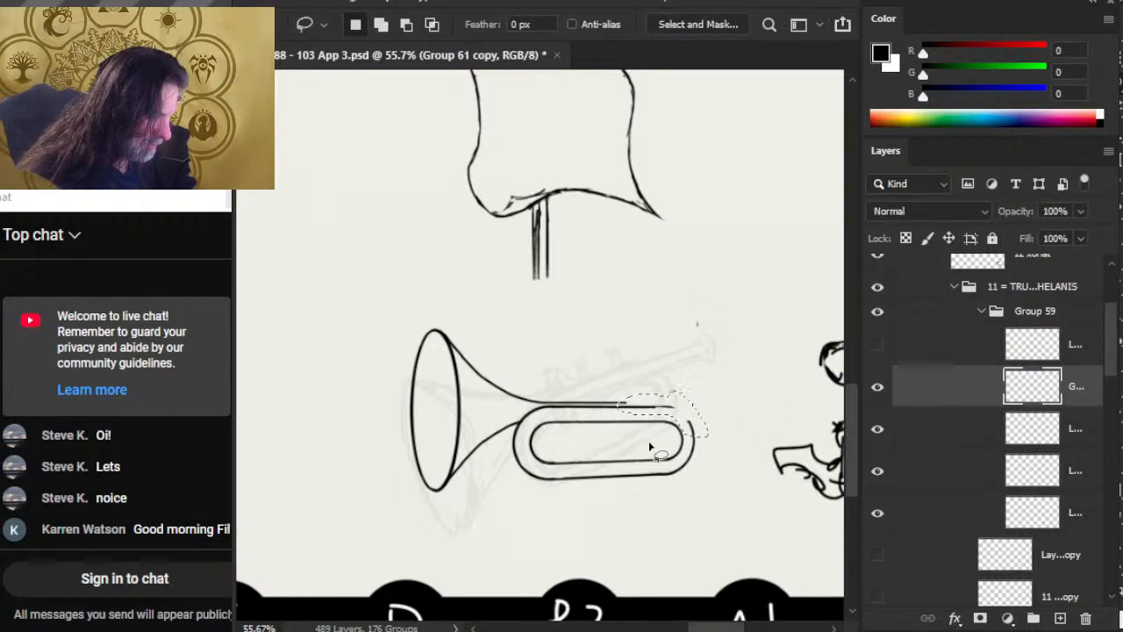
left_click(879, 346)
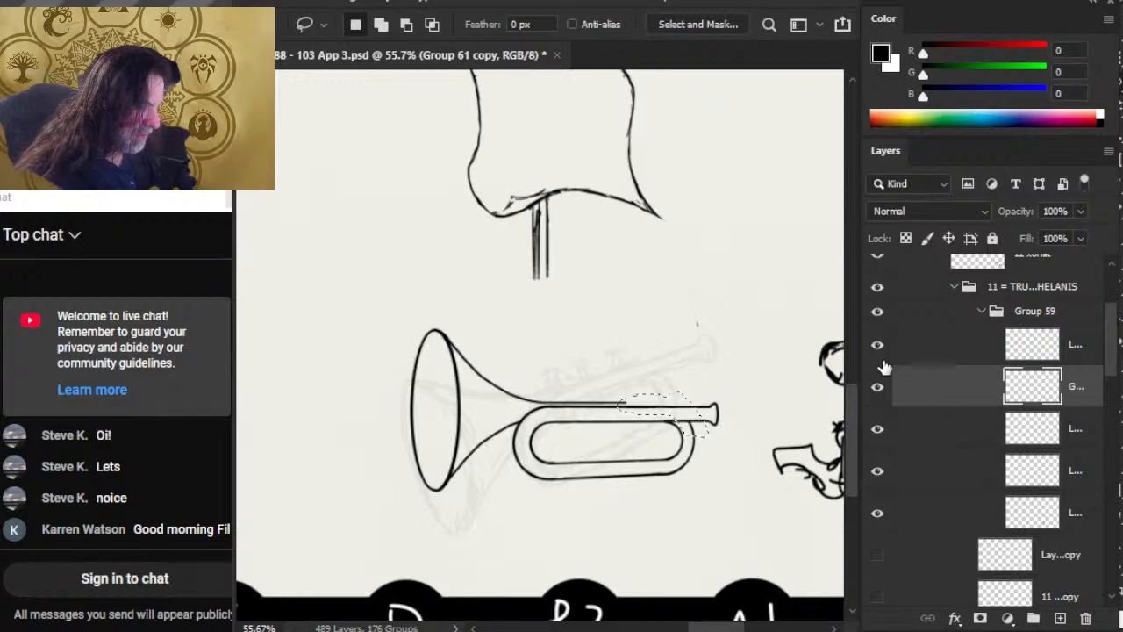
key("ctrl+shift+j")
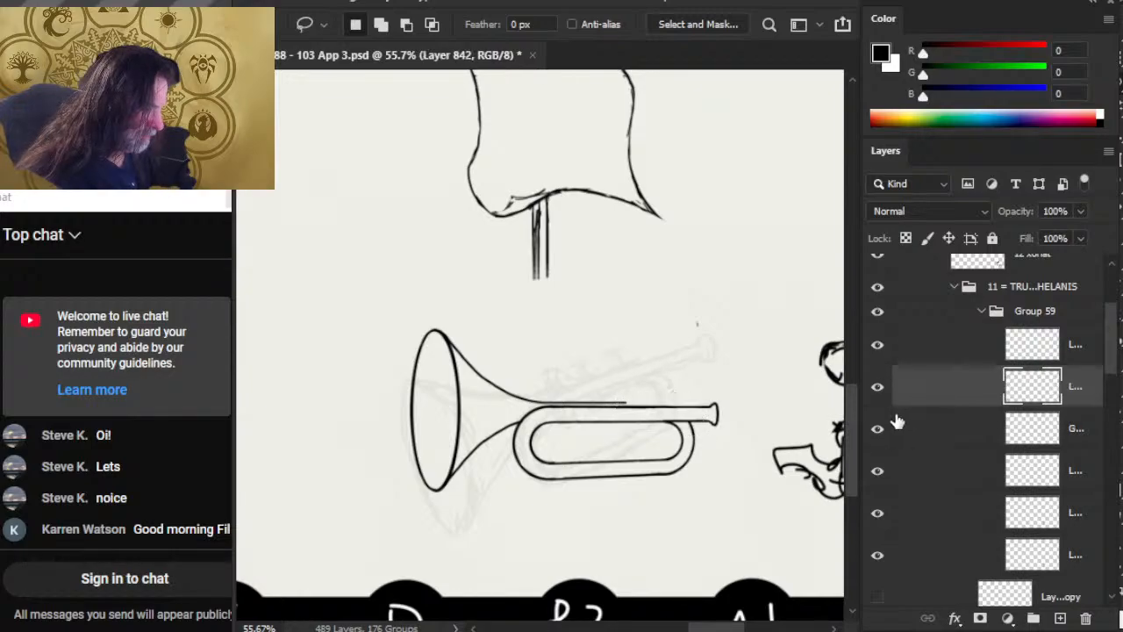
key("v")
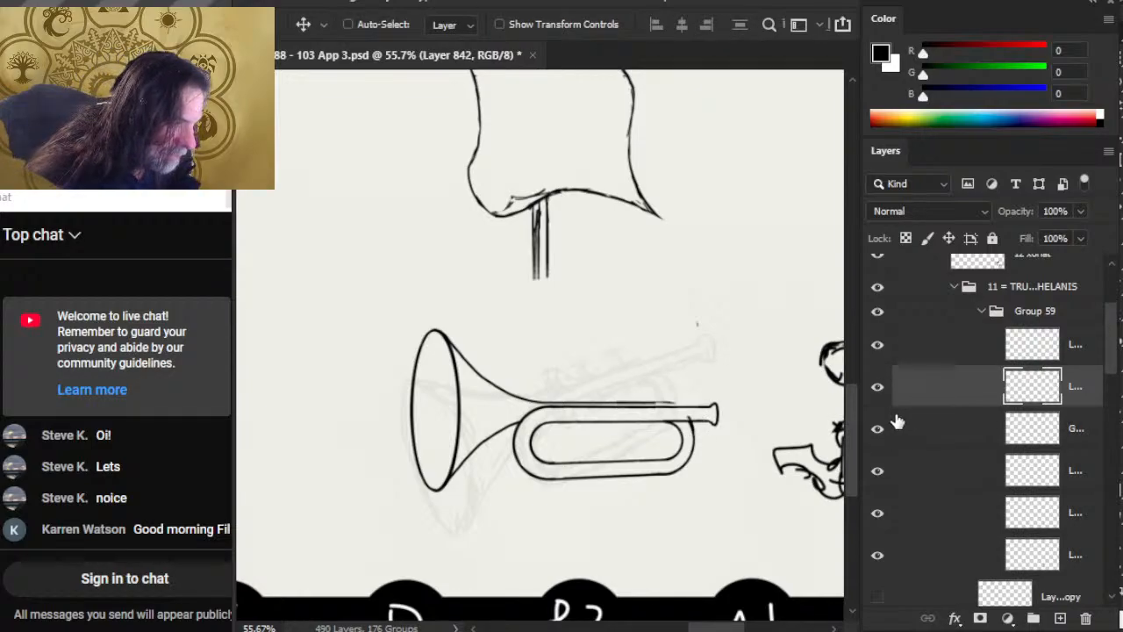
Reduce the brush to 3 px and draw a short curve joining the tubing's upper line to its outer right bend
key("z")
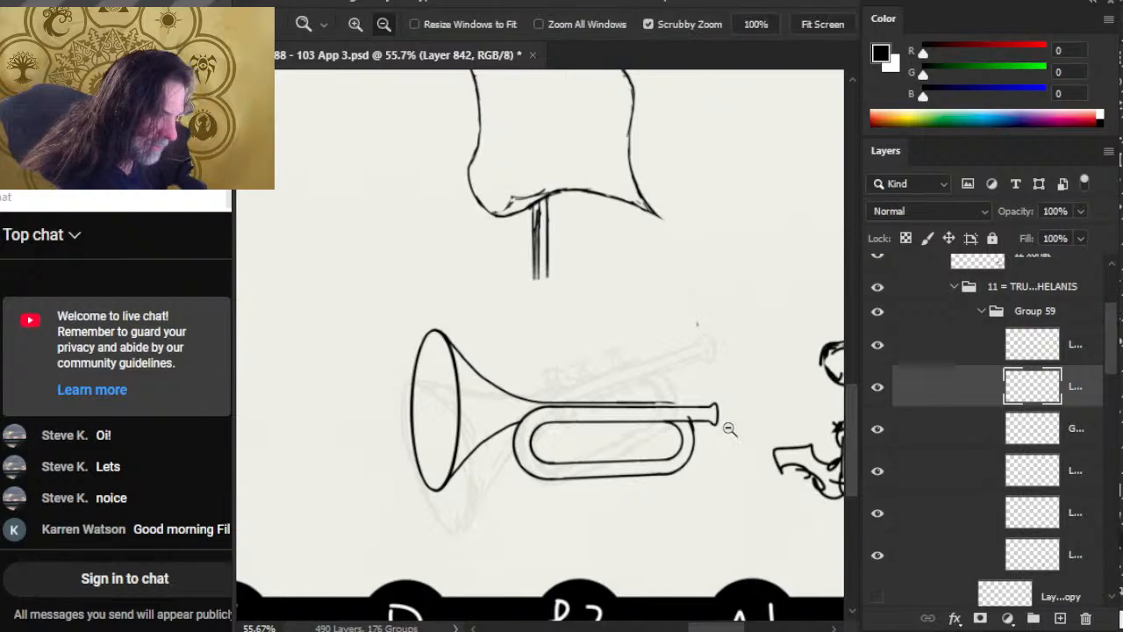
left_click(727, 427)
key("e")
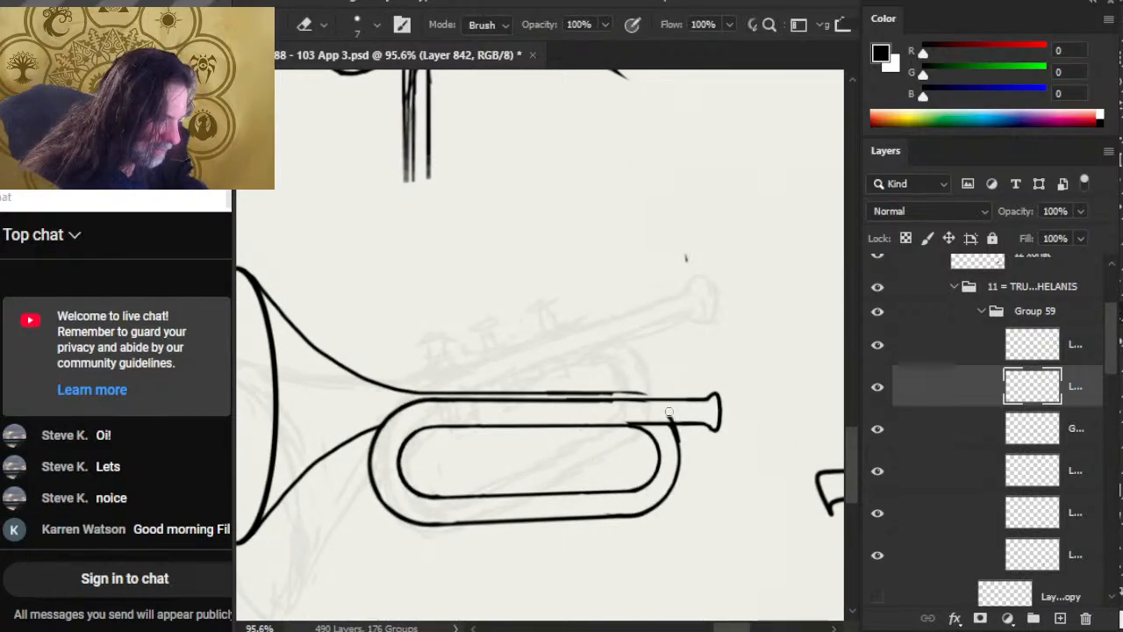
key("b")
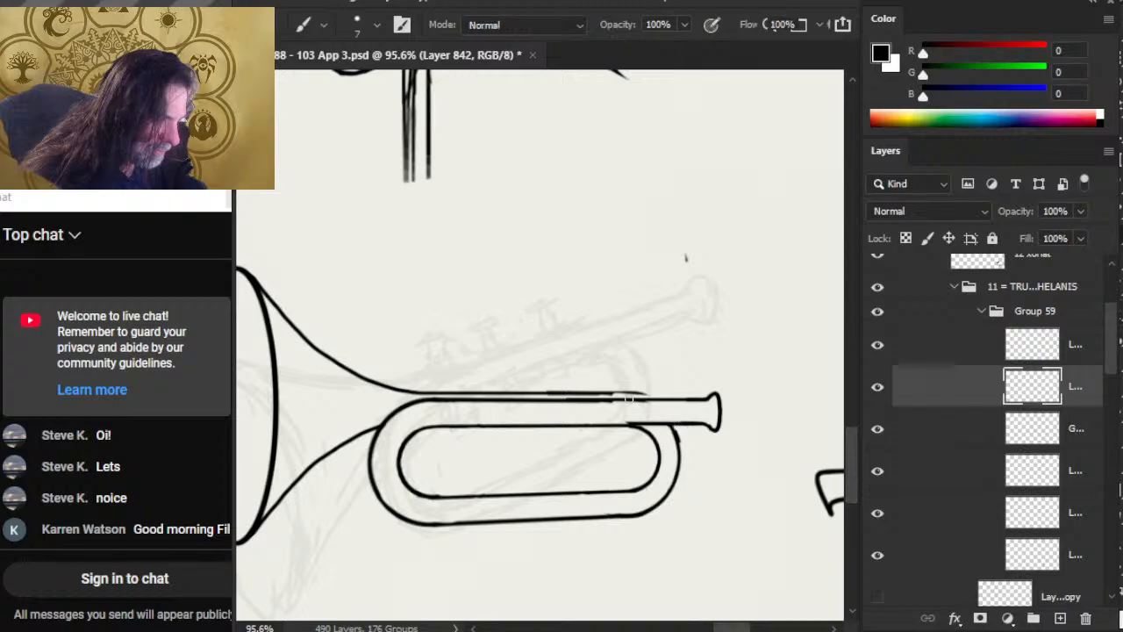
key("ctrl+z")
key("bracketleft")
key("bracketleft")
key("bracketleft")
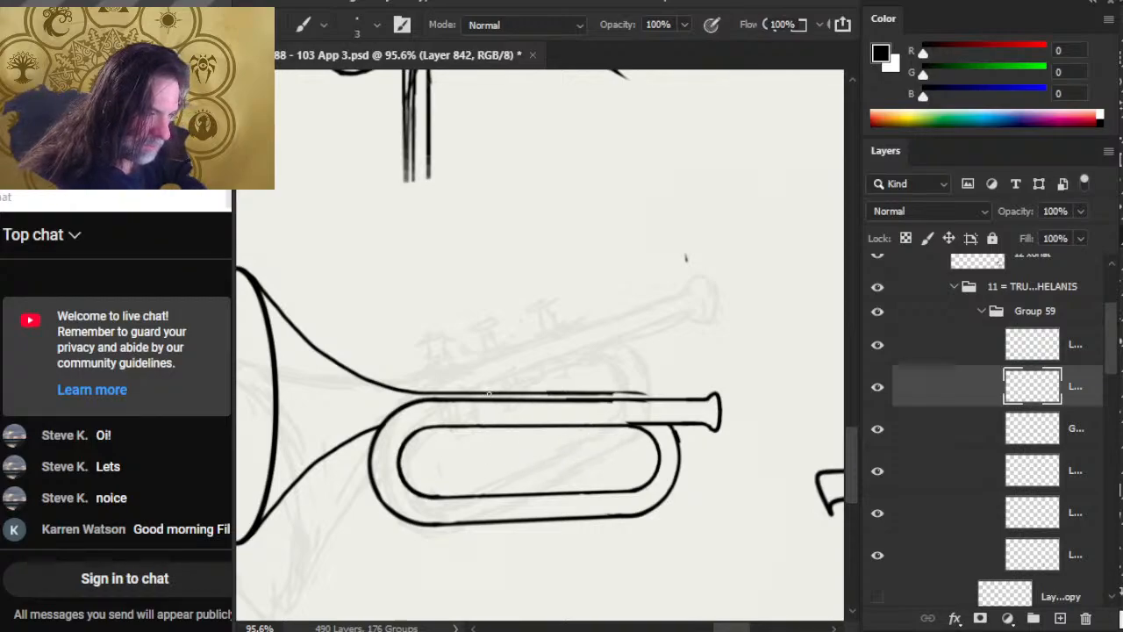
key("bracketleft")
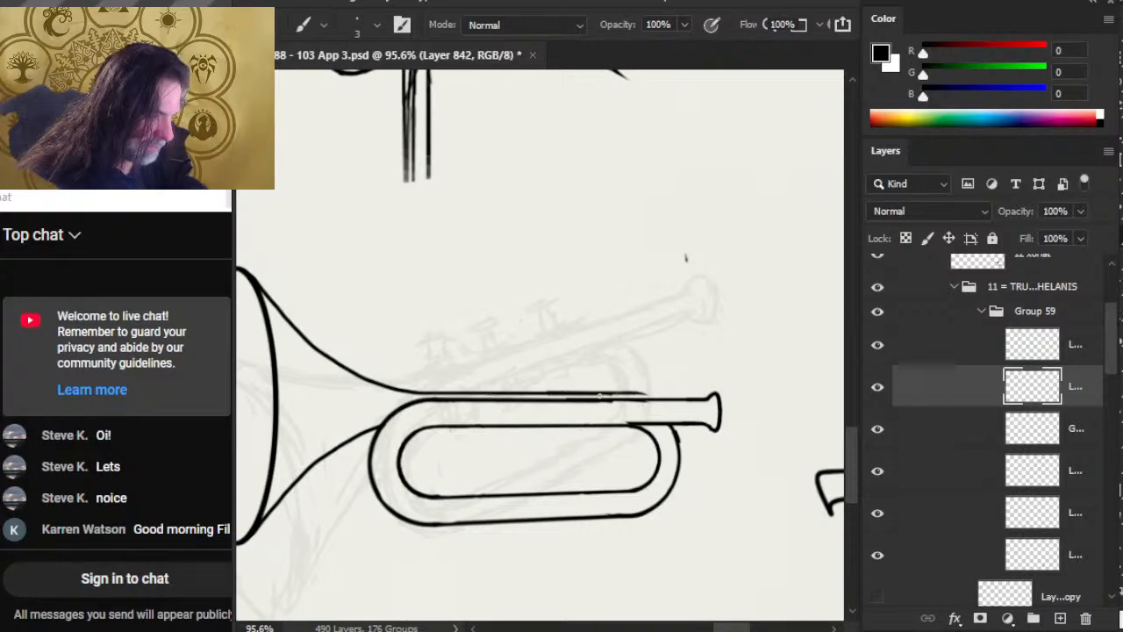
left_click_drag(639, 396, 664, 412)
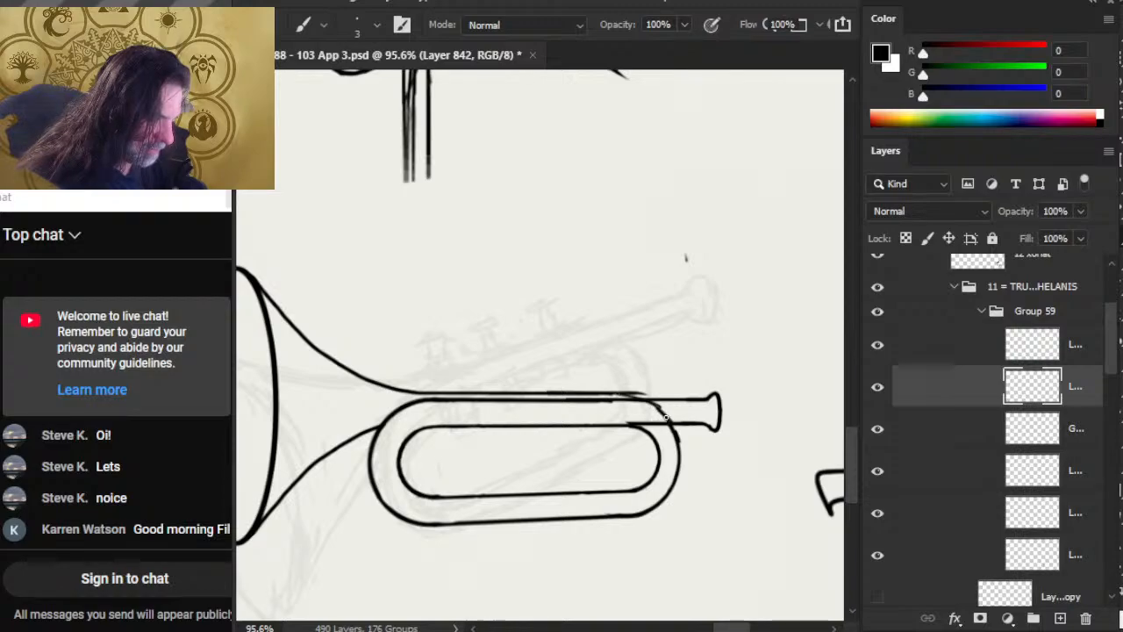
Erase the tubing line where it overlaps the mouthpiece pipe and refine the tapering upper line with Brush, Eraser and Smudge strokes
key("e")
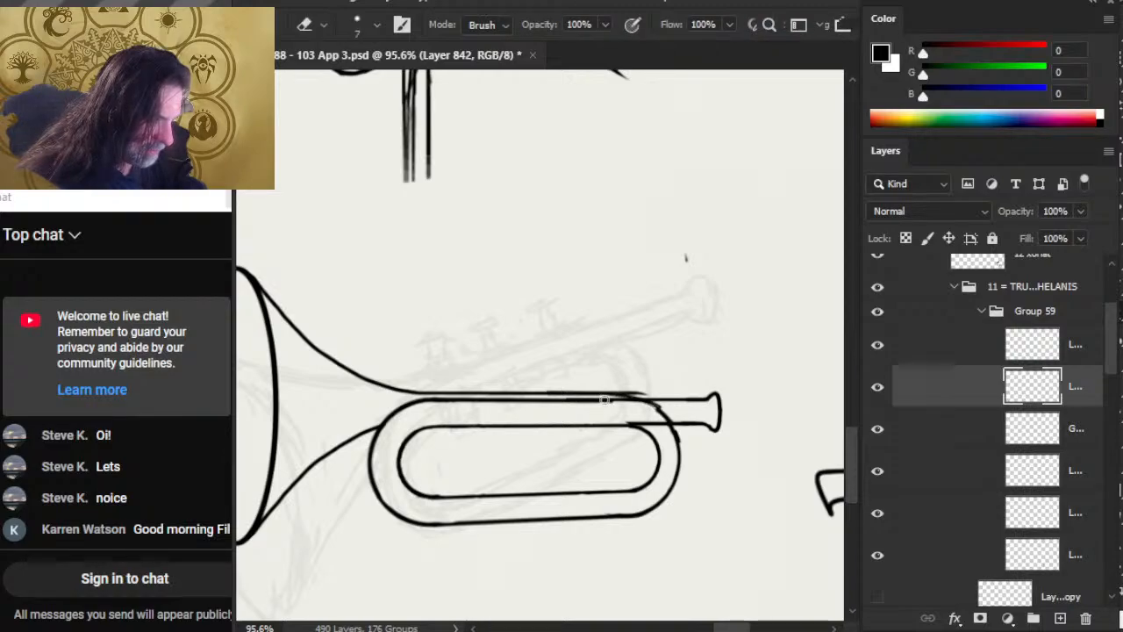
mouse_move(604, 399)
left_mouse_down()
mouse_move(658, 409)
mouse_move(654, 397)
left_mouse_up()
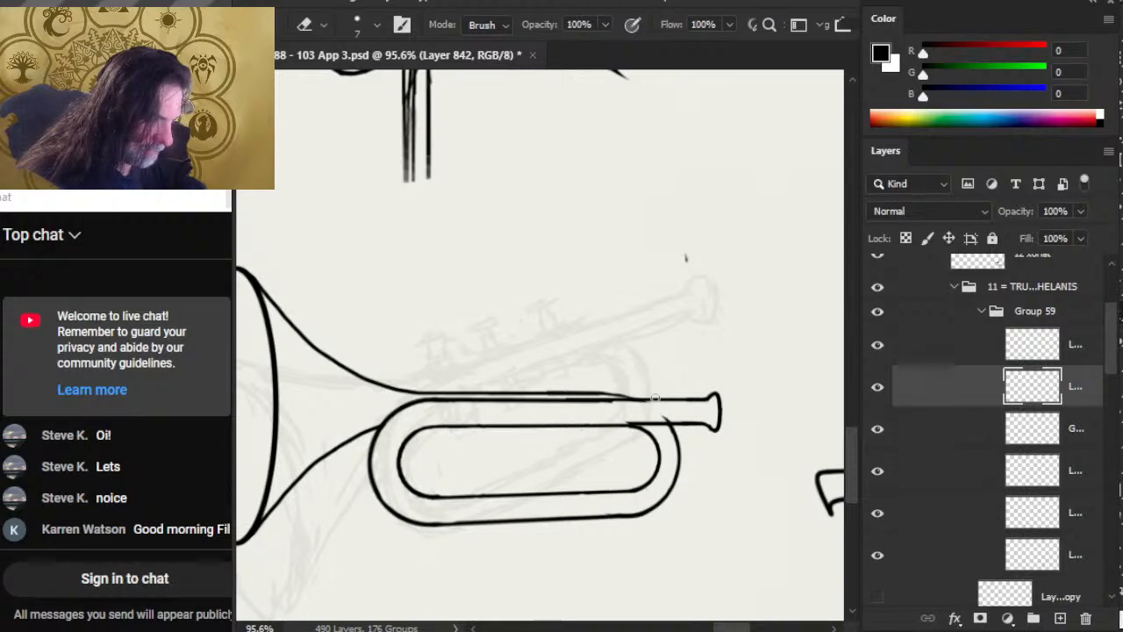
key("shift")
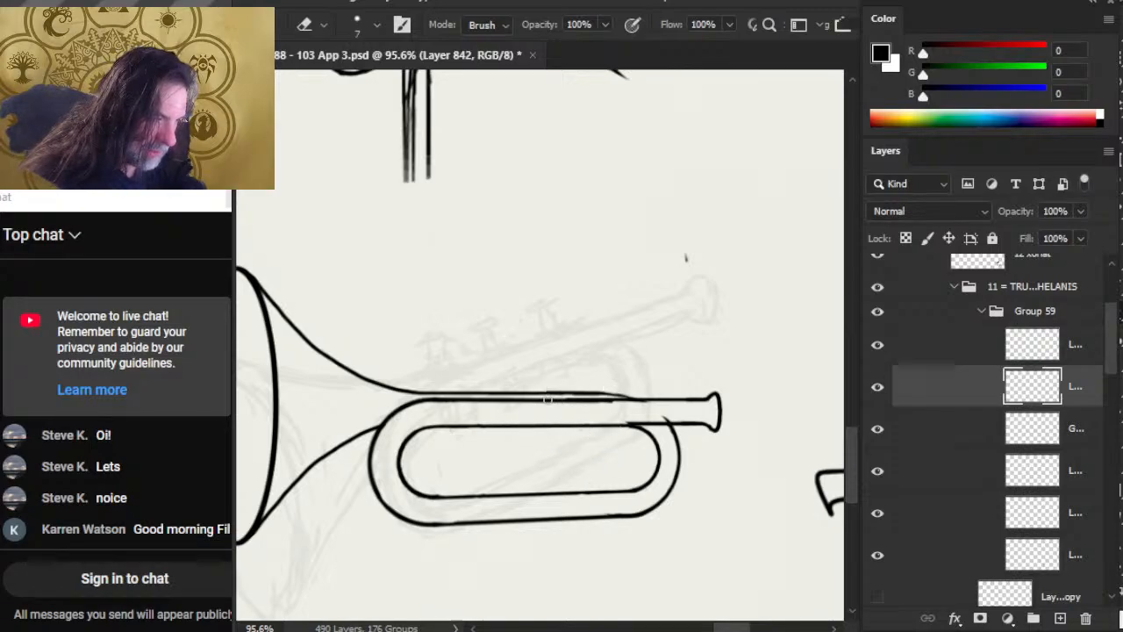
key("b")
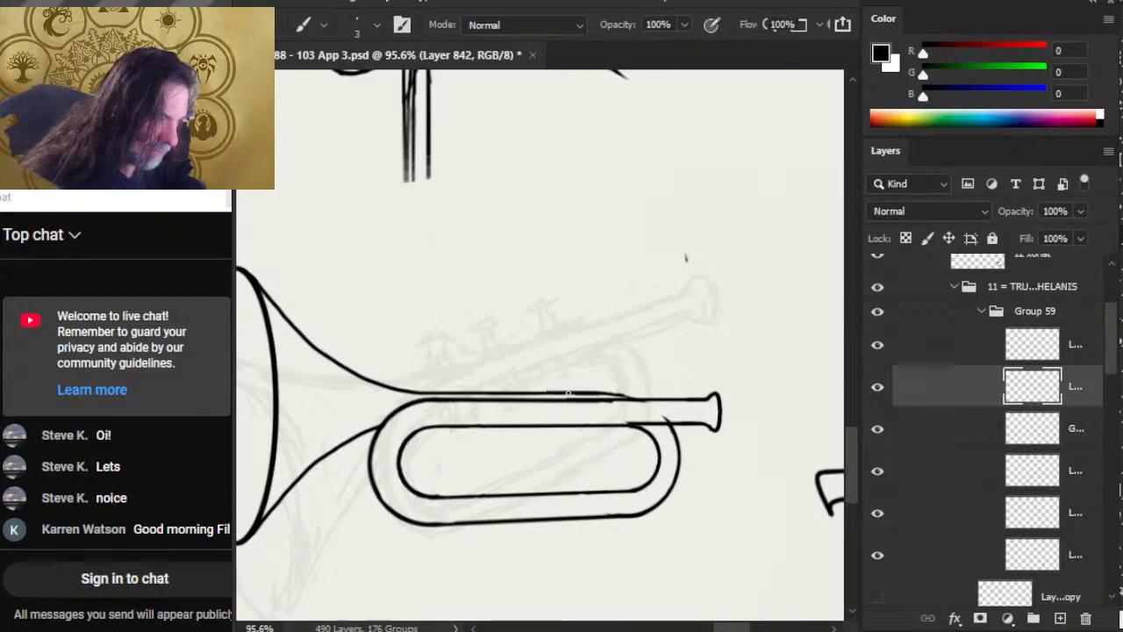
key("e")
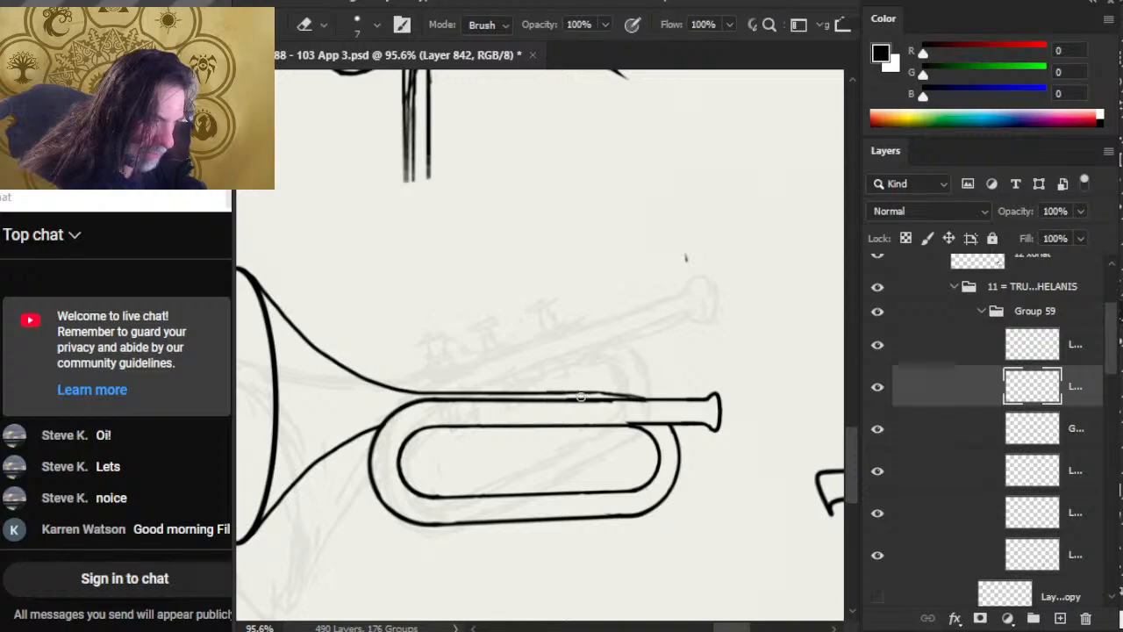
key("r")
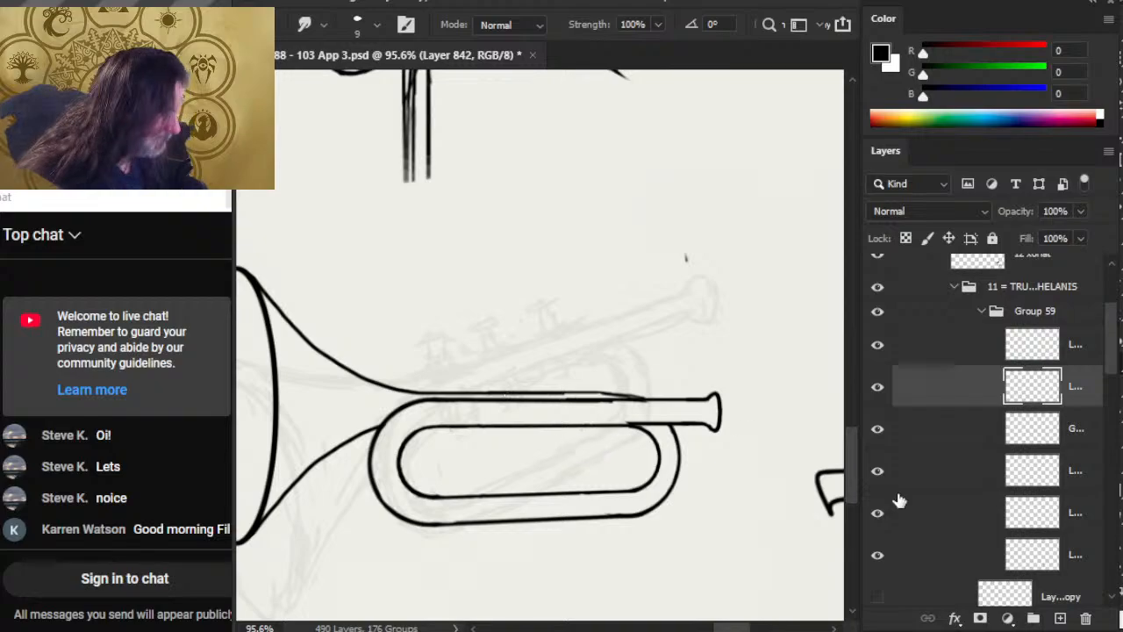
Nudge the mouthpiece pipe right to extend beyond the tubing bend and smudge its lower line leftward over the inner loop
left_click(875, 358)
left_click(874, 360)
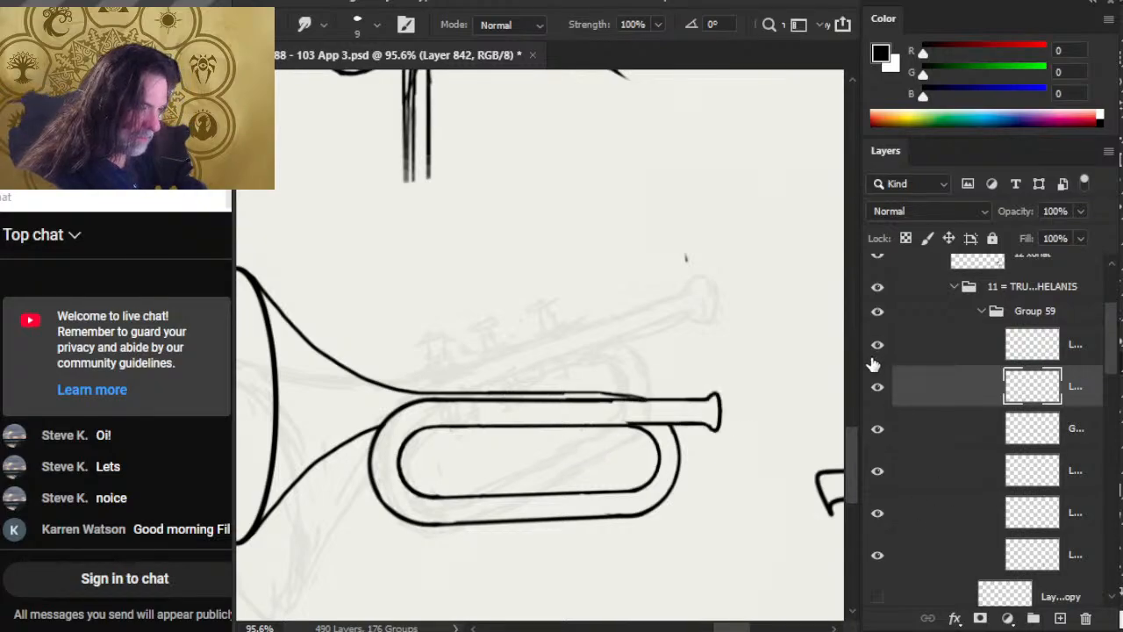
left_click(922, 353)
key("v")
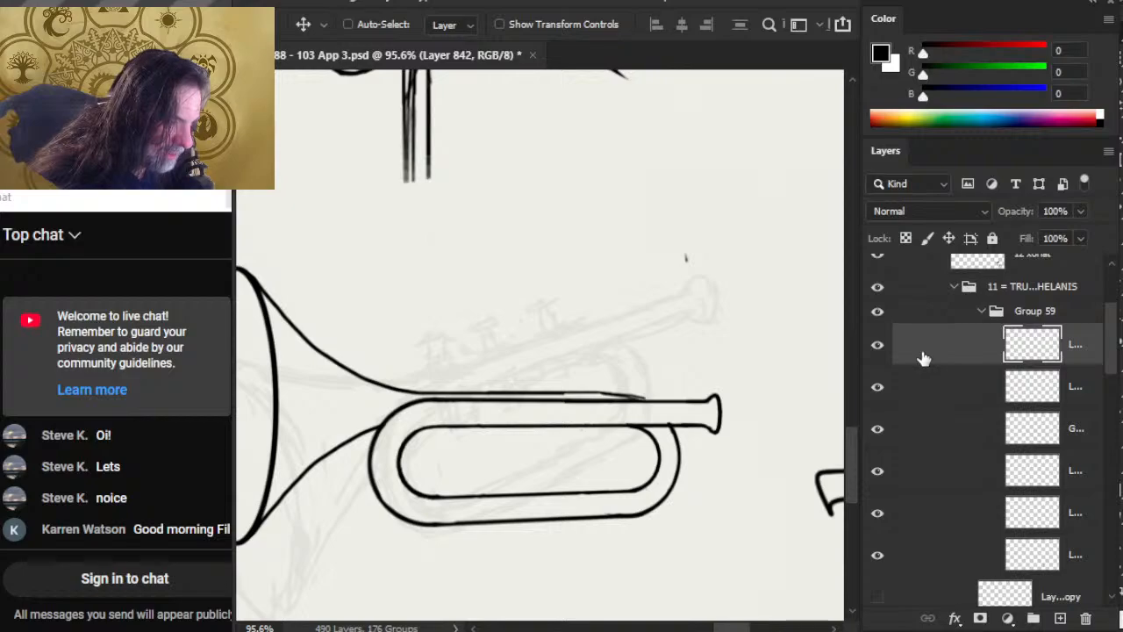
key("Right")
key("Right")
key("Right")
key("Right")
key("Right")
key("Right")
key("Right")
key("Right")
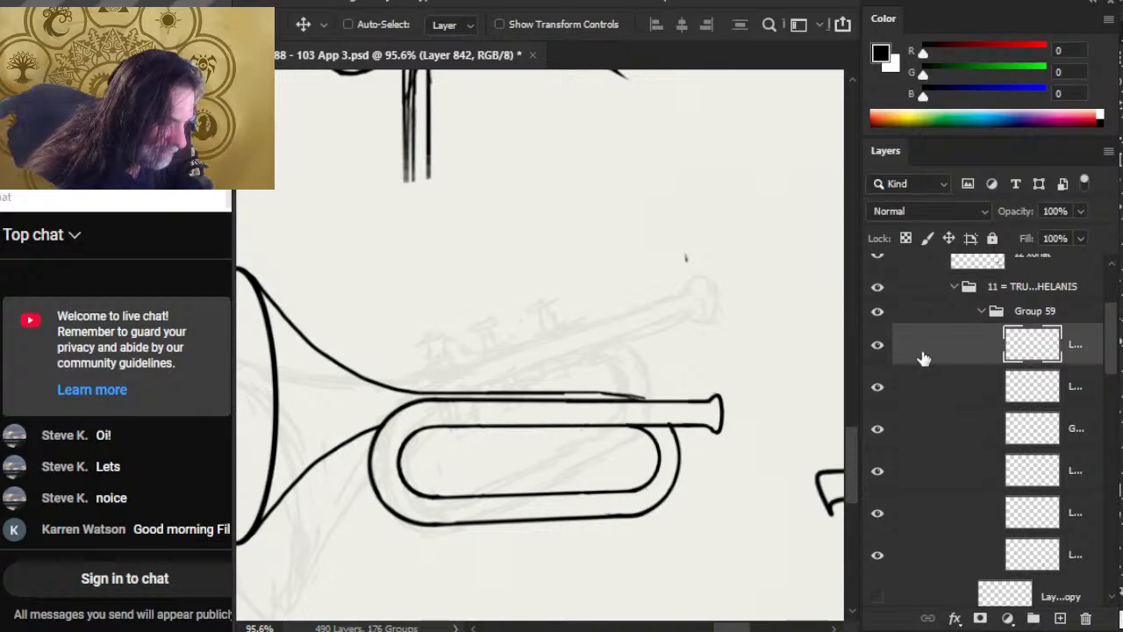
key("Right")
key("Right")
key("Right")
key("Right")
key("Right")
key("Right")
key("Right")
key("Right")
key("Right")
key("Right")
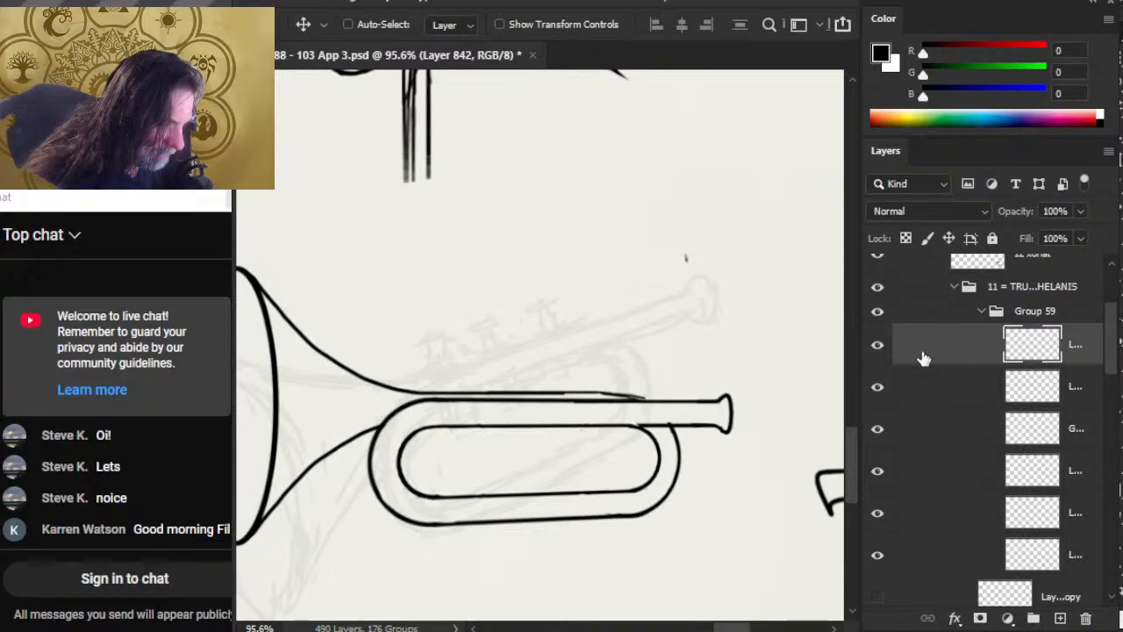
key("Right")
key("Right")
key("Right")
key("Right")
key("Right")
key("Right")
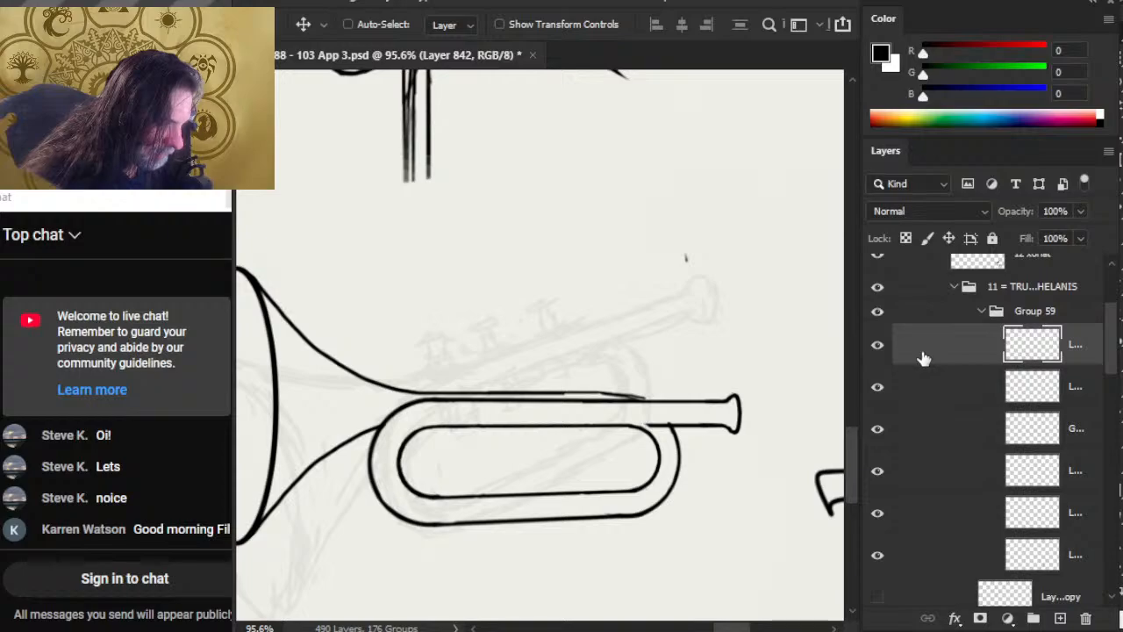
key("Right")
key("Right")
key("Right")
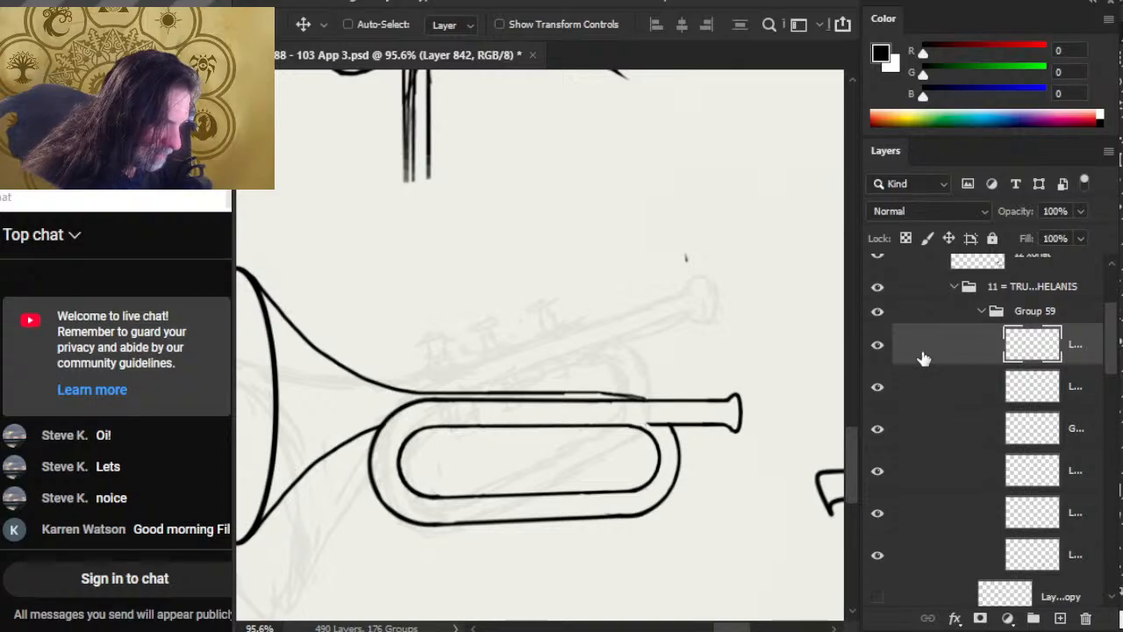
key("Right")
key("Right")
key("Right")
key("Right")
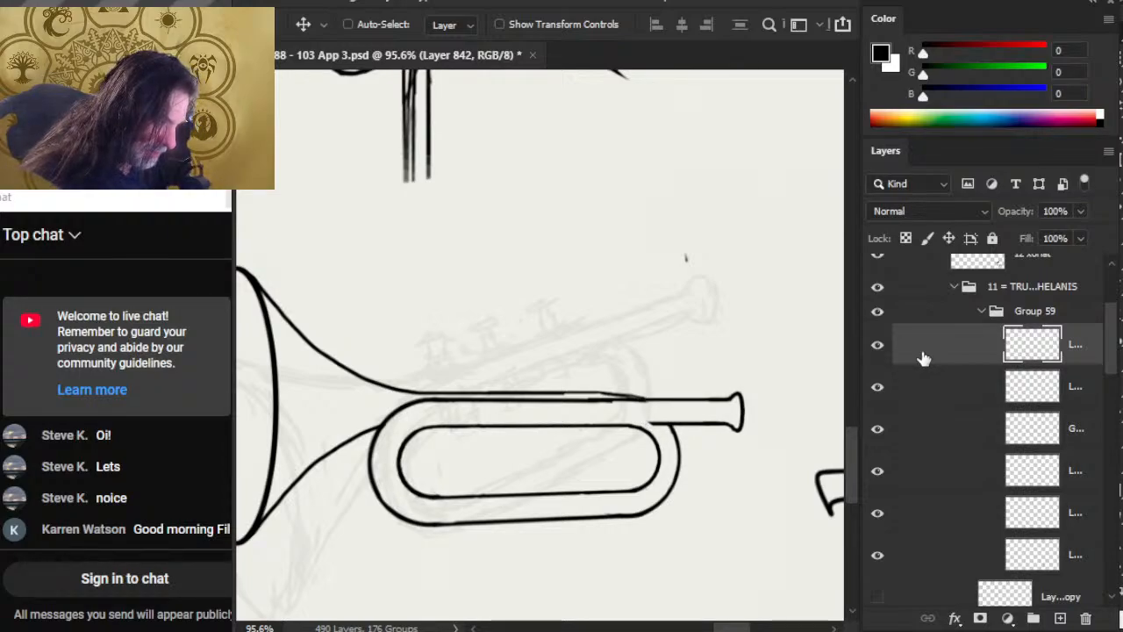
key("Right")
key("Right")
key("Right")
key("Right")
key("Right")
key("Right")
key("Right")
key("Right")
key("Right")
key("Right")
key("Right")
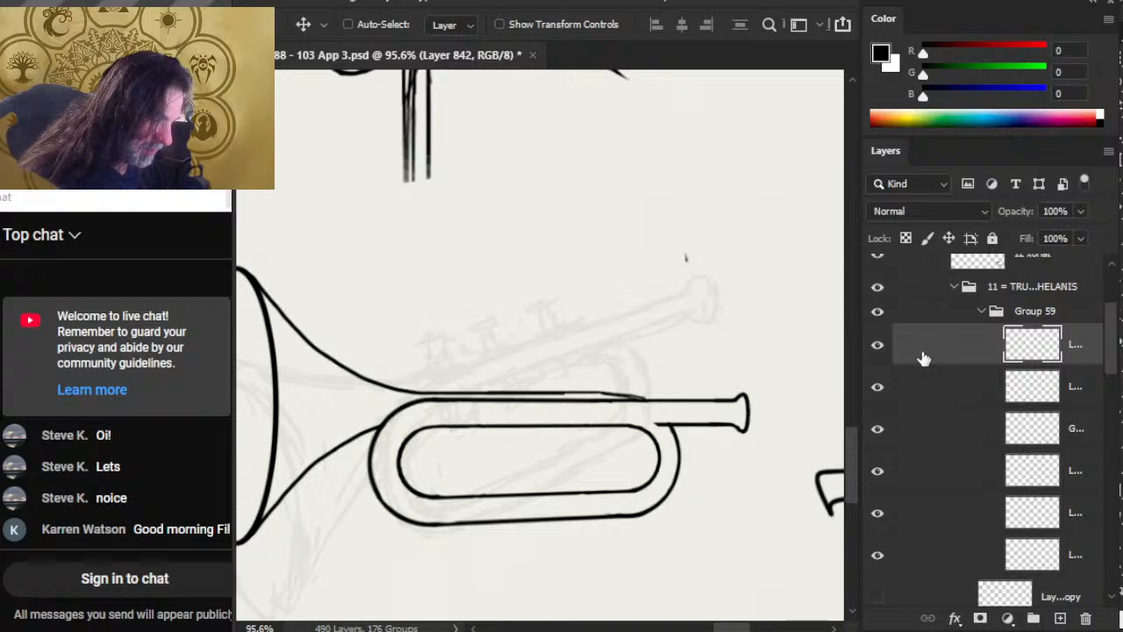
key("r")
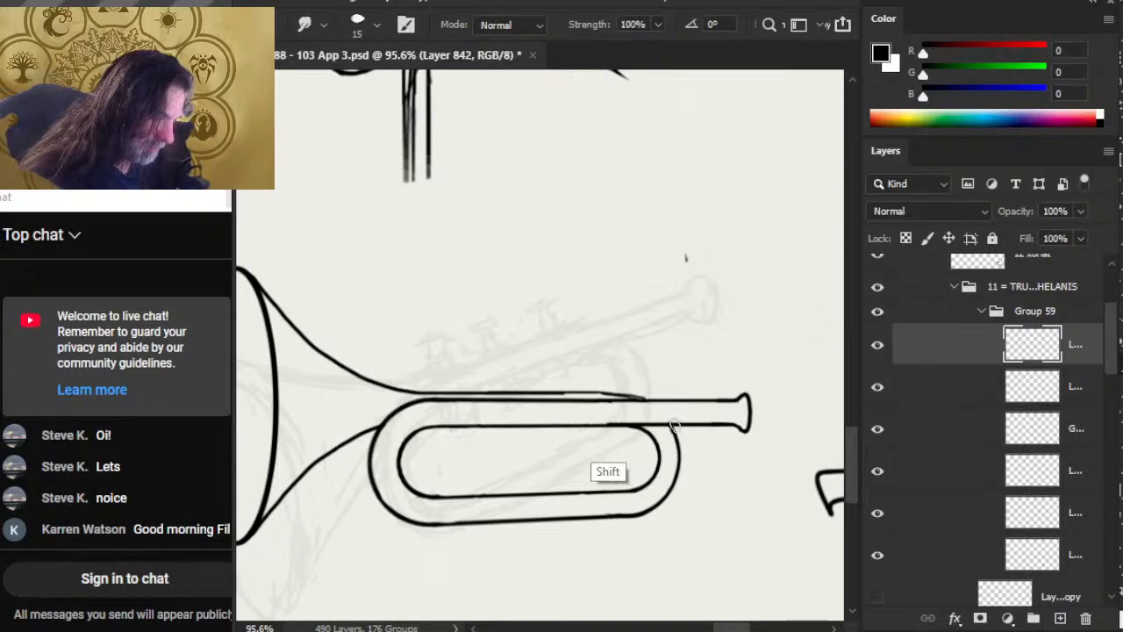
Check the whole trumpet's proportions and nudge the mouthpiece pipe a little further right
key("z")
left_click_drag(674, 494, 613, 532)
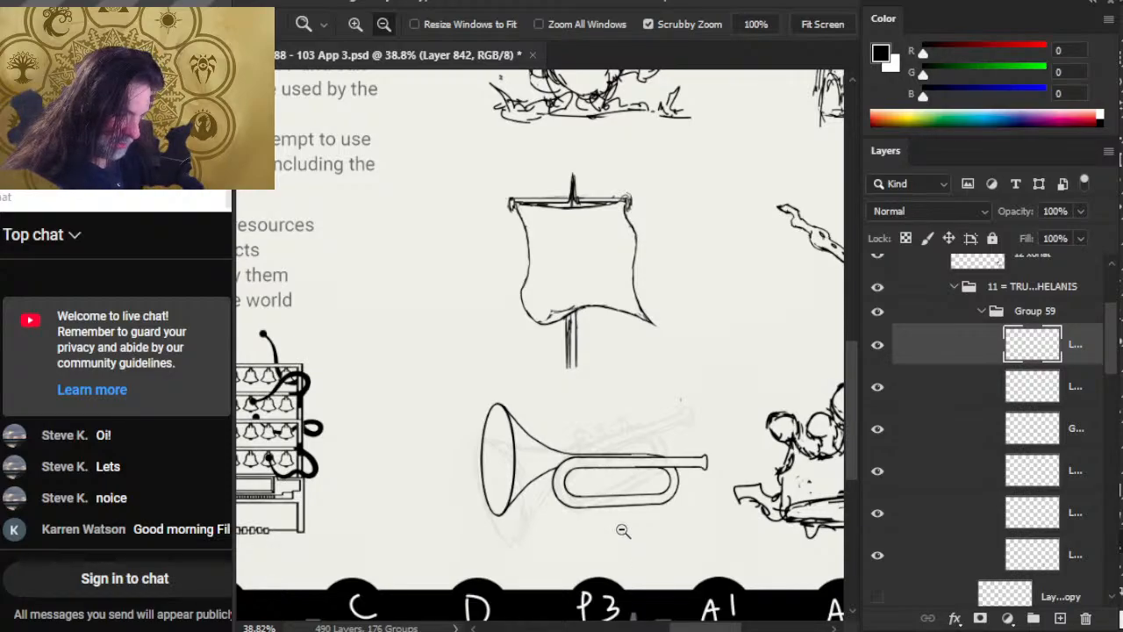
left_click_drag(680, 502, 714, 514)
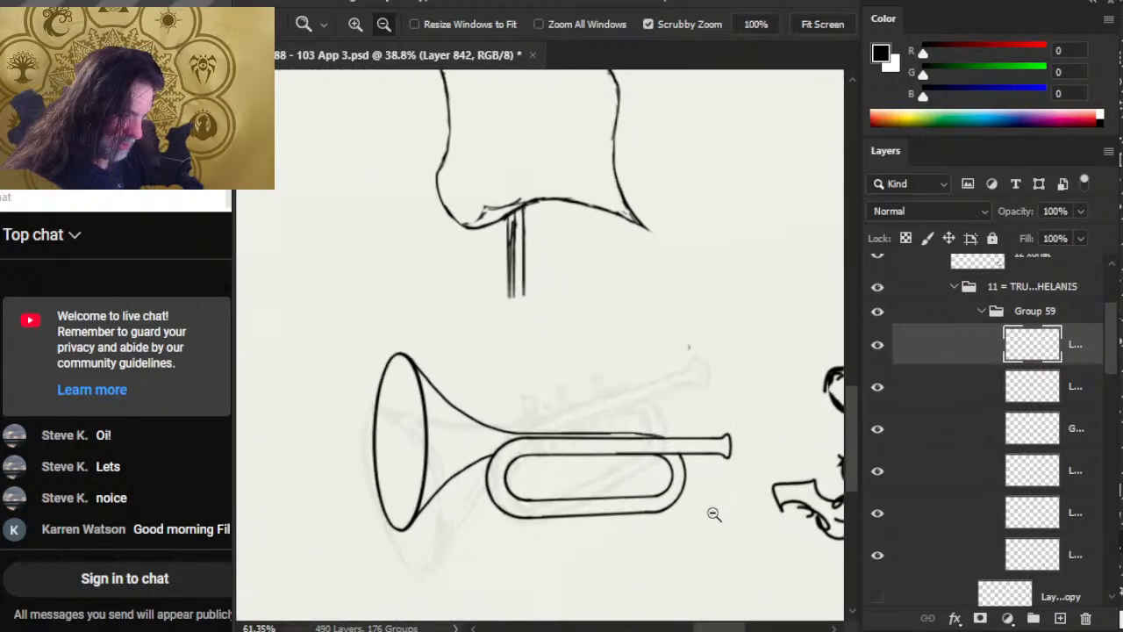
left_click_drag(657, 476, 714, 506)
key("v")
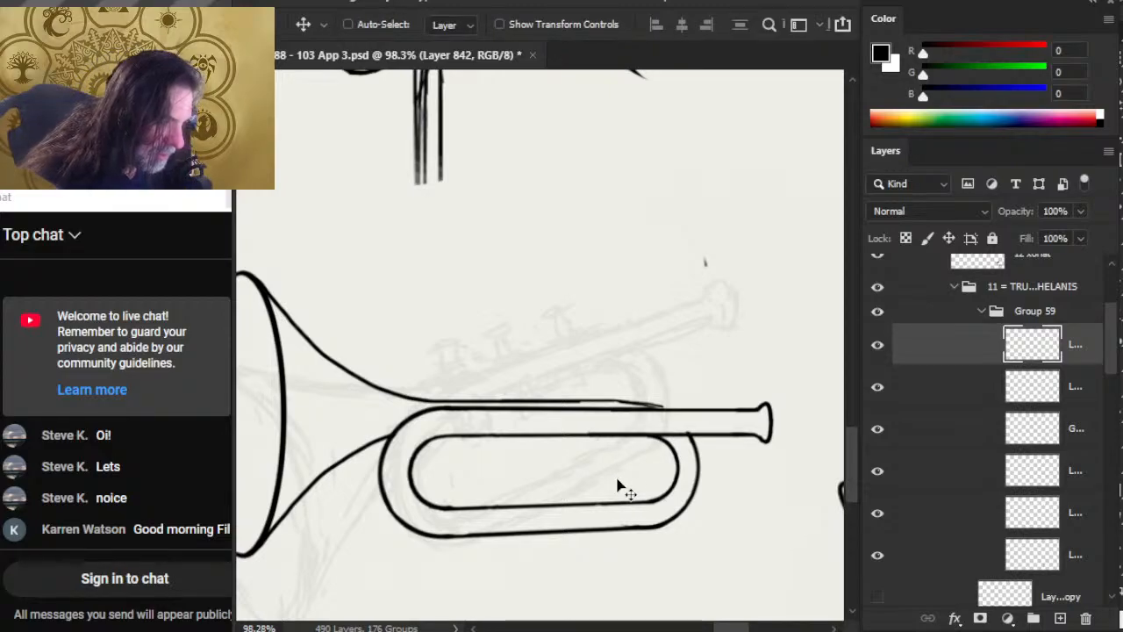
key("Right")
key("Right")
key("Right")
key("Right")
key("Right")
key("Right")
key("Right")
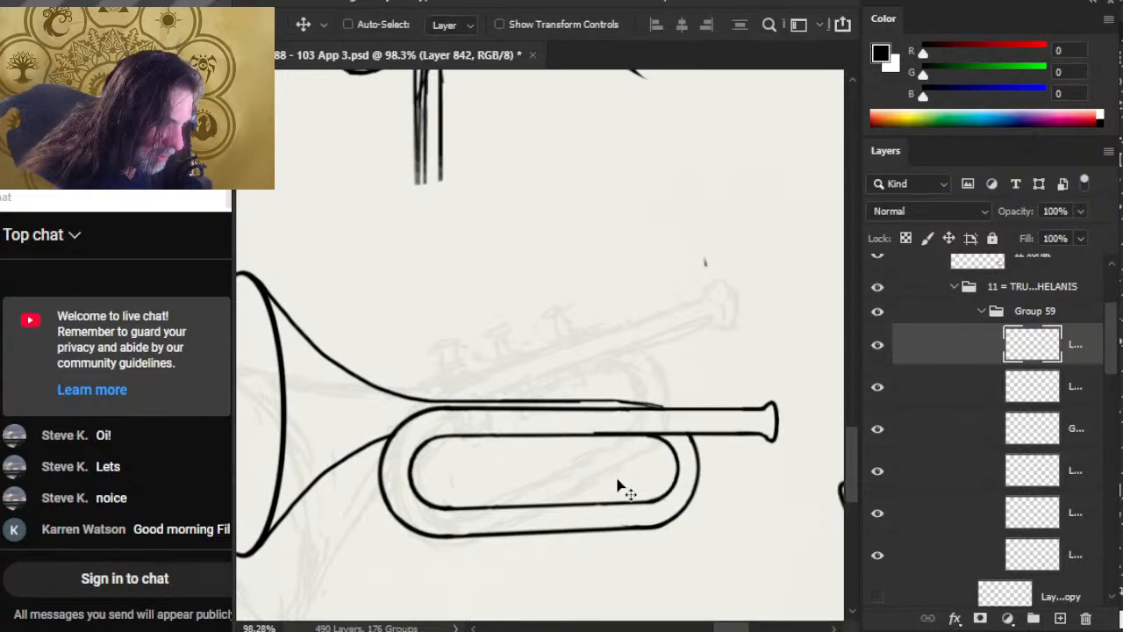
key("Right")
key("Right")
key("Right")
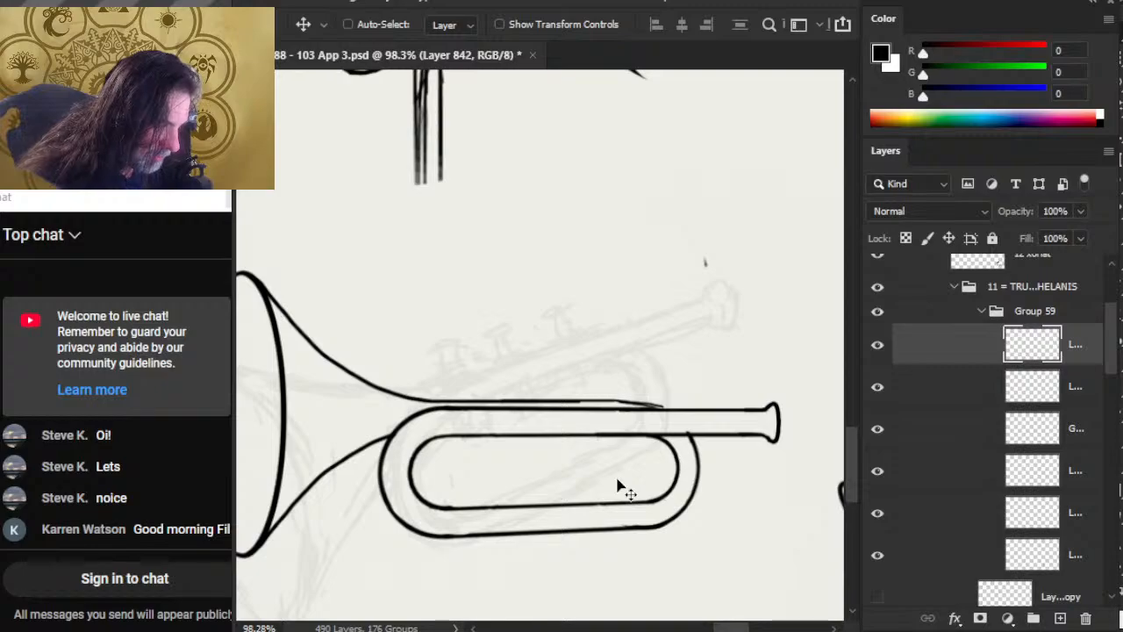
Apply a Perspective transform to the mouthpiece pipe, slightly narrowing its flared outer end
key("l")
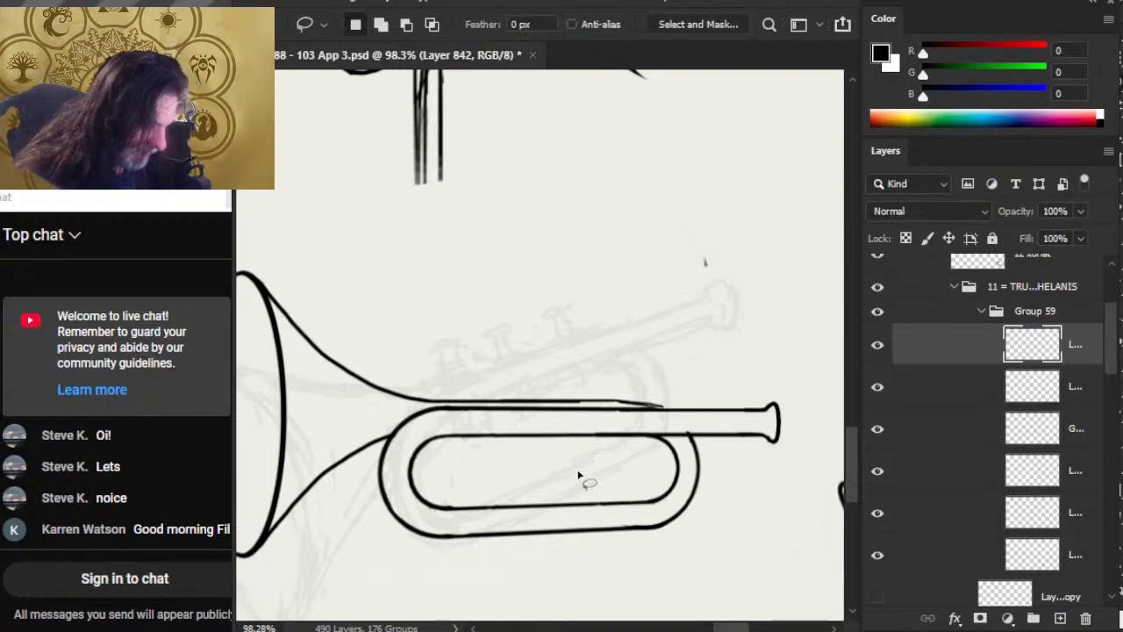
right_click(657, 496)
left_click(800, 348)
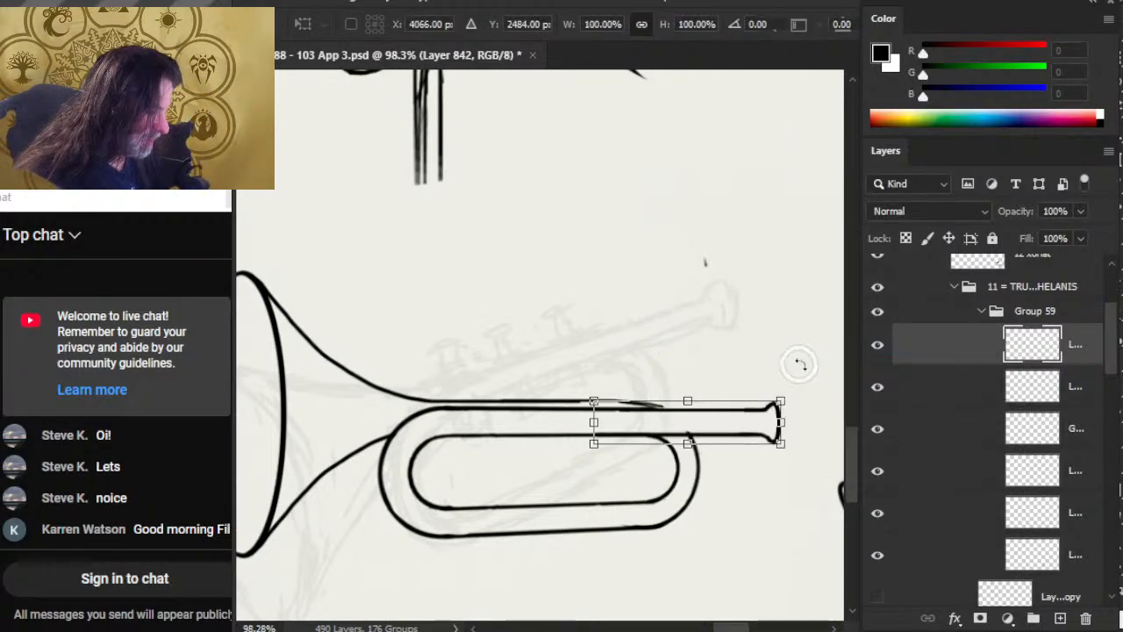
right_click(793, 359)
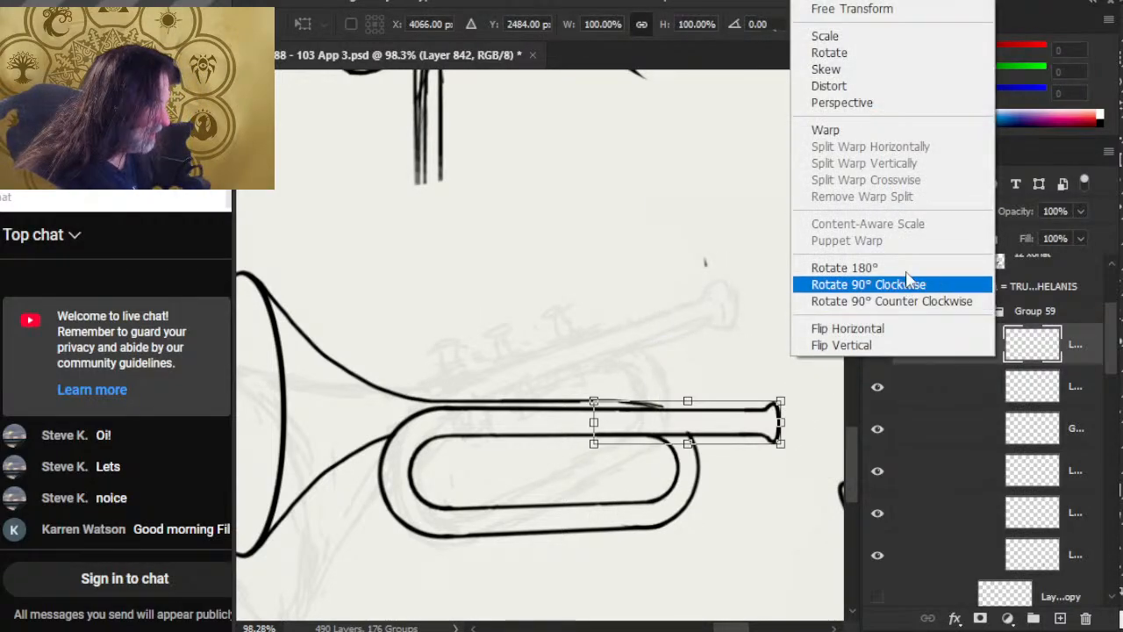
left_click(842, 102)
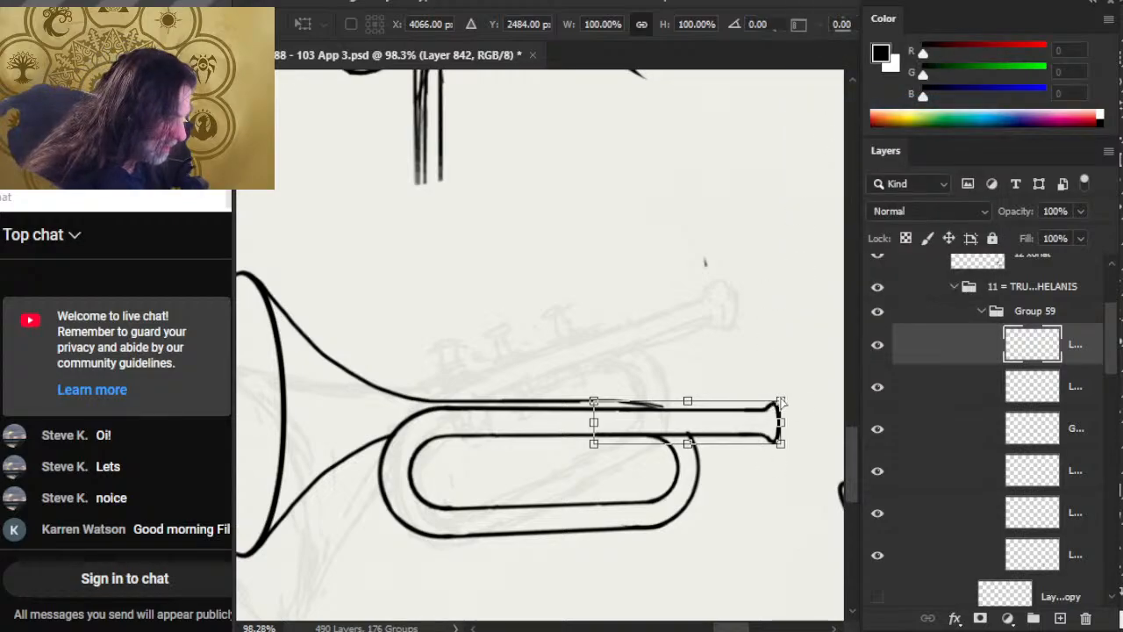
left_click_drag(784, 404, 782, 405)
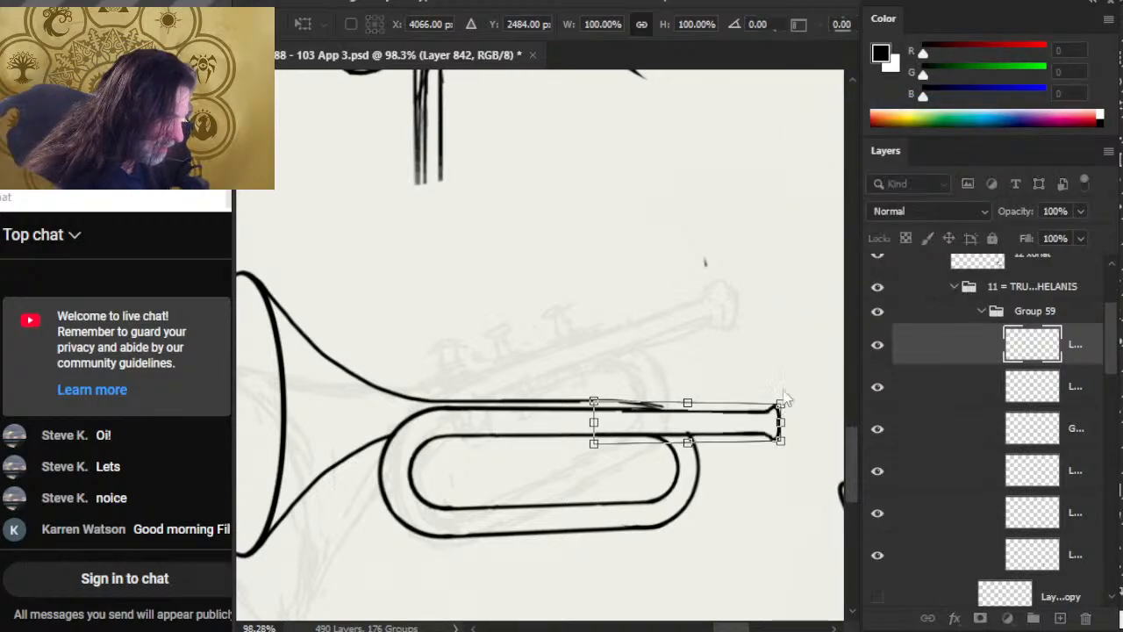
key("Return")
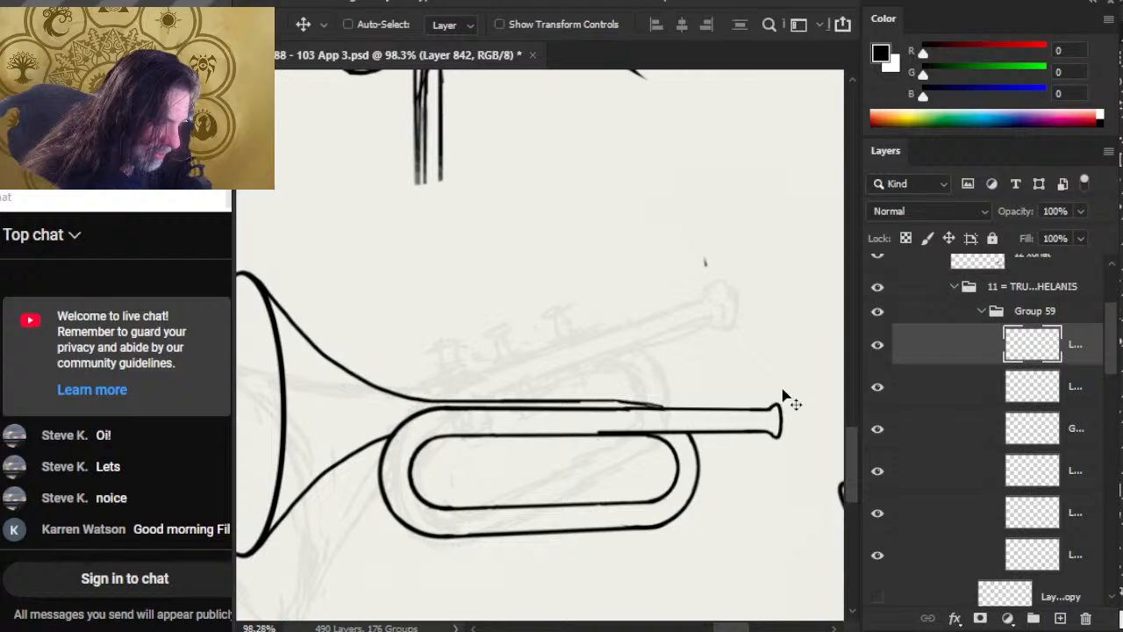
Nudge the mouthpiece pipe further right and align its lower line with the top of the tubing's inner loop
key("ctrl+z")
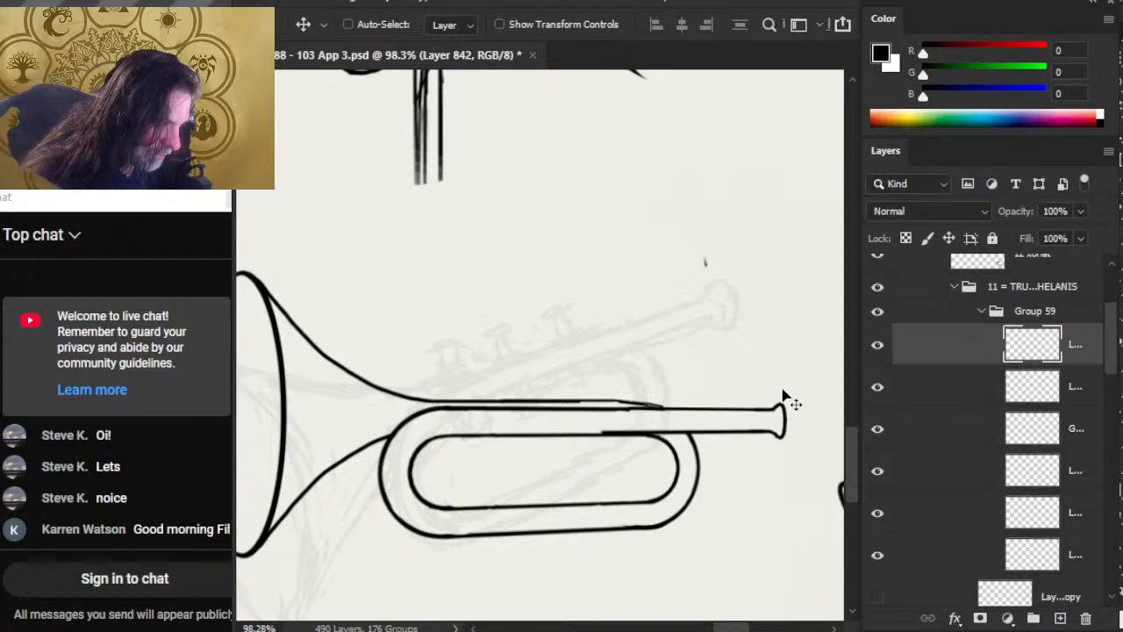
key("ctrl+shift+z")
key("ctrl+z")
key("ctrl+z")
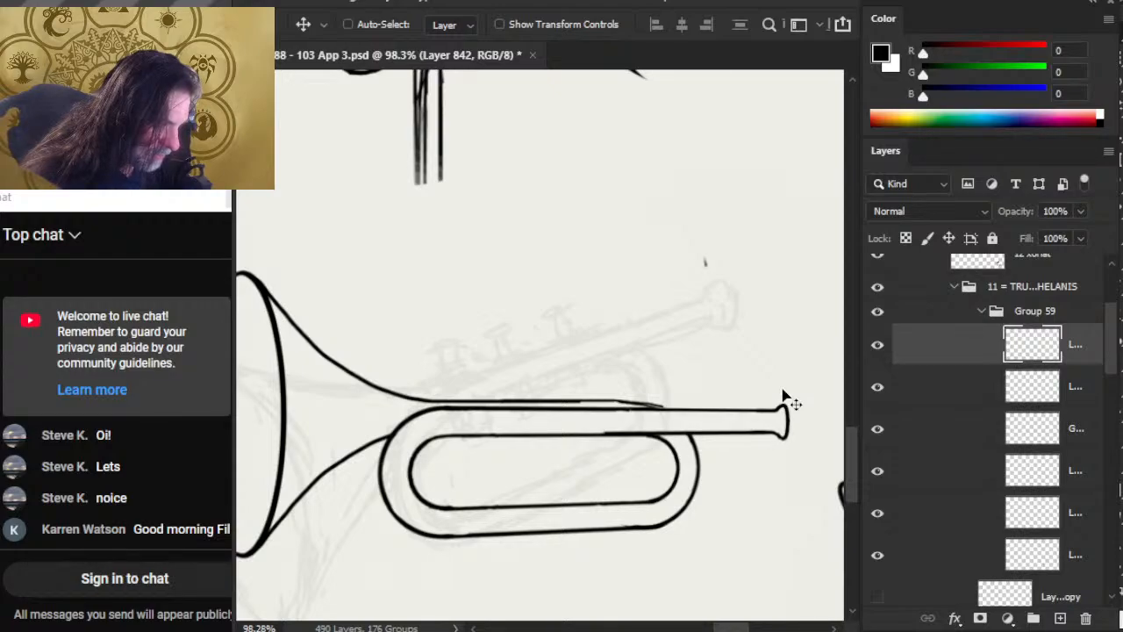
key("ctrl+z")
key("ctrl+z")
key("ctrl+z")
key("ctrl+z")
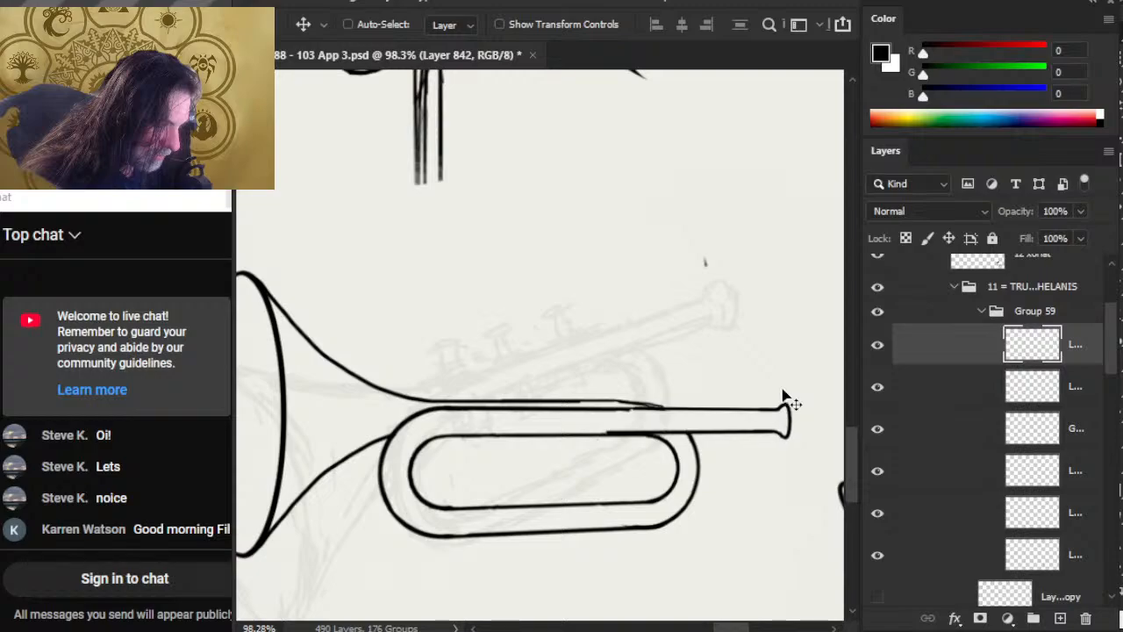
key("ctrl+z")
key("ctrl+z")
key("ctrl+z")
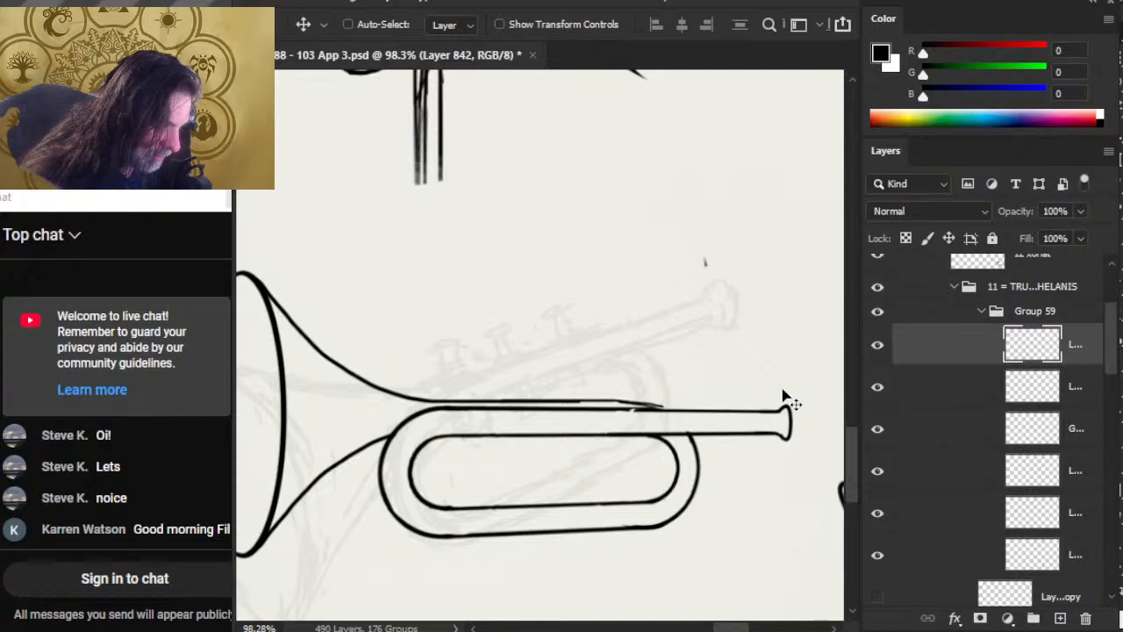
Copy a short section of the pipe's upper line to a new layer and shift it left to close the gap
key("r")
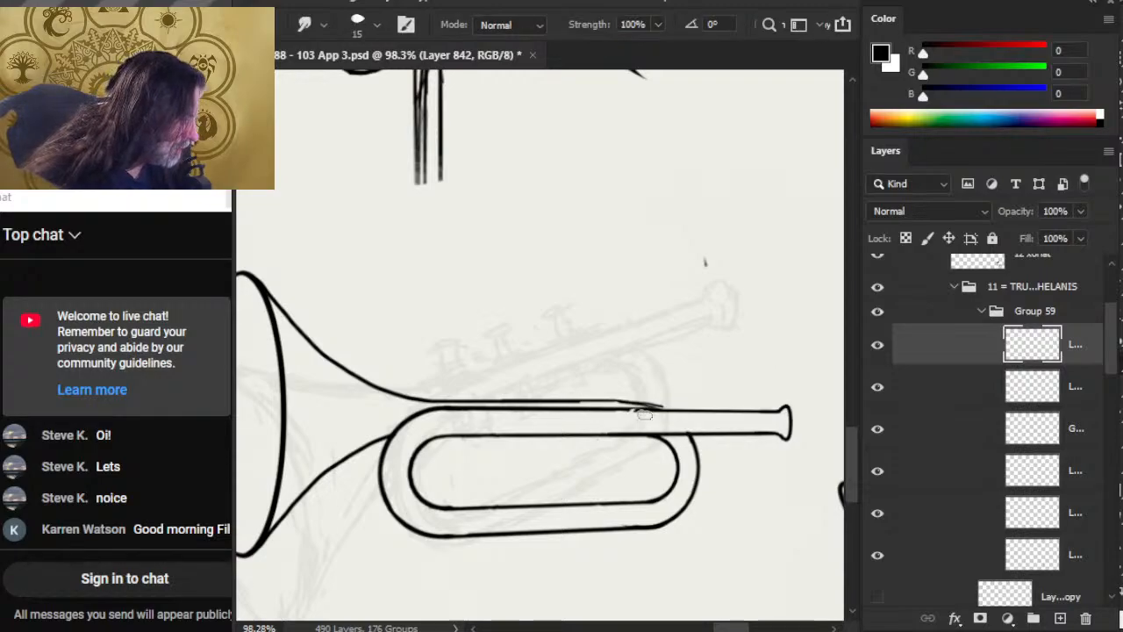
key("l")
left_click_drag(664, 457, 657, 450)
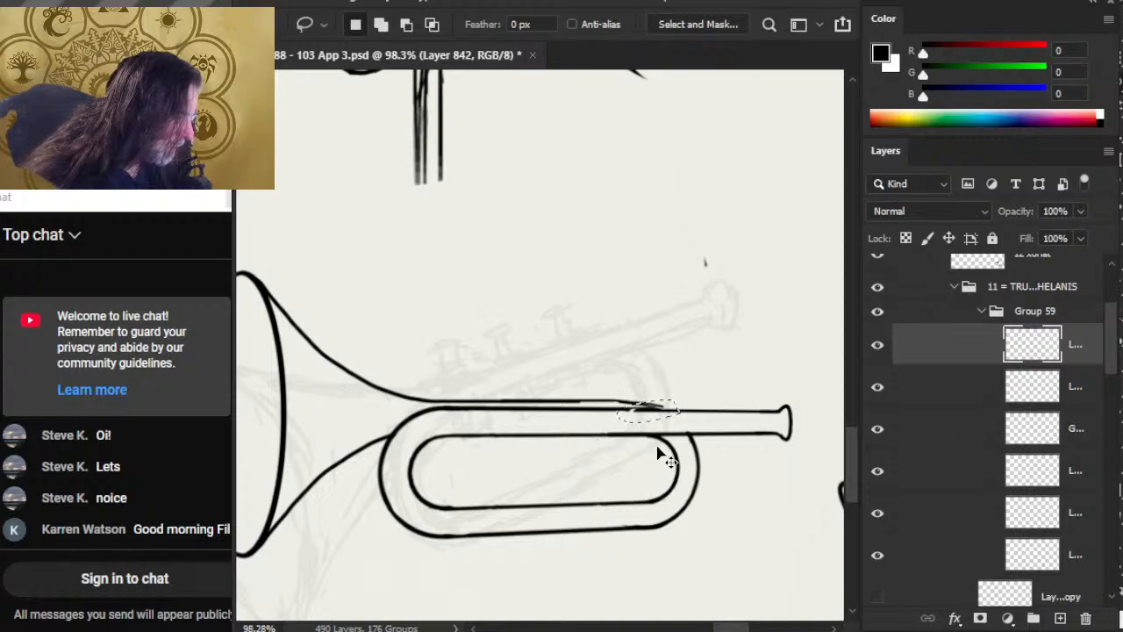
key("ctrl+j")
key("v")
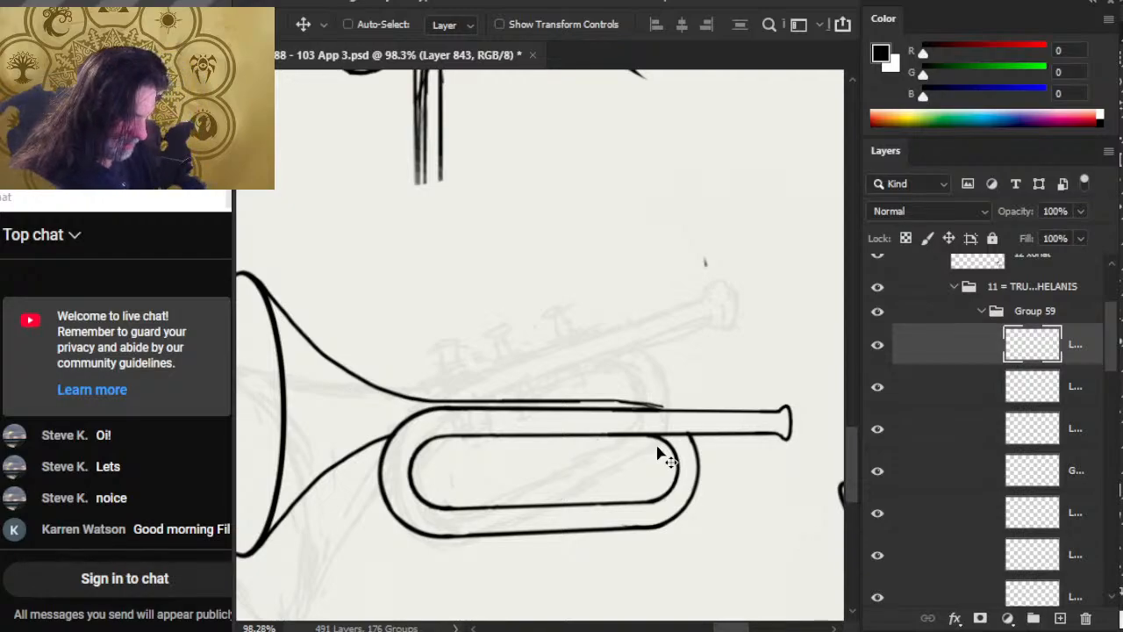
Merge the copied line section down into the mouthpiece pipe layer
right_click(944, 372)
left_click(1009, 537)
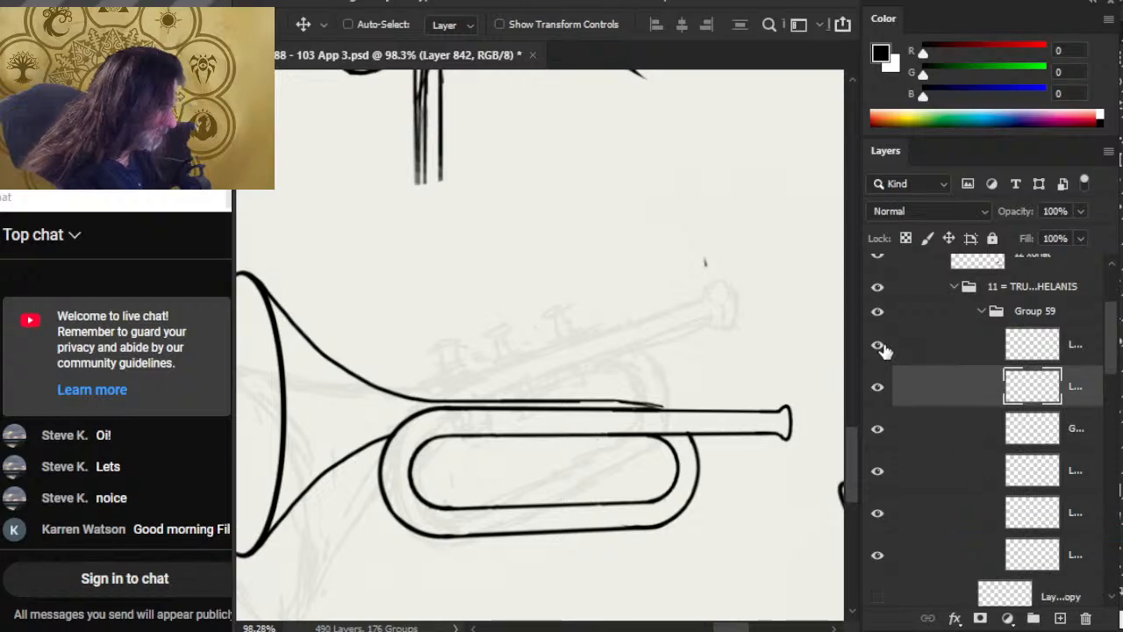
left_click(880, 352)
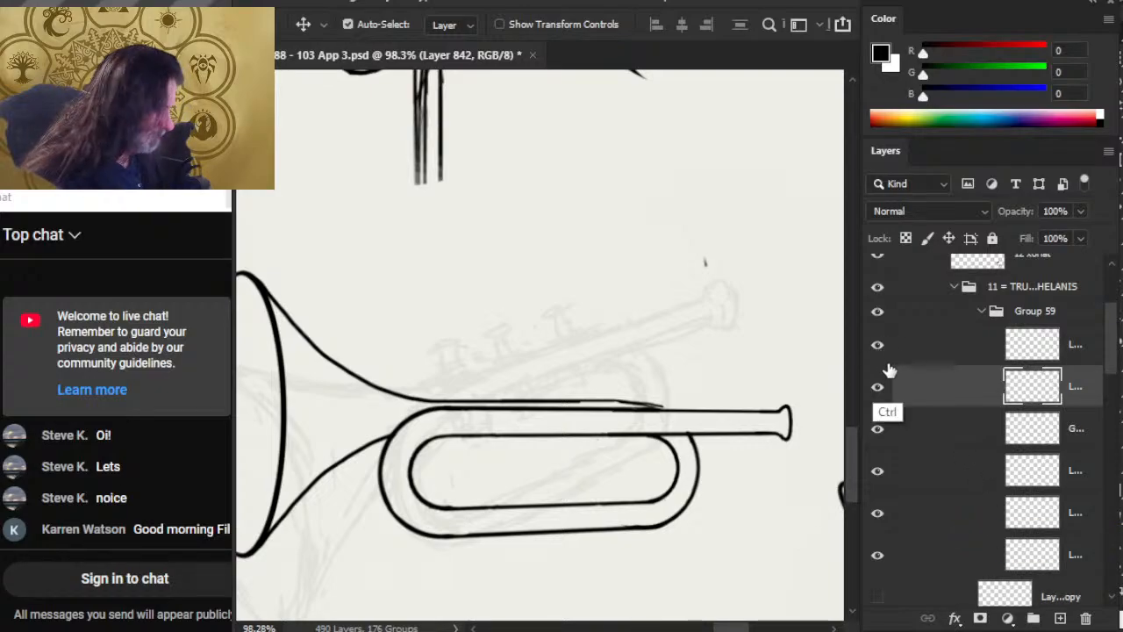
key("ctrl+shift+alt+n")
right_click(923, 349)
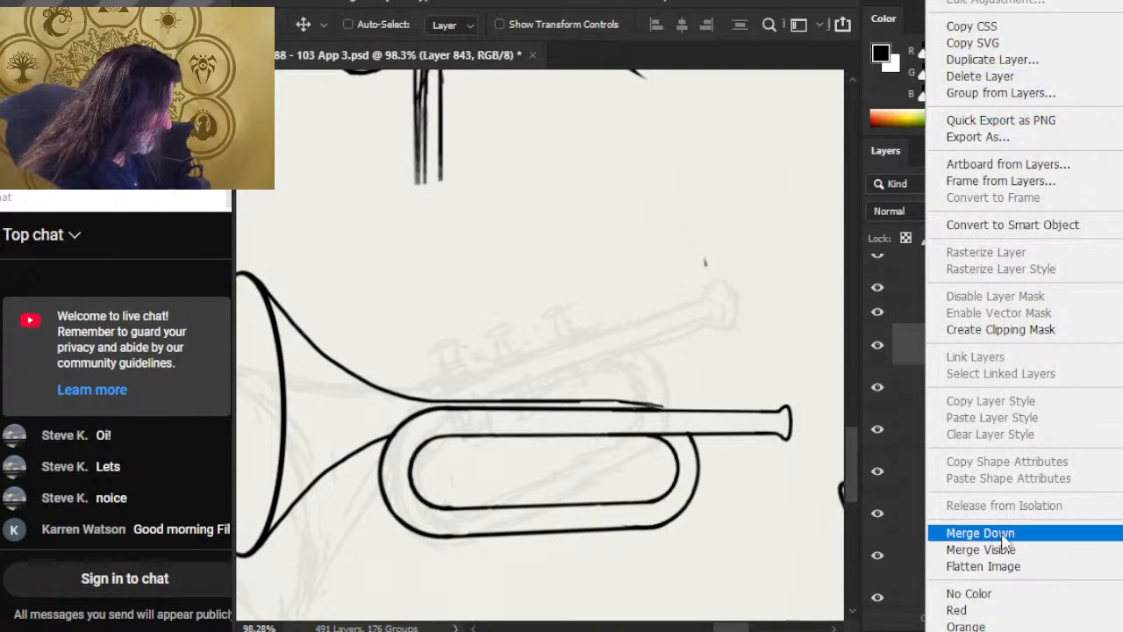
left_click(968, 532)
Identify the trumpet layers by toggling their visibility and move the layer above the tubing to just below it
left_click(880, 356)
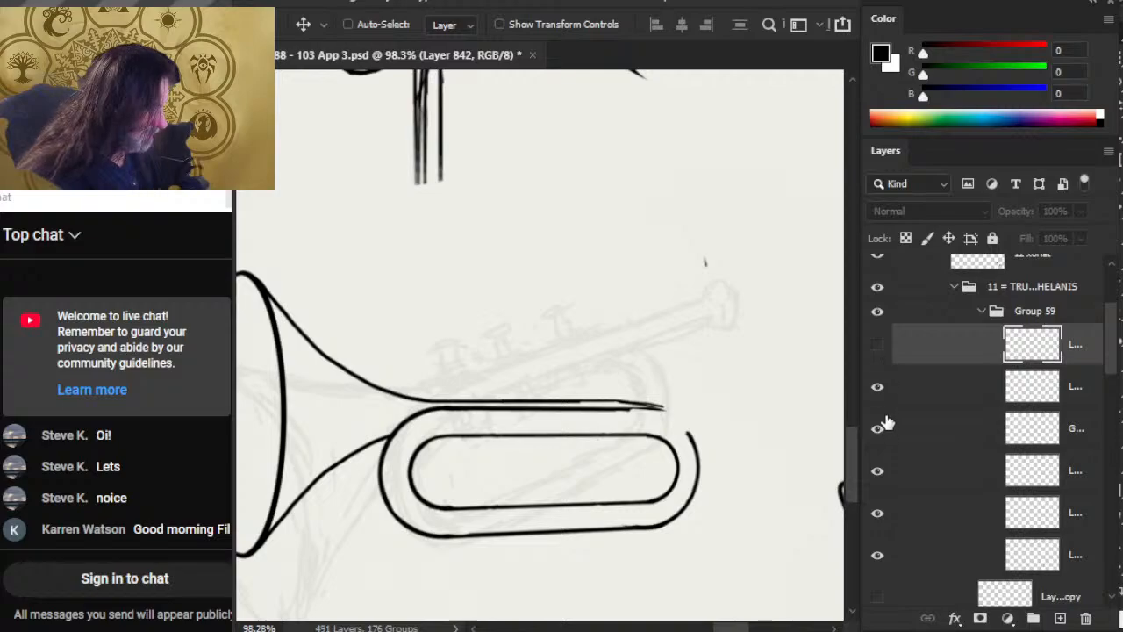
left_click(879, 391)
left_click(884, 392)
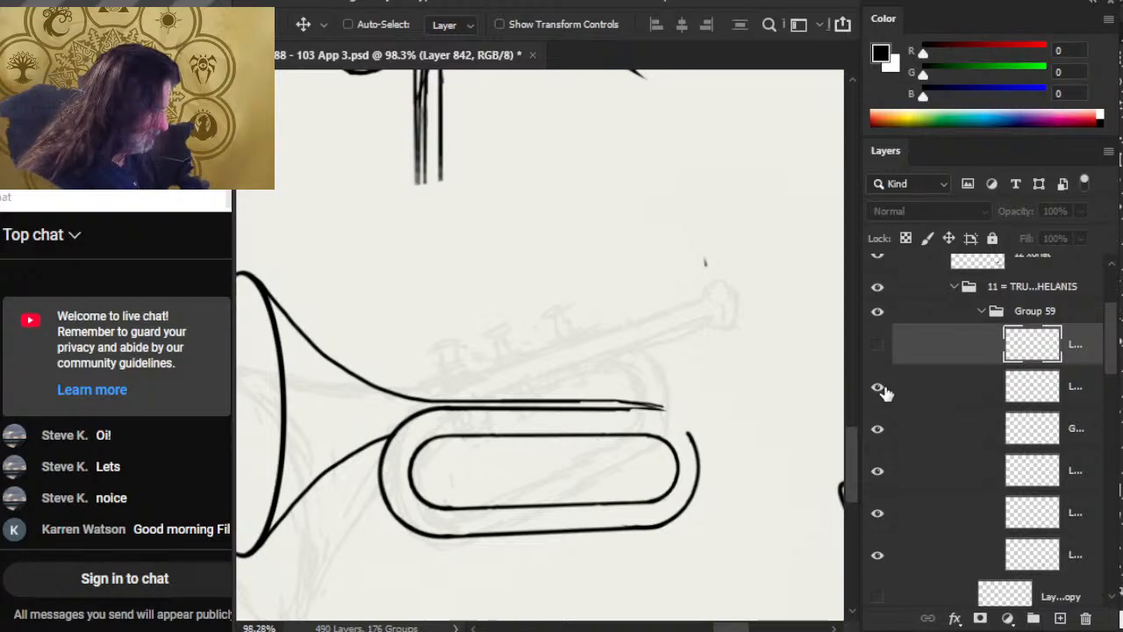
left_click(880, 432)
left_click(880, 432)
left_click_drag(925, 389, 912, 432)
left_click(878, 389)
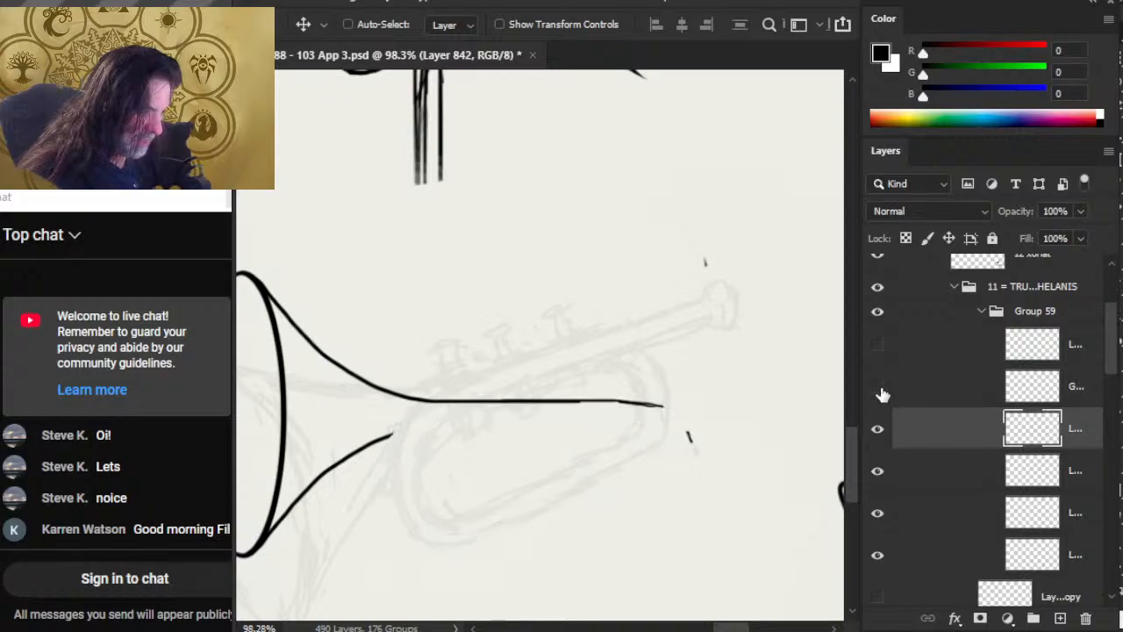
left_click(879, 390)
left_click(877, 475)
left_click(877, 475)
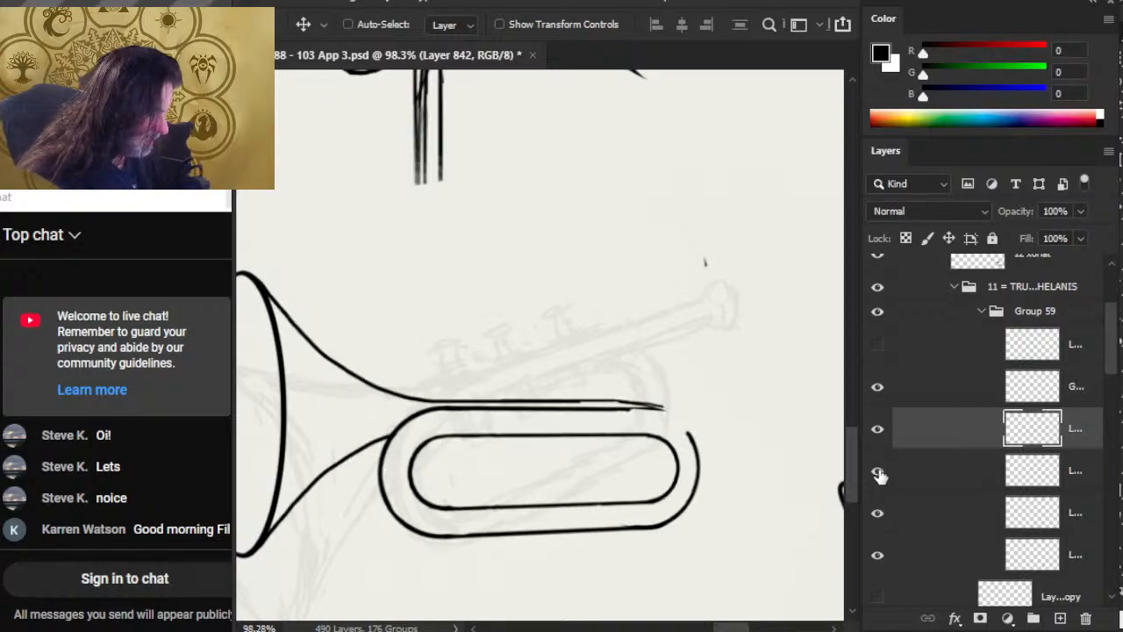
Show the mouthpiece pipe and hide the bell and remaining line layers, leaving only the pipe and tubing visible
left_click(878, 347)
left_click(877, 429)
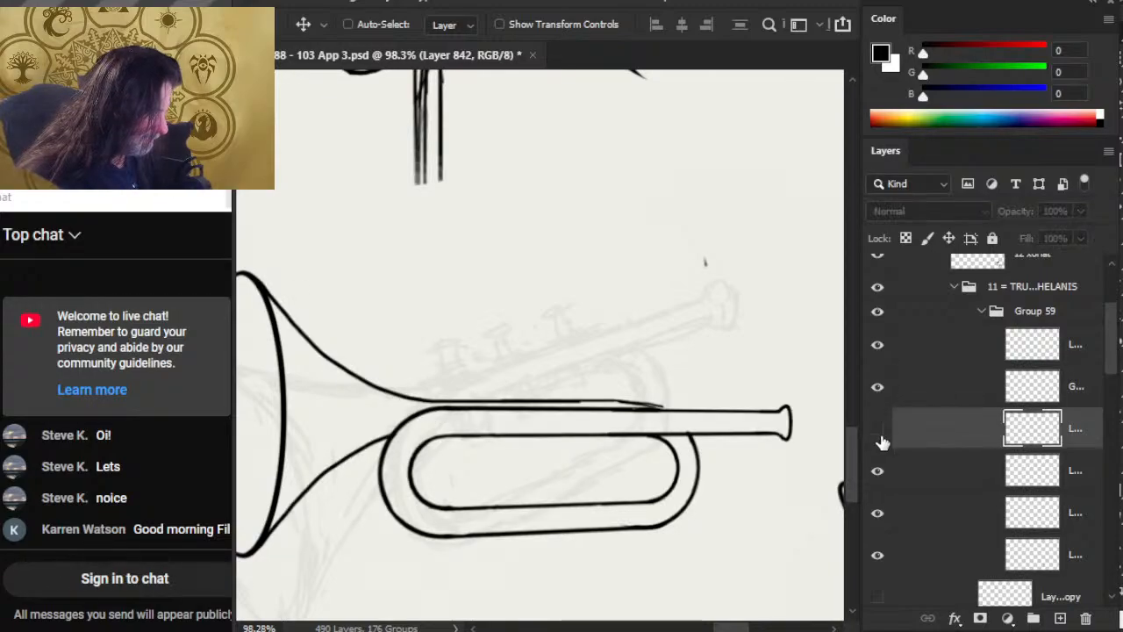
left_click(877, 472)
left_click(879, 514)
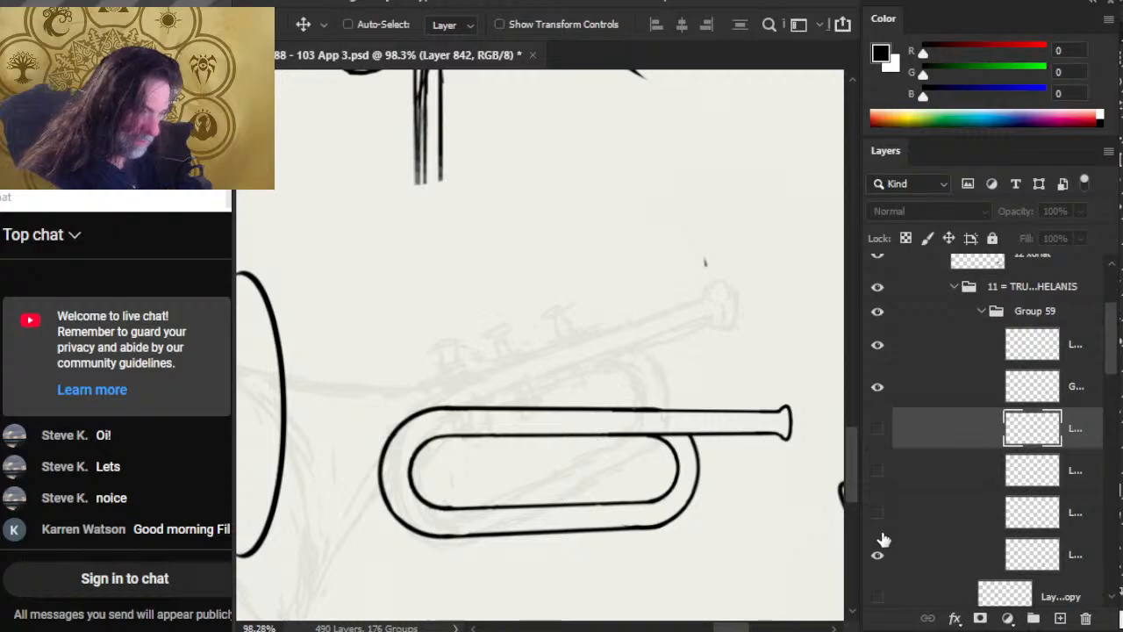
left_click(879, 556)
left_click(880, 556)
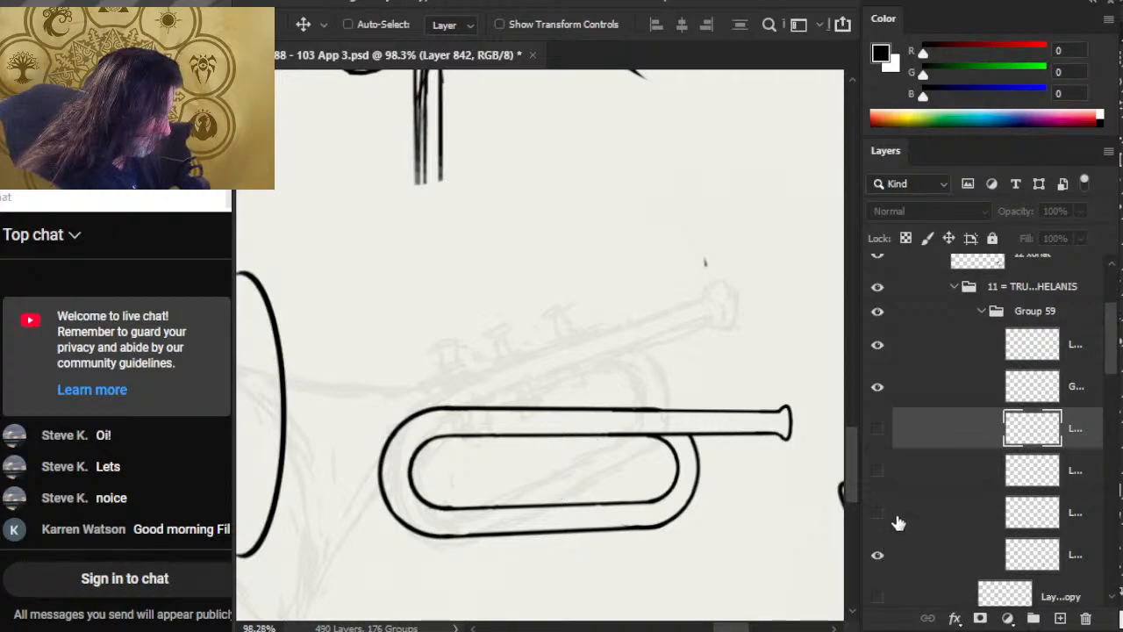
left_click_drag(907, 551, 907, 566)
left_click(907, 514)
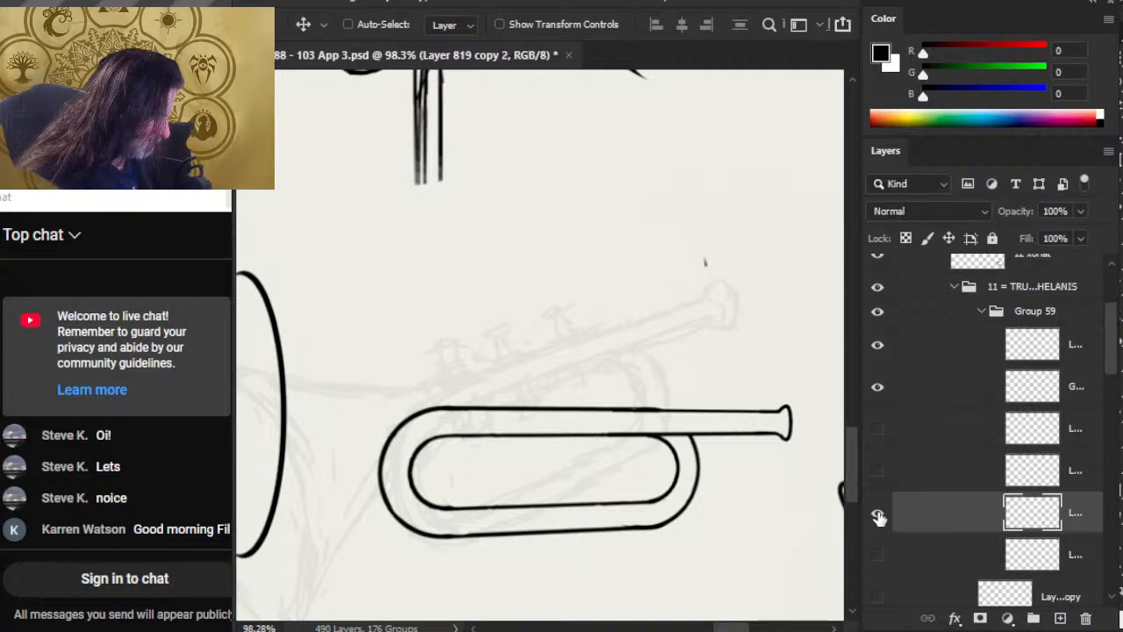
left_click(879, 536)
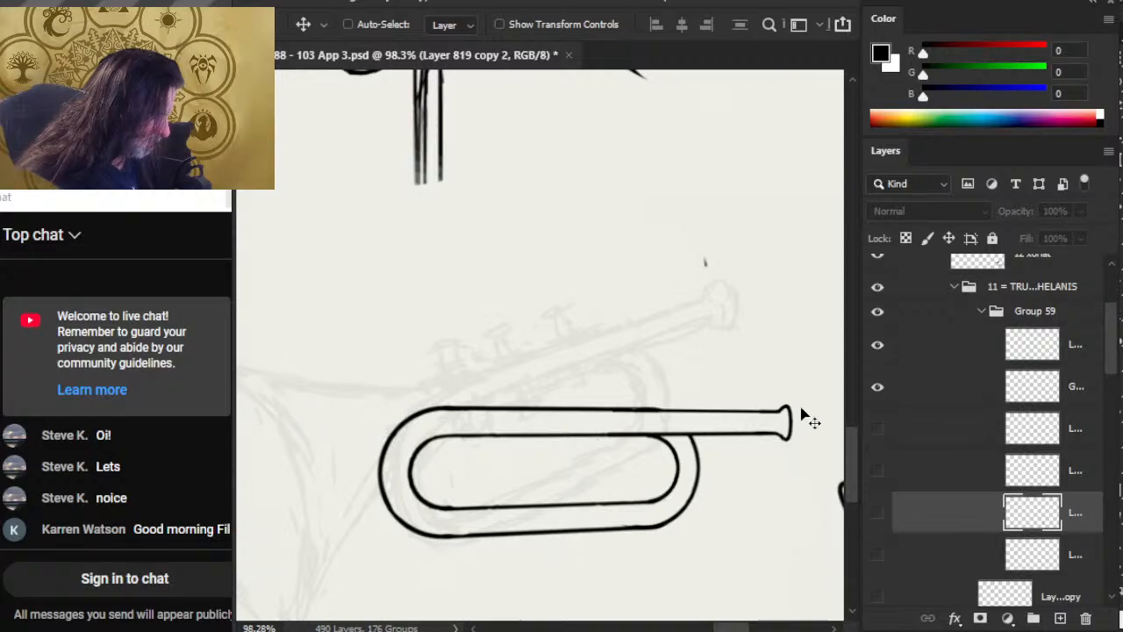
Select the mouthpiece pipe layer and adjust its horizontal position against the tubing, settling it slightly further left
left_click(878, 388)
left_click(878, 388)
left_click(912, 395)
key("e")
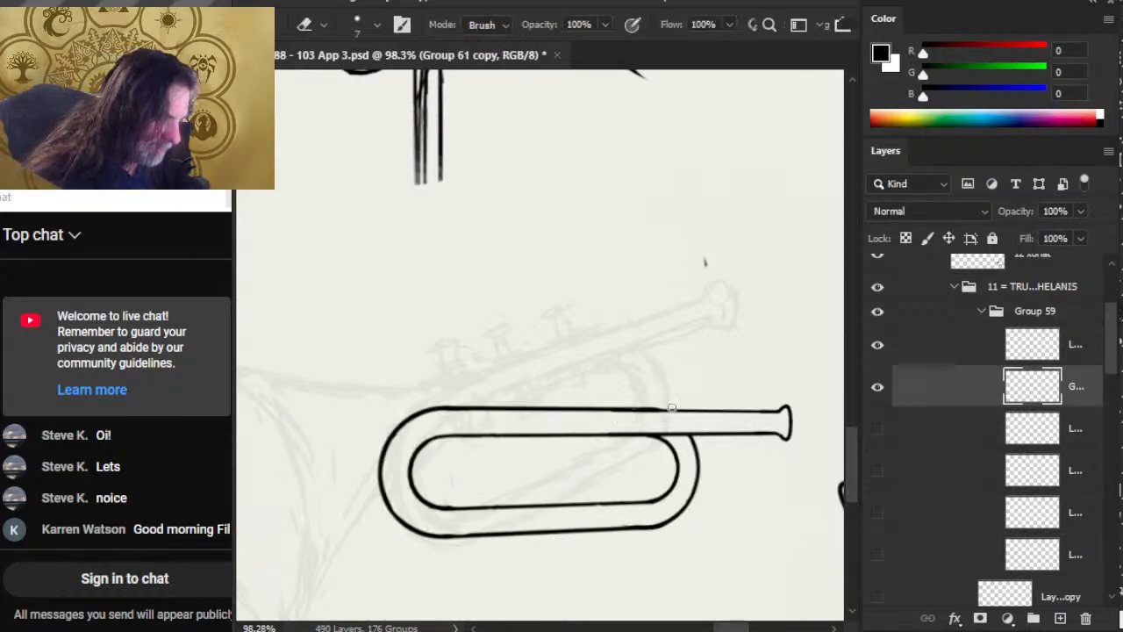
left_click(934, 355)
key("v")
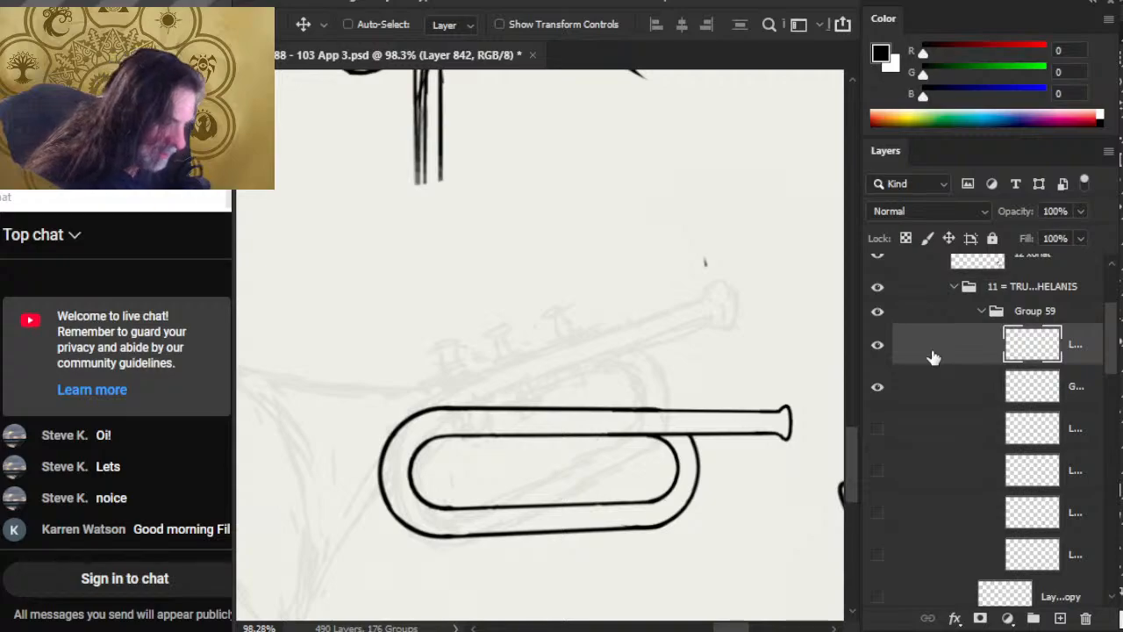
key("Right")
key("Right")
key("Right")
key("Right")
key("Right")
key("Right")
key("Right")
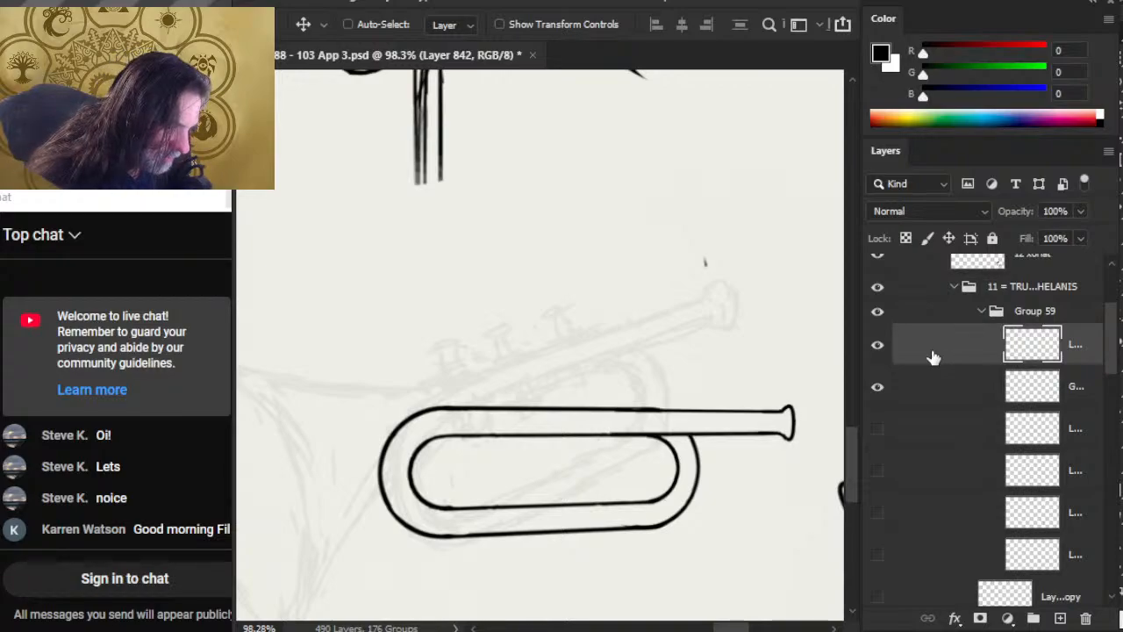
key("Left")
key("Left")
key("Left")
key("Left")
key("Left")
key("Left")
key("Left")
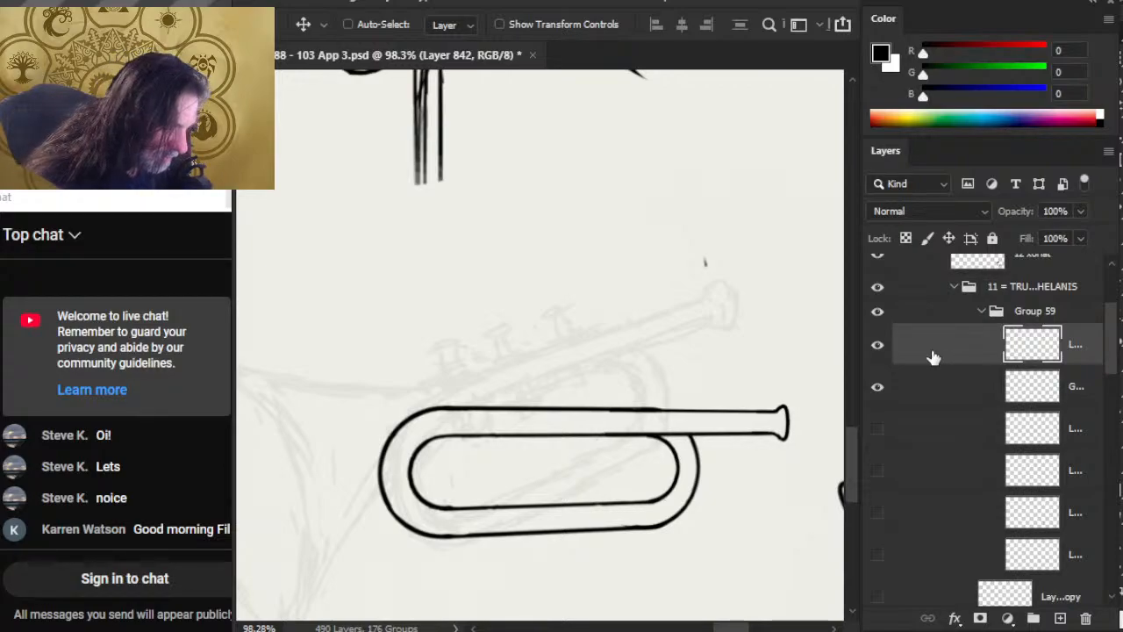
key("Left")
key("Left")
key("Left")
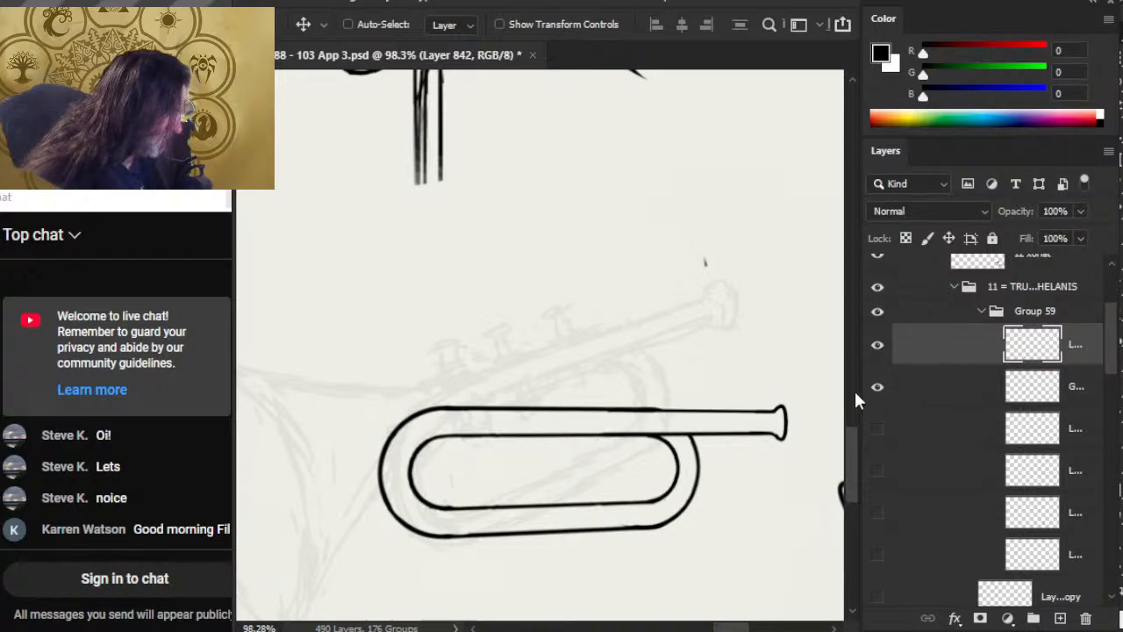
Identify the tubing layer by toggling its visibility, select it, and erase its upper line where it overlaps the mouthpiece pipe
key("e")
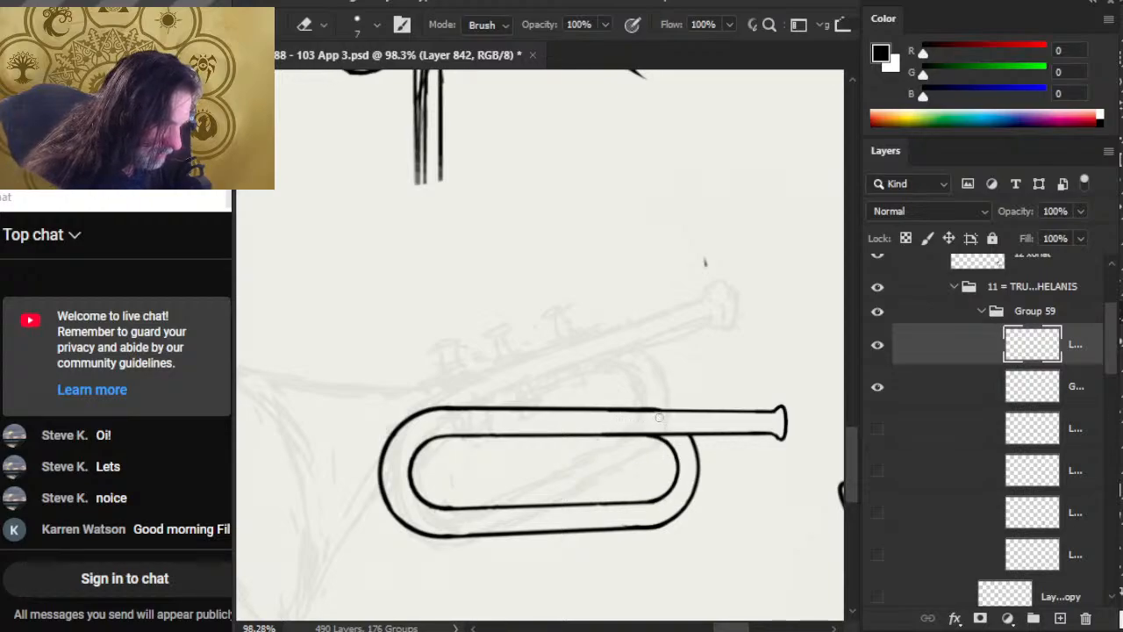
left_click(878, 387)
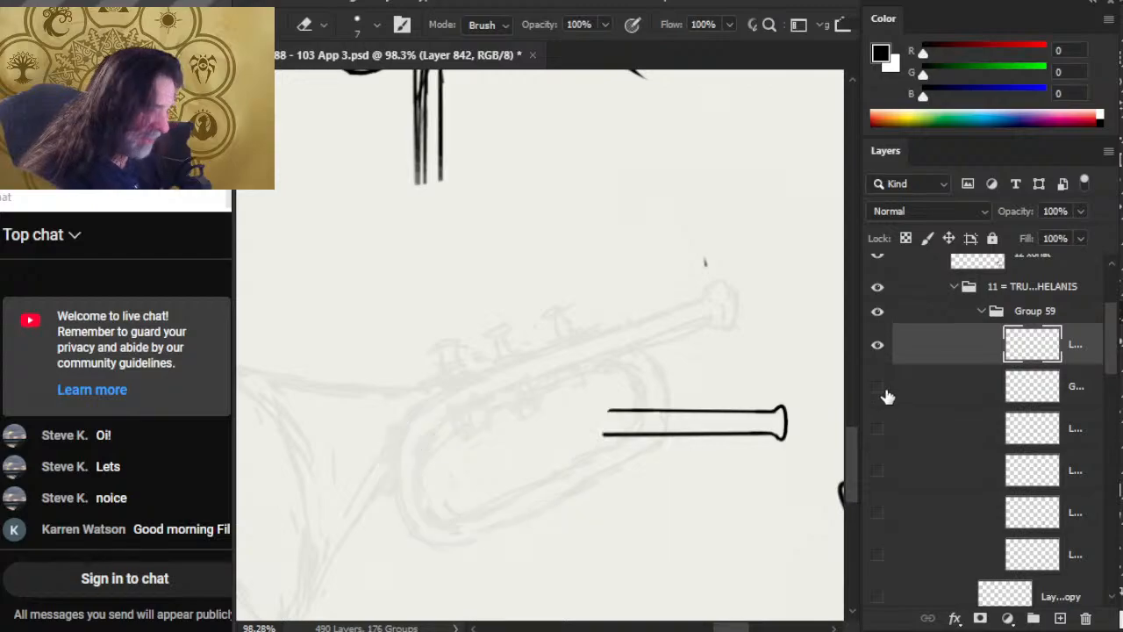
left_click(917, 399)
left_click(879, 389)
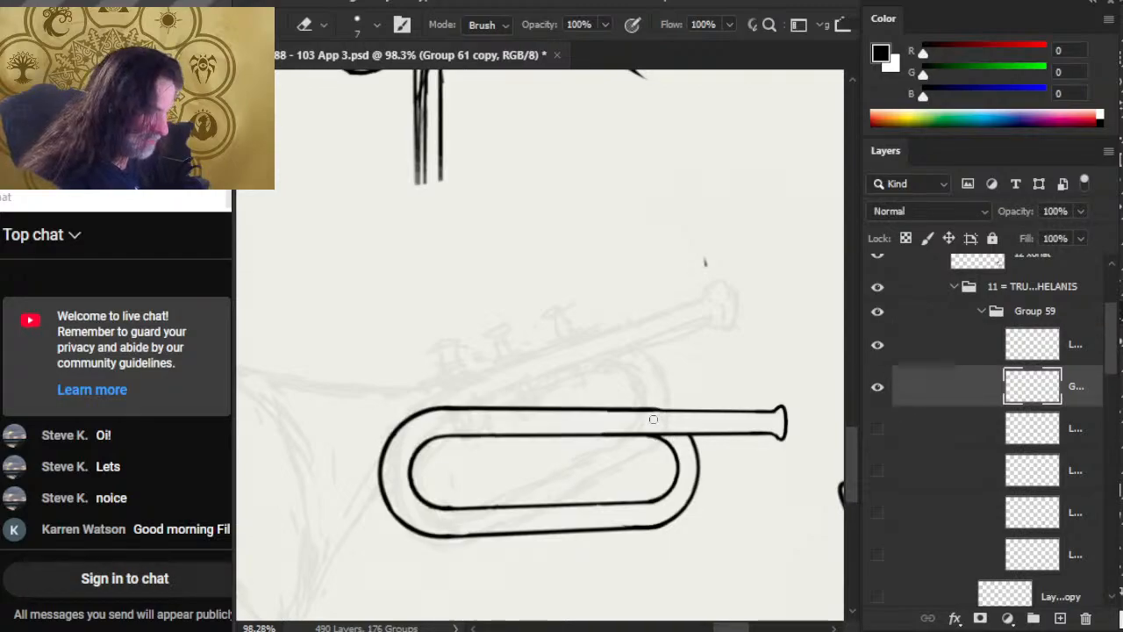
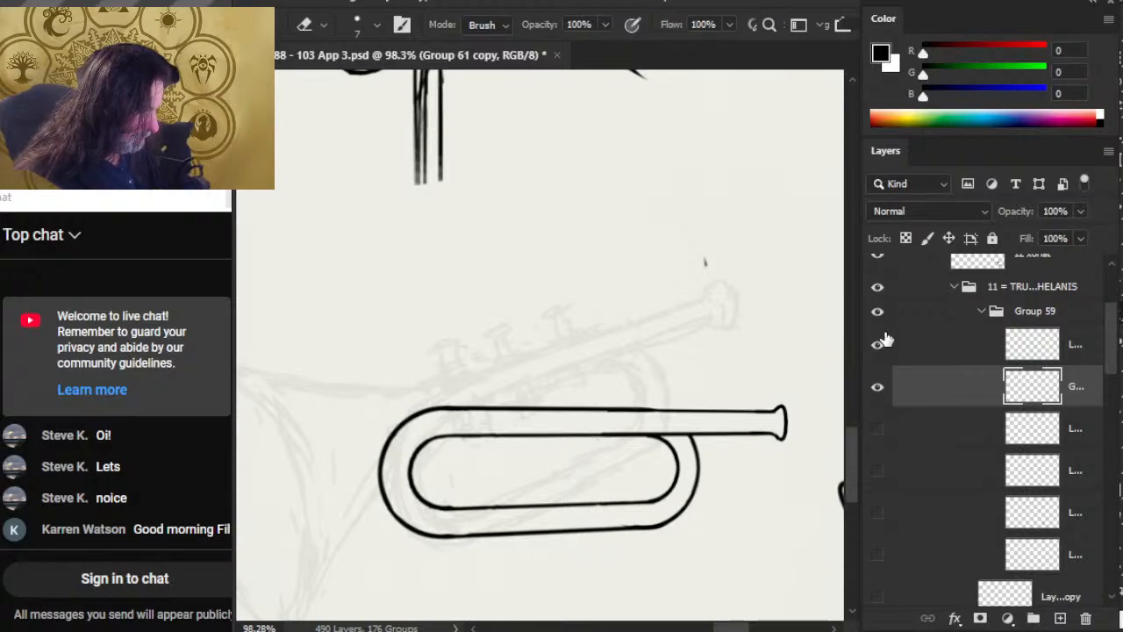
left_click(876, 391)
left_click(878, 392)
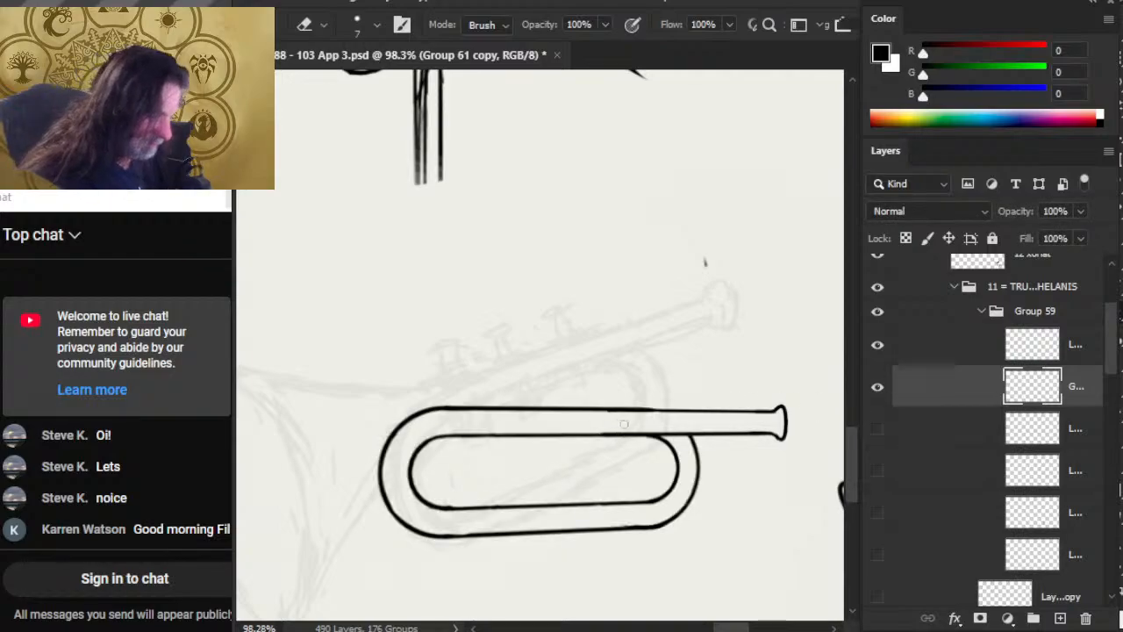
left_click_drag(663, 406, 553, 405)
Redraw the straight upper edge from the mouthpiece to the tubing with a 3 px brush, and merge the two layers
key("b")
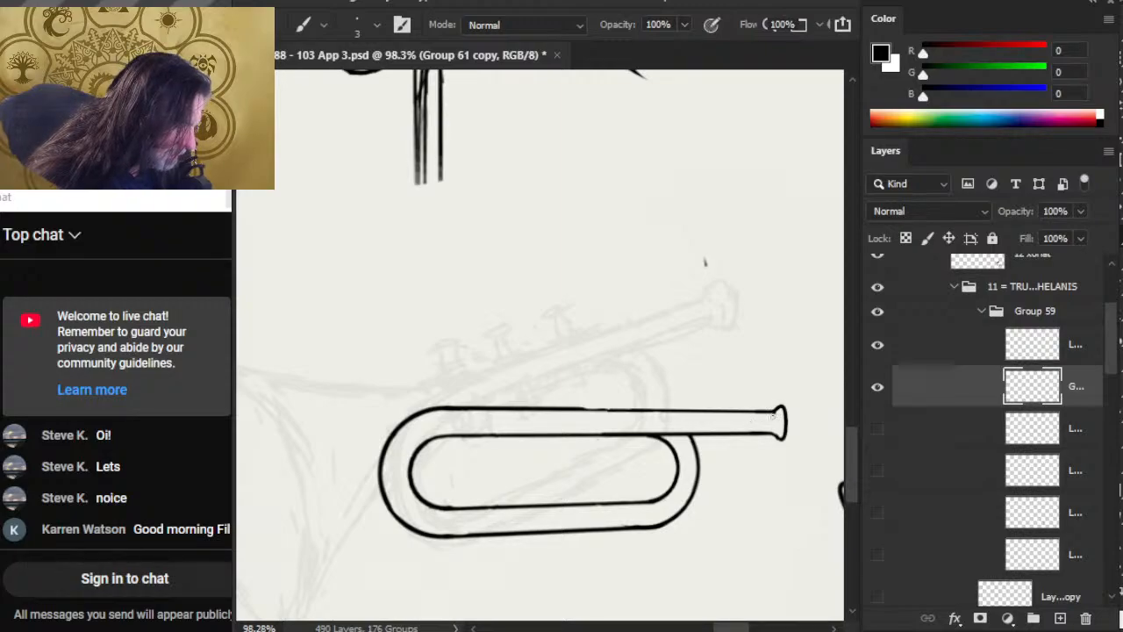
left_click(775, 412)
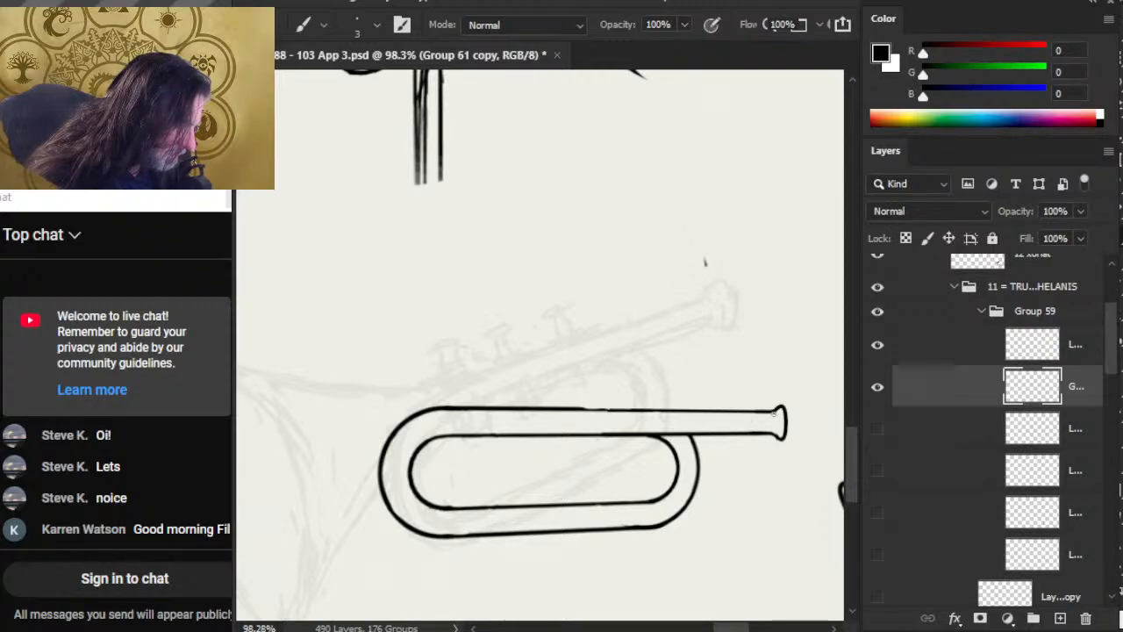
left_click(520, 410, "shift")
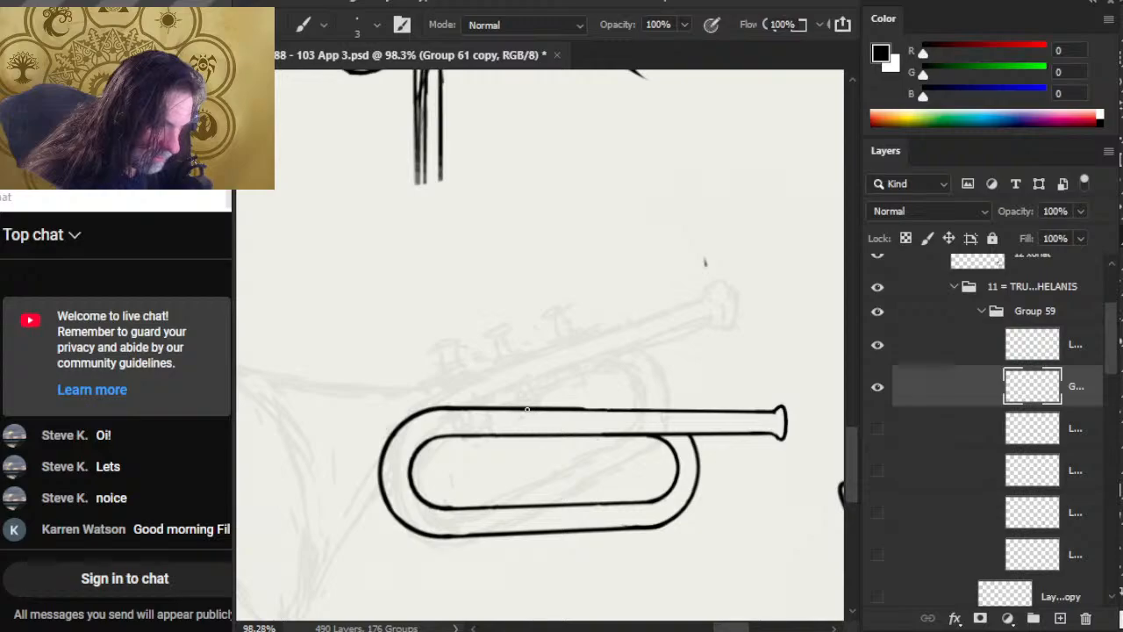
left_click(776, 412, "shift")
key("e")
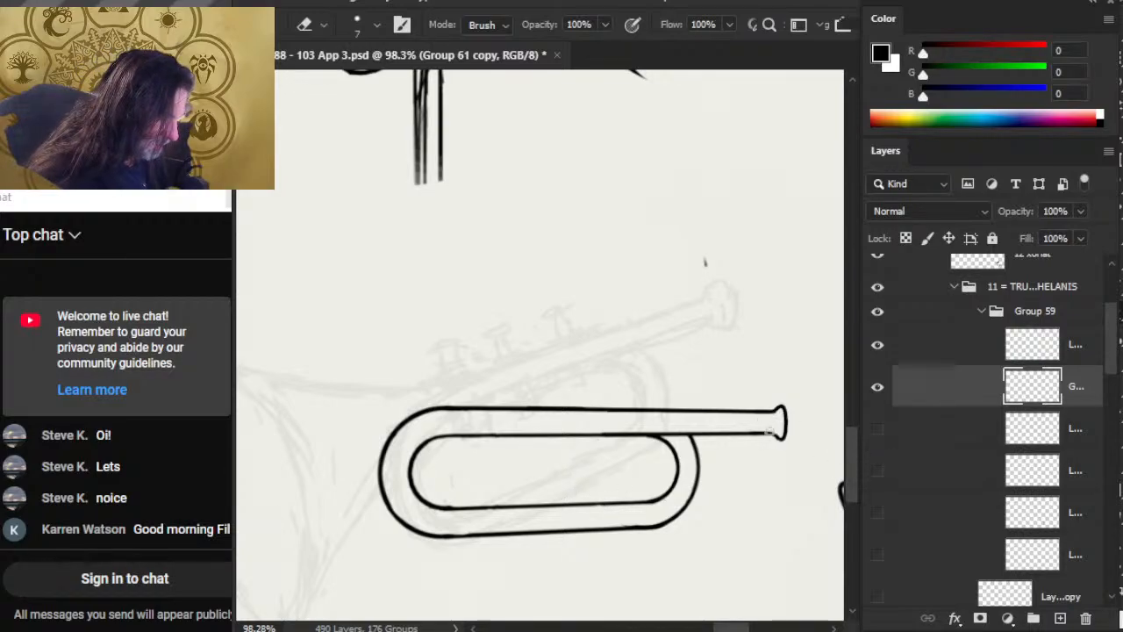
right_click(961, 364)
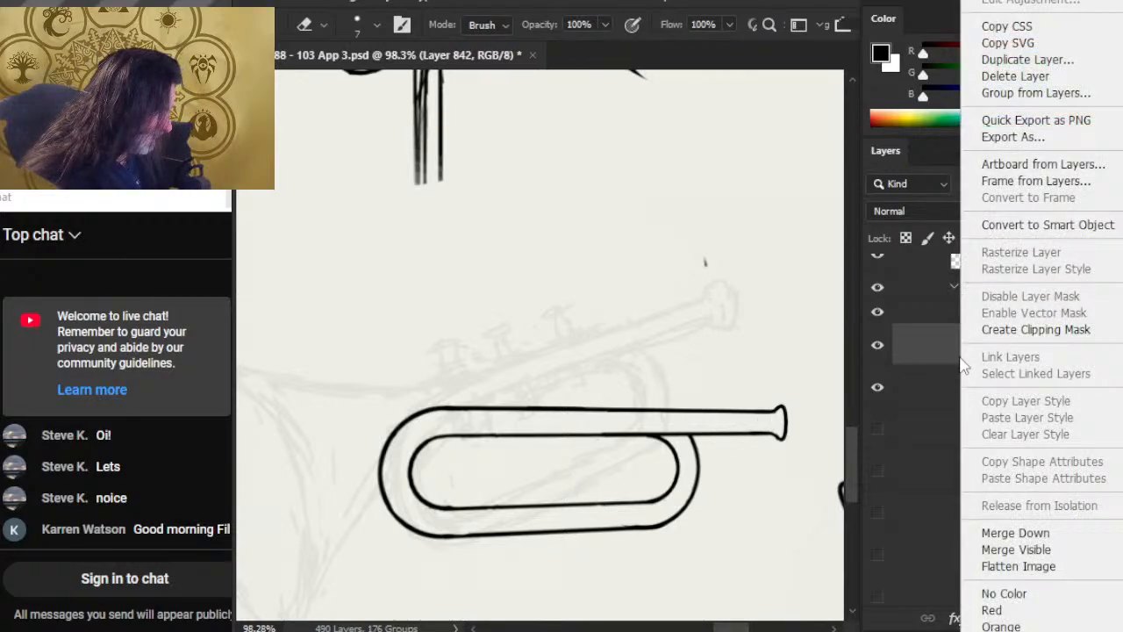
left_click(1003, 533)
Show the stray line layer above the tubing and the bell layer, and delete the stray line layer
left_click(879, 387)
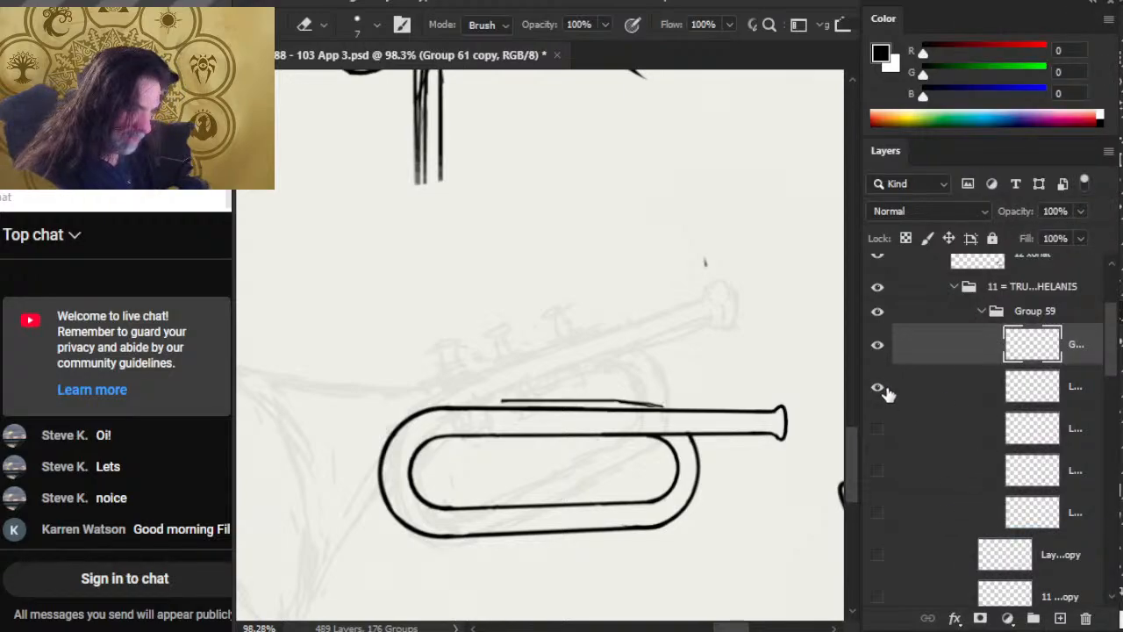
left_click(954, 397)
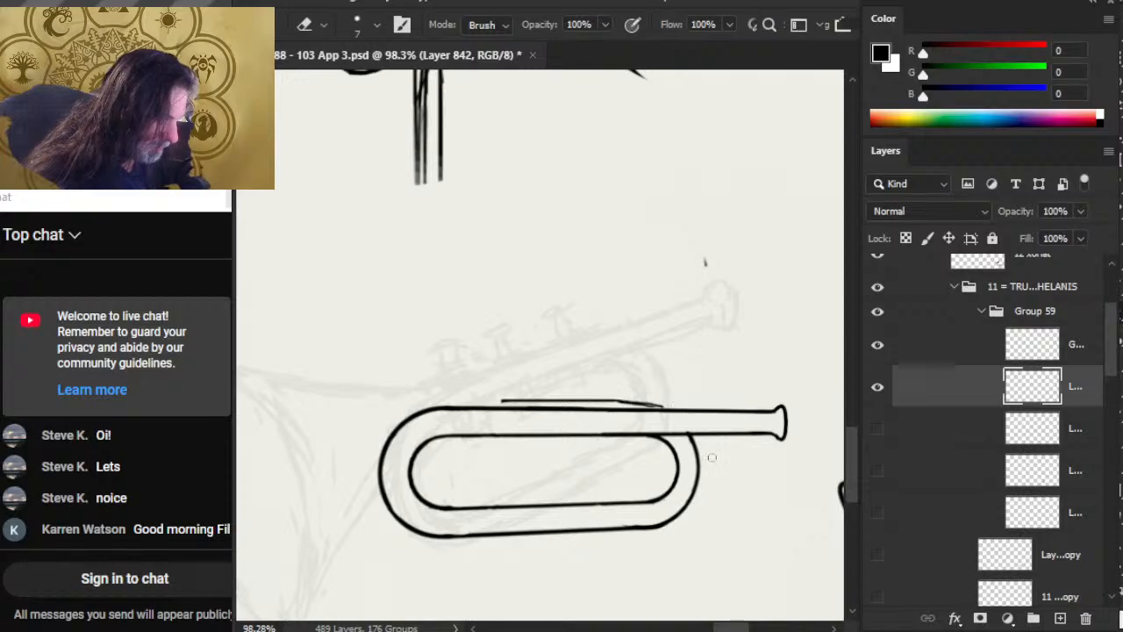
left_click_drag(656, 401, 621, 402)
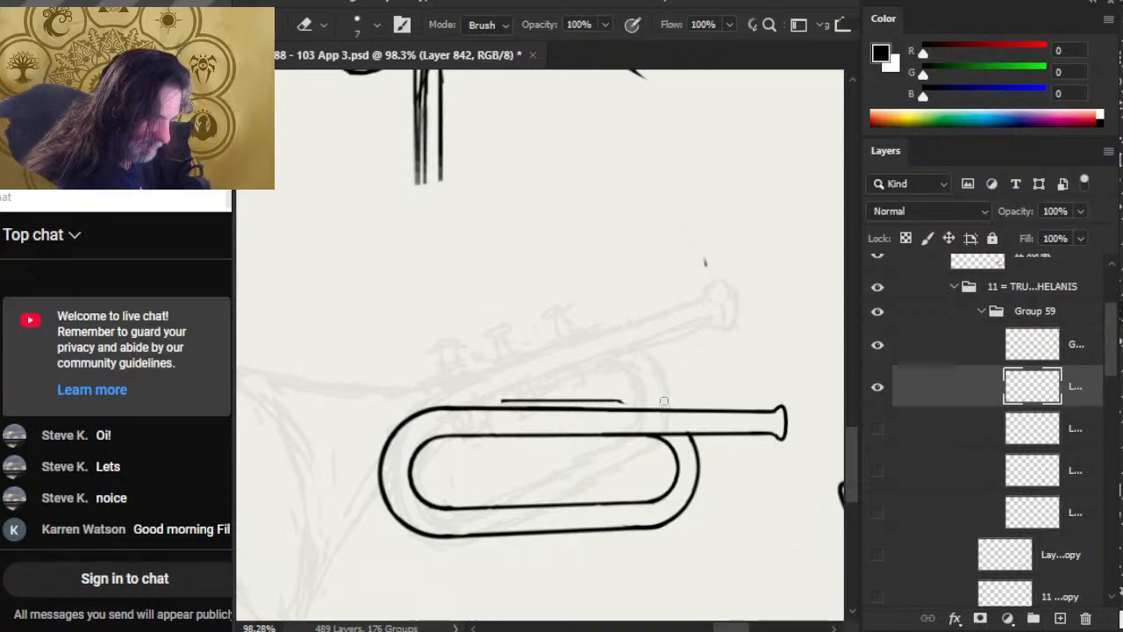
left_click(878, 430)
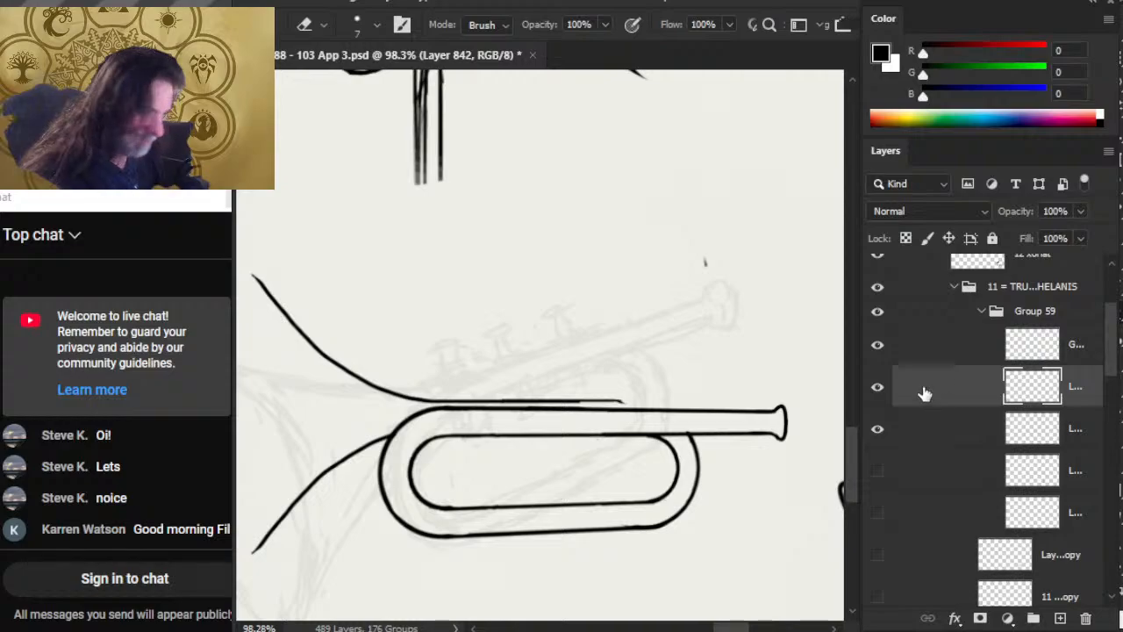
key("Delete")
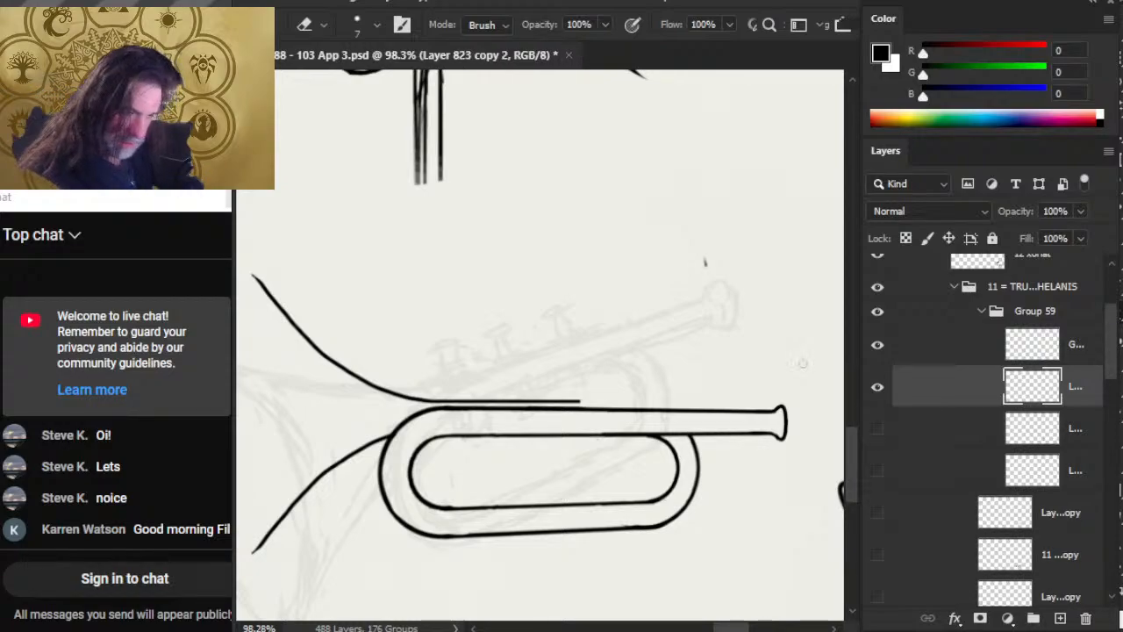
Lasso the lower right bend of the tubing and copy it onto a new layer directly below the tubing layer
key("l")
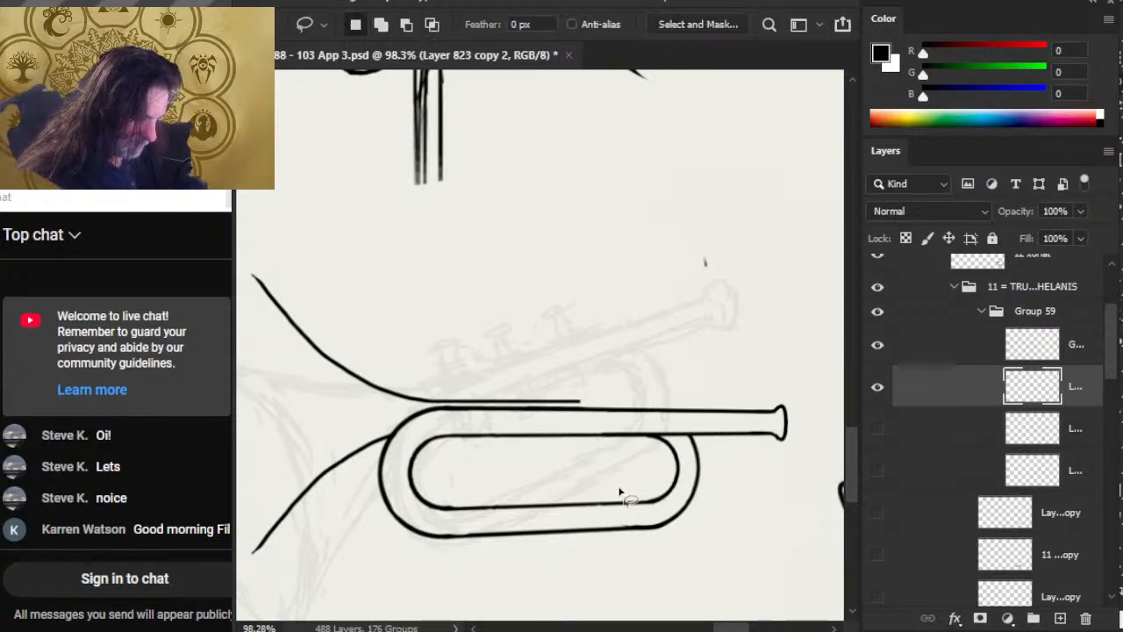
mouse_move(628, 483)
left_mouse_down()
mouse_move(597, 564)
mouse_move(724, 500)
mouse_move(712, 485)
mouse_move(628, 482)
left_mouse_up()
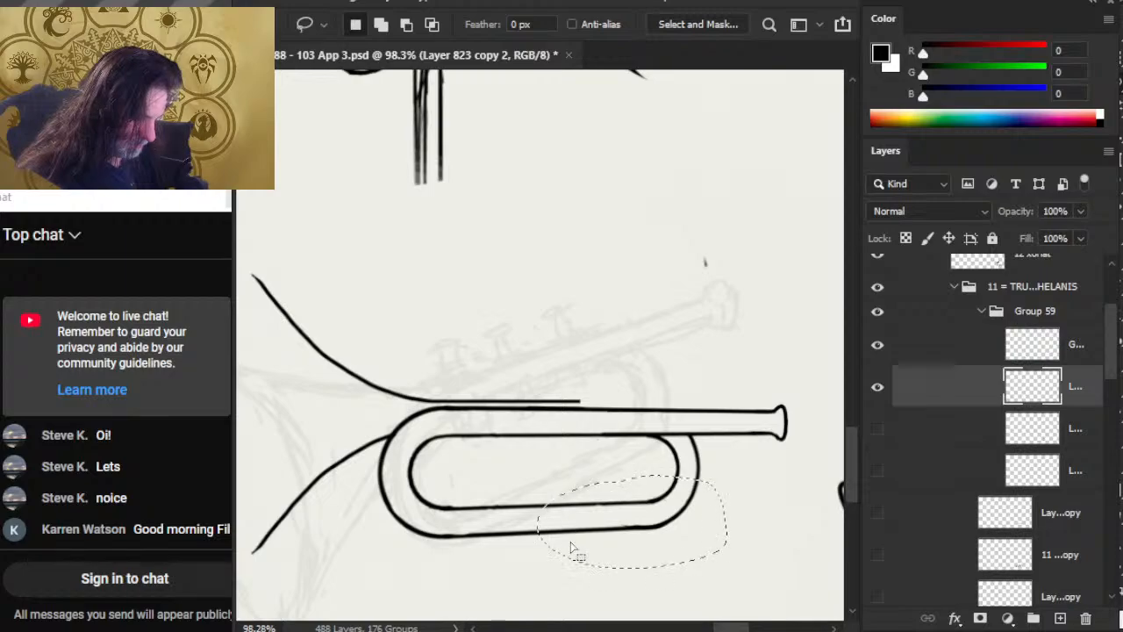
key("ctrl+c")
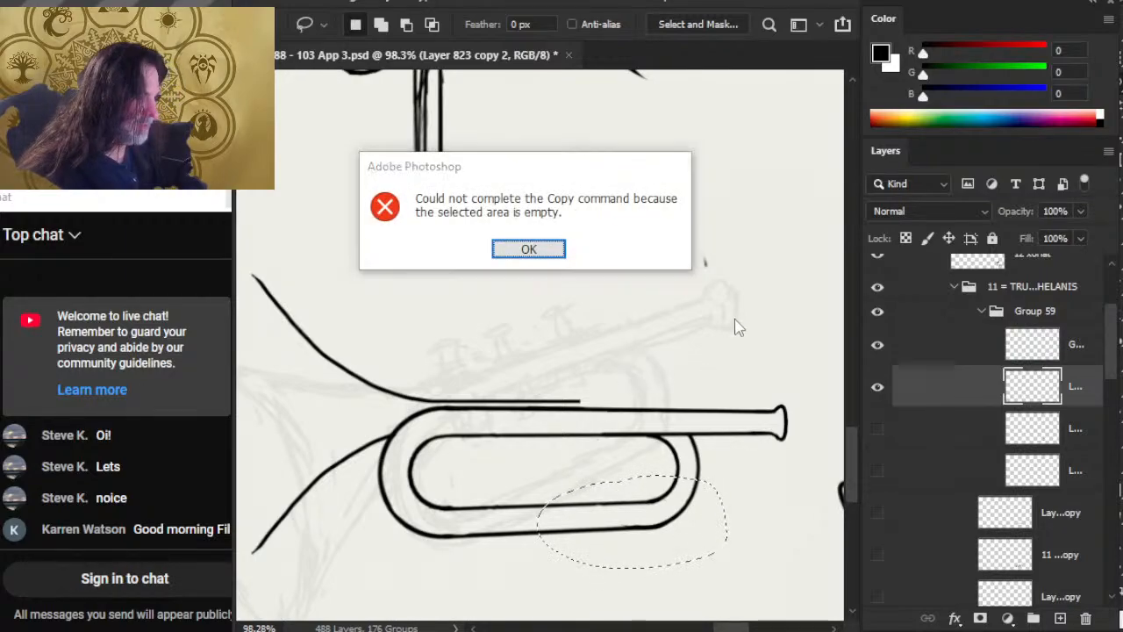
key("Return")
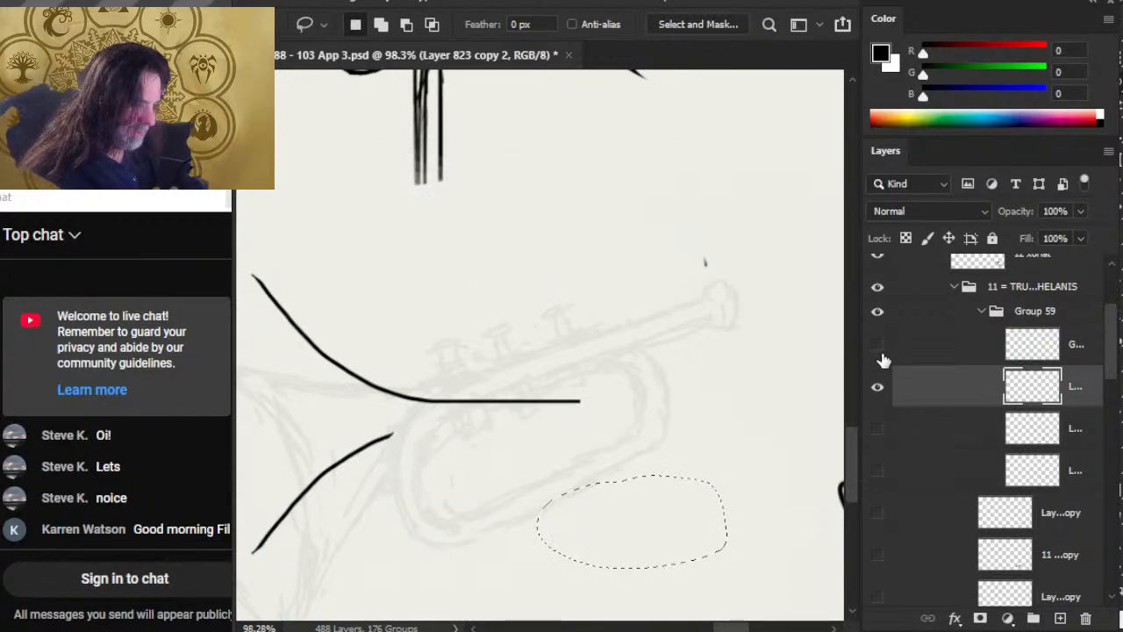
left_click(913, 354)
right_click(921, 374)
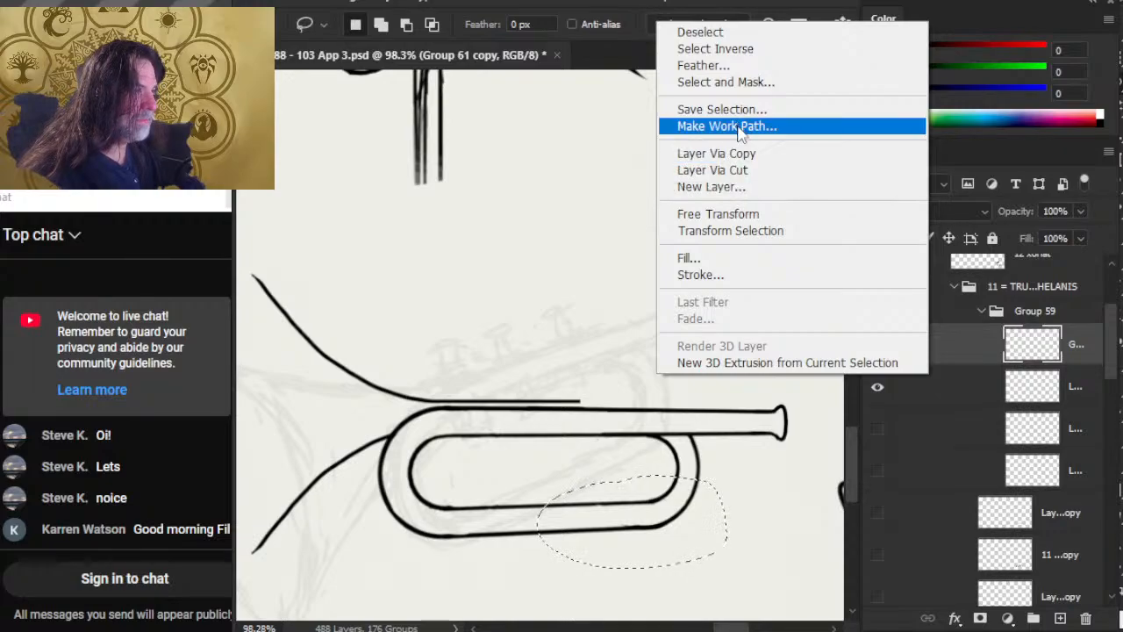
left_click(739, 435)
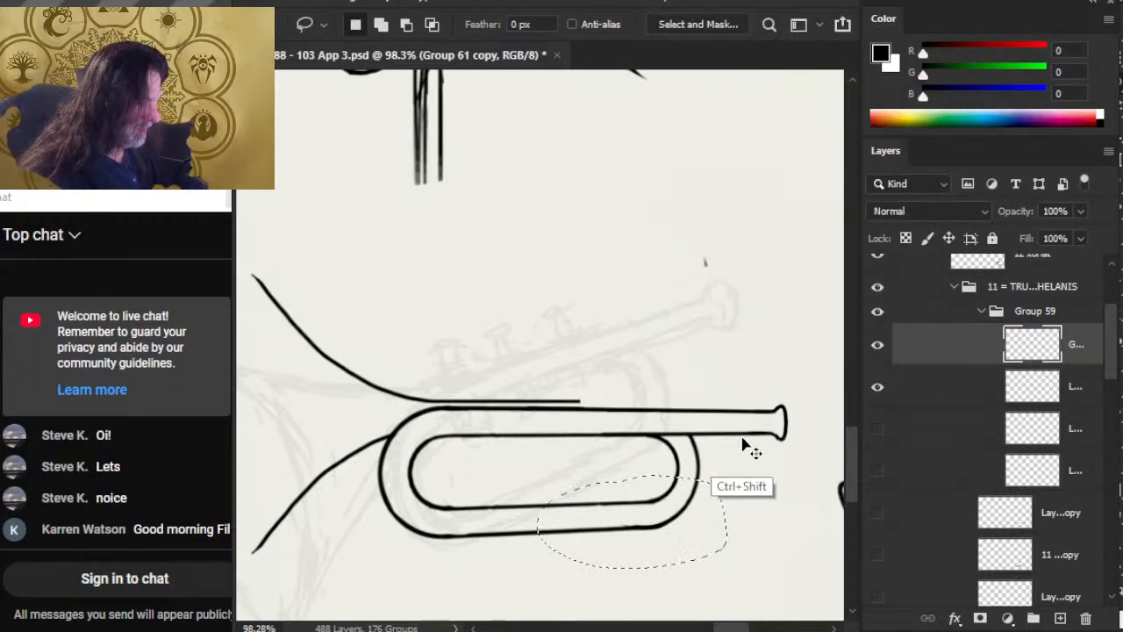
key("ctrl+shift+j")
Flip the copied bend vertically with Free Transform
right_click(701, 437)
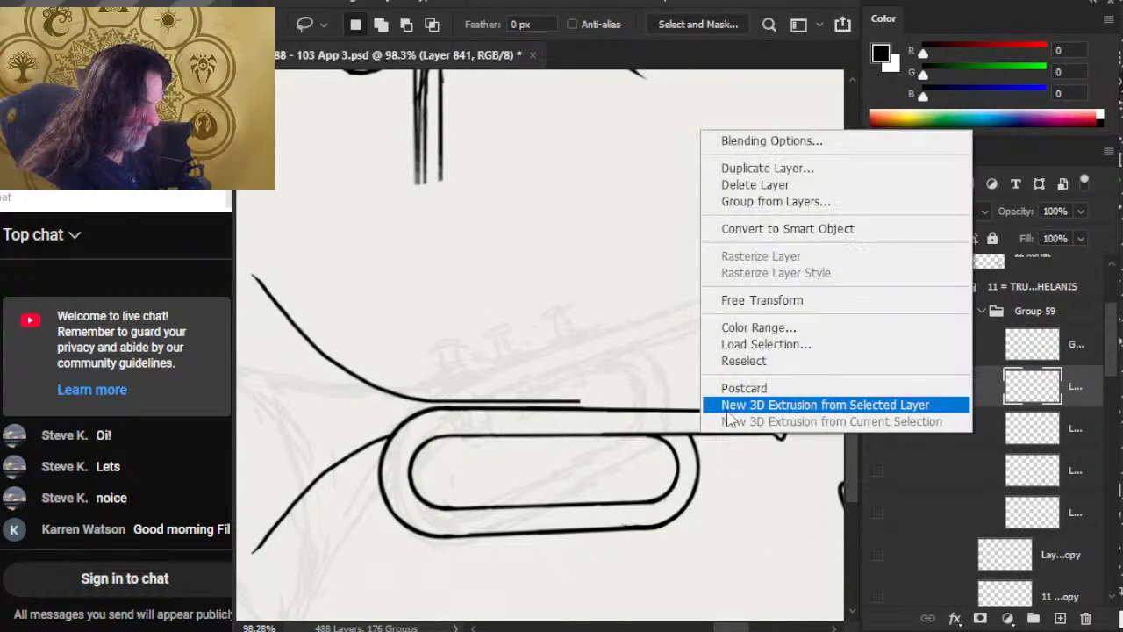
left_click(778, 300)
right_click(733, 329)
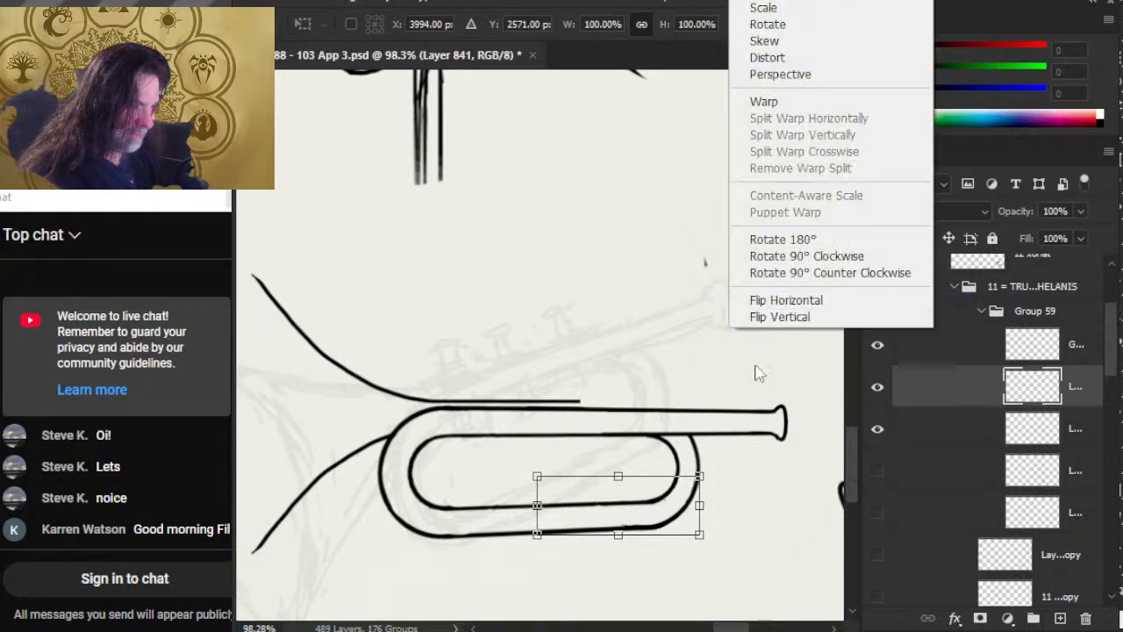
left_click(823, 319)
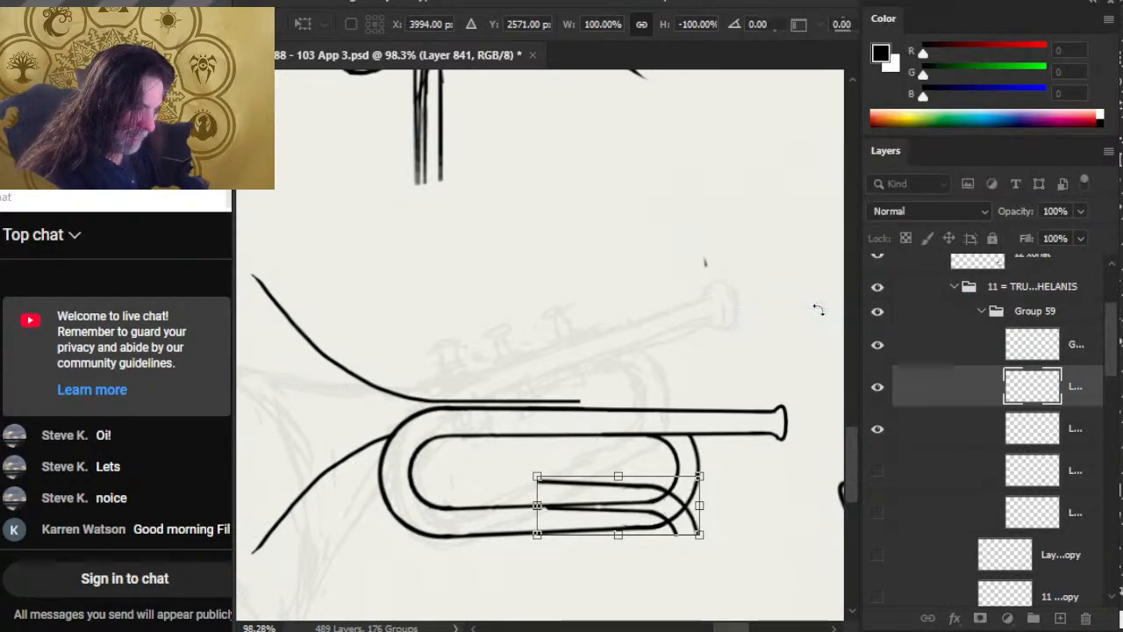
key("Return")
Move the flipped bend straight up until its upper line meets the end of the bell's upper line
key("v")
key("shift+Up")
key("shift+Up")
key("shift+Up")
key("shift+Up")
key("shift+Up")
key("shift+Up")
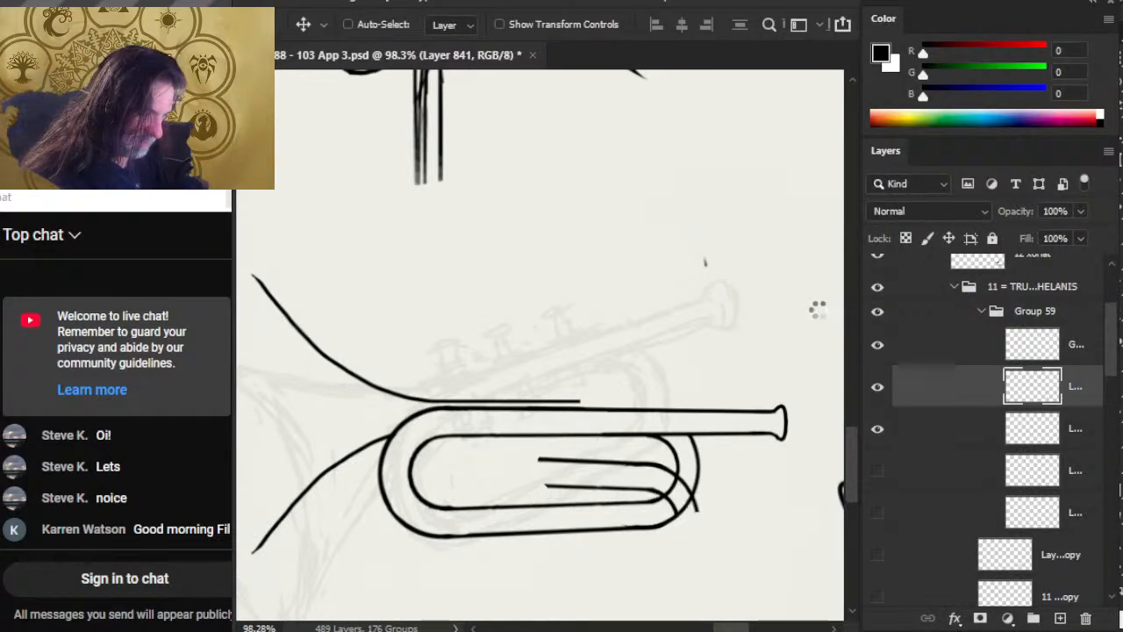
key("shift+Up")
key("shift+Up")
key("shift+Up")
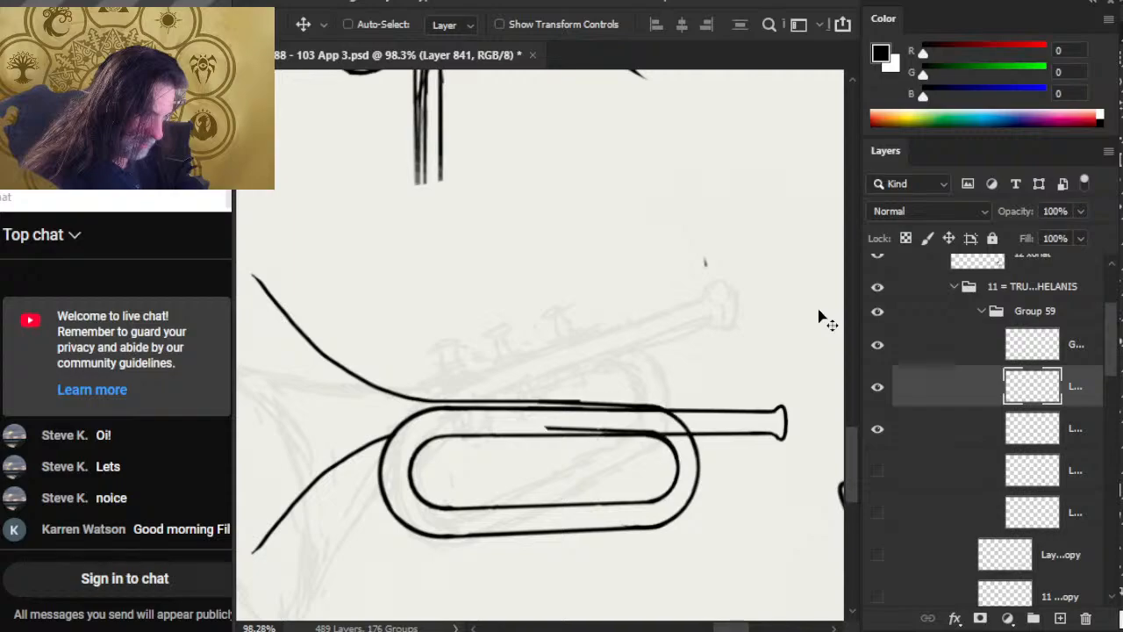
Rotate the flipped bend slightly counterclockwise so its upper line runs level with the bell's upper line
key("l")
right_click(645, 373)
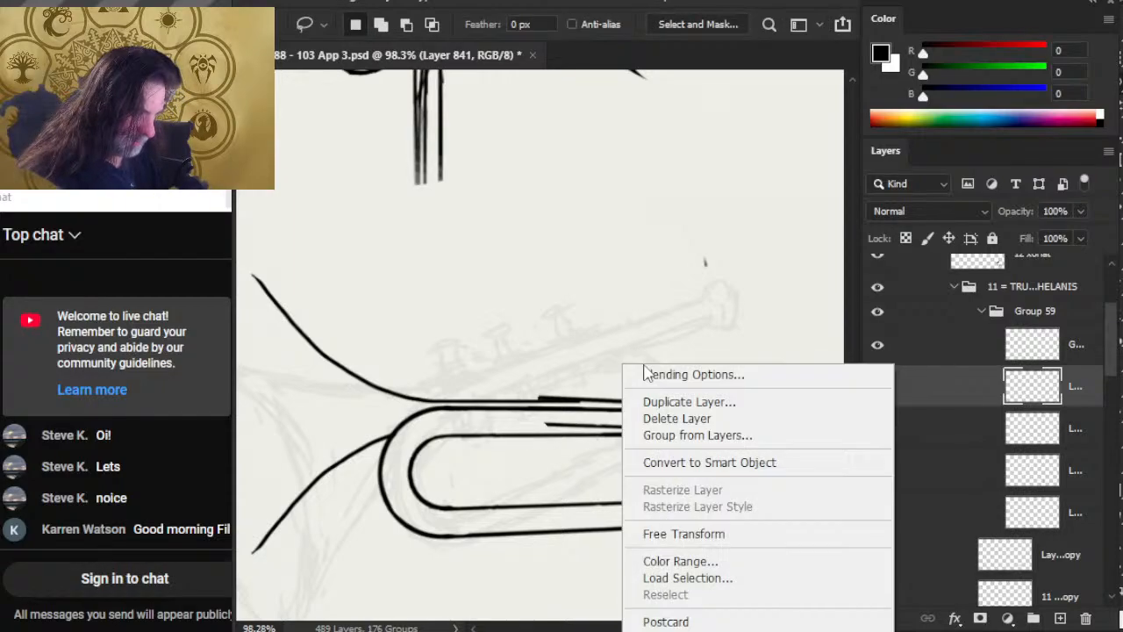
left_click(675, 534)
left_click_drag(459, 469, 467, 481)
key("Return")
key("v")
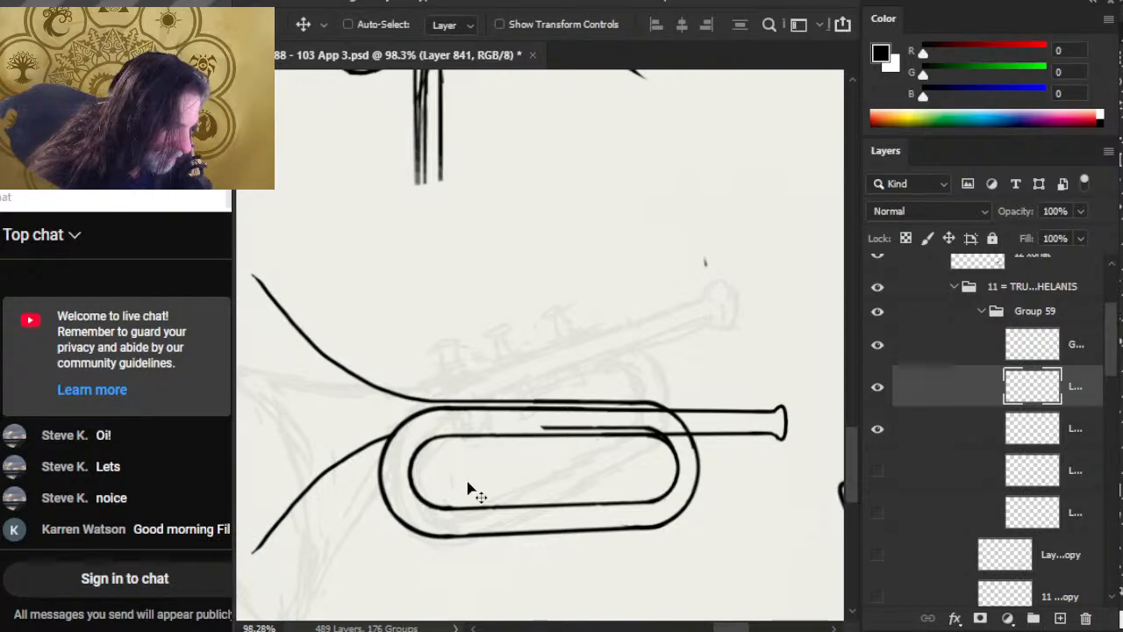
Scale the flipped bend to 97% so it fits between the bell line and the tubing's right curve
right_click(542, 397)
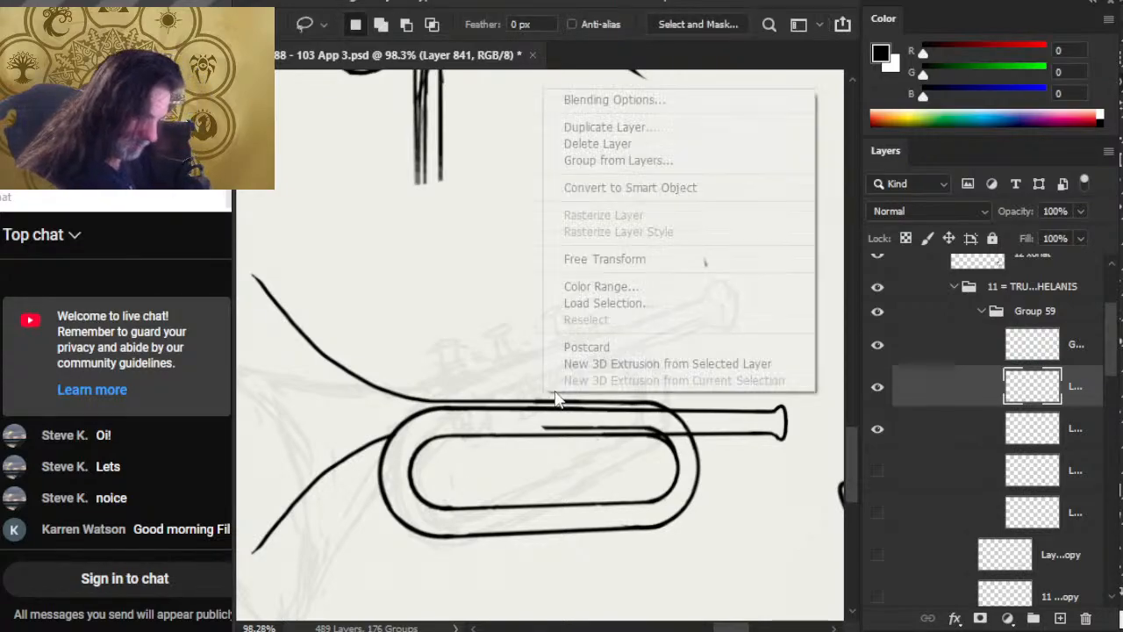
left_click(614, 257)
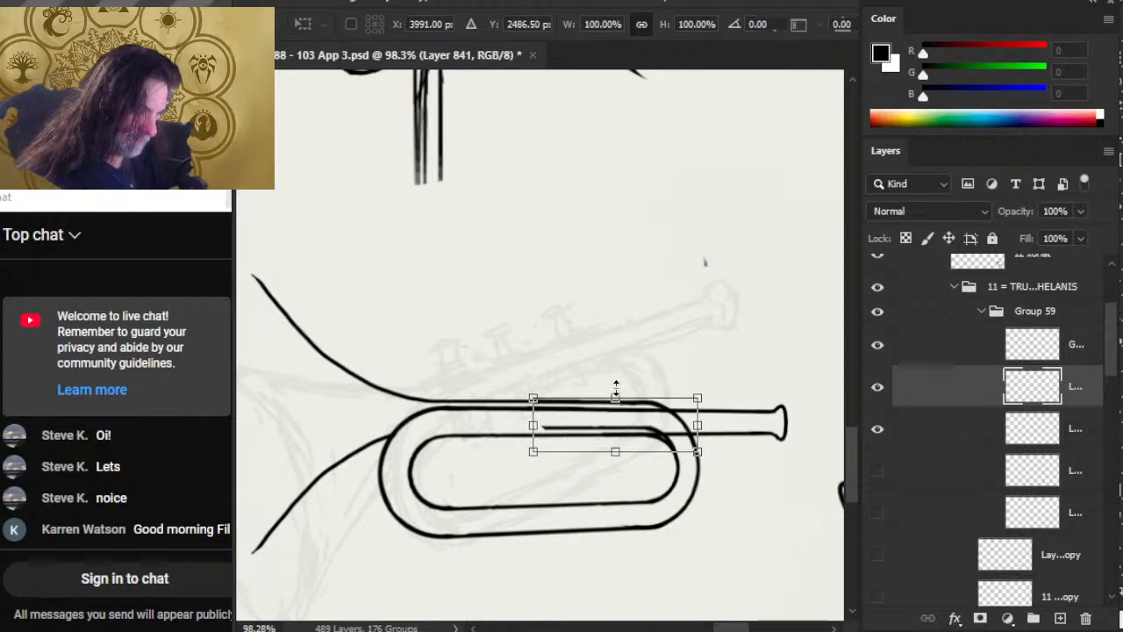
mouse_move(614, 388)
left_mouse_down()
mouse_move(614, 401)
mouse_move(614, 390)
left_mouse_up()
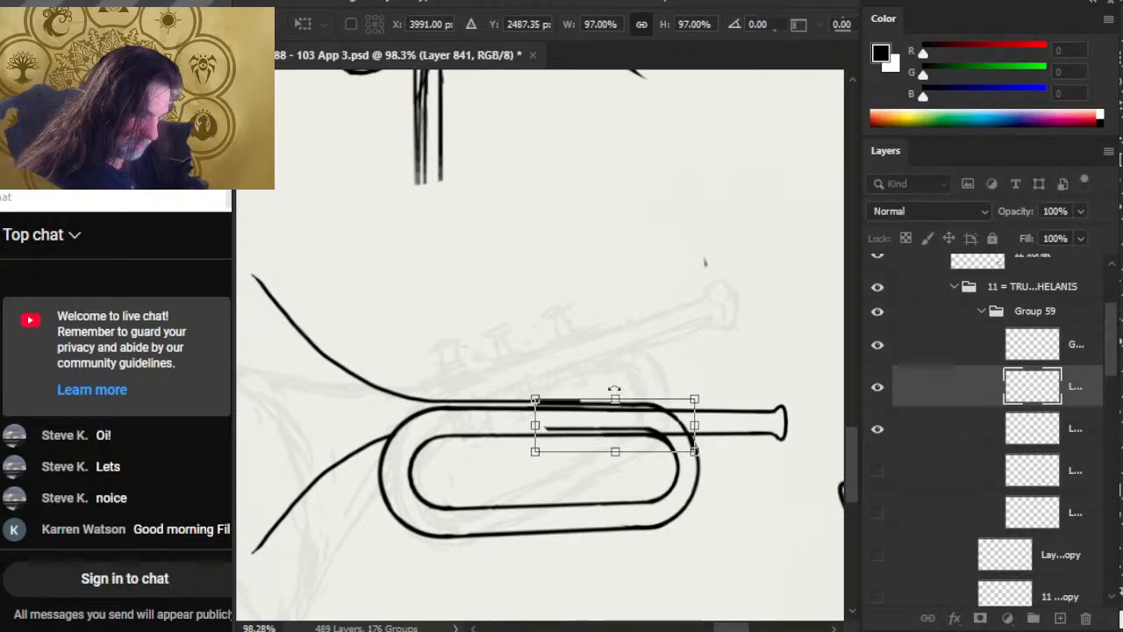
key("Return")
key("v")
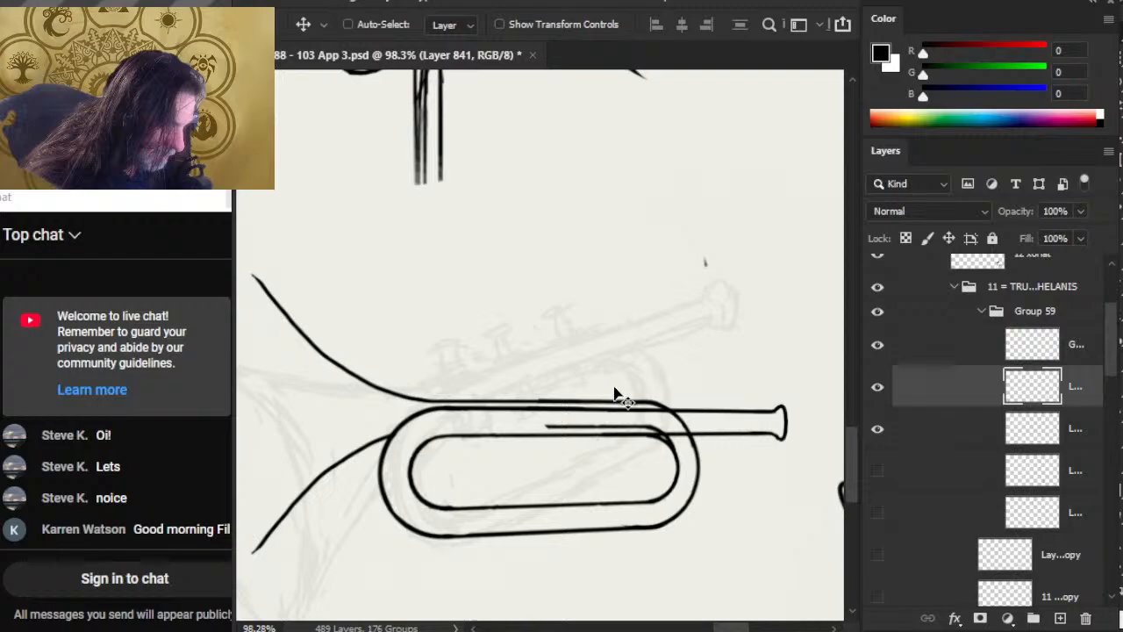
Erase the rough overlap where the flipped bend's upper line joins the bell's upper line, using straight eraser strokes
key("e")
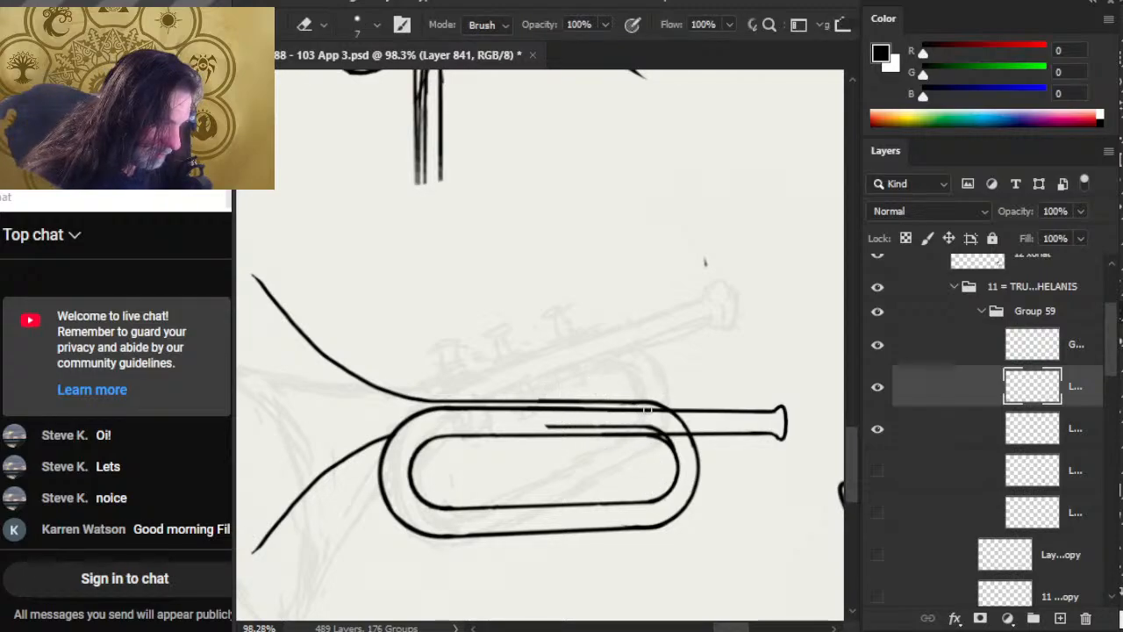
key("shift")
key("shift")
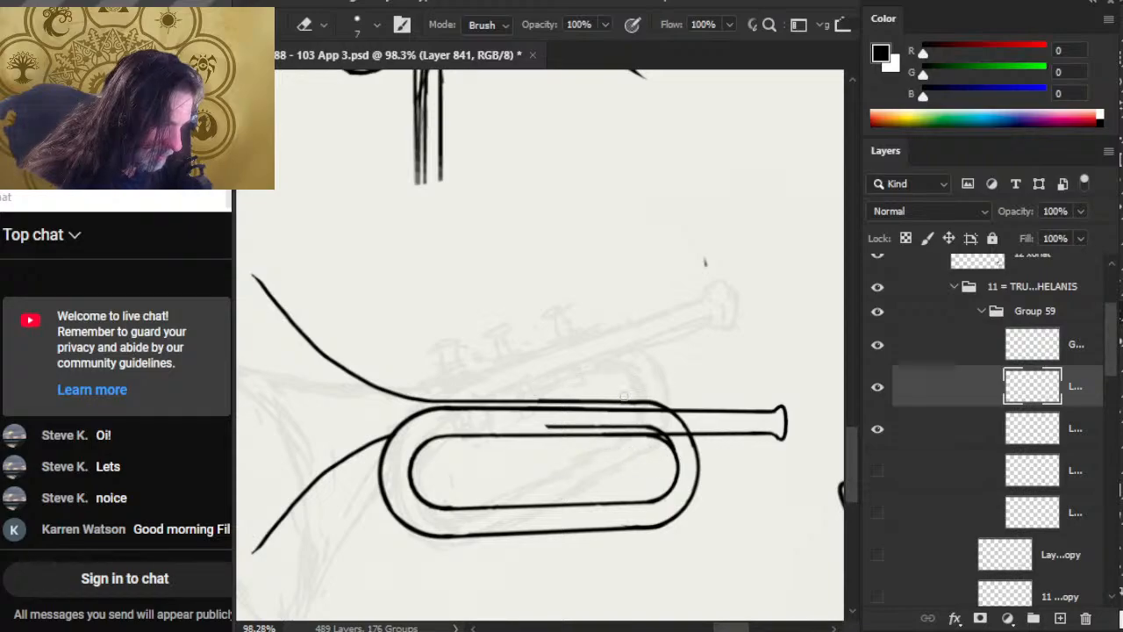
key("shift")
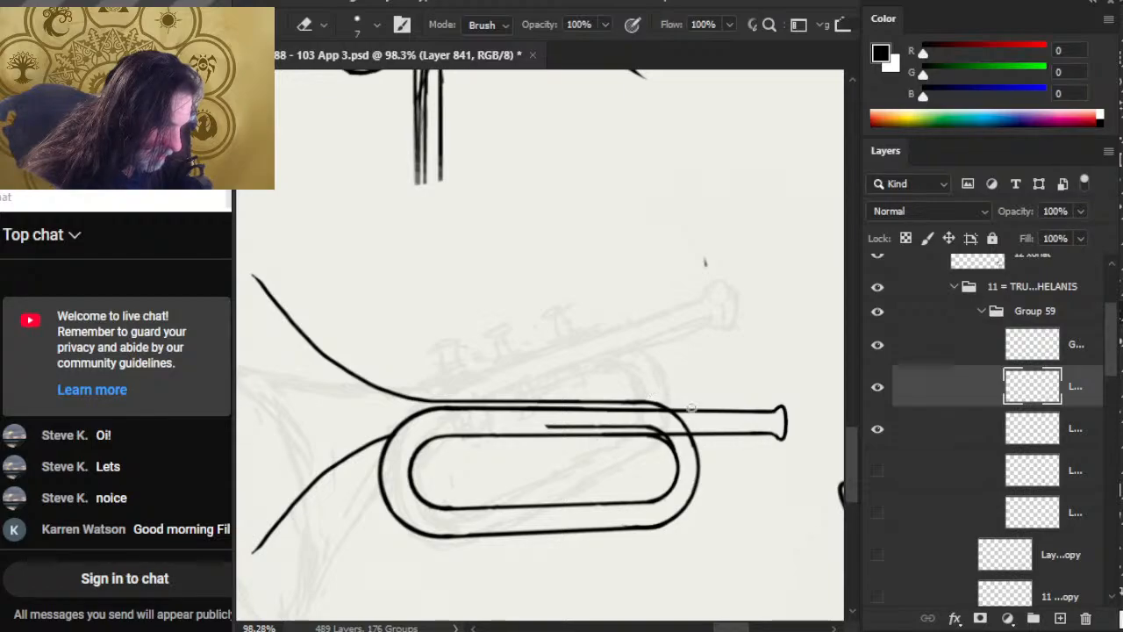
Hide and show the bell line and flipped bend layers in turn to examine which lines each layer holds
left_click(877, 429)
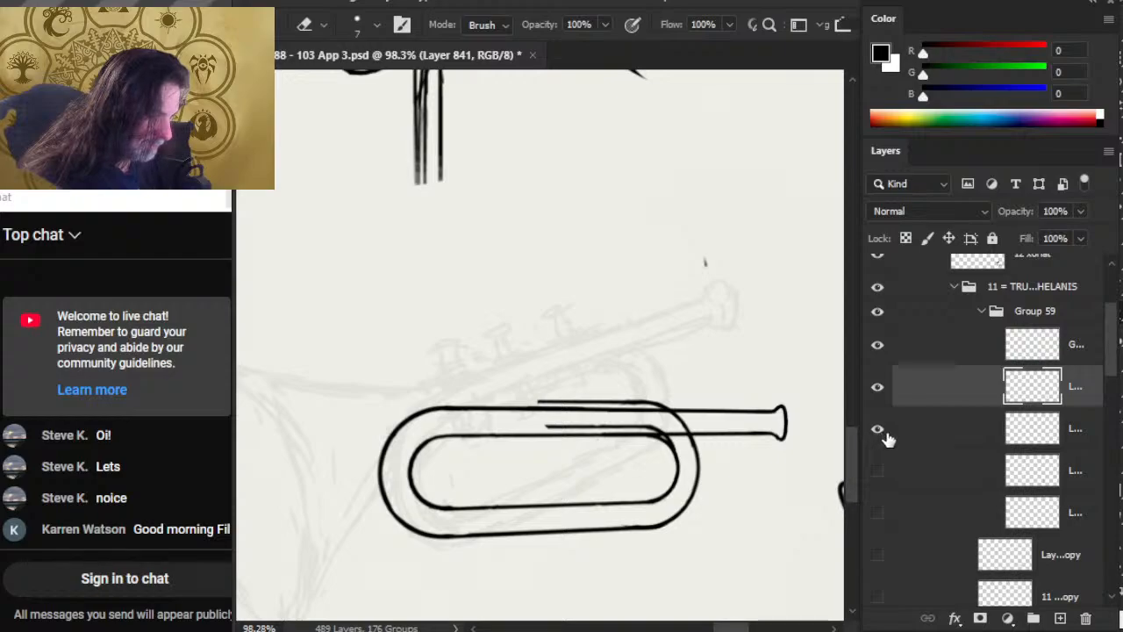
left_click(881, 432)
left_click(878, 392)
left_click(878, 392)
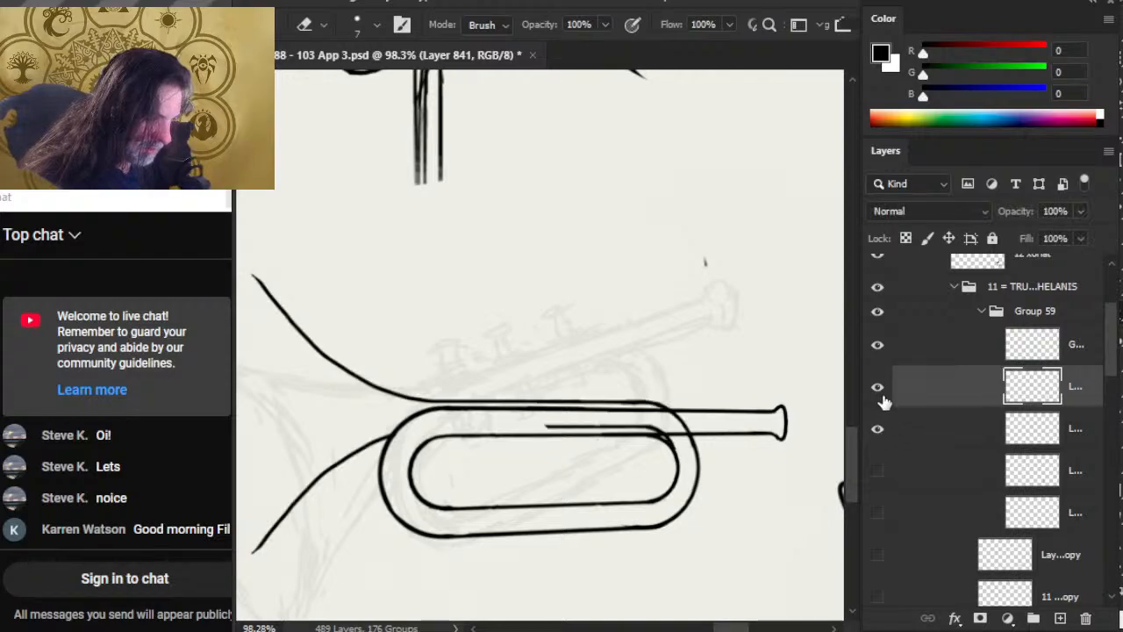
left_click(909, 434)
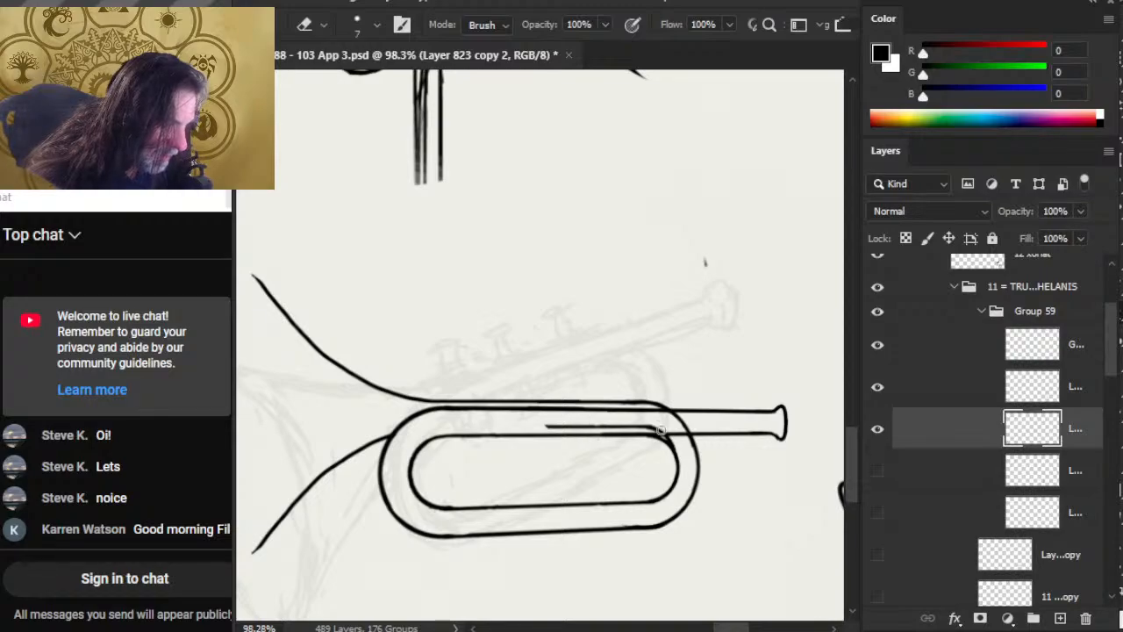
left_click(952, 390)
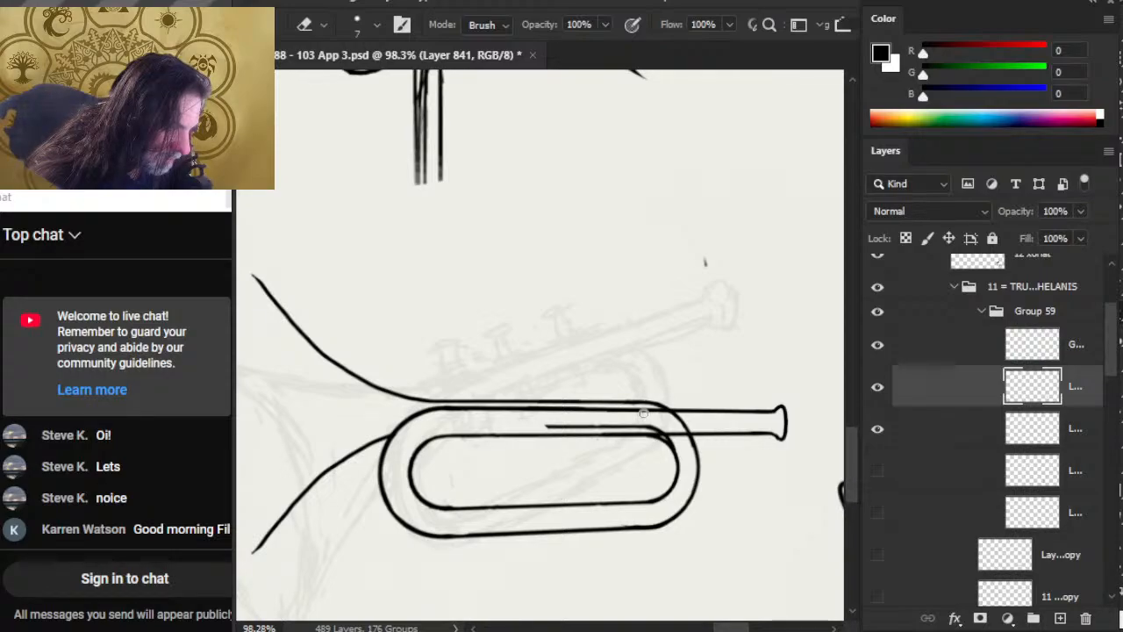
left_click(877, 384)
left_click(877, 386)
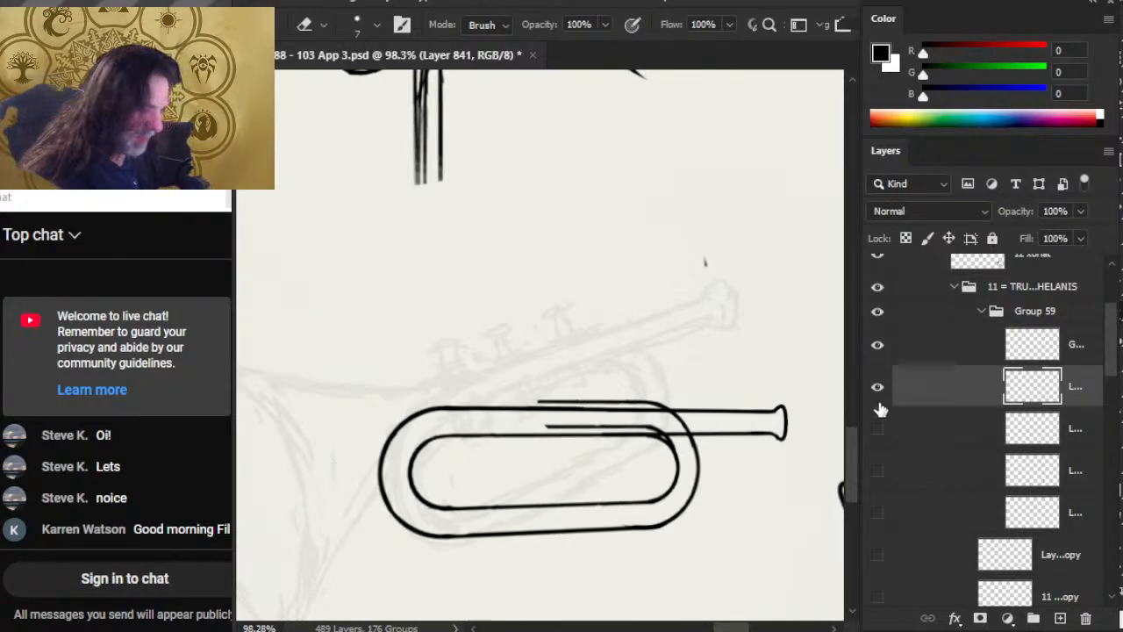
left_click(877, 387)
left_click(878, 430)
left_click(881, 397)
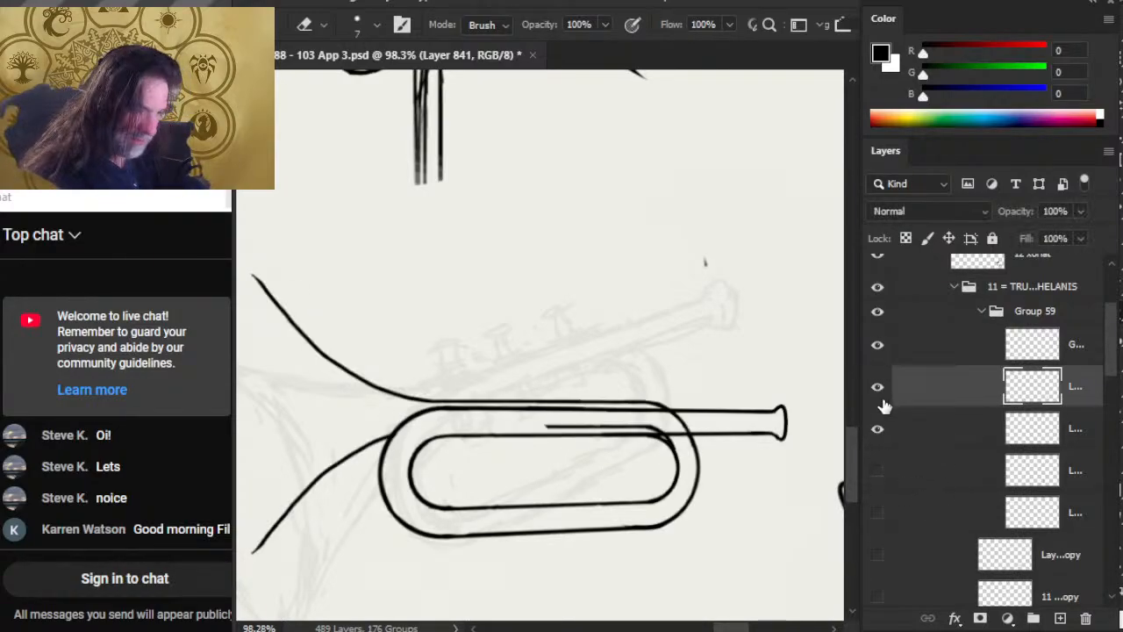
left_click(884, 400)
left_click(884, 400)
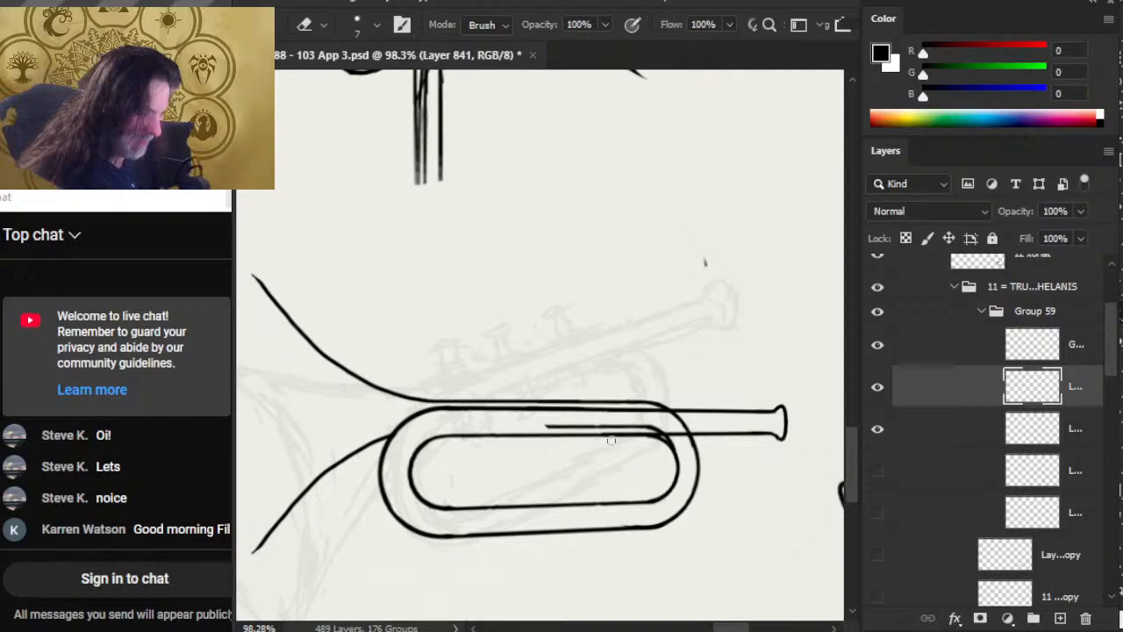
Erase the flipped bend's leftover inner line and its inner curve where they double the tubing's inner outline
left_click_drag(593, 425, 569, 418)
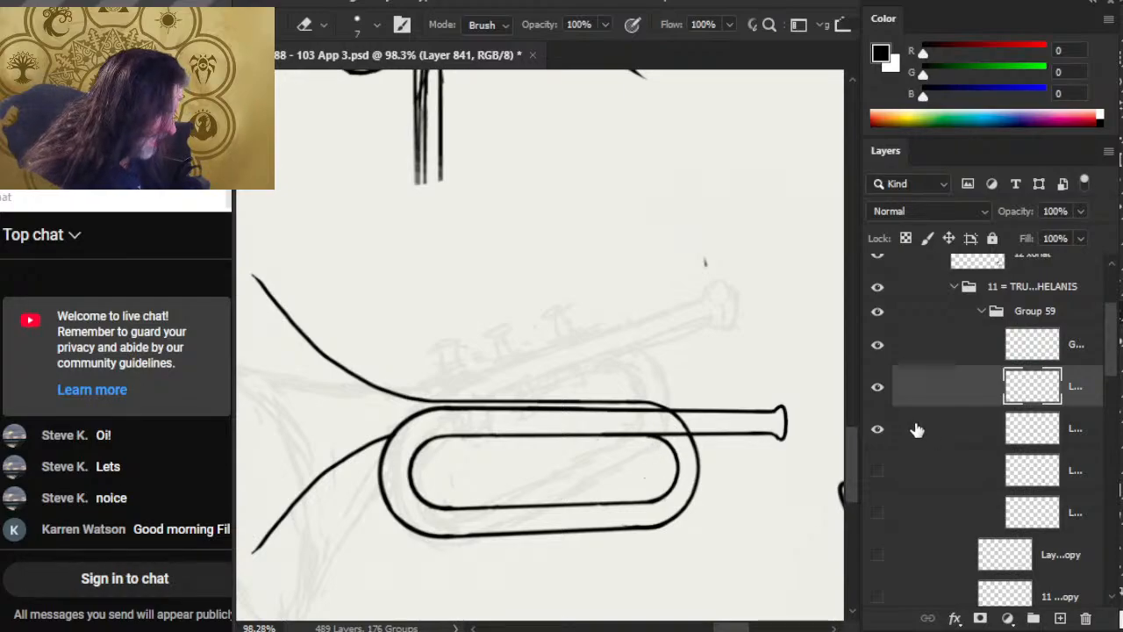
left_click(877, 429)
left_click(879, 429)
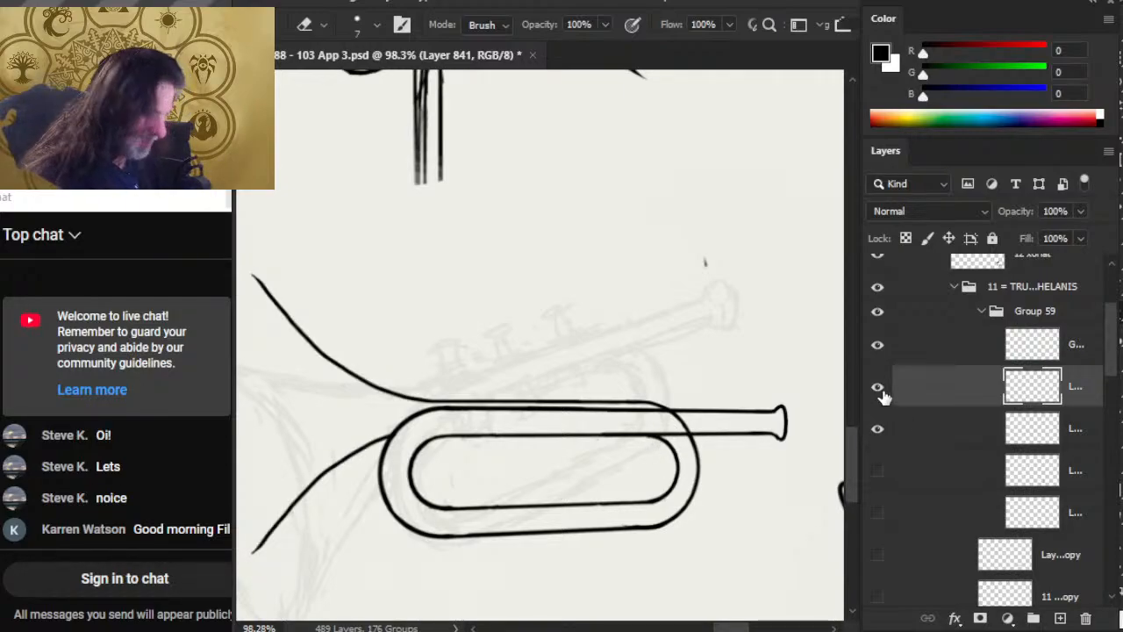
left_click(878, 389)
left_click(879, 388)
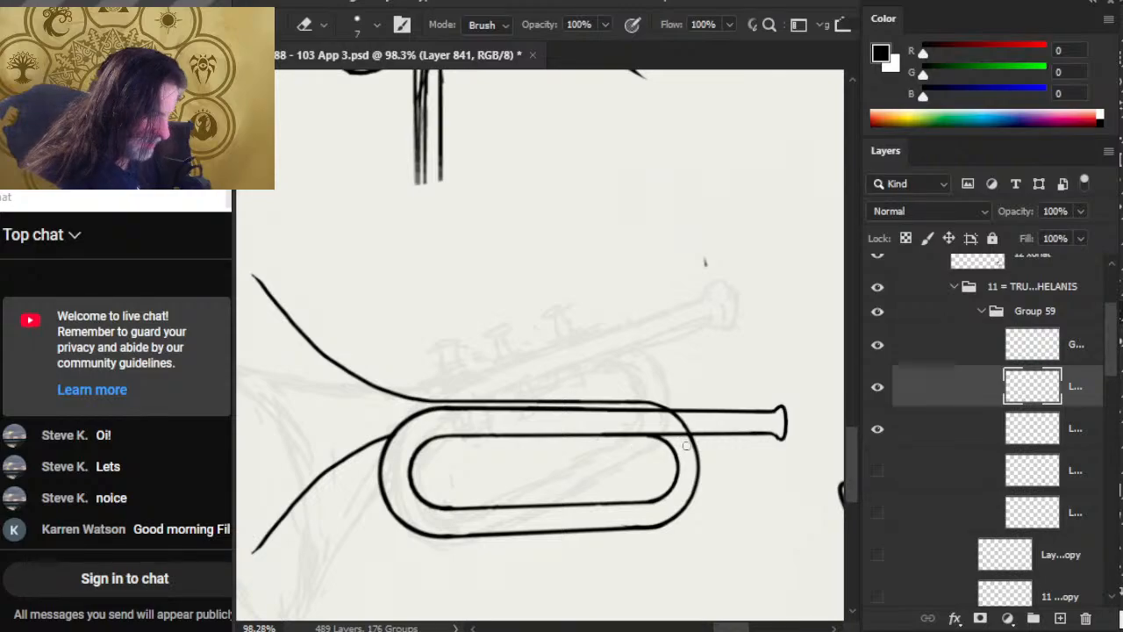
Erase the bend's outer curve where it crosses the mouthpiece pipe, keeping the stub below the pipe intact
left_click_drag(688, 421, 699, 427)
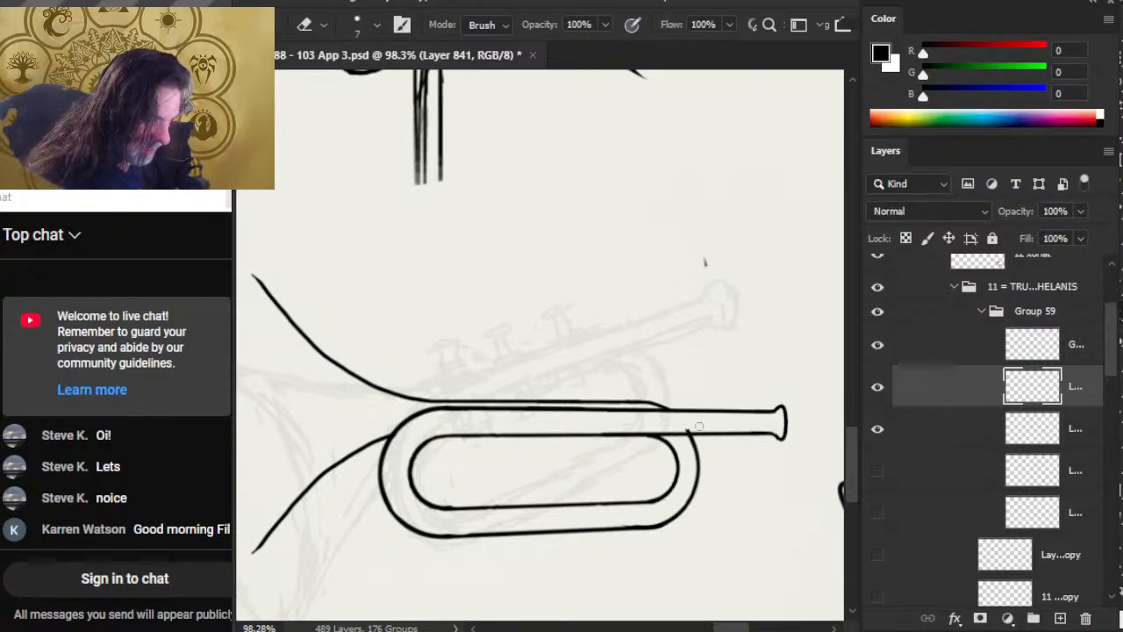
key("ctrl+z")
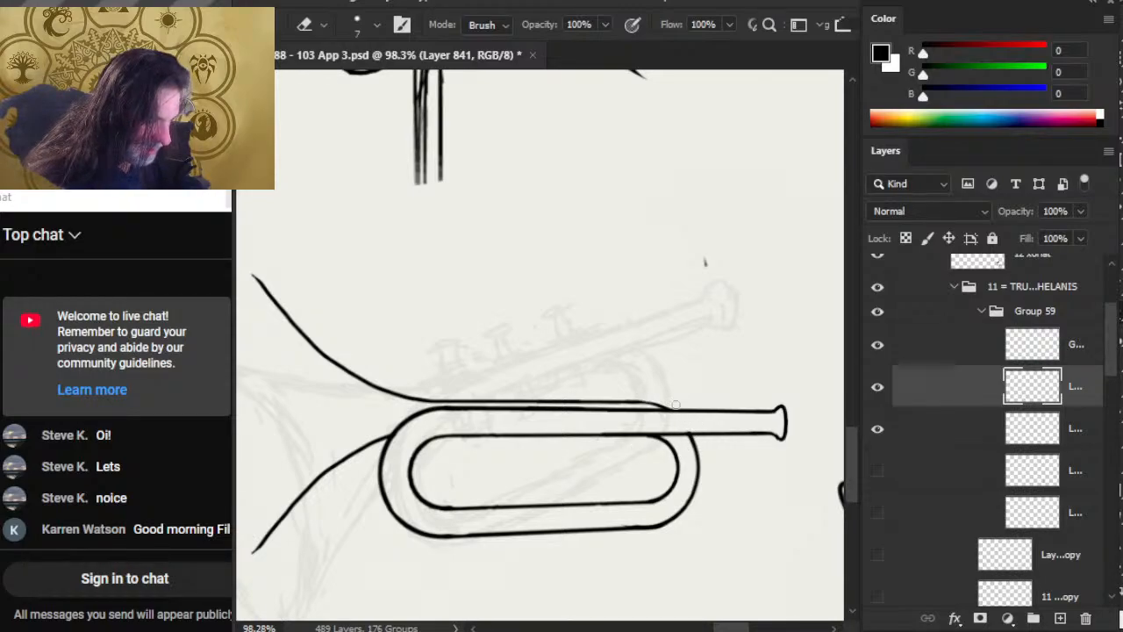
key("b")
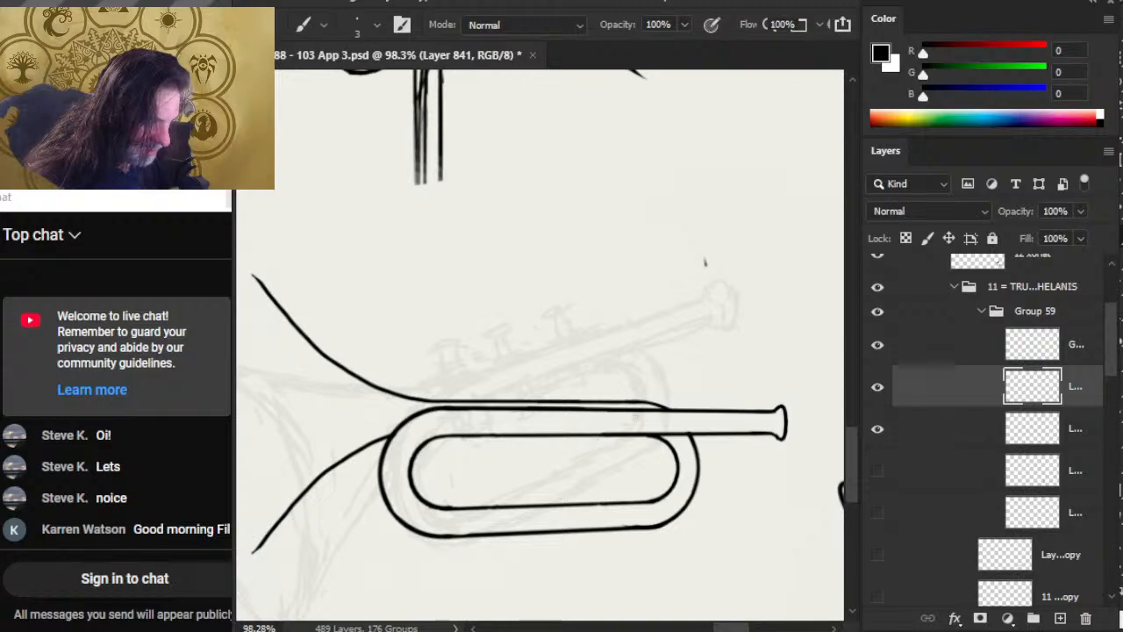
key("e")
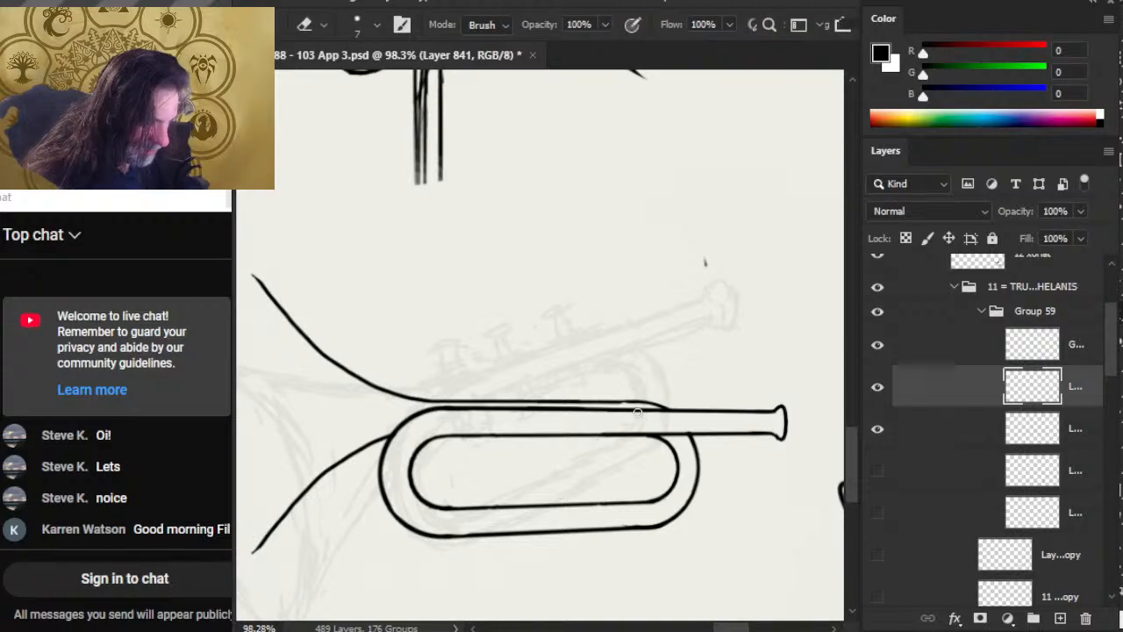
key("b")
key("r")
key("shift")
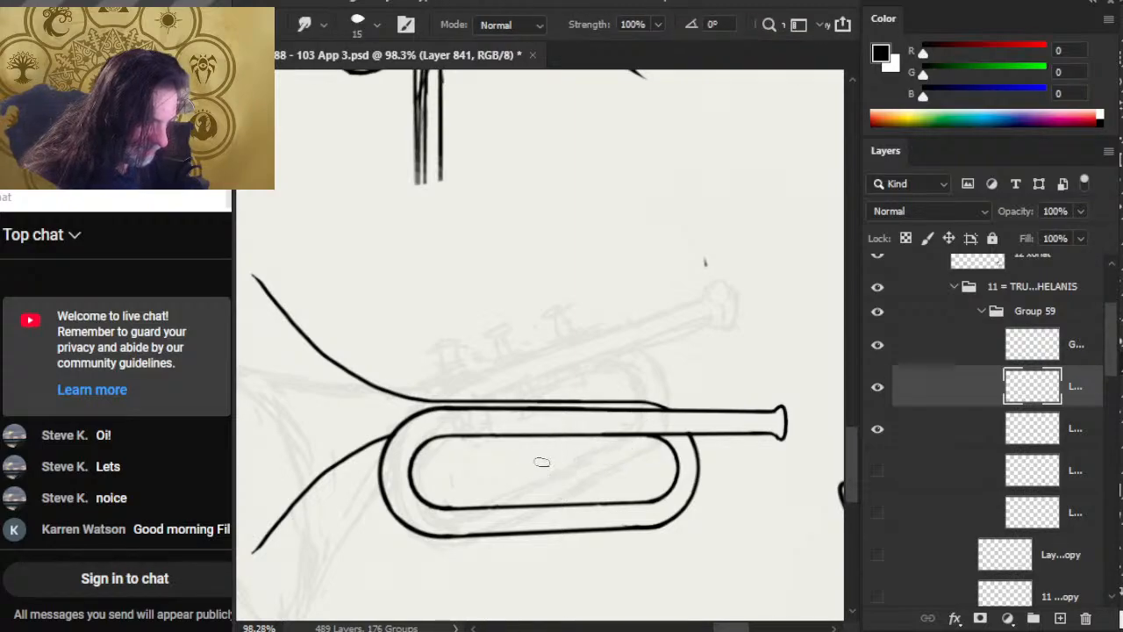
Examine the whole trumpet by hiding and showing the bell, bend and tubing layers one at a time
key("z")
left_click_drag(549, 449, 532, 449)
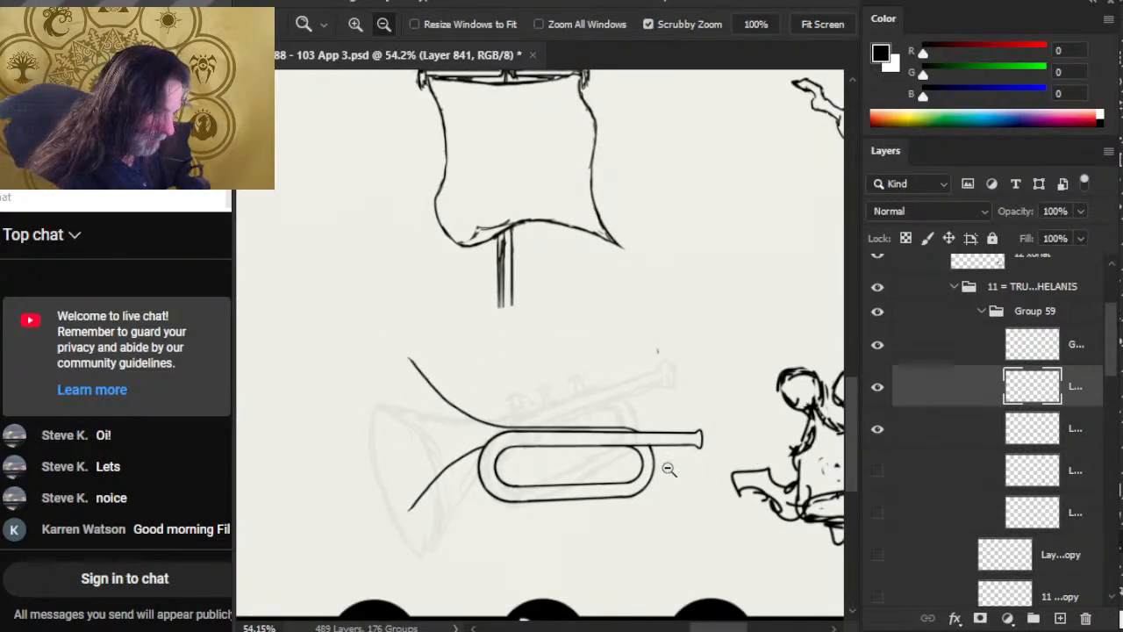
left_click(877, 429)
left_click(880, 430)
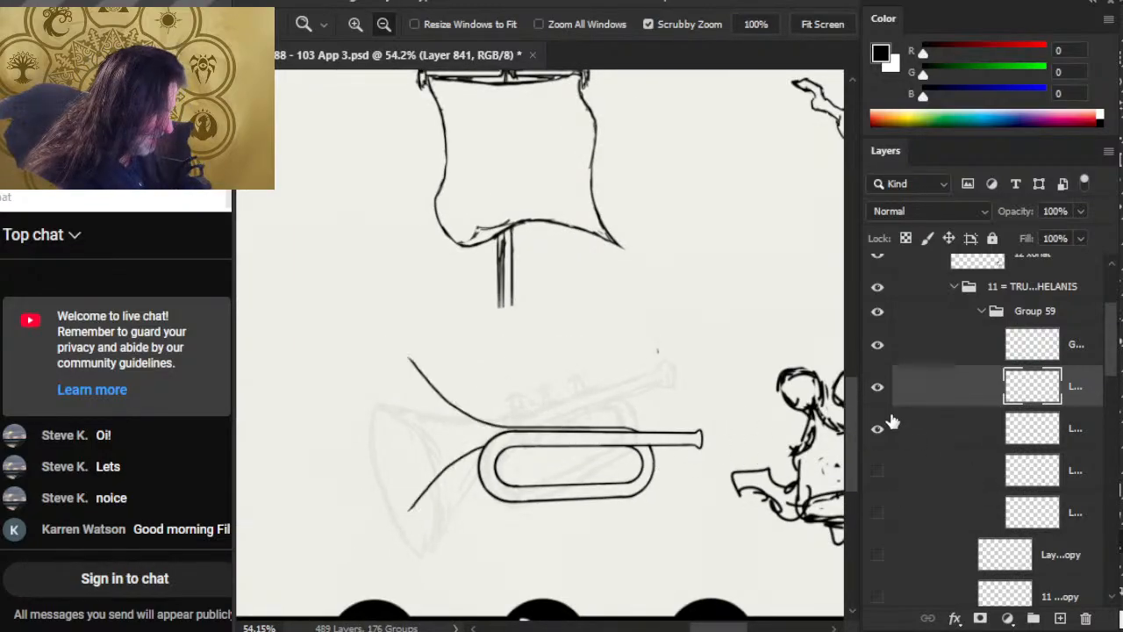
left_click(882, 392)
left_click(886, 388)
left_click(886, 347)
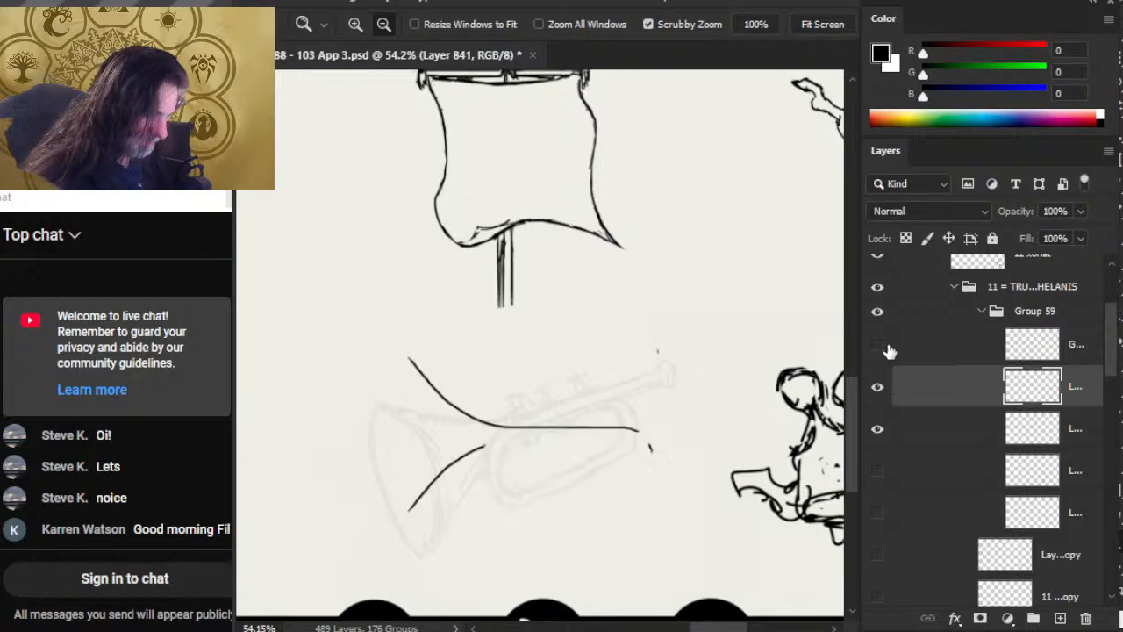
left_click(887, 347)
Lasso the right curve of the inner tubing outline on the Group 61 copy layer, cut it and paste it in place on a new layer
left_click(914, 356)
left_click_drag(612, 472, 711, 467)
key("e")
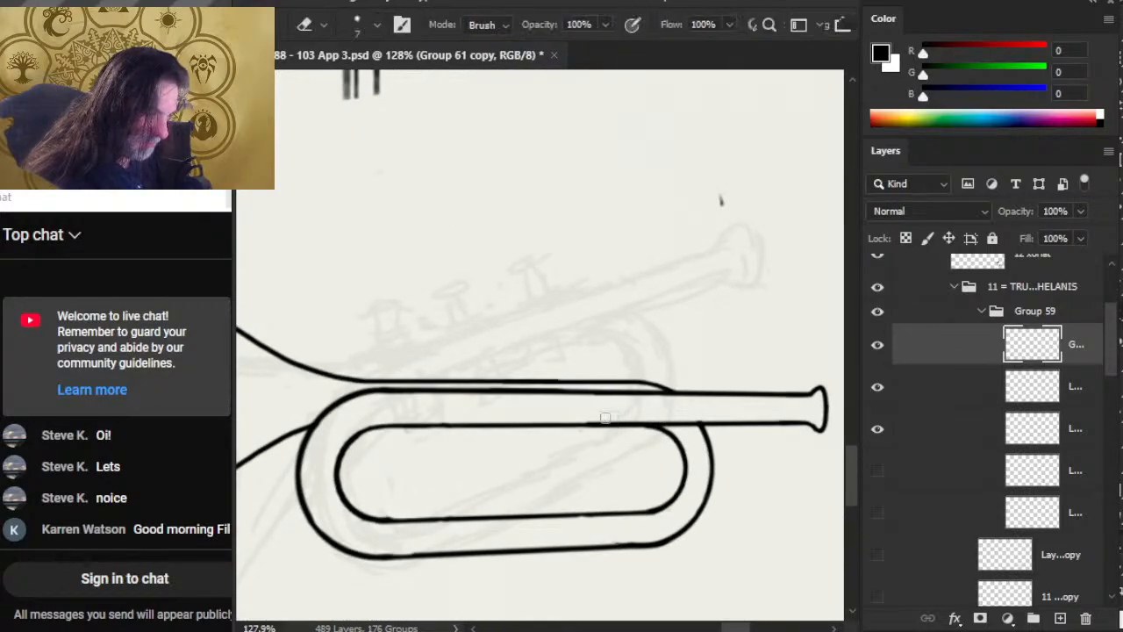
left_click(884, 351)
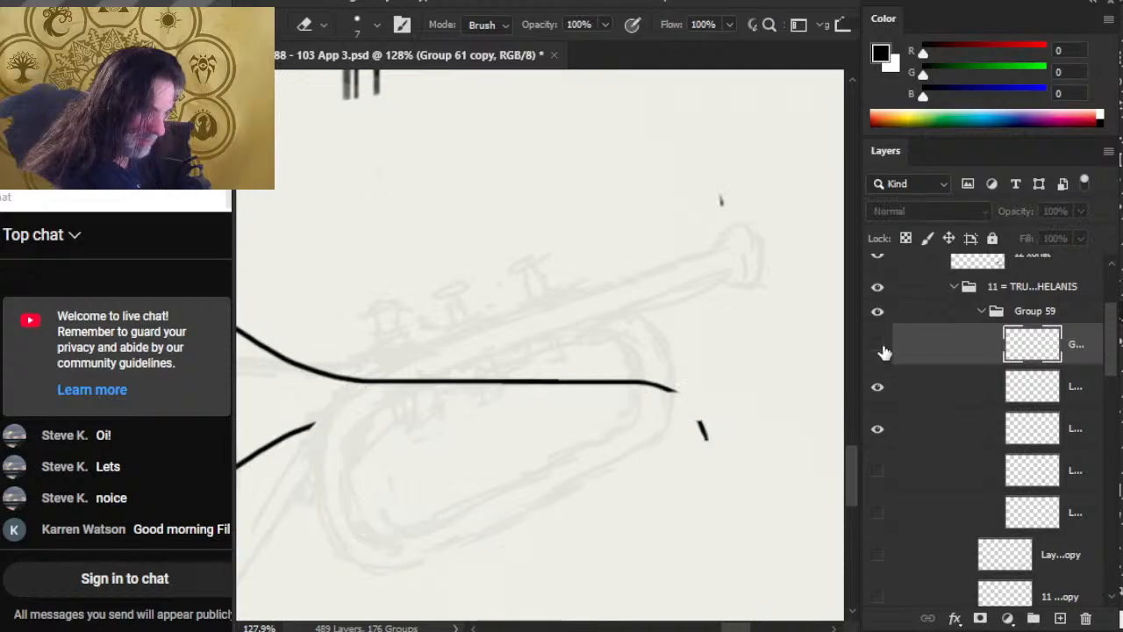
left_click(883, 350)
key("shift")
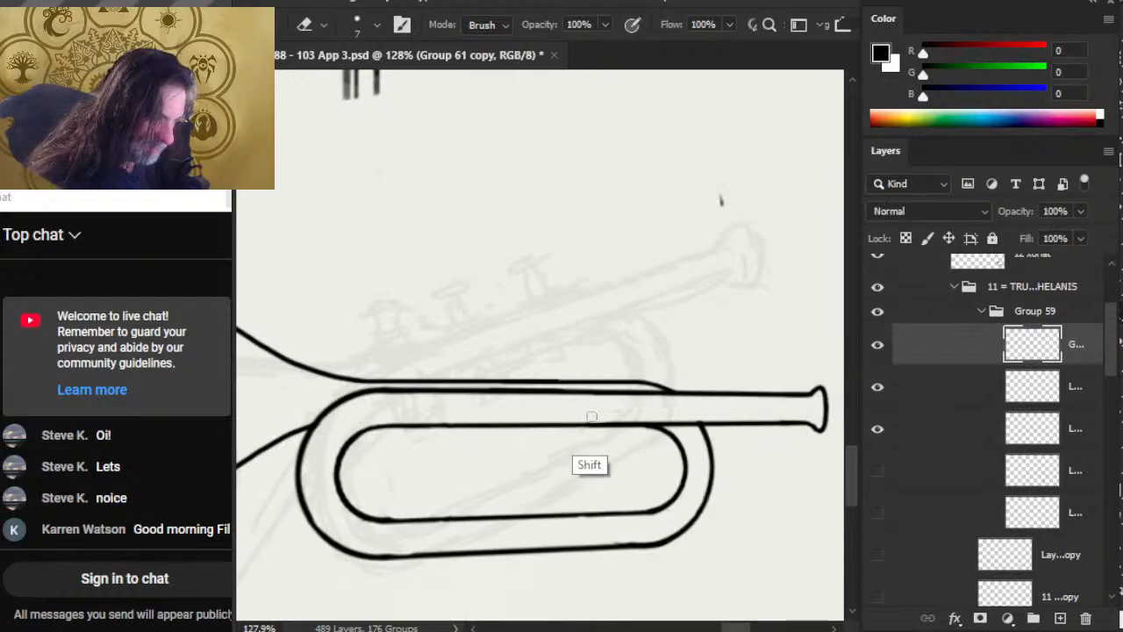
key("l")
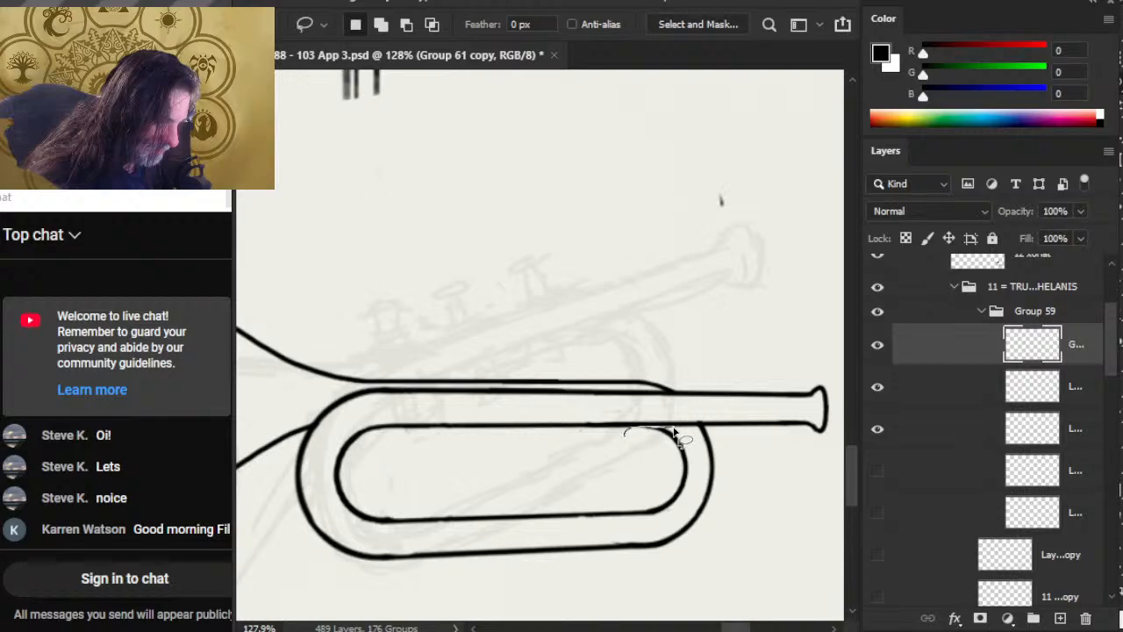
left_click_drag(647, 452, 651, 502)
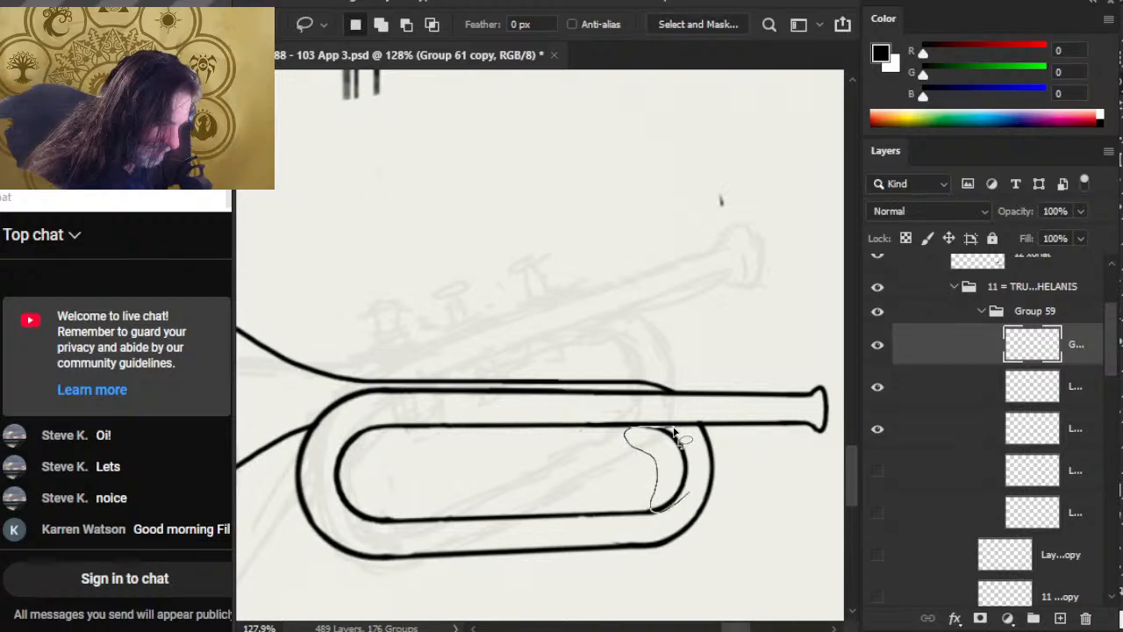
mouse_move(675, 430)
left_mouse_down()
mouse_move(660, 434)
mouse_move(669, 409)
mouse_move(647, 413)
mouse_move(666, 410)
mouse_move(628, 502)
mouse_move(668, 443)
mouse_move(658, 423)
mouse_move(651, 471)
left_mouse_up()
key("ctrl+x")
key("ctrl+shift+v")
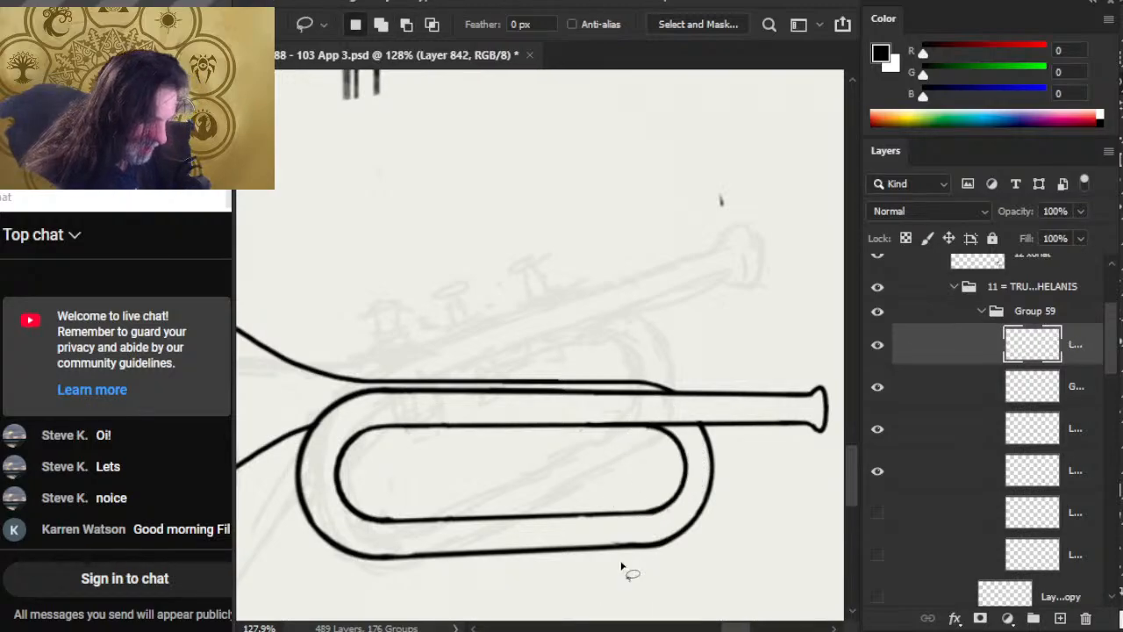
Widen the pasted curve's open left end in perspective to 111.54% height and fine-tune its fit against the tubing lines with Free Transform
right_click(594, 418)
left_click(689, 284)
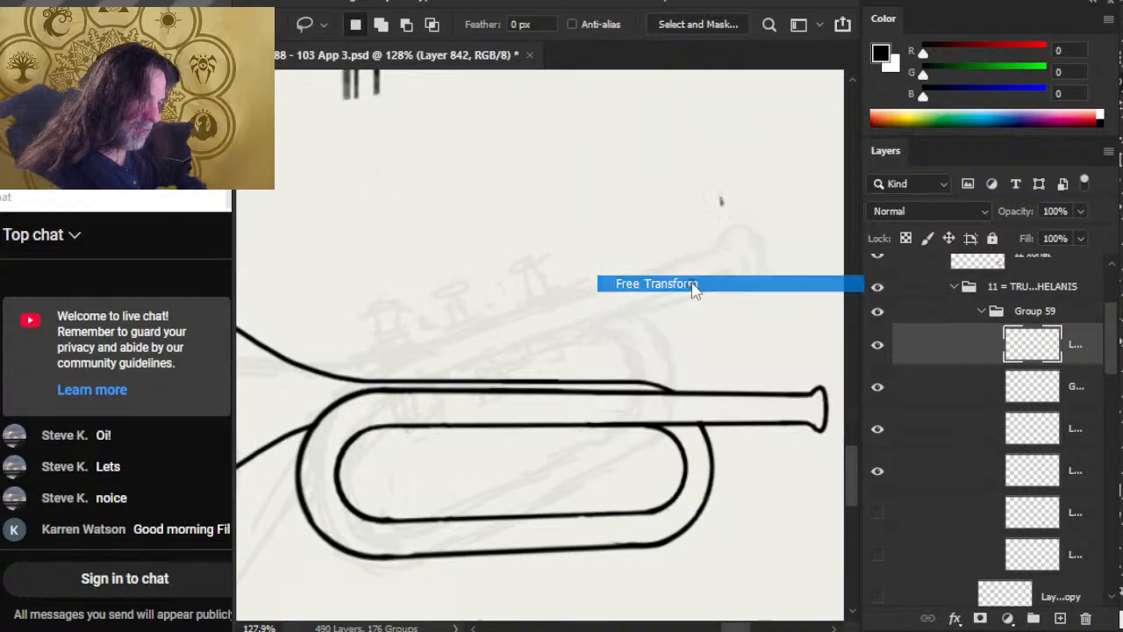
right_click(655, 344)
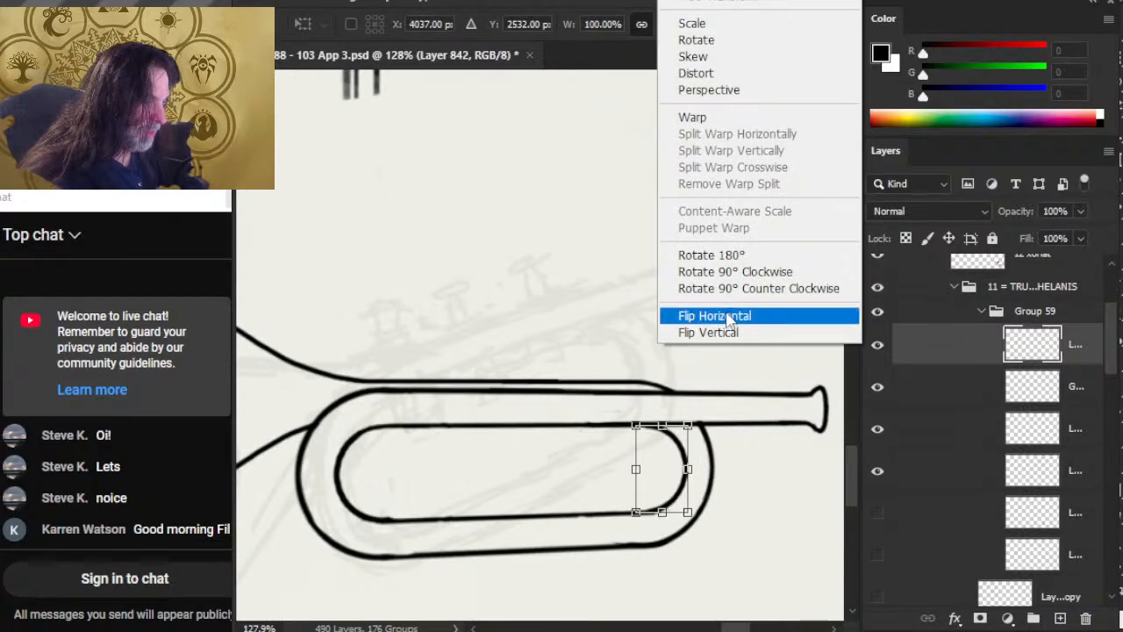
left_click(731, 96)
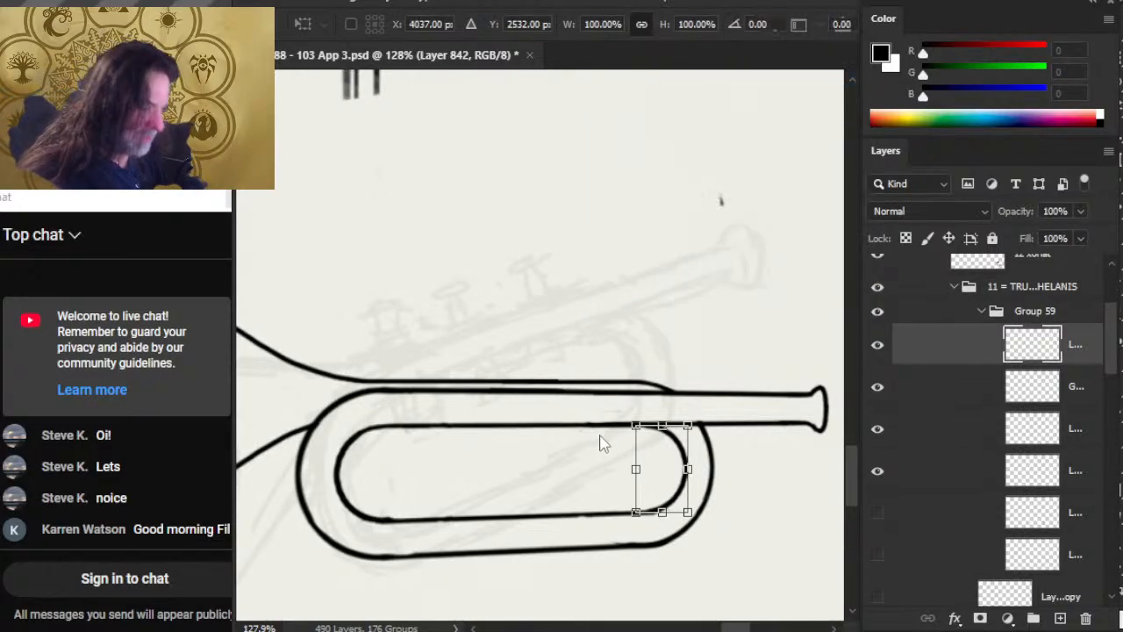
right_click(635, 424)
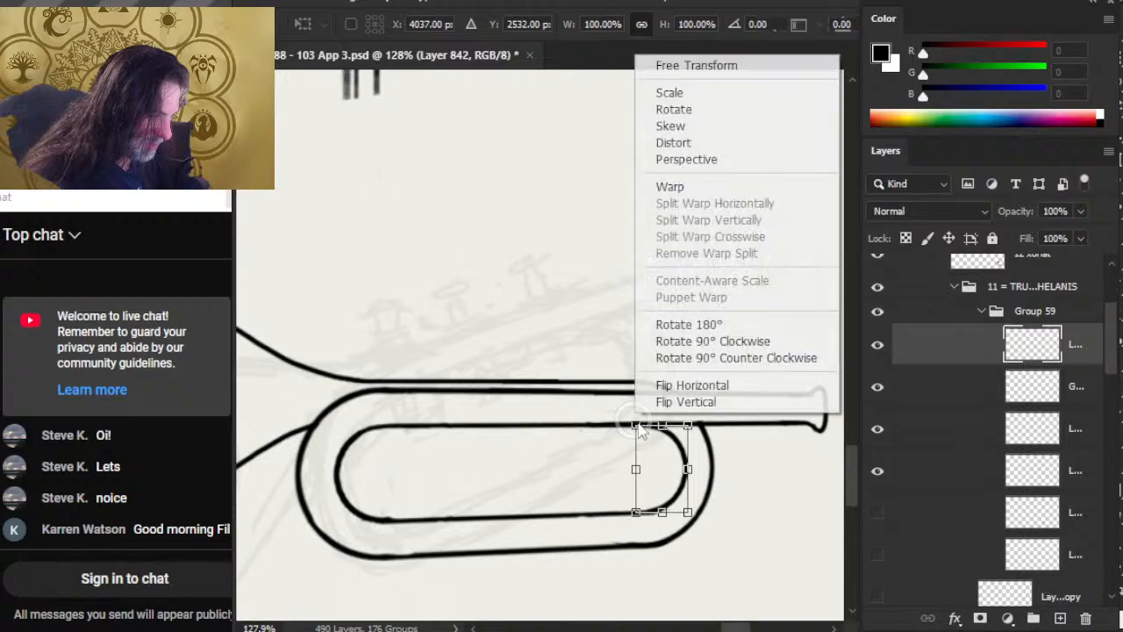
key("Escape")
left_click_drag(636, 424, 638, 423)
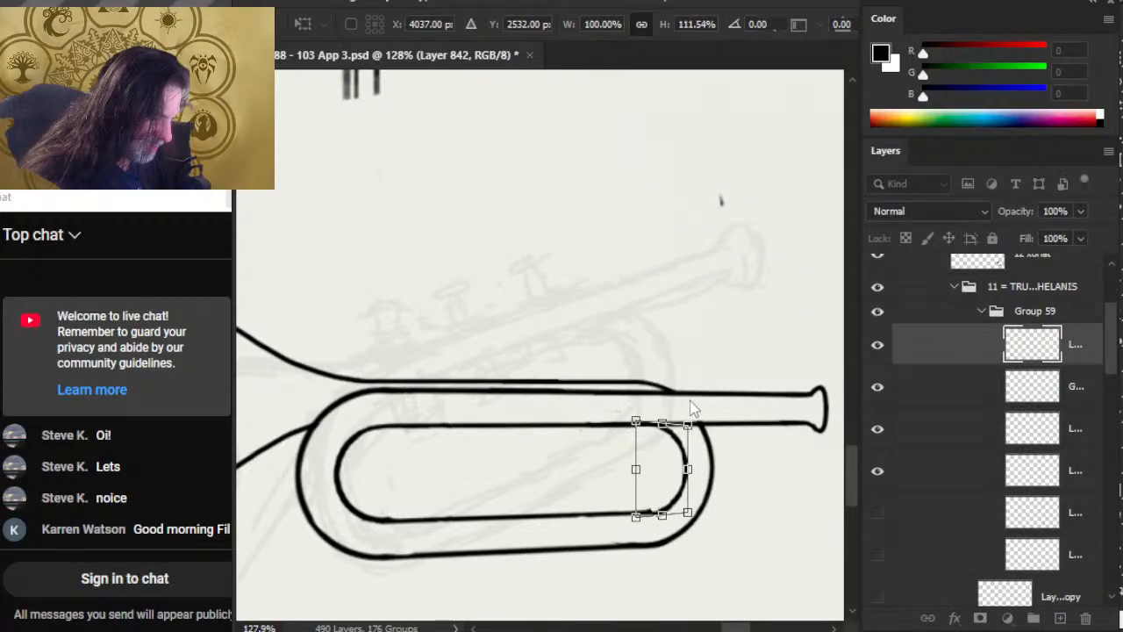
right_click(635, 390)
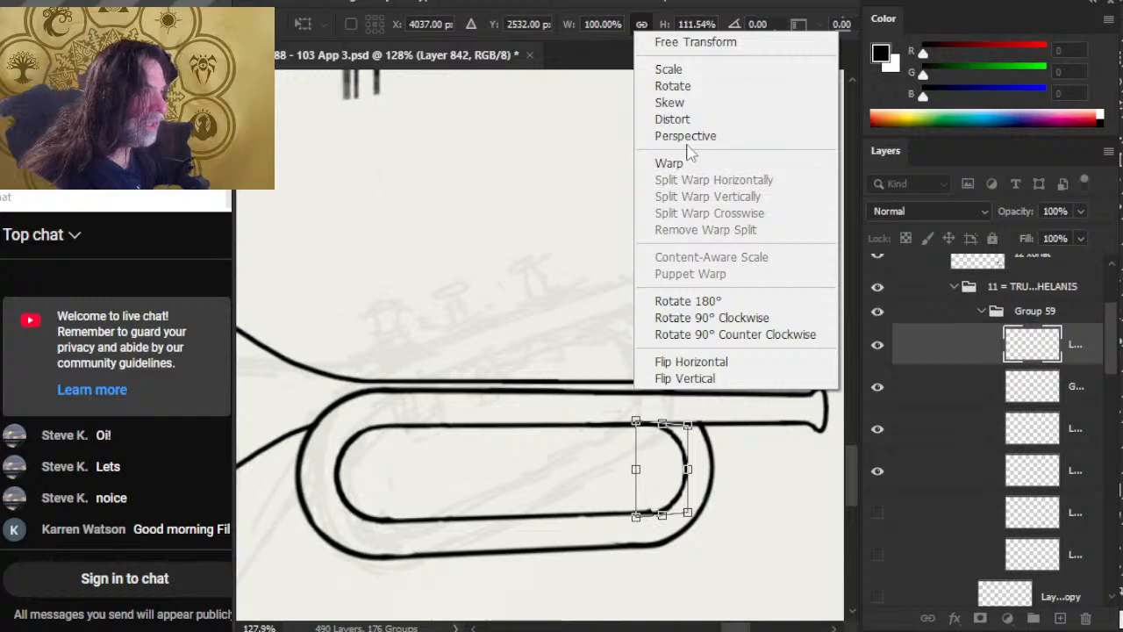
left_click(717, 42)
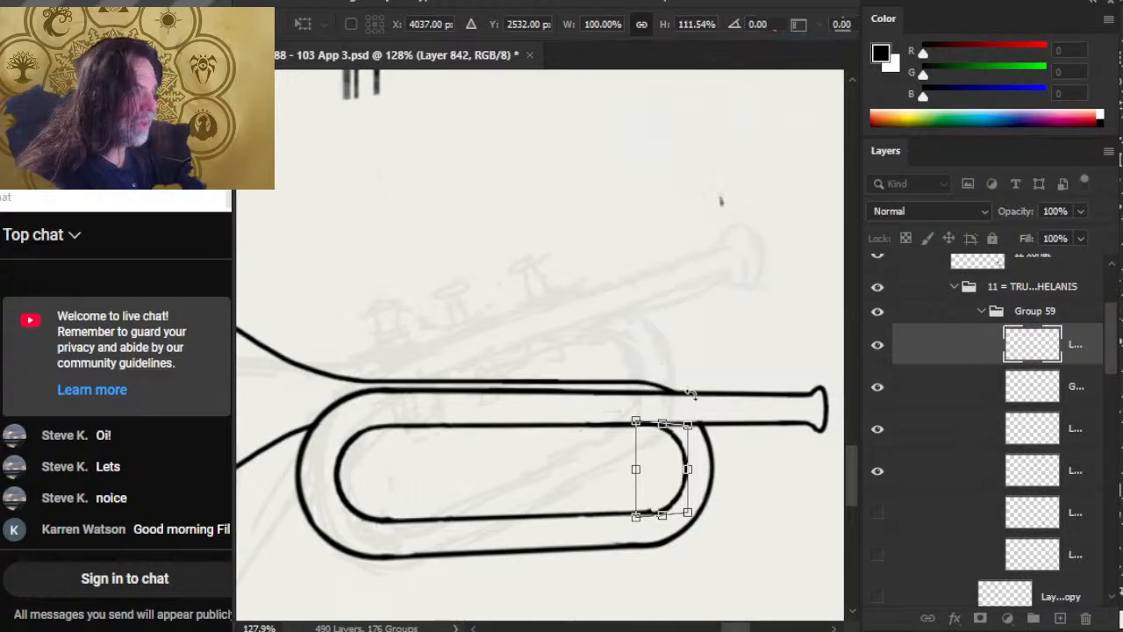
left_click_drag(690, 376, 699, 368)
key("Return")
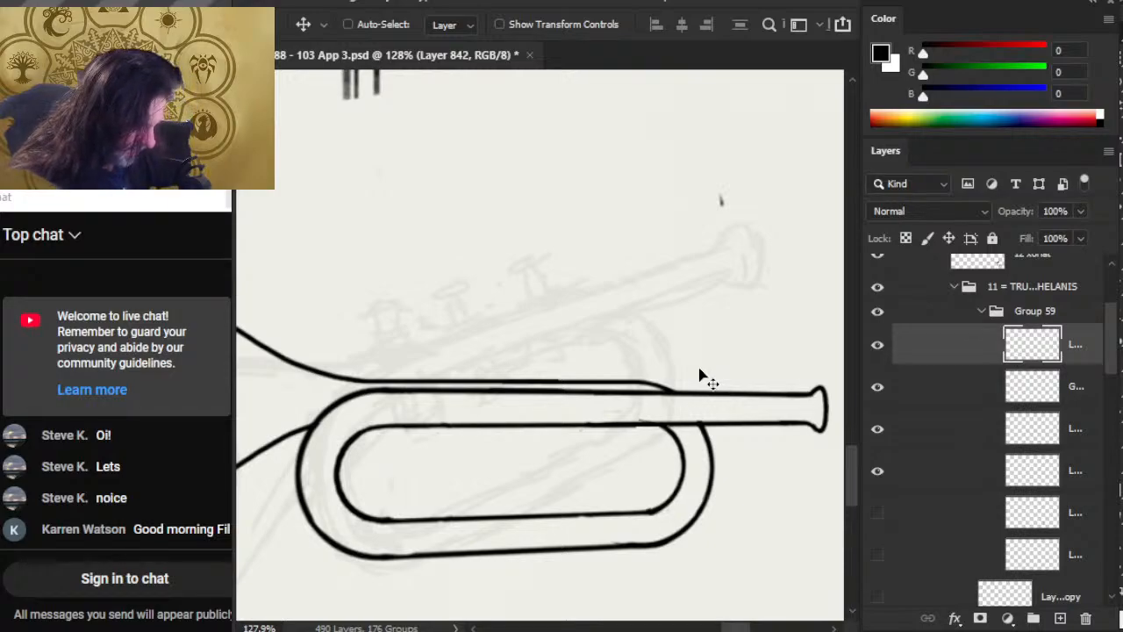
Erase the stray overlapping ends of the inner tubing's right curve at the mouthpiece pipe and the lower tubing line
left_click(879, 396)
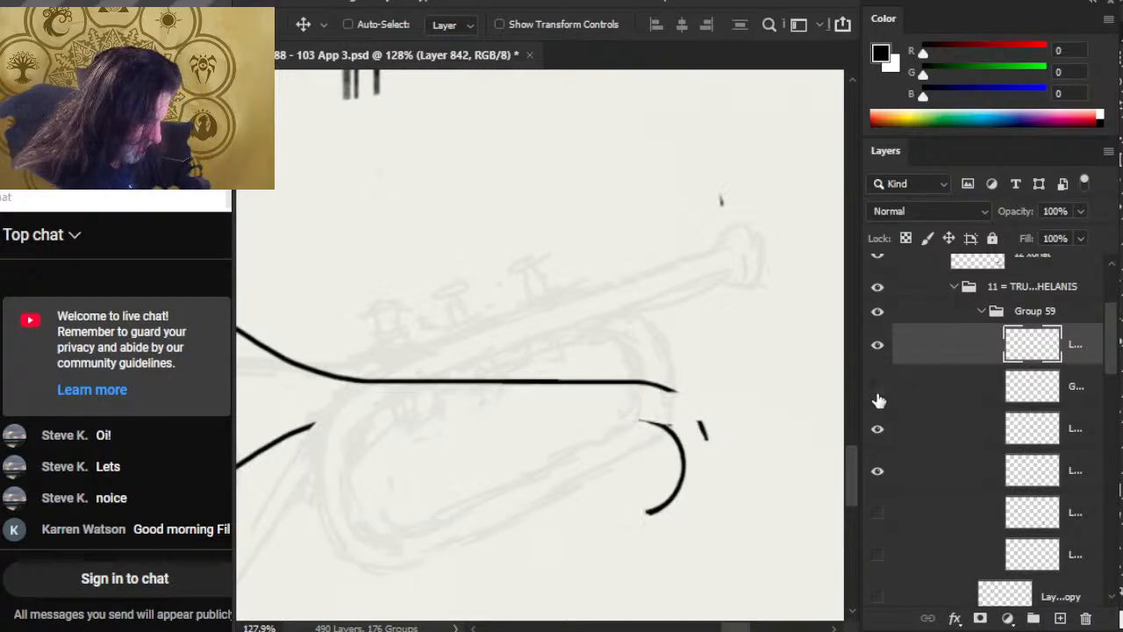
left_click(878, 394)
left_click(895, 403)
key("e")
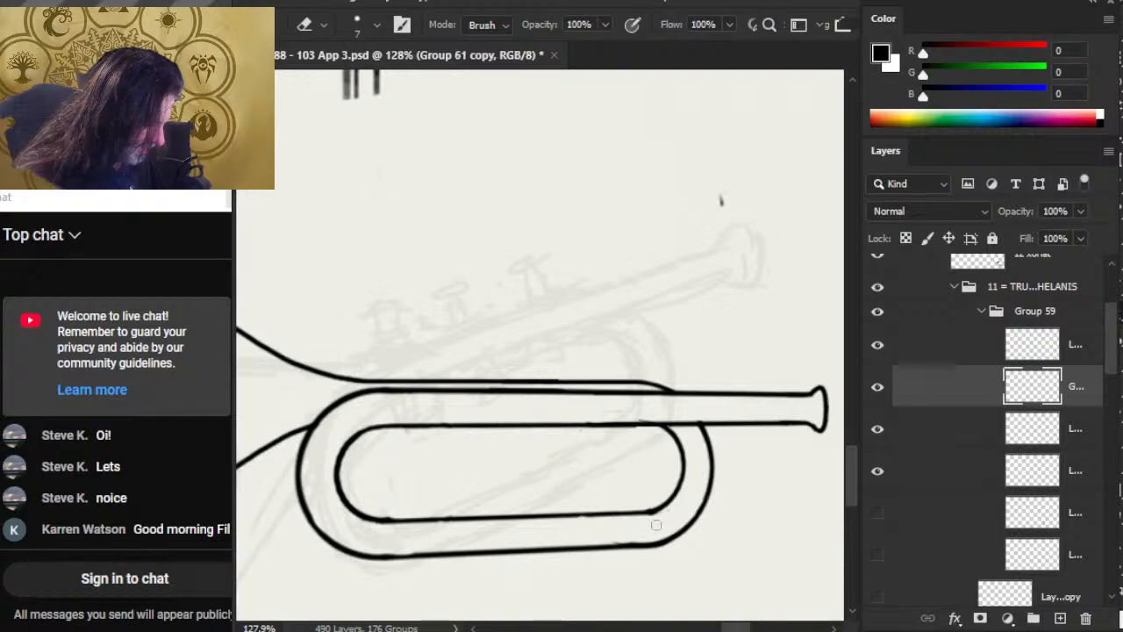
left_click(954, 354)
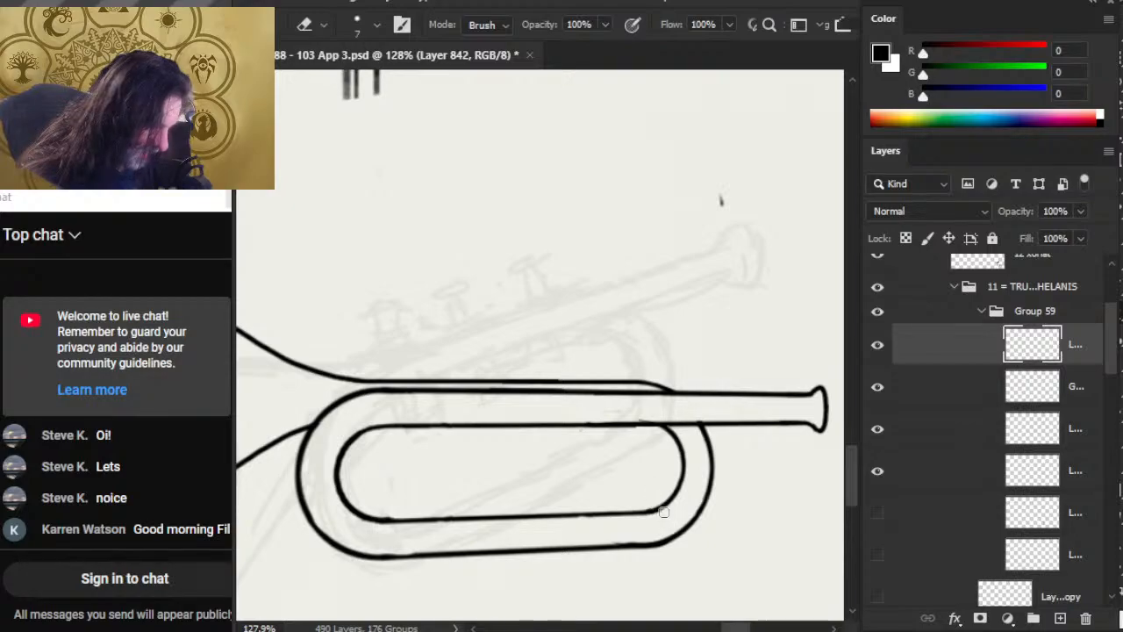
left_click_drag(652, 410, 666, 416)
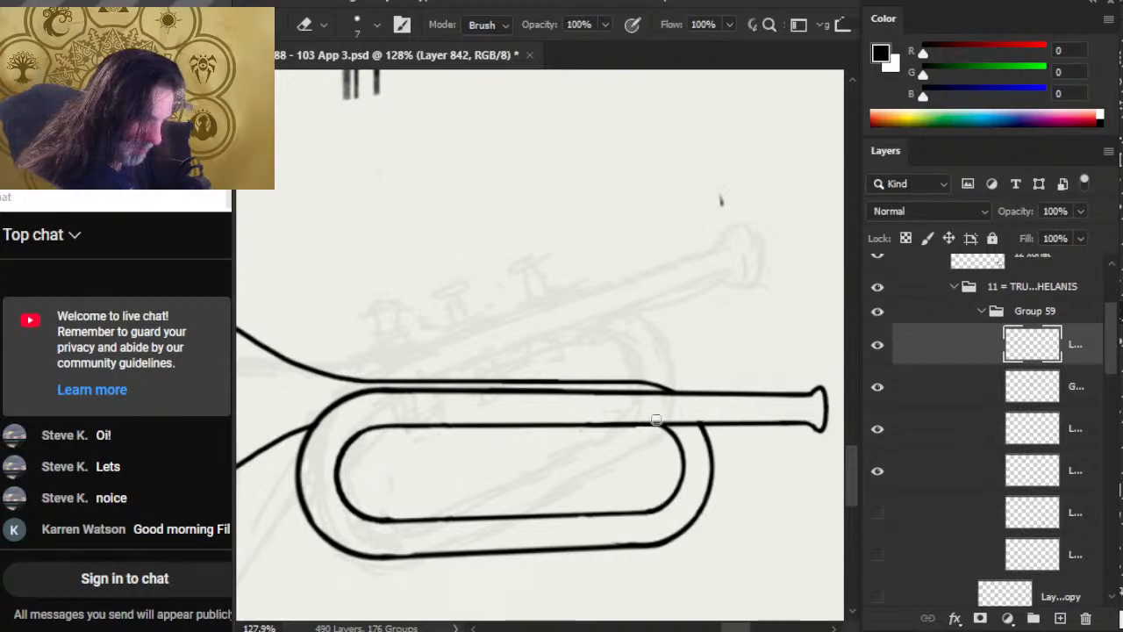
Touch up the inner tubing's upper line and its left corner on the Group 61 copy layer with the eraser and brush
left_click(877, 387)
left_click(877, 387)
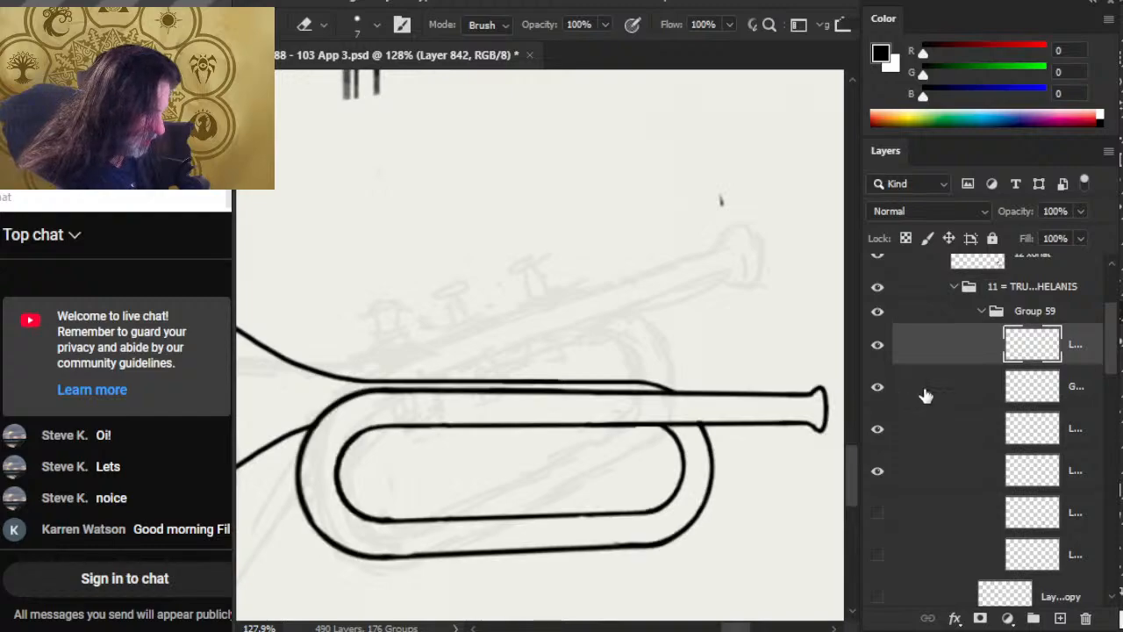
left_click(925, 395)
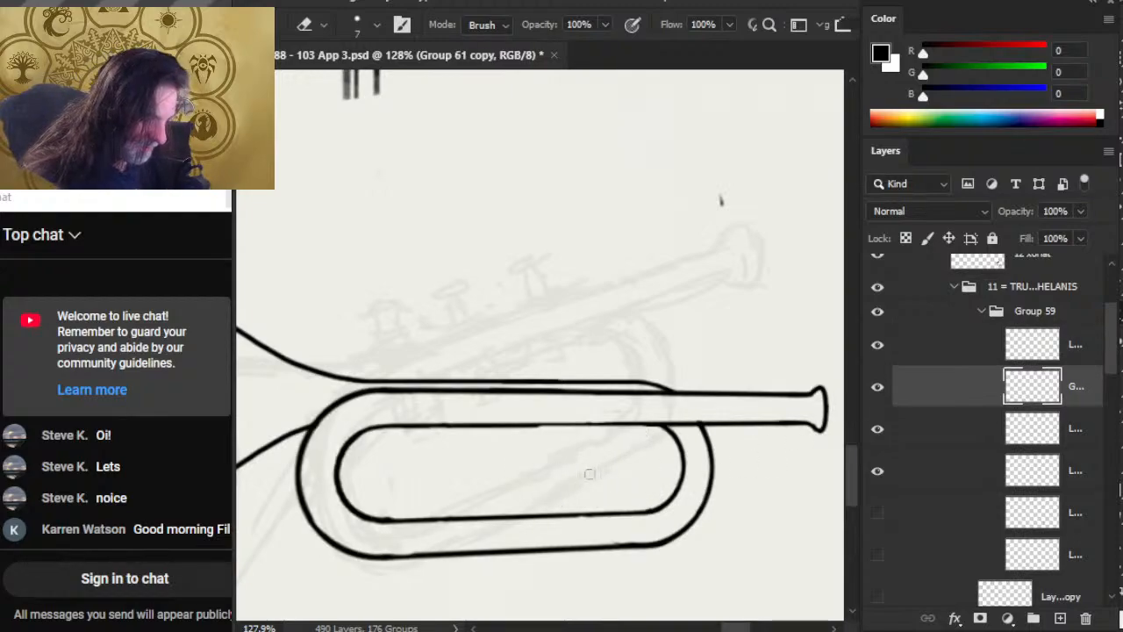
key("ctrl+z")
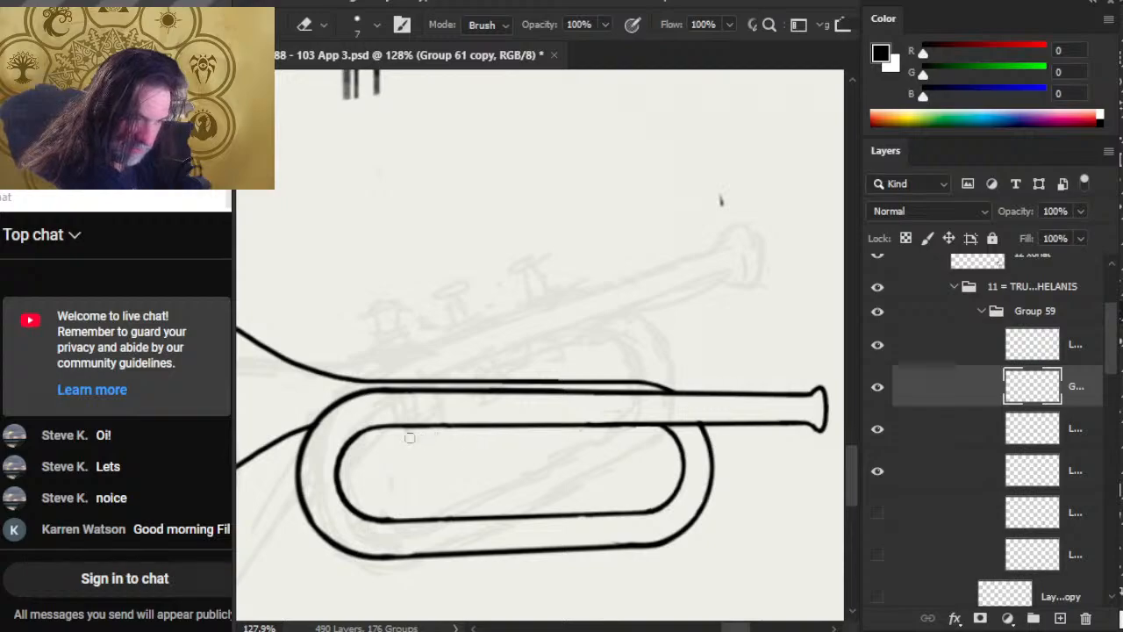
key("b")
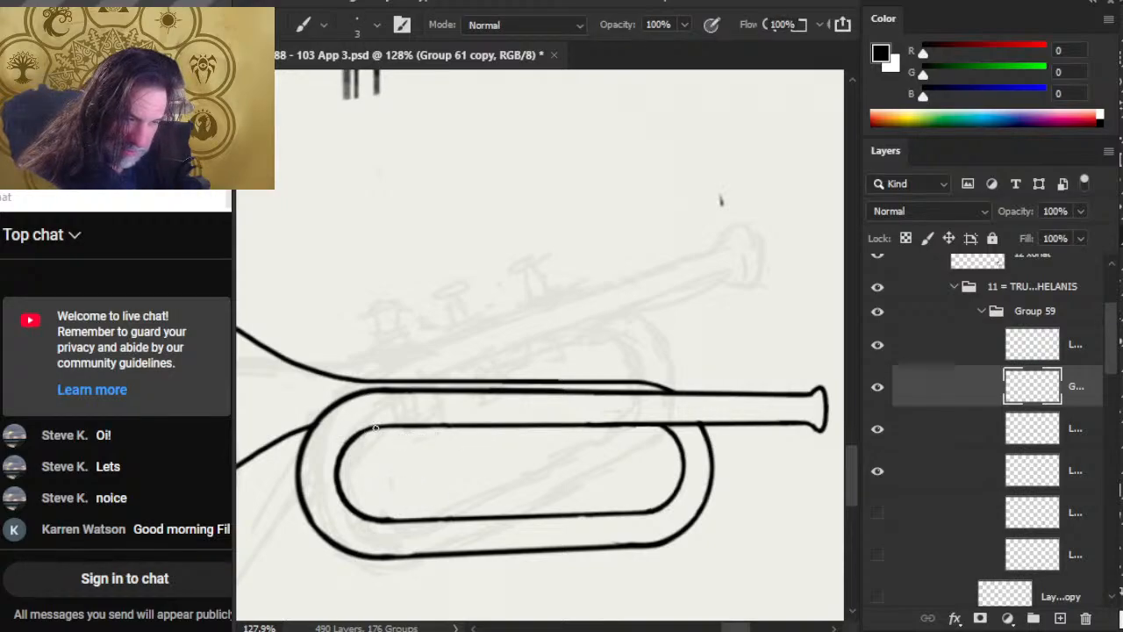
key("e")
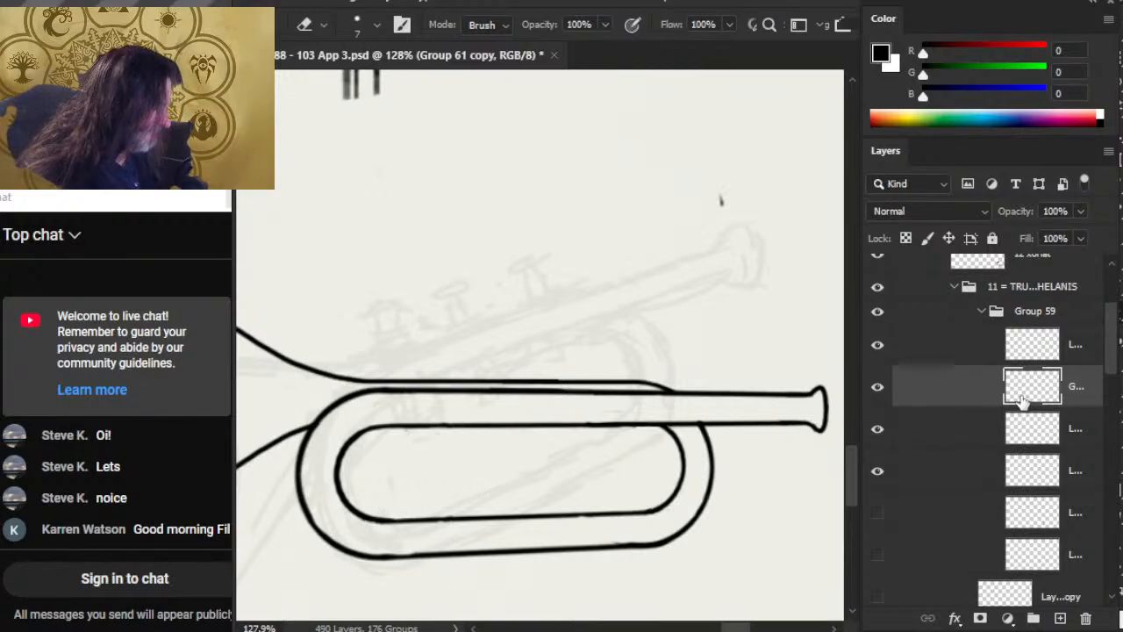
Show the two hidden bell-opening layers in Group 59 to complete the trumpet
key("z")
left_click(652, 483, "alt")
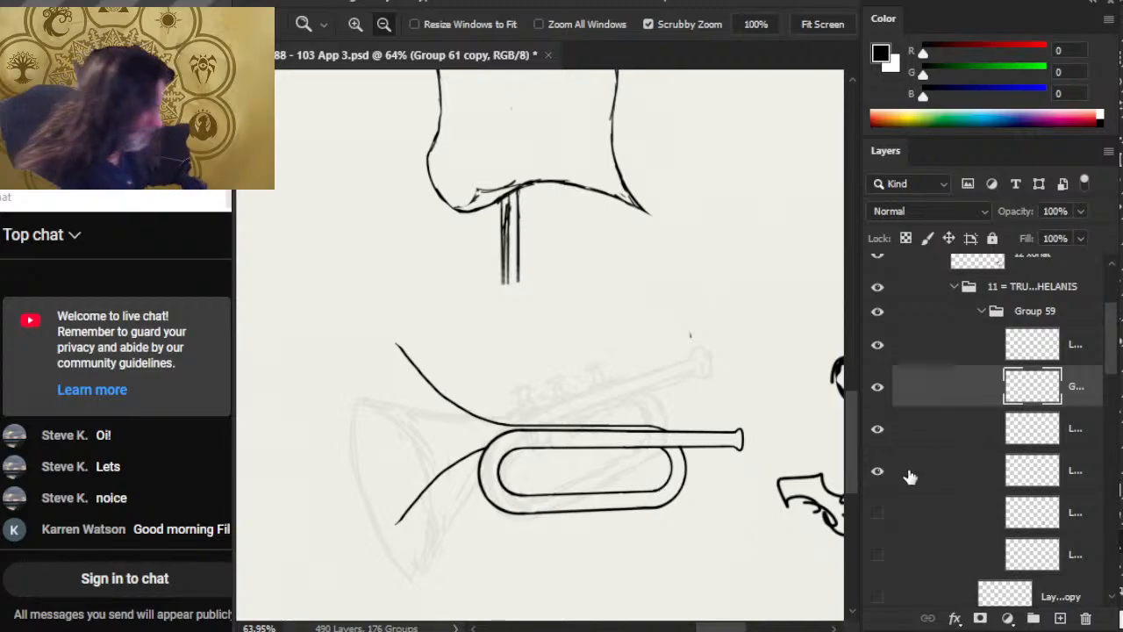
left_click(877, 513)
left_click(878, 557)
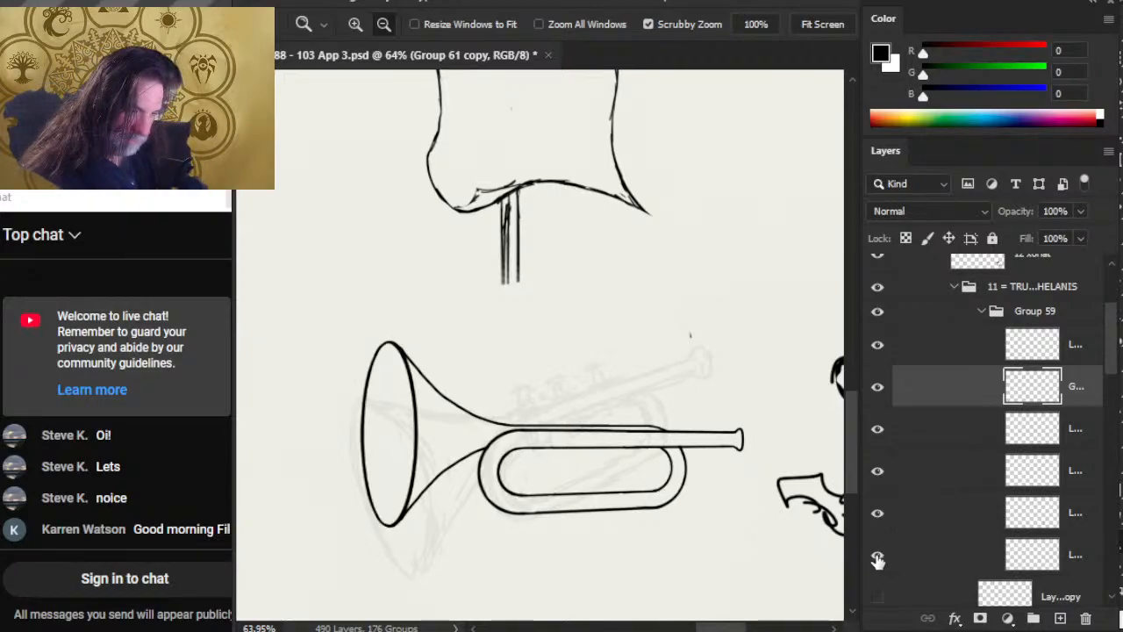
left_click(698, 528, "alt")
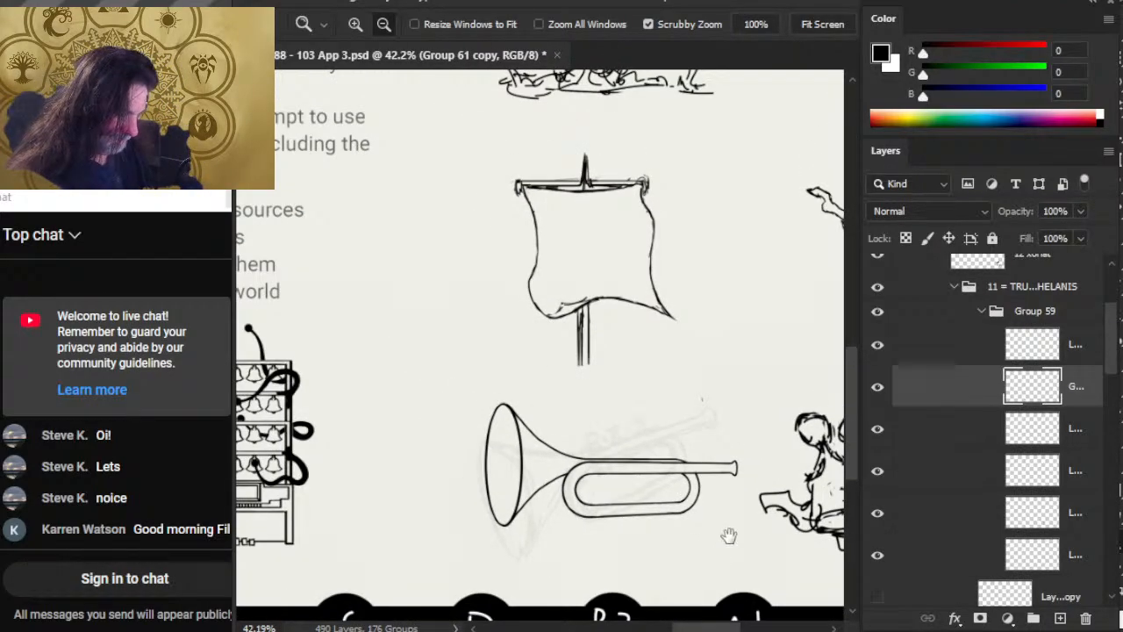
left_click_drag(727, 534, 602, 426)
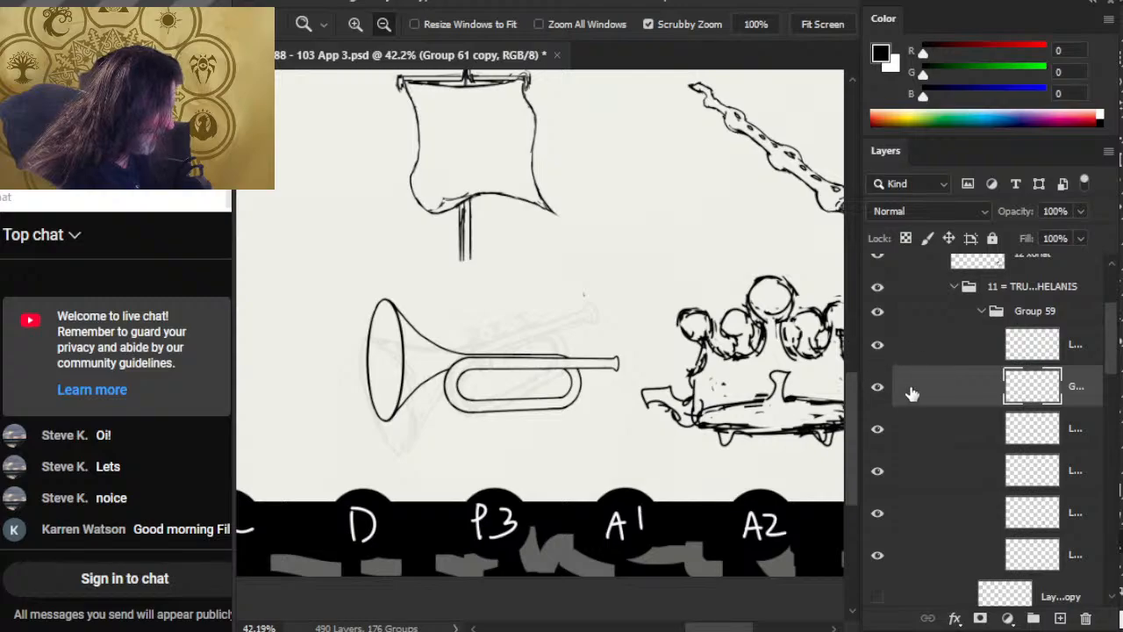
Collapse Group 59, then hide and show it to compare the inked trumpet with the faint original sketch
left_click(983, 312)
left_click(877, 316)
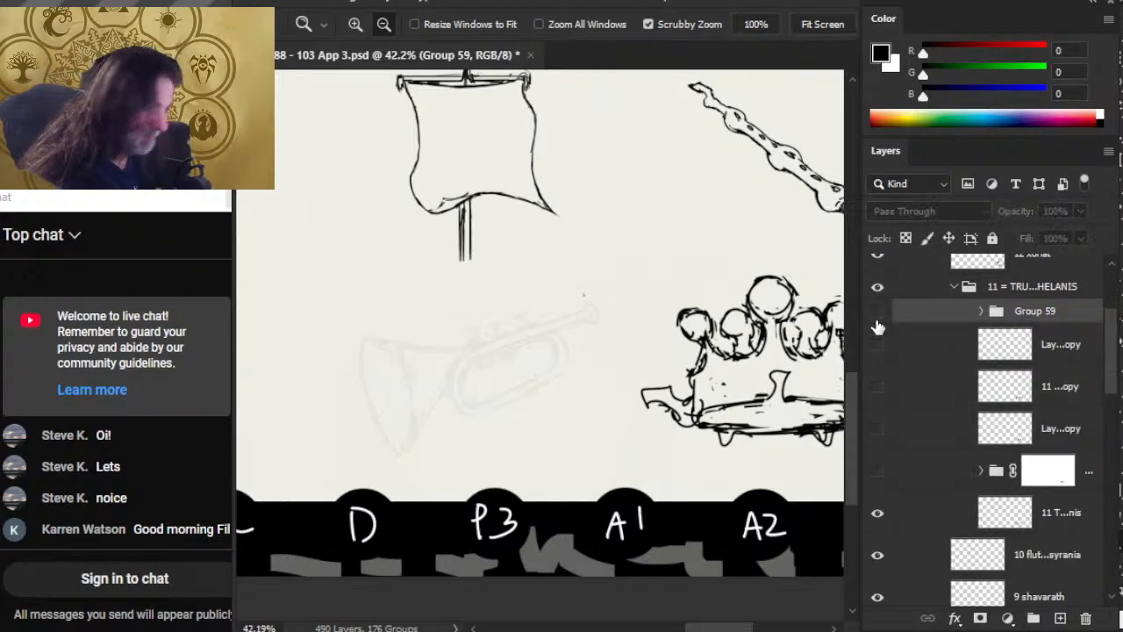
left_click_drag(506, 363, 571, 459)
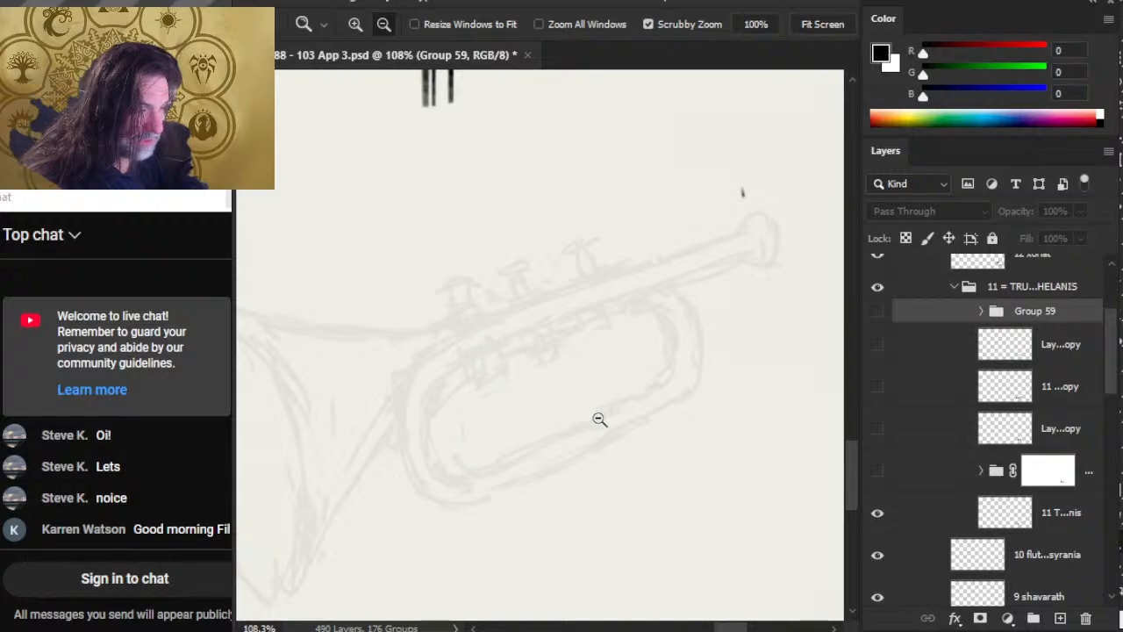
left_click_drag(599, 418, 532, 394)
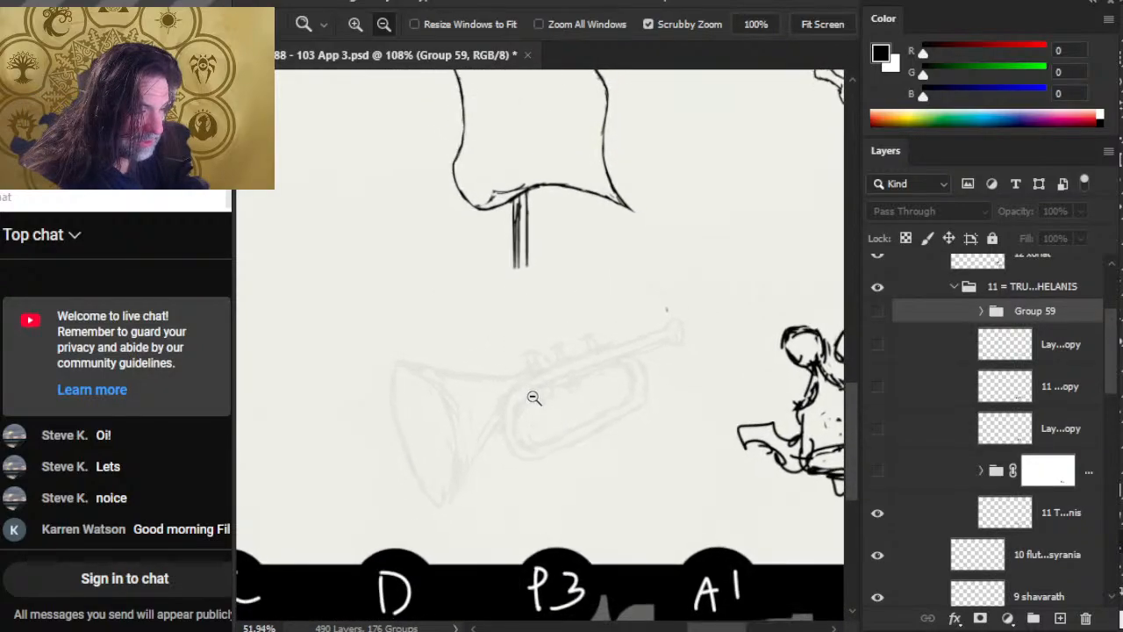
left_click(879, 312)
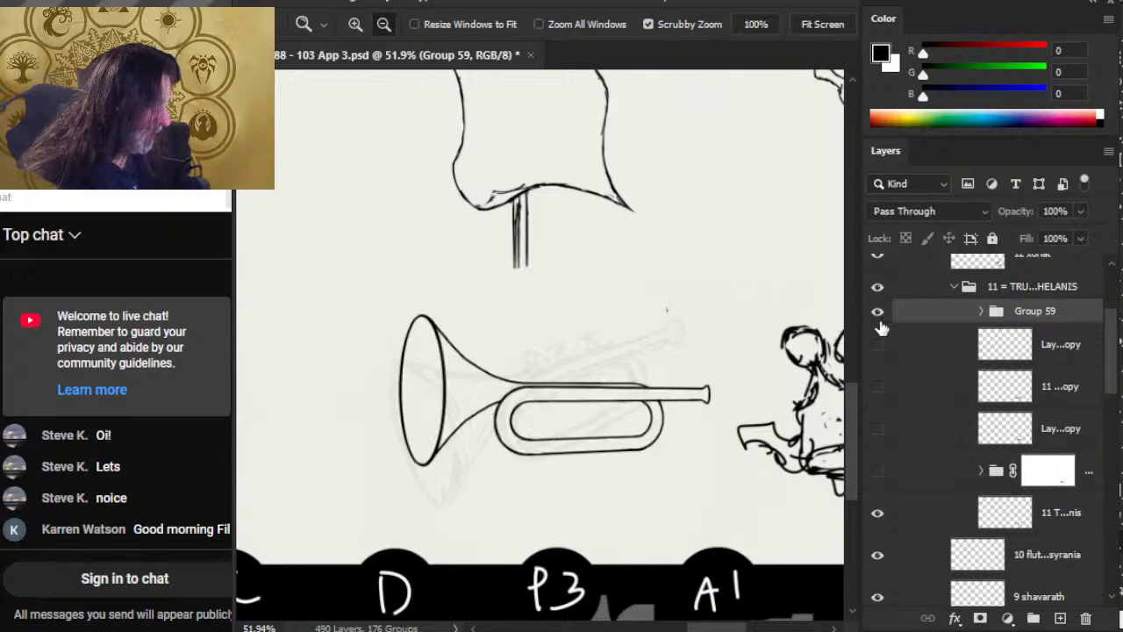
Check the three hidden copy layers and the masked group below Group 59 by switching their visibility on and off
left_click(878, 345)
left_click(877, 345)
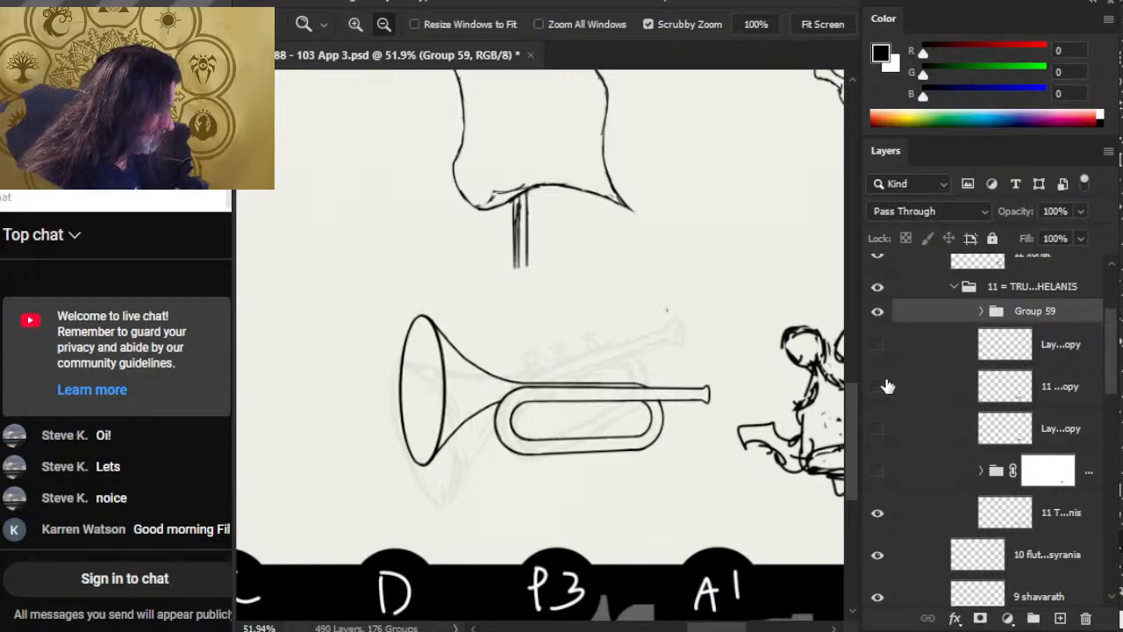
left_click(878, 386)
left_click(878, 386)
left_click(891, 392)
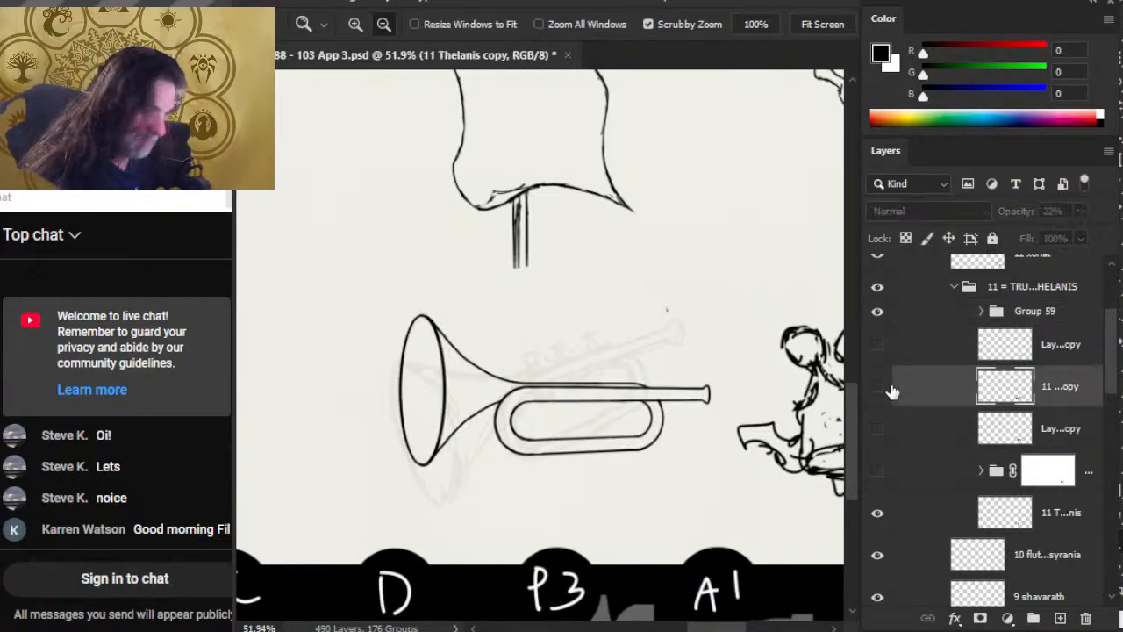
left_click(878, 387)
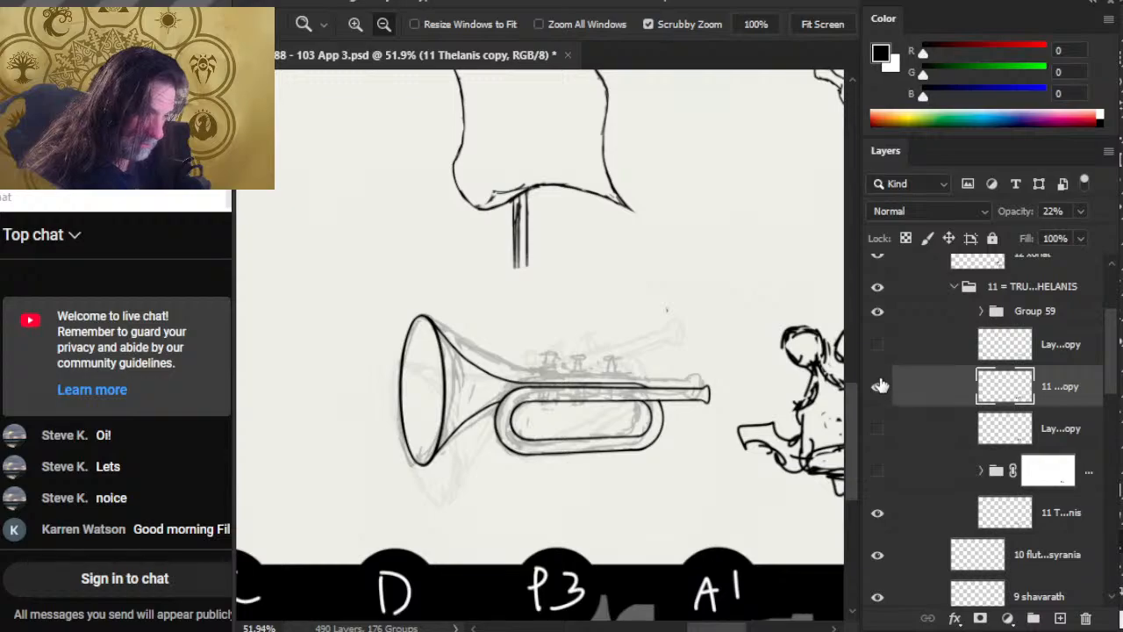
left_click(878, 386)
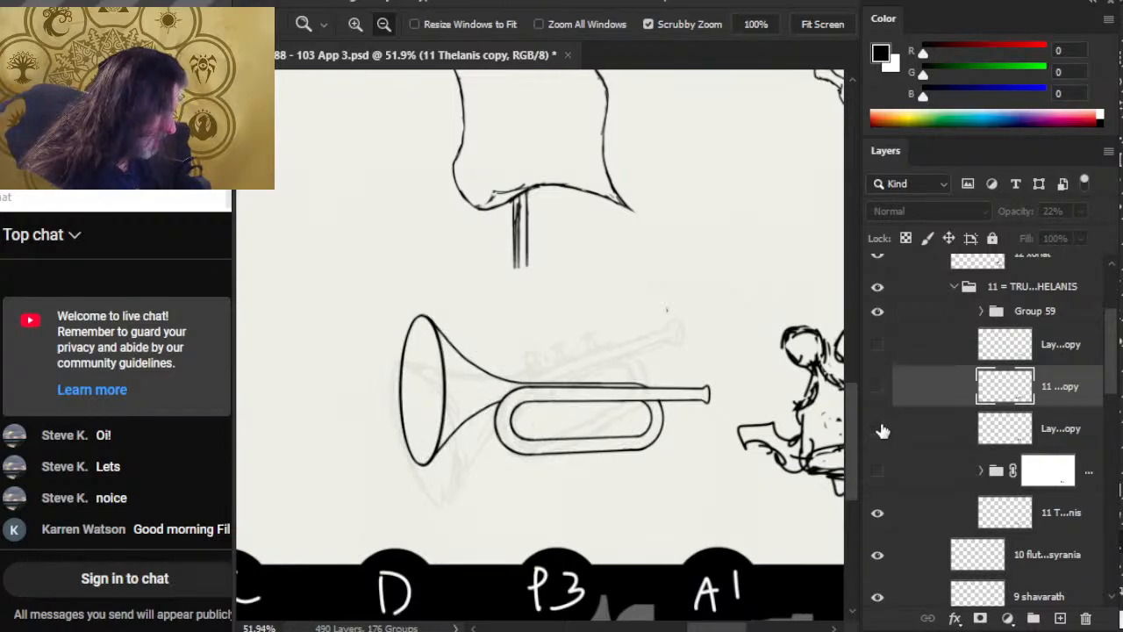
left_click(879, 429)
left_click(879, 429)
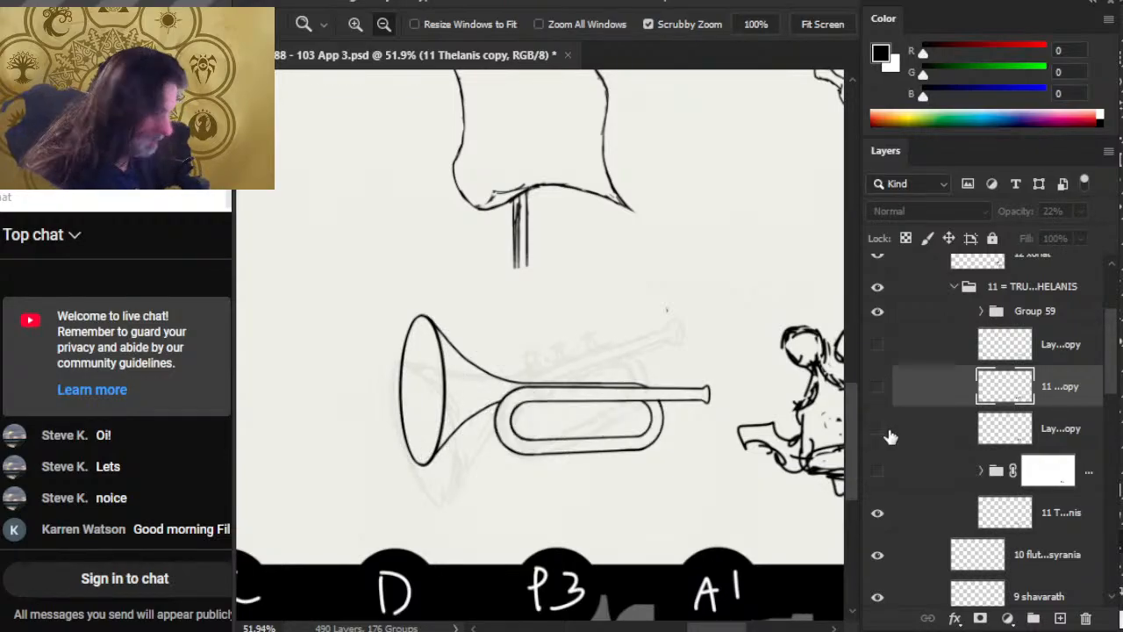
left_click(879, 479)
left_click(881, 480)
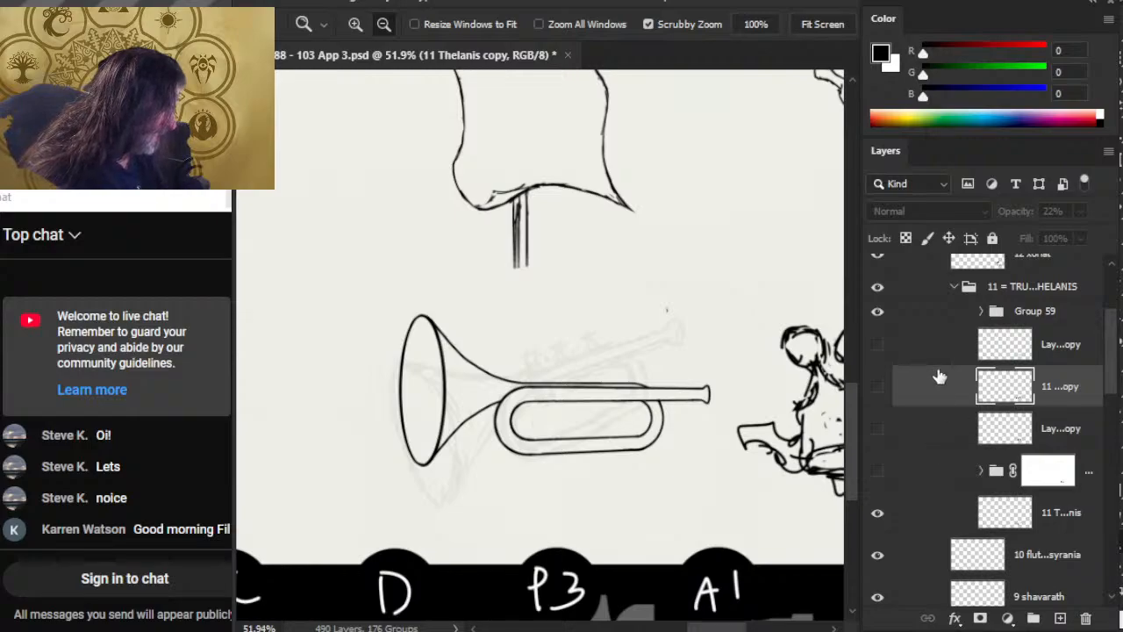
Move the three hidden copy layers below Group 59 into the masked Group 61
left_click(950, 429)
left_click(948, 354, "shift")
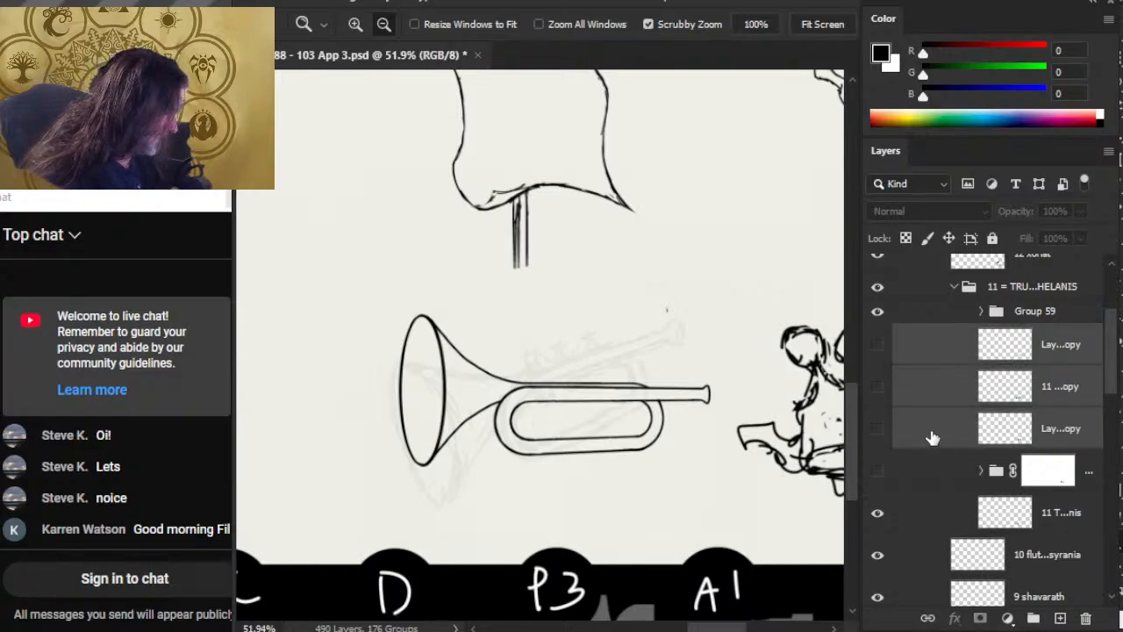
left_click_drag(942, 443, 937, 471)
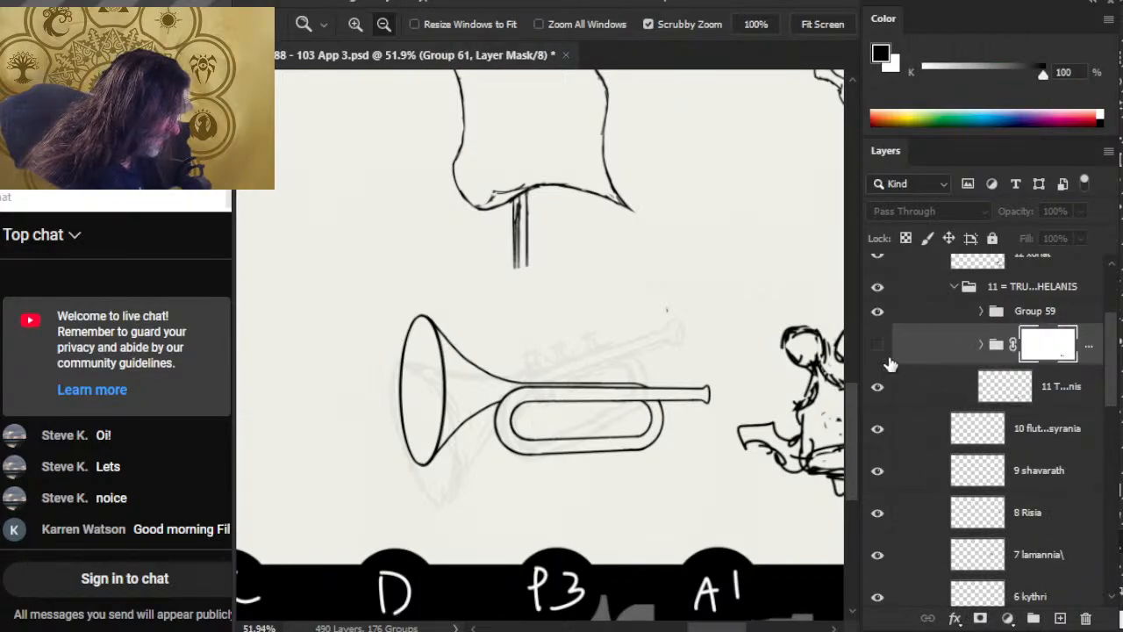
Move the hidden Group 61 out of the trumpet group and into the trash] folder
scroll(1109, 374, "down", 1)
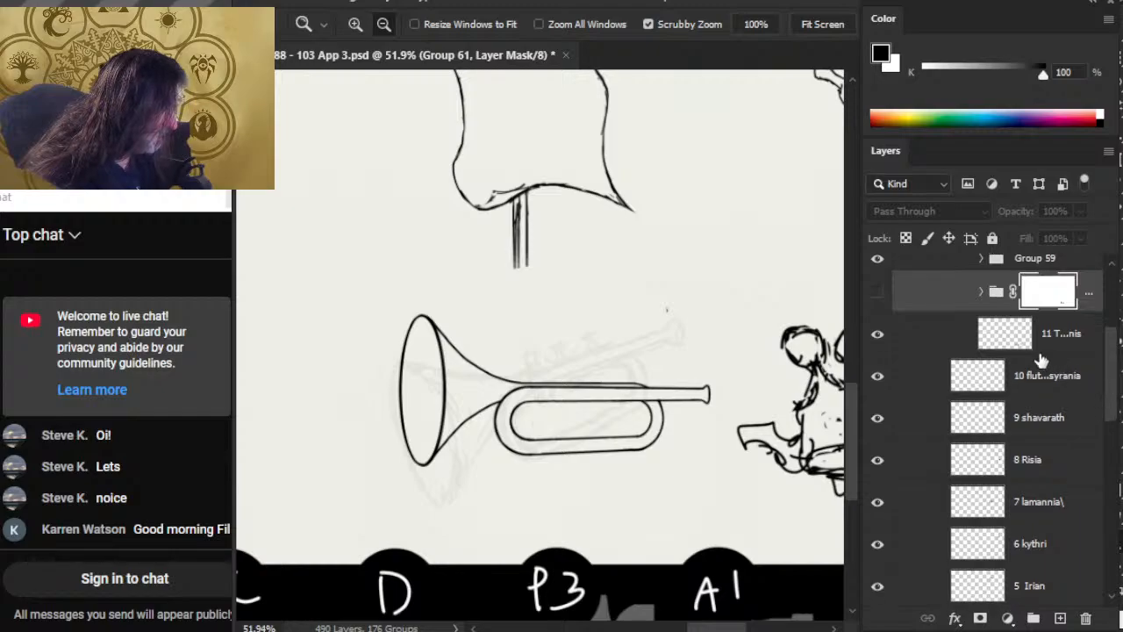
left_click_drag(945, 299, 935, 537)
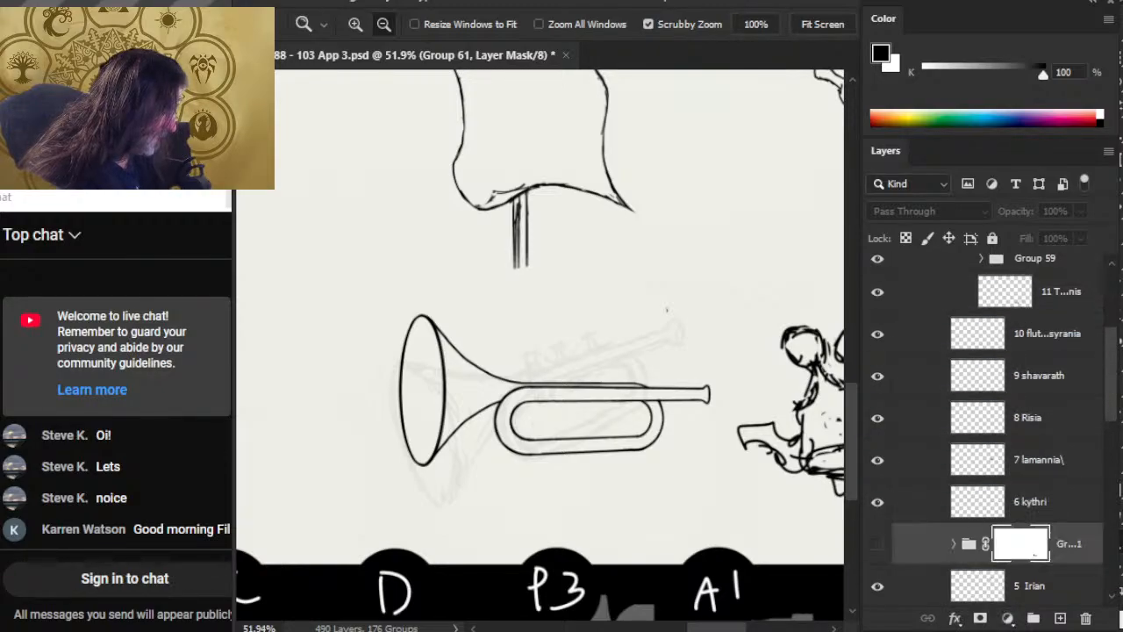
scroll(930, 364, "down", 4)
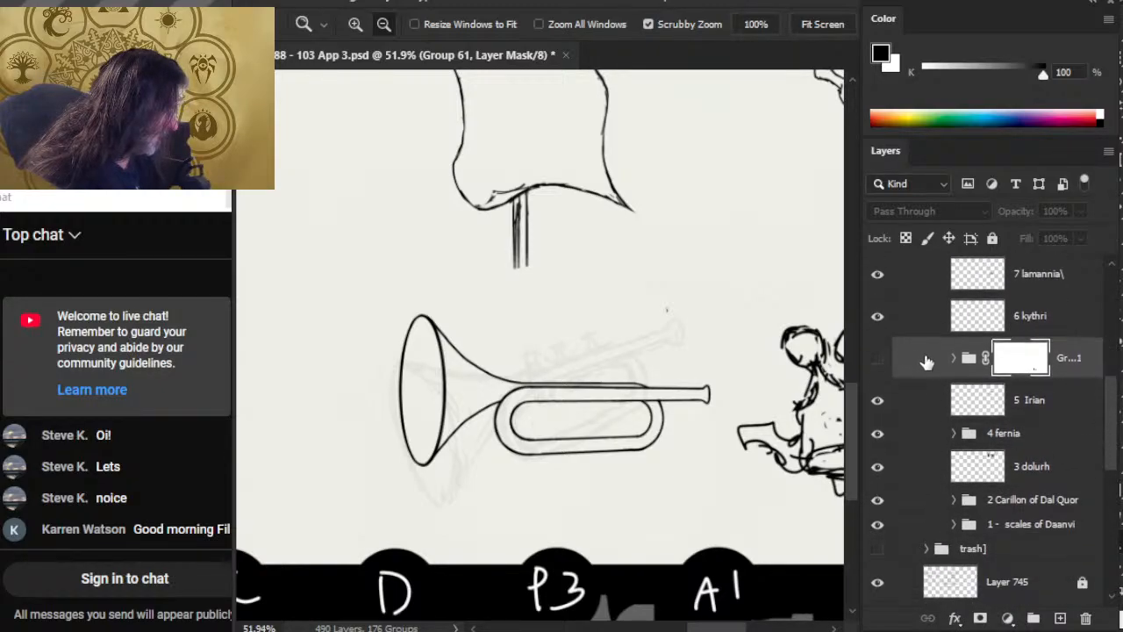
left_click_drag(924, 374, 969, 548)
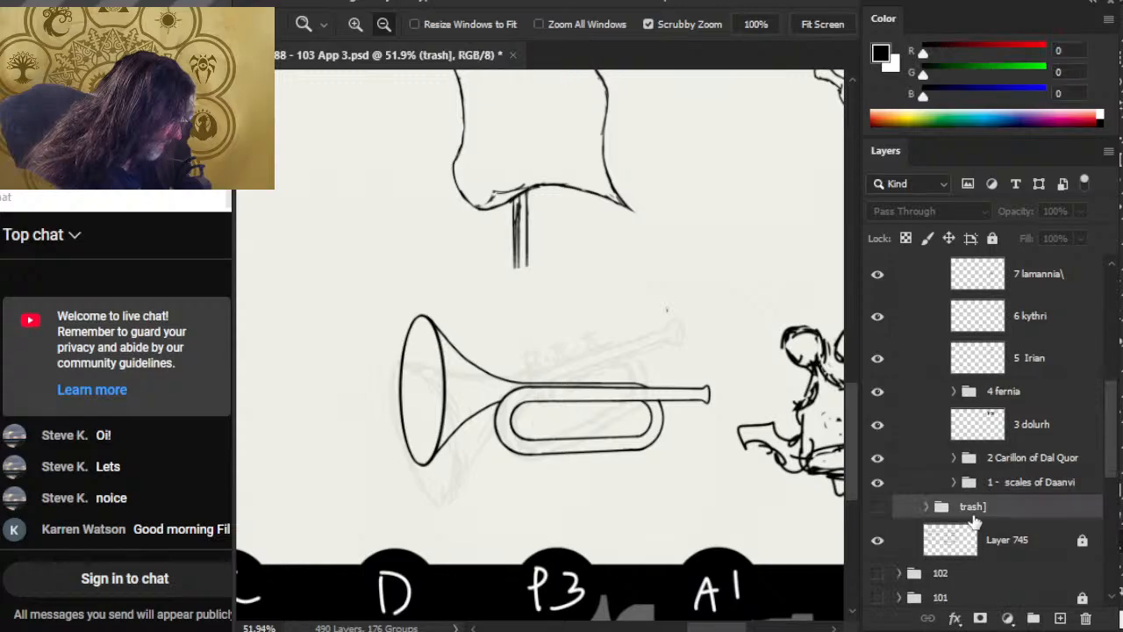
Look through the 1 - scales of Daanvi group, collapse Group 57 and Group 57 copy inside it, and close it again
left_click(954, 483)
scroll(986, 394, "down", 4)
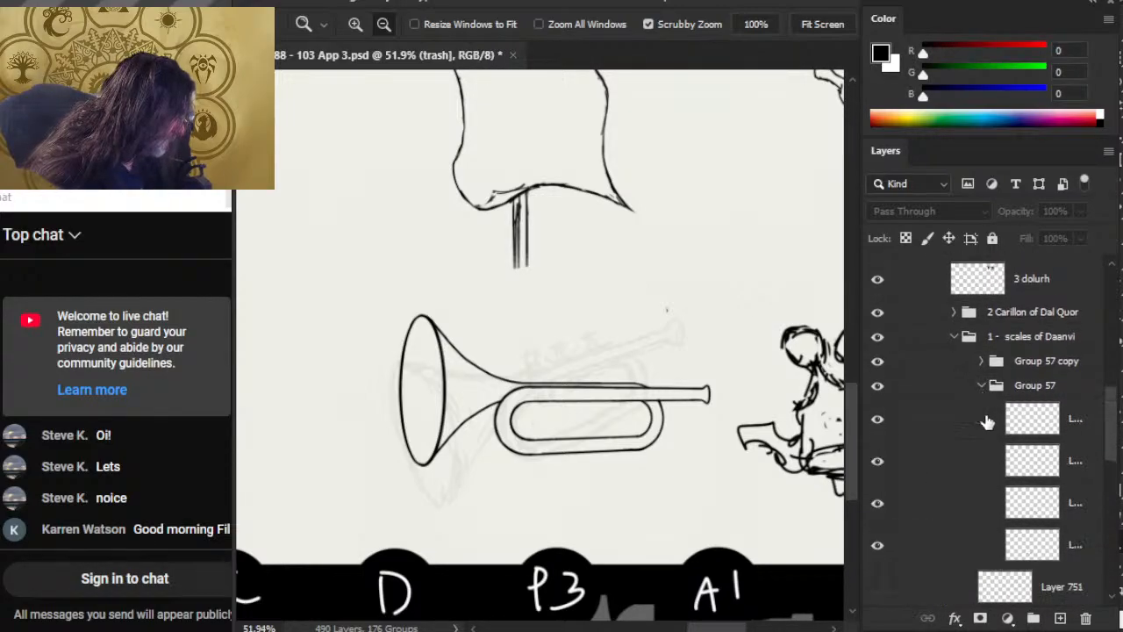
left_click(981, 361)
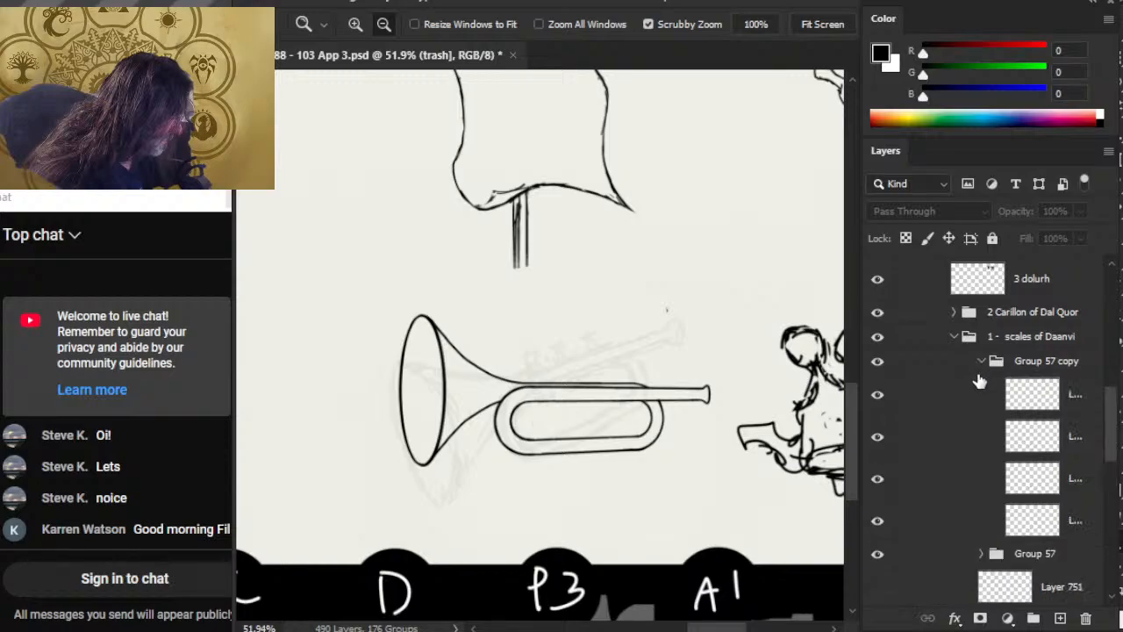
left_click(981, 362)
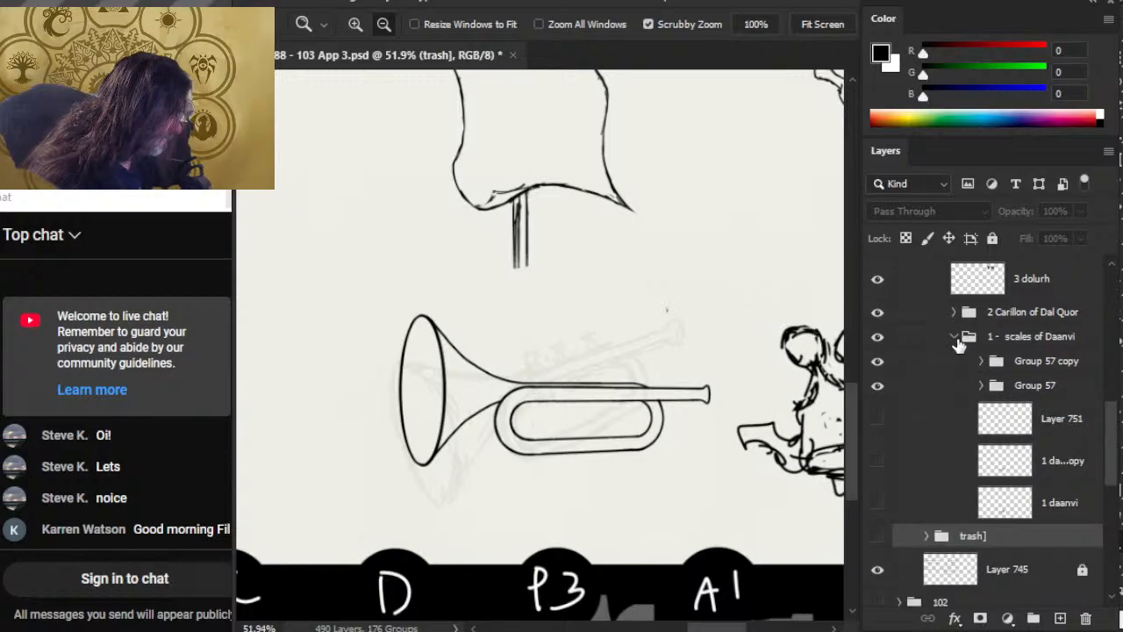
left_click(954, 338)
Move the hidden scrap group out of the 2 Carillon of Dal Quor group into the trash] folder, and collapse the Carillon group
left_click(953, 312)
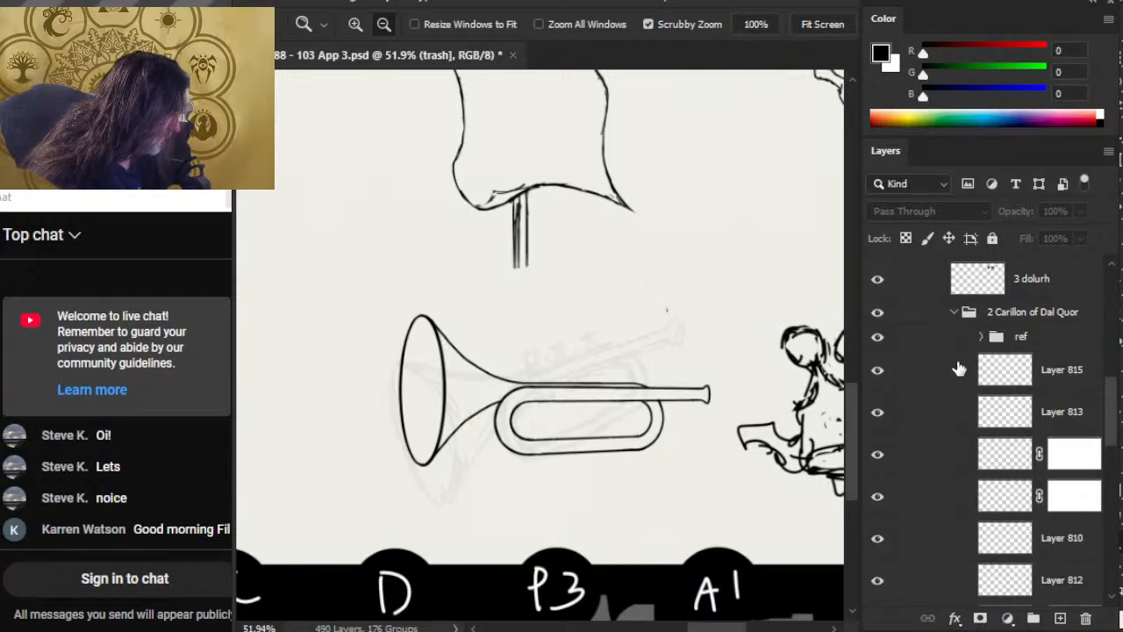
left_click_drag(1111, 408, 1106, 471)
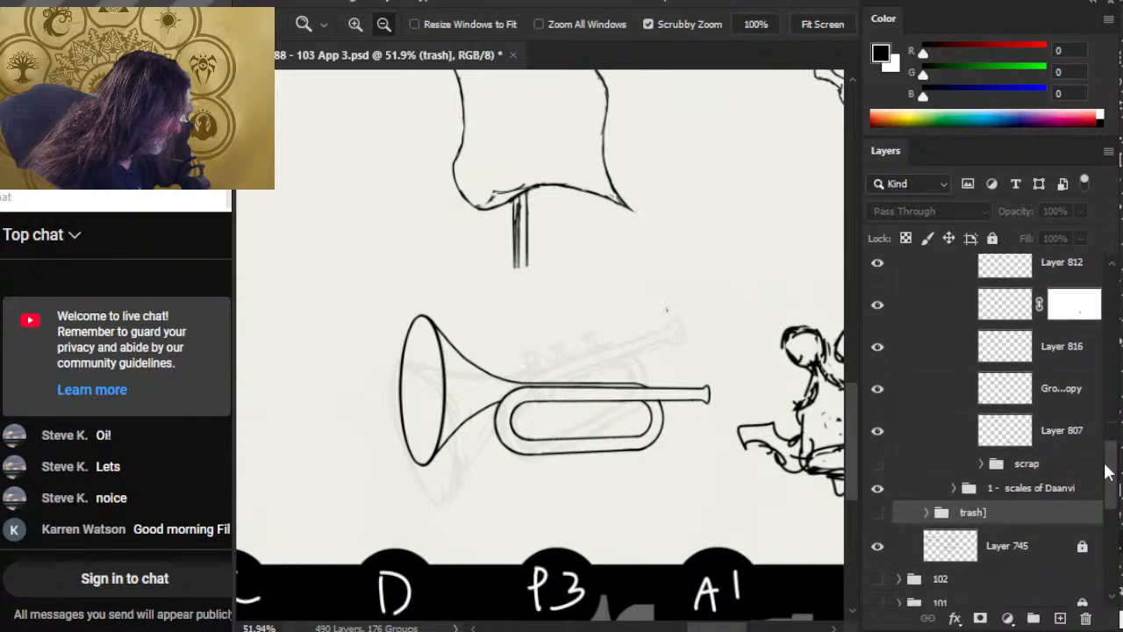
scroll(1083, 448, "down", 2)
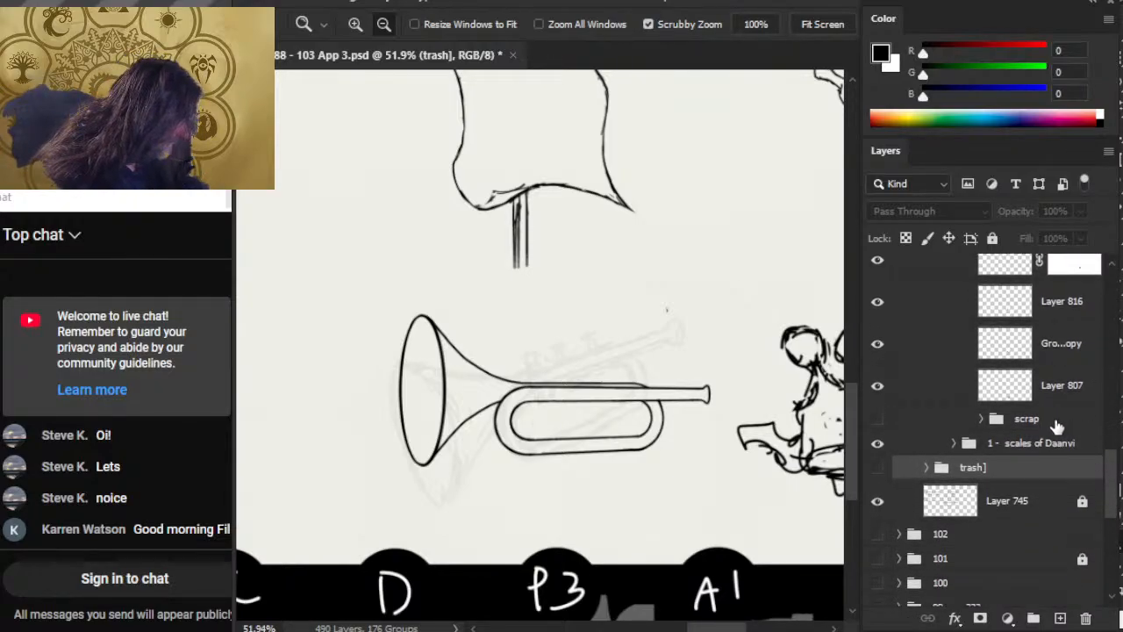
left_click(1053, 421)
key("Delete")
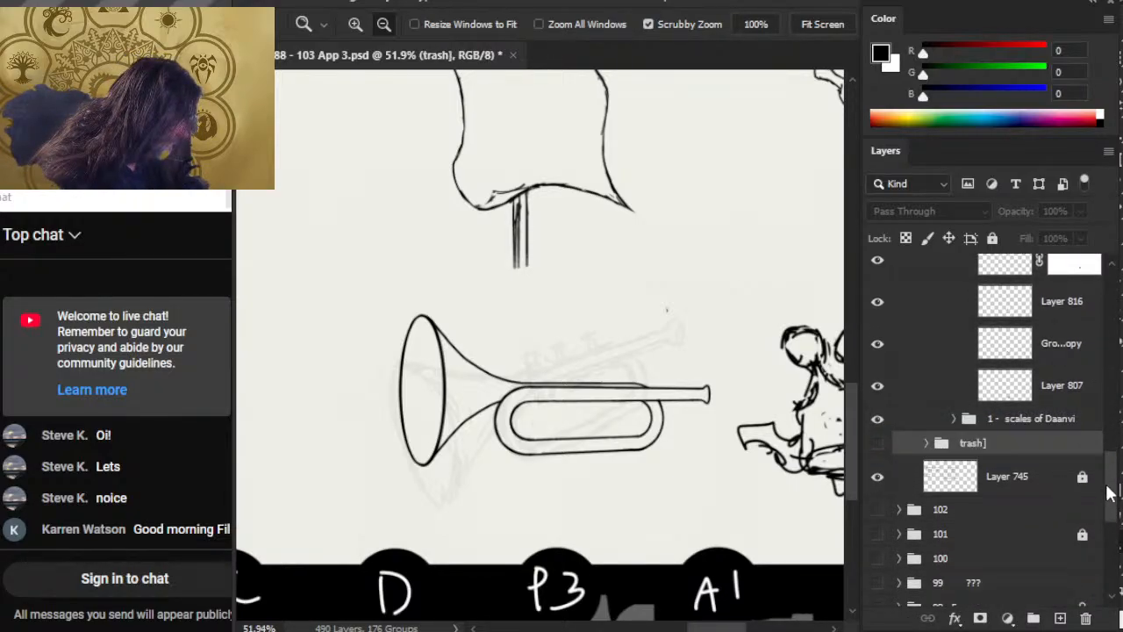
scroll(1117, 493, "up", 10)
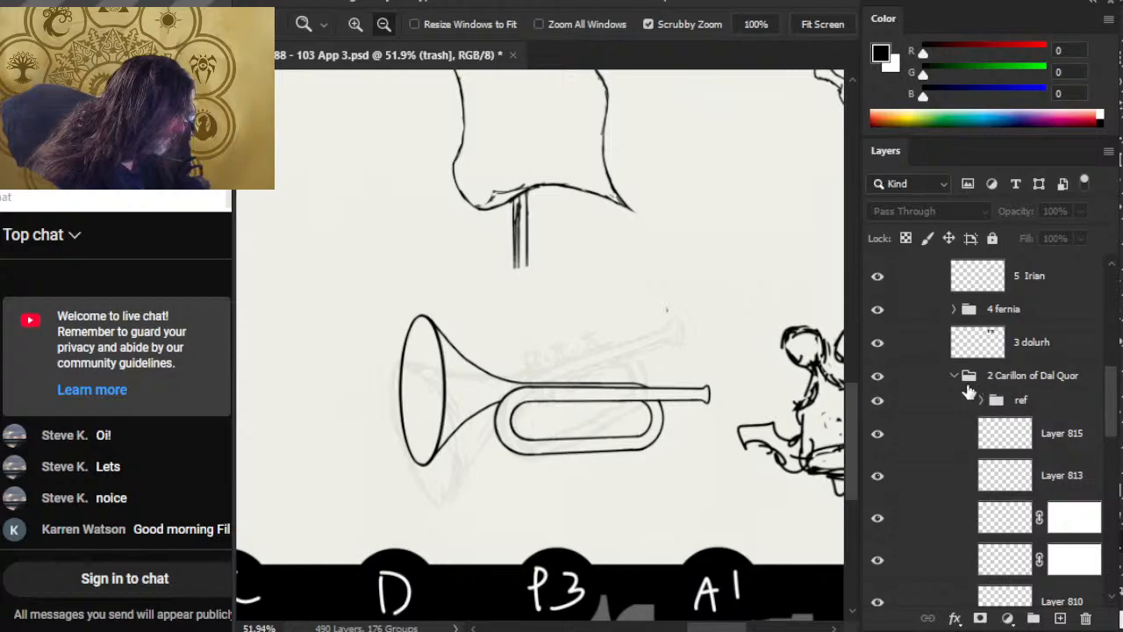
left_click(954, 377)
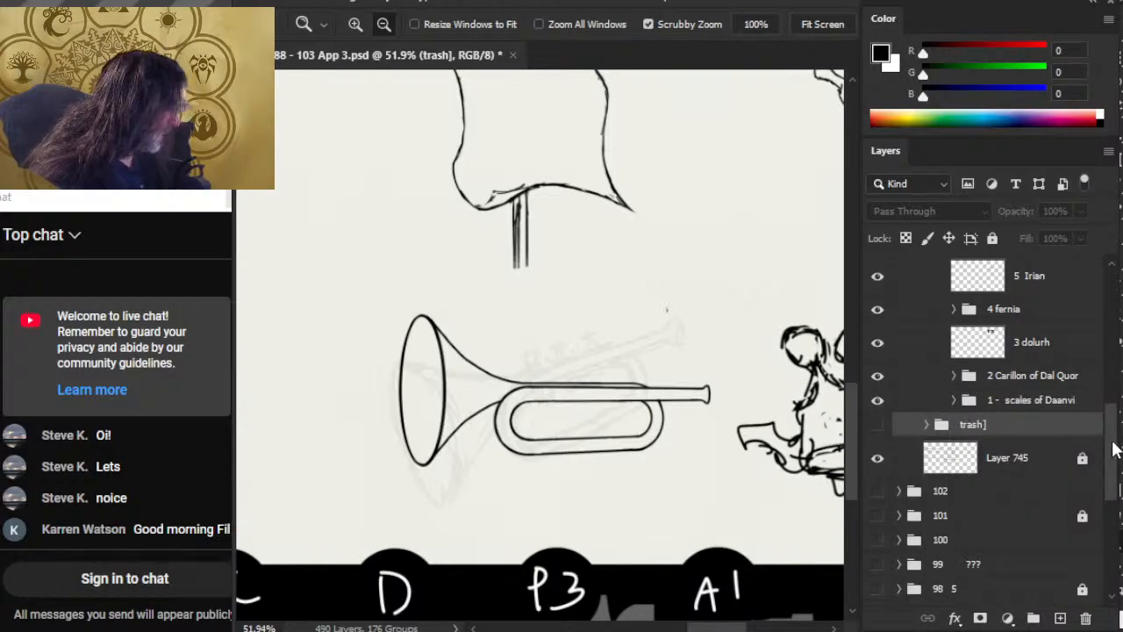
Collapse the 11 = Trumpet of Thelanis group and move it down the layer order to between 6 kythri and 5 Irian
left_click_drag(1112, 449, 1093, 321)
scroll(1084, 316, "down", 2)
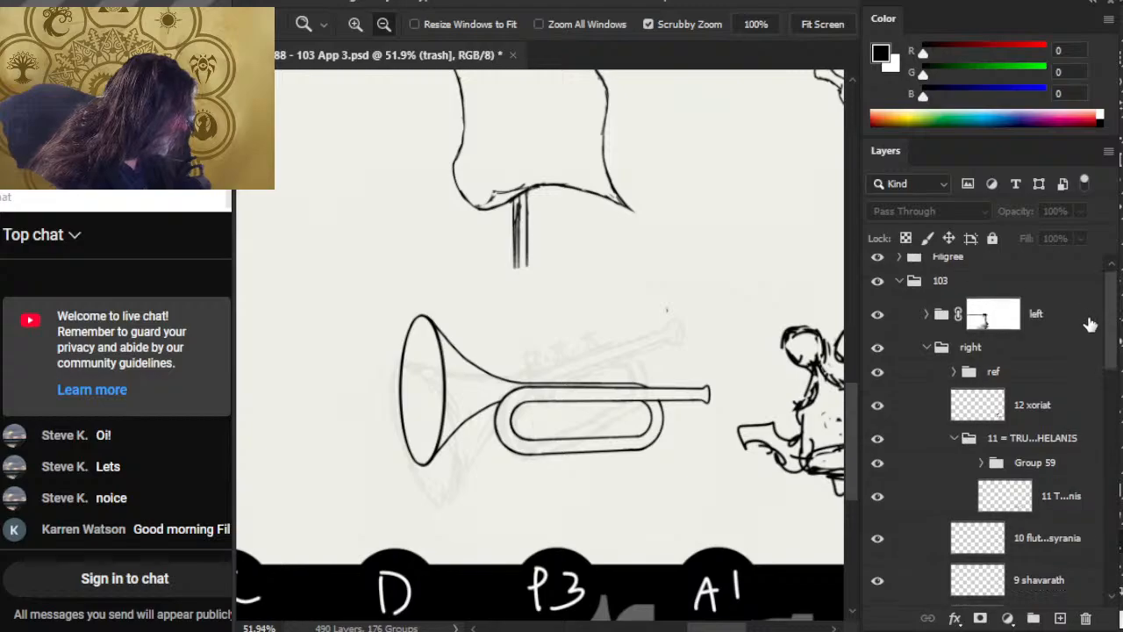
left_click_drag(1089, 331, 1095, 358)
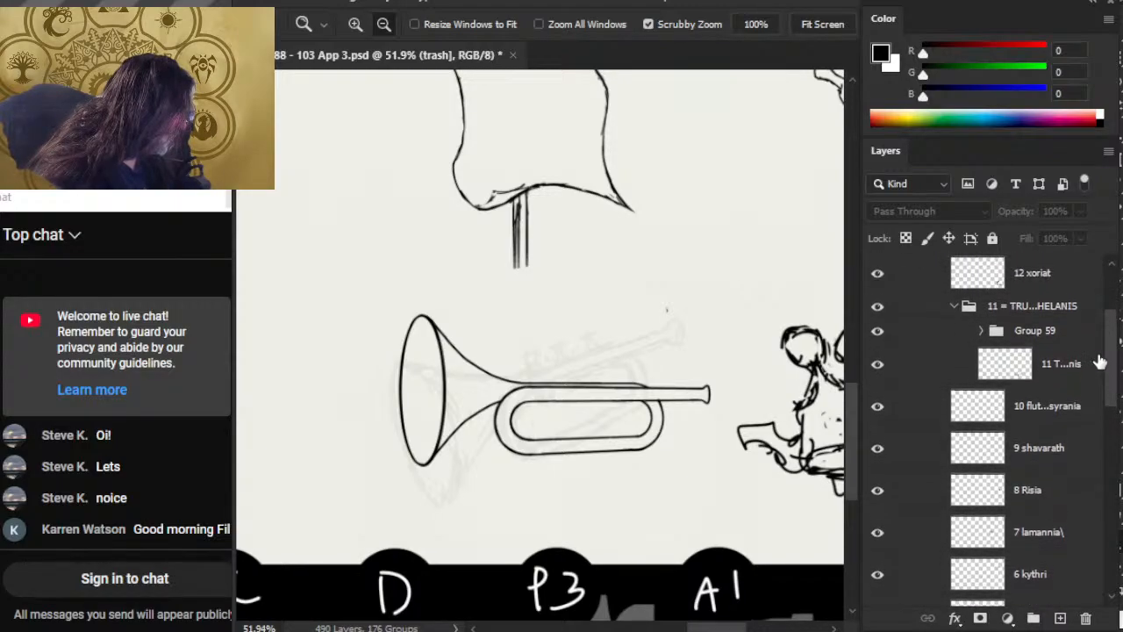
left_click(955, 299)
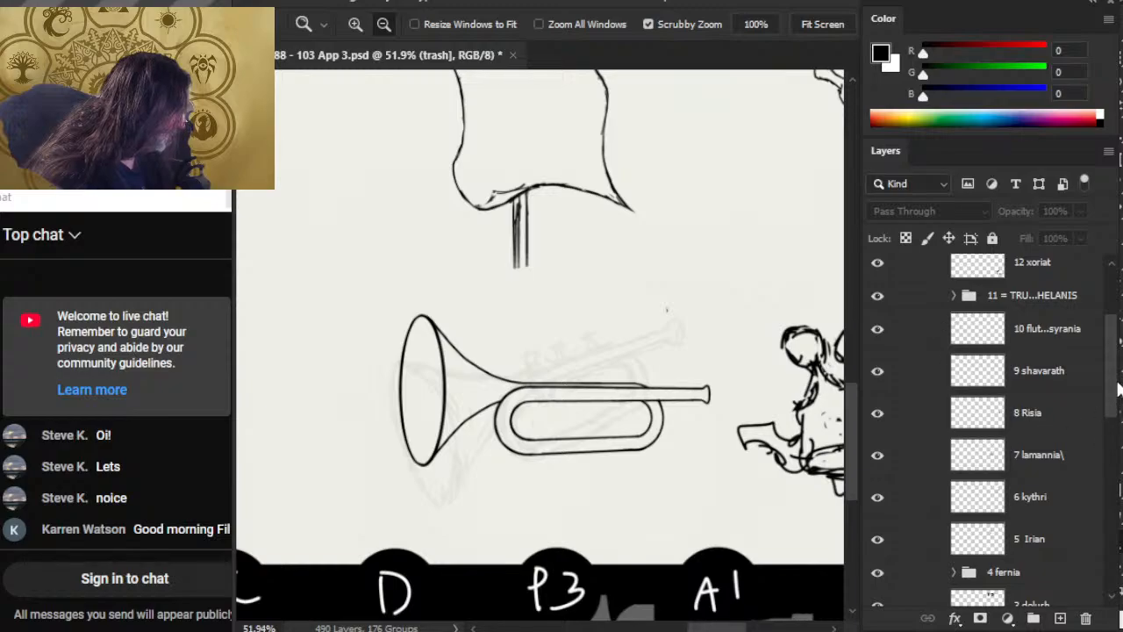
left_click_drag(1065, 298, 1067, 499)
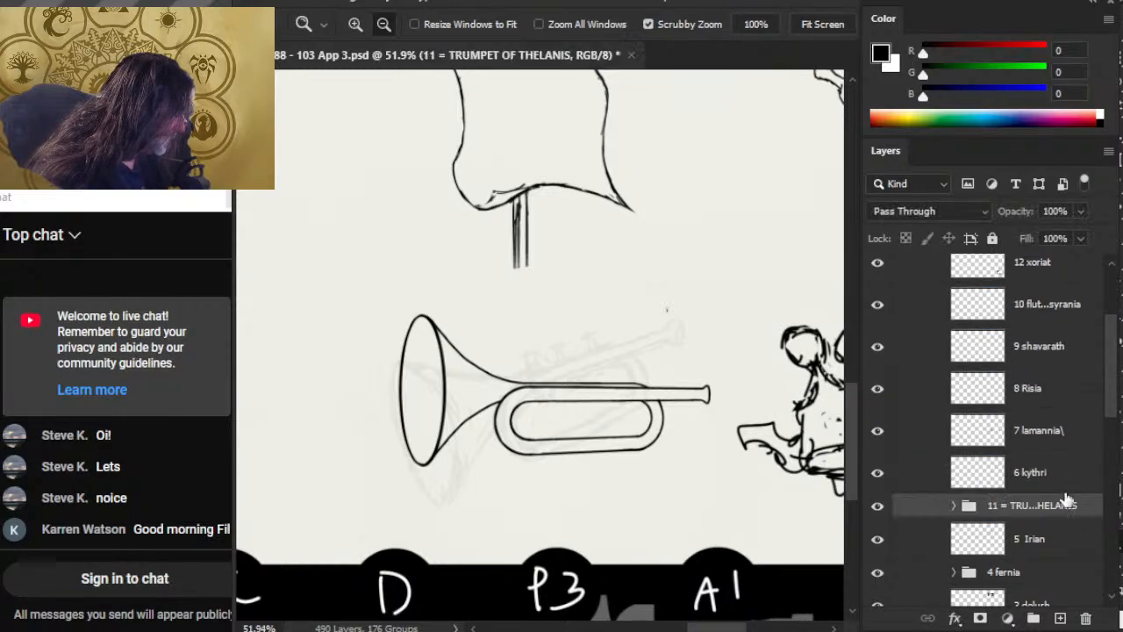
Move the Trumpet of Thelanis group further down to between 3 dolurh and 2 Carillon of Dal Quor
left_click_drag(1111, 395, 1107, 435)
scroll(1105, 437, "down", 4)
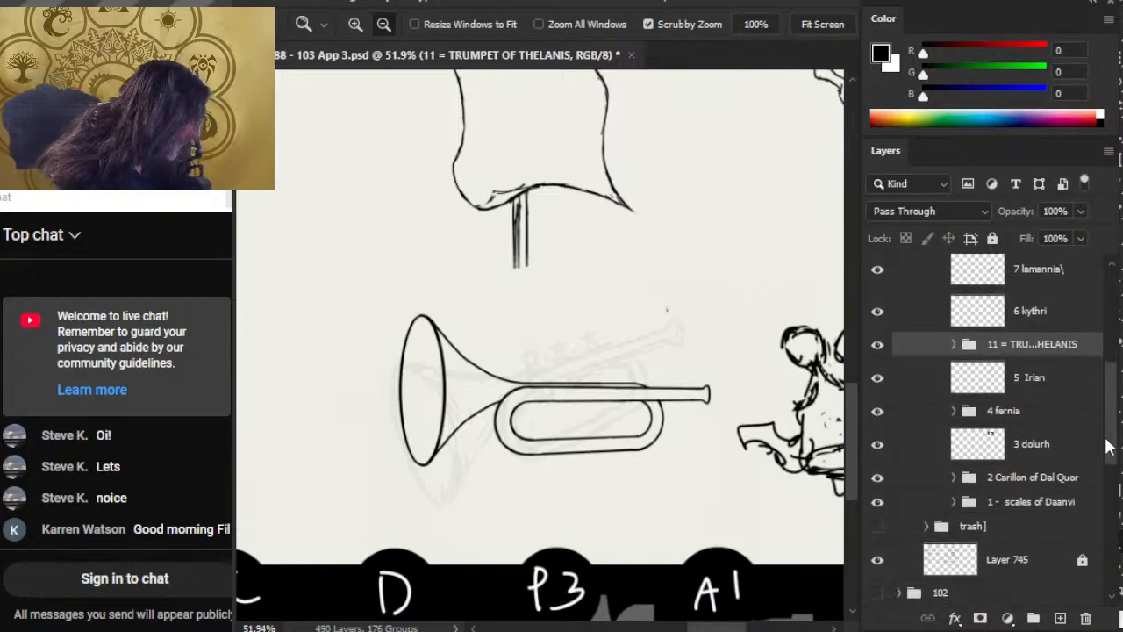
left_click_drag(687, 436, 667, 422)
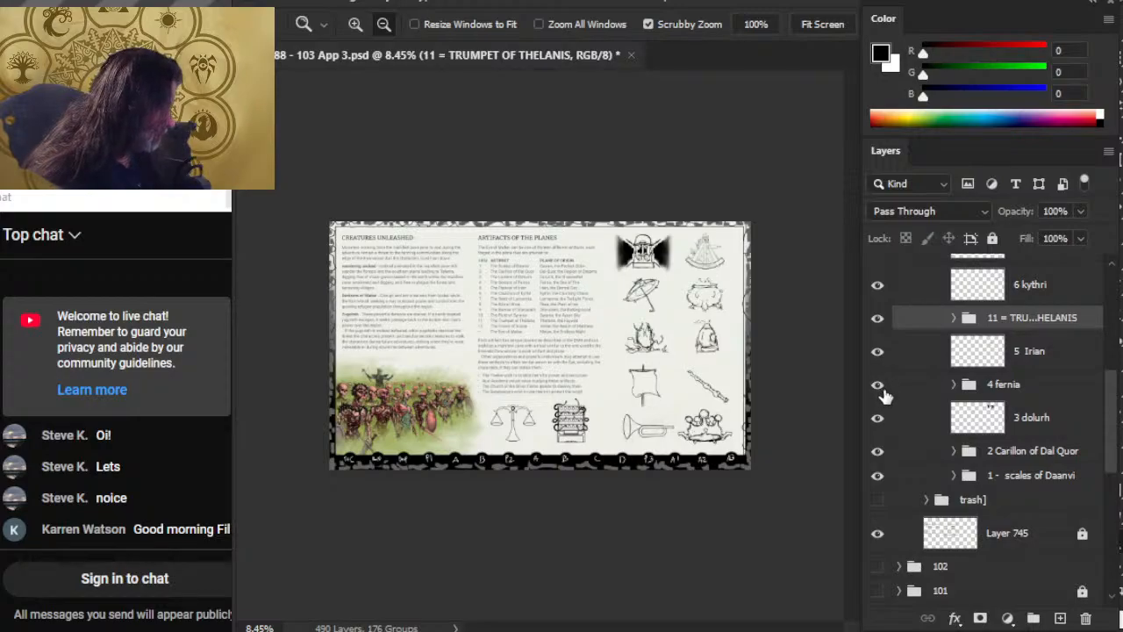
left_click(878, 358)
left_click(878, 361)
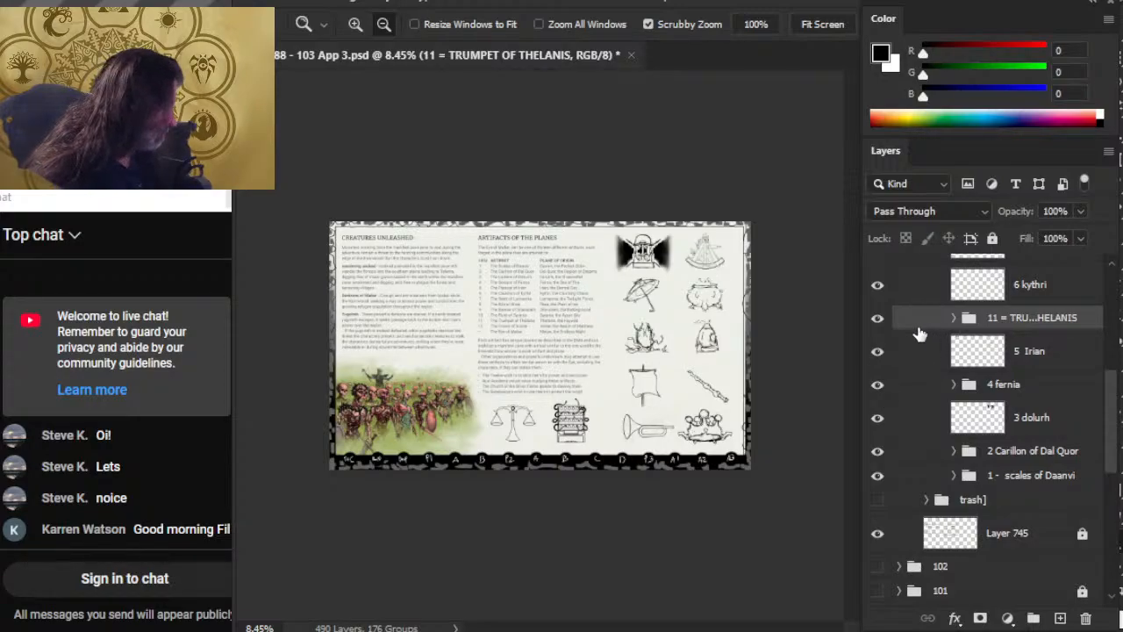
left_click_drag(919, 330, 932, 431)
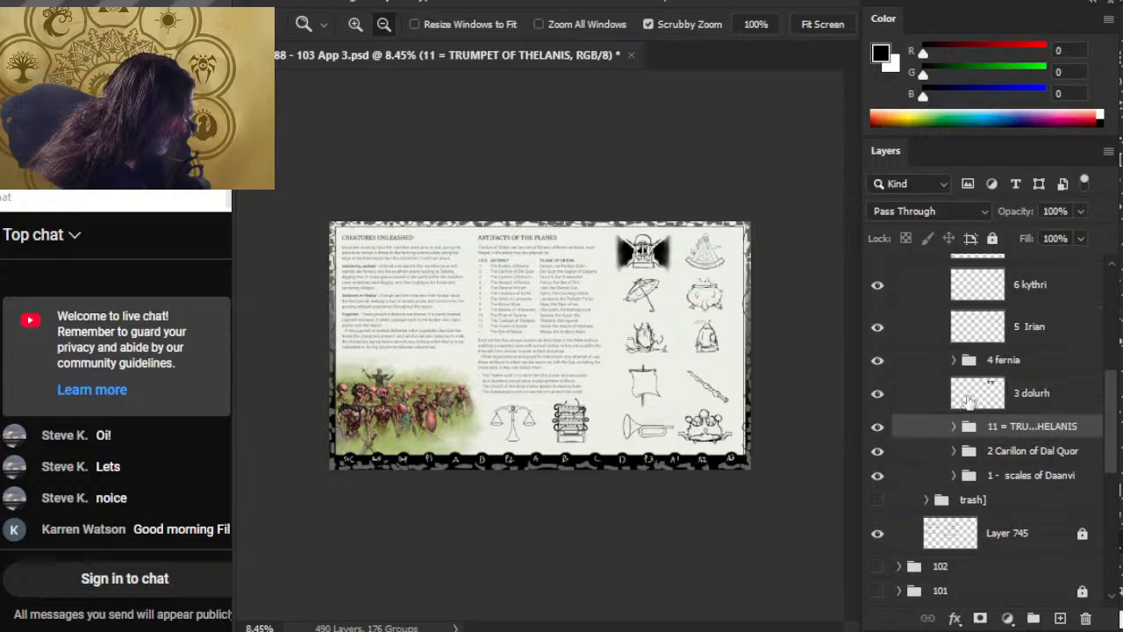
Expand the Trumpet of Thelanis group and switch Group 59 off and on to check the inked trumpet up close
left_click(954, 426)
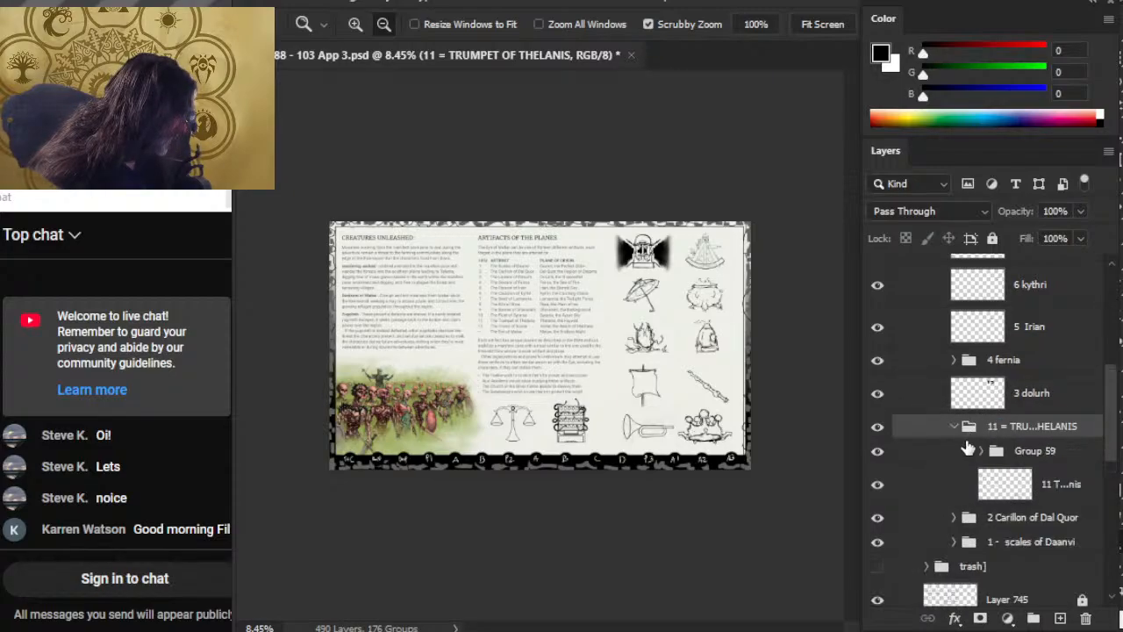
scroll(1110, 419, "down", 3)
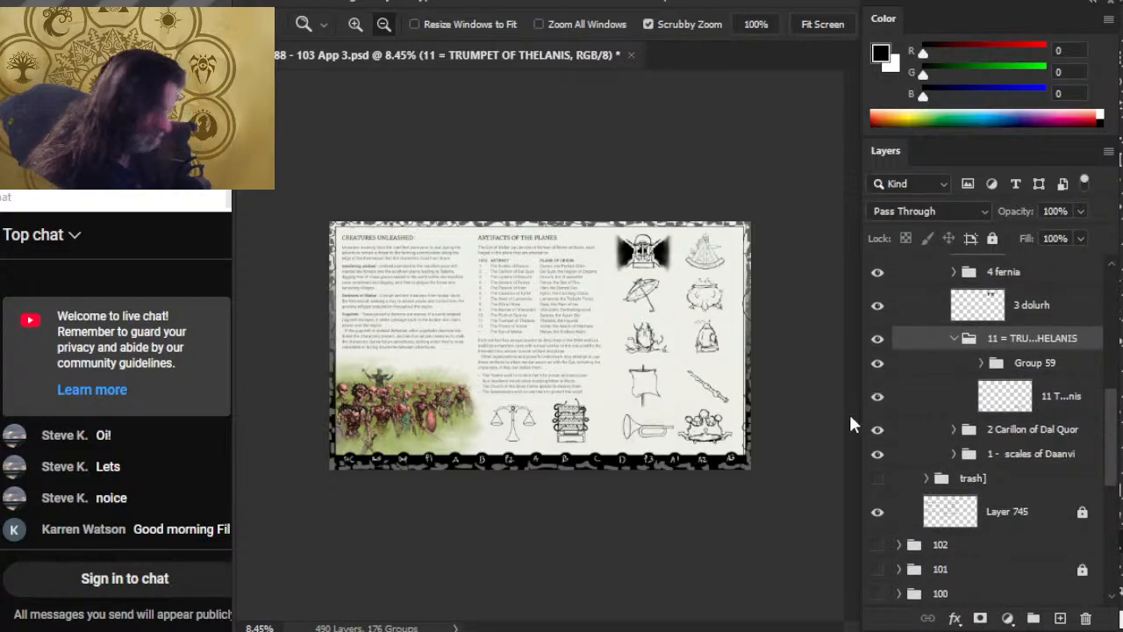
left_click(662, 432)
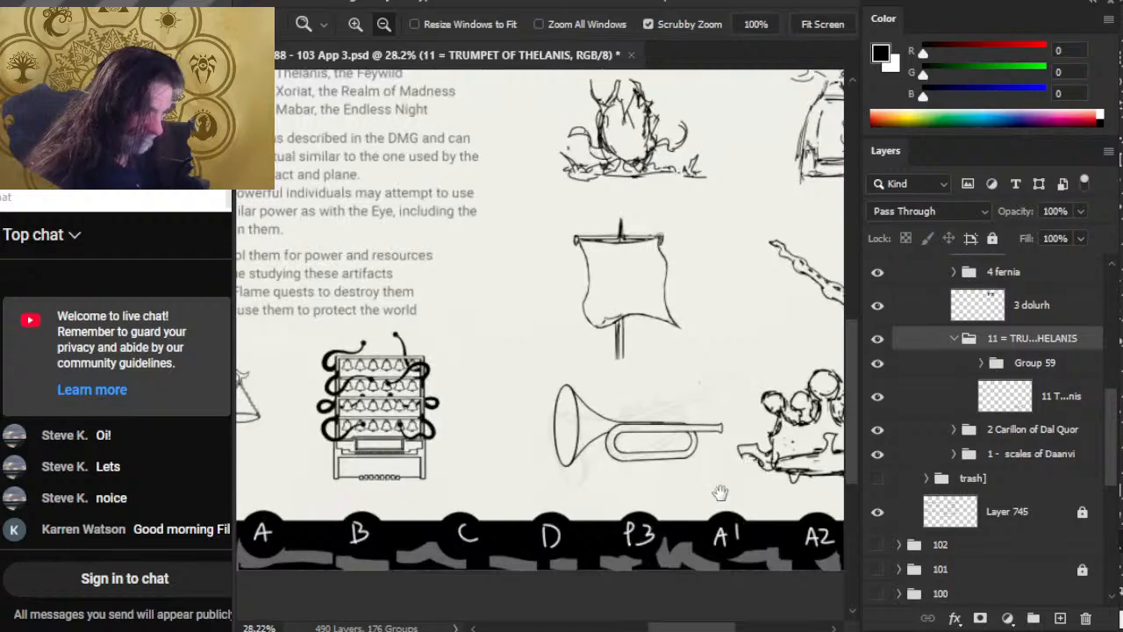
left_click_drag(684, 456, 583, 379)
left_click(583, 379)
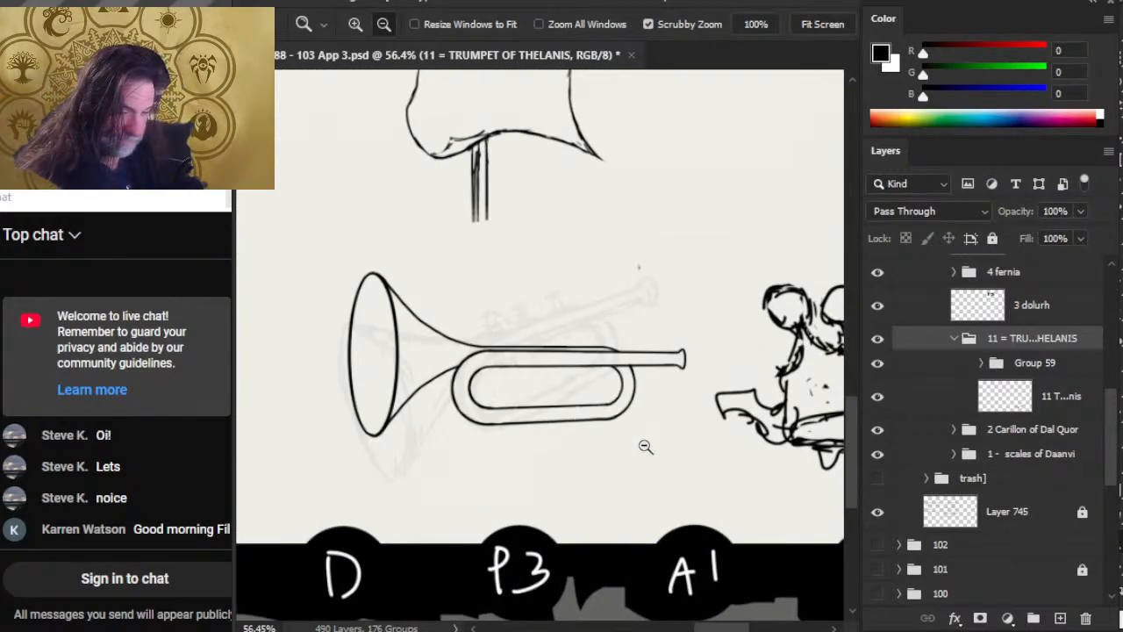
left_click(639, 388)
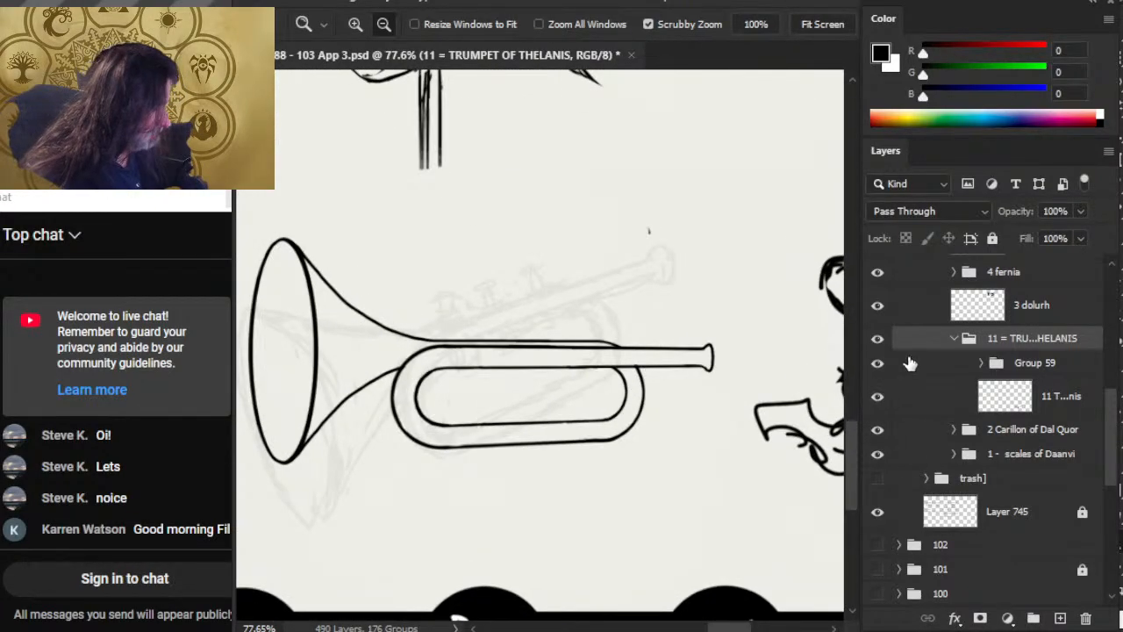
left_click(881, 367)
left_click(881, 366)
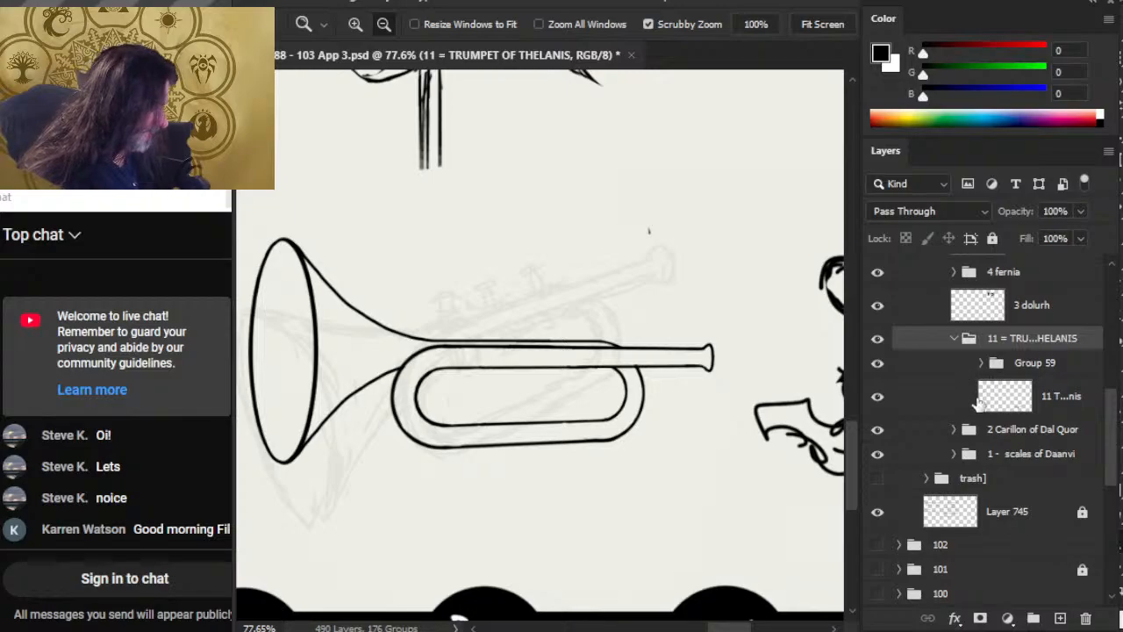
Identify the 11 Thelanis sketch layer by switching its visibility, and raise its opacity to 37%
left_click(877, 397)
left_click(877, 397)
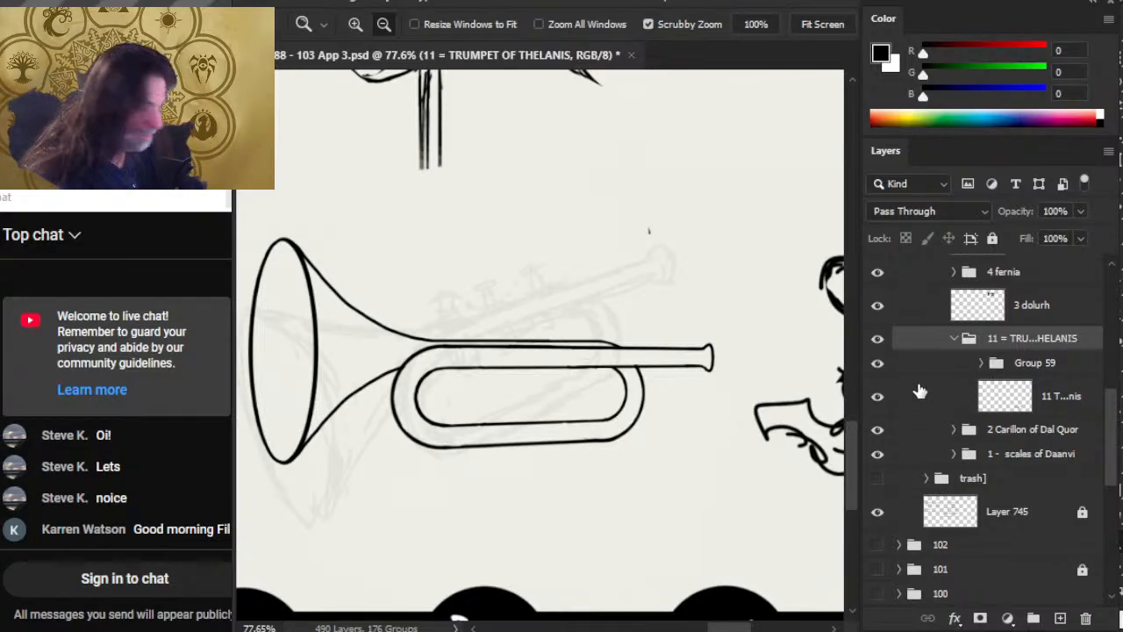
left_click(979, 396)
left_click_drag(1018, 233, 1036, 239)
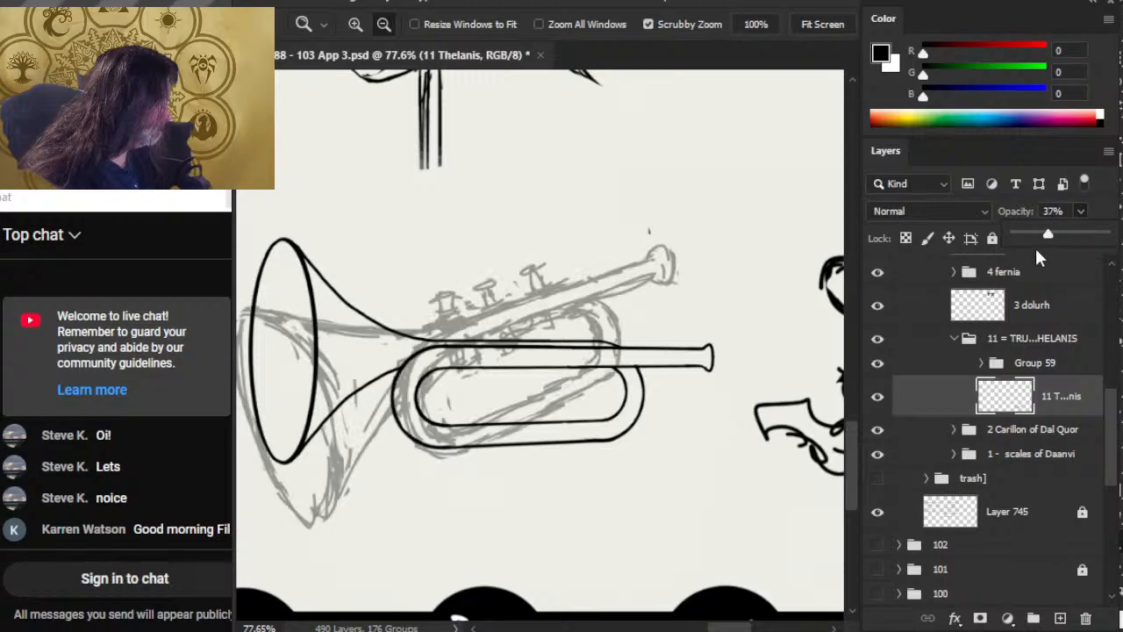
Free Transform Group 59, rotating the inked trumpet about 21° counterclockwise and positioning it over the grey sketch
left_click(947, 363)
key("m")
right_click(626, 336)
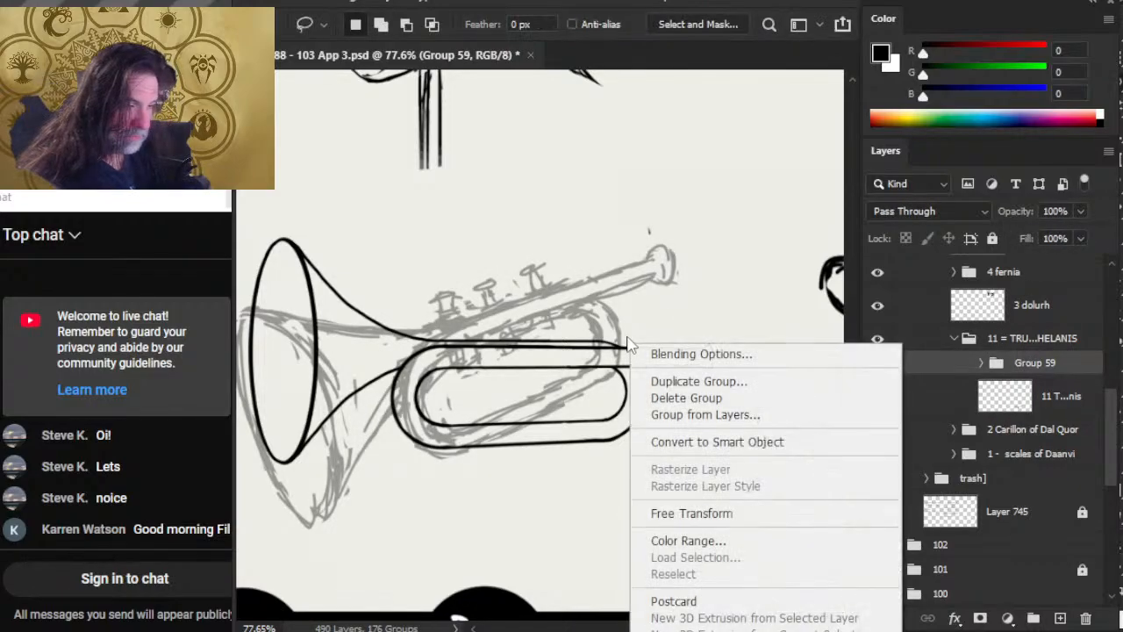
left_click(691, 512)
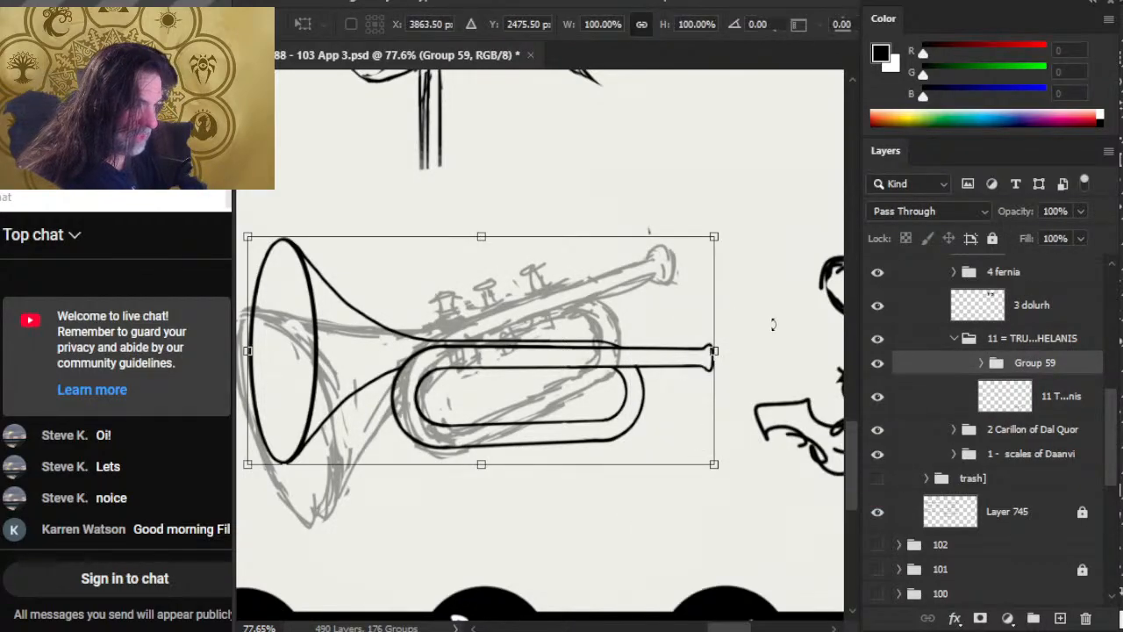
left_click_drag(772, 324, 725, 225)
left_click_drag(563, 343, 568, 353)
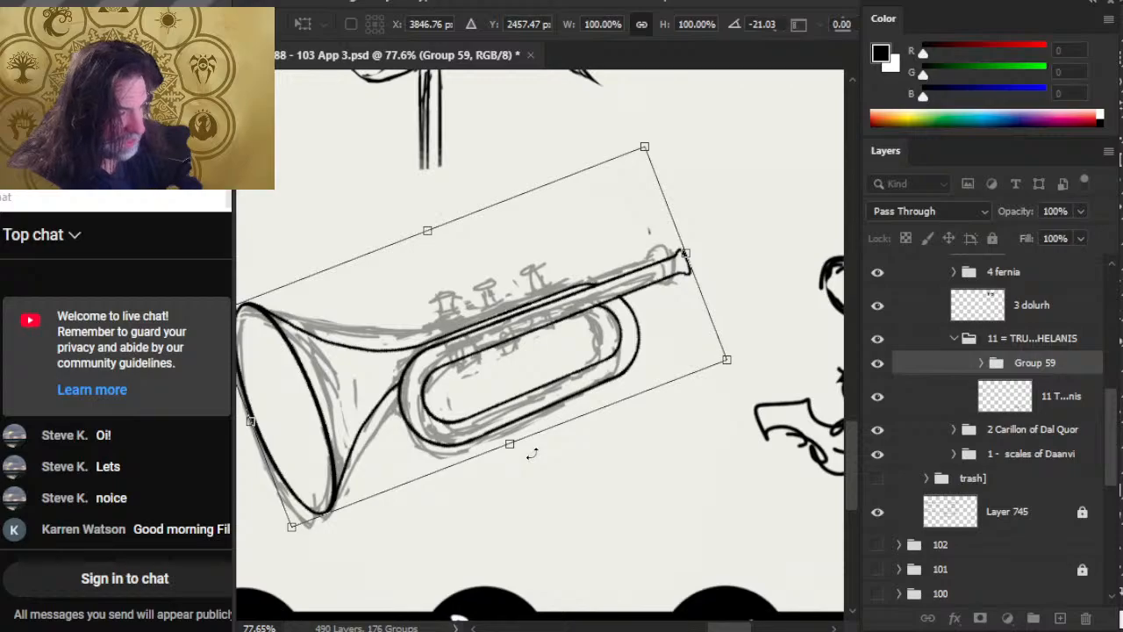
key("Return")
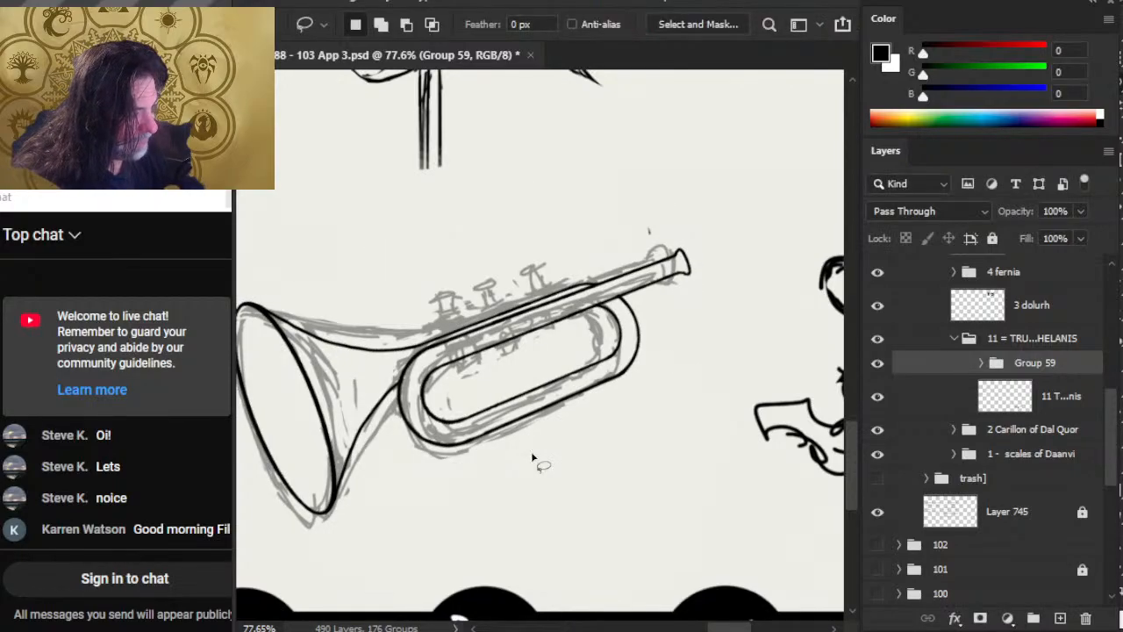
Compare the rotated trumpet with the original sketch by hiding and showing the 11 Thelanis layer and Group 59 in turn
left_click(877, 396)
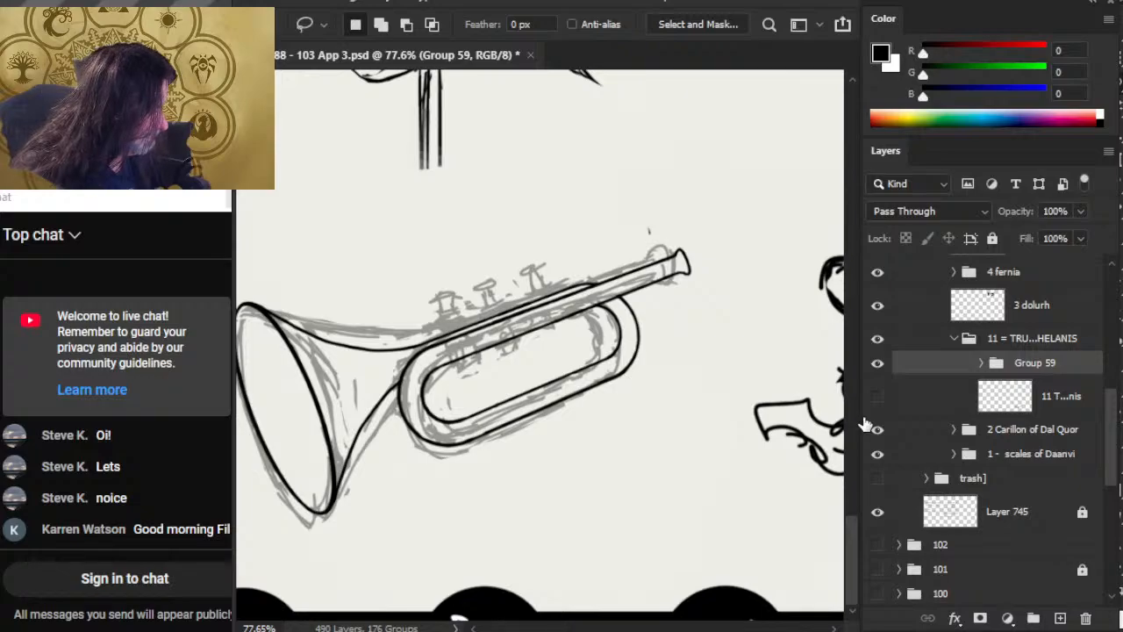
left_click(877, 395)
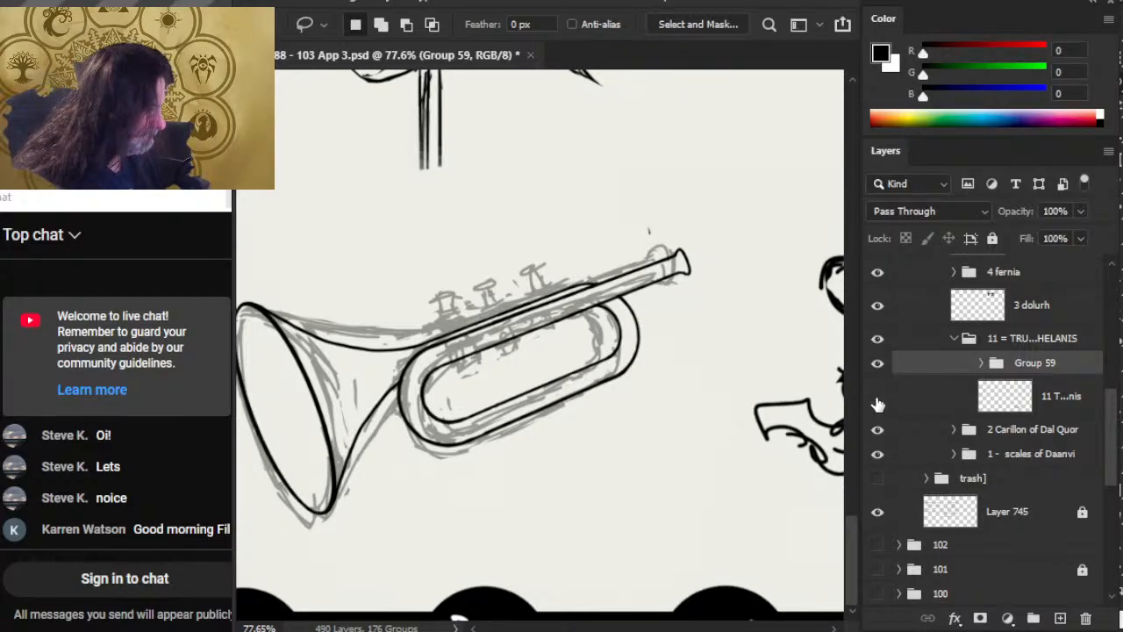
left_click(877, 397)
left_click(884, 373)
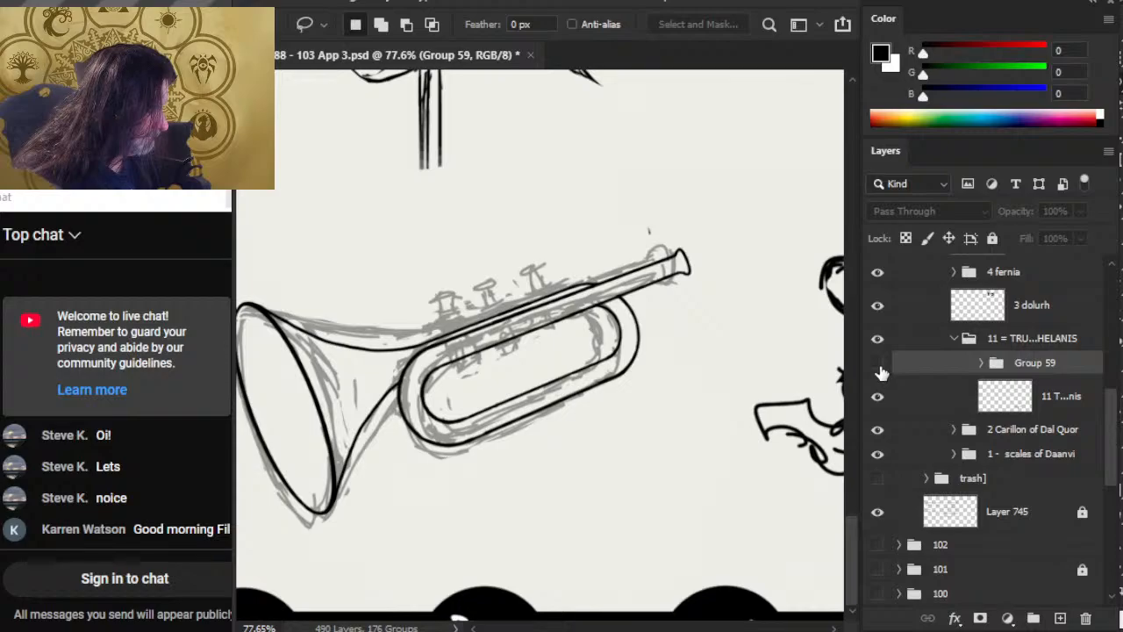
left_click(880, 370)
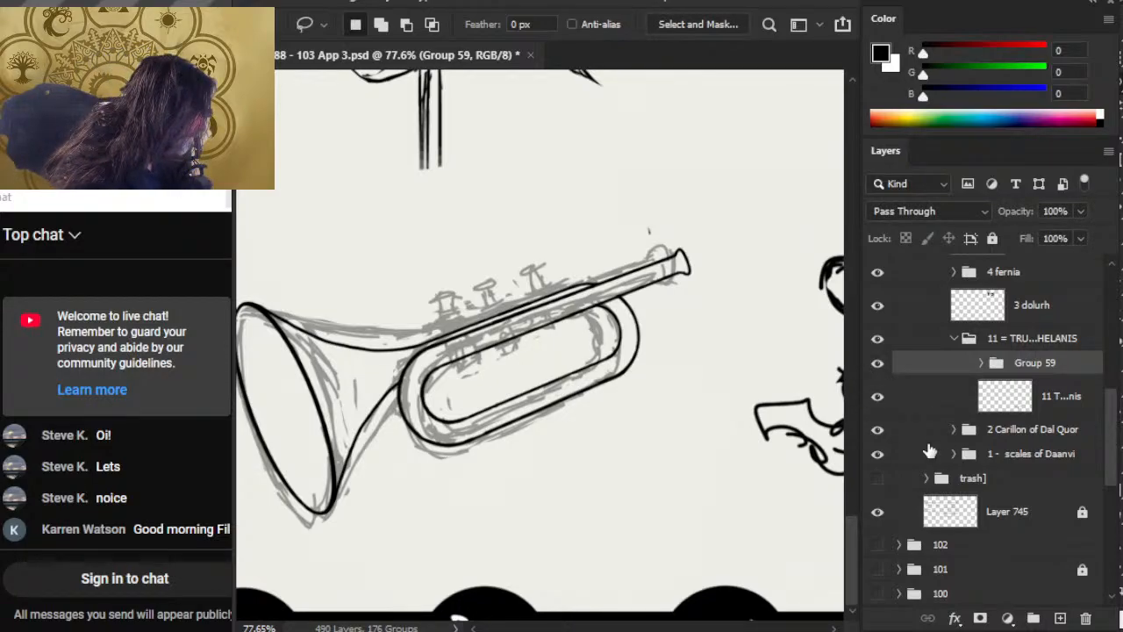
left_click(881, 368)
left_click(879, 362)
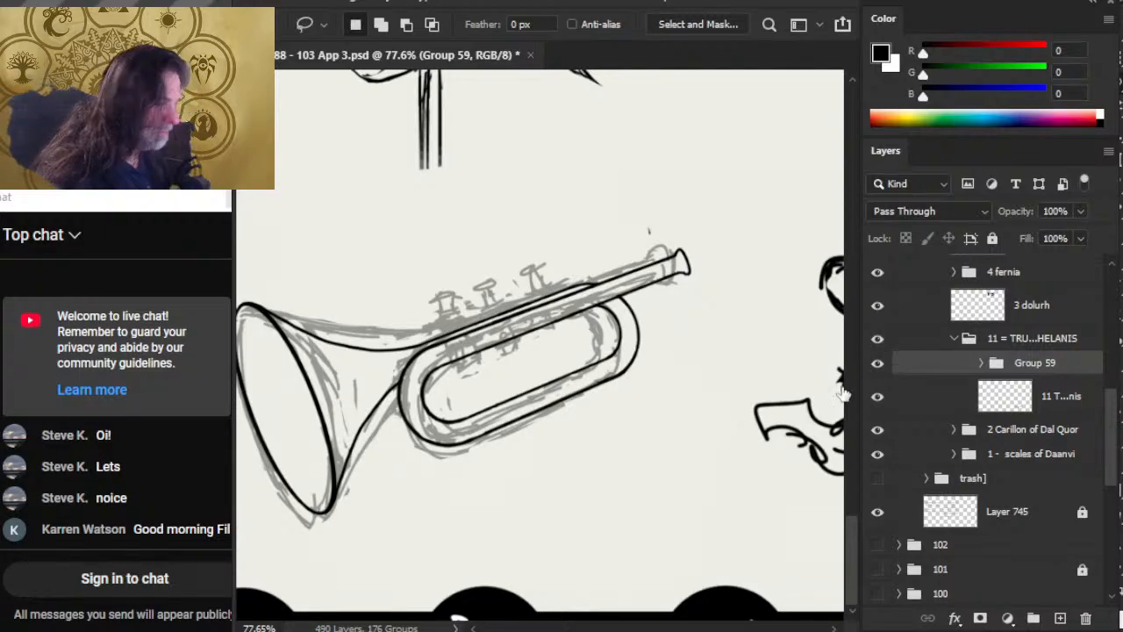
key("z")
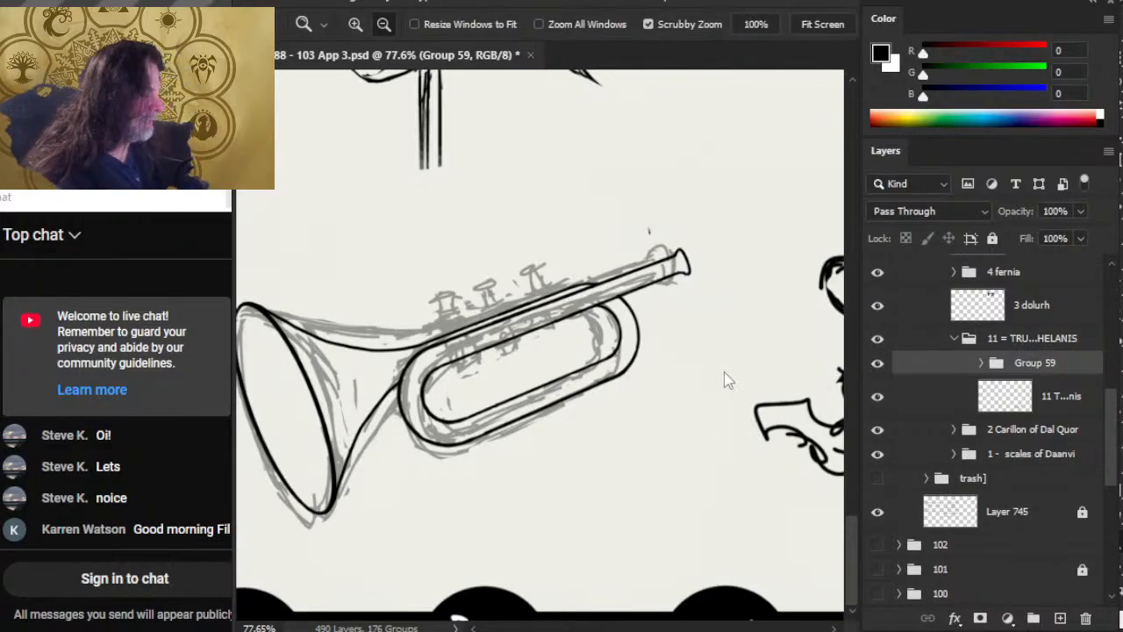
Save the changes to Page 88 - 103 App 3.psd and close the document
key("ctrl+s")
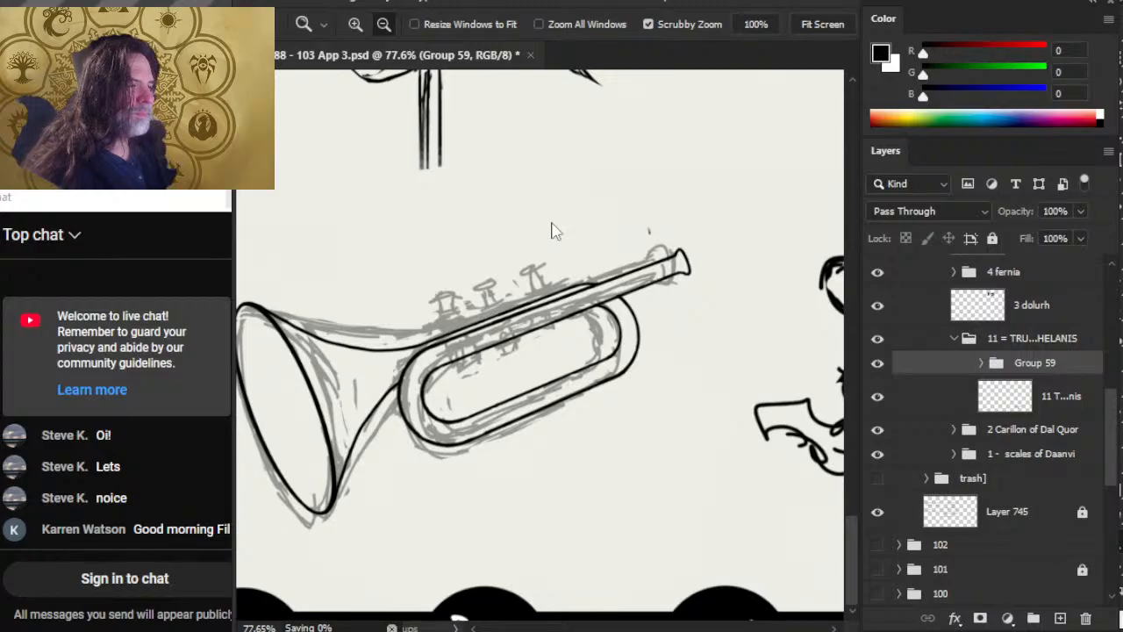
left_click(530, 54)
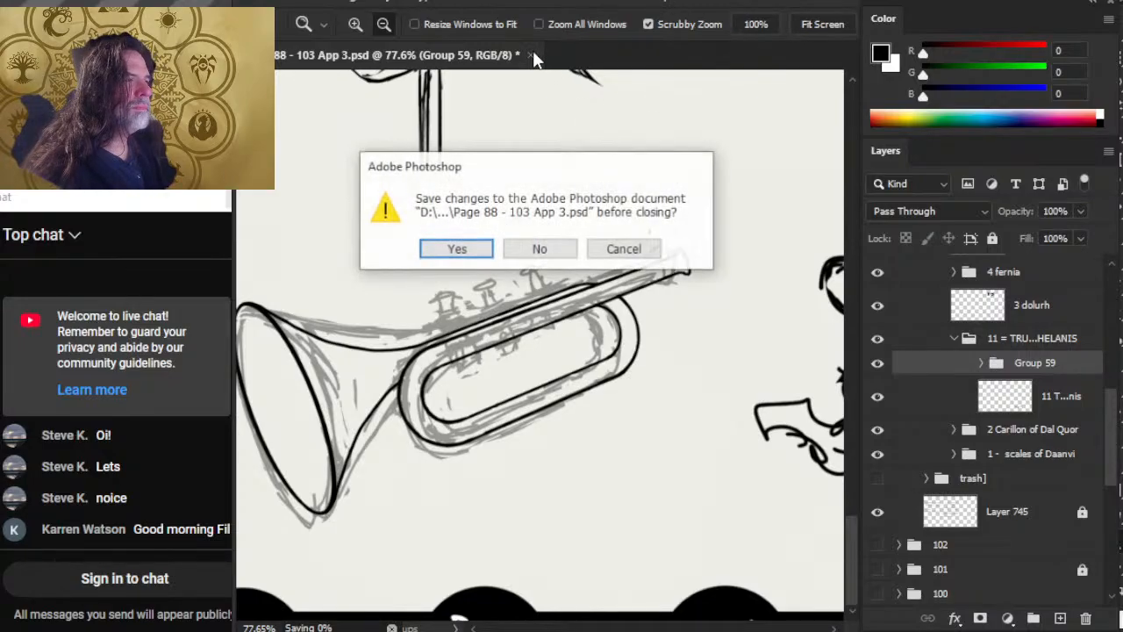
left_click(489, 250)
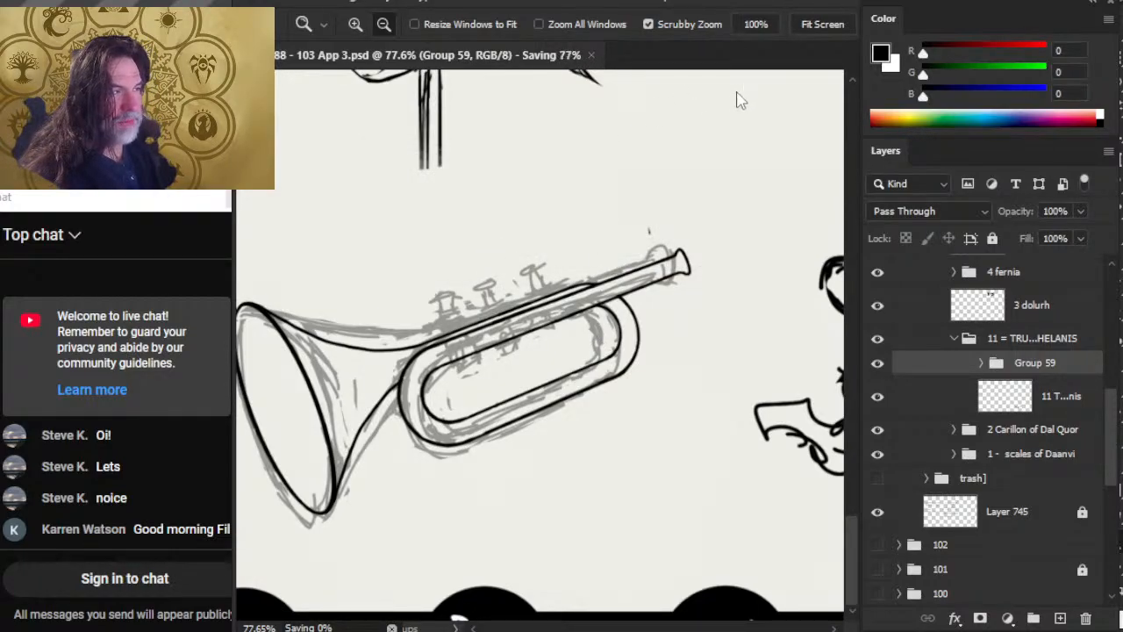
key("ctrl+w")
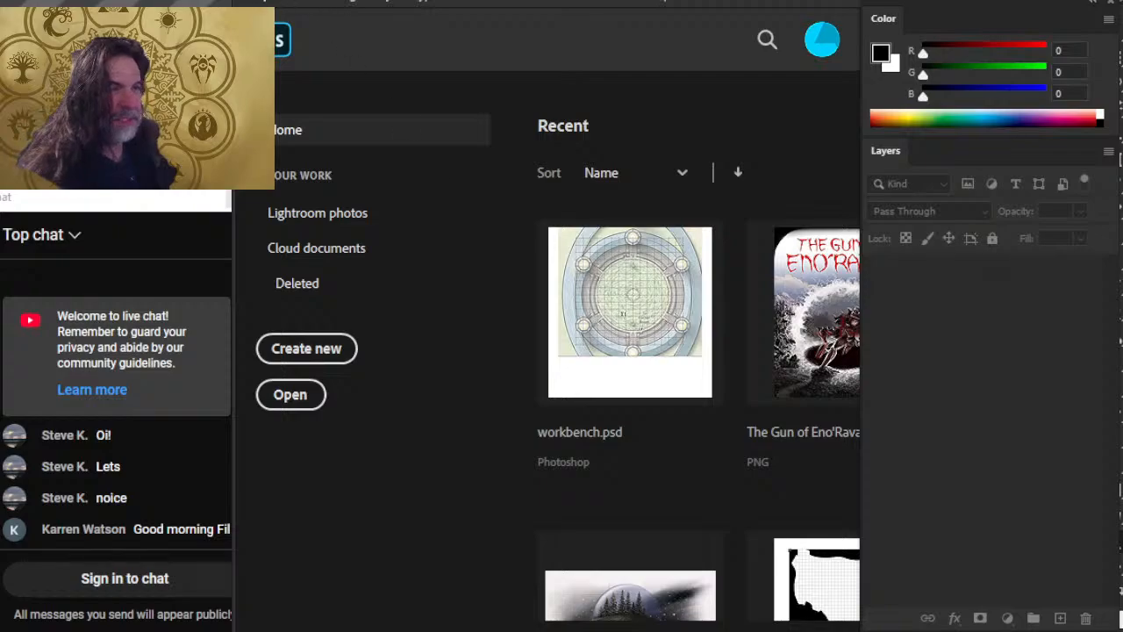
Reopen Page 88 - 103 App 3.psd from the recent files
left_click(274, 5)
mouse_move(360, 114)
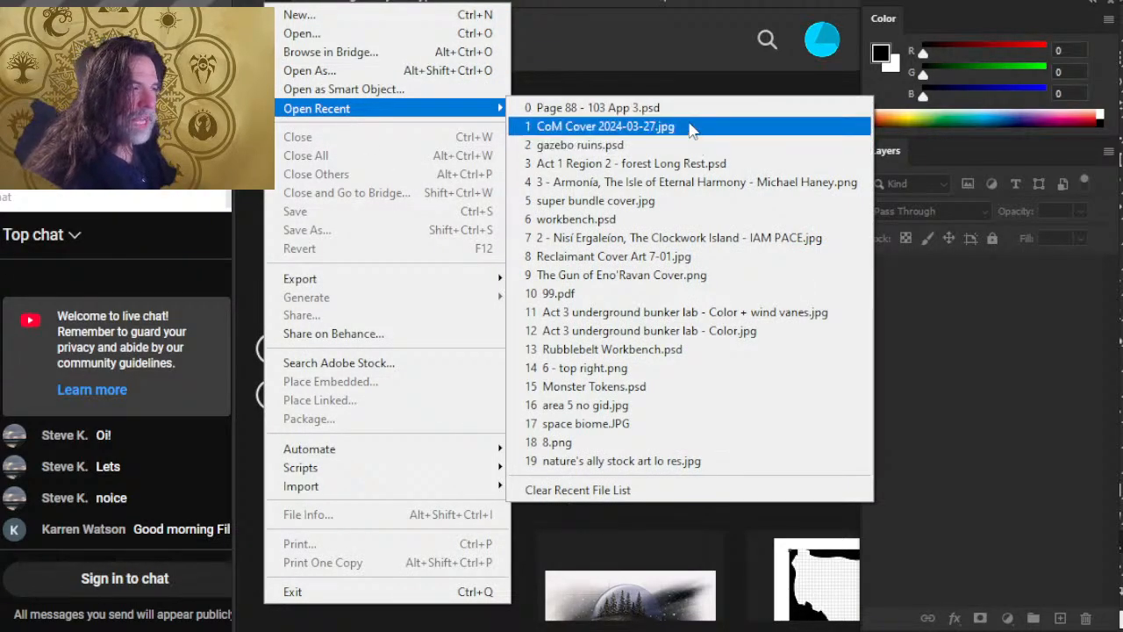
left_click(665, 109)
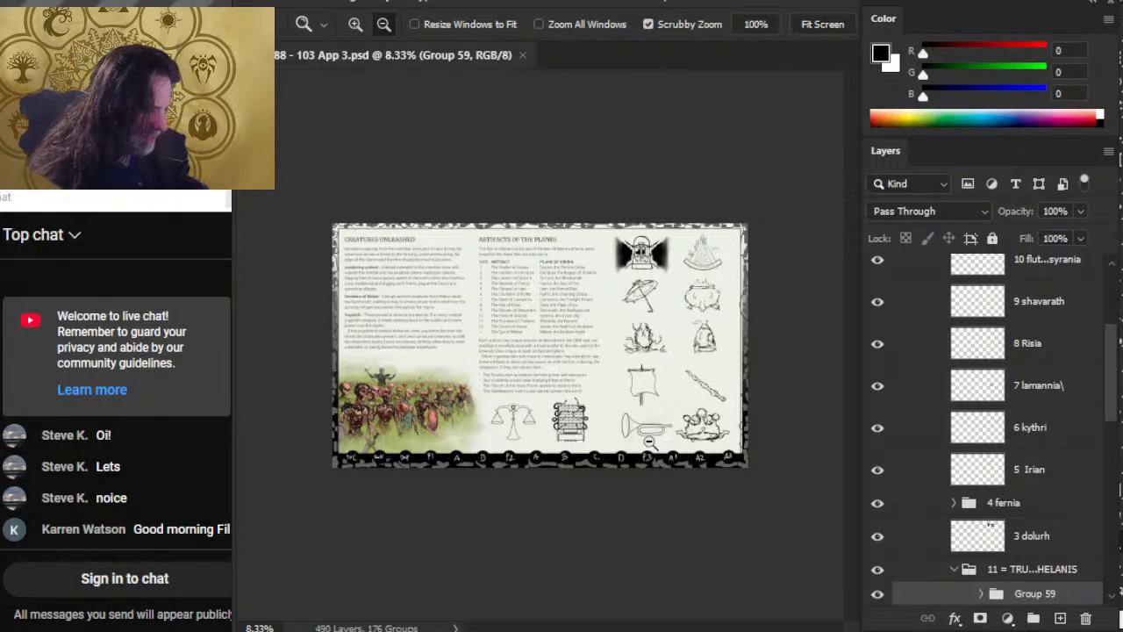
Check the 11 Thelanis sketch layer by switching its visibility, and raise its opacity to 27%
left_click_drag(649, 444, 757, 469)
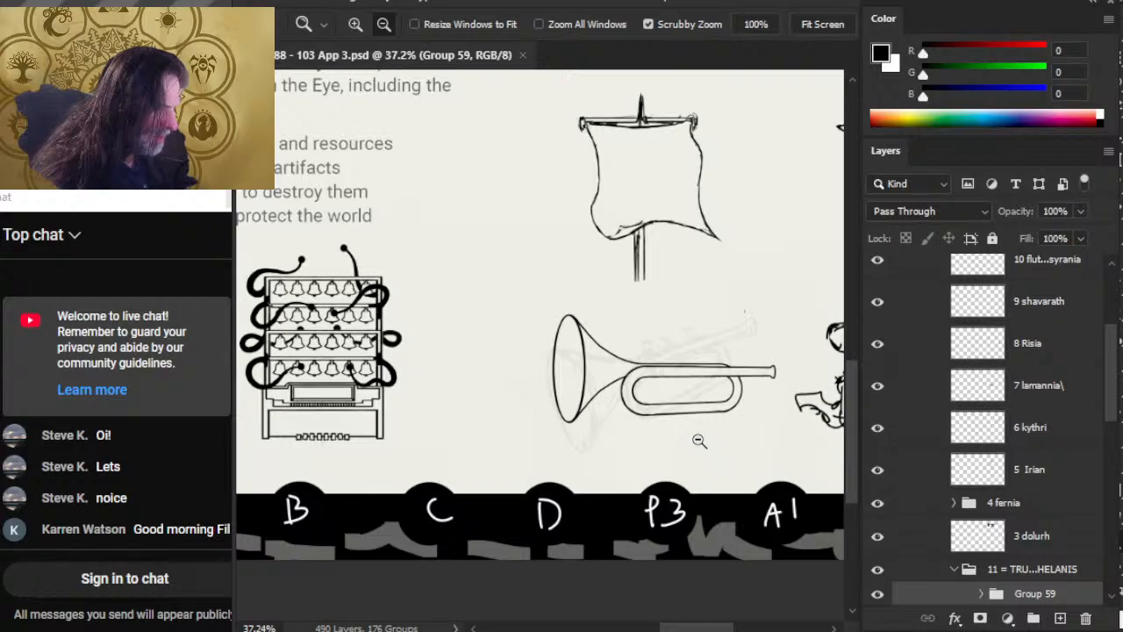
left_click_drag(700, 403, 664, 451)
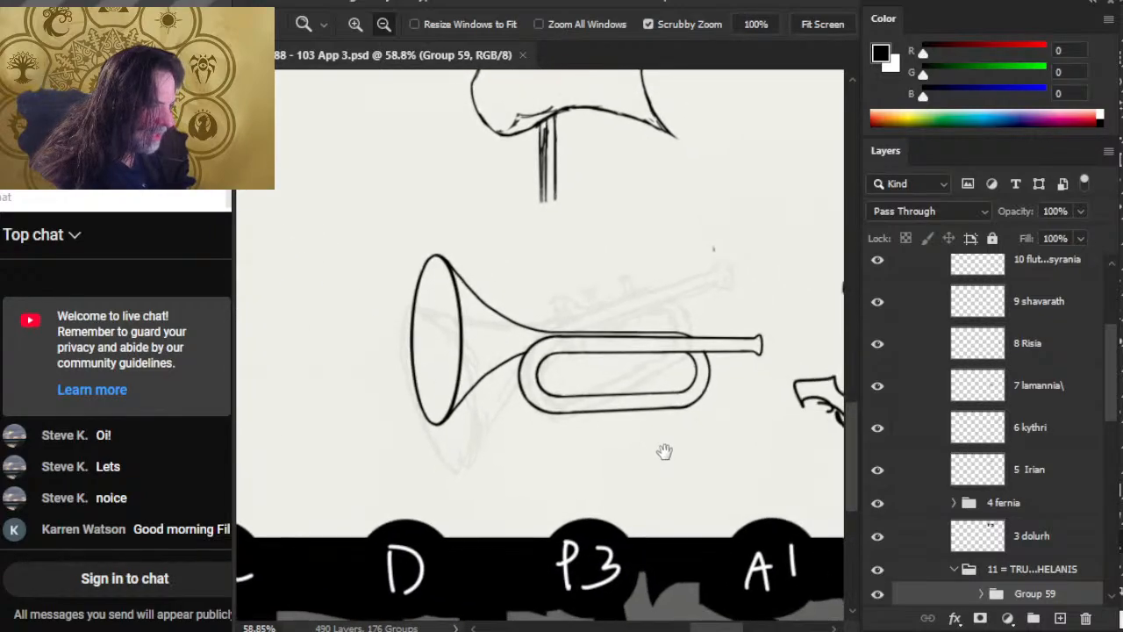
left_click_drag(656, 371, 672, 413)
left_click_drag(692, 457, 664, 454)
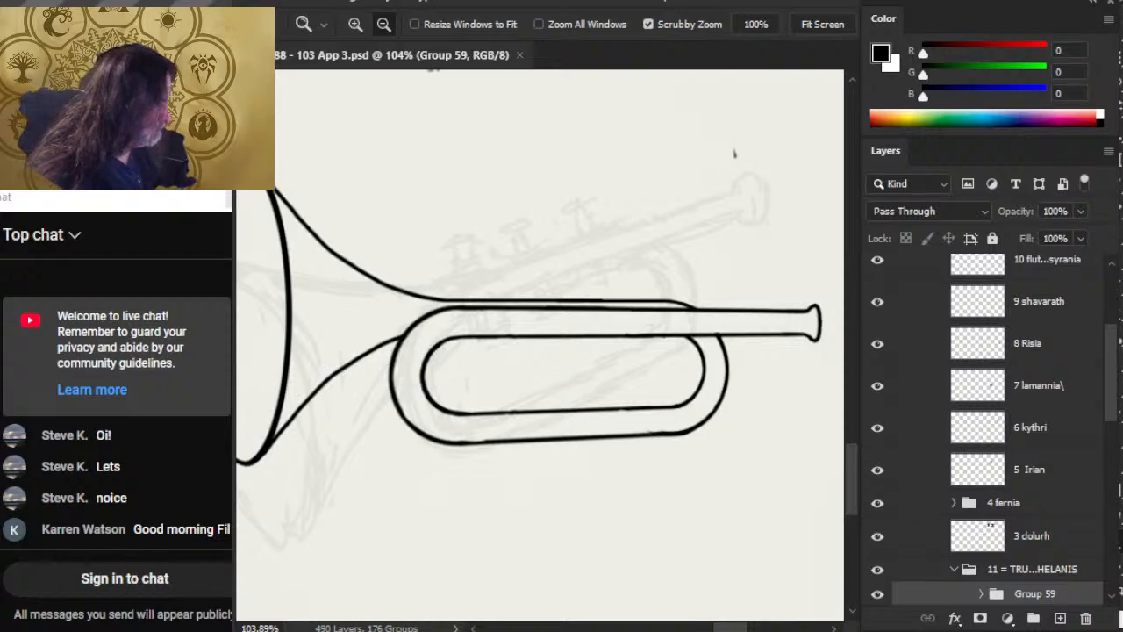
left_click_drag(1114, 390, 1111, 443)
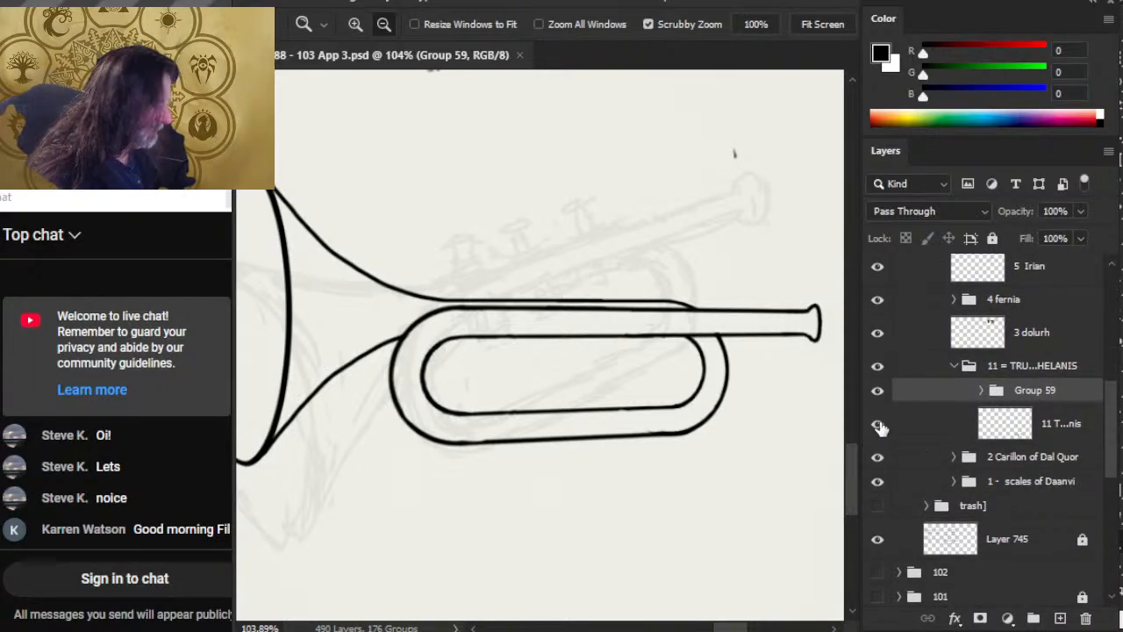
left_click(879, 427)
left_click(880, 428)
left_click(921, 424)
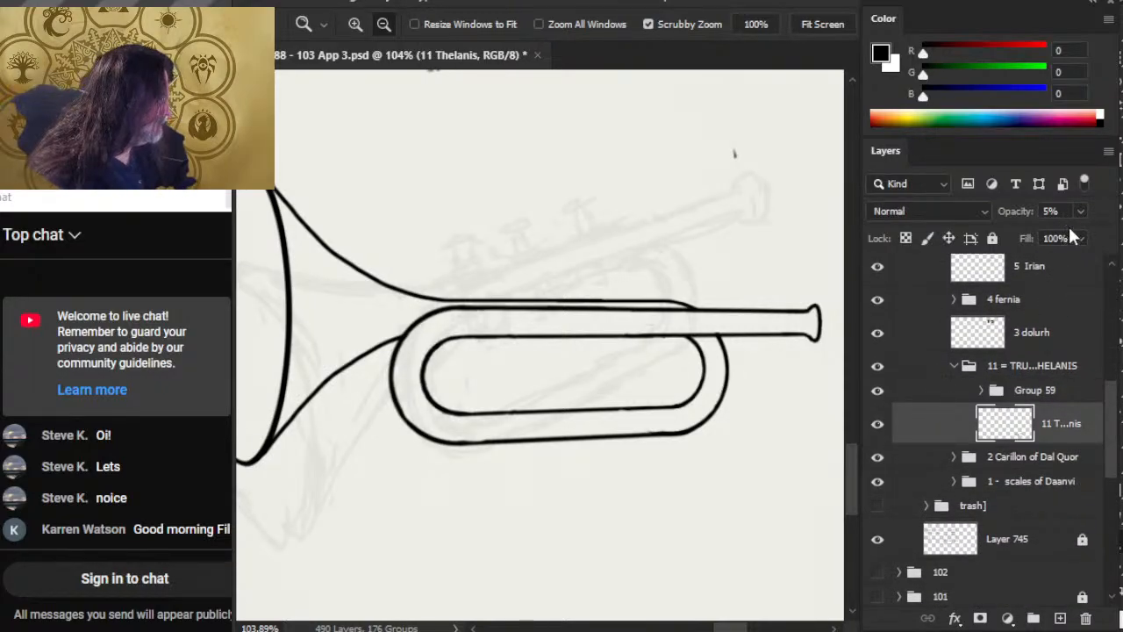
left_click_drag(1031, 237, 1044, 237)
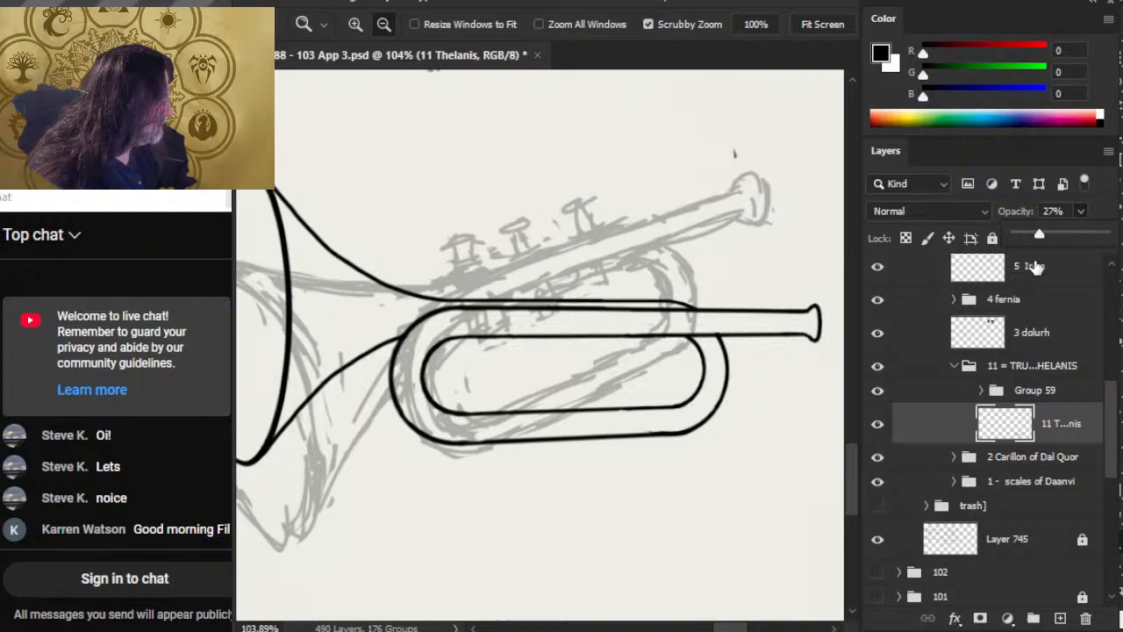
Try to Free Transform Group 59, rotating the inked trumpet 21.73° counterclockwise and moving it over the grey sketch
left_click(952, 393)
key("l")
right_click(689, 386)
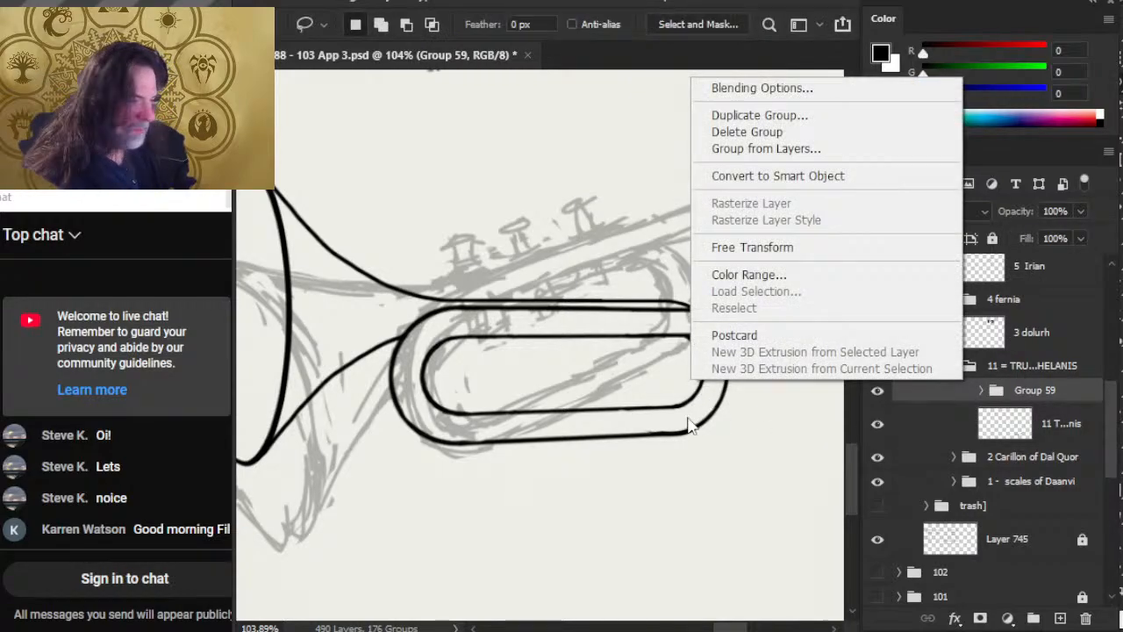
left_click(781, 248)
mouse_move(705, 565)
left_mouse_down()
mouse_move(786, 468)
mouse_move(773, 478)
mouse_move(760, 452)
left_mouse_up()
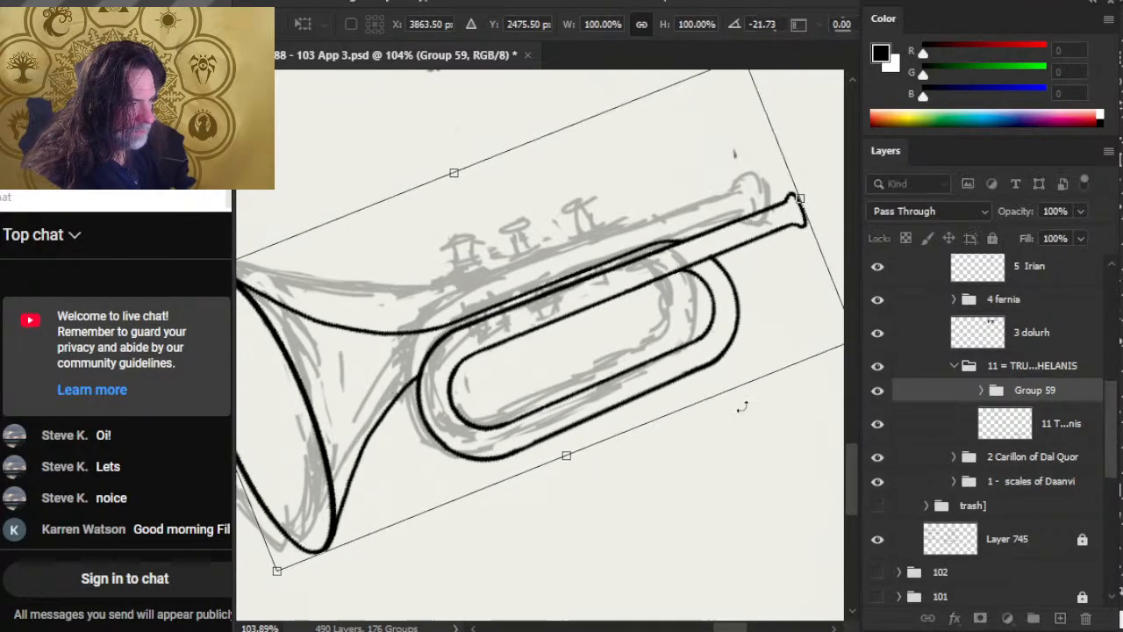
mouse_move(609, 360)
left_mouse_down()
mouse_move(594, 336)
mouse_move(597, 354)
left_mouse_up()
key("Return")
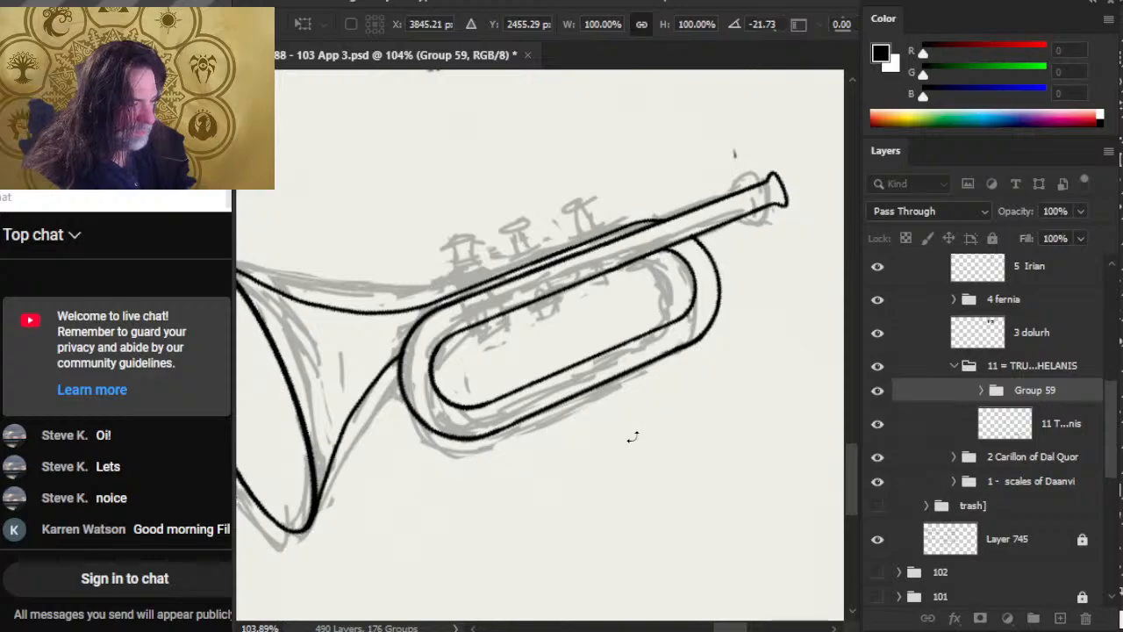
Examine the rotated trumpet's fit over the sketch and undo the last transform of Group 59
scroll(531, 466, "left", 2)
scroll(532, 466, "down", 1)
left_click_drag(642, 534, 555, 524)
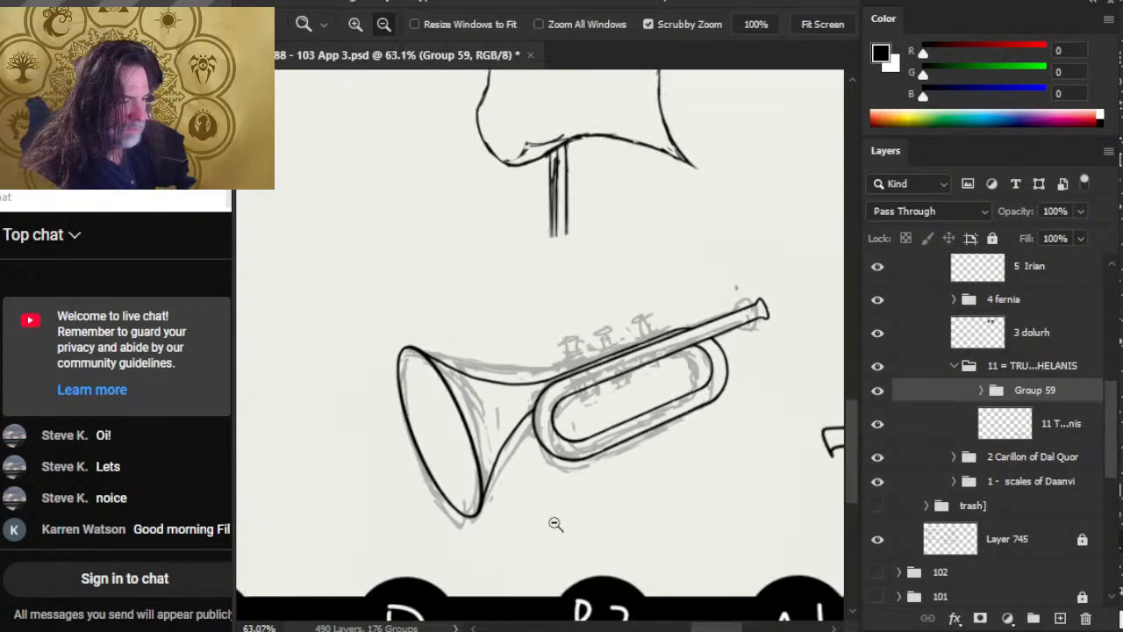
mouse_move(615, 564)
left_mouse_down()
mouse_move(603, 516)
mouse_move(544, 441)
mouse_move(583, 436)
left_mouse_up()
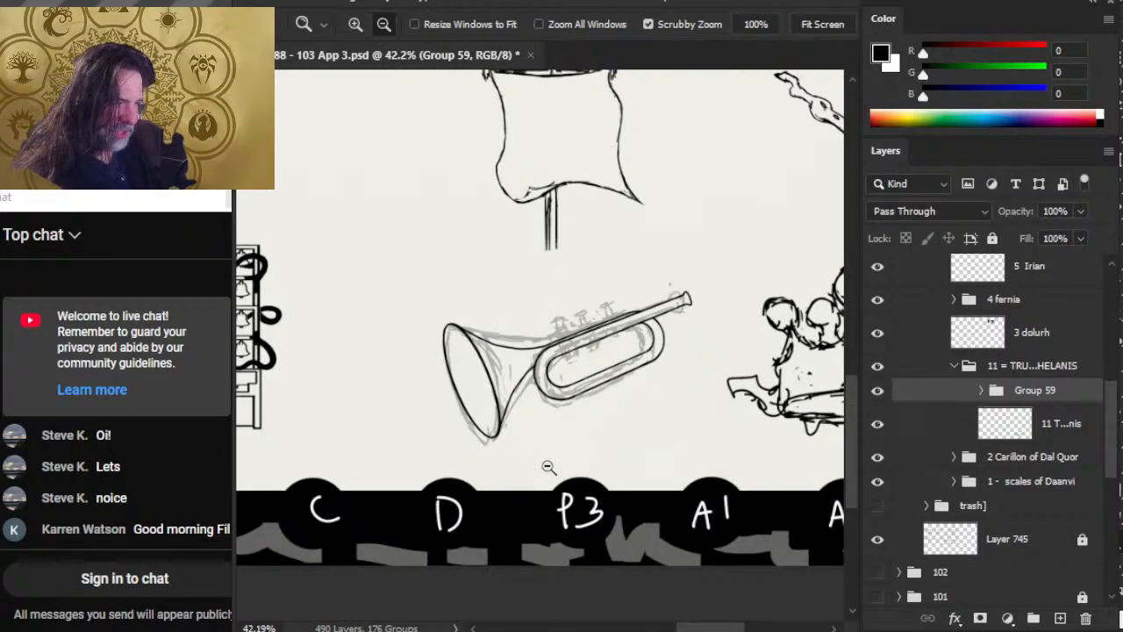
left_click_drag(572, 391, 607, 417)
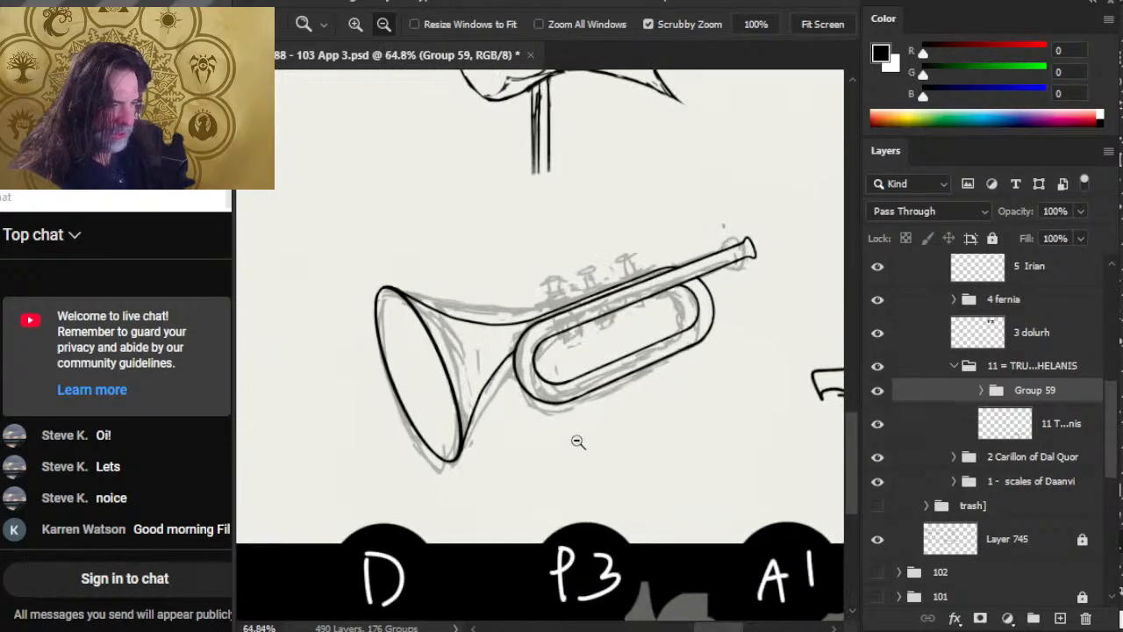
left_click_drag(525, 377, 537, 416)
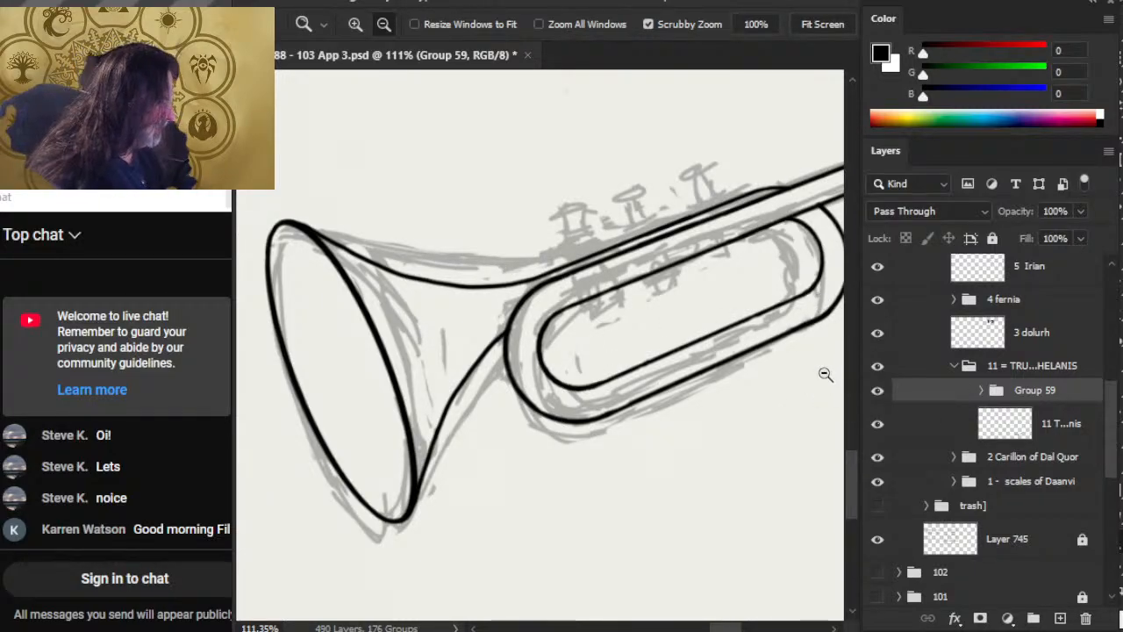
key("ctrl+z")
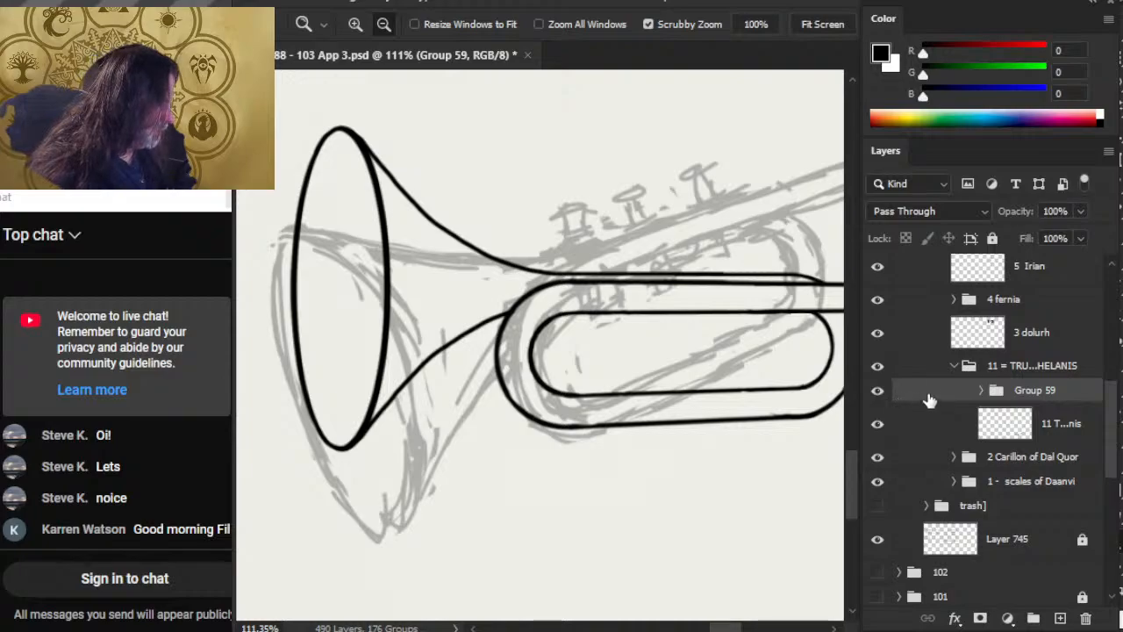
Lower the 11 Thelanis sketch layer's opacity to 13%
left_click(936, 430)
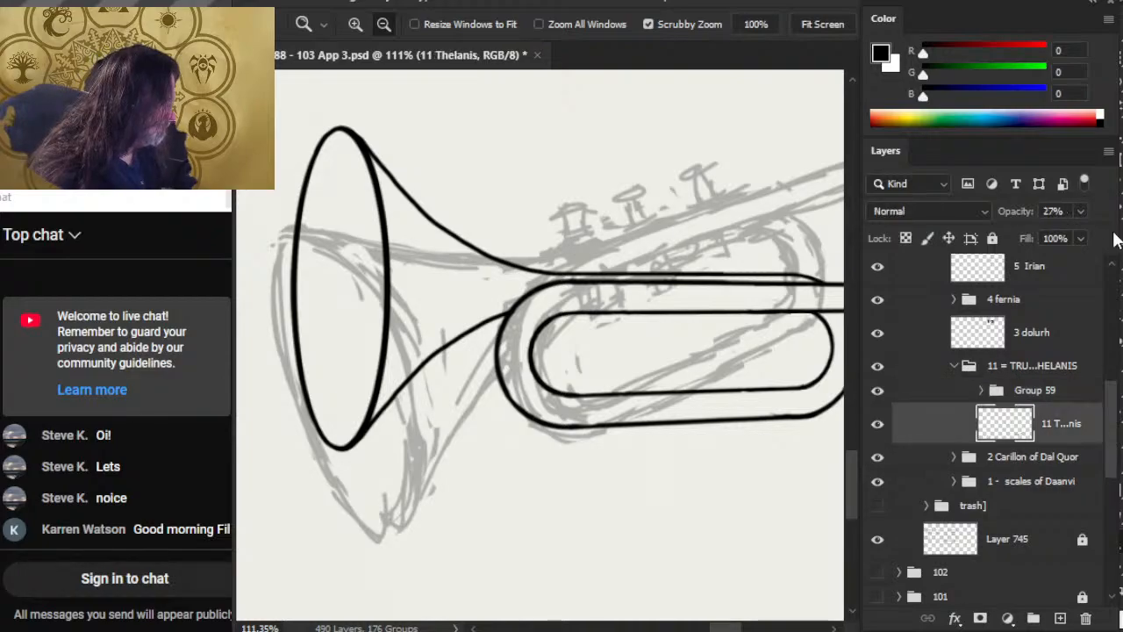
left_click(1080, 210)
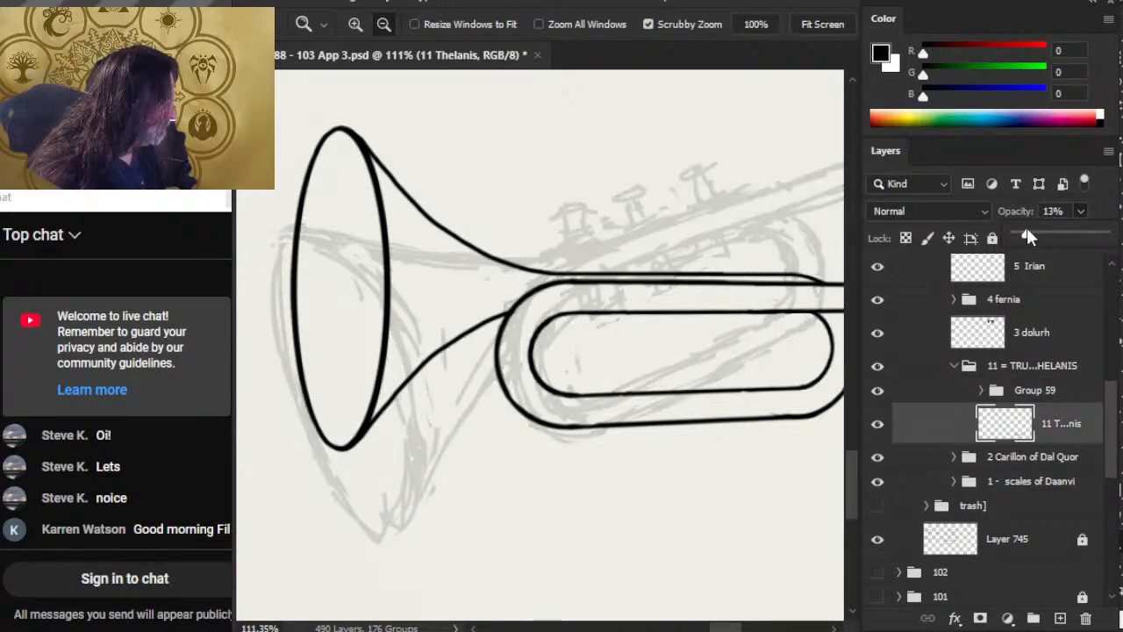
Expand Group 59, switch its upper layers off and on to find the inner loop's line art, and select Group 61 copy
left_click(975, 401)
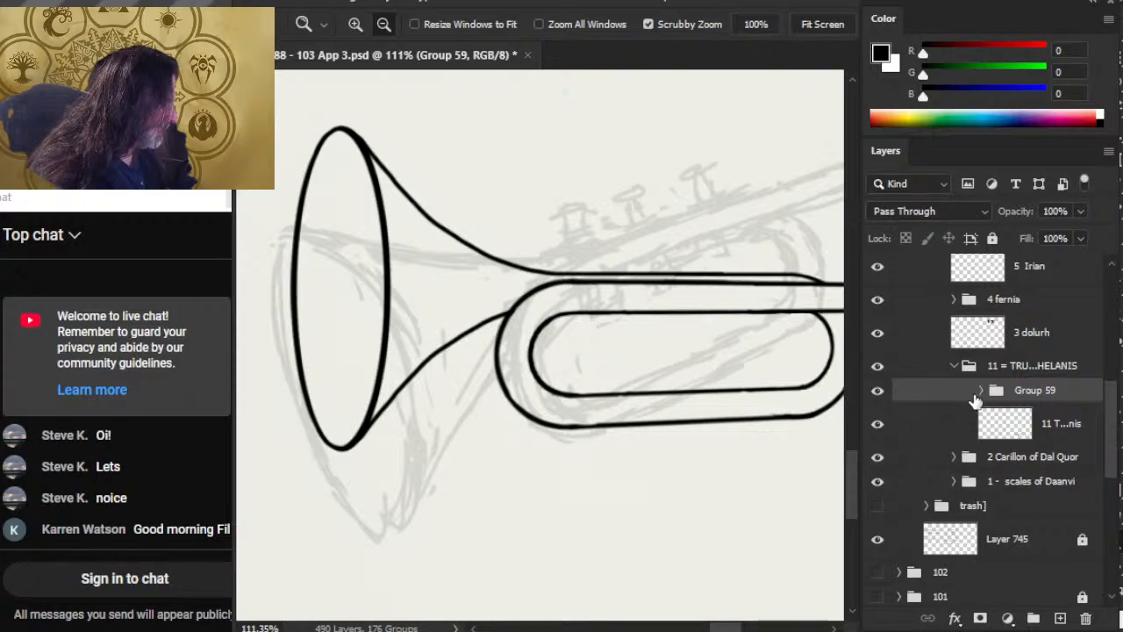
left_click(981, 391)
left_click(877, 425)
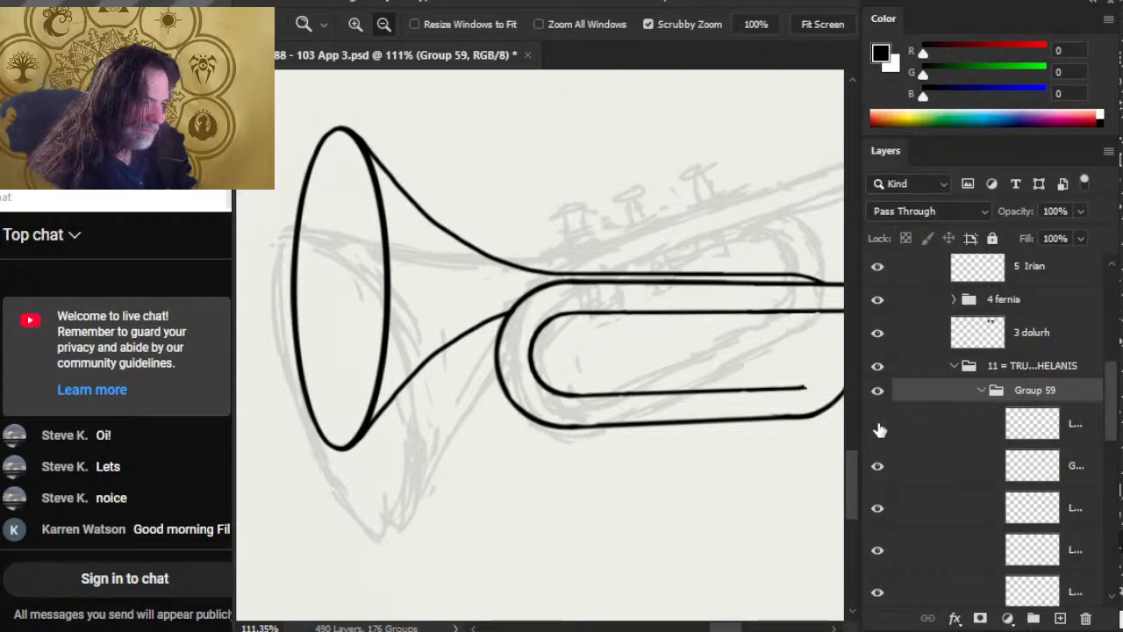
left_click(877, 424)
left_click(877, 466)
left_click(878, 466)
left_click(933, 468)
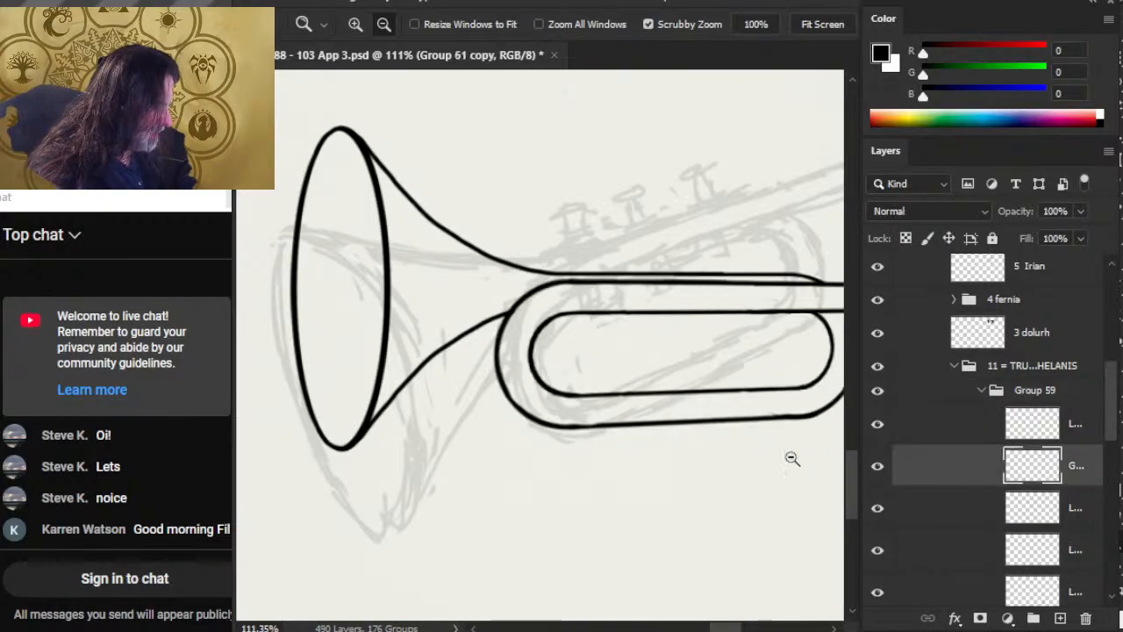
Lasso the inner loop's bell-side curve on Group 61 copy, nudge it six increments toward the mouthpiece, and deselect it
left_click_drag(543, 364, 606, 363)
key("l")
mouse_move(511, 297)
left_mouse_down()
mouse_move(576, 278)
mouse_move(666, 386)
mouse_move(607, 434)
left_mouse_up()
key("v")
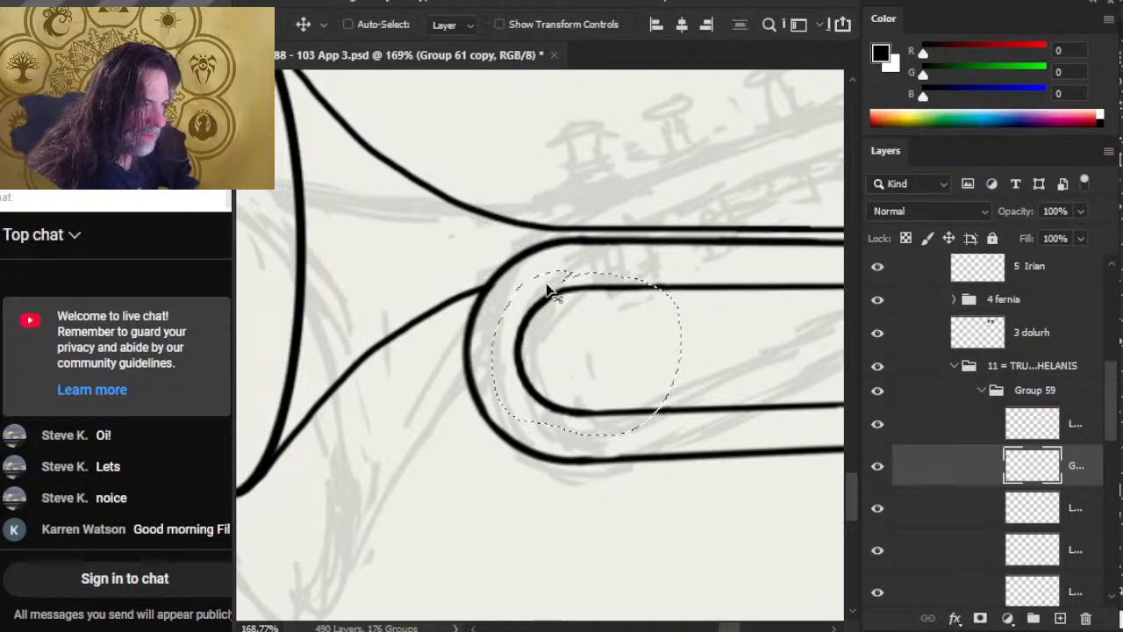
left_click(546, 291)
key("Right")
key("Right")
key("Right")
key("Right")
key("Right")
key("Right")
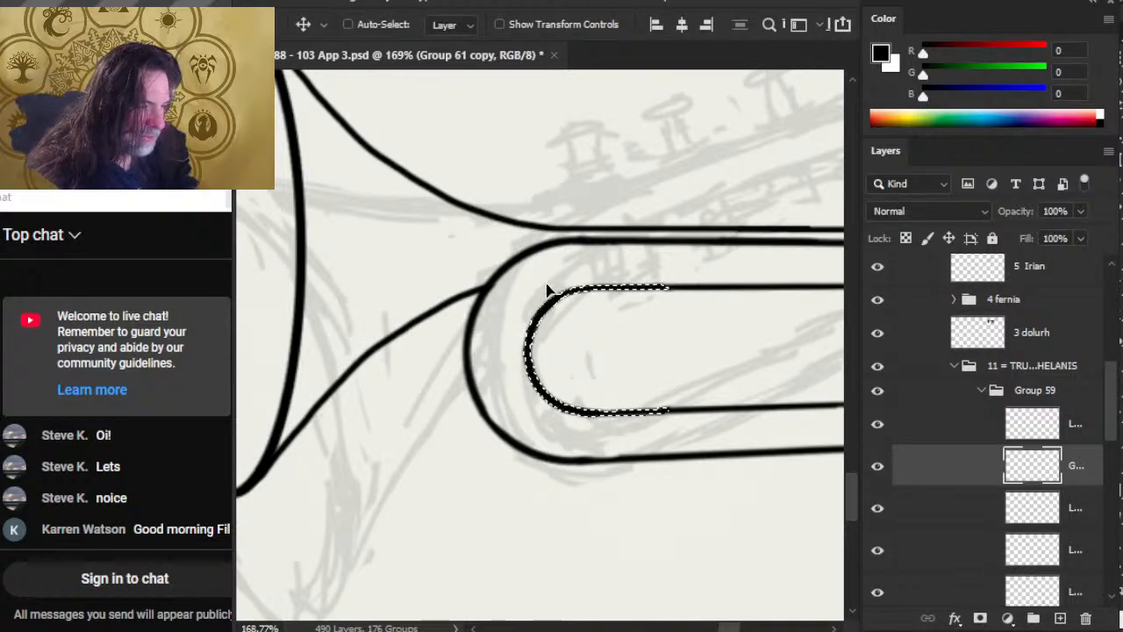
key("l")
left_click_drag(652, 454, 571, 430)
key("ctrl+d")
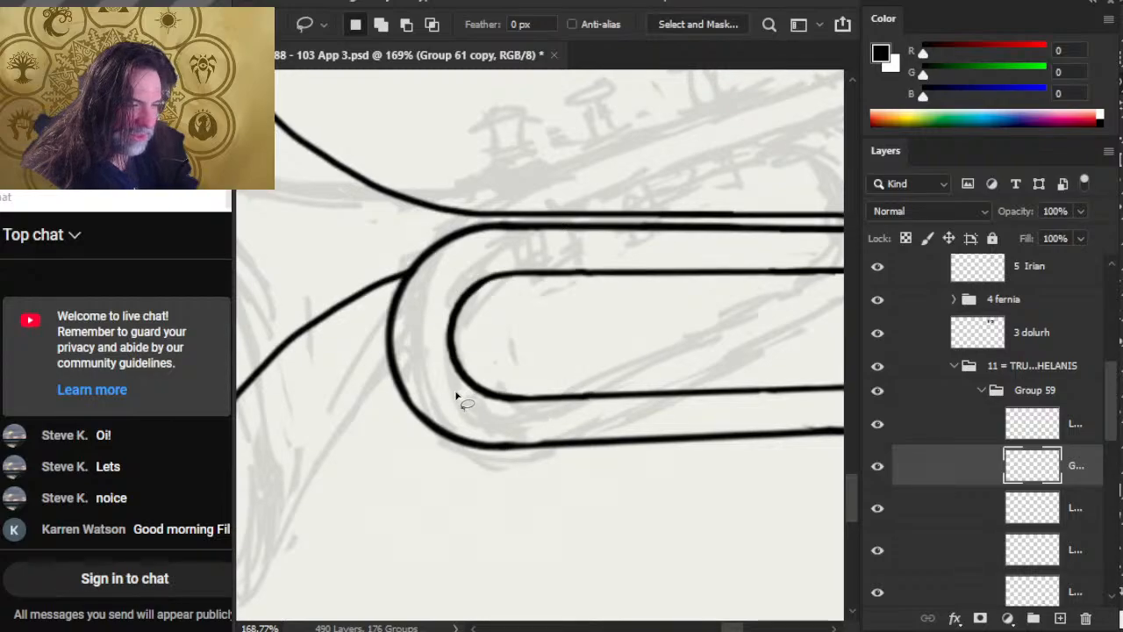
Lasso the inner loop's bell-side curve again, nudge it slightly further toward the mouthpiece, deselect it, and check the whole trumpet
scroll(440, 379, "down", 5)
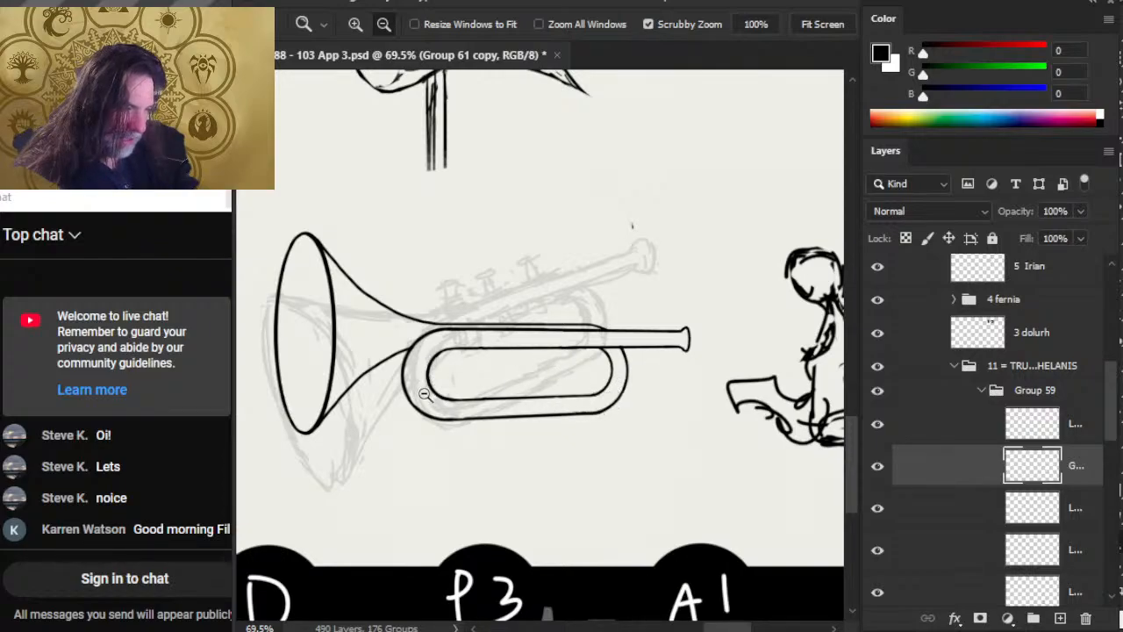
scroll(425, 394, "up", 3)
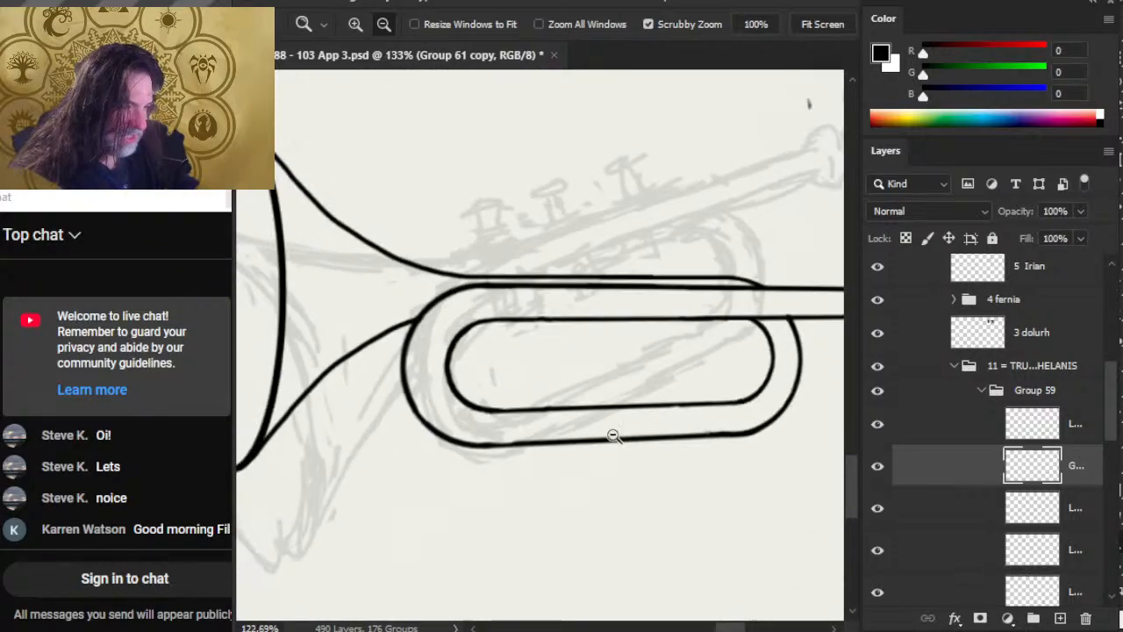
scroll(613, 436, "down", 3)
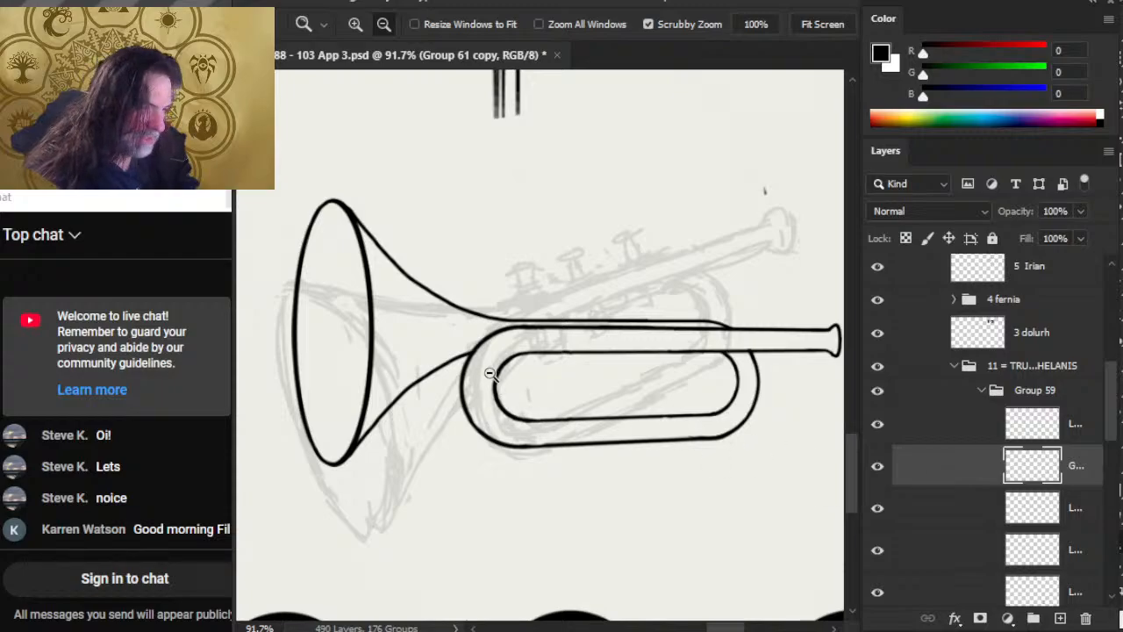
scroll(490, 373, "up", 2)
key("l")
mouse_move(530, 342)
left_mouse_down()
mouse_move(607, 441)
mouse_move(570, 333)
mouse_move(526, 337)
left_mouse_up()
key("v")
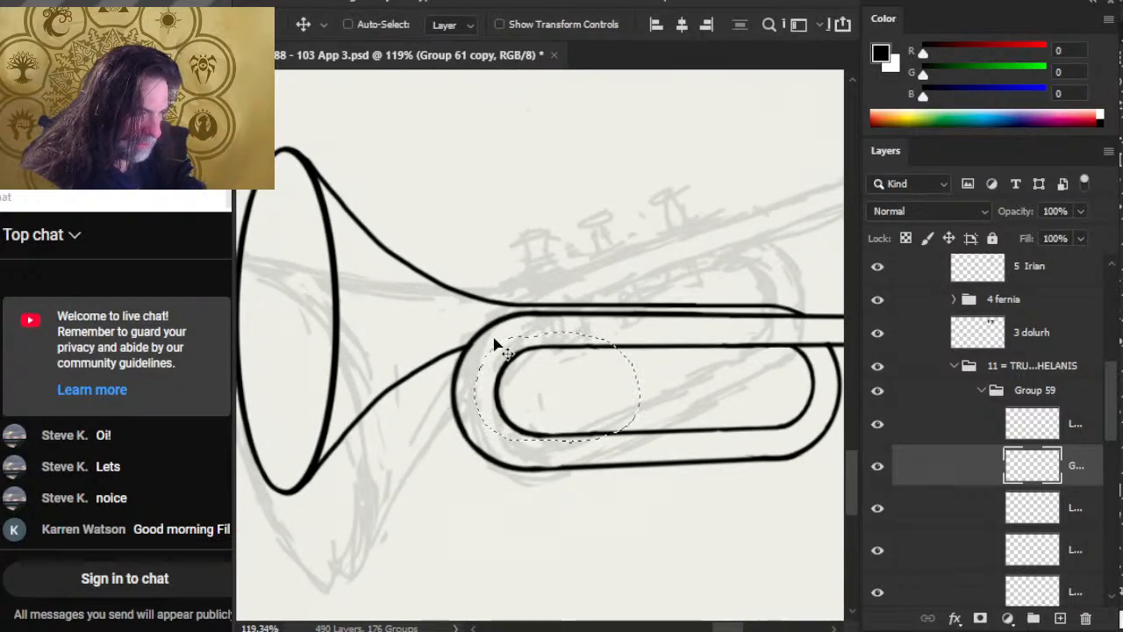
key("ctrl+d")
key("l")
key("z")
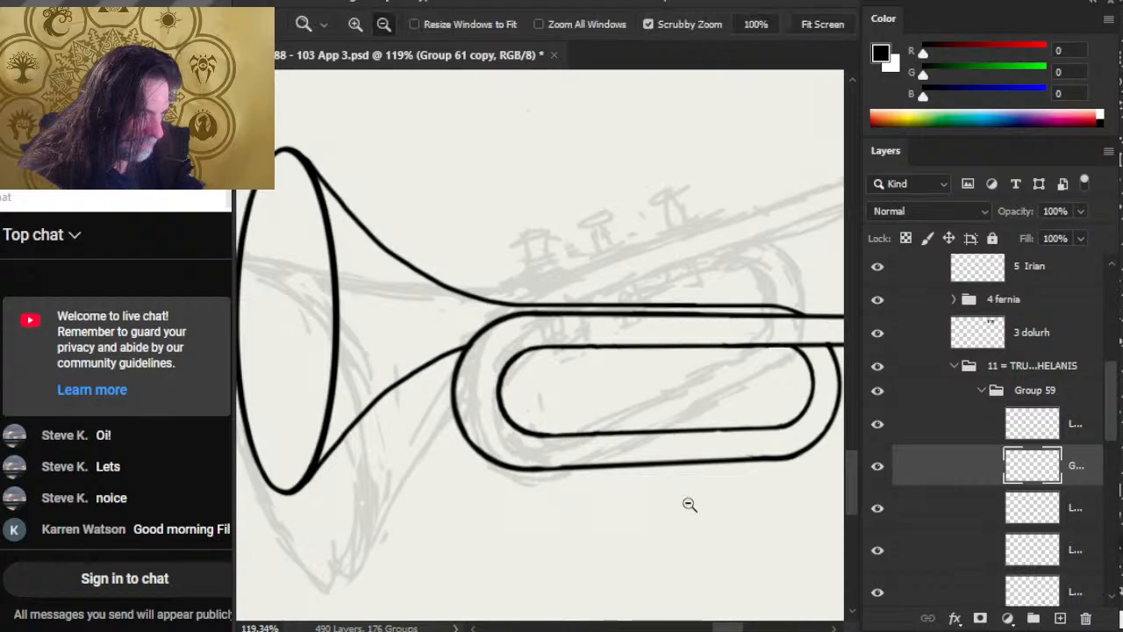
scroll(658, 502, "down", 4)
scroll(647, 446, "down", 3)
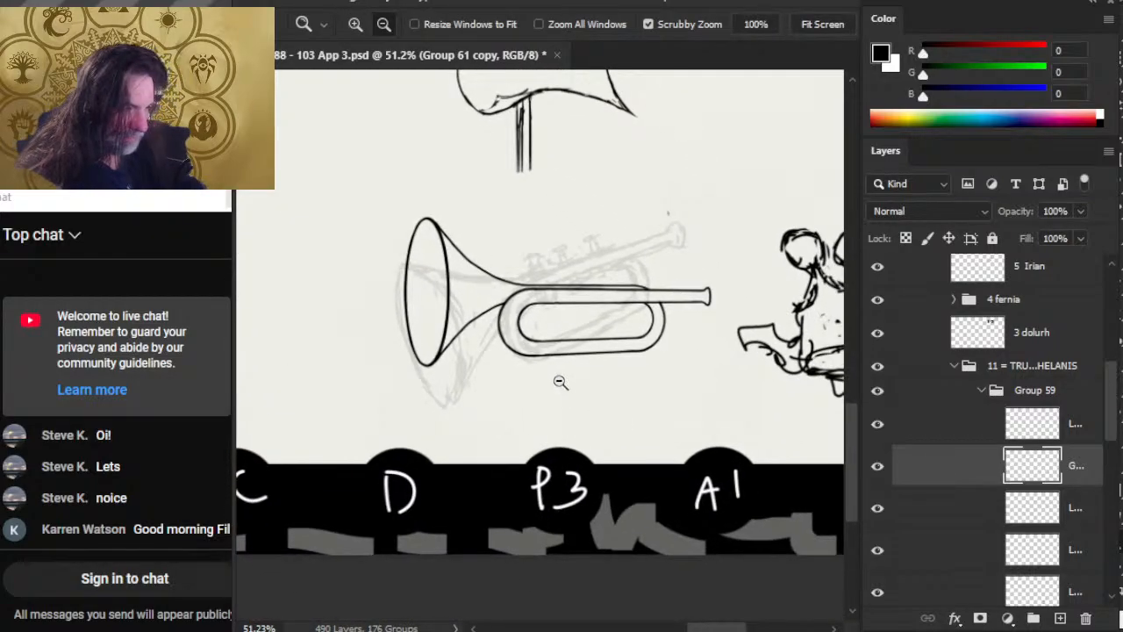
left_click_drag(570, 354, 583, 367)
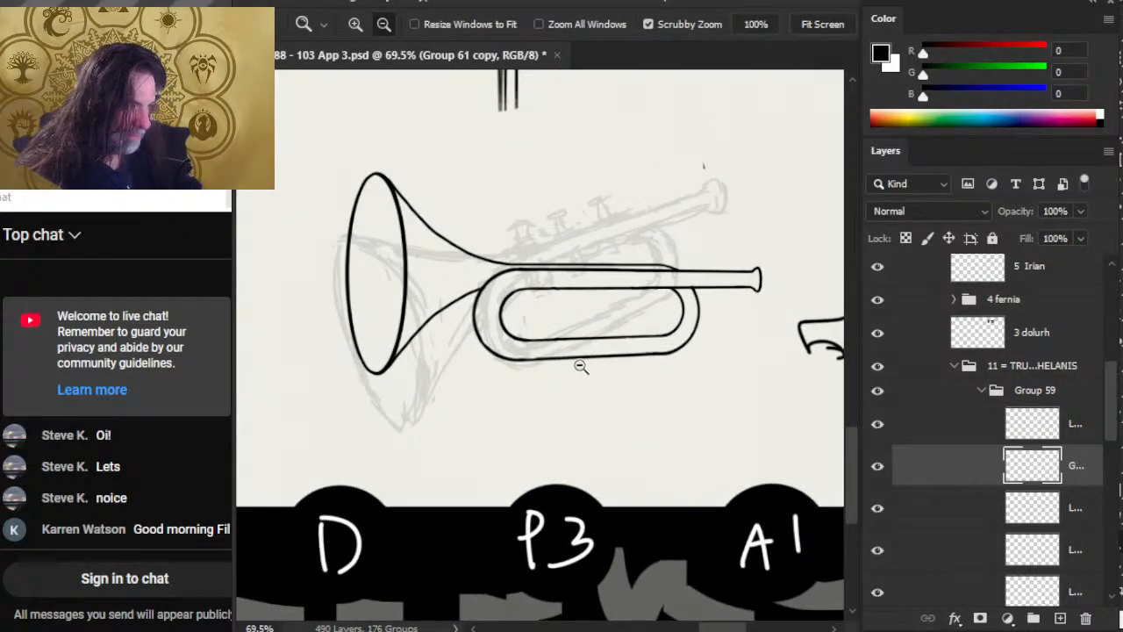
Switch the layer beneath Group 61 copy off and on to identify its linework, select Layer 841, and check the trumpet
scroll(658, 303, "up", 3)
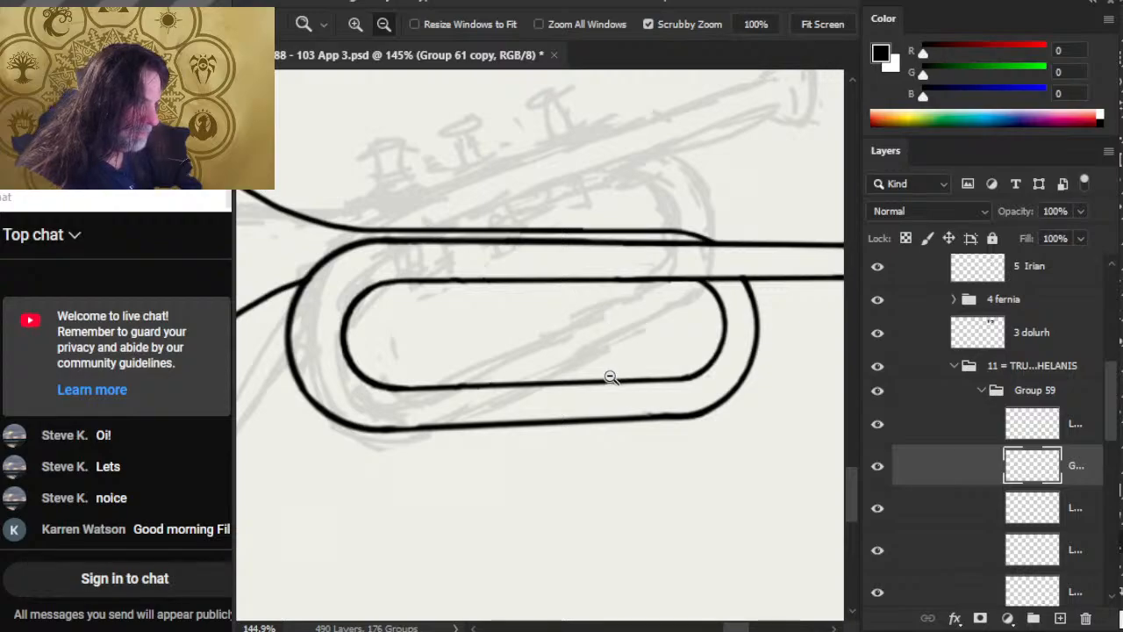
key("e")
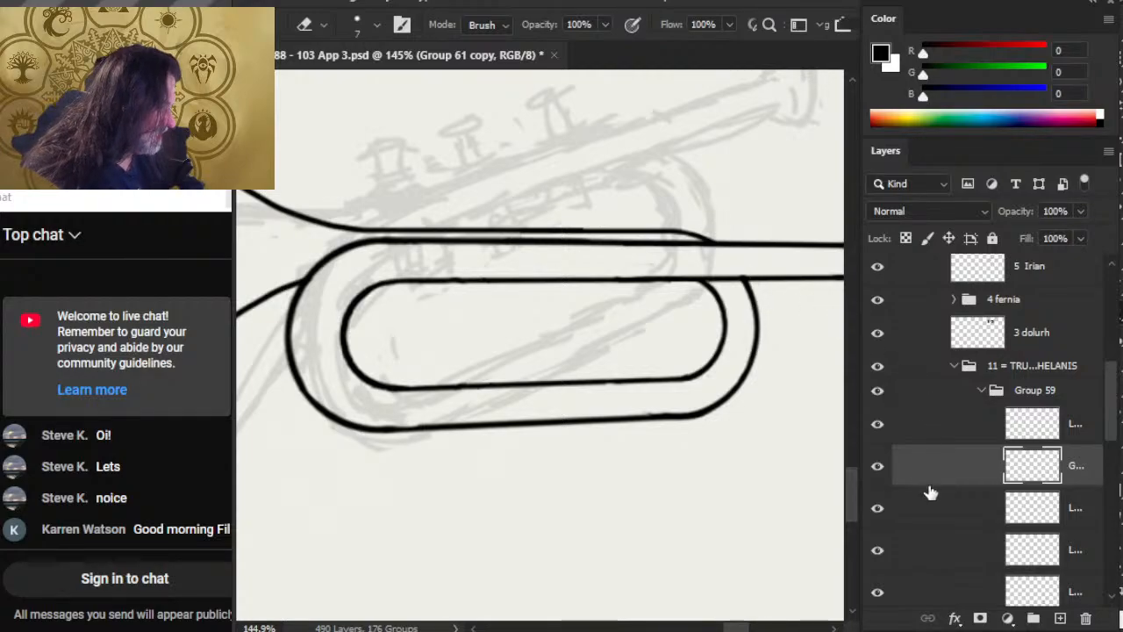
left_click(878, 508)
left_click(878, 508)
left_click(909, 512)
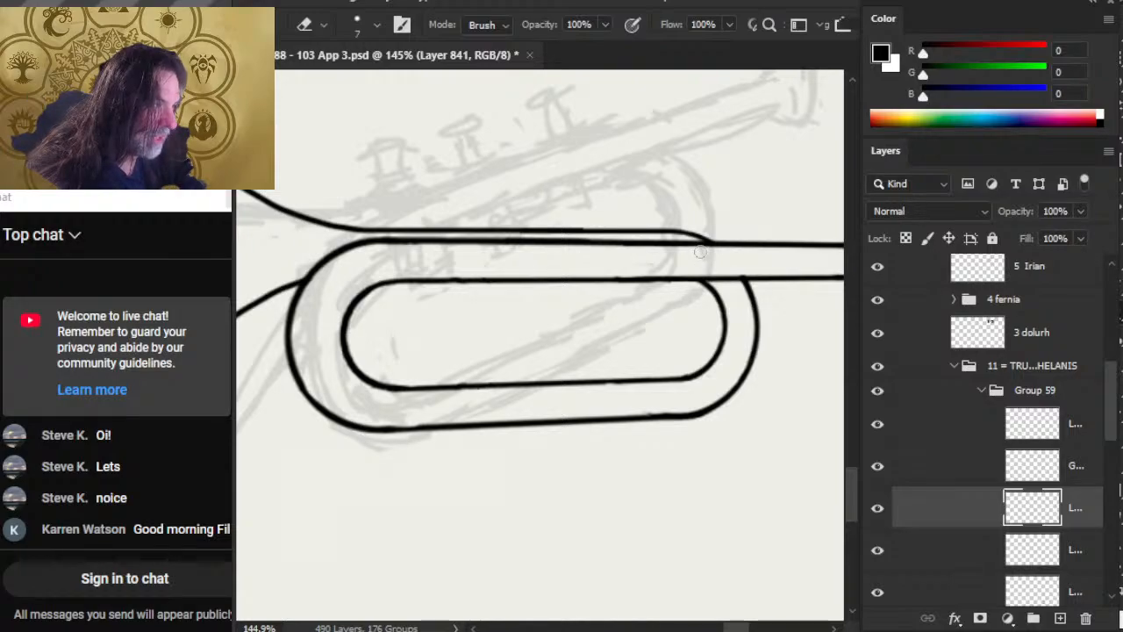
key("v")
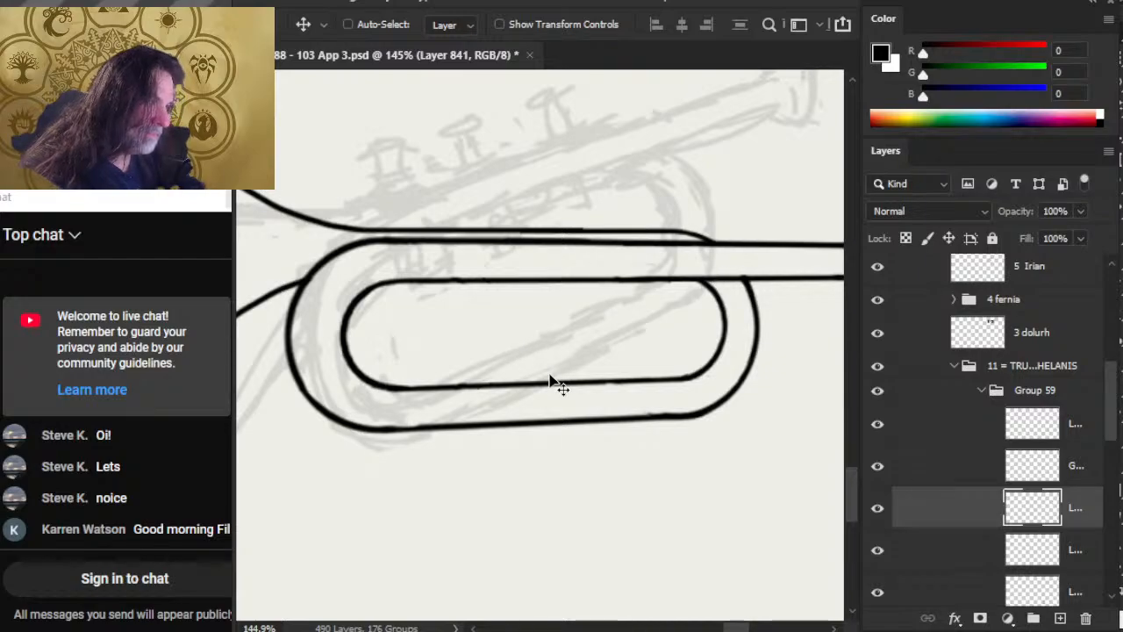
key("z")
left_click_drag(547, 377, 452, 465)
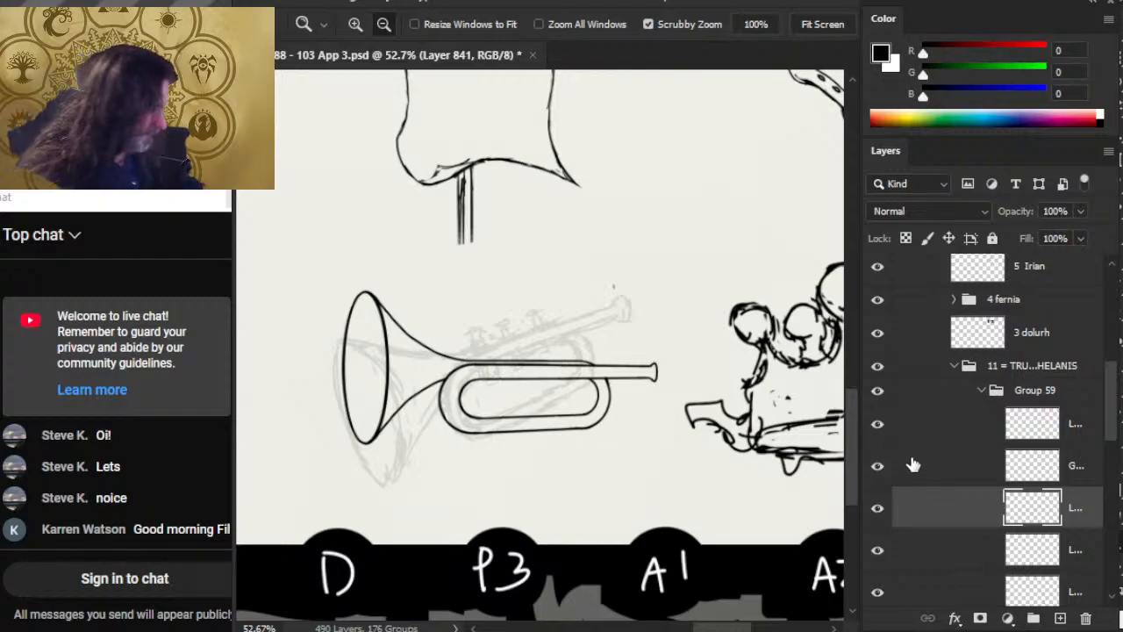
Switch Group 59's two upper layers off and on to compare their linework, and select Group 61 copy
left_click(878, 426)
left_click(877, 425)
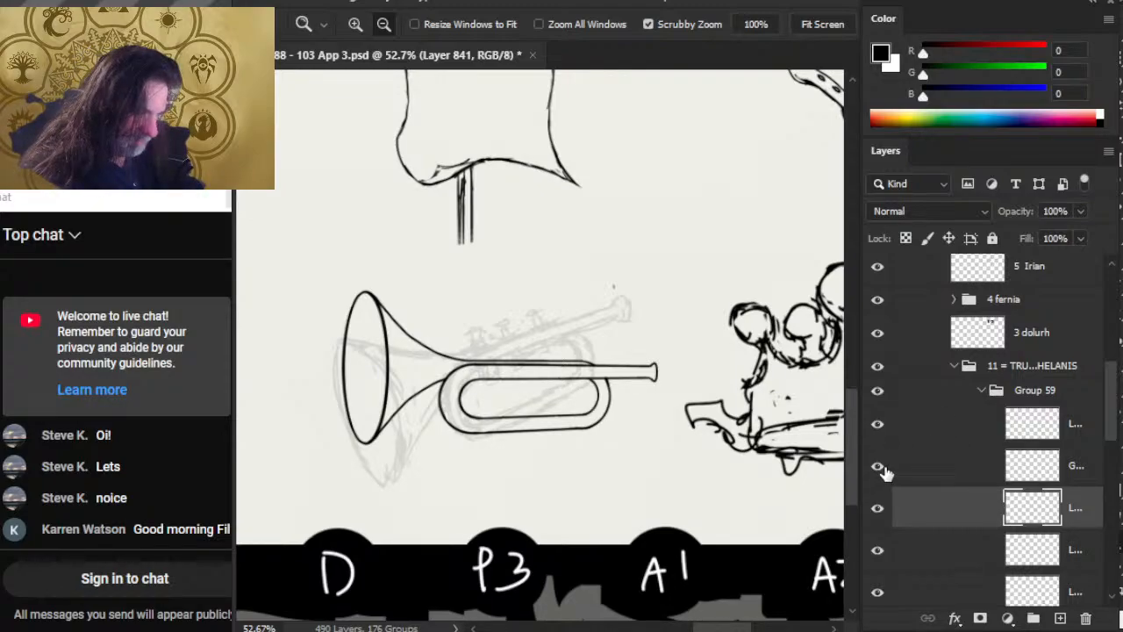
left_click(877, 466)
left_click(877, 466)
left_click(877, 466)
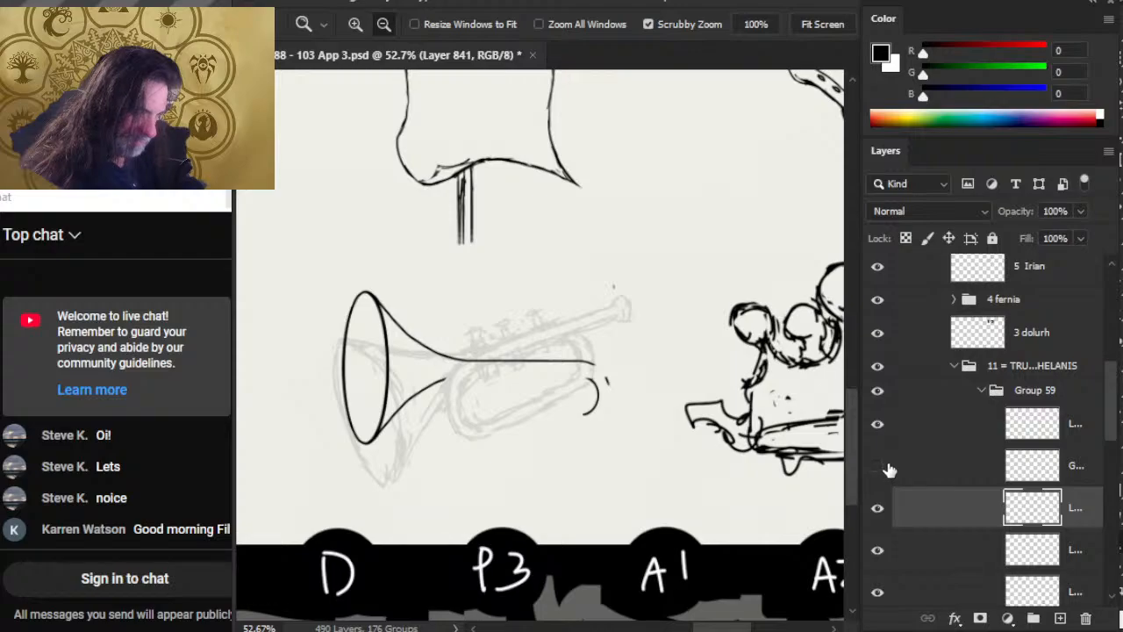
left_click(878, 466)
left_click(903, 466)
Examine the whole trumpet's line art and tubing loops against the faint sketch
left_click_drag(461, 417, 478, 419)
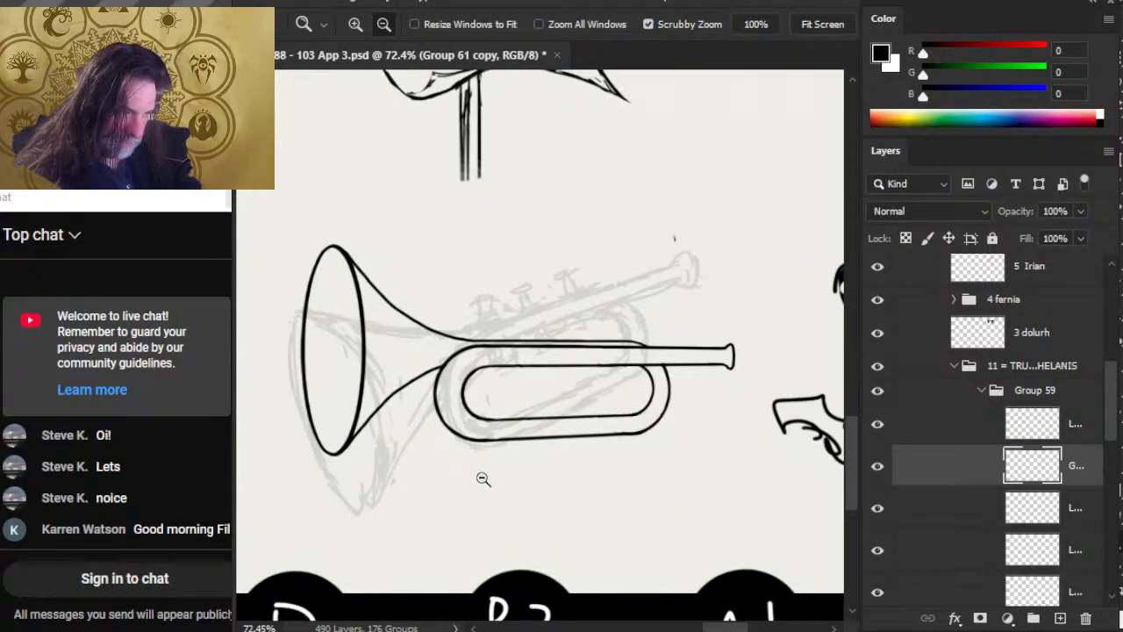
left_click_drag(526, 482, 481, 485)
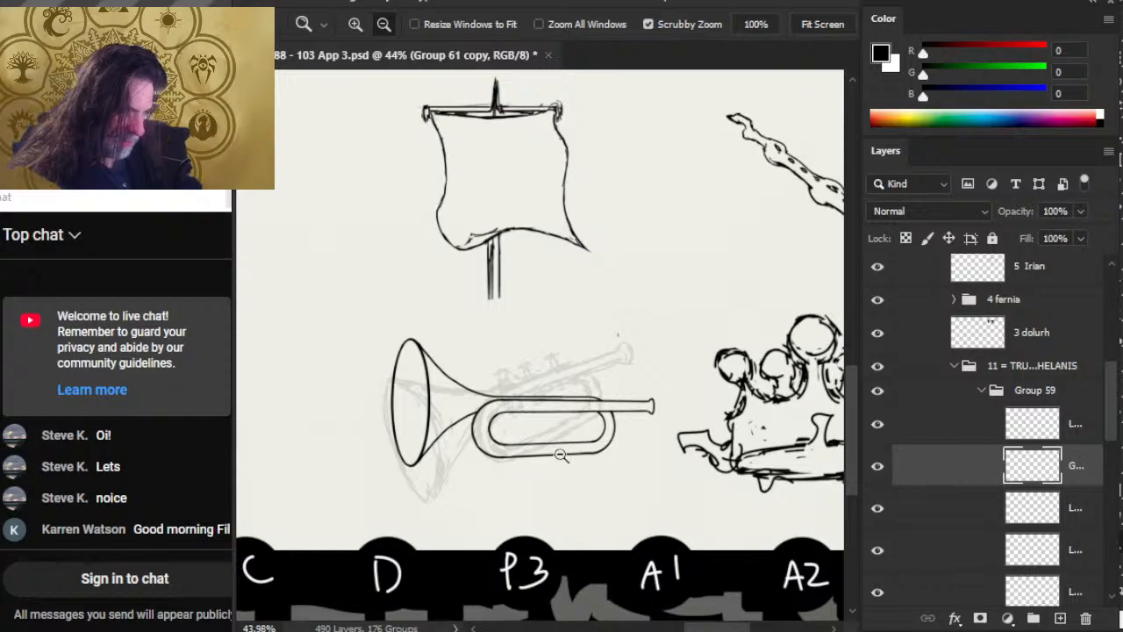
mouse_move(541, 403)
left_mouse_down()
mouse_move(571, 403)
mouse_move(538, 424)
left_mouse_up()
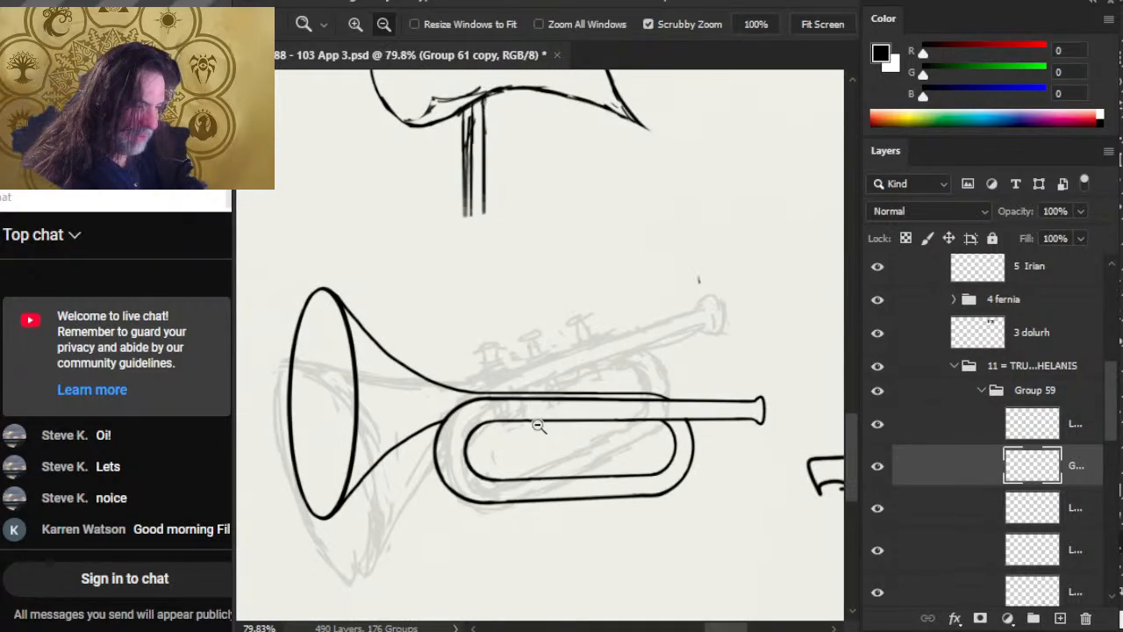
left_click_drag(596, 463, 518, 445)
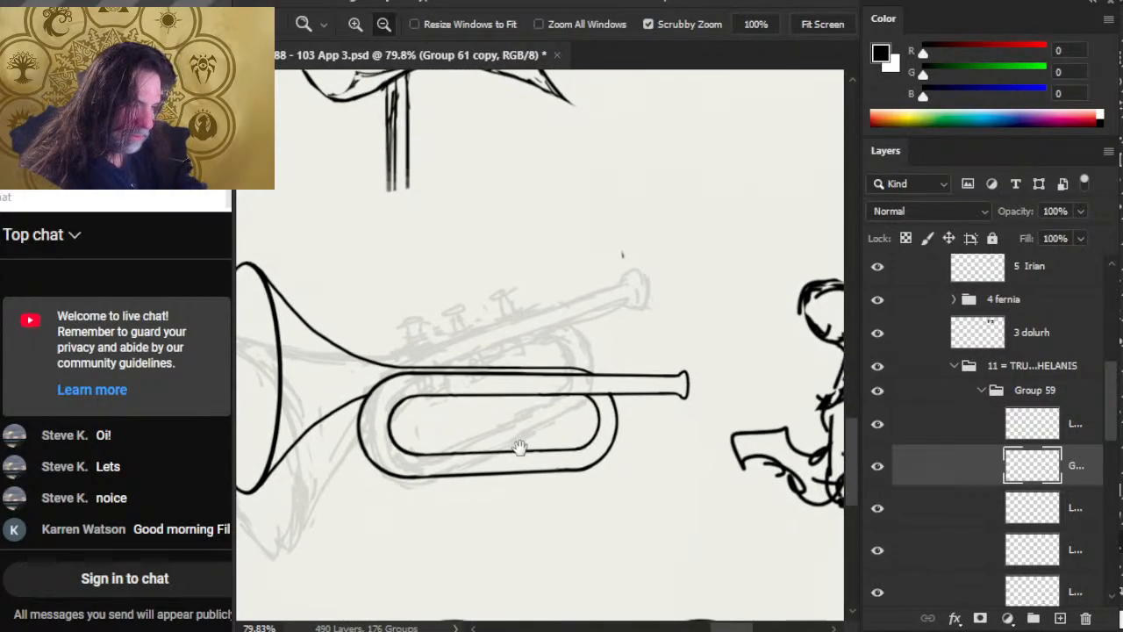
left_click_drag(705, 457, 662, 478)
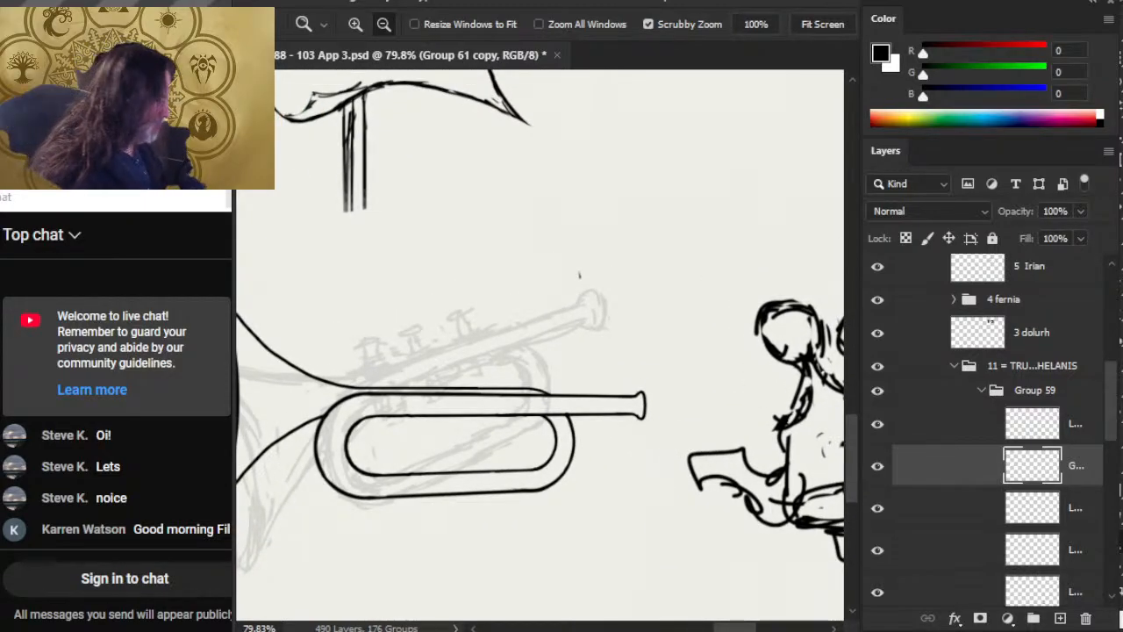
key("alt+Tab")
key("alt+Tab")
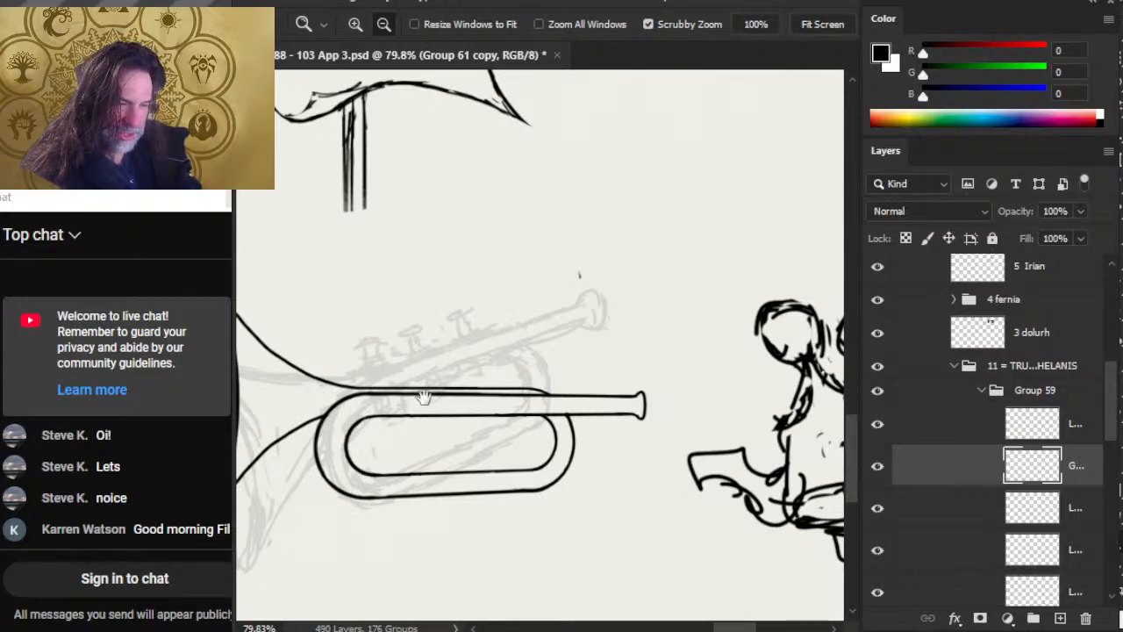
left_click_drag(389, 353, 513, 256)
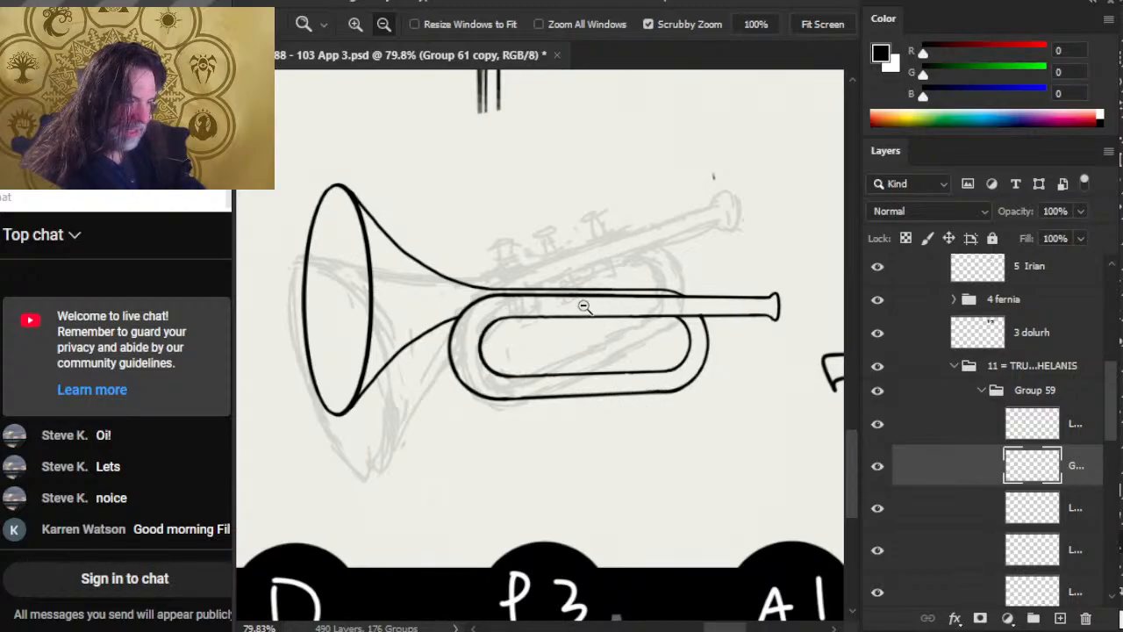
Switch to the Chrome browser and search Google for "trumpet" in a new tab
key("alt+Tab")
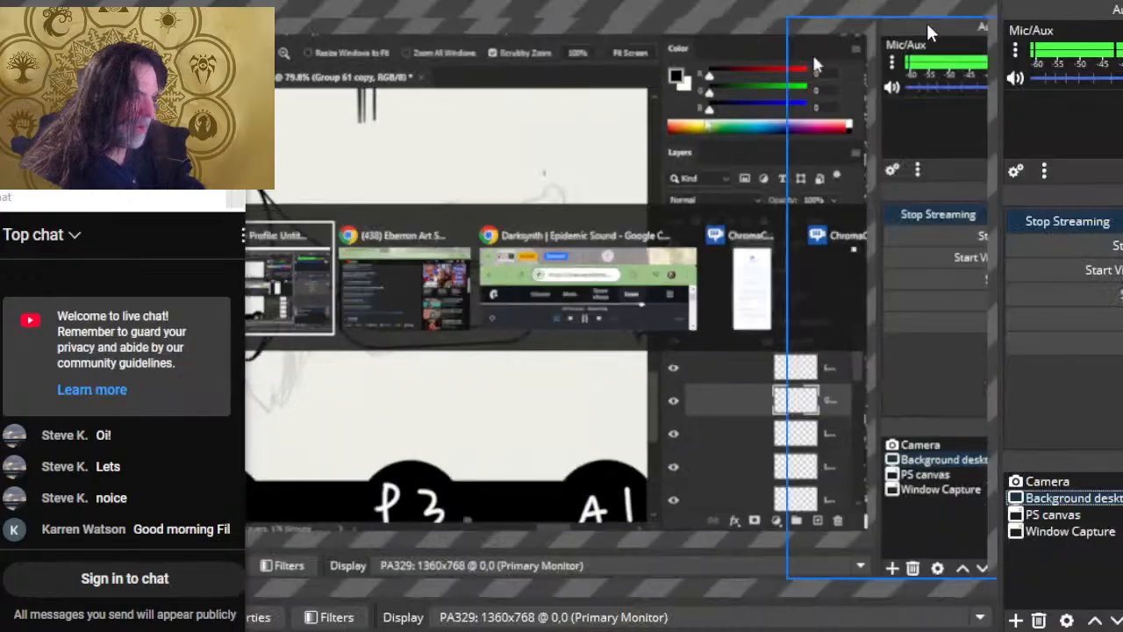
key("alt+Tab")
key("alt+Tab")
key("Tab")
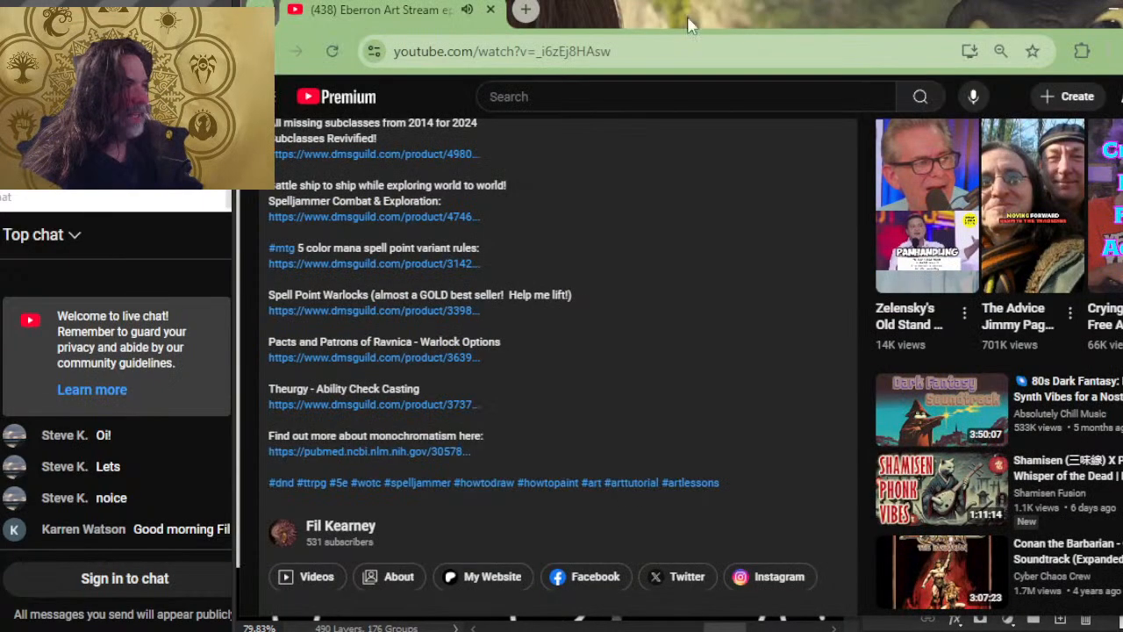
left_click(526, 10)
type("trumpet")
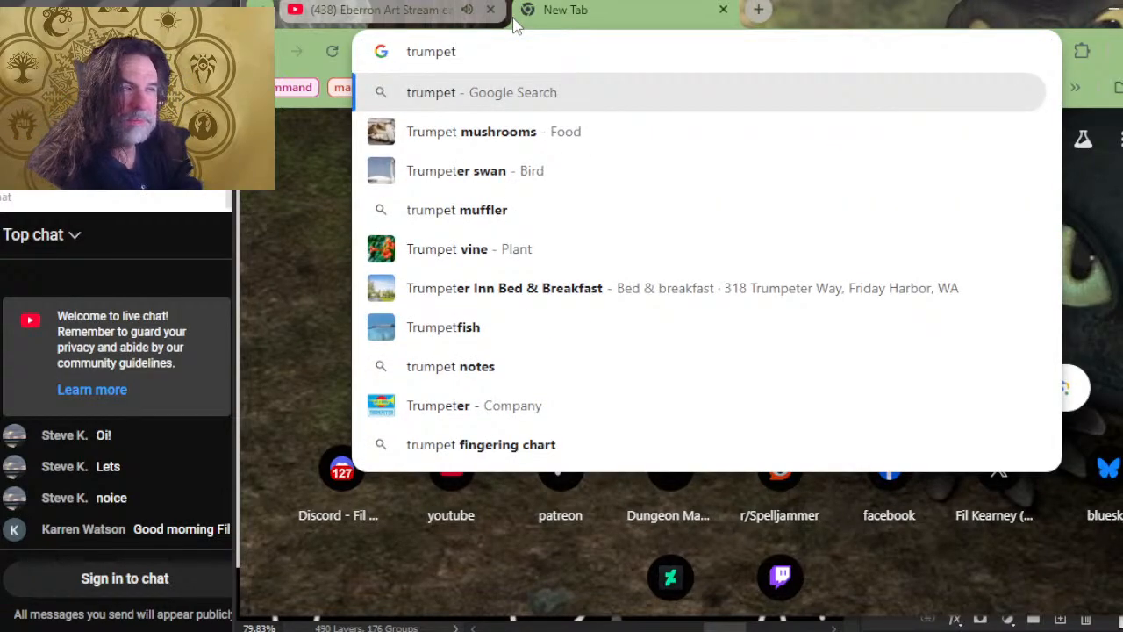
key("Return")
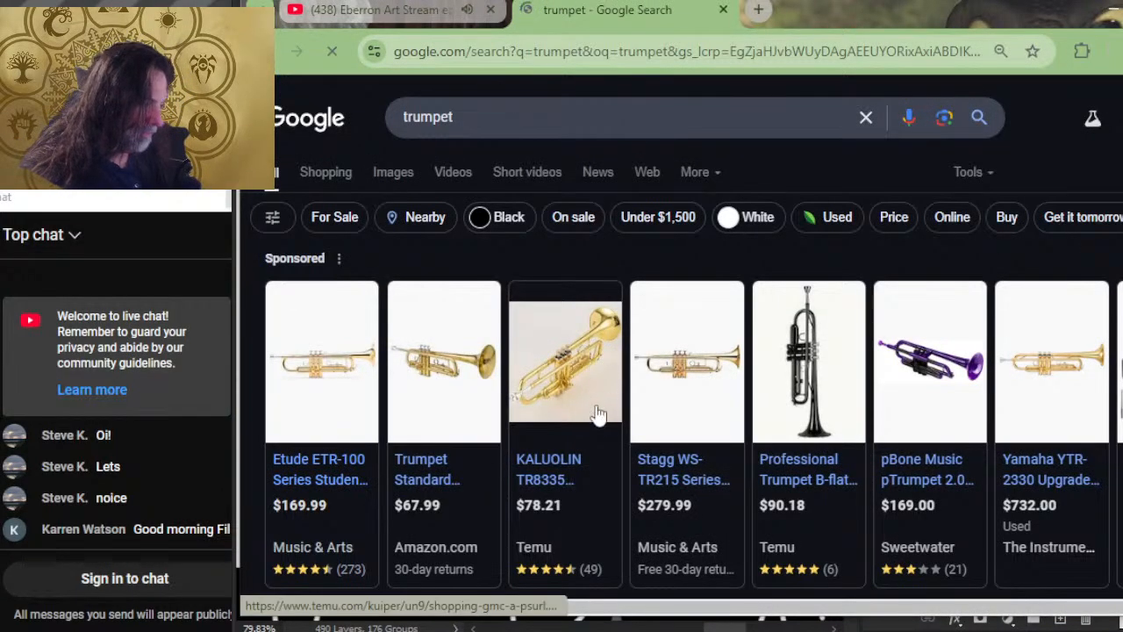
Open the Stagg WS-TR215 trumpet listing at Music & Arts and enlarge its product photo
left_click(668, 367)
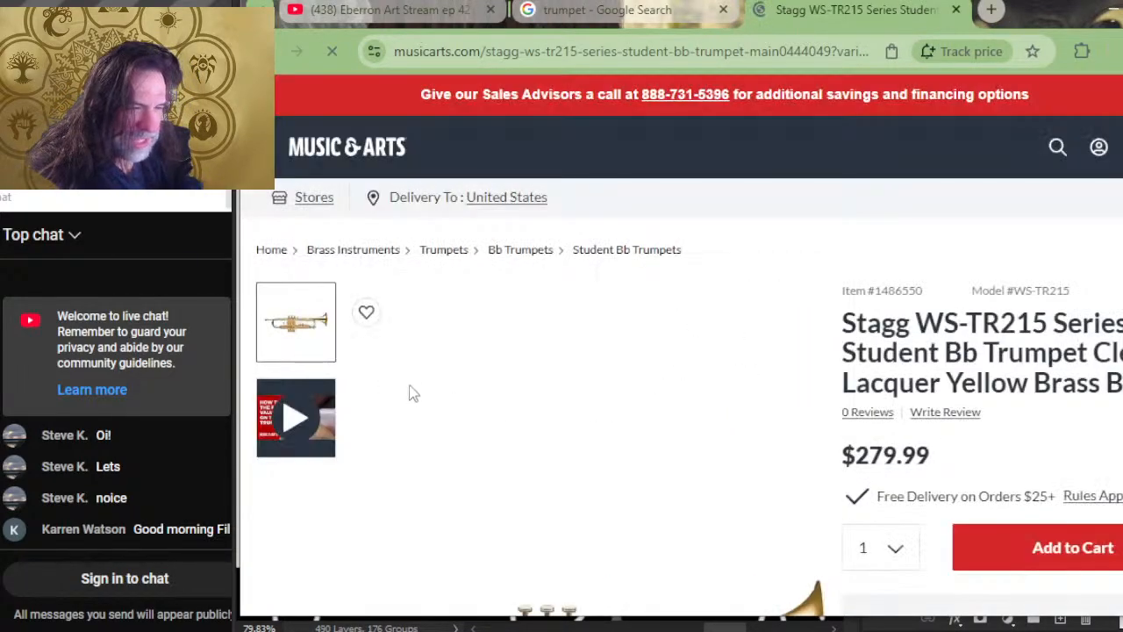
scroll(438, 378, "down", 2)
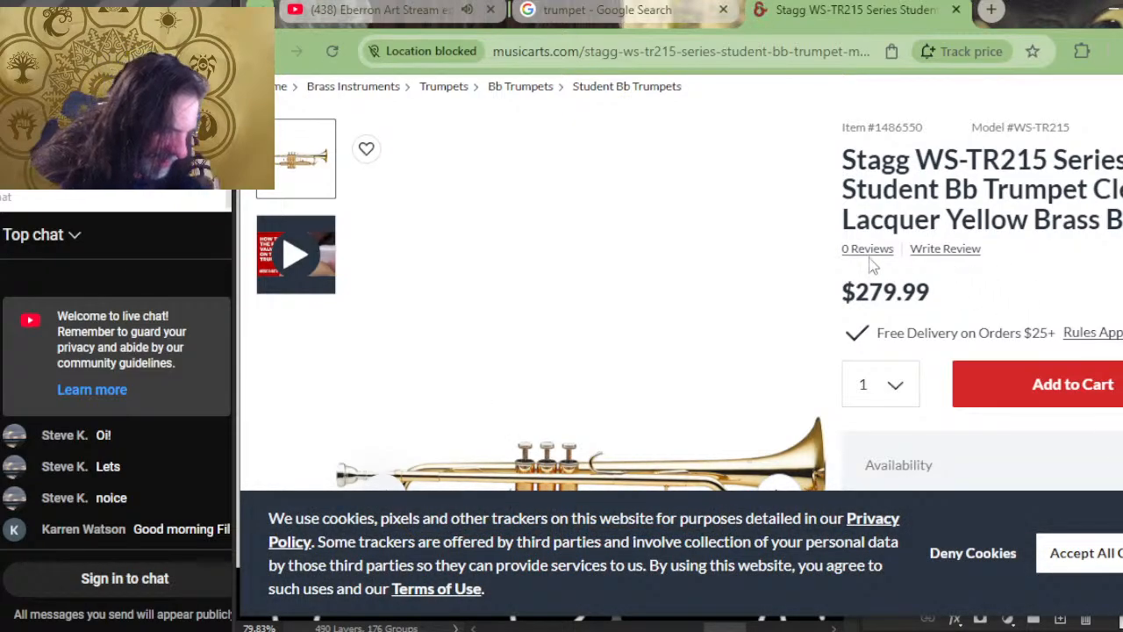
scroll(616, 325, "up", 2)
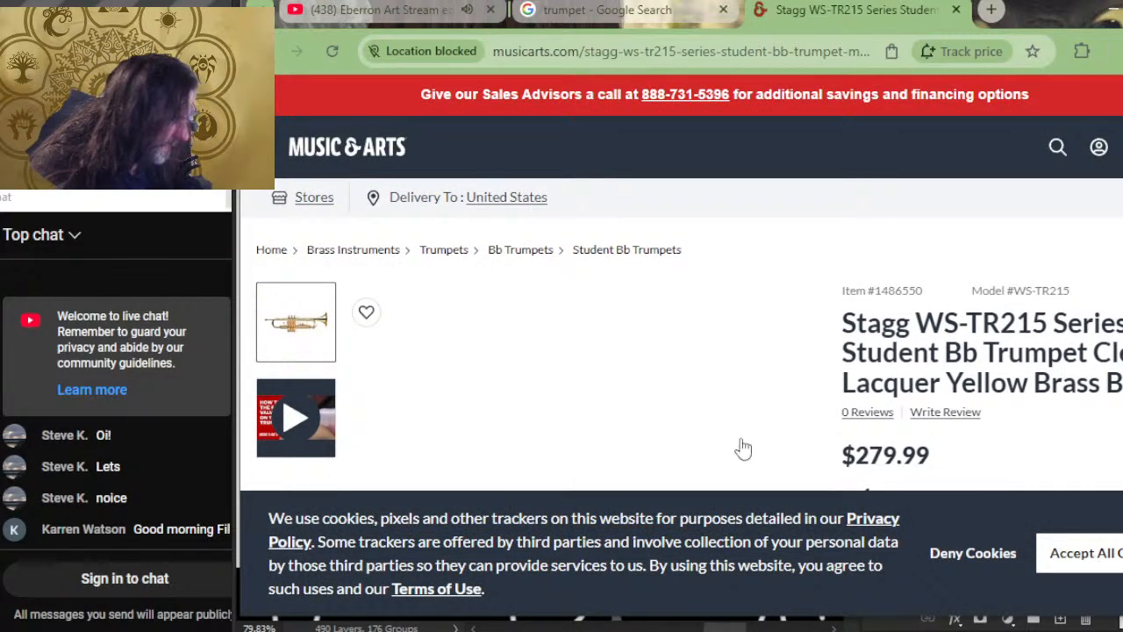
scroll(743, 448, "down", 2)
left_click(577, 478)
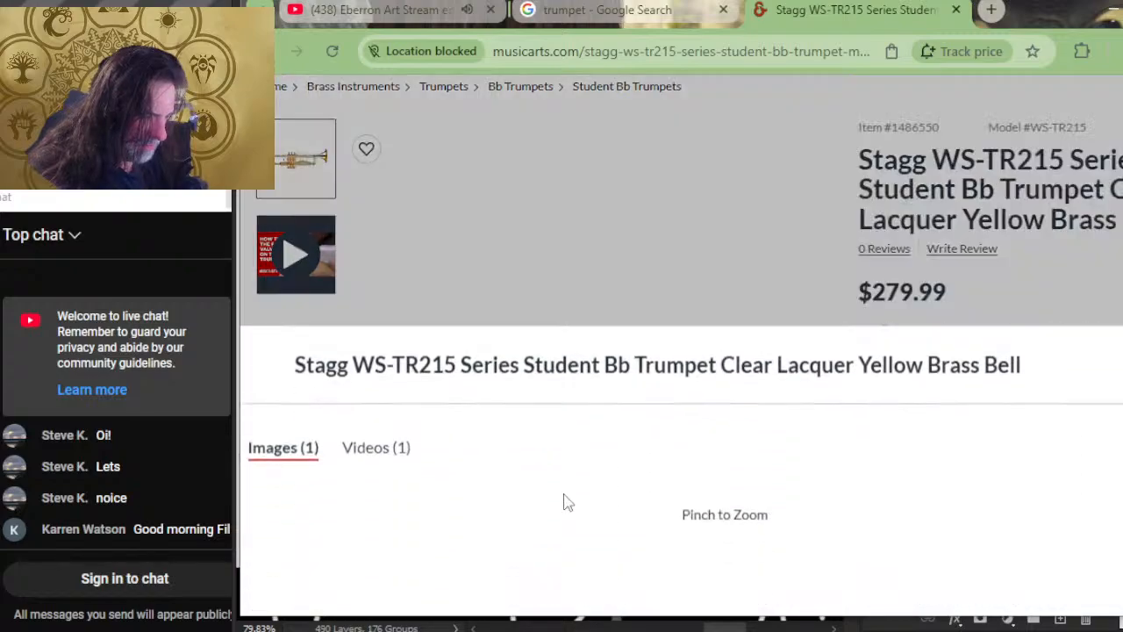
scroll(618, 438, "up", 4)
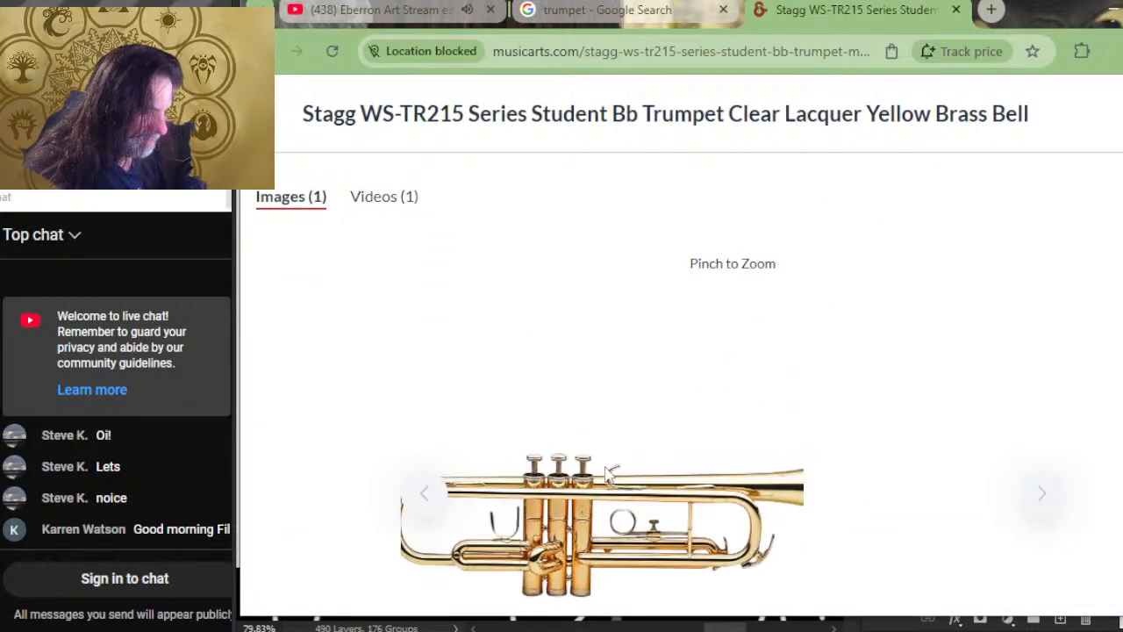
Examine the valves and lower slide up close in the product photo, and check whether the image can be copied or saved
left_click_drag(568, 544, 666, 392)
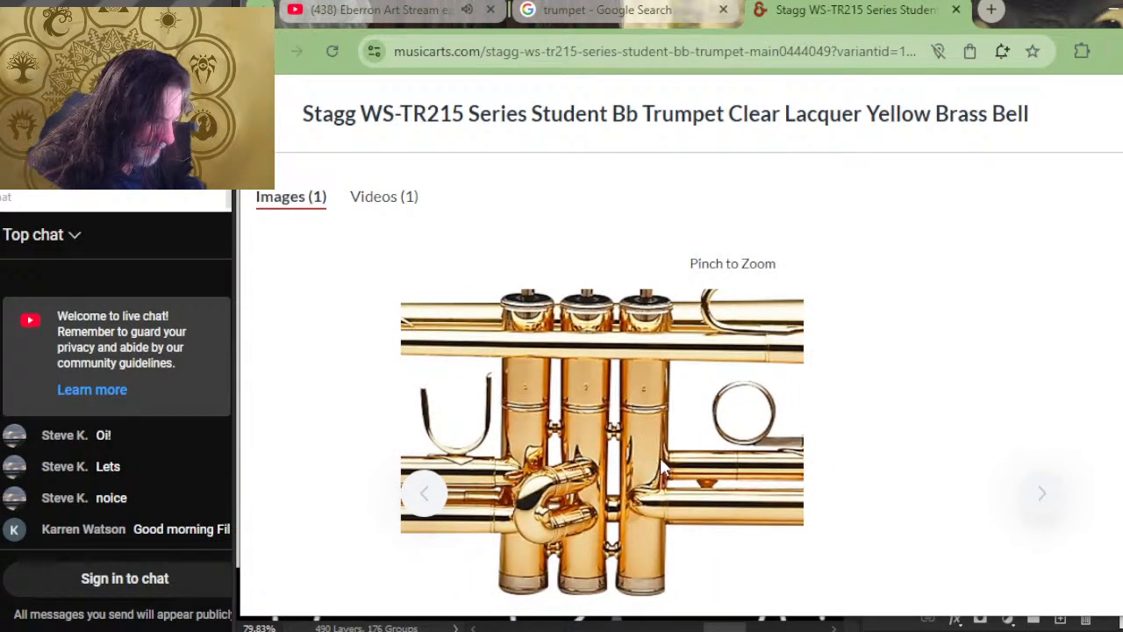
left_click_drag(701, 533, 603, 320)
right_click(601, 422)
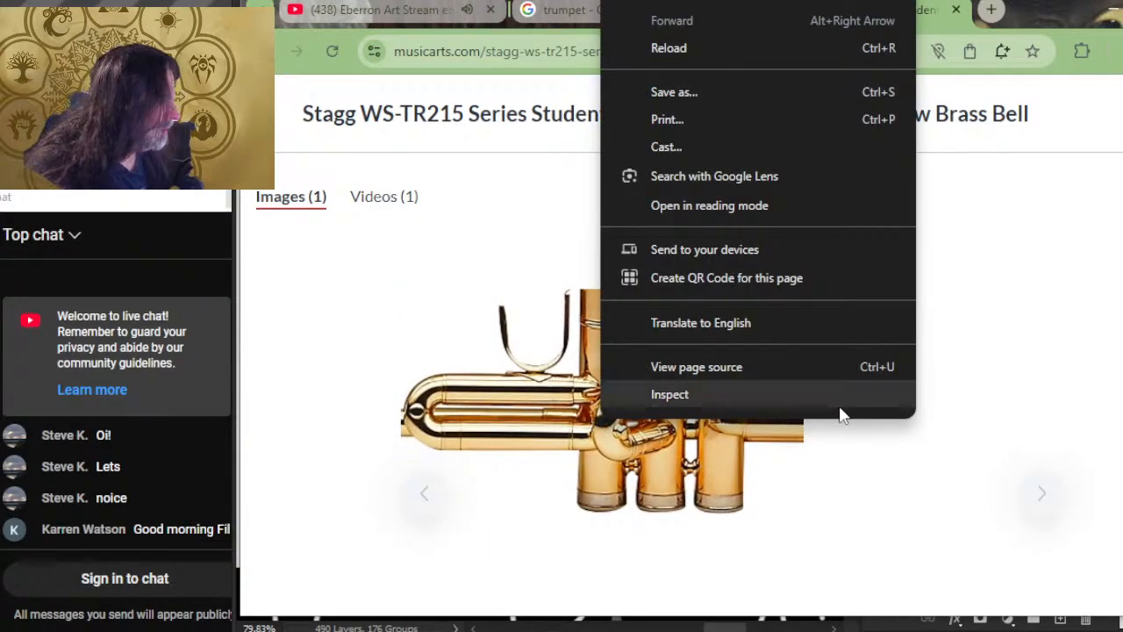
left_click(494, 329)
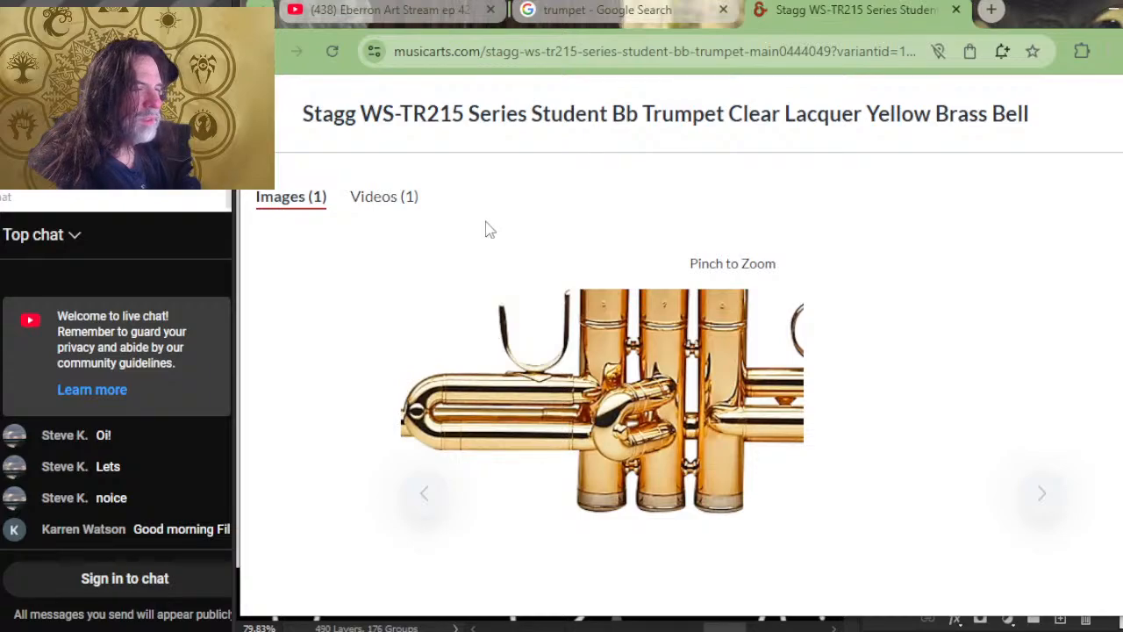
Reframe the product photo around the trumpet's valves and tubing loops, and recheck it for a copy or save option
scroll(602, 478, "down", 5)
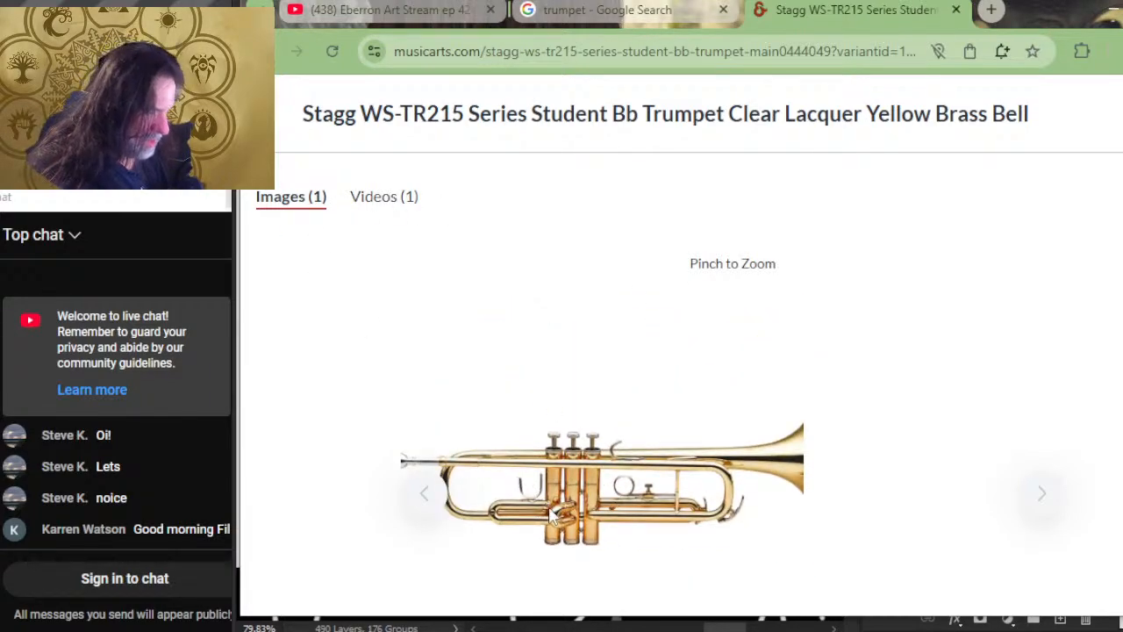
scroll(570, 522, "up", 2)
scroll(579, 526, "down", 2)
scroll(605, 535, "up", 1)
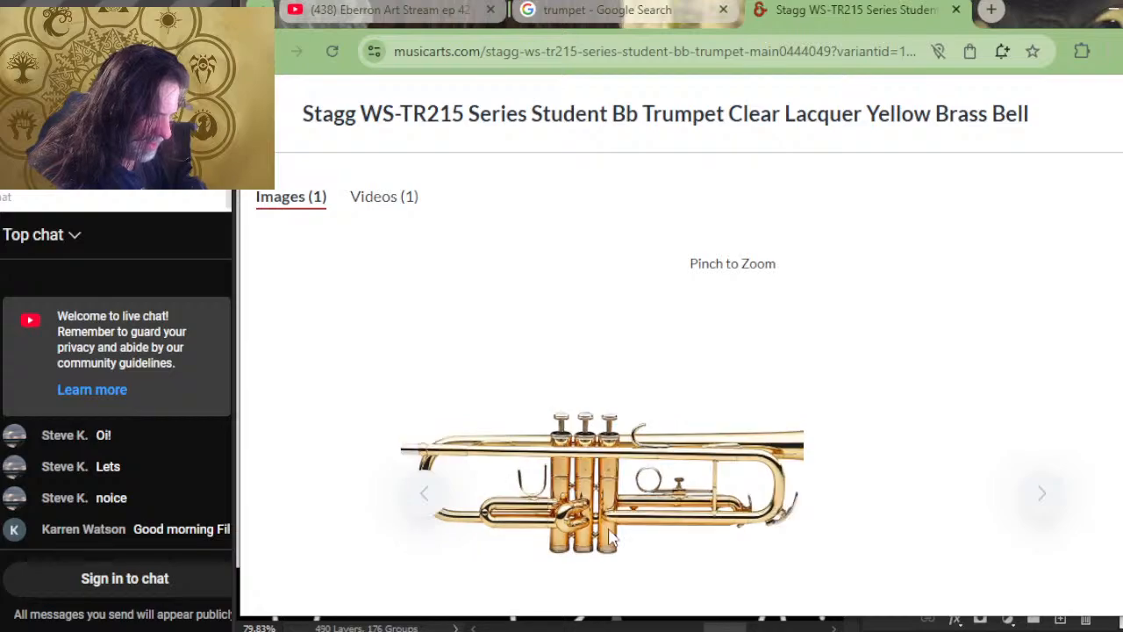
left_click_drag(601, 493, 602, 430)
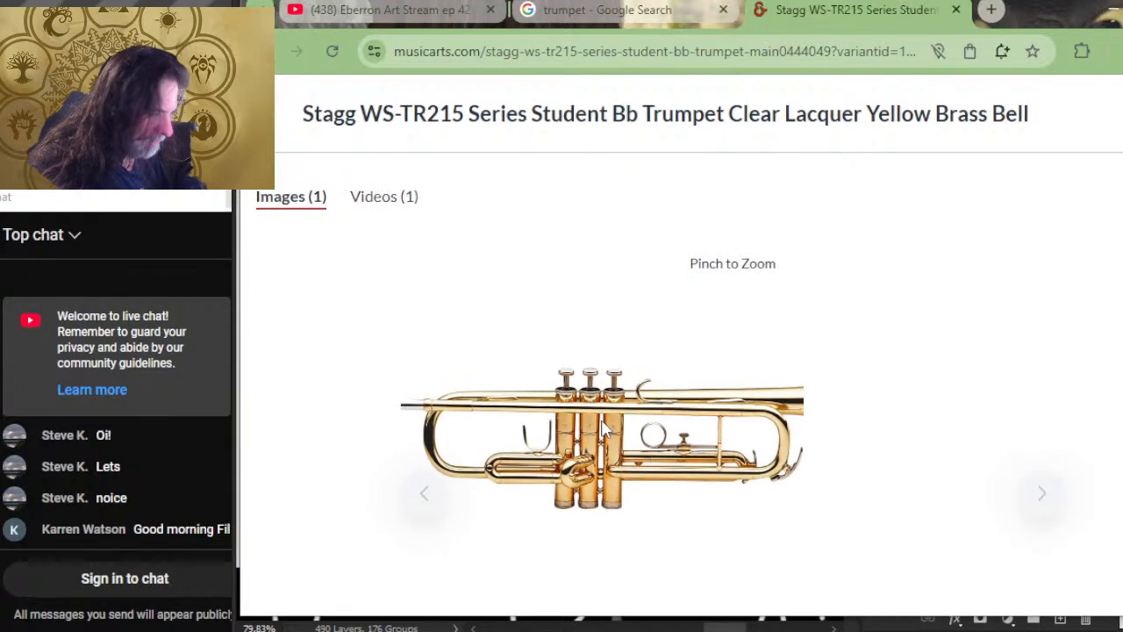
right_click(602, 430)
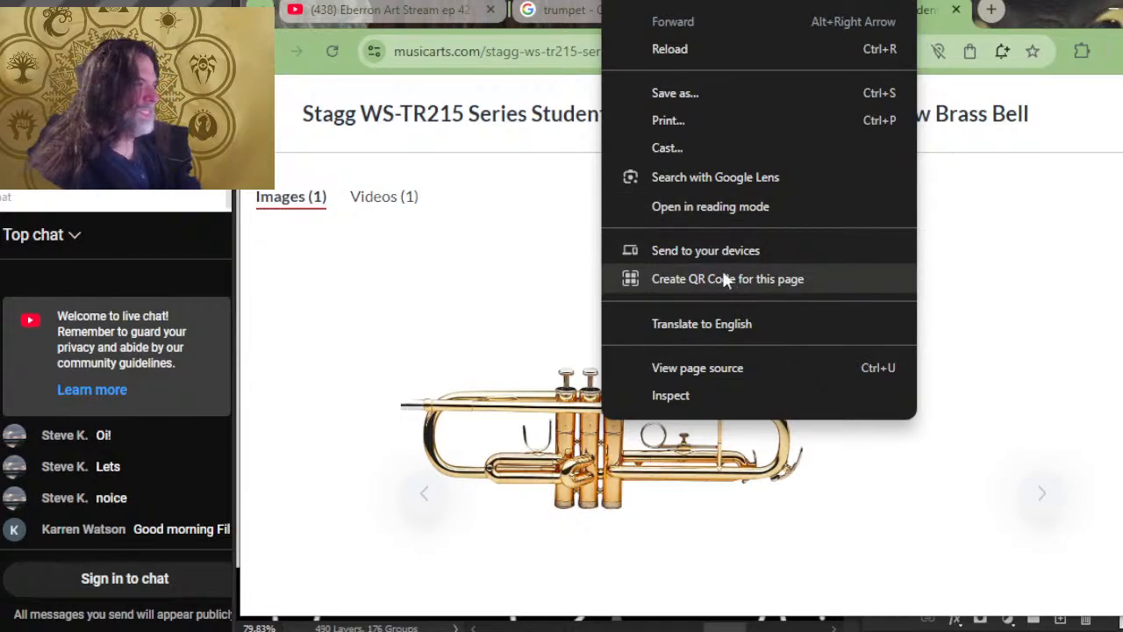
left_click(619, 439)
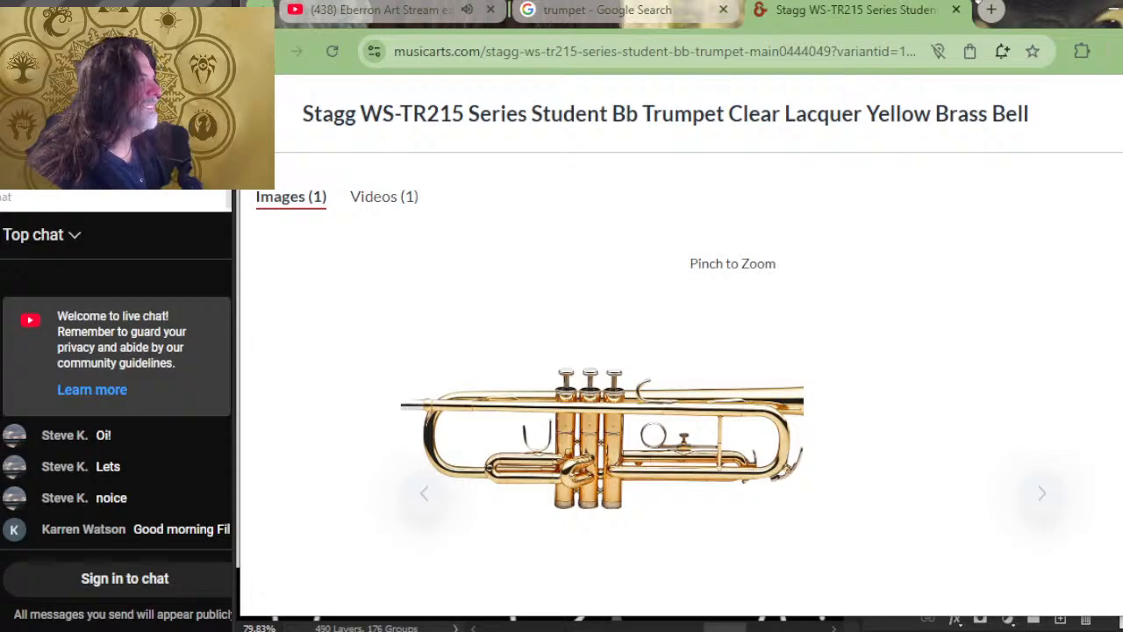
Maximize the browser window and capture the trumpet photo as a rectangular snip with the Snipping Tool
double_click(1010, 25)
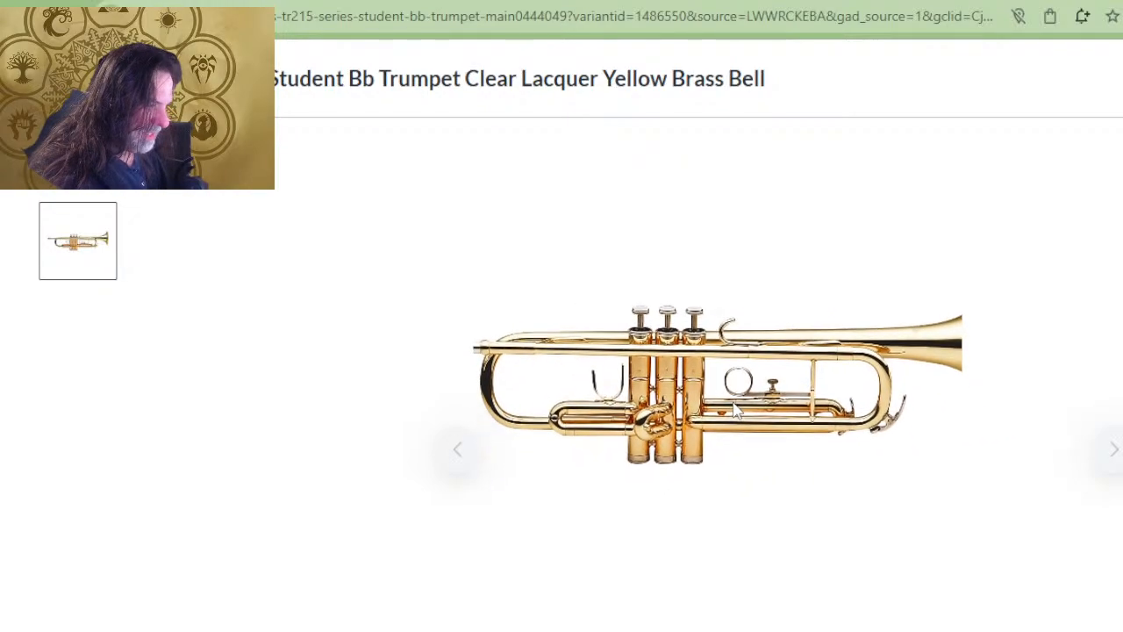
key("super")
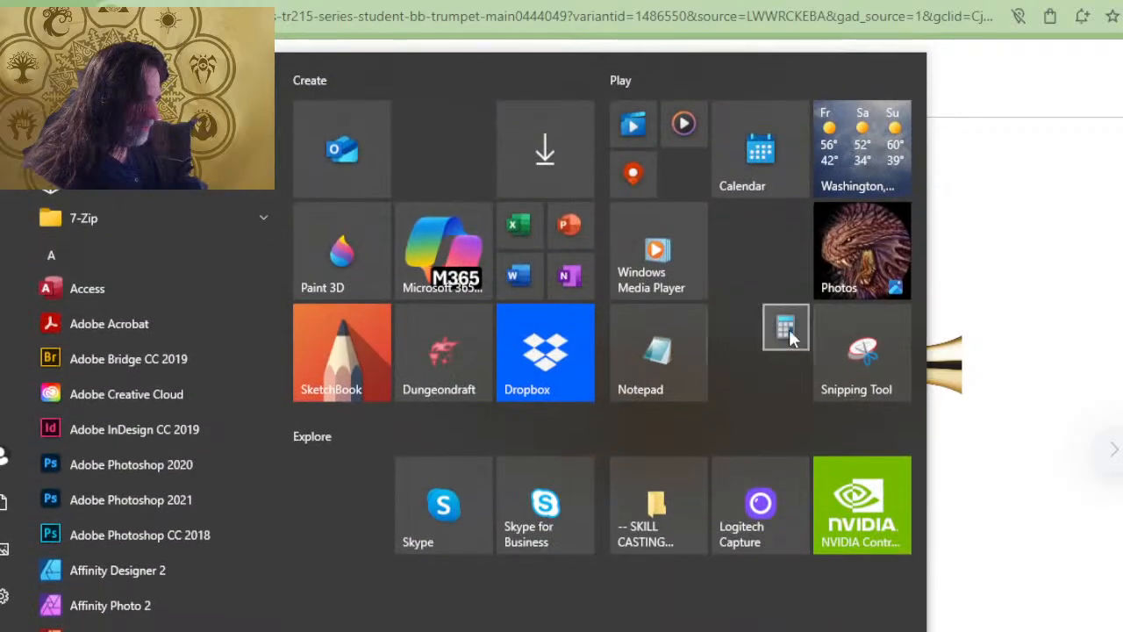
left_click(875, 360)
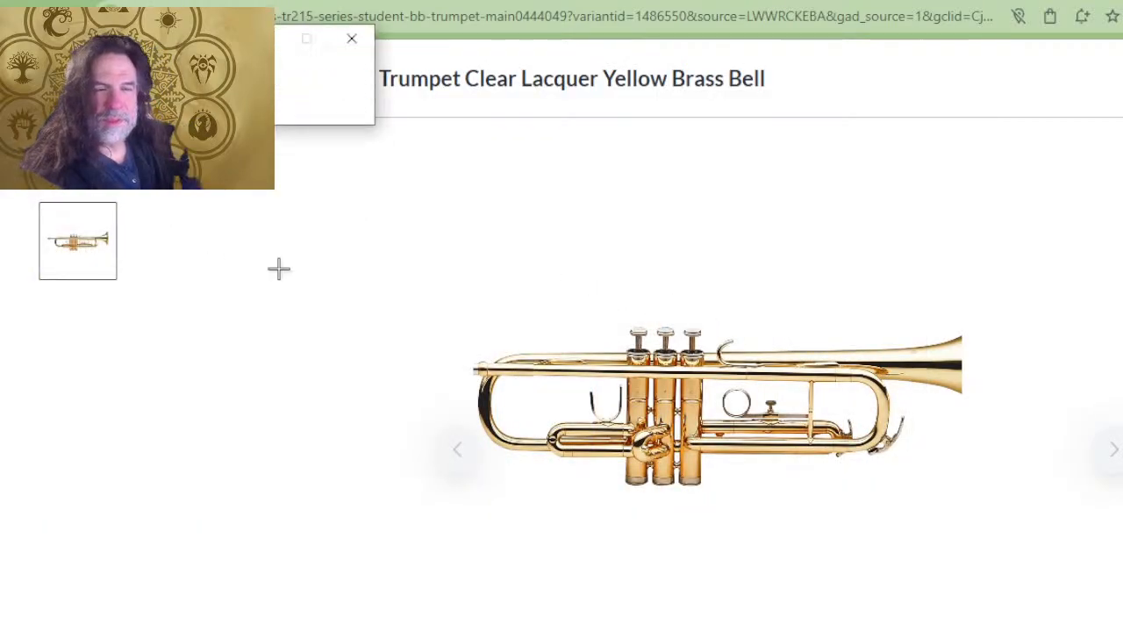
left_click_drag(455, 305, 977, 517)
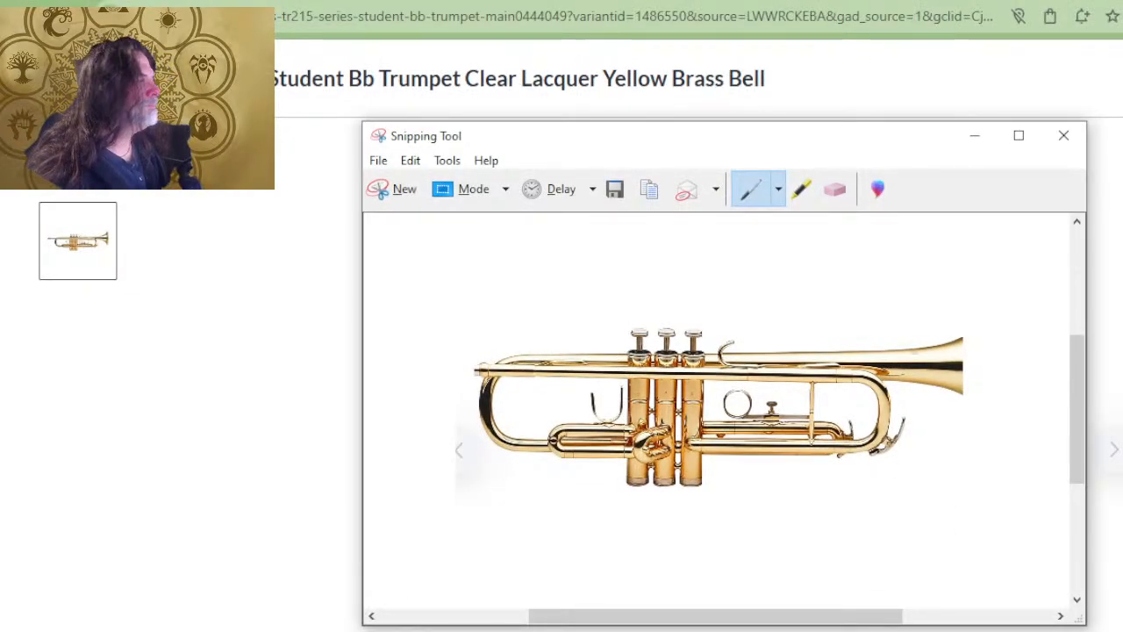
Shrink the maximized browser window, switch to Photoshop and paste the trumpet snip into the Page 88 document
key("alt+Tab")
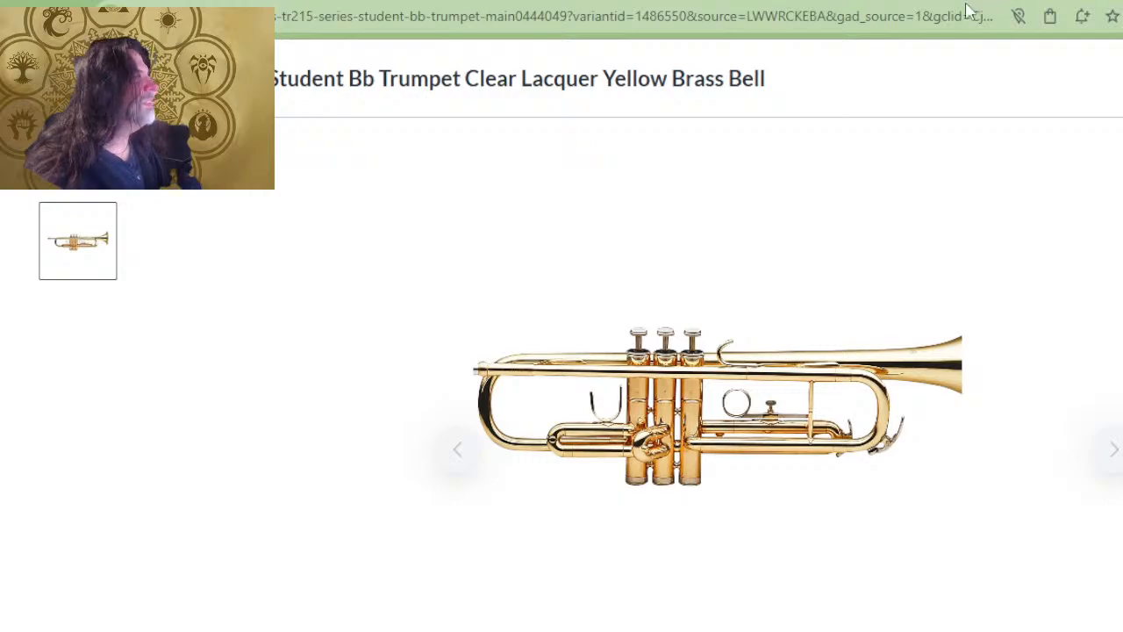
key("super+Down")
key("alt+Tab")
key("Tab")
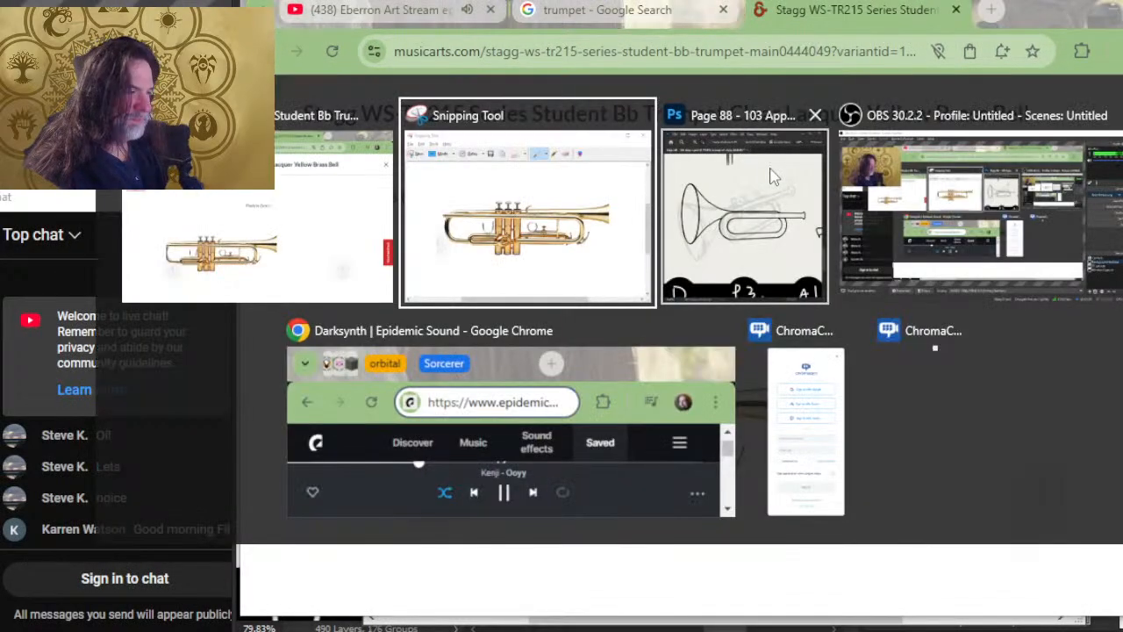
key("ctrl+v")
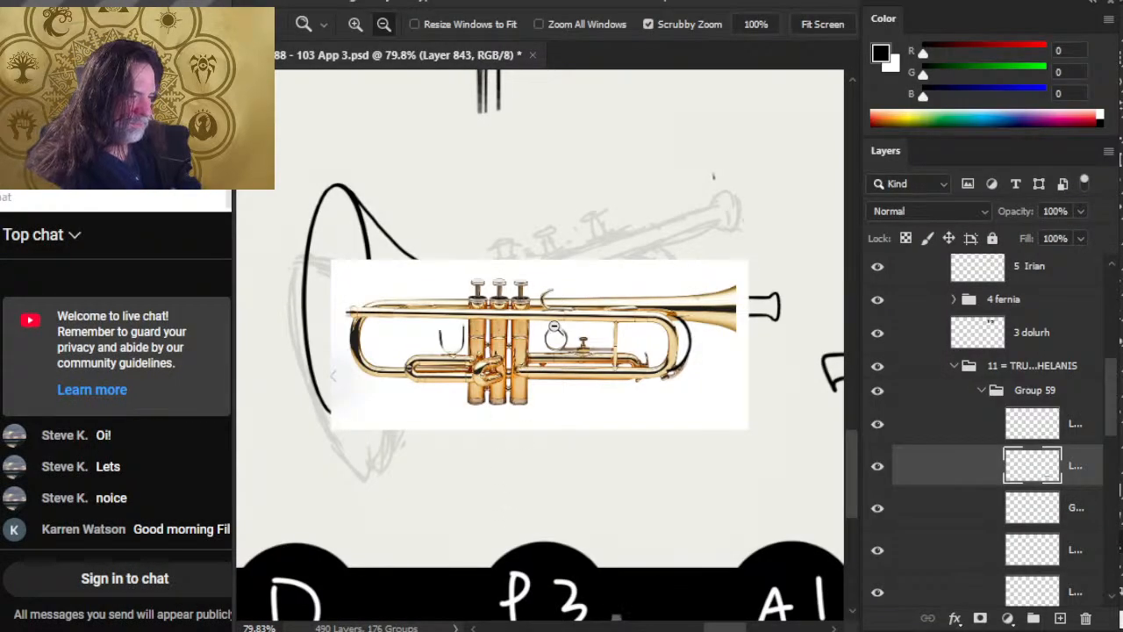
Free Transform the pasted trumpet photo, flipping it horizontally and moving it just below the trumpet line art
key("l")
right_click(564, 308)
left_click(713, 479)
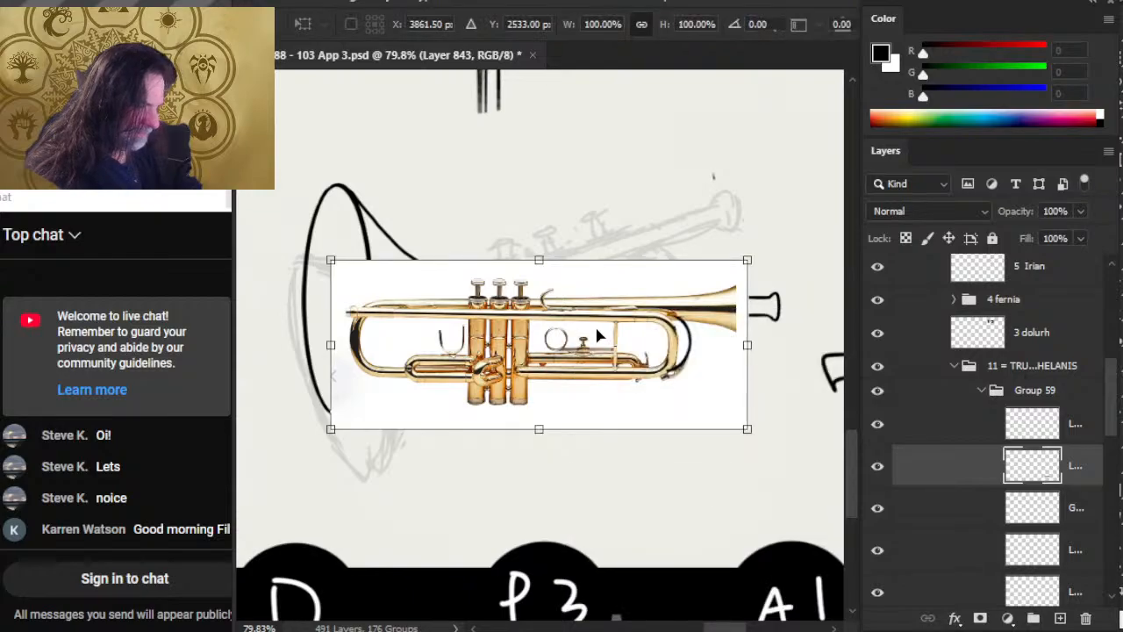
right_click(600, 341)
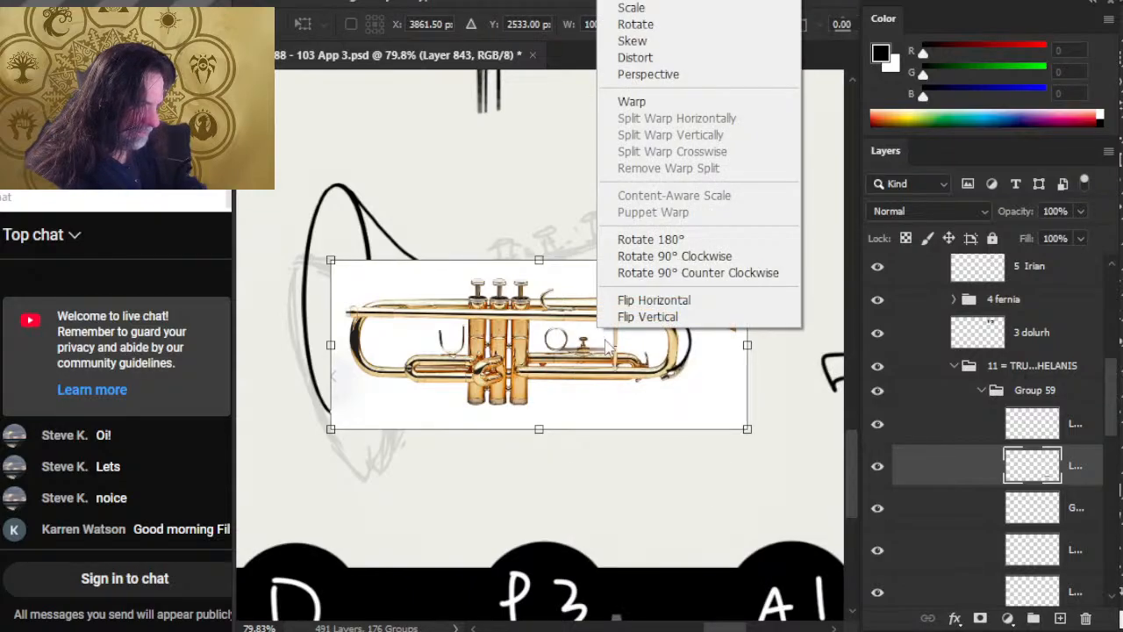
left_click(678, 301)
left_click_drag(625, 368, 638, 502)
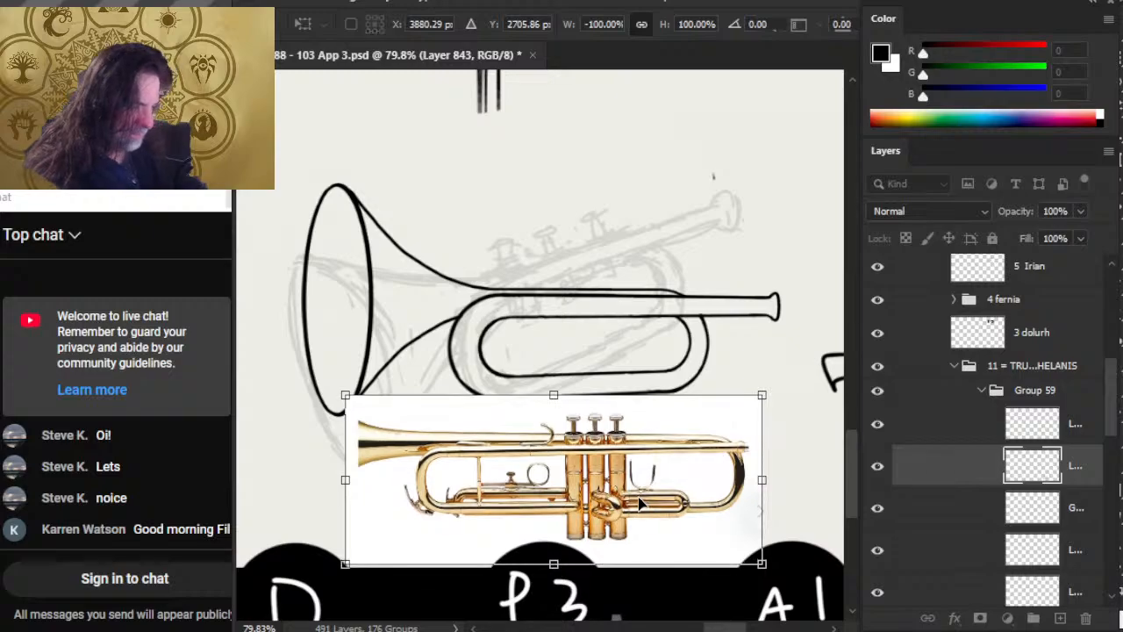
key("Return")
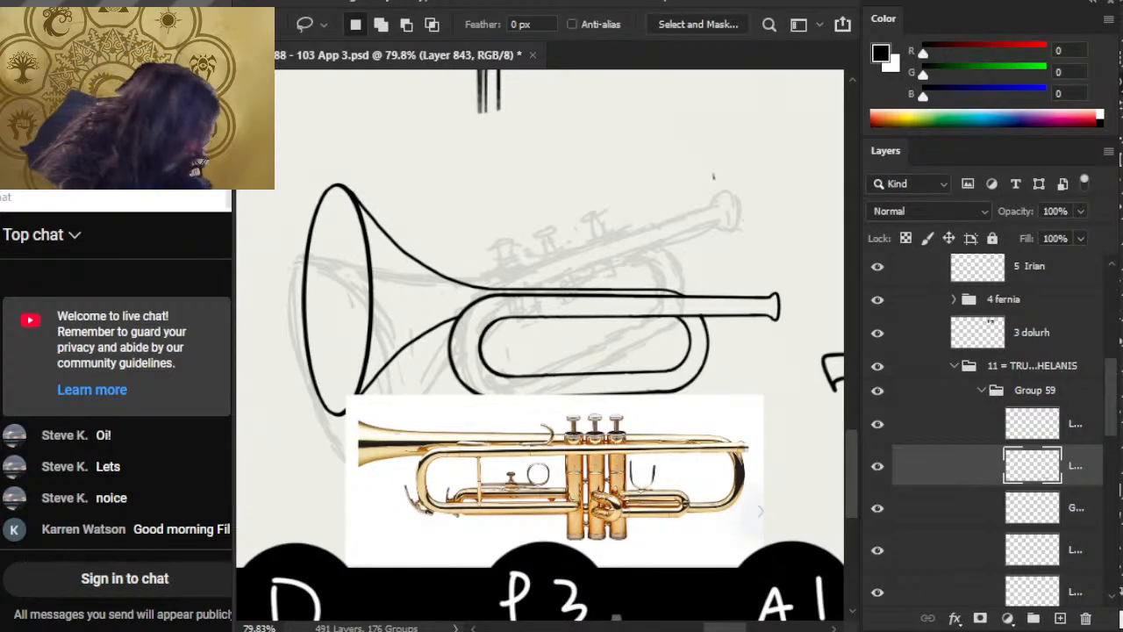
Examine the valves, lower slide and tubing loops of the pasted photo up close against the trumpet line art
key("z")
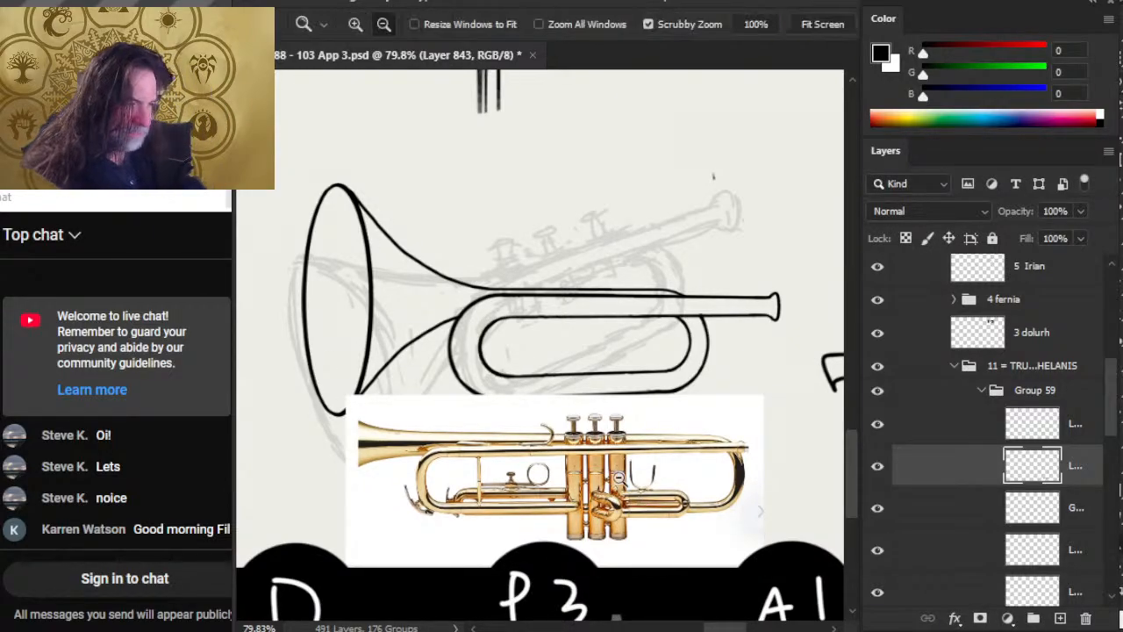
left_click(575, 446)
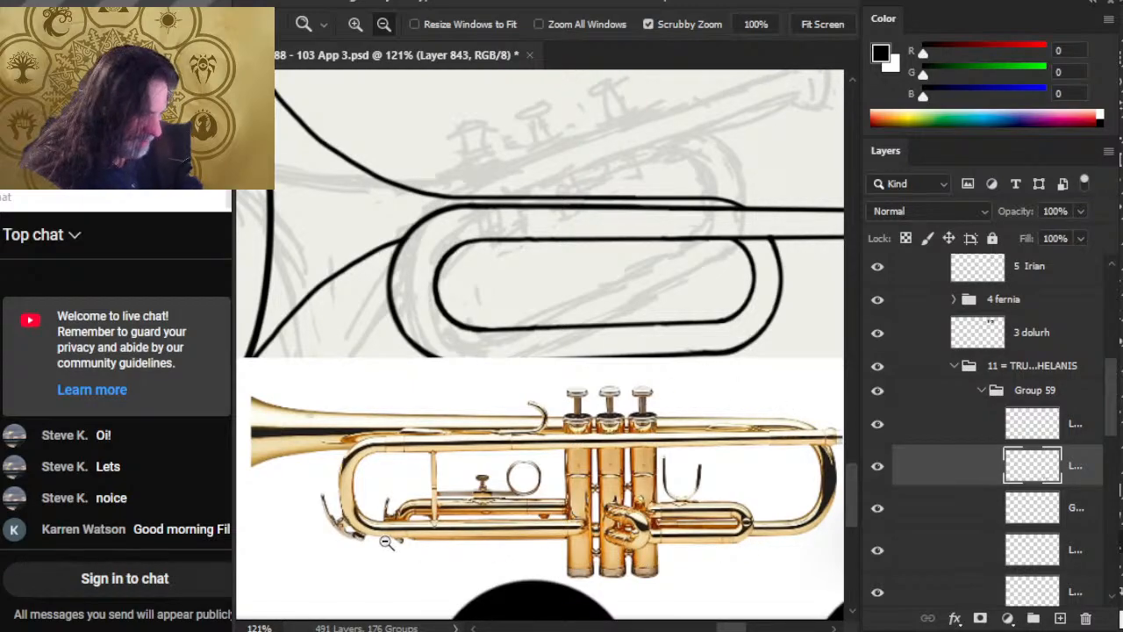
left_click_drag(603, 513, 545, 497)
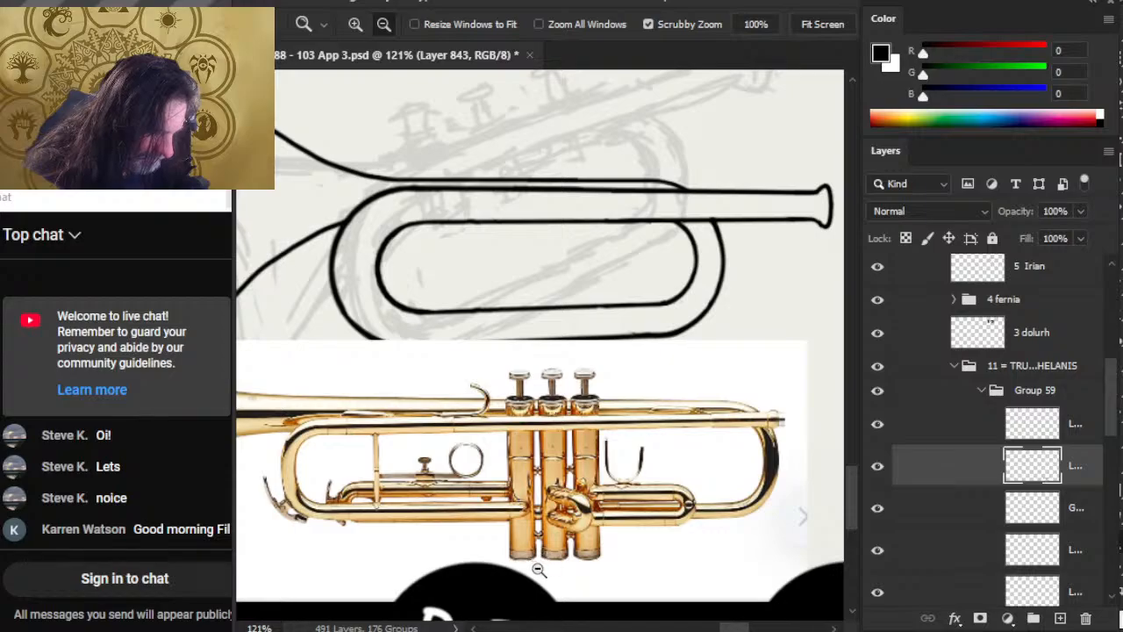
left_click_drag(581, 524, 595, 558)
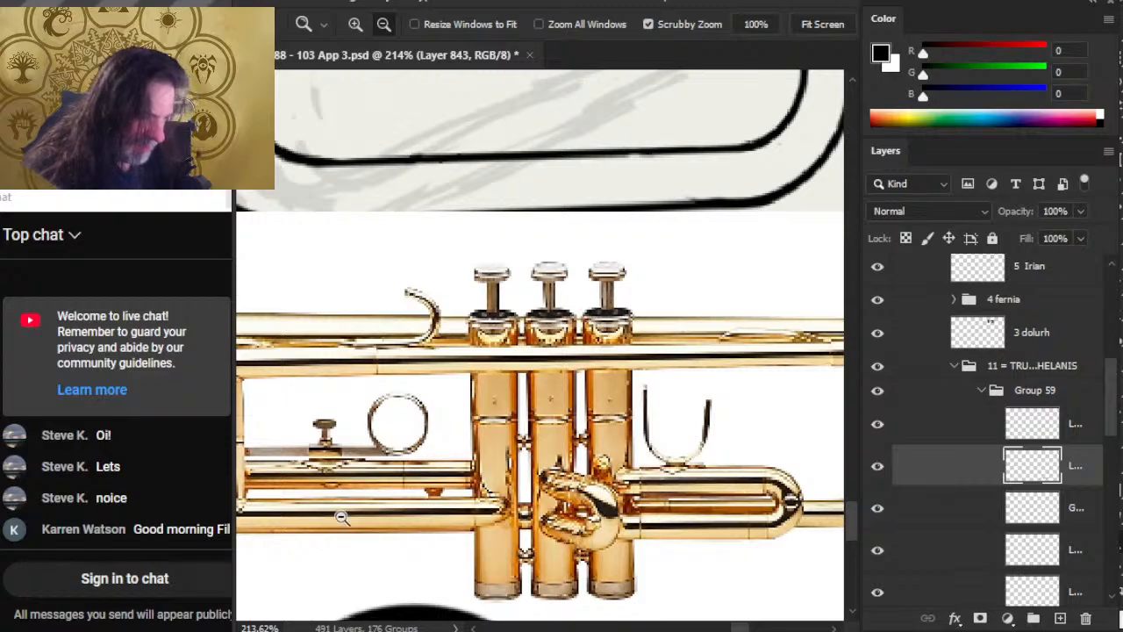
key("ctrl+0")
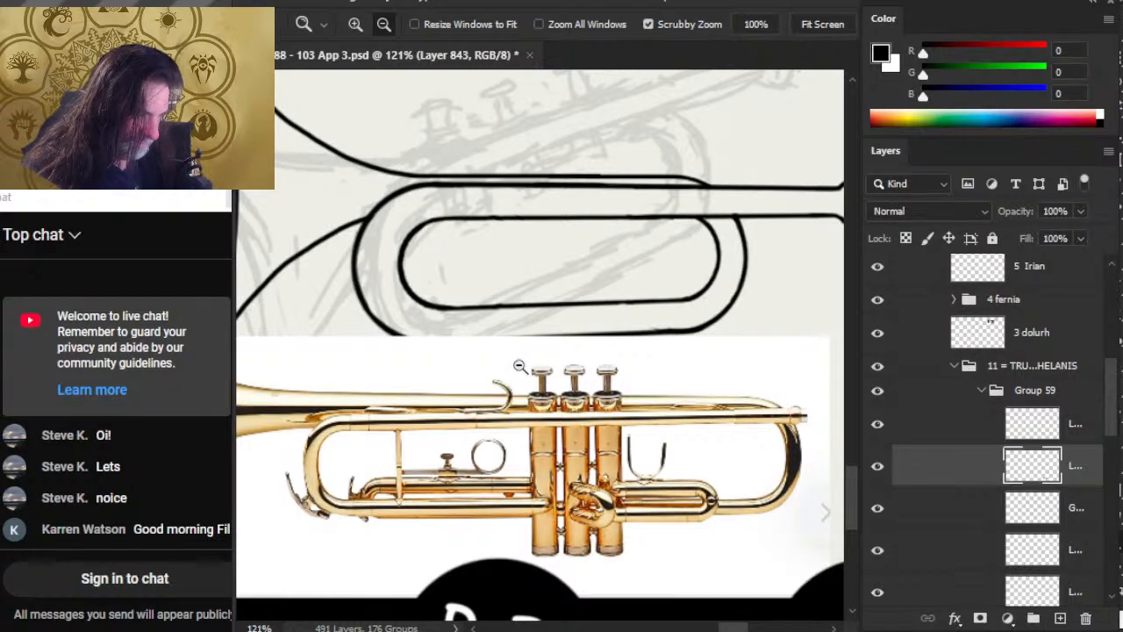
Examine the valves, tubing and proportions of the trumpet reference photo against the line drawing above it
left_click(685, 434, "alt")
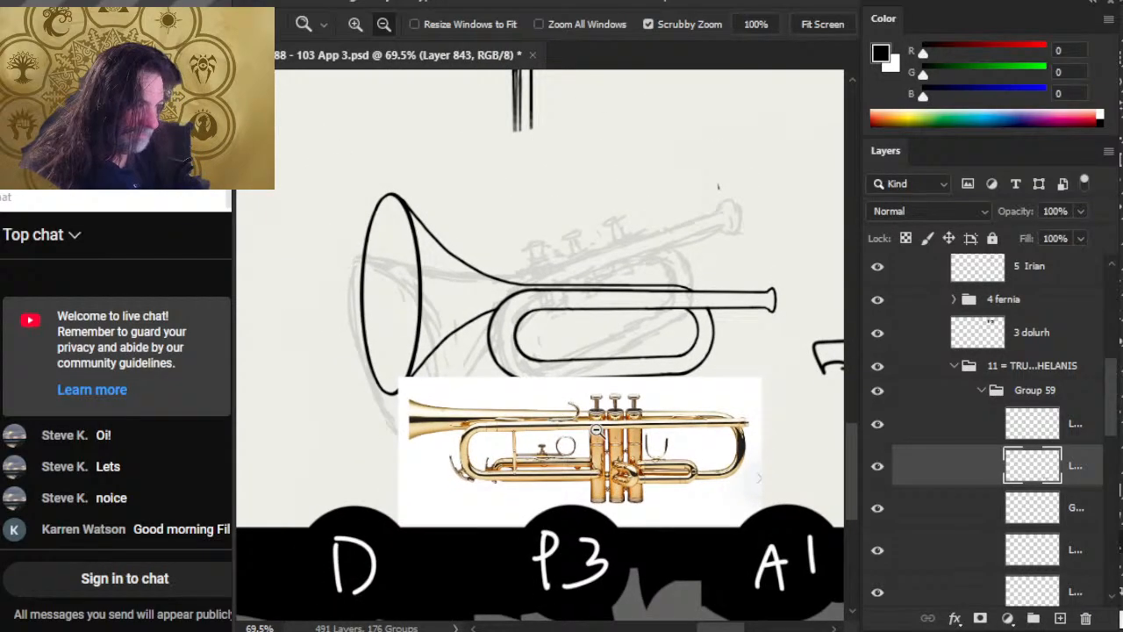
left_click(658, 460, "alt")
left_click_drag(638, 470, 673, 493)
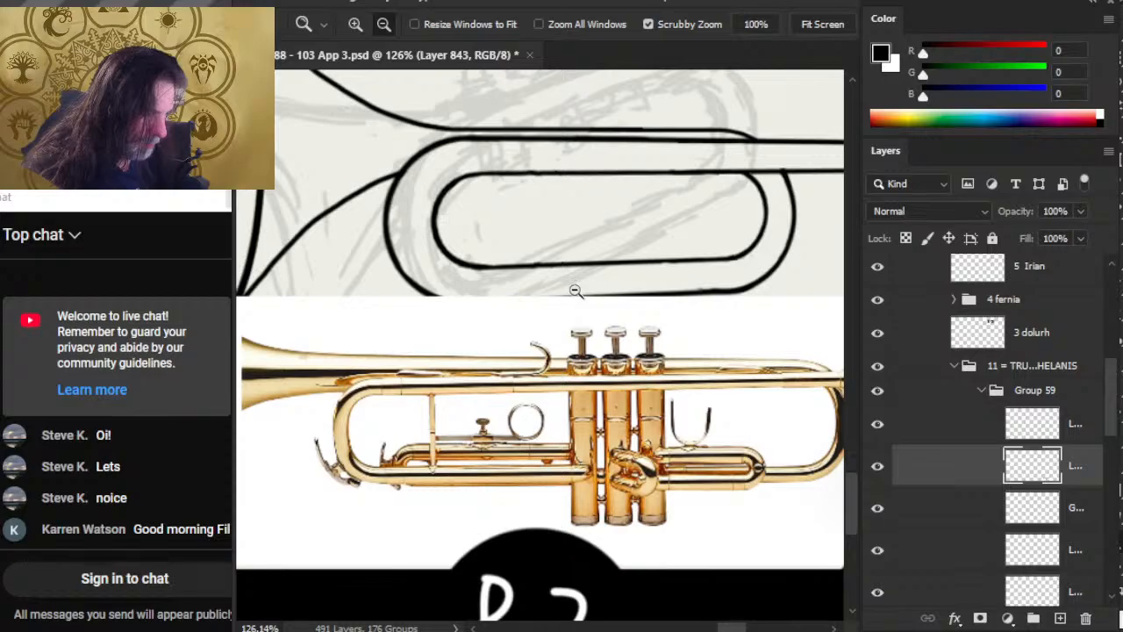
left_click_drag(612, 463, 501, 469)
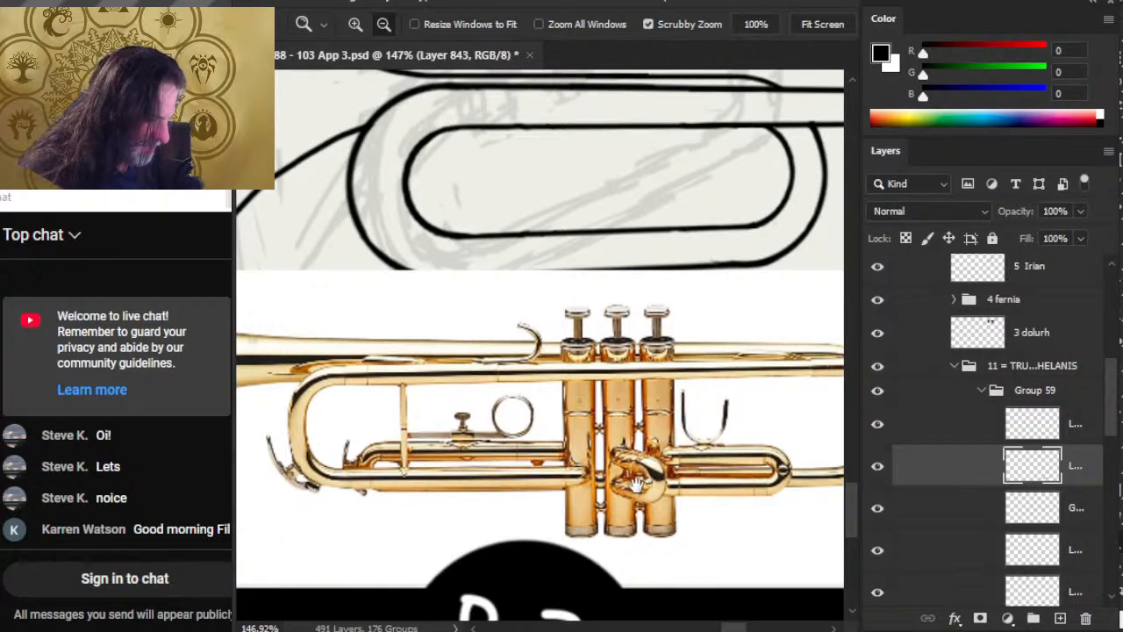
left_click_drag(636, 487, 683, 460)
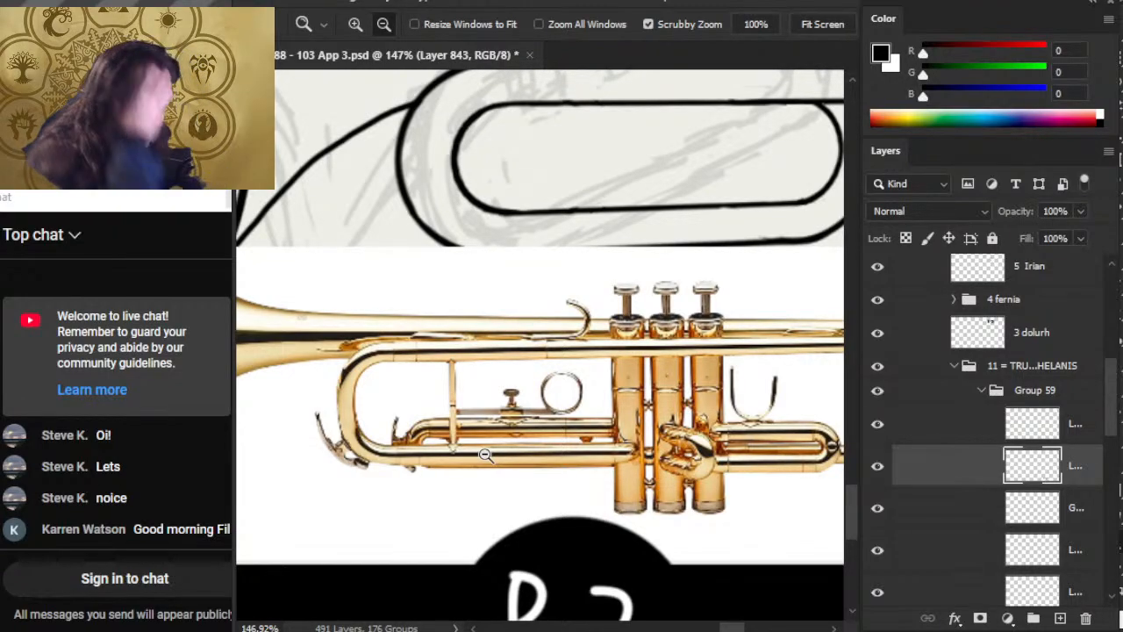
left_click_drag(665, 384, 573, 364)
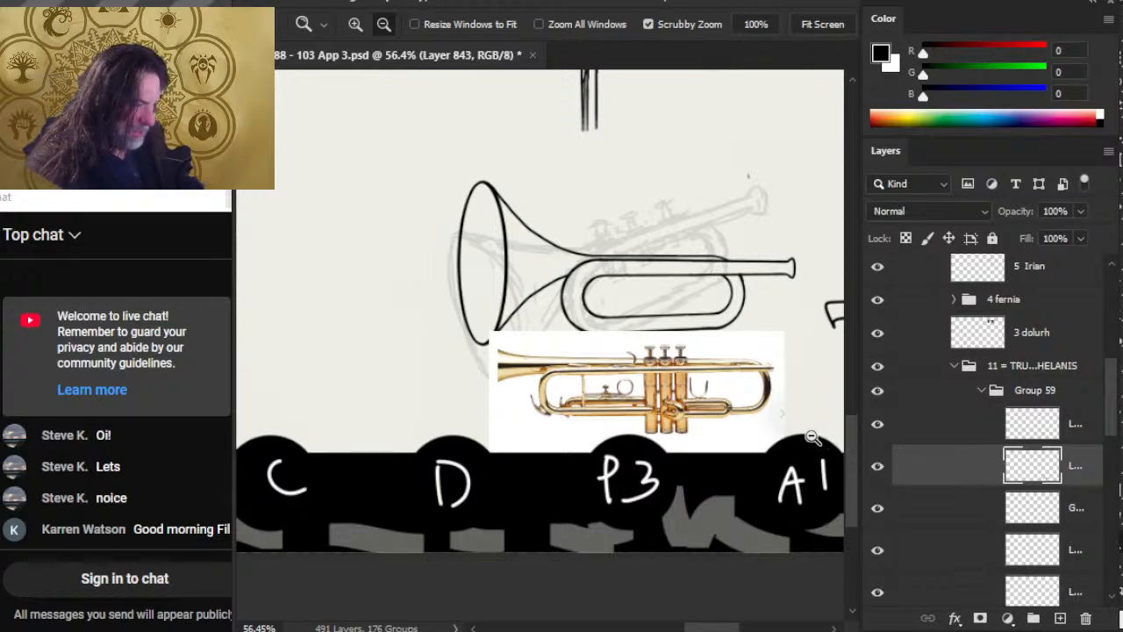
left_click(672, 428)
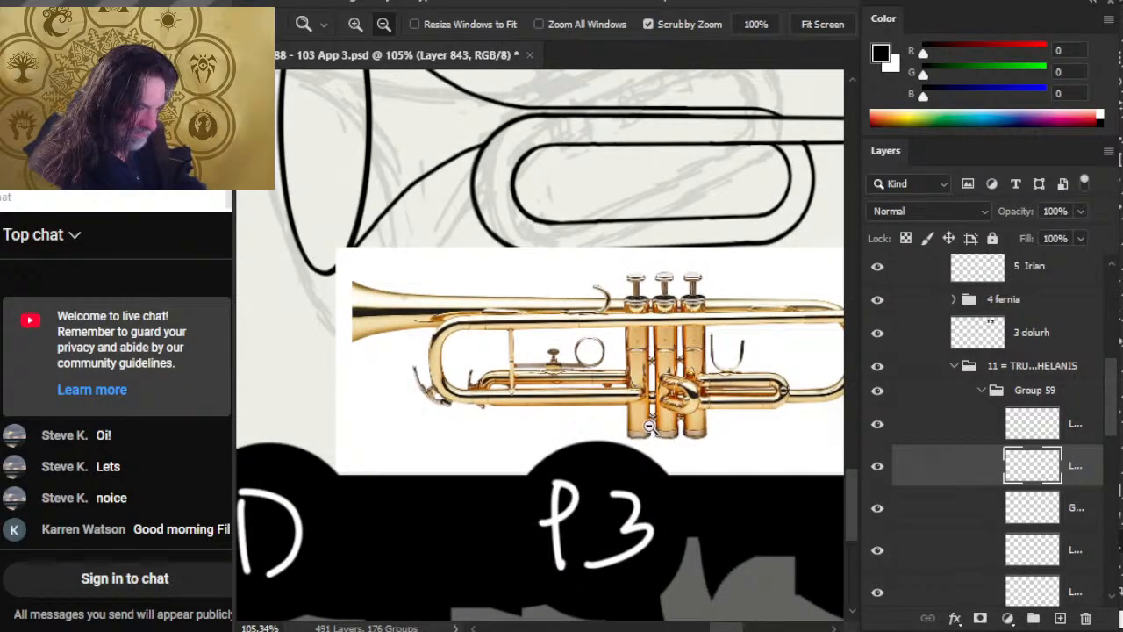
left_click_drag(714, 445, 675, 428)
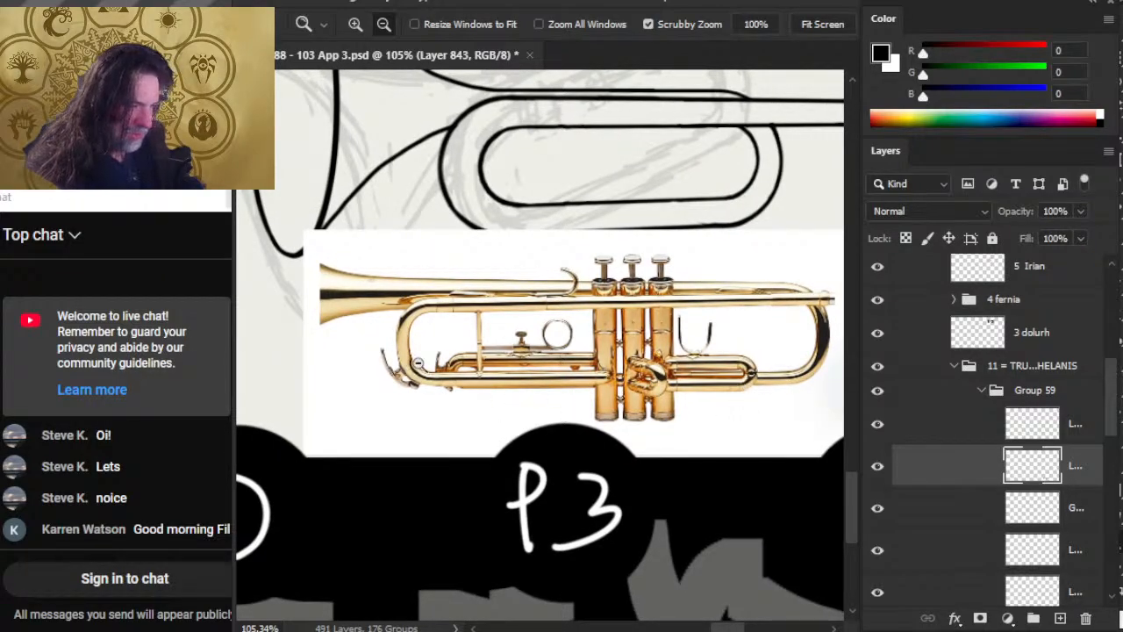
scroll(727, 330, "down", 1)
scroll(735, 349, "down", 1)
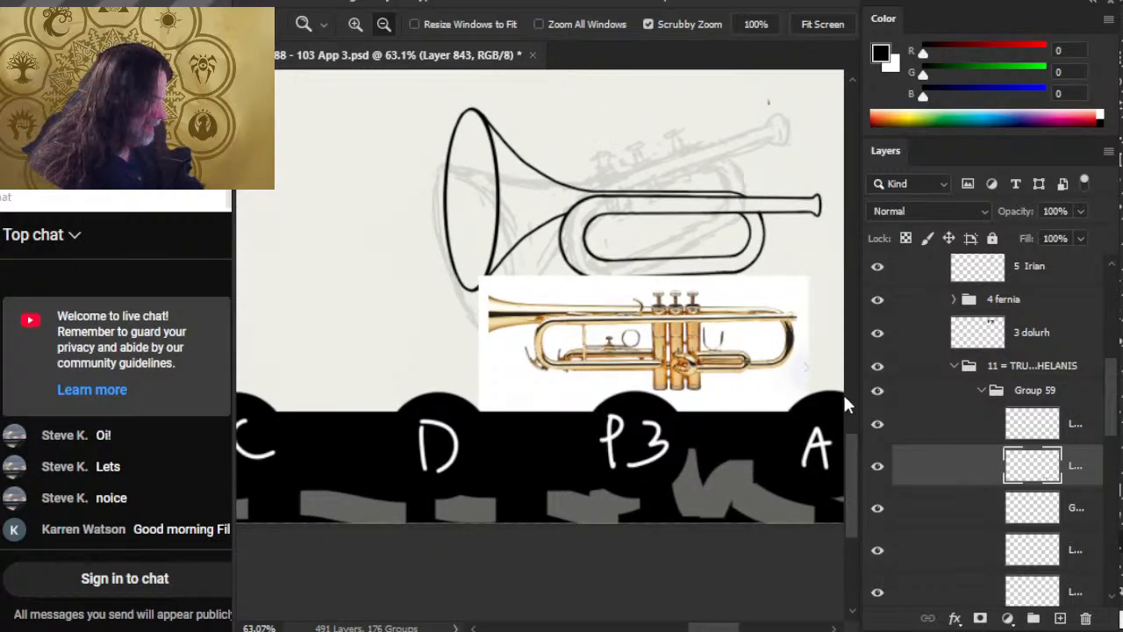
Move the reference photo's Layer 843 out of Group 59 and place it in its own group named ref
left_click_drag(954, 467, 958, 379)
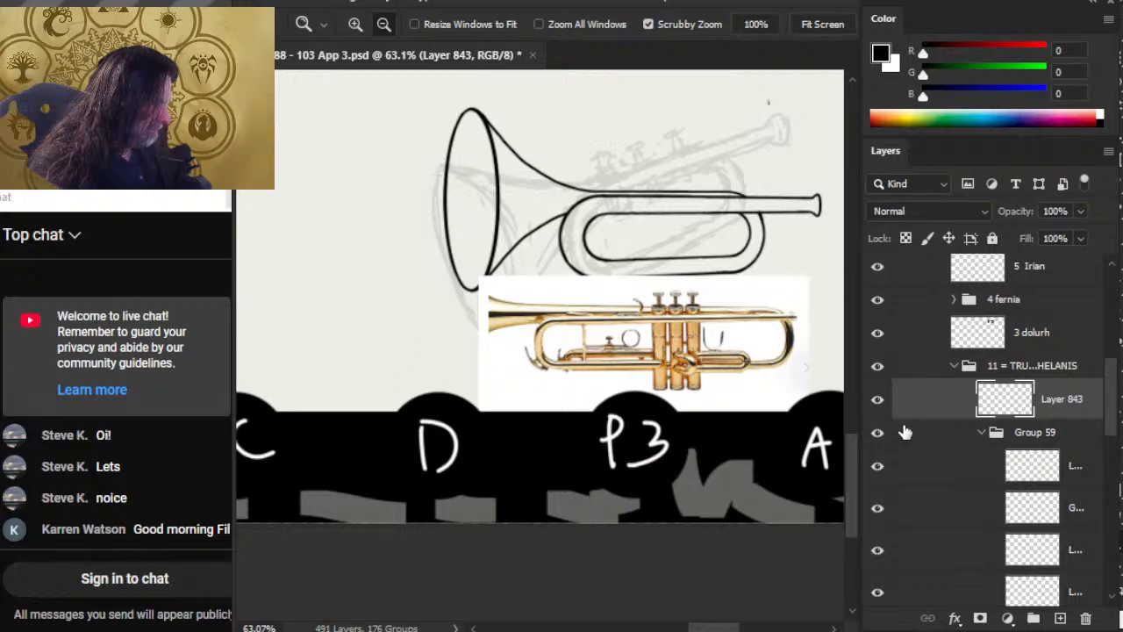
key("ctrl+g")
double_click(1022, 390)
type("ref")
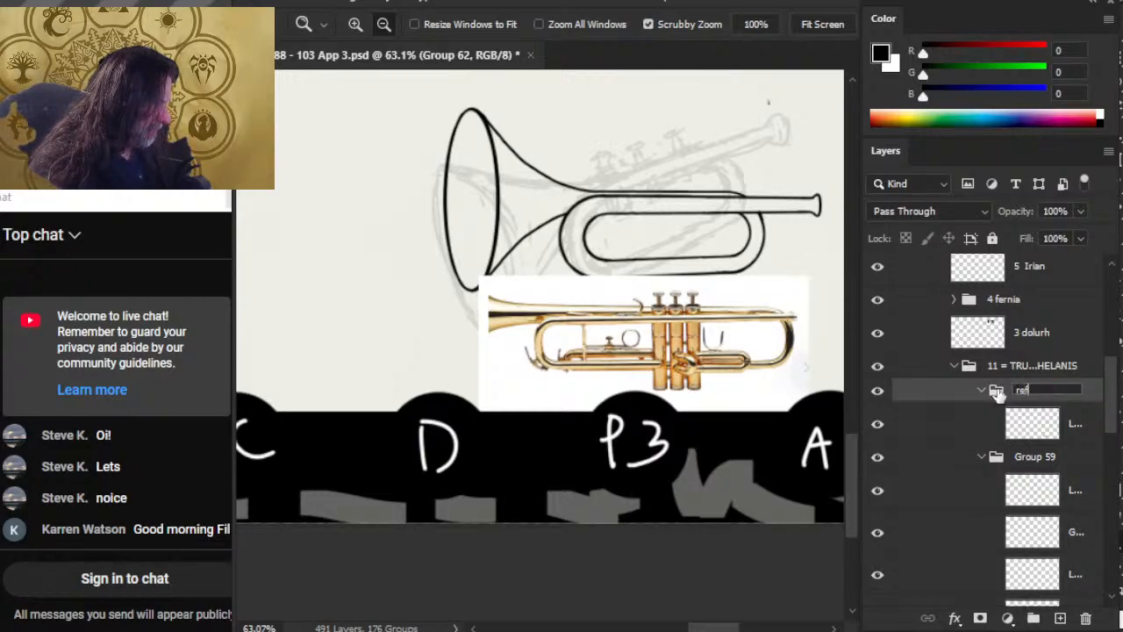
key("Return")
Move the trumpet reference photo up and left so it sits above the trumpet line drawing, clear of its outlines
key("v")
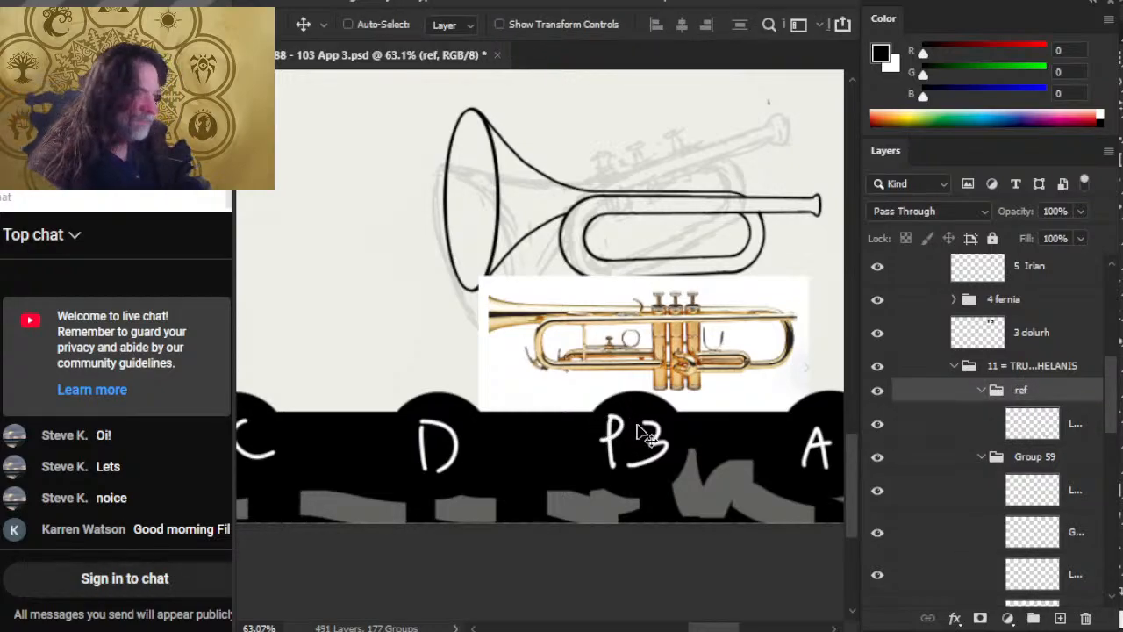
left_click_drag(638, 432, 609, 191)
scroll(609, 190, "up", 4)
mouse_move(646, 421)
left_mouse_down()
mouse_move(650, 368)
mouse_move(680, 321)
mouse_move(664, 386)
left_mouse_up()
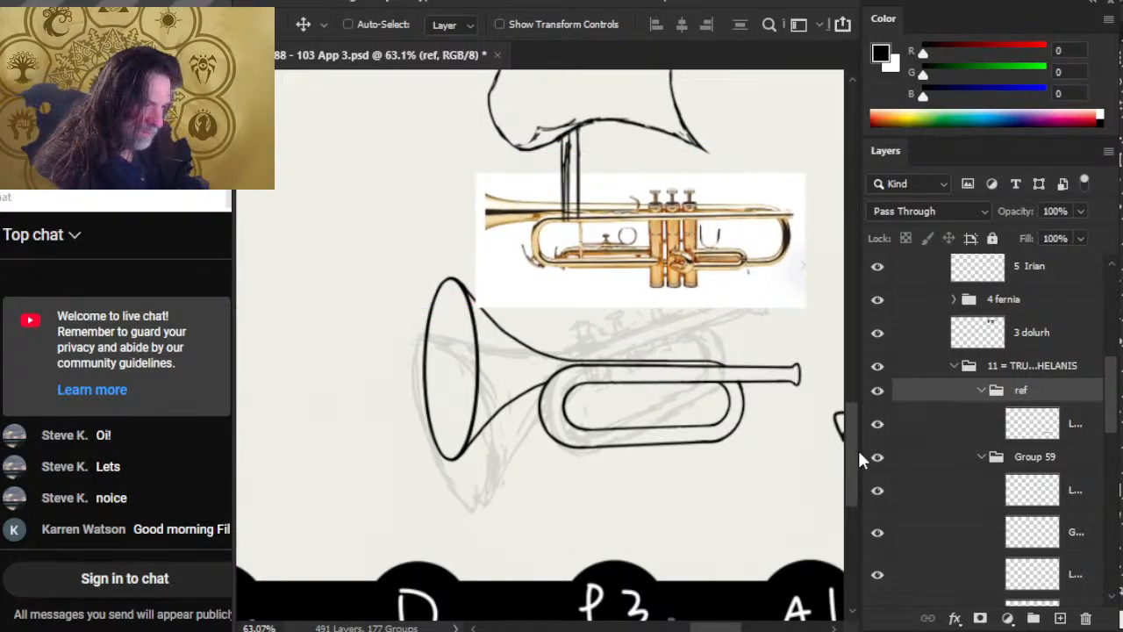
left_click_drag(727, 382, 519, 349)
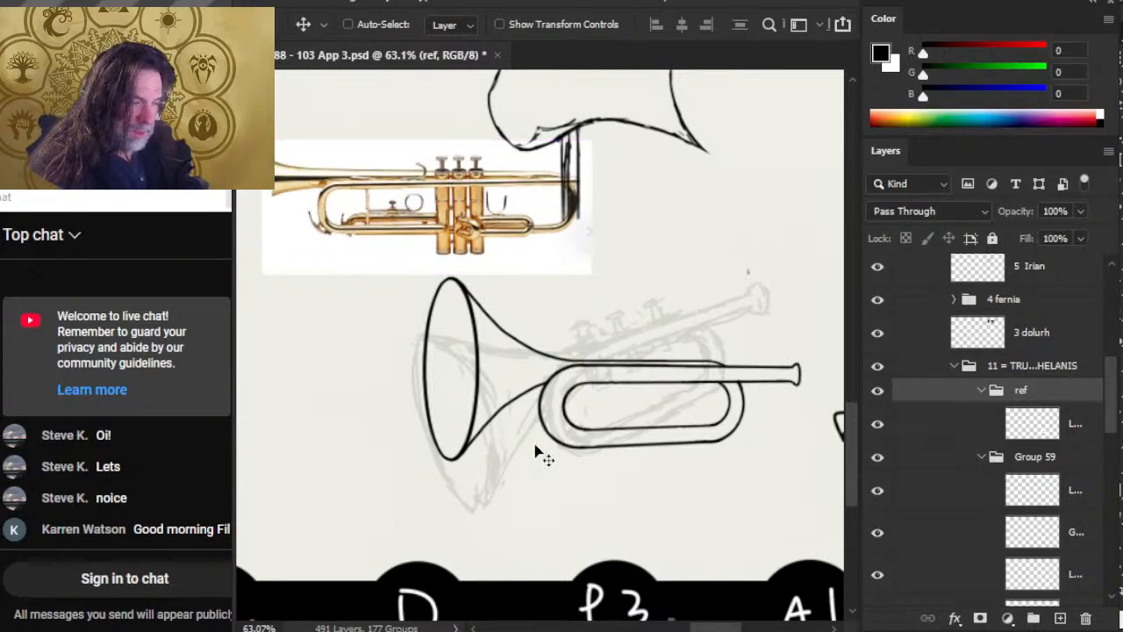
Check what the ref group holds by toggling its visibility, and collapse the group
key("z")
left_click(616, 469, "alt")
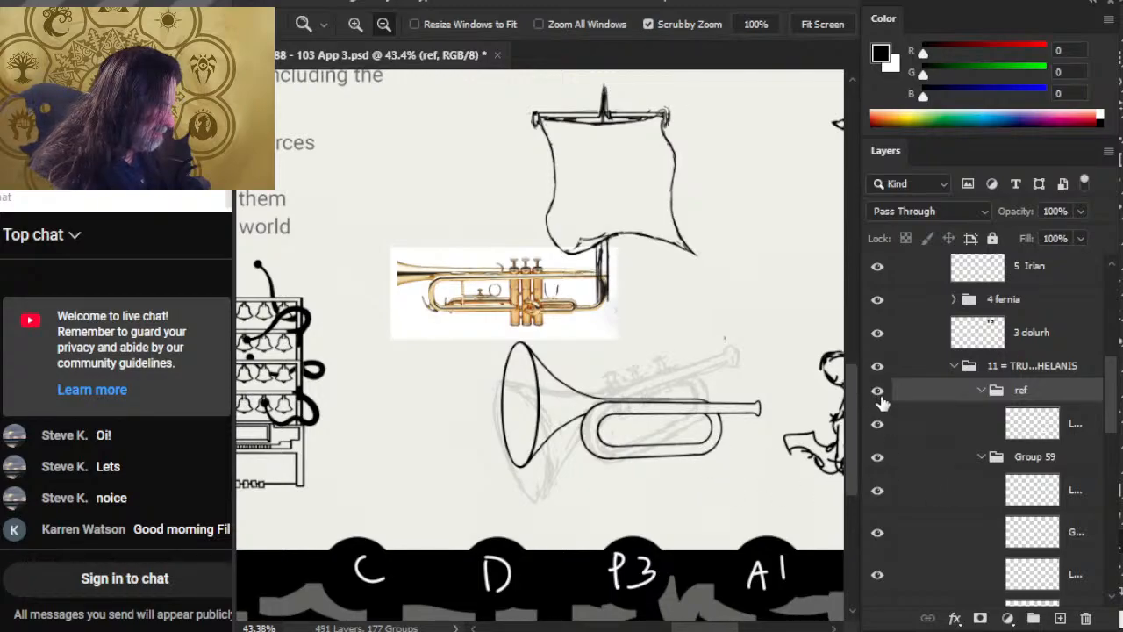
left_click(878, 424)
left_click(880, 423)
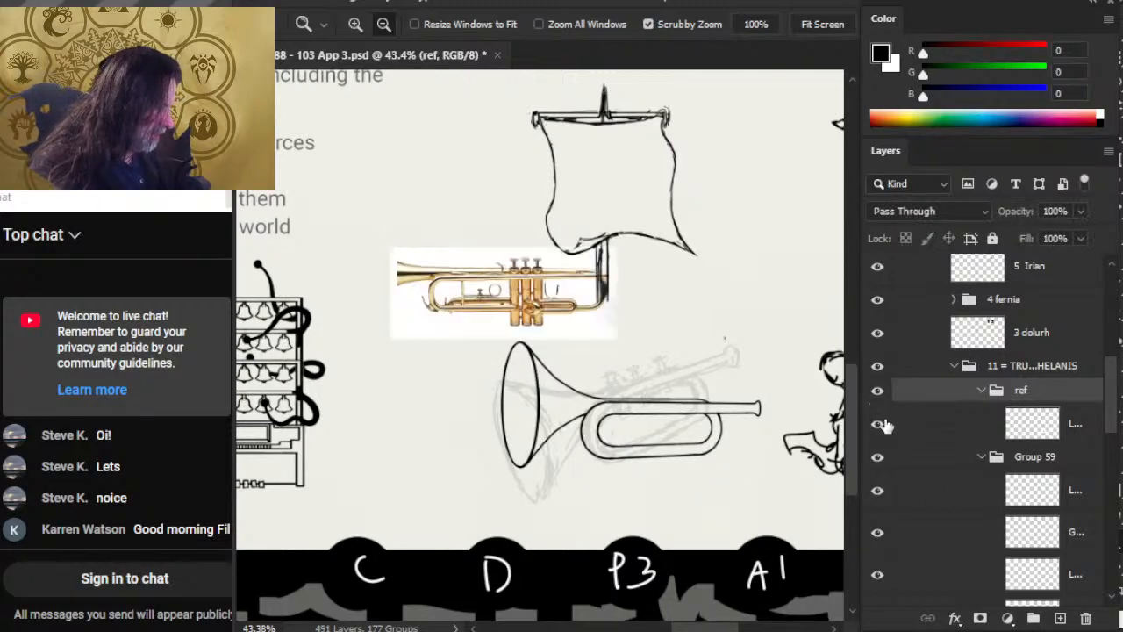
left_click(980, 390)
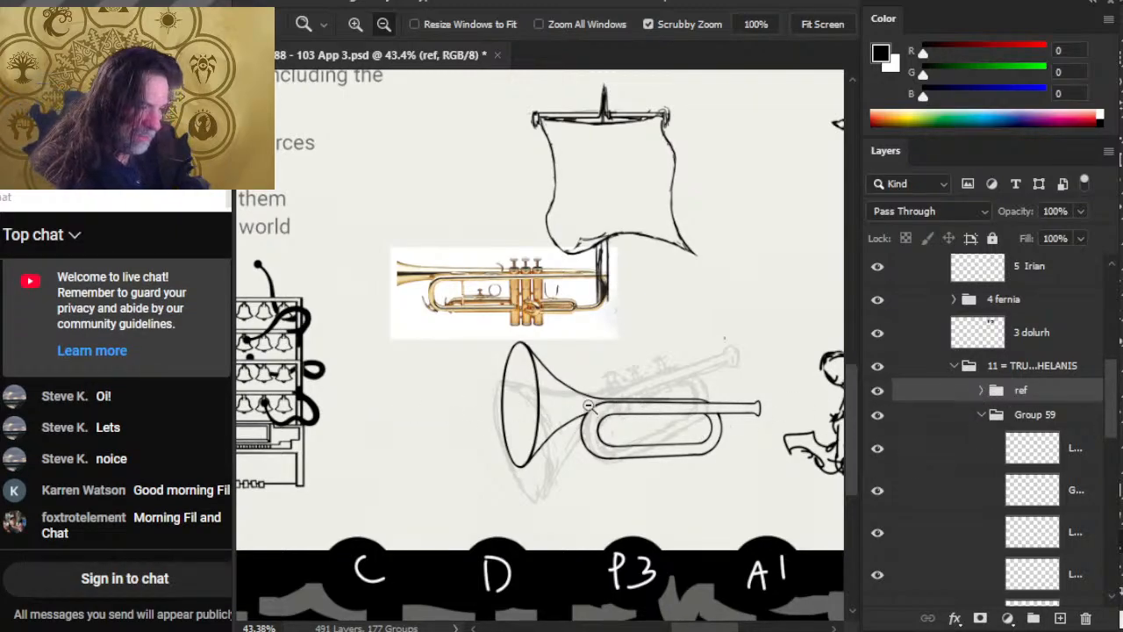
left_click(877, 391)
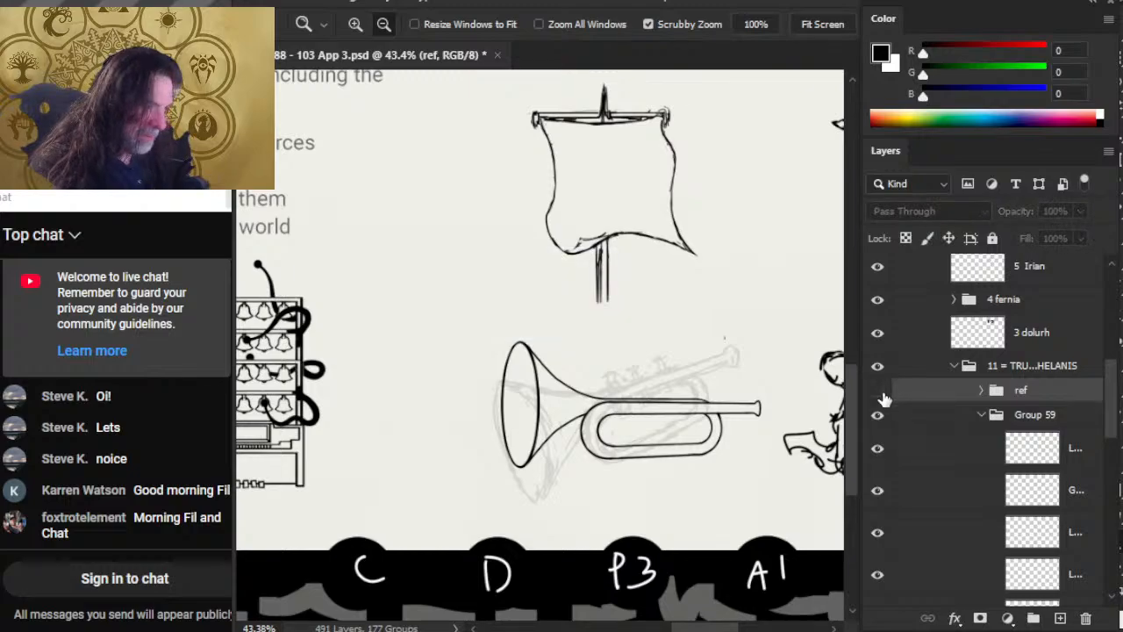
left_click(878, 390)
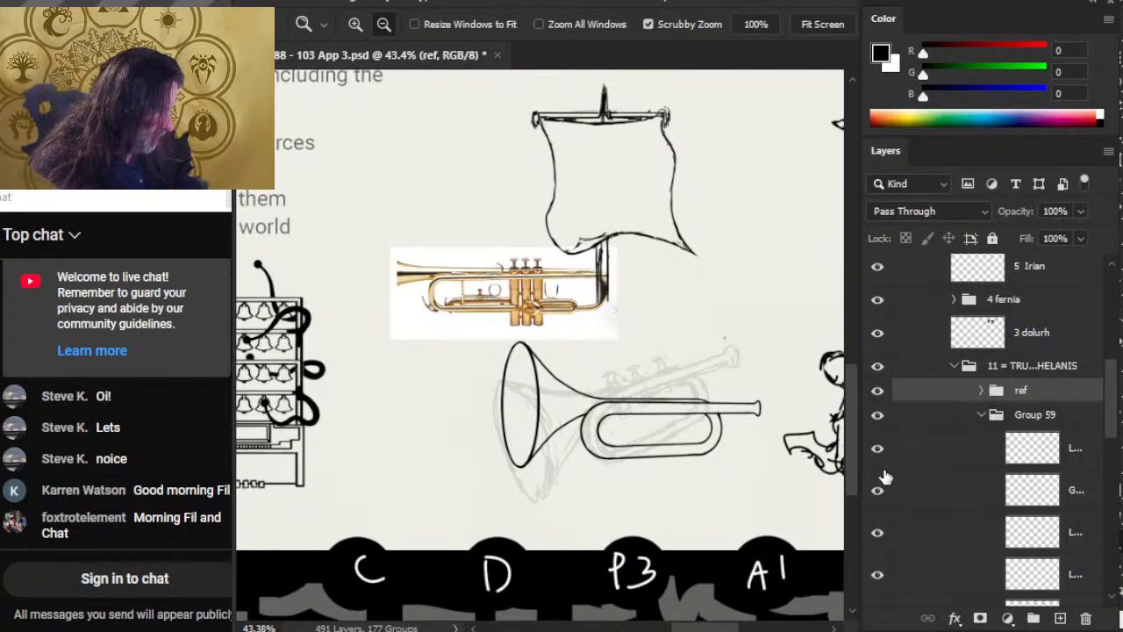
Collapse Group 59 and duplicate it under the default copy name
left_click(981, 415)
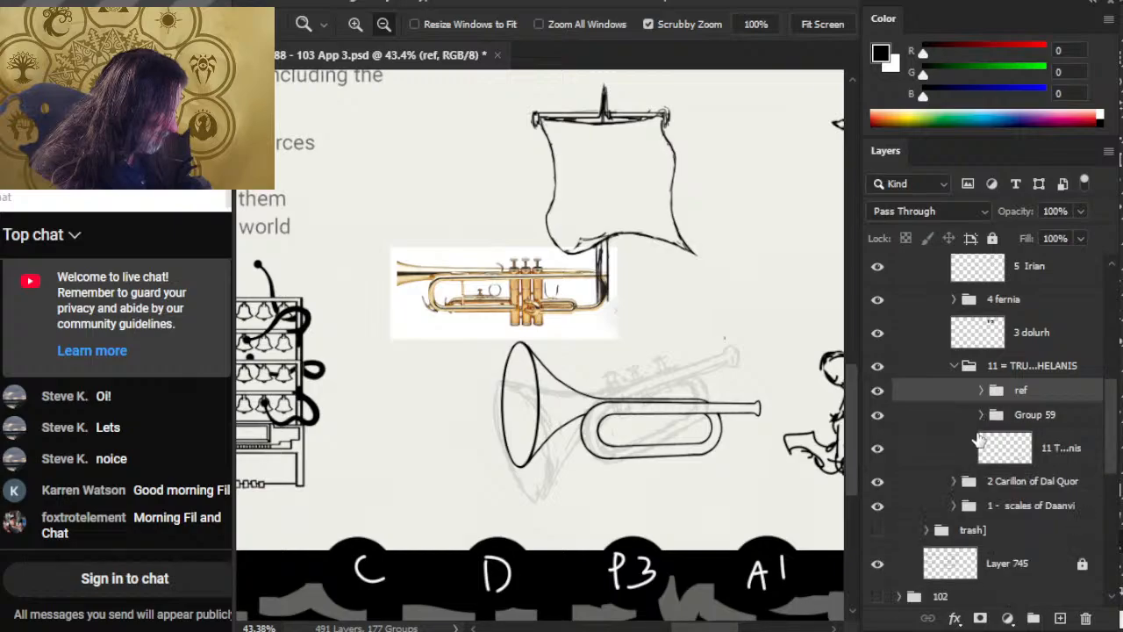
left_click(985, 424)
left_click(982, 416)
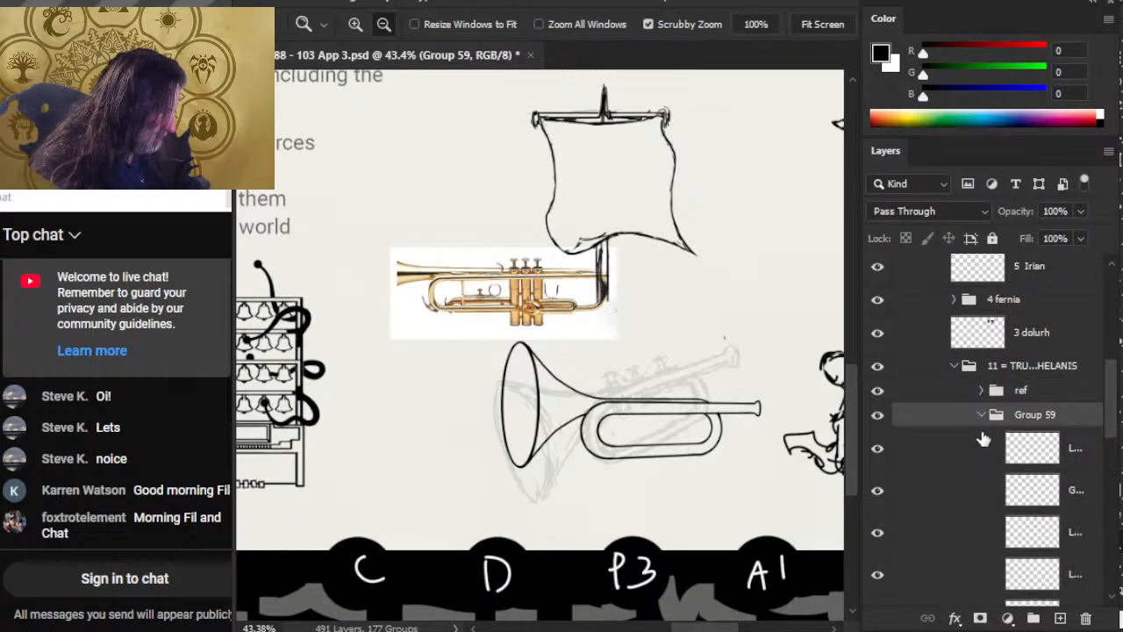
left_click(982, 417)
right_click(932, 422)
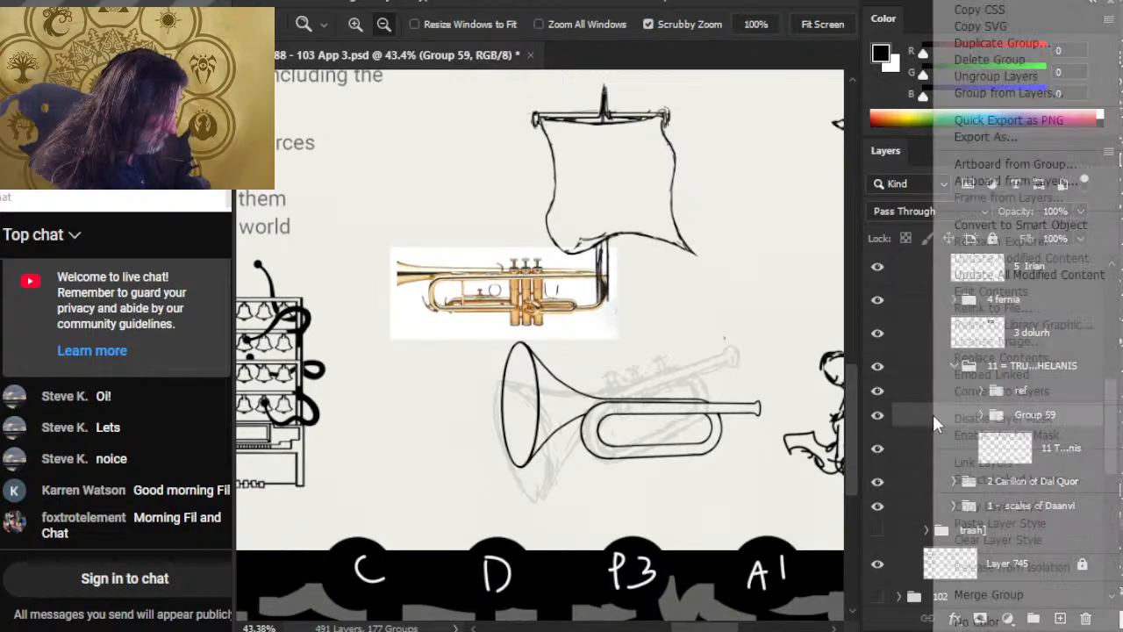
left_click(1009, 43)
key("Return")
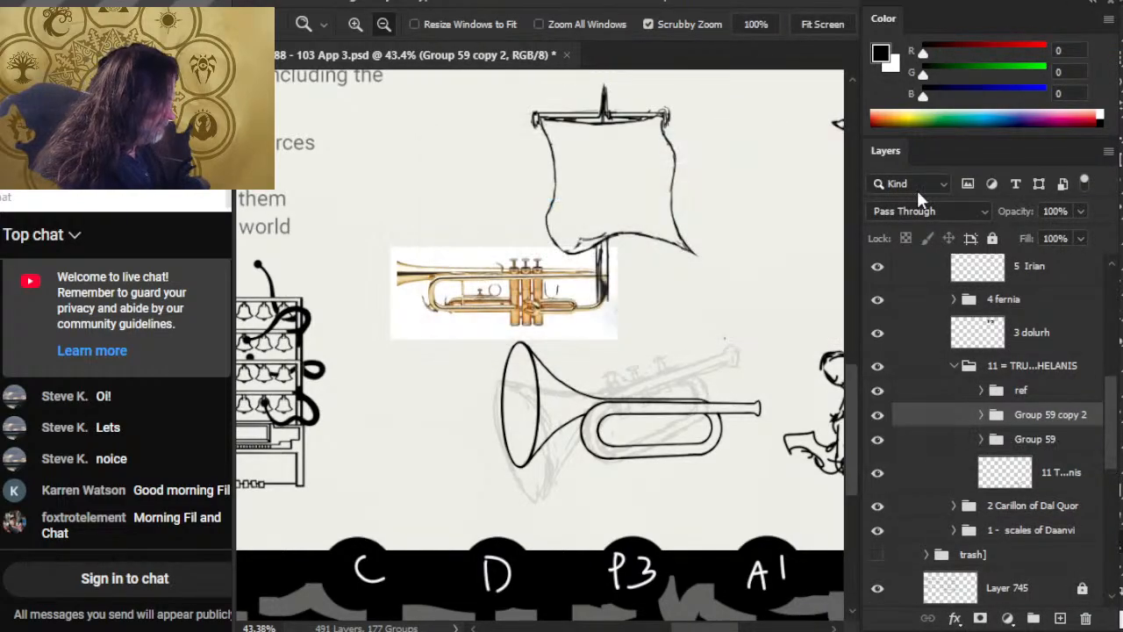
right_click(949, 437)
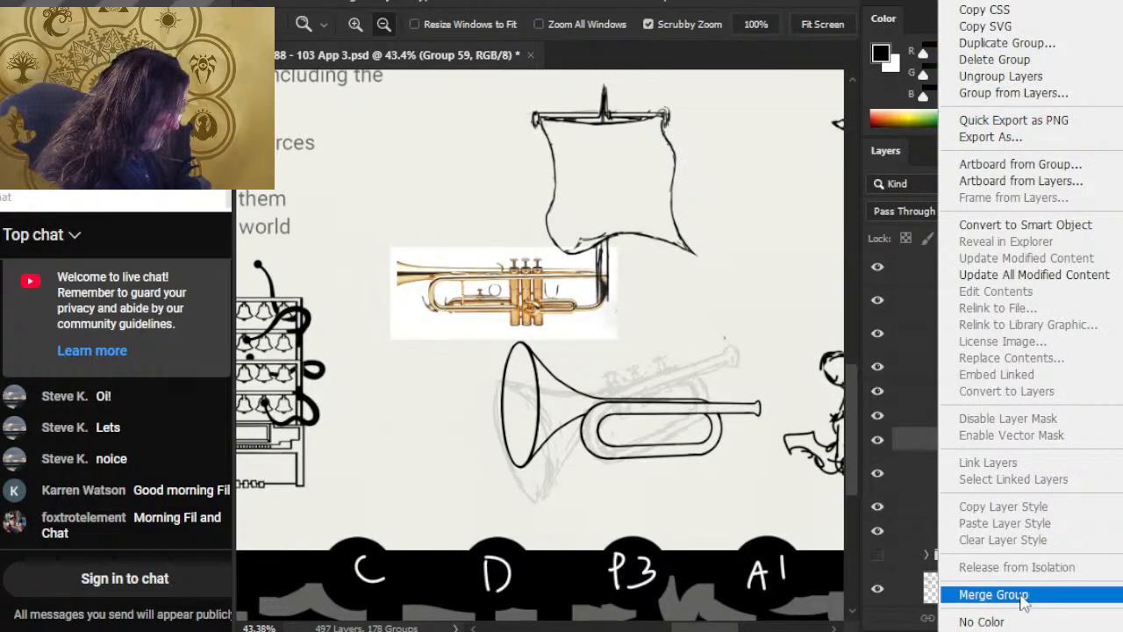
left_click(1017, 599)
key("ctrl+z")
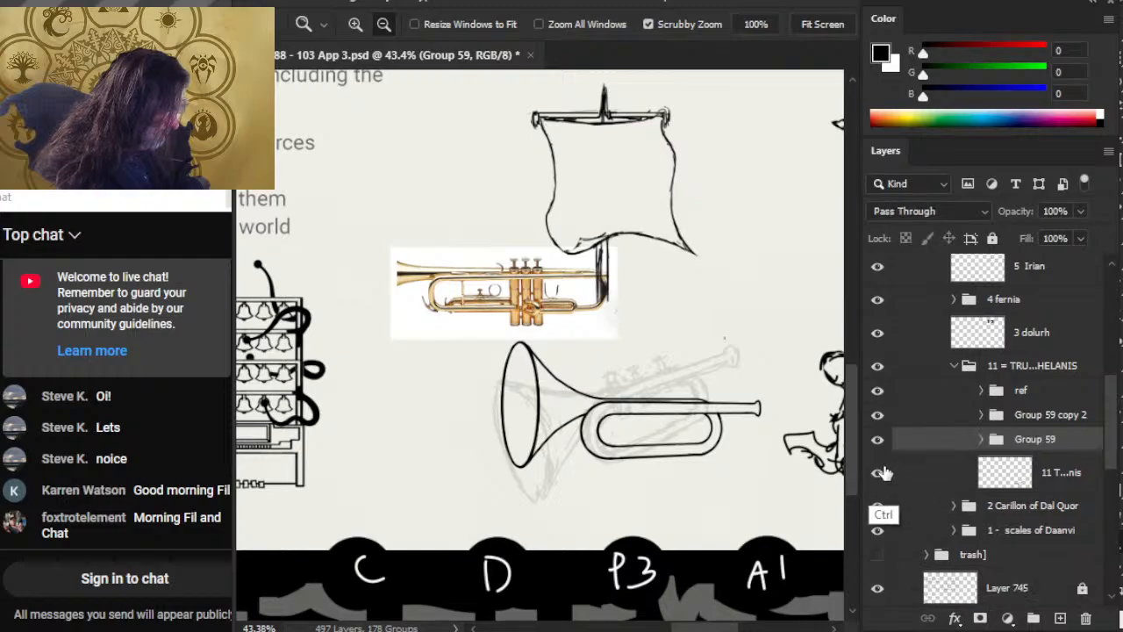
Merge Group 59 copy 2 into a single layer and hide the original Group 59
right_click(914, 421)
left_click(906, 412)
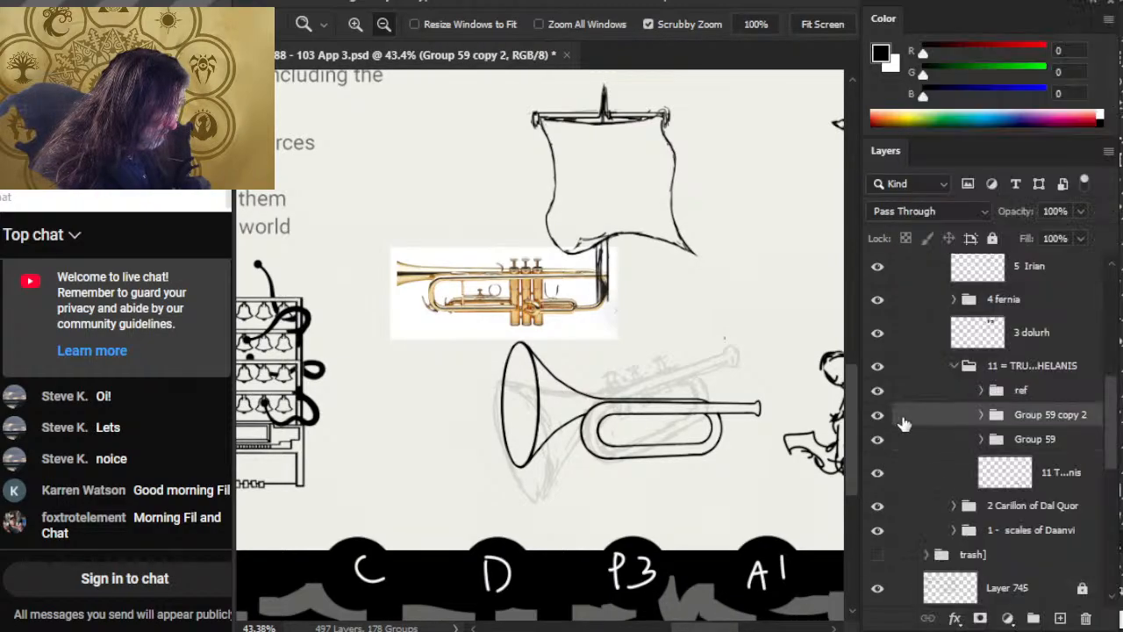
right_click(905, 409)
left_click(965, 594)
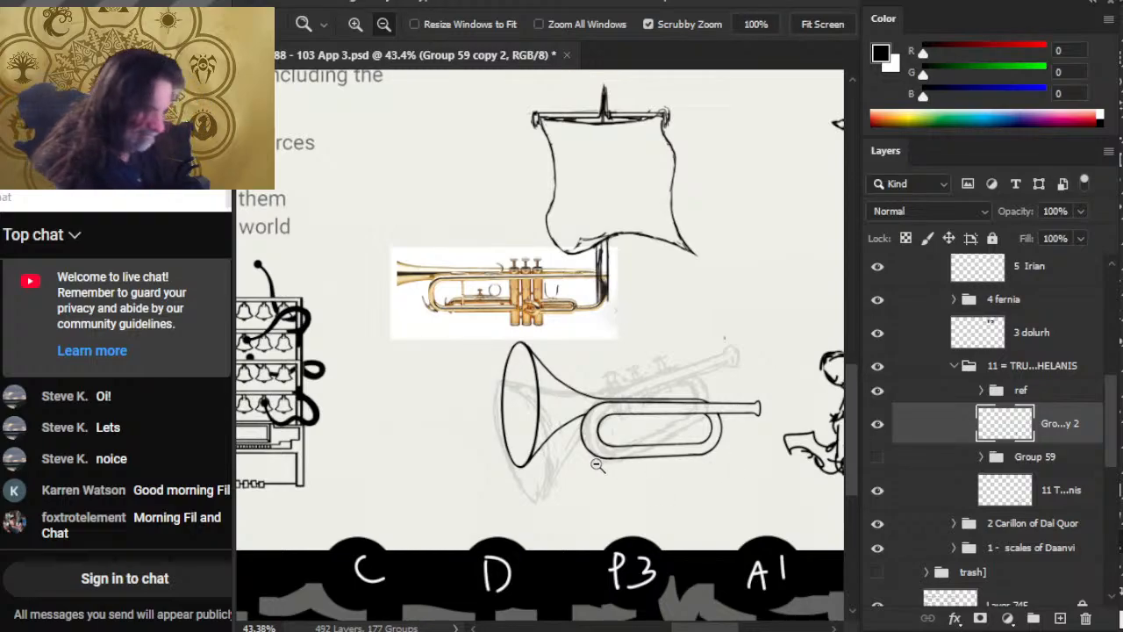
Lasso the bell half of the trumpet drawing and shift it left, opening a gap before the mouthpiece half
left_click_drag(597, 451, 633, 449)
key("l")
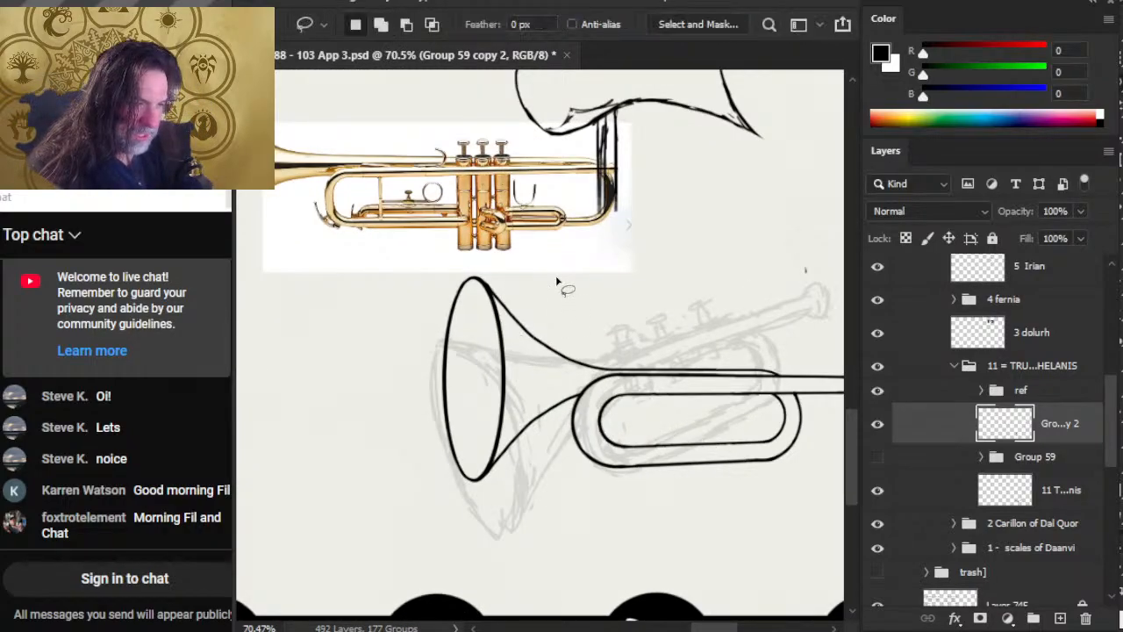
mouse_move(572, 273)
left_mouse_down()
mouse_move(338, 299)
mouse_move(416, 493)
mouse_move(645, 518)
left_mouse_up()
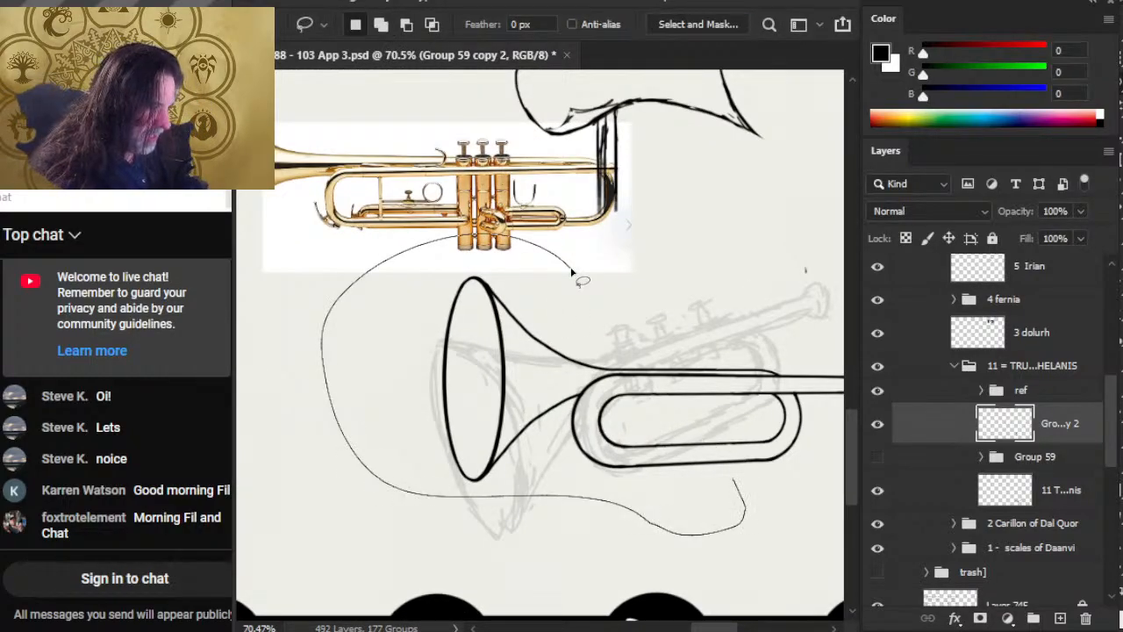
left_click_drag(571, 273, 575, 275)
key("v")
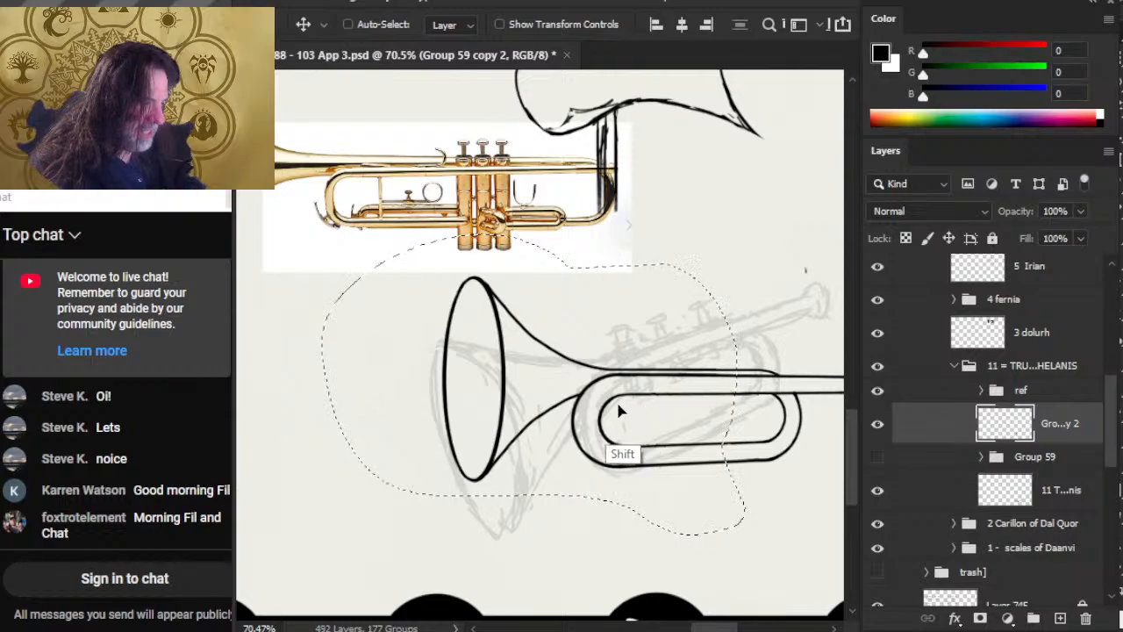
left_click_drag(614, 406, 599, 413)
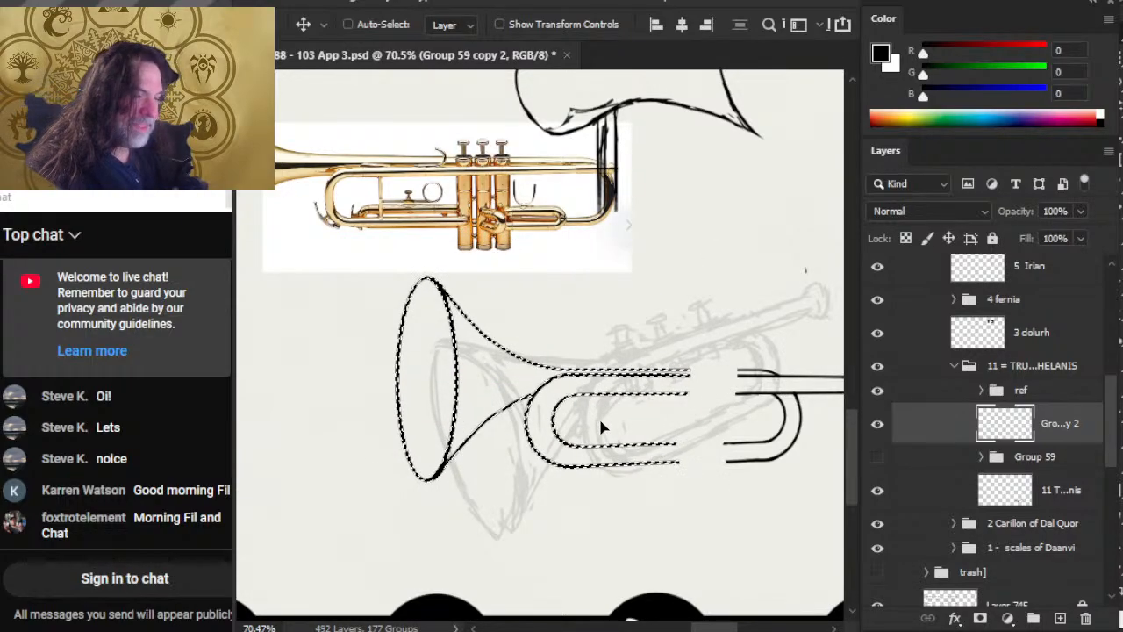
left_click_drag(614, 497, 605, 468)
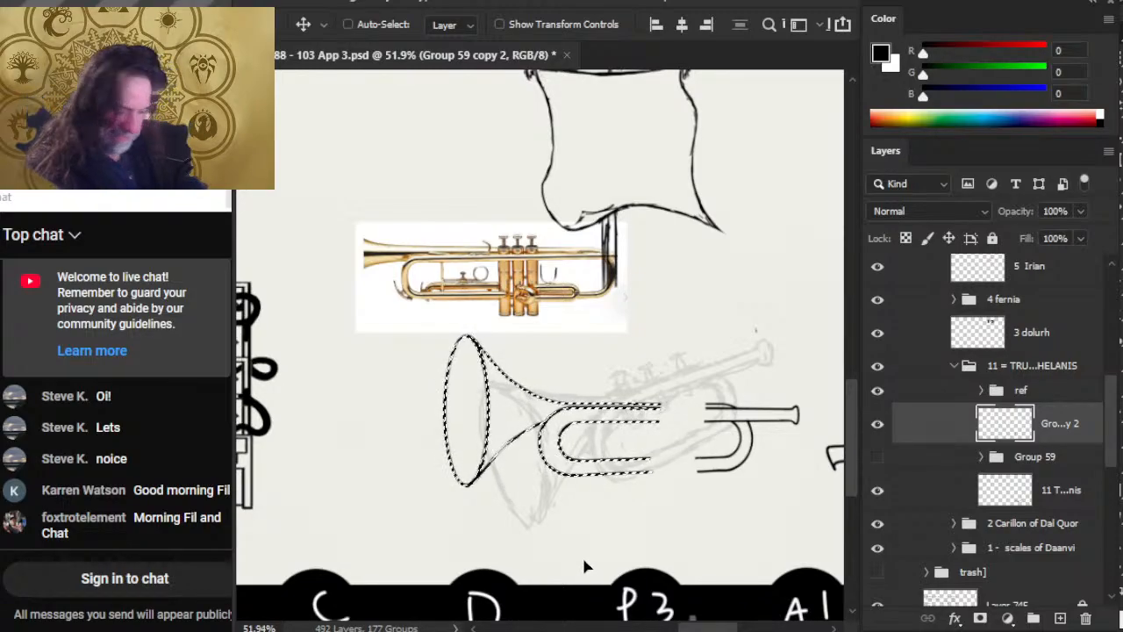
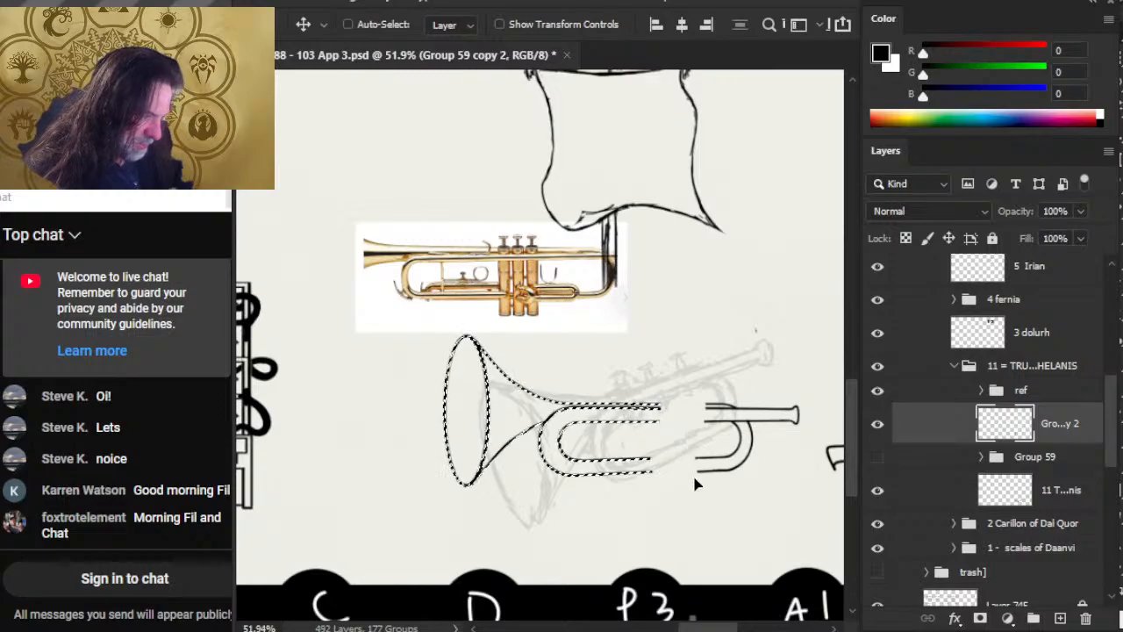
Try nudging the selected bell half sideways to adjust the gap before the mouthpiece half
key("shift+Left")
key("shift+Left")
key("shift+Left")
key("shift+Left")
key("shift+Right")
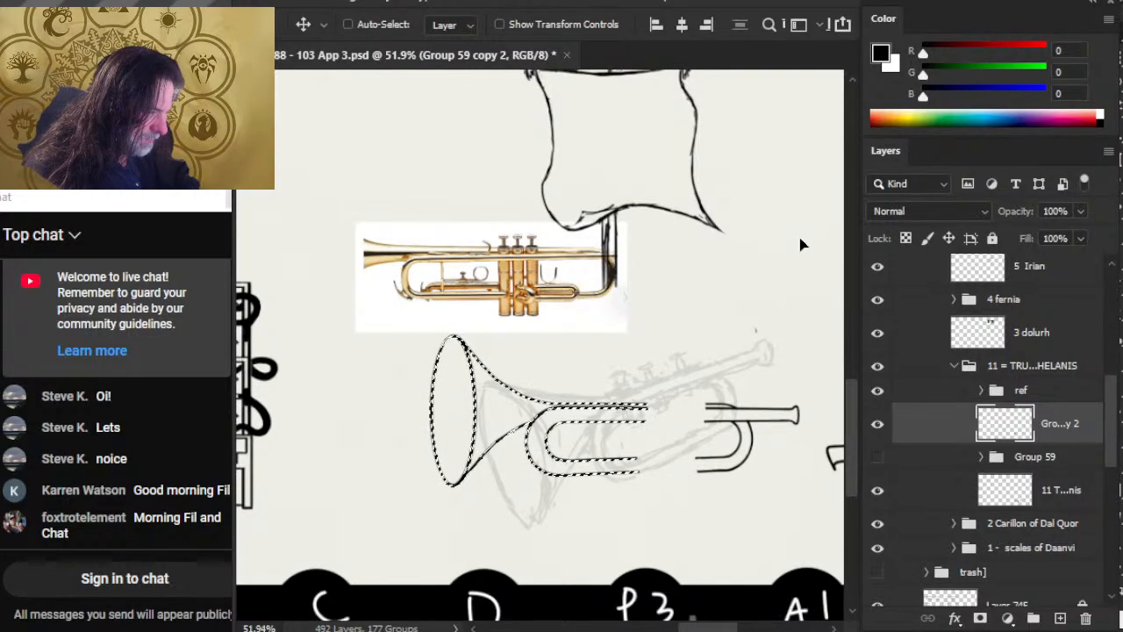
key("shift+Right")
key("shift+Down")
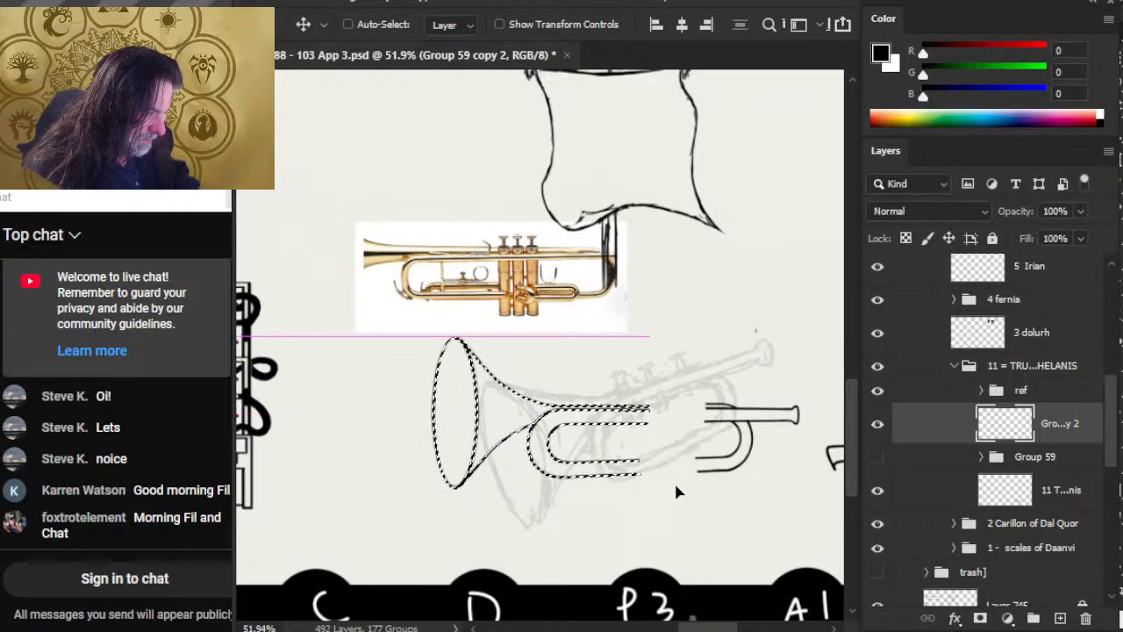
key("shift+Right")
key("shift+Right")
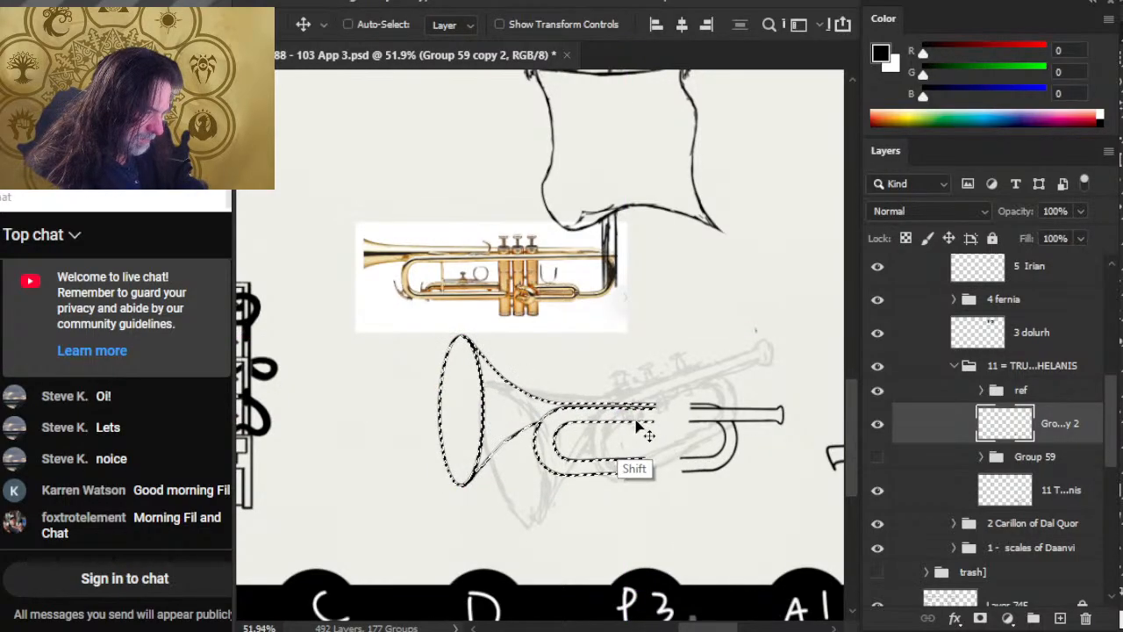
key("shift+Left")
key("shift+Left")
key("shift+Left")
key("shift+Left")
mouse_move(622, 427)
left_mouse_down()
mouse_move(652, 426)
mouse_move(641, 427)
left_mouse_up()
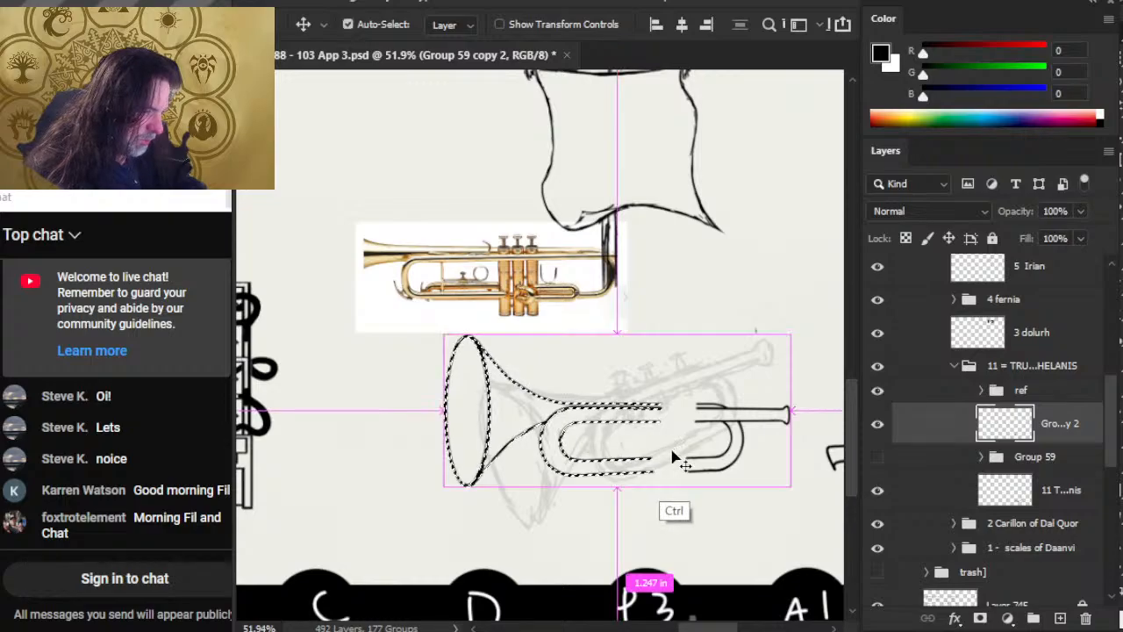
Try pasting the bell half in place, and undo that together with its shifts
key("ctrl+d")
key("ctrl+shift+v")
key("ctrl+z")
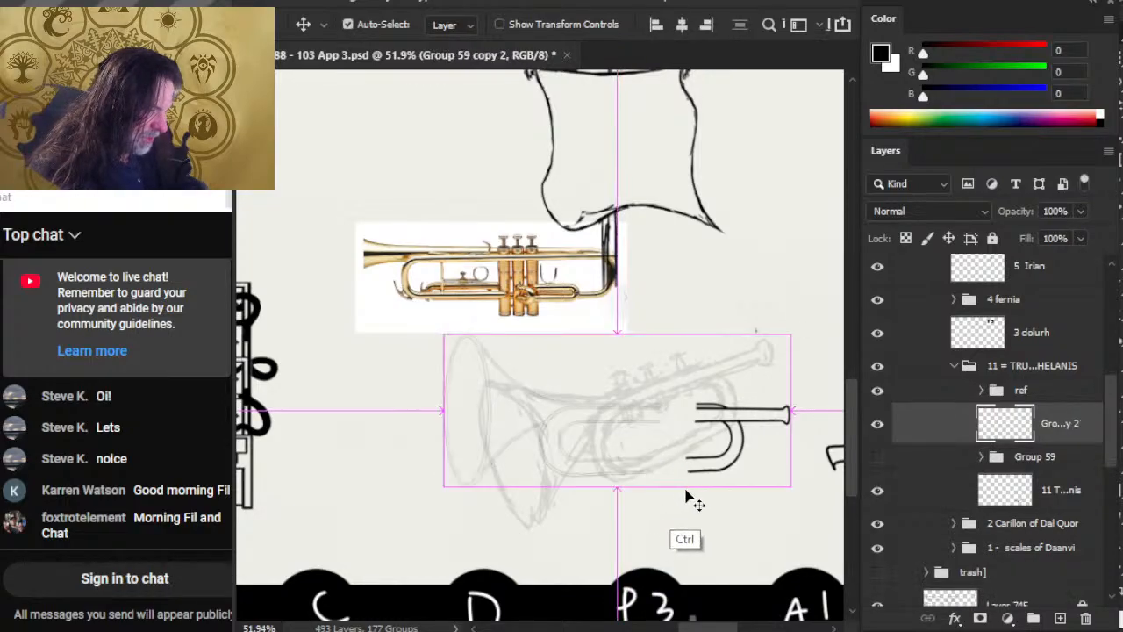
key("ctrl+z")
key("ctrl+z")
key("ctrl+z")
Cut the selected bell half onto its own layer in place and shift it left, opening a gap before the mouthpiece half
key("ctrl+x")
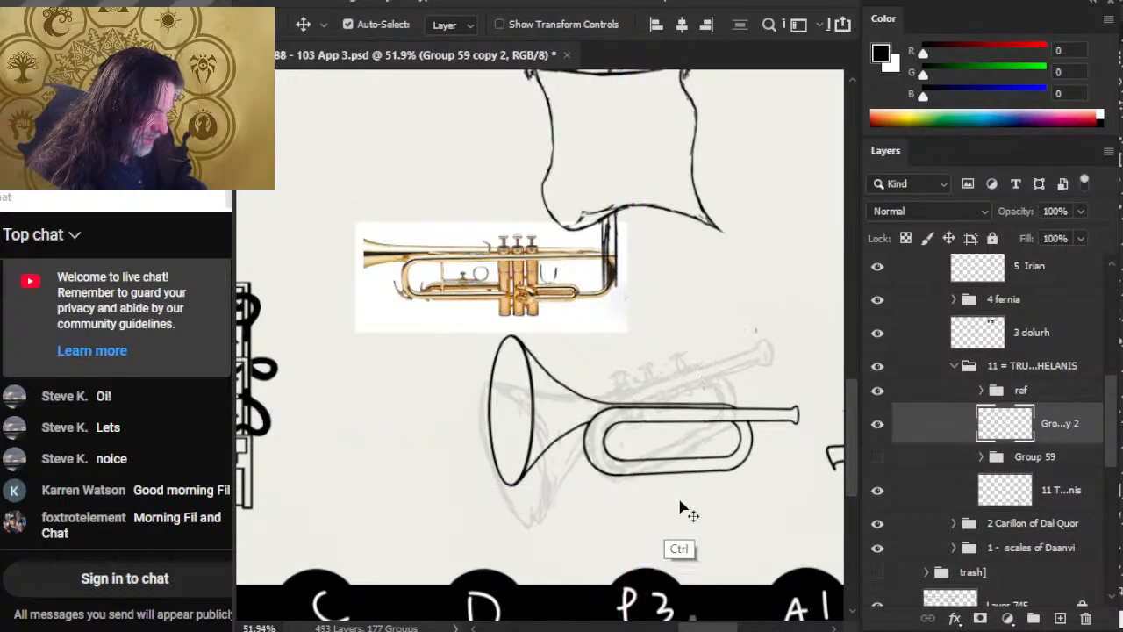
key("ctrl+shift+v")
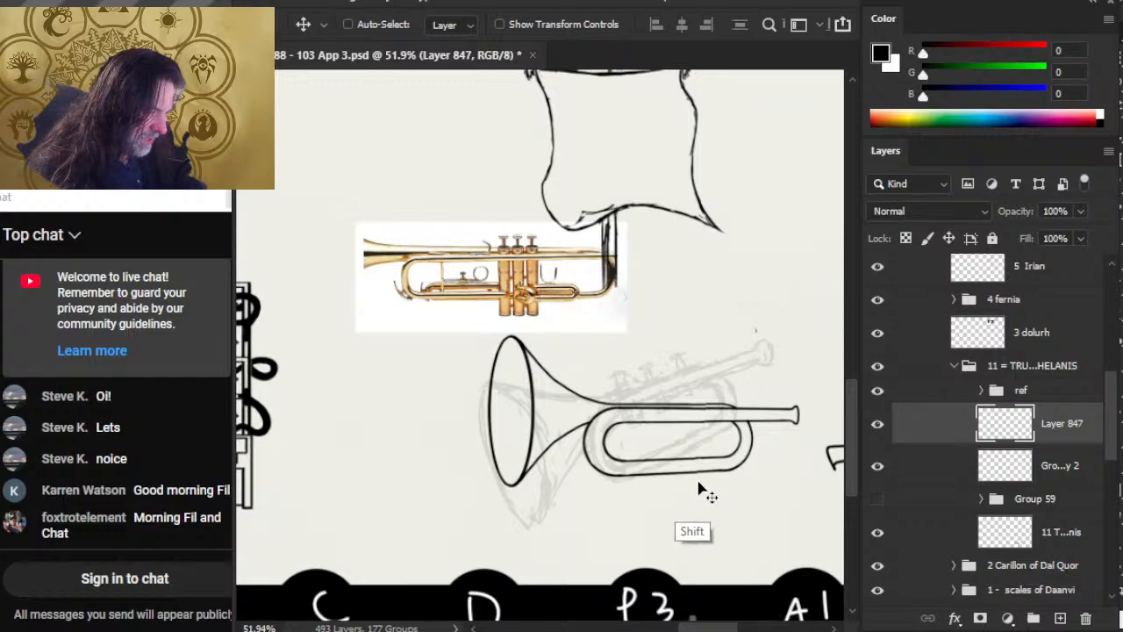
left_click_drag(690, 487, 652, 488)
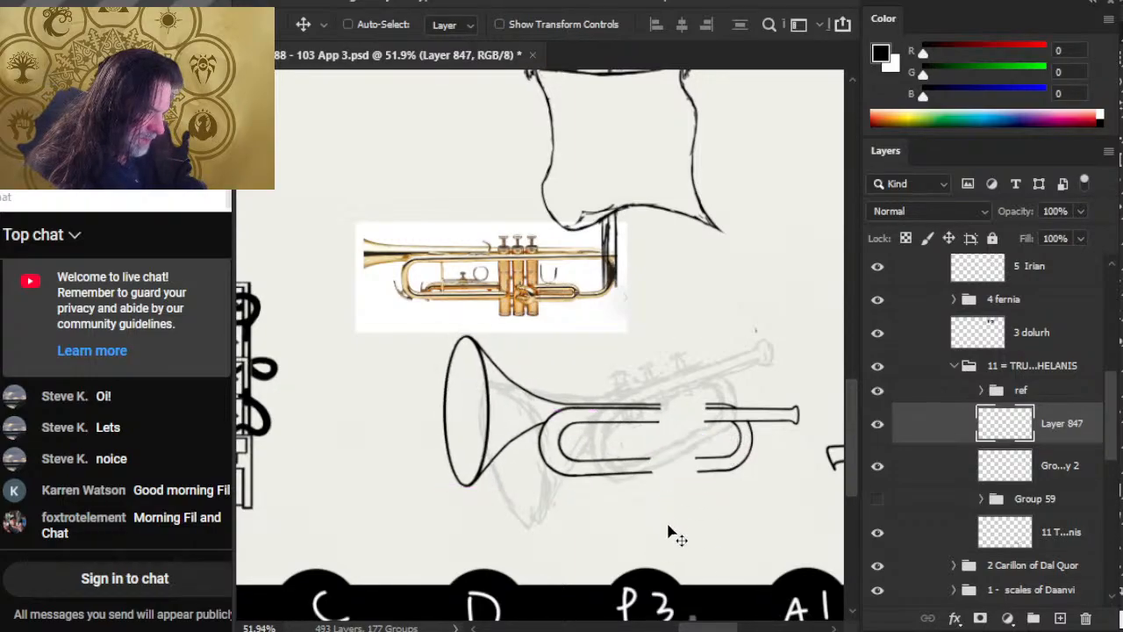
key("b")
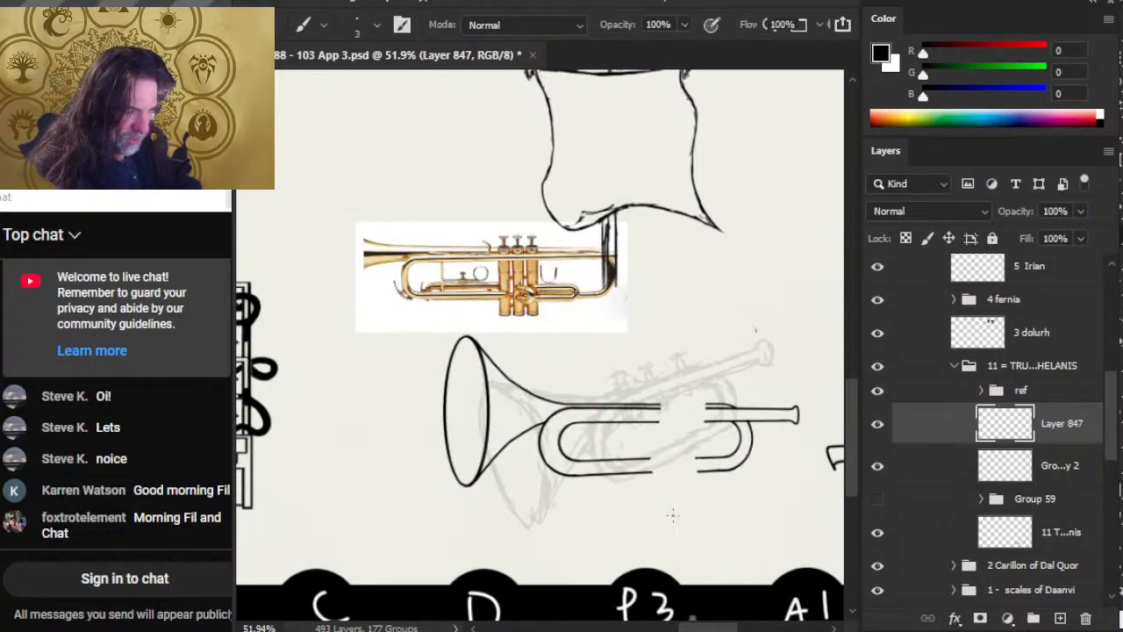
key("v")
left_click_drag(682, 520, 678, 518)
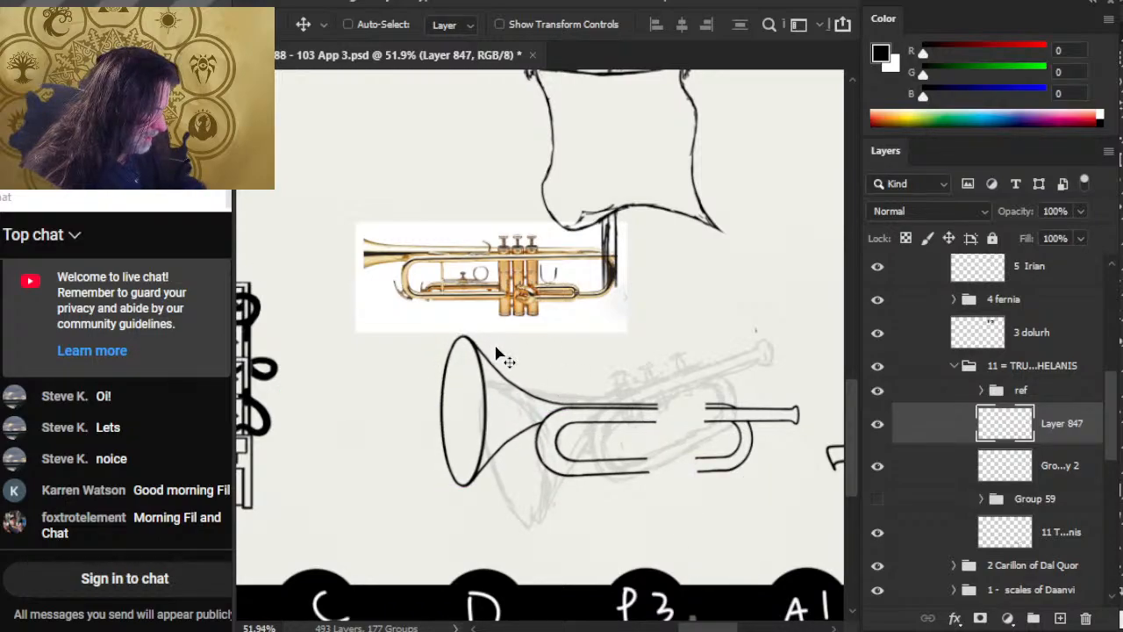
left_click(877, 500)
left_click(874, 504)
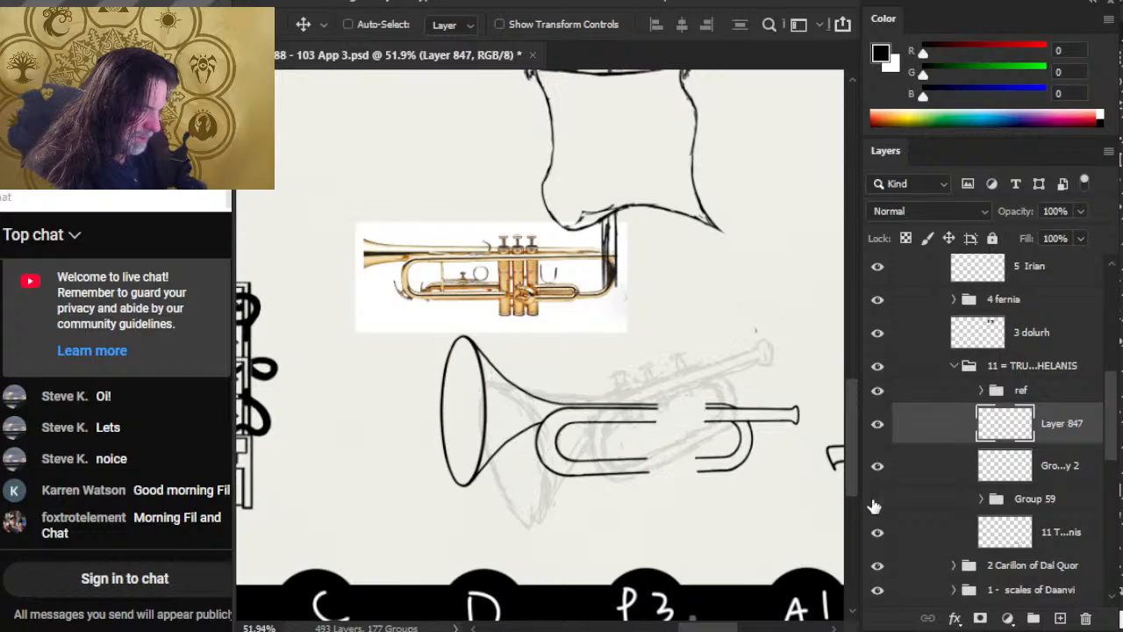
Try lassoing the flared bell and shifting it left, away from the tube loop
key("l")
left_click_drag(490, 537, 509, 474)
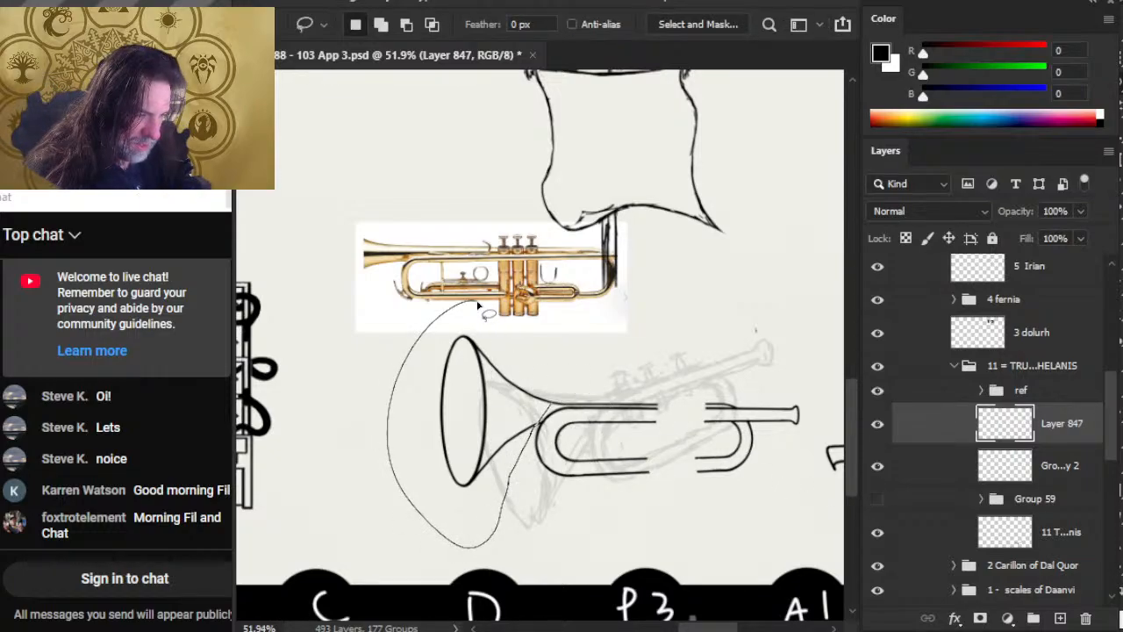
left_click_drag(540, 408, 553, 360)
key("v")
left_click_drag(493, 415, 474, 416)
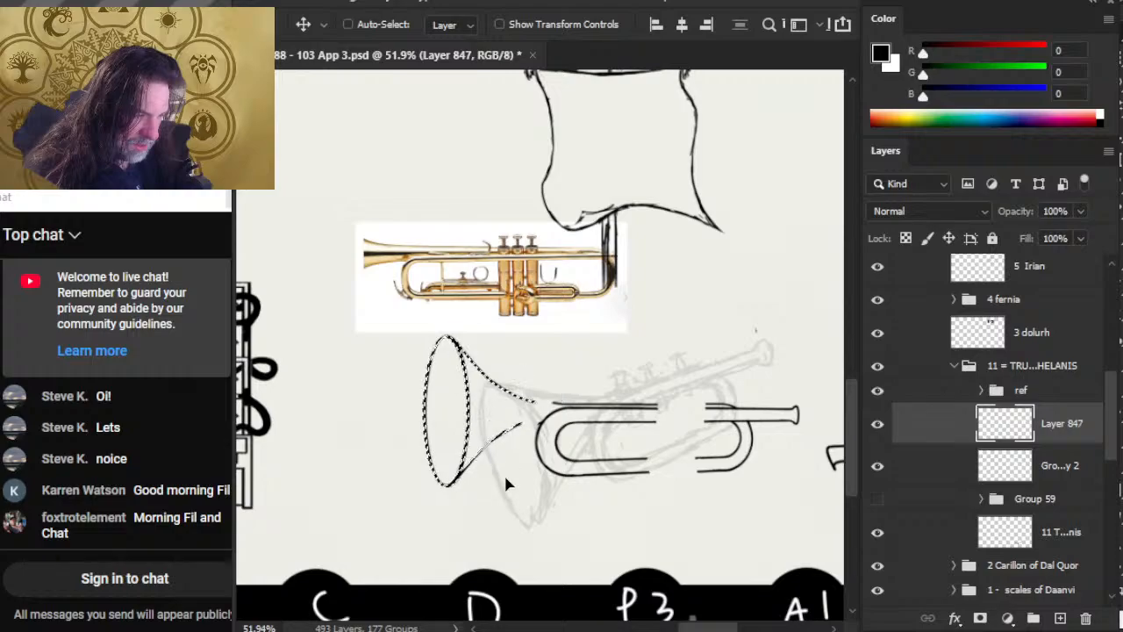
mouse_move(505, 482)
left_mouse_down()
mouse_move(488, 480)
mouse_move(526, 477)
left_mouse_up()
key("ctrl+d")
Undo the last shift of the flared bell
key("l")
key("z")
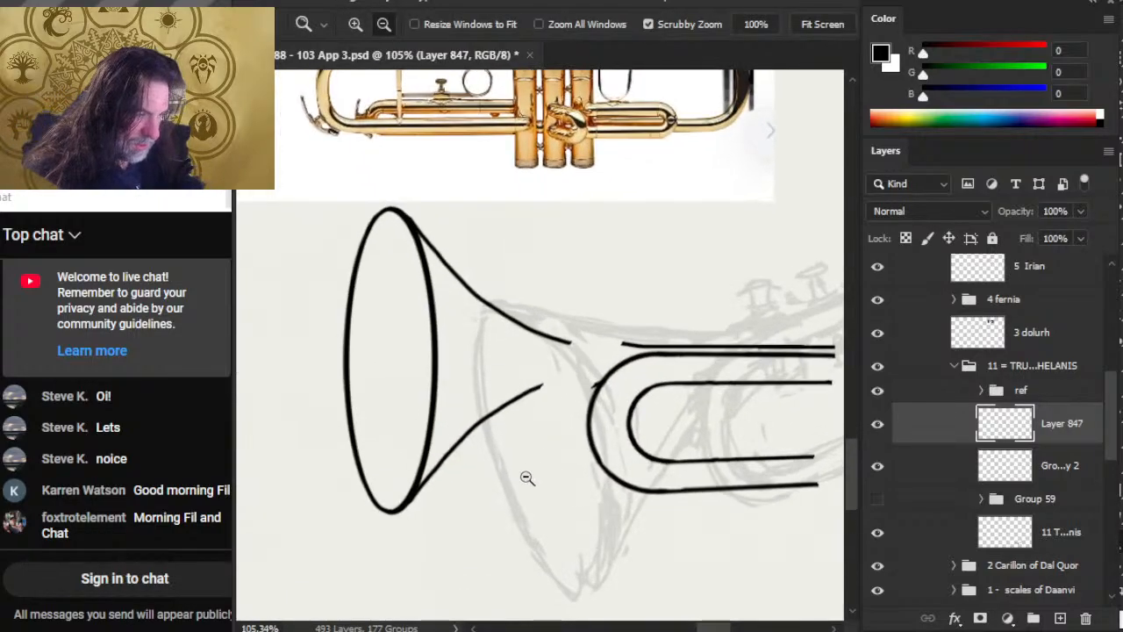
key("ctrl+z")
key("ctrl+z")
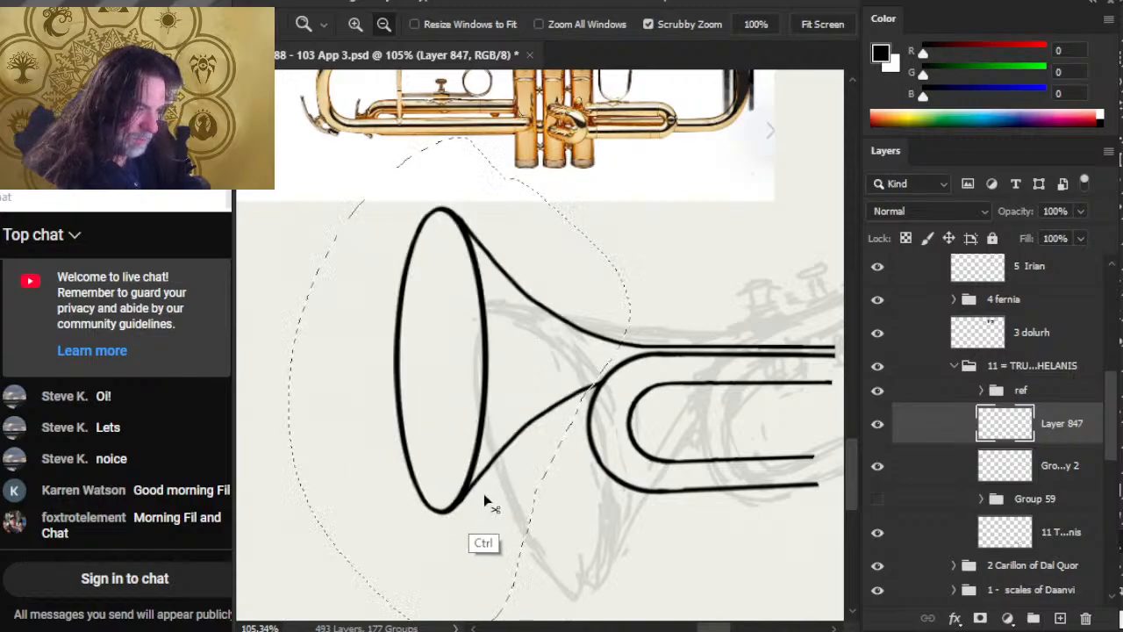
Lasso the flared bell again, following the tube loop's outer curve, and cut it onto its own layer in place
key("l")
key("ctrl+d")
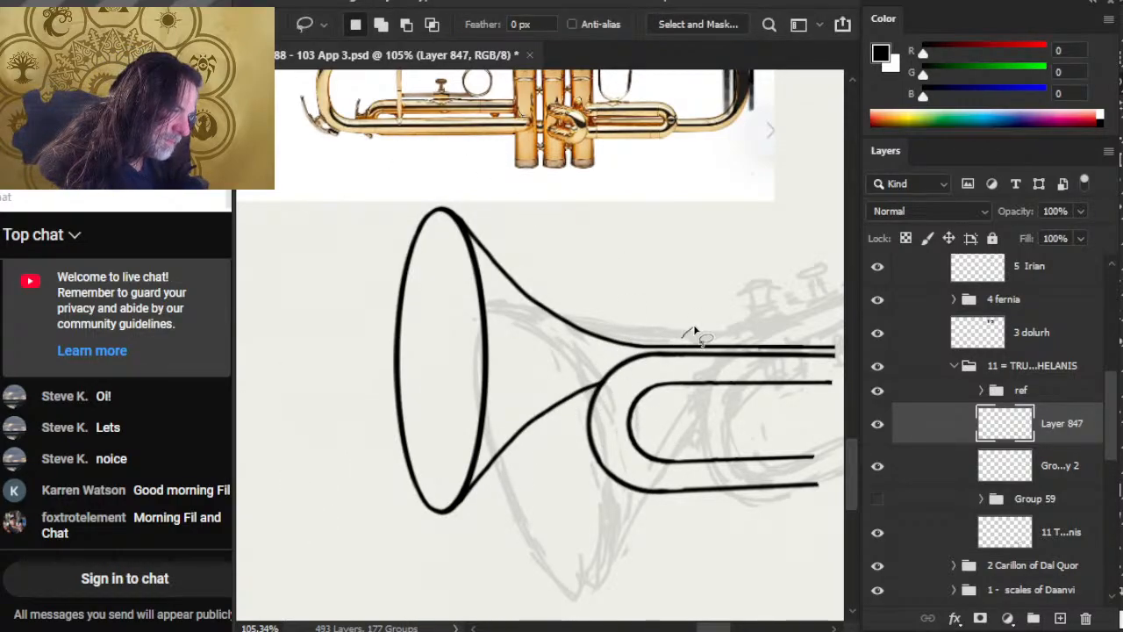
left_click_drag(653, 349, 612, 362)
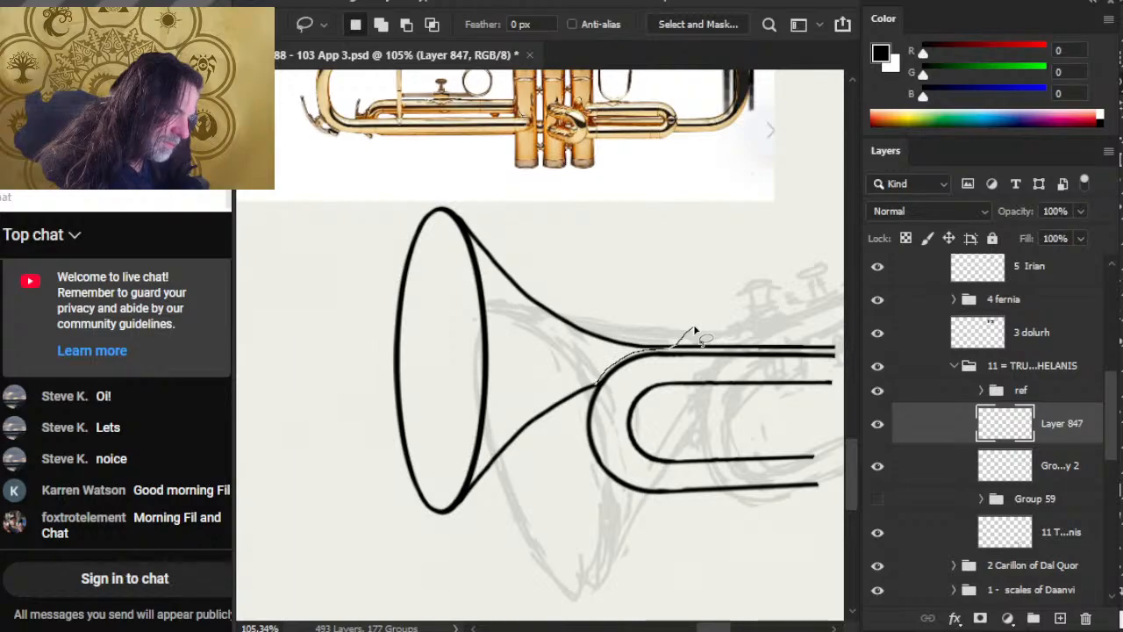
mouse_move(538, 481)
left_mouse_down()
mouse_move(316, 230)
mouse_move(691, 330)
left_mouse_up()
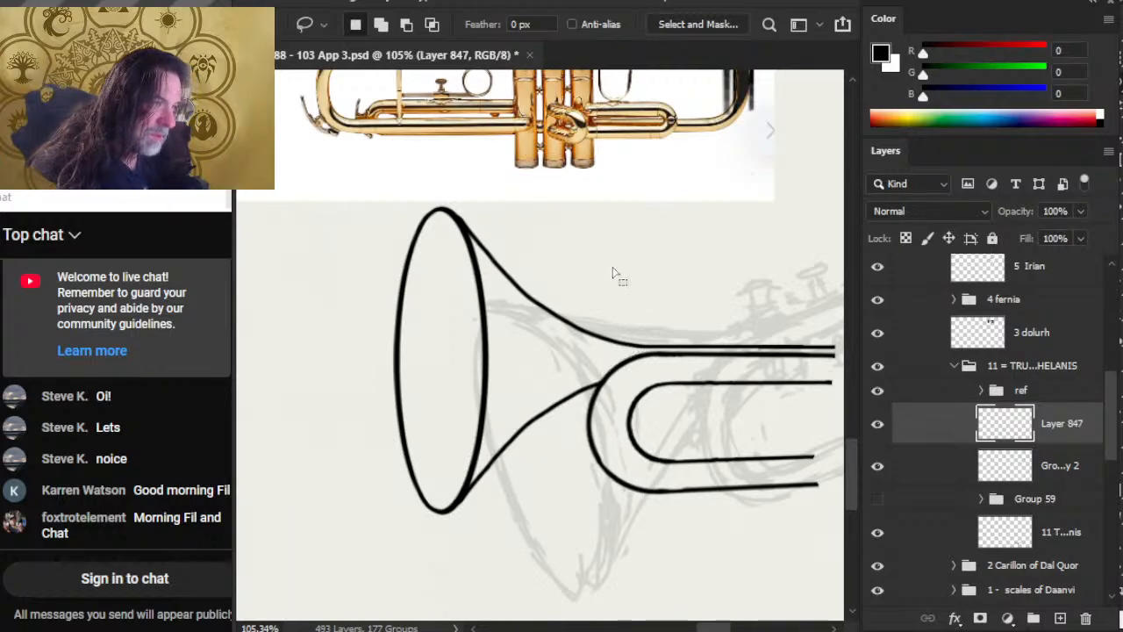
key("ctrl+shift+j")
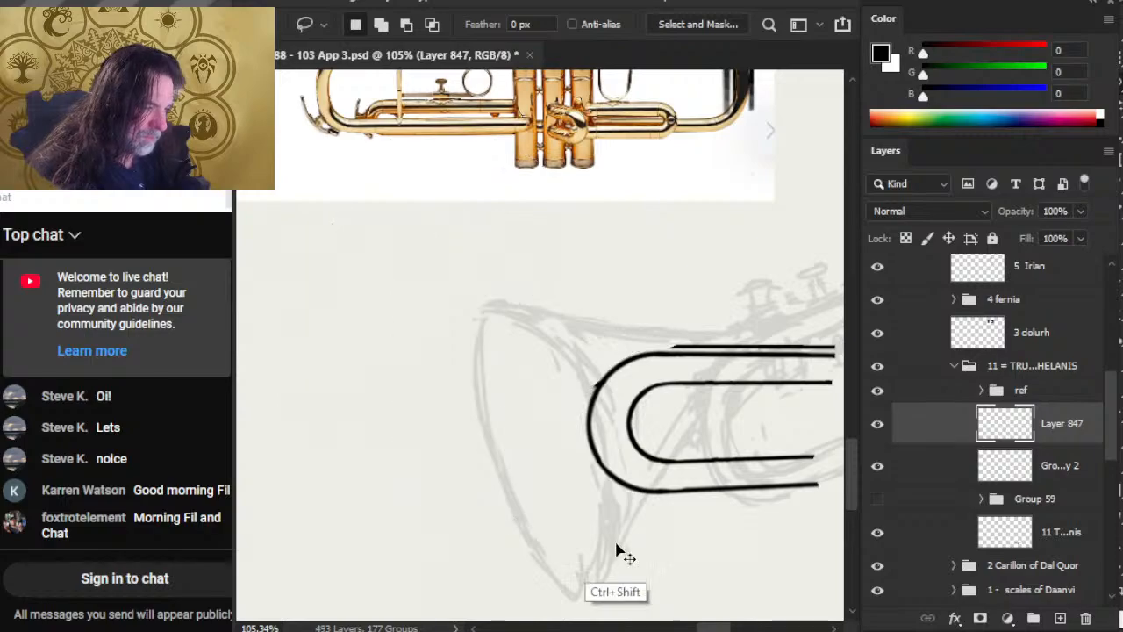
Shift the separated bell left in large nudges, leaving a gap in the upper tube line
key("v")
key("shift+Left")
key("shift+Left")
key("shift+Left")
key("shift+Left")
key("shift+Left")
key("shift+Left")
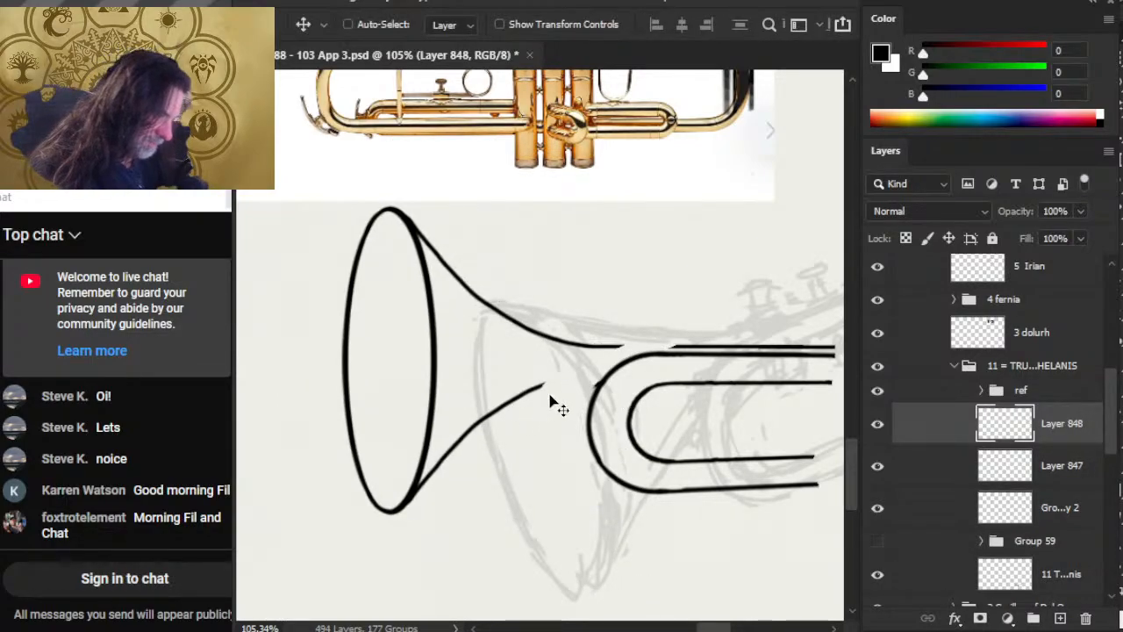
Check which lines Layer 848 holds by toggling its visibility, and make it the active layer
key("e")
left_click(951, 478)
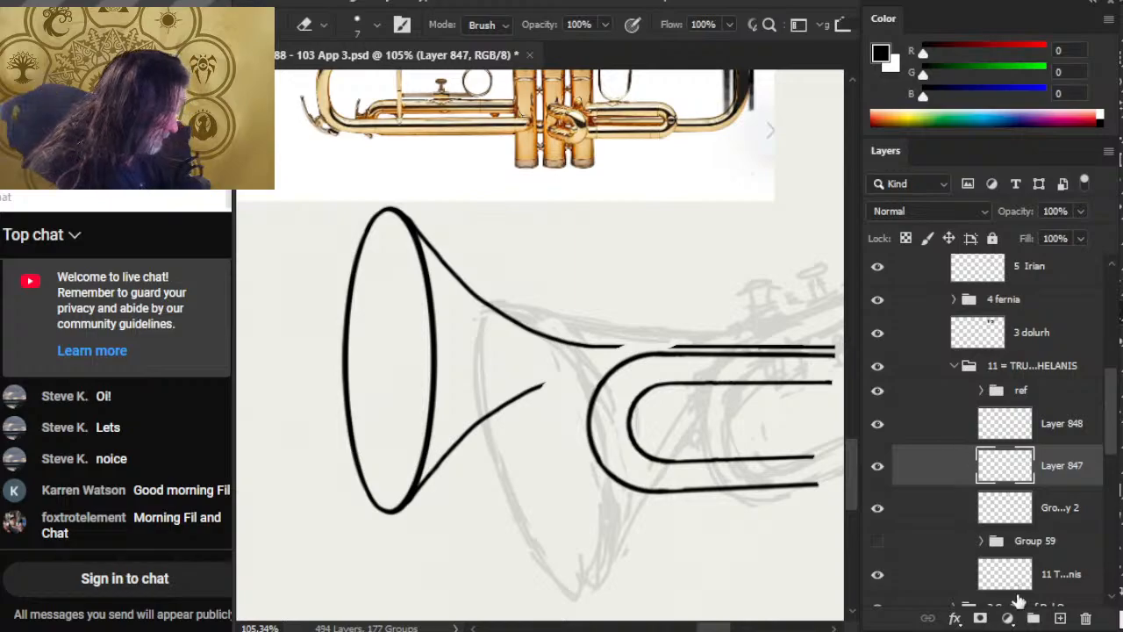
left_click(877, 424)
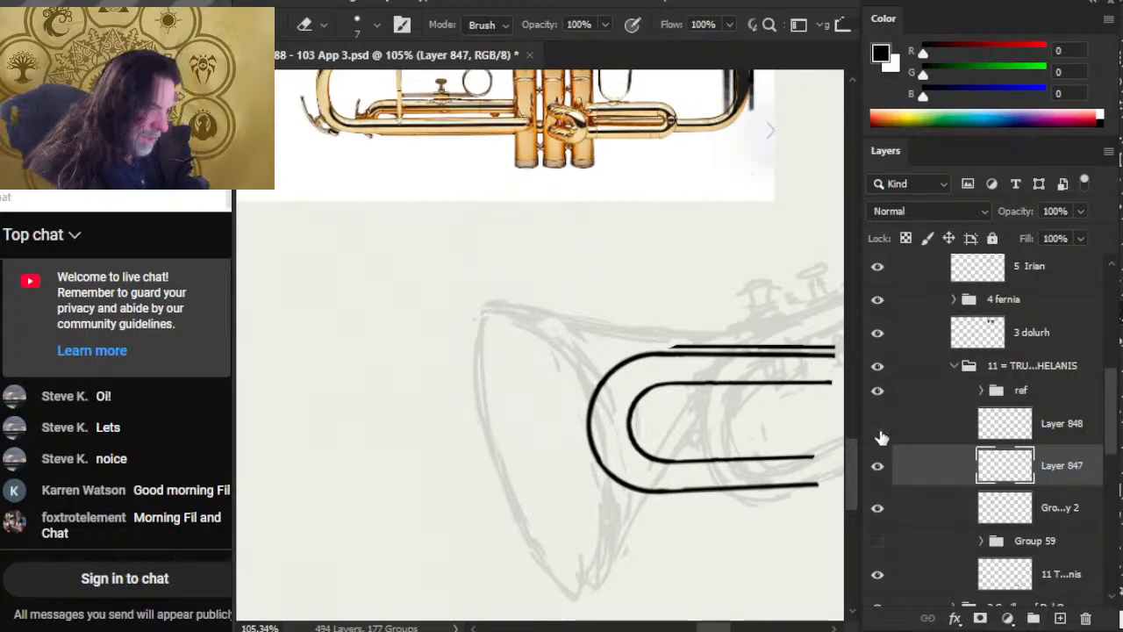
left_click(877, 423)
left_click(912, 430)
Bridge the gap in the upper tube line on Layer 848 with straight 3 px brush strokes
left_click_drag(683, 383, 604, 364)
left_click_drag(543, 323, 571, 325)
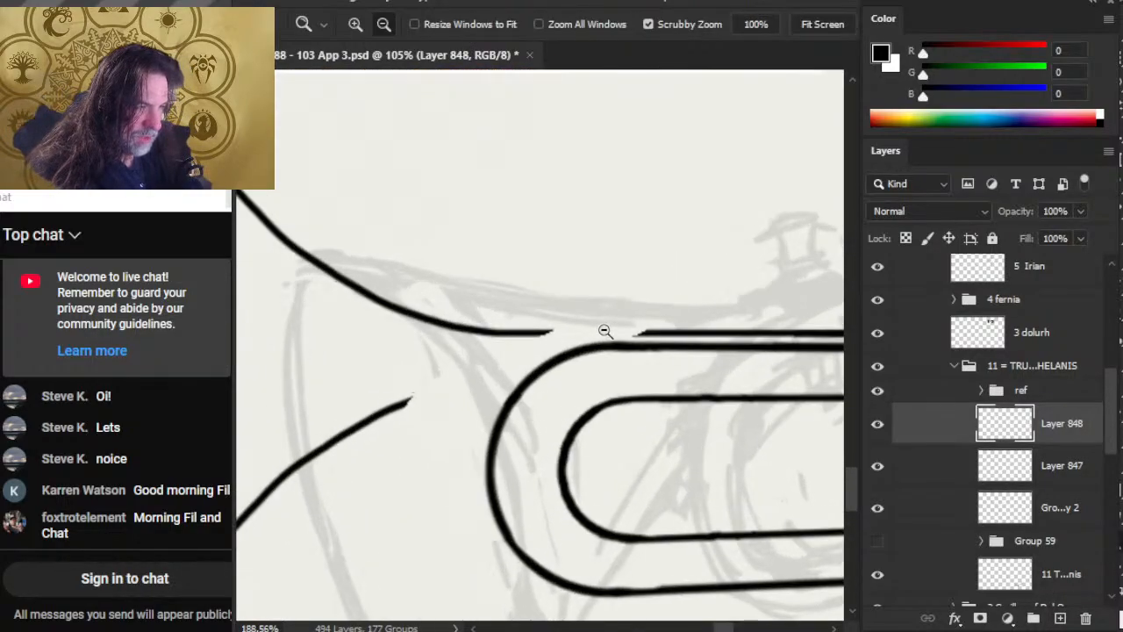
key("b")
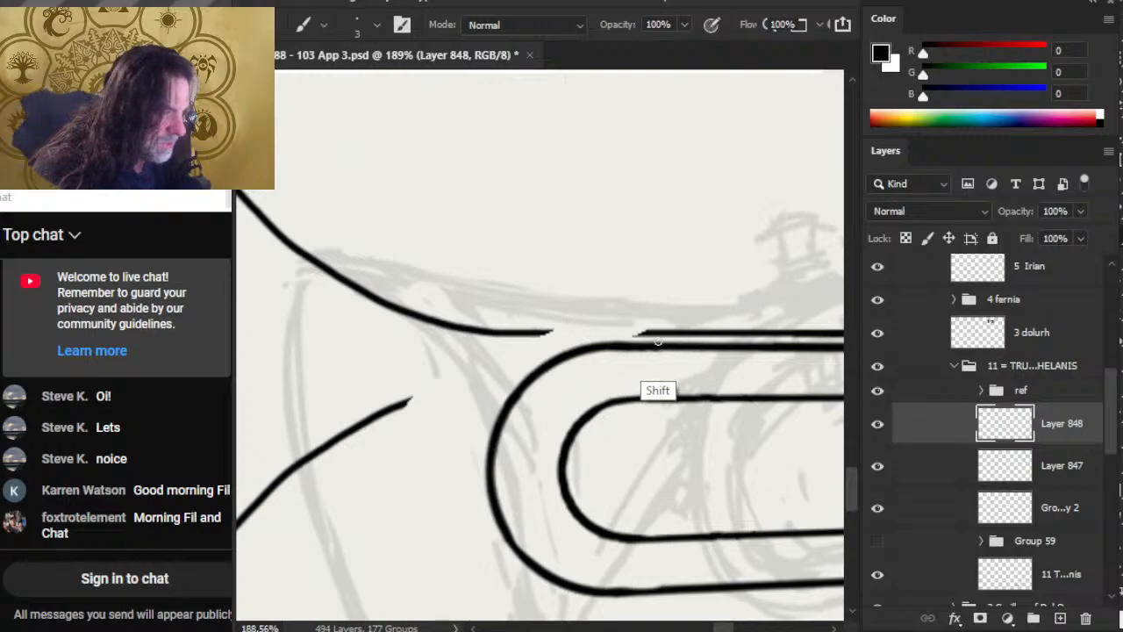
left_click_drag(535, 332, 649, 332)
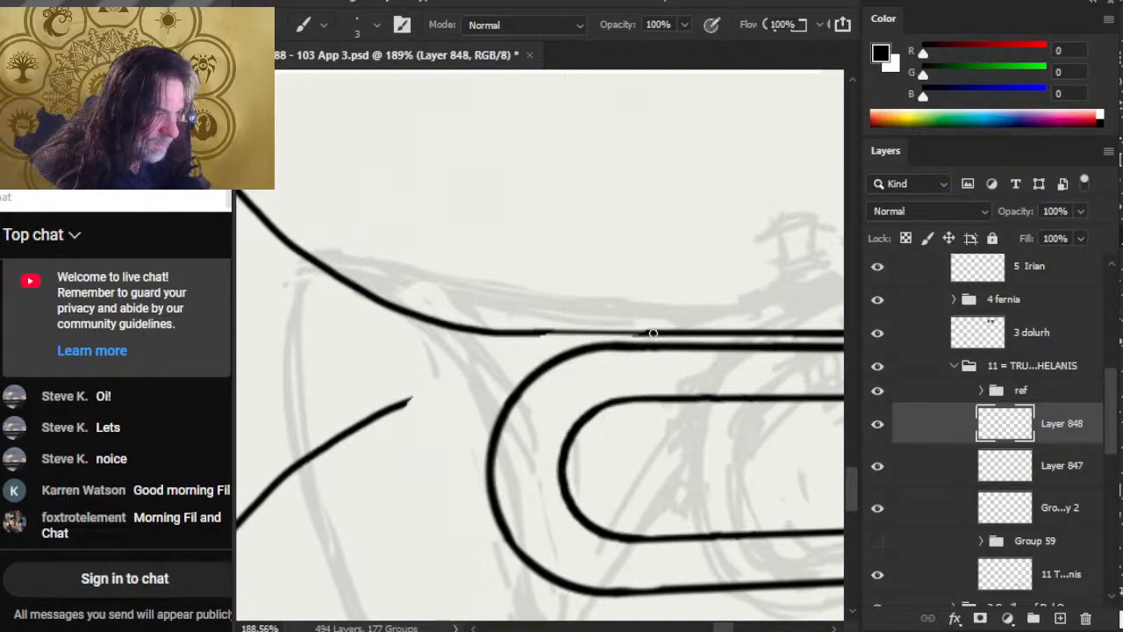
left_click(519, 334, "shift")
Even out the bridged upper tube line with a straight 3 px brush stroke, and check Layer 848 by toggling its visibility
key("e")
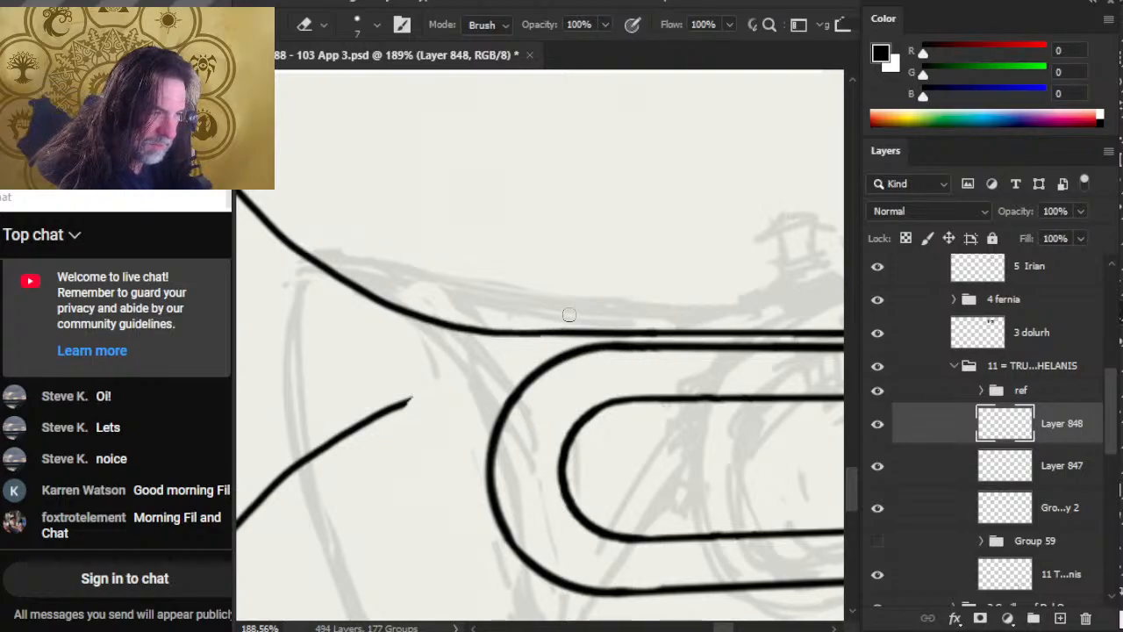
key("b")
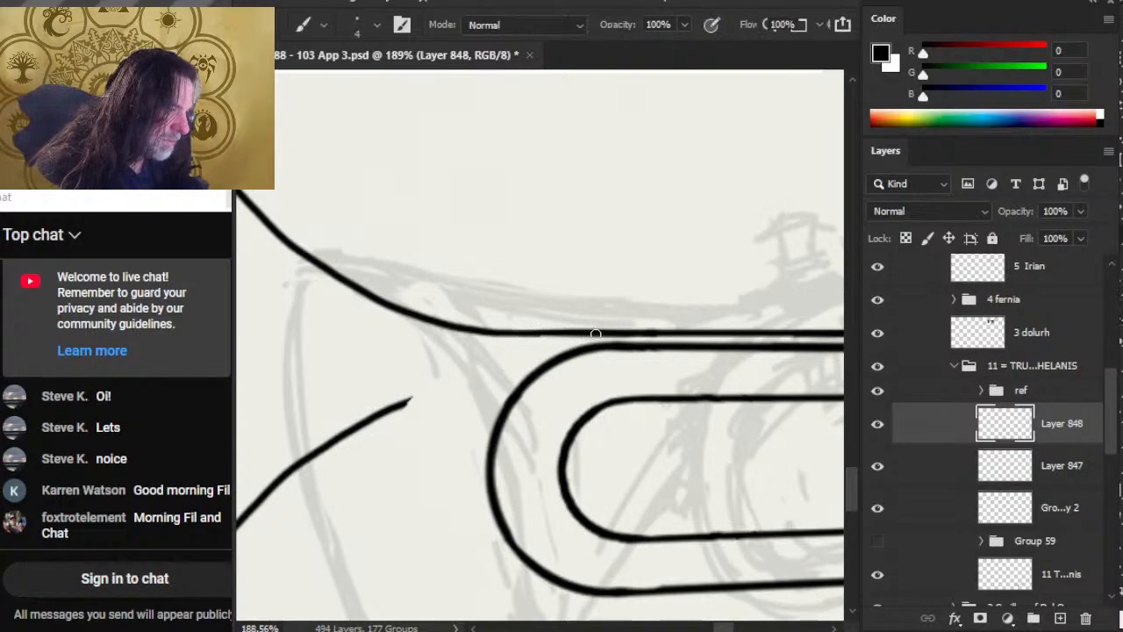
key("bracketleft")
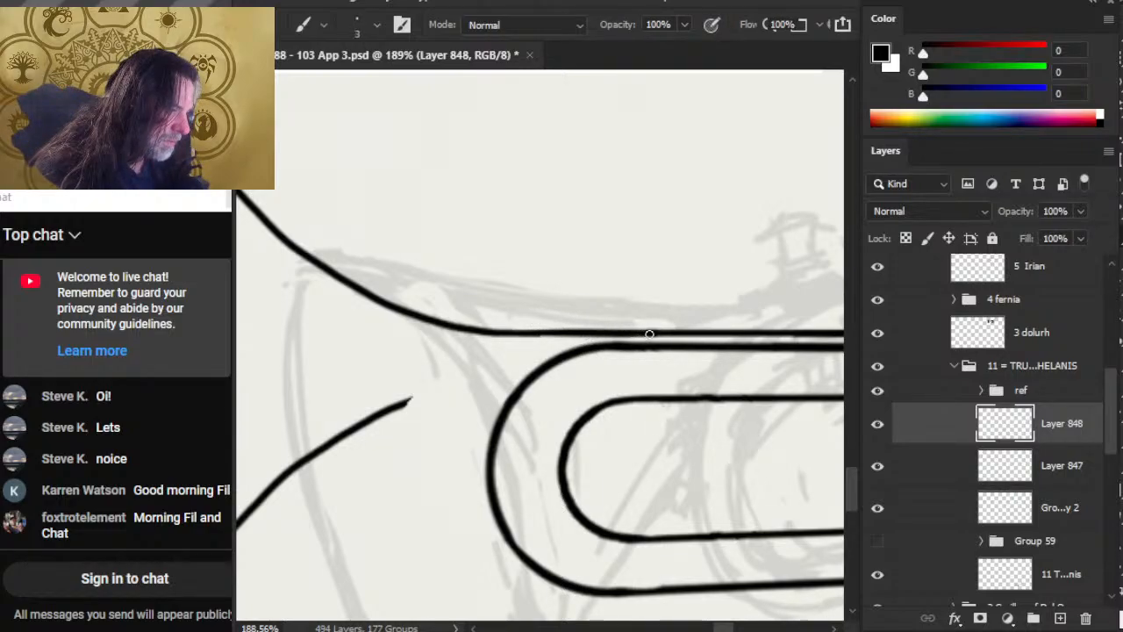
left_click(485, 332, "shift")
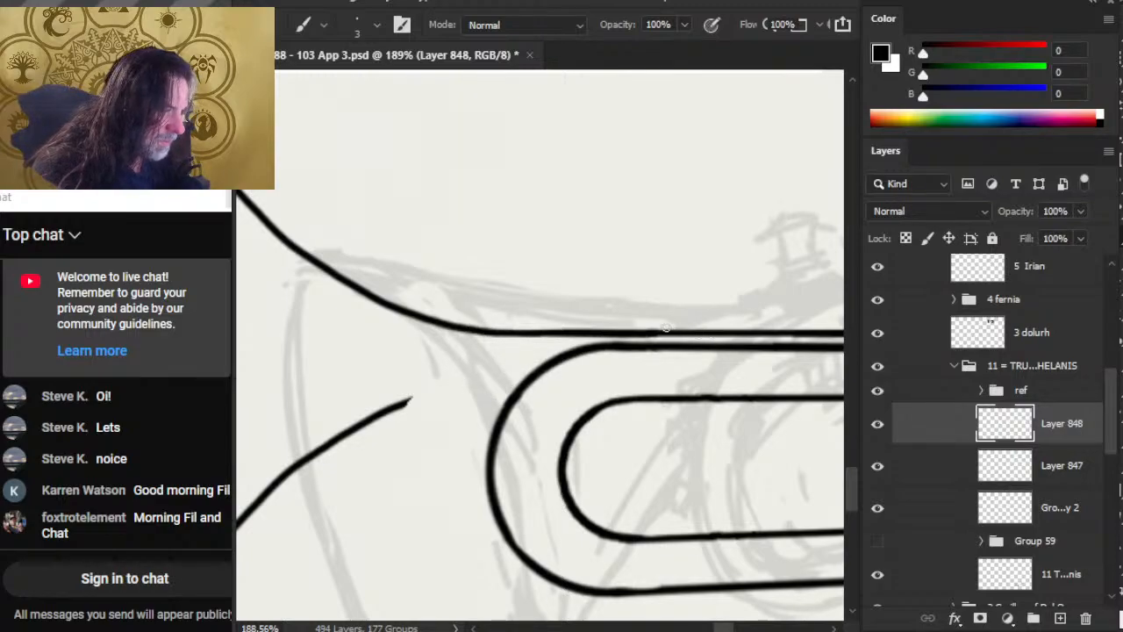
key("e")
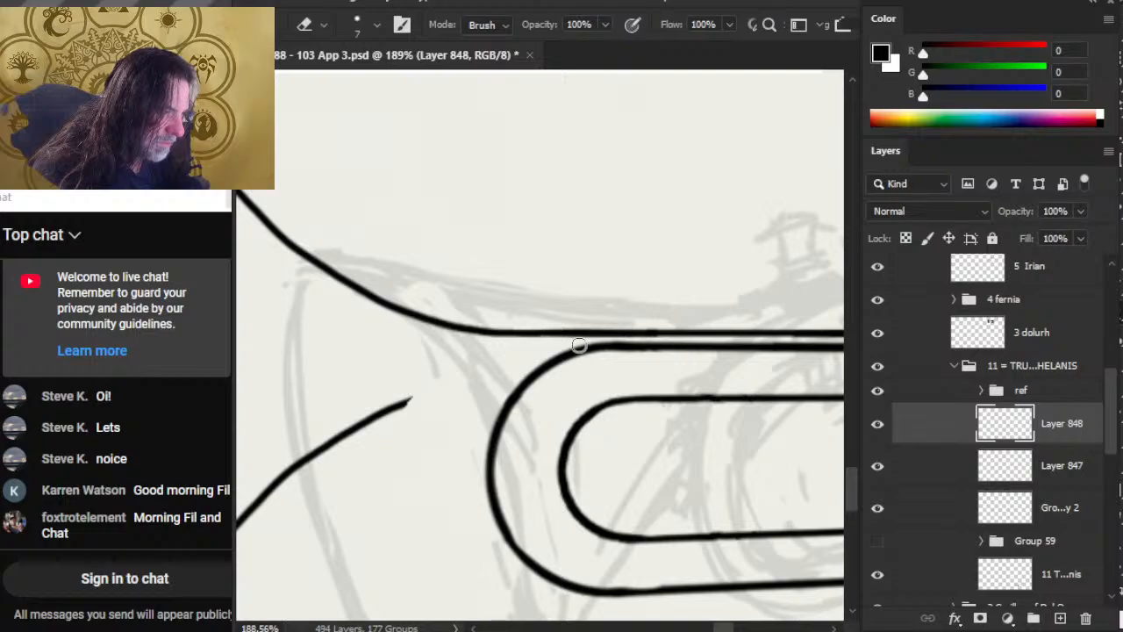
left_click_drag(643, 420, 564, 444)
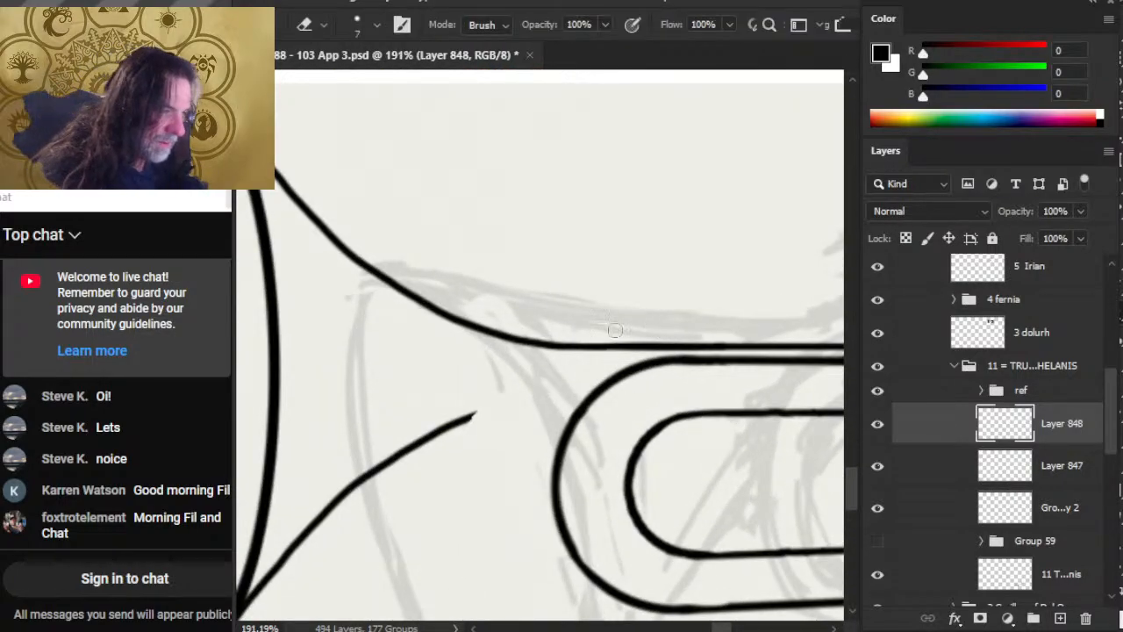
left_click(881, 429)
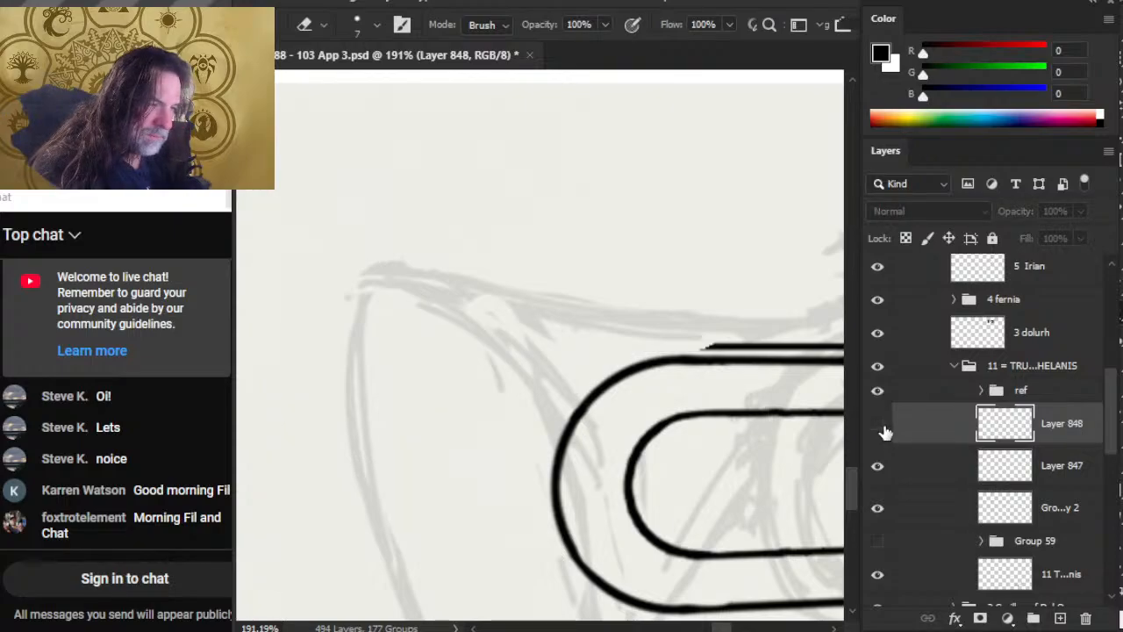
left_click(881, 429)
Select the bell on Layer 848 with a freehand outline, nudge it up one pixel to meet the tube line, and deselect
key("z")
mouse_move(481, 423)
left_mouse_down()
mouse_move(449, 443)
mouse_move(412, 443)
left_mouse_up()
key("l")
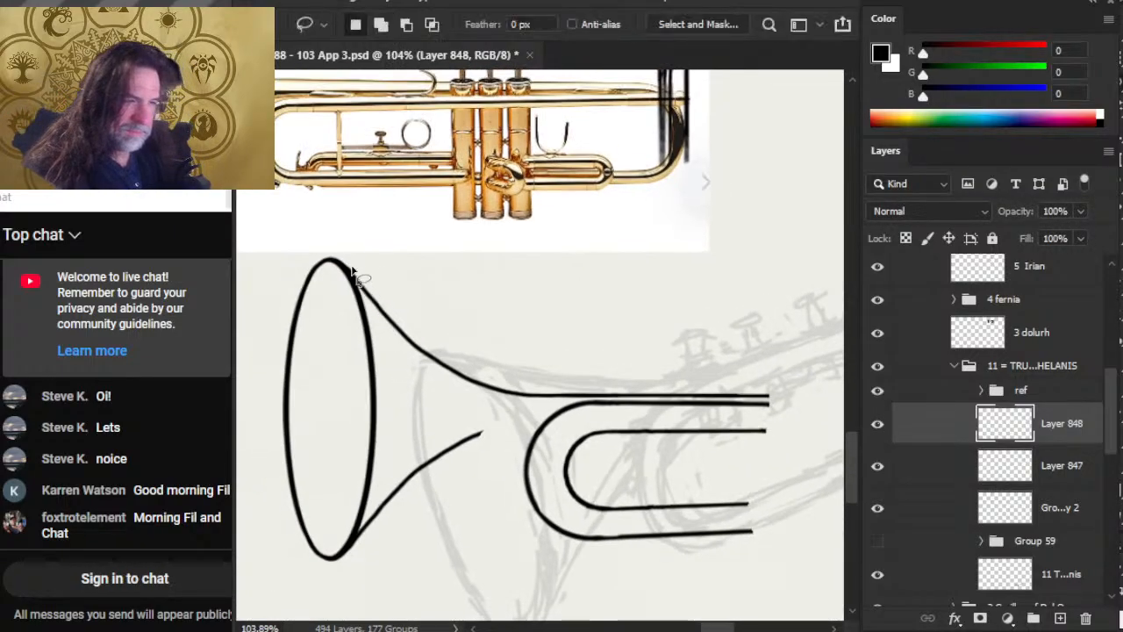
mouse_move(376, 239)
left_mouse_down()
mouse_move(407, 613)
mouse_move(484, 522)
mouse_move(507, 459)
mouse_move(548, 432)
left_mouse_up()
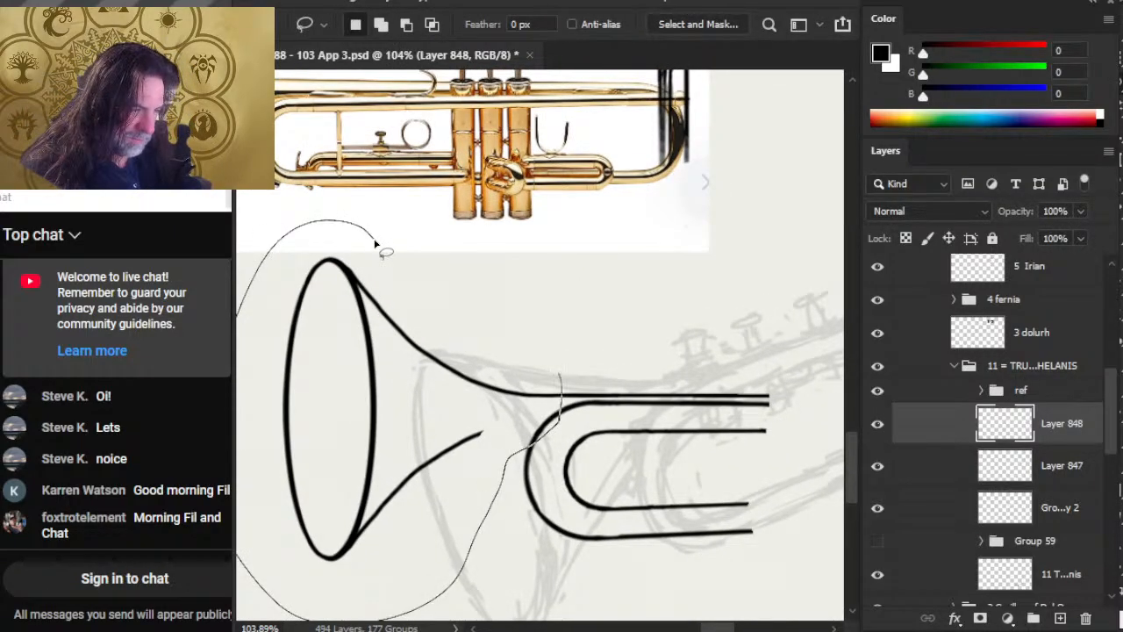
key("ctrl+space")
left_click_drag(558, 496, 626, 514)
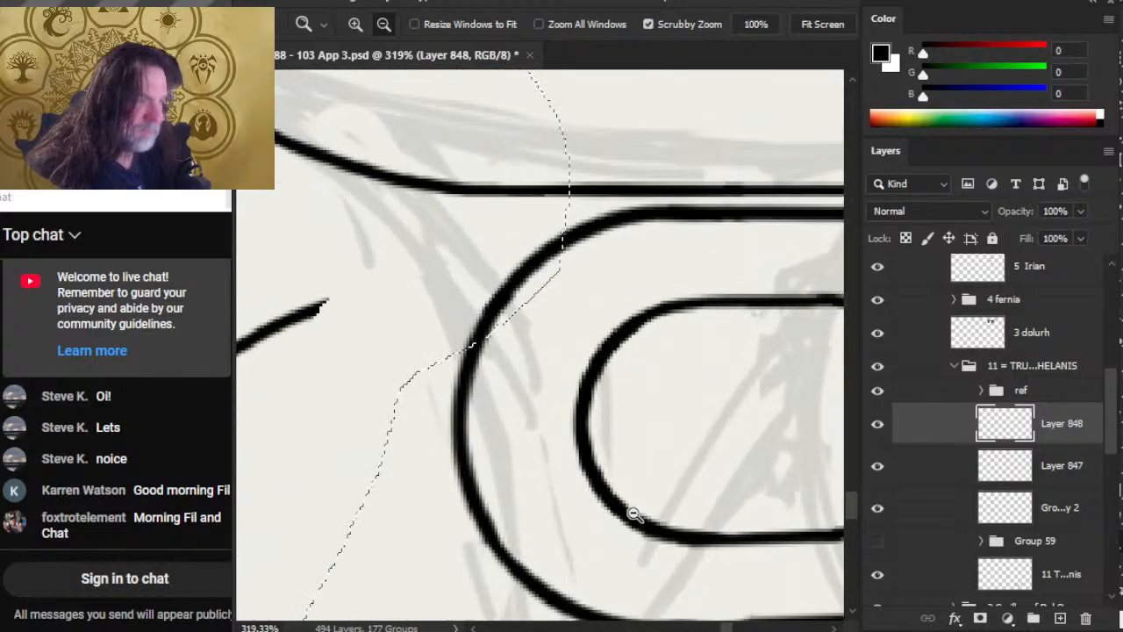
key("Up")
key("ctrl+d")
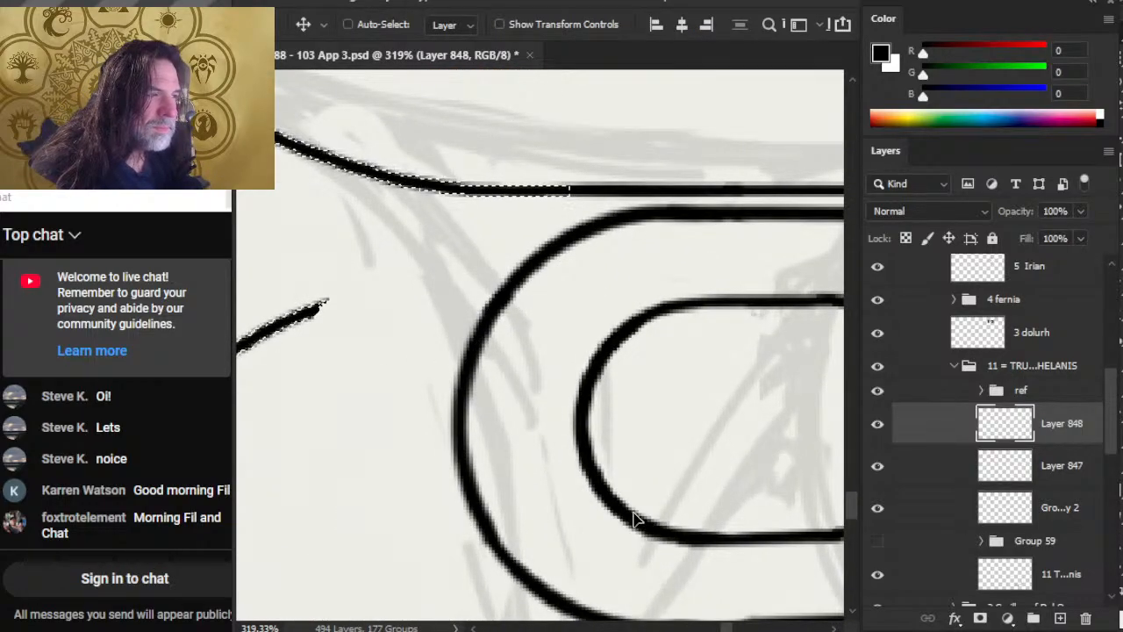
Smooth the join between the bell's upper curve and the upper tube line with straight 3 px brush strokes
key("l")
key("ctrl+space")
left_click_drag(670, 436, 591, 432)
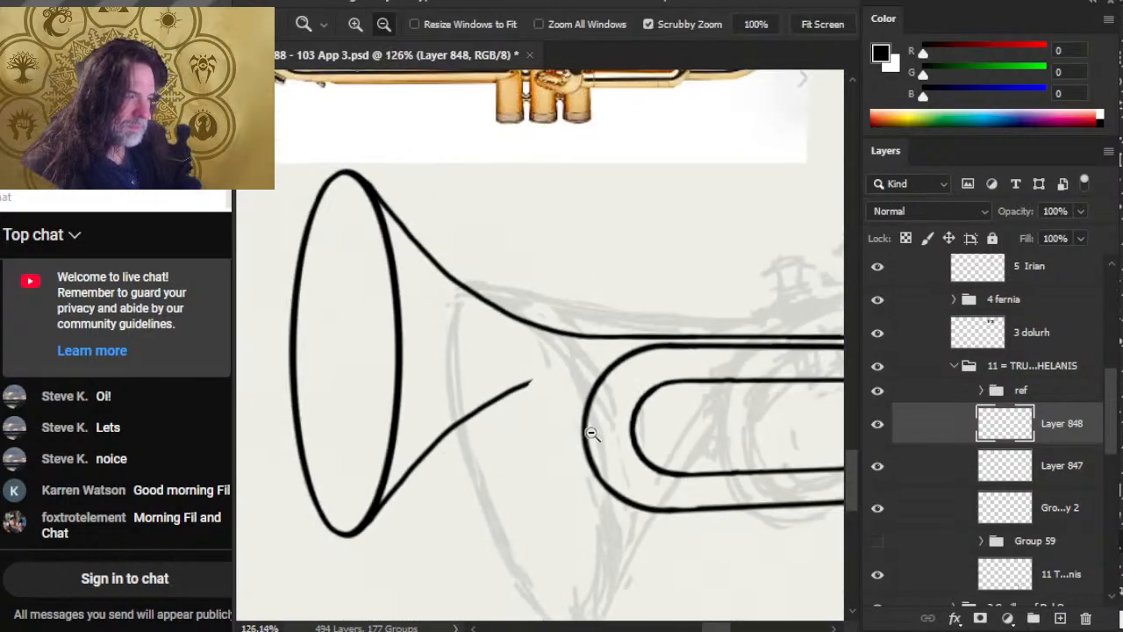
left_click_drag(660, 383, 632, 416)
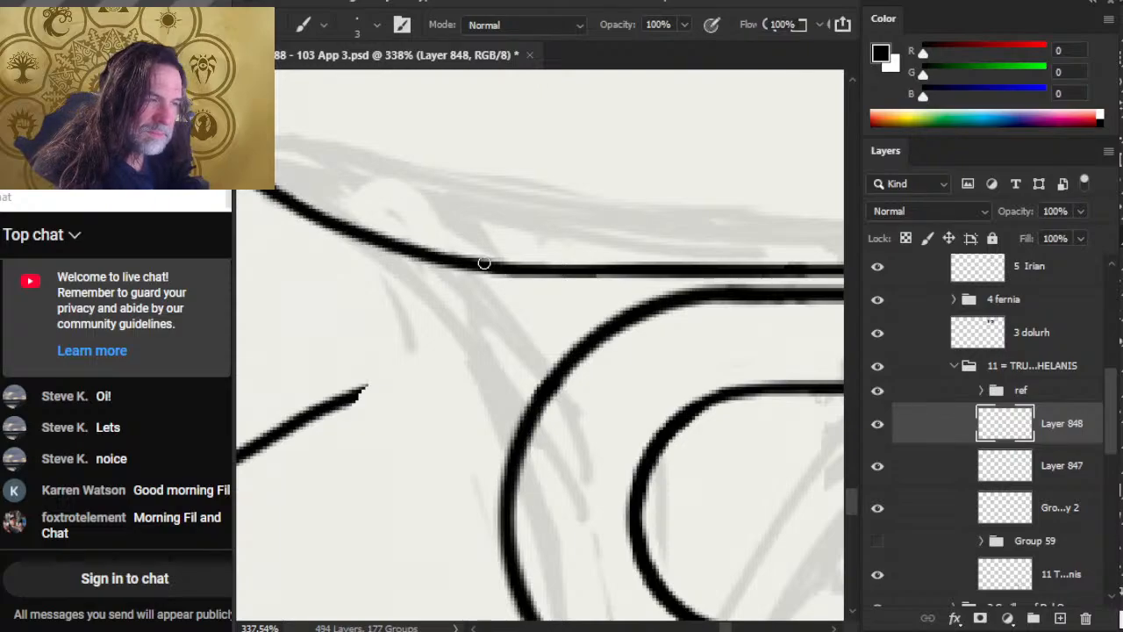
left_click(721, 276, "shift")
key("z")
mouse_move(690, 347)
left_mouse_down()
mouse_move(626, 369)
mouse_move(671, 349)
left_mouse_up()
key("b")
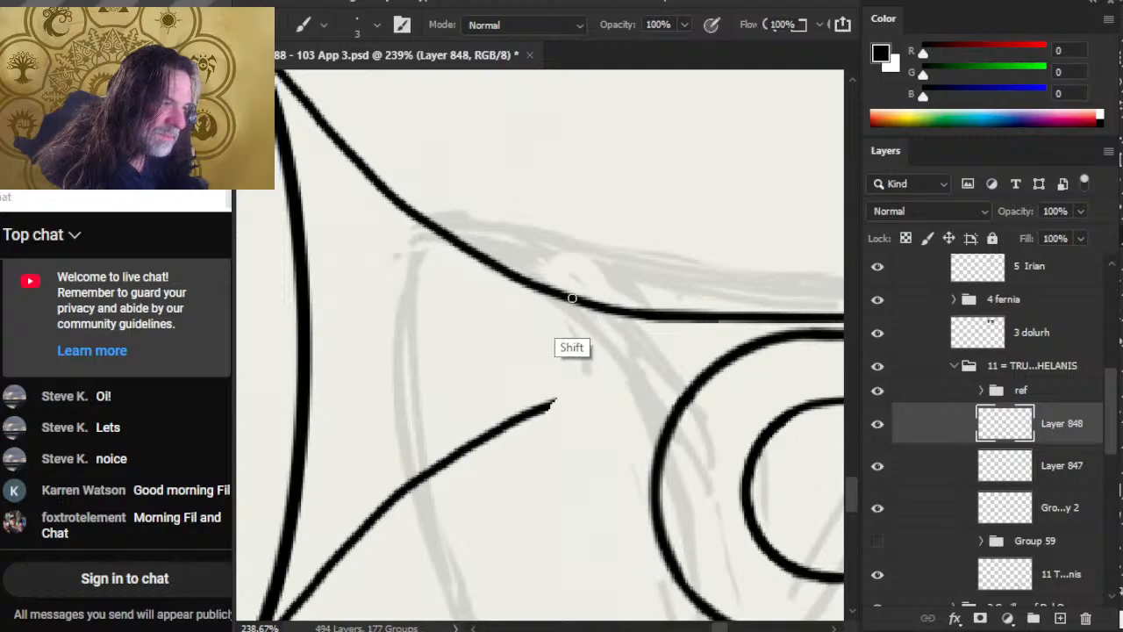
key("shift")
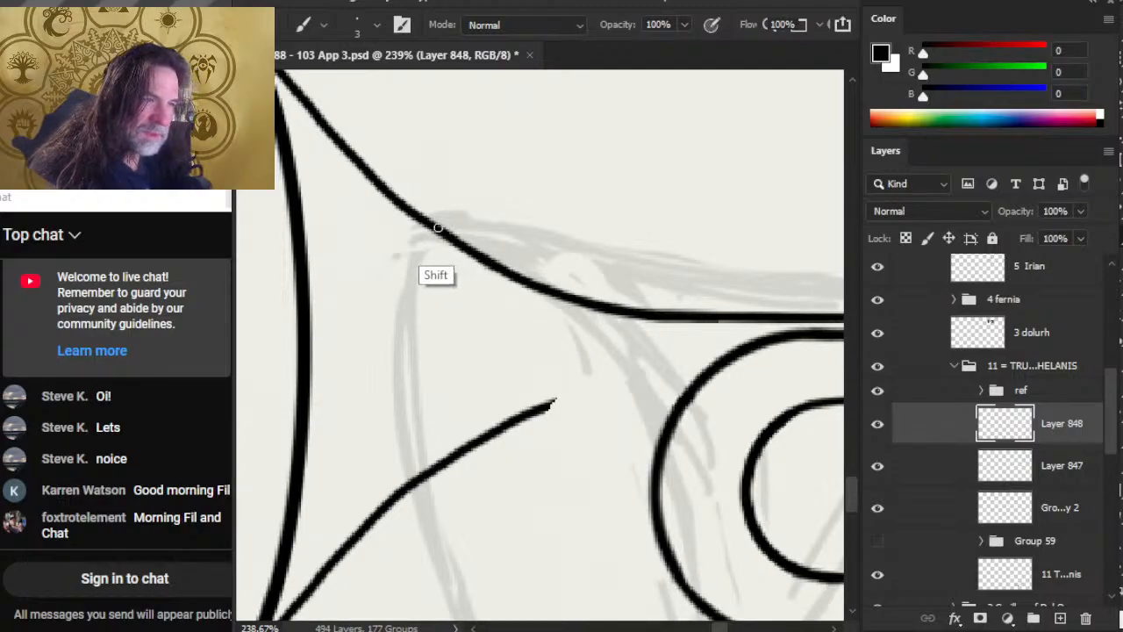
Try to extend the bell's lower line toward the tube loop with a straight horizontal brush stroke
key("z")
left_click_drag(576, 359, 484, 400)
left_click_drag(595, 389, 604, 406)
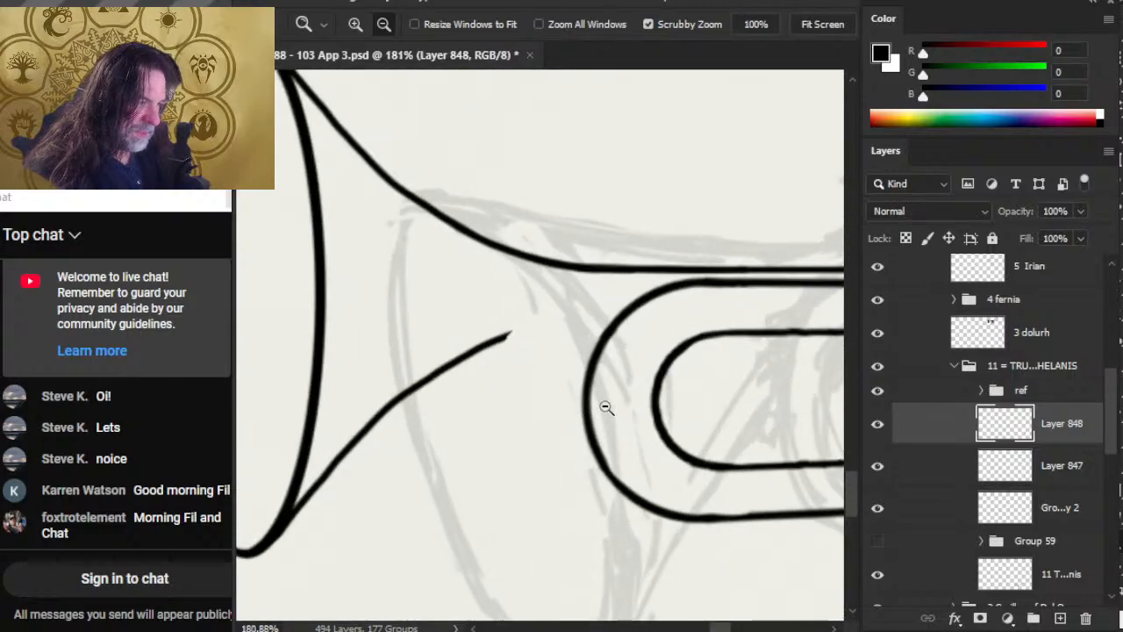
key("b")
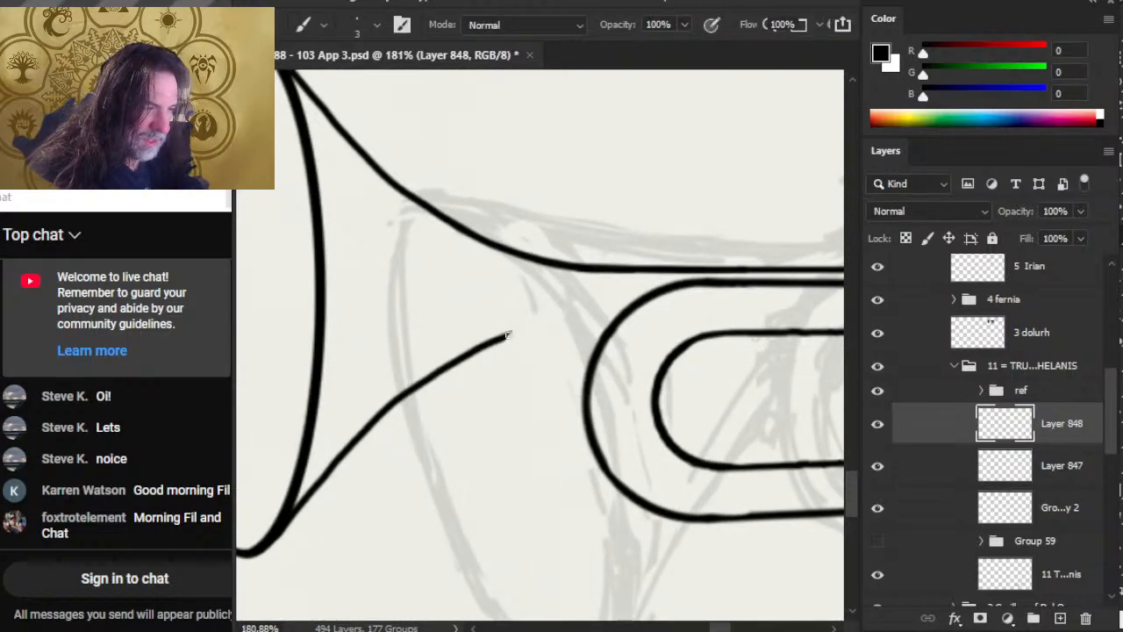
left_click(568, 335, "shift")
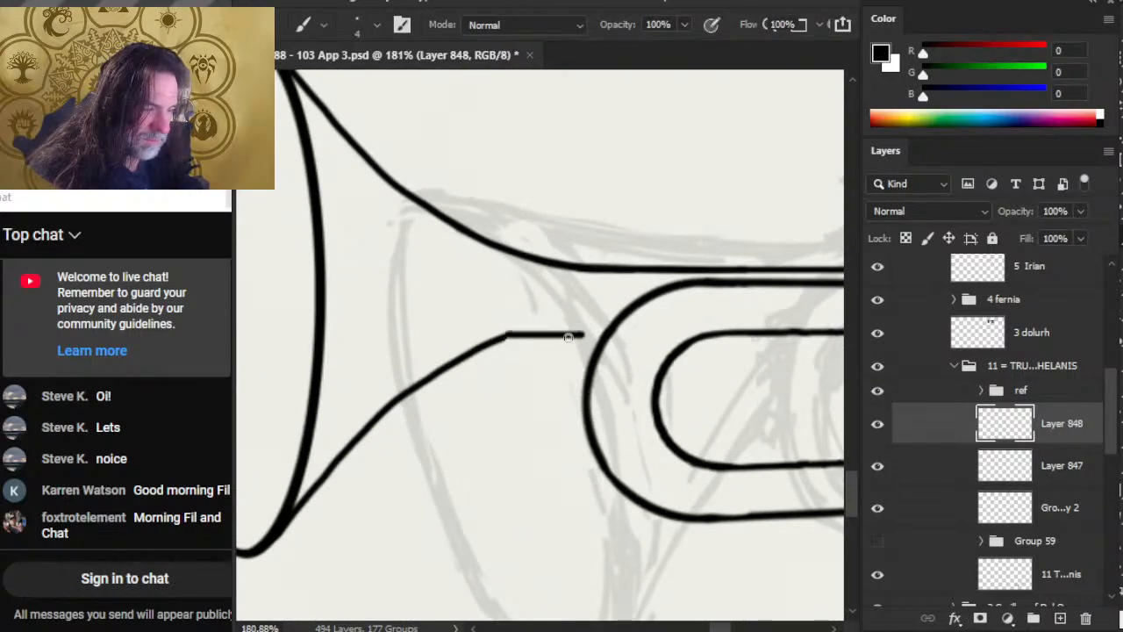
key("ctrl+z")
Lasso the stretch of upper line where the bell curve flattens into the tube and copy it to a new layer
scroll(602, 363, "right", 3)
key("z")
left_click_drag(609, 413, 587, 449)
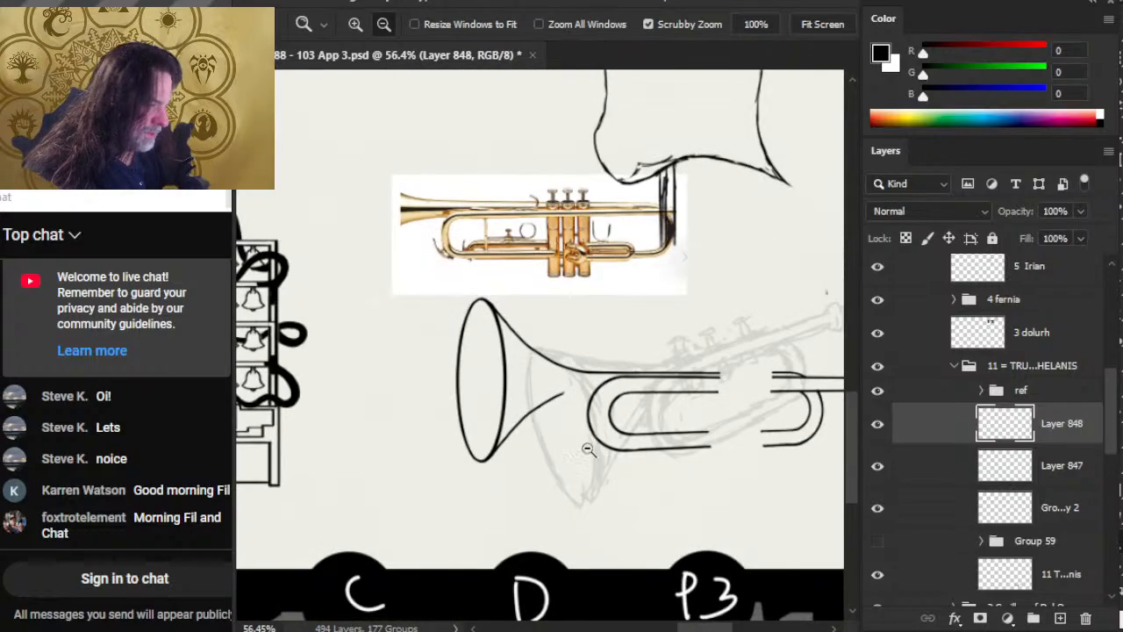
key("b")
key("z")
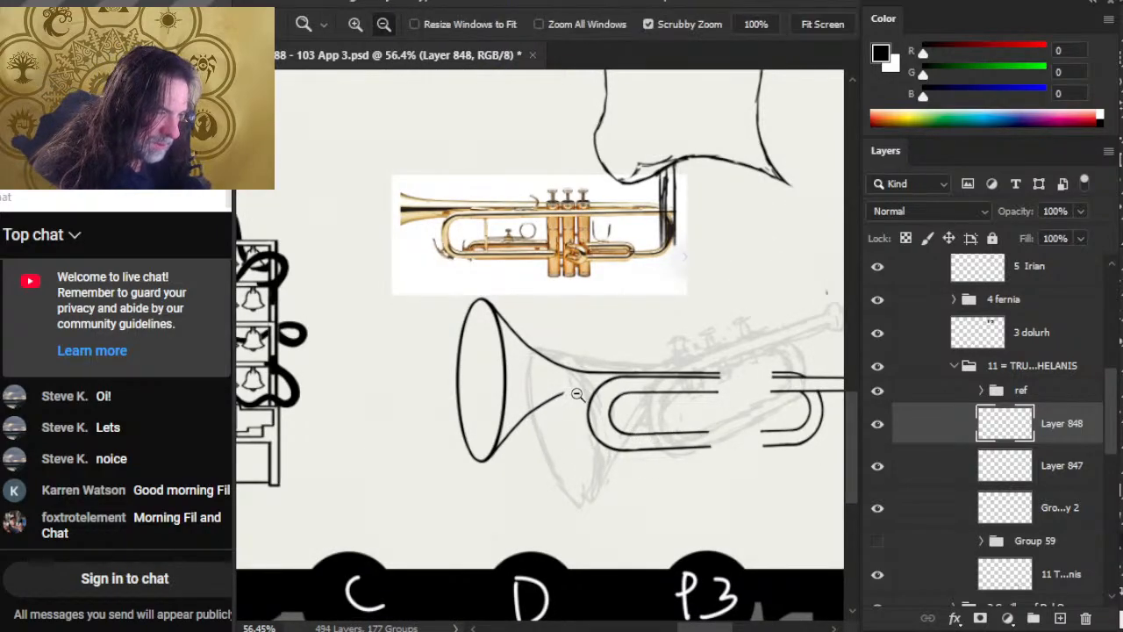
mouse_move(572, 396)
left_mouse_down()
mouse_move(689, 338)
mouse_move(731, 335)
left_mouse_up()
key("l")
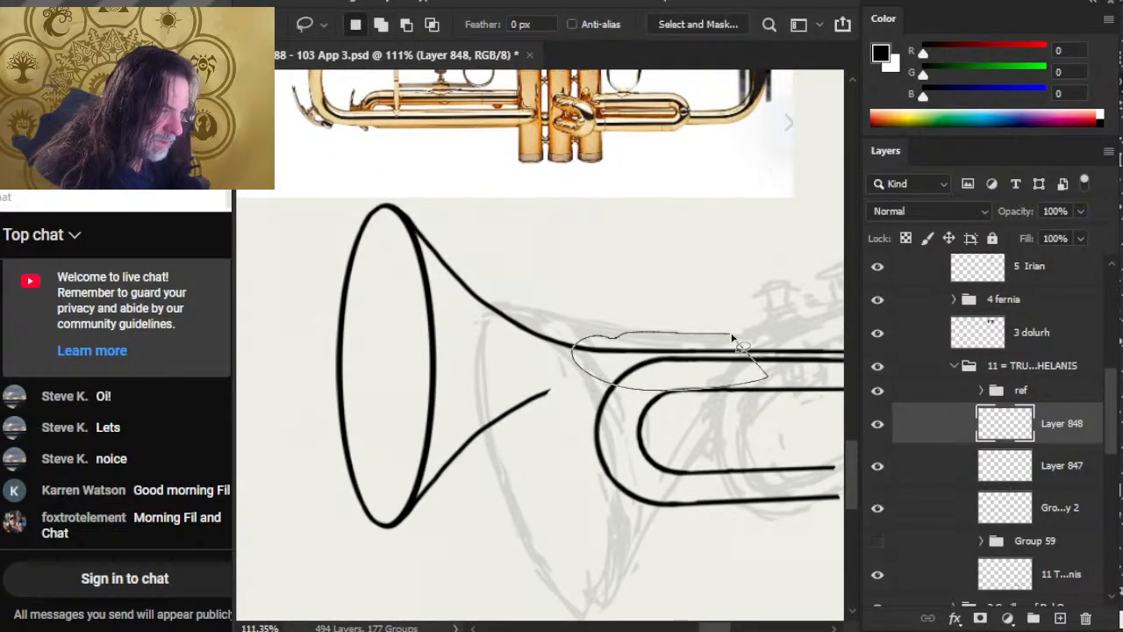
key("ctrl+x")
key("ctrl+d")
key("ctrl+shift+alt+n")
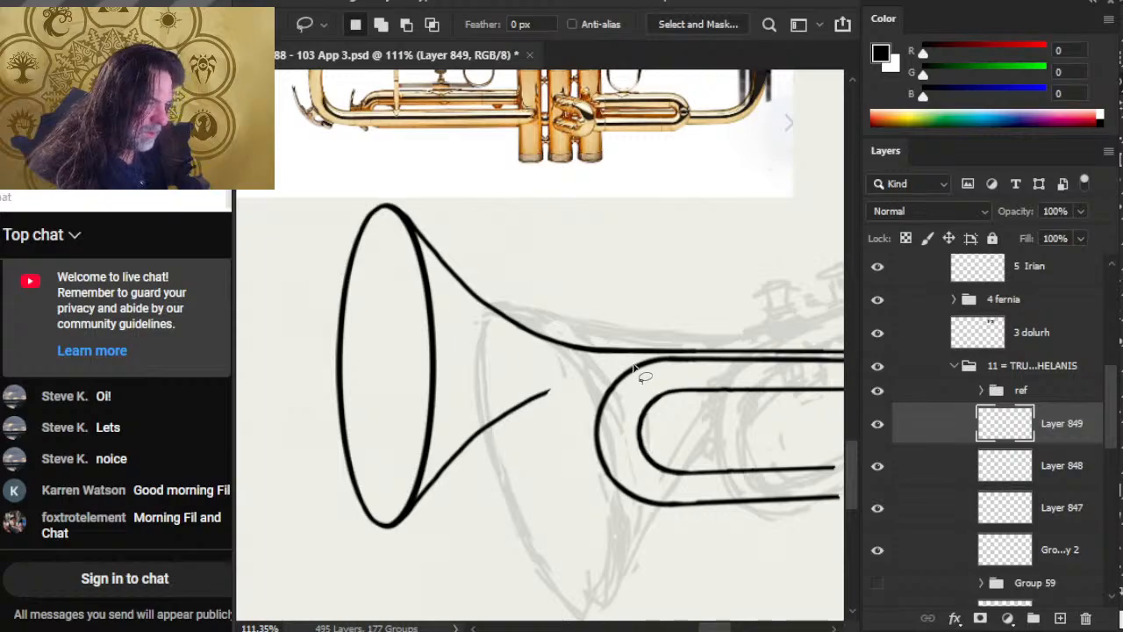
Flip the copied line segment on Layer 849 vertically
right_click(641, 373)
left_click(754, 230)
right_click(726, 261)
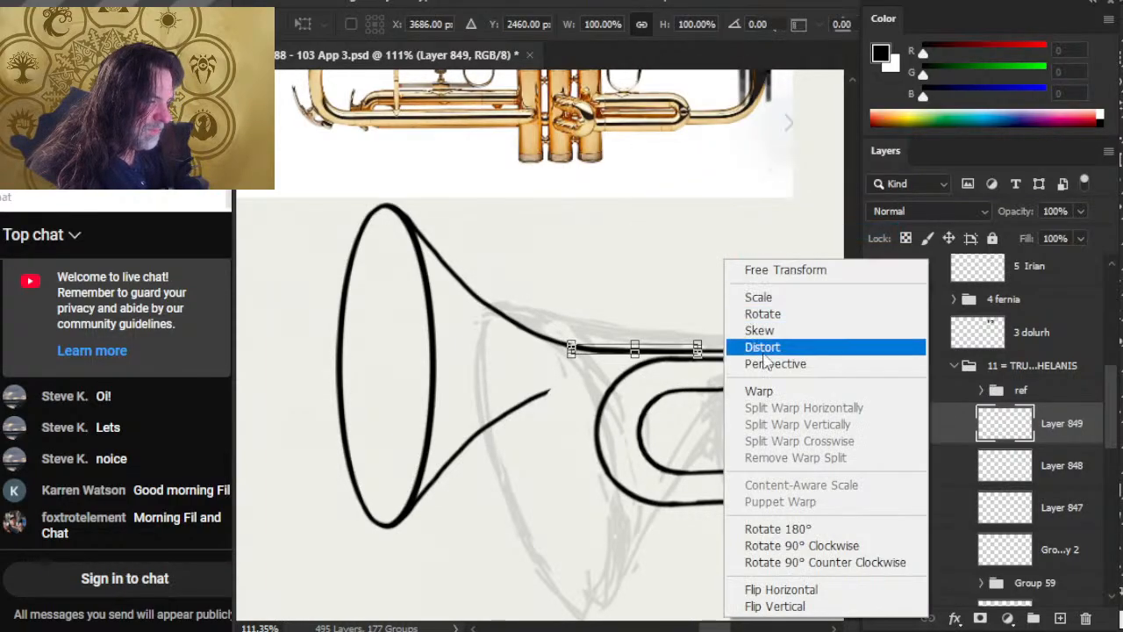
left_click(808, 605)
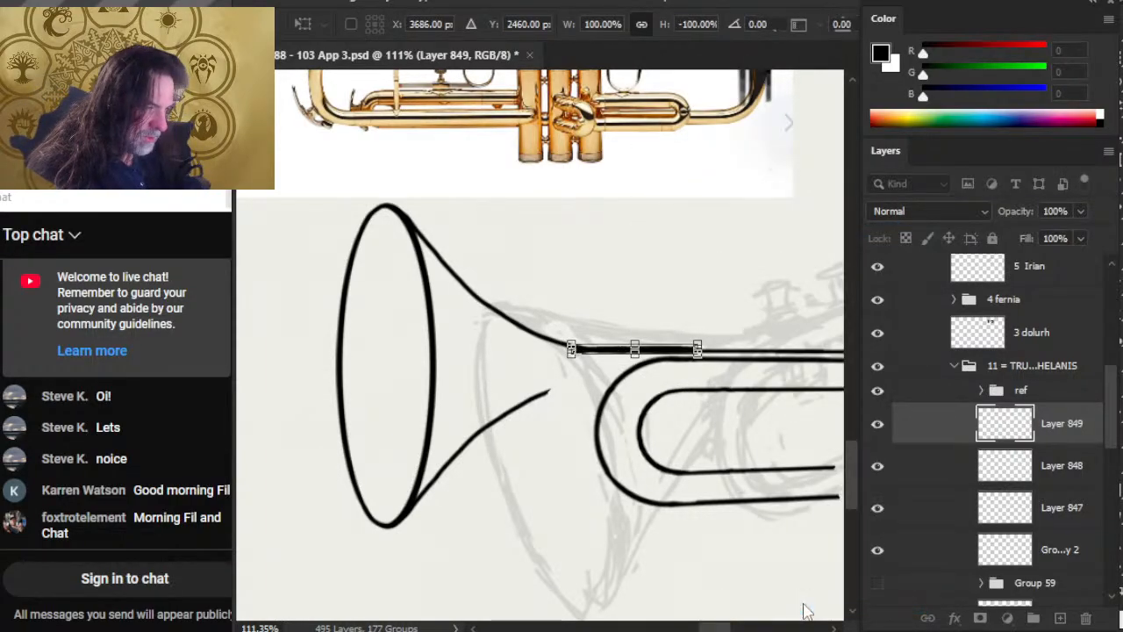
key("Return")
Nudge the flipped segment down and left until it continues from the end of the bell's lower line
key("v")
key("shift+Down")
key("shift+Down")
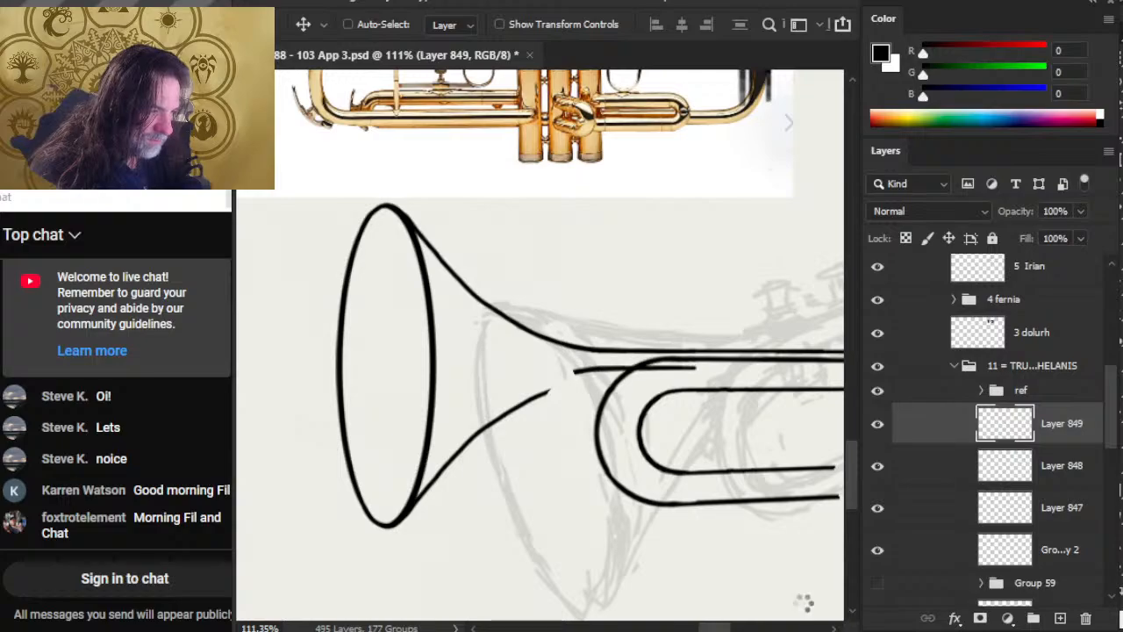
key("shift+Down")
key("shift+Down")
key("shift+Left")
key("shift+Left")
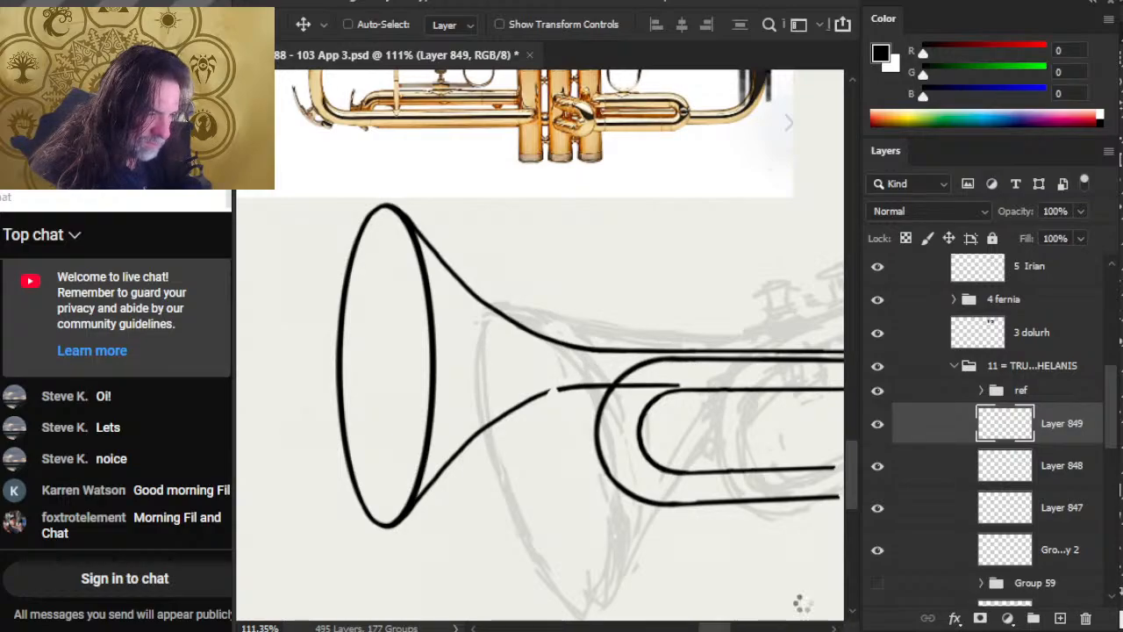
key("Down")
key("Down")
key("Down")
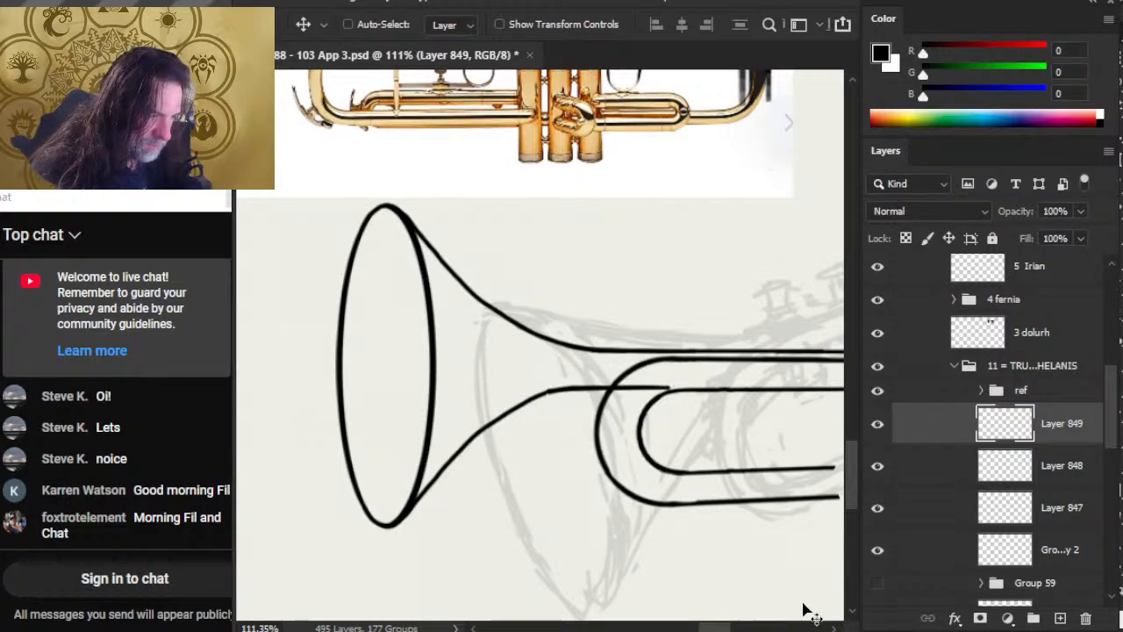
key("Left")
key("Left")
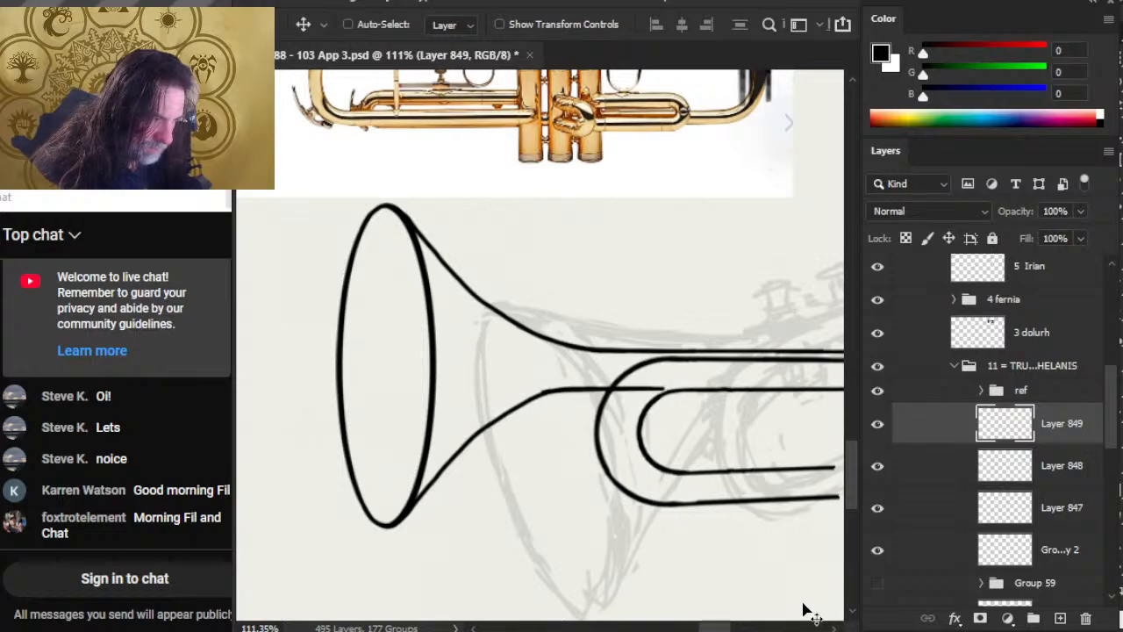
Erase the part of the flipped segment that overlaps the inside of the tube loop, using a 7 px eraser
key("e")
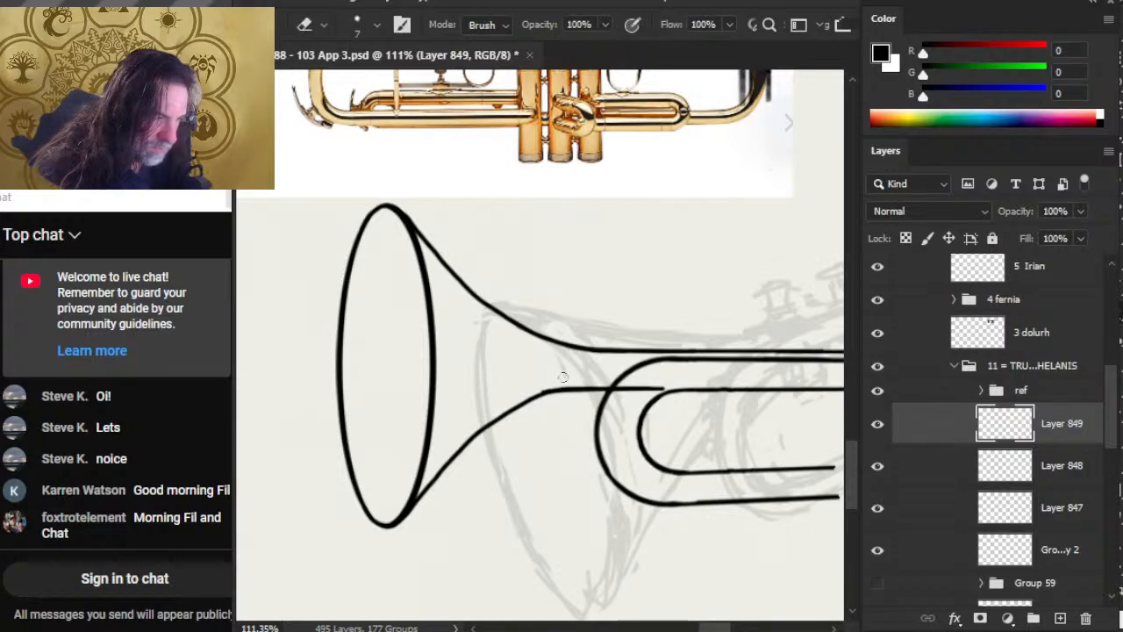
left_click_drag(662, 389, 619, 389)
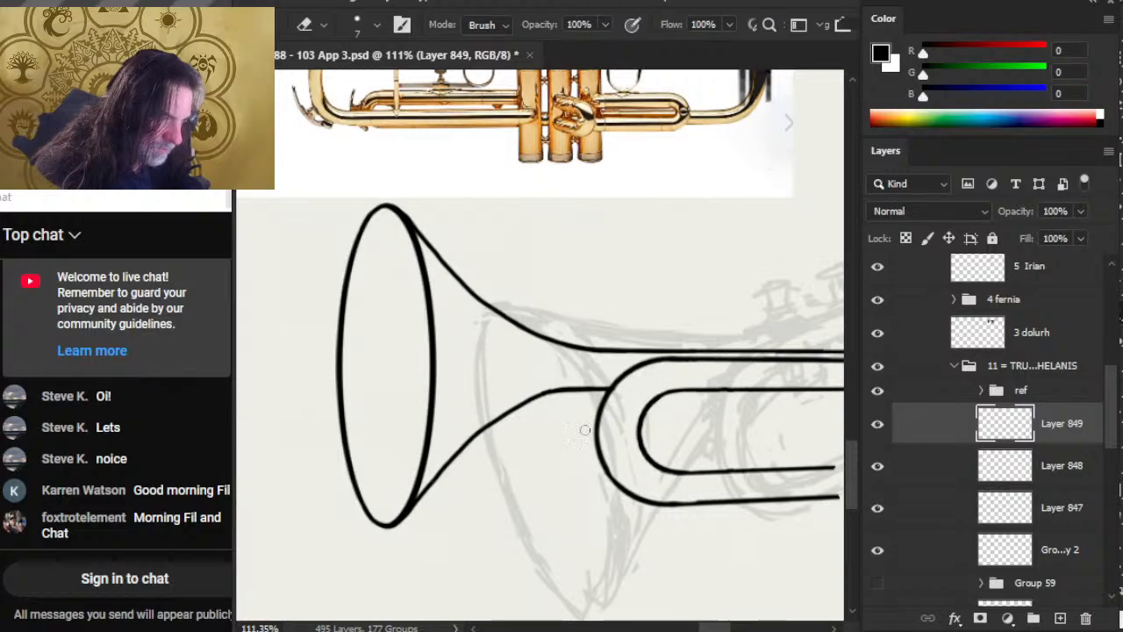
key("b")
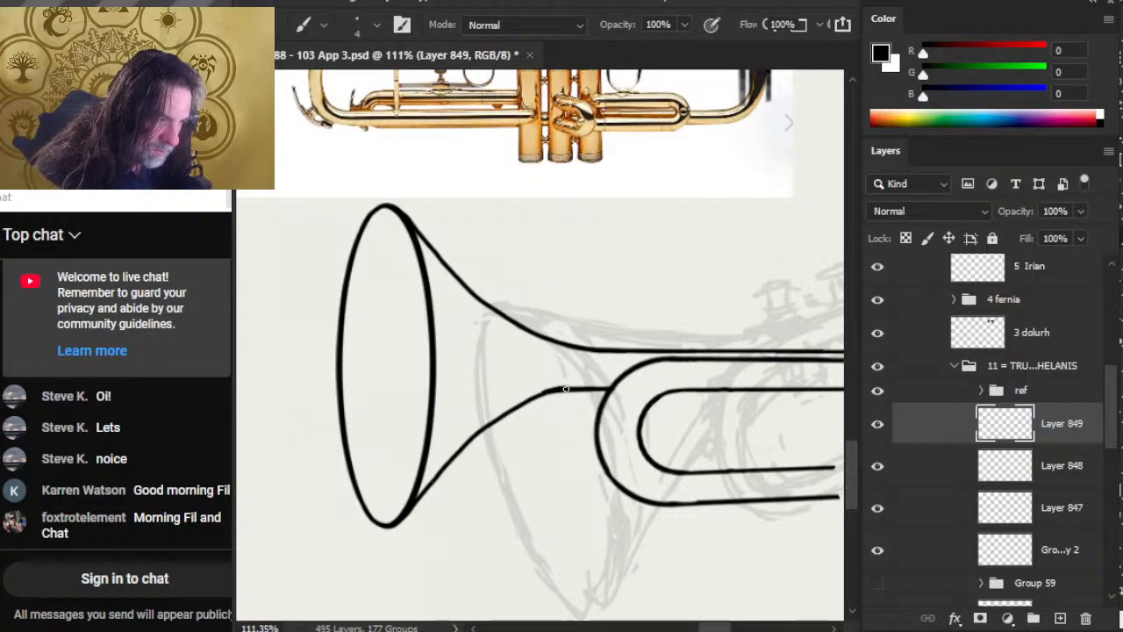
key("e")
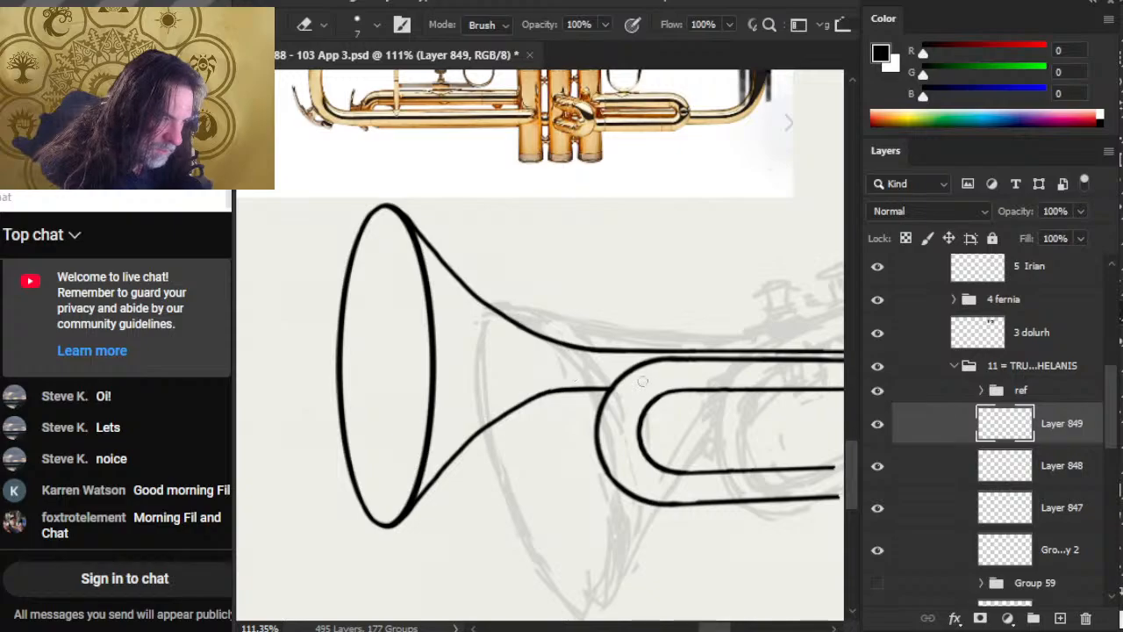
Check the bell parts by toggling layer visibility, and merge Layer 849 down into Layer 848
key("z")
left_click_drag(629, 401, 570, 449)
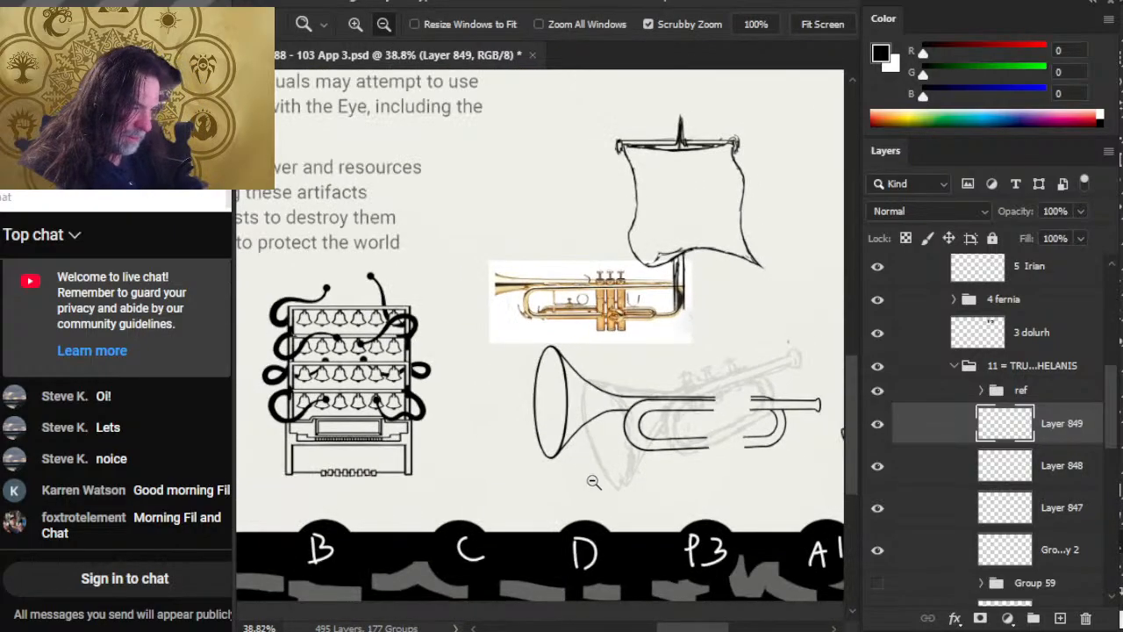
left_click(877, 466)
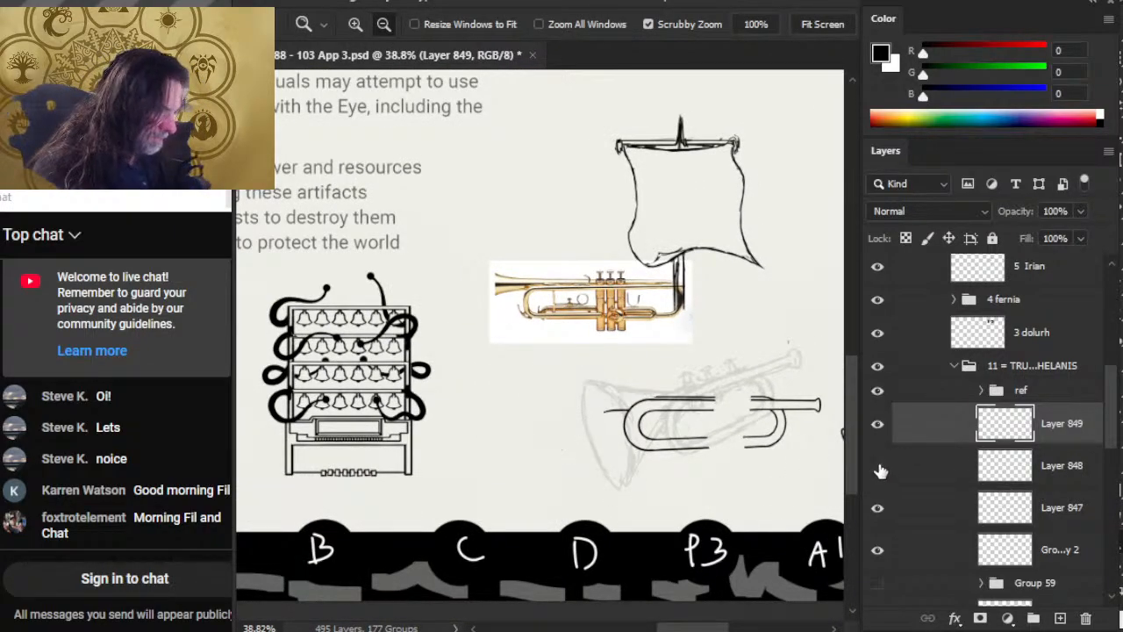
left_click(878, 467)
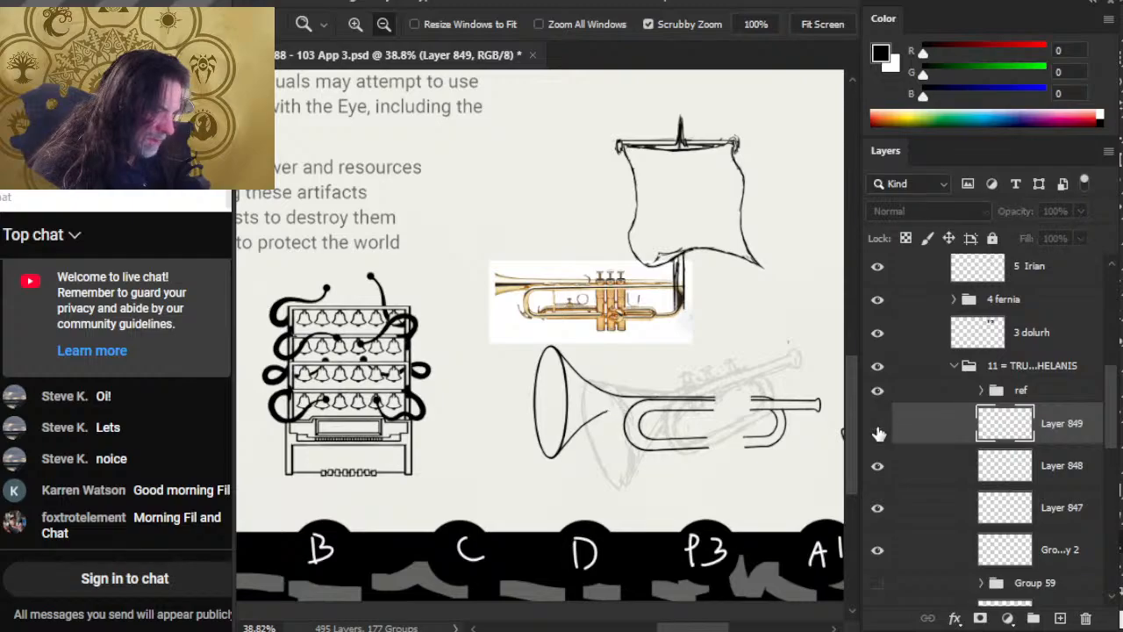
right_click(921, 425)
key("Escape")
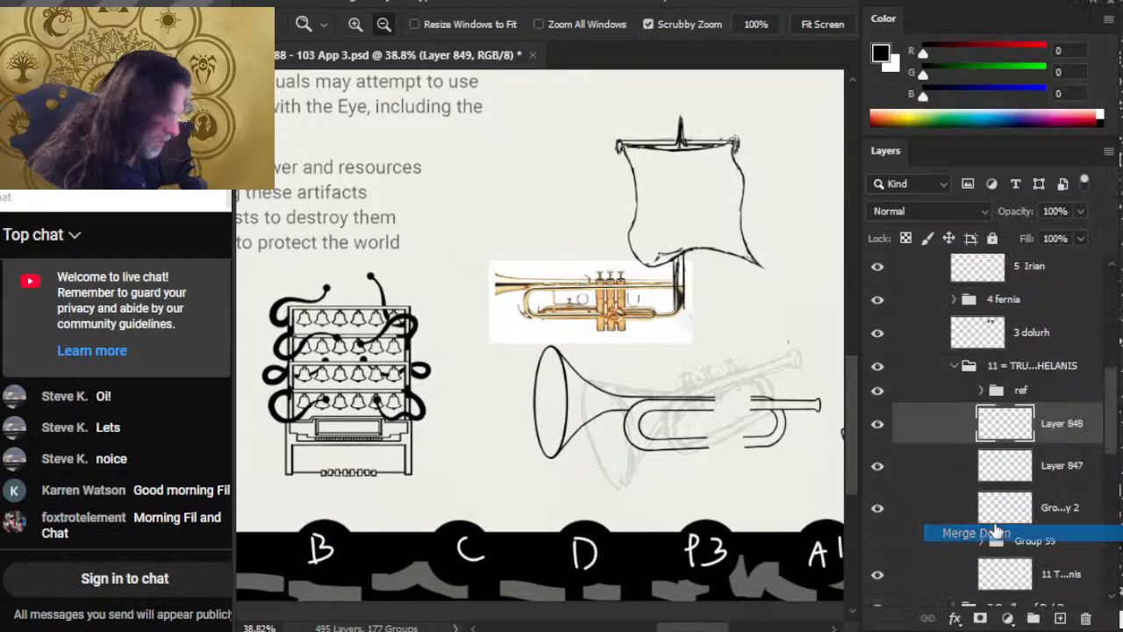
Check which lines Layer 847 and the layer below it hold by toggling their visibility, and make Layer 847 active
left_click_drag(716, 422, 640, 374)
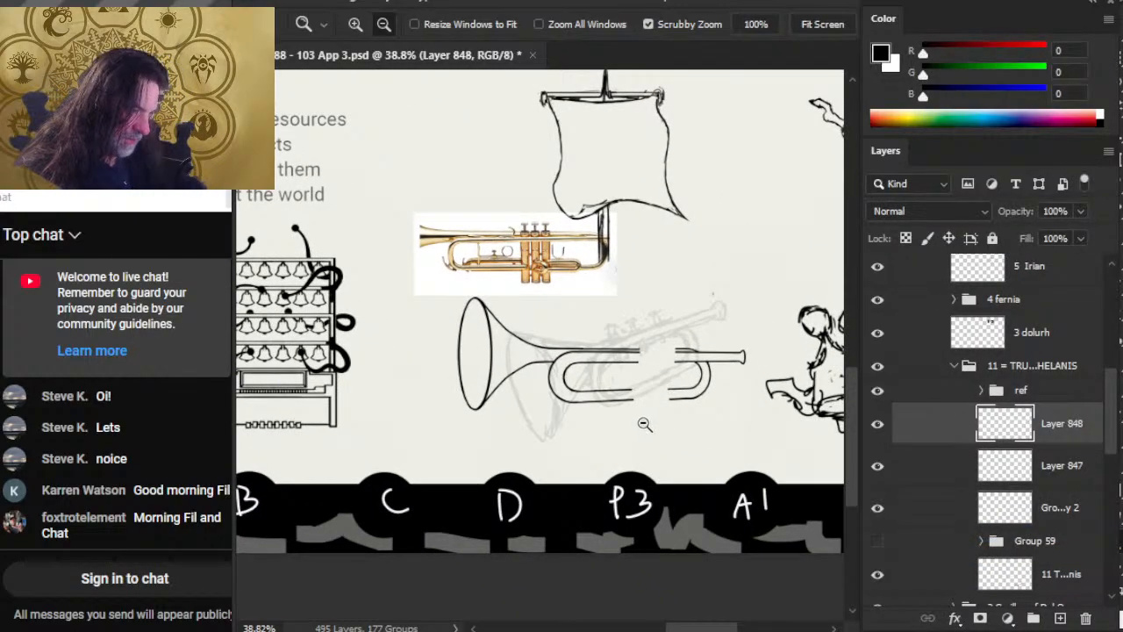
left_click(878, 467)
left_click(913, 474)
left_click(878, 466)
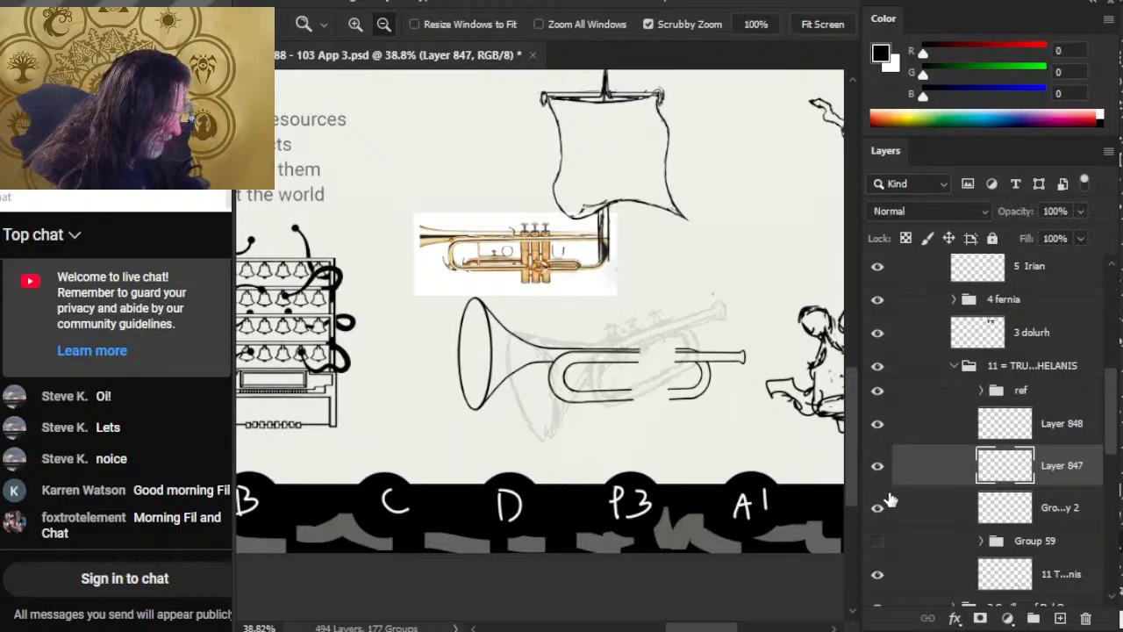
left_click(878, 508)
left_click(878, 509)
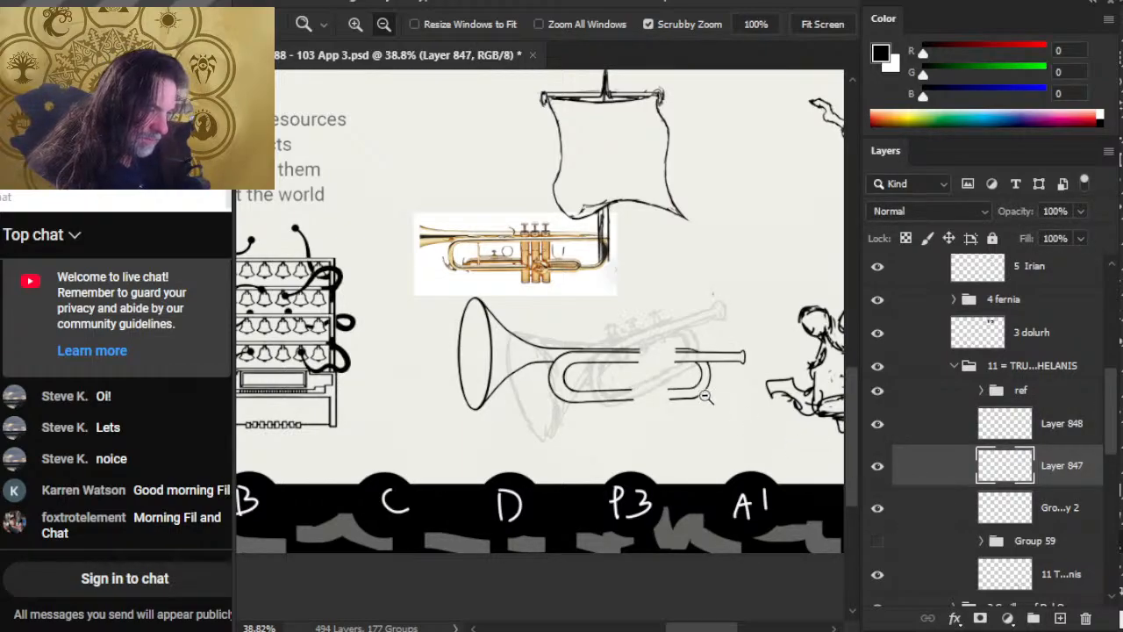
left_click_drag(706, 394, 799, 401)
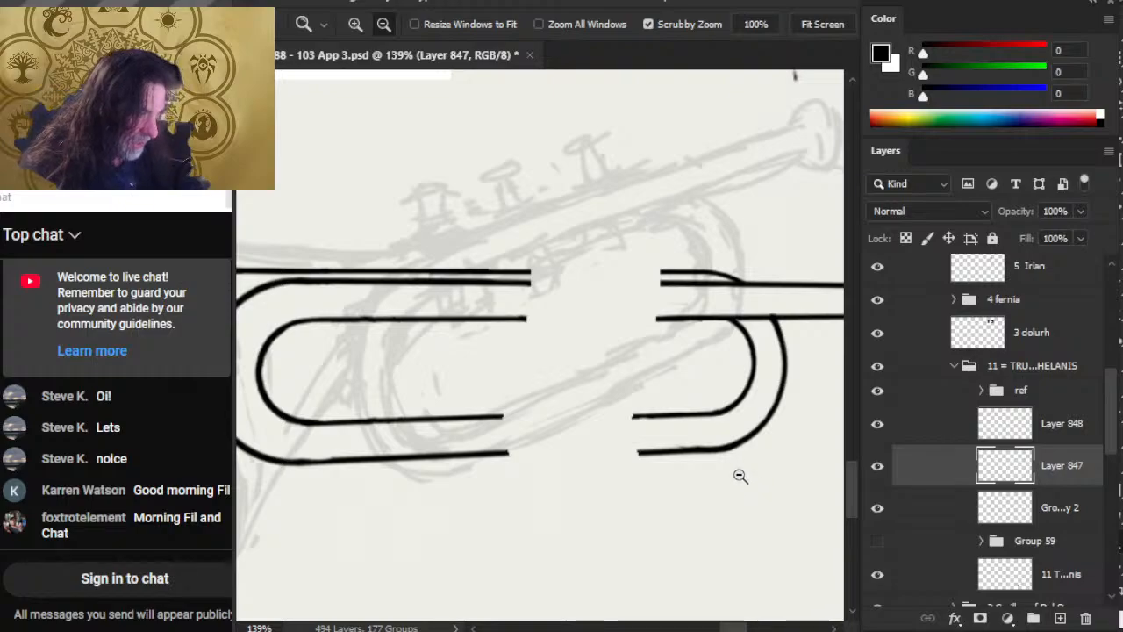
key("l")
right_click(700, 408)
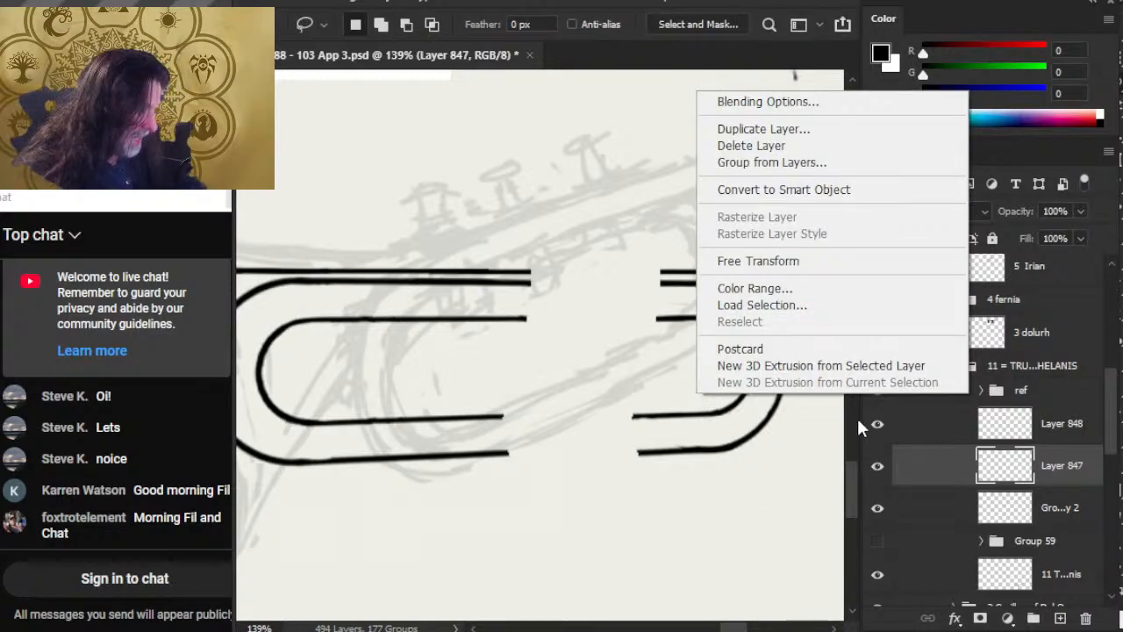
left_click(811, 262)
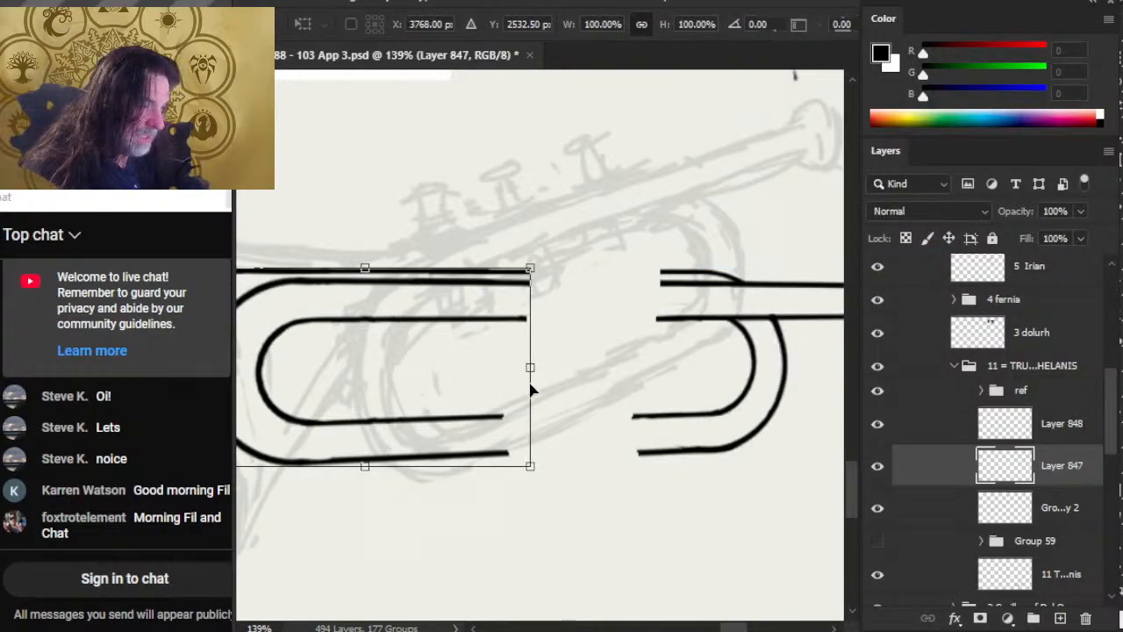
key("Return")
Free-transform the mouthpiece-side part on Group 59 copy 2, pulling the edge facing the gap slightly inward
left_click(897, 501)
right_click(651, 399)
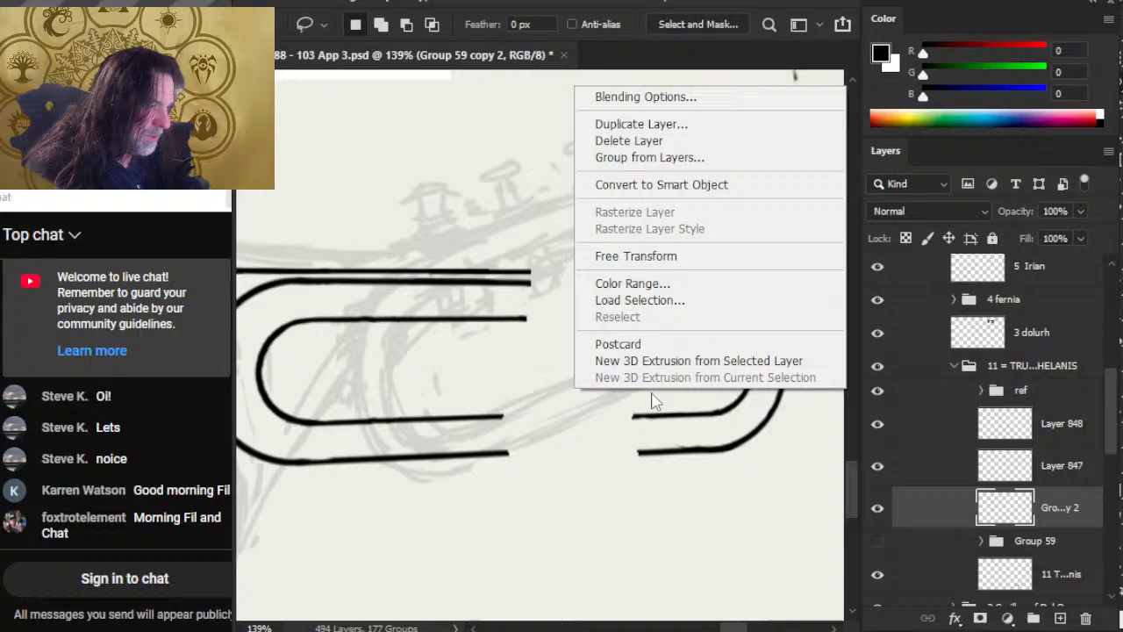
left_click(649, 257)
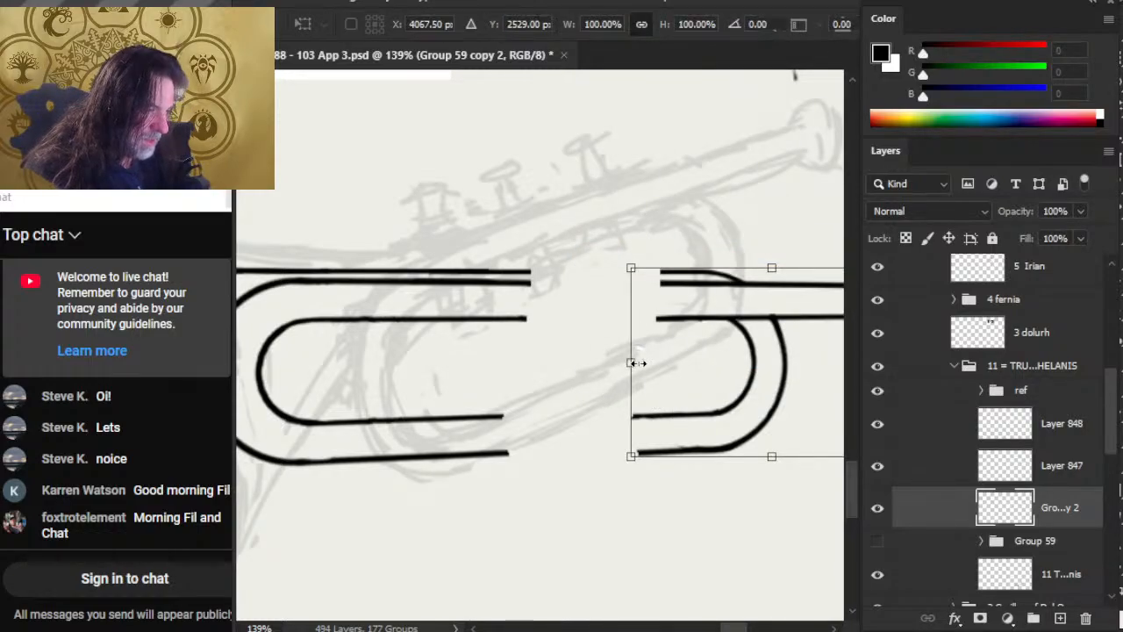
left_click_drag(631, 364, 634, 362)
key("Return")
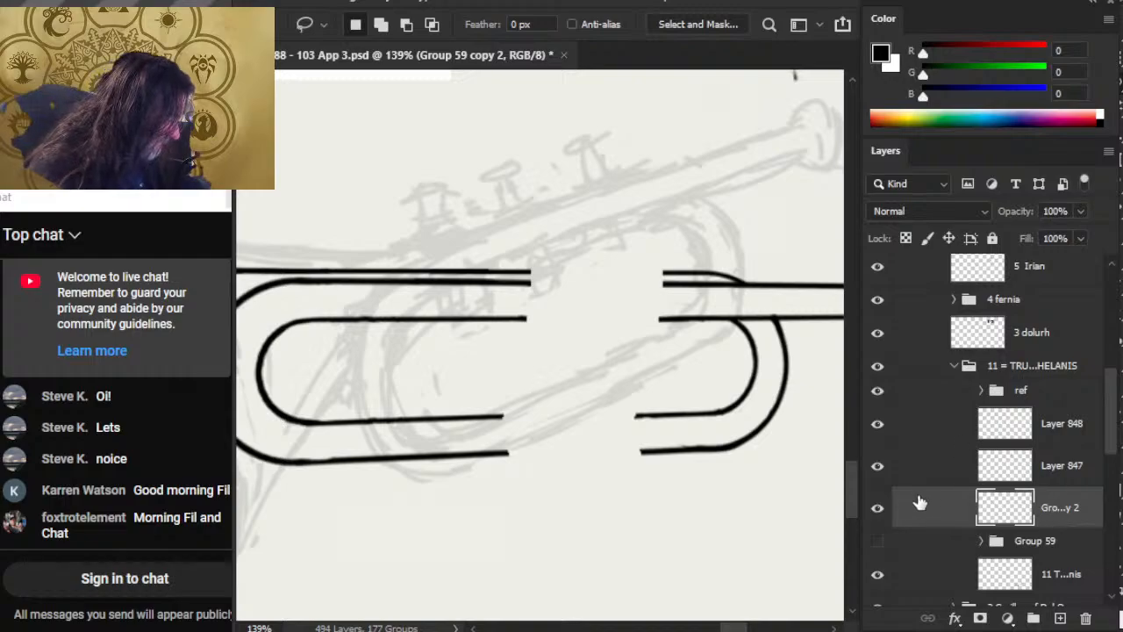
left_click(876, 473)
left_click(881, 474)
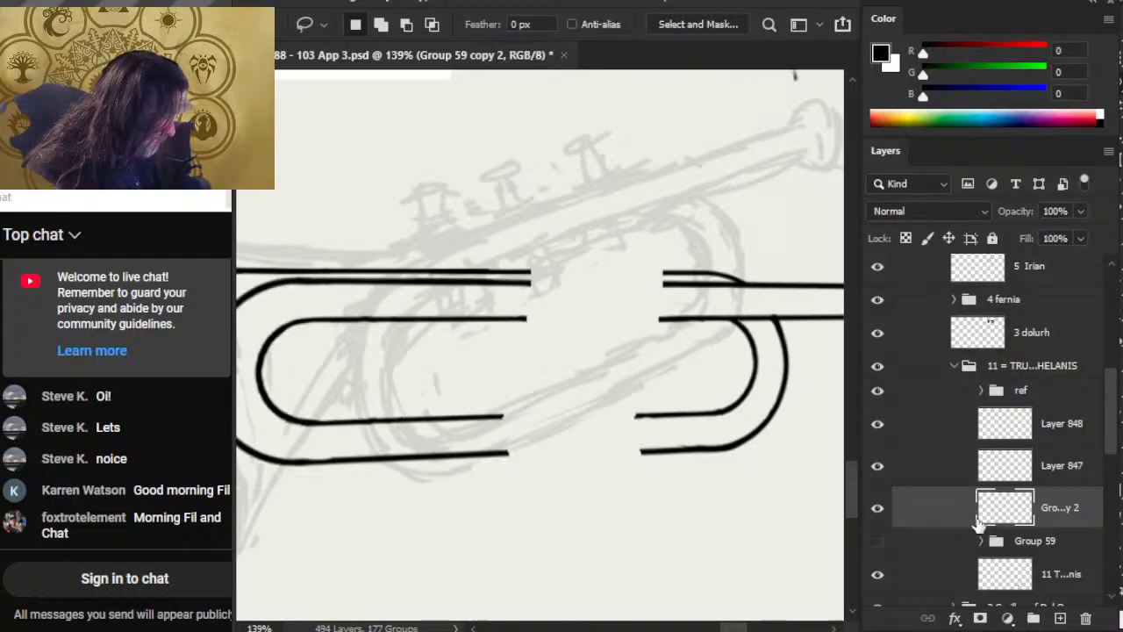
Add a new layer above Group 59 copy 2 and bridge the gap in the trumpet's uppermost line with straight 3 px brush strokes
left_click(1059, 617)
key("z")
left_click_drag(518, 273, 579, 276)
key("b")
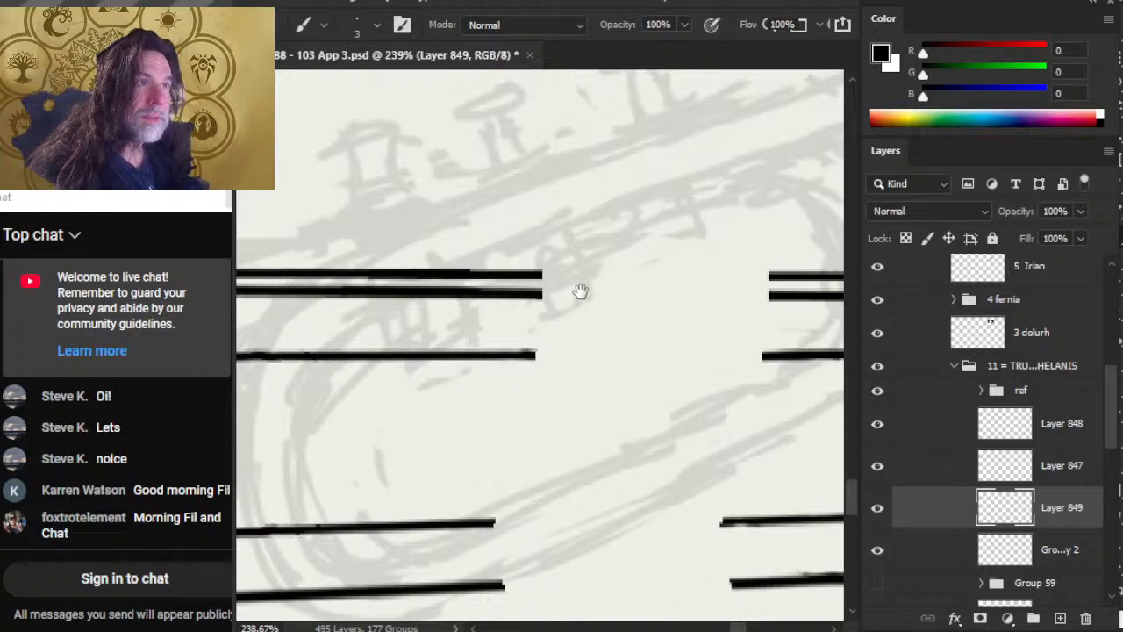
scroll(580, 291, "right", 2)
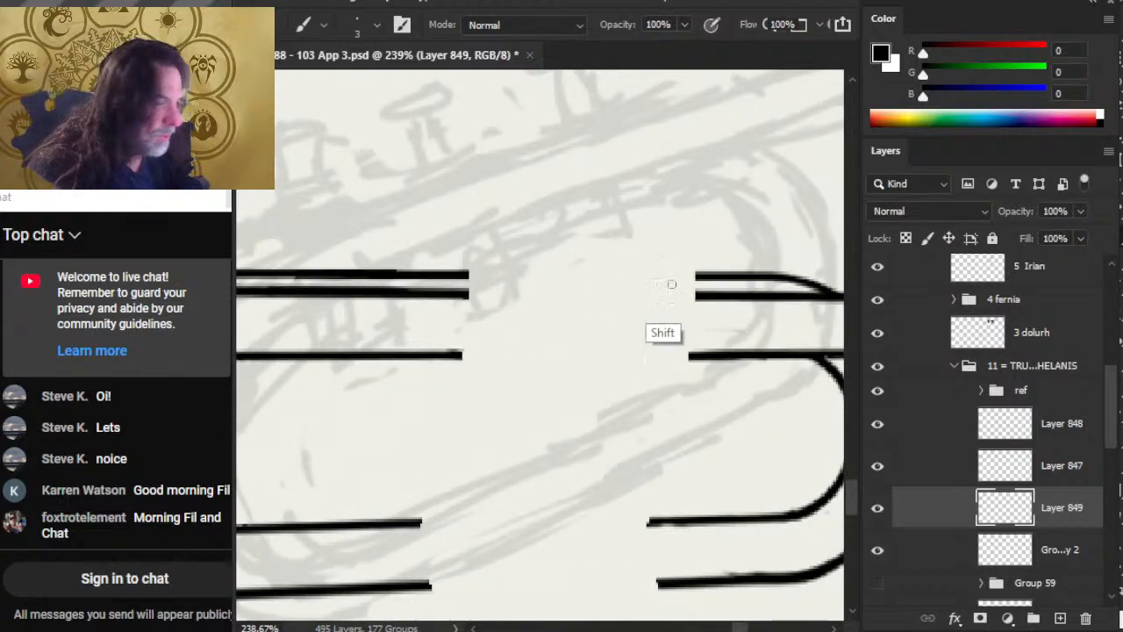
left_click(725, 275, "shift")
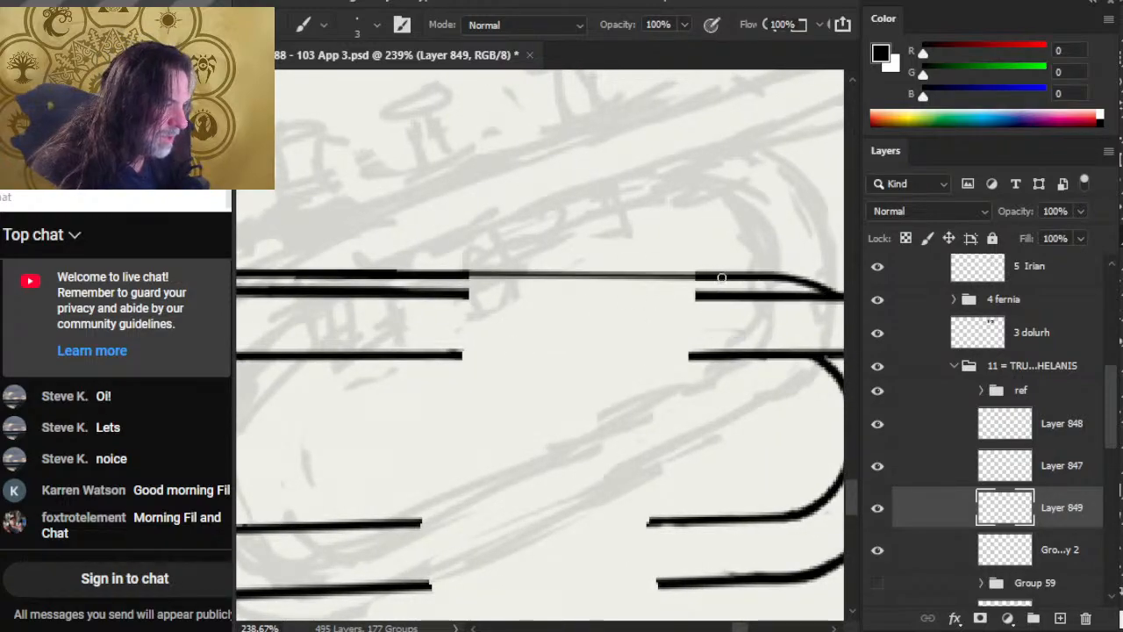
left_click(463, 274, "shift")
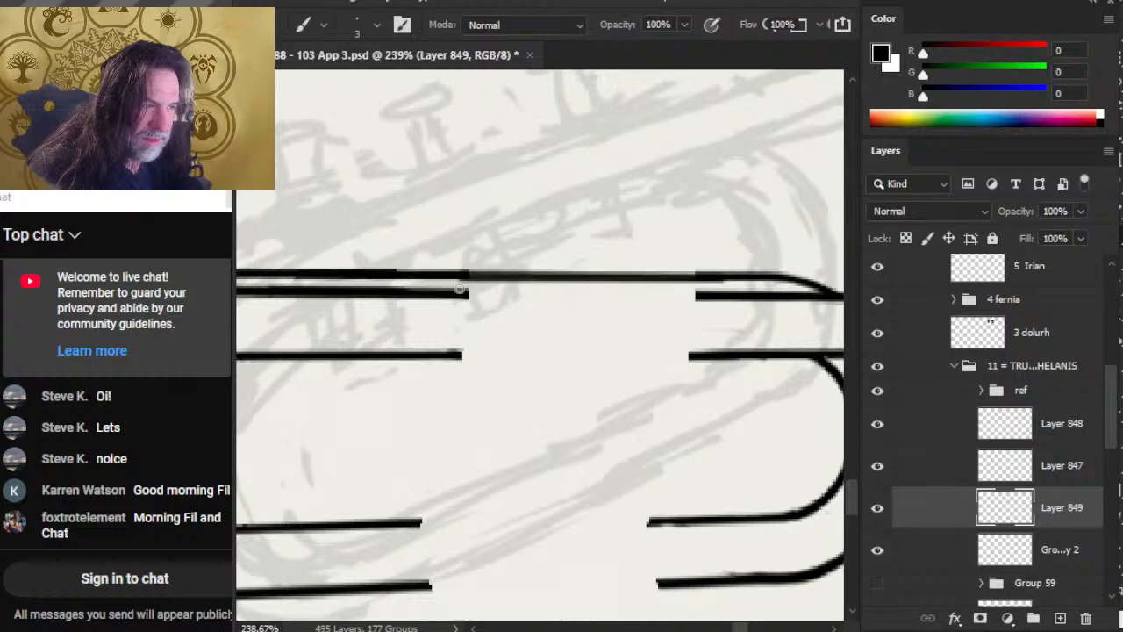
key("ctrl+z")
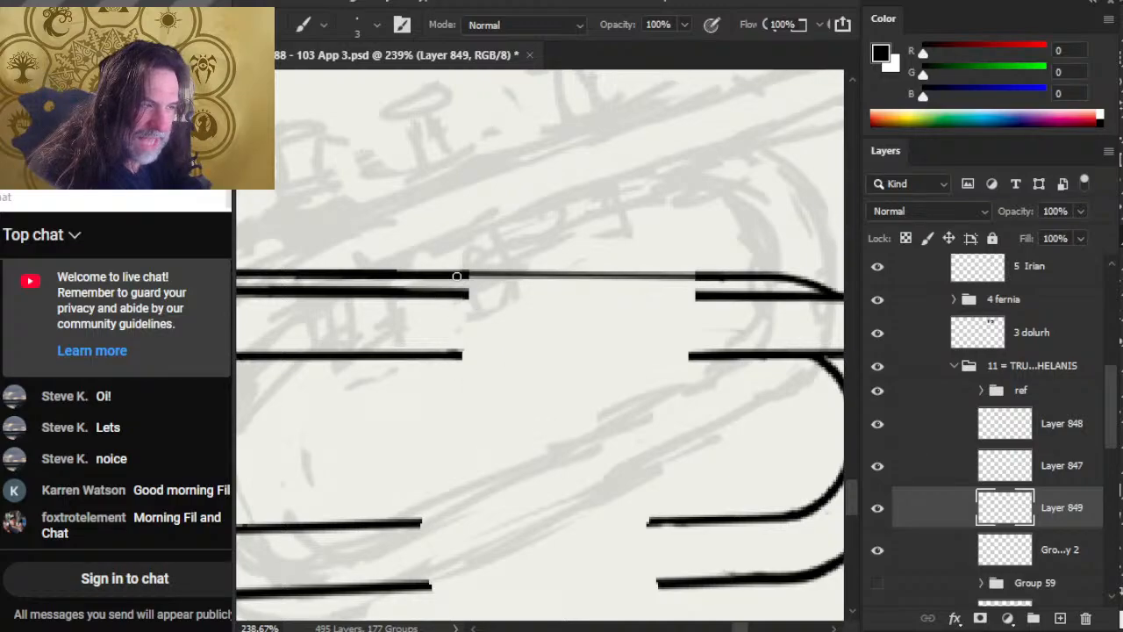
left_click(727, 276, "shift")
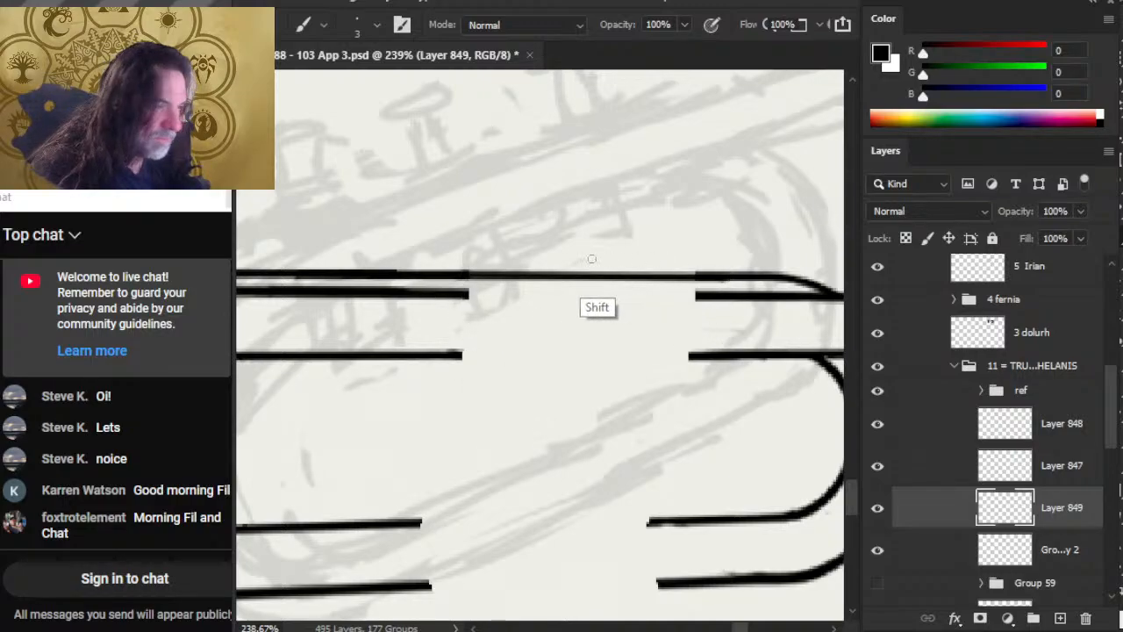
left_click(457, 275, "shift")
key("e")
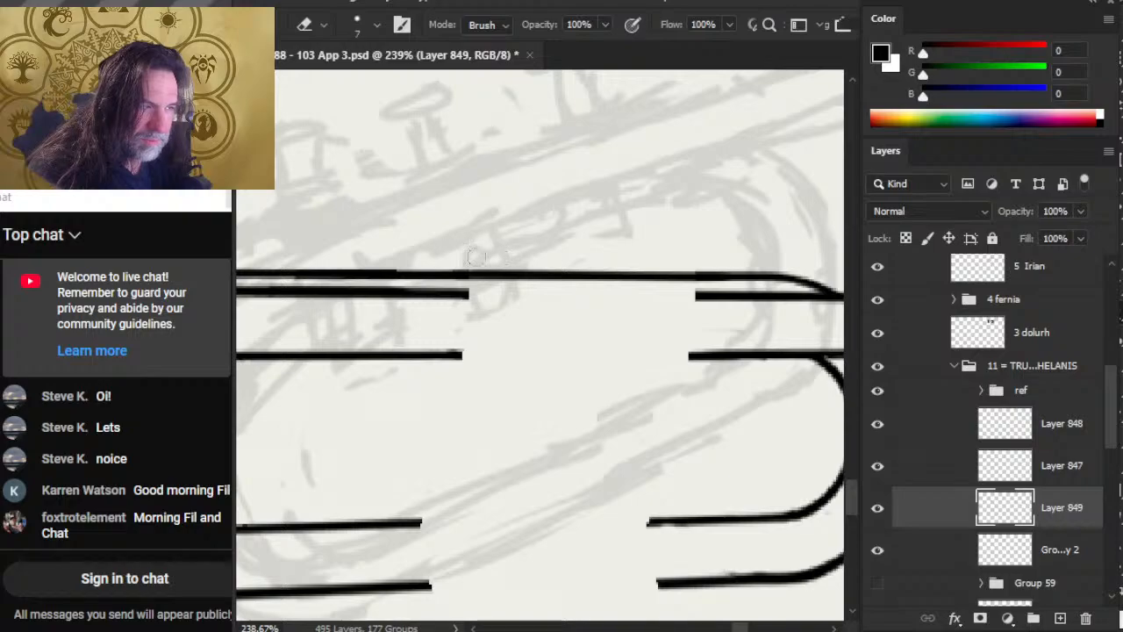
left_click_drag(575, 333, 458, 318)
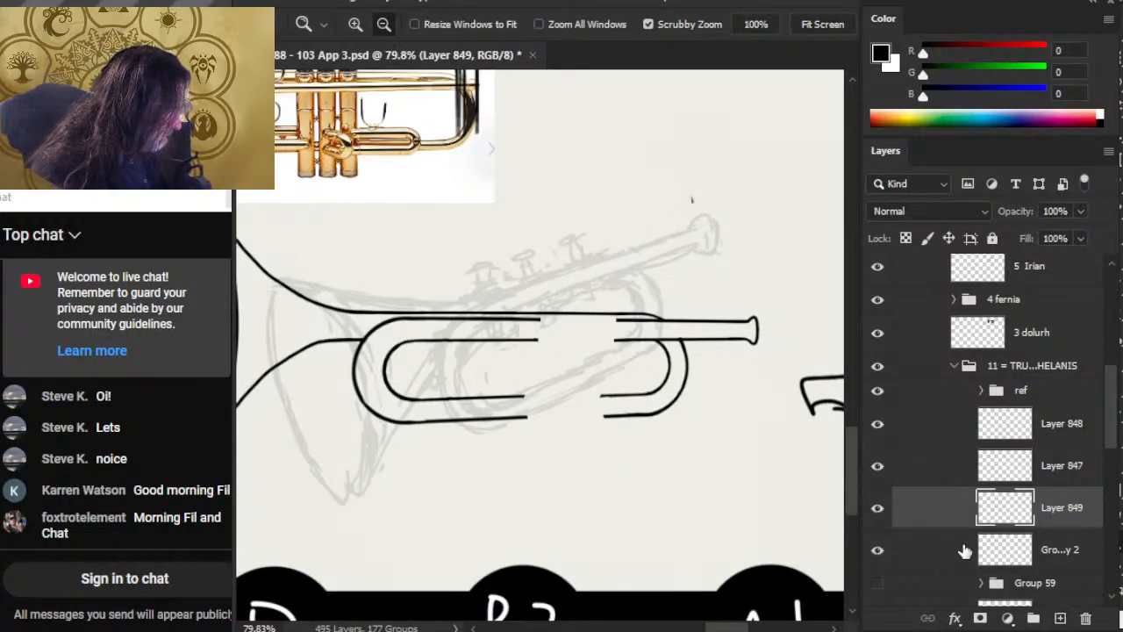
Move Group 59 copy 2 above Layer 849 and check what both layers hold by toggling their visibility
left_click_drag(965, 550, 936, 496)
left_click(877, 514)
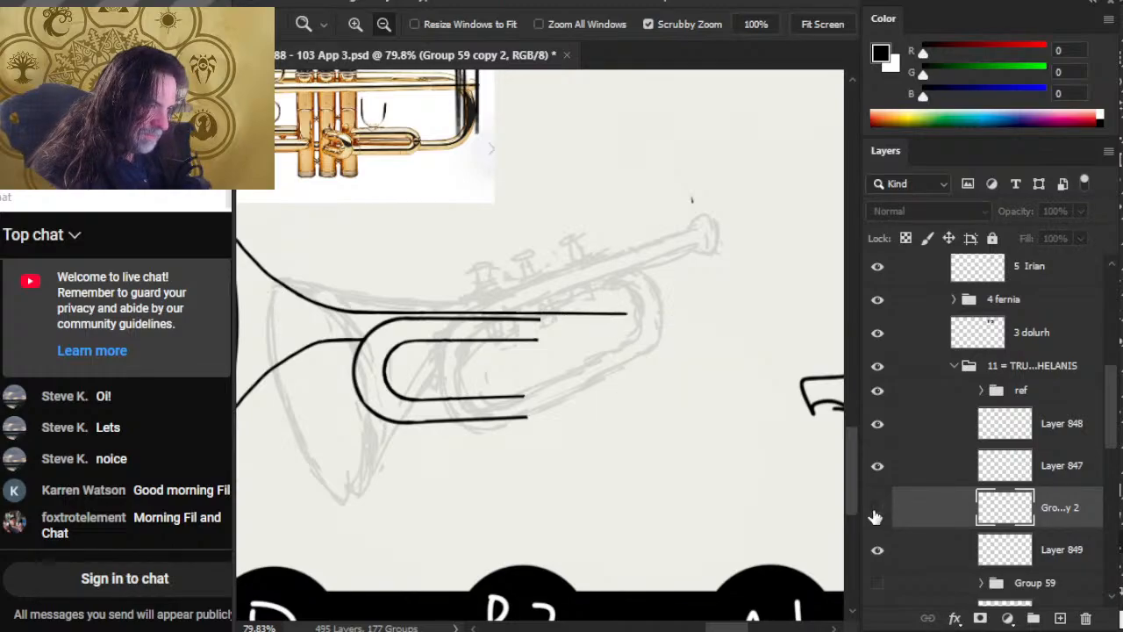
left_click(878, 514)
left_click(932, 560)
left_click(877, 551)
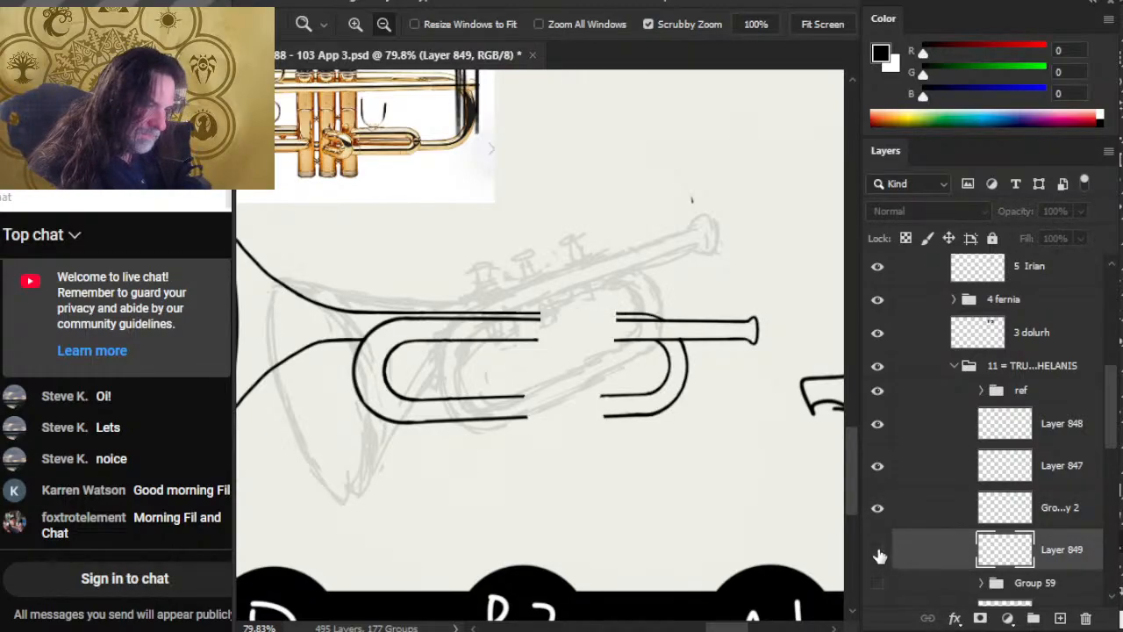
left_click(877, 551)
Add a new layer above Layer 849 and bridge the gap in the trumpet's second line with straight 3 px brush strokes
left_click(1060, 618)
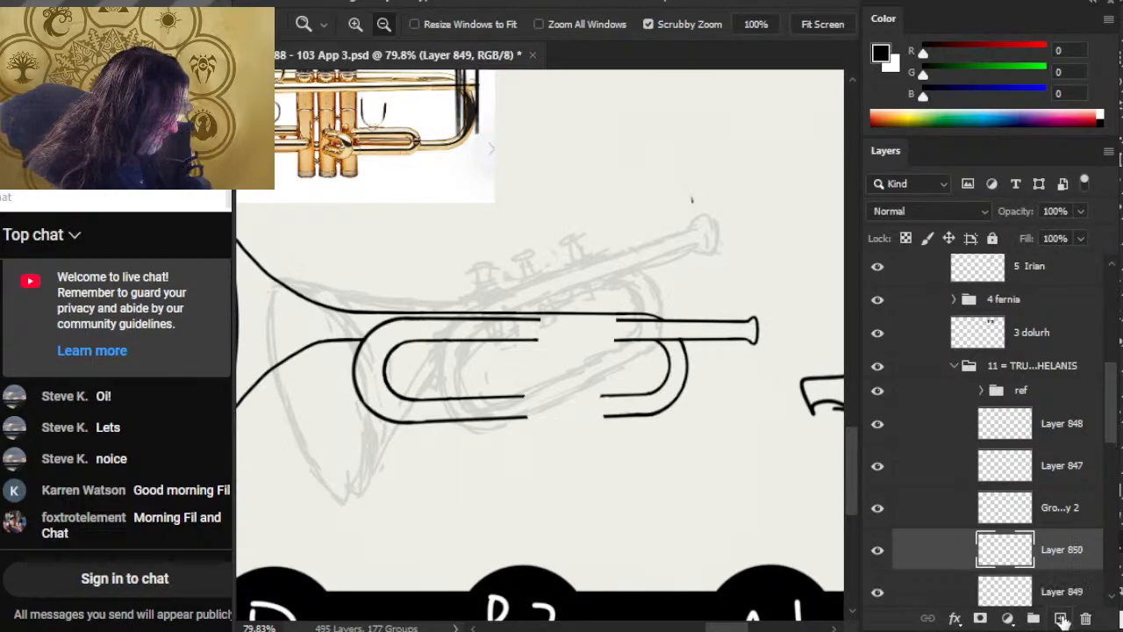
left_click_drag(565, 379, 584, 366)
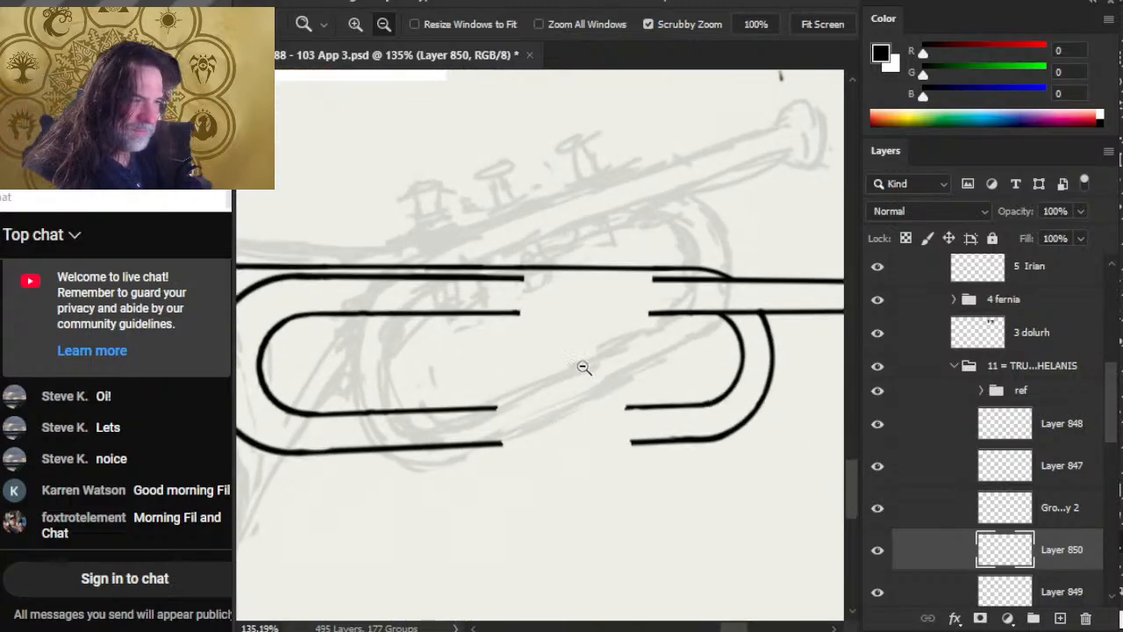
left_click_drag(529, 284, 595, 291)
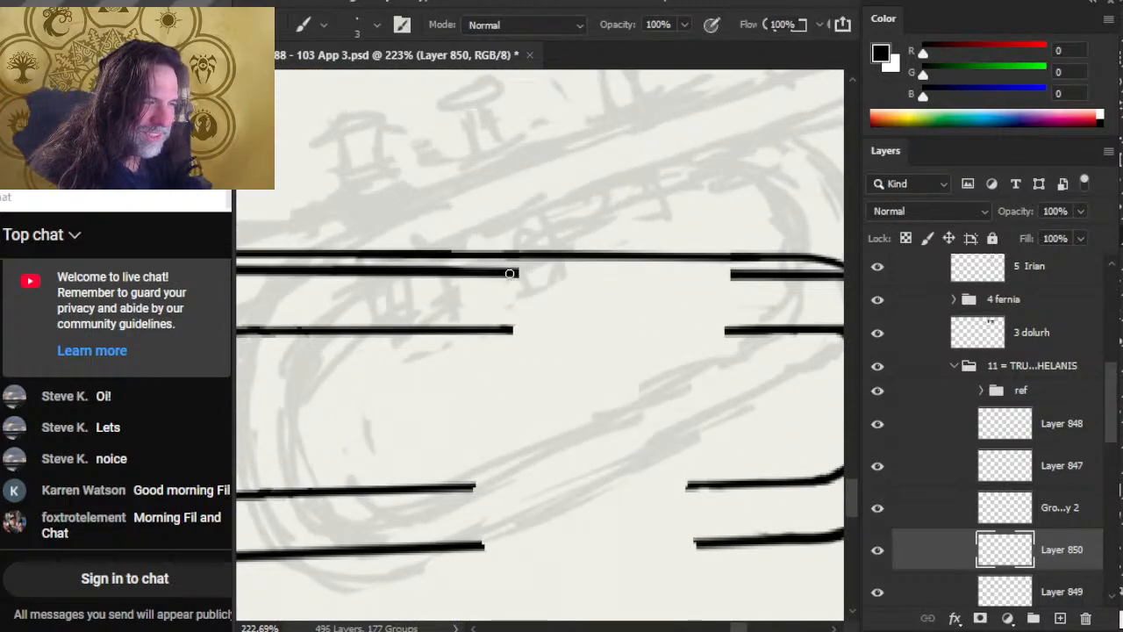
left_click(746, 275, "shift")
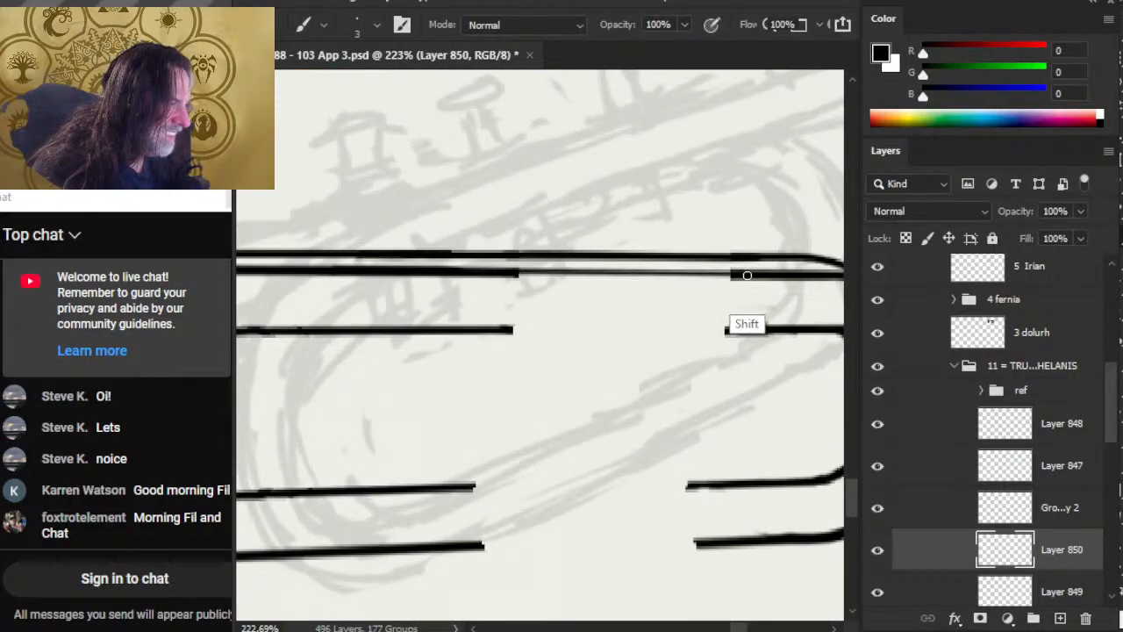
left_click(508, 274, "shift")
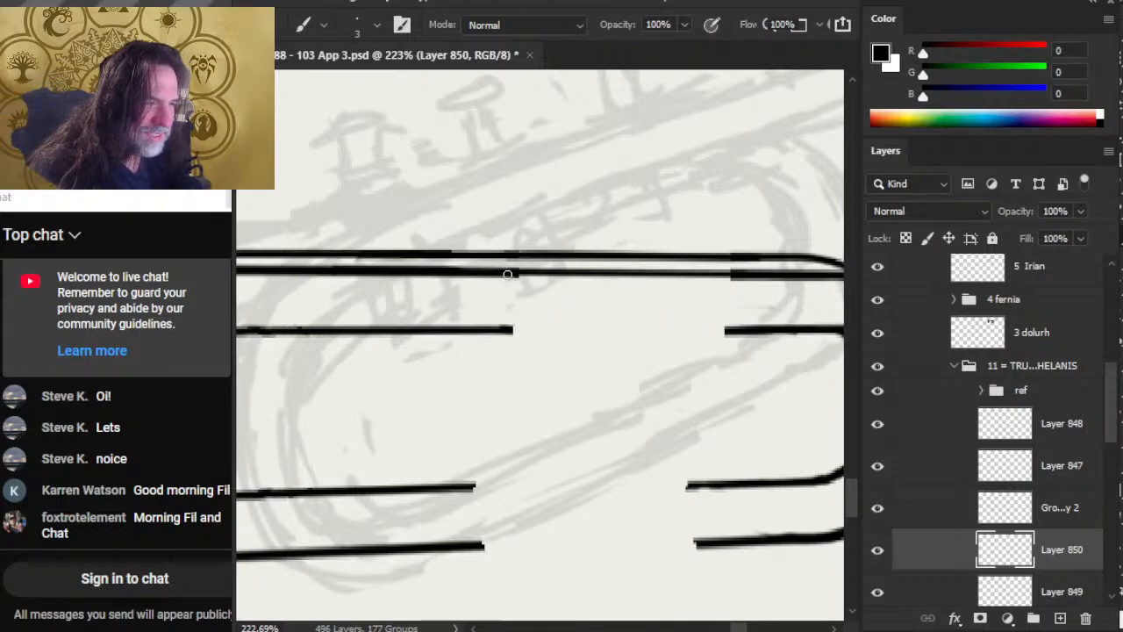
left_click(752, 280, "shift")
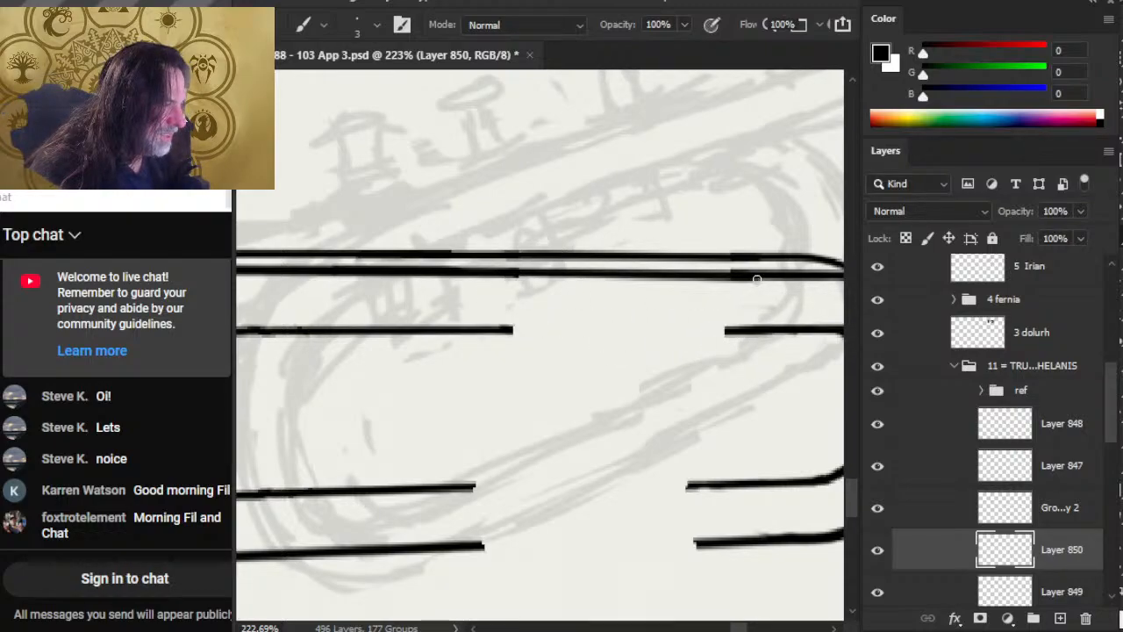
left_click(505, 283, "shift")
Trim the underside of the second bridging line with a straight eraser stroke and go over the line again with the 3 px brush
key("e")
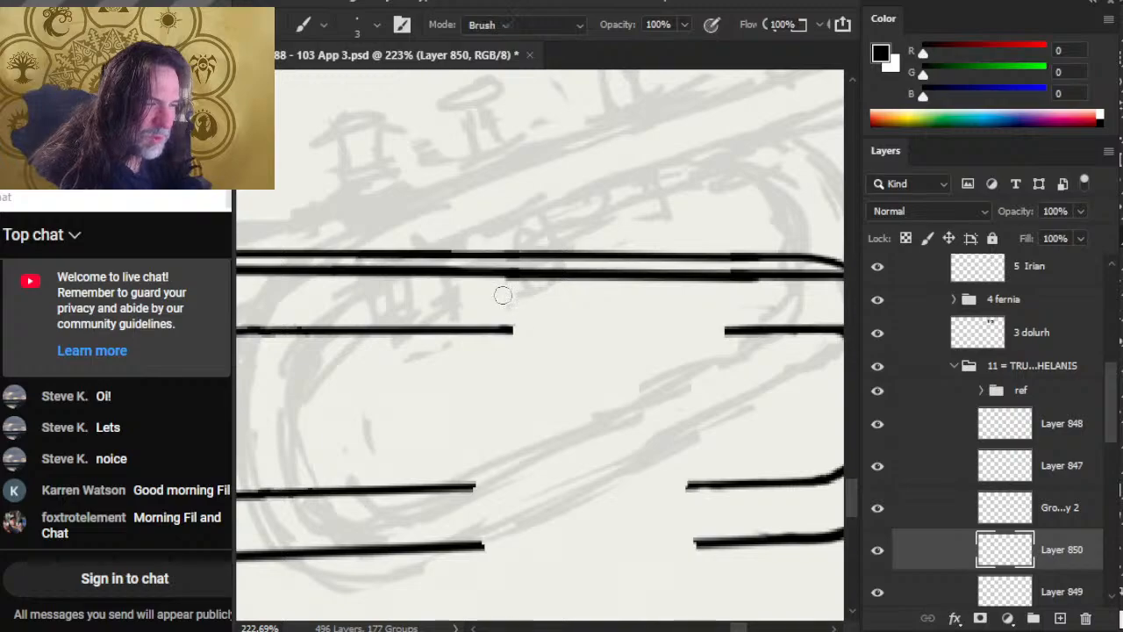
left_click(763, 292, "shift")
key("b")
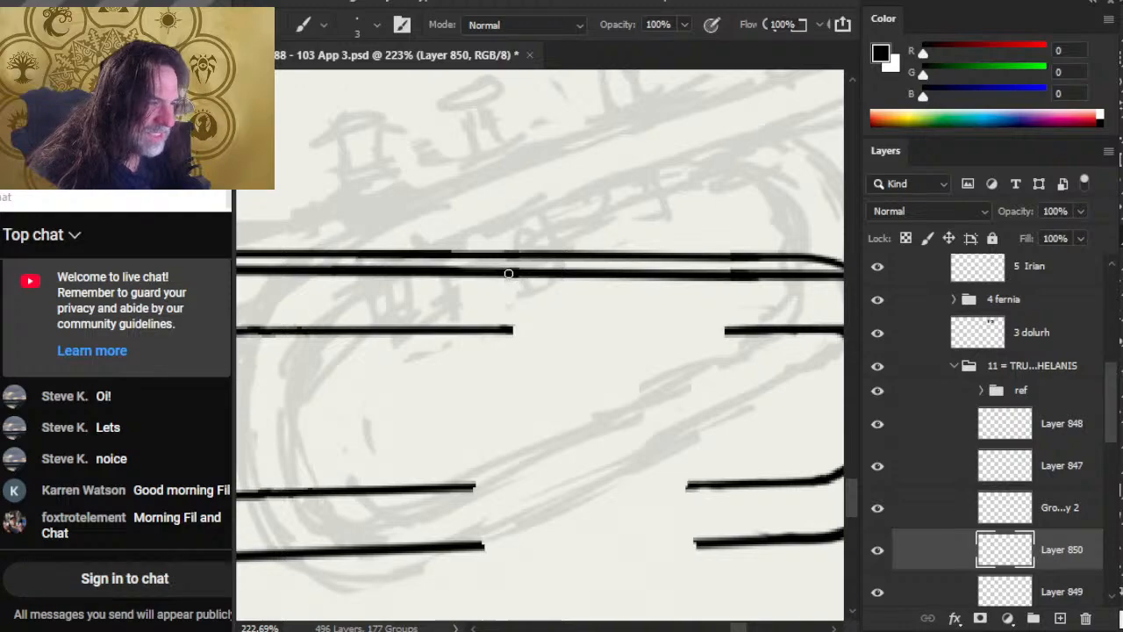
left_click(742, 273, "shift")
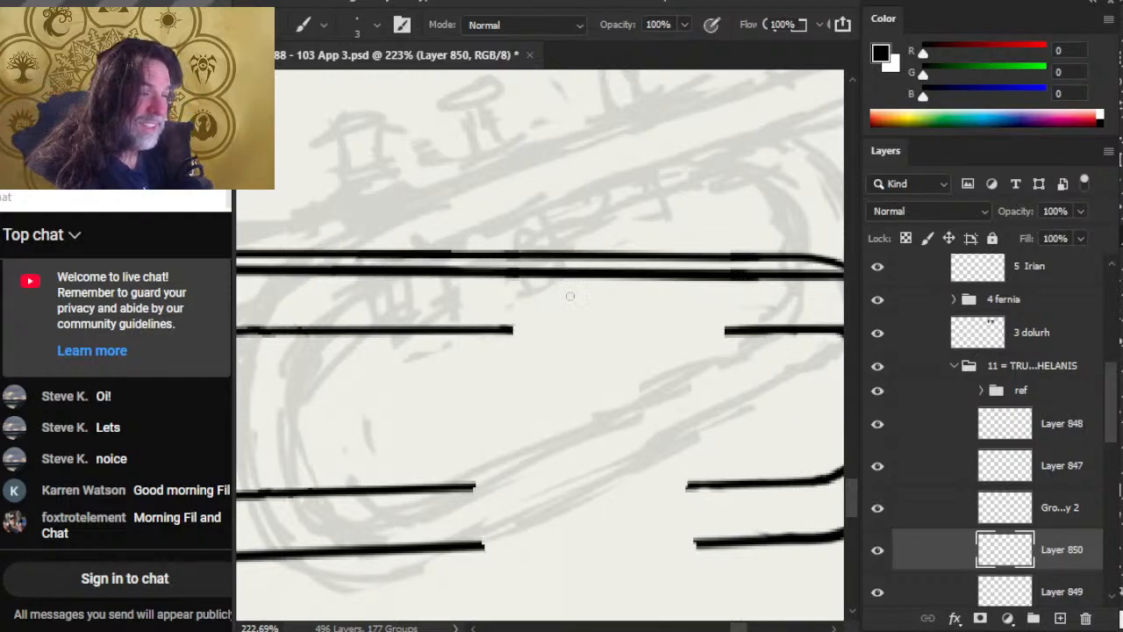
key("e")
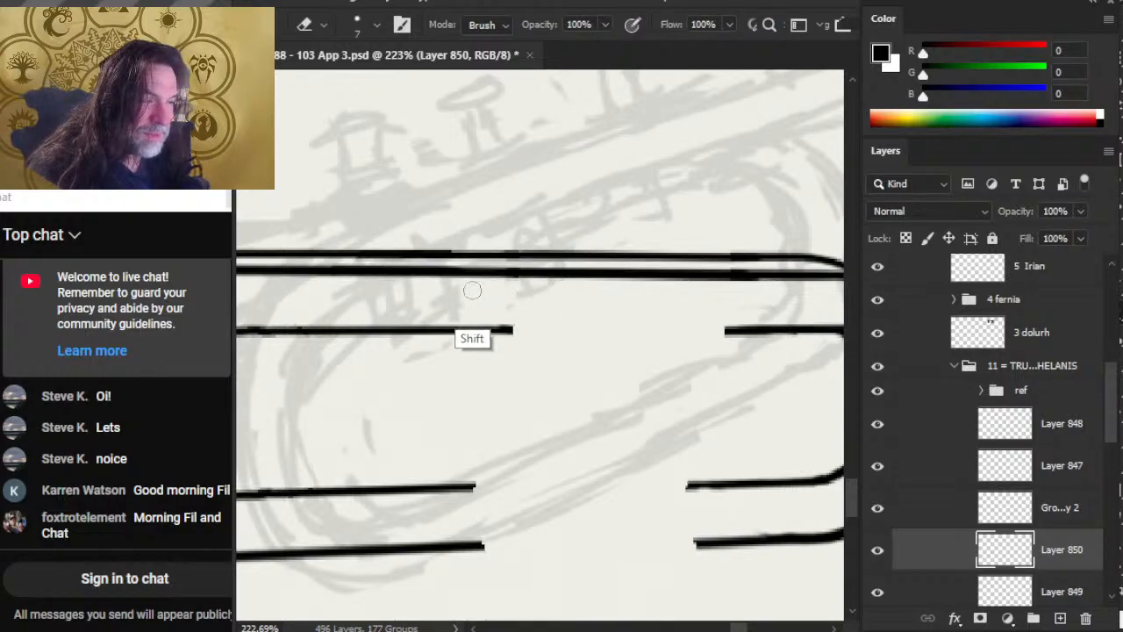
Try nudging the two bridging lines on Layer 850 and Layer 849 together slightly downward
left_click_drag(786, 425, 627, 428)
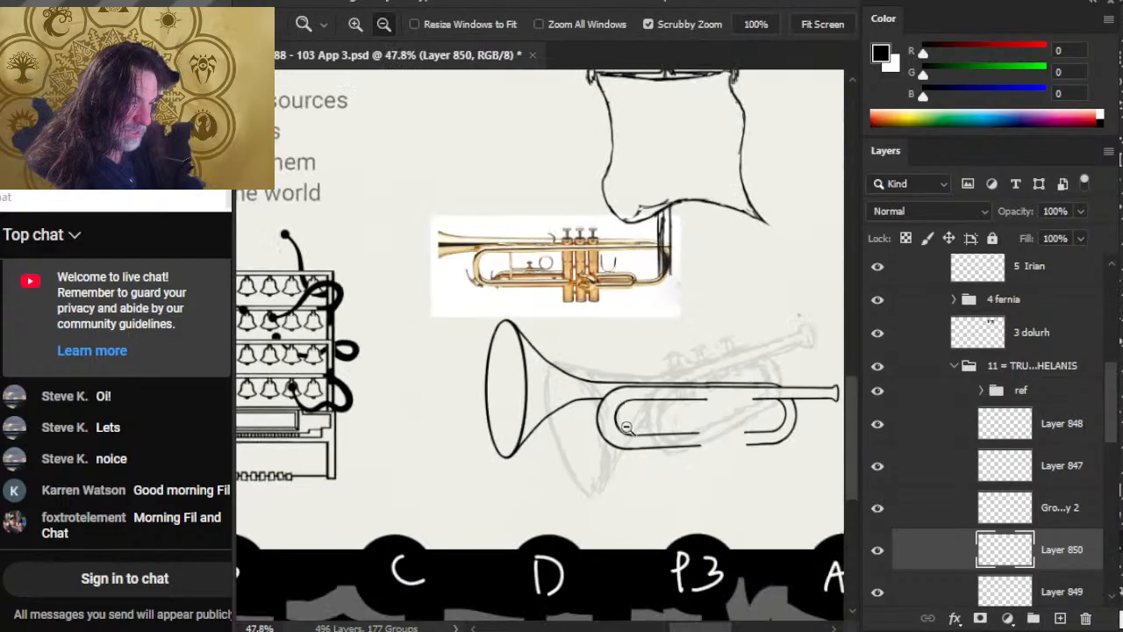
left_click_drag(748, 398, 792, 461)
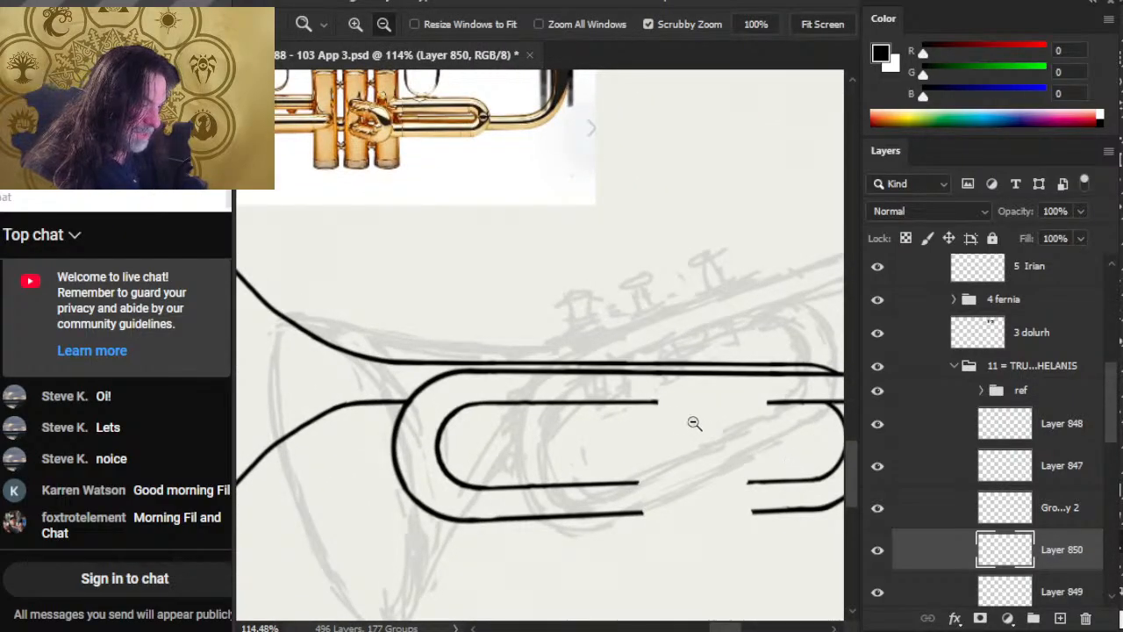
mouse_move(692, 421)
left_mouse_down()
mouse_move(603, 425)
mouse_move(622, 437)
mouse_move(639, 396)
left_mouse_up()
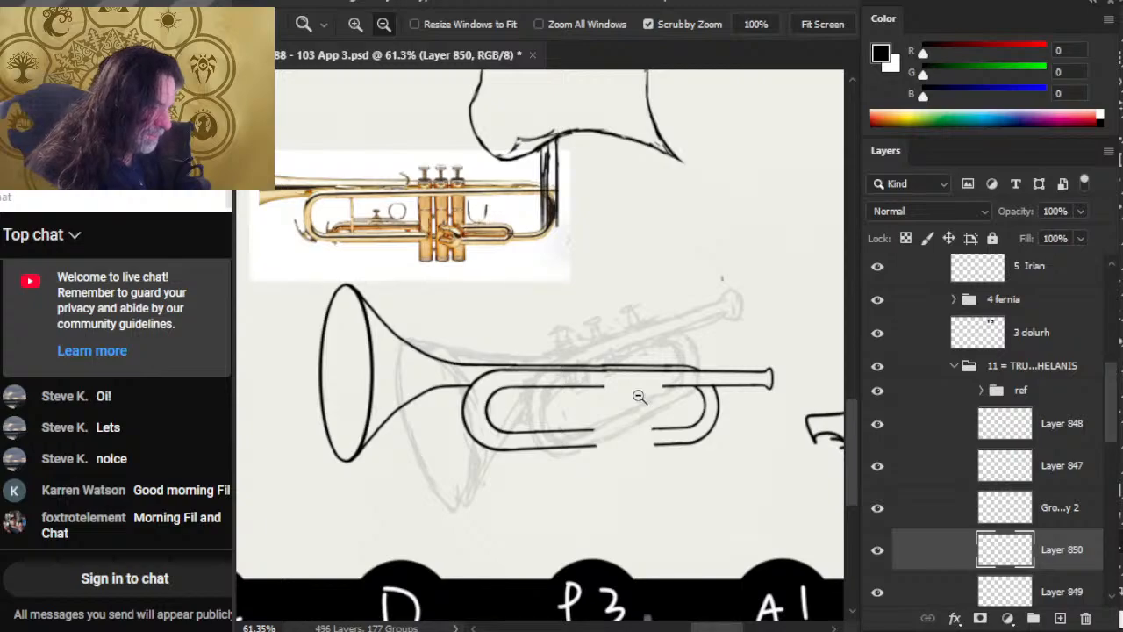
left_click(945, 605, "shift")
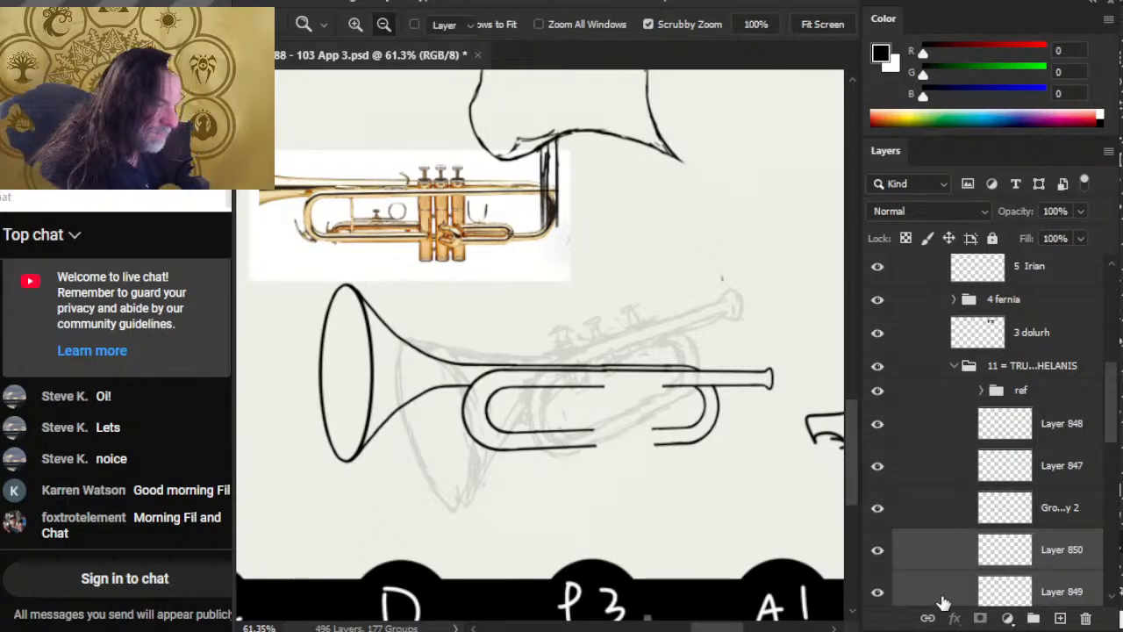
key("v")
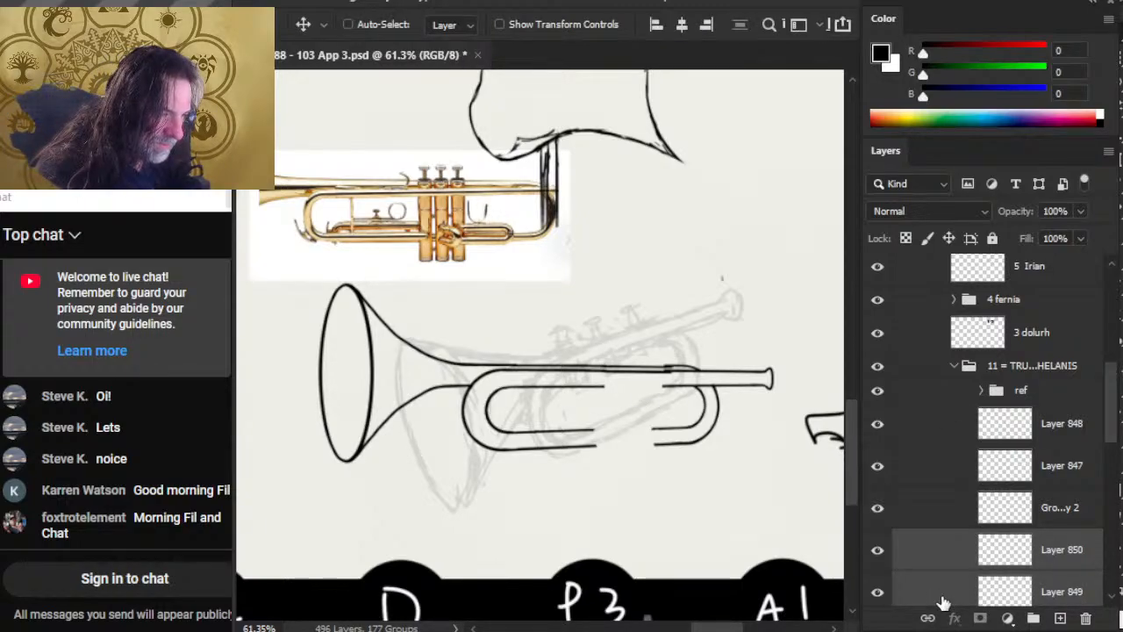
key("z")
left_click_drag(662, 392, 732, 401)
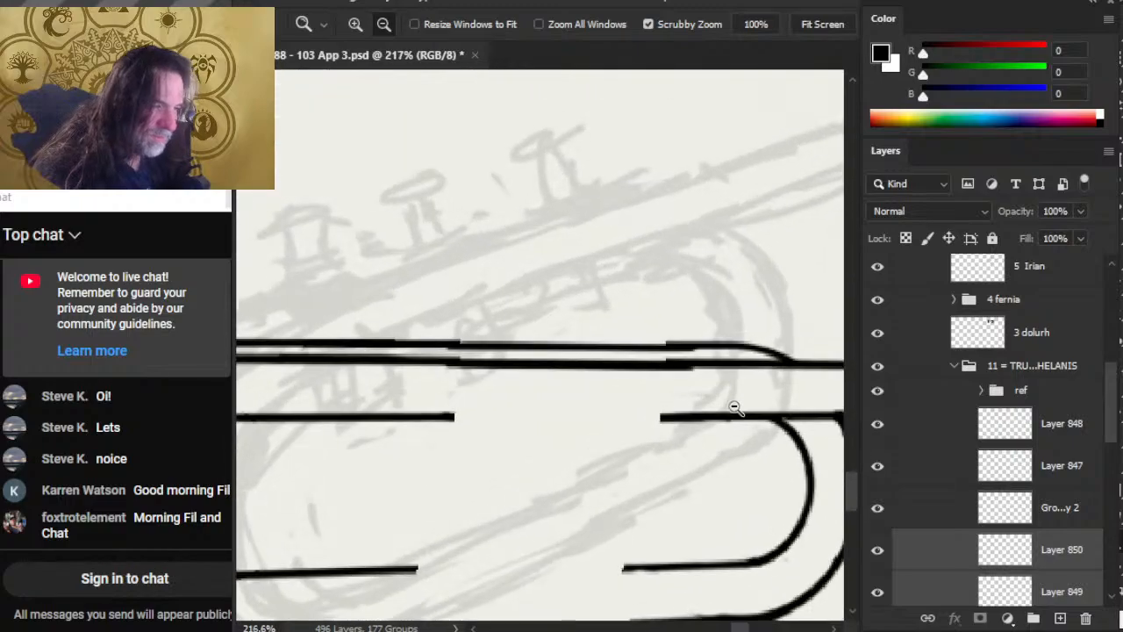
key("z")
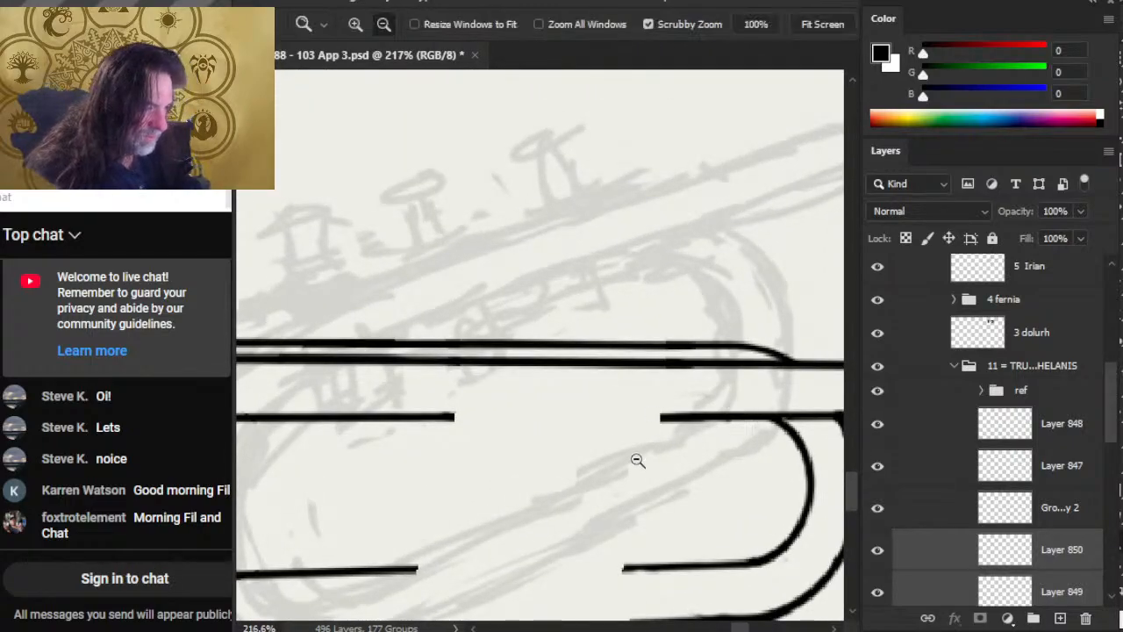
left_click_drag(637, 459, 579, 485)
mouse_move(663, 483)
left_mouse_down()
mouse_move(601, 492)
mouse_move(591, 459)
left_mouse_up()
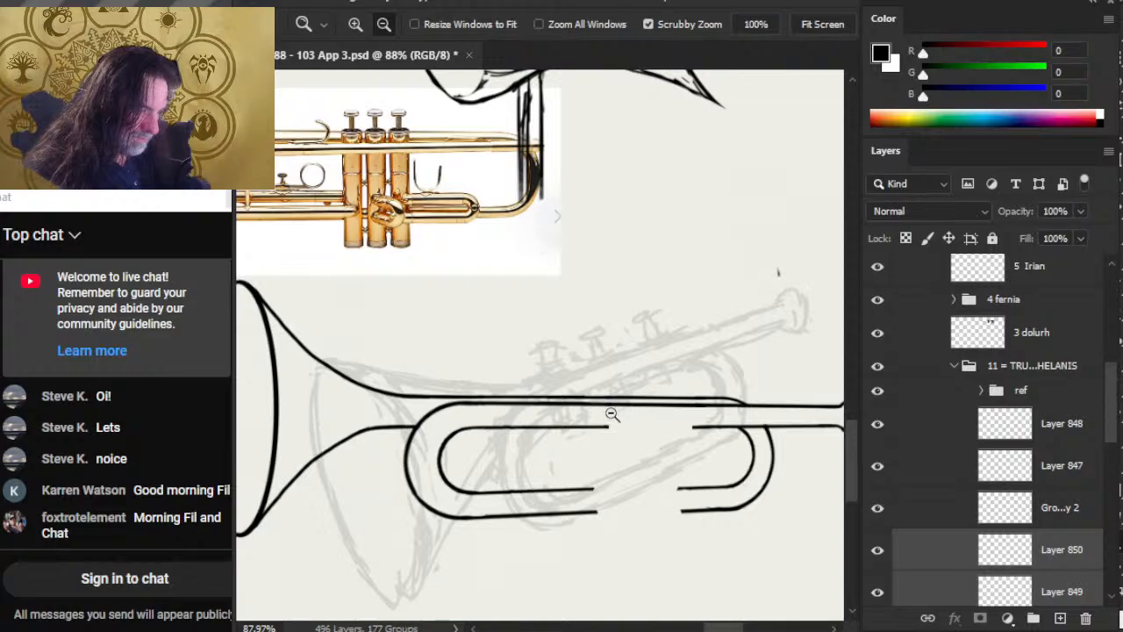
Check what Group 59 copy 2 and Layer 847 hold by toggling their visibility, and examine the joints in the trumpet's lines
left_click_drag(612, 413, 579, 458)
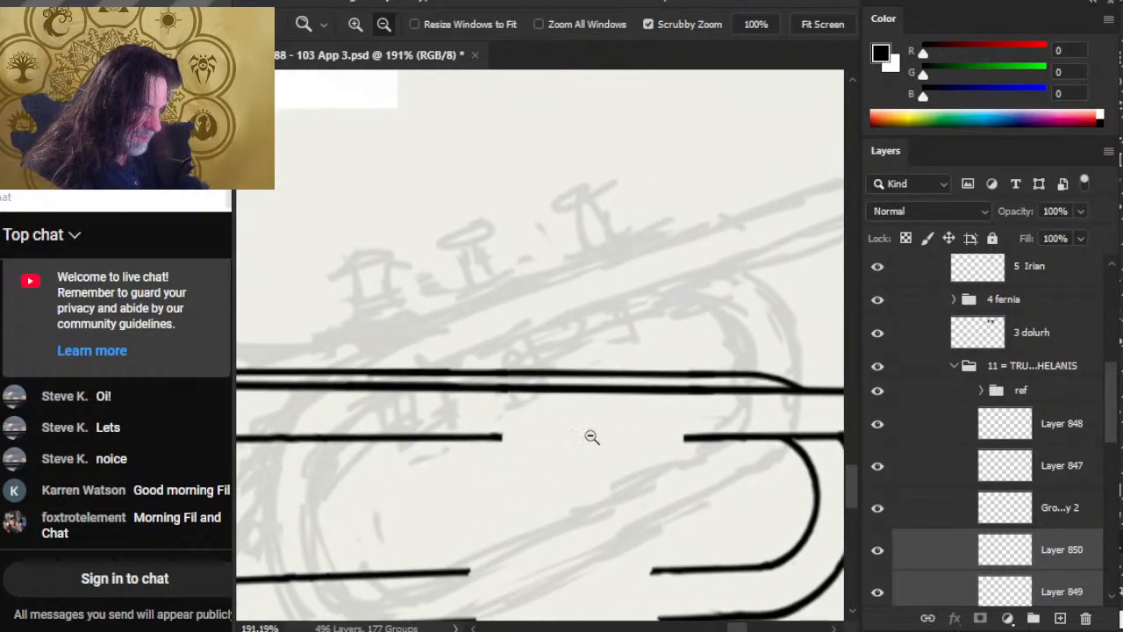
left_click(878, 512)
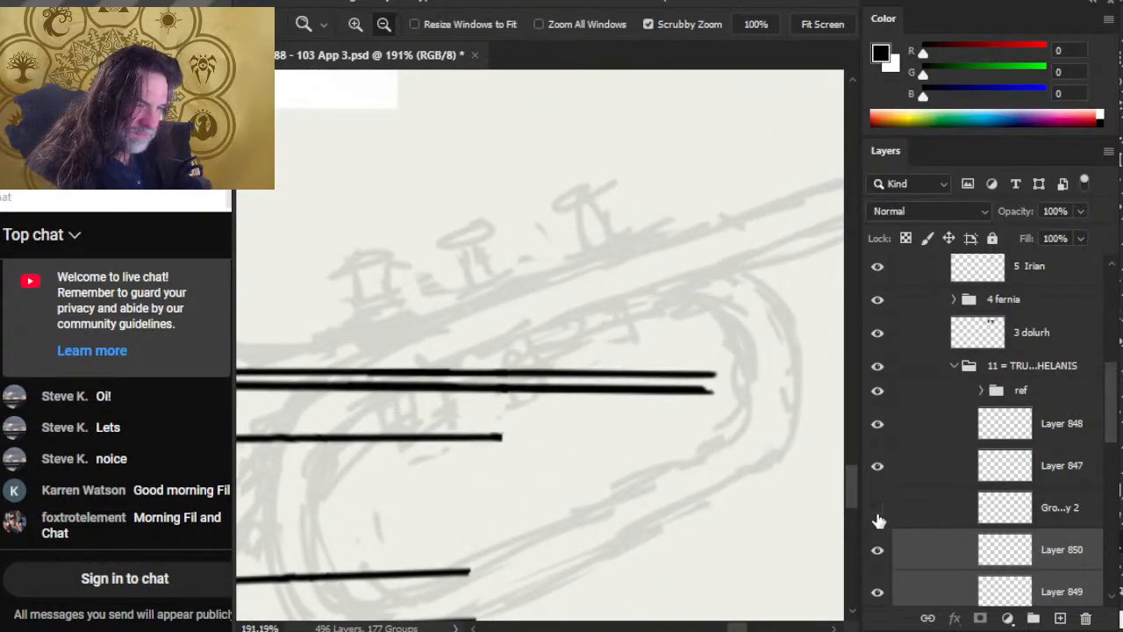
left_click(878, 512)
left_click(878, 471)
left_click(879, 472)
left_click(886, 481)
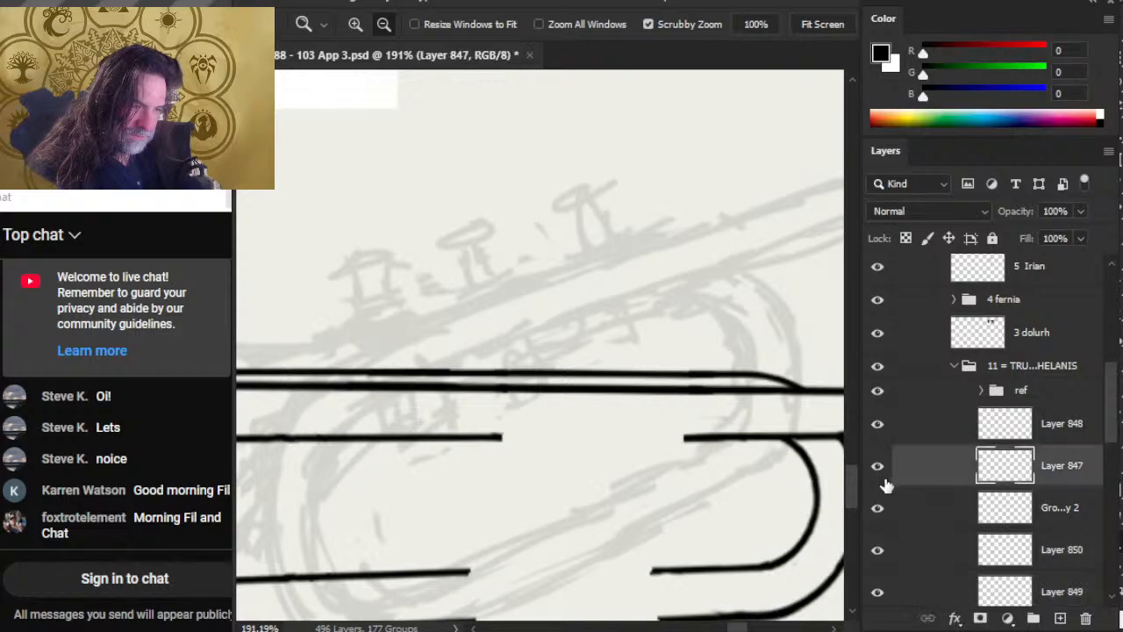
key("r")
key("e")
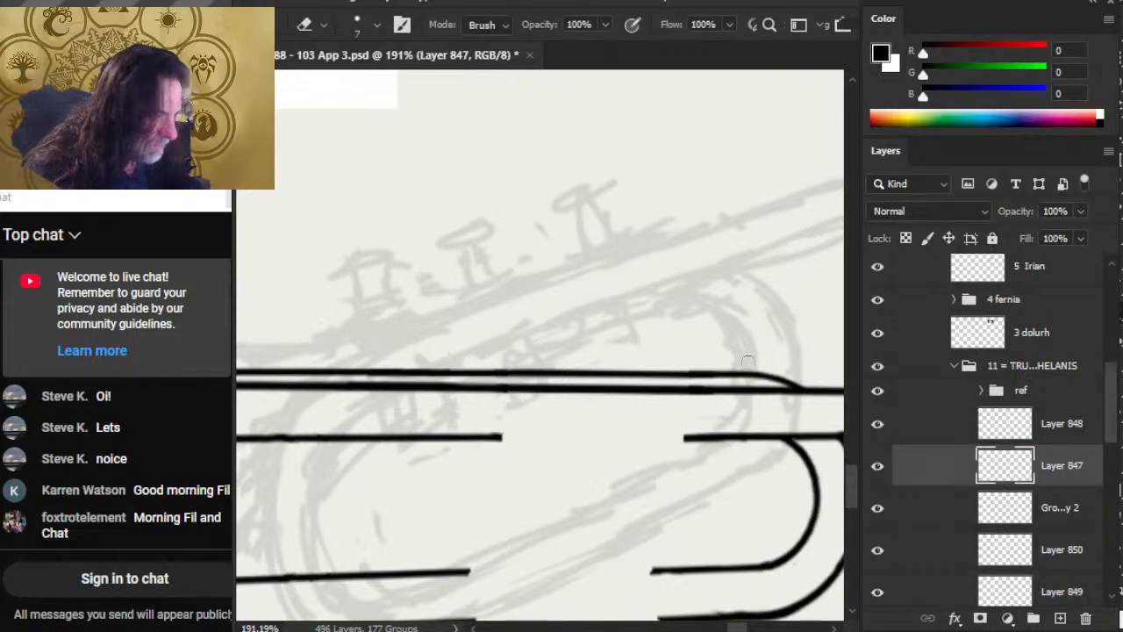
key("z")
left_click(667, 450, "alt")
left_click(649, 474, "alt")
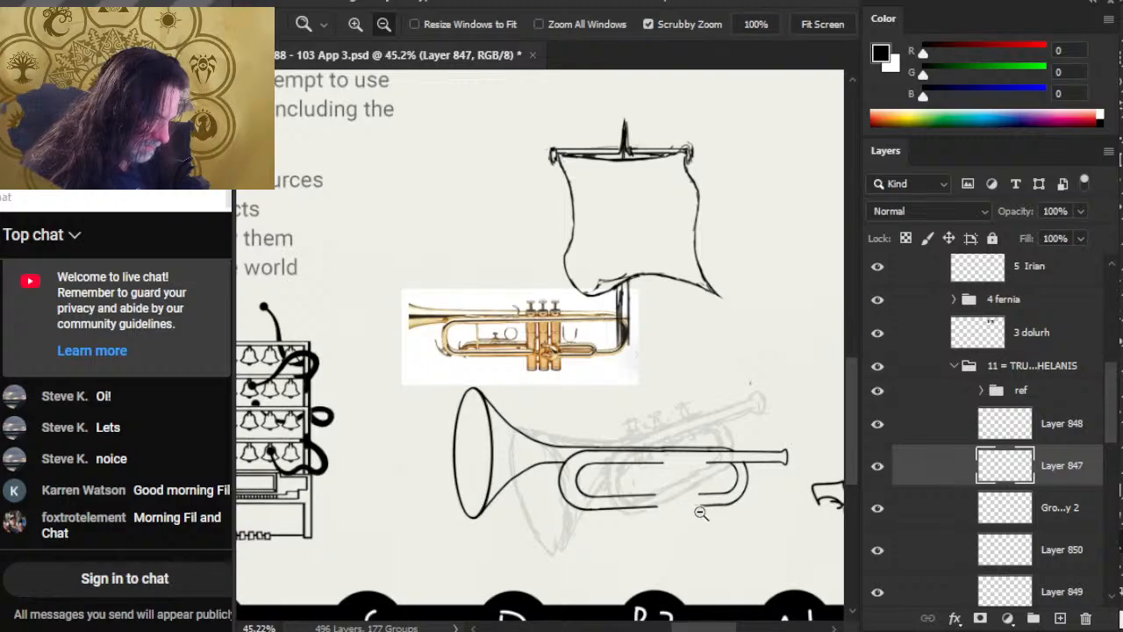
left_click_drag(711, 508, 664, 477)
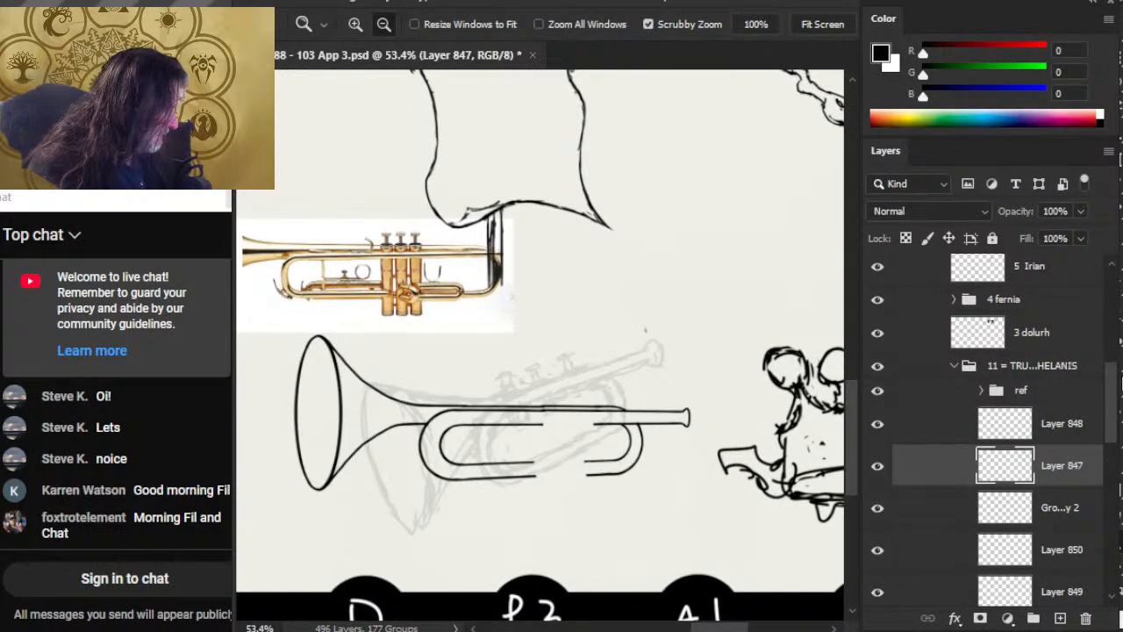
Group the trumpet line layers from Layer 848 down to Layer 849 and merge the group into one layer
left_click_drag(1105, 394, 1105, 414)
scroll(998, 369, "down", 1)
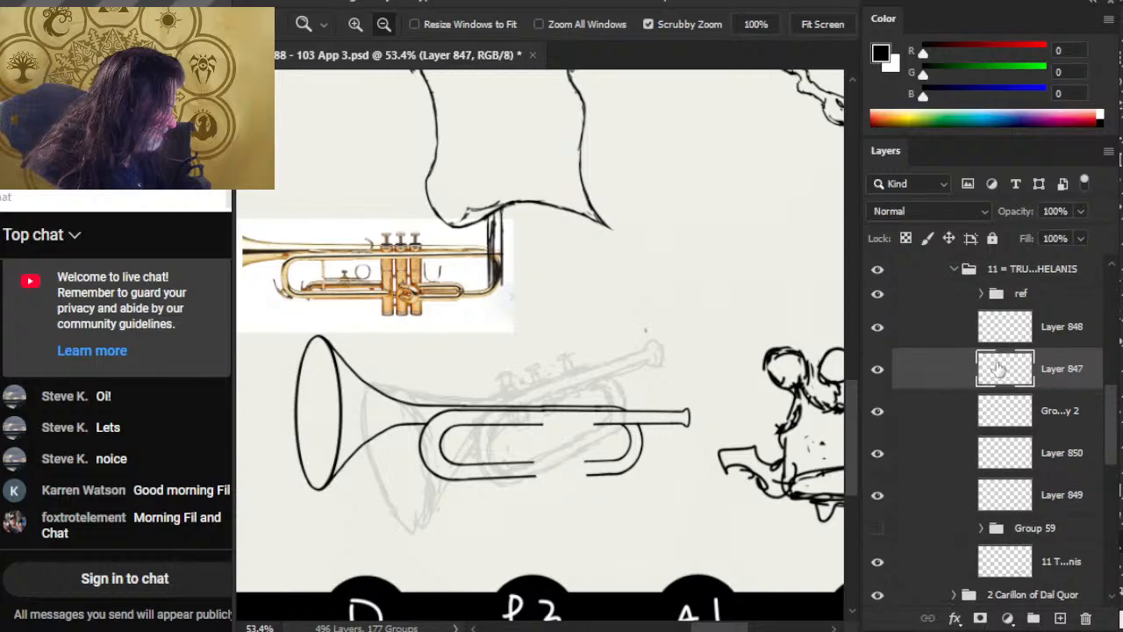
left_click(877, 332)
left_click(875, 330)
left_click(914, 337)
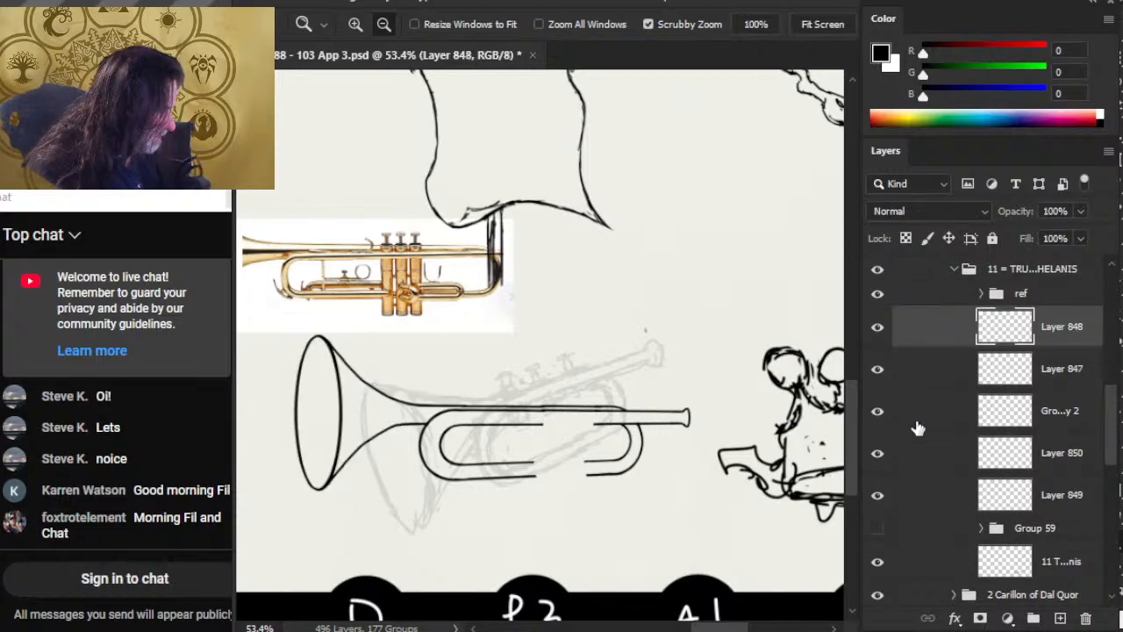
left_click(941, 509, "shift")
key("ctrl+g")
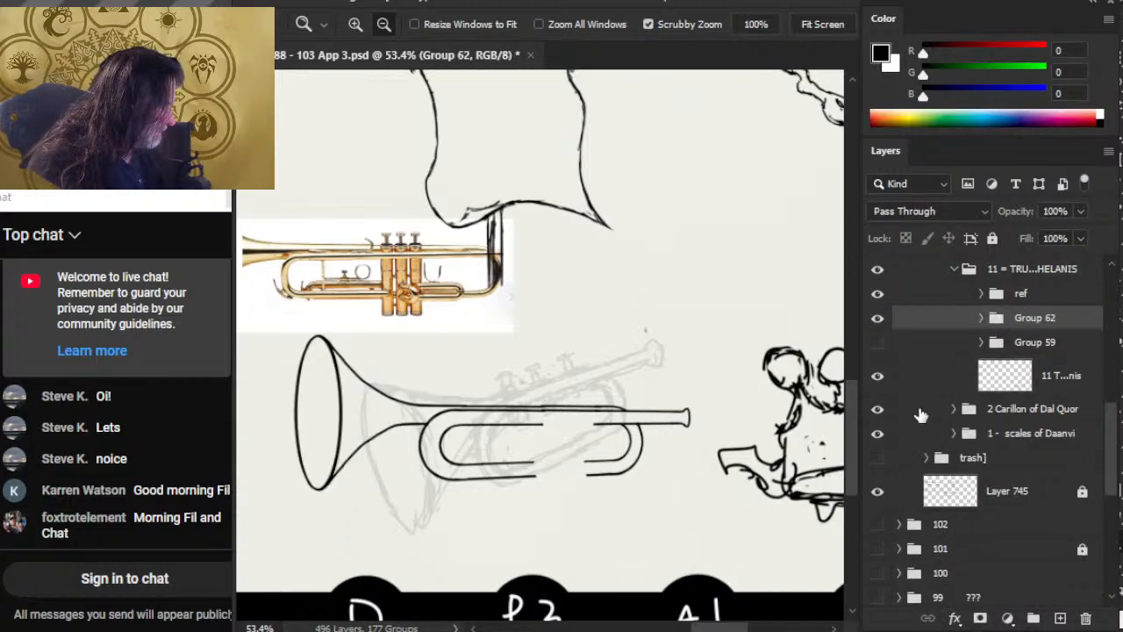
right_click(921, 321)
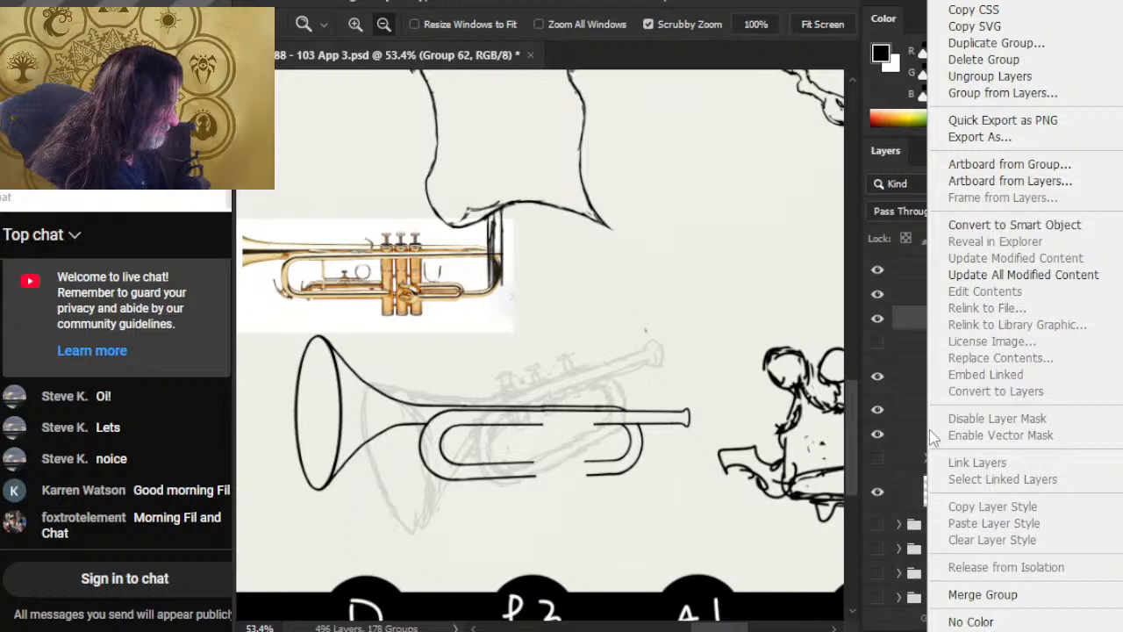
left_click(978, 594)
Smooth the joints in the trumpet's two bridged upper lines with a small Smudge brush, reducing the strength to 30%
mouse_move(591, 434)
left_mouse_down()
mouse_move(627, 445)
mouse_move(559, 447)
left_mouse_up()
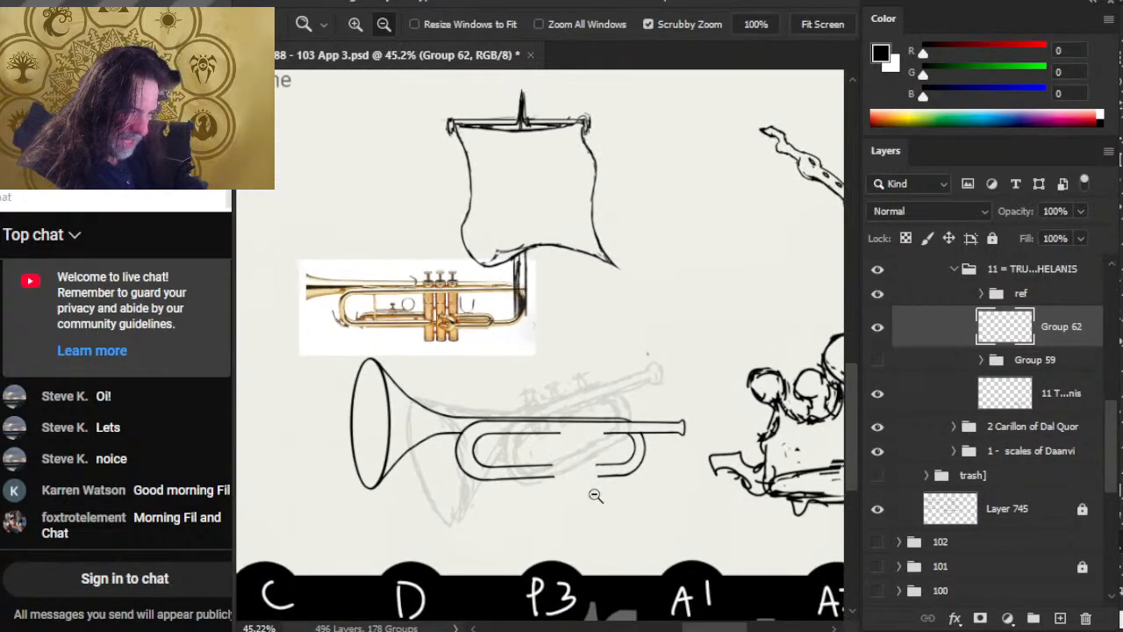
left_click_drag(621, 490, 676, 456)
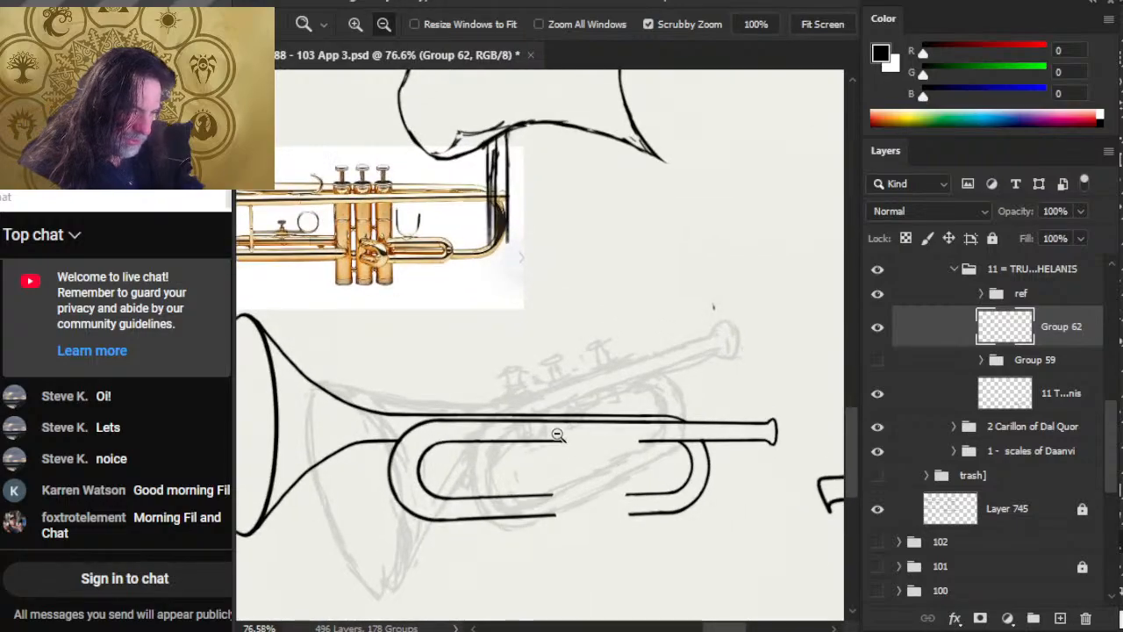
left_click_drag(560, 435, 628, 426)
left_click_drag(499, 446, 538, 436)
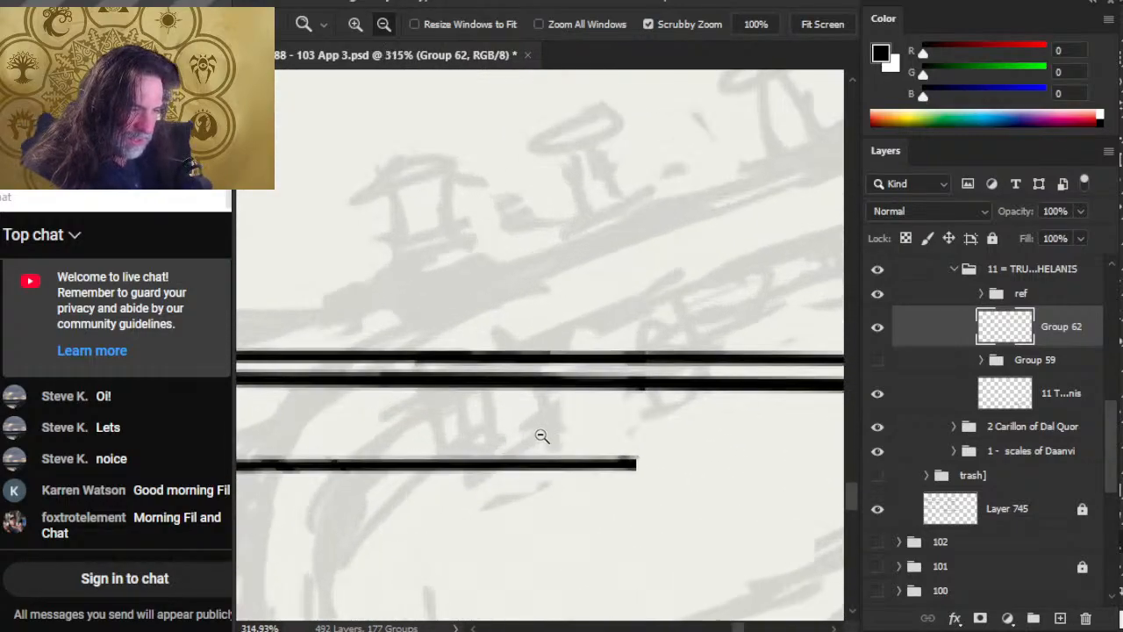
key("e")
key("r")
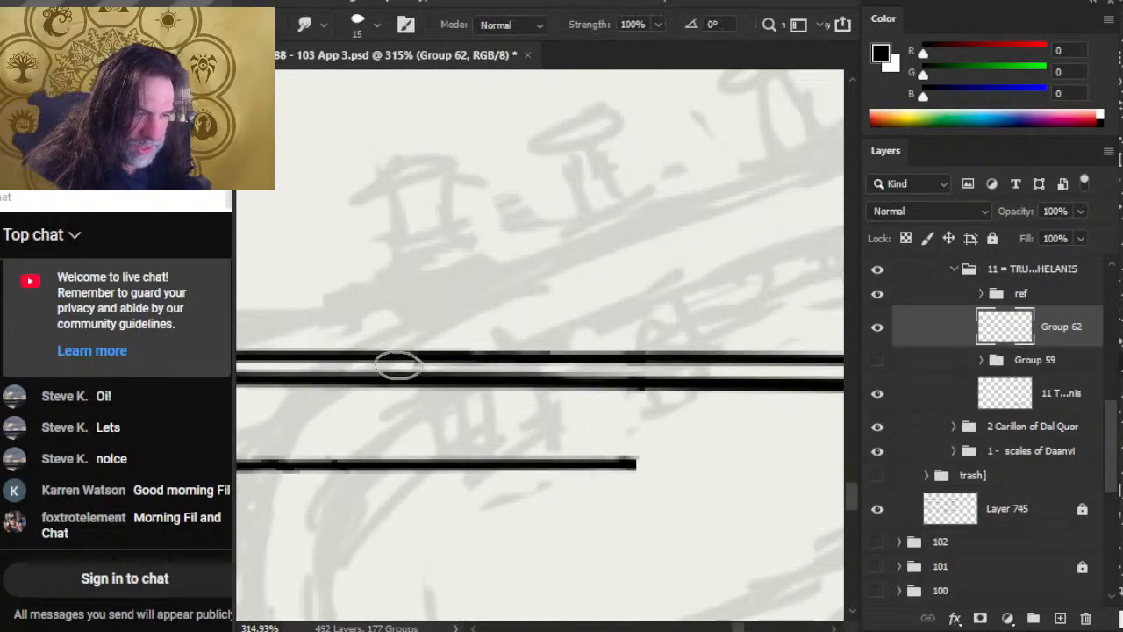
key("bracketleft")
key("bracketleft")
key("bracketleft")
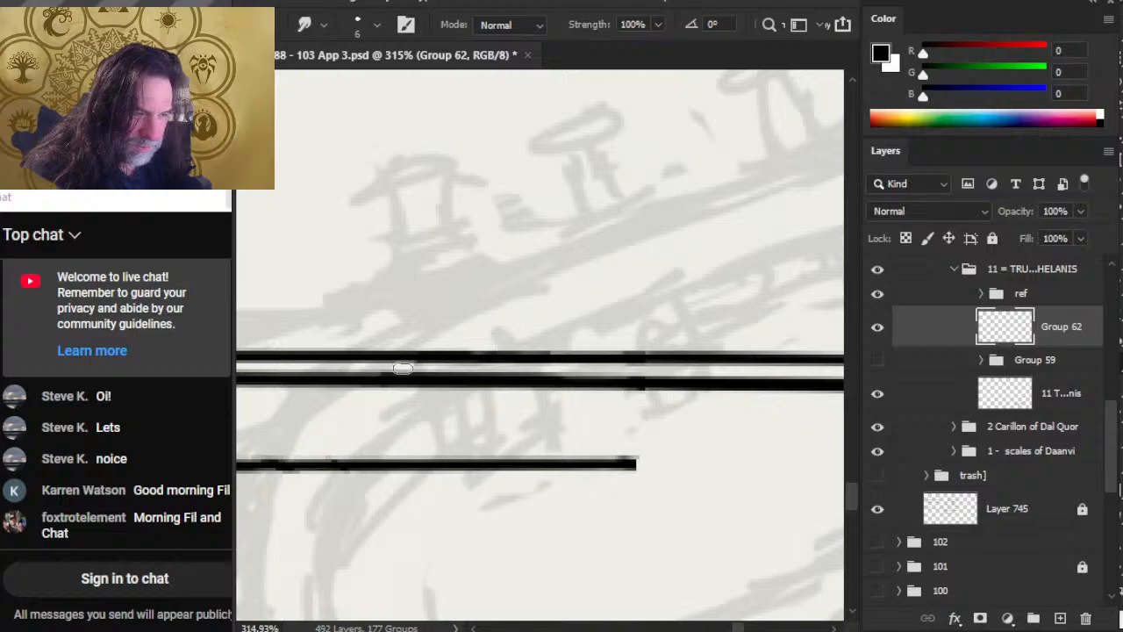
mouse_move(402, 368)
left_mouse_down()
mouse_move(507, 373)
mouse_move(584, 394)
left_mouse_up()
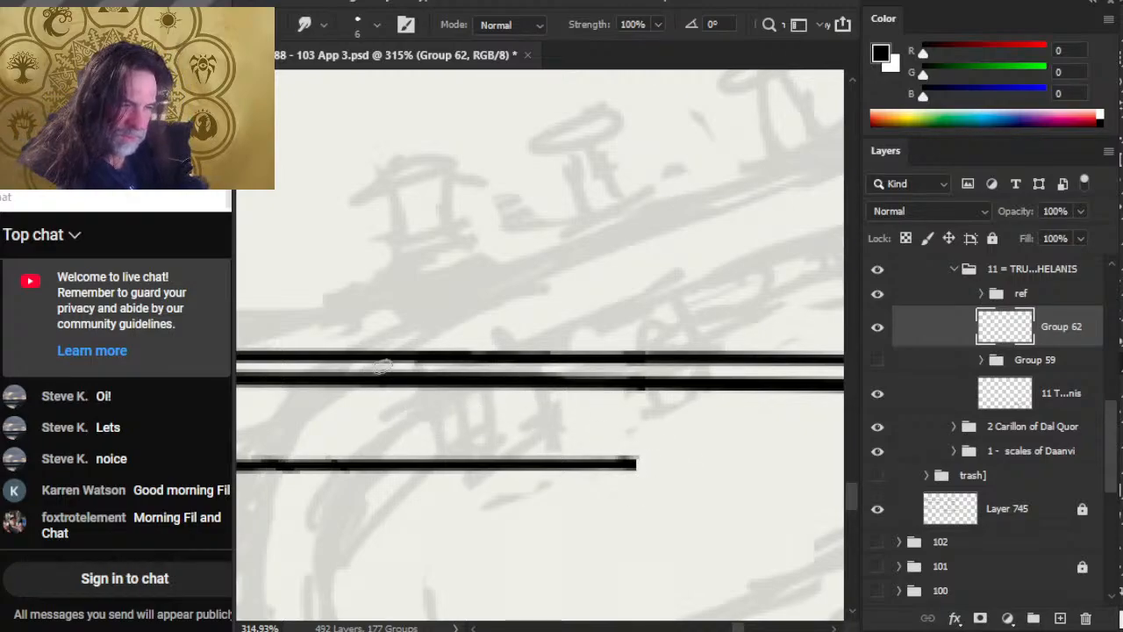
key("3")
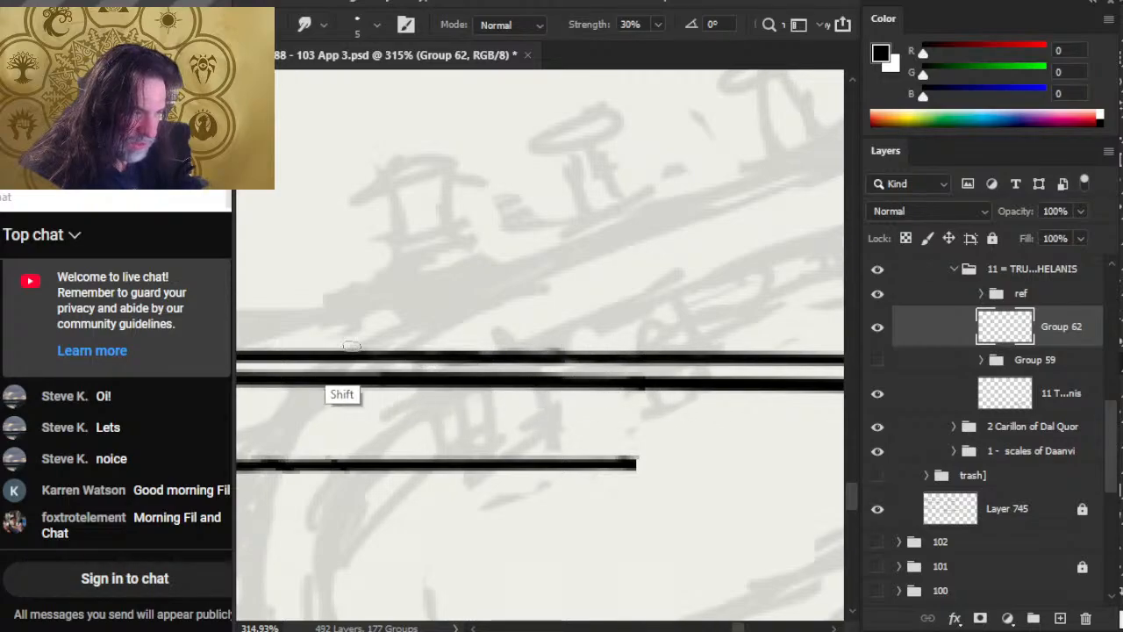
Examine the merged trumpet drawing against the page and its underlying sketch, toggling the visibility of Group 62
key("ctrl+space")
left_click_drag(631, 462, 526, 463)
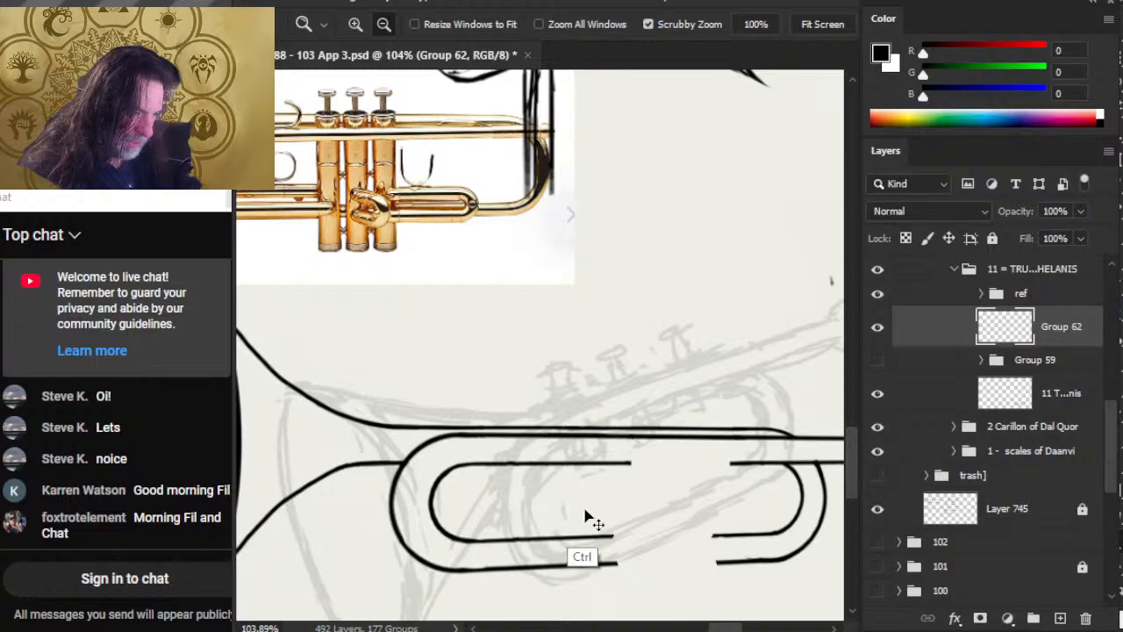
key("ctrl+space")
mouse_move(609, 511)
left_mouse_down()
mouse_move(571, 465)
mouse_move(550, 462)
left_mouse_up()
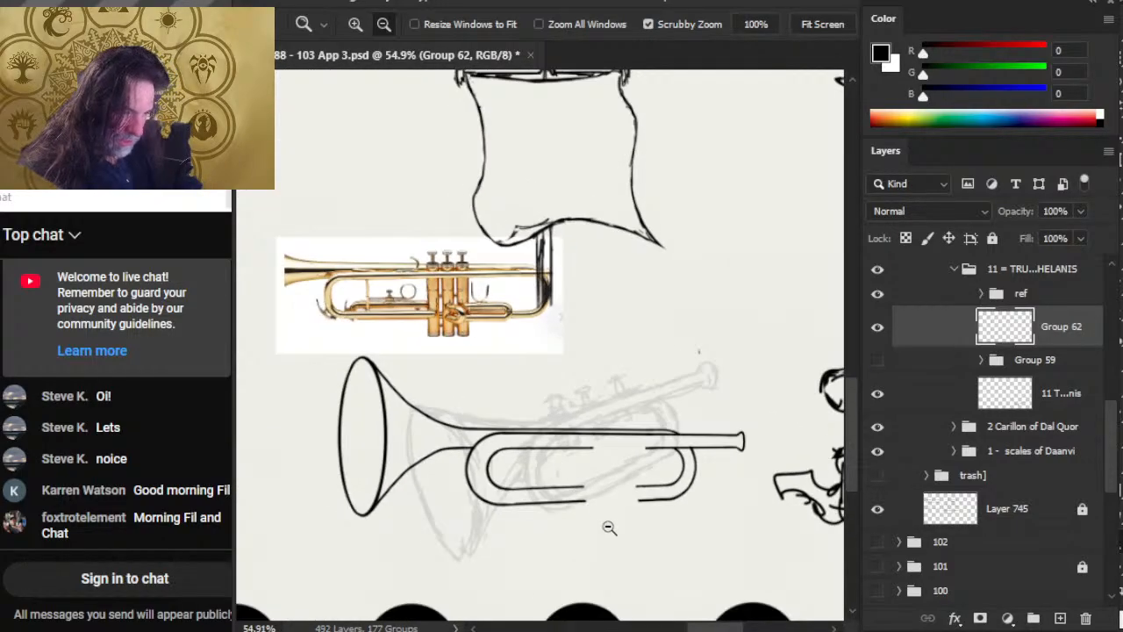
left_click_drag(624, 518, 556, 497)
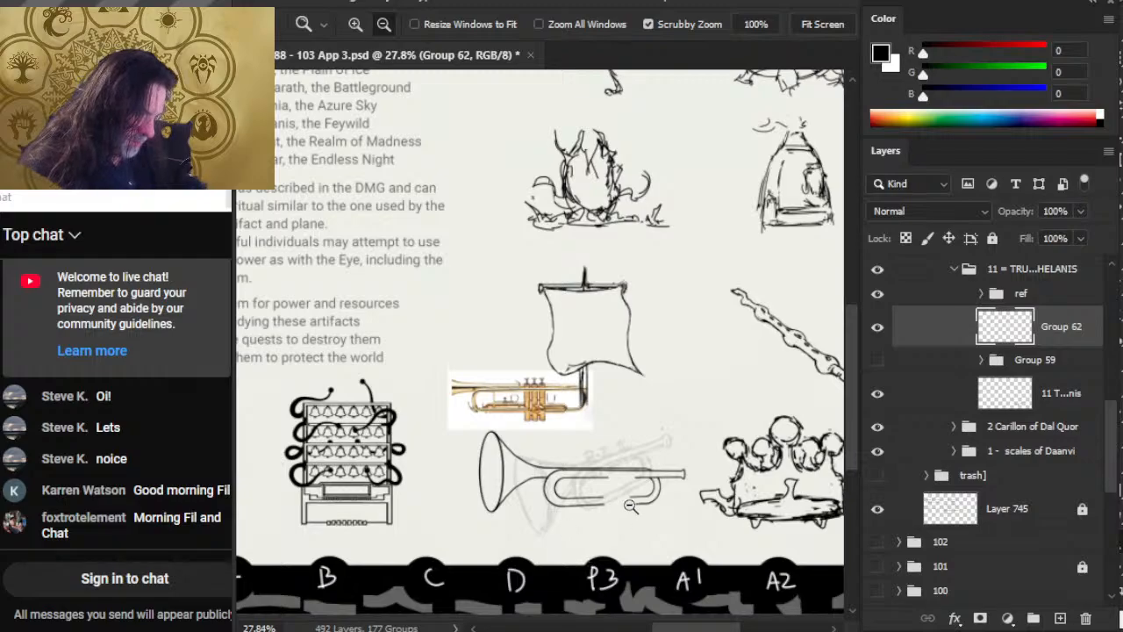
left_click_drag(604, 500, 670, 523)
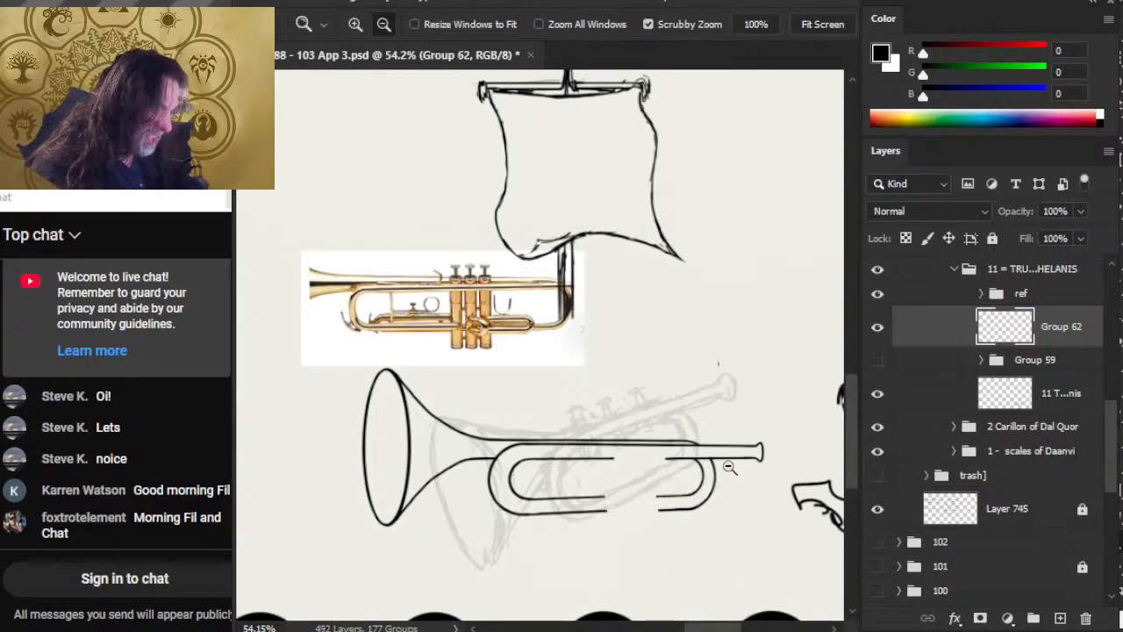
left_click_drag(731, 468, 800, 474)
left_click(878, 329)
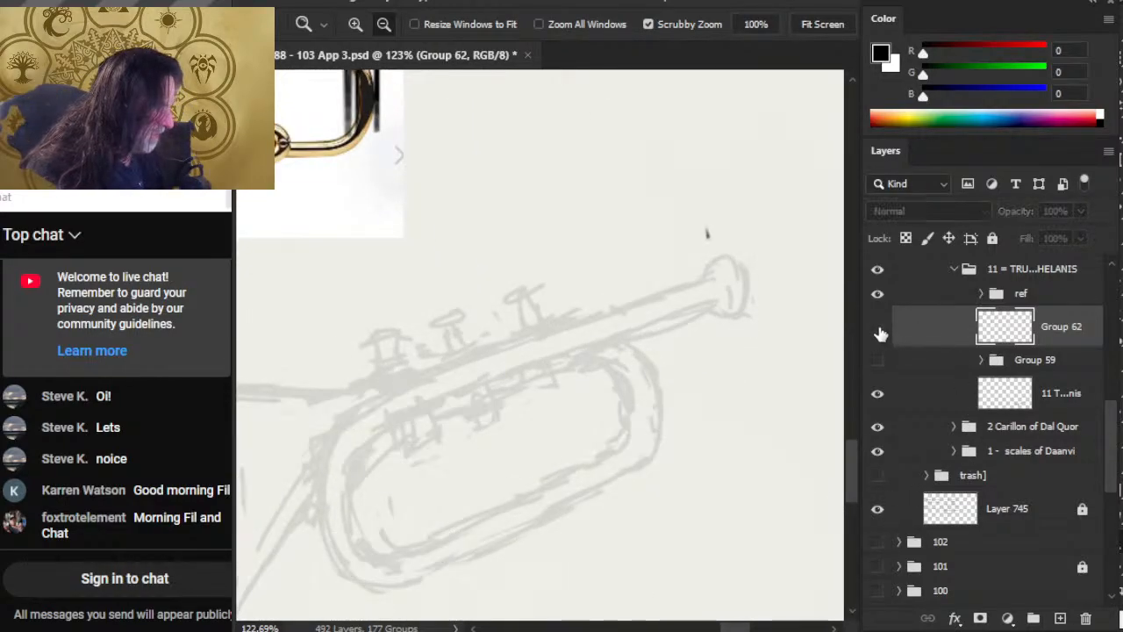
left_click(878, 328)
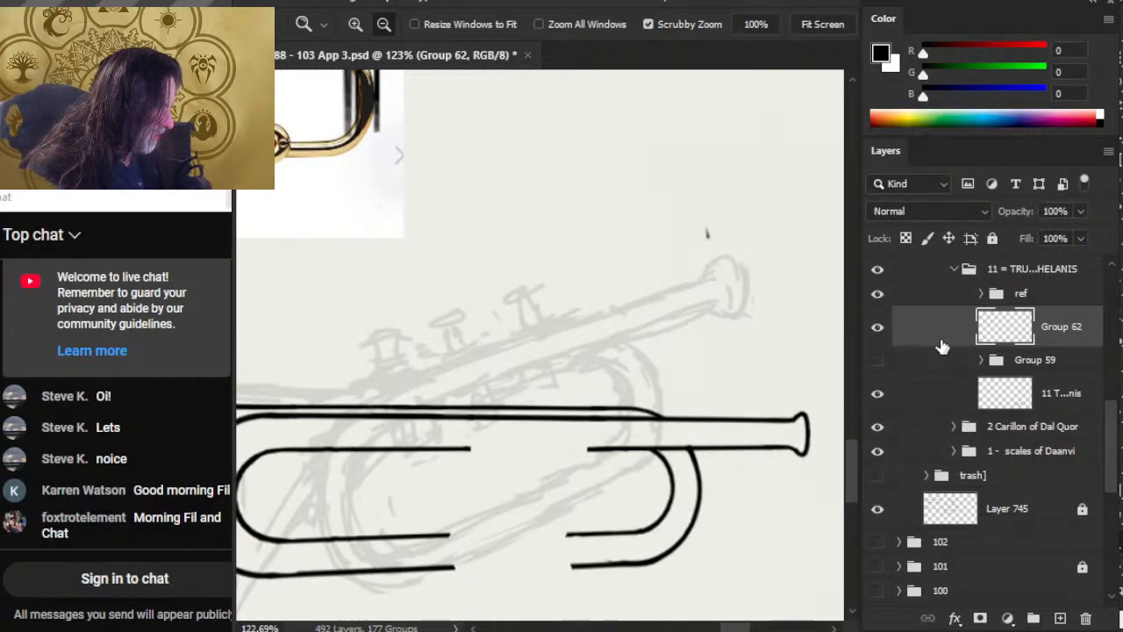
left_click(877, 361)
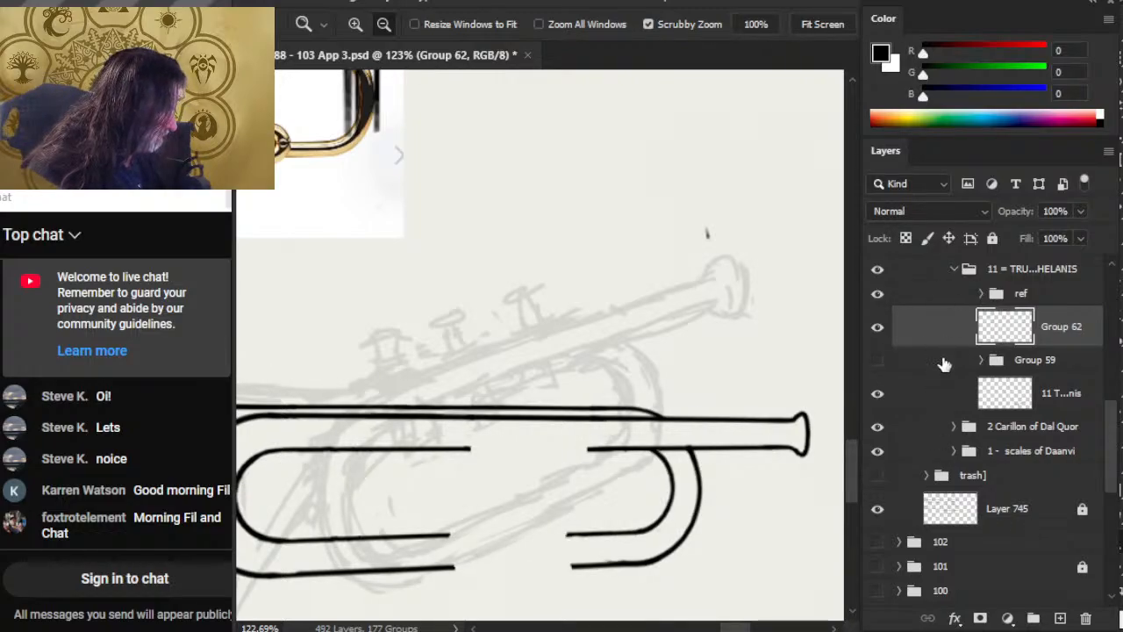
left_click(877, 394)
Add a new layer above Group 62 and bridge the gap in the trumpet's third line with straight 3 px brush strokes
left_click(1060, 618)
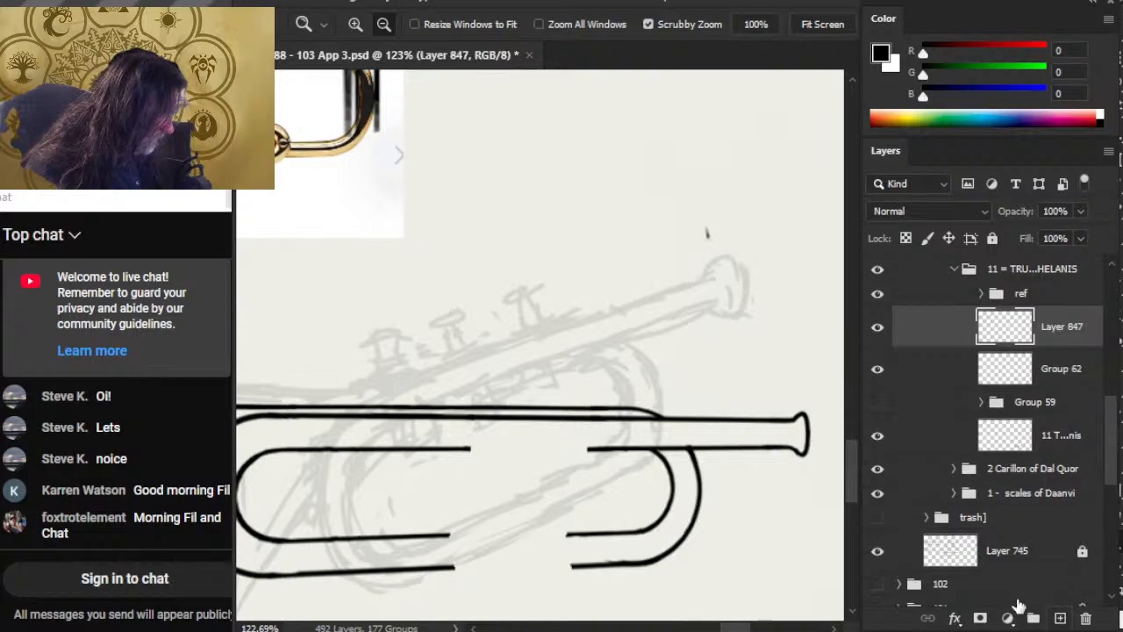
scroll(579, 488, "up", 4)
scroll(500, 435, "up", 1)
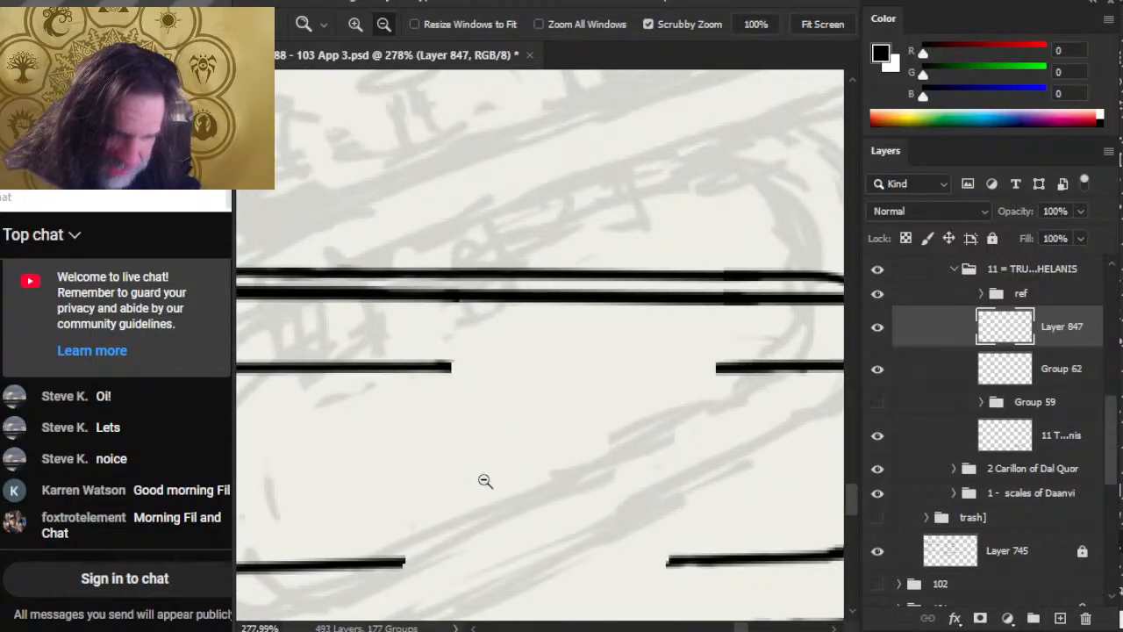
key("b")
left_click_drag(481, 374, 459, 356)
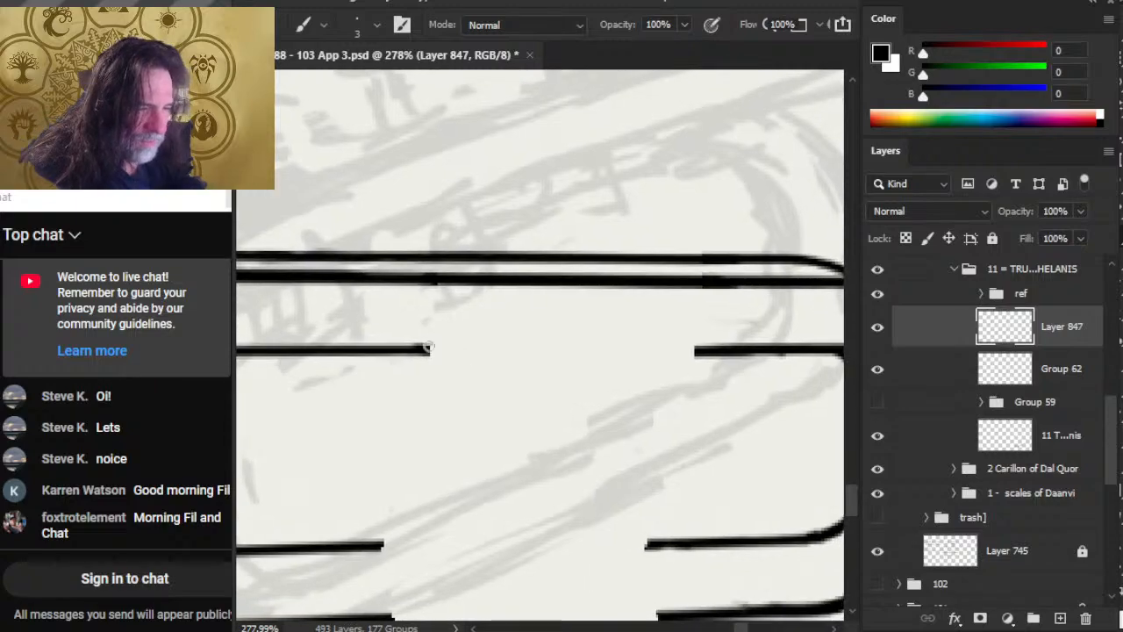
left_click(741, 351, "shift")
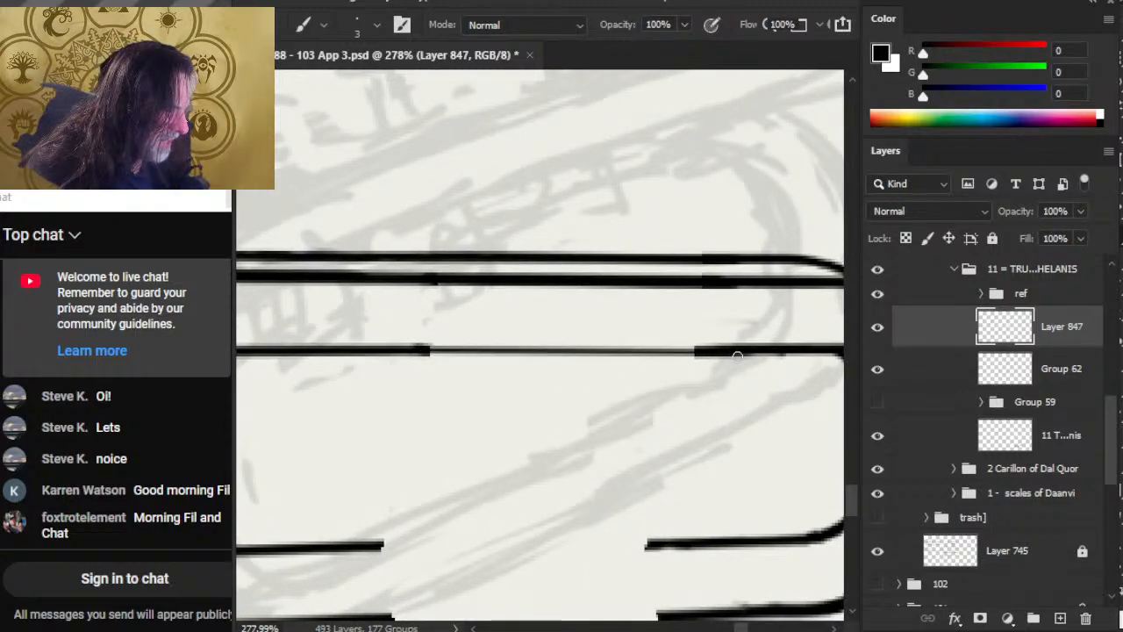
left_click(388, 349, "shift")
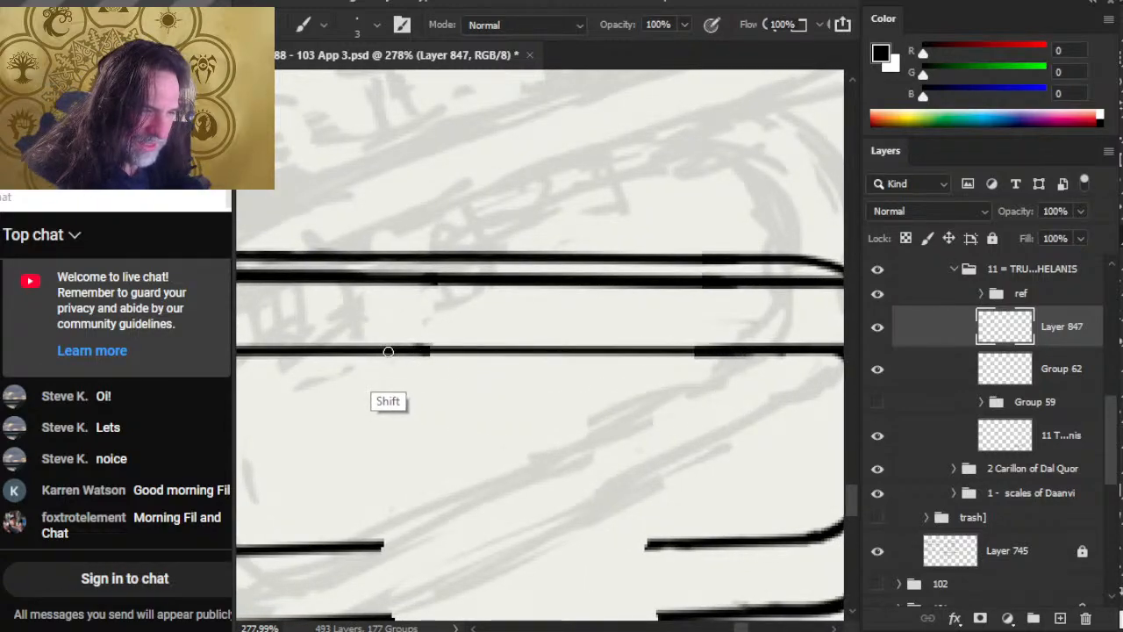
left_click(709, 353, "shift")
key("e")
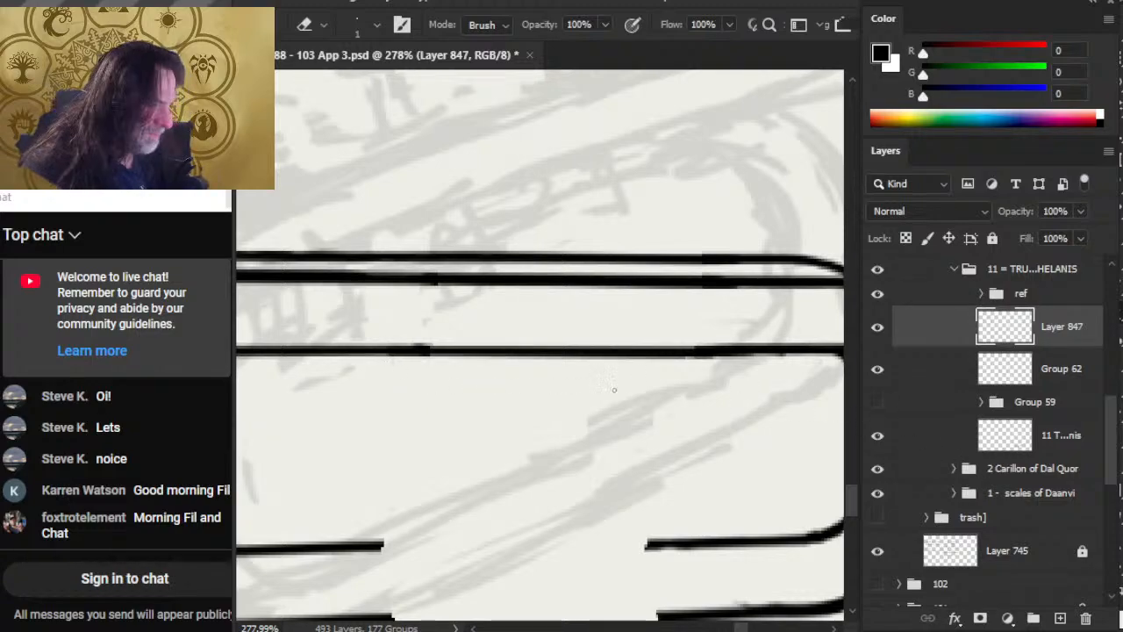
Try nudging the third bridging line on Layer 847 up and down, comparing its alignment by toggling the layer's visibility
left_click(879, 331)
left_click(881, 333)
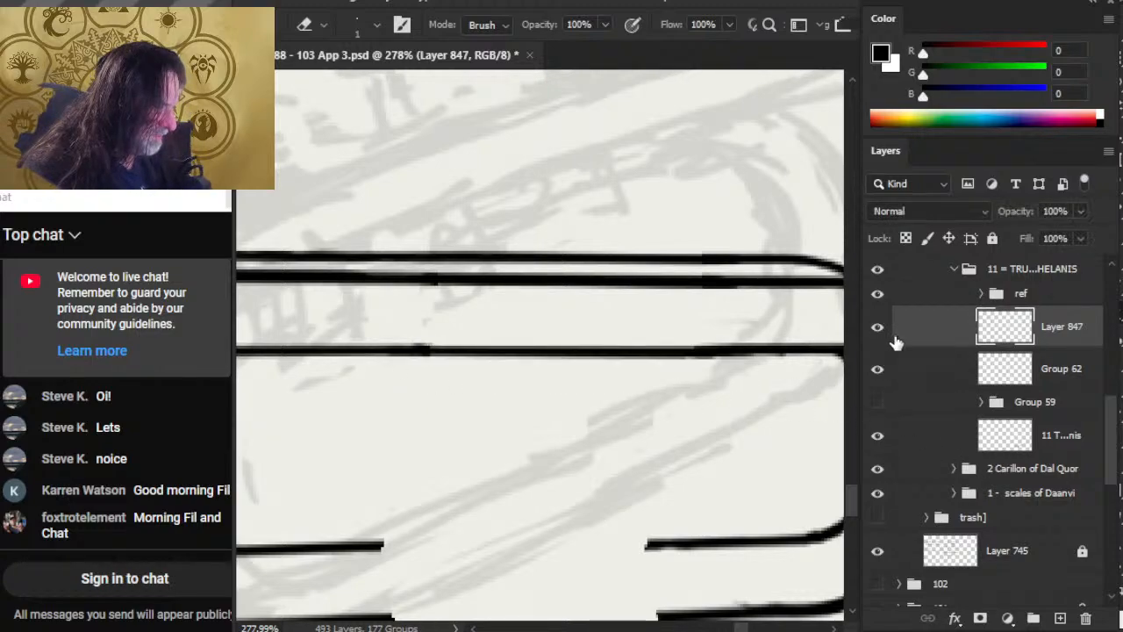
key("v")
key("Up")
key("Up")
key("Up")
key("Down")
key("Down")
key("Down")
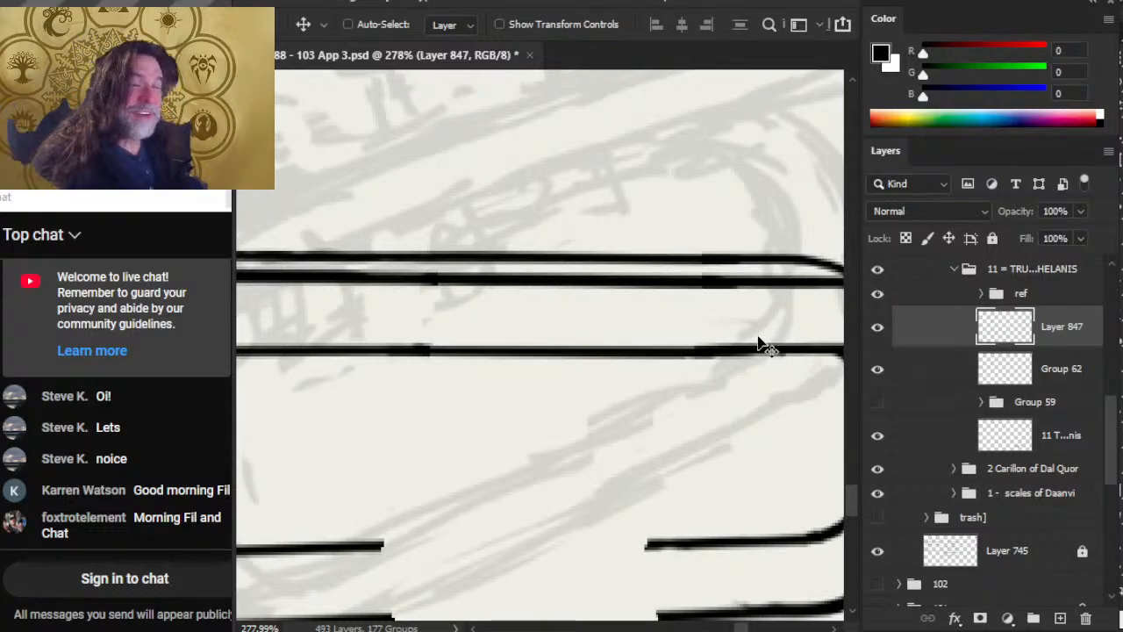
left_click(875, 328)
left_click(878, 332)
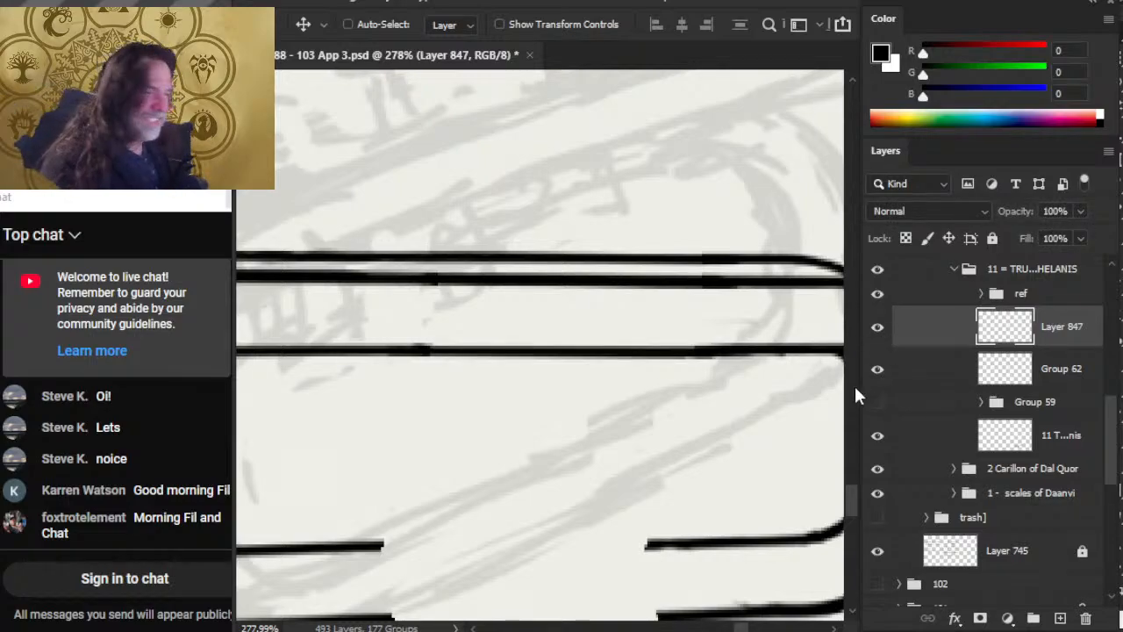
Switch to the browser and examine the Stagg trumpet reference photo
key("alt+Tab")
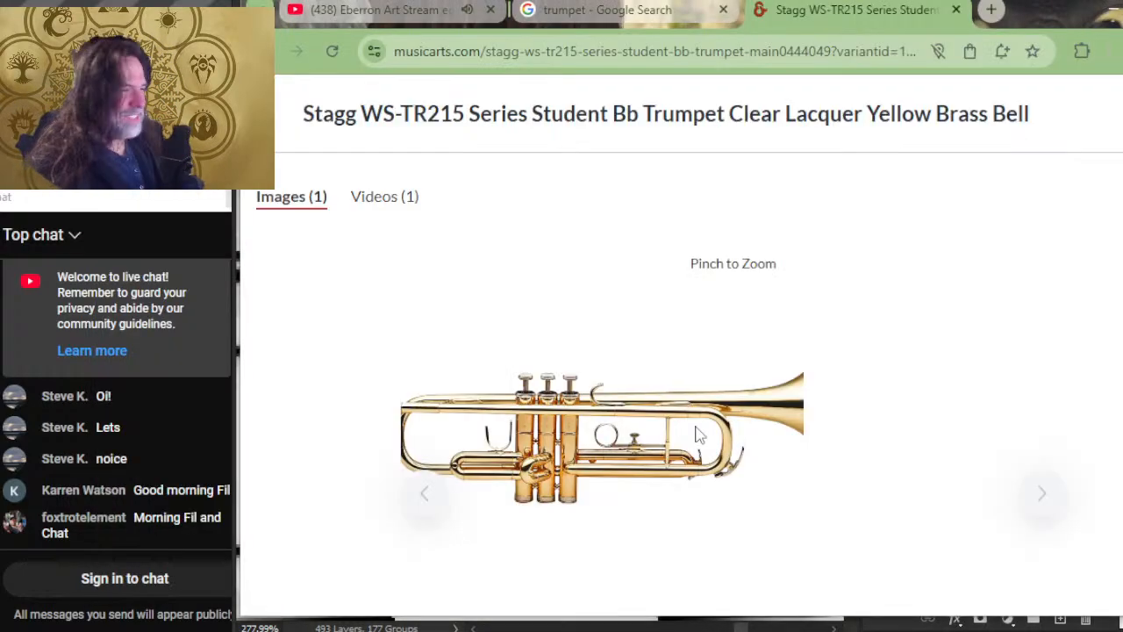
key("alt+Tab")
key("alt+Tab")
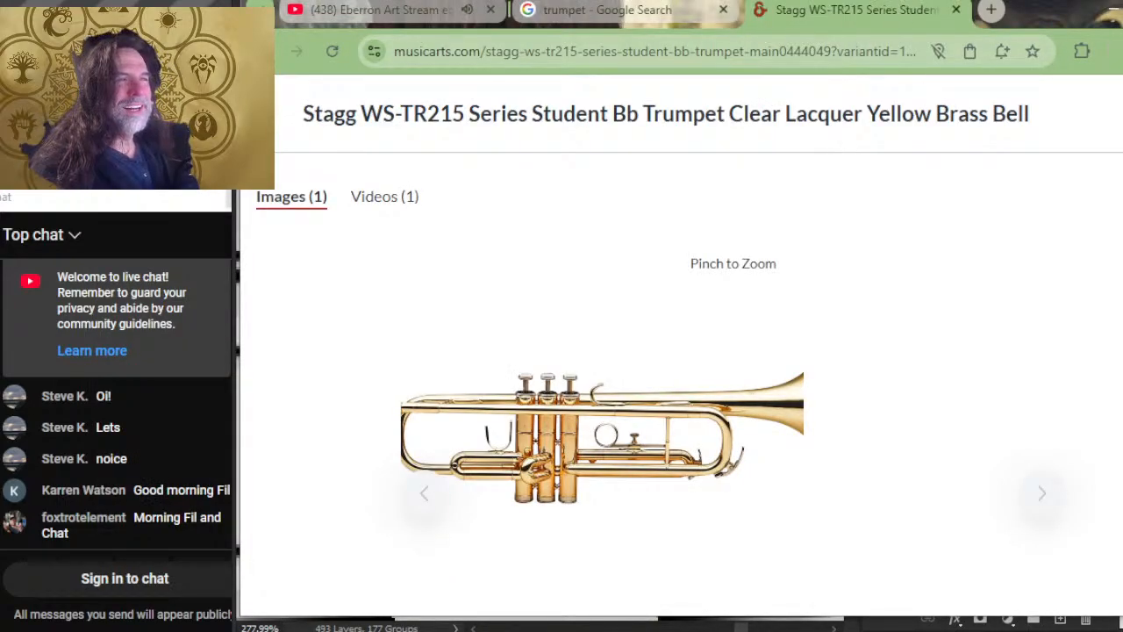
Switch back to Photoshop and examine the bridged trumpet lines, toggling the visibility of Group 62
key("alt+Tab")
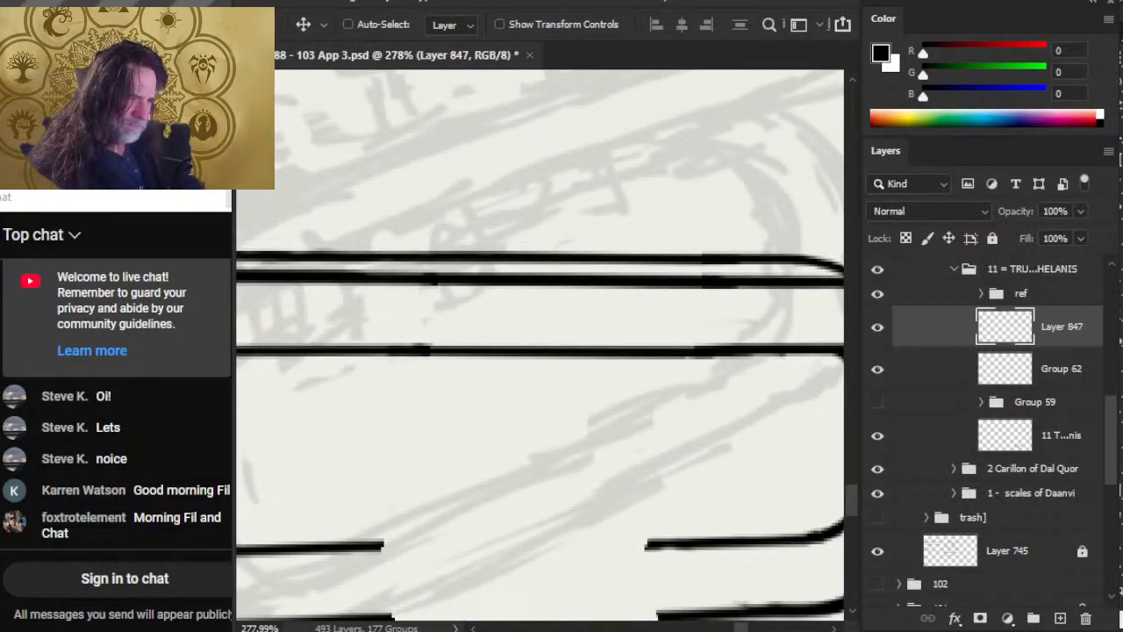
left_click(877, 372)
left_click(876, 372)
left_click(912, 377)
key("e")
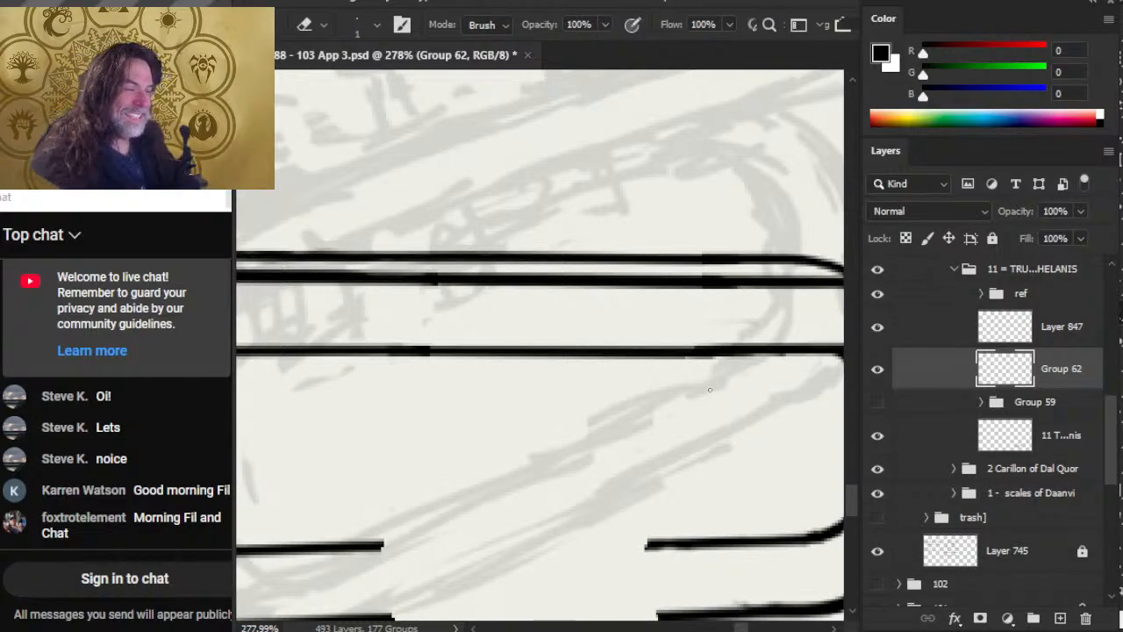
key("z")
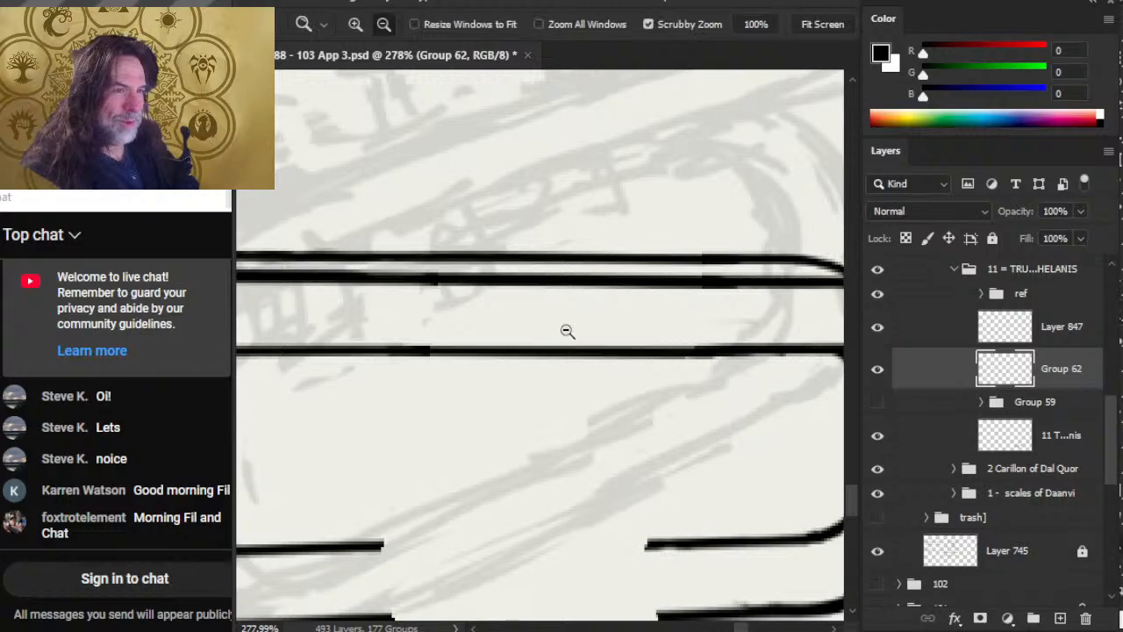
left_click_drag(566, 328, 512, 289)
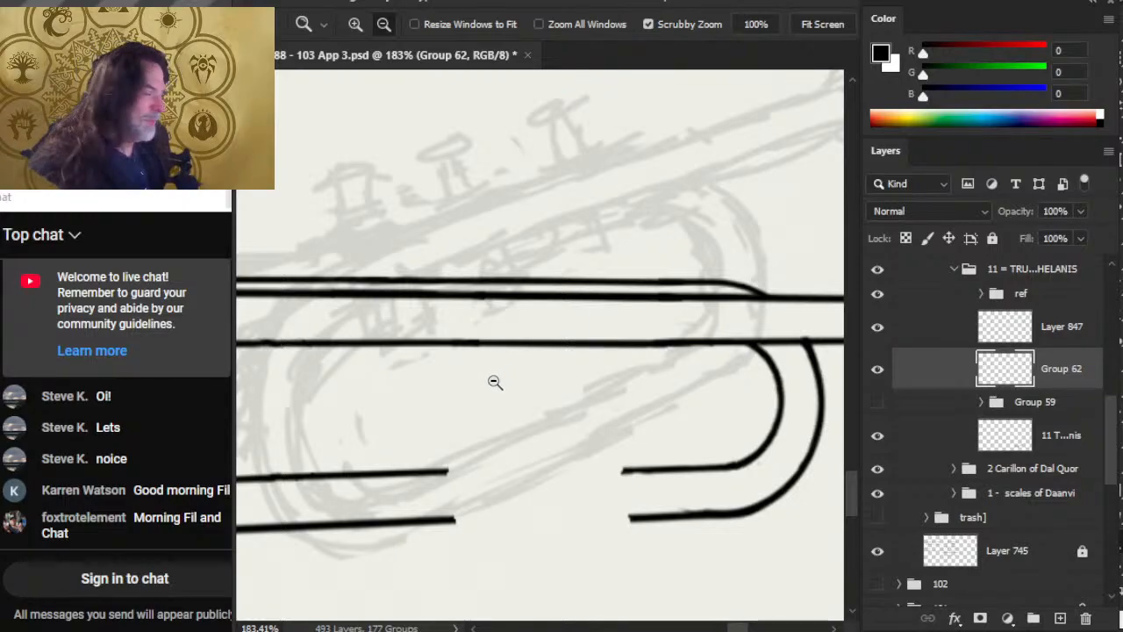
left_click(875, 368)
left_click(874, 368)
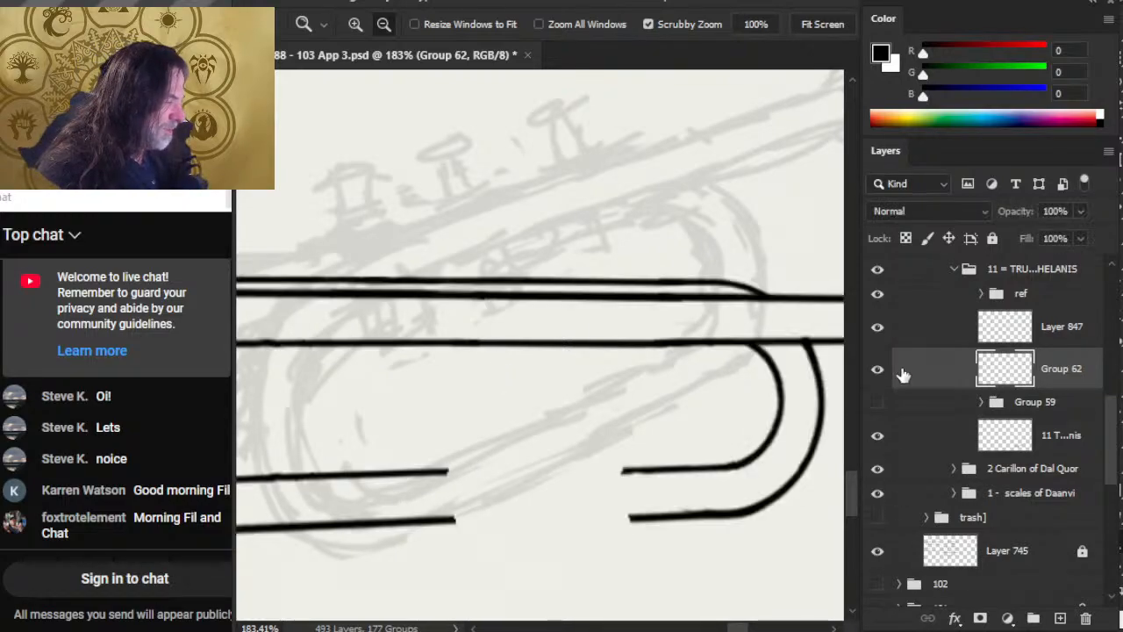
Merge Layer 847 with the bridging lines into Group 62
left_click_drag(770, 343, 682, 330)
key("e")
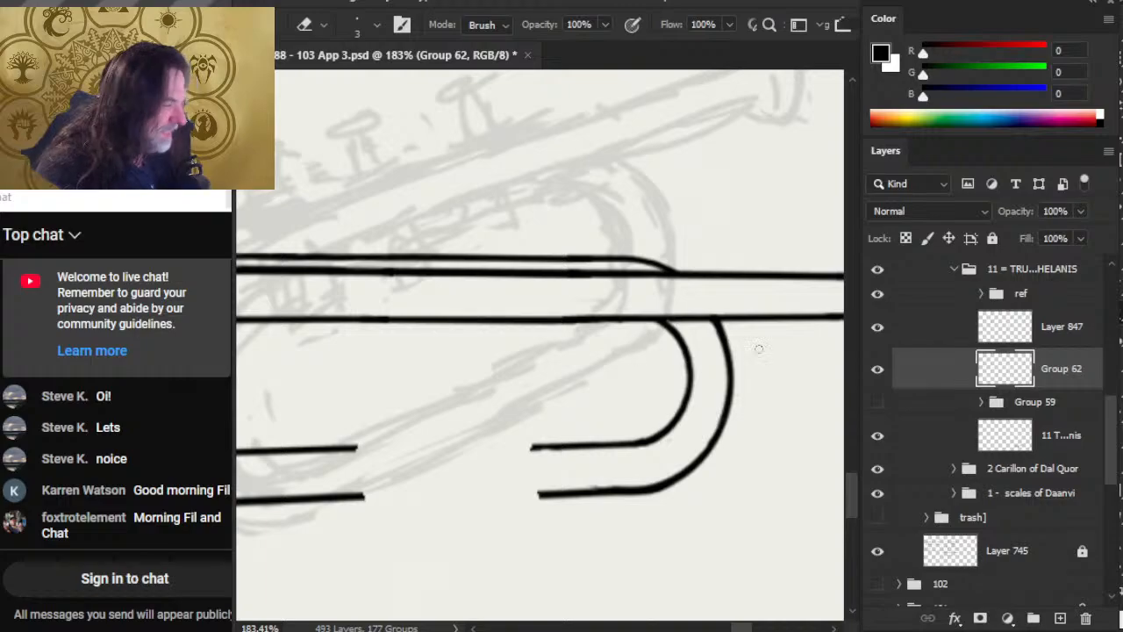
right_click(932, 338)
left_click(1003, 532)
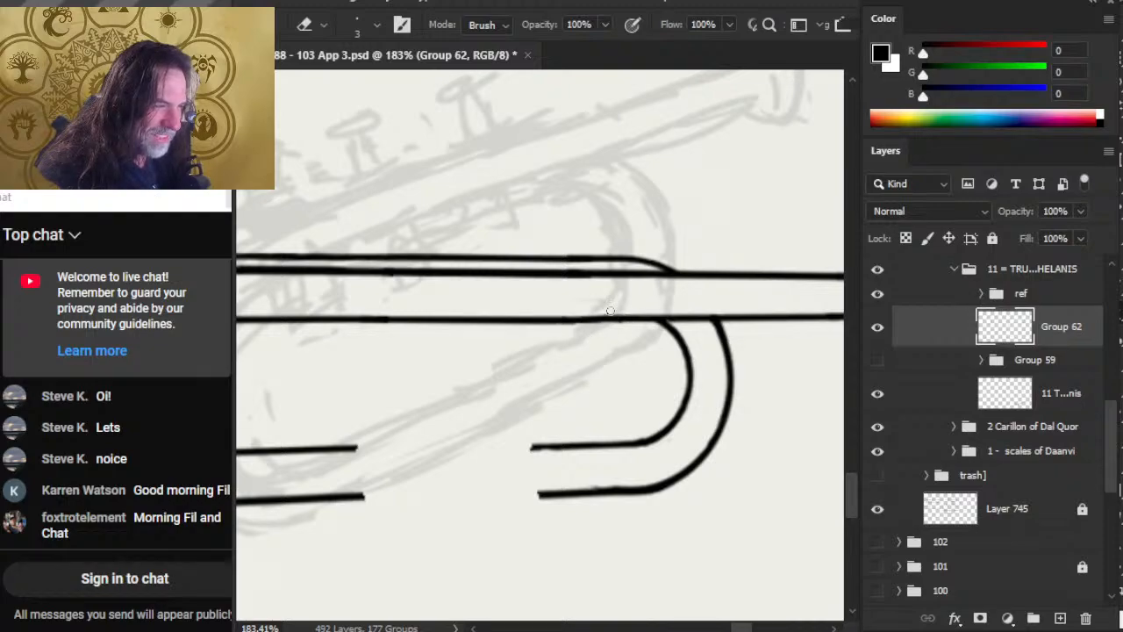
Clean the rough edges along the trumpet's long straight lines on Group 62 with a 3 px eraser
left_click(881, 339)
left_click(881, 342)
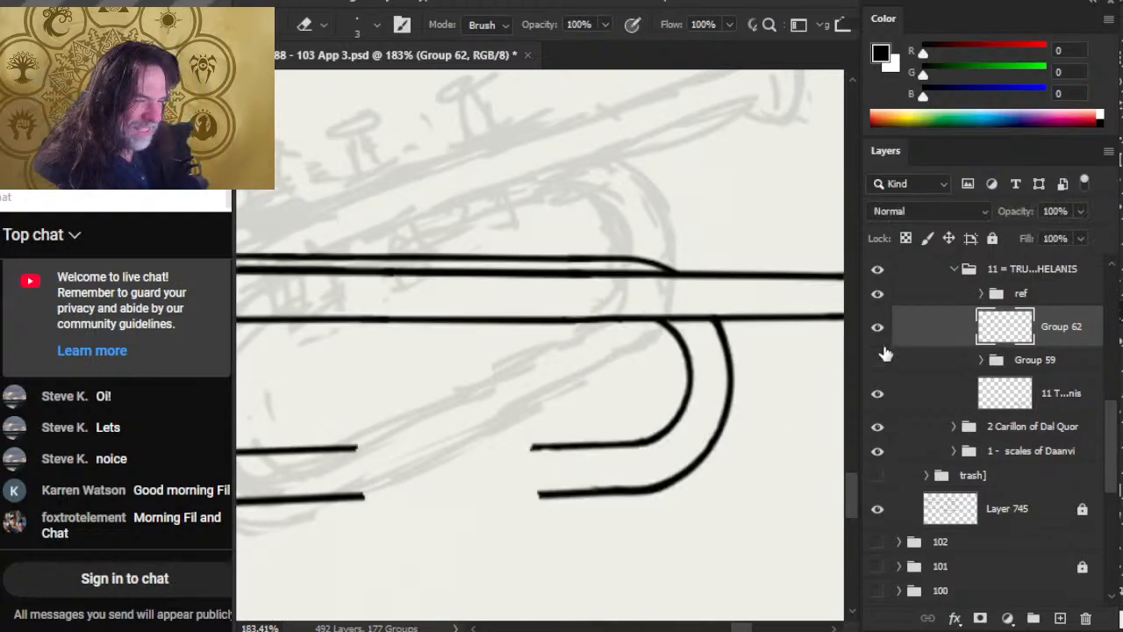
left_click_drag(539, 379, 702, 376)
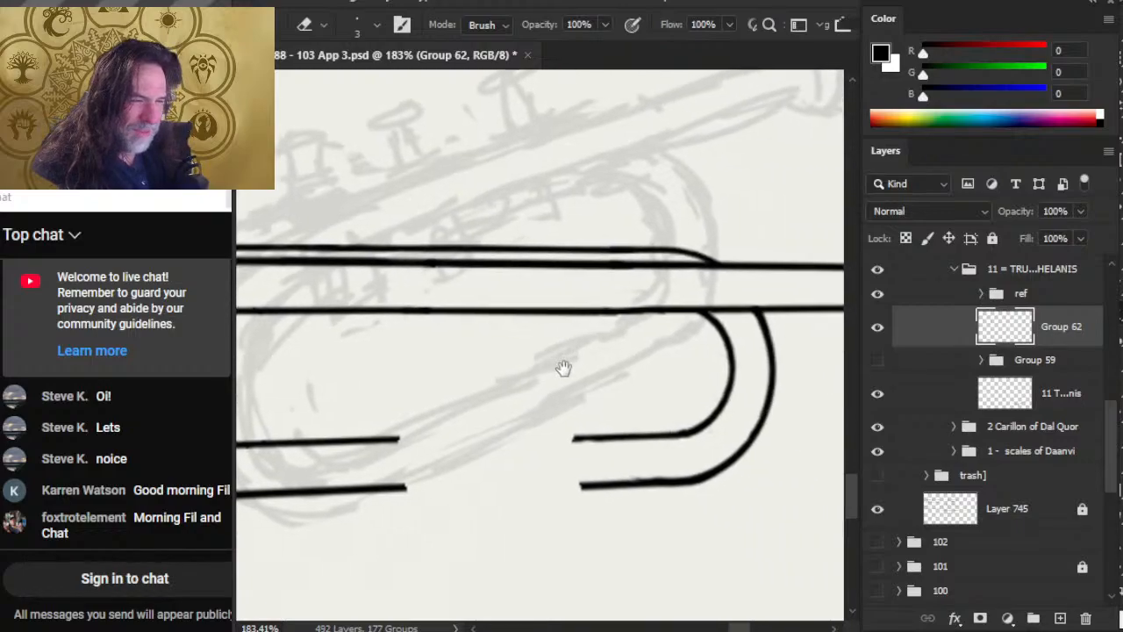
left_click_drag(562, 369, 757, 394)
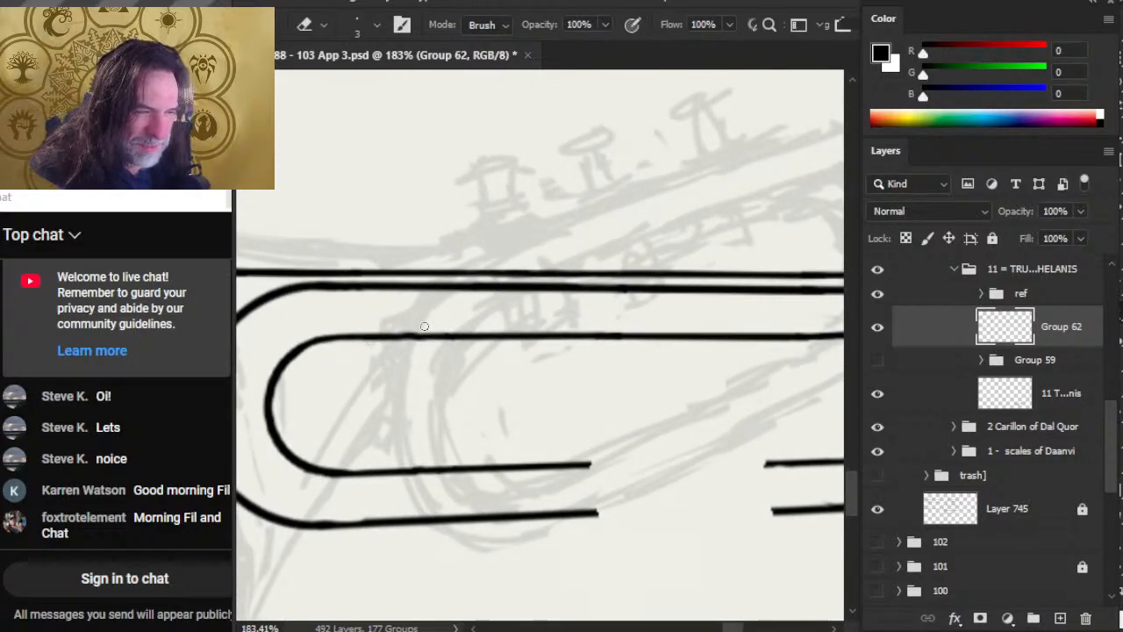
key("r")
key("bracketright")
key("bracketright")
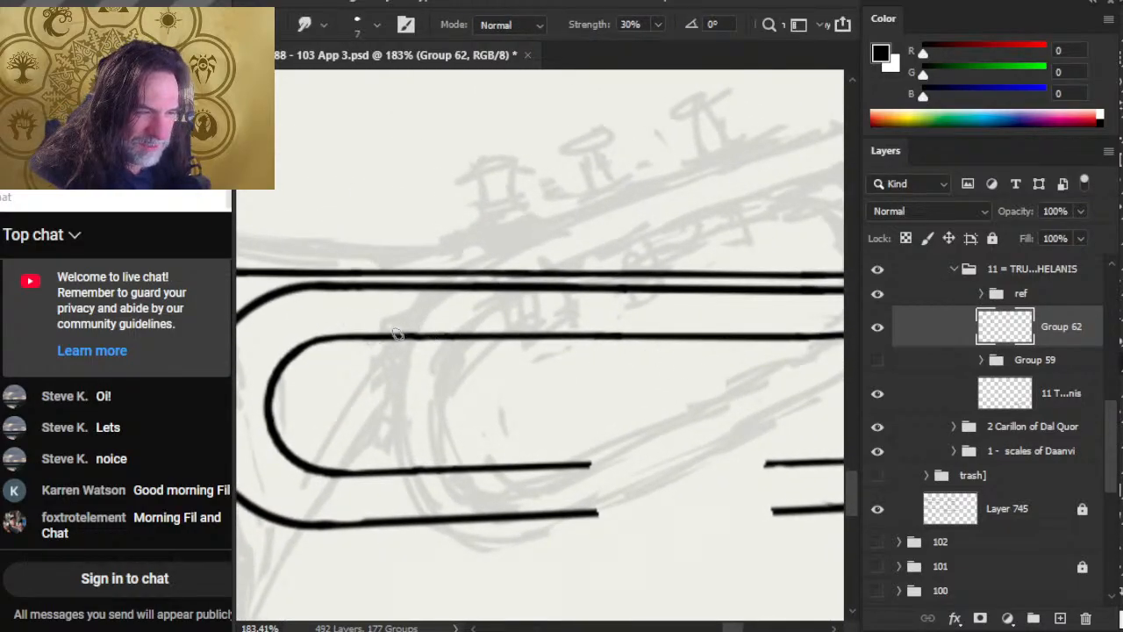
key("e")
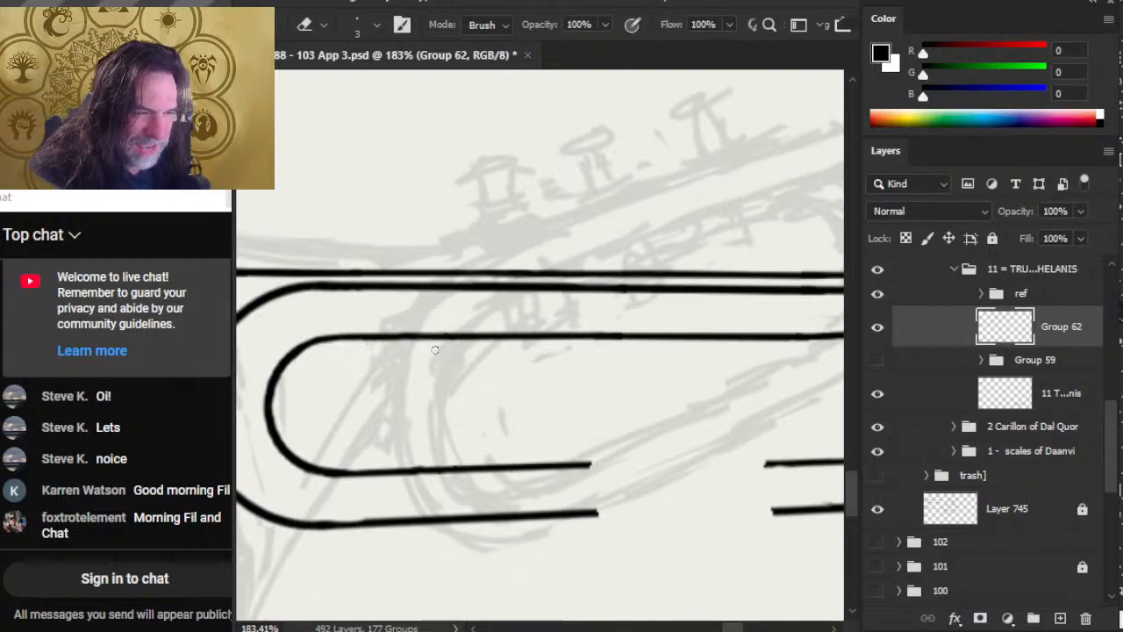
left_click_drag(646, 438, 384, 406)
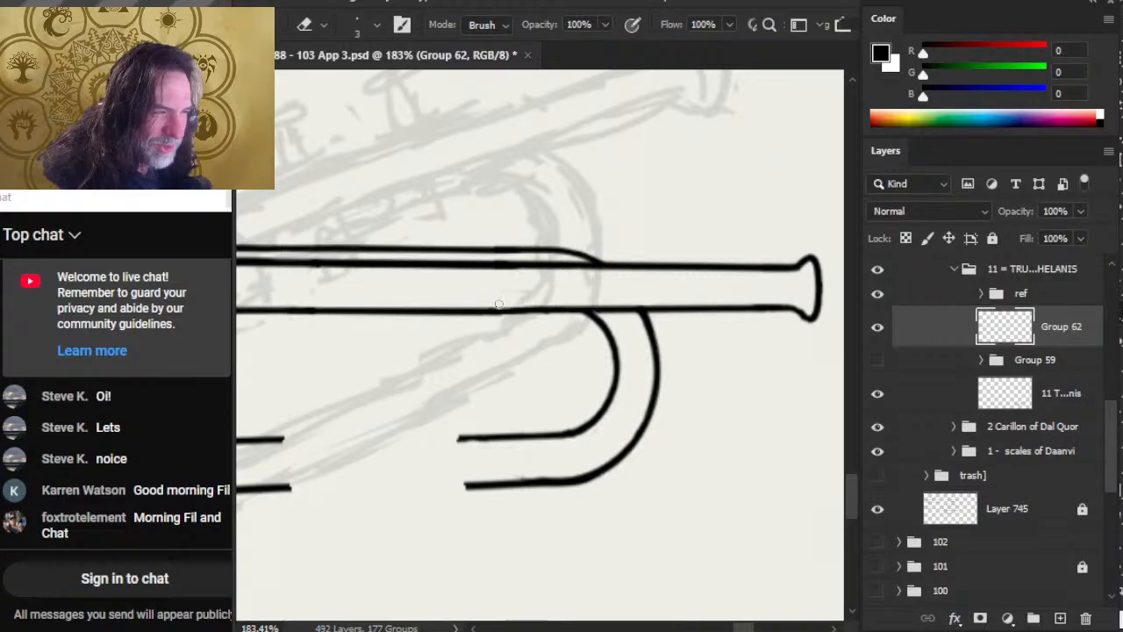
Check Group 62 by toggling its visibility, and refine the outer left bend where it meets the straight line with 3 px eraser and brush strokes
key("z")
left_click_drag(541, 350, 463, 364)
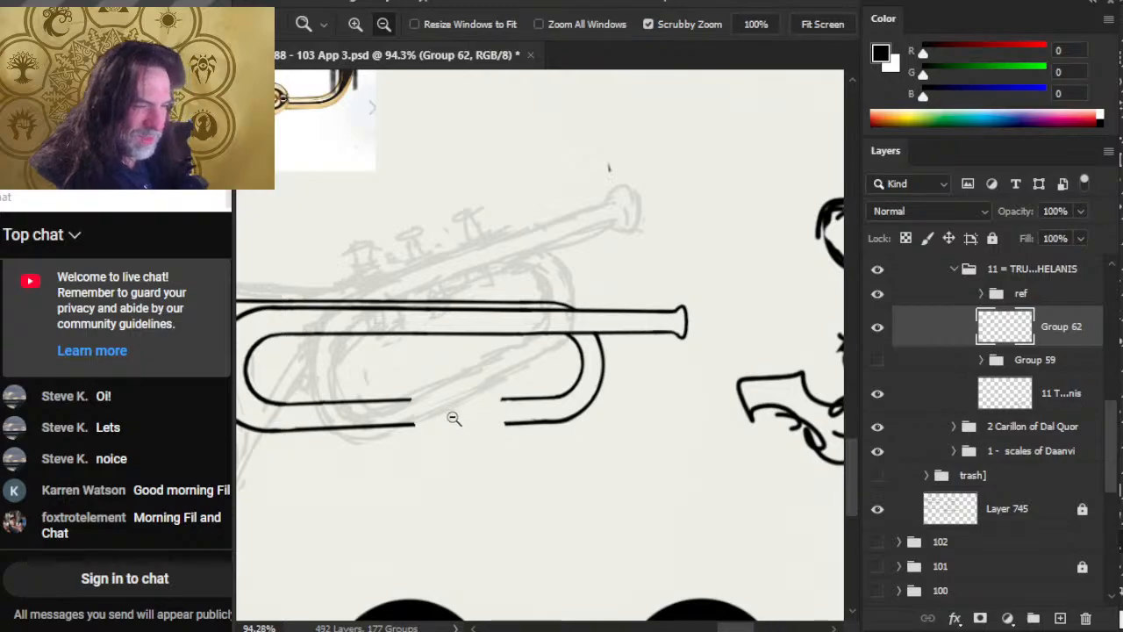
left_click_drag(451, 418, 602, 427)
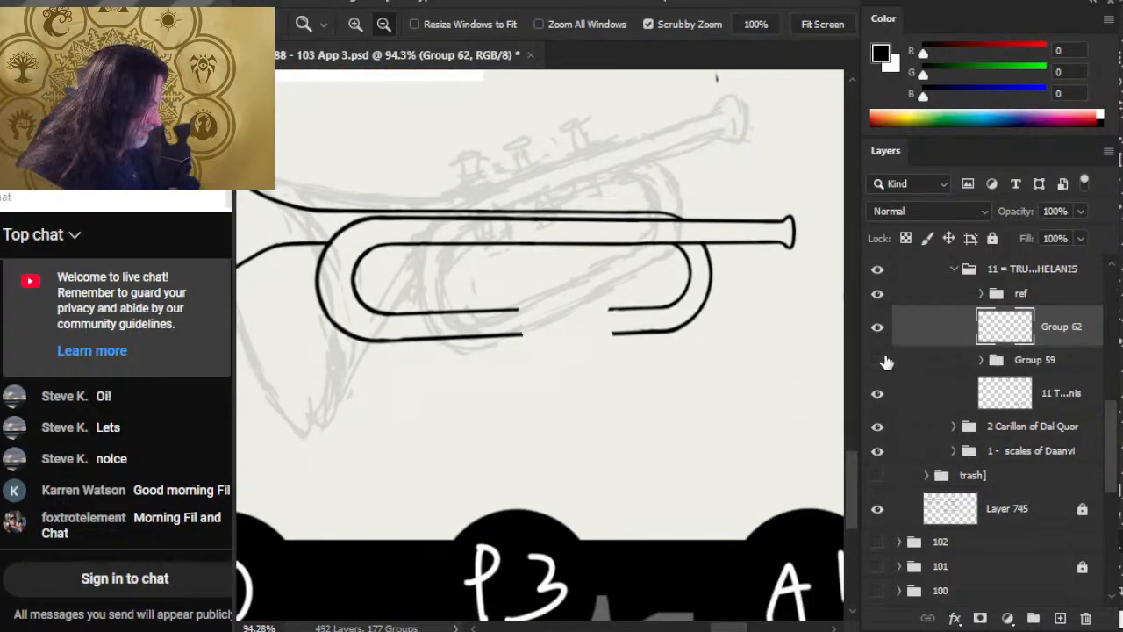
left_click(878, 327)
left_click(879, 327)
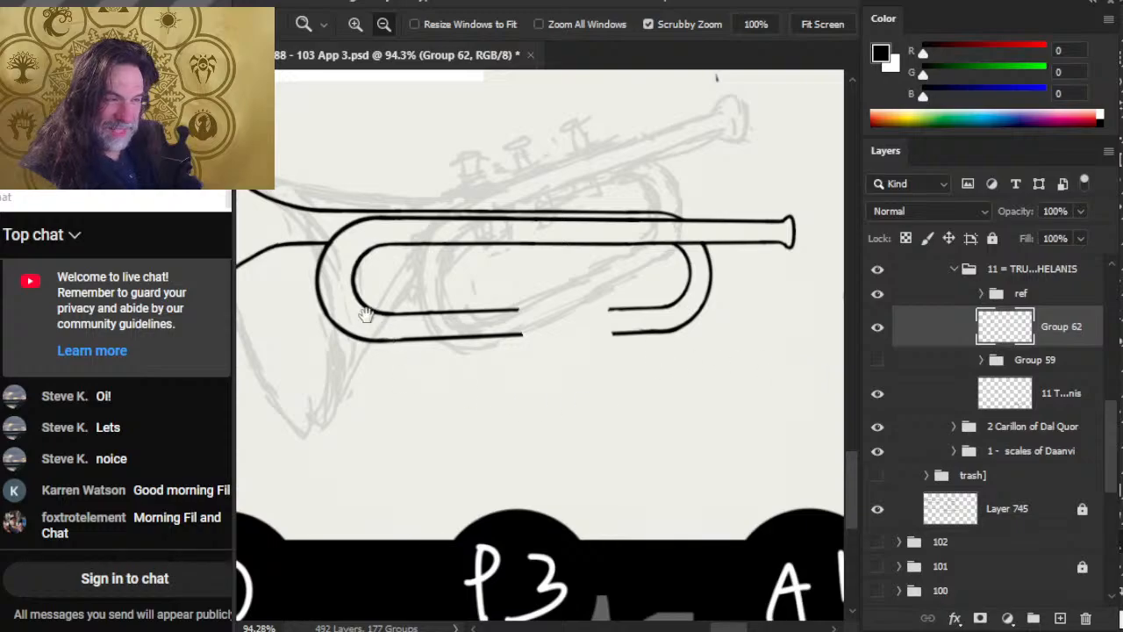
left_click_drag(366, 315, 447, 400)
scroll(447, 400, "up", 3)
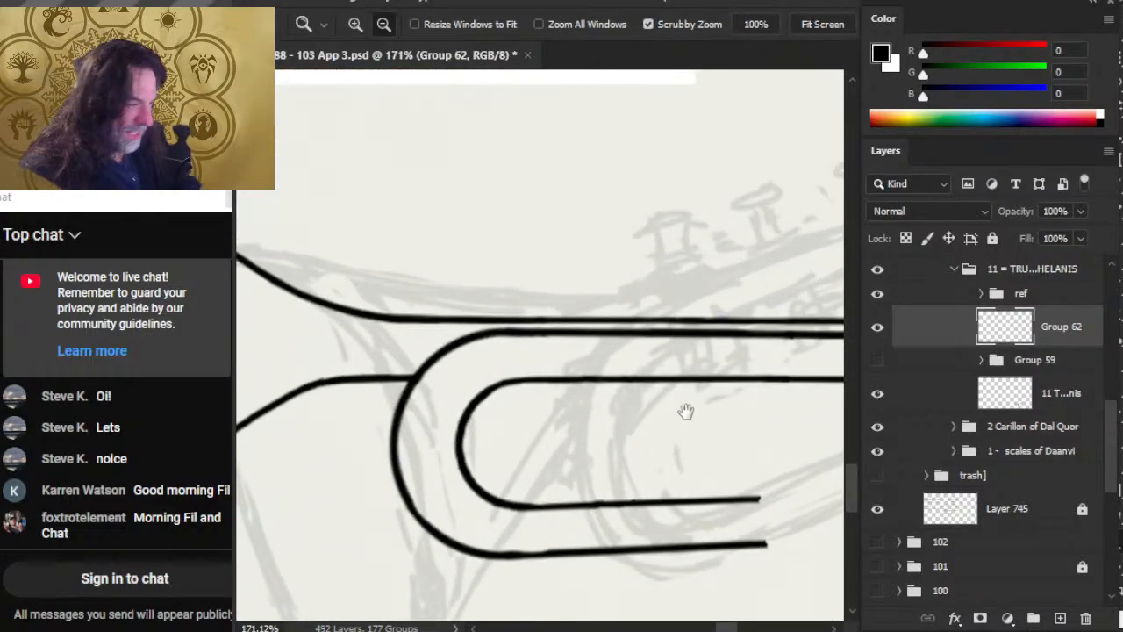
left_click_drag(685, 412, 647, 394)
scroll(534, 376, "up", 3)
key("e")
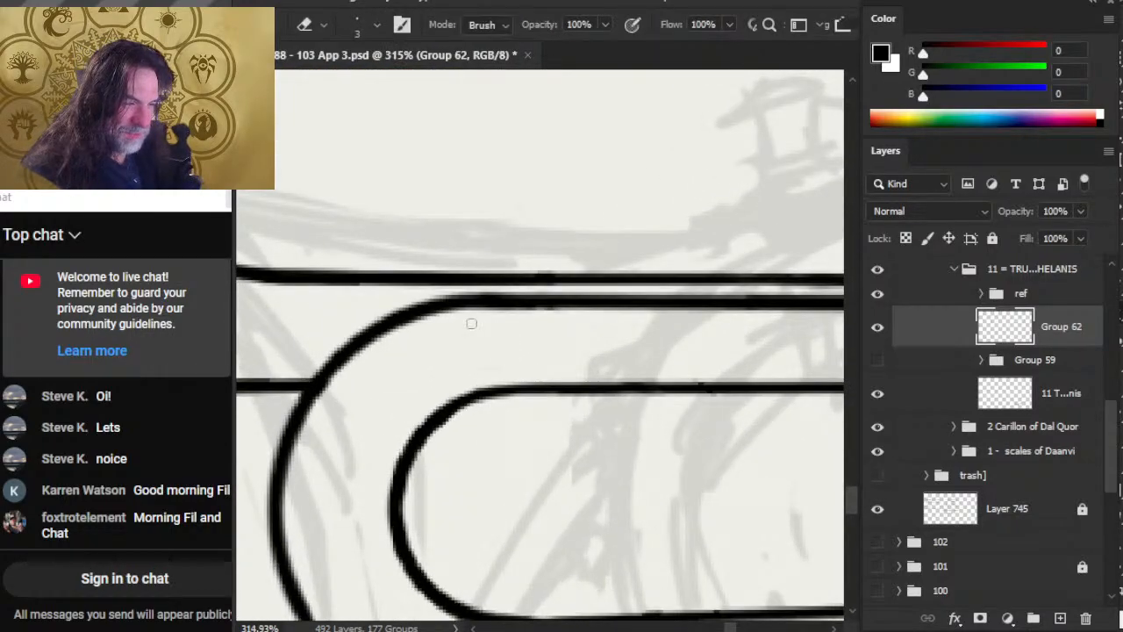
mouse_move(471, 324)
left_mouse_down()
mouse_move(474, 307)
mouse_move(492, 307)
mouse_move(472, 314)
left_mouse_up()
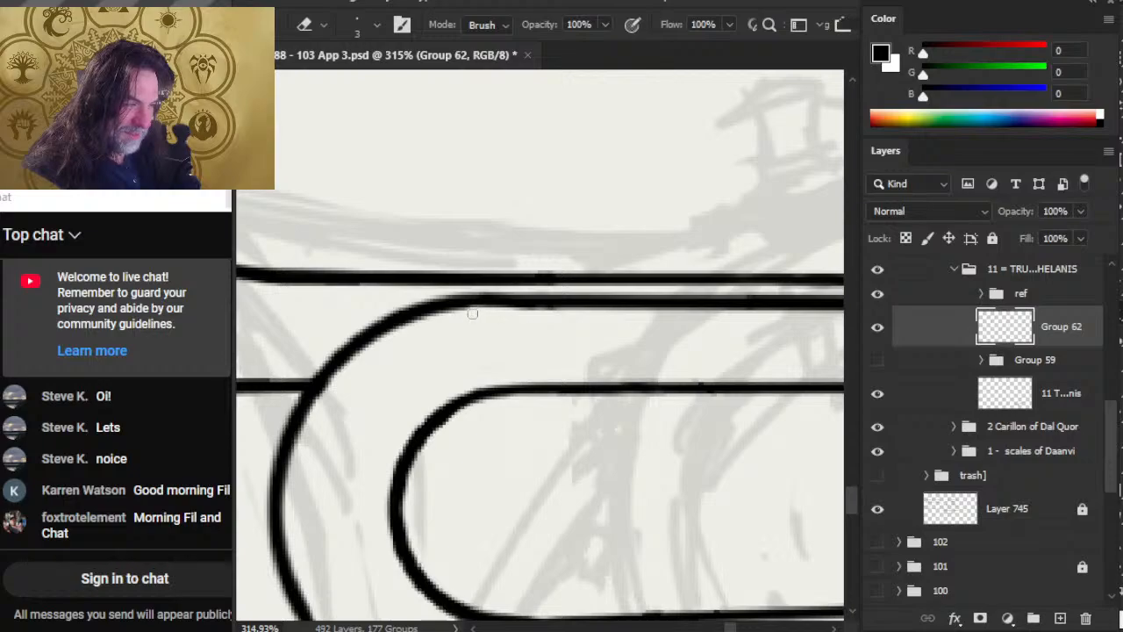
key("b")
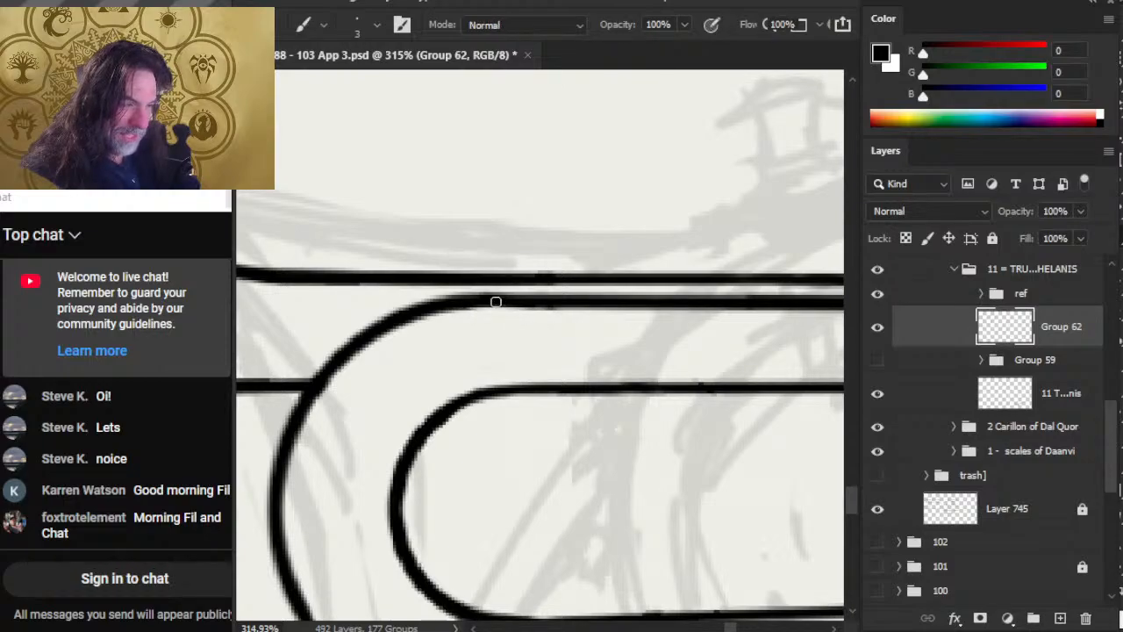
key("e")
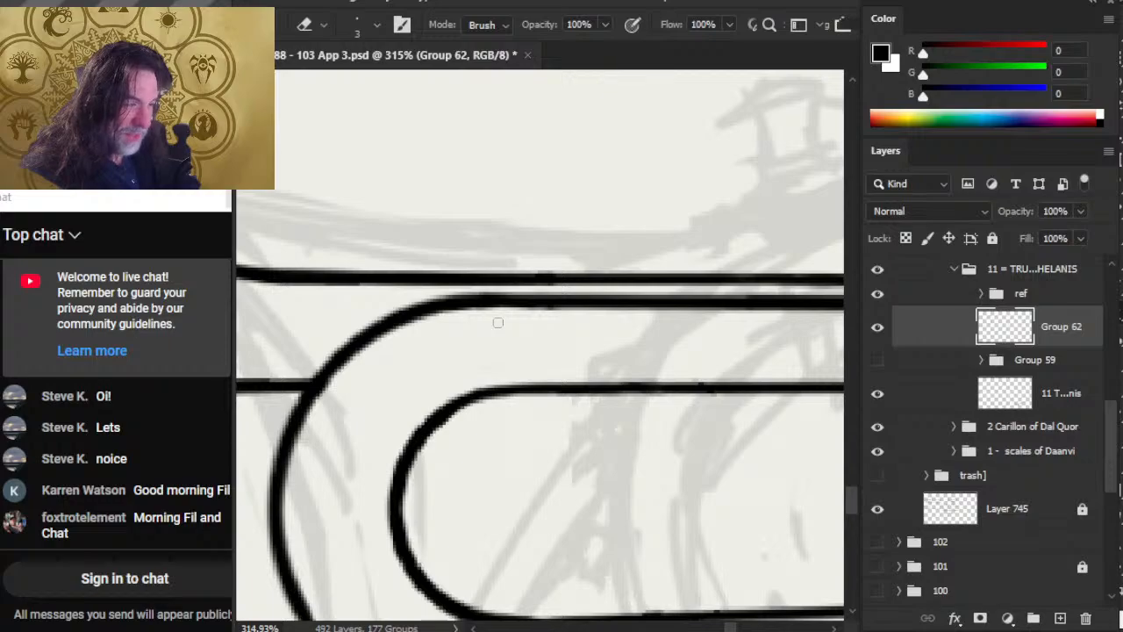
Straighten the third line near the right bend with a 3 px straight brush stroke and erase the excess along its underside
key("ctrl+space")
left_click_drag(663, 409, 616, 404)
left_click_drag(709, 482, 502, 387)
left_click_drag(728, 427, 515, 383)
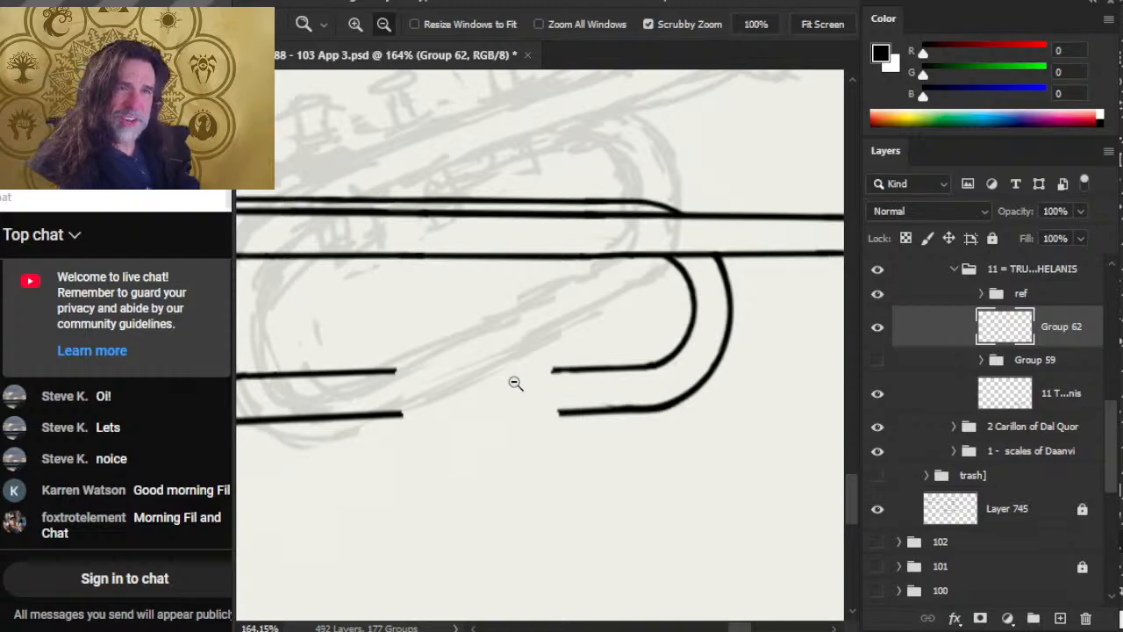
left_click_drag(576, 269, 626, 308)
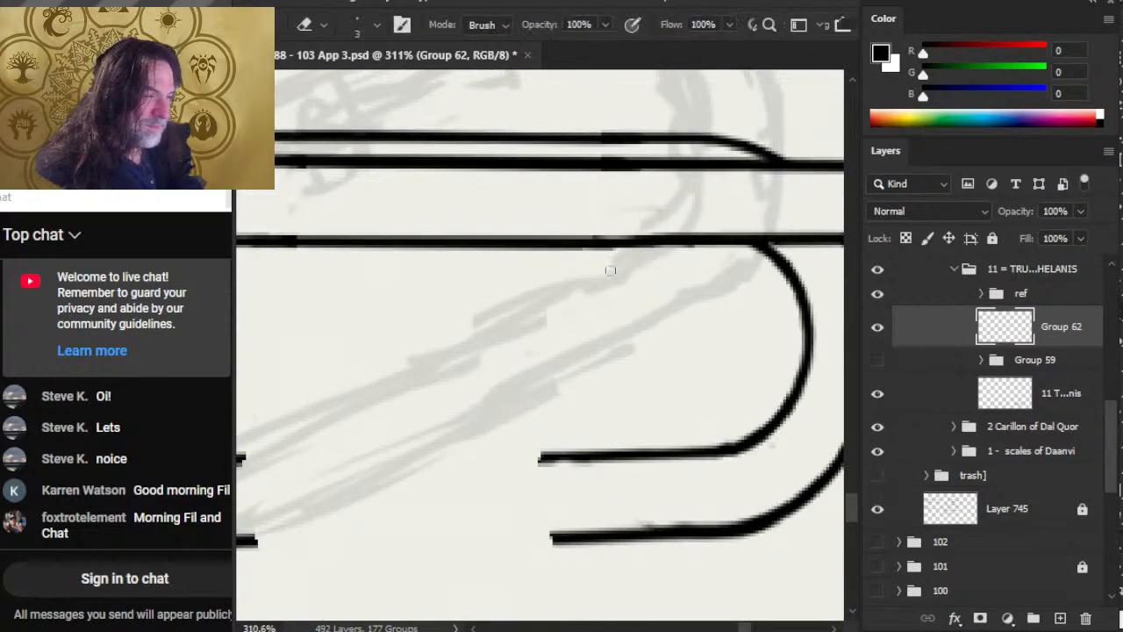
key("b")
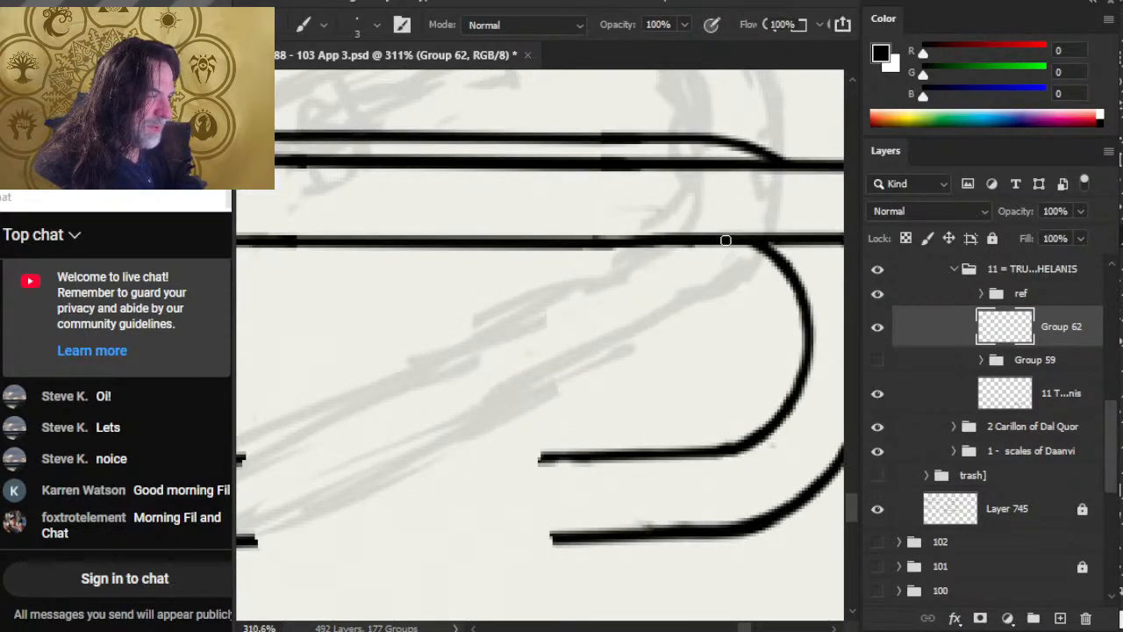
key("shift")
left_click(478, 243, "shift")
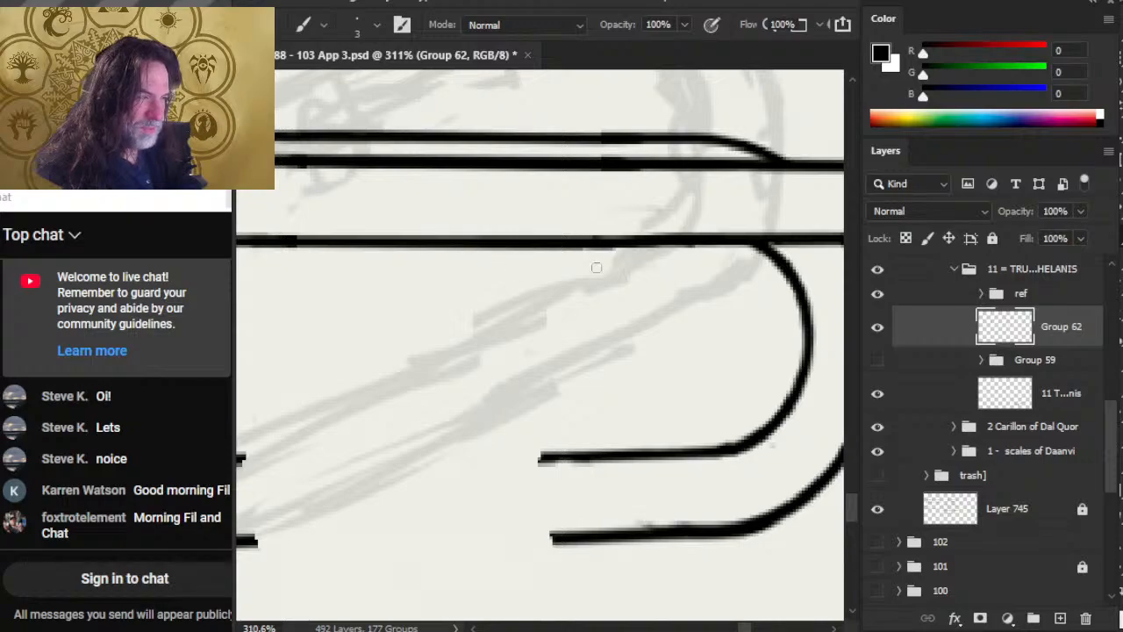
key("e")
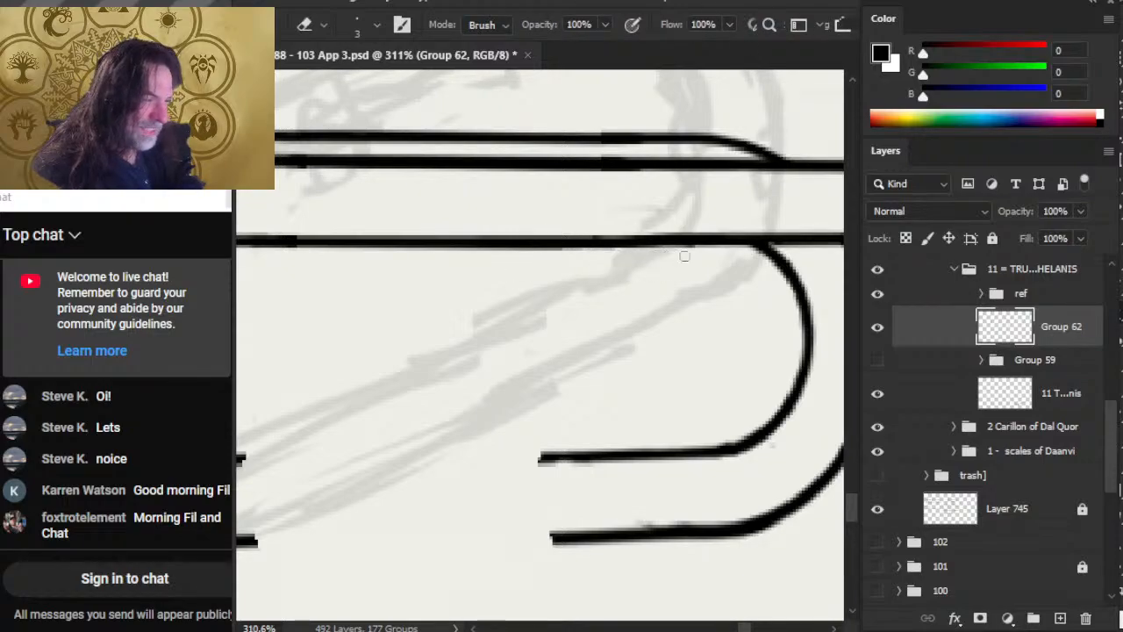
Erase the bumps along the lower straight end of the outer right bend with straight 3 px eraser strokes
key("z")
left_click(523, 274, "alt")
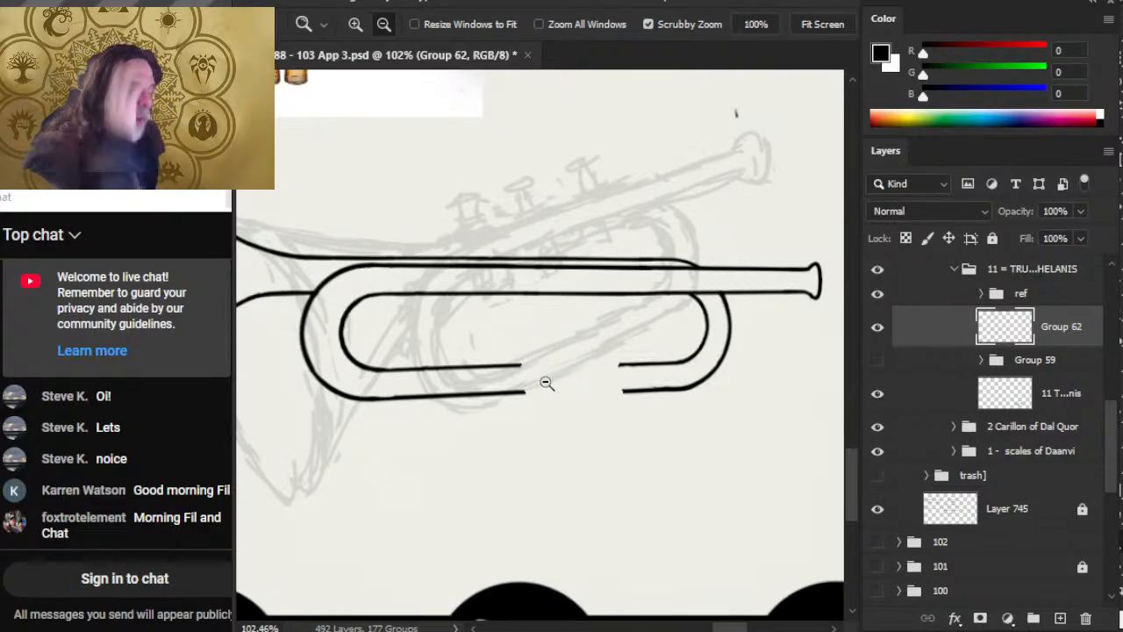
left_click_drag(659, 413, 763, 394)
key("e")
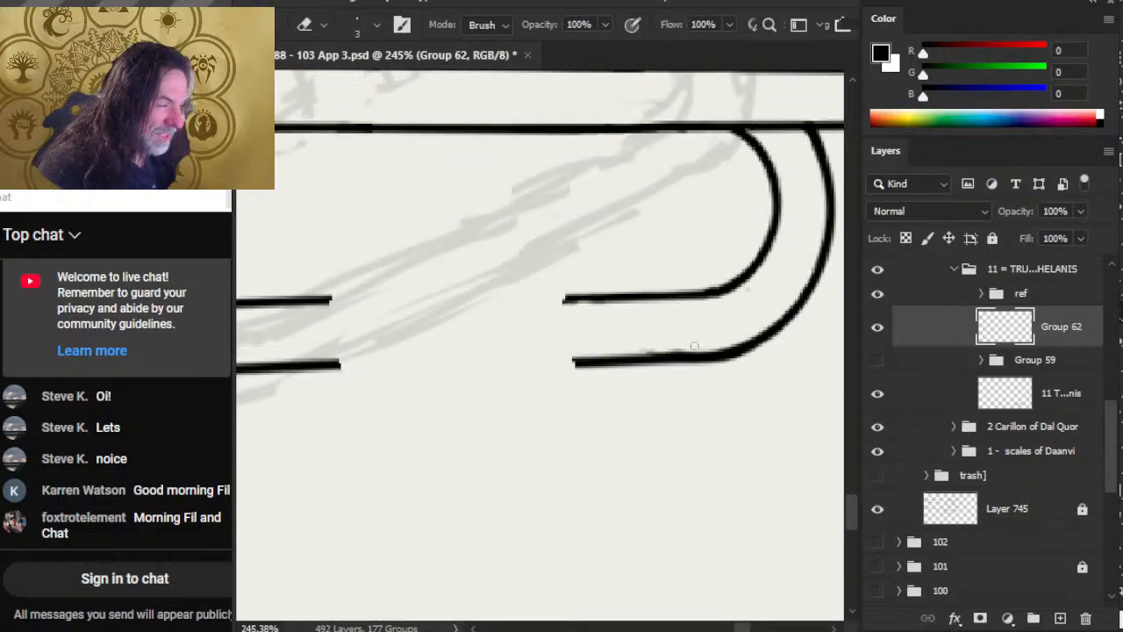
left_click(576, 358, "shift")
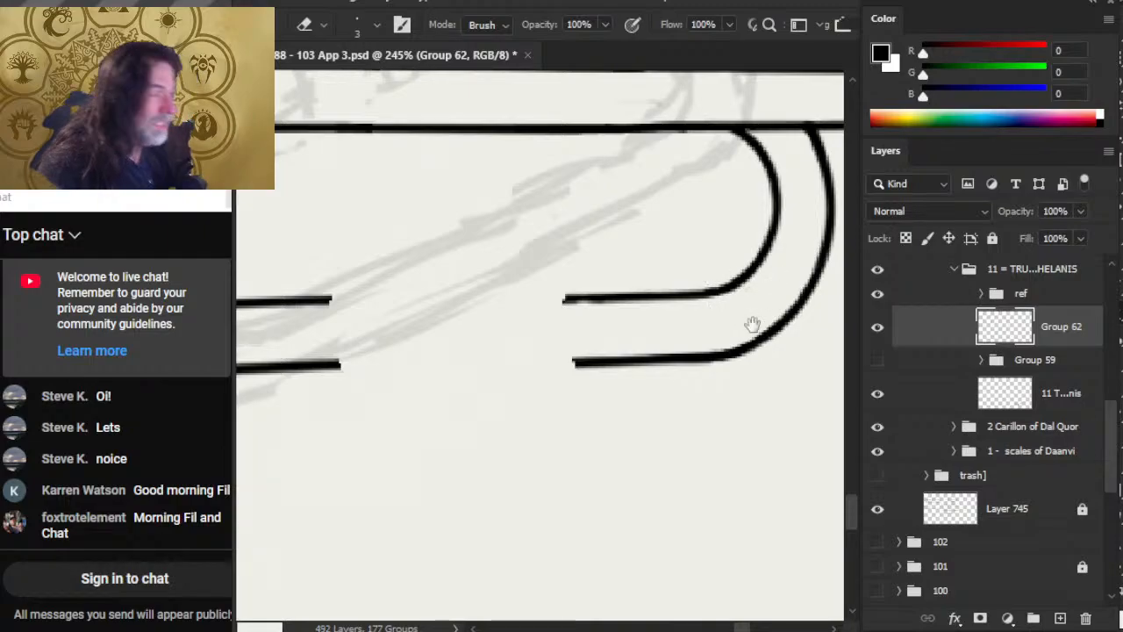
Touch up the lower straight end of the inner right bend with the 3 px brush and eraser
left_click_drag(758, 331, 678, 360)
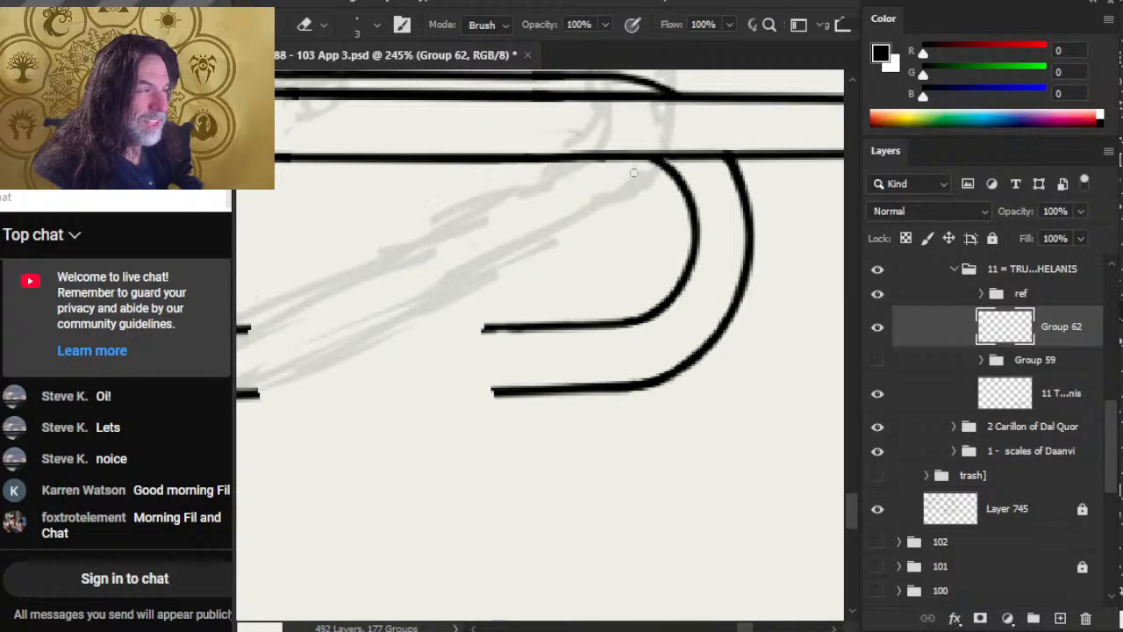
key("b")
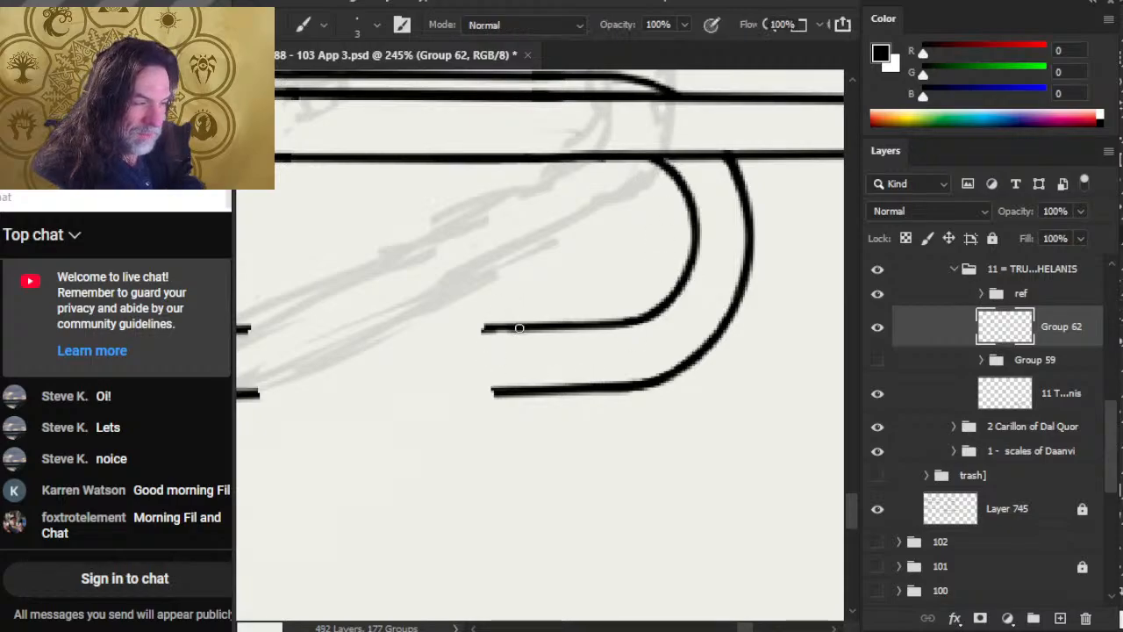
key("e")
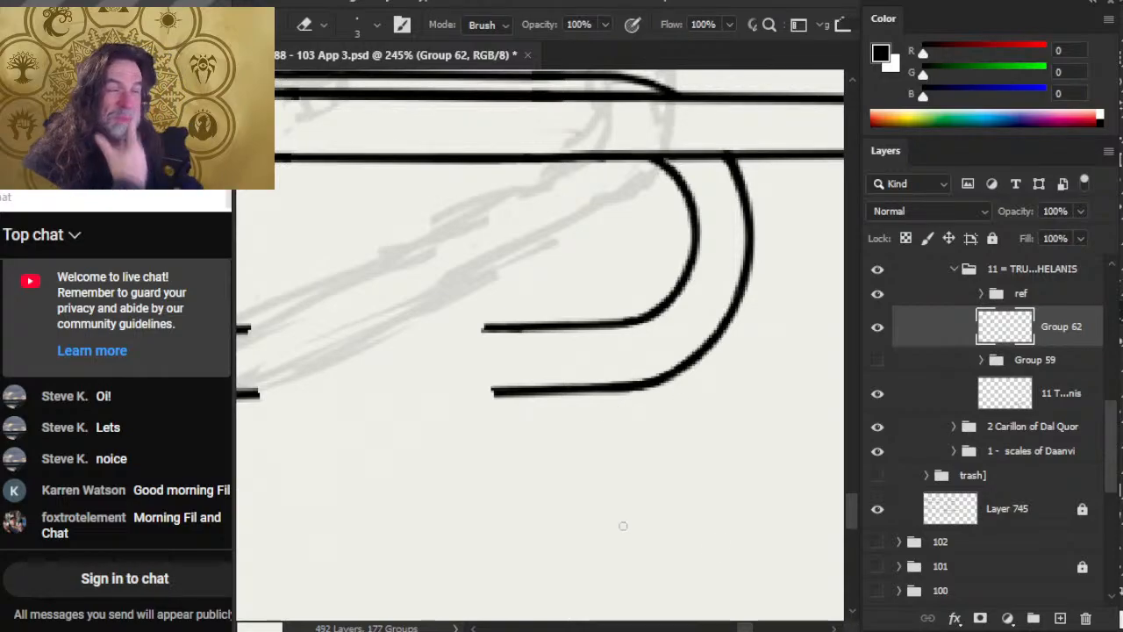
Check Group 62 by toggling its visibility, add a new layer above it, and set the brush to 3 px
left_click(880, 332)
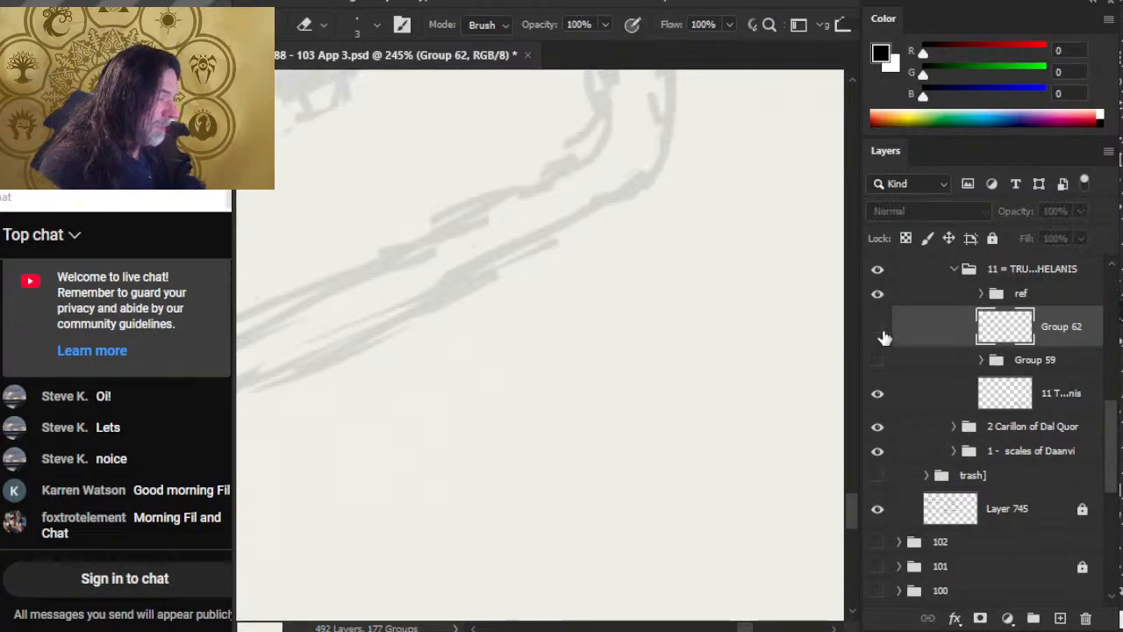
left_click(881, 332)
left_click(1059, 618)
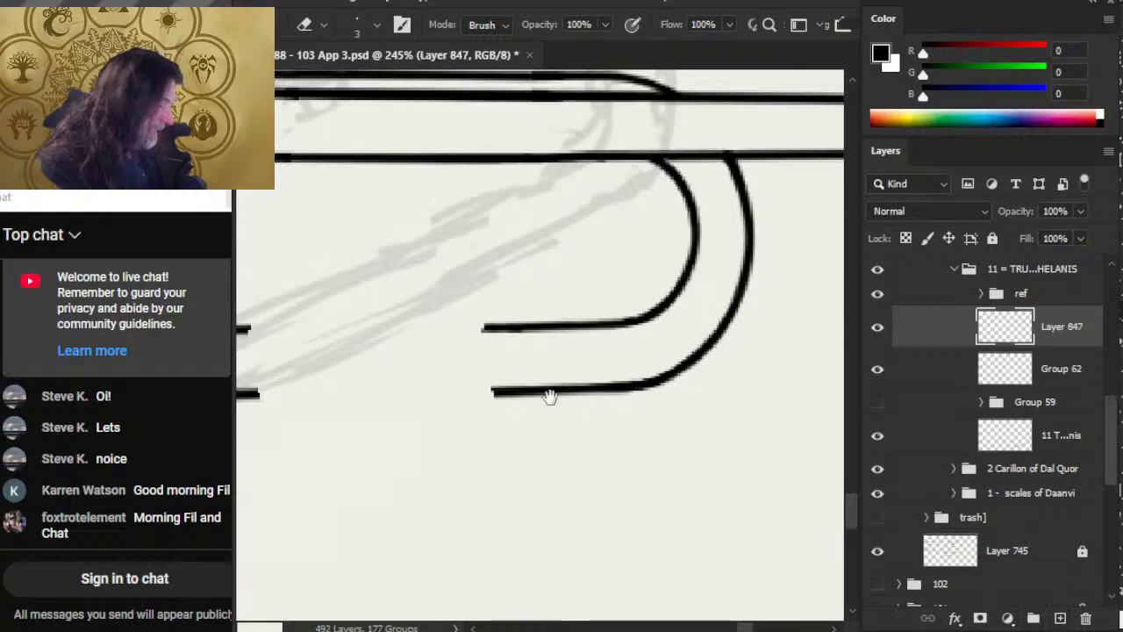
left_click_drag(546, 394, 646, 343)
key("b")
key("bracketright")
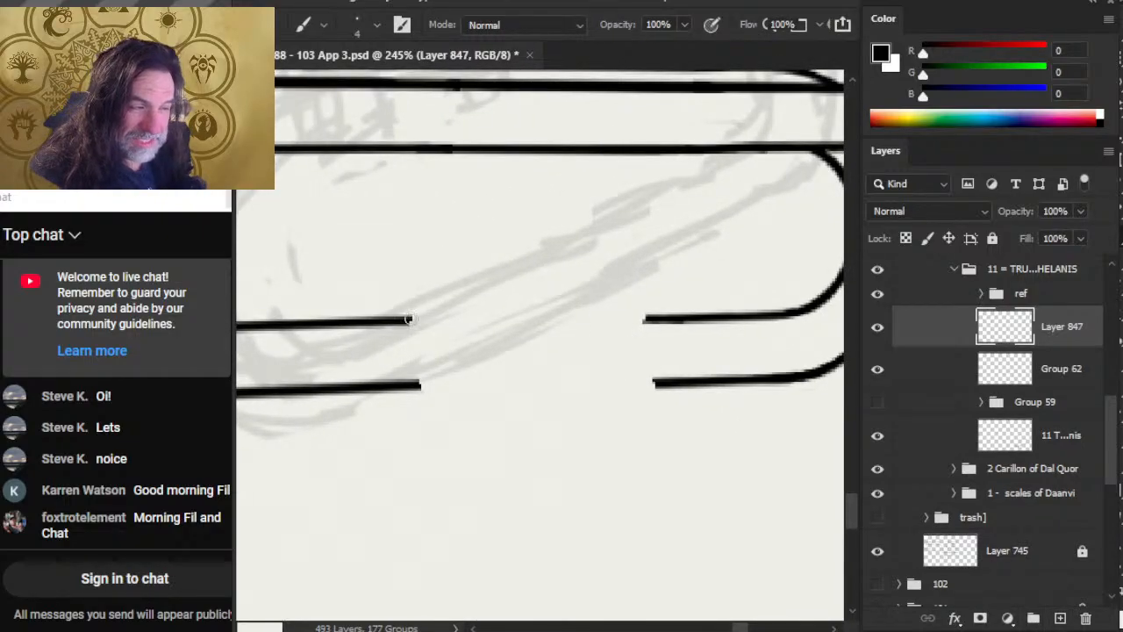
key("bracketleft")
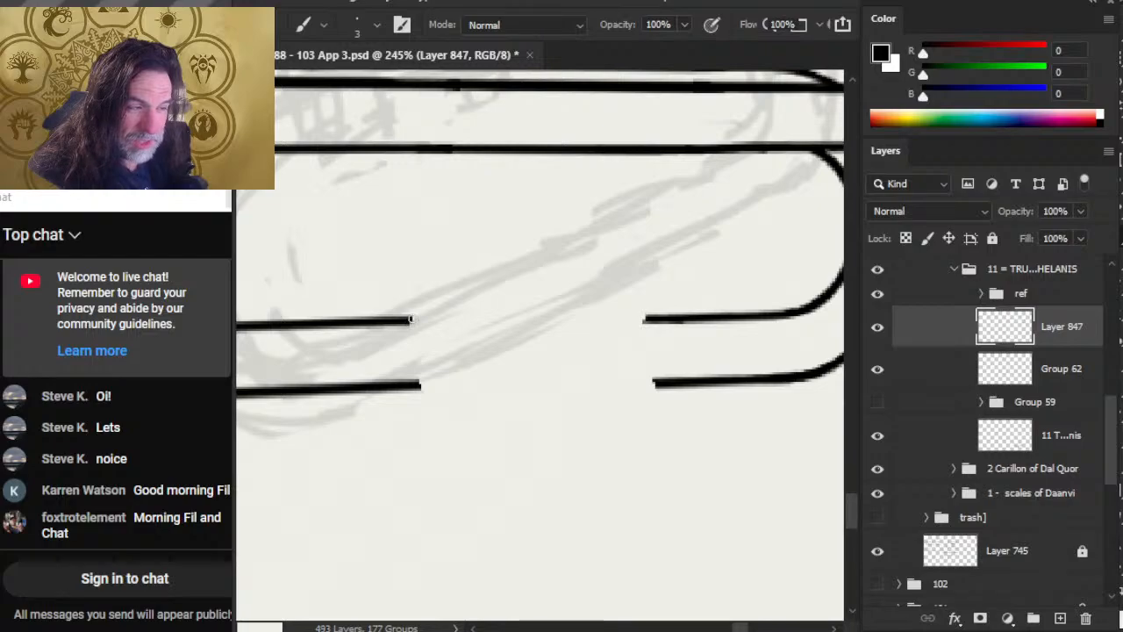
Bridge the gap in the inner lower tube line with overlapping straight 3 px brush strokes, undoing misaligned ones
key("shift")
left_click(679, 321, "shift")
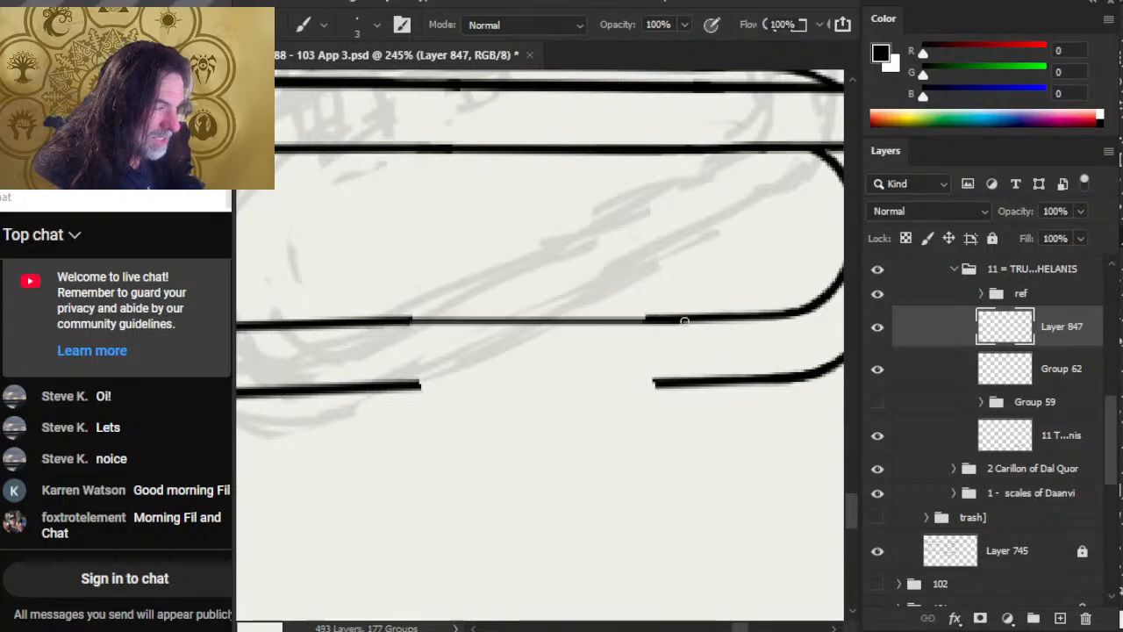
key("ctrl+z")
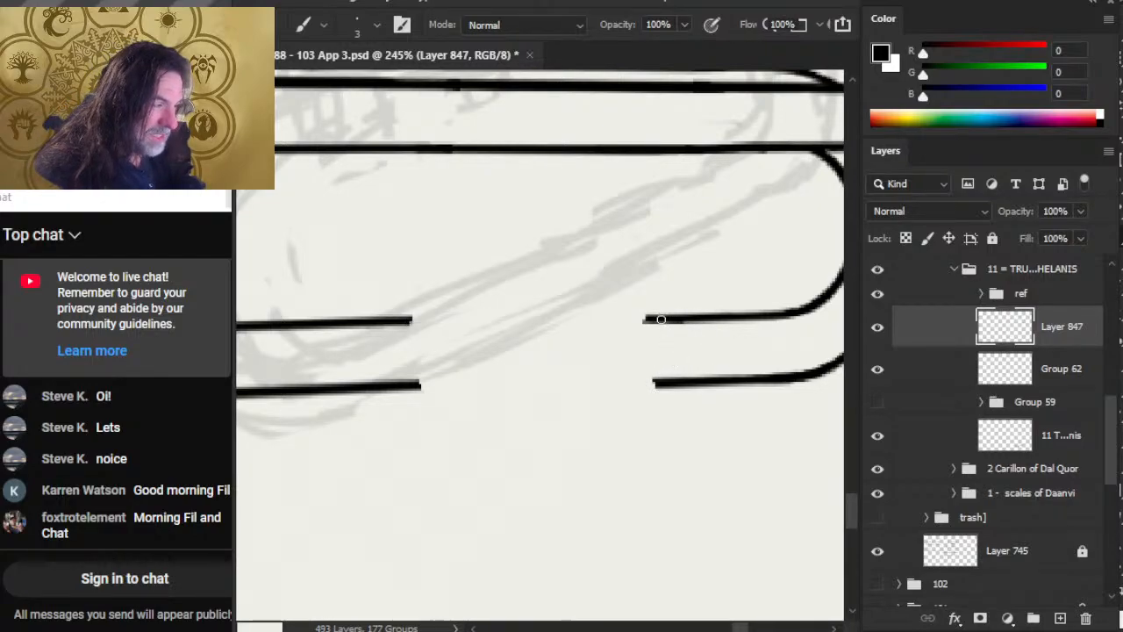
left_click(406, 321, "shift")
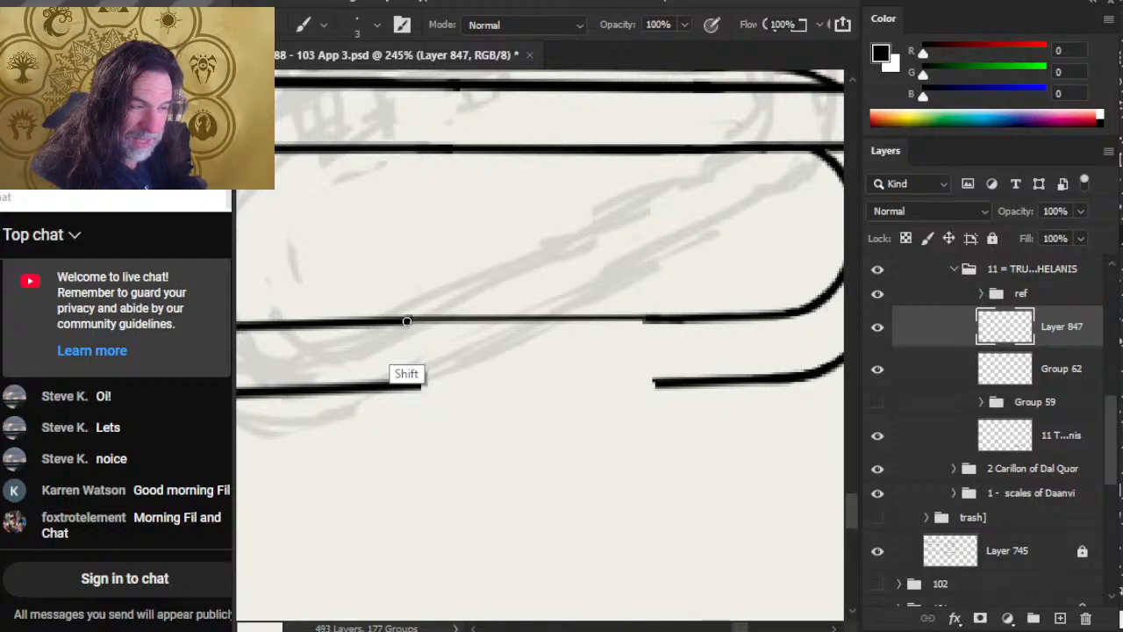
left_click(669, 323, "shift")
key("ctrl+z")
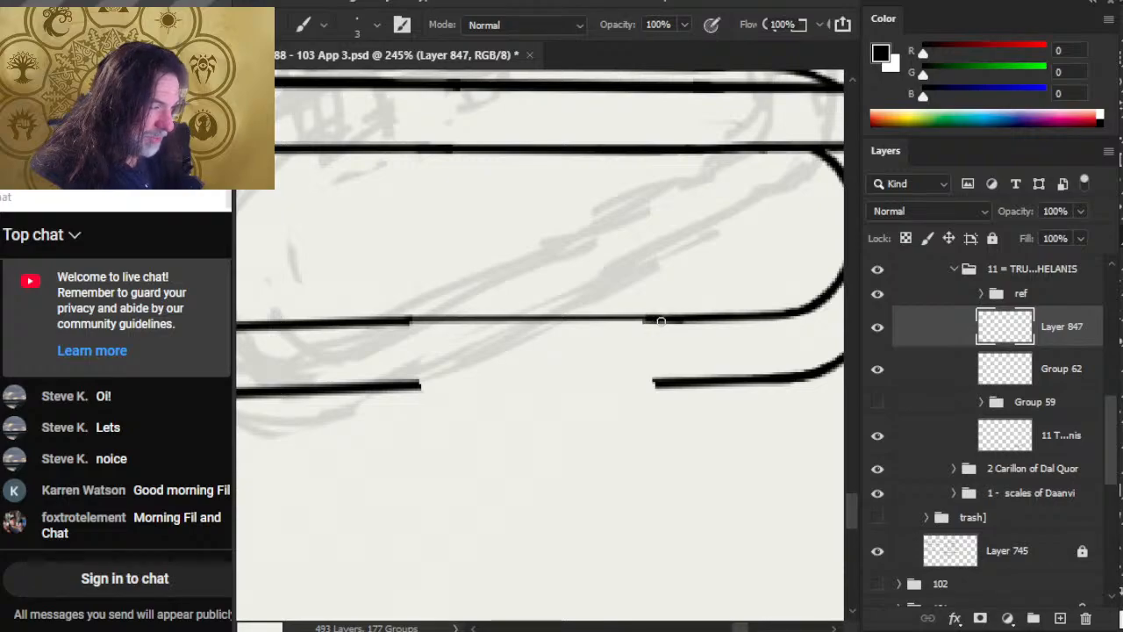
left_click(405, 322, "shift")
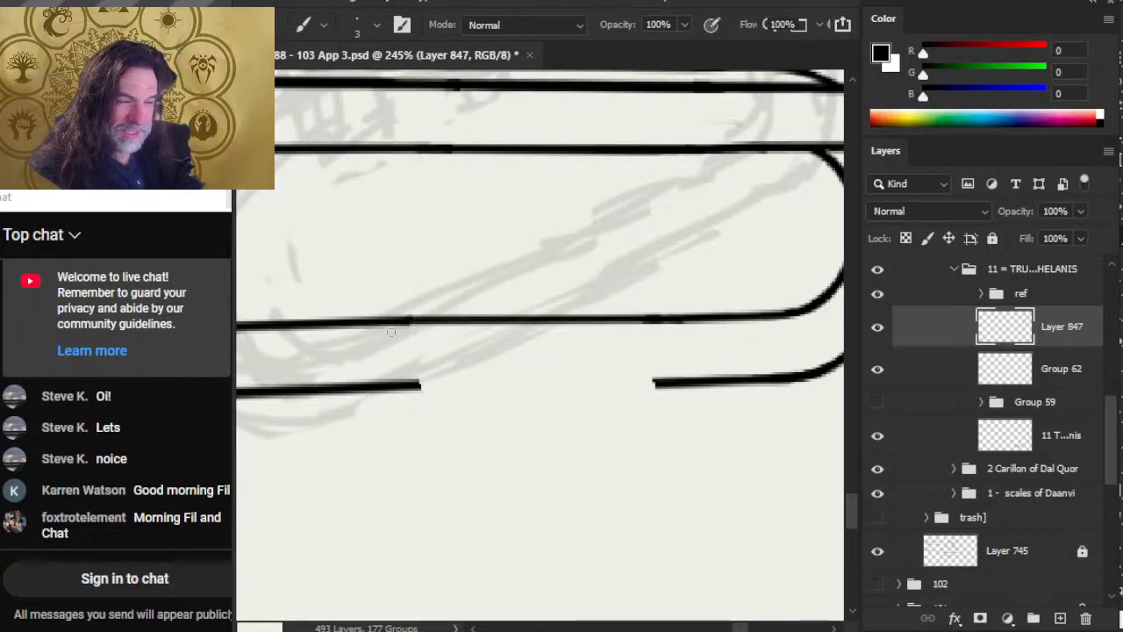
key("e")
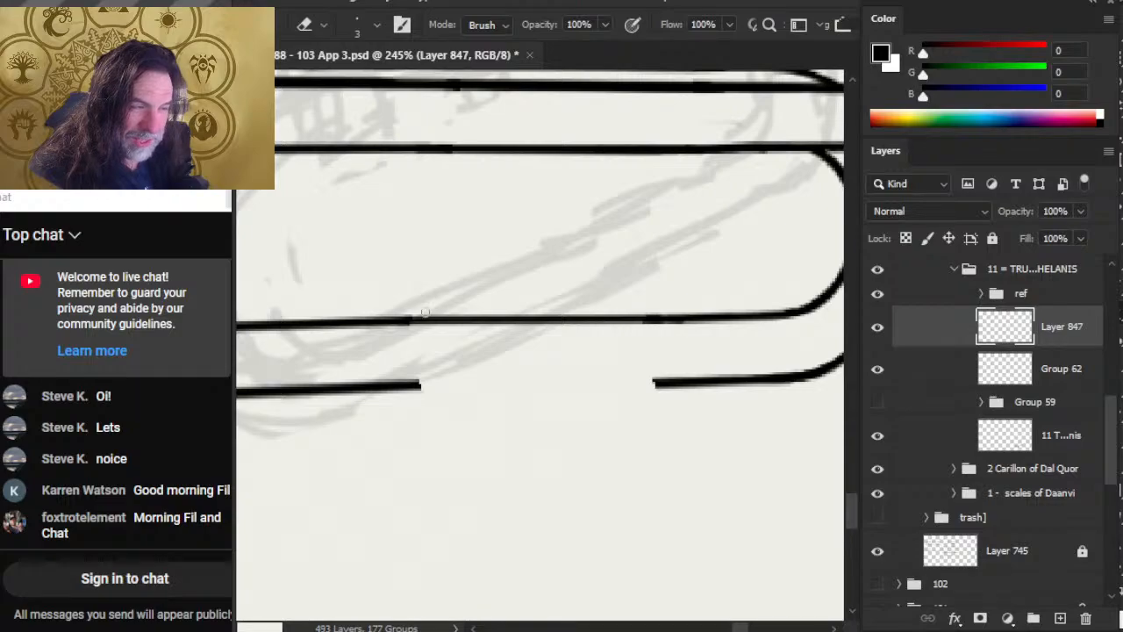
key("b")
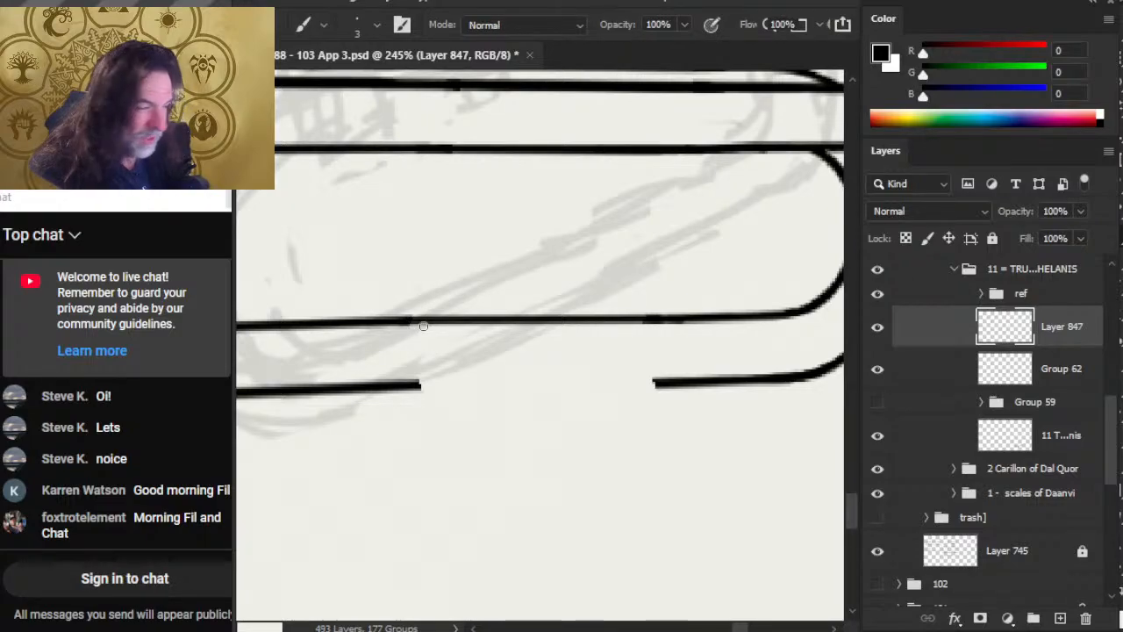
left_click(658, 320, "shift")
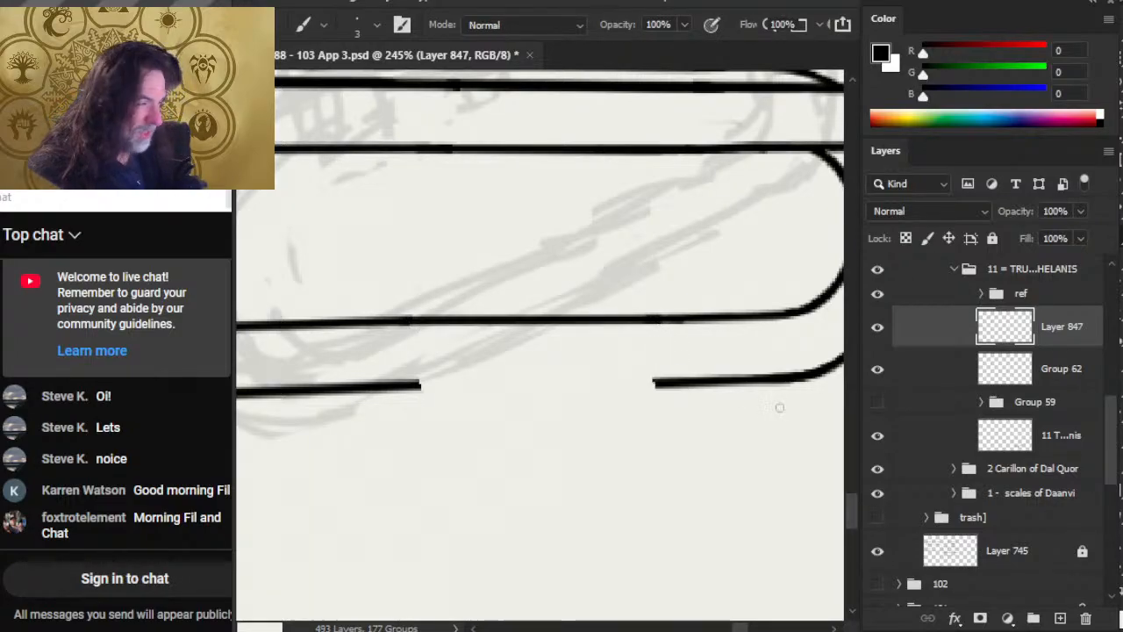
Compare the bridging line by toggling its layer's visibility, and merge that layer down into Group 62
left_click(877, 326)
left_click(878, 327)
key("e")
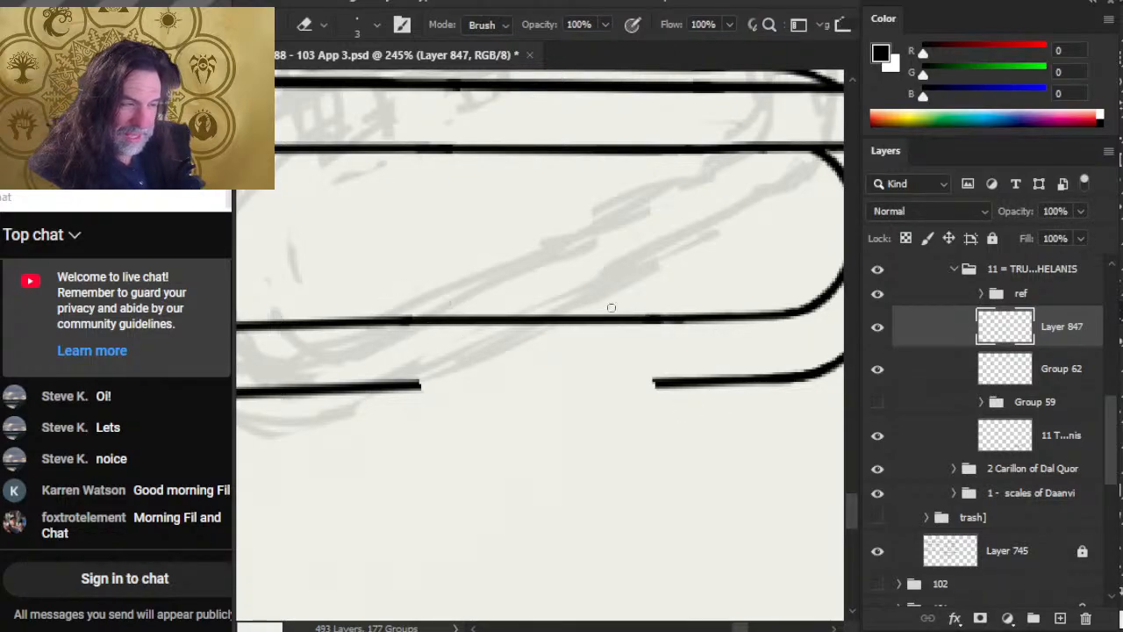
right_click(930, 331)
left_click(984, 532)
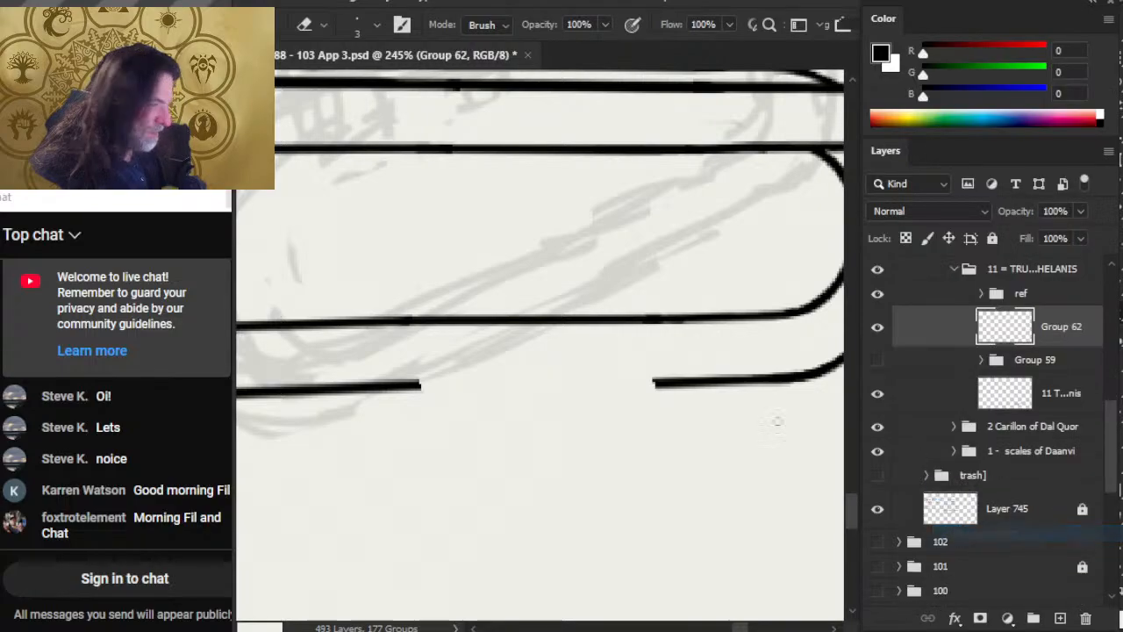
Smooth the right join of the bridged inner lower line with 3 px brush and eraser strokes
key("r")
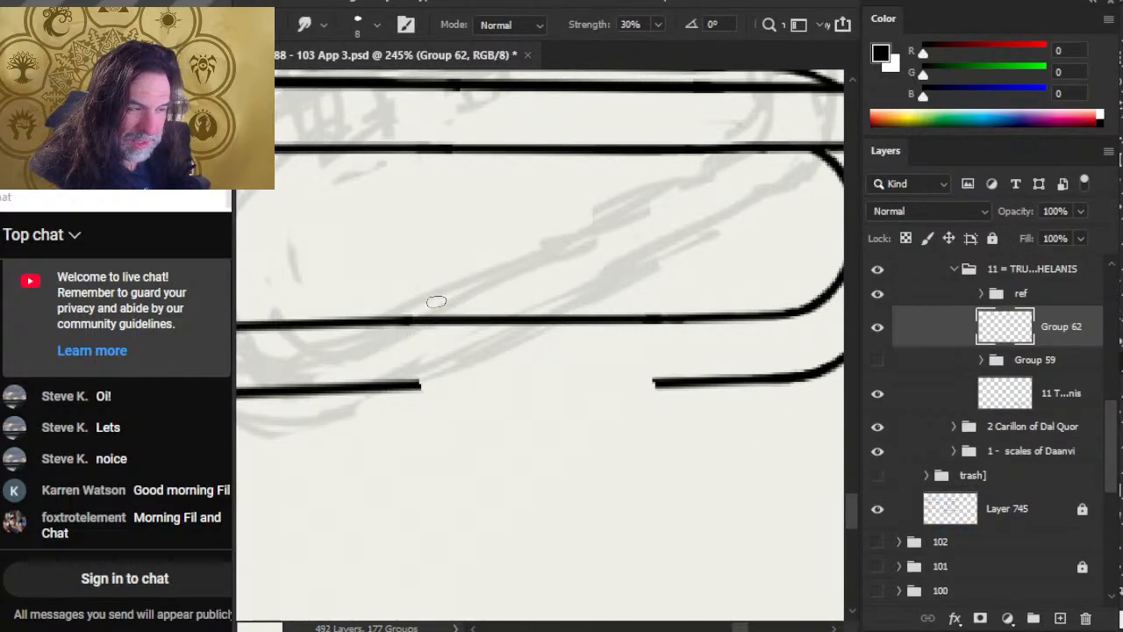
key("b")
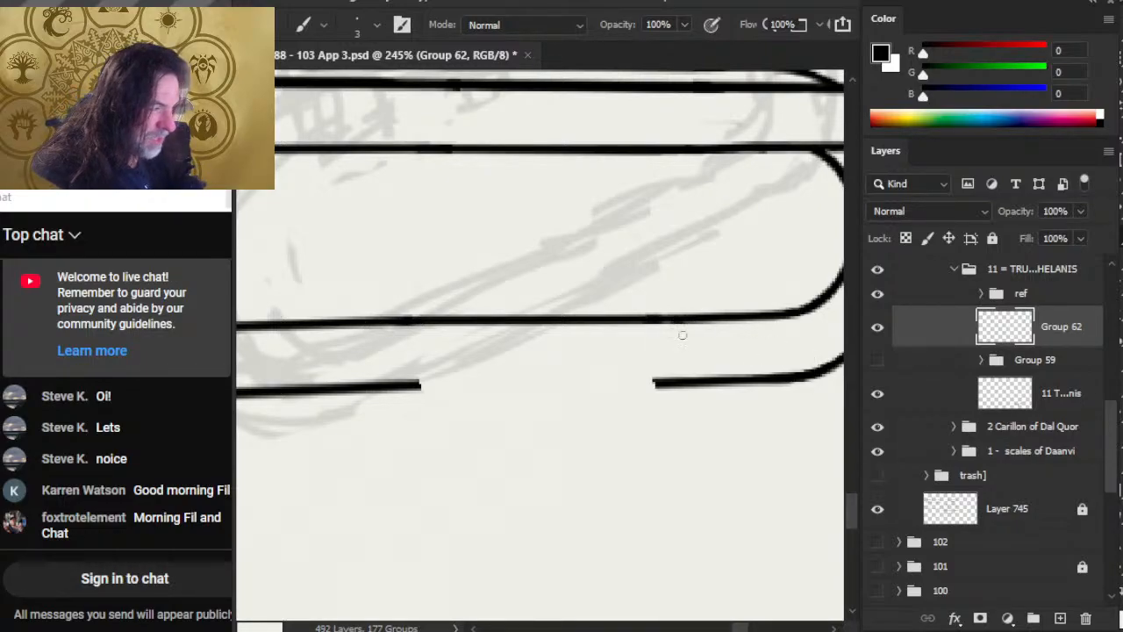
key("e")
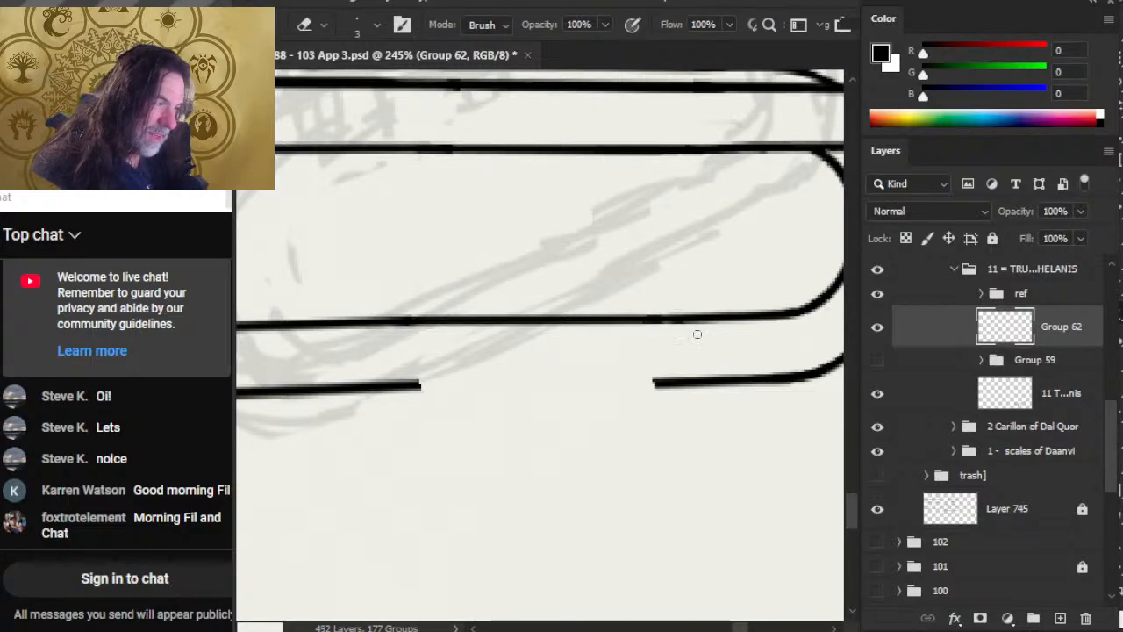
key("b")
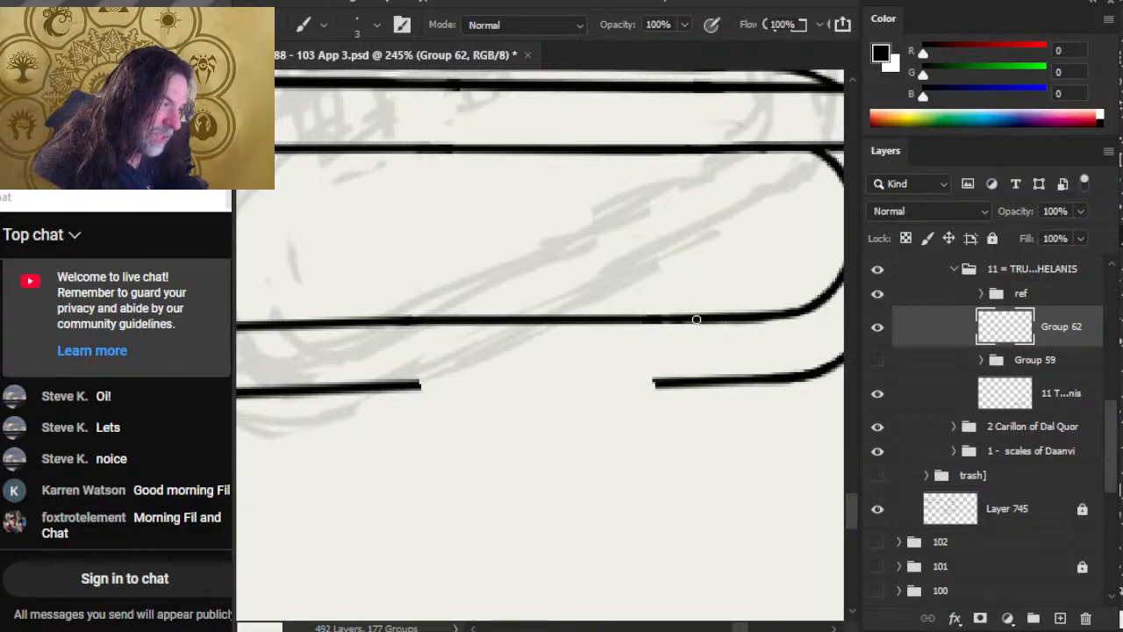
key("e")
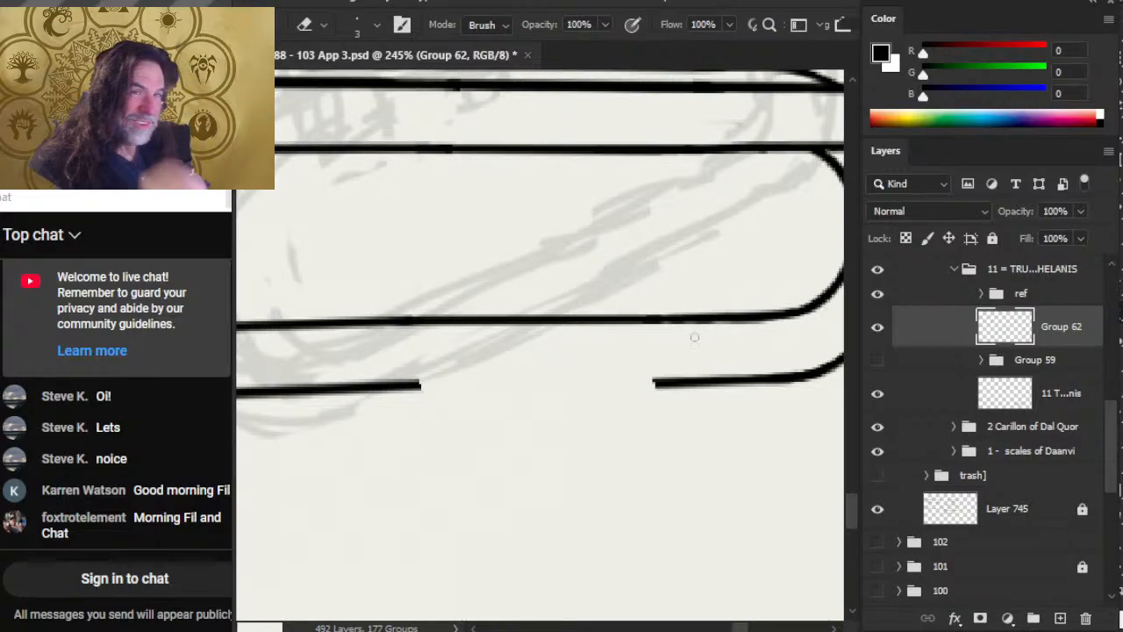
key("b")
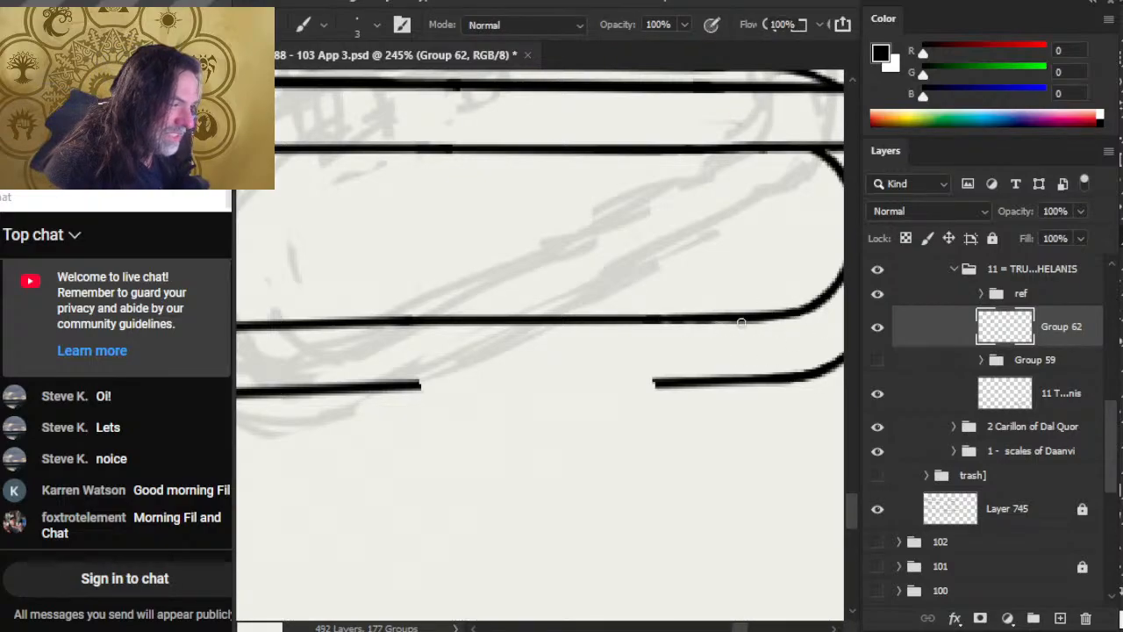
key("shift")
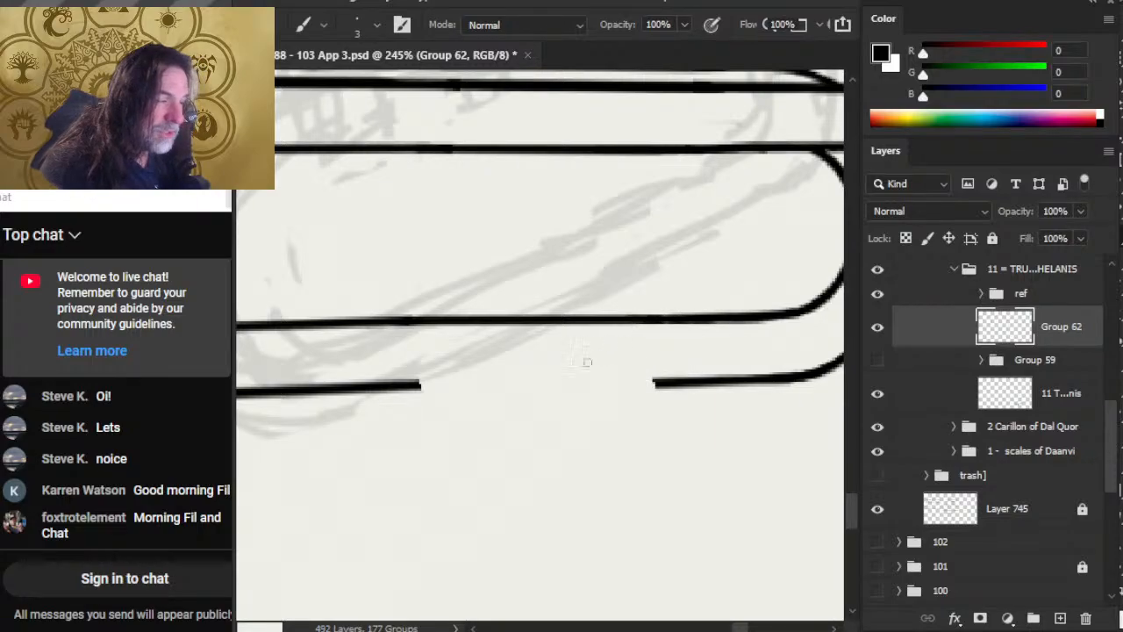
Erase the bumps at the left join of the bridged inner lower line with the 3 px eraser
key("z")
left_click_drag(626, 384, 549, 398)
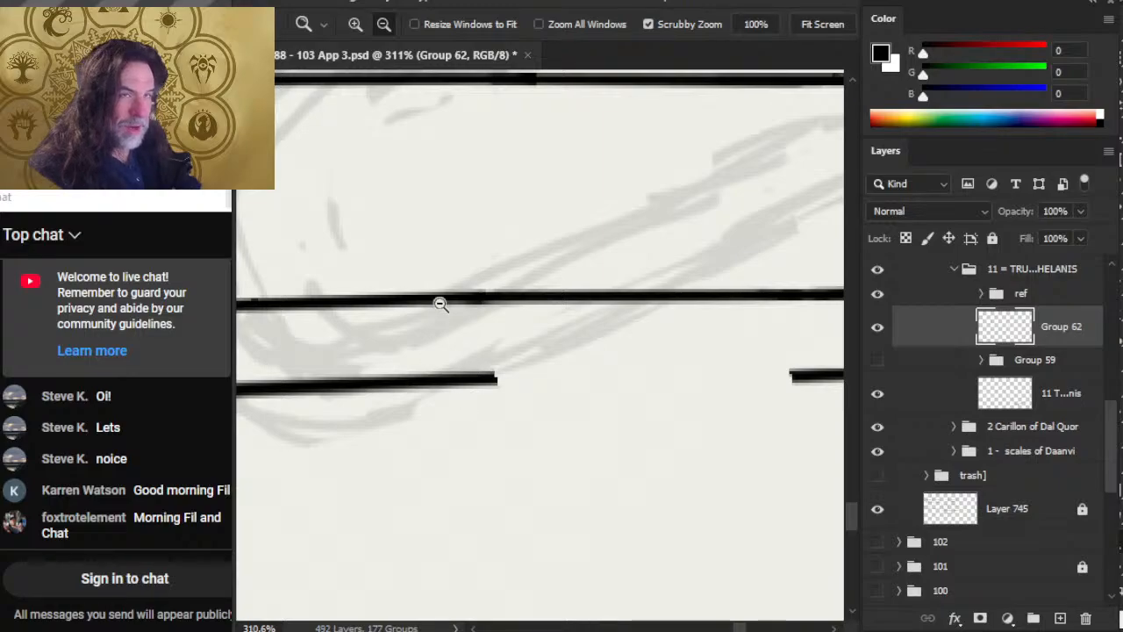
key("e")
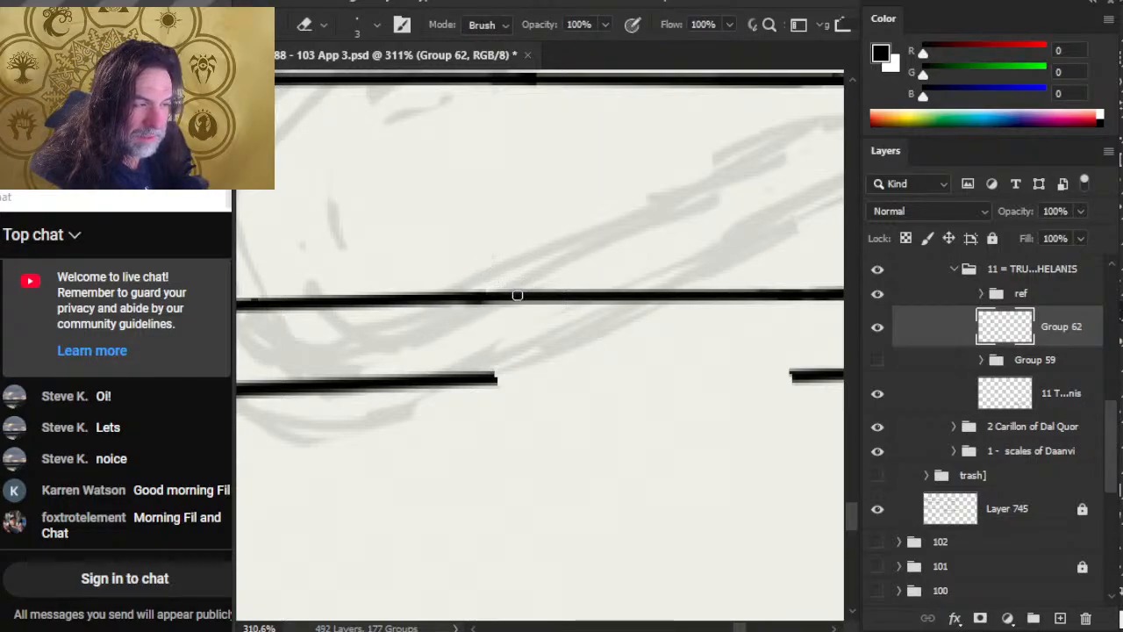
Bridge the gap in the outer lower tube line with overlapping straight 3 px brush strokes on Group 62
key("z")
scroll(600, 422, "down", 3)
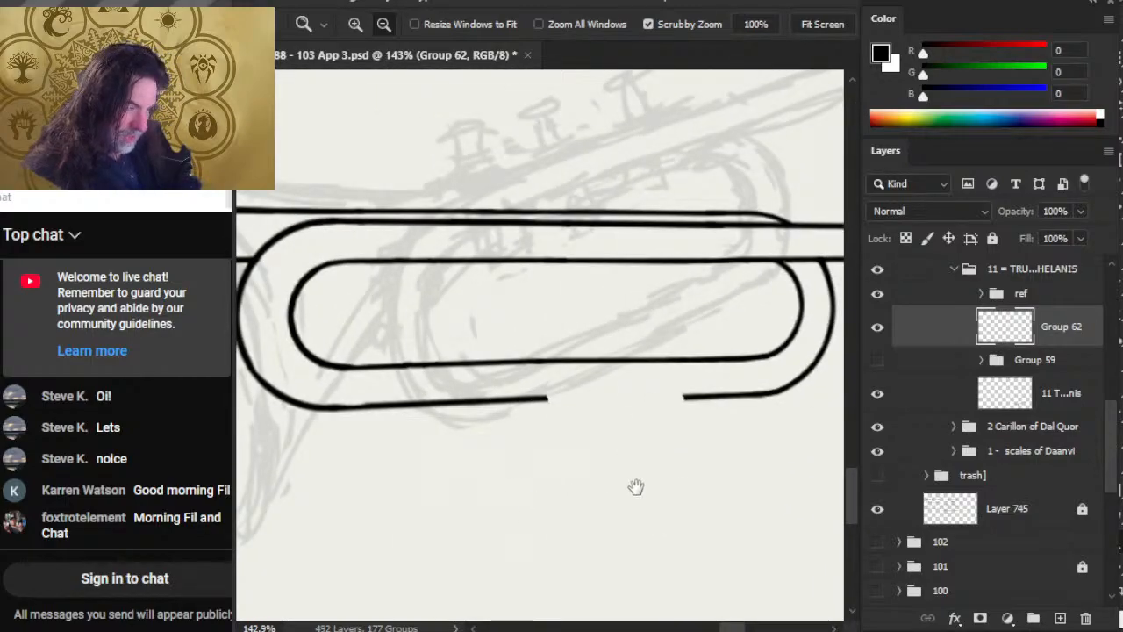
scroll(546, 434, "up", 3)
scroll(534, 397, "up", 1)
scroll(535, 397, "up", 1)
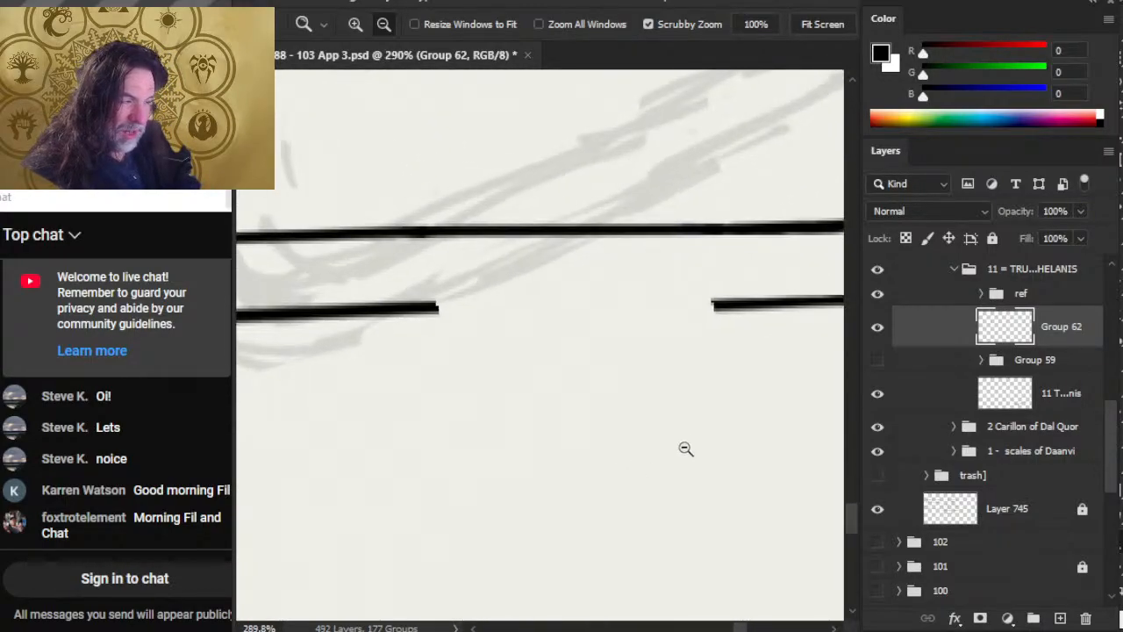
key("b")
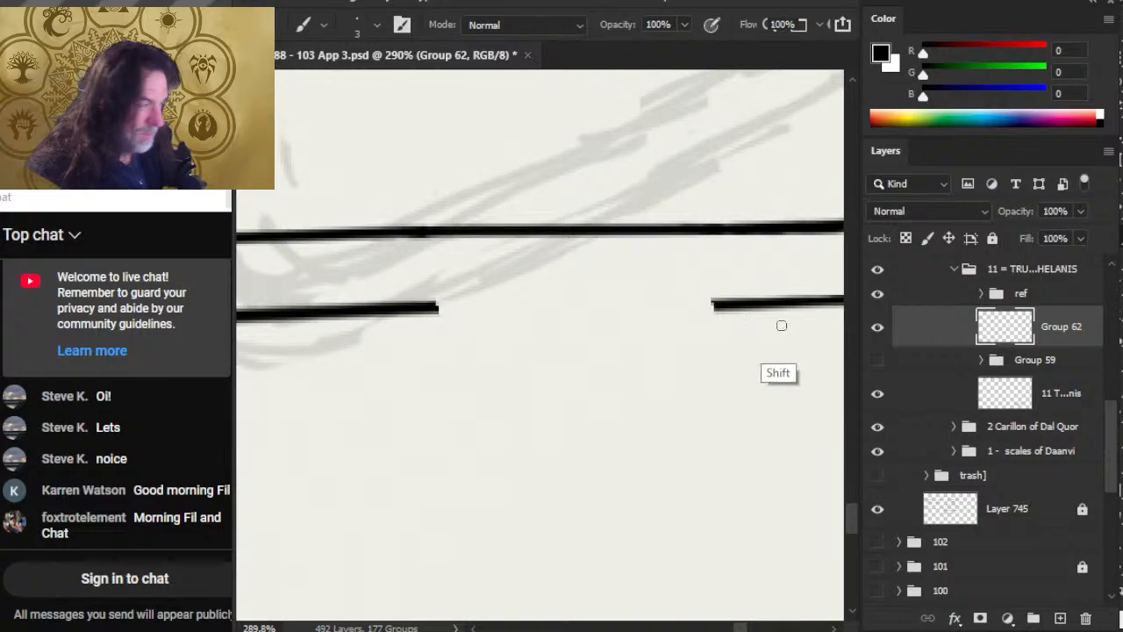
left_click(748, 303, "shift")
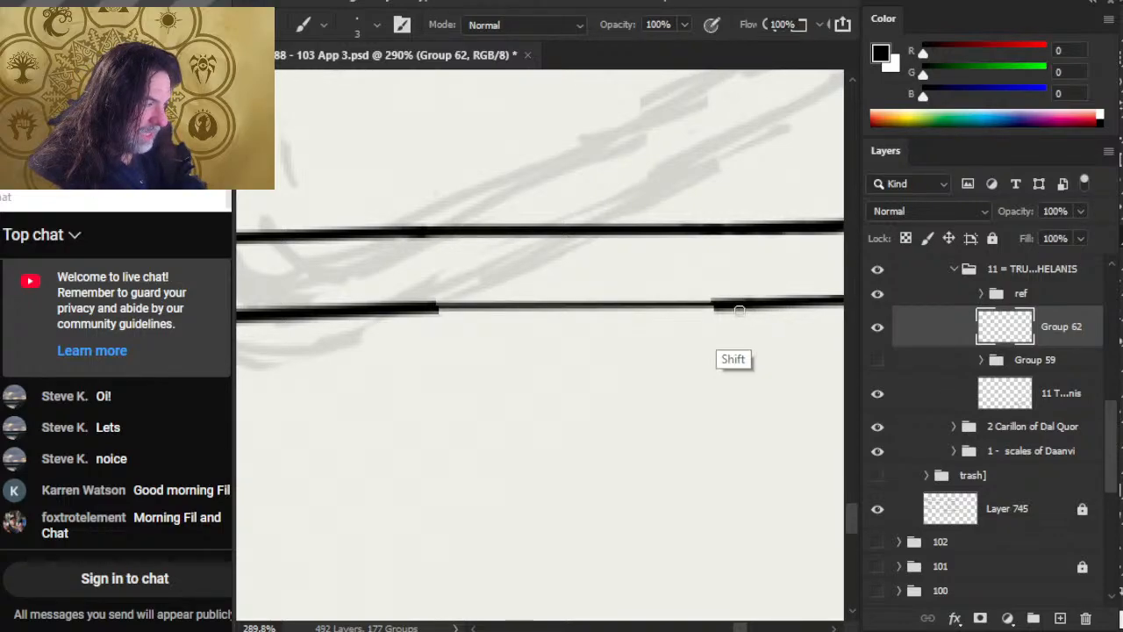
left_click(402, 307, "shift")
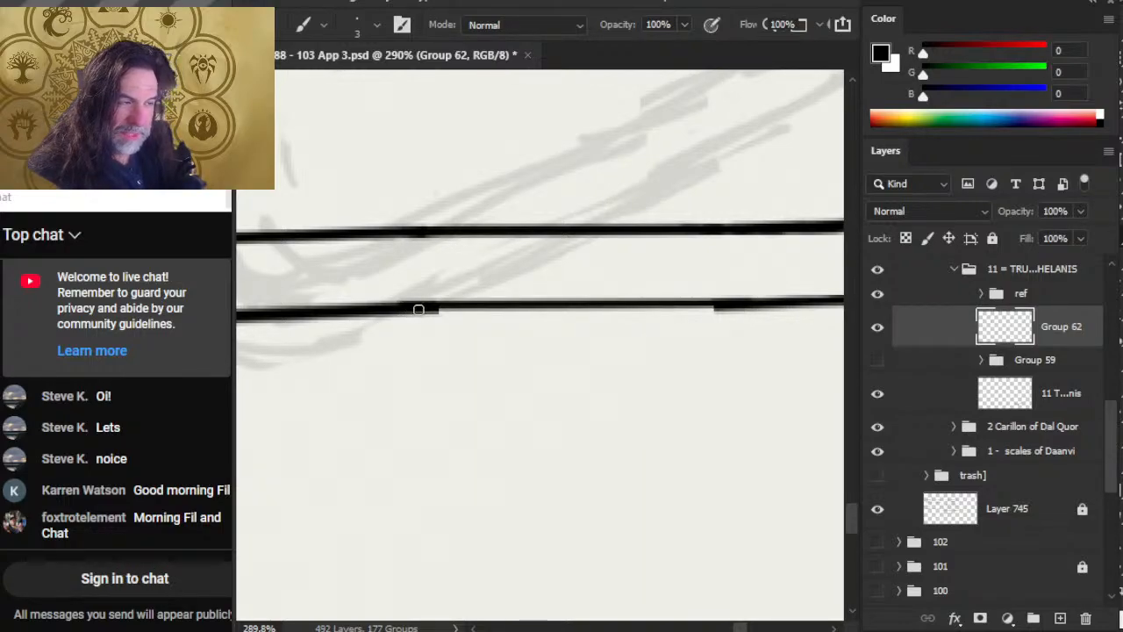
left_click(745, 306, "shift")
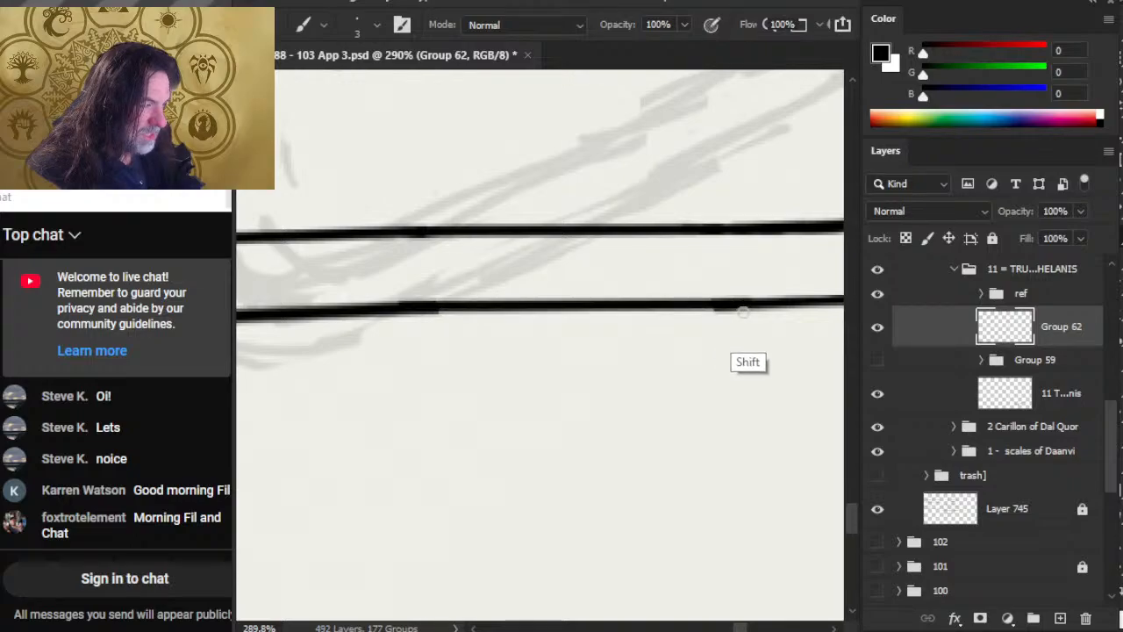
left_click(423, 306, "shift")
Trim the underside of the bridged outer lower line and smooth its right join with the 3 px eraser and brush
key("e")
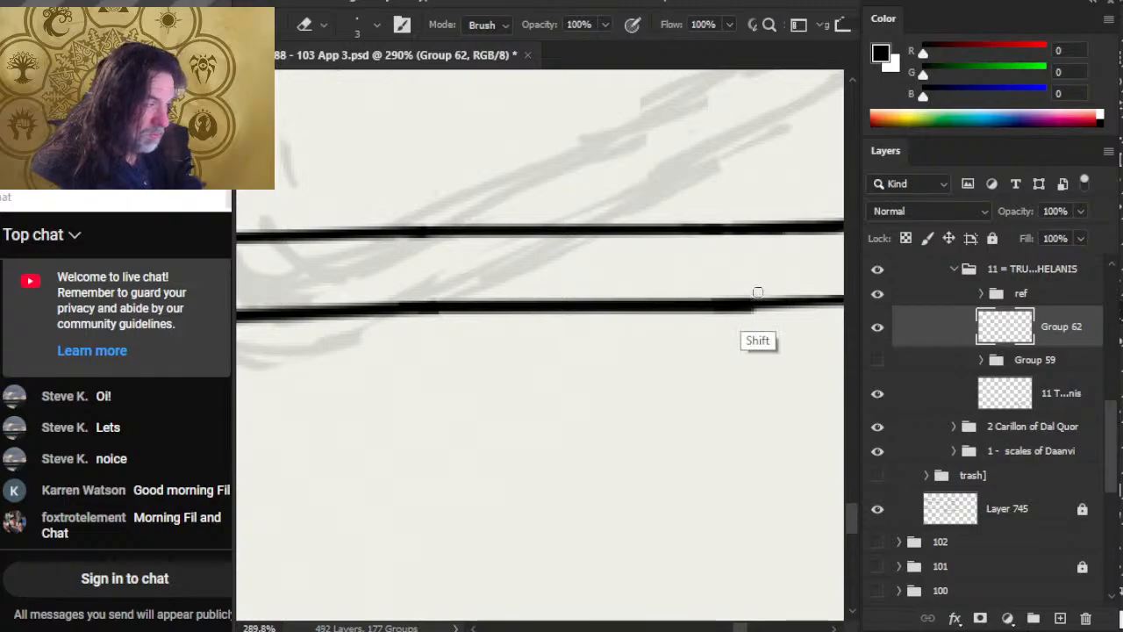
left_click(402, 325, "shift")
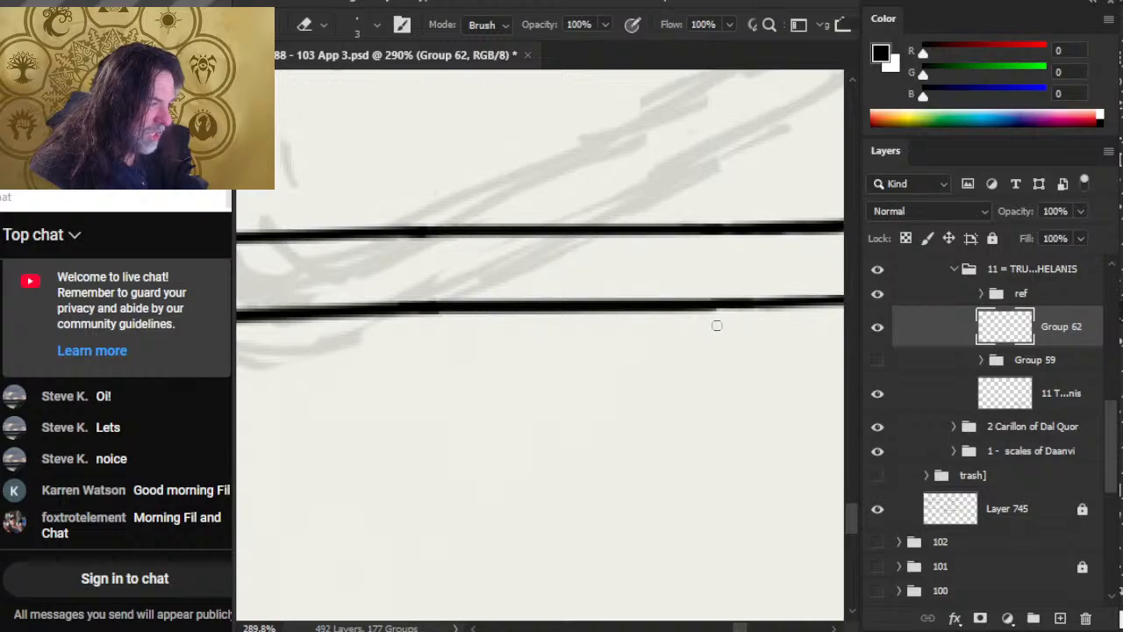
key("b")
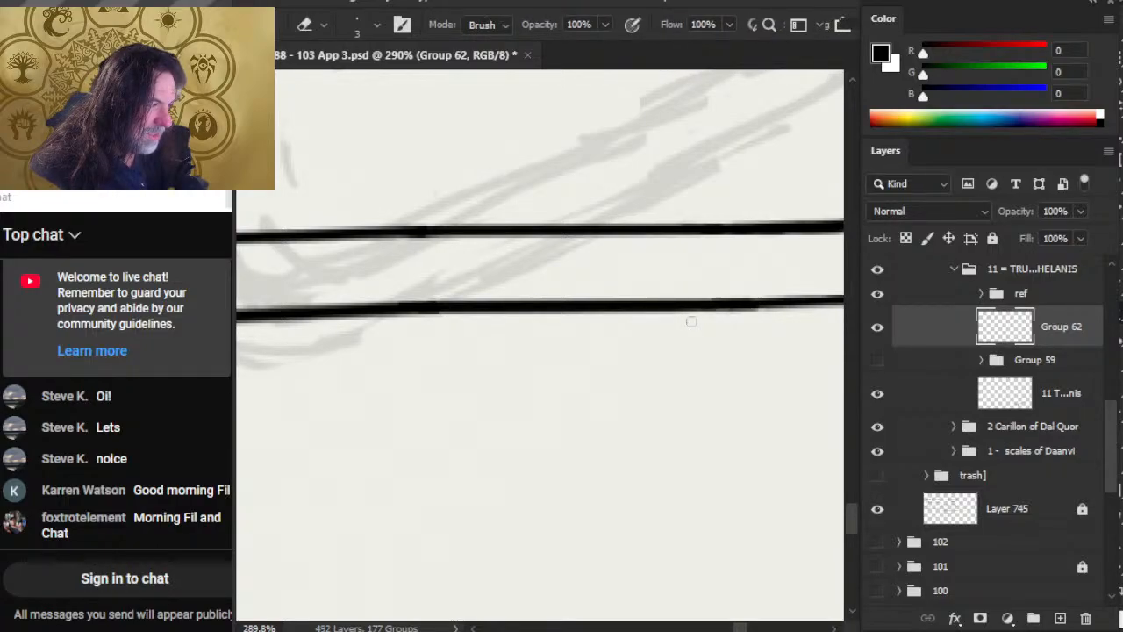
key("b")
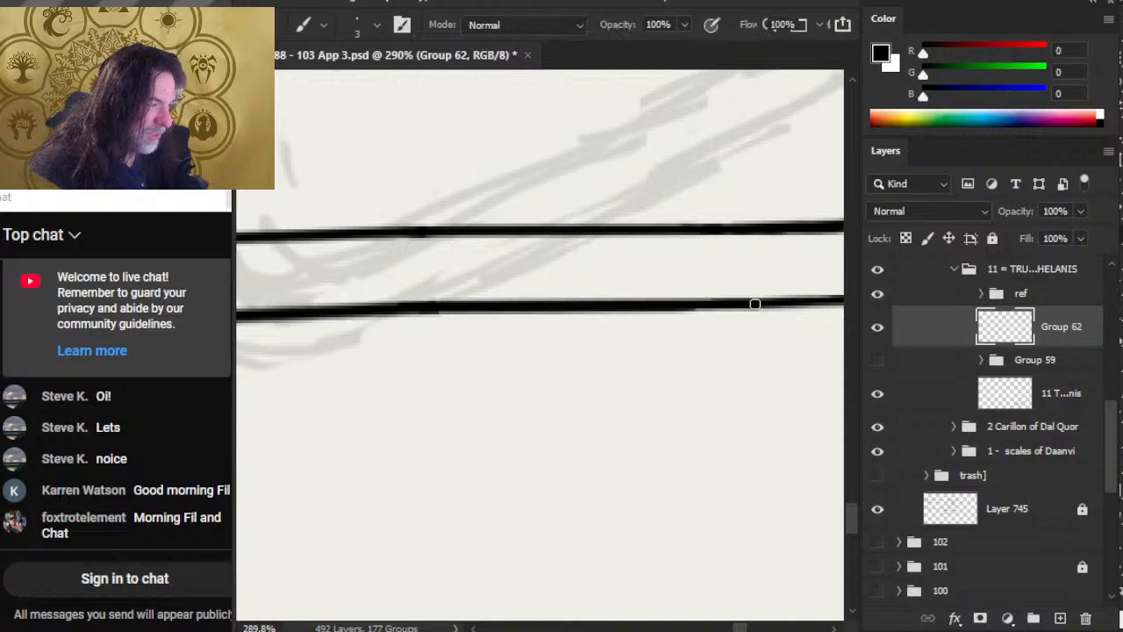
key("e")
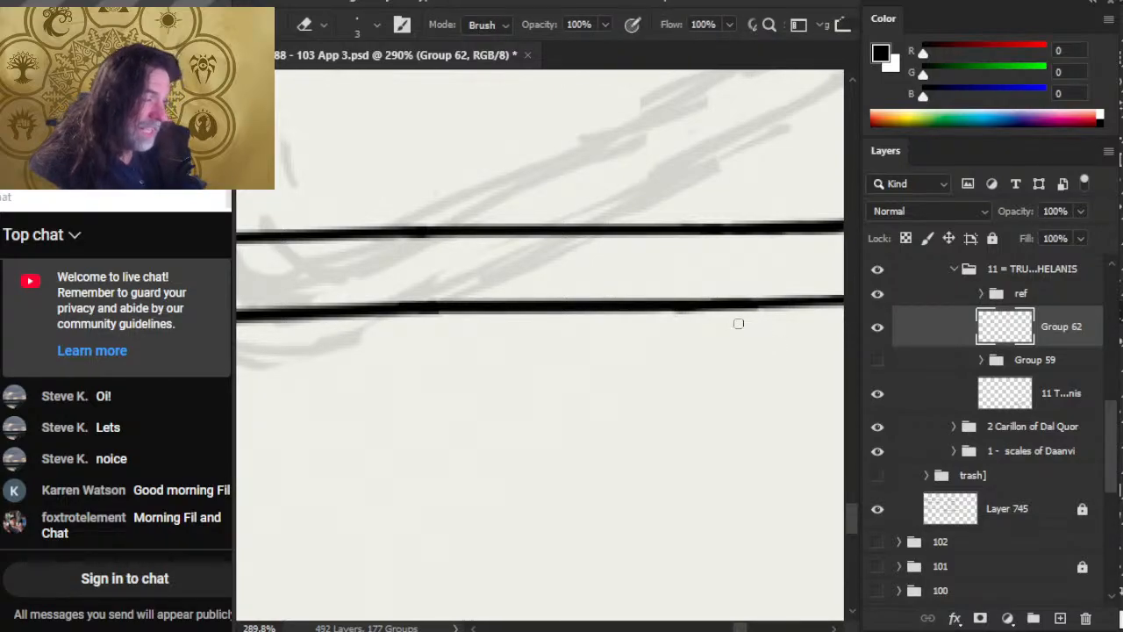
key("z")
left_click_drag(664, 377, 592, 377)
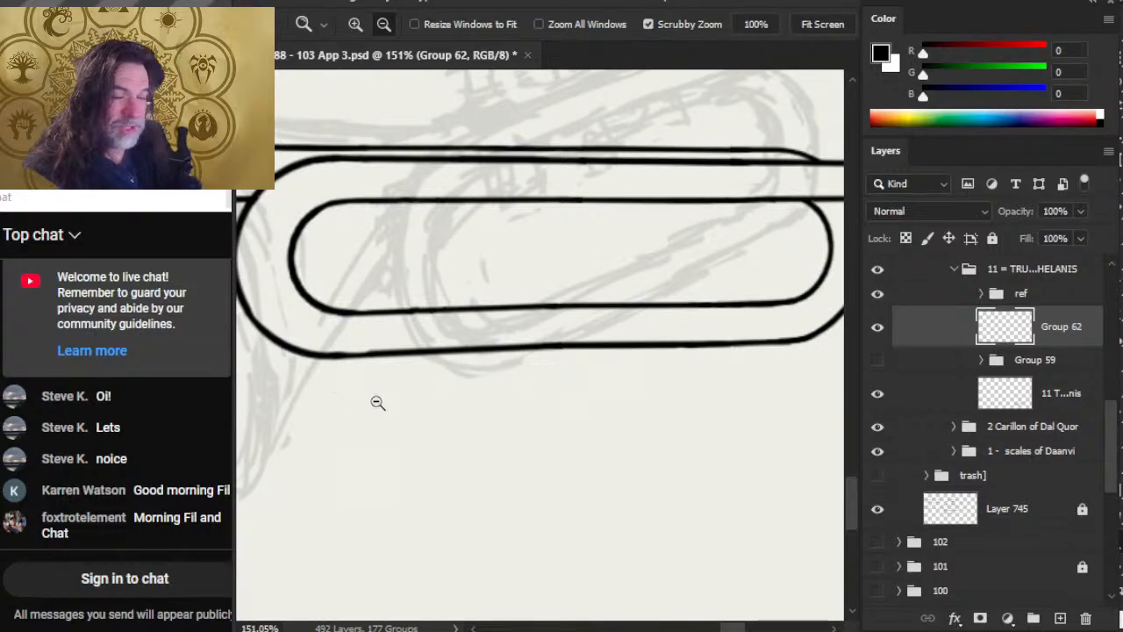
Smooth the left joins of the bridged inner and outer lower tube lines with 3 px brush and eraser strokes
left_click_drag(376, 401, 395, 415)
key("b")
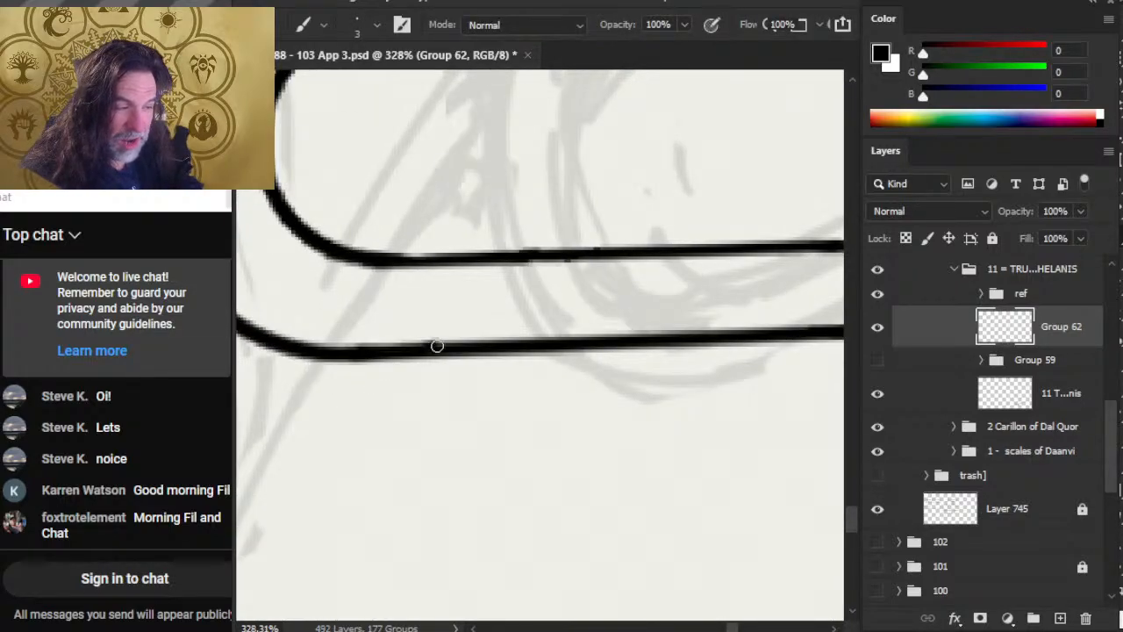
key("e")
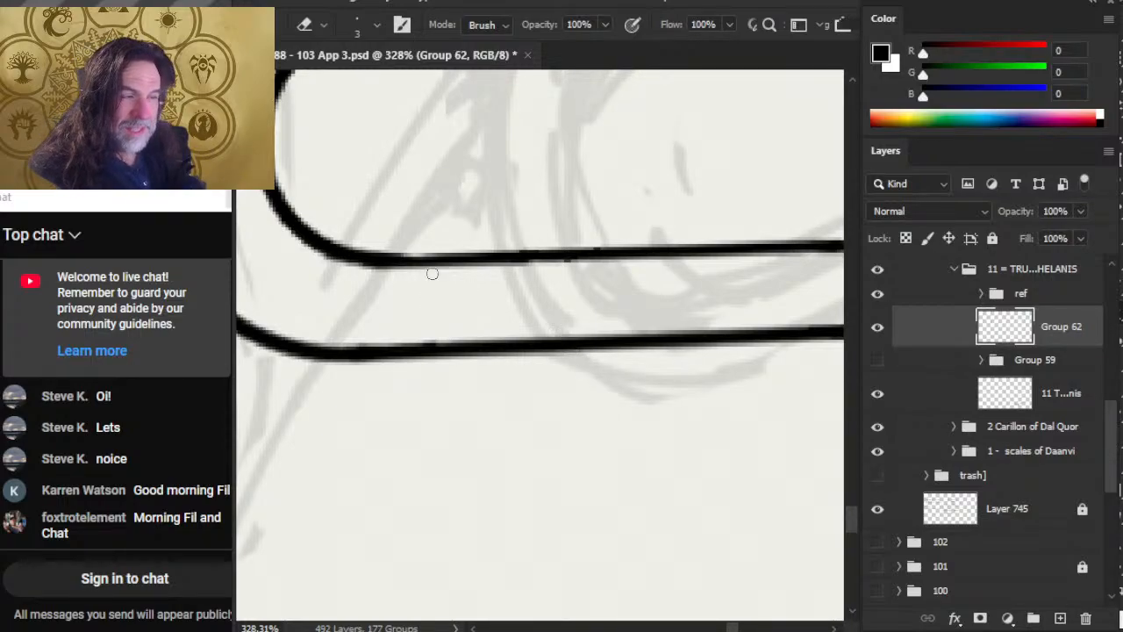
key("b")
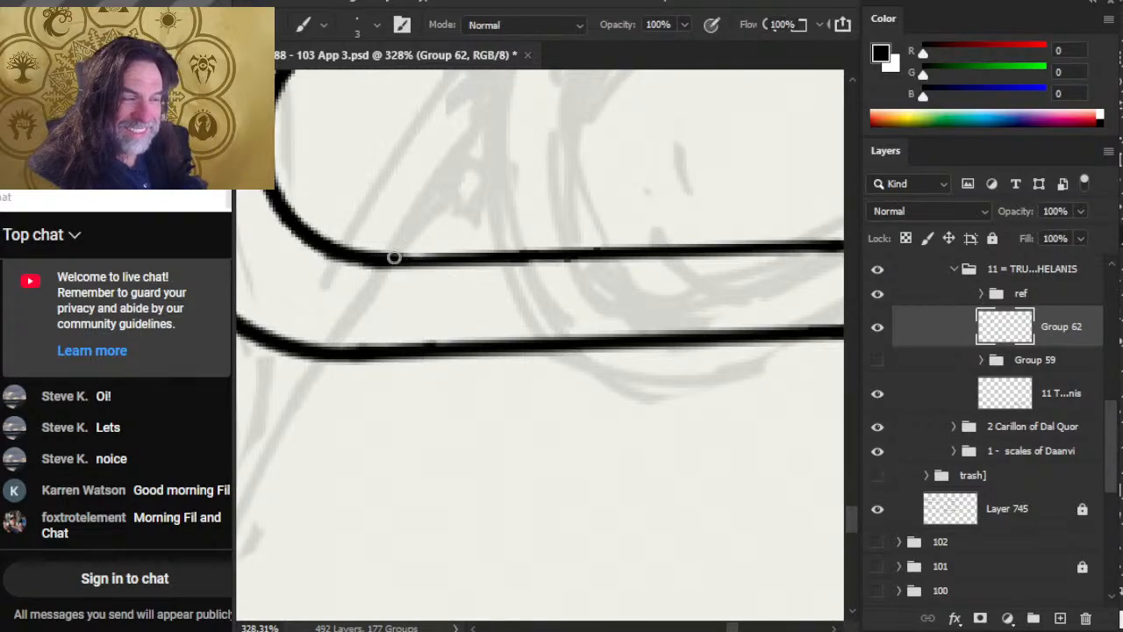
left_click_drag(432, 263, 352, 259)
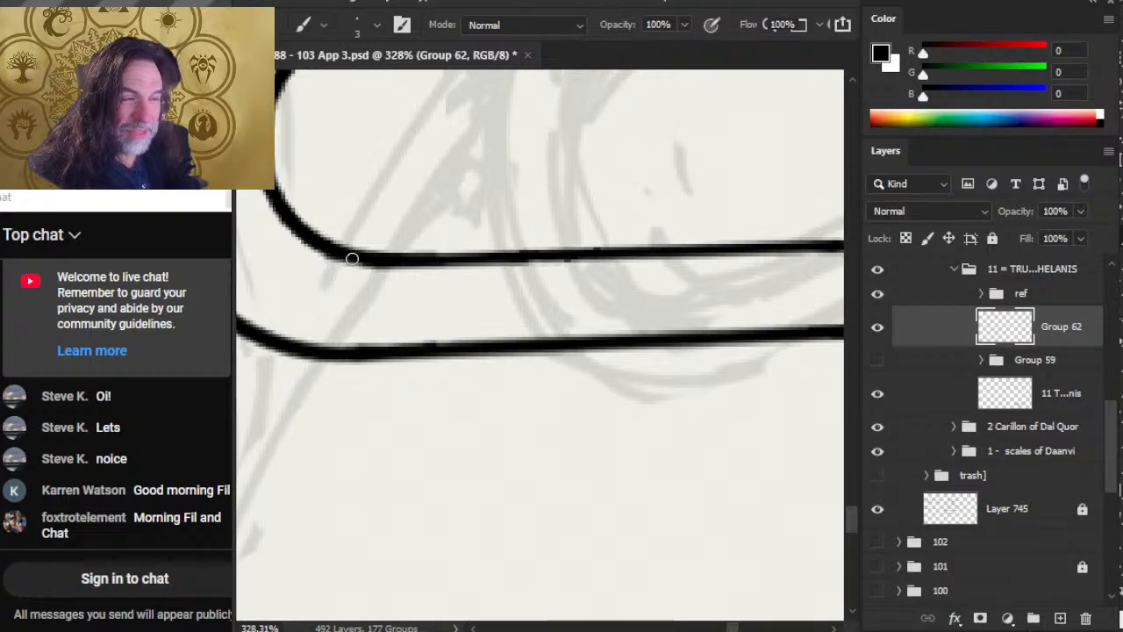
key("e")
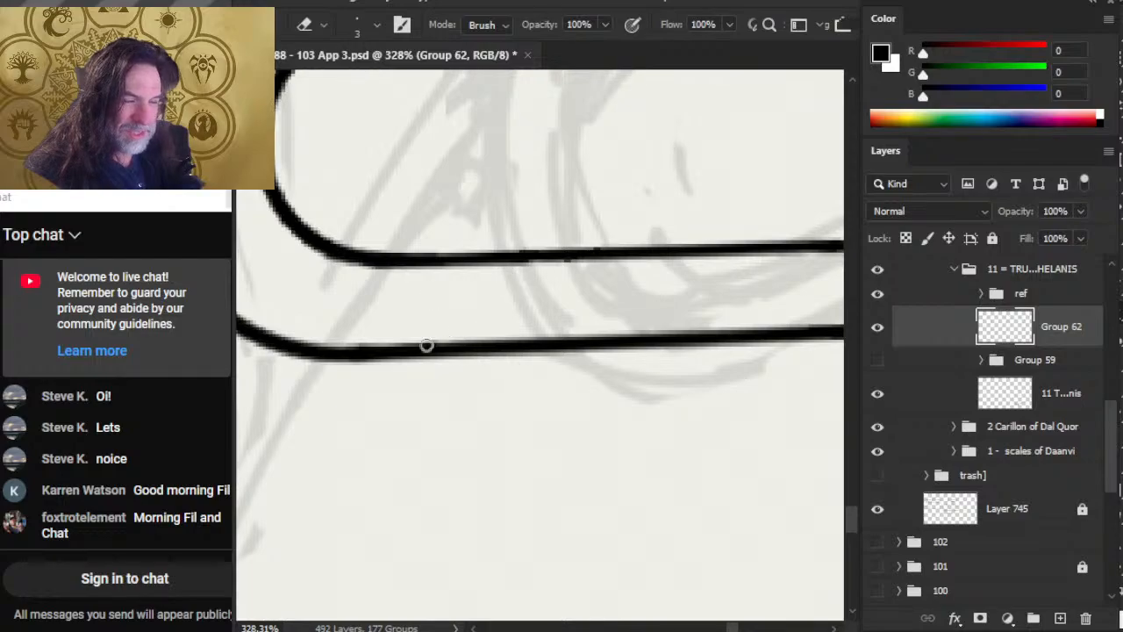
left_click_drag(433, 337, 399, 339)
Touch up the inner and outer lower tube lines near the right bend with the 3 px eraser and brush
left_click_drag(636, 337, 606, 377)
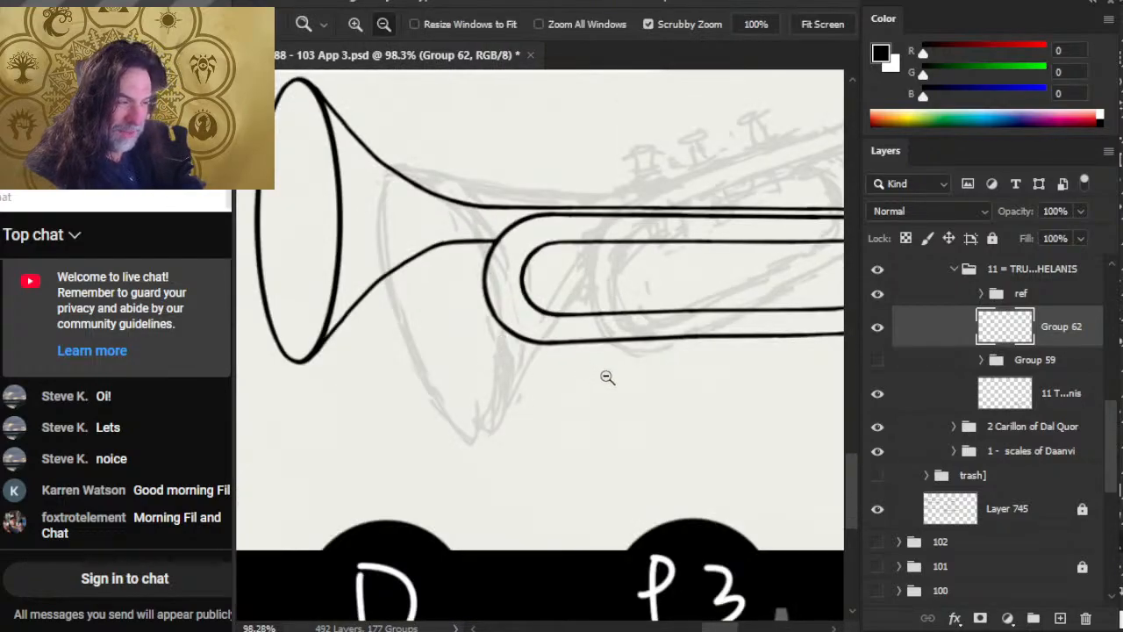
left_click_drag(778, 454, 534, 427)
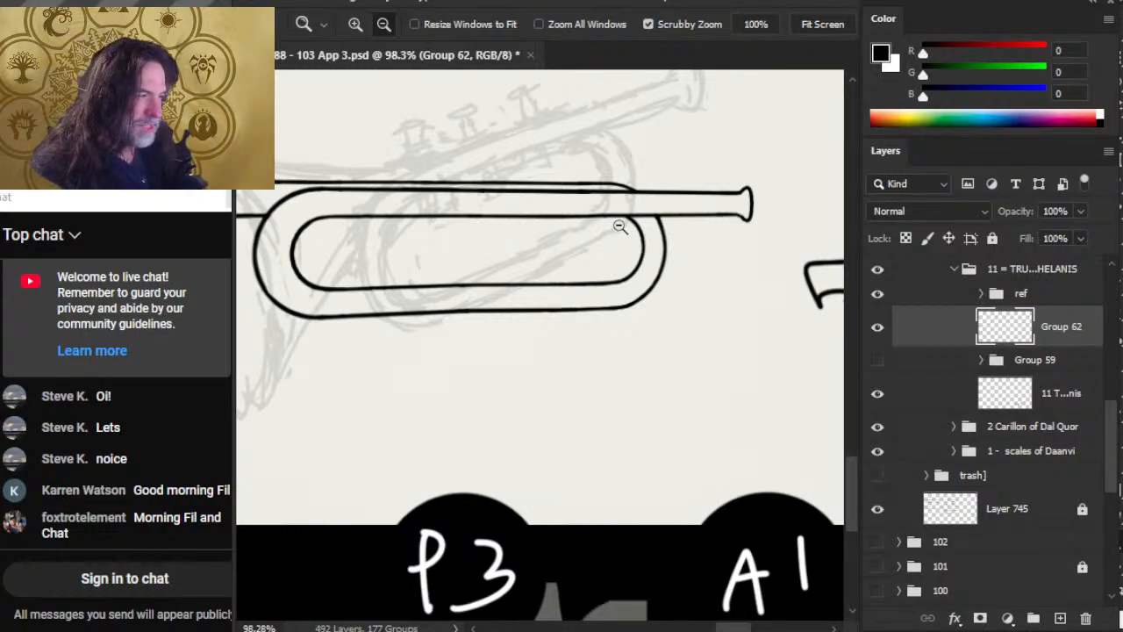
scroll(620, 226, "up", 4)
key("e")
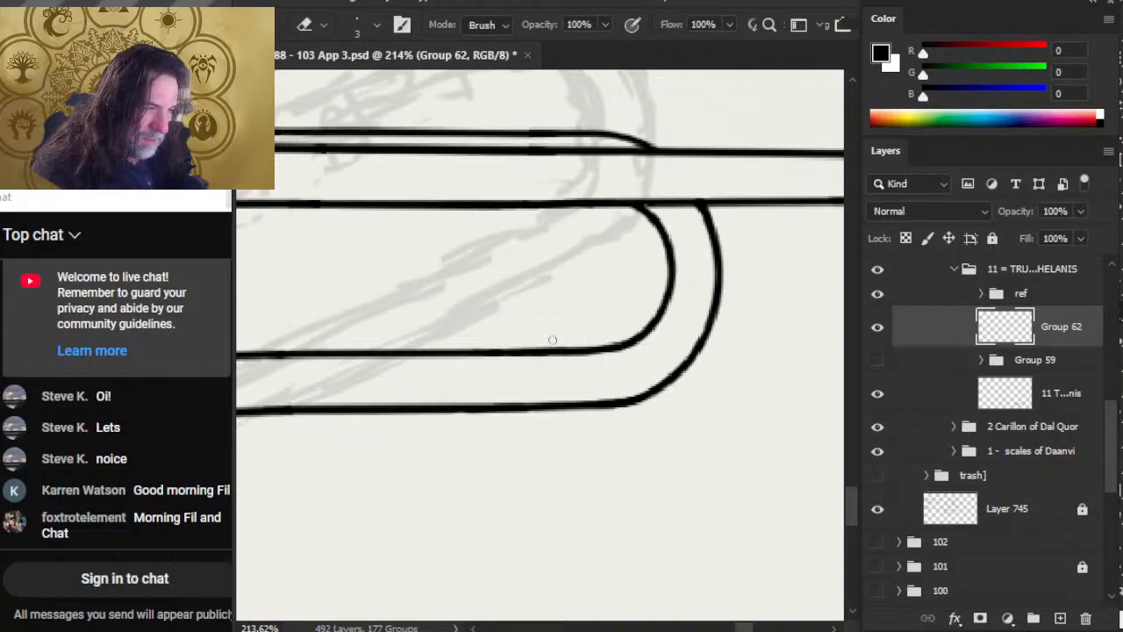
key("b")
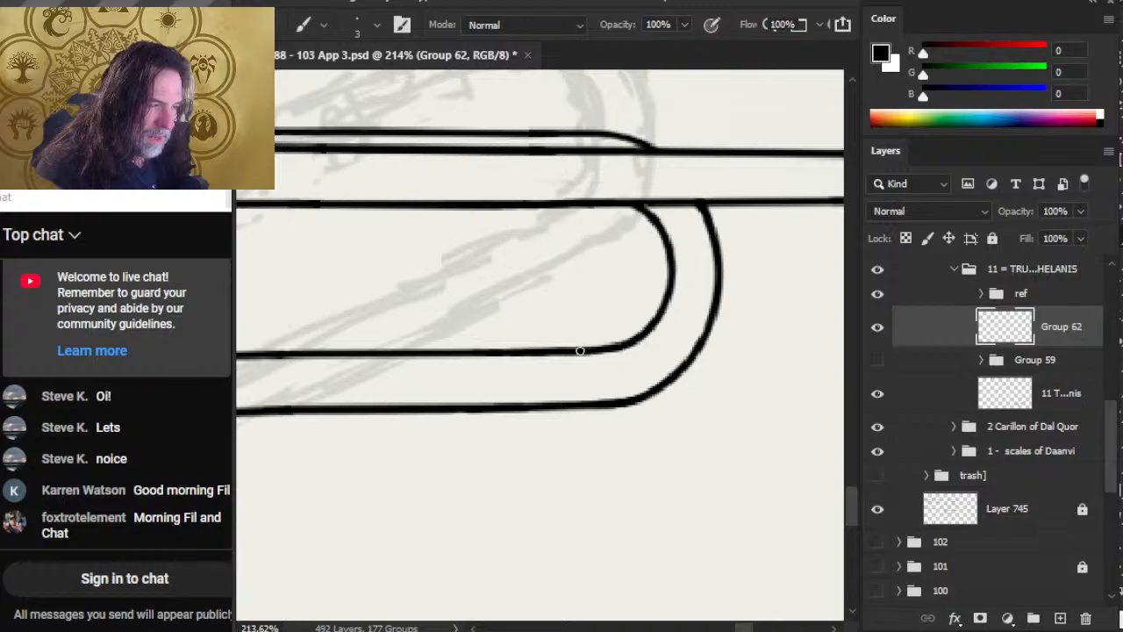
key("e")
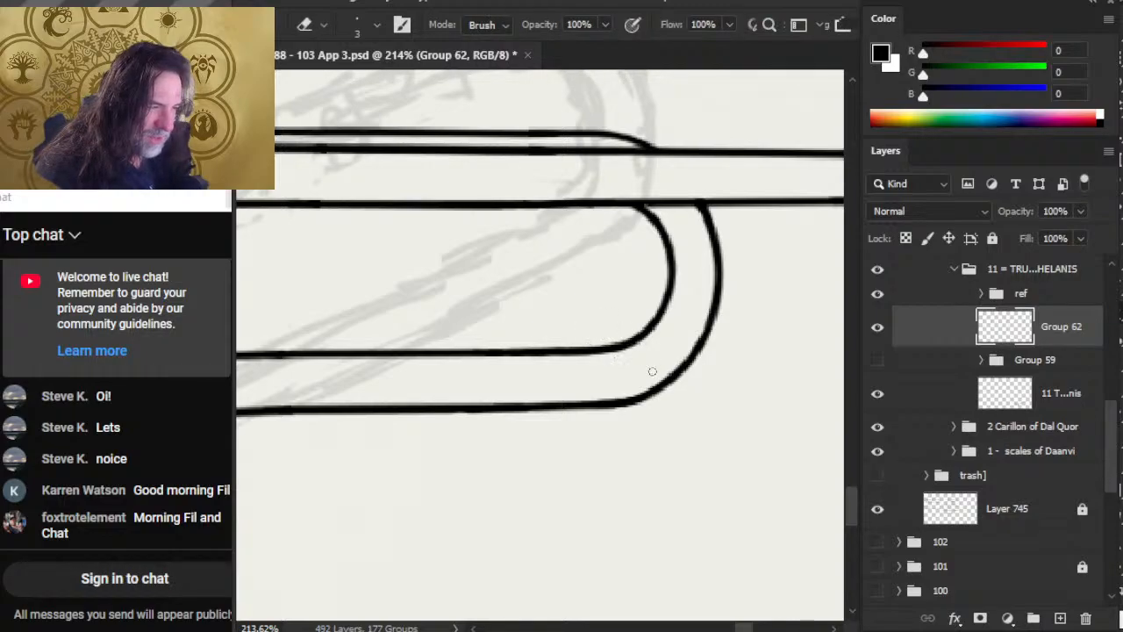
Examine the lengthened trumpet outline from bell to mouthpiece for uneven joins and proportions
left_click_drag(570, 385, 522, 384)
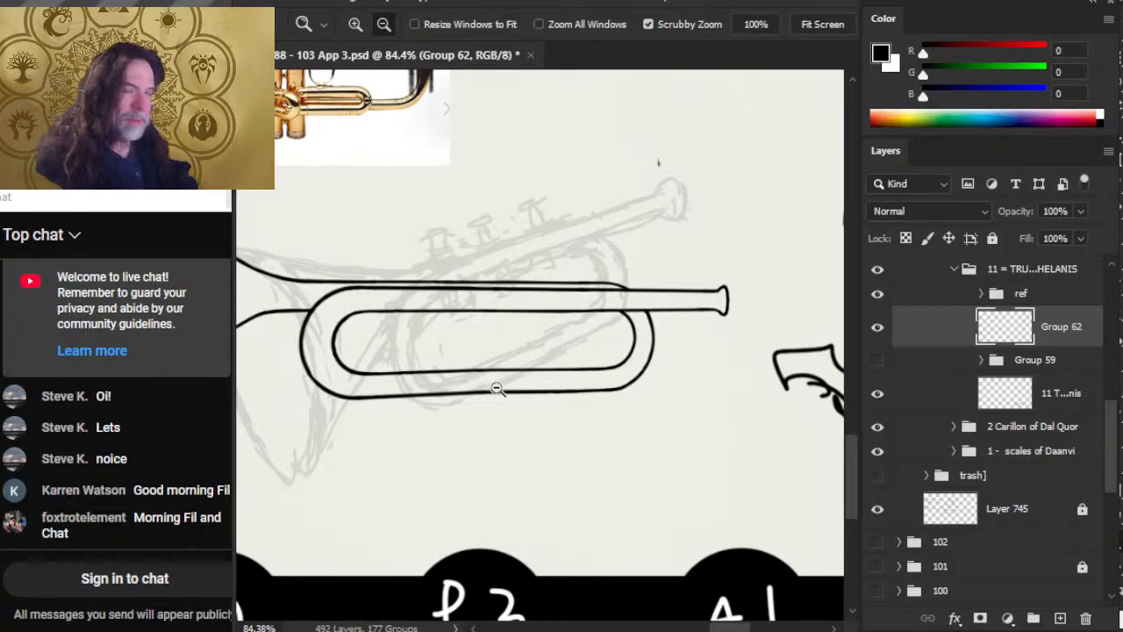
left_click_drag(554, 416, 438, 426)
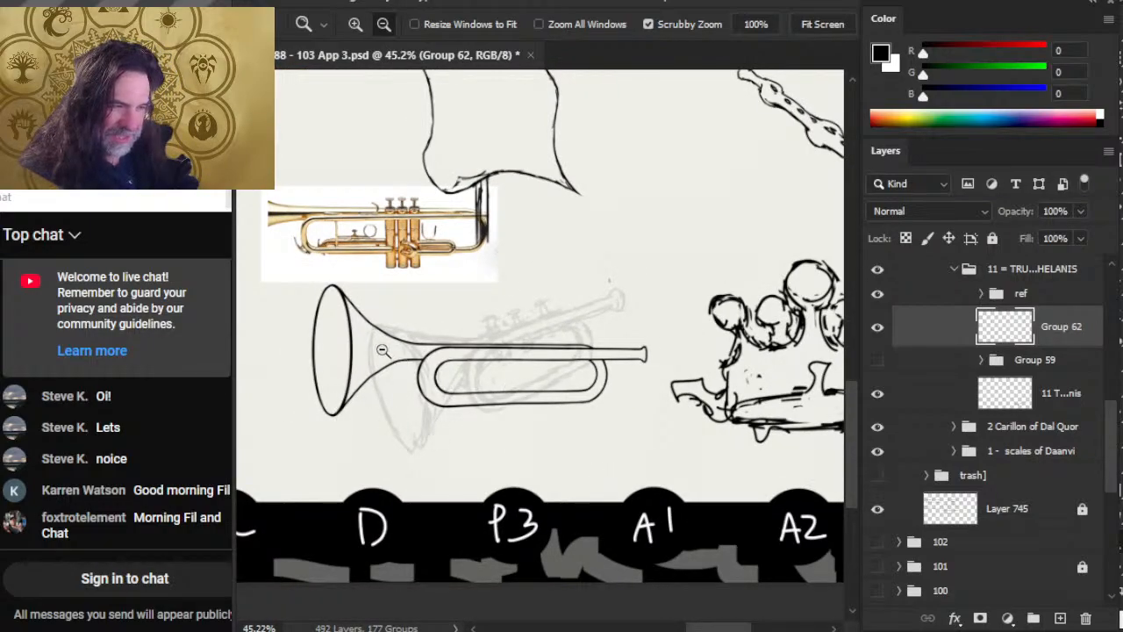
left_click_drag(382, 350, 421, 385)
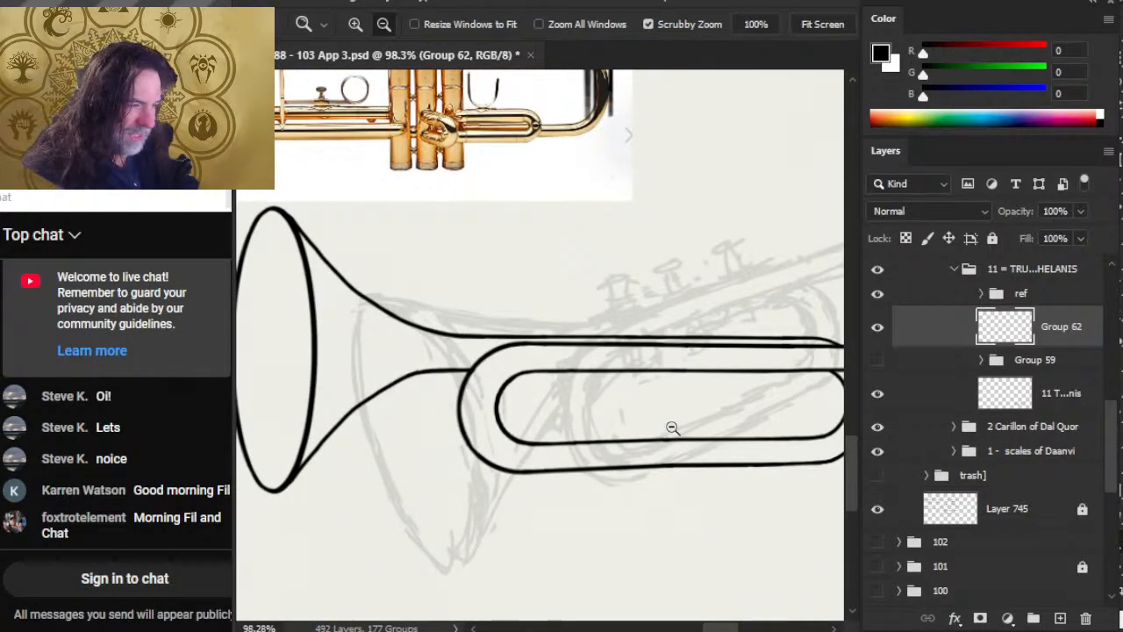
left_click_drag(664, 421, 532, 361)
left_click_drag(687, 418, 624, 401)
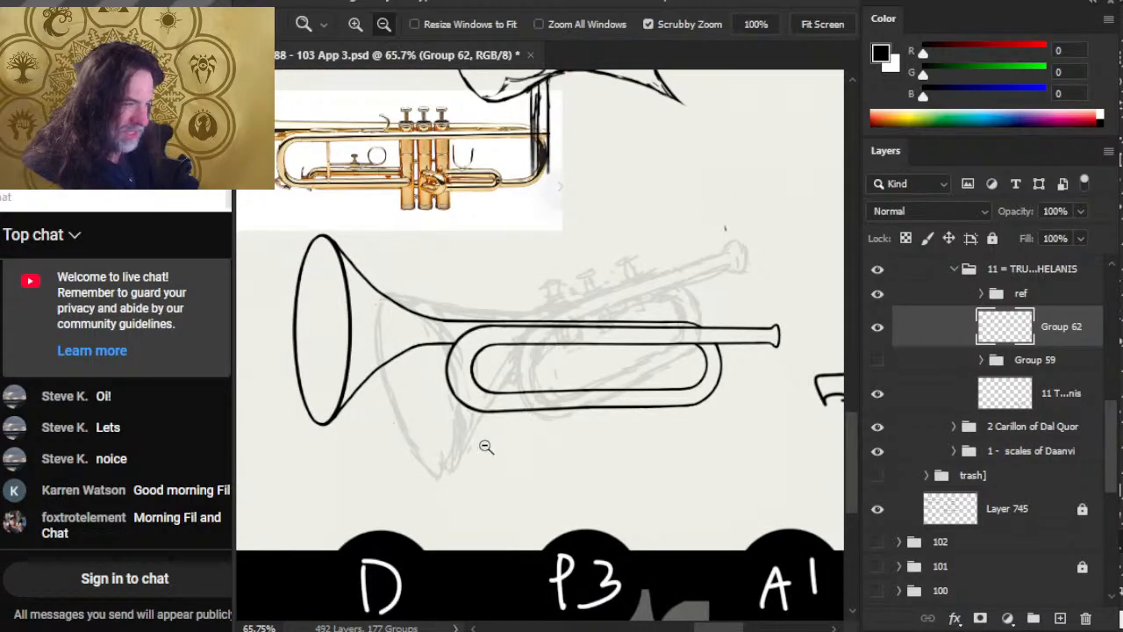
left_click_drag(479, 404, 580, 423)
left_click_drag(760, 409, 631, 393)
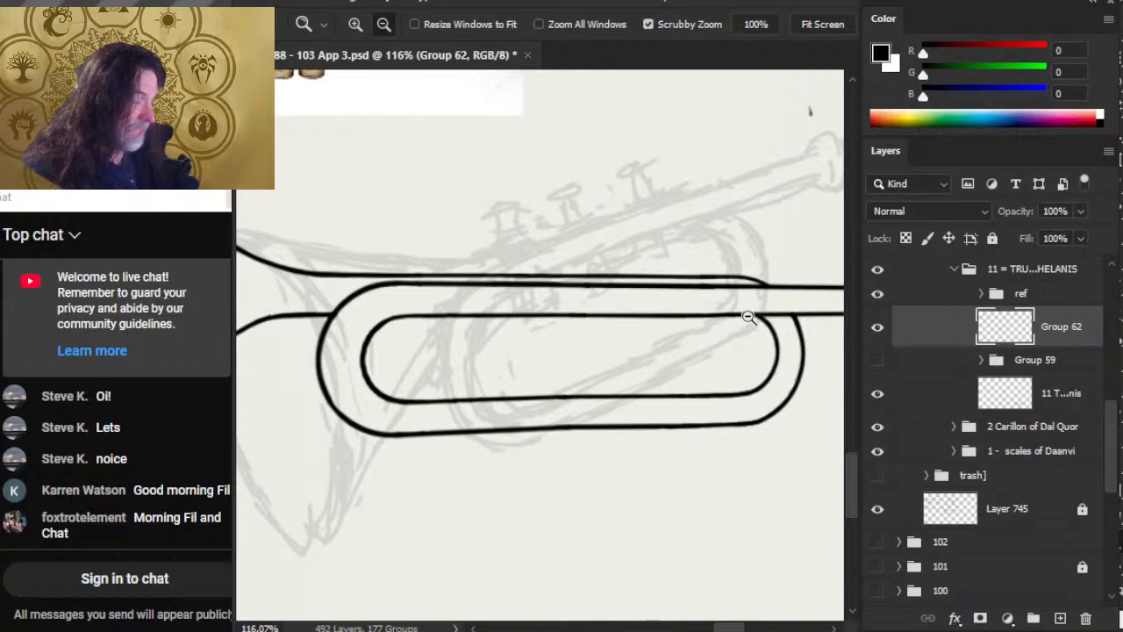
mouse_move(368, 332)
left_mouse_down()
mouse_move(501, 336)
mouse_move(544, 378)
mouse_move(528, 387)
left_mouse_up()
Lasso the flat end of the bell's lower line up to the tube bend and cut it onto its own layer
key("e")
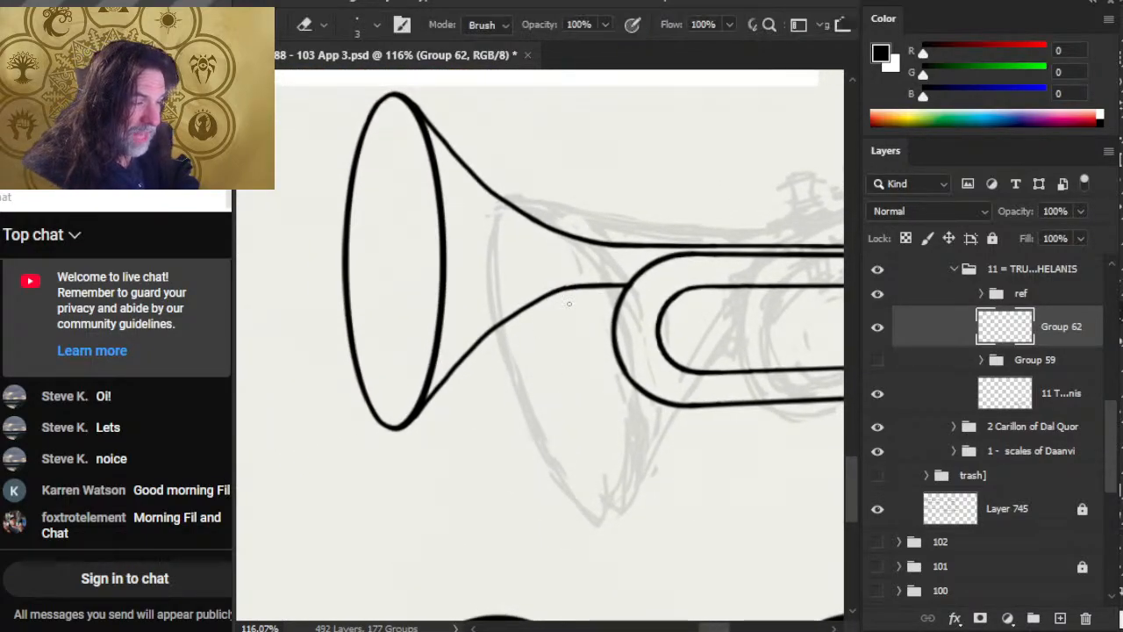
key("l")
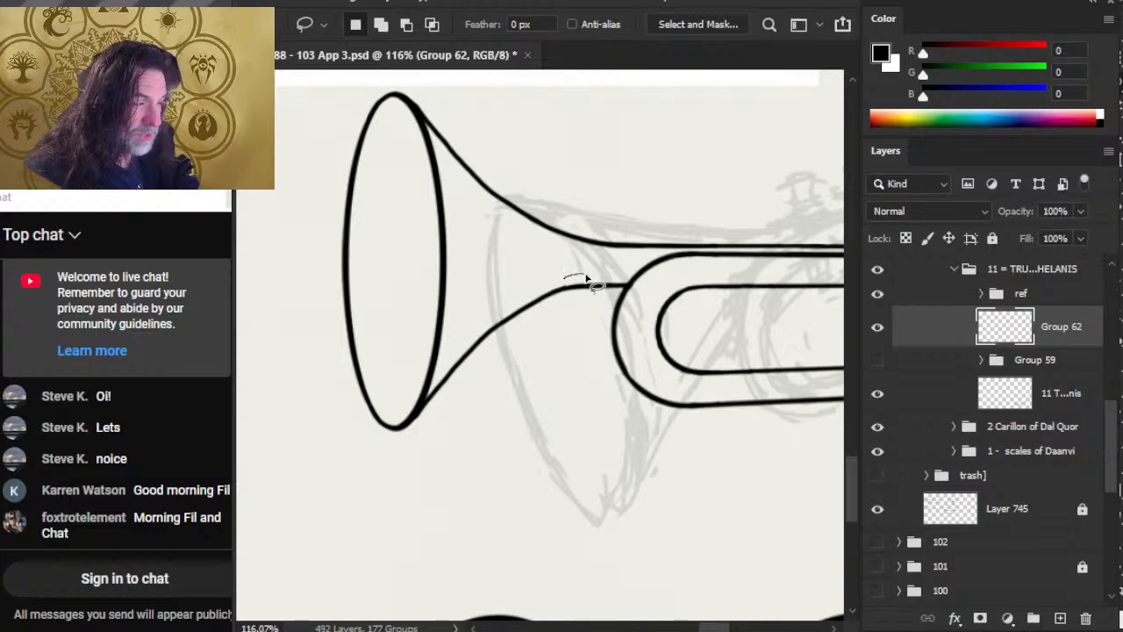
mouse_move(586, 277)
left_mouse_down()
mouse_move(552, 282)
mouse_move(584, 300)
mouse_move(623, 282)
mouse_move(586, 279)
left_mouse_up()
key("alt")
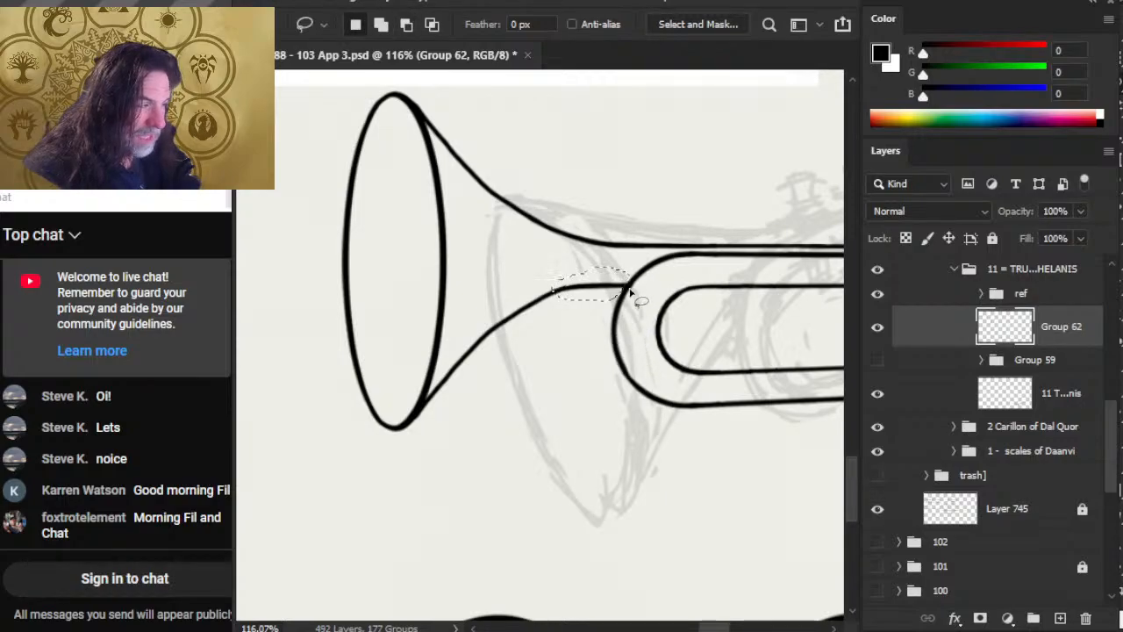
left_click_drag(631, 296, 647, 268)
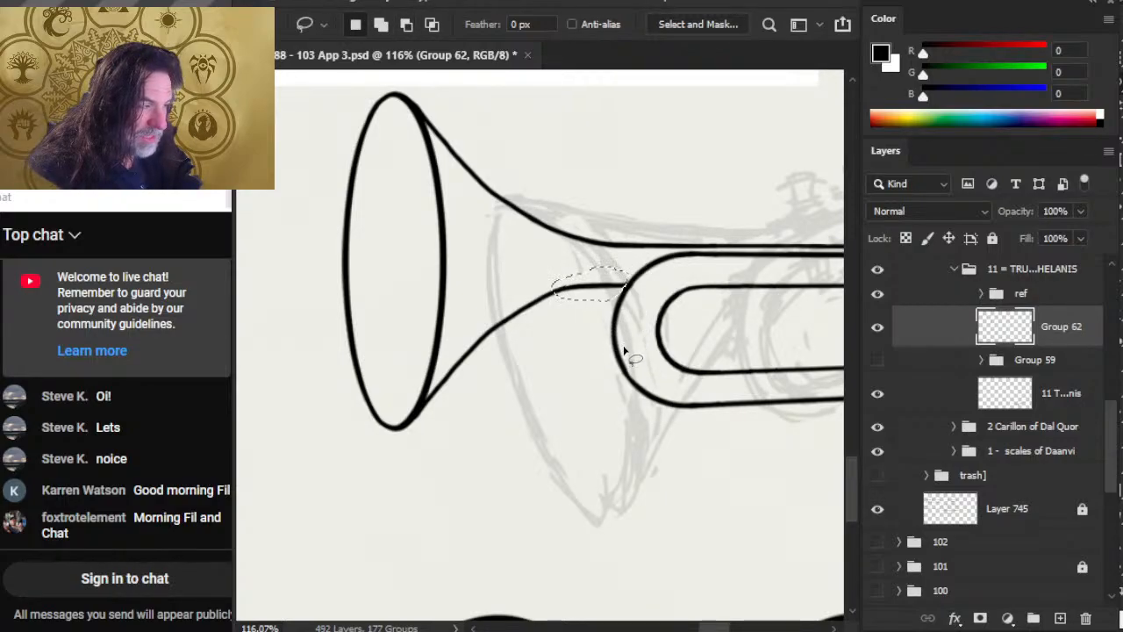
key("ctrl+shift+j")
Nudge the cut end of the bell's lower line slightly up and to the right with the Move tool
key("v")
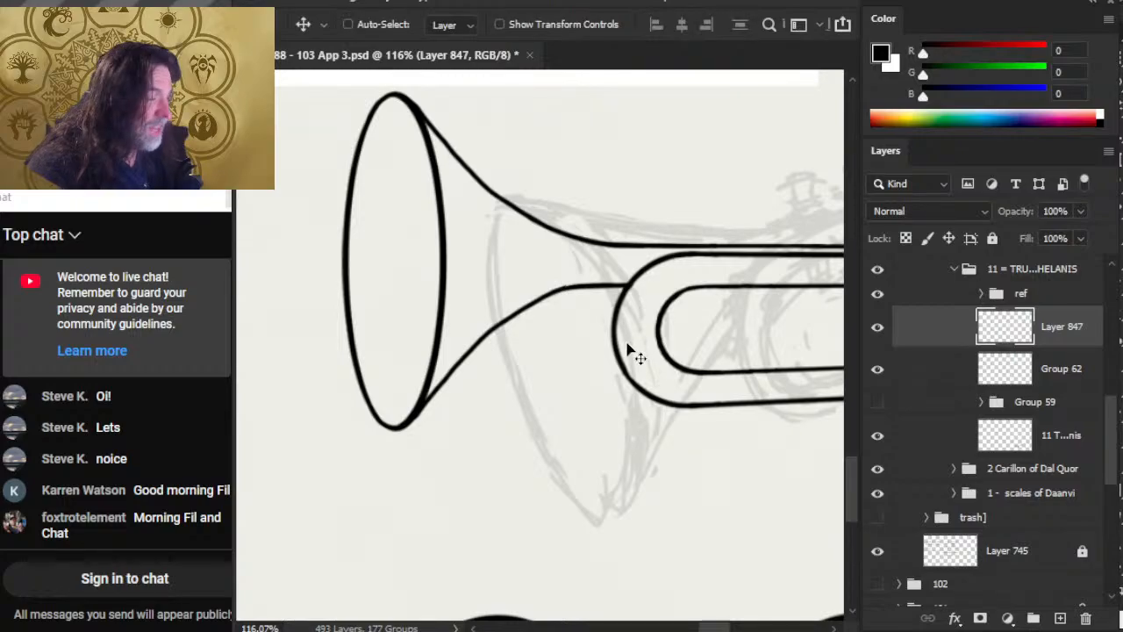
key("Right")
key("Right")
key("Right")
key("Right")
key("Right")
key("Right")
key("Right")
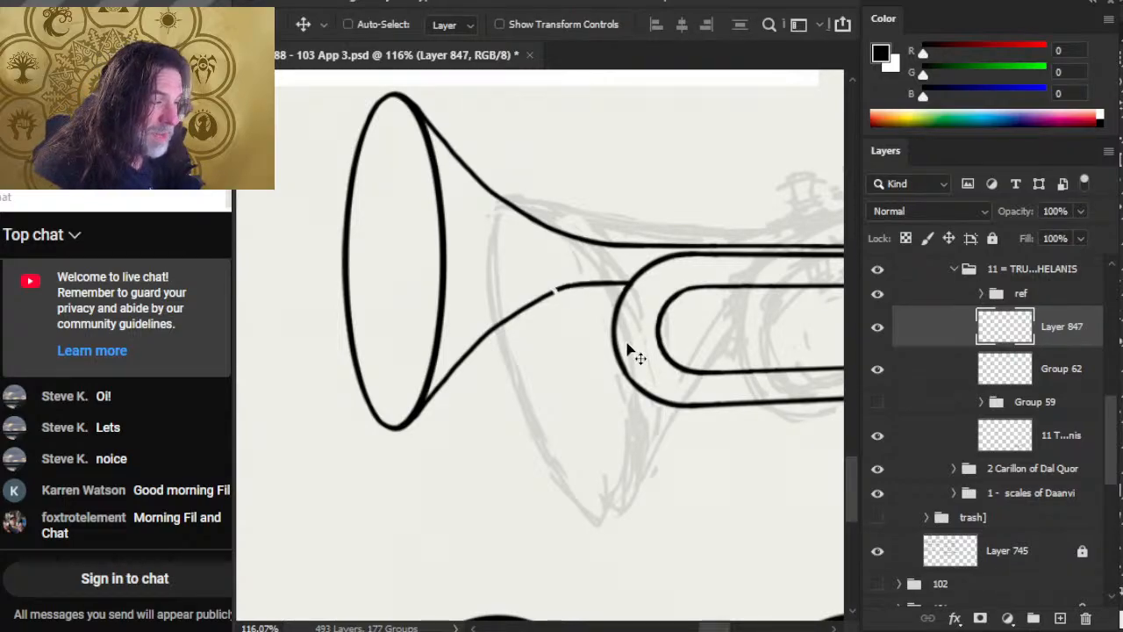
key("Right")
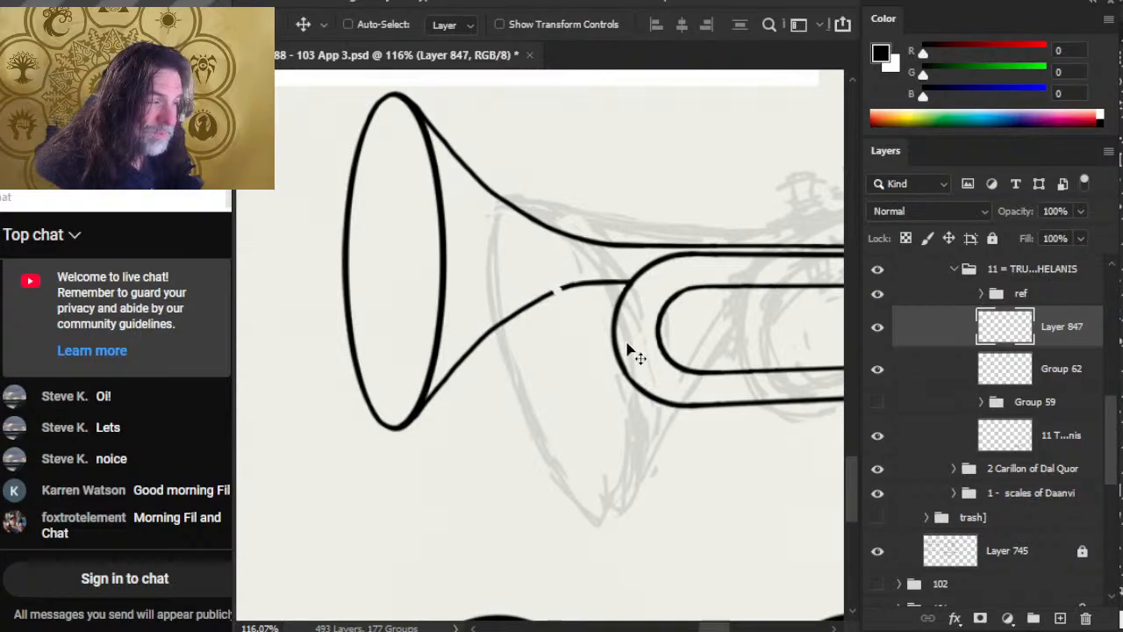
Close the gap in the bell's lower line on Layer 847 and smooth the join with 3 px brush and eraser strokes
key("b")
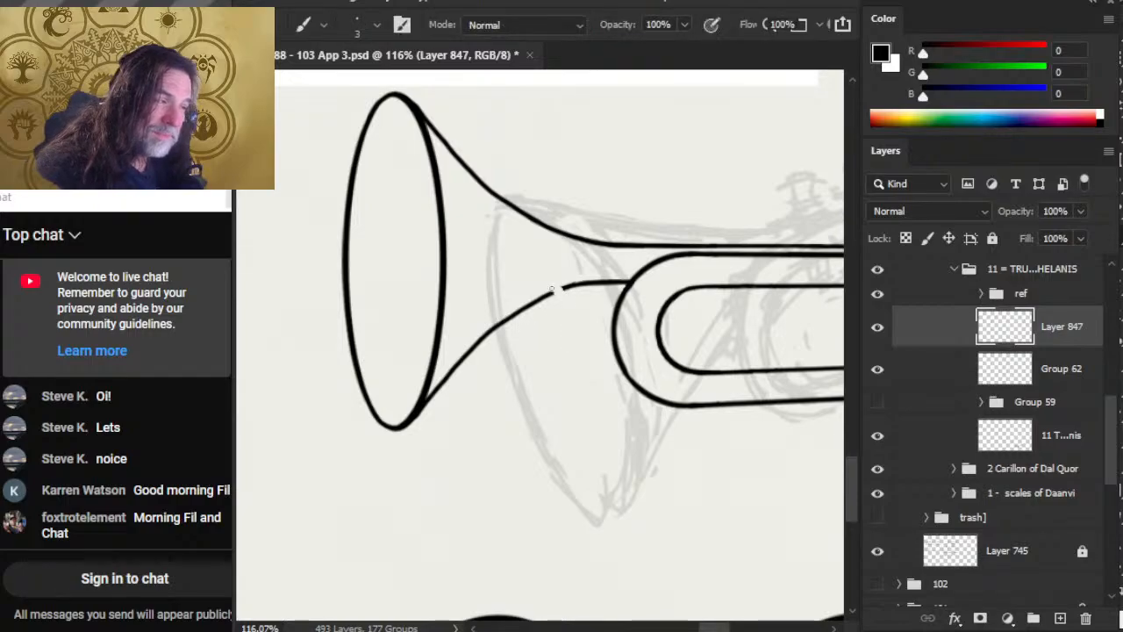
left_click_drag(547, 292, 567, 286)
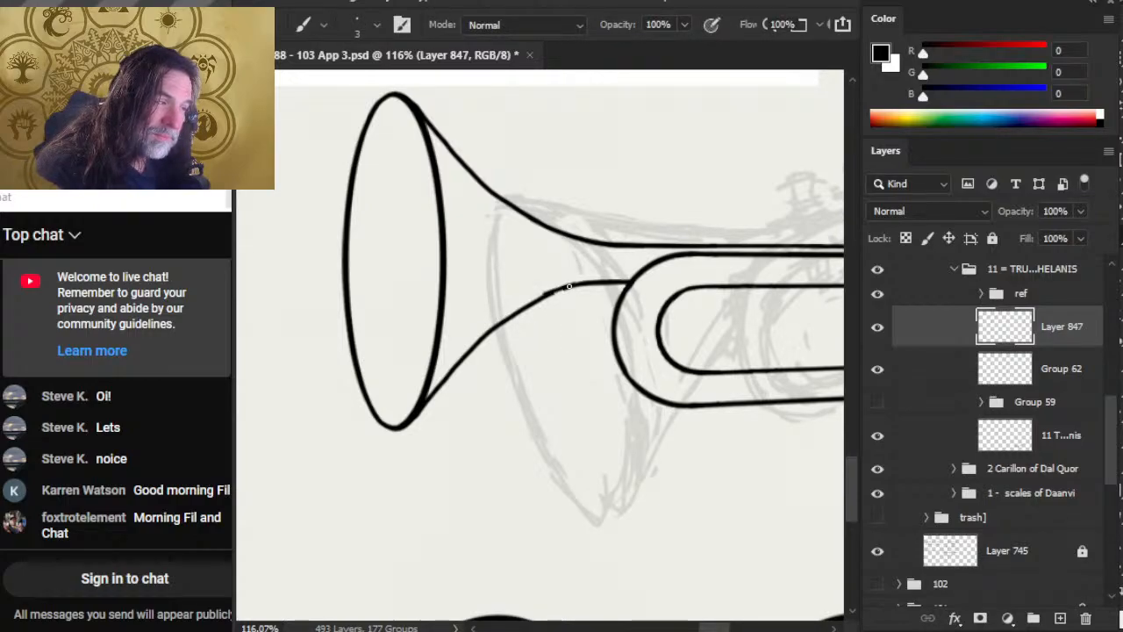
key("e")
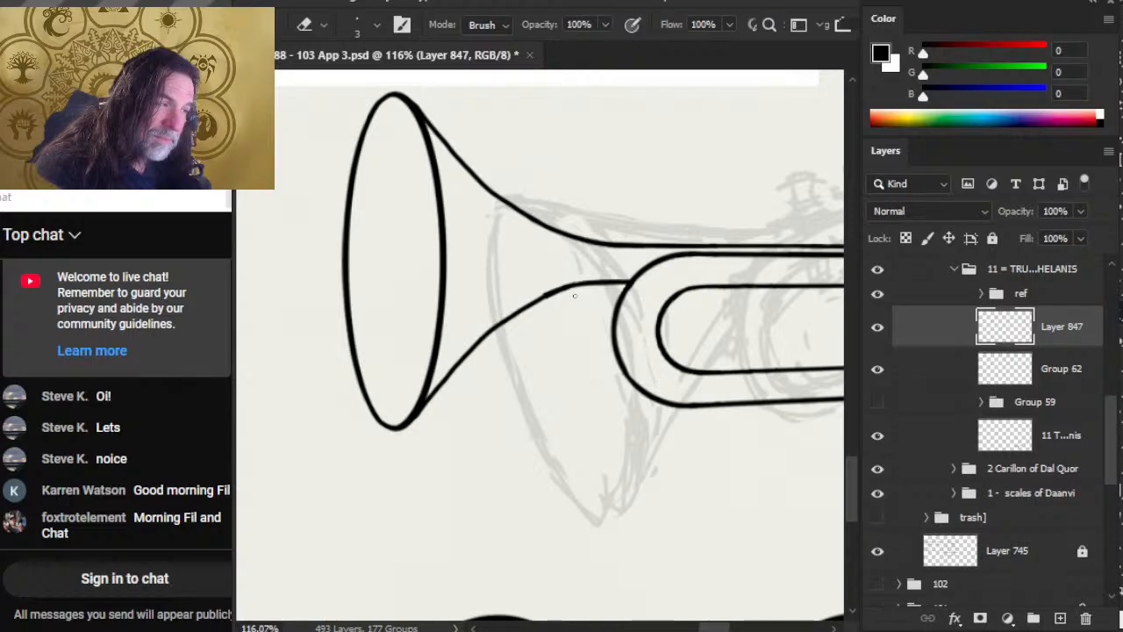
key("b")
key("e")
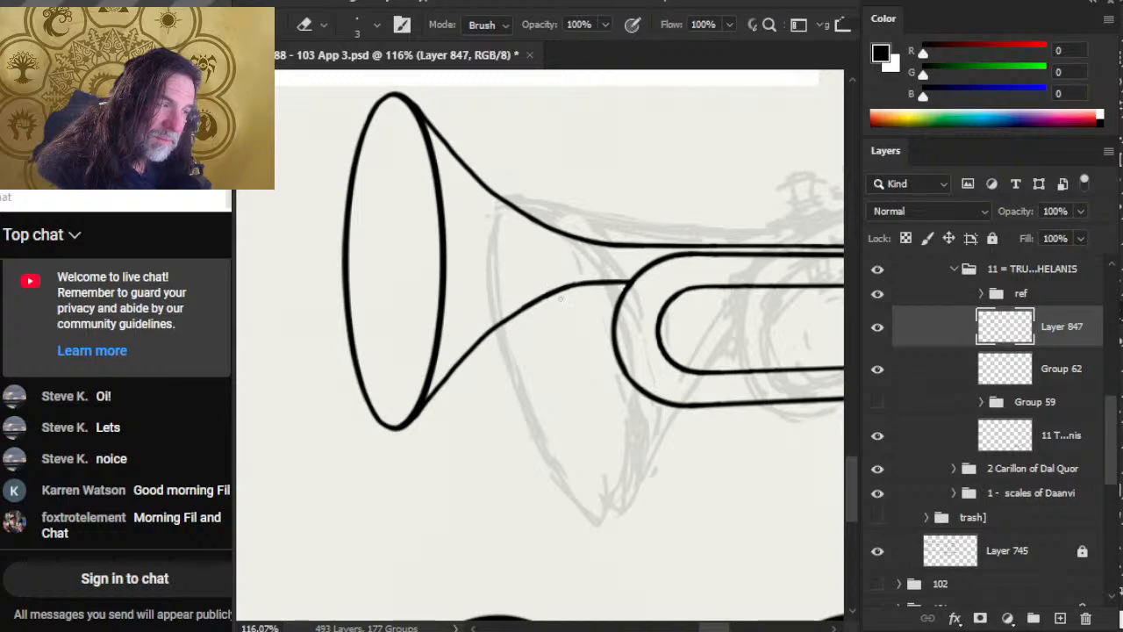
key("b")
key("e")
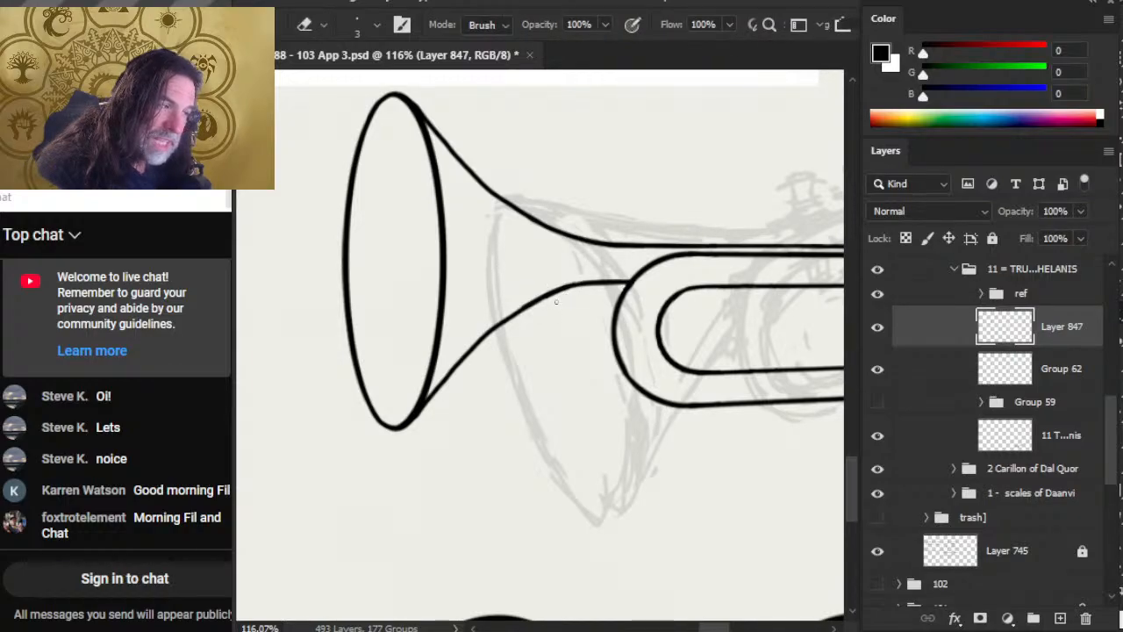
key("b")
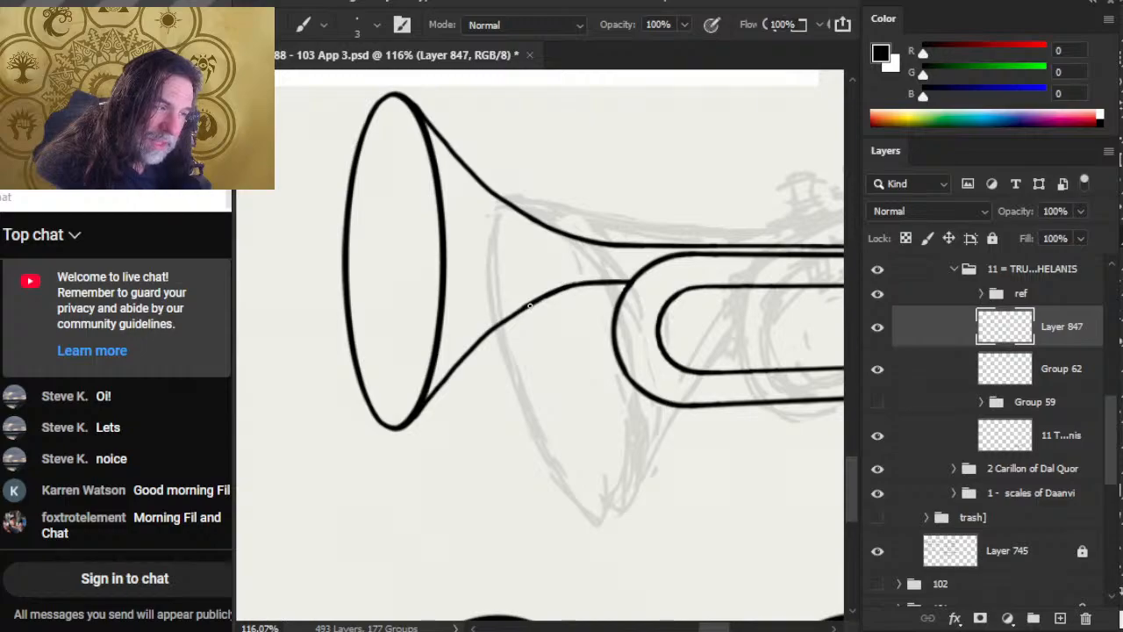
key("e")
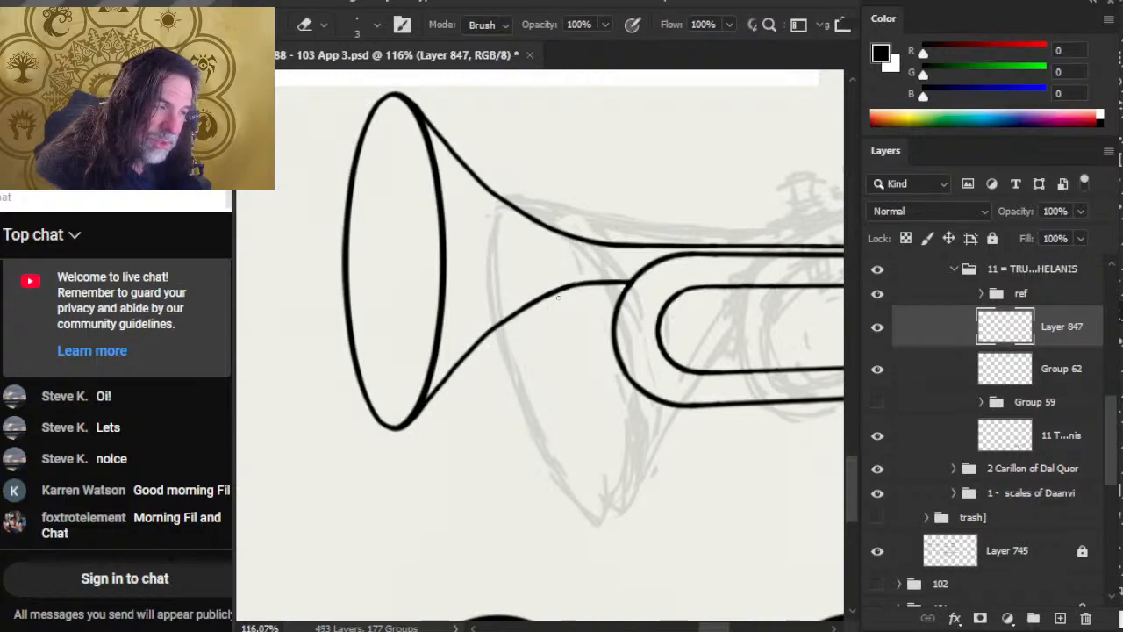
Check how the bell's lower line meets the tube bend, comparing the drawing with Layer 847 hidden and shown
key("z")
left_click_drag(634, 416, 561, 414)
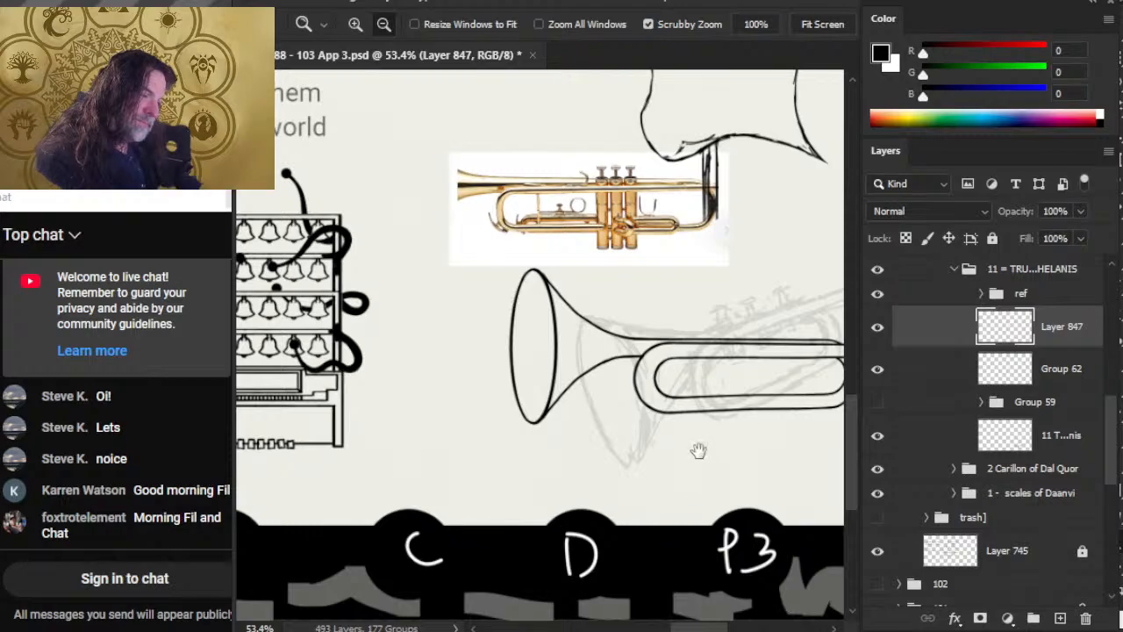
mouse_move(699, 448)
left_mouse_down()
mouse_move(549, 364)
mouse_move(523, 335)
left_mouse_up()
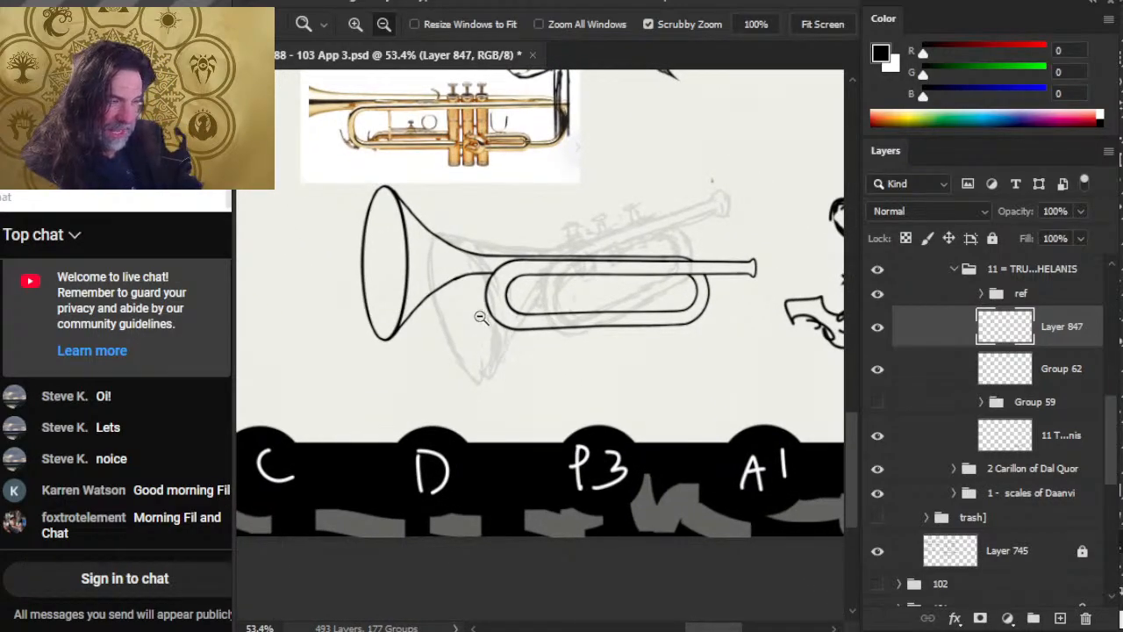
left_click_drag(480, 318, 547, 321)
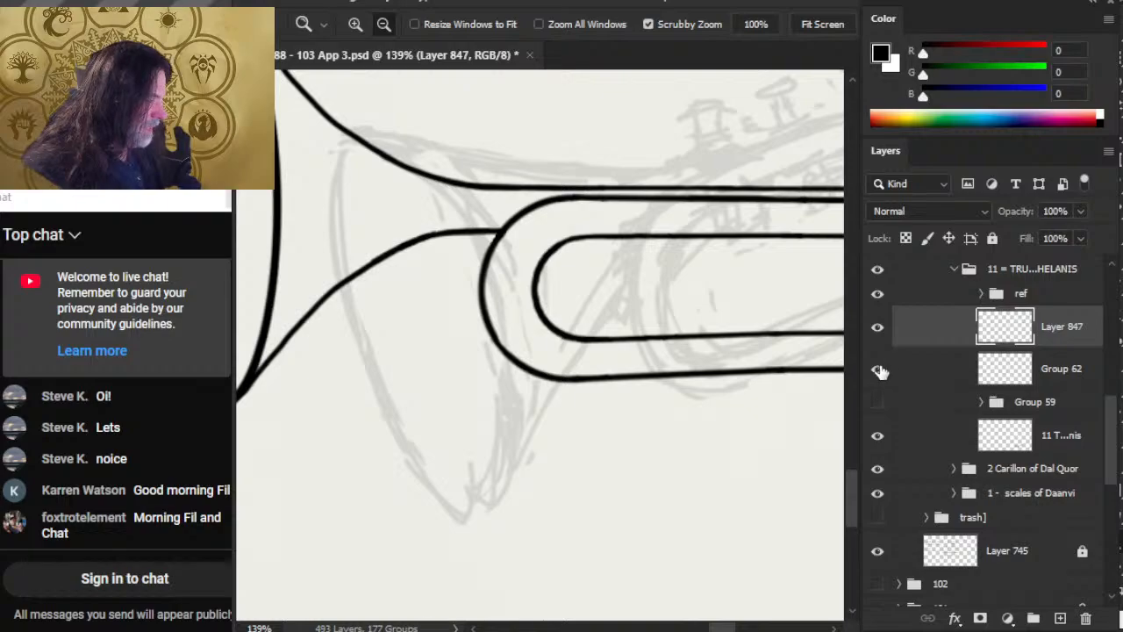
left_click(877, 326)
left_click(877, 326)
key("l")
right_click(576, 259)
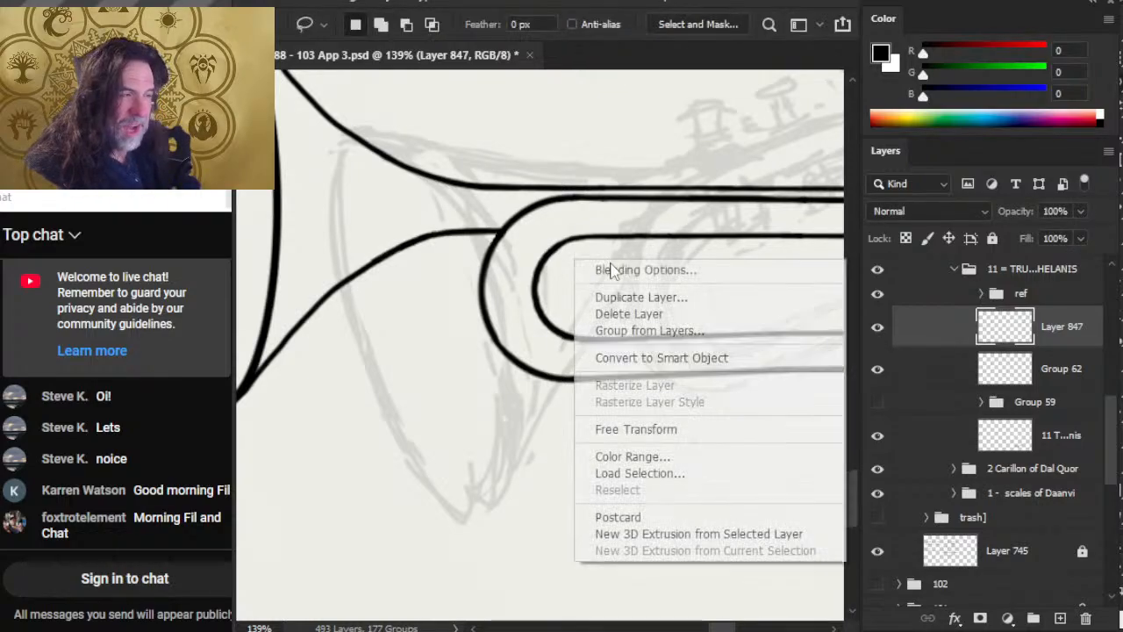
left_click(672, 429)
right_click(620, 240)
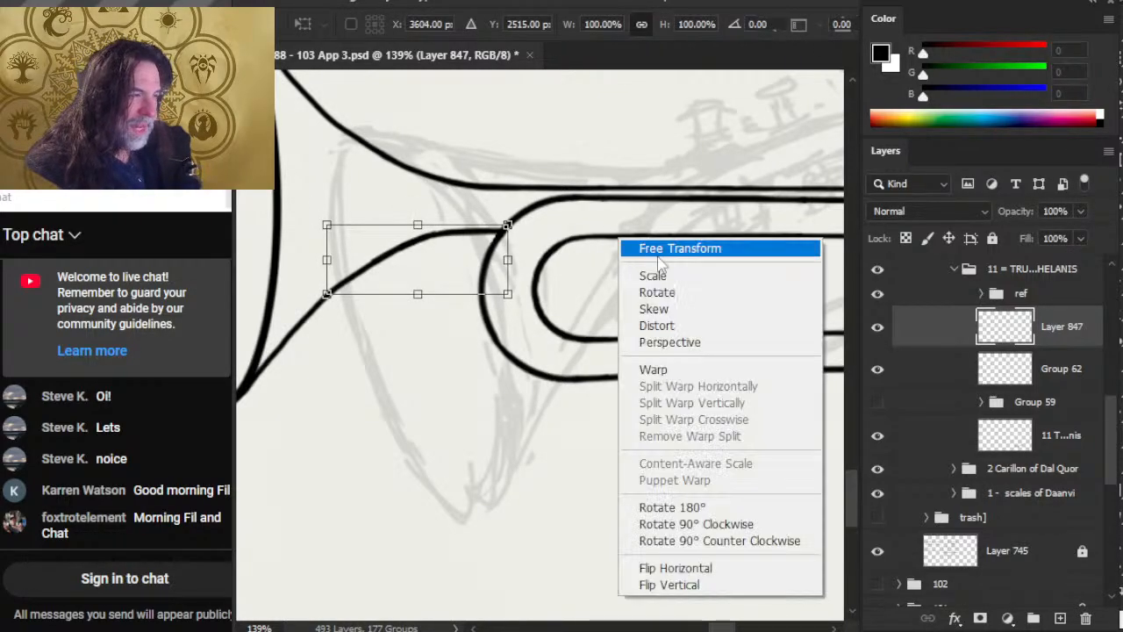
left_click(676, 567)
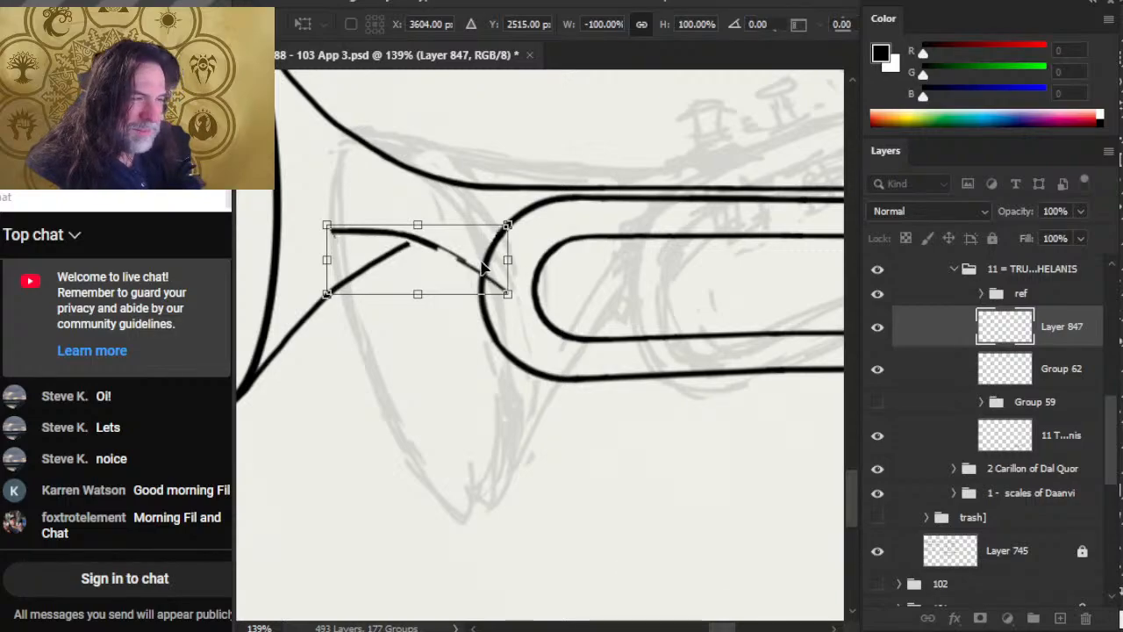
key("Return")
Apply a slight Perspective transform to the bell's lower line segment on Layer 847
right_click(588, 329)
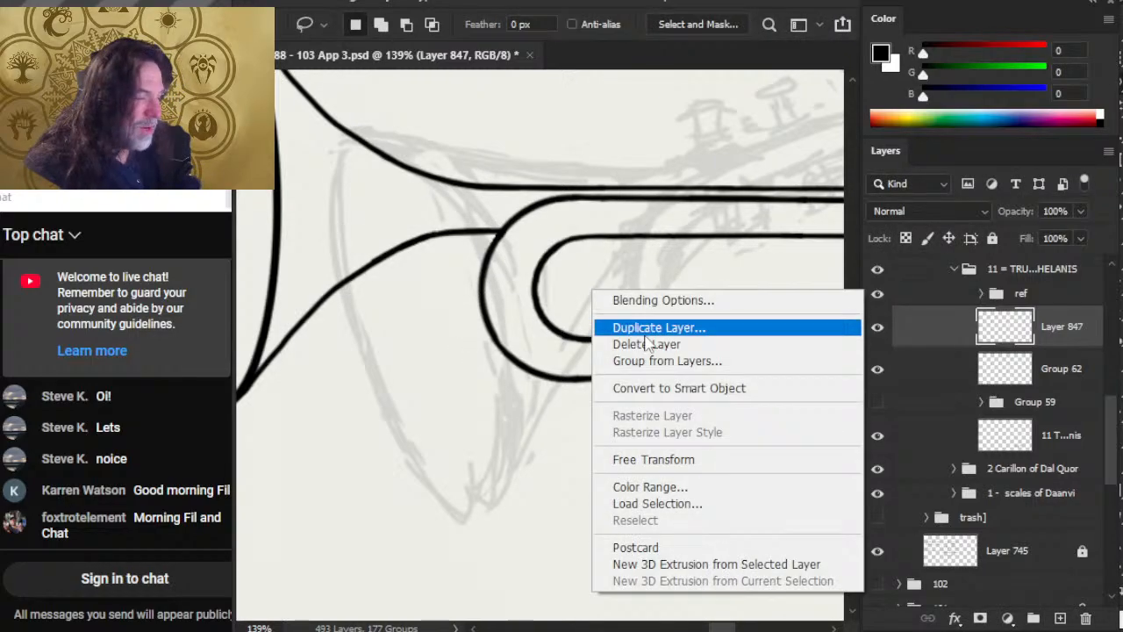
left_click(689, 463)
right_click(526, 279)
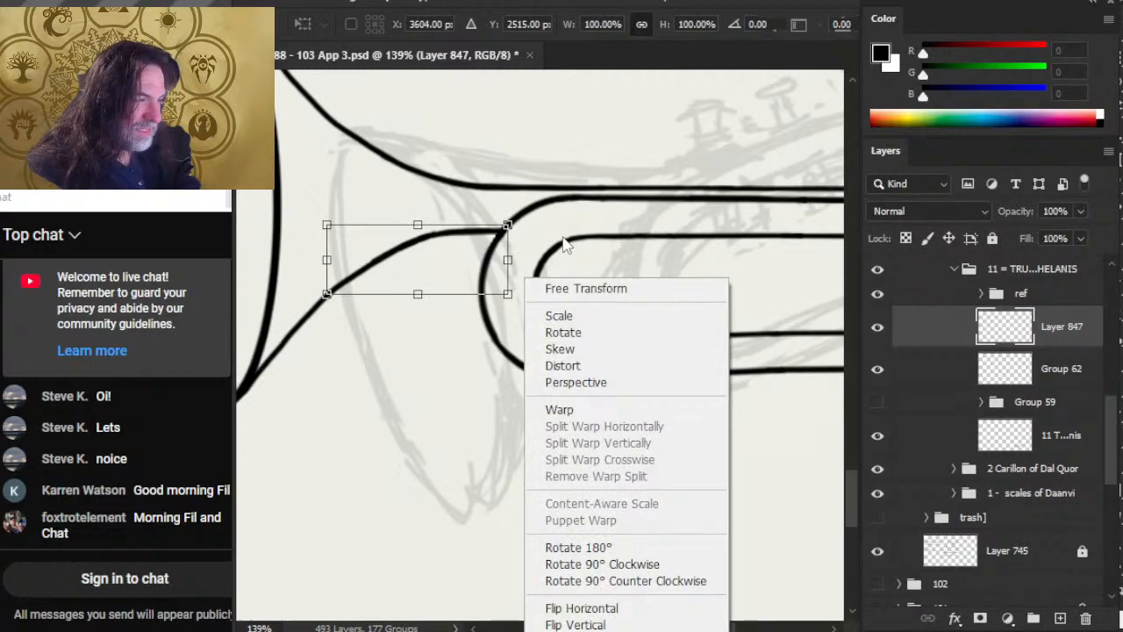
left_click(592, 386)
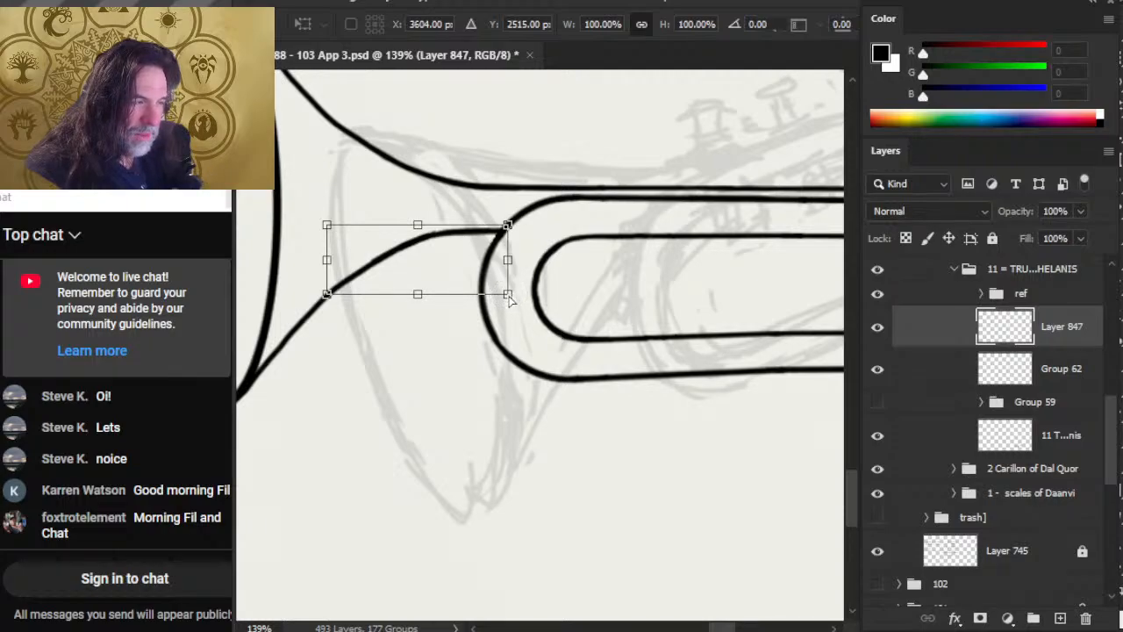
left_click_drag(508, 295, 513, 297)
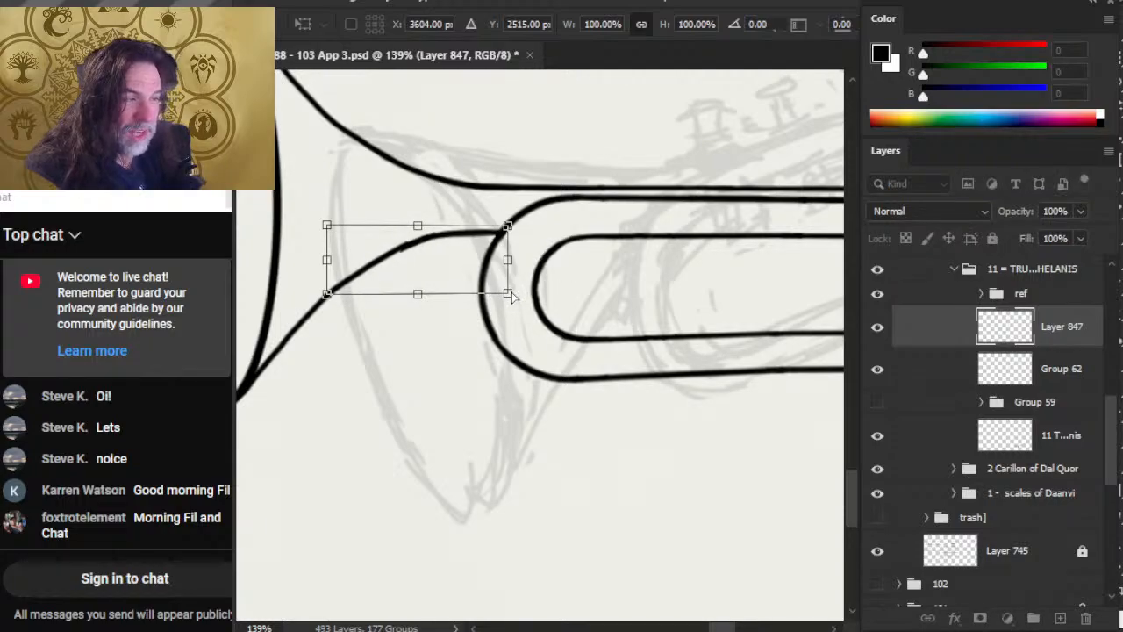
key("Return")
Nudge the bell's lower line segment slightly right and erase its overshoot at the tube bend
key("l")
key("v")
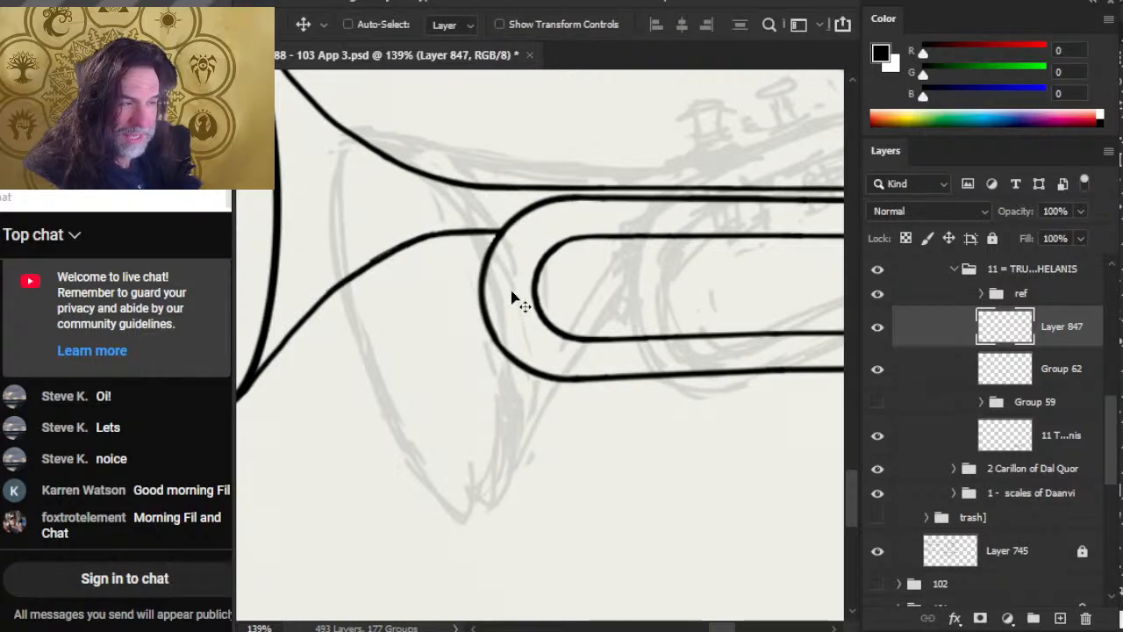
key("Right")
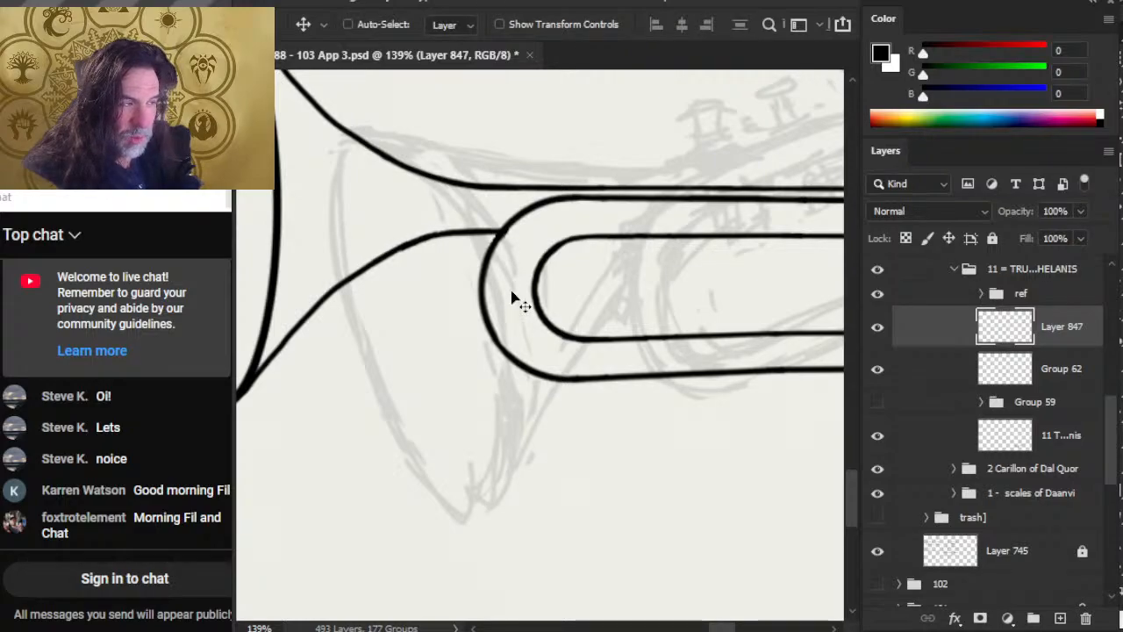
key("Right")
key("e")
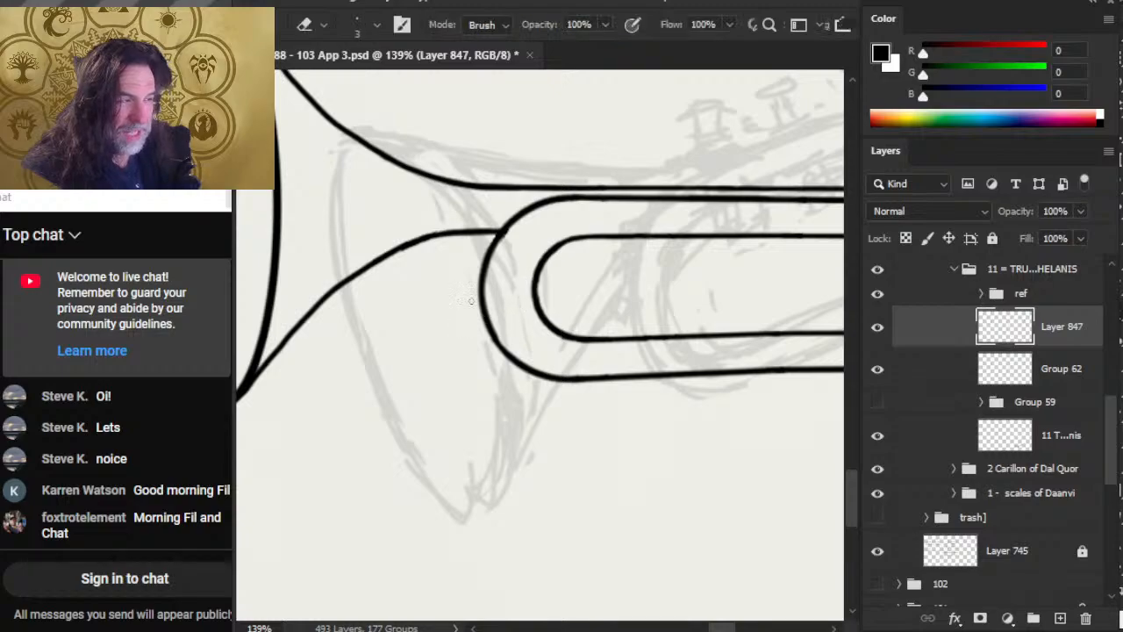
left_click(504, 232)
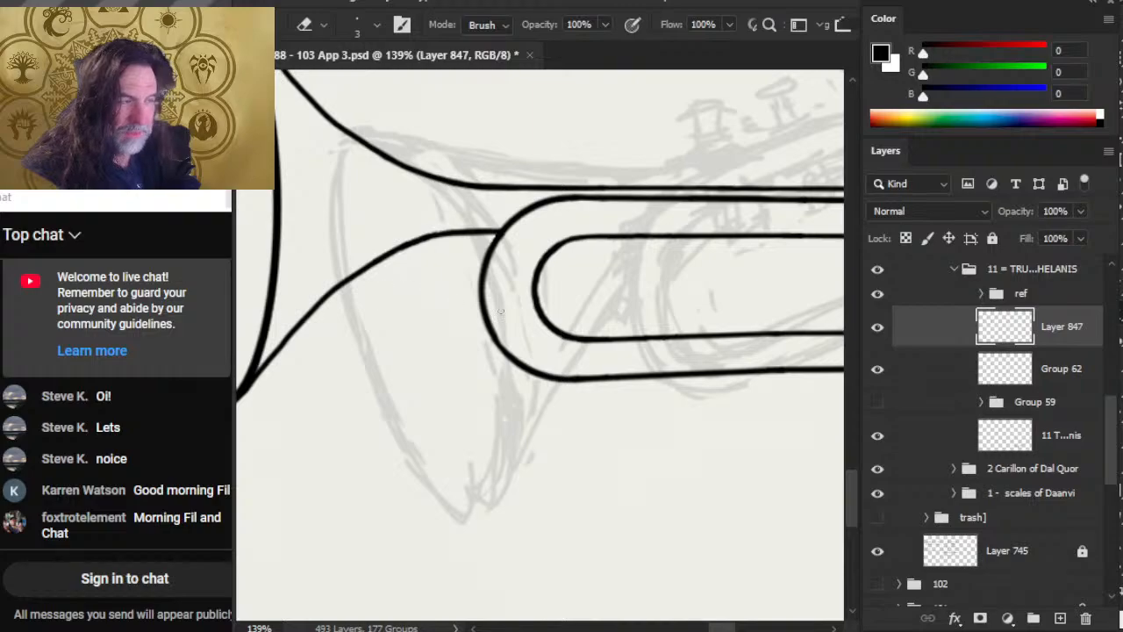
Merge Layer 847 down into Group 62 and check the merged layer by hiding and showing it
key("z")
scroll(557, 321, "down", 3)
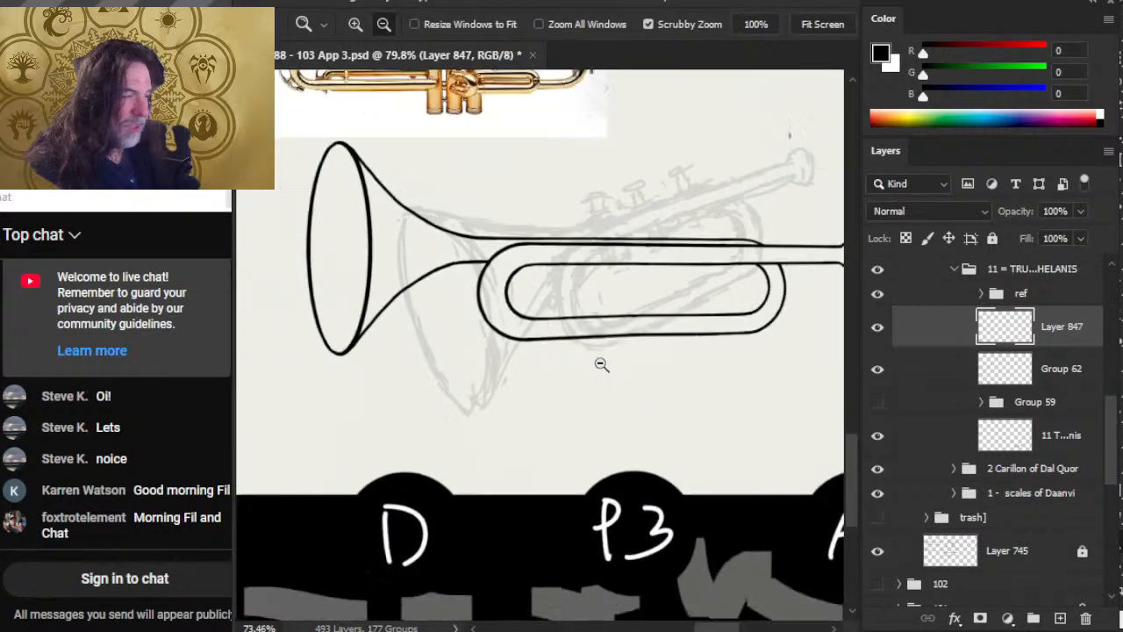
scroll(601, 363, "down", 2)
right_click(937, 341)
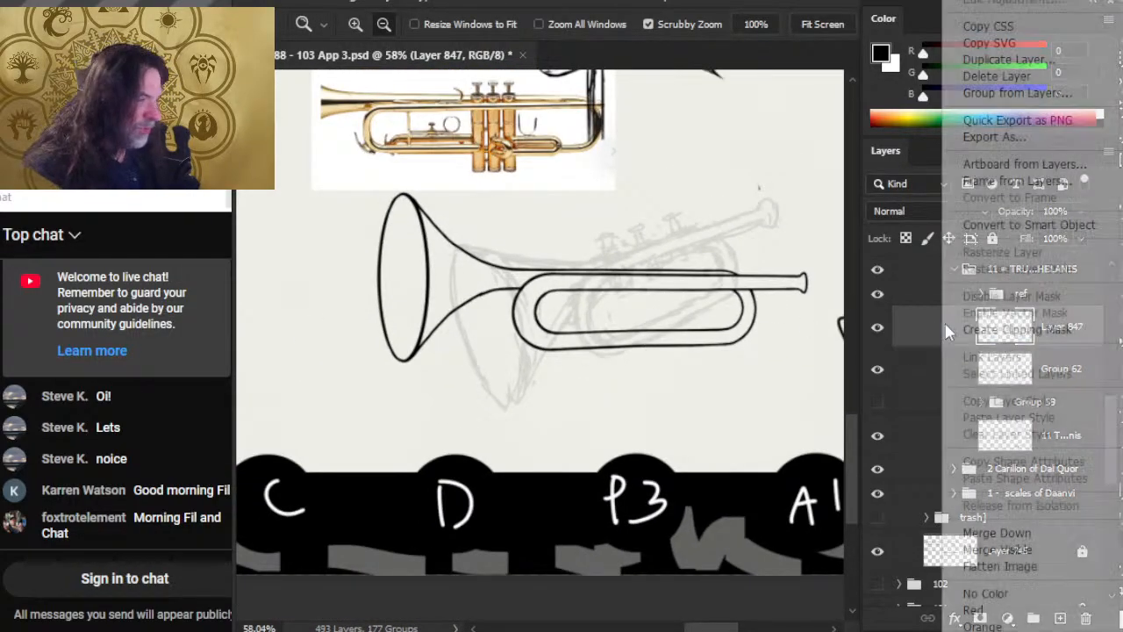
left_click(989, 532)
left_click(878, 329)
left_click(879, 329)
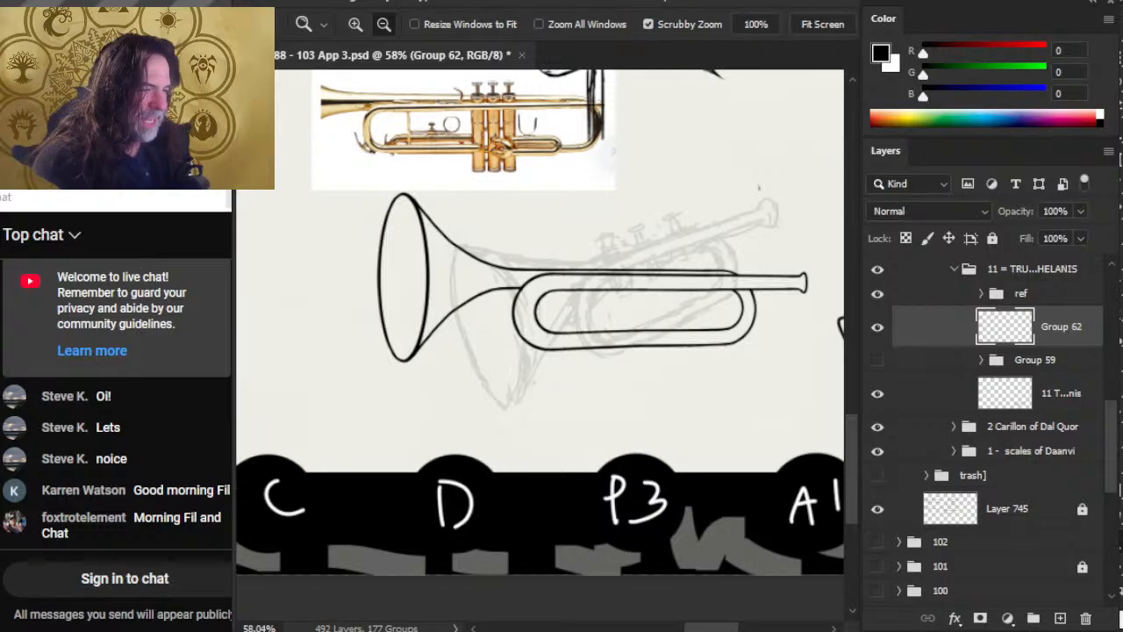
Switch to YouTube in the browser and search for "aeon flux shorts tide"
key("alt+Tab")
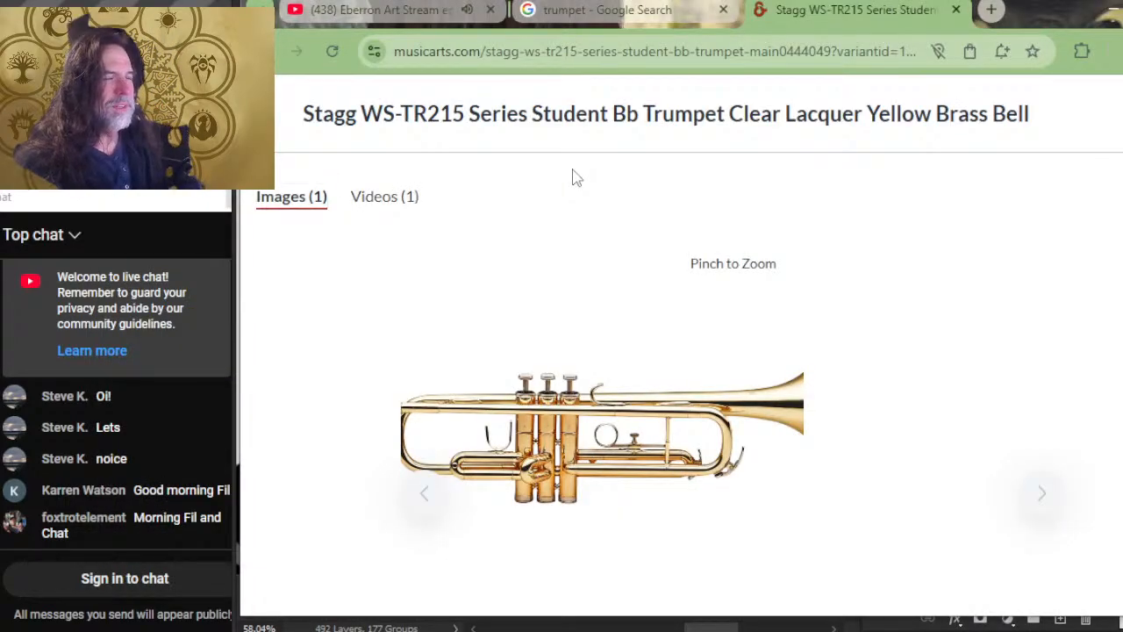
left_click(375, 18)
left_click(480, 102)
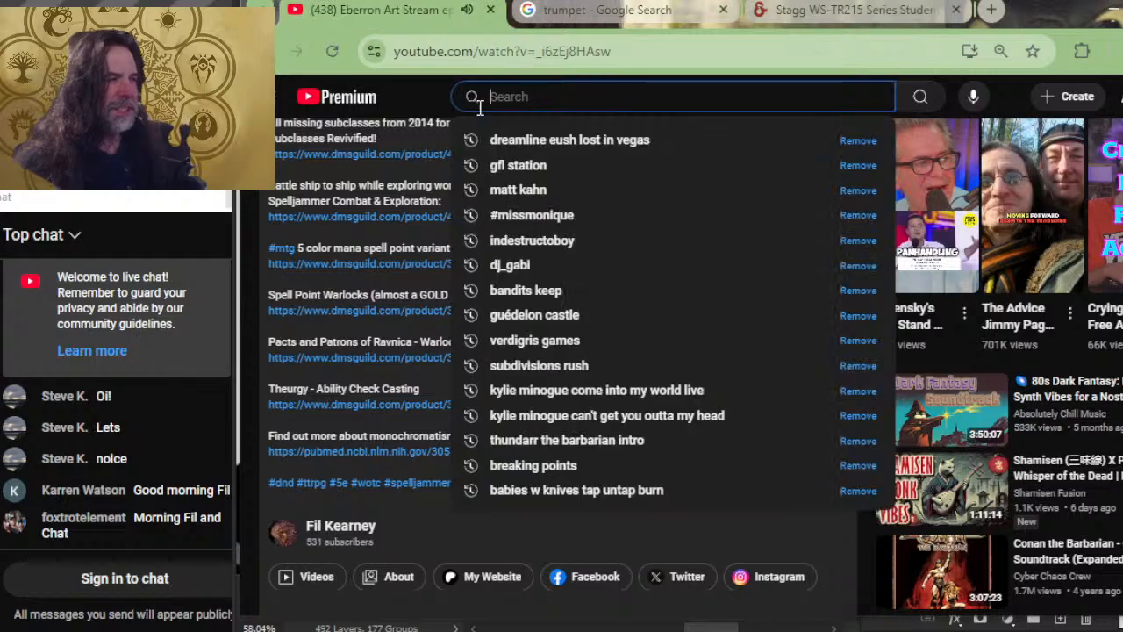
type("aeon f")
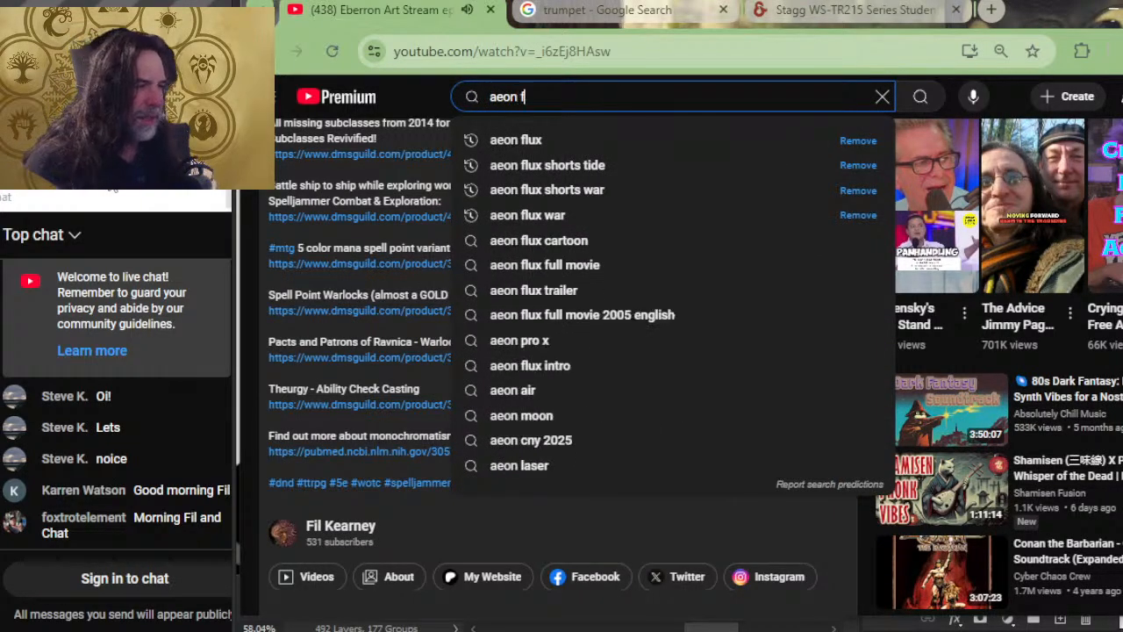
type("lux")
key("Down")
key("Return")
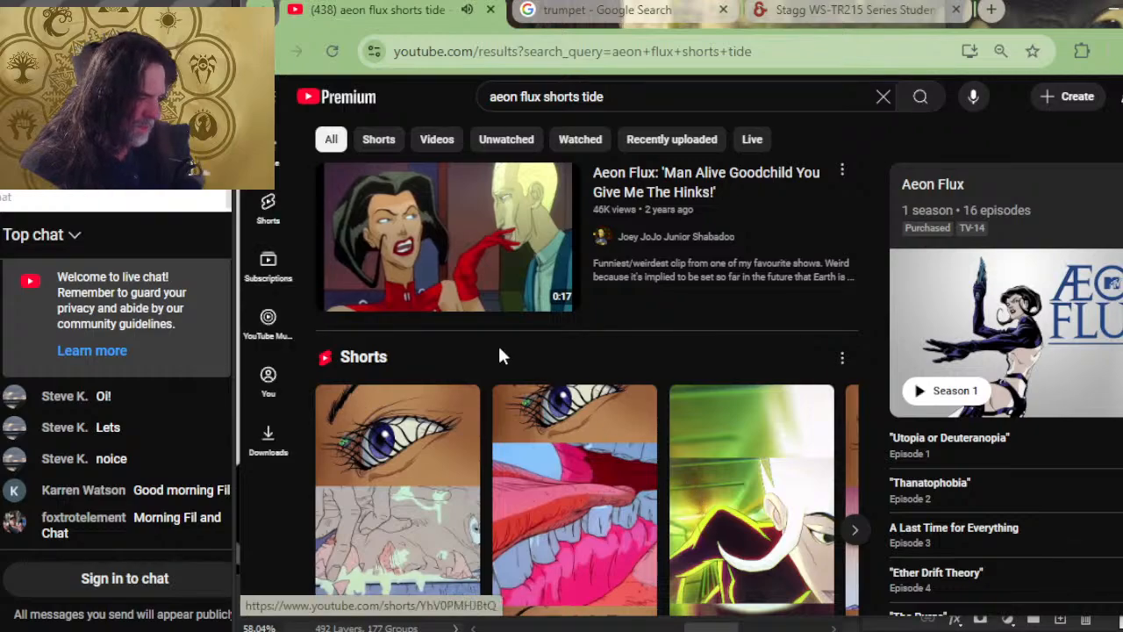
Look through the YouTube search results for the Aeon Flux short "Tide"
scroll(809, 315, "down", 4)
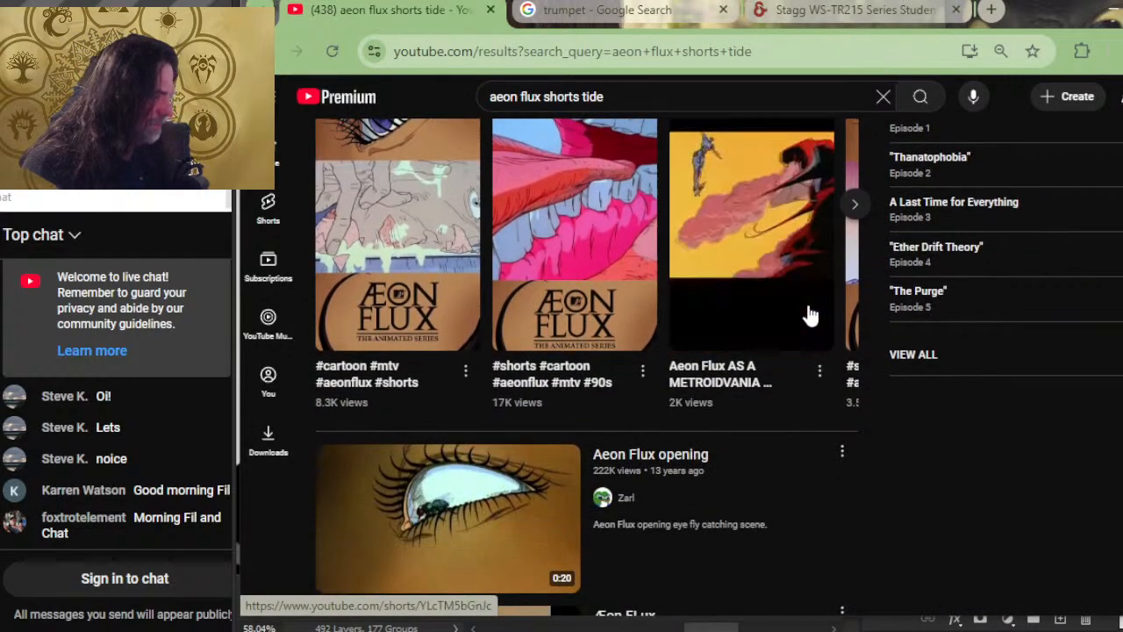
scroll(1026, 386, "up", 2)
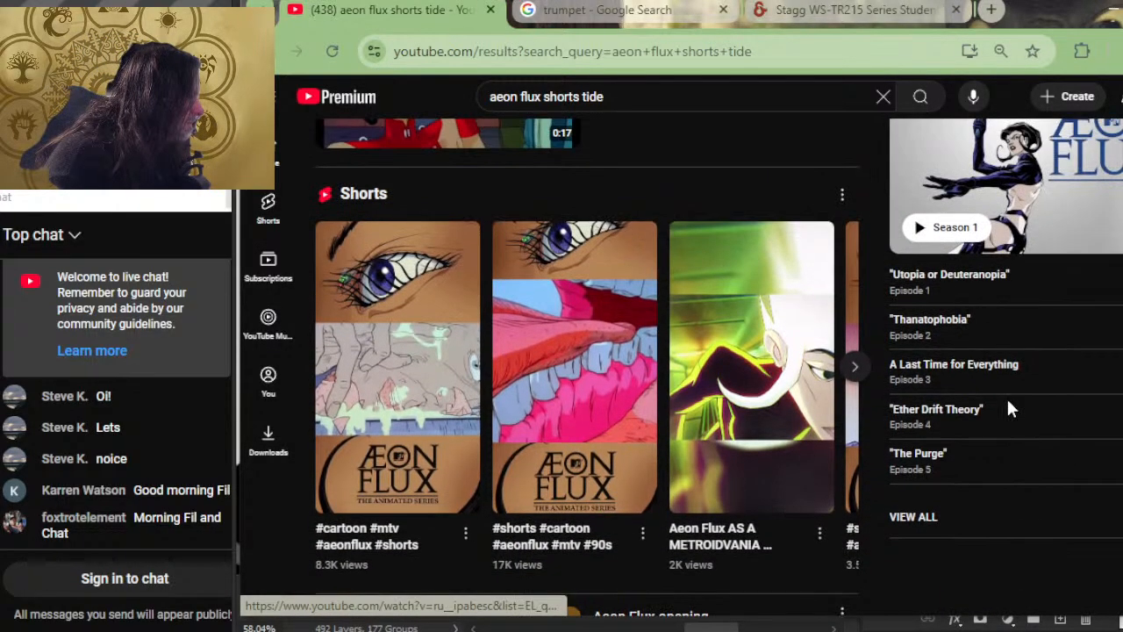
scroll(1008, 369, "down", 4)
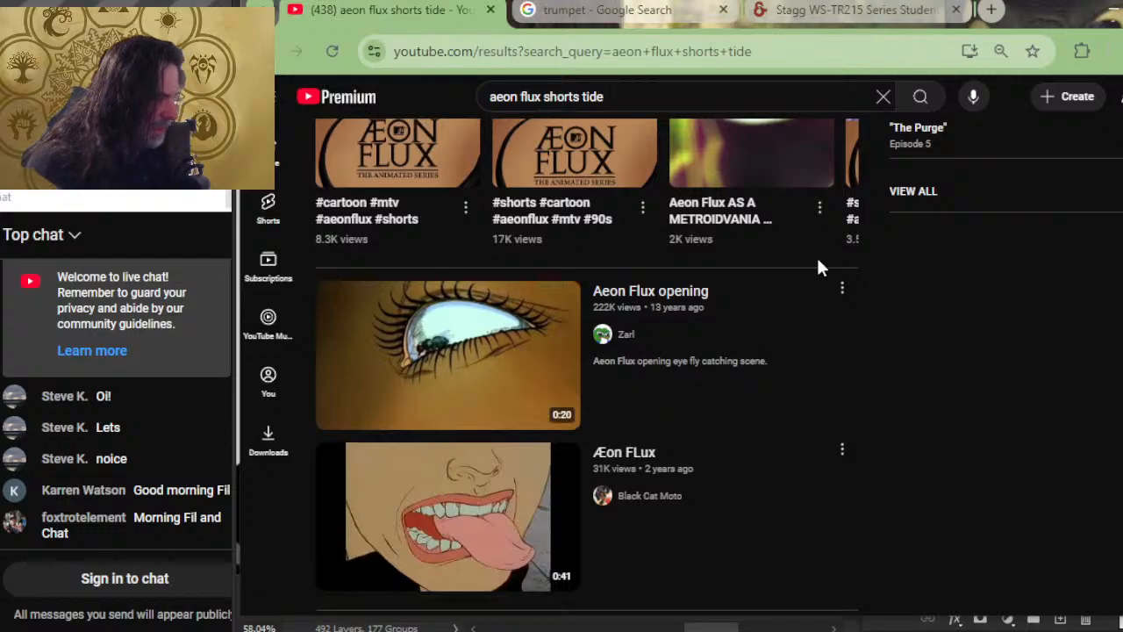
scroll(866, 292, "down", 5)
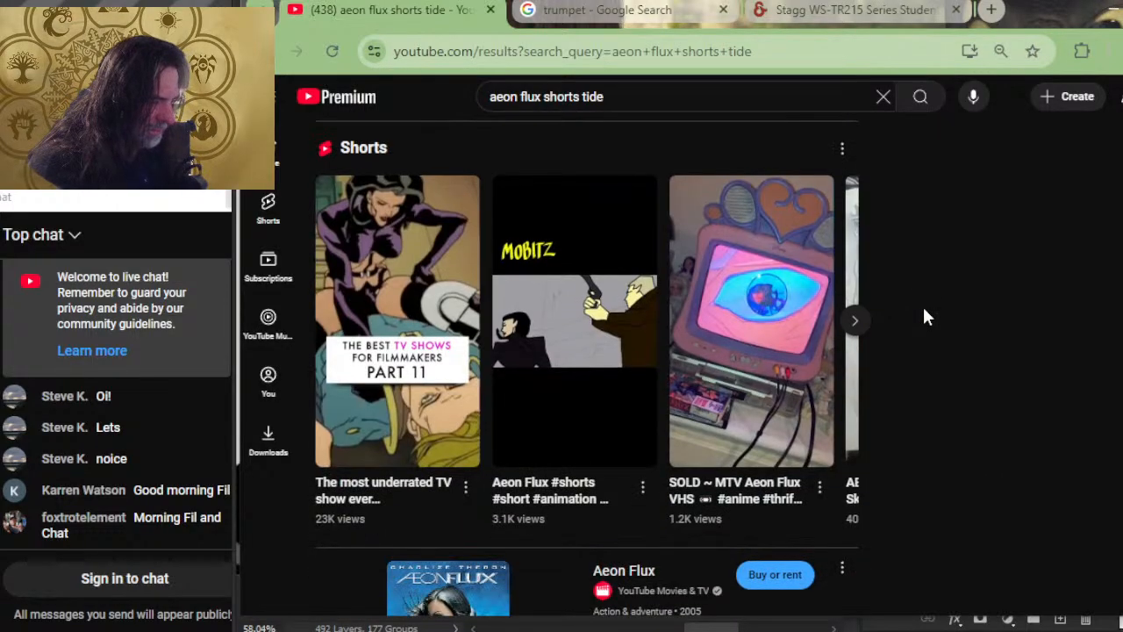
scroll(924, 307, "down", 4)
scroll(935, 369, "down", 2)
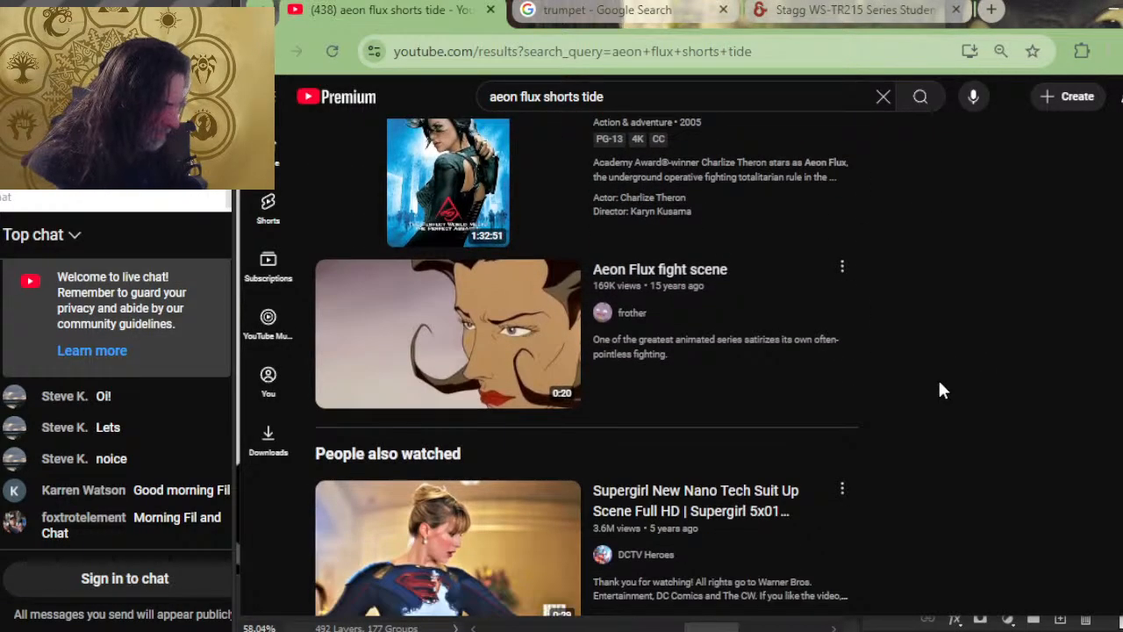
scroll(940, 383, "down", 2)
scroll(939, 383, "up", 2)
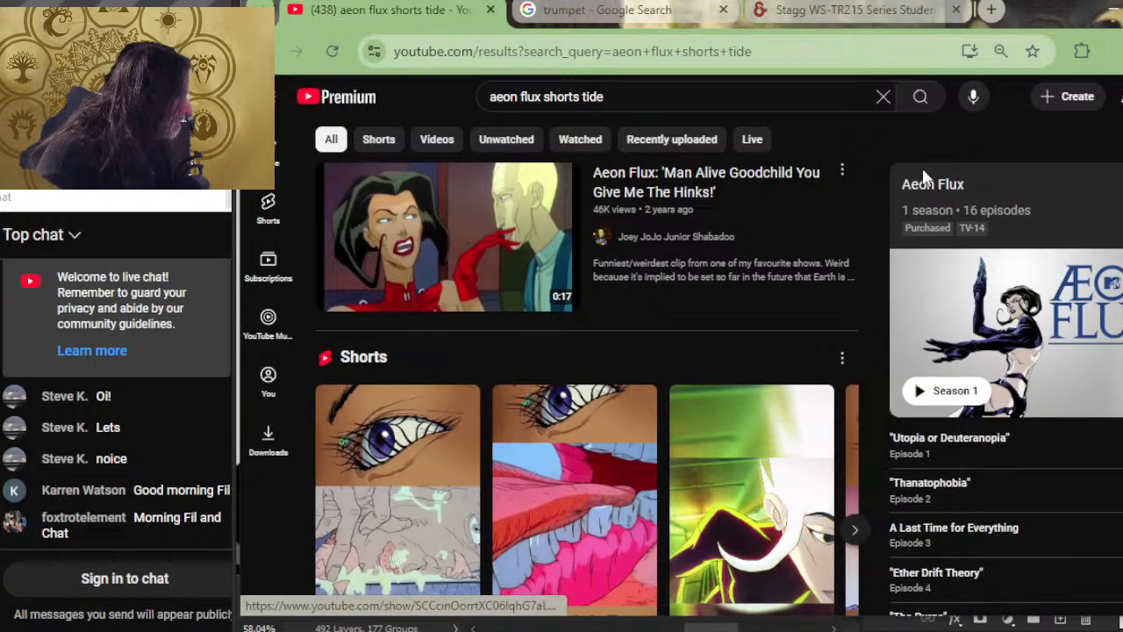
Open the Aeon Flux show page and play episode 106, "Tide", from Season 1
left_click(932, 190)
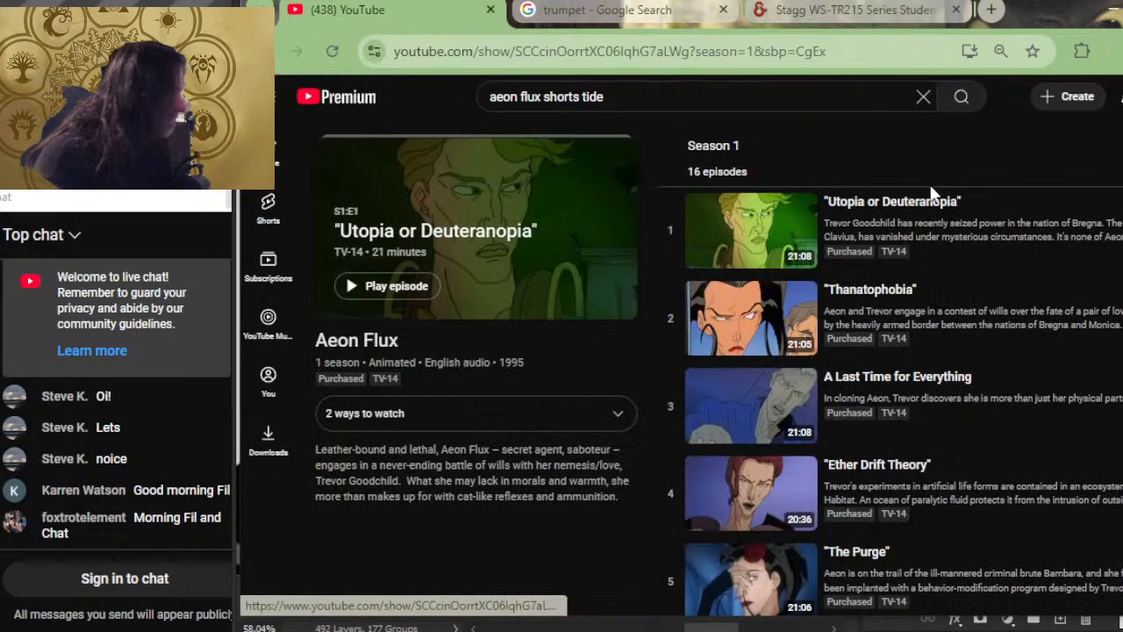
scroll(917, 324, "down", 2)
scroll(921, 320, "down", 7)
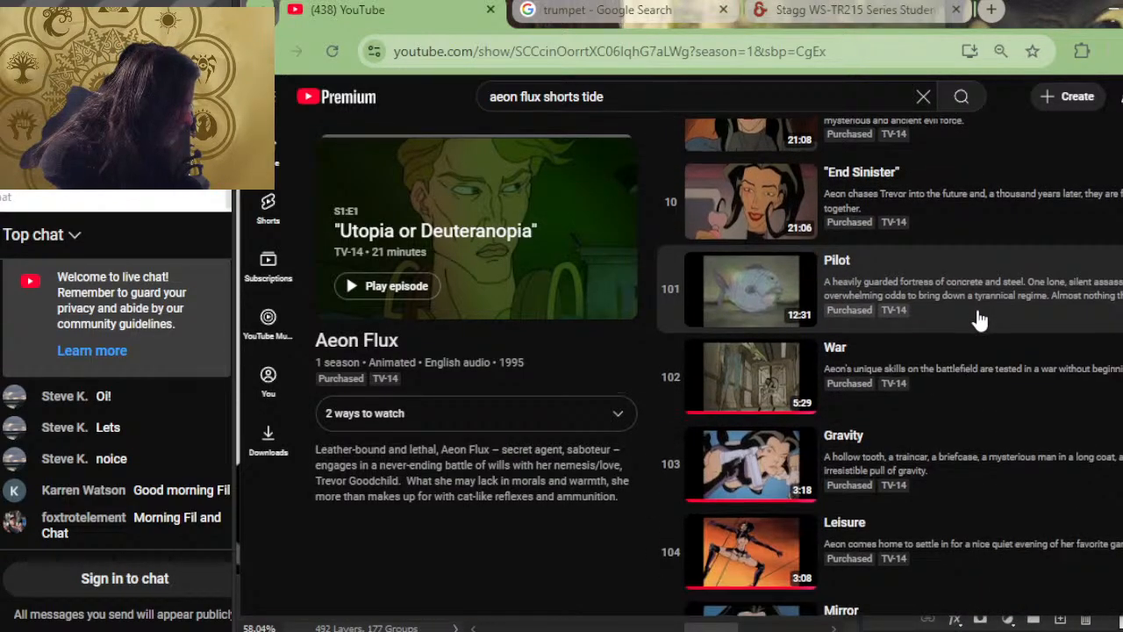
scroll(980, 321, "down", 2)
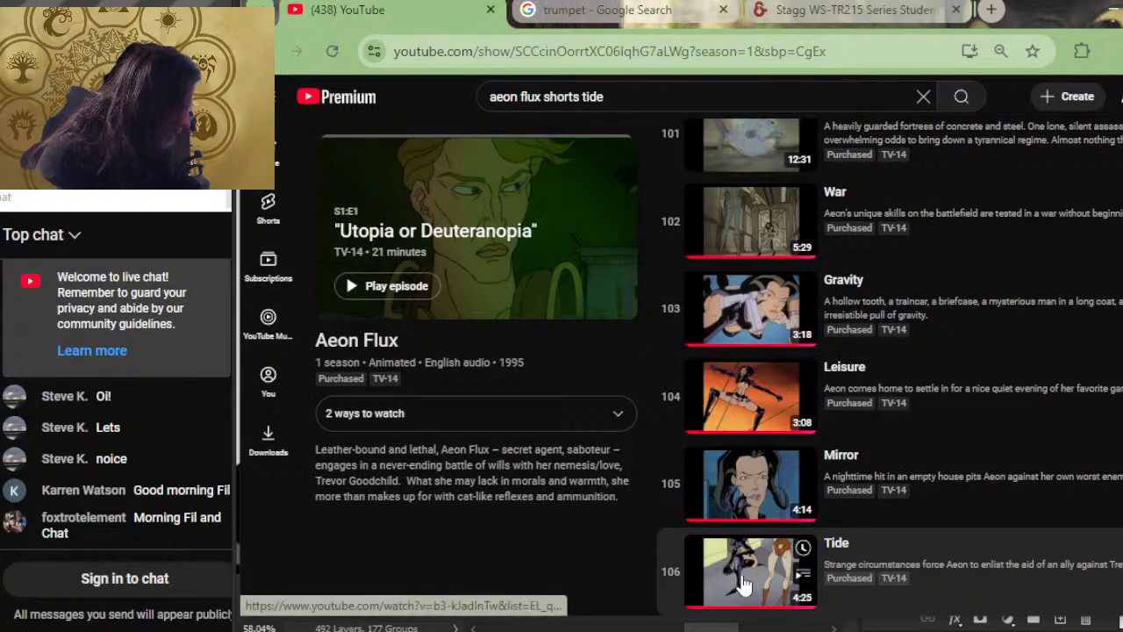
left_click(750, 579)
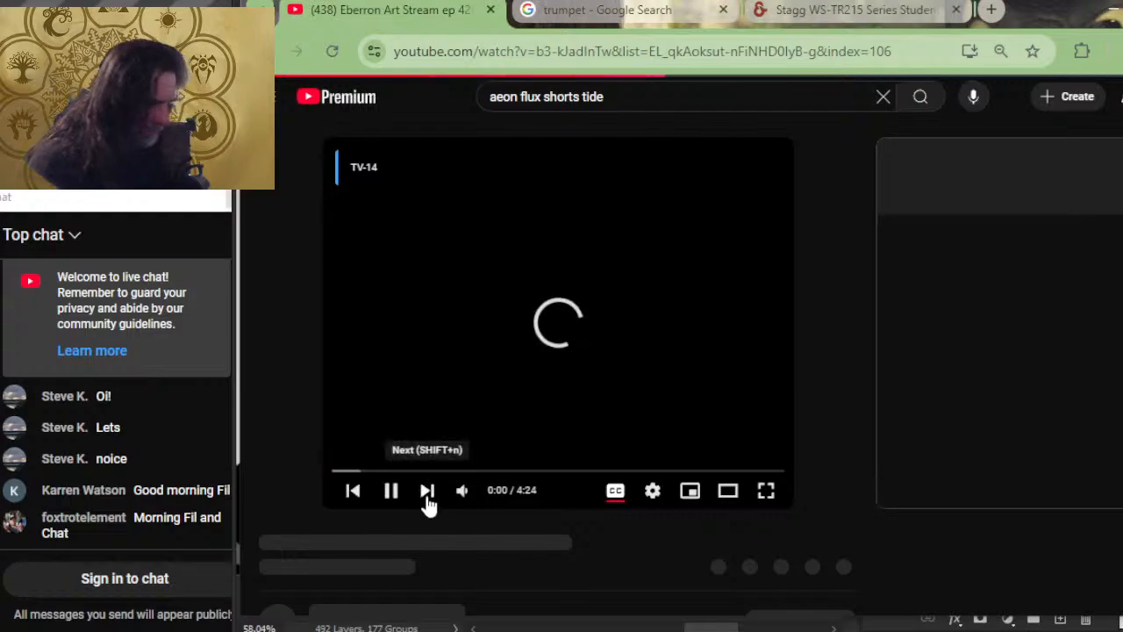
Adjust the playback volume of "Tide" and turn off its subtitles
left_click_drag(489, 496, 501, 500)
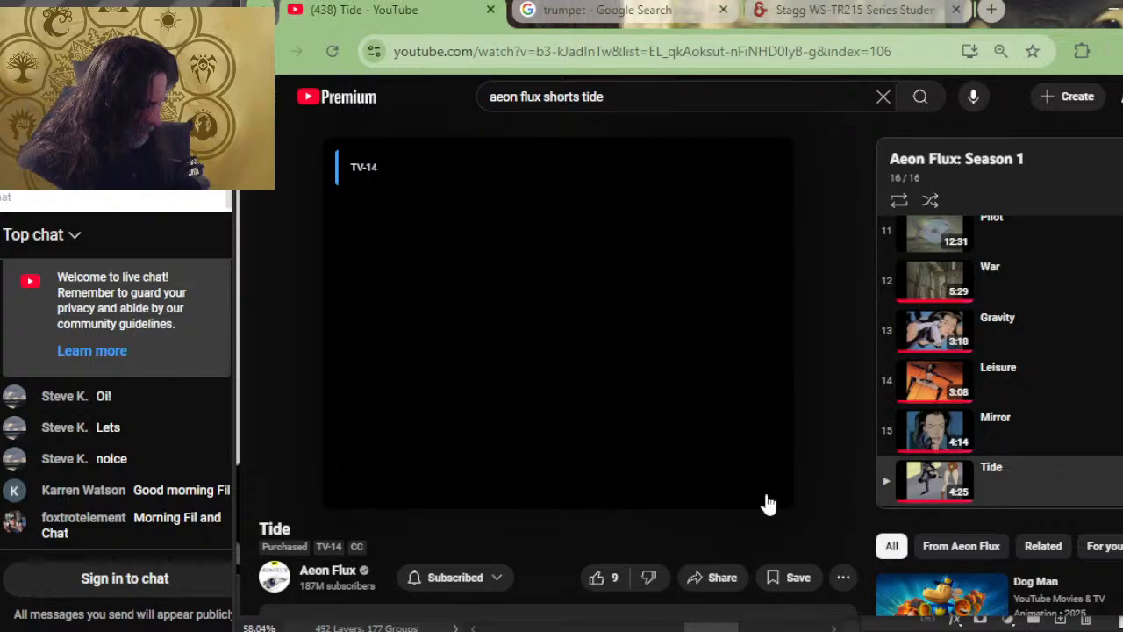
key("ctrl+plus")
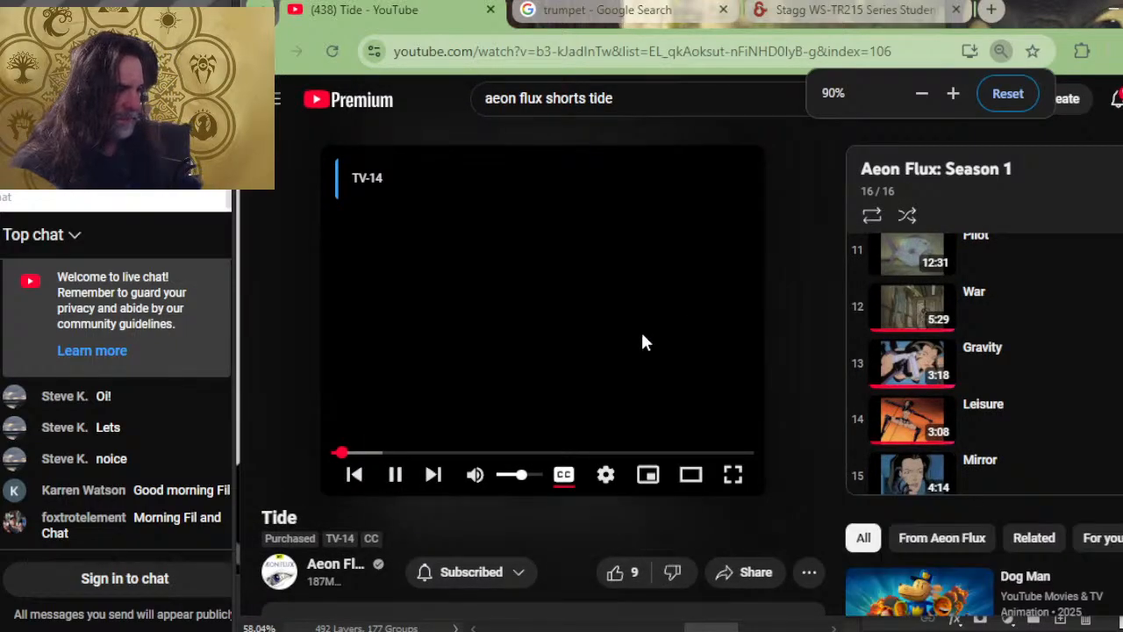
key("ctrl+minus")
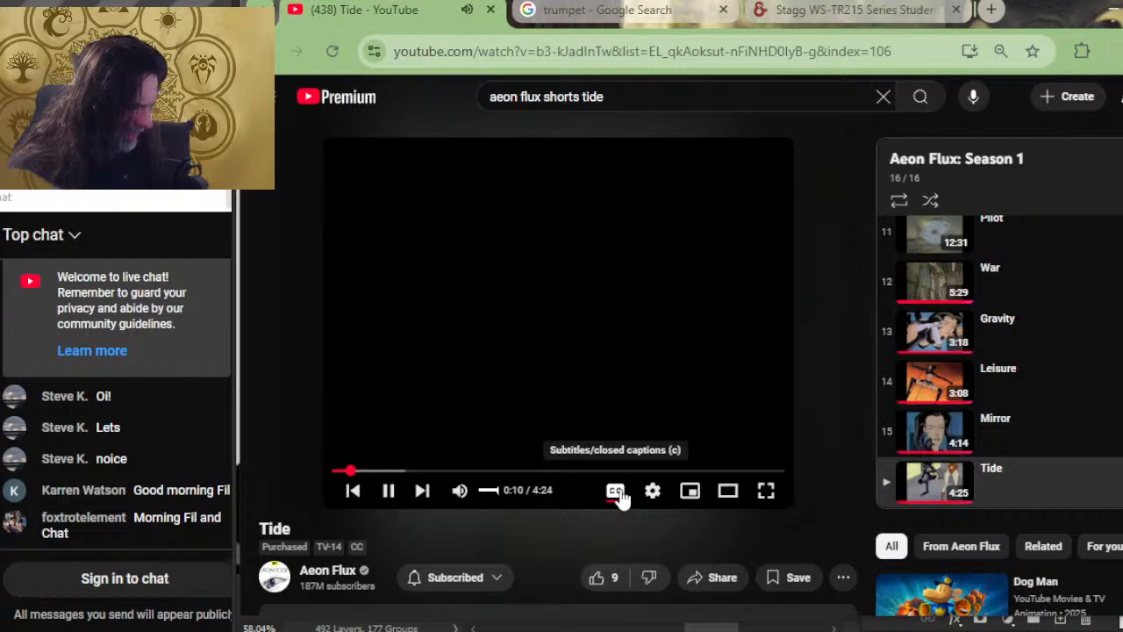
left_click(627, 501)
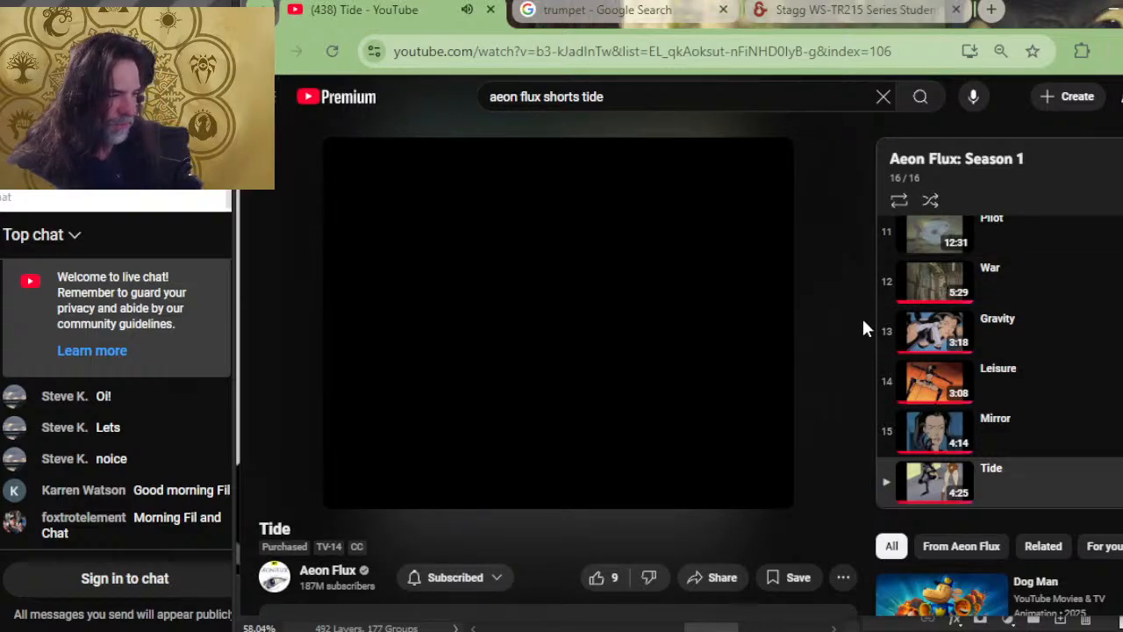
Play episode 14, "Leisure", from the Aeon Flux: Season 1 playlist
mouse_move(780, 362)
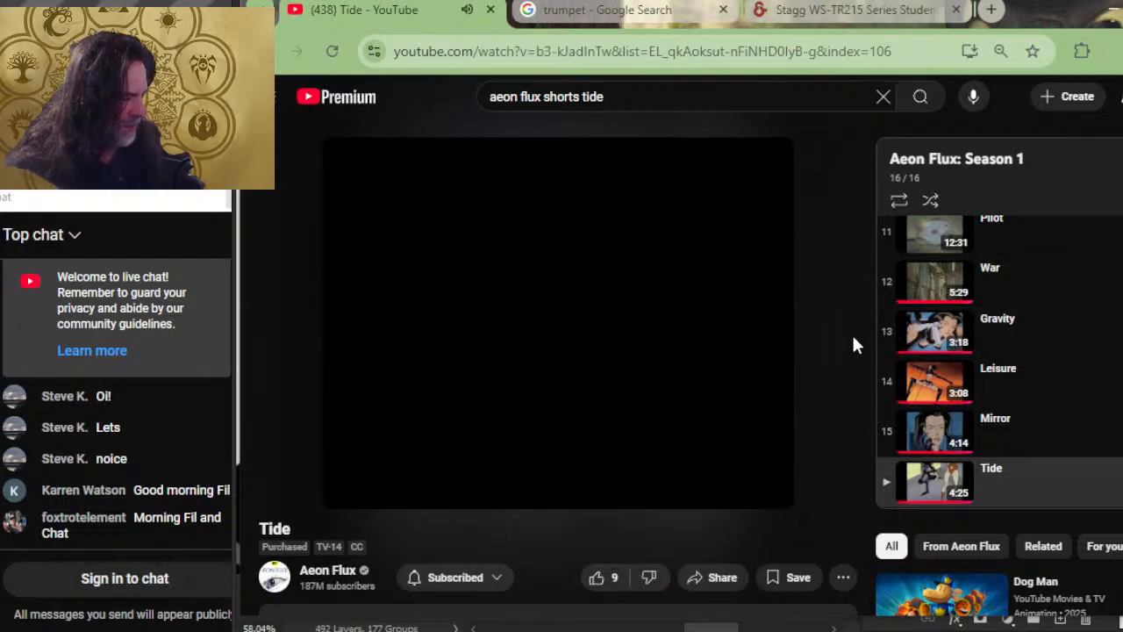
mouse_move(754, 457)
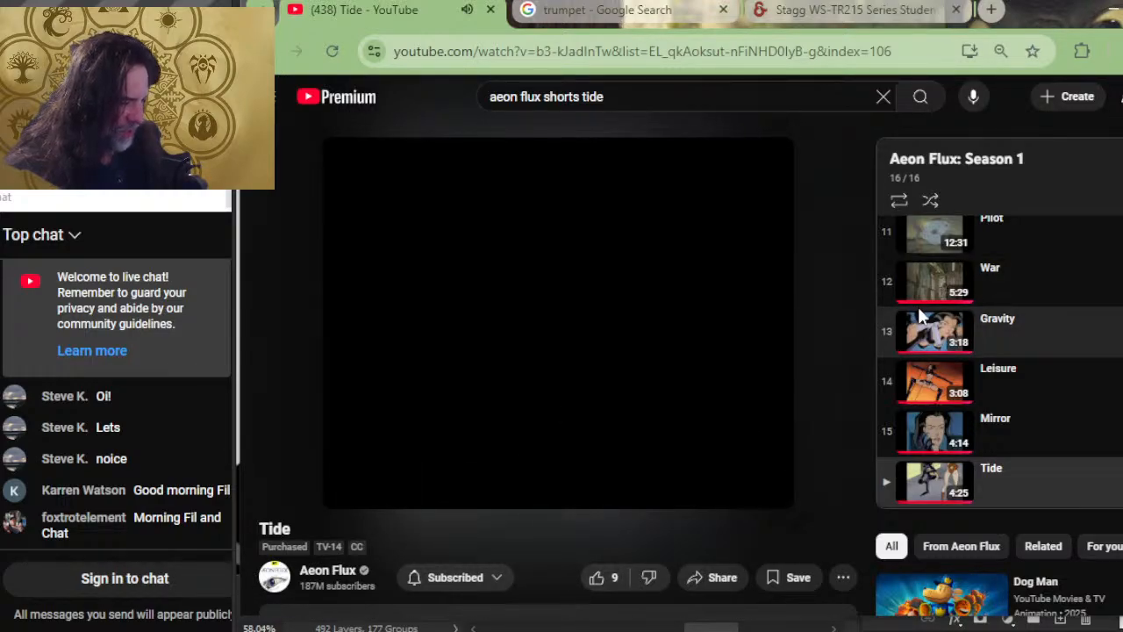
mouse_move(790, 340)
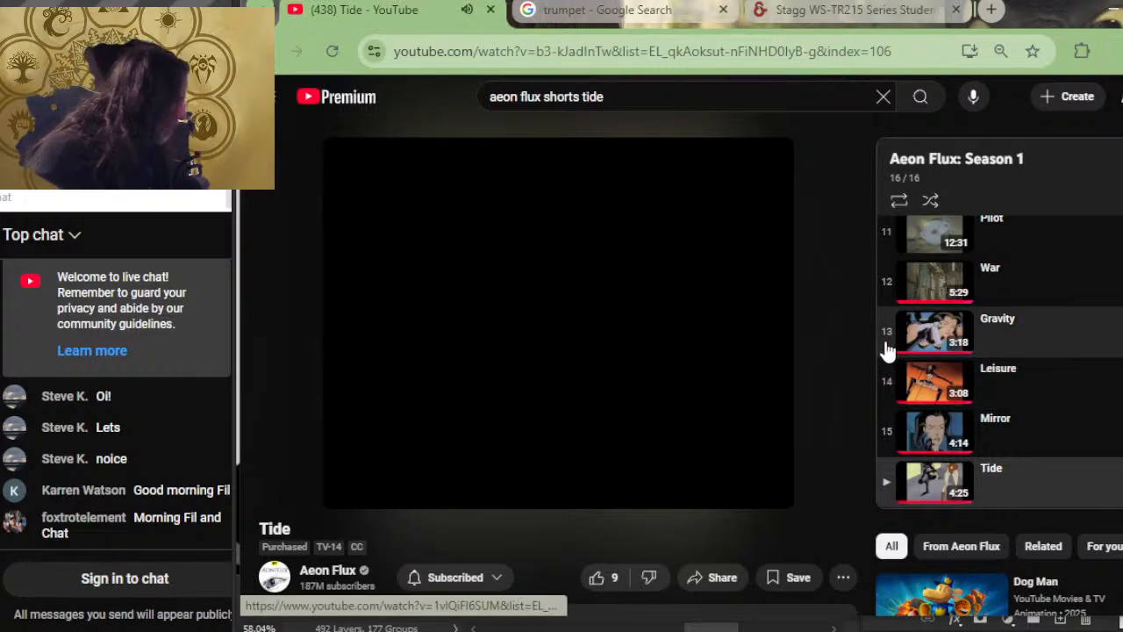
left_click(1018, 379)
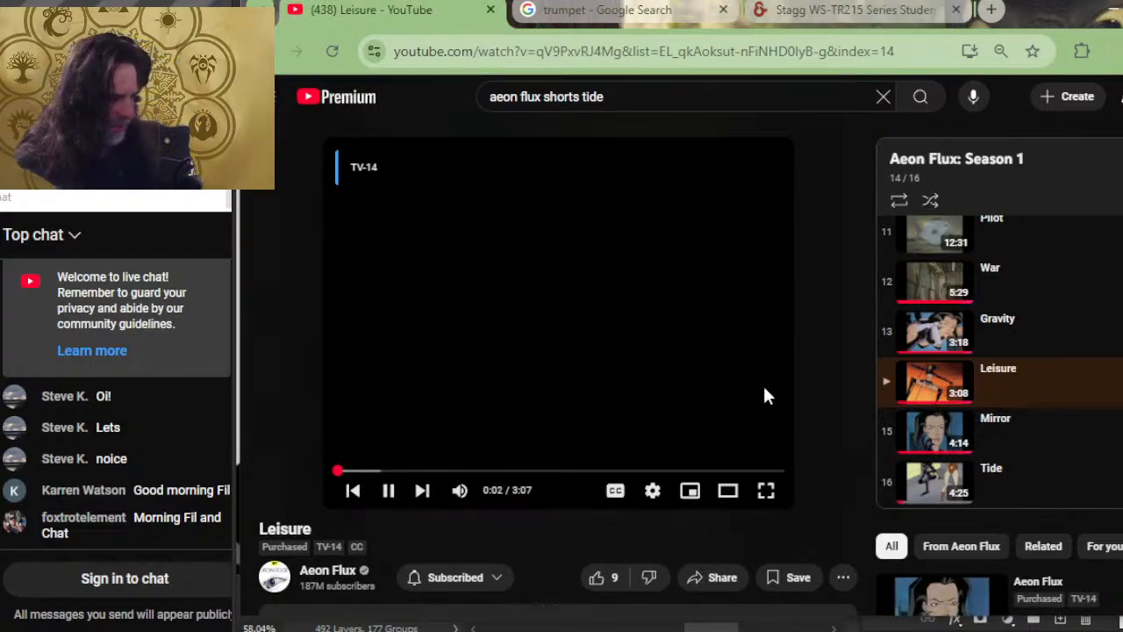
Skip ahead through "Leisure" in several jumps, watch the ending and pause the episode shortly before it finishes
left_click_drag(366, 473, 457, 473)
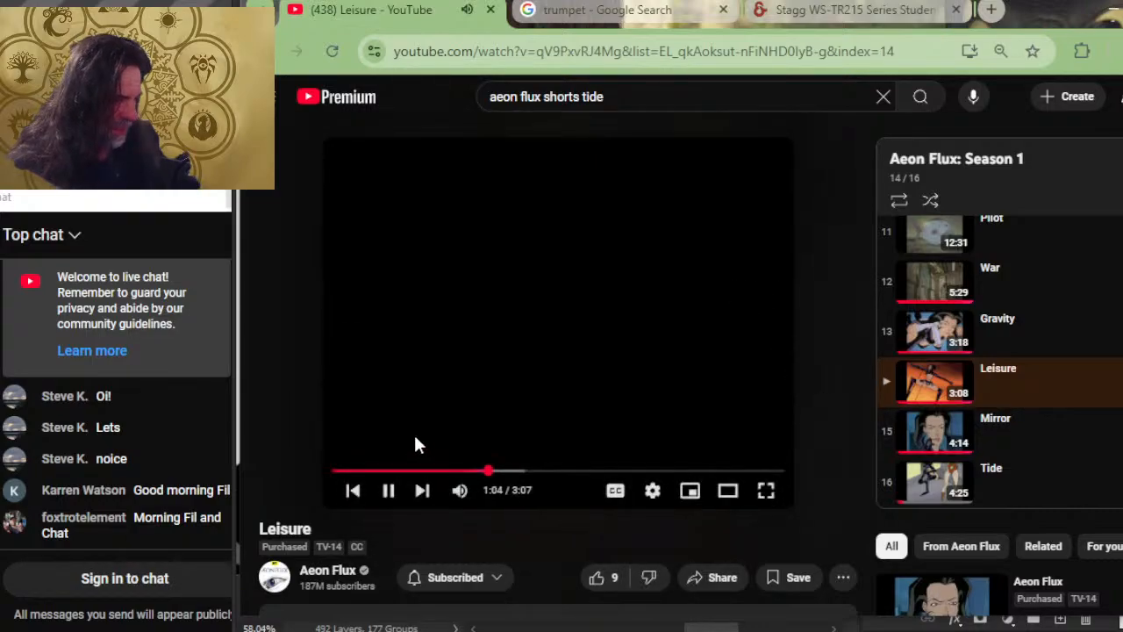
left_click(515, 471)
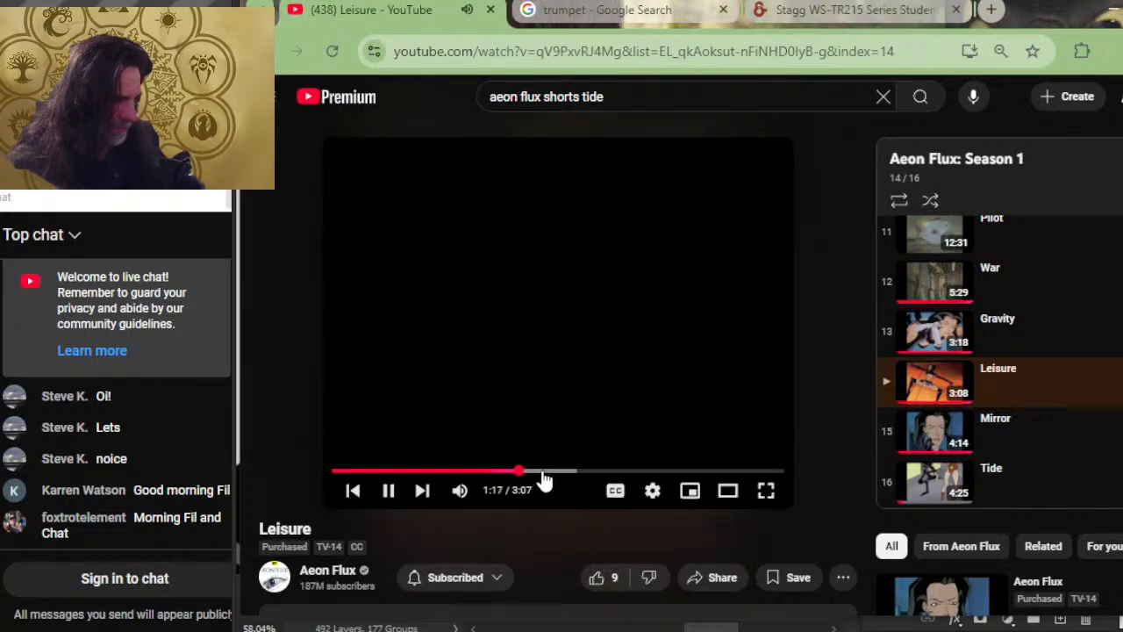
left_click(546, 474)
left_click(573, 475)
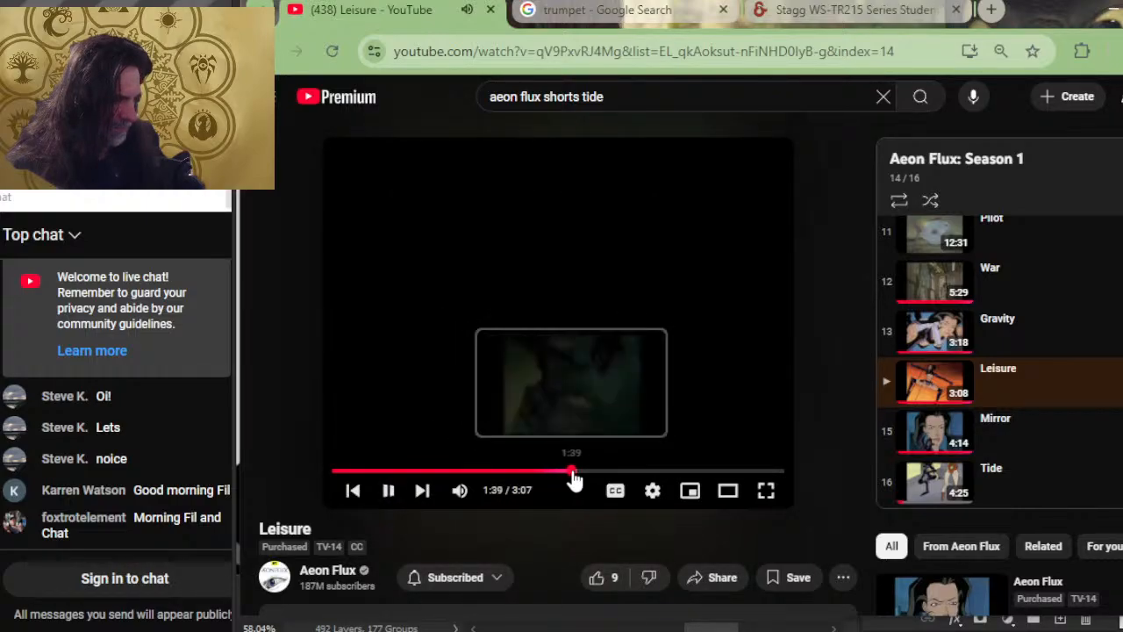
left_click(602, 475)
left_click(658, 475)
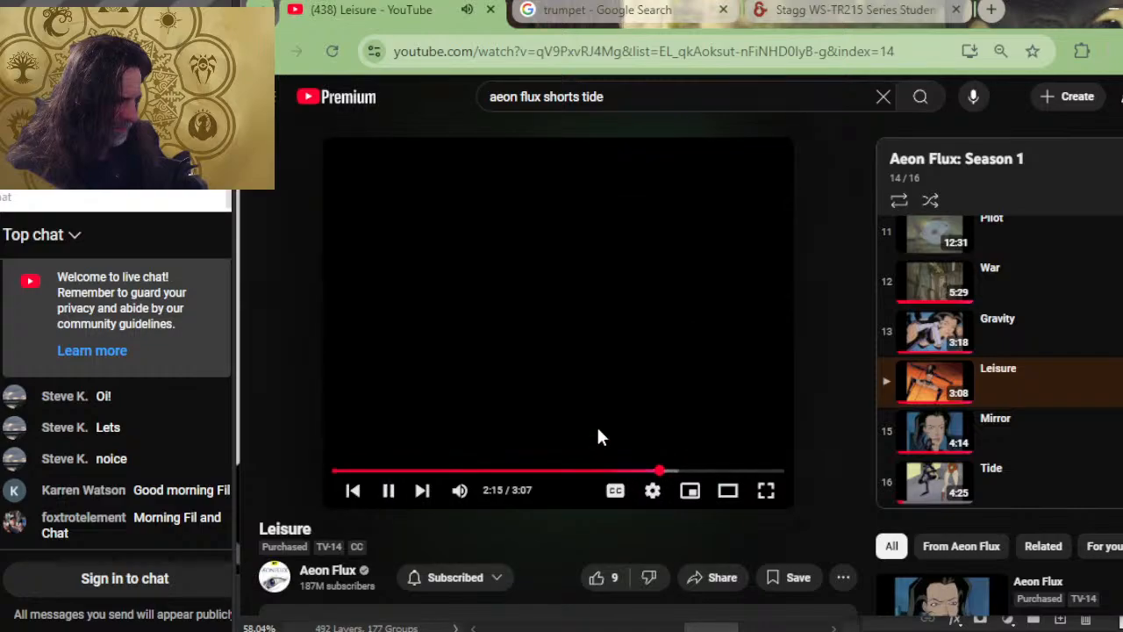
left_click(687, 474)
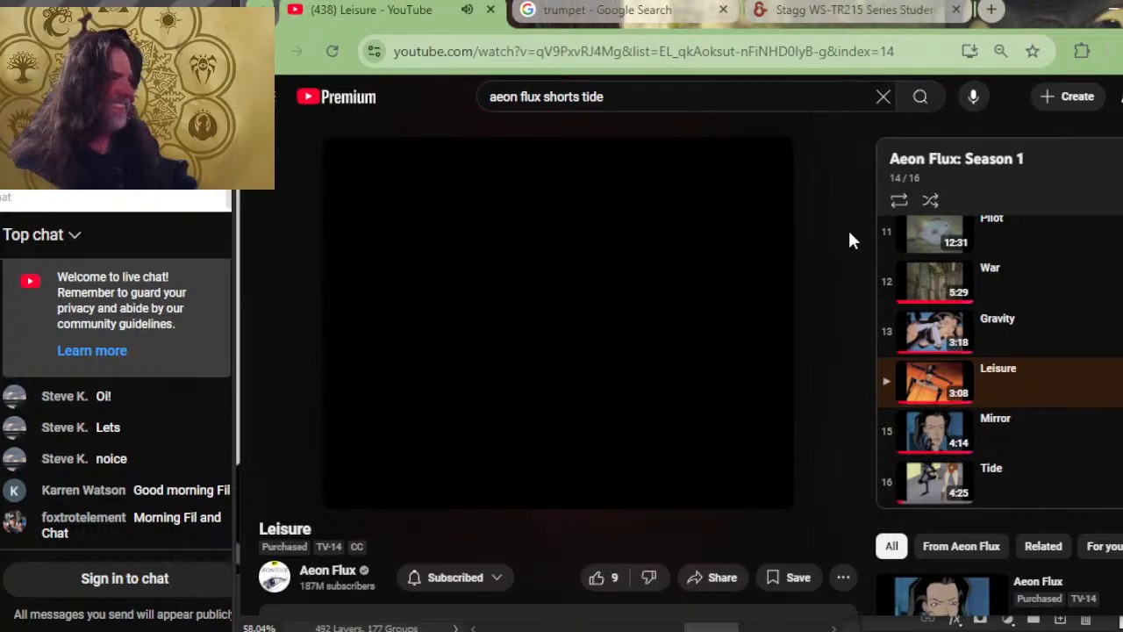
left_click(684, 342)
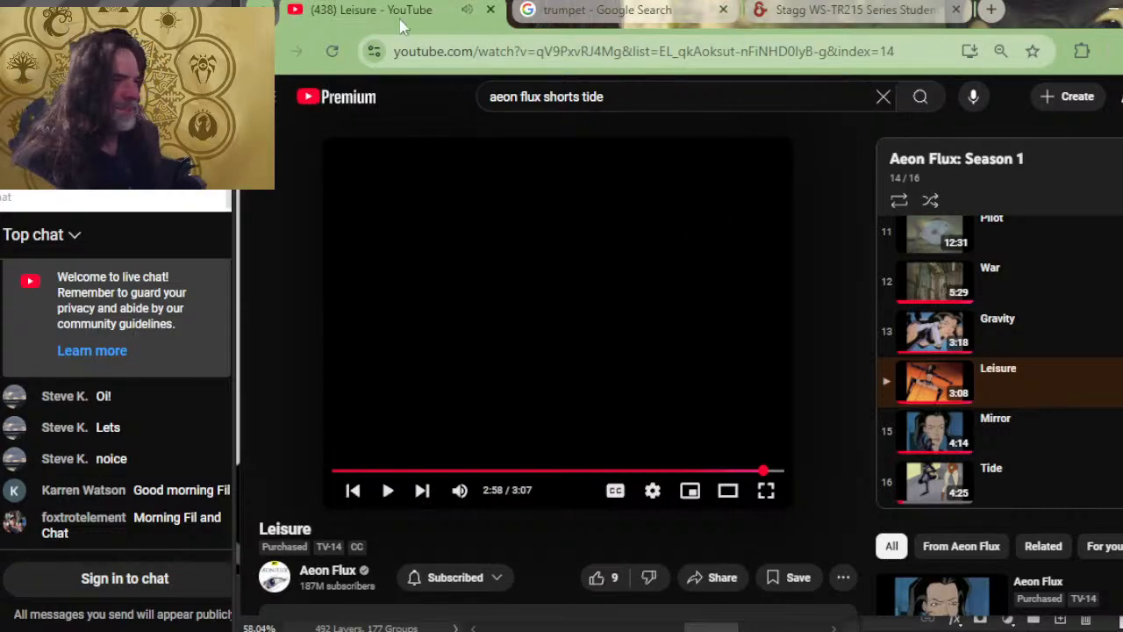
Switch back to Photoshop, review the trumpet line art and save the document
key("alt+Tab")
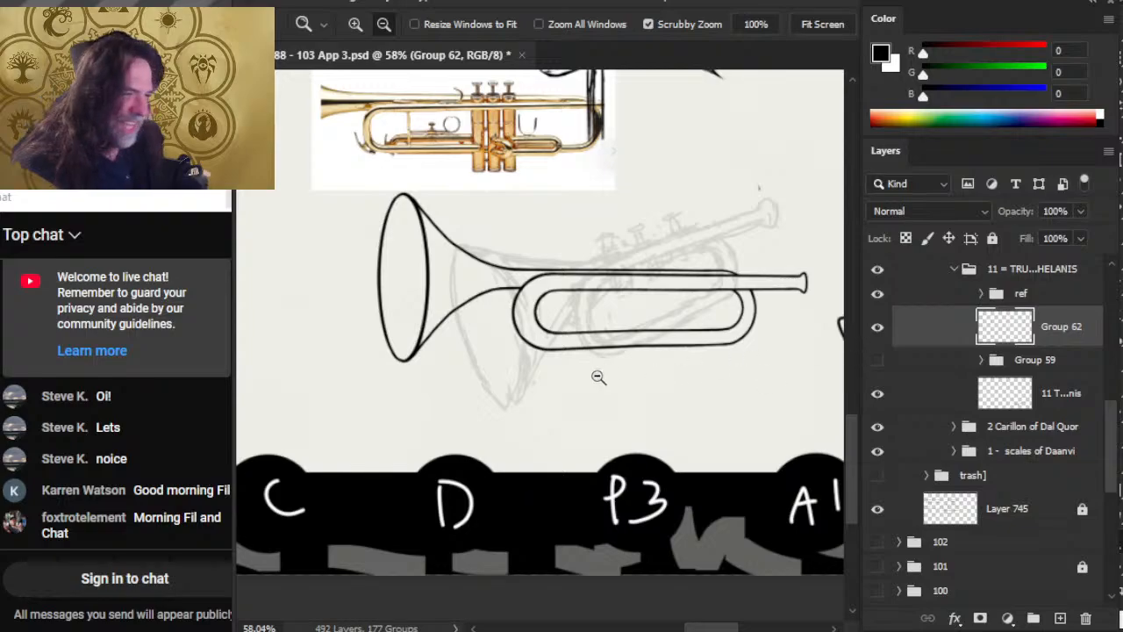
left_click_drag(676, 363, 541, 346)
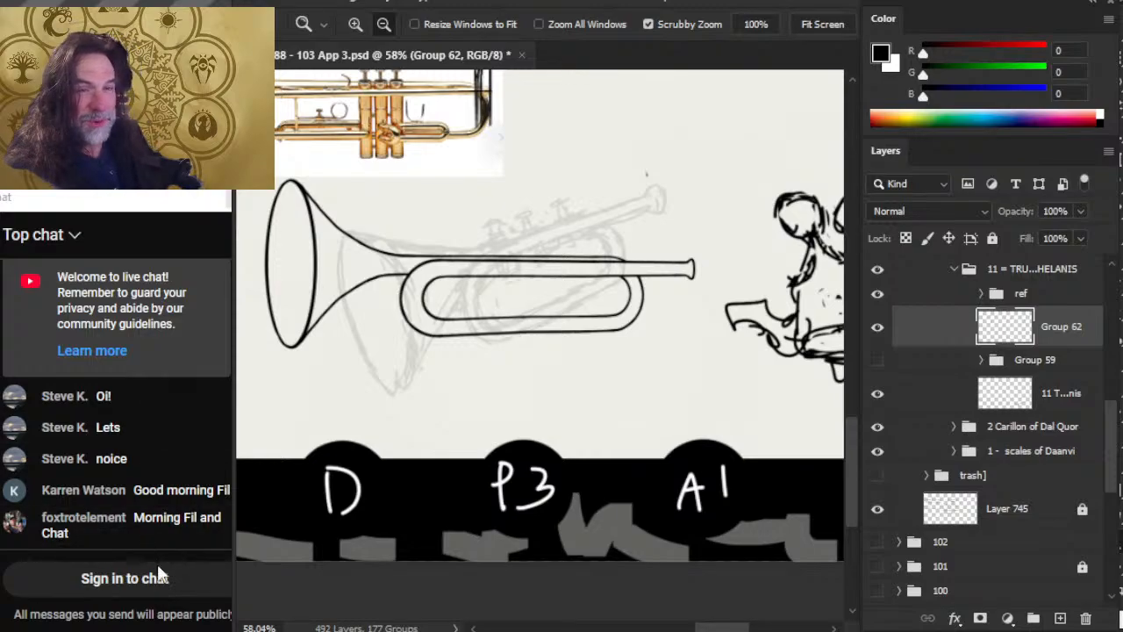
key("ctrl+s")
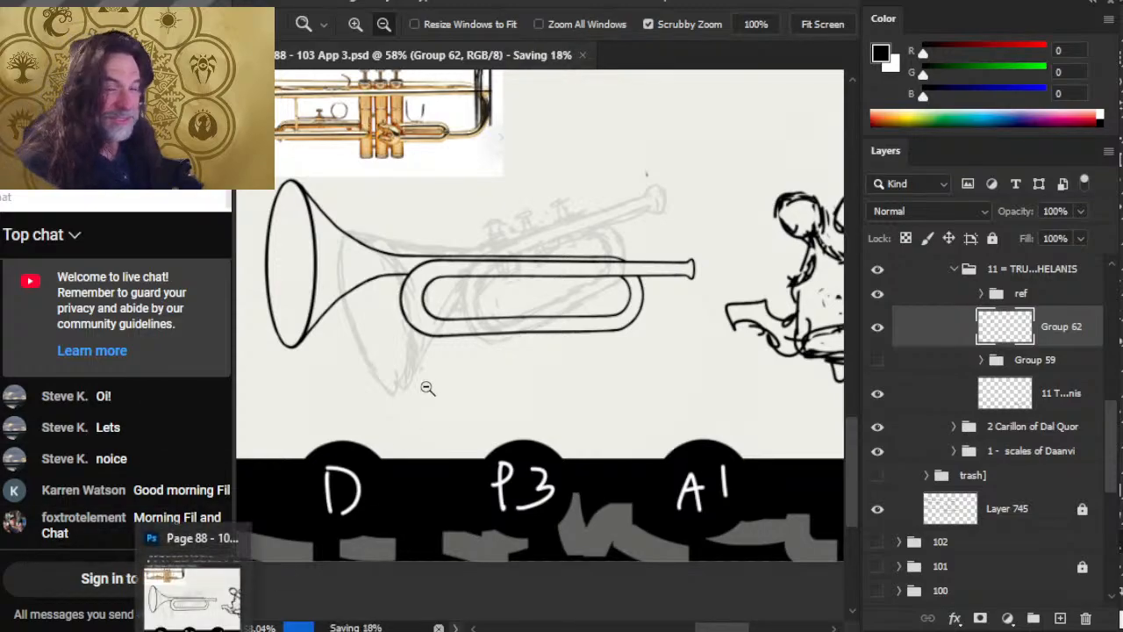
left_click_drag(563, 366, 576, 371)
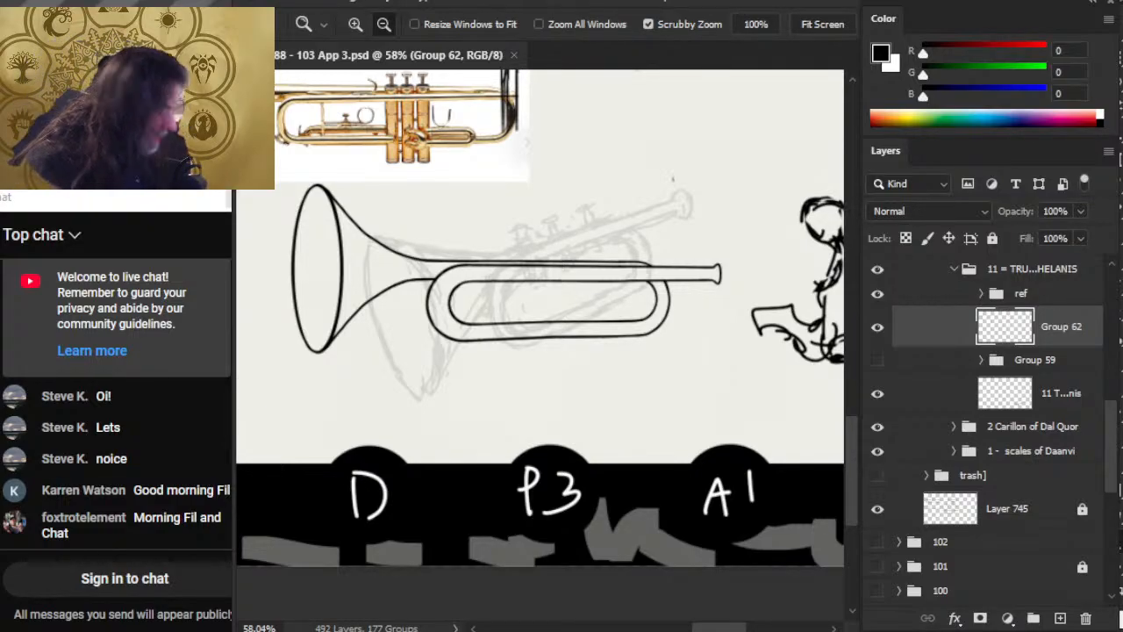
Switch from Photoshop to the Chrome window holding the "Leisure" YouTube video
key("alt+Tab")
key("alt+Tab")
key("alt+Tab")
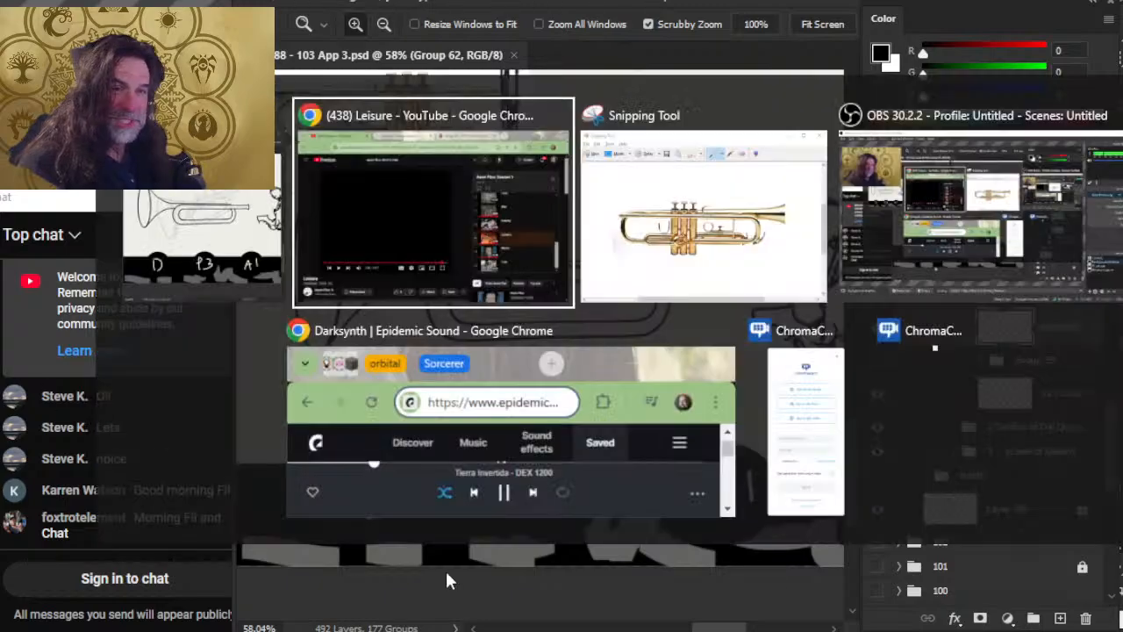